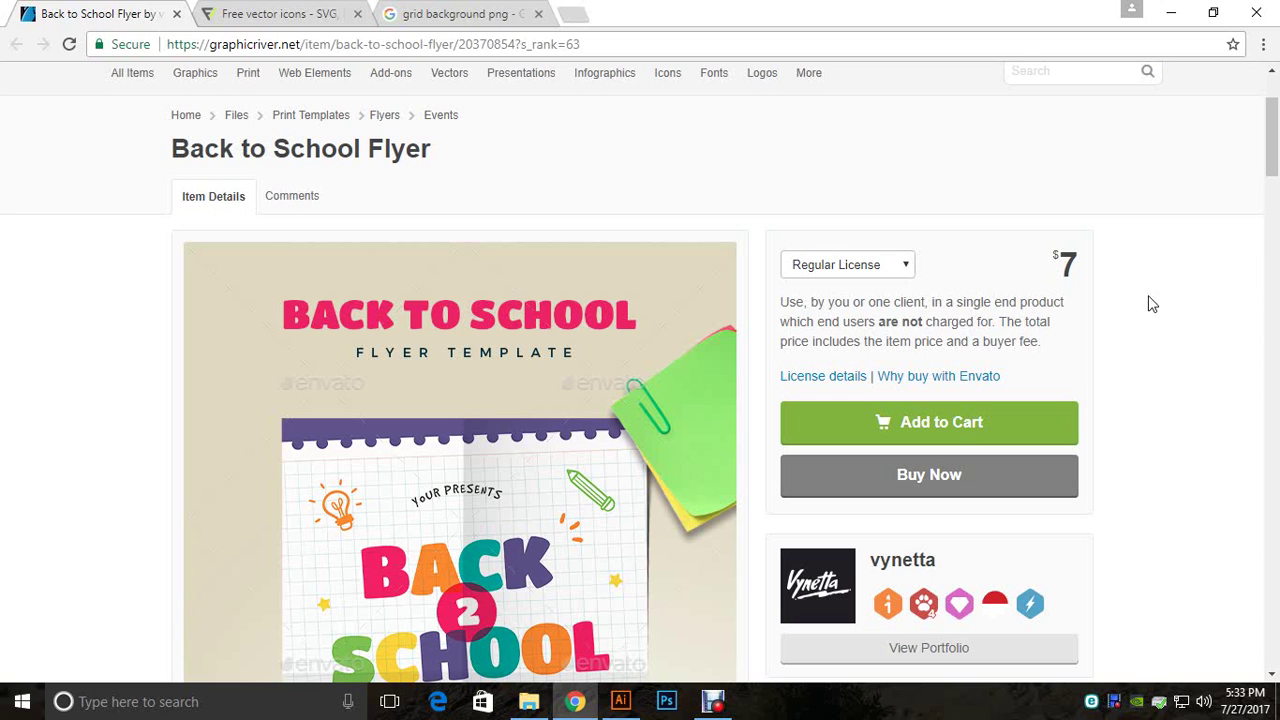
# Step: Open the full-size preview of the Back to School flyer and view its layout
pyautogui.scroll(-2, 1171, 249)
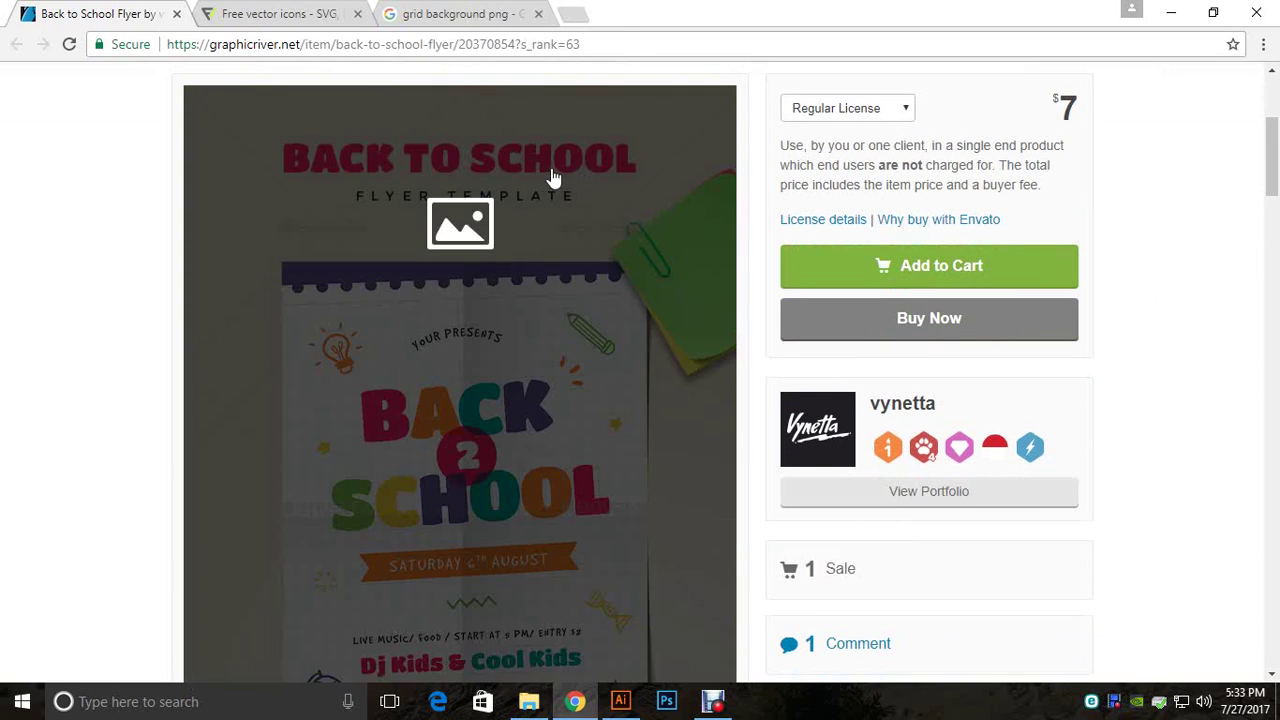
pyautogui.click(566, 234)
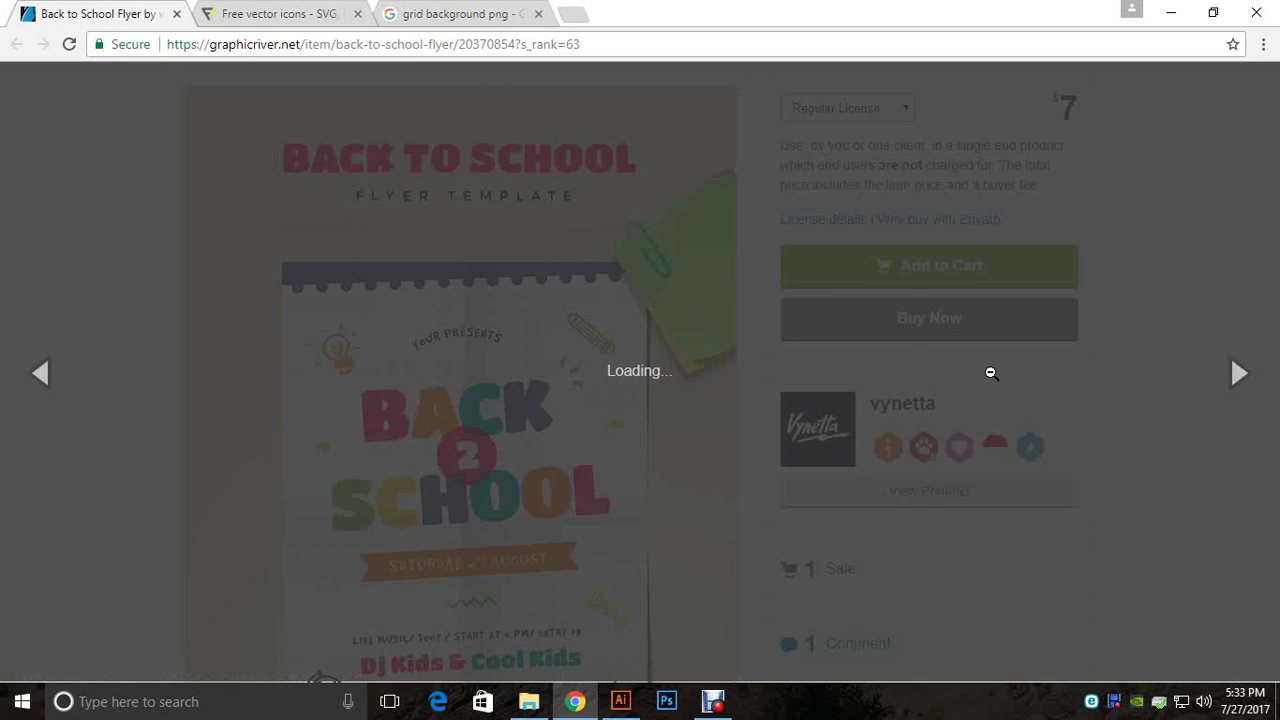
pyautogui.scroll(-2, 849, 229)
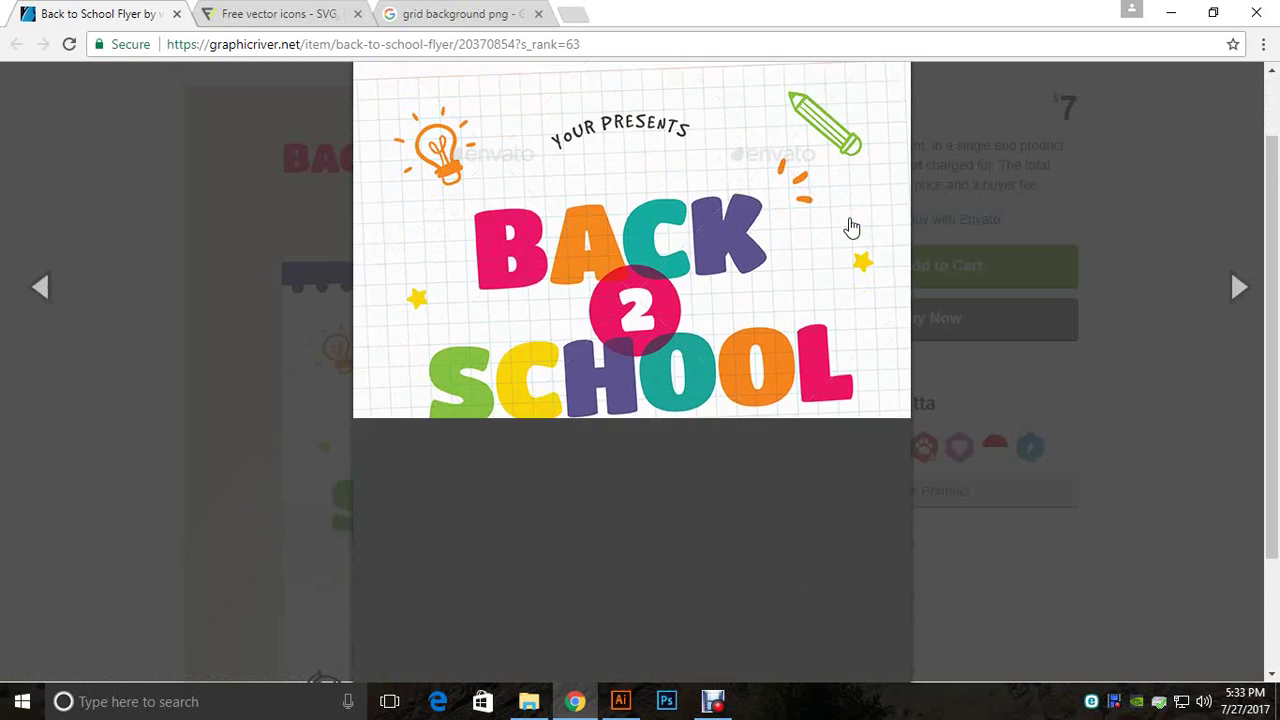
pyautogui.scroll(2, 734, 237)
pyautogui.scroll(-2, 730, 237)
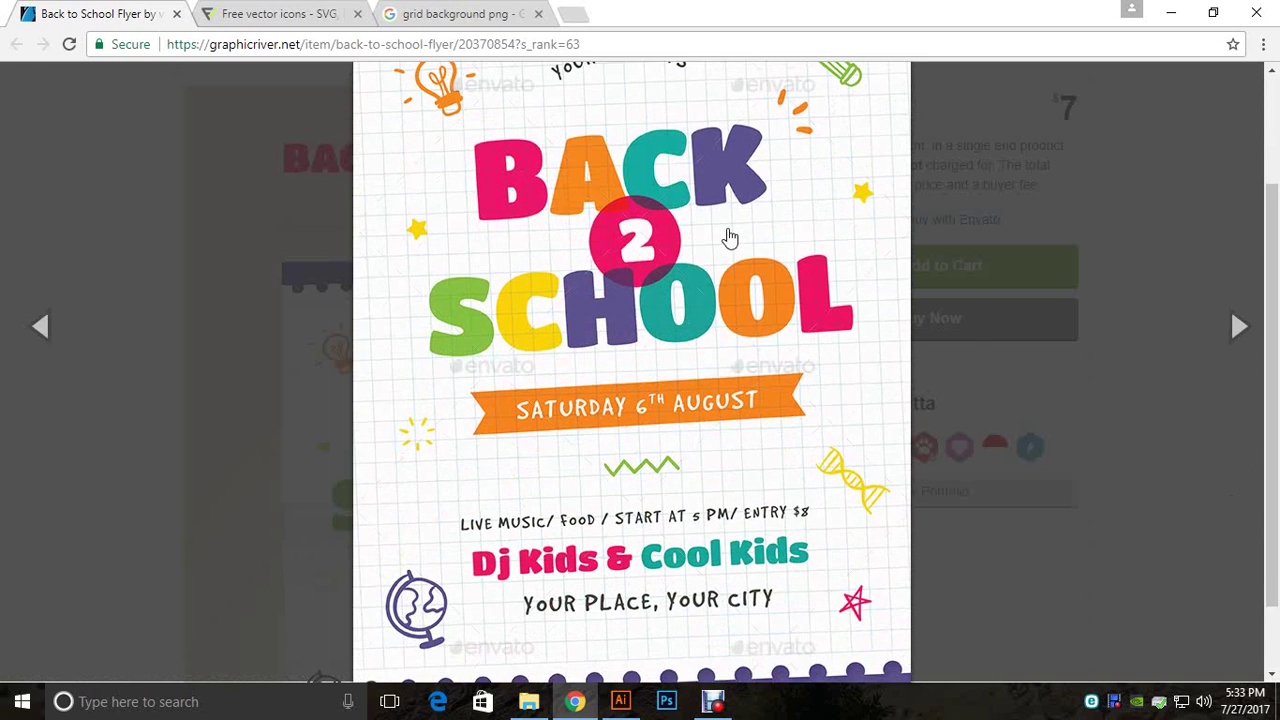
# Step: Start saving the flyer preview image and go to the root of New Volume (H:)
pyautogui.rightClick(728, 230)
pyautogui.click(798, 266)
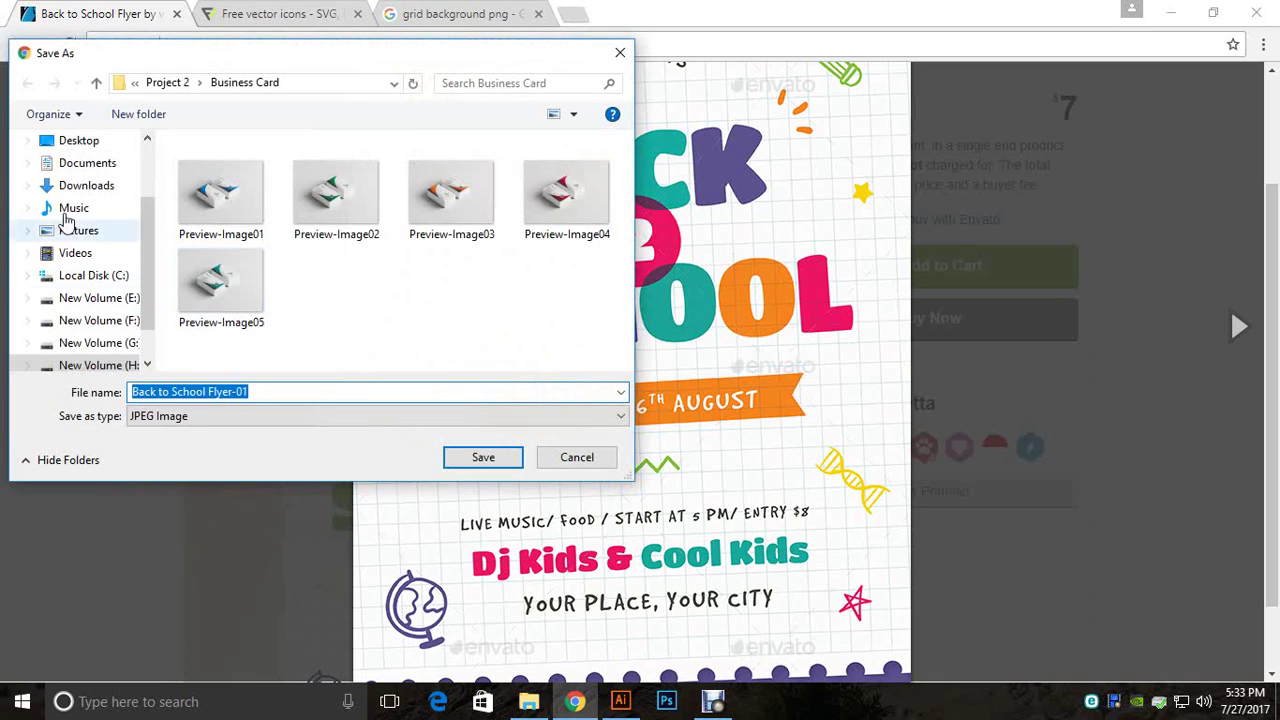
pyautogui.click(96, 82)
pyautogui.click(96, 82)
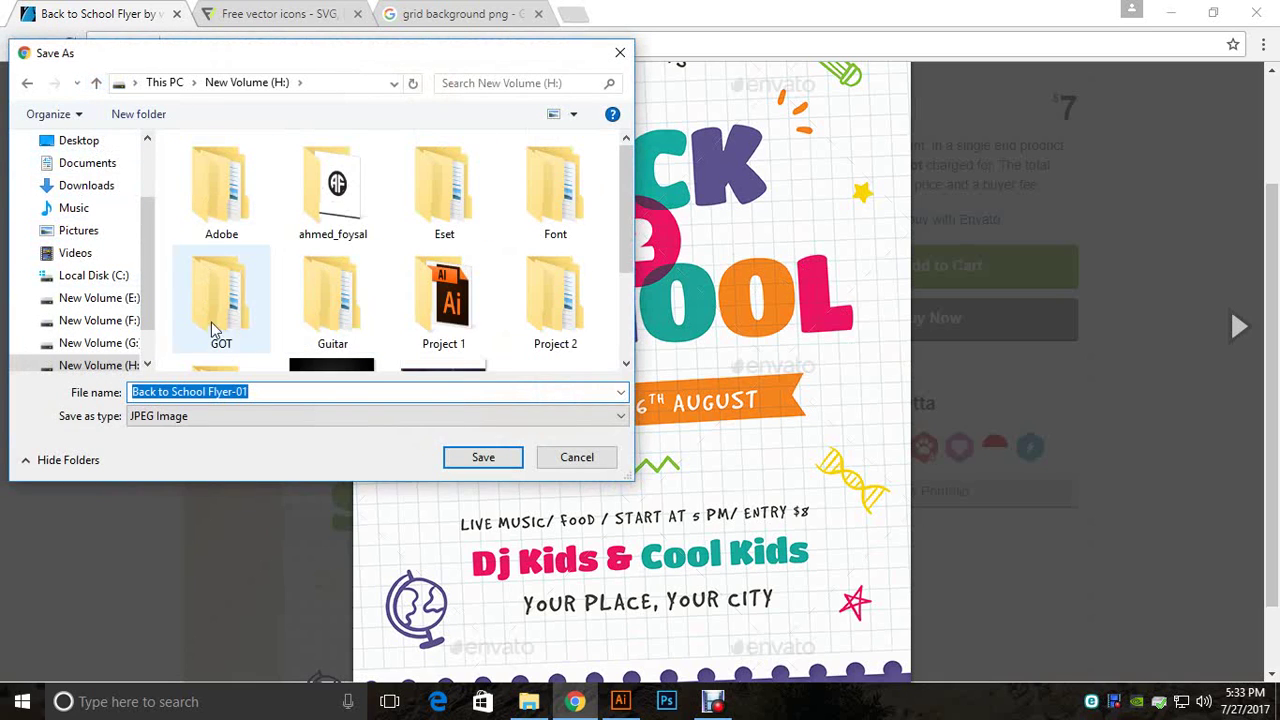
pyautogui.scroll(-2, 211, 322)
# Step: Create a new folder named Flyer on New Volume (H:) and open it as the save location
pyautogui.rightClick(524, 348)
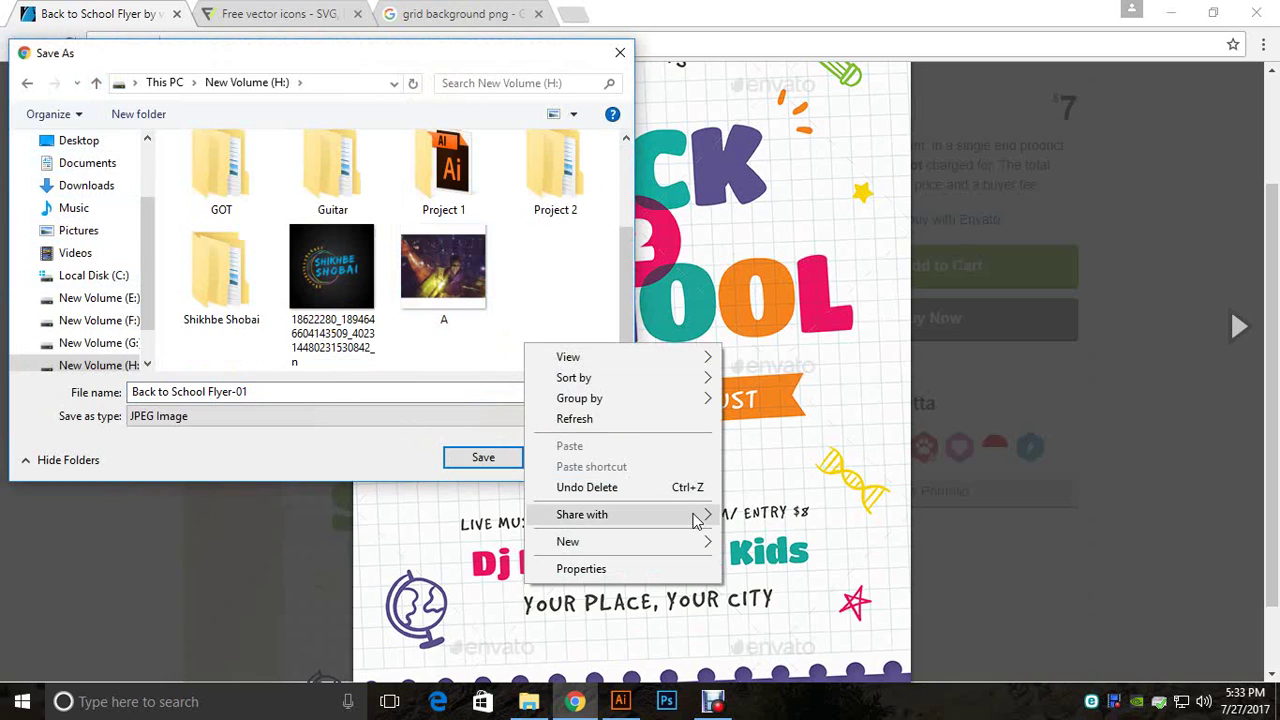
pyautogui.moveTo(700, 541)
pyautogui.click(766, 328)
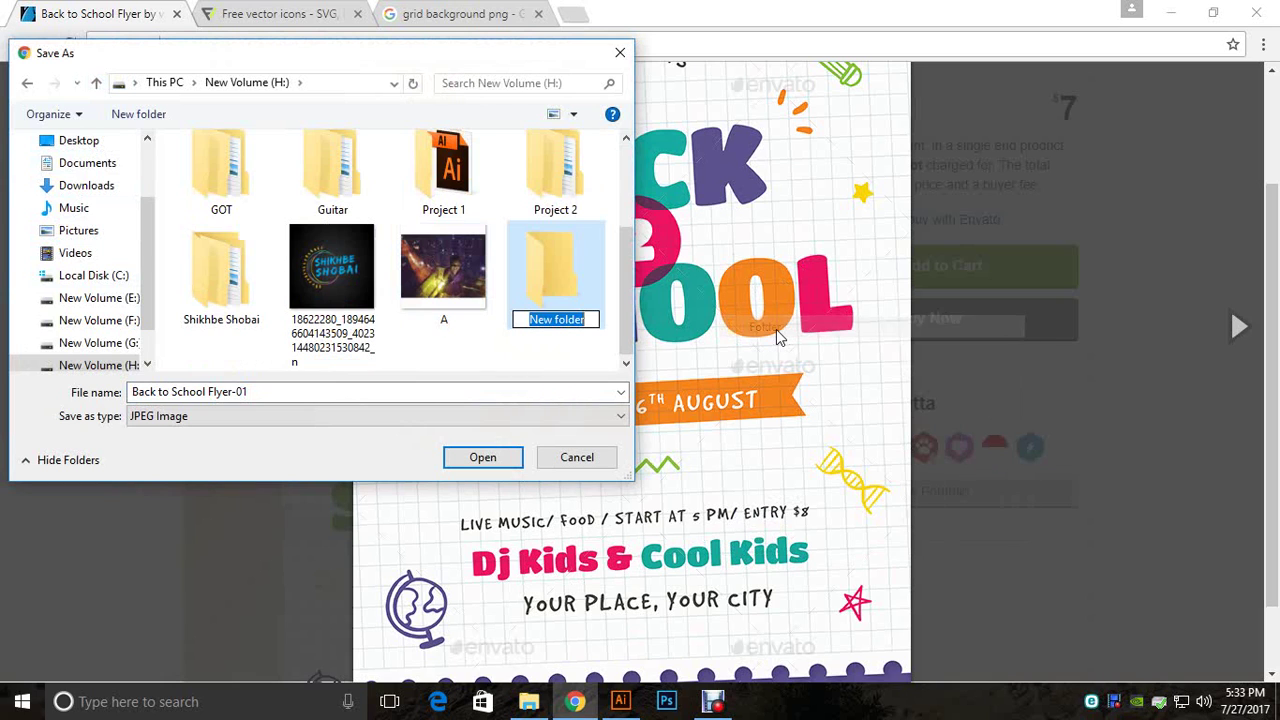
pyautogui.write('Fi')
pyautogui.write('a')
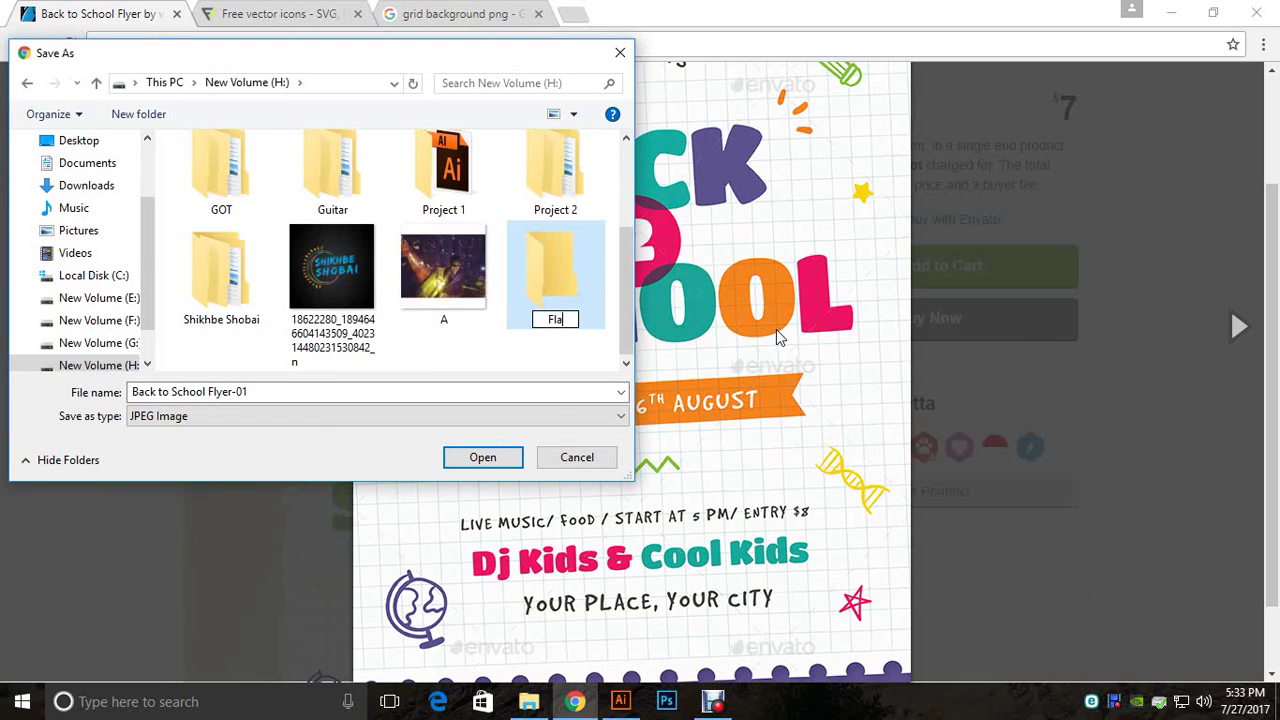
pyautogui.press('BackSpace')
pyautogui.write('yer')
pyautogui.press('Return')
pyautogui.press('Return')
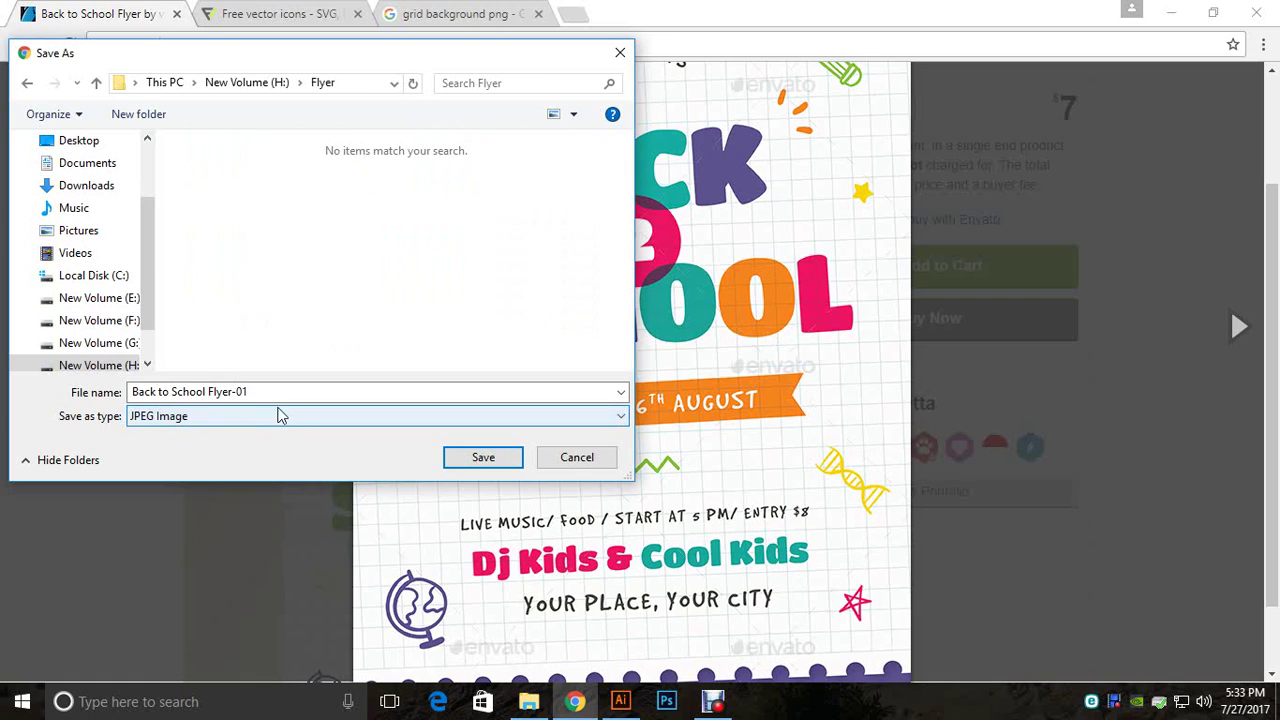
# Step: Save the preview image as a JPEG named demo in the Flyer folder
pyautogui.moveTo(250, 392); pyautogui.dragTo(0, 390)
pyautogui.write('de')
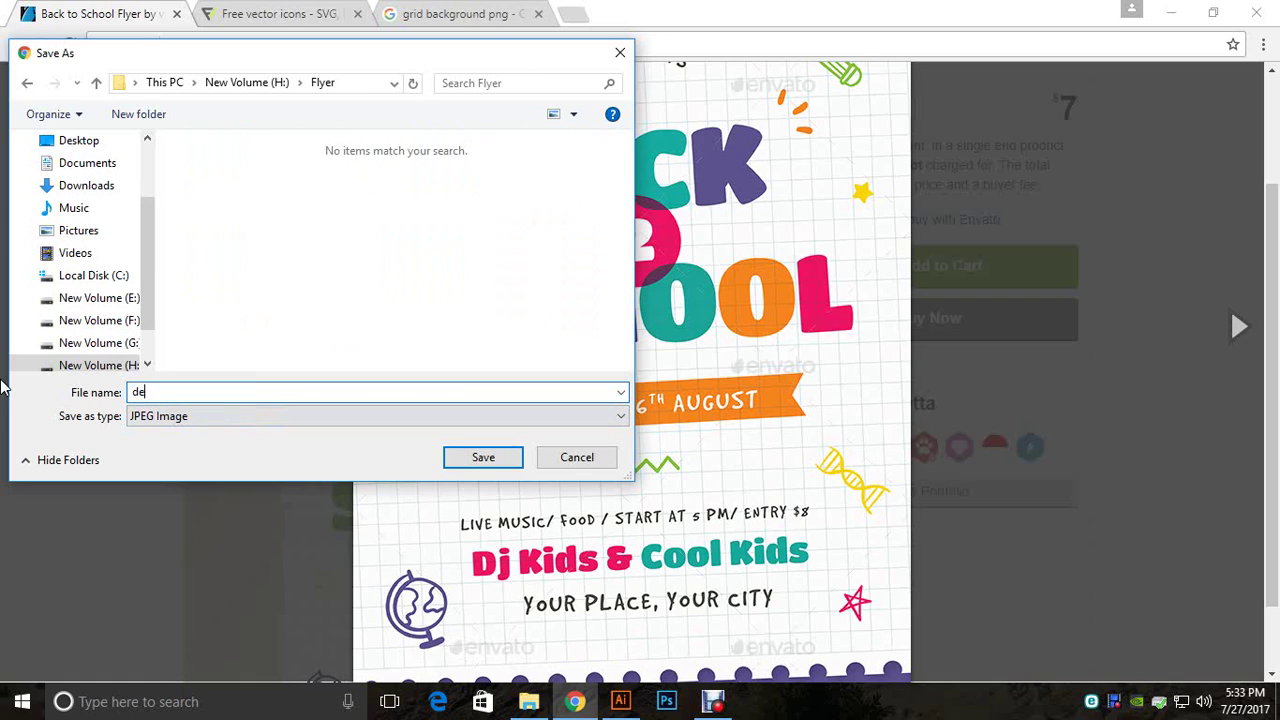
pyautogui.write('mo')
pyautogui.press('Return')
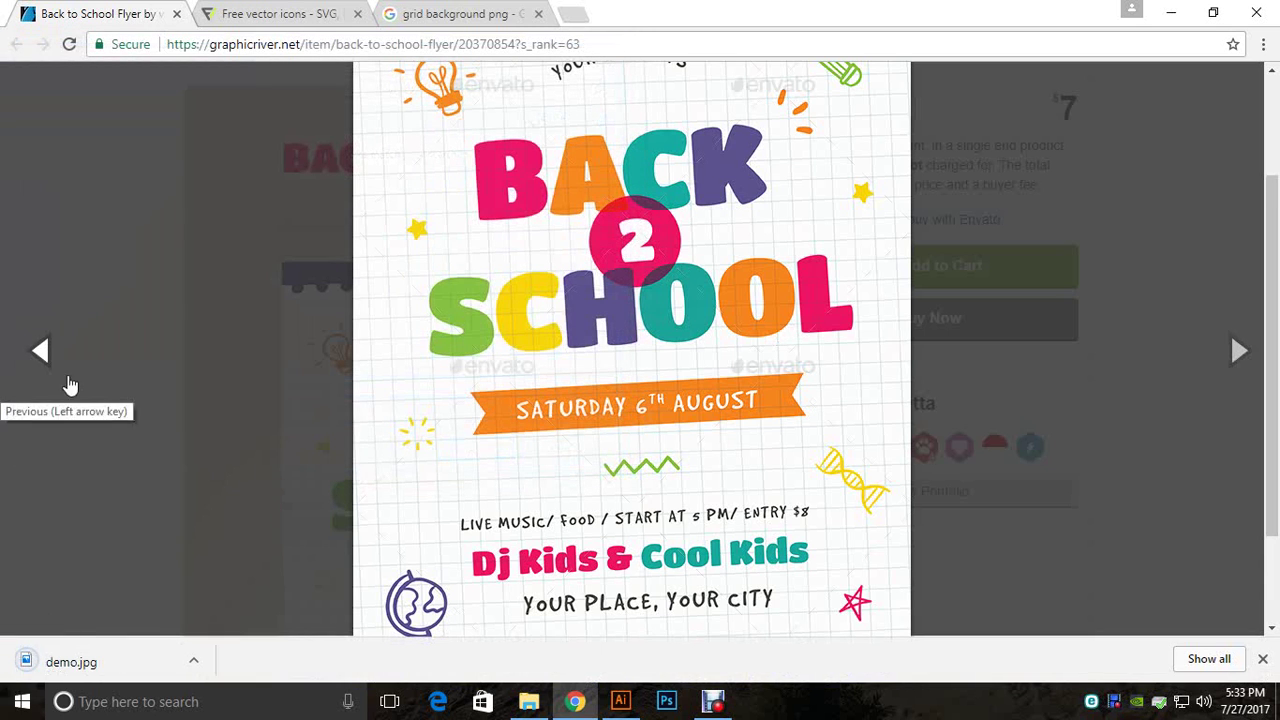
# Step: Close the enlarged preview and look over the flyer mockups and item details on the page
pyautogui.click(1196, 235)
pyautogui.scroll(-2, 689, 549)
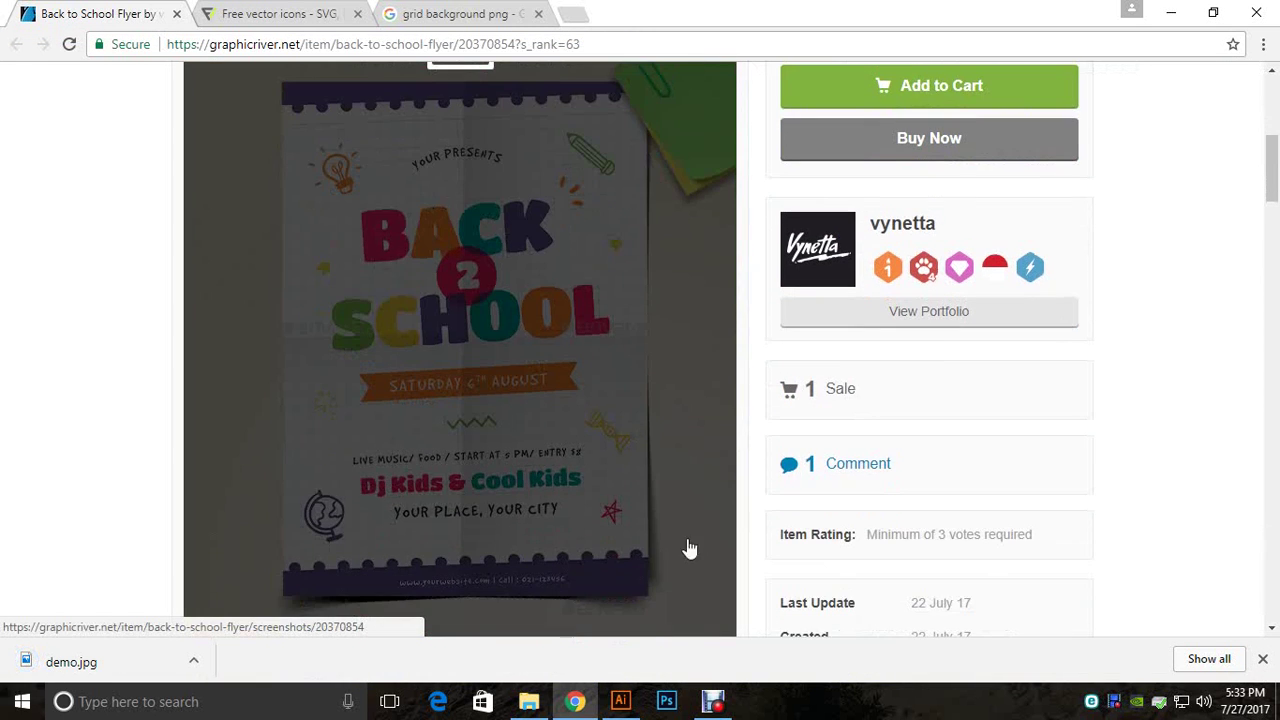
pyautogui.scroll(-6, 660, 335)
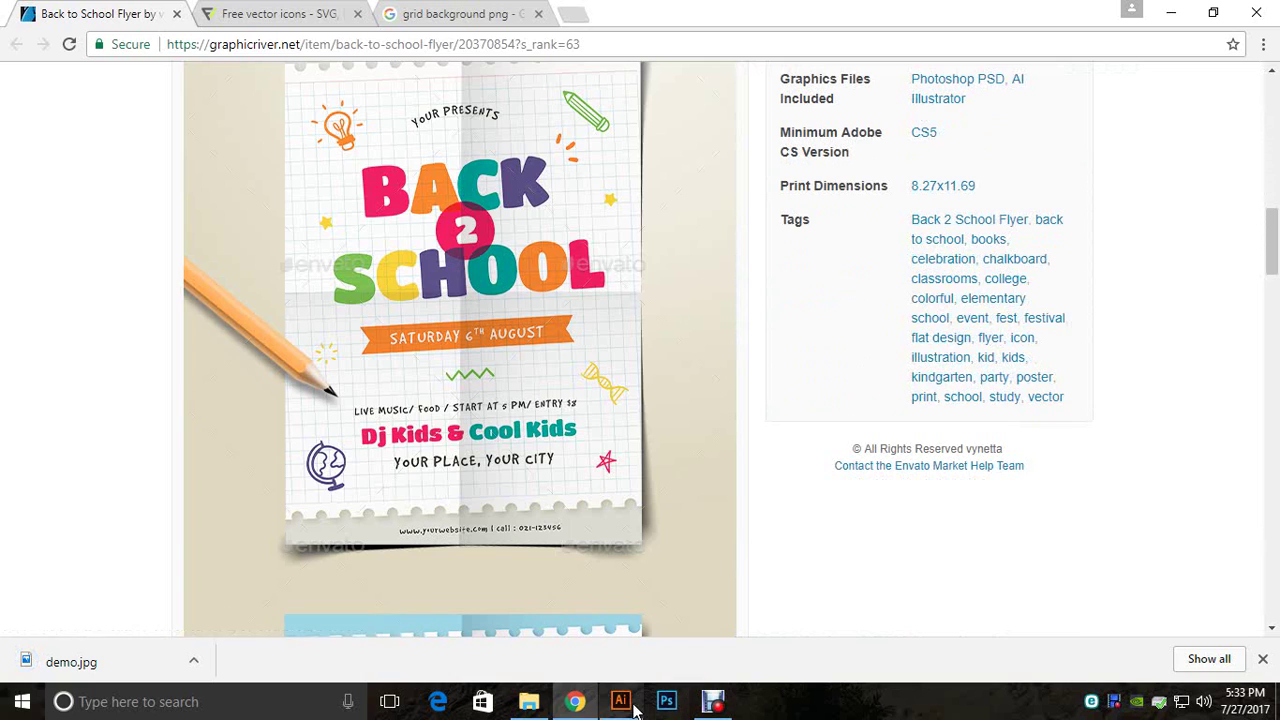
# Step: Switch to Adobe Illustrator and start a new document named flyer with one artboard
pyautogui.click(634, 695)
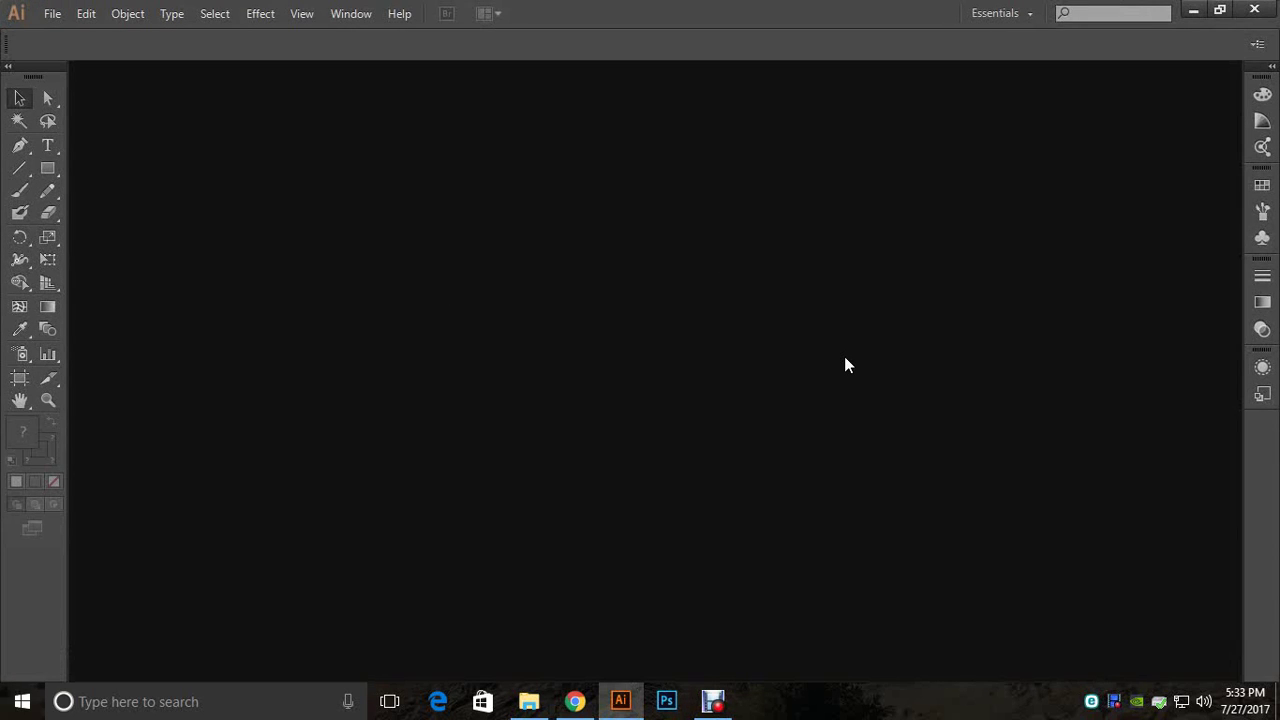
pyautogui.click(50, 14)
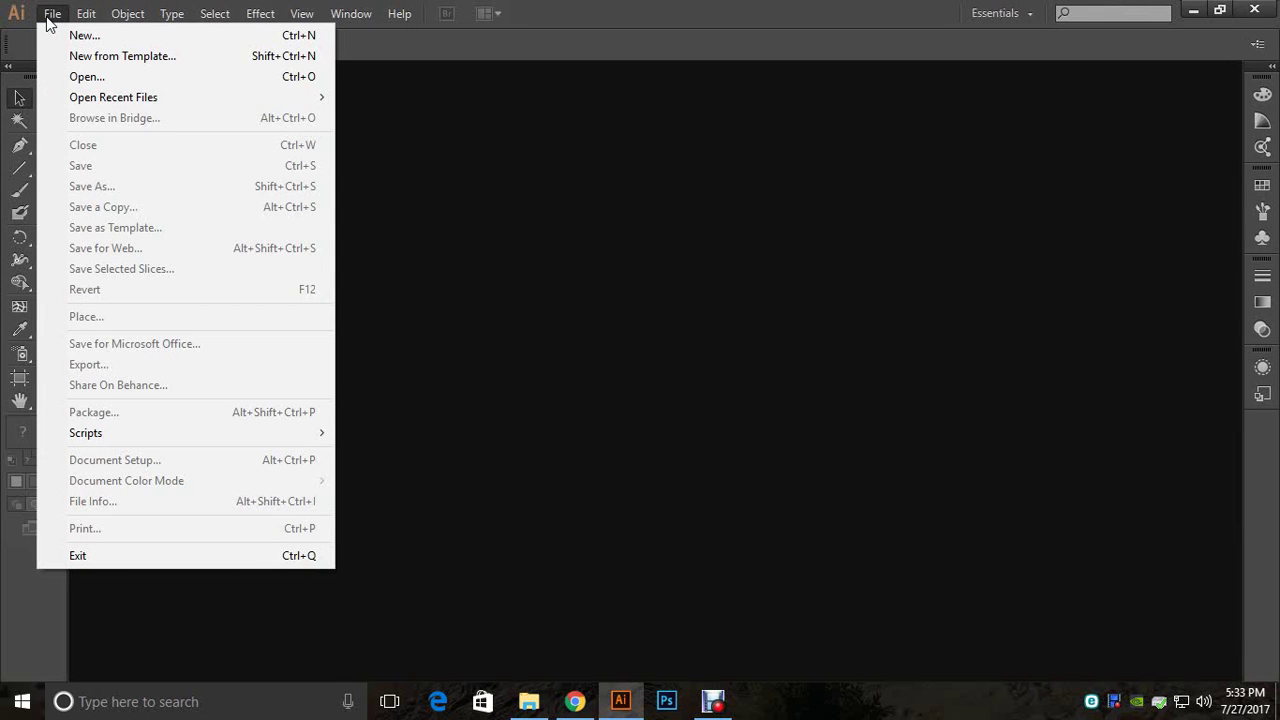
pyautogui.click(82, 36)
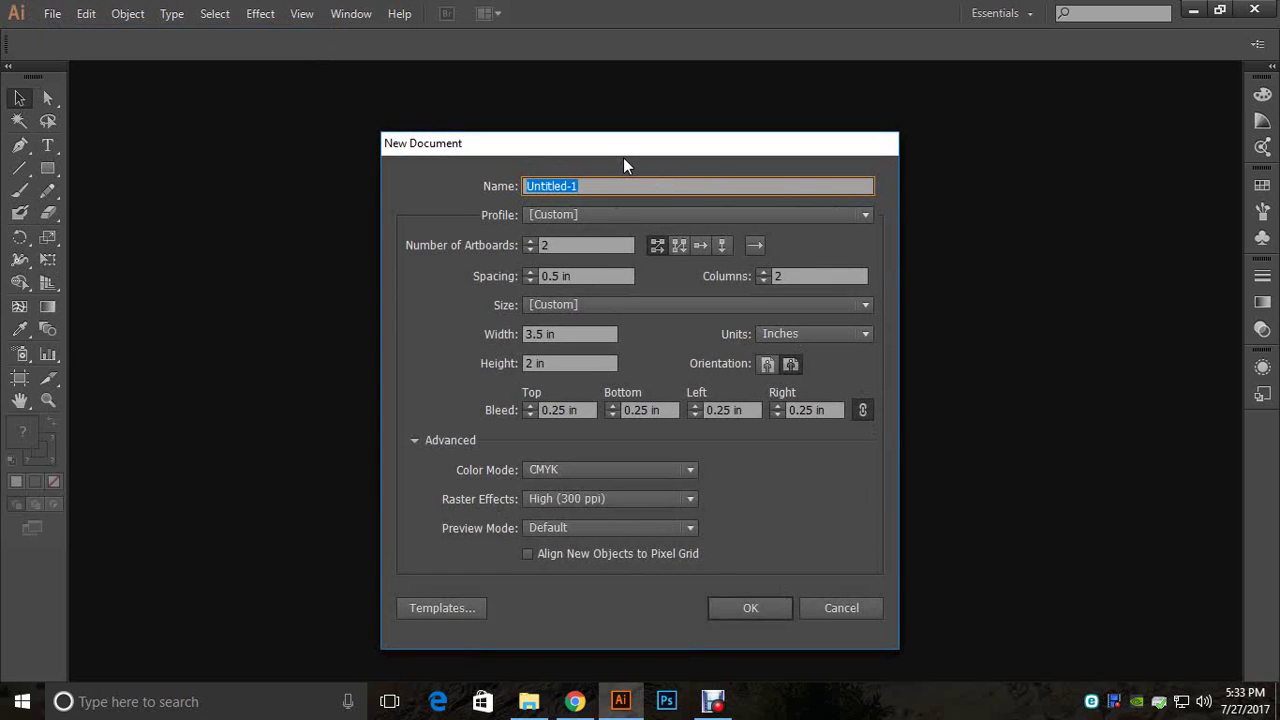
pyautogui.write('flat')
pyautogui.press('BackSpace')
pyautogui.press('BackSpace')
pyautogui.write('yer')
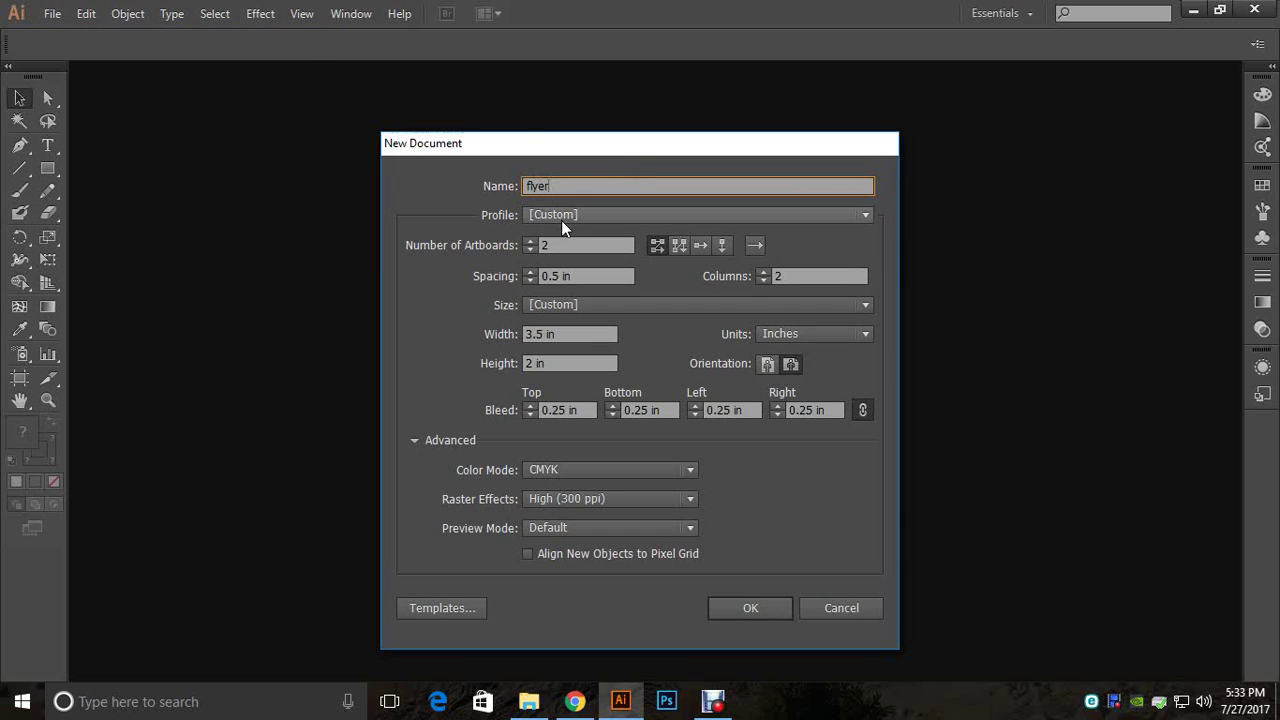
pyautogui.click(530, 249)
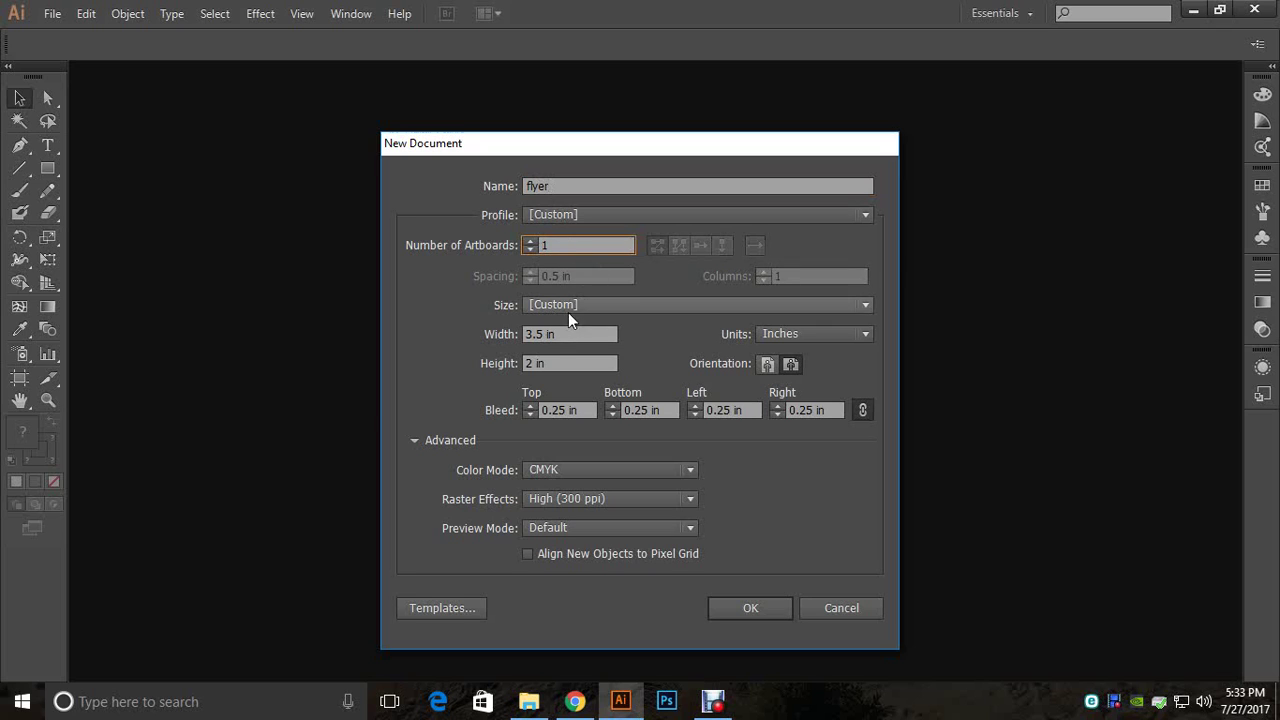
# Step: Choose A4 as the new document's size
pyautogui.click(570, 304)
pyautogui.click(556, 410)
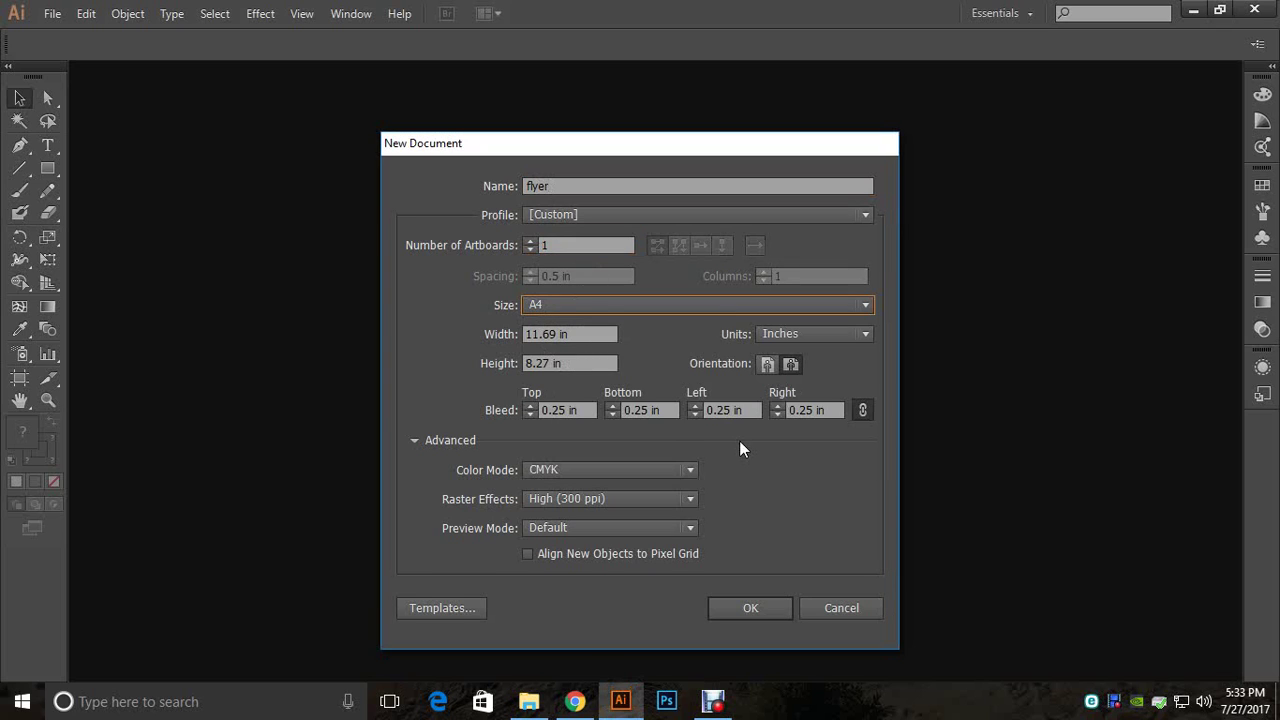
pyautogui.click(704, 305)
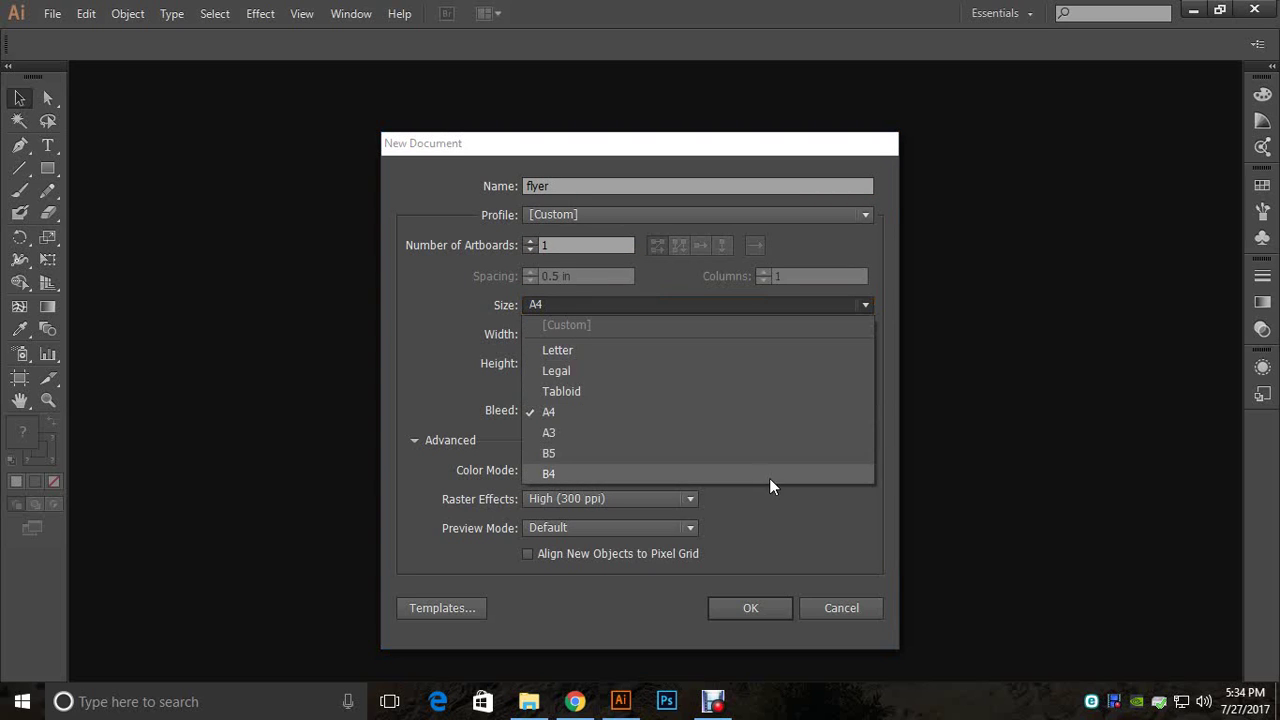
pyautogui.click(530, 411)
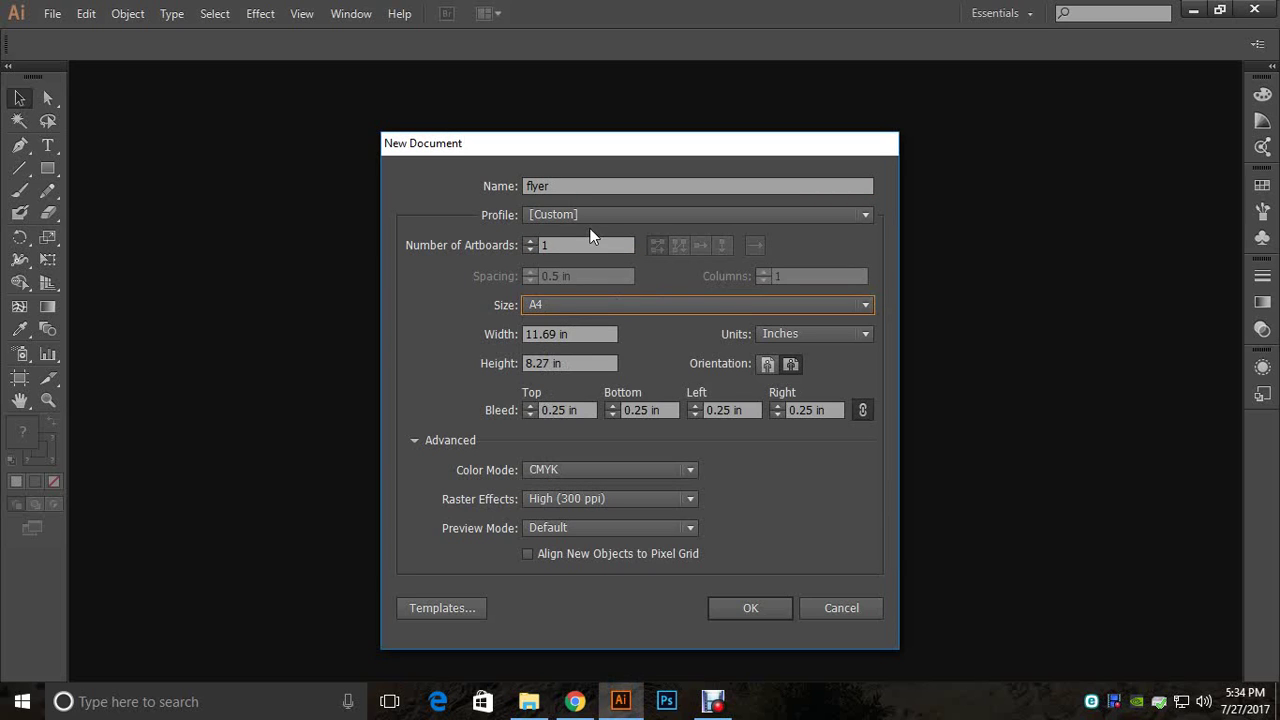
# Step: Apply the Print profile to the new document and set its size to A4
pyautogui.click(595, 213)
pyautogui.click(590, 258)
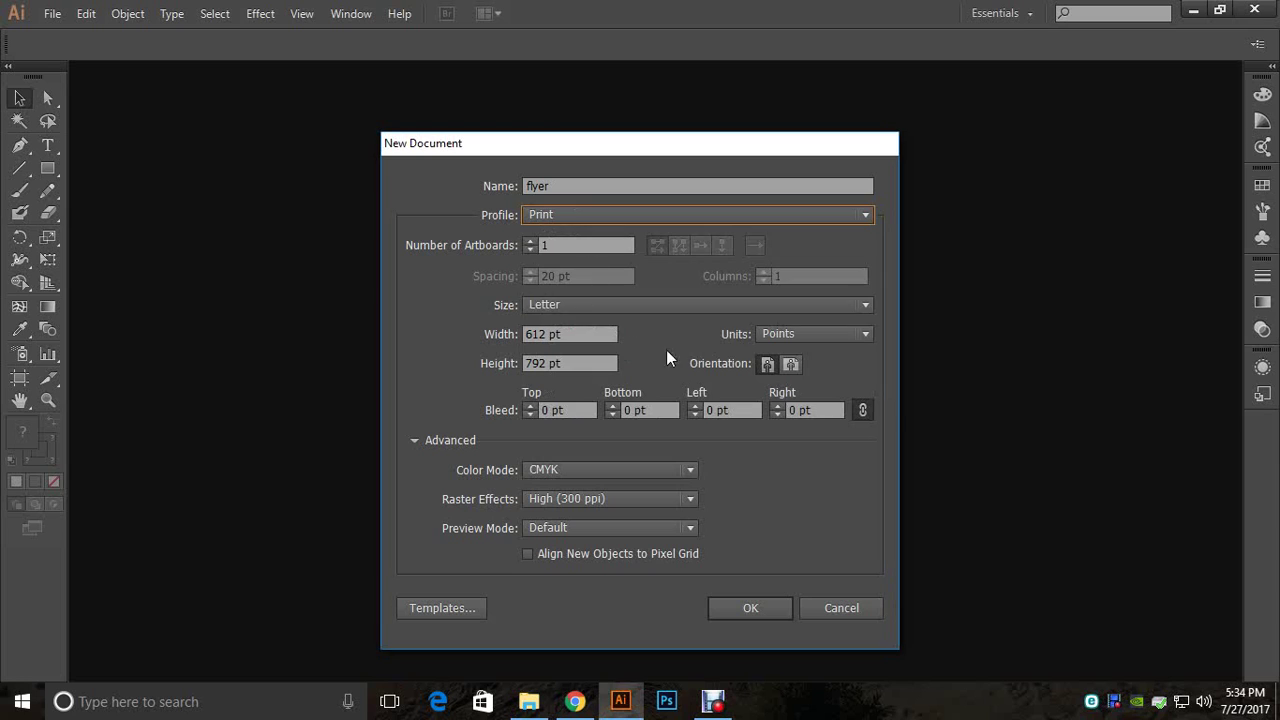
pyautogui.click(612, 310)
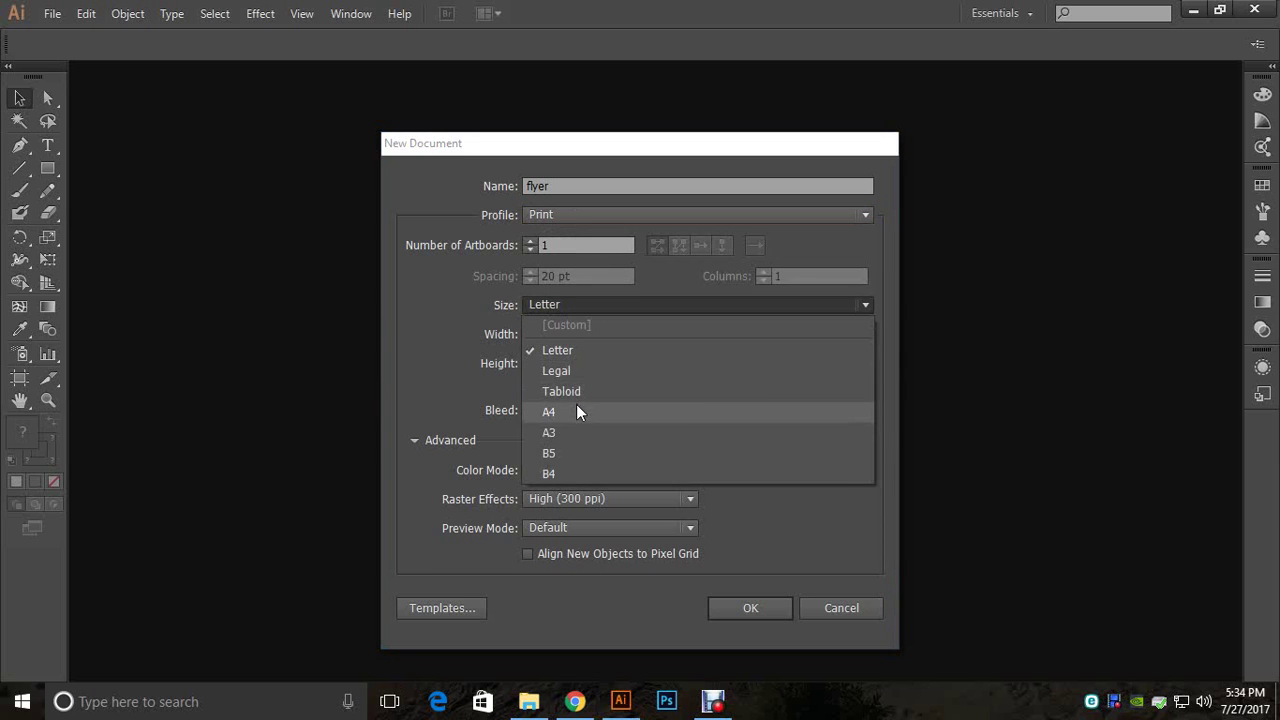
pyautogui.click(577, 409)
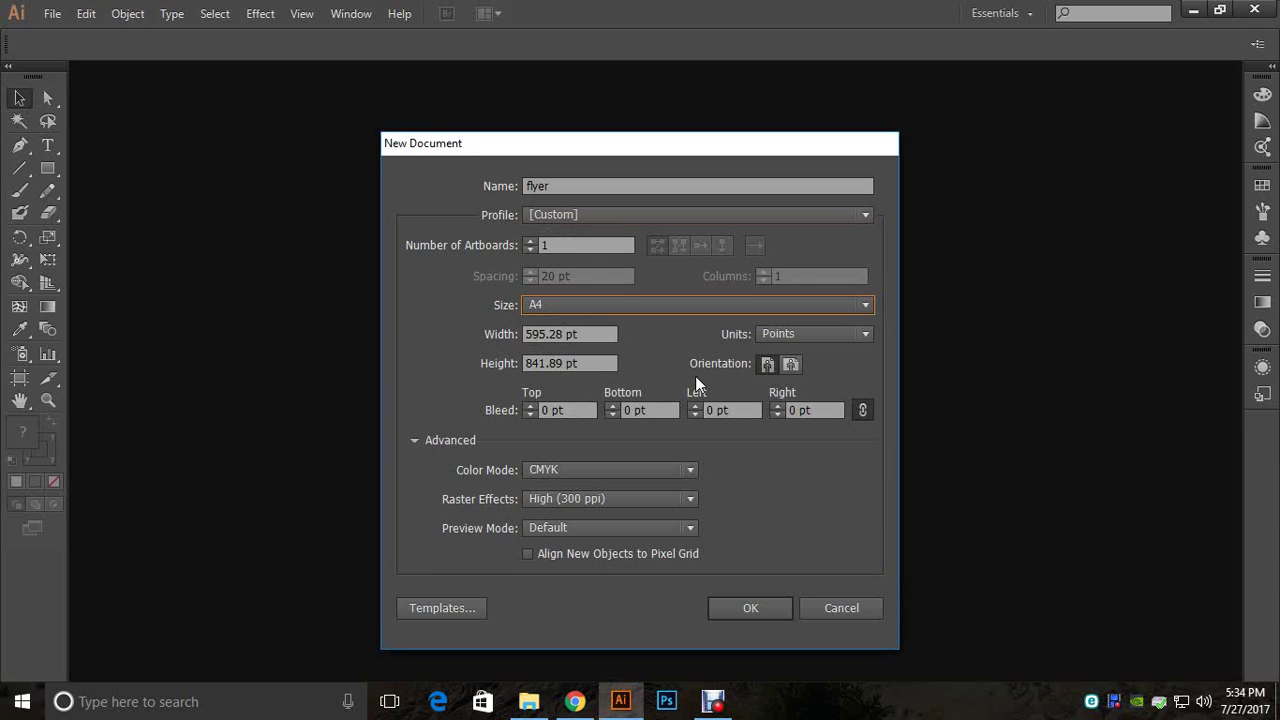
# Step: Set the units to inches and the bleed to 0.25 in on all sides, and create the document
pyautogui.click(813, 334)
pyautogui.click(806, 395)
pyautogui.click(813, 334)
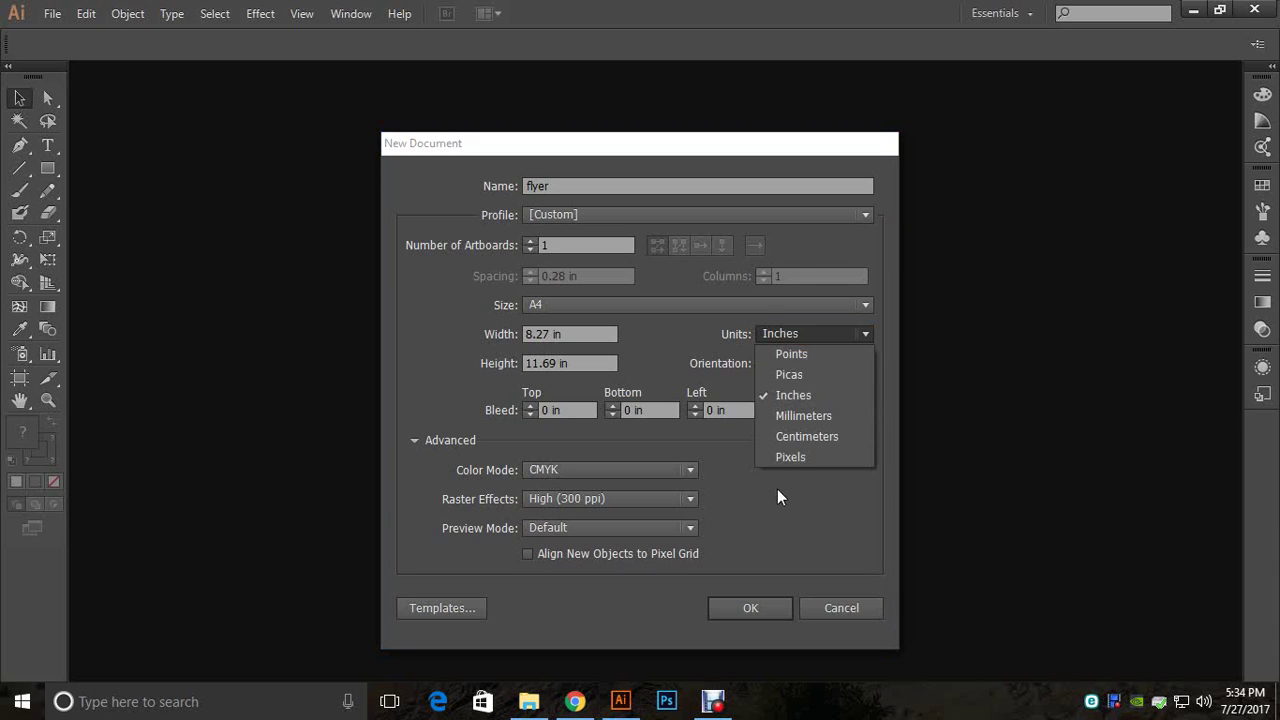
pyautogui.click(807, 394)
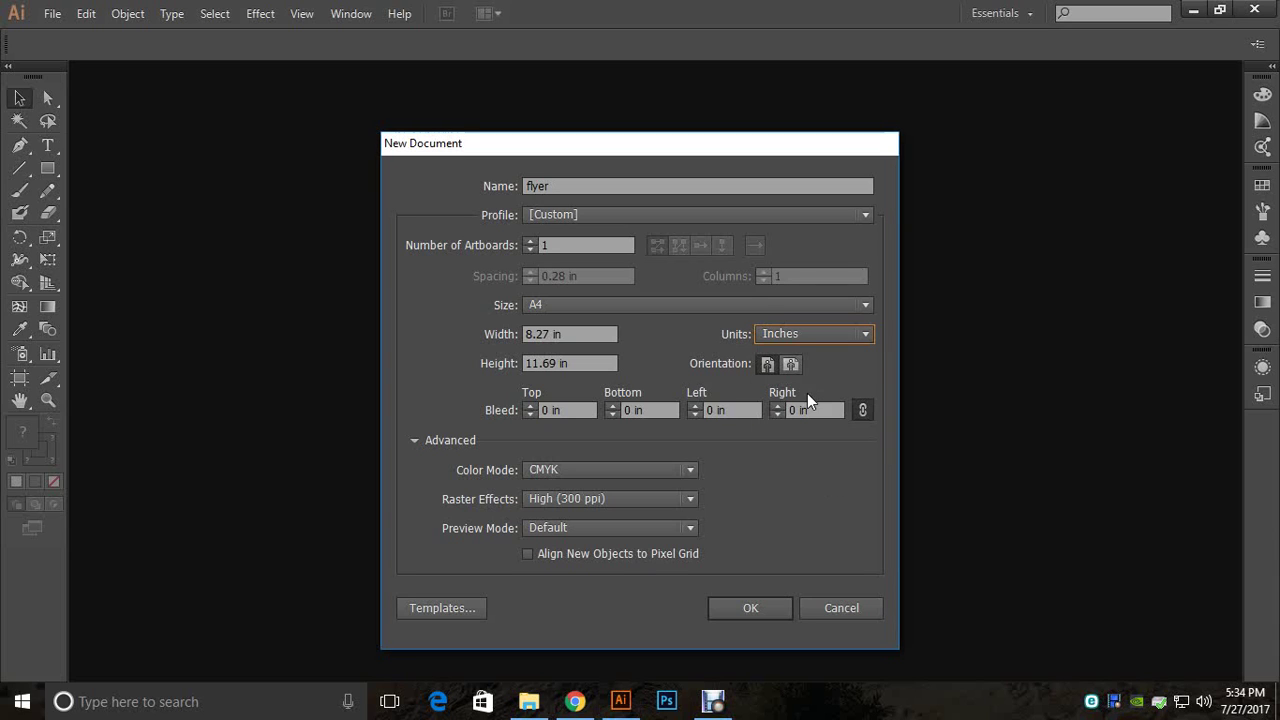
pyautogui.click(528, 407)
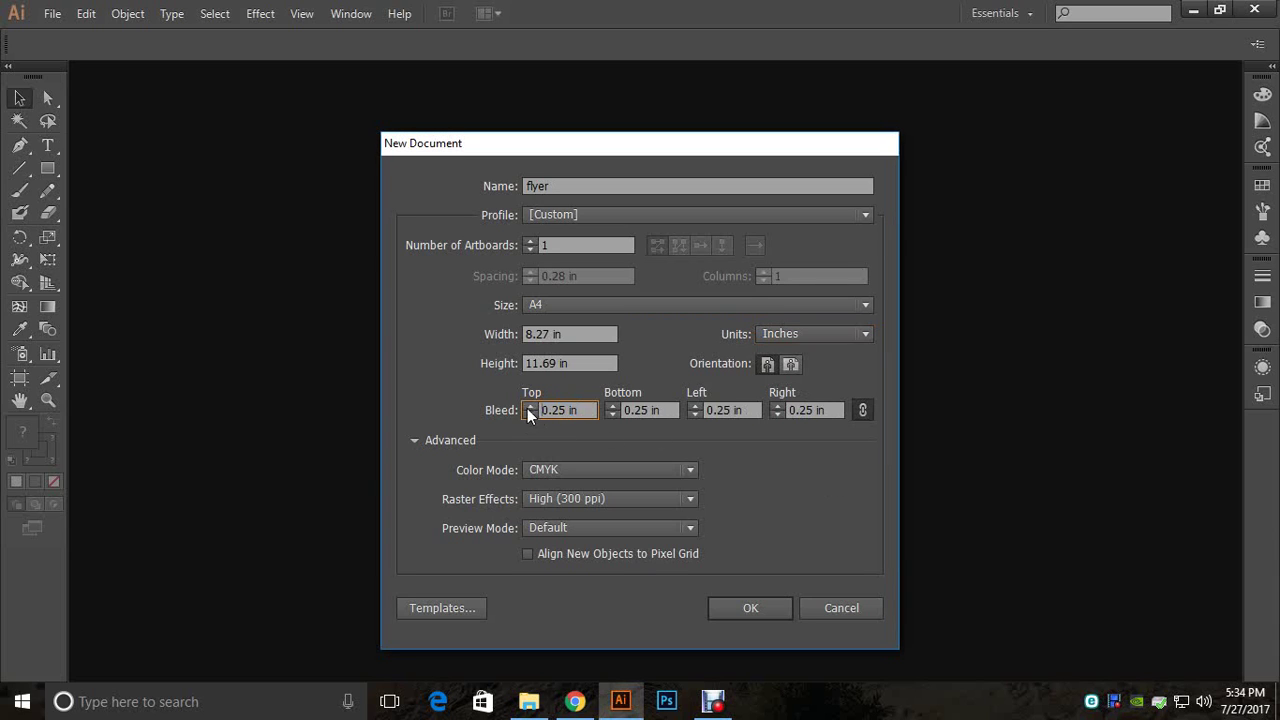
pyautogui.click(751, 608)
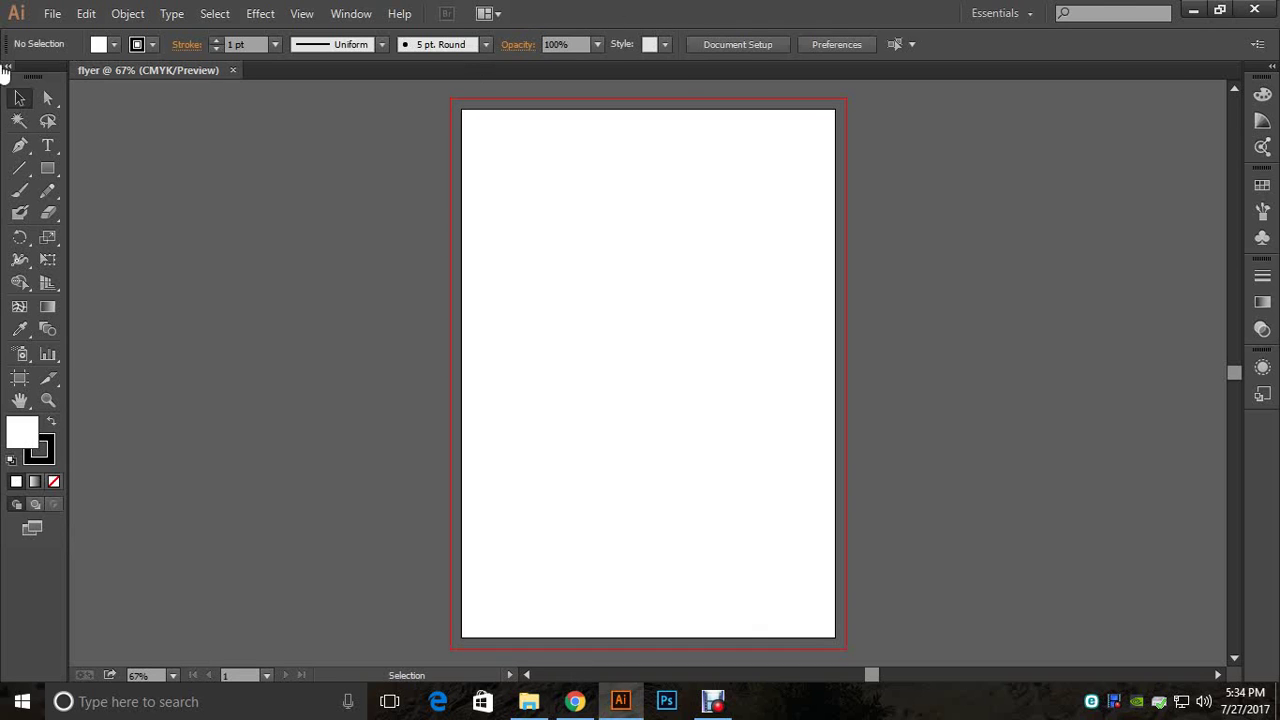
# Step: Draw an 8.27 by 11.69 in rectangle on the artboard and set its stroke to None
pyautogui.click(47, 170)
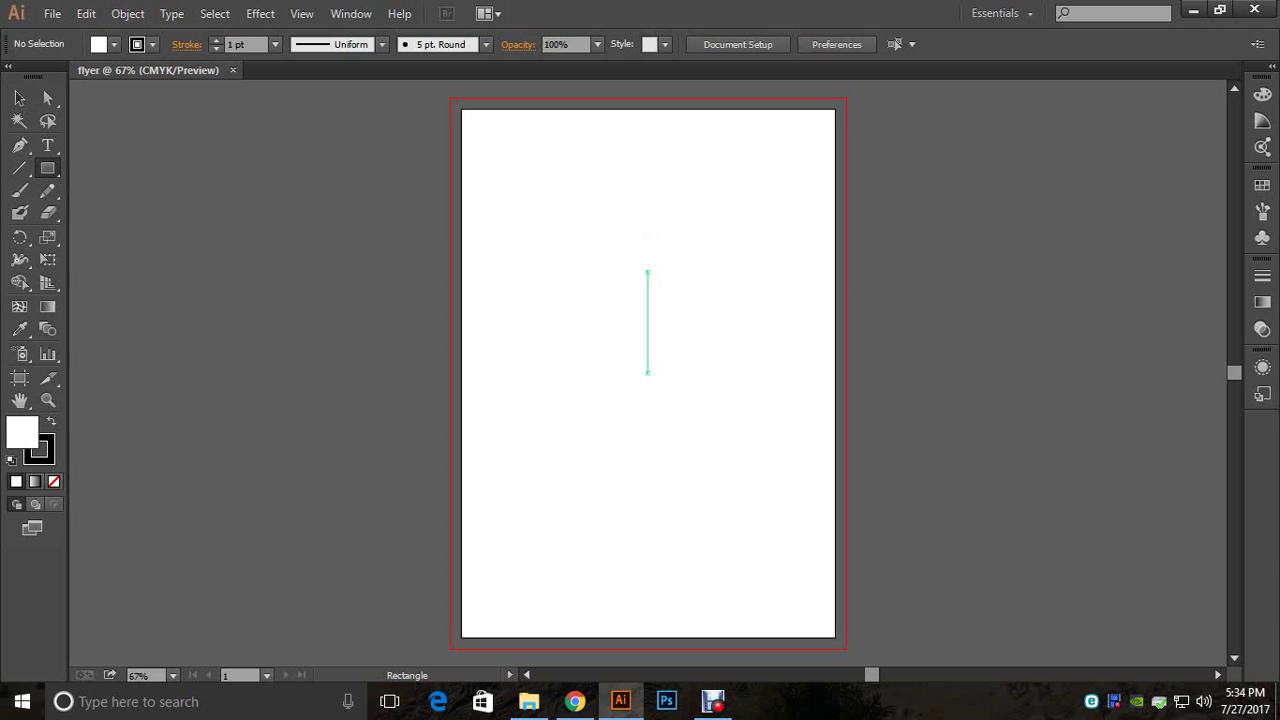
pyautogui.click(648, 234)
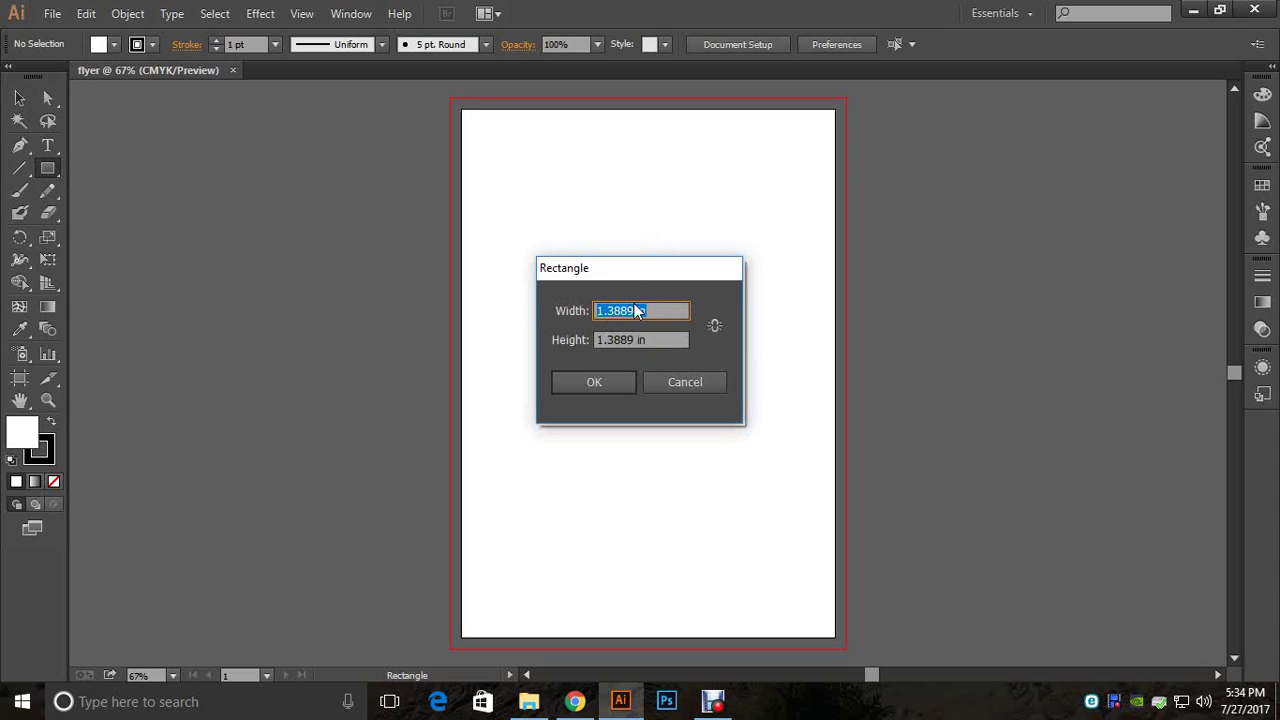
pyautogui.press('Tab')
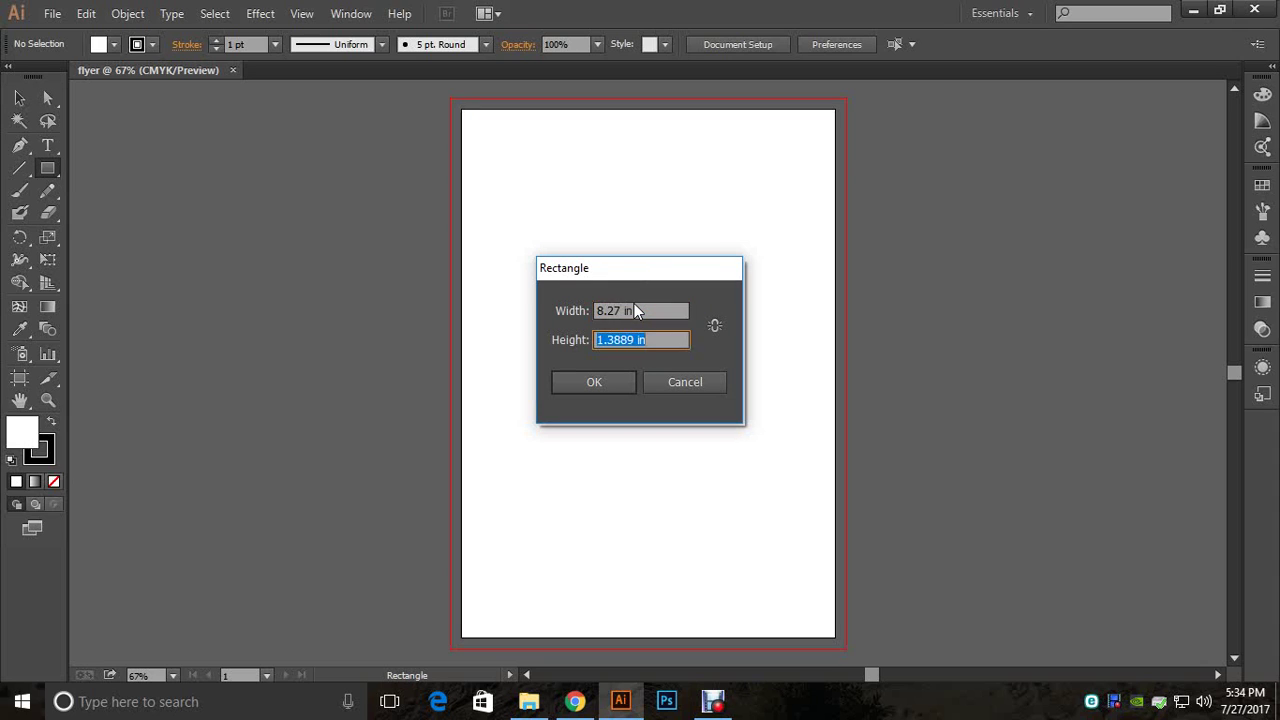
pyautogui.write('11.69')
pyautogui.press('Return')
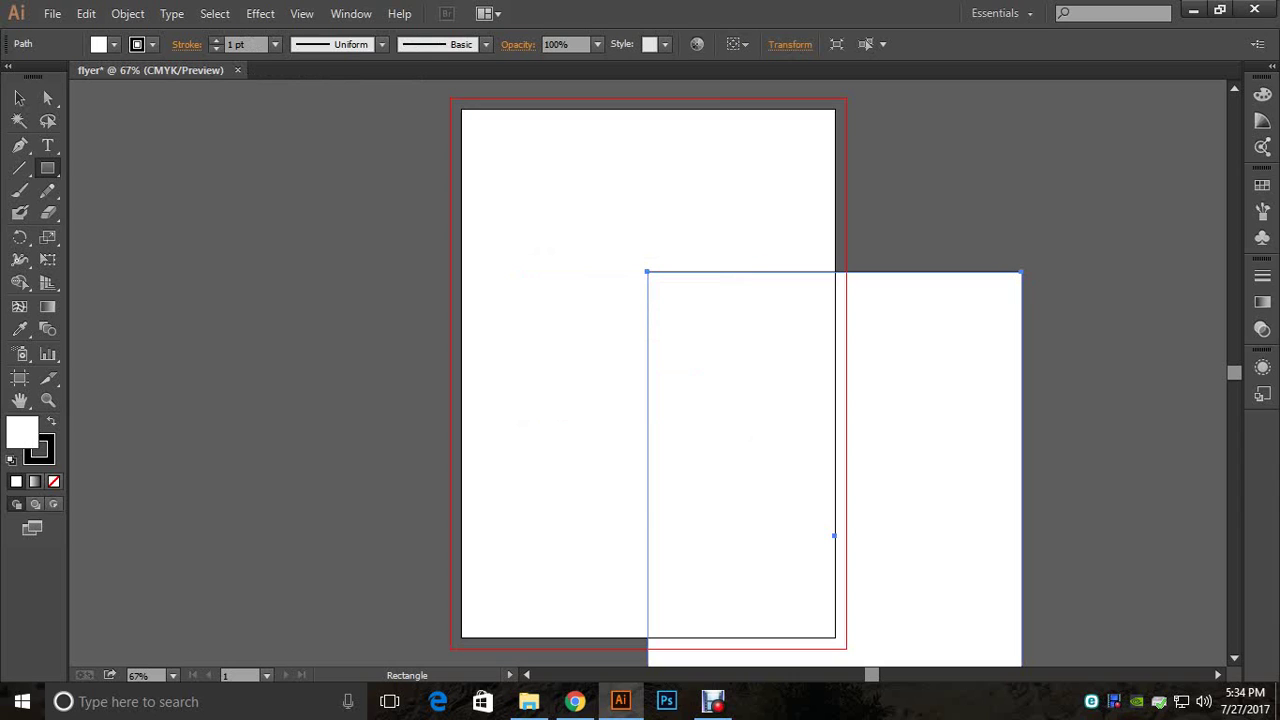
pyautogui.click(152, 44)
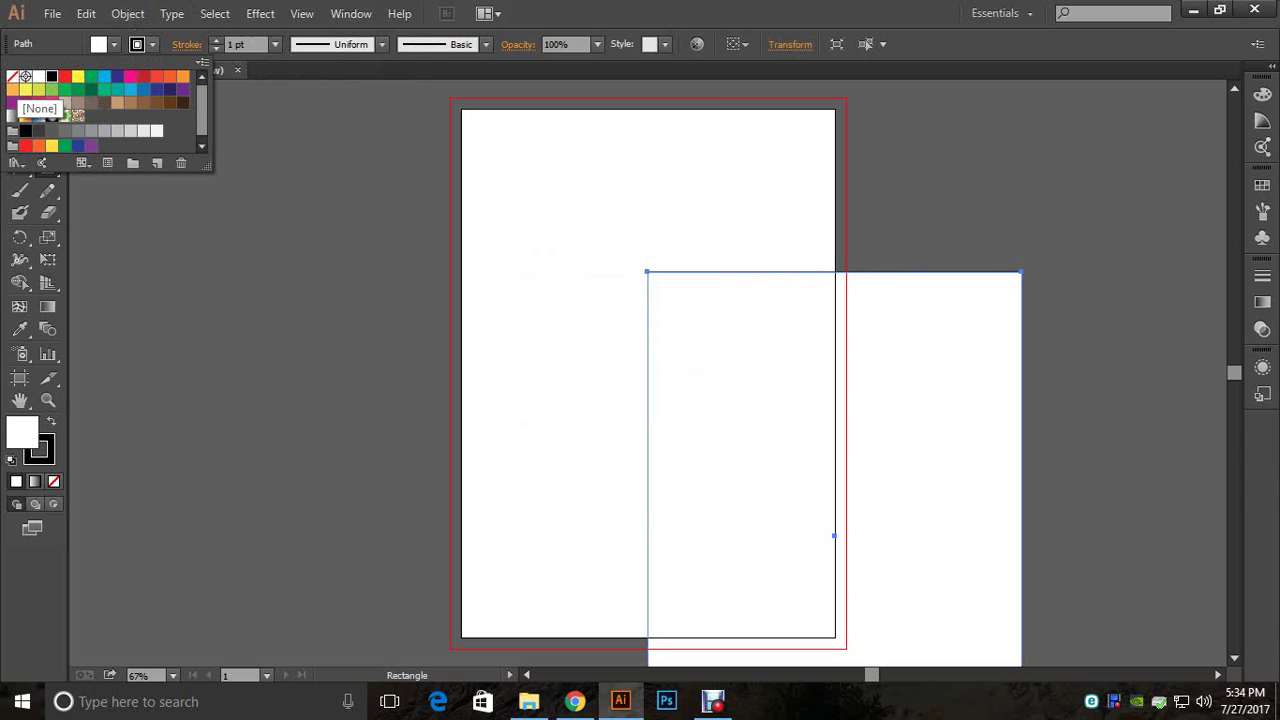
pyautogui.click(13, 77)
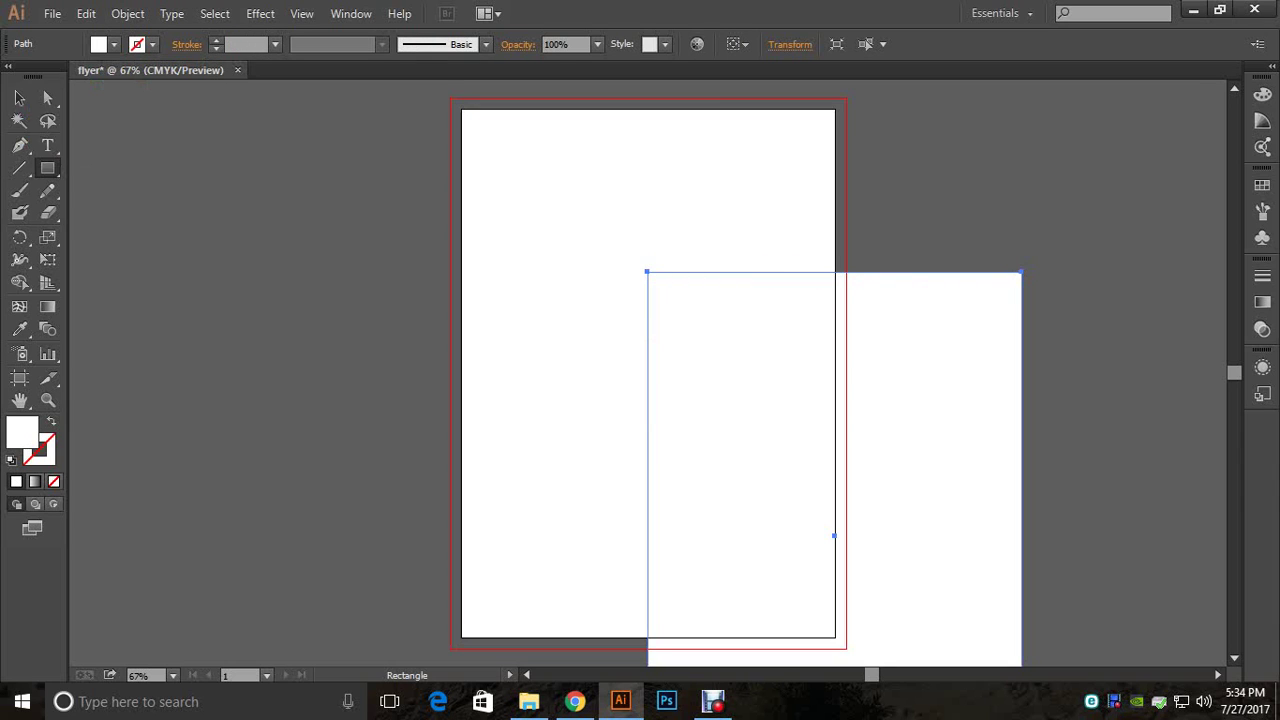
# Step: Move the white rectangle onto the artboard and set its X and Y position to 0 in
pyautogui.click(20, 98)
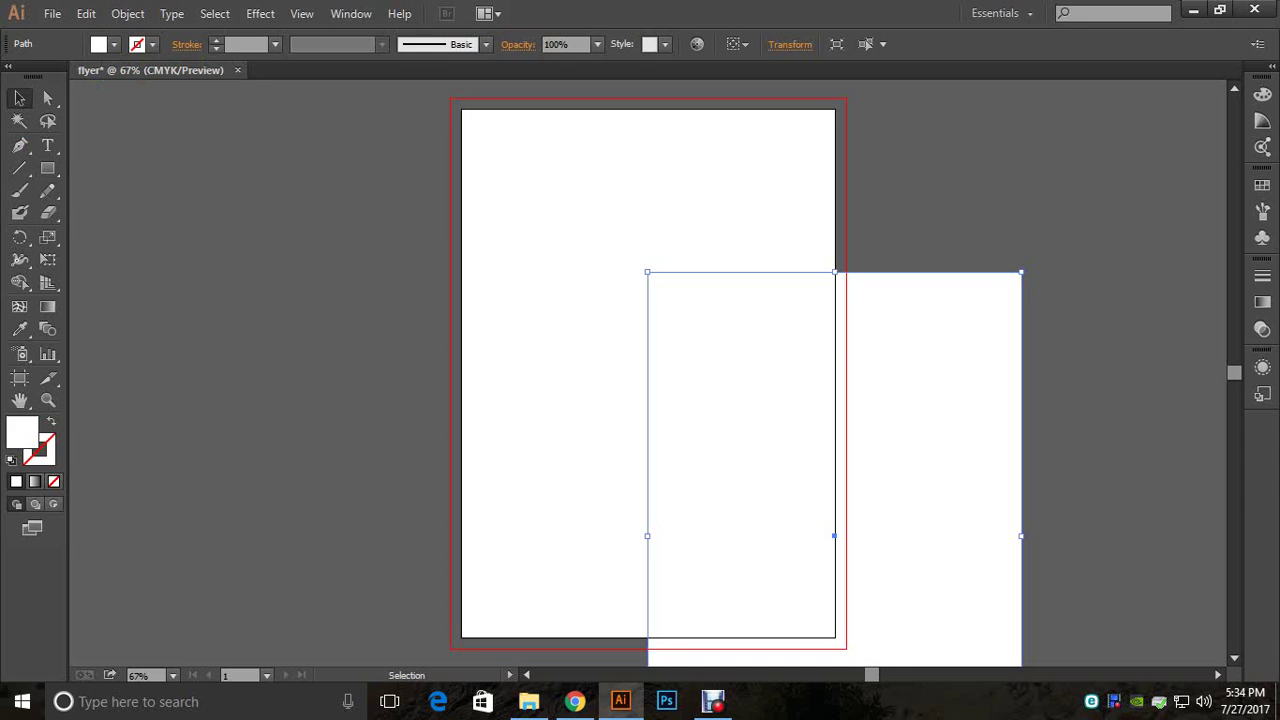
pyautogui.moveTo(846, 346); pyautogui.dragTo(691, 226)
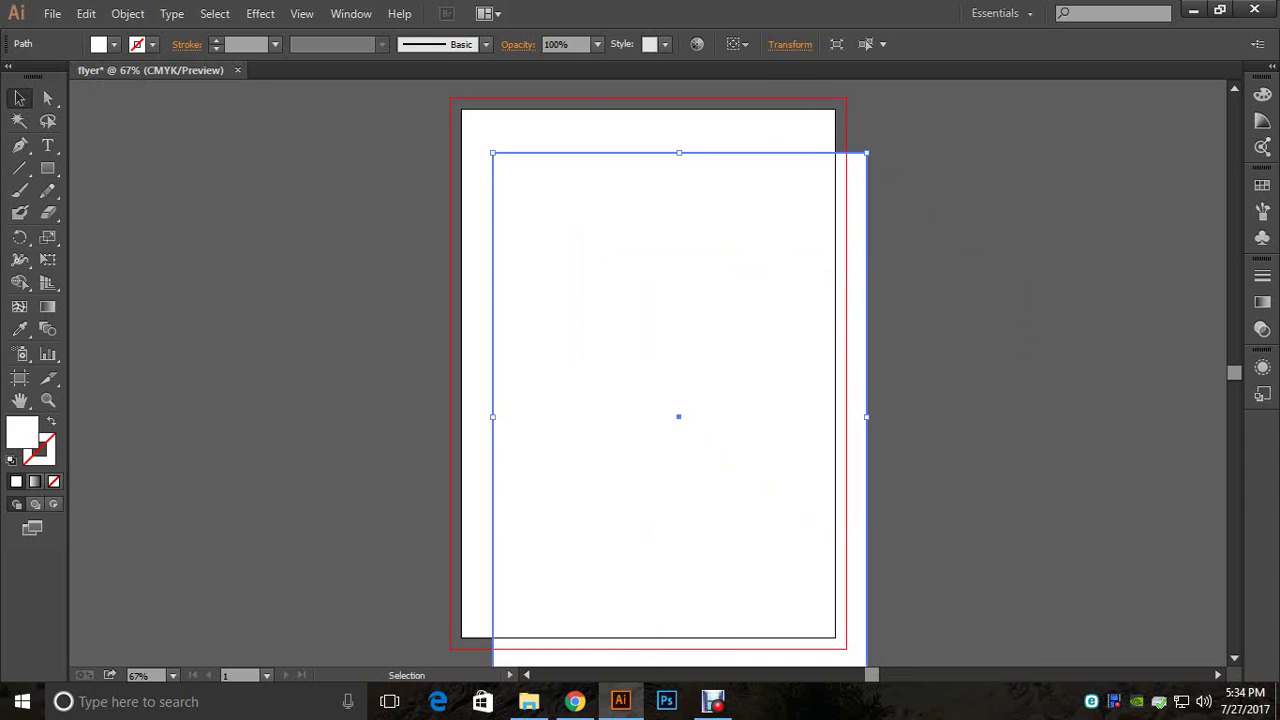
pyautogui.click(790, 44)
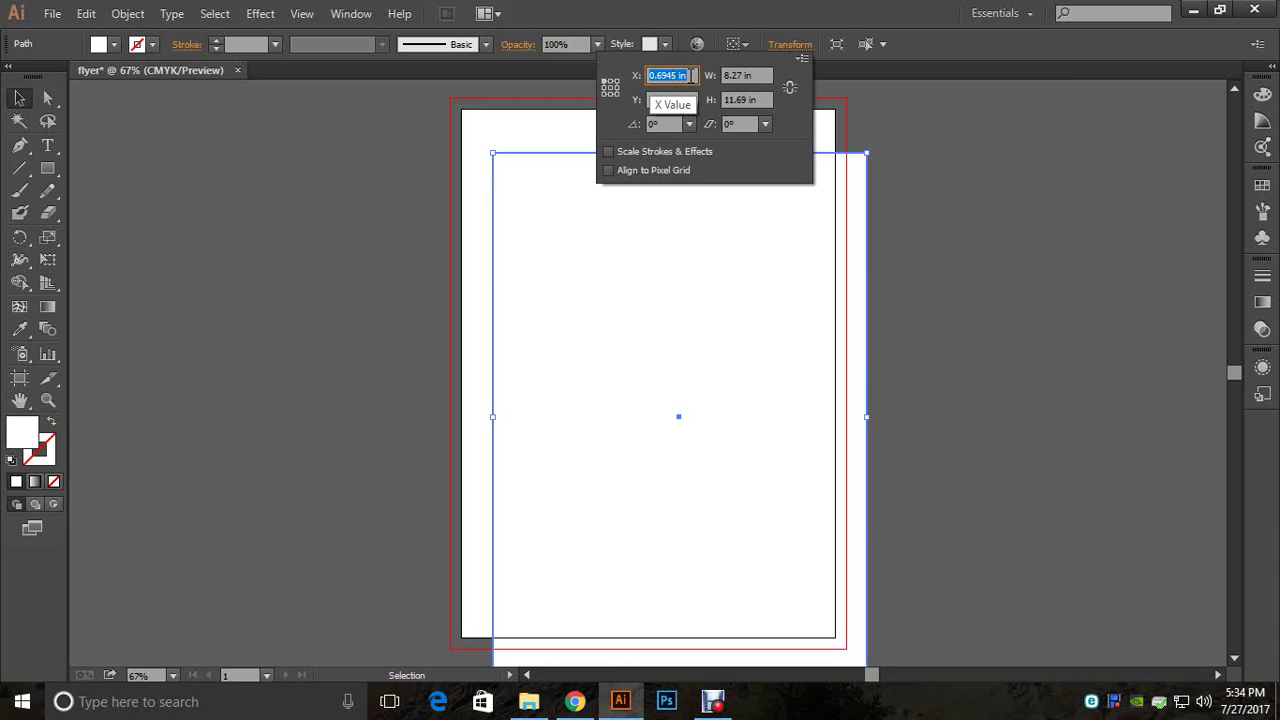
pyautogui.write('0')
pyautogui.press('Tab')
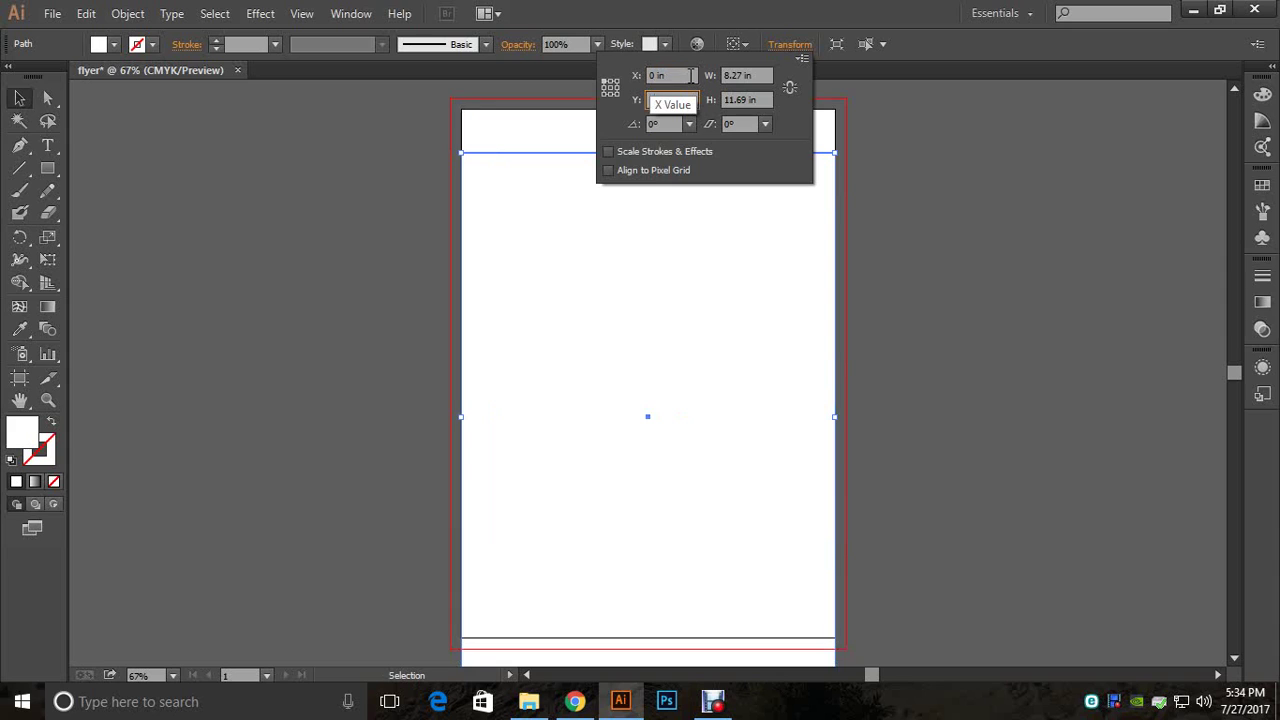
pyautogui.write('0')
pyautogui.press('Return')
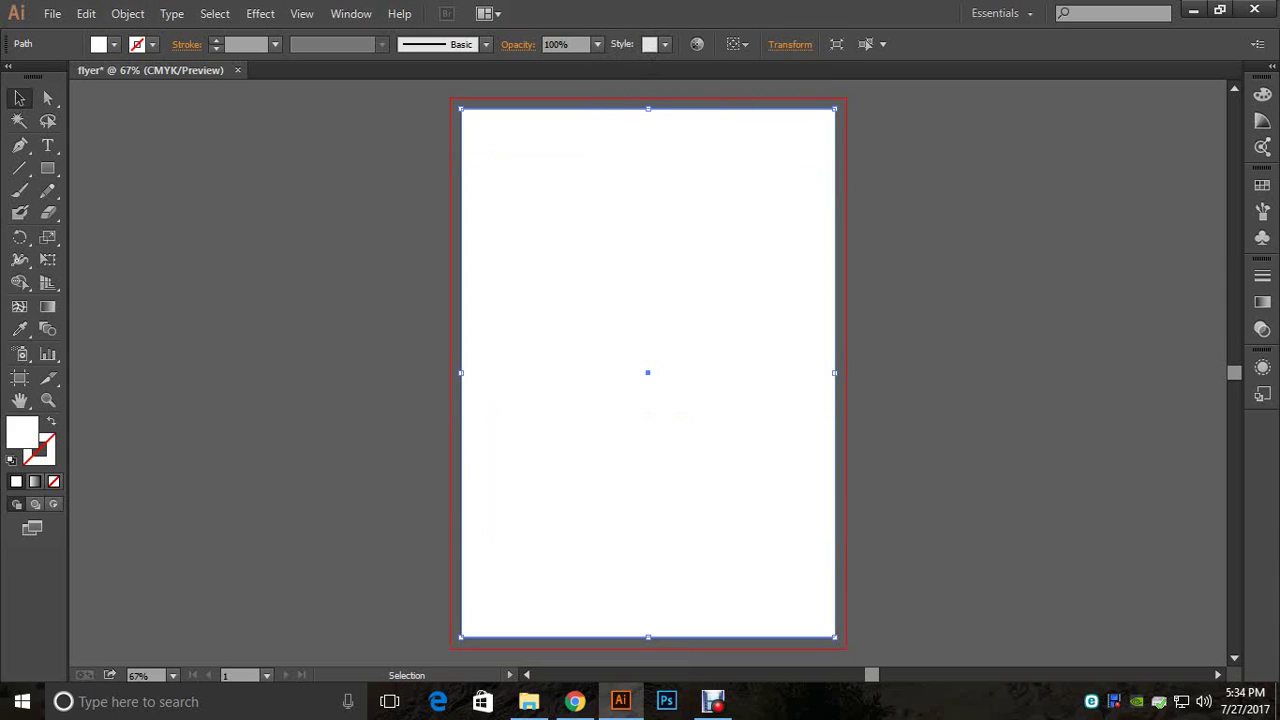
# Step: Offset the rectangle's path by -0.25 in and convert the inner offset path into guides
pyautogui.click(920, 390)
pyautogui.click(740, 390)
pyautogui.click(128, 14)
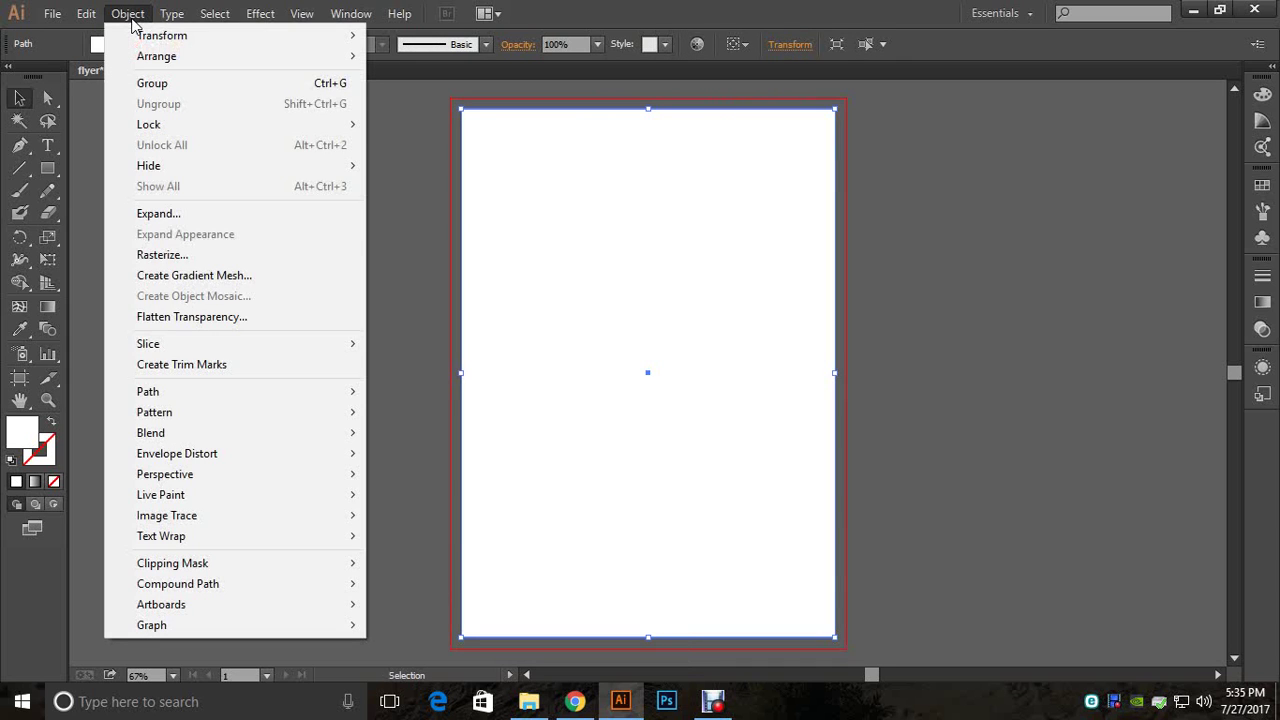
pyautogui.moveTo(277, 395)
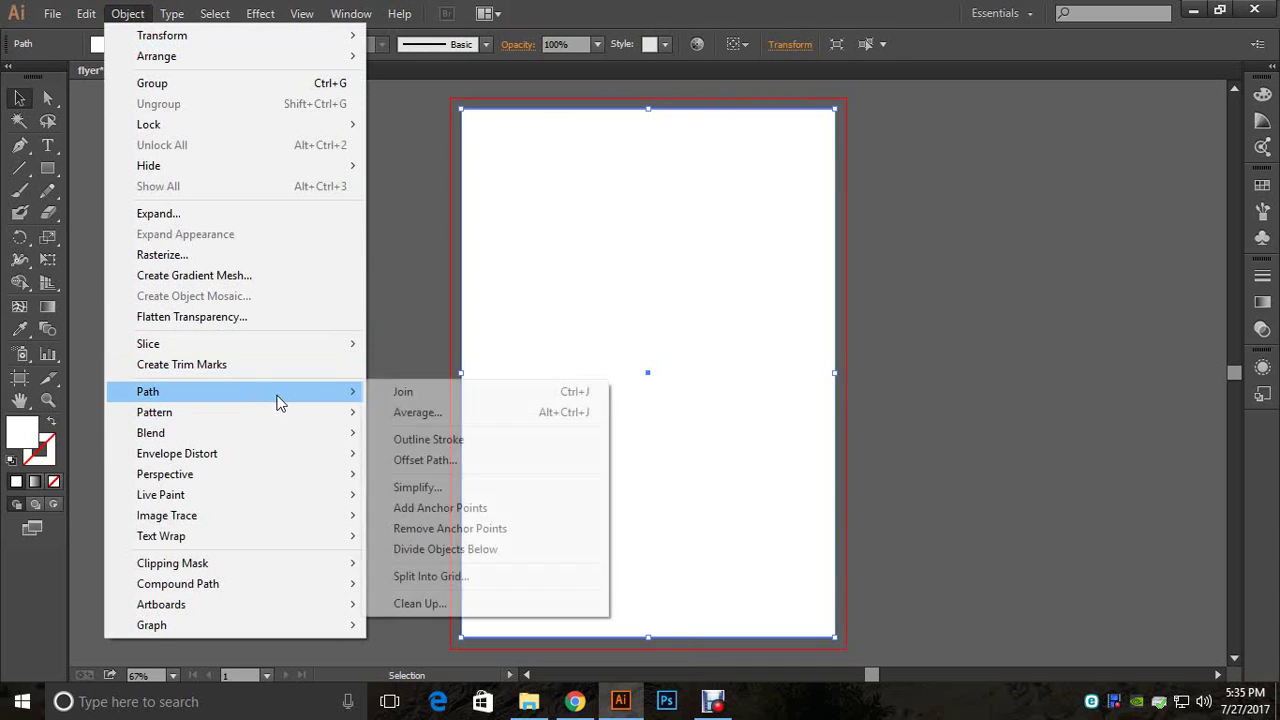
pyautogui.click(425, 460)
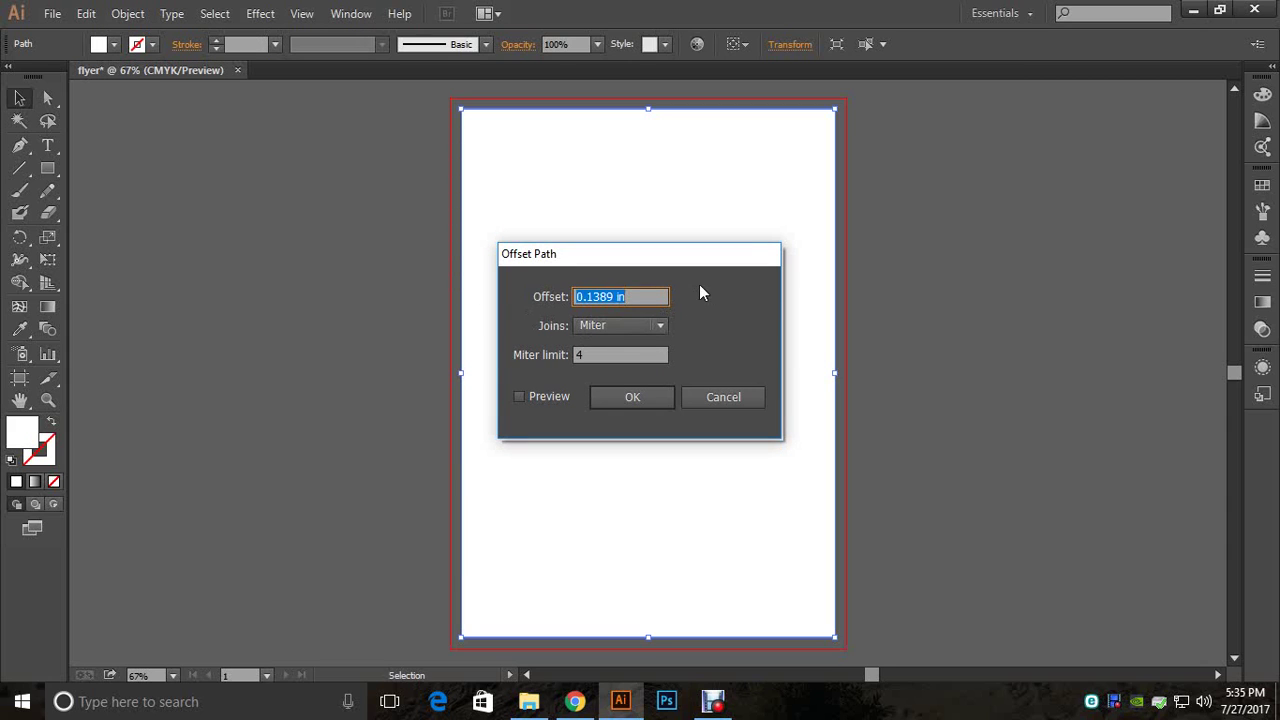
pyautogui.write('-0.25')
pyautogui.press('Return')
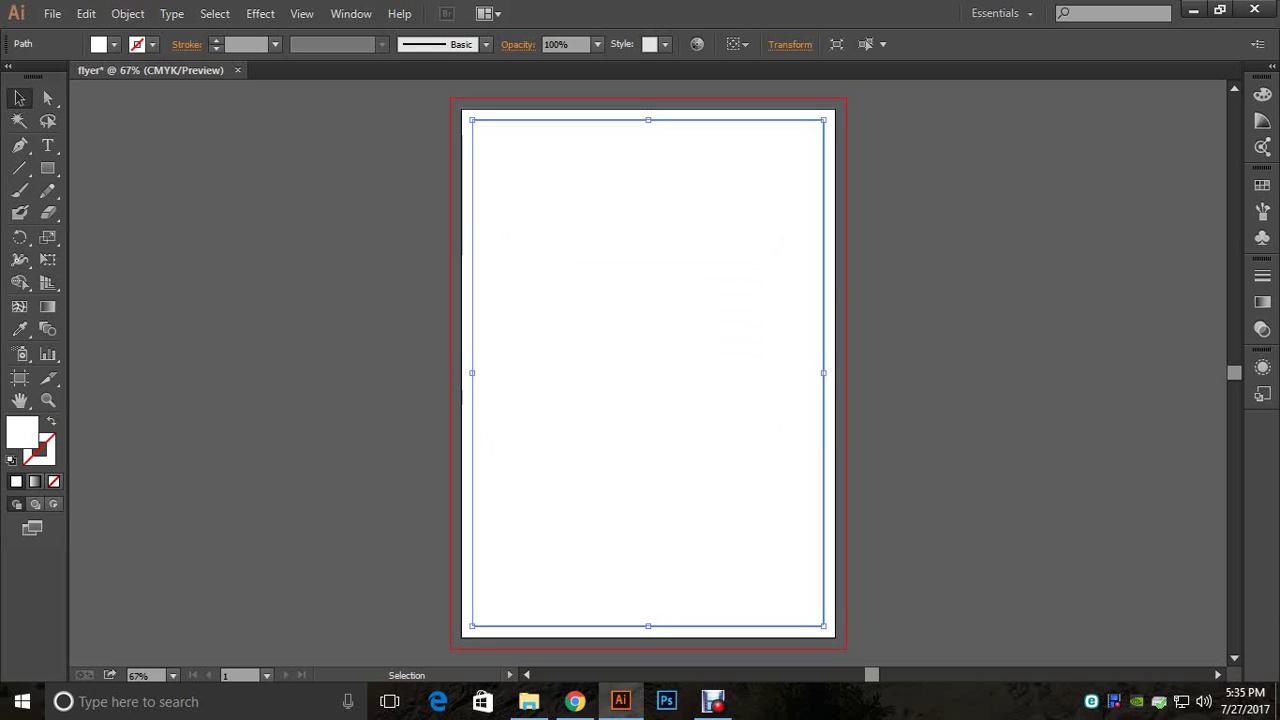
pyautogui.rightClick(682, 258)
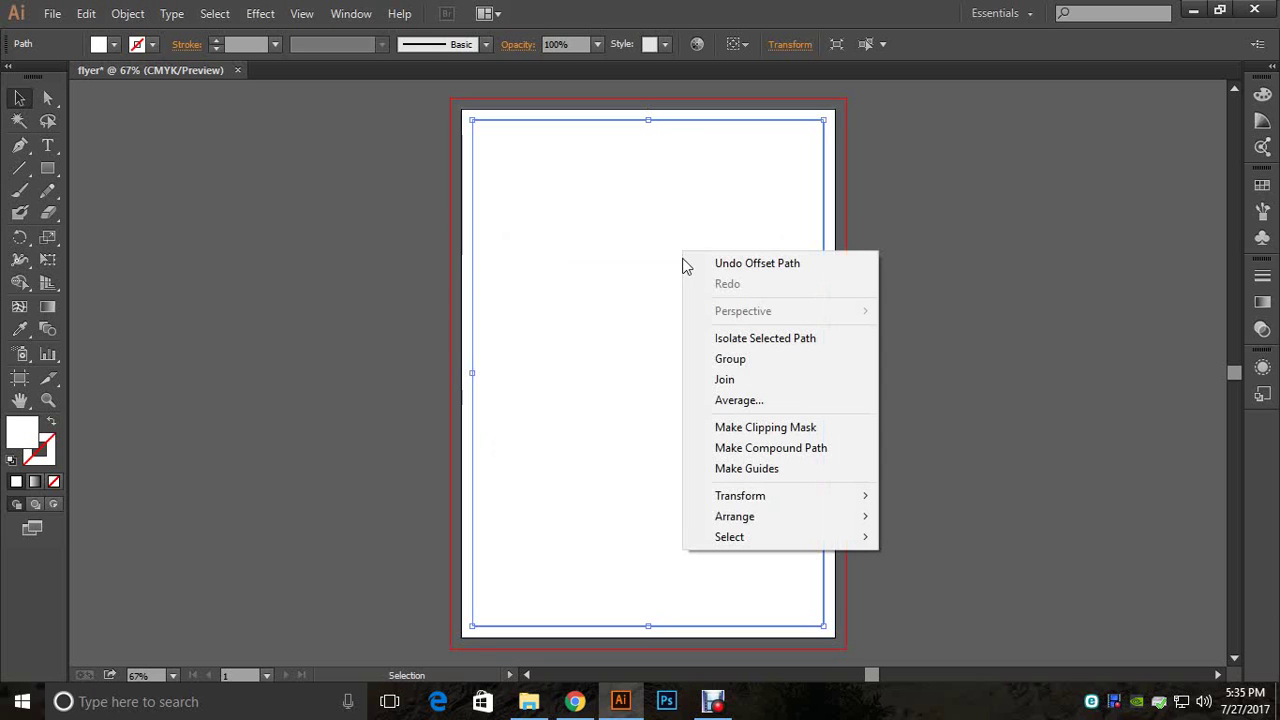
pyautogui.click(825, 478)
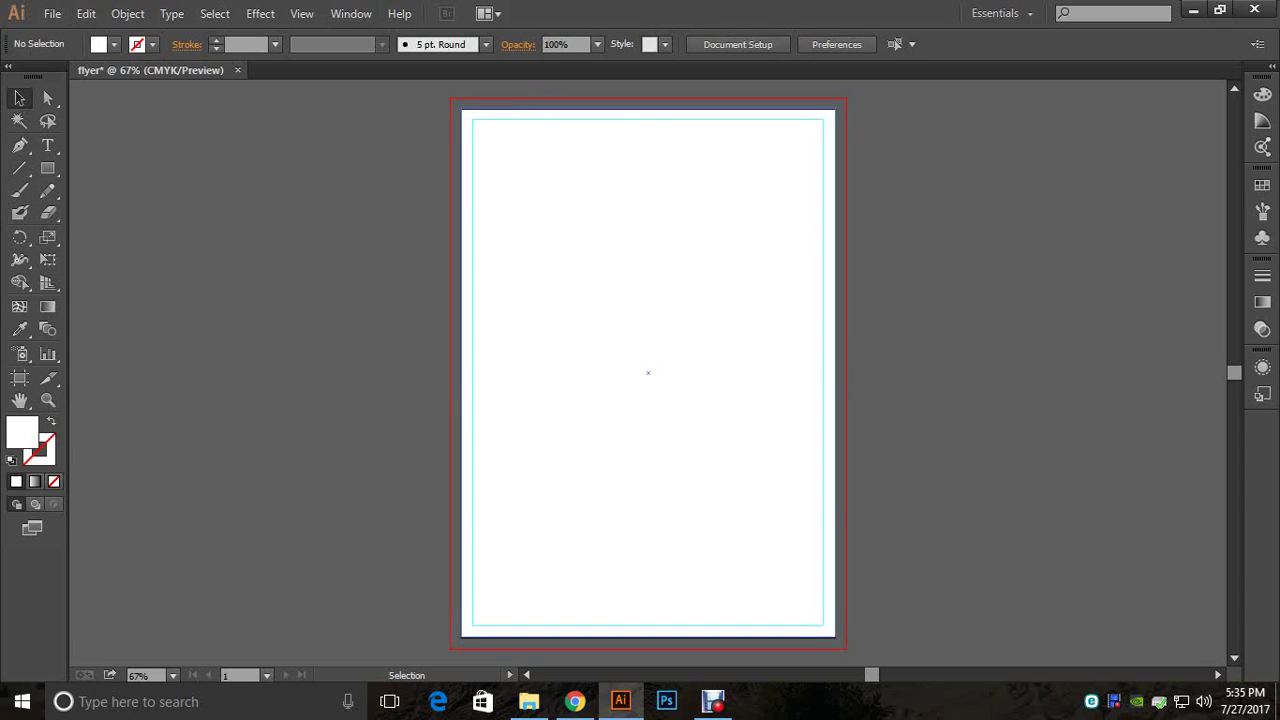
# Step: Select the background rectangle and extend its top and right edges to the red bleed line
pyautogui.hotkey('ctrl', 'a')
pyautogui.hotkey('ctrl', '+')
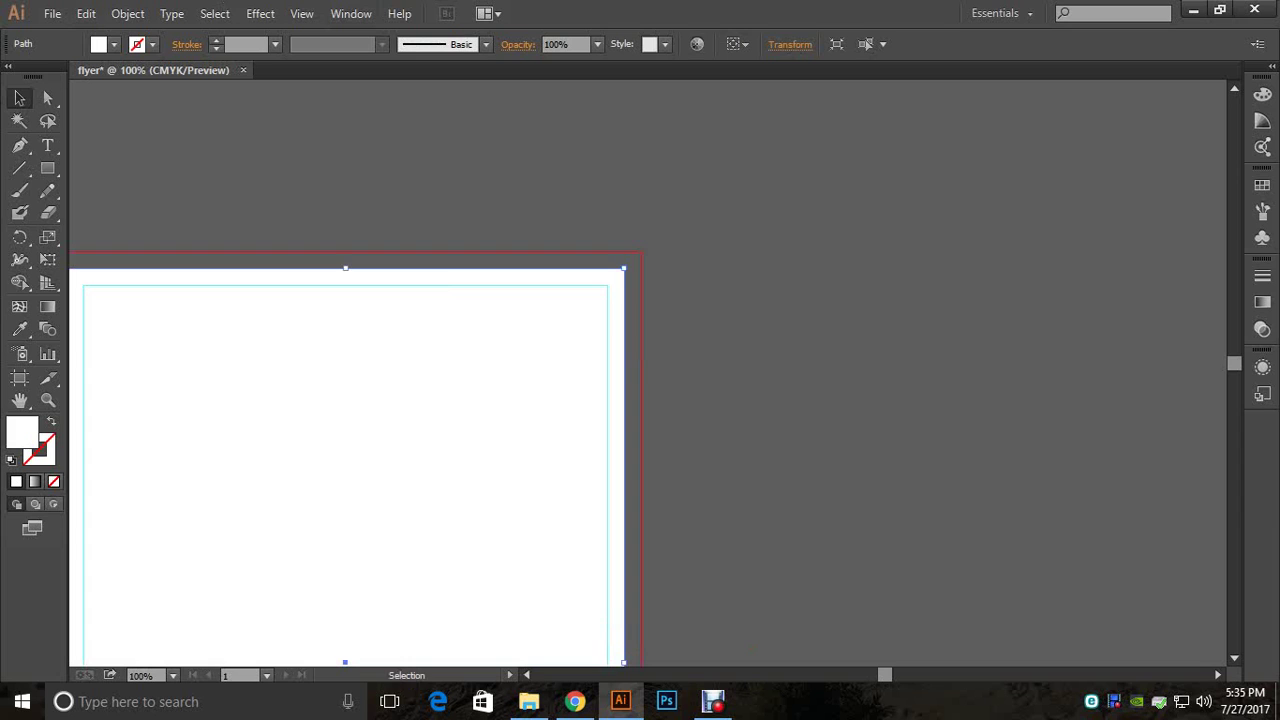
pyautogui.hotkey('ctrl', '-')
pyautogui.moveTo(560, 480); pyautogui.dragTo(657, 327)
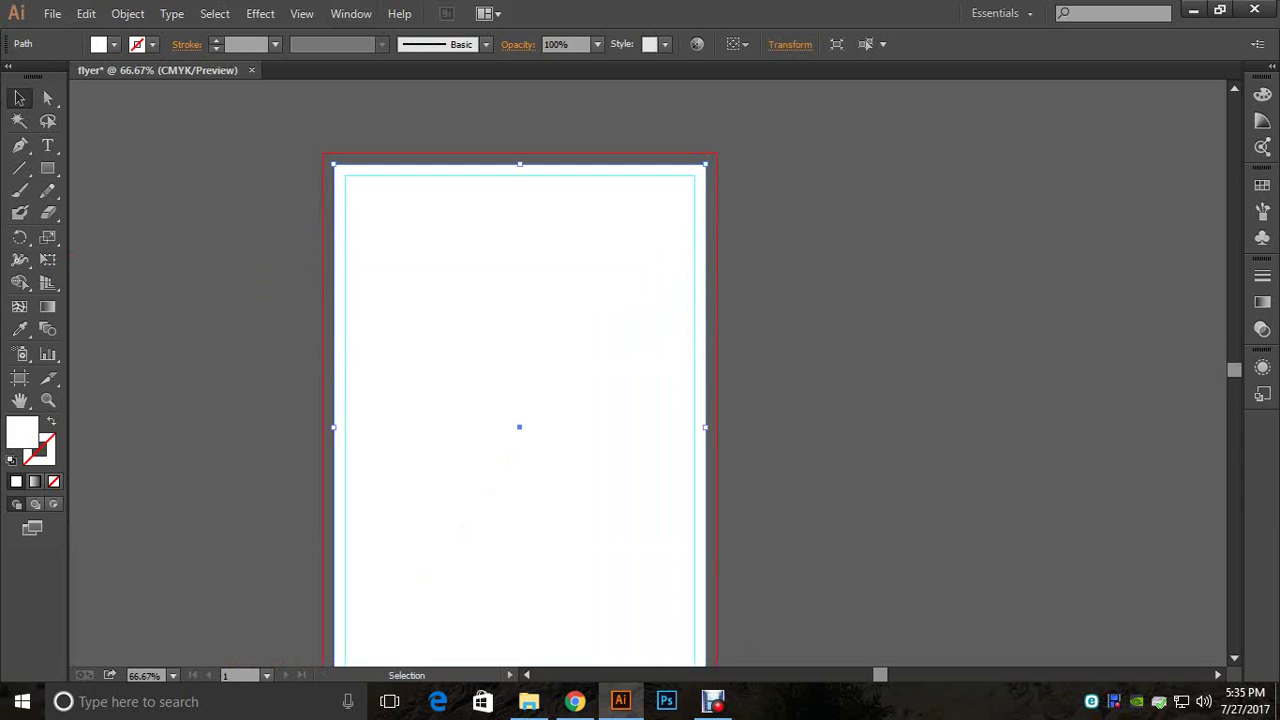
pyautogui.press('space')
pyautogui.moveTo(600, 380); pyautogui.dragTo(690, 325)
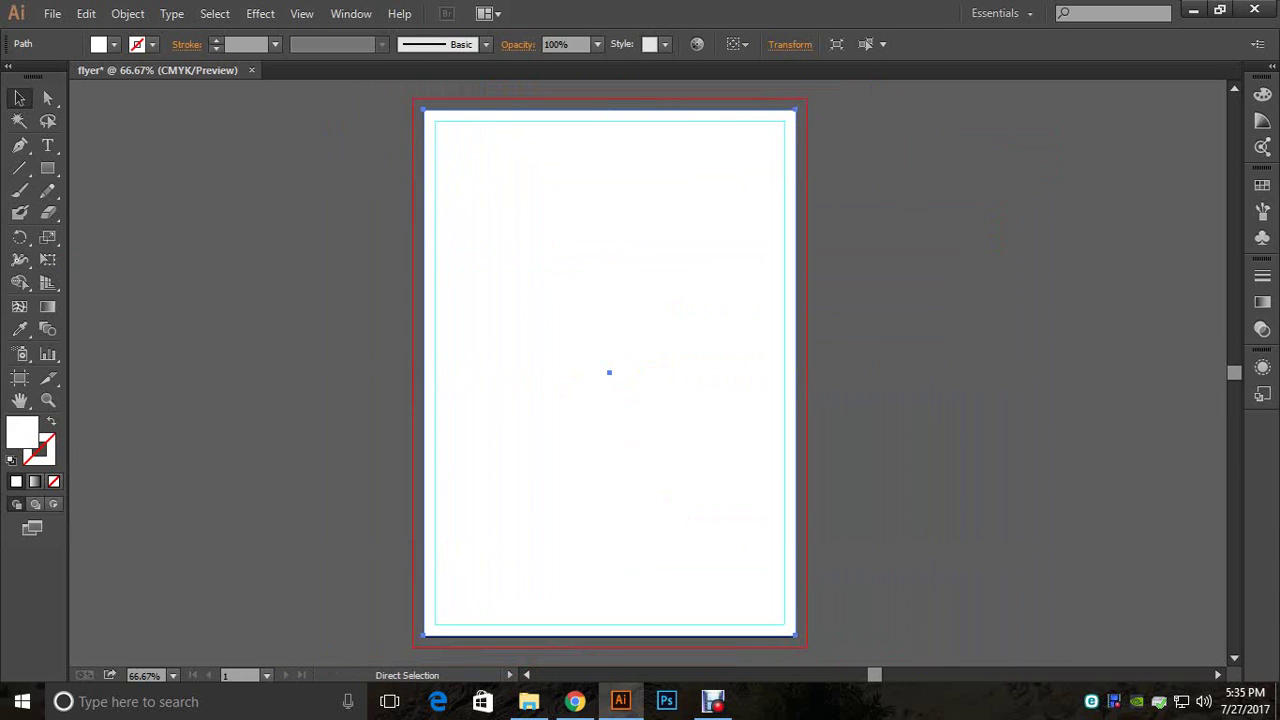
pyautogui.hotkey('ctrl', 'space')
pyautogui.keyDown('ctrl'); pyautogui.click(670, 299); pyautogui.keyUp('ctrl')
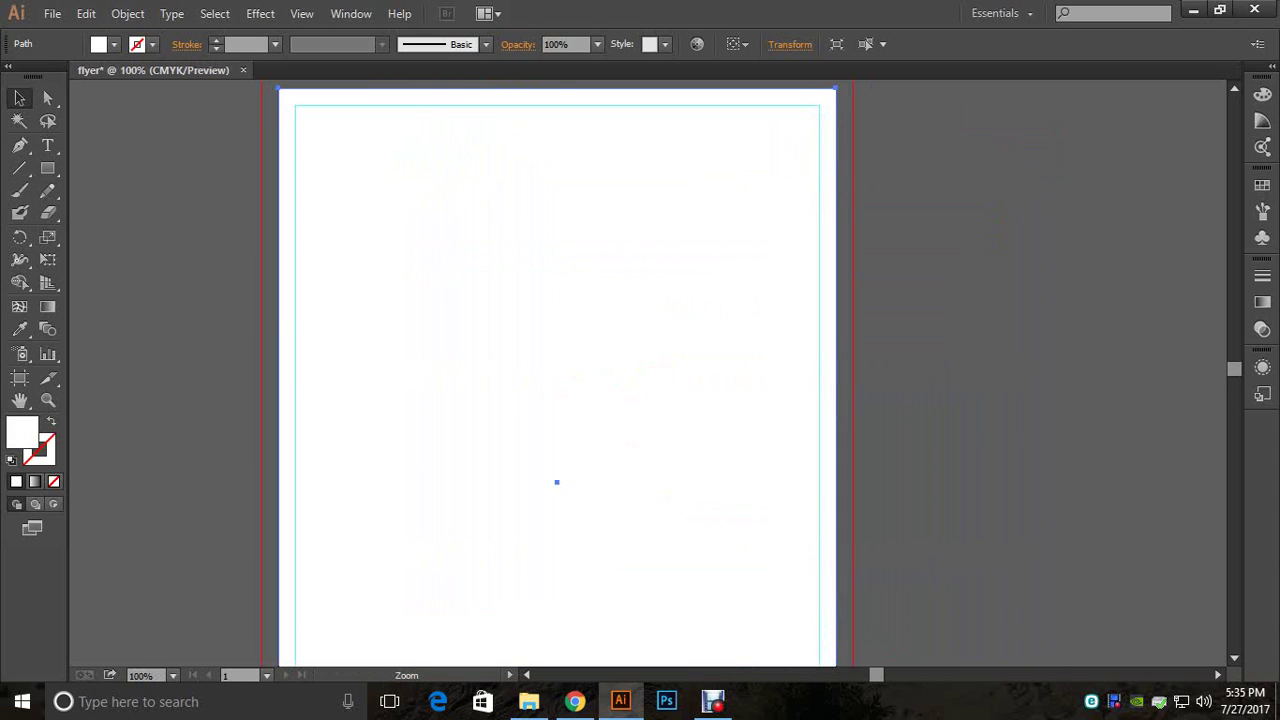
pyautogui.hotkey('ctrl', 'alt')
pyautogui.hotkey('ctrl', 'space')
pyautogui.keyDown('ctrl'); pyautogui.keyDown('alt'); pyautogui.click(672, 300); pyautogui.keyUp('alt'); pyautogui.keyUp('ctrl')
pyautogui.moveTo(672, 300); pyautogui.dragTo(695, 200)
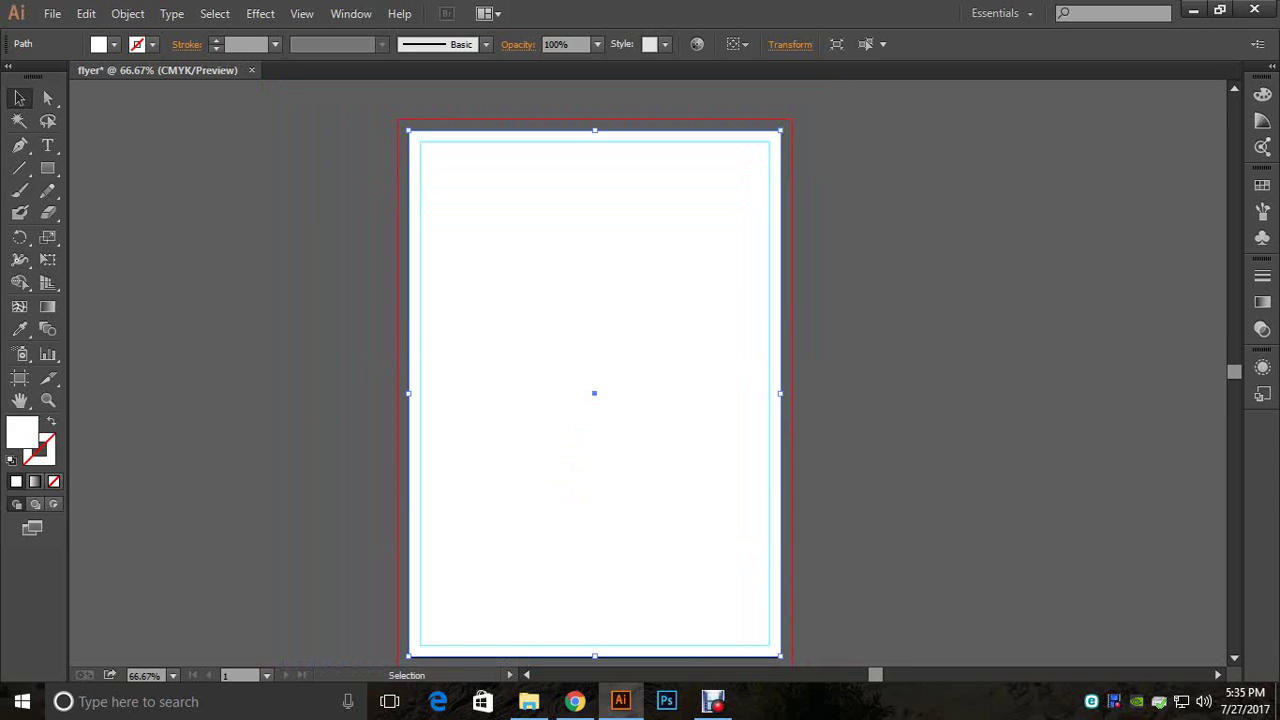
pyautogui.moveTo(780, 130); pyautogui.dragTo(790, 120)
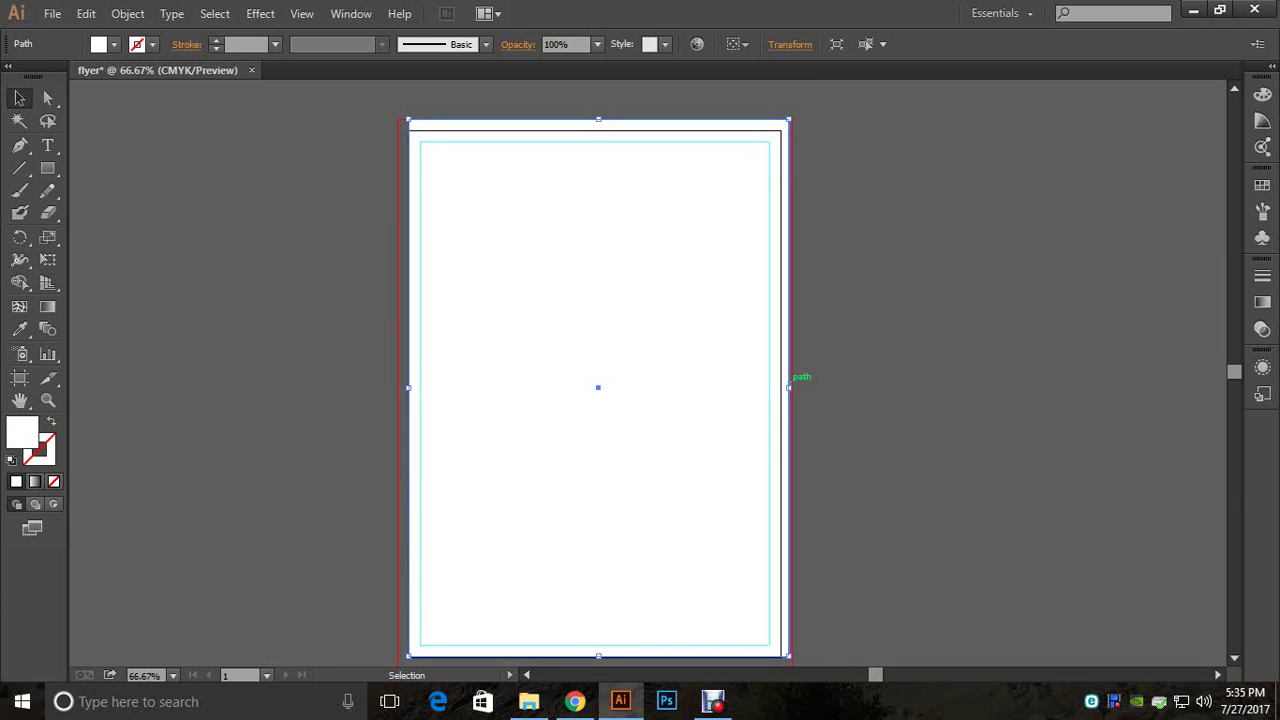
pyautogui.moveTo(790, 388); pyautogui.dragTo(791, 388)
pyautogui.click(380, 392)
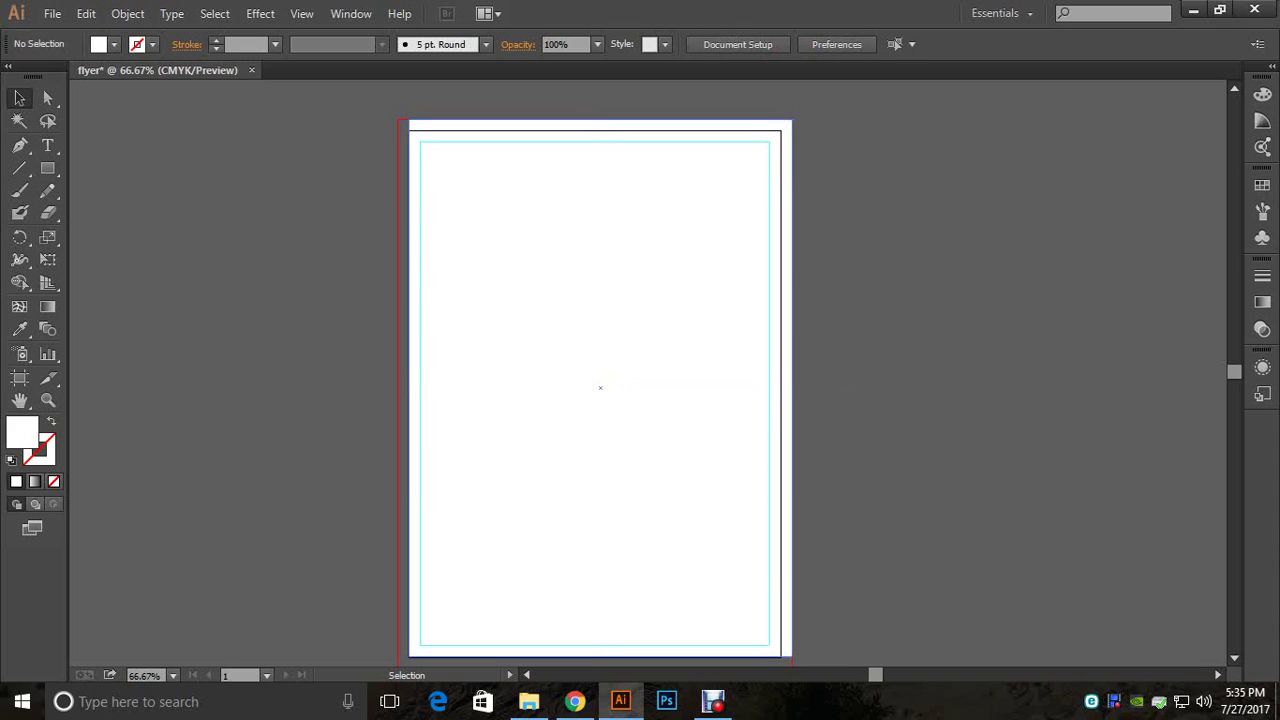
# Step: Extend the background rectangle's left and bottom edges to the red bleed line
pyautogui.click(408, 393)
pyautogui.moveTo(408, 393); pyautogui.dragTo(406, 247)
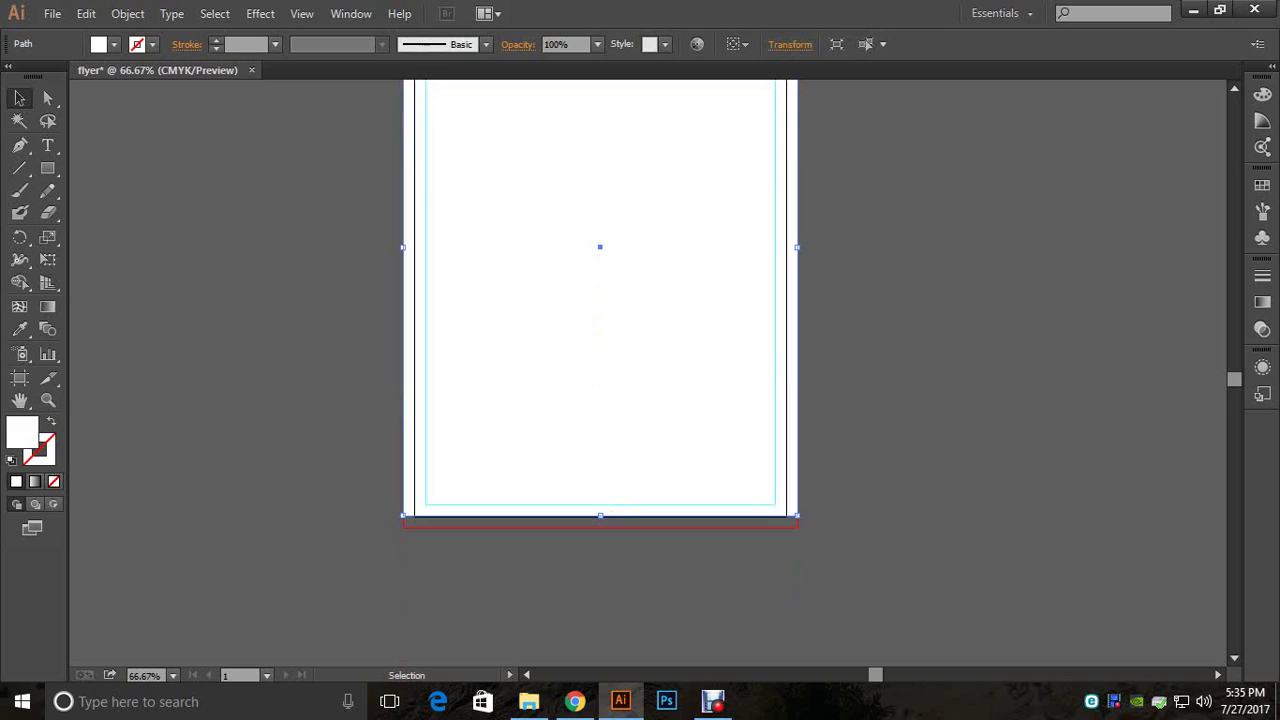
pyautogui.moveTo(600, 516); pyautogui.dragTo(624, 611)
pyautogui.click(600, 570)
pyautogui.click(432, 445)
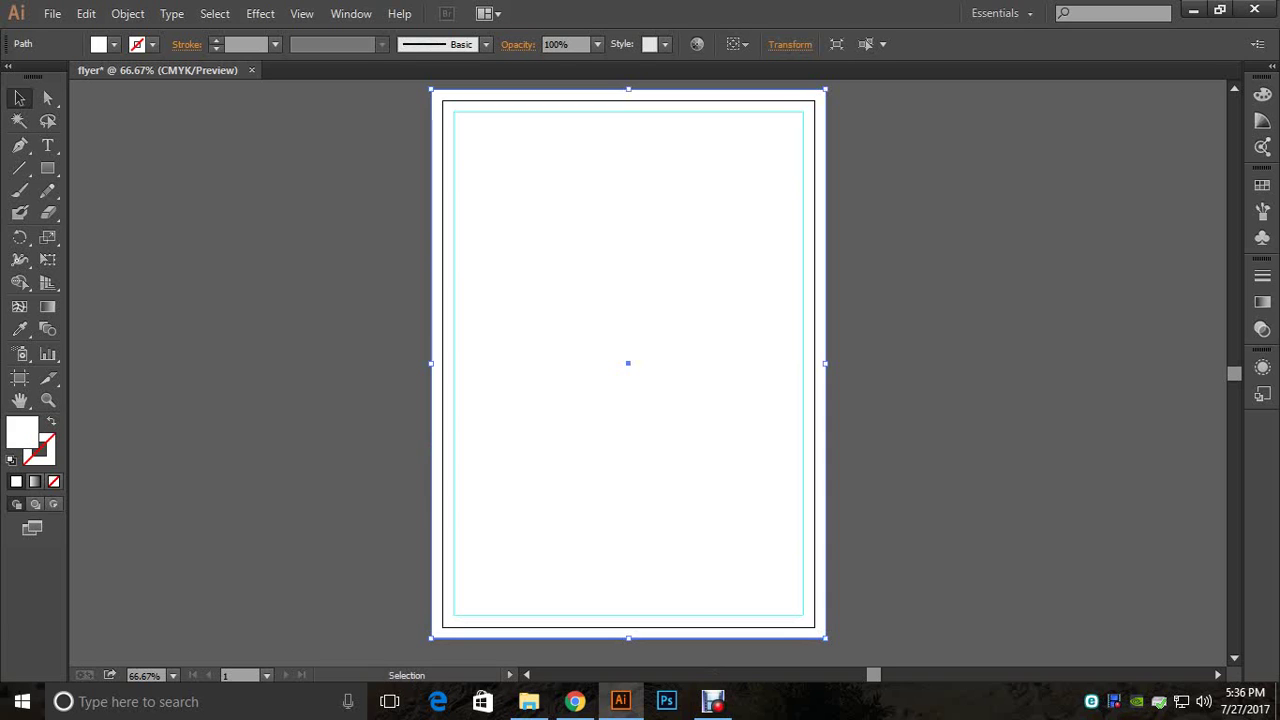
# Step: Show the rulers and add a horizontal and a vertical guide through the rectangle's center point
pyautogui.hotkey('ctrl', 'r')
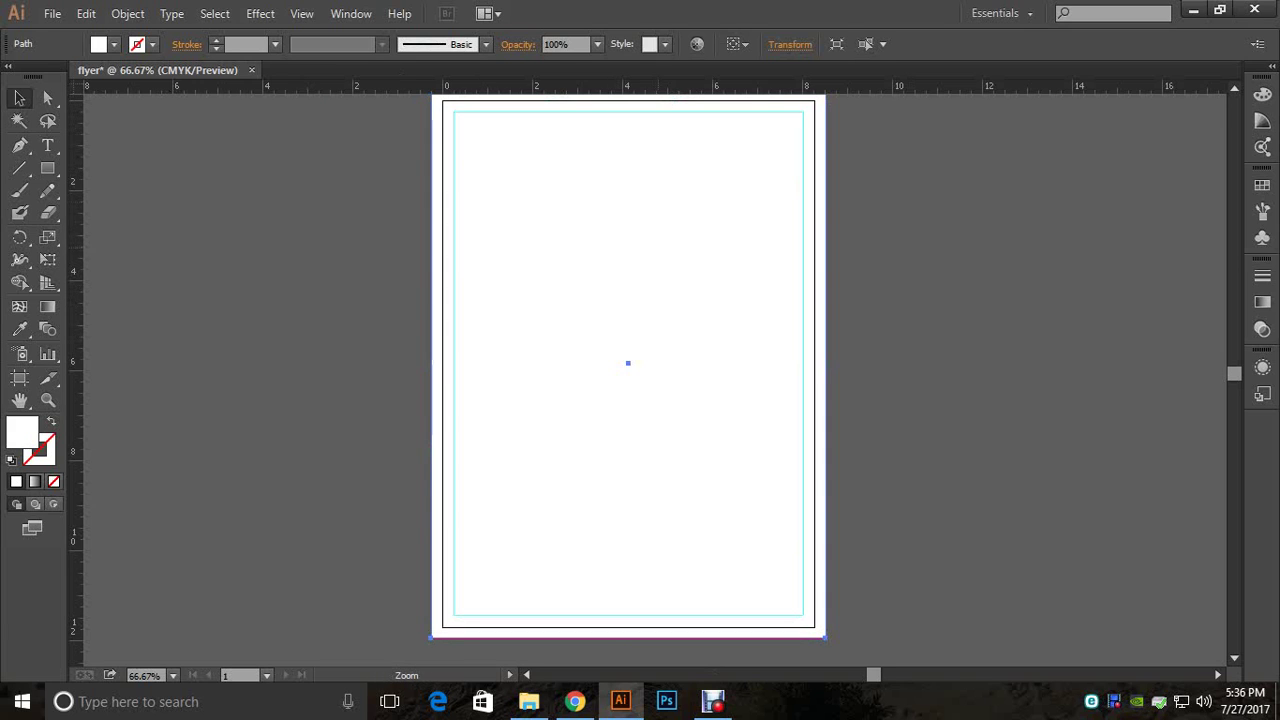
pyautogui.keyDown('ctrl'); pyautogui.click(659, 250); pyautogui.keyUp('ctrl')
pyautogui.moveTo(659, 250); pyautogui.dragTo(673, 188)
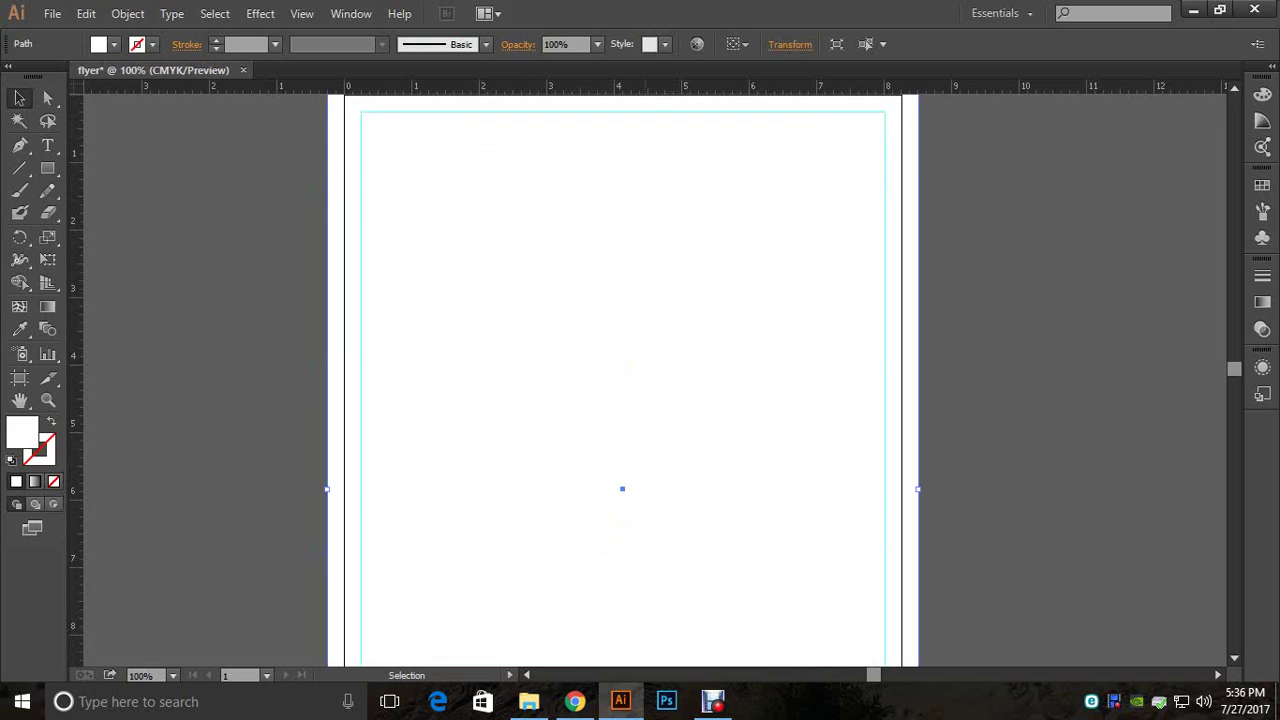
pyautogui.moveTo(640, 88); pyautogui.dragTo(640, 489)
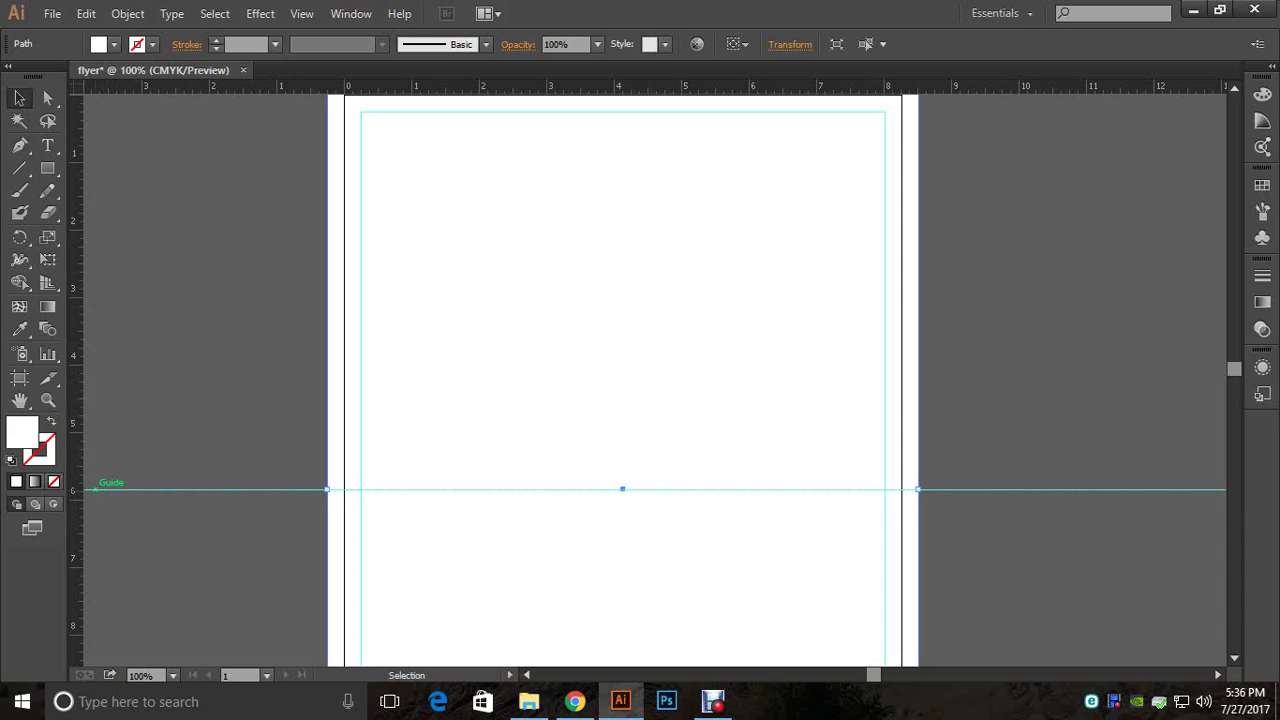
pyautogui.moveTo(76, 487); pyautogui.dragTo(622, 489)
pyautogui.click(950, 434)
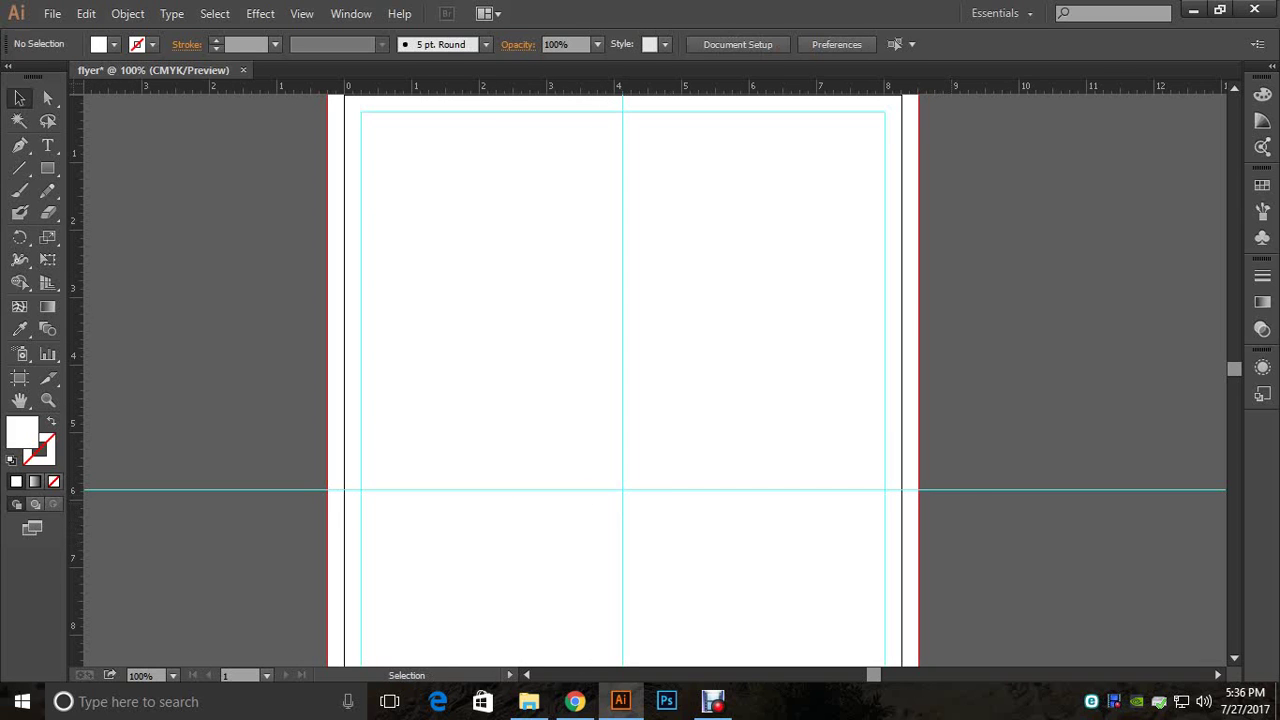
# Step: Add ruler guides along the artboard's left, right, top and bottom edges
pyautogui.keyDown('ctrl'); pyautogui.keyDown('alt'); pyautogui.click(947, 434); pyautogui.keyUp('alt'); pyautogui.keyUp('ctrl')
pyautogui.moveTo(947, 434); pyautogui.dragTo(1074, 399)
pyautogui.moveTo(76, 380); pyautogui.dragTo(351, 380)
pyautogui.moveTo(351, 452); pyautogui.dragTo(381, 454)
pyautogui.moveTo(75, 458); pyautogui.dragTo(763, 457)
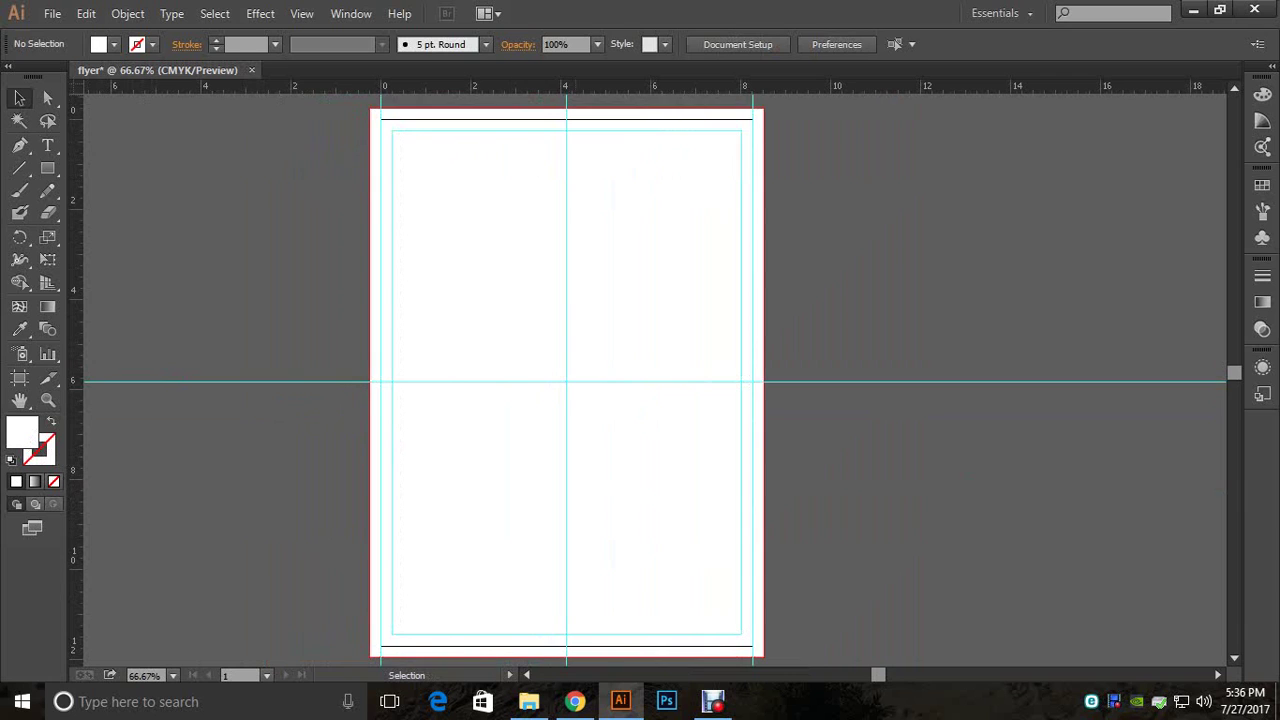
pyautogui.moveTo(590, 86); pyautogui.dragTo(590, 119)
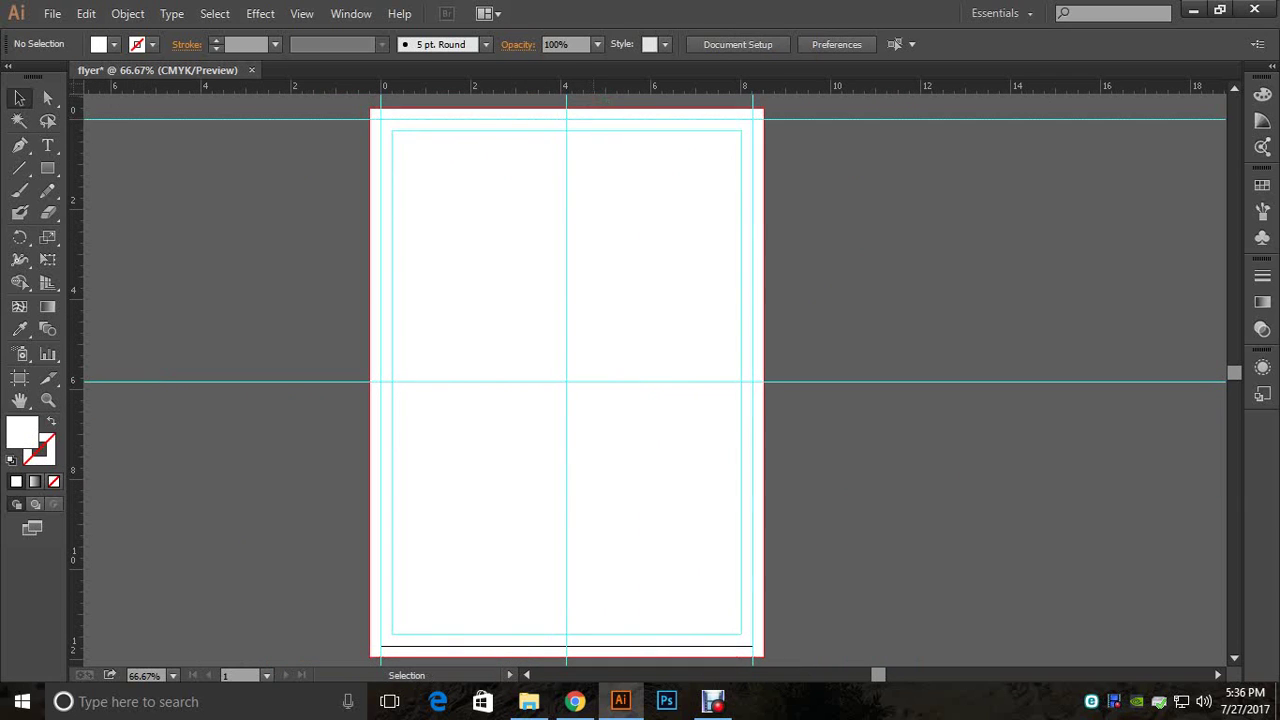
pyautogui.moveTo(720, 86); pyautogui.dragTo(700, 646)
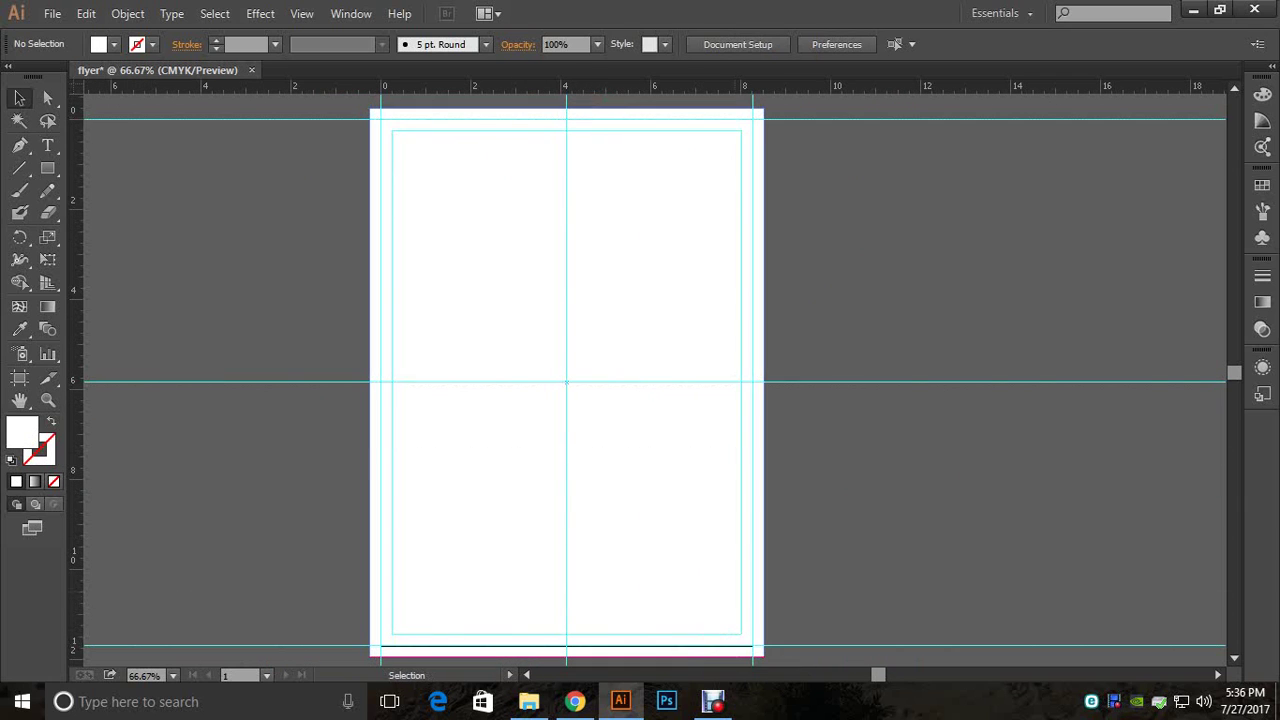
# Step: Unlock the guides, delete the one at the artboard's bottom edge and place a new guide there at about 11.69 in
pyautogui.keyDown('ctrl'); pyautogui.click(804, 634); pyautogui.keyUp('ctrl')
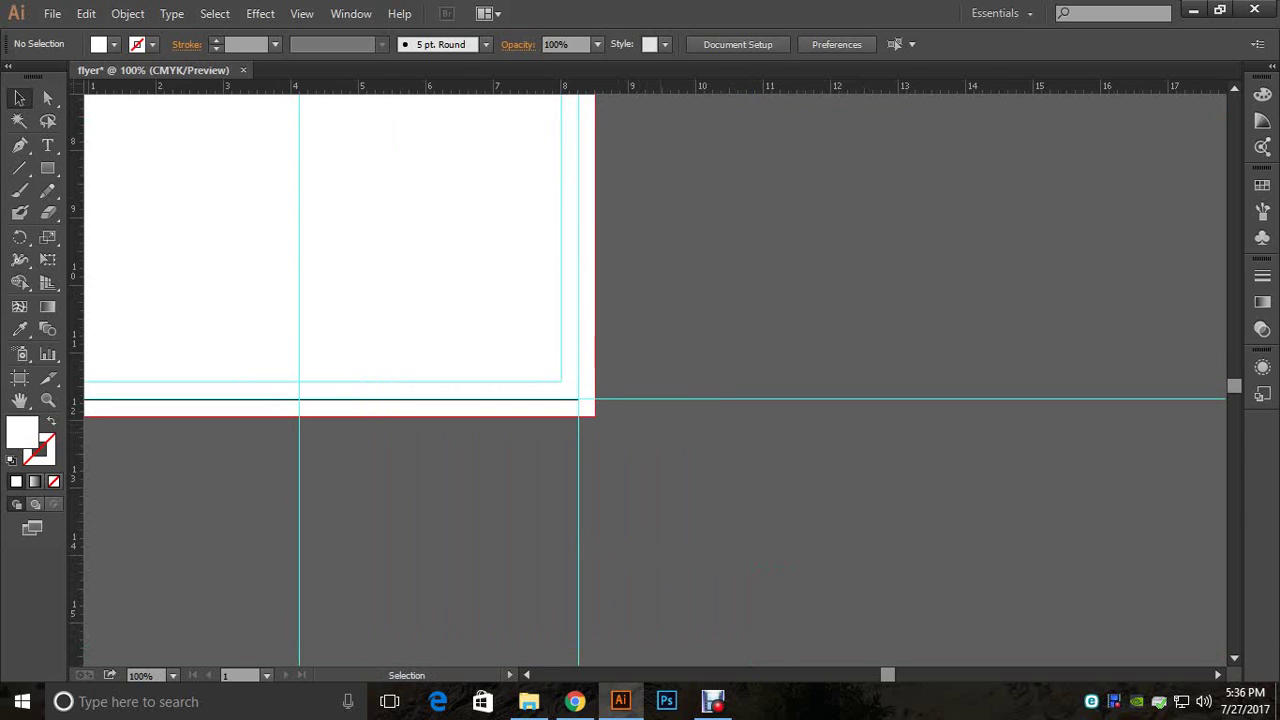
pyautogui.rightClick(657, 398)
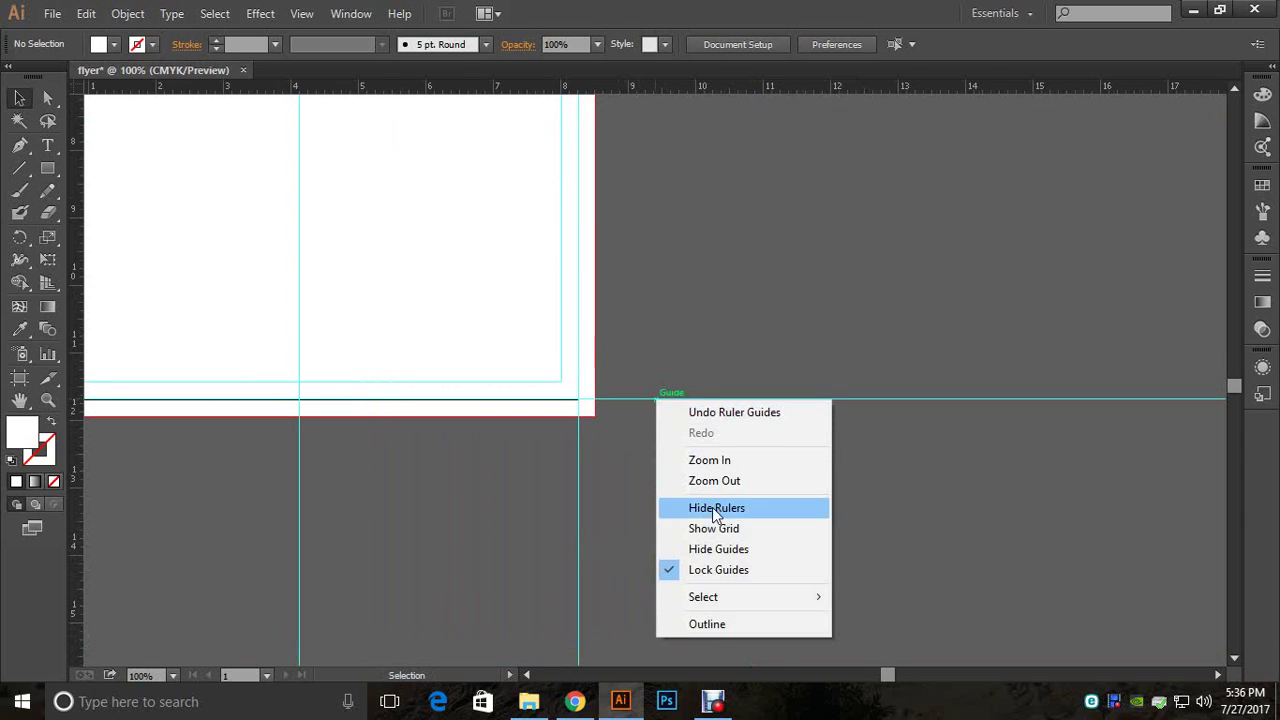
pyautogui.click(718, 569)
pyautogui.click(715, 398)
pyautogui.press('Delete')
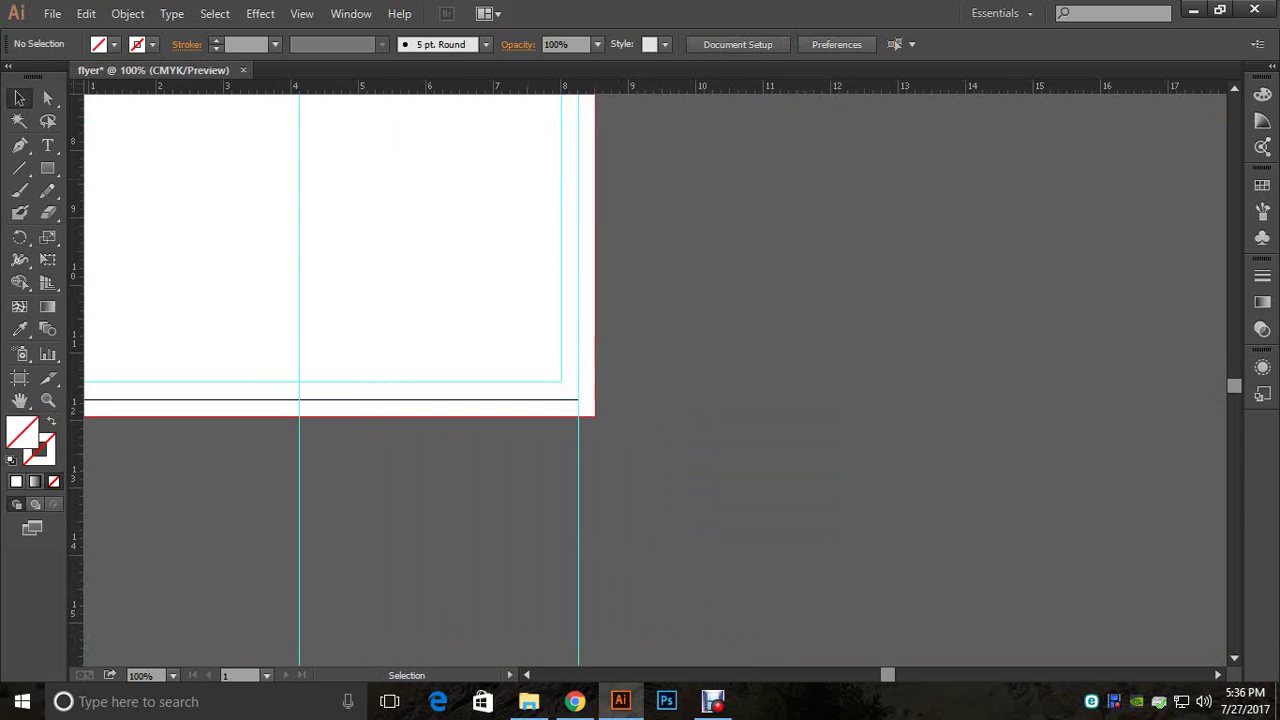
pyautogui.moveTo(598, 87); pyautogui.dragTo(600, 401)
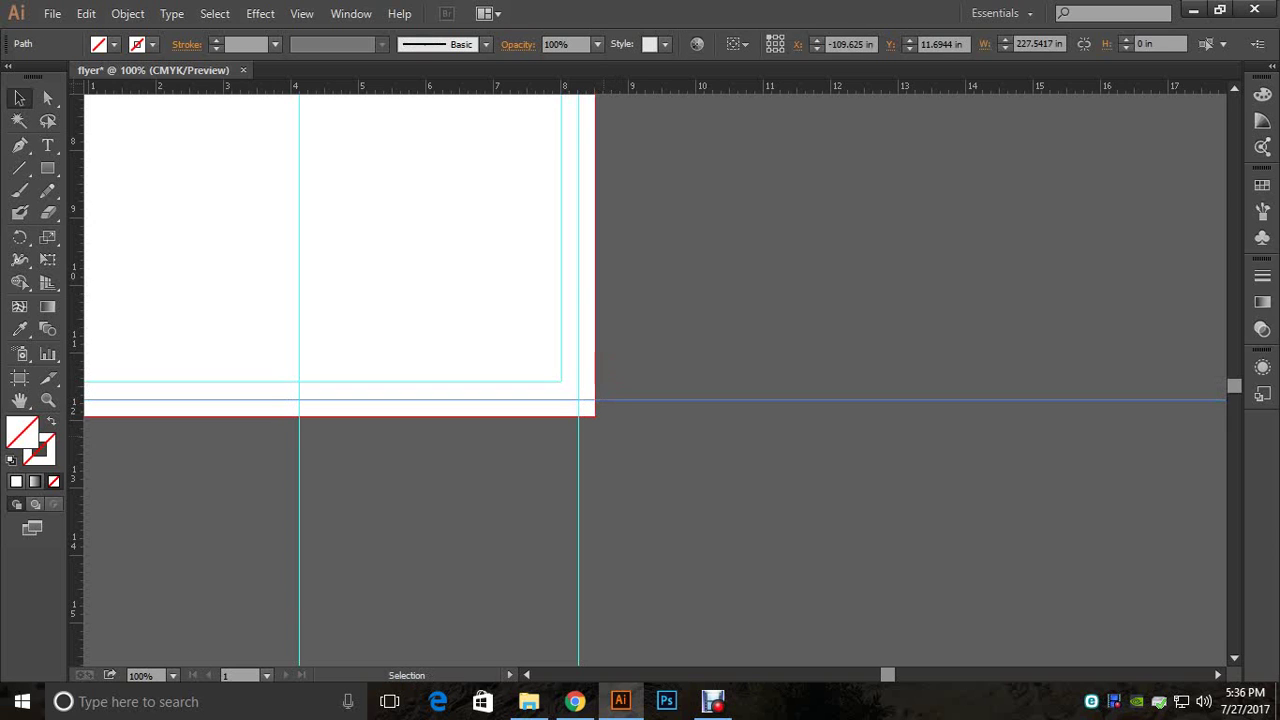
# Step: Add ruler guides along the left, right, top and bottom edges of the inner margin rectangle
pyautogui.hotkey('ctrl', '-')
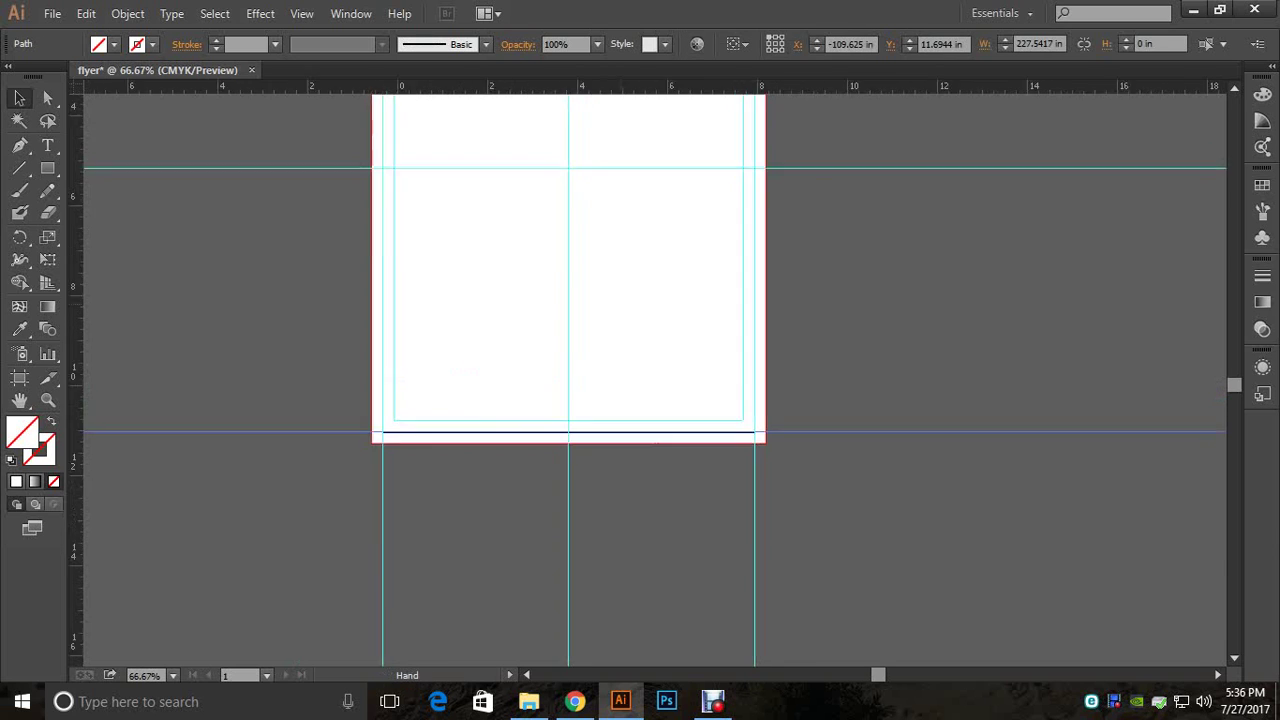
pyautogui.scroll(2, 647, 372)
pyautogui.scroll(2, 647, 372)
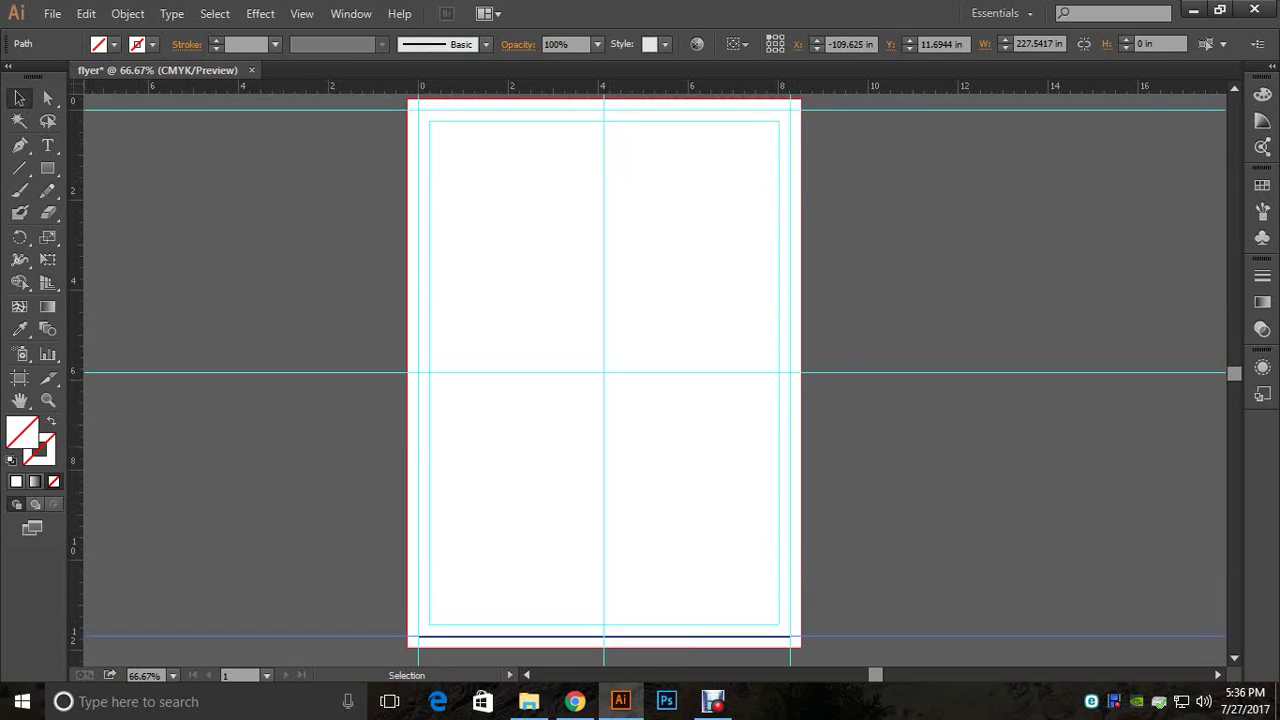
pyautogui.moveTo(74, 430); pyautogui.dragTo(430, 430)
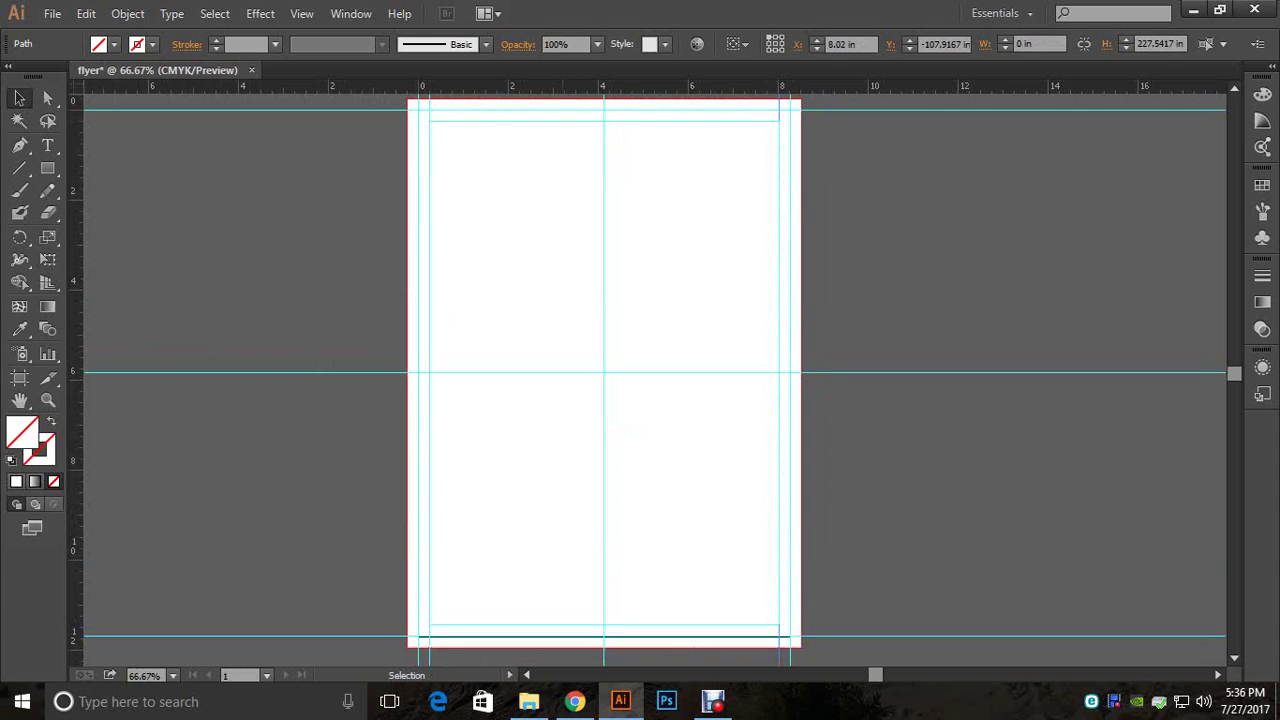
pyautogui.moveTo(639, 87); pyautogui.dragTo(639, 121)
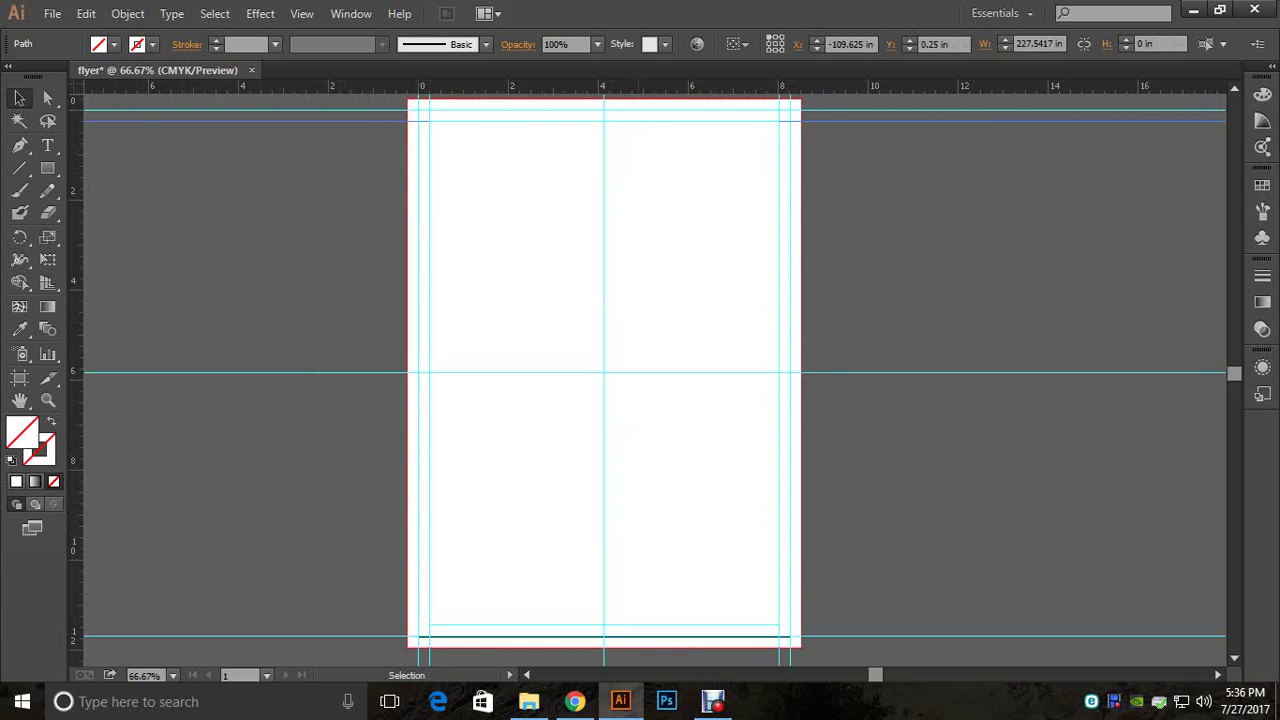
pyautogui.moveTo(780, 87); pyautogui.dragTo(778, 624)
pyautogui.click(902, 507)
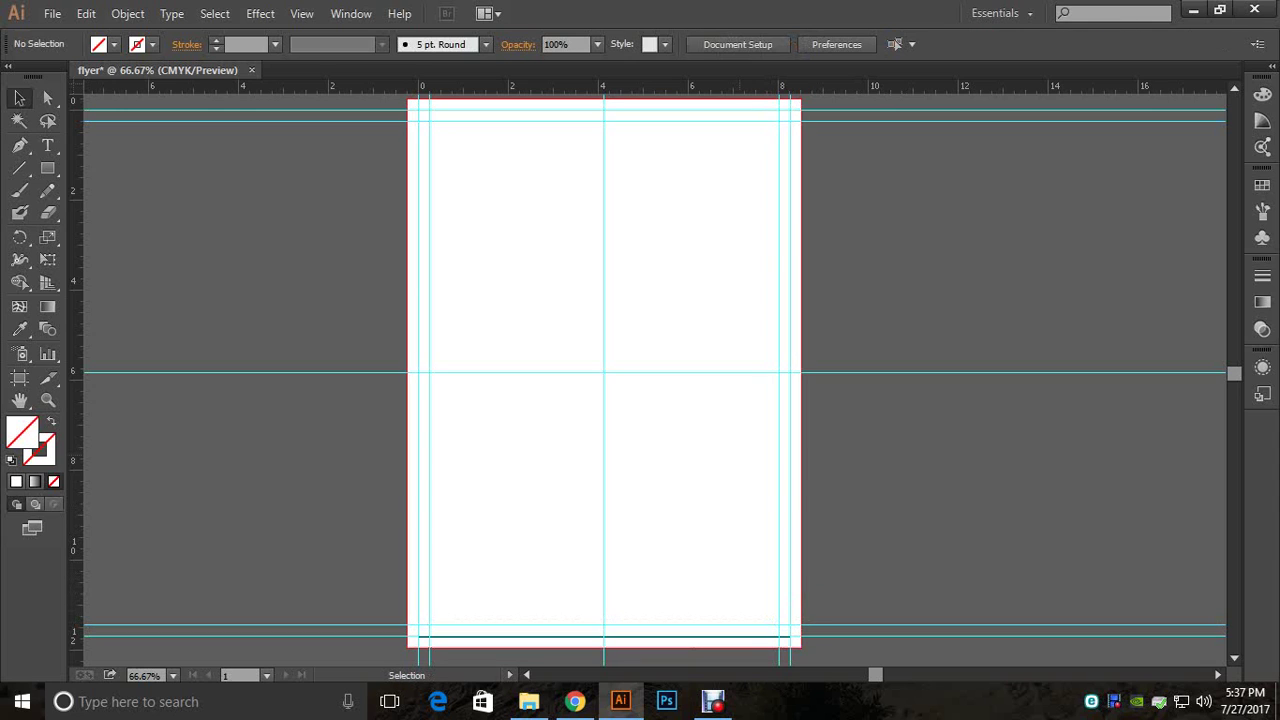
pyautogui.press('ctrl')
pyautogui.keyDown('ctrl'); pyautogui.keyDown('alt'); pyautogui.click(739, 455); pyautogui.keyUp('alt'); pyautogui.keyUp('ctrl')
pyautogui.moveTo(739, 455); pyautogui.dragTo(776, 520)
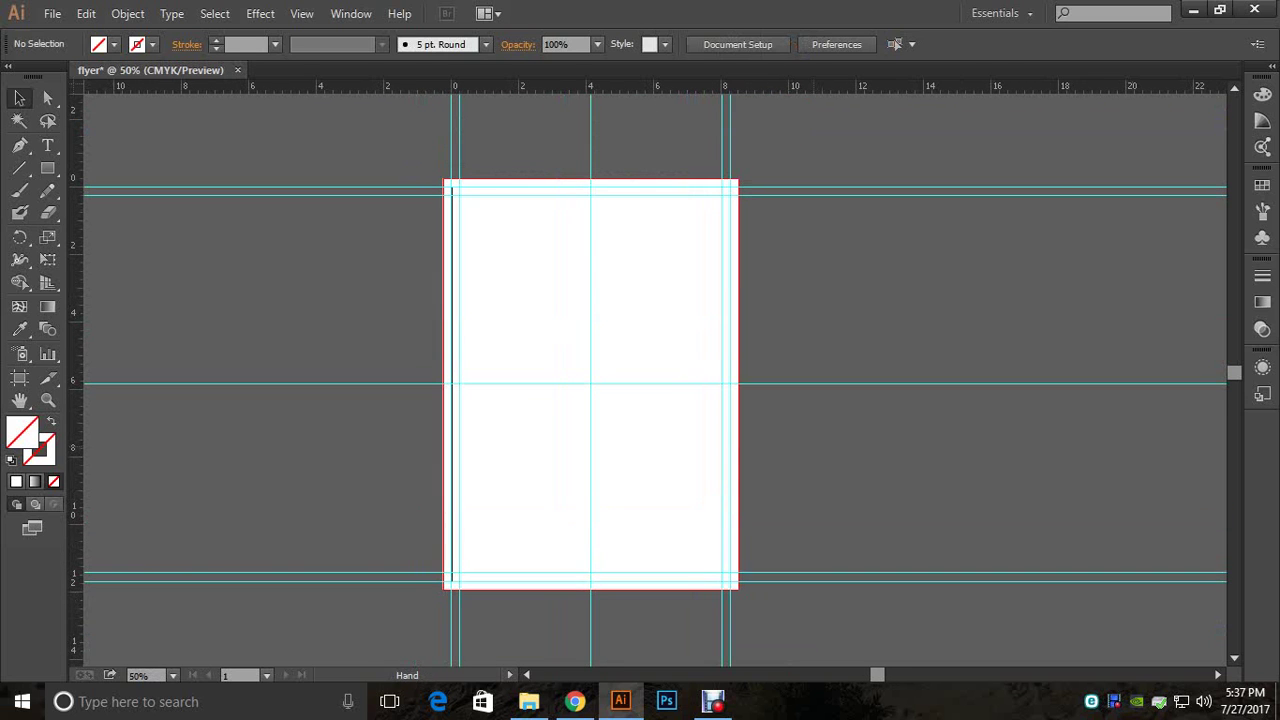
pyautogui.moveTo(537, 282); pyautogui.dragTo(421, 278)
pyautogui.hotkey('ctrl', 'z')
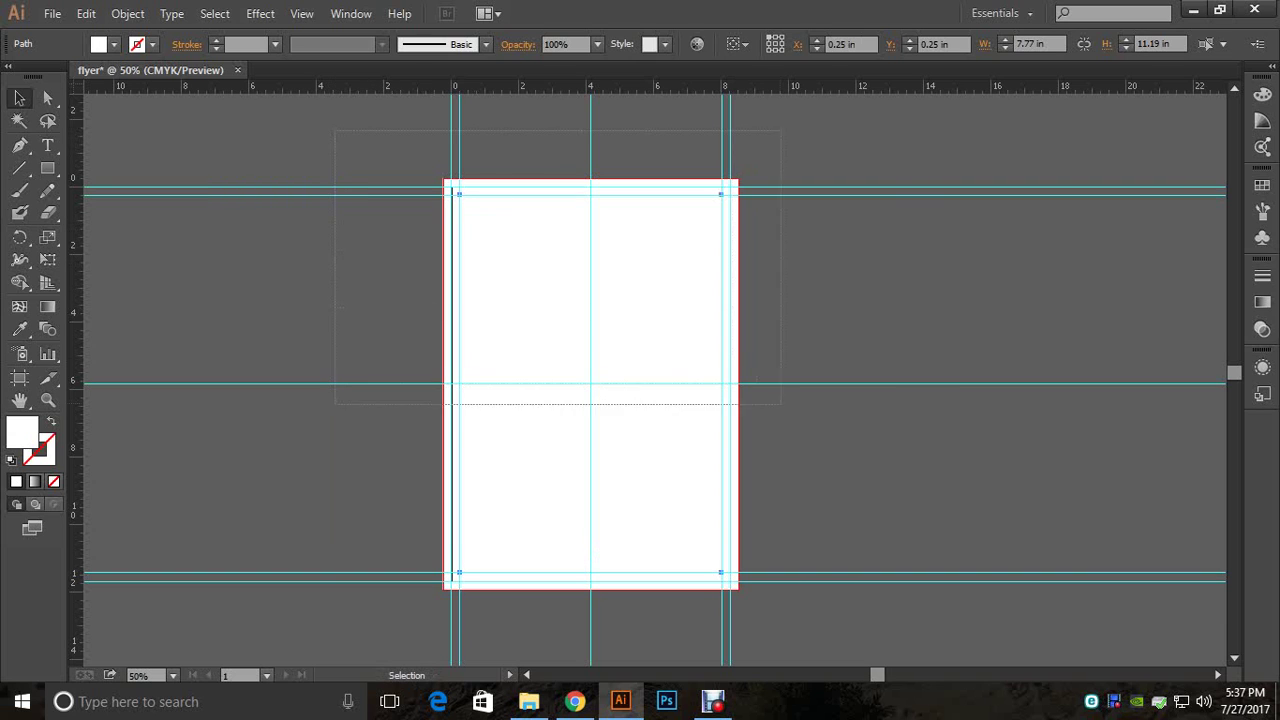
pyautogui.hotkey('ctrl', 'a')
pyautogui.press('a')
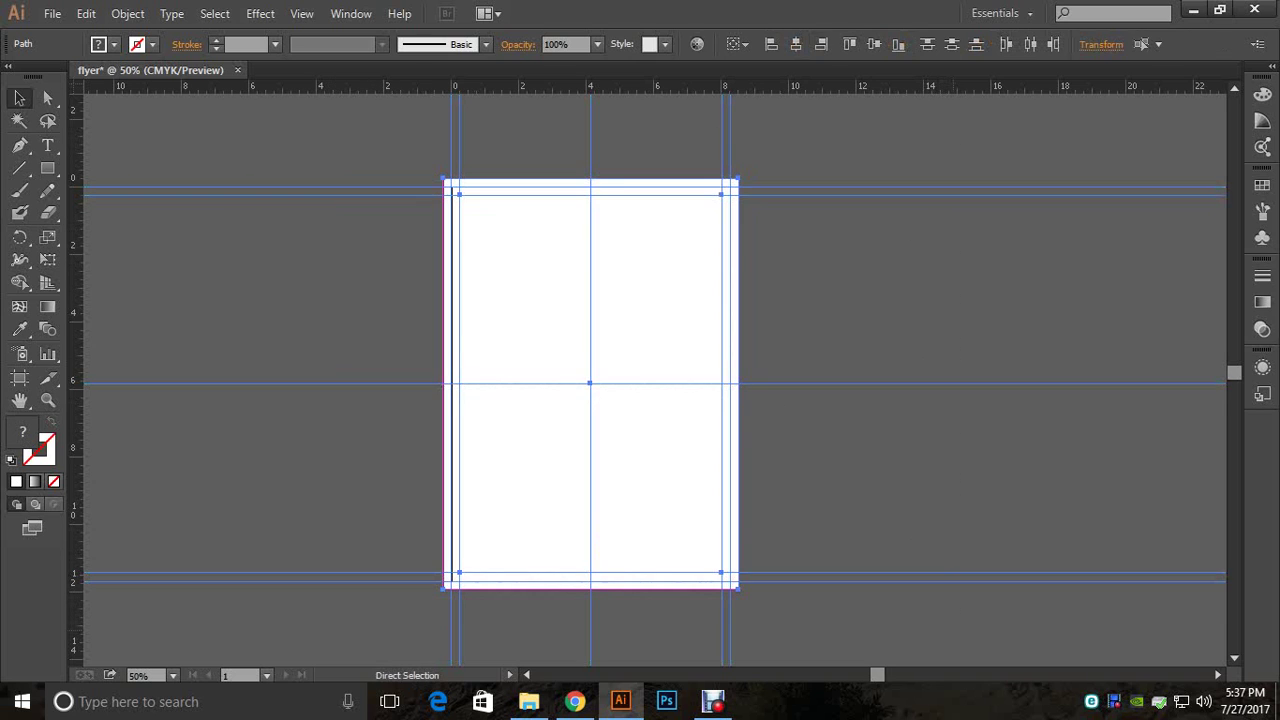
pyautogui.hotkey('ctrl', 'shift', 'a')
pyautogui.press('v')
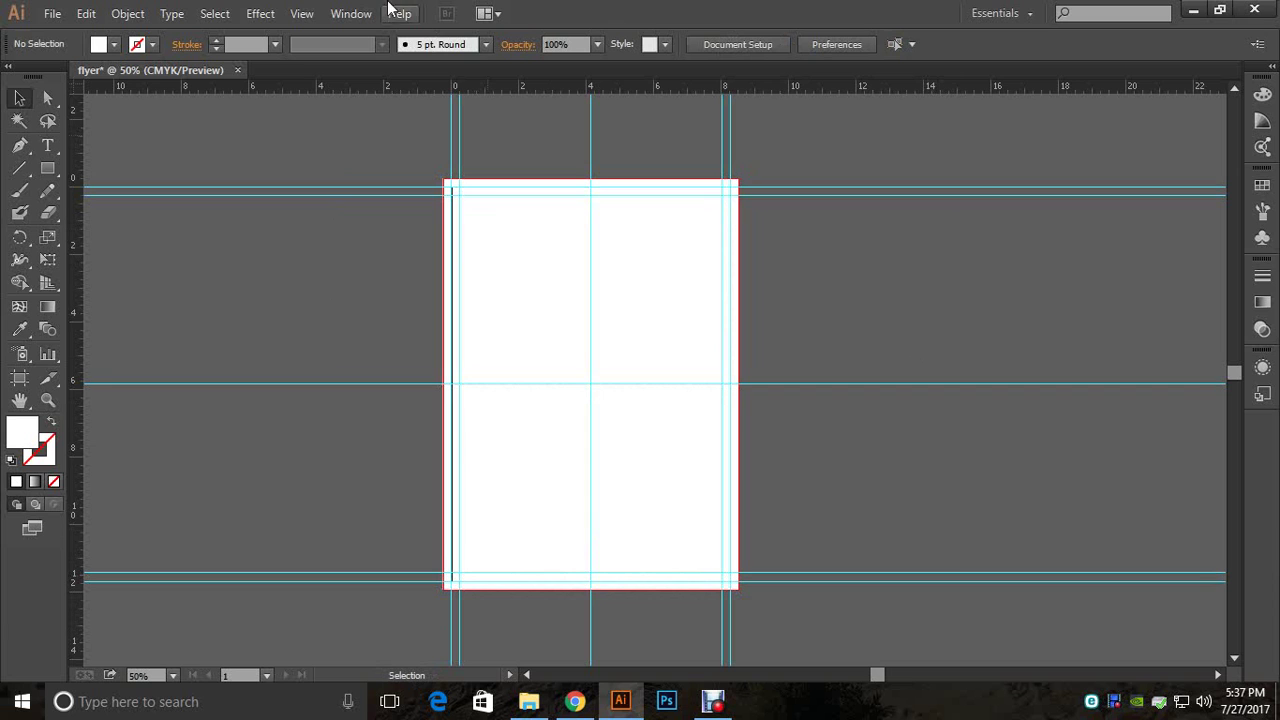
# Step: Place the demo image from the H: drive's Flyer folder left of the artboard, about 8.26 × 11.69 in, aligned with its top edge
pyautogui.scroll(3, 650, 380)
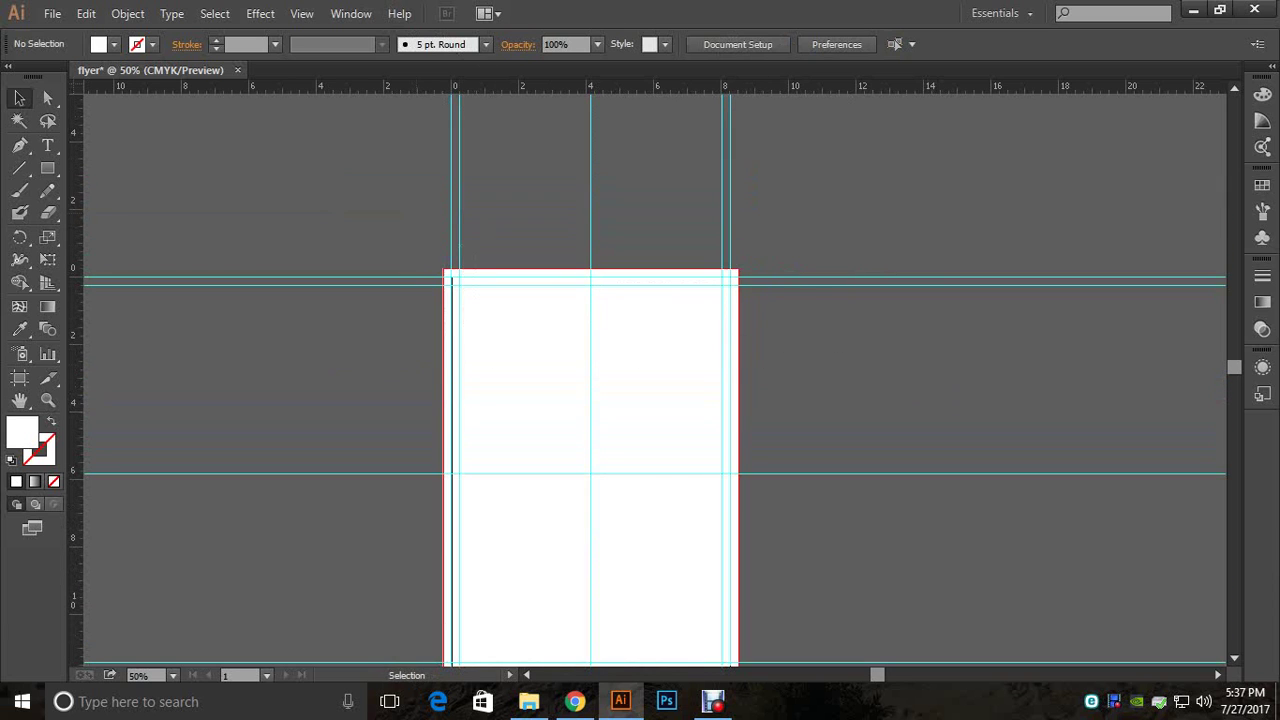
pyautogui.scroll(-4, 650, 380)
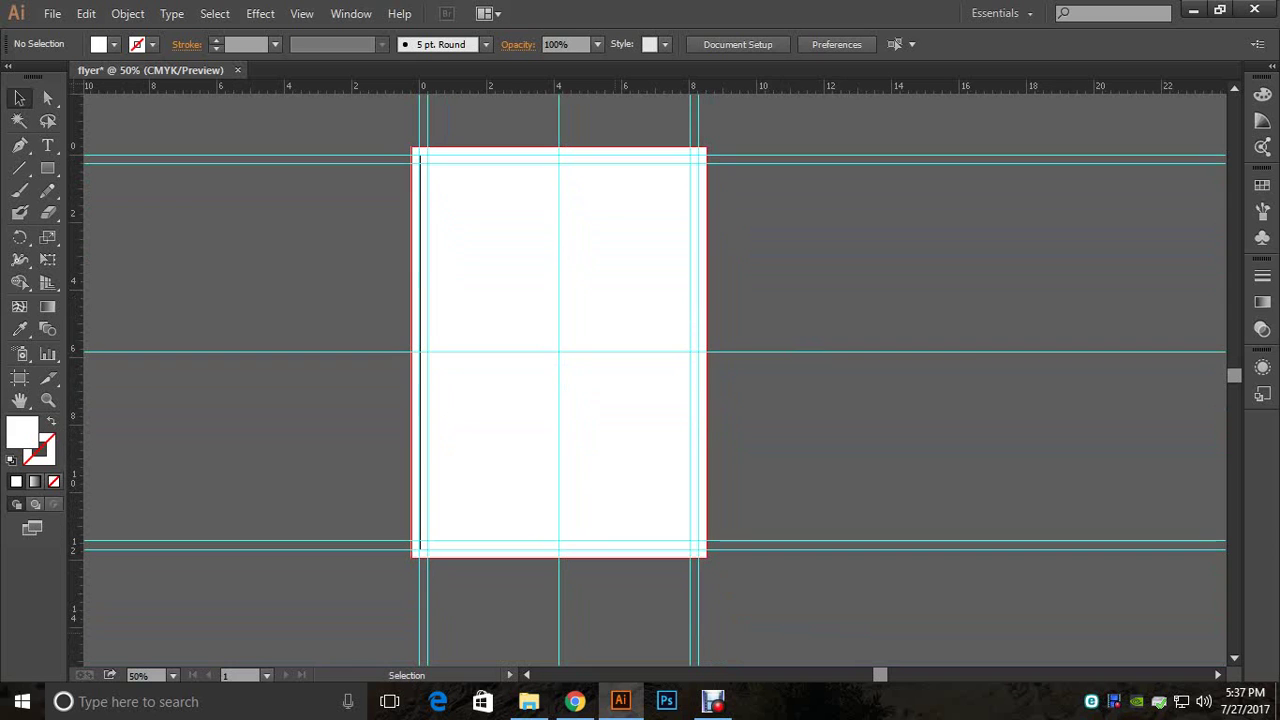
pyautogui.hscroll(-5, 650, 380)
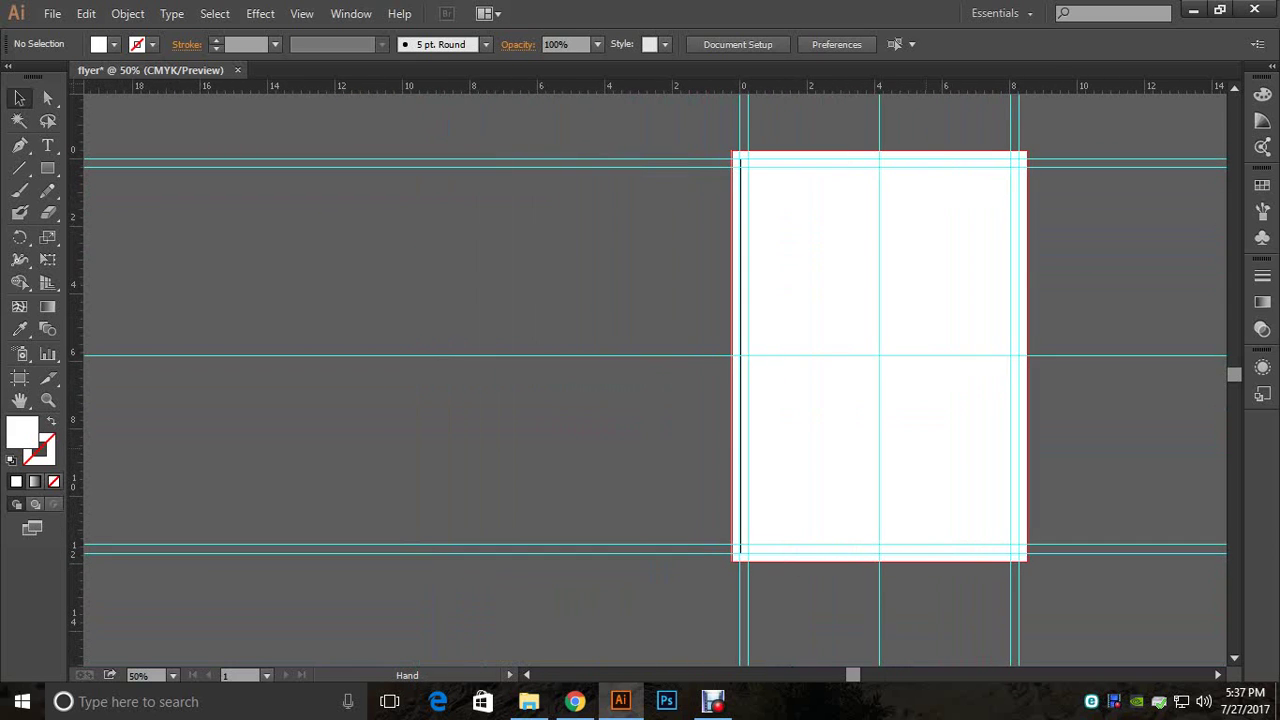
pyautogui.click(52, 13)
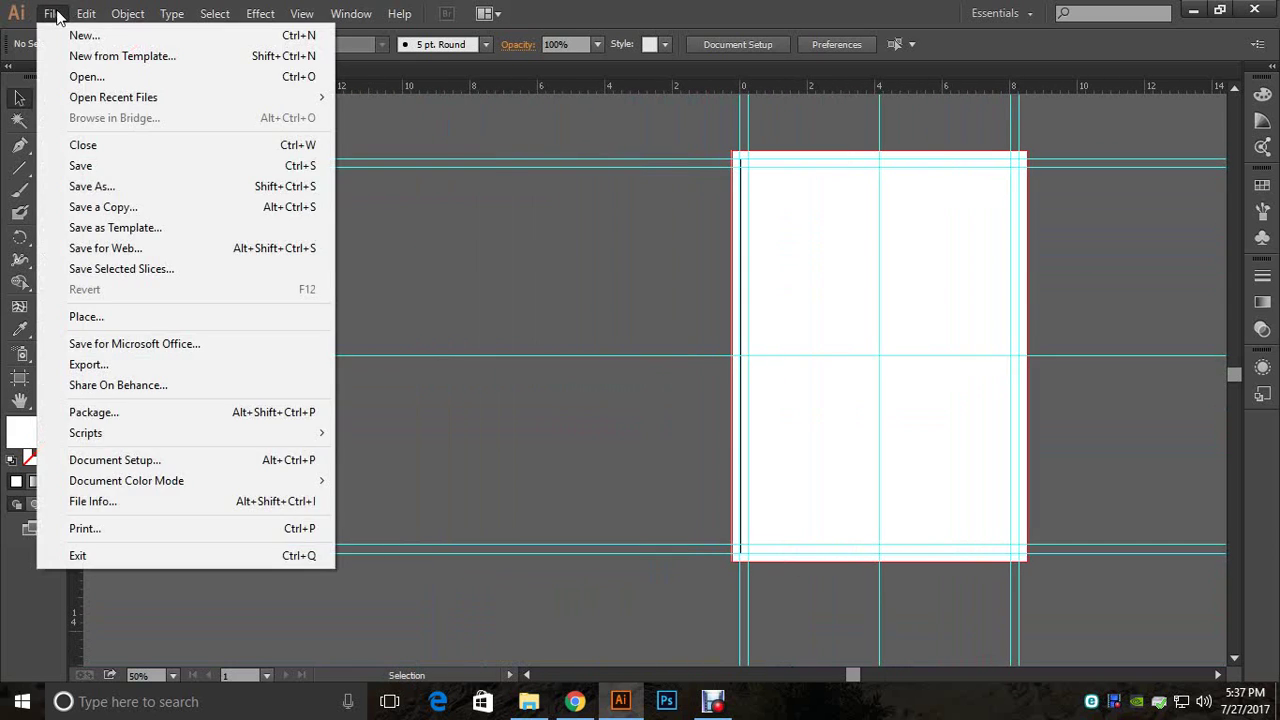
pyautogui.click(132, 314)
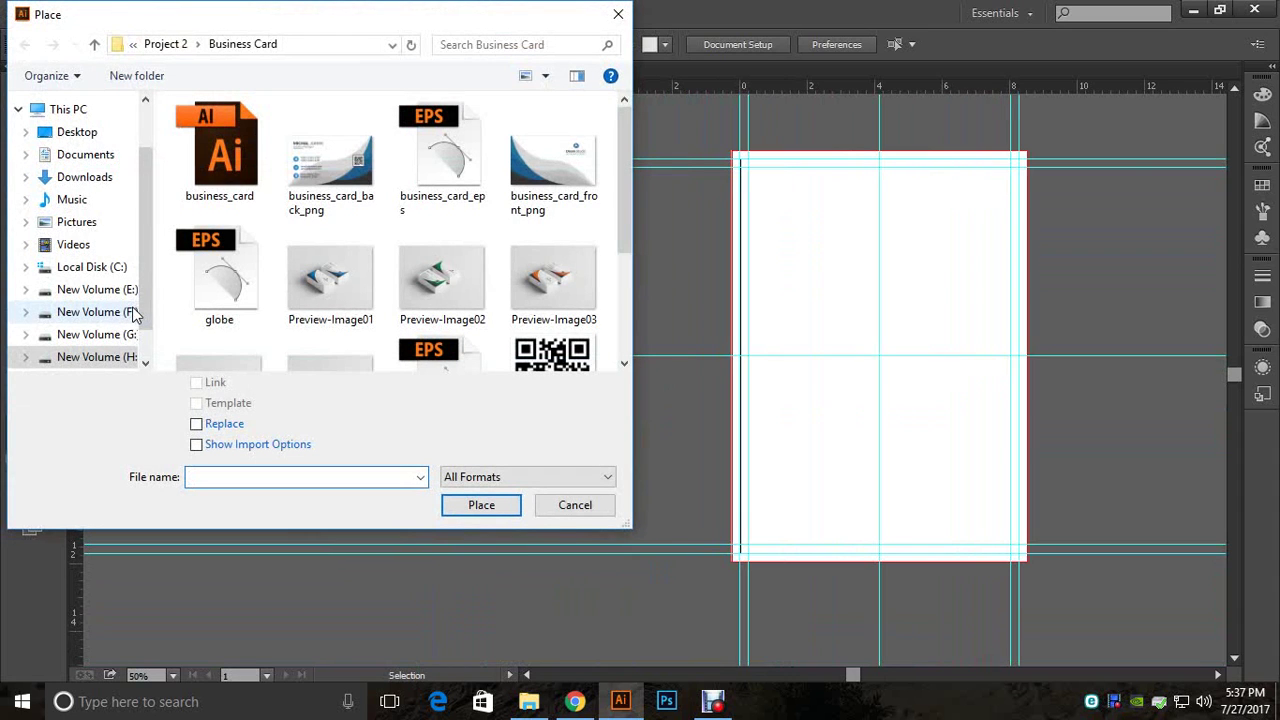
pyautogui.click(98, 356)
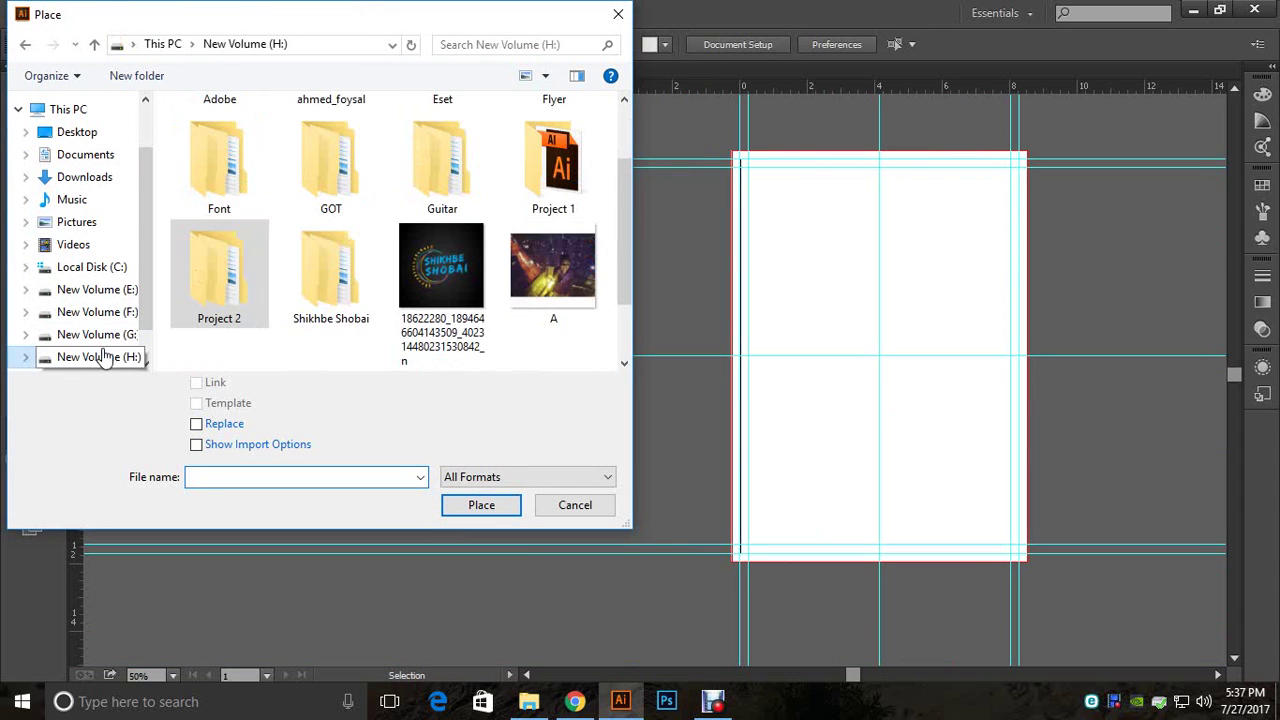
pyautogui.scroll(1, 350, 290)
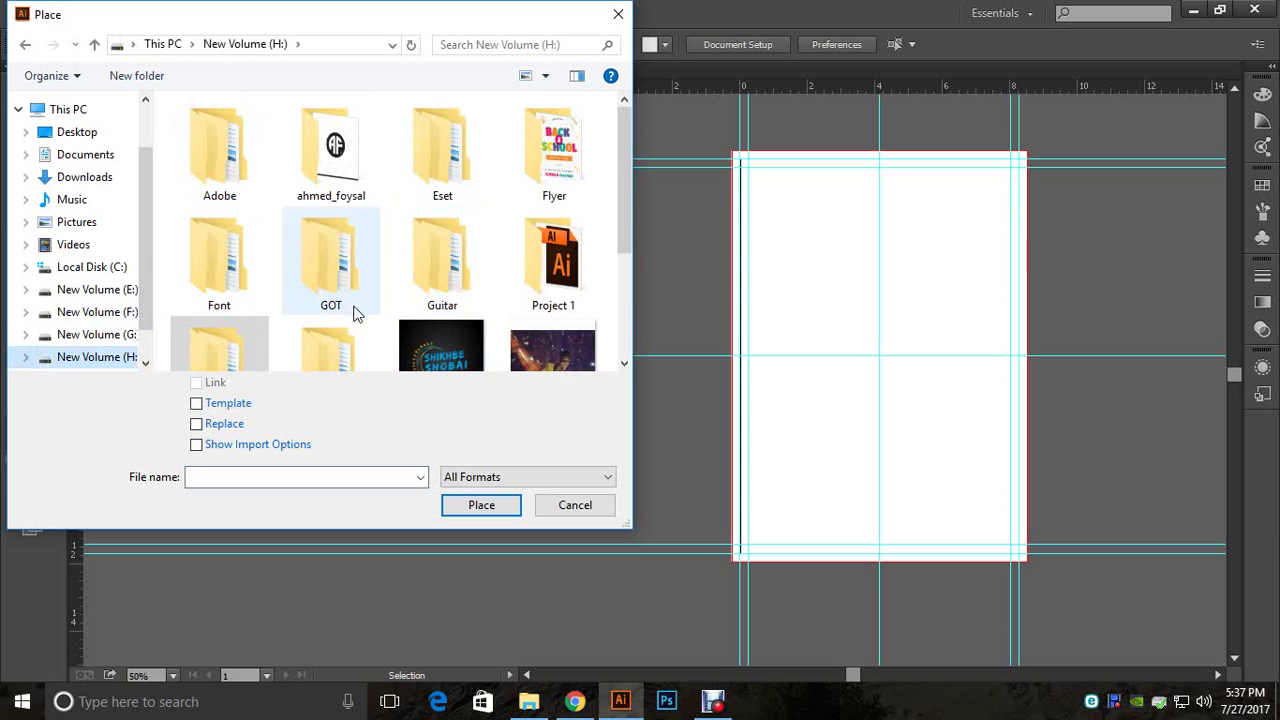
pyautogui.doubleClick(548, 160)
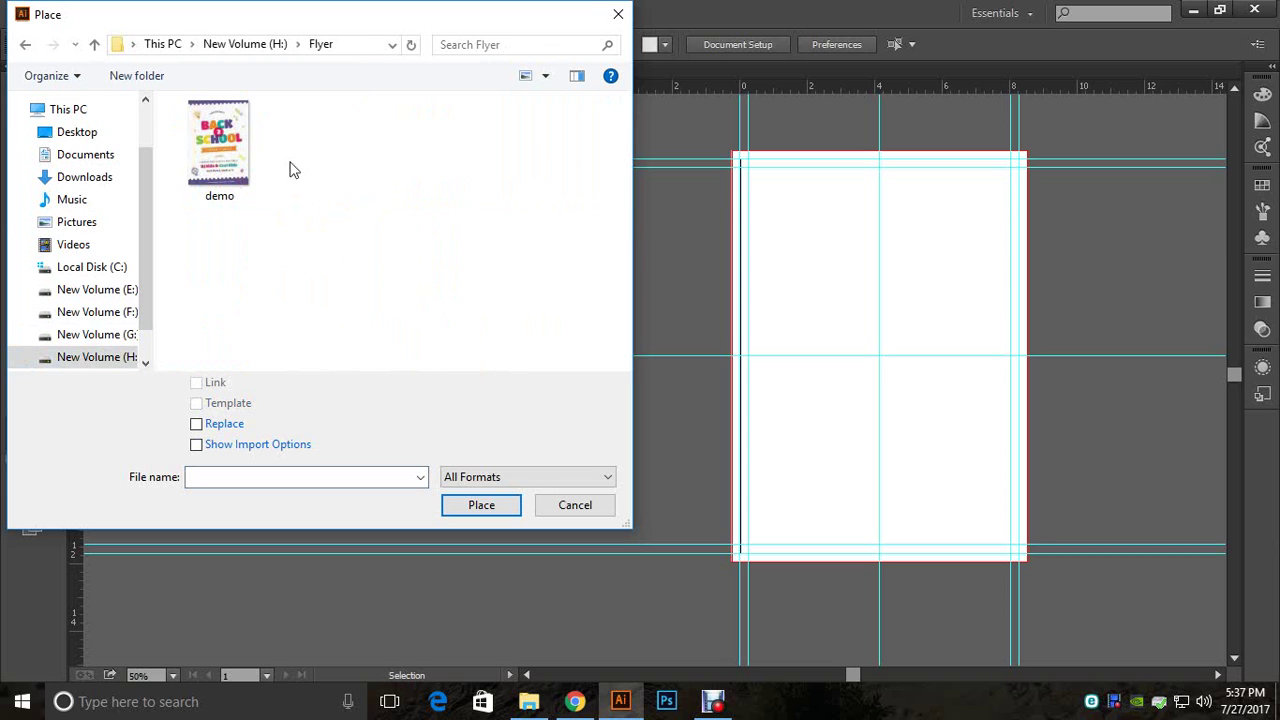
pyautogui.click(250, 165)
pyautogui.click(472, 500)
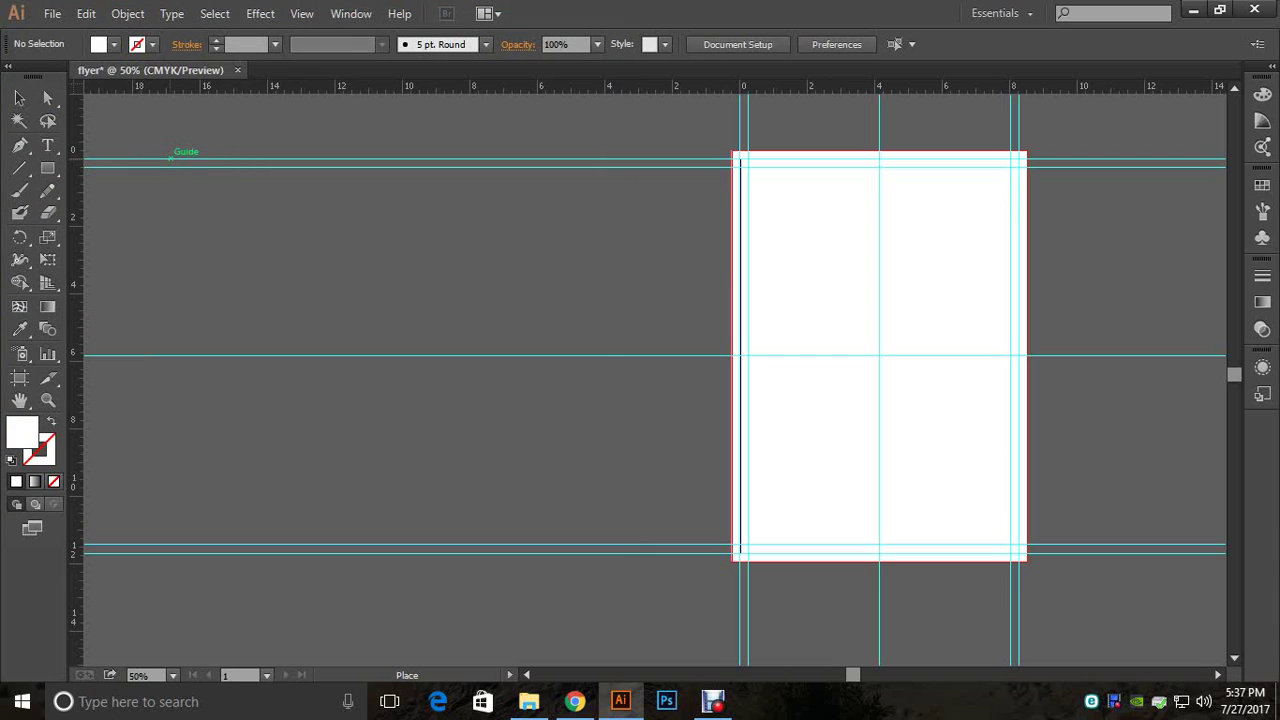
pyautogui.moveTo(170, 158); pyautogui.dragTo(758, 550)
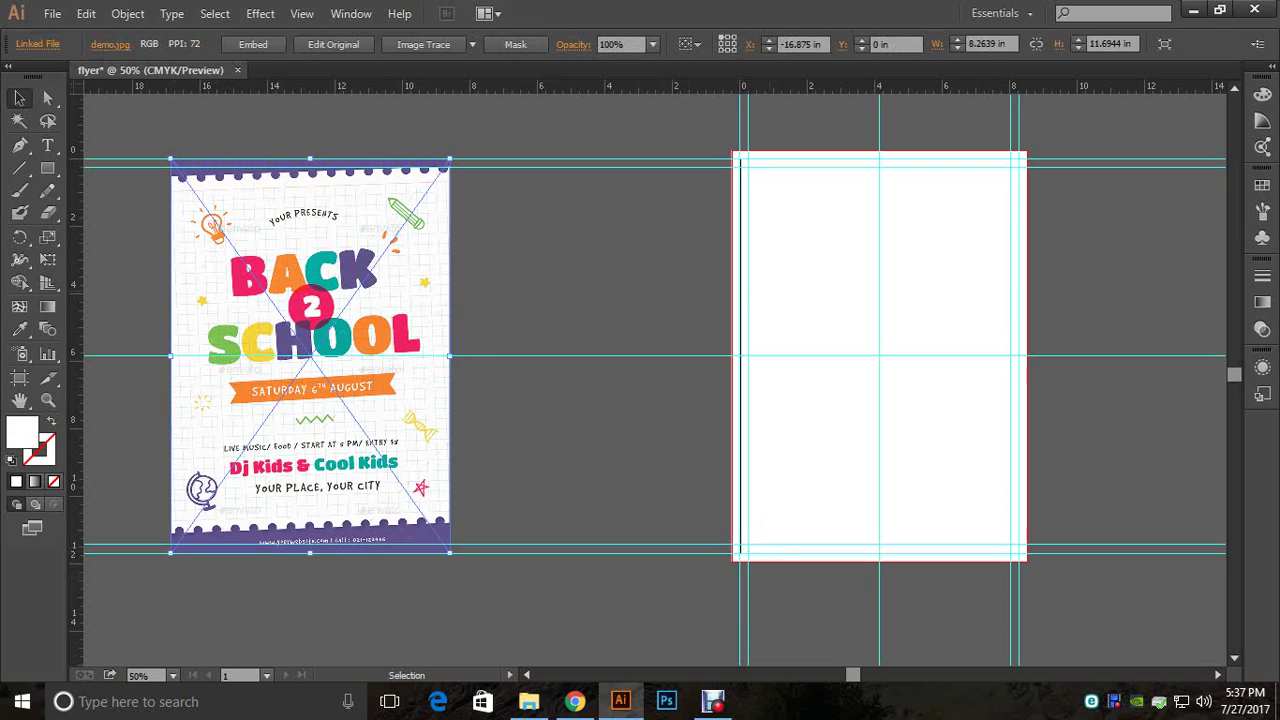
# Step: Move the placed flyer image horizontally closer to the artboard's left edge and deselect it
pyautogui.moveTo(583, 356); pyautogui.dragTo(533, 352)
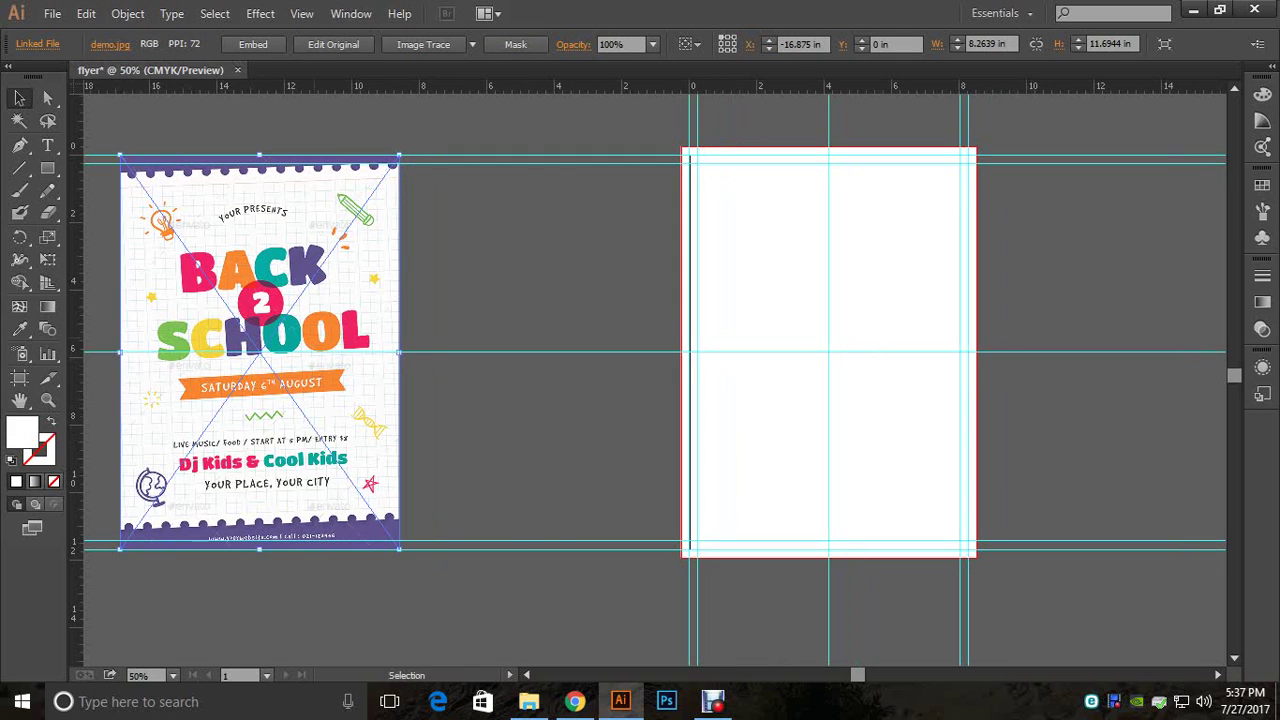
pyautogui.moveTo(321, 330); pyautogui.dragTo(531, 330)
pyautogui.click(643, 345)
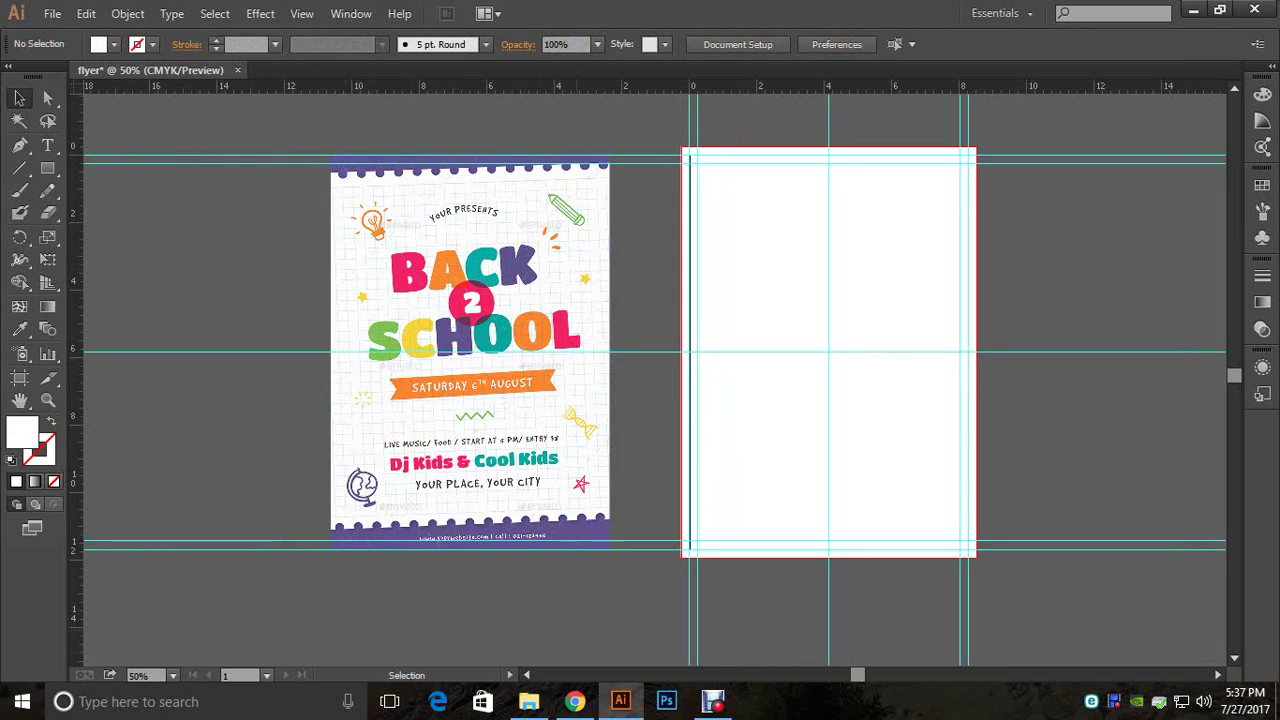
# Step: Draw a rectangle between the left and right artboard edge guides, starting at the top edge guide and about 0.46 in high
pyautogui.moveTo(643, 345); pyautogui.dragTo(522, 353)
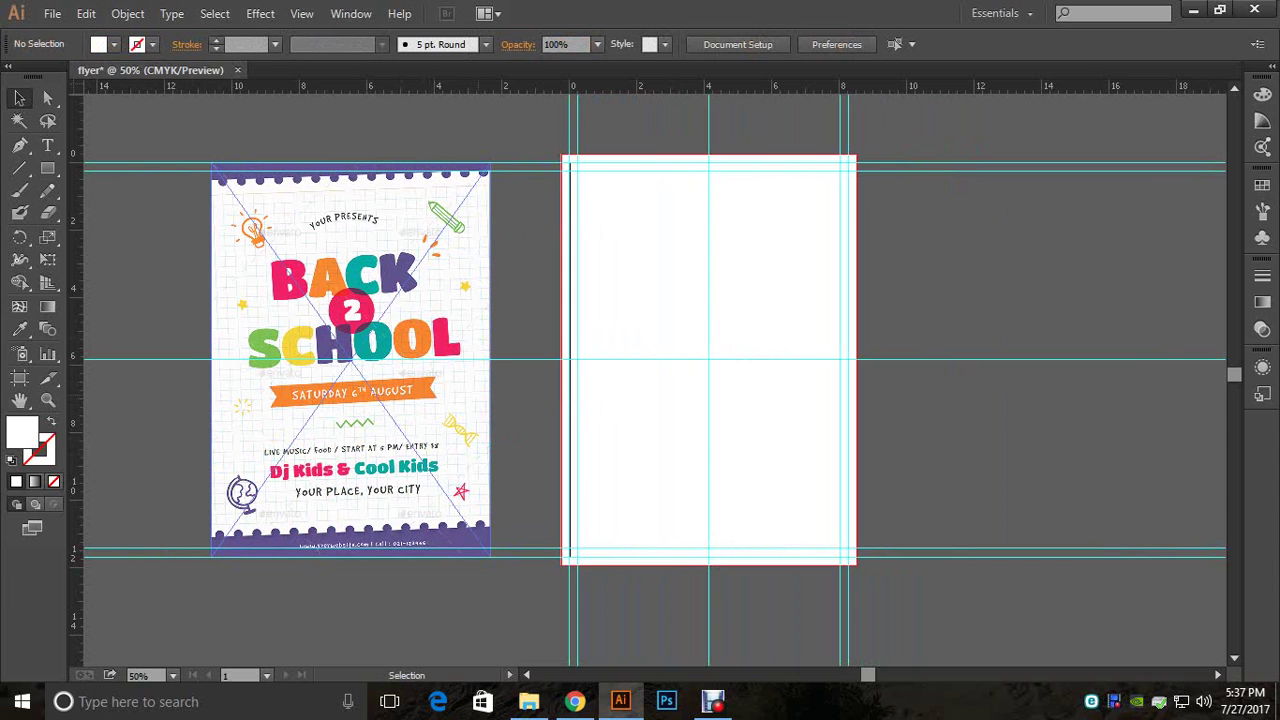
pyautogui.keyDown('ctrl'); pyautogui.click(420, 400); pyautogui.keyUp('ctrl')
pyautogui.moveTo(420, 400); pyautogui.dragTo(412, 452)
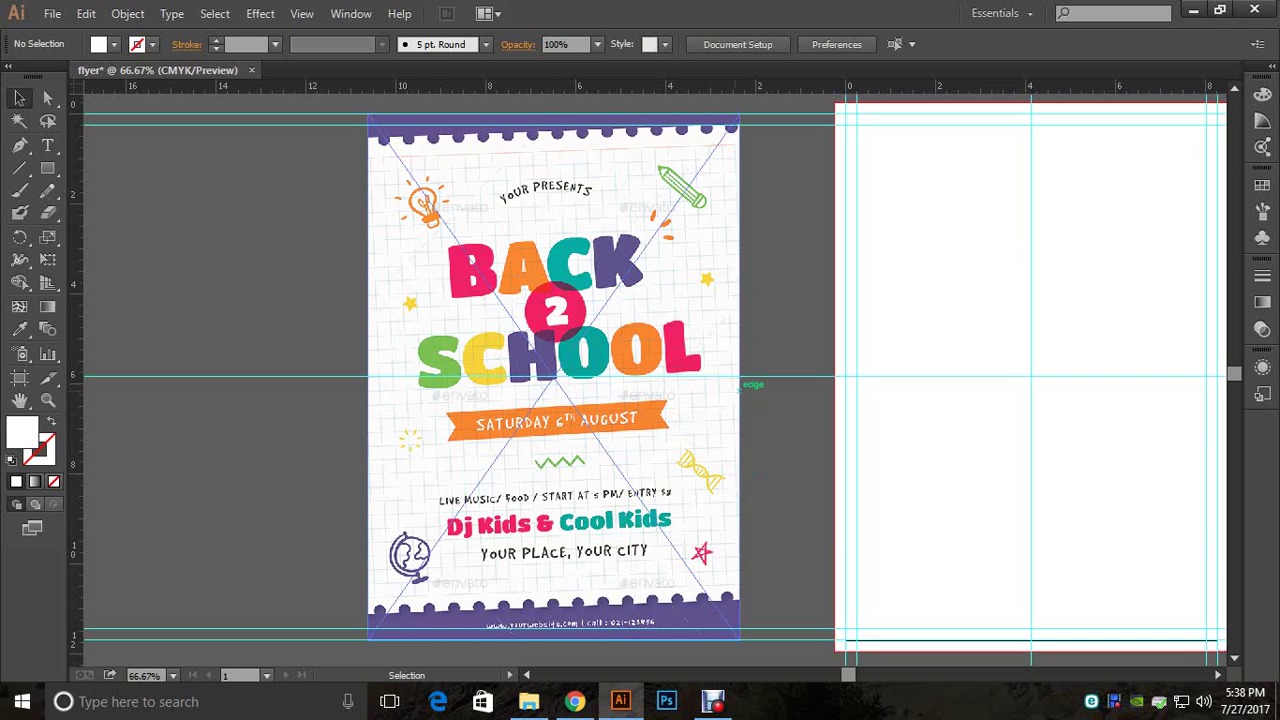
pyautogui.press('space')
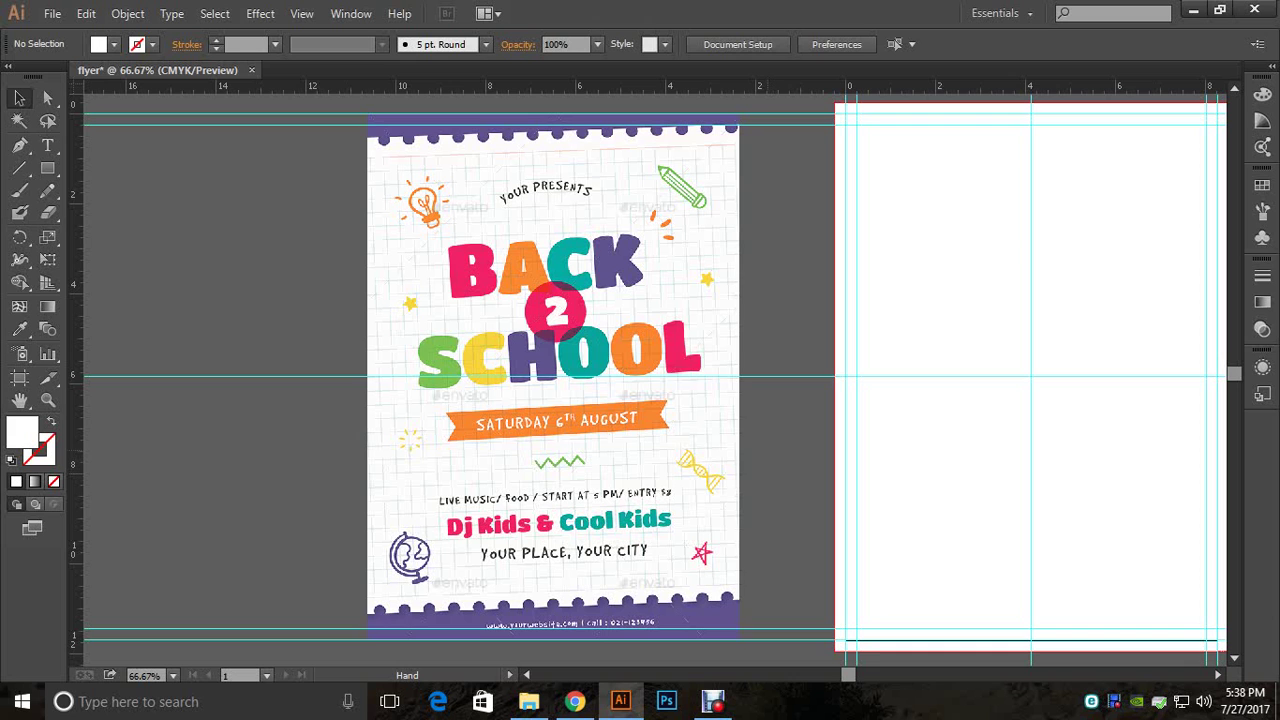
pyautogui.moveTo(660, 340); pyautogui.dragTo(496, 342)
pyautogui.press('space')
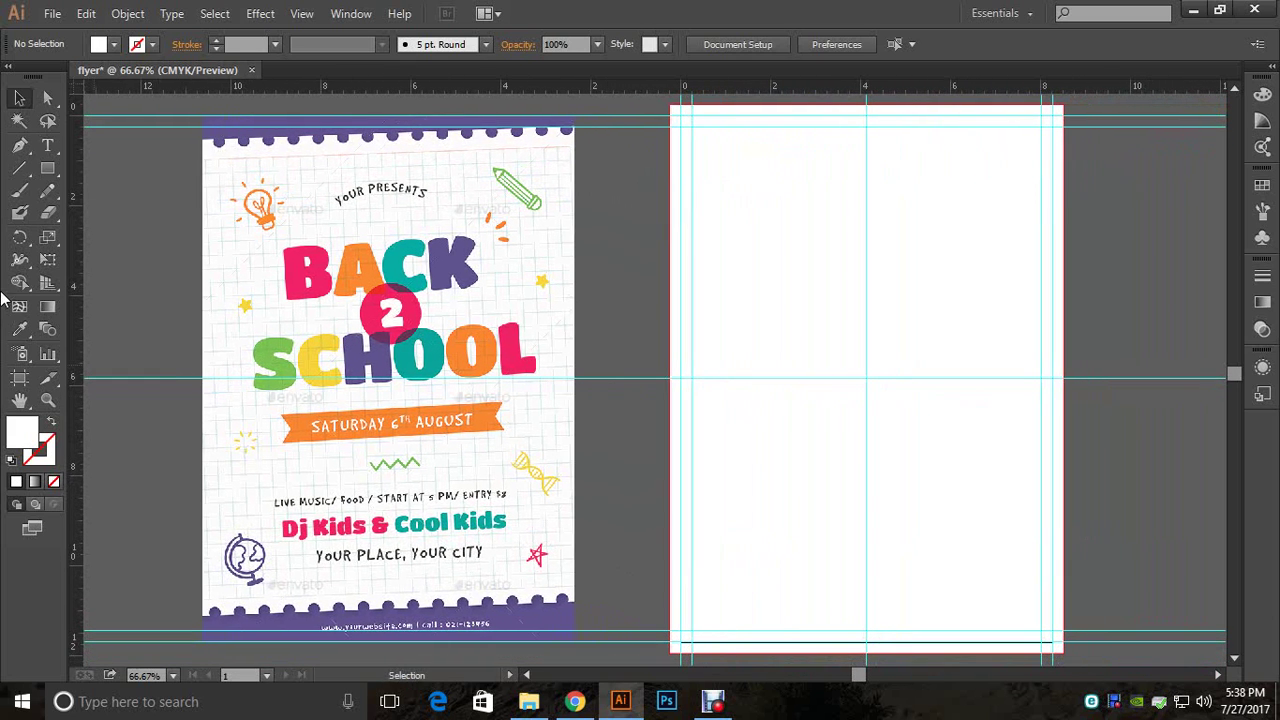
pyautogui.click(50, 176)
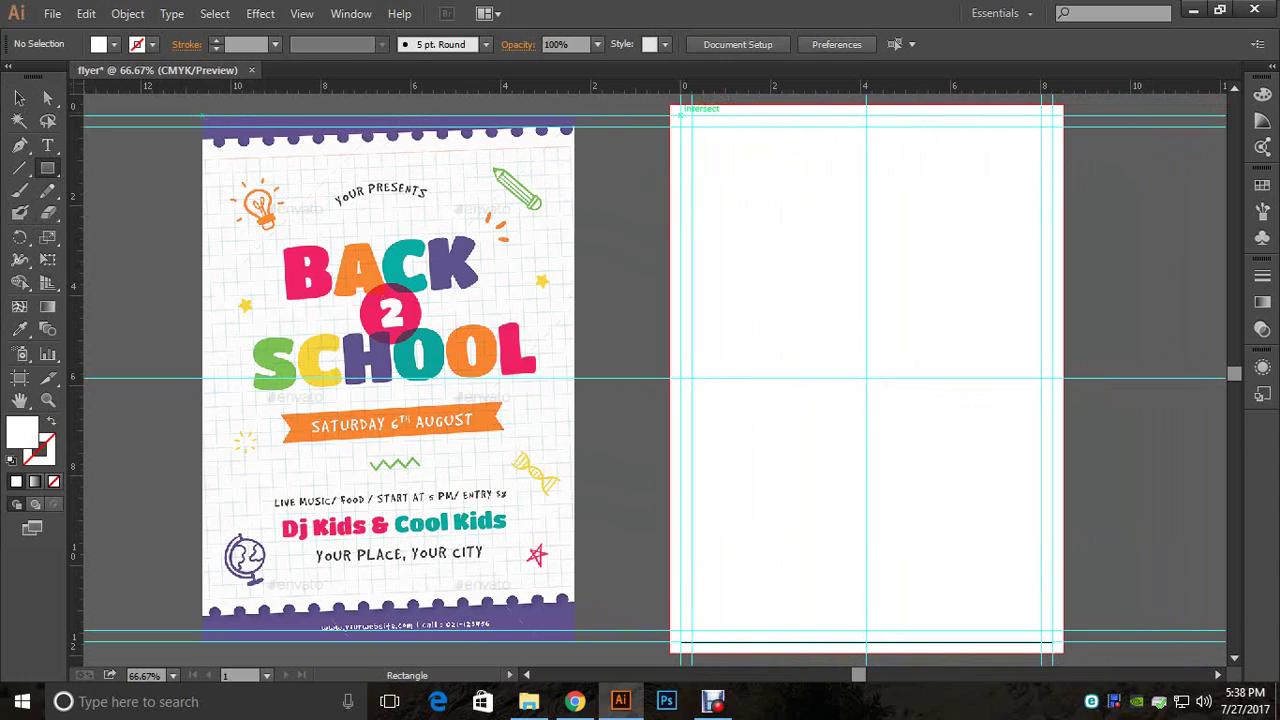
pyautogui.hotkey('ctrl', 'space')
pyautogui.keyDown('ctrl'); pyautogui.click(695, 145); pyautogui.keyUp('ctrl')
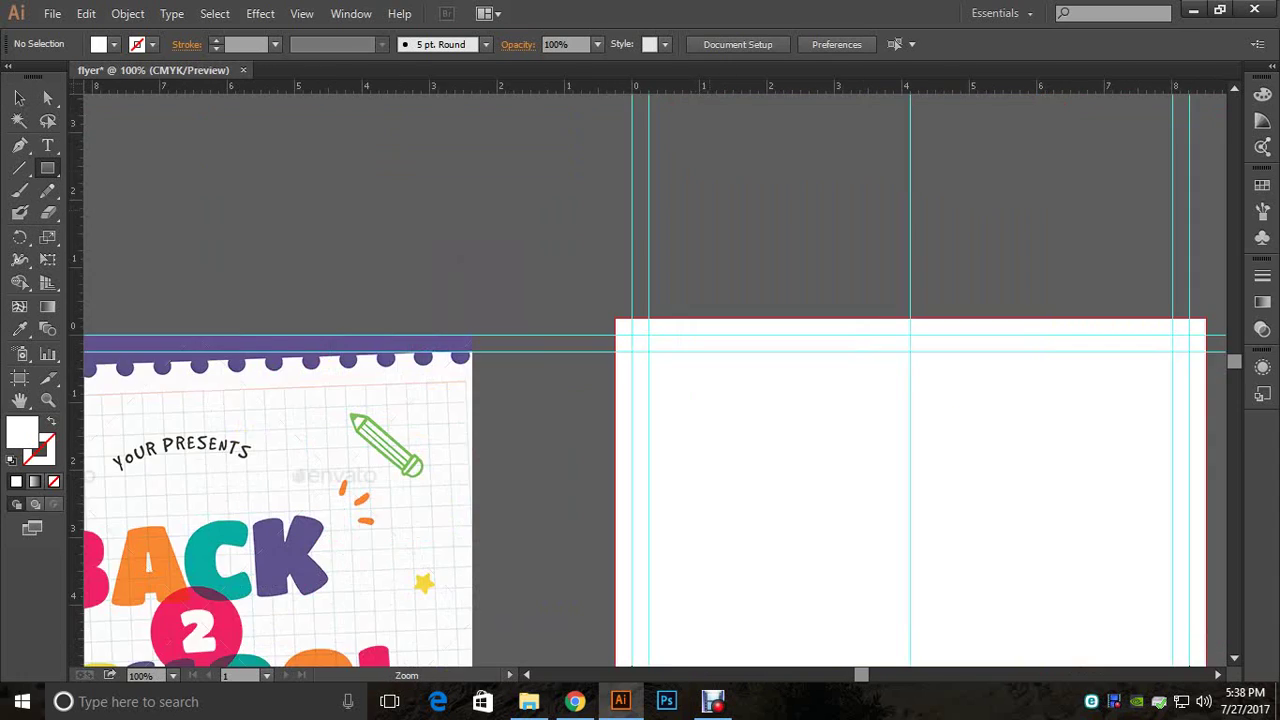
pyautogui.keyDown('ctrl'); pyautogui.click(745, 441); pyautogui.keyUp('ctrl')
pyautogui.press('space')
pyautogui.moveTo(745, 441); pyautogui.dragTo(563, 436)
pyautogui.moveTo(306, 219); pyautogui.dragTo(1096, 260)
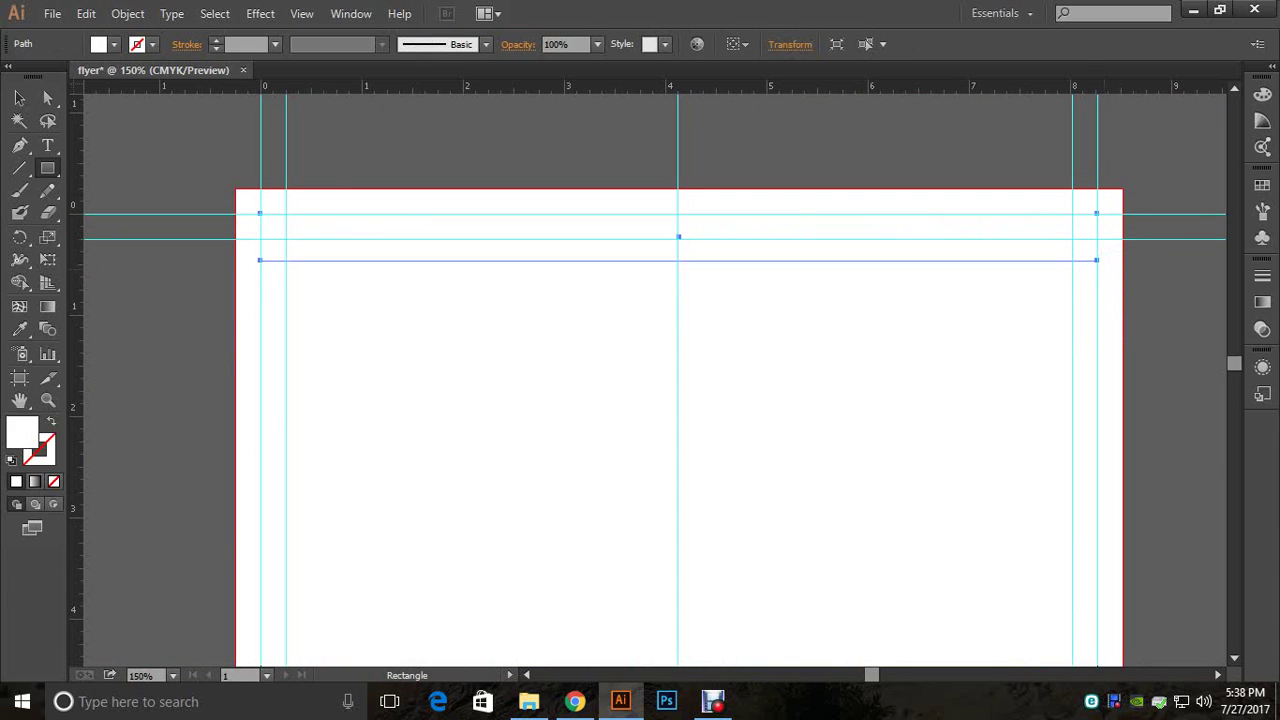
# Step: Fill the new rectangle with the purple sampled from the reference flyer's top band using the Eyedropper
pyautogui.click(19, 329)
pyautogui.moveTo(640, 400); pyautogui.dragTo(1072, 419)
pyautogui.click(420, 245)
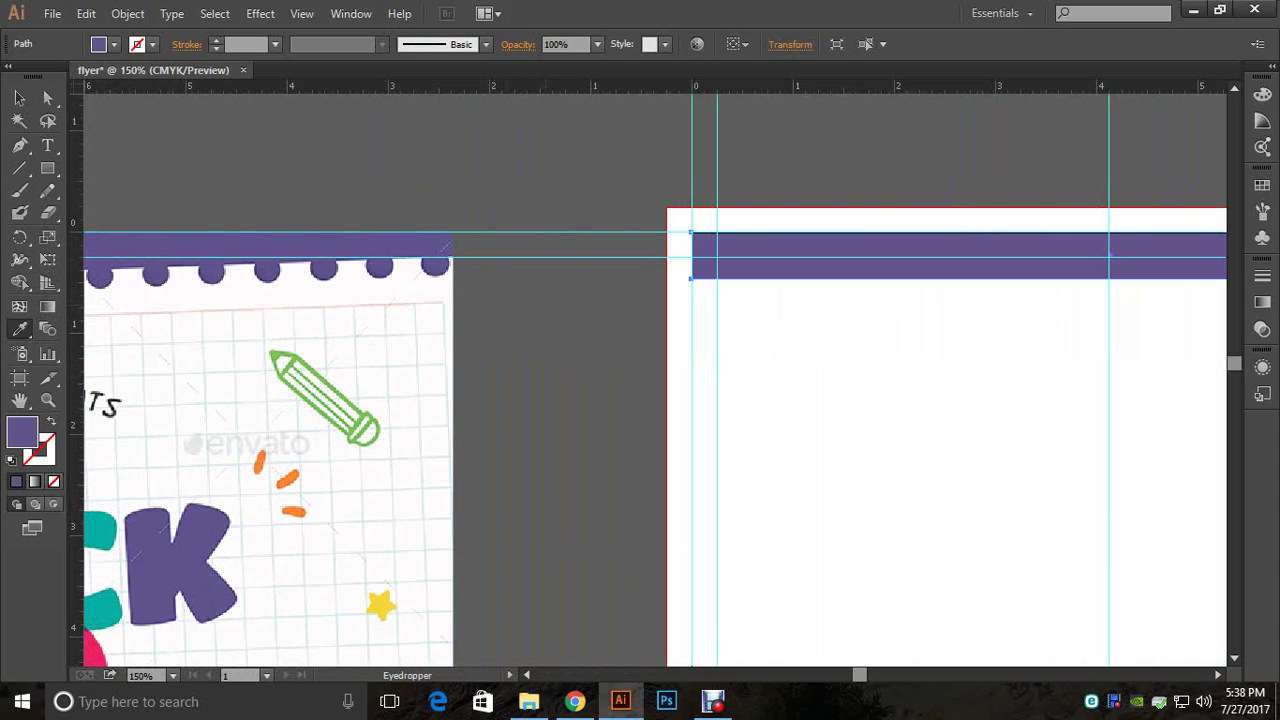
pyautogui.click(436, 289)
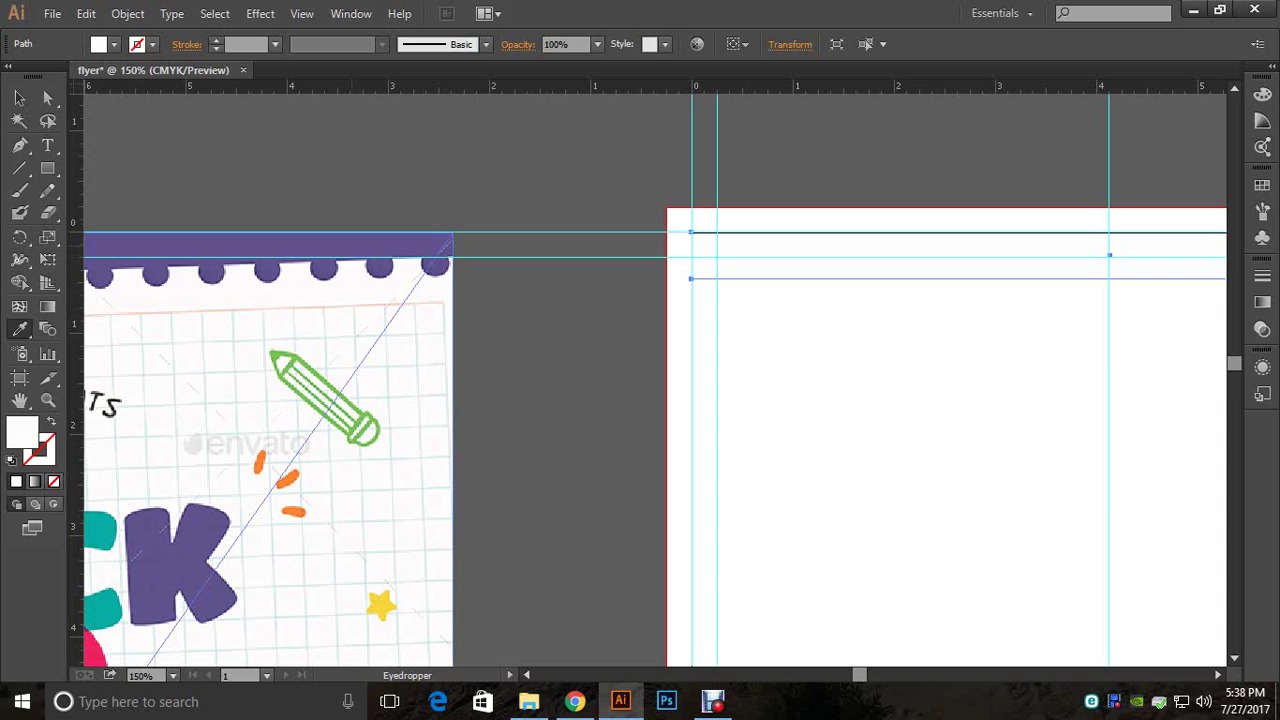
pyautogui.click(430, 245)
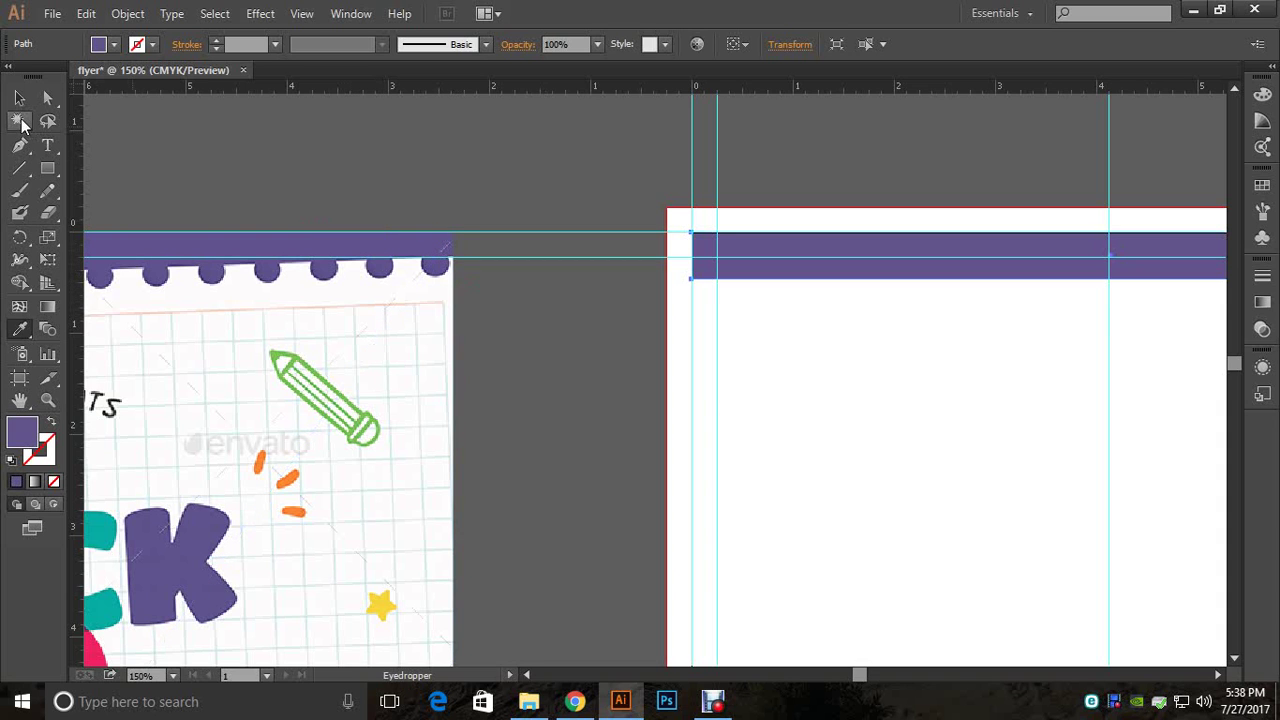
# Step: Lower the bottom-left anchor of the purple band to about 0.59 in, matching the slant of the reference flyer's band
pyautogui.click(19, 99)
pyautogui.moveTo(300, 370); pyautogui.dragTo(656, 394)
pyautogui.moveTo(480, 380); pyautogui.dragTo(605, 415)
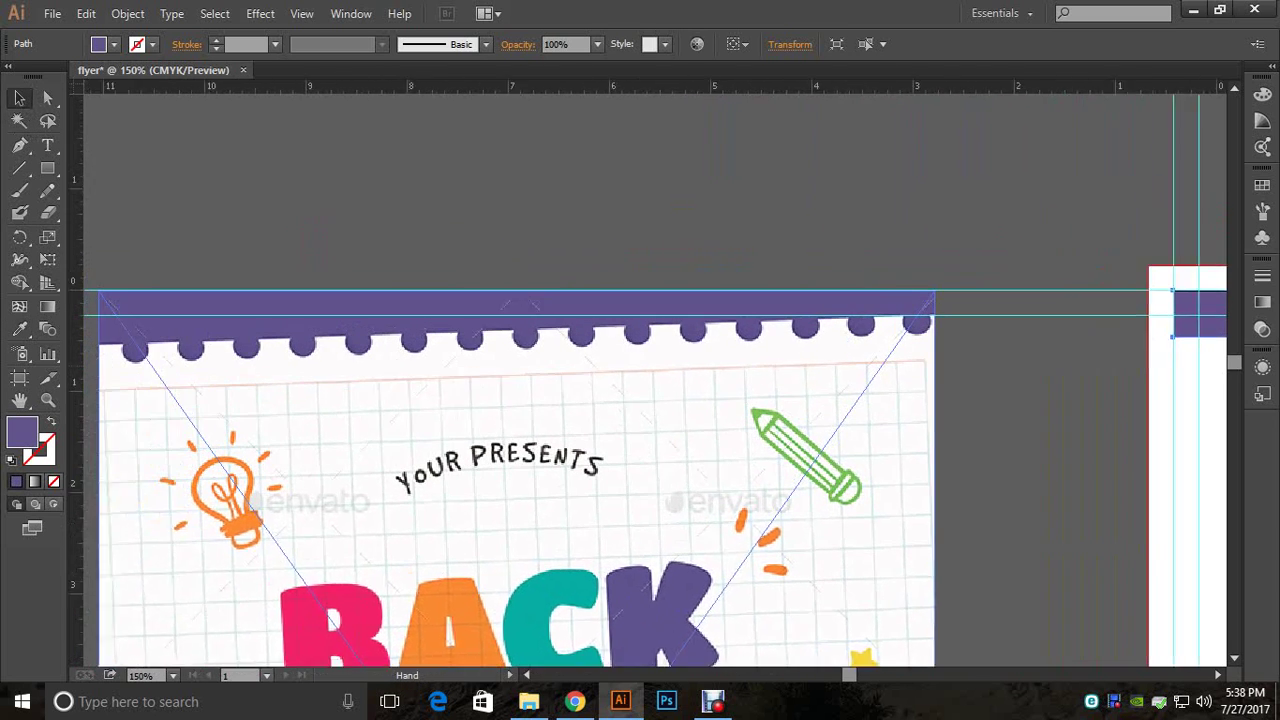
pyautogui.moveTo(110, 342); pyautogui.dragTo(250, 355)
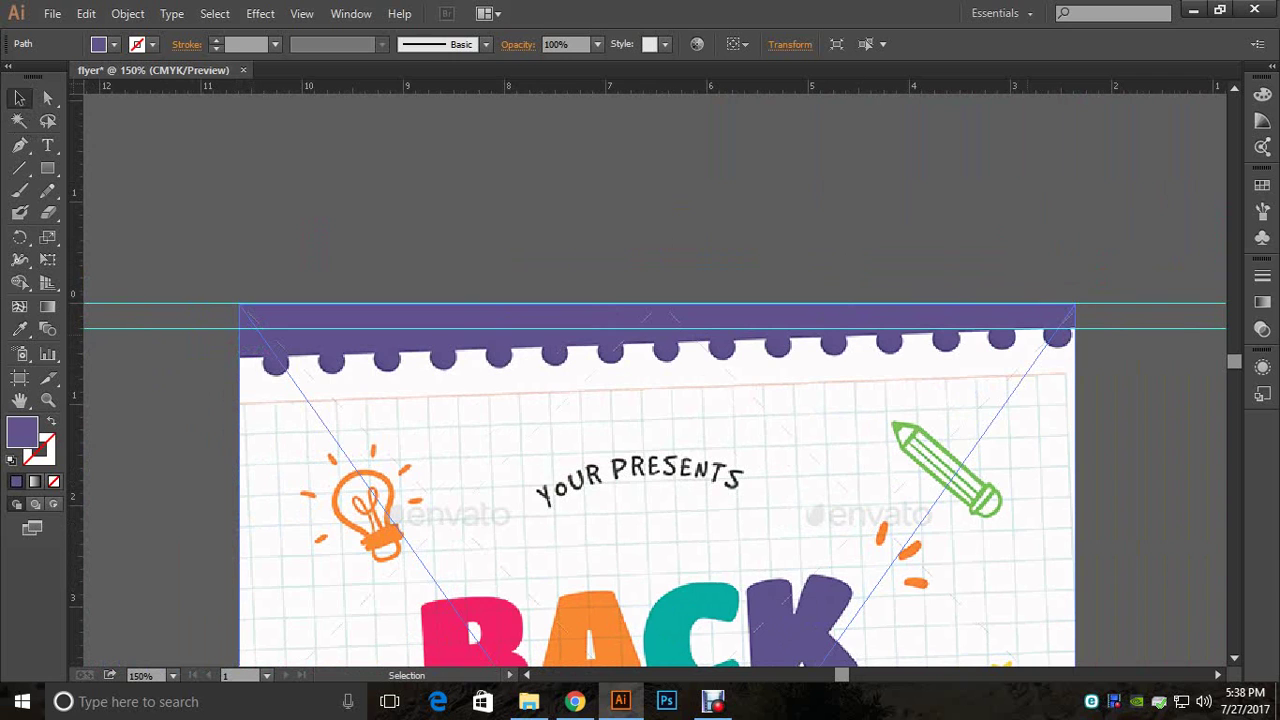
pyautogui.moveTo(1084, 345); pyautogui.dragTo(326, 283)
pyautogui.click(44, 98)
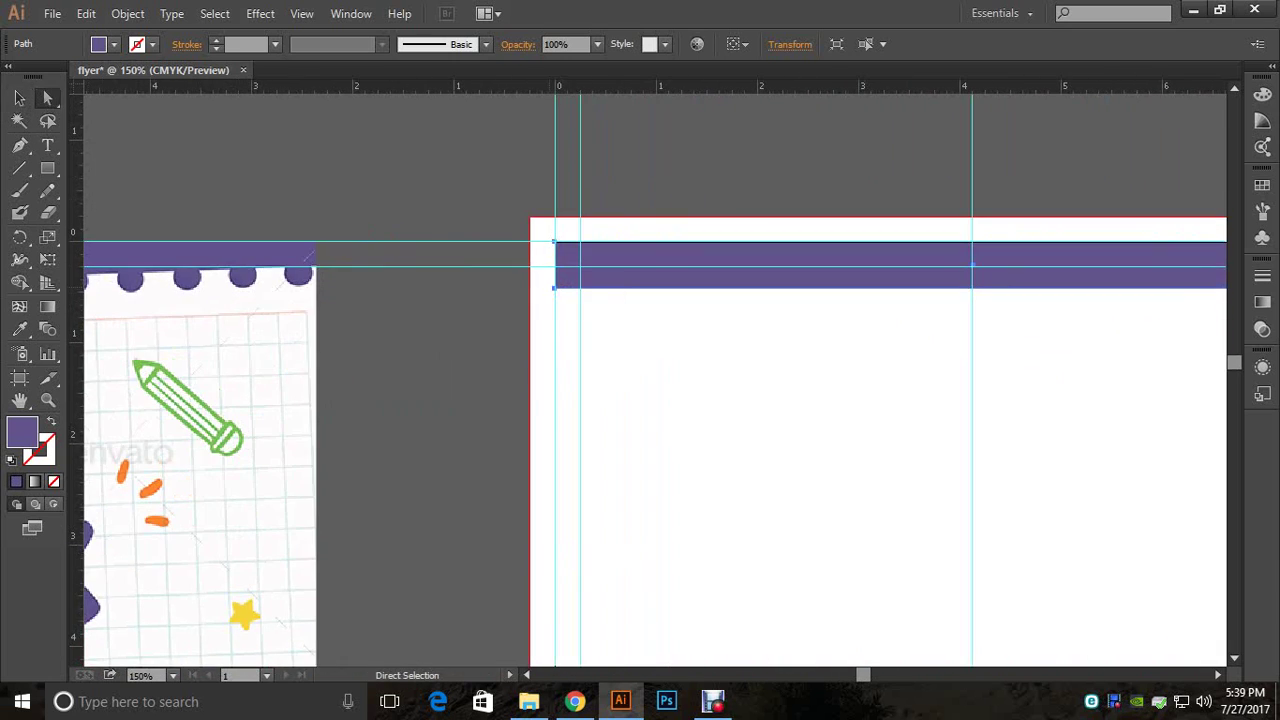
pyautogui.click(554, 288)
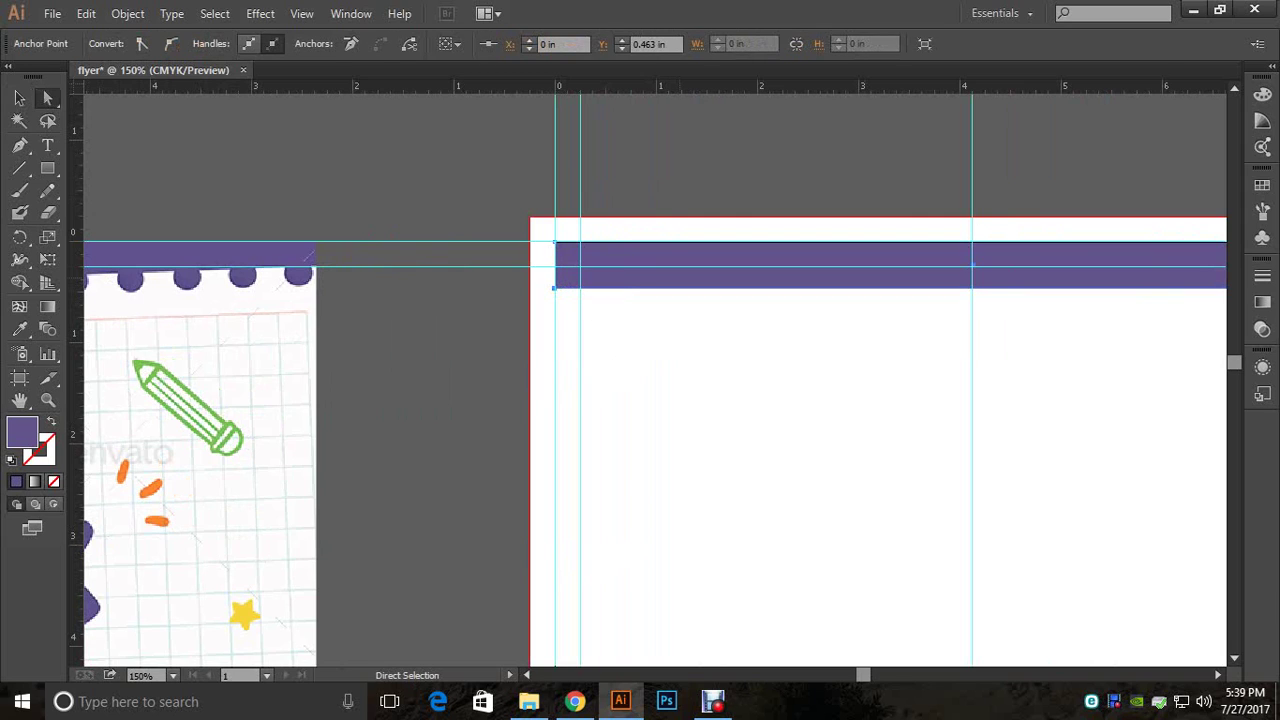
pyautogui.press('Down')
pyautogui.press('Down')
pyautogui.press('Down')
pyautogui.press('Down')
pyautogui.press('Down')
pyautogui.press('Down')
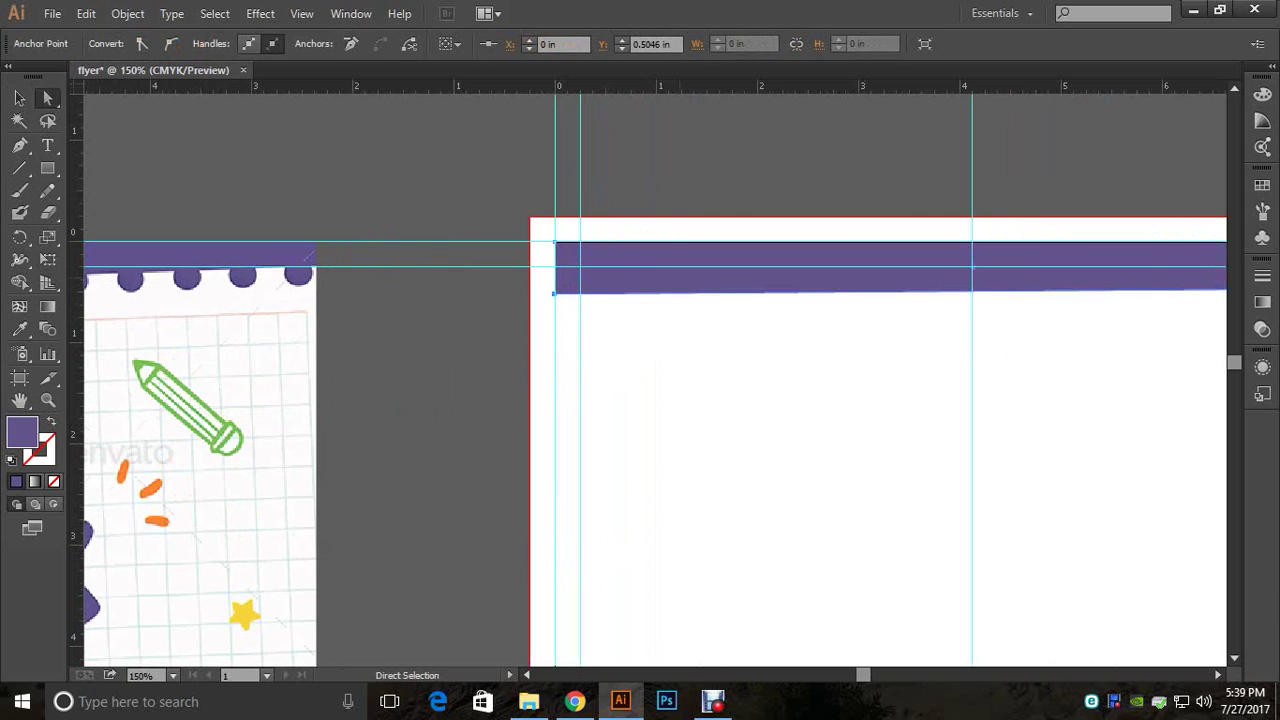
pyautogui.press('Down')
pyautogui.press('Down')
pyautogui.press('Down')
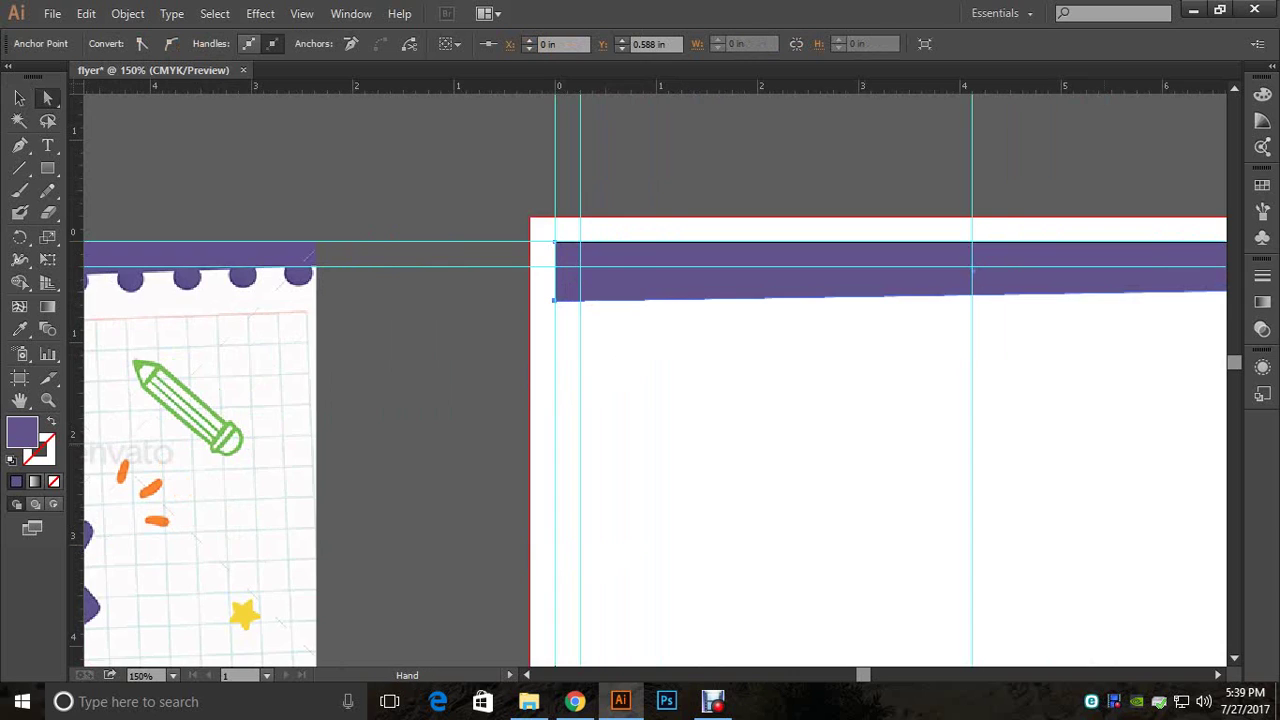
# Step: Raise the bottom-right anchor of the purple band to about 0.41 in so its lower edge slants upward
pyautogui.hscroll(5, 648, 373)
pyautogui.click(902, 303)
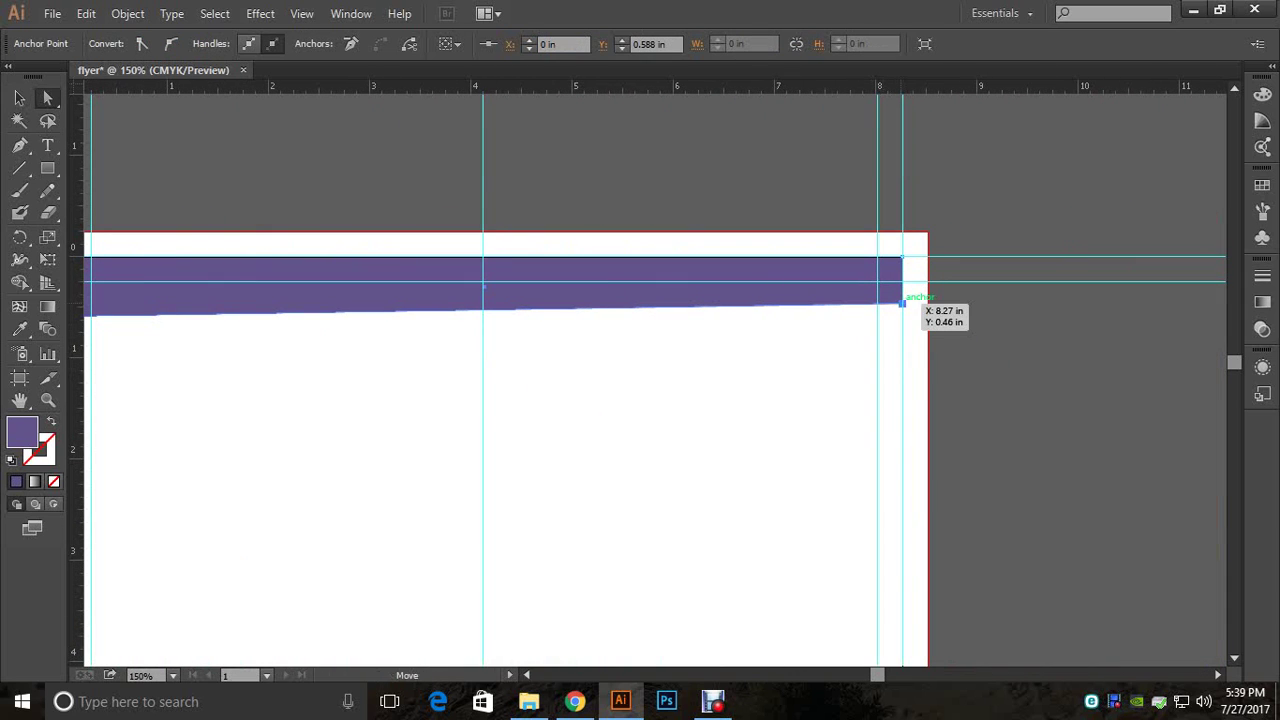
pyautogui.moveTo(902, 303); pyautogui.dragTo(902, 297)
pyautogui.press('space')
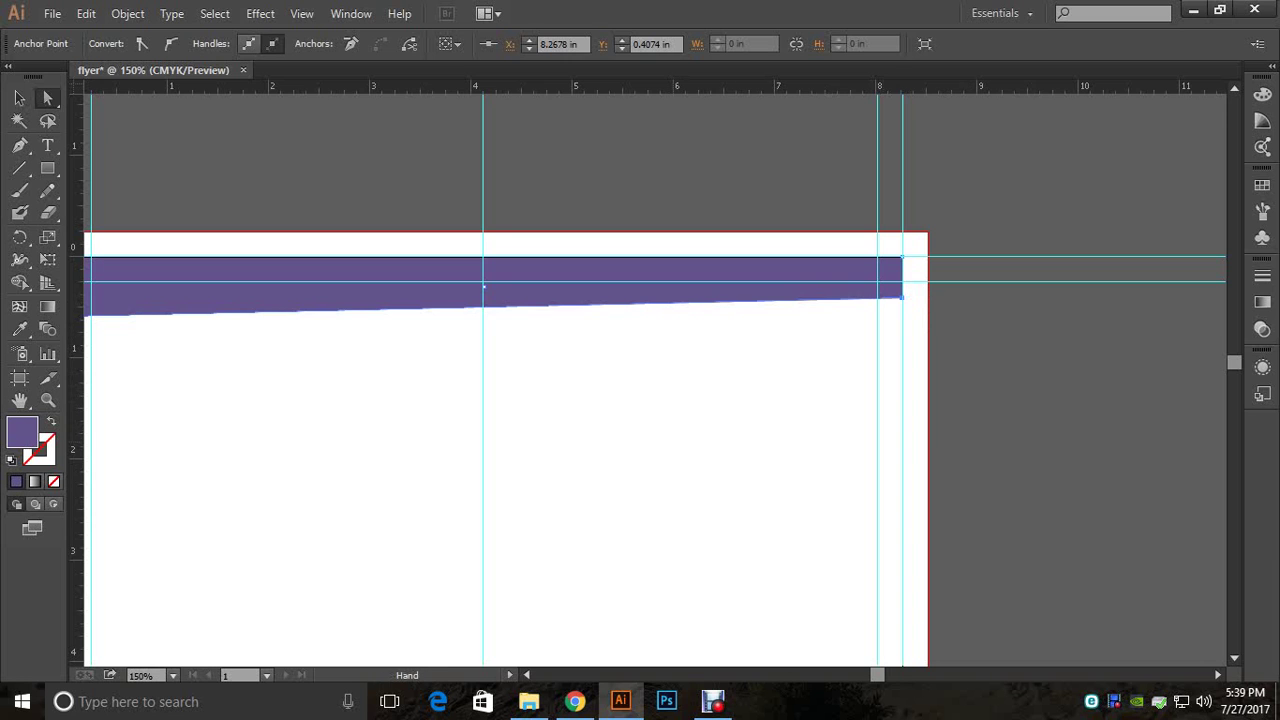
# Step: Lower the purple band's bottom-left anchor further to about 0.62 in and deselect the shape
pyautogui.moveTo(760, 420); pyautogui.dragTo(876, 319)
pyautogui.hotkey('ctrl', 'space')
pyautogui.keyDown('ctrl'); pyautogui.keyDown('alt'); pyautogui.click(782, 359); pyautogui.keyUp('alt'); pyautogui.keyUp('ctrl')
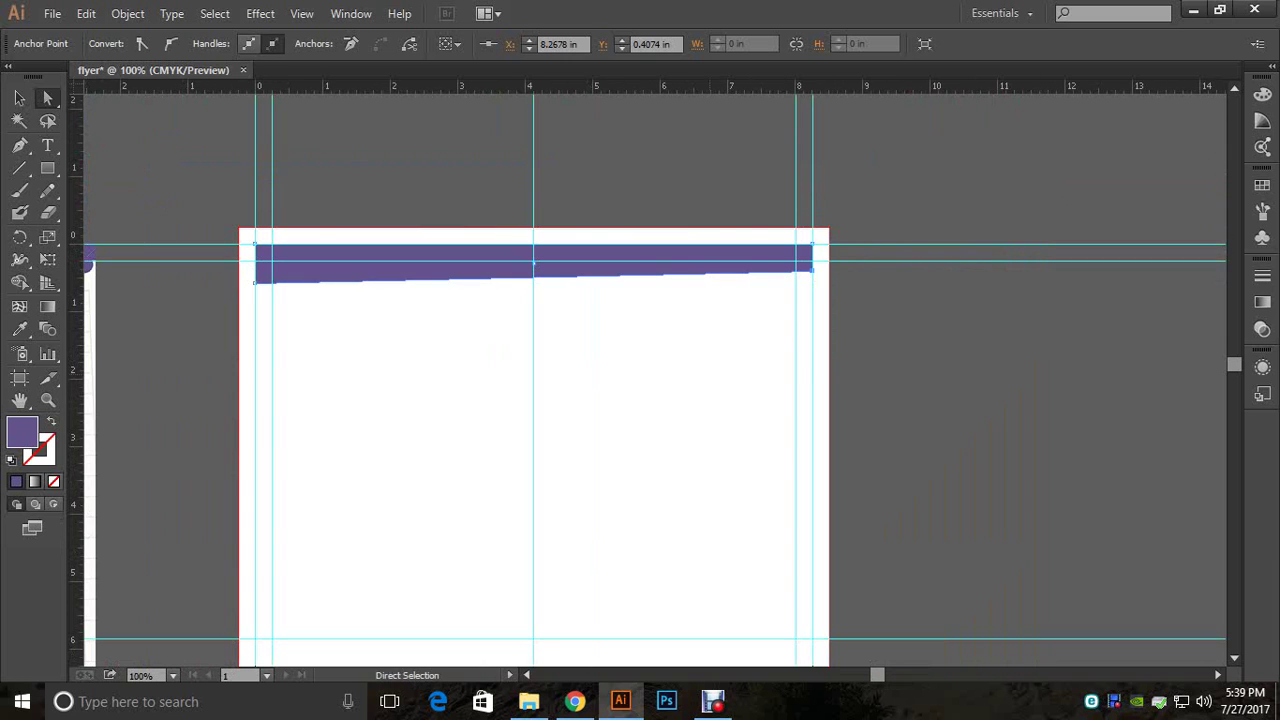
pyautogui.click(255, 282)
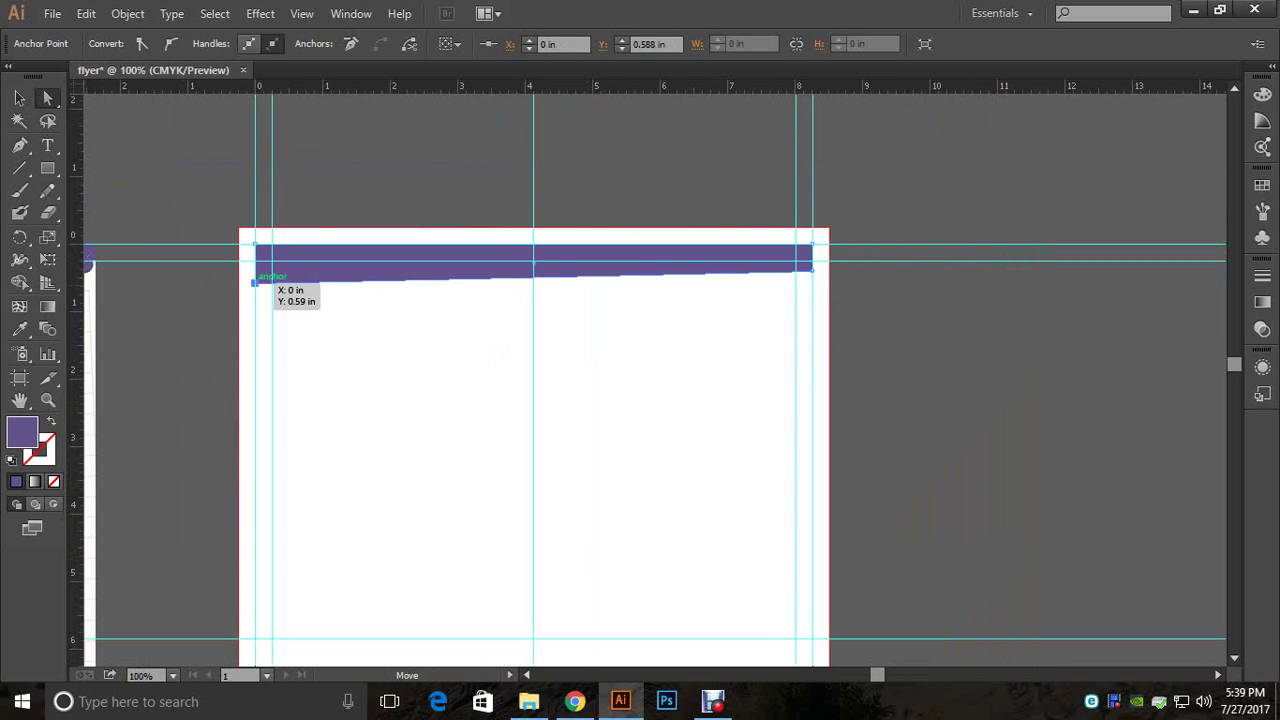
pyautogui.moveTo(254, 282); pyautogui.dragTo(254, 284)
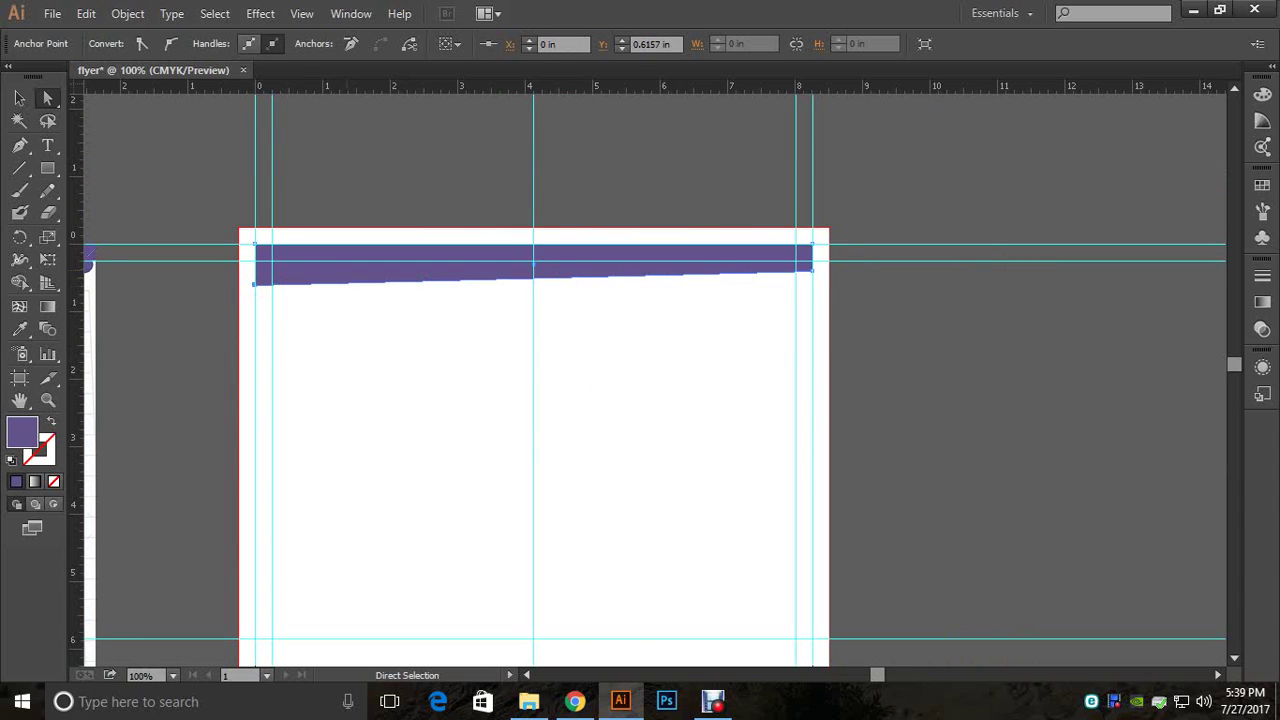
pyautogui.press('v')
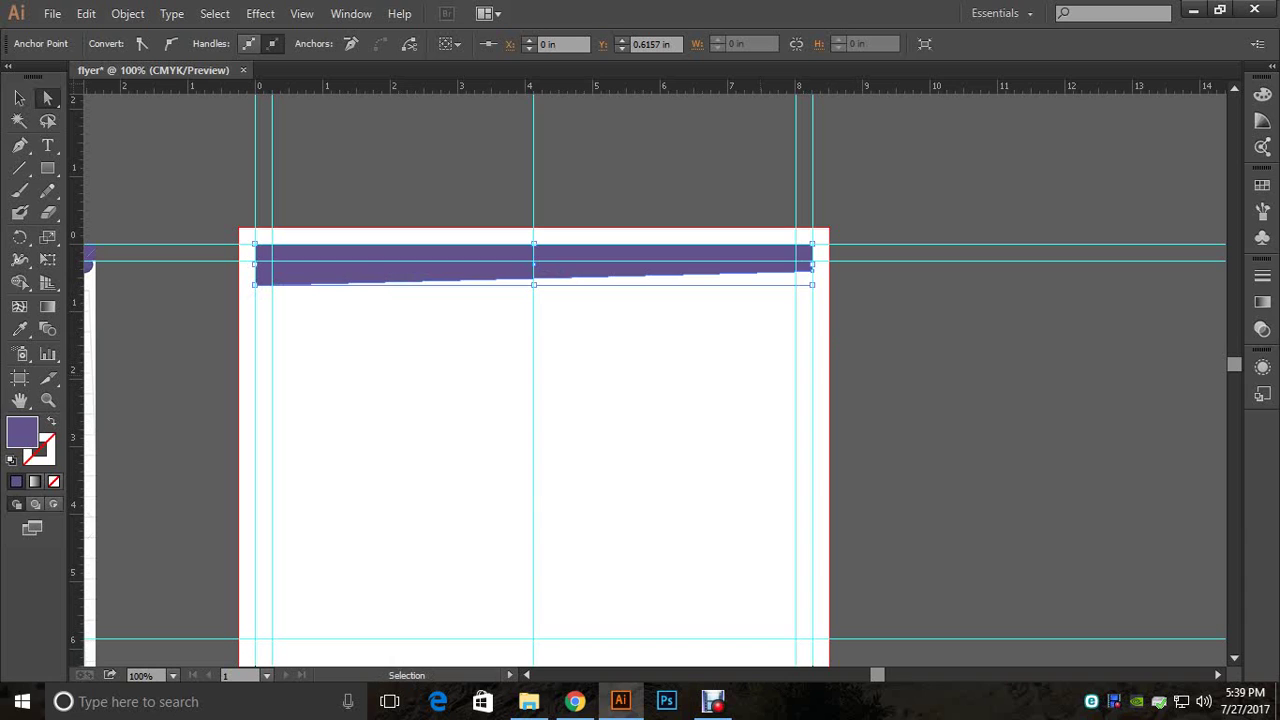
pyautogui.click(18, 99)
pyautogui.click(797, 501)
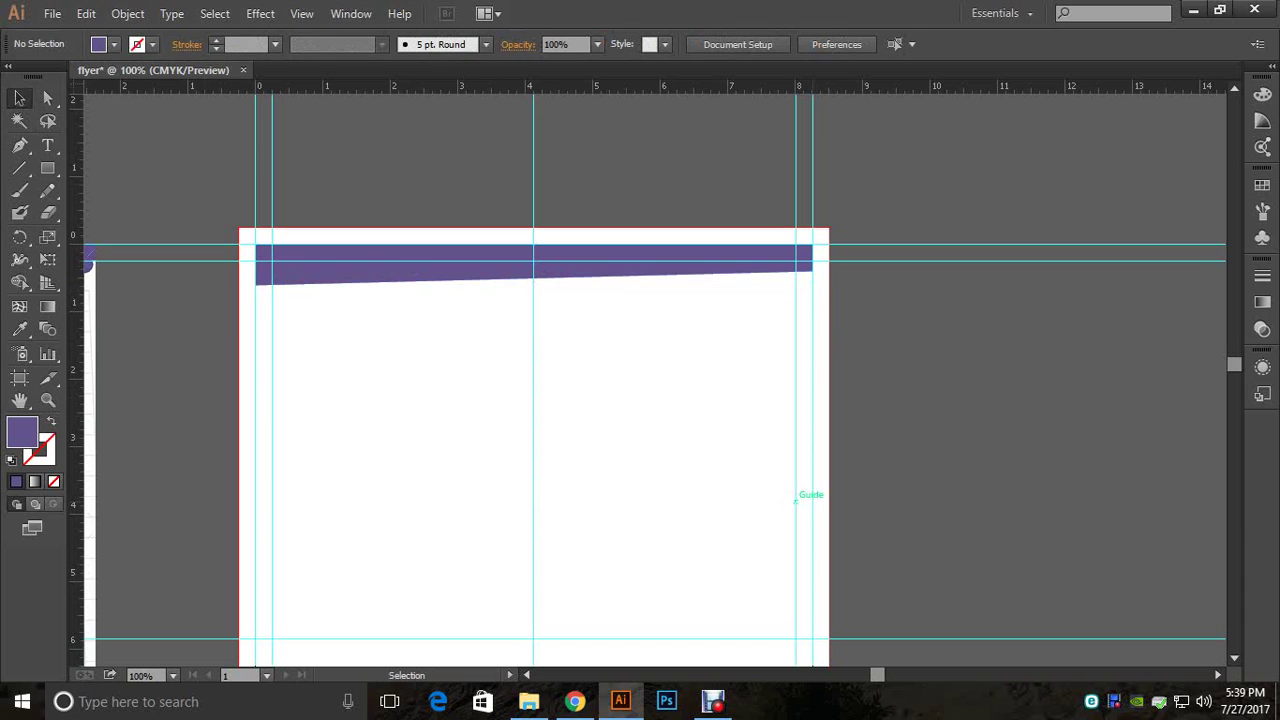
pyautogui.press('a')
pyautogui.hotkey('ctrl', 'alt', 'shift', 's')
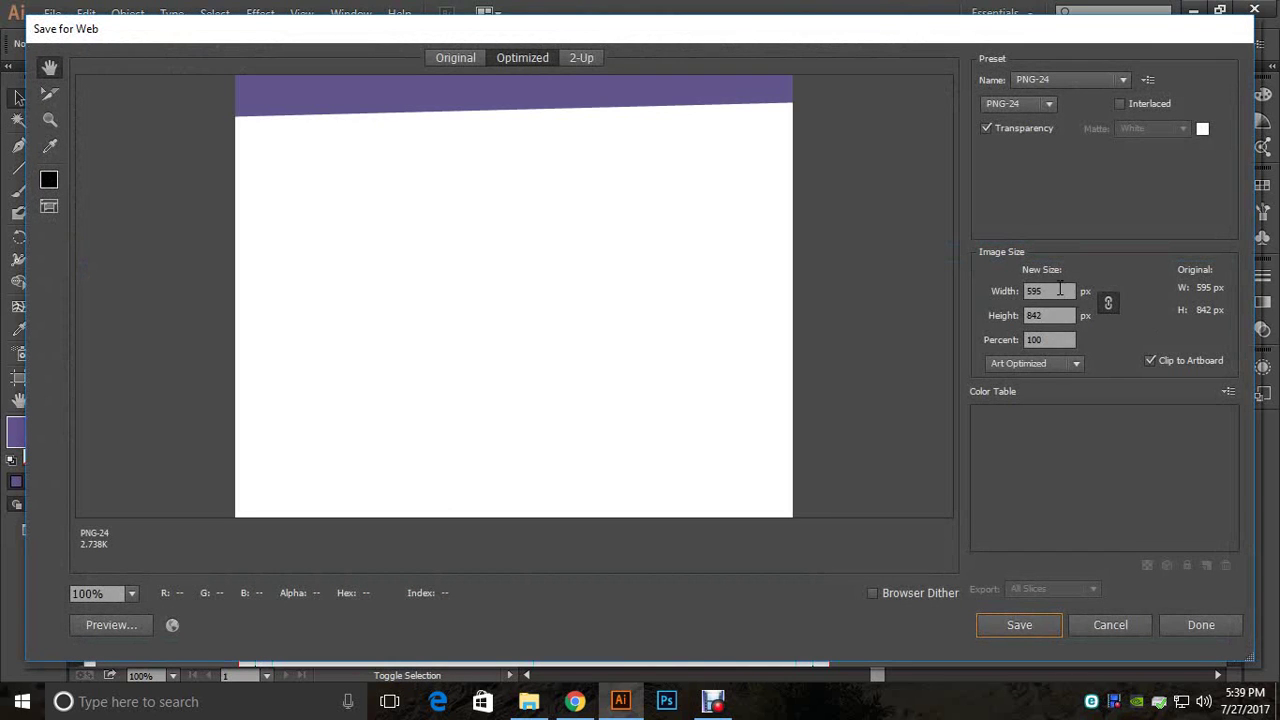
pyautogui.click(1013, 289)
pyautogui.write('300')
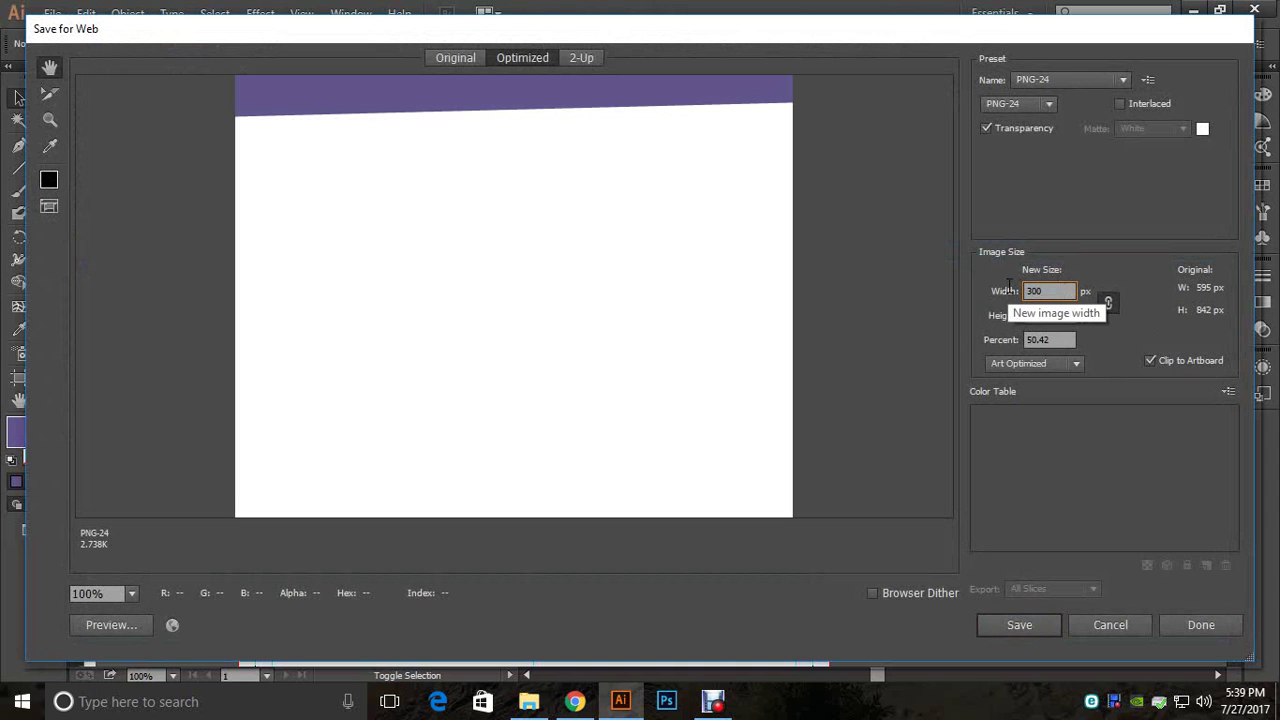
pyautogui.press('Return')
pyautogui.click(592, 461)
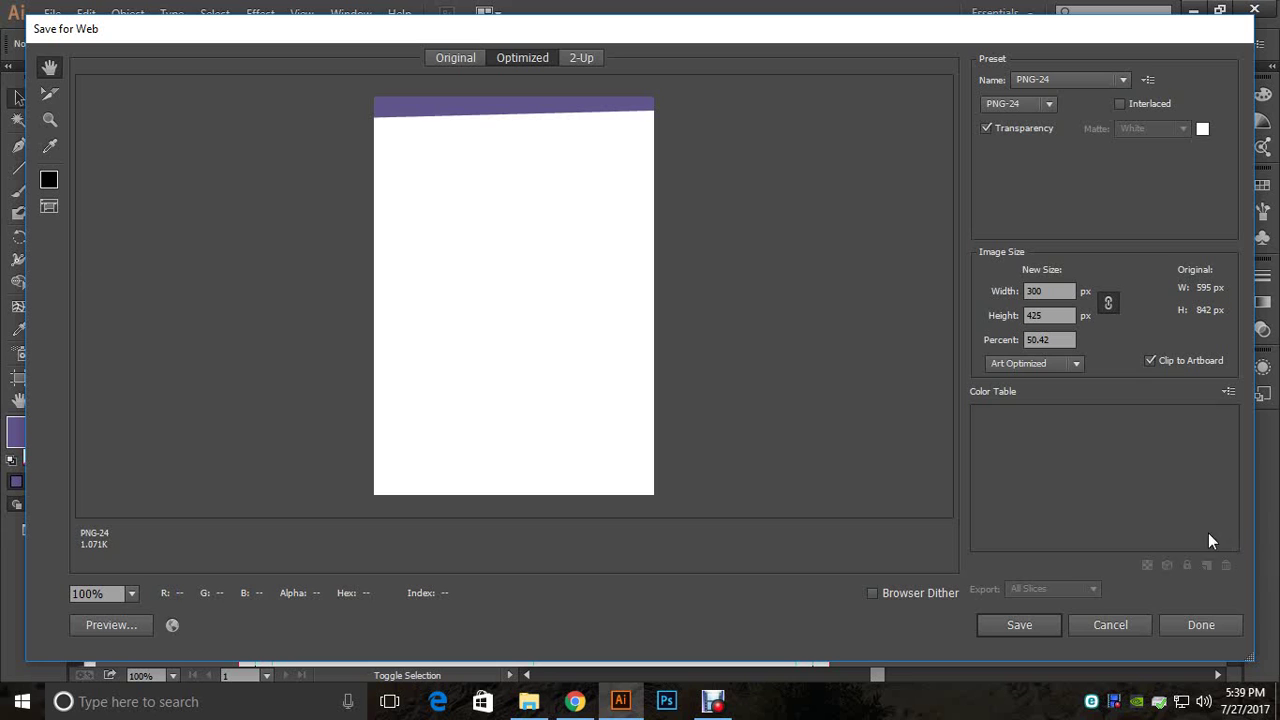
pyautogui.click(1125, 626)
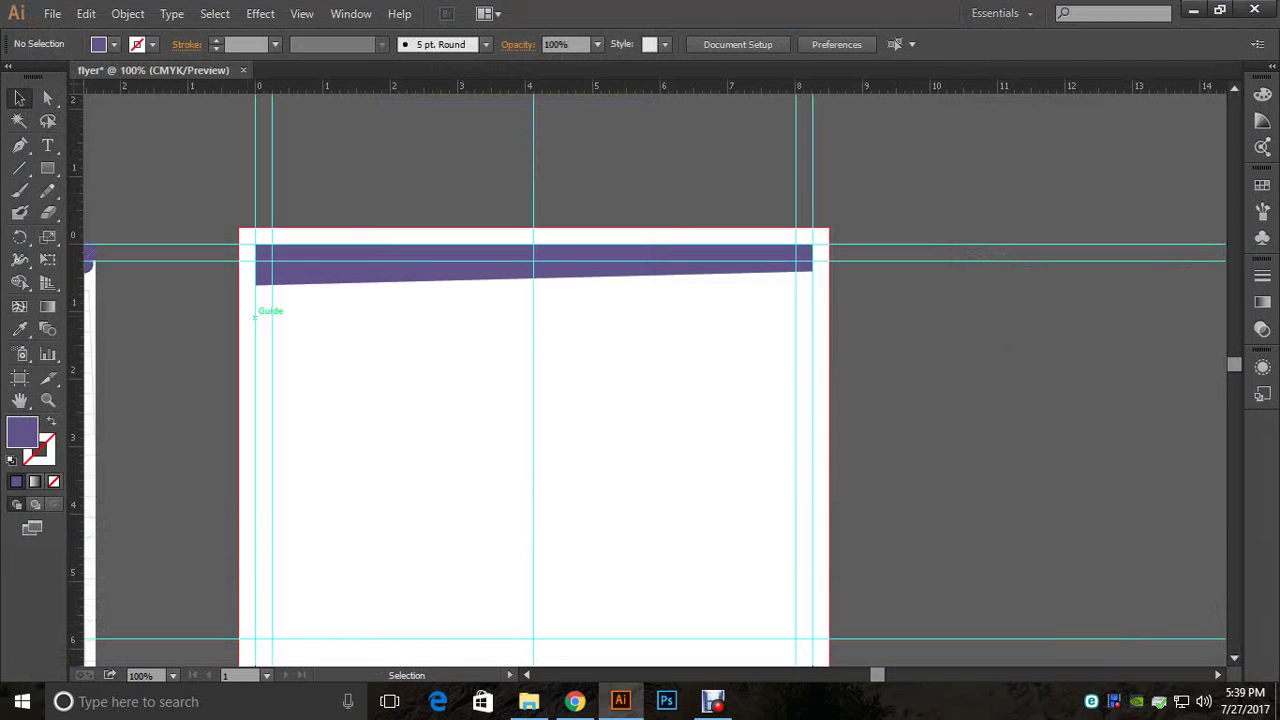
# Step: Nudge the purple band's bottom-left anchor down to about 0.64 in and deselect it
pyautogui.click(47, 97)
pyautogui.click(254, 284)
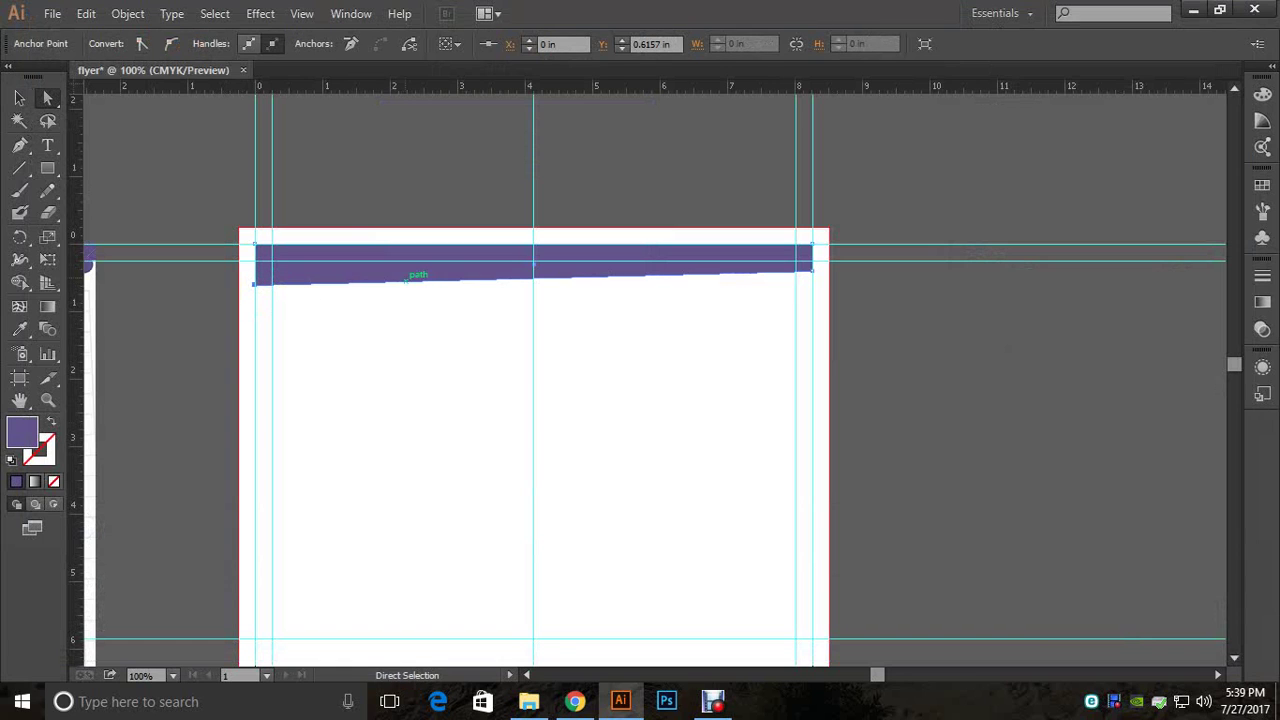
pyautogui.press('Down')
pyautogui.press('Down')
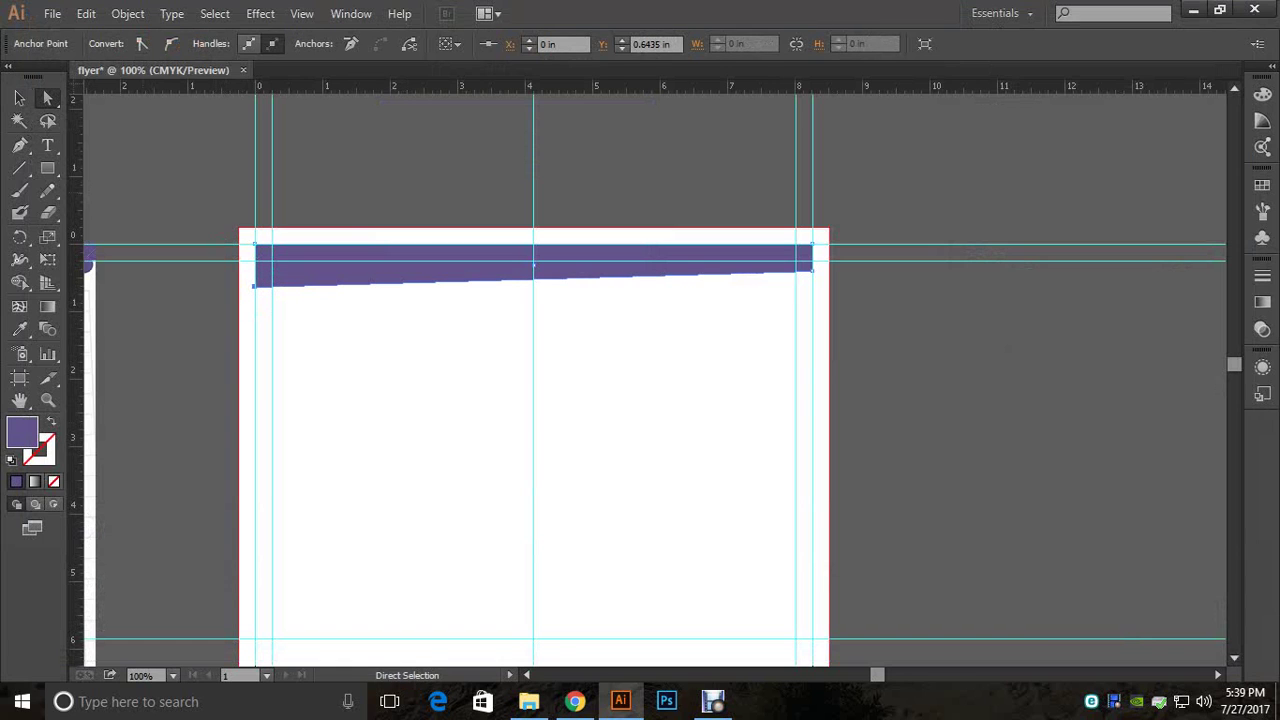
pyautogui.click(19, 97)
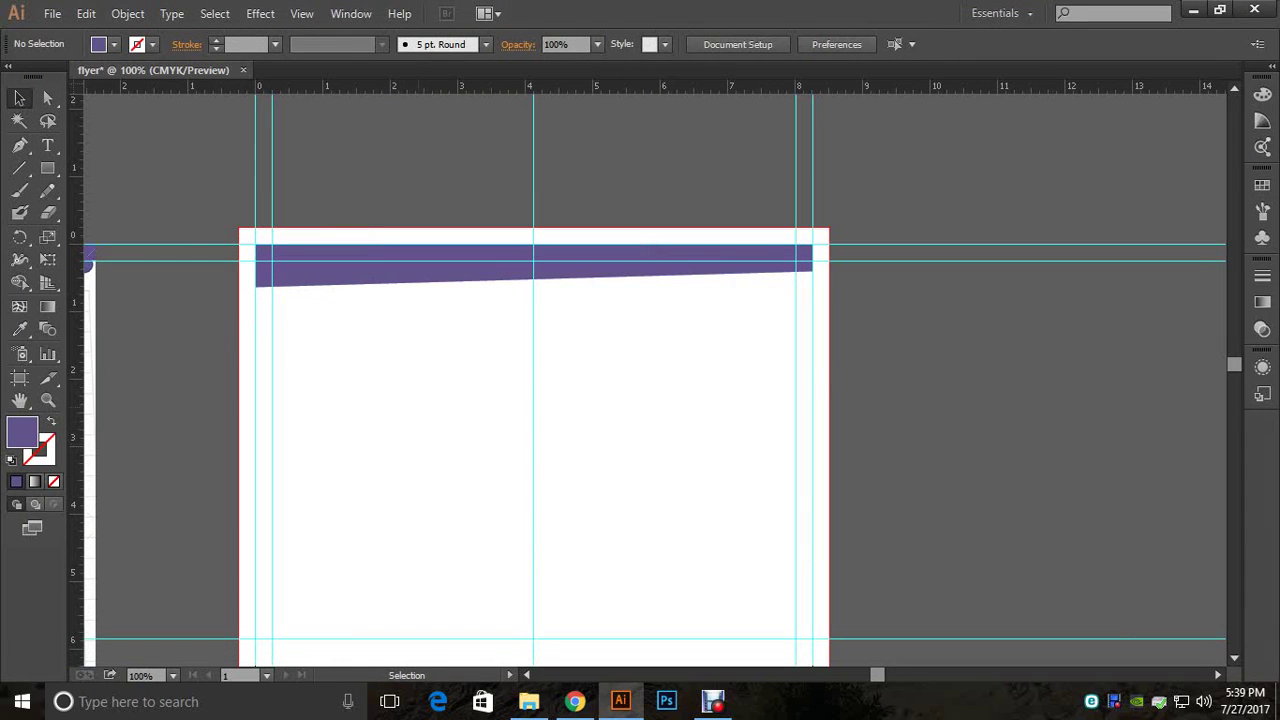
# Step: Draw a small purple circle with the Ellipse tool between the reference flyer and the artboard, sized like the reference's band dots
pyautogui.moveTo(290, 330); pyautogui.dragTo(1034, 333)
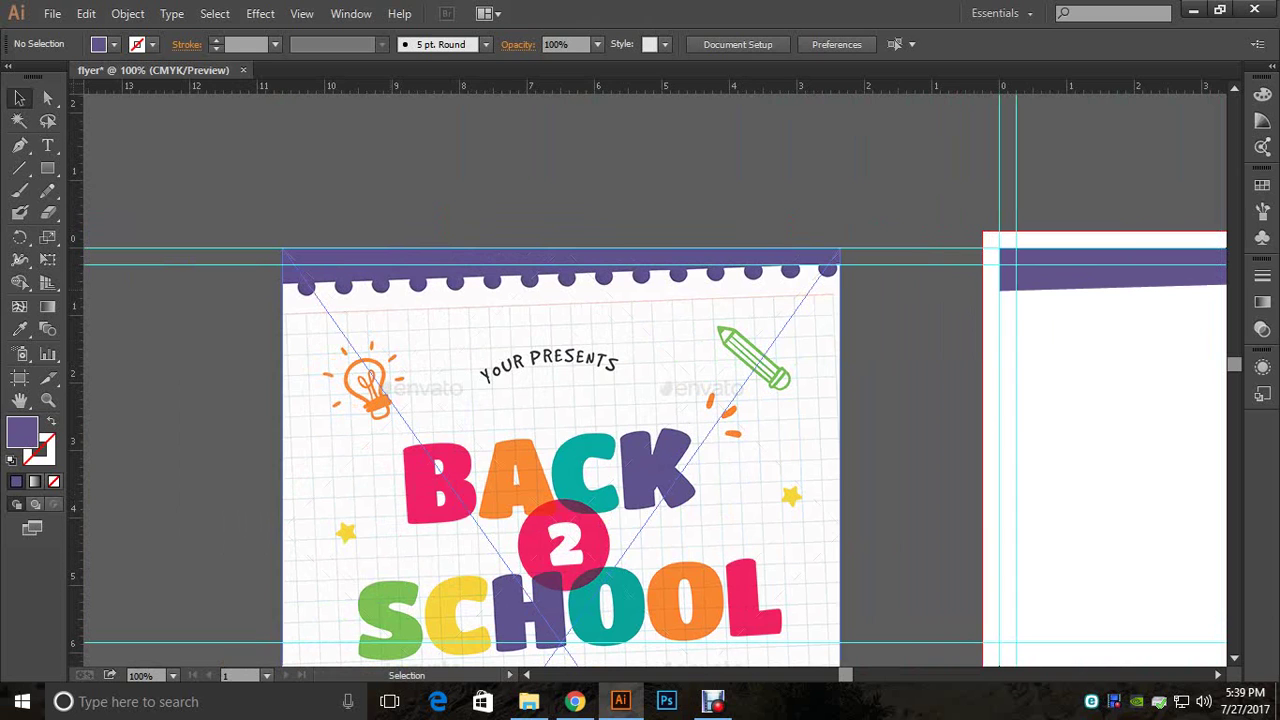
pyautogui.moveTo(370, 208); pyautogui.dragTo(38, 178)
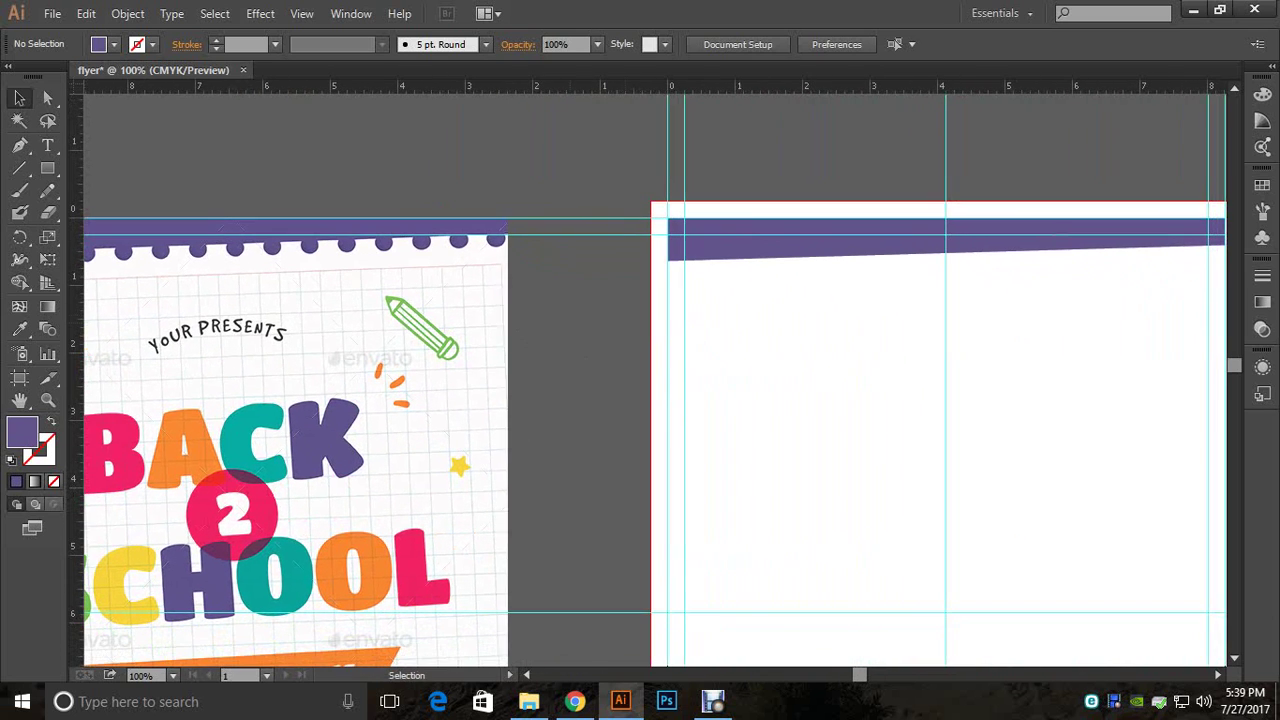
pyautogui.click(51, 176)
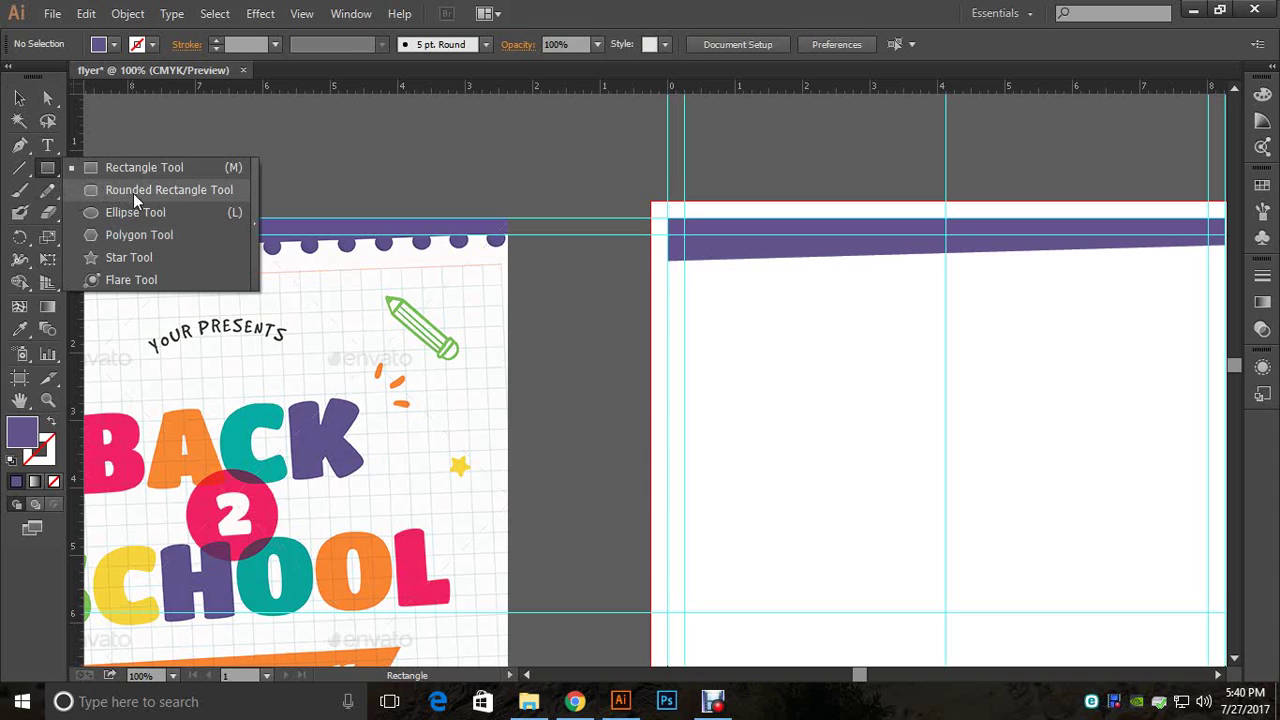
pyautogui.click(152, 214)
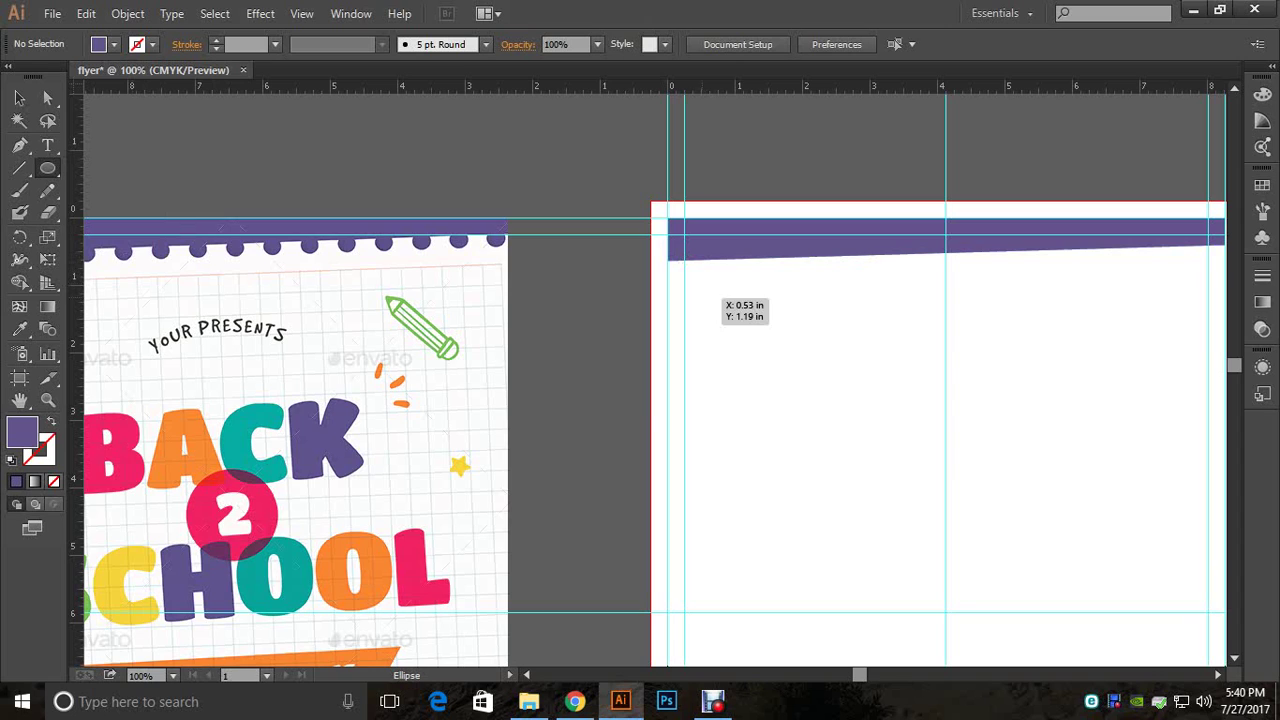
pyautogui.moveTo(730, 337)
pyautogui.mouseDown()
pyautogui.moveTo(744, 257)
pyautogui.moveTo(823, 319)
pyautogui.moveTo(745, 318)
pyautogui.moveTo(746, 345)
pyautogui.moveTo(553, 247)
pyautogui.moveTo(510, 240)
pyautogui.moveTo(541, 287)
pyautogui.moveTo(511, 231)
pyautogui.moveTo(567, 308)
pyautogui.mouseUp()
pyautogui.click(19, 97)
pyautogui.click(556, 298)
pyautogui.click(575, 309)
pyautogui.click(556, 308)
pyautogui.doubleClick(555, 308)
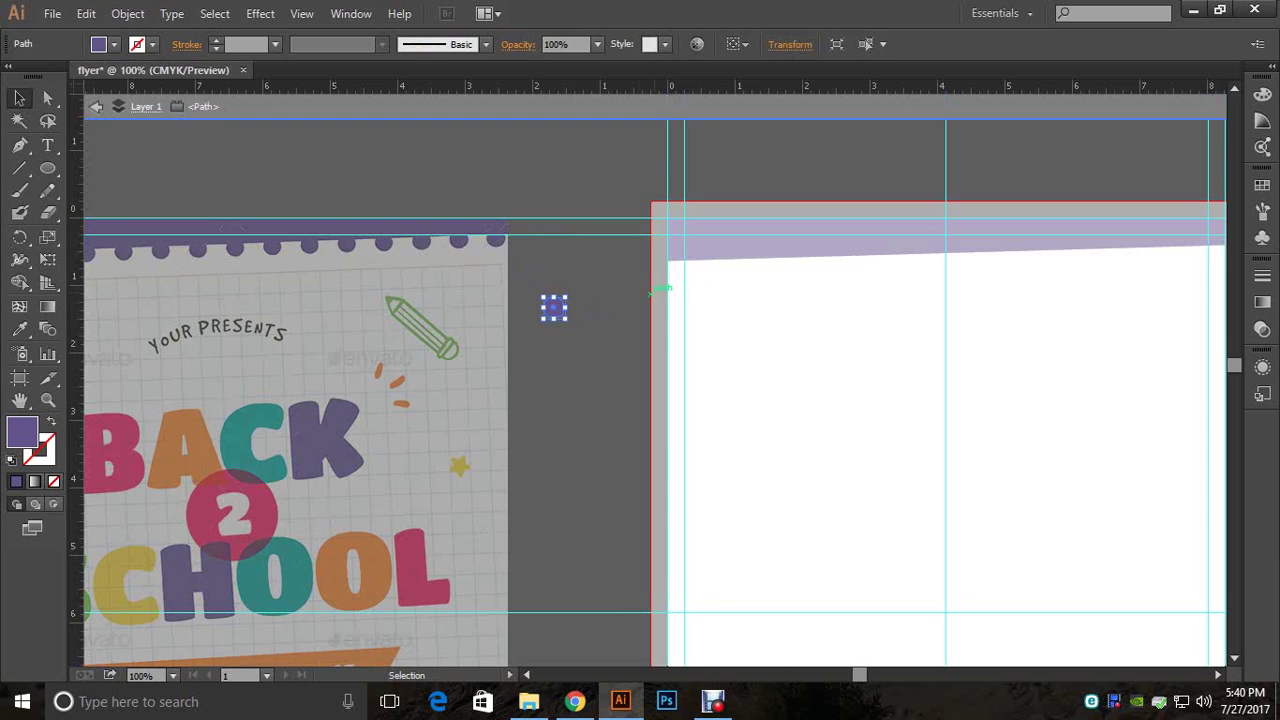
pyautogui.press('Escape')
# Step: Duplicate the small circle across the artboard to form a loose row of fifteen circles beneath the purple band
pyautogui.moveTo(555, 308)
pyautogui.mouseDown()
pyautogui.moveTo(702, 285)
pyautogui.moveTo(528, 313)
pyautogui.moveTo(518, 303)
pyautogui.moveTo(553, 305)
pyautogui.mouseUp()
pyautogui.click(566, 342)
pyautogui.click(519, 302)
pyautogui.moveTo(553, 305); pyautogui.dragTo(989, 302)
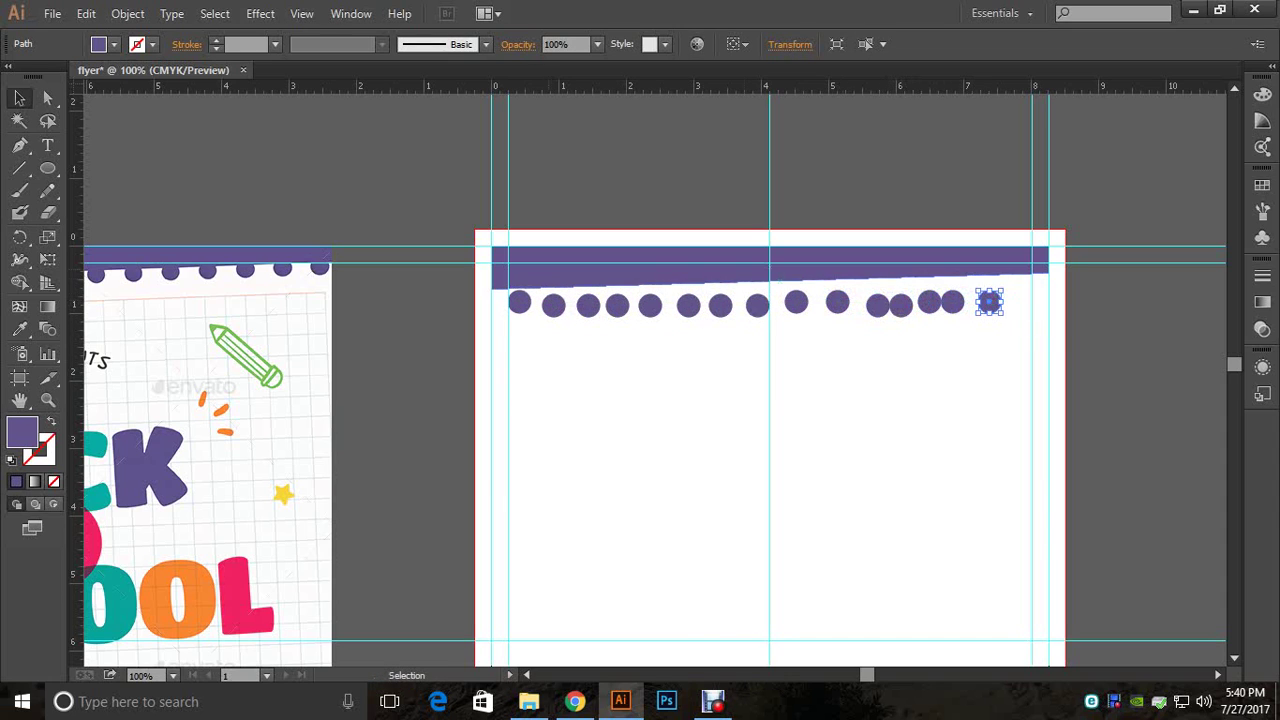
# Step: Move the row's first and last circles onto the left and right margin guides, just below the band's slanted edge
pyautogui.moveTo(521, 303); pyautogui.dragTo(507, 302)
pyautogui.click(769, 424)
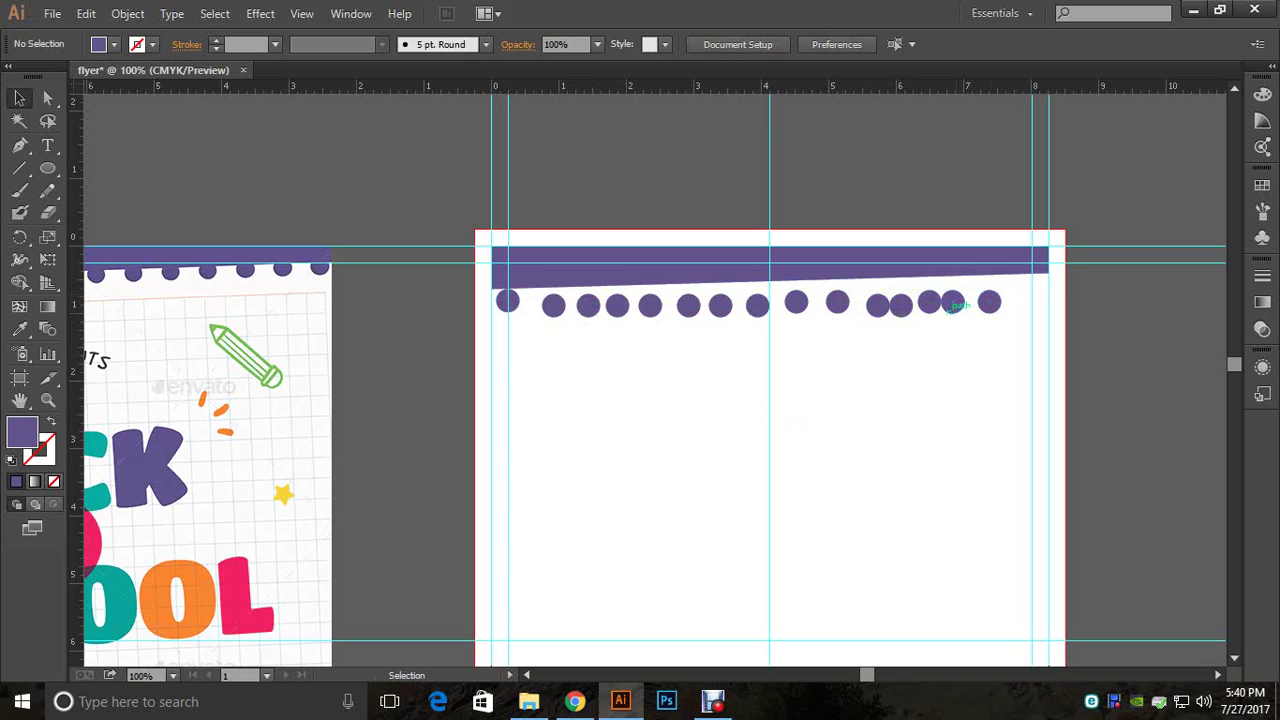
pyautogui.moveTo(990, 304); pyautogui.dragTo(506, 299)
# Step: Select all fifteen circles, distribute them evenly by their horizontal centers, and deselect them
pyautogui.hotkey('ctrl', 'shift', 'a')
pyautogui.keyDown('shift'); pyautogui.click(1032, 286); pyautogui.keyUp('shift')
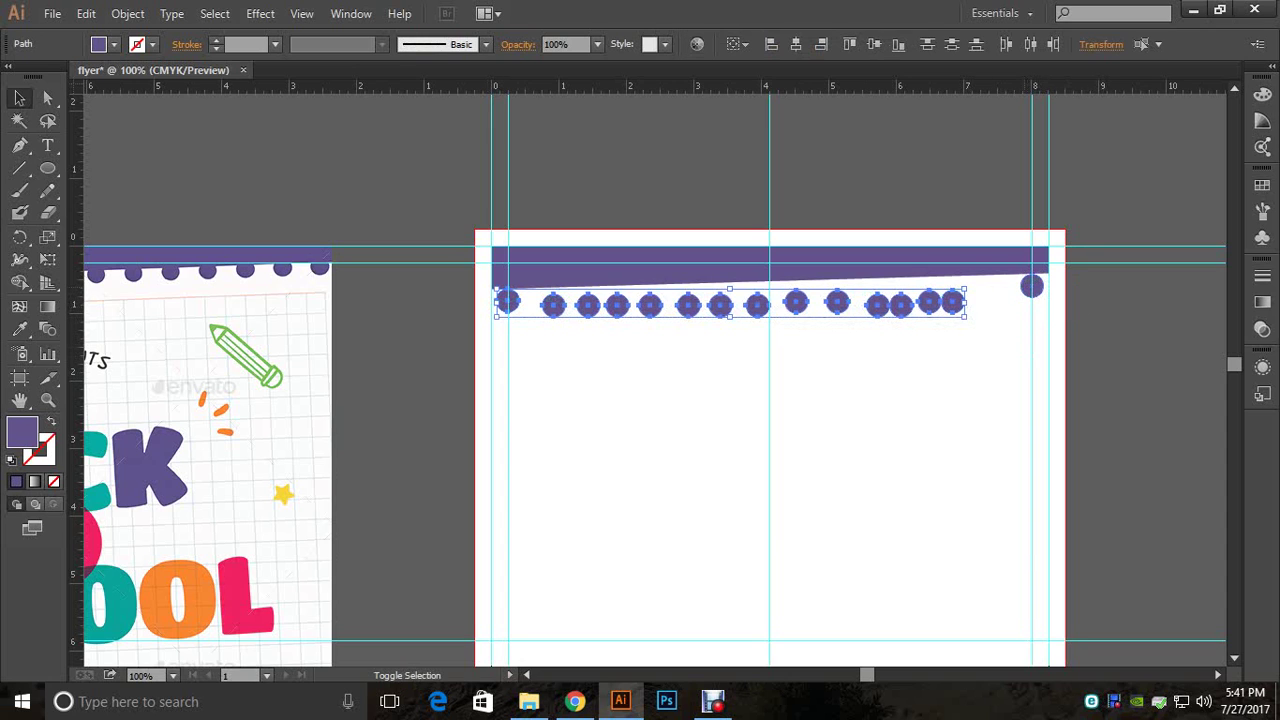
pyautogui.click(1031, 45)
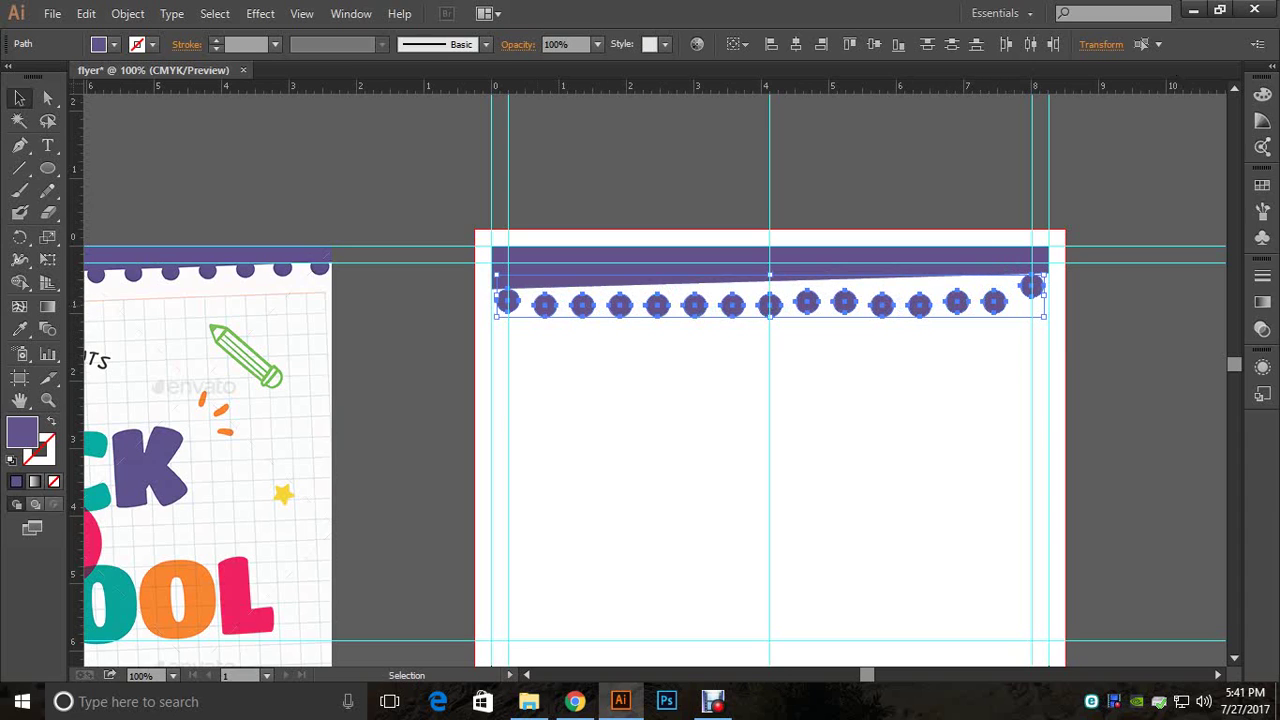
pyautogui.hotkey('ctrl', 'shift', 'a')
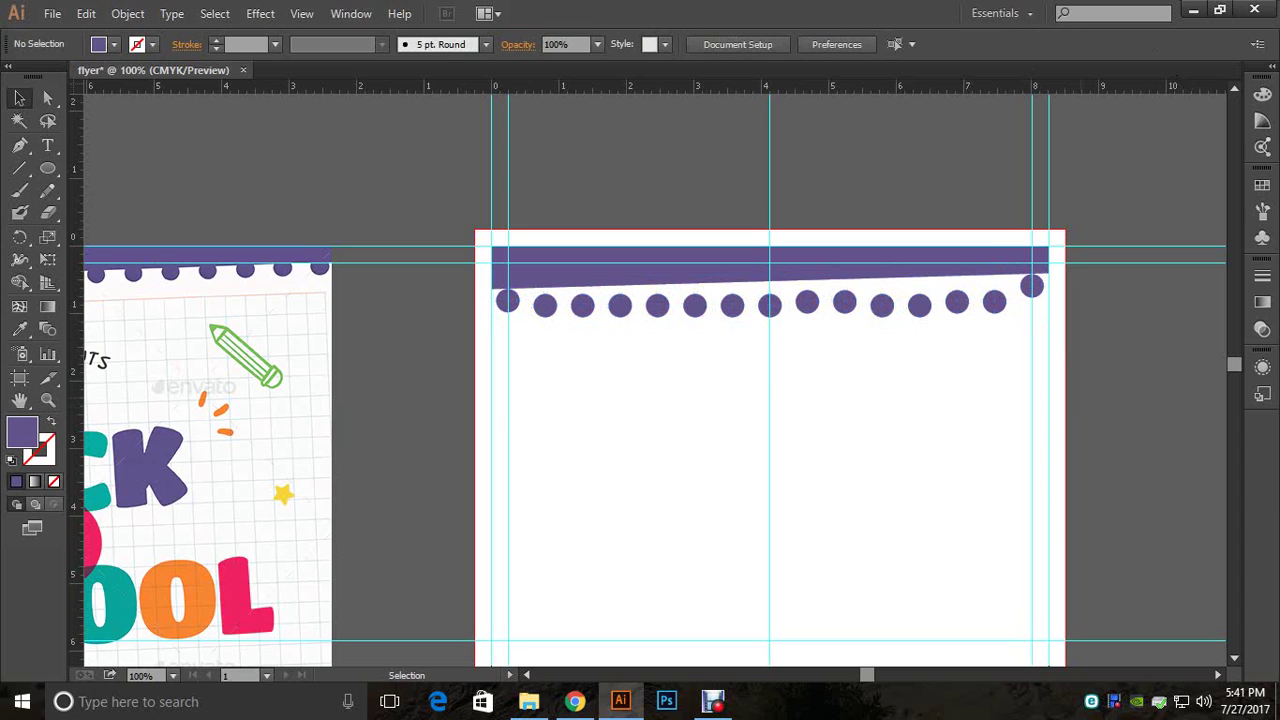
# Step: Nudge the second circle from the left upward until it meets the band's slanted lower edge, and deselect it
pyautogui.moveTo(250, 400); pyautogui.dragTo(883, 469)
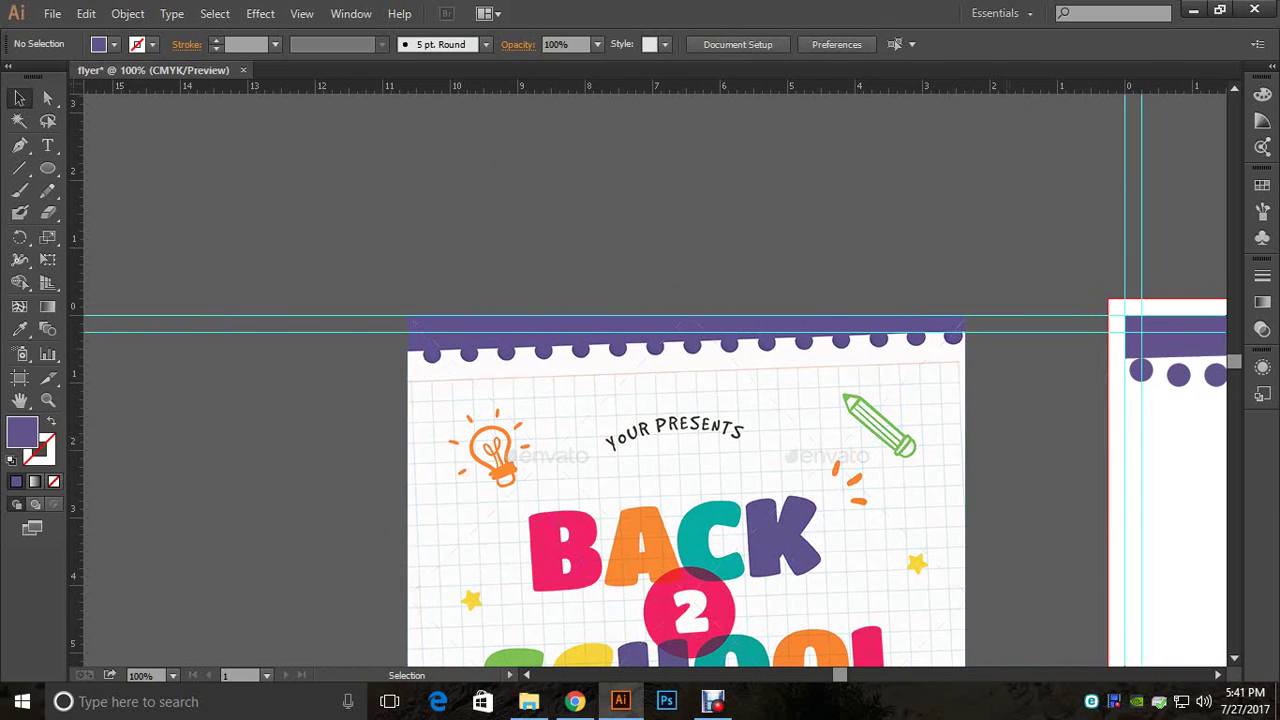
pyautogui.moveTo(1110, 372); pyautogui.dragTo(454, 238)
pyautogui.click(518, 237)
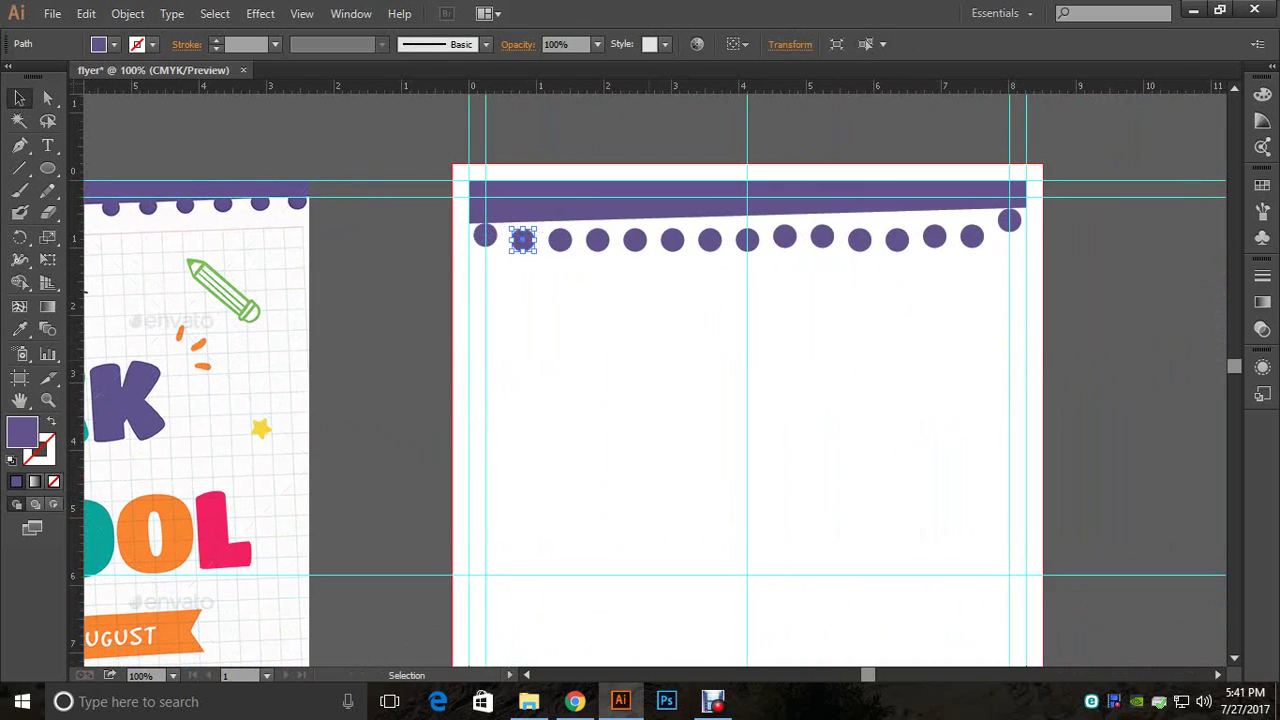
pyautogui.keyDown('ctrl'); pyautogui.click(640, 343); pyautogui.keyUp('ctrl')
pyautogui.keyDown('ctrl'); pyautogui.click(640, 343); pyautogui.keyUp('ctrl')
pyautogui.moveTo(640, 343); pyautogui.dragTo(424, 394)
pyautogui.press('Up')
pyautogui.press('Up')
pyautogui.press('Up')
pyautogui.press('Up')
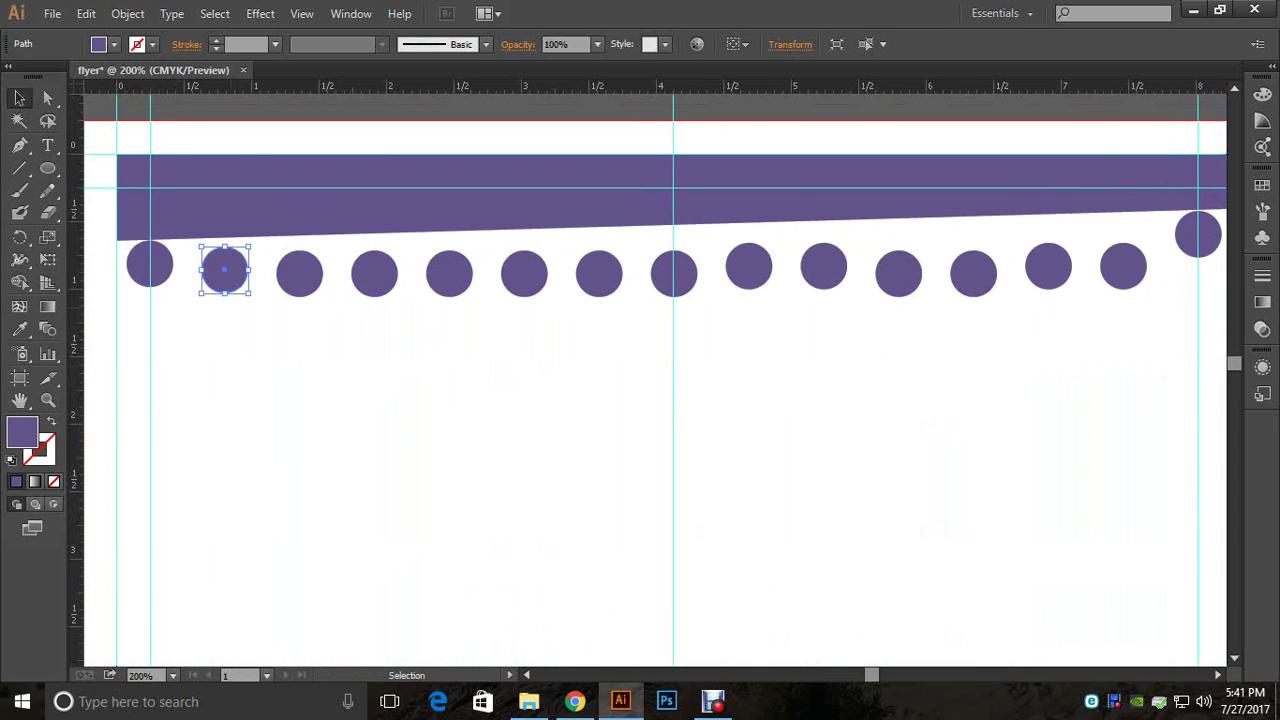
pyautogui.press('Up')
pyautogui.press('Up')
pyautogui.press('Up')
pyautogui.hotkey('ctrl', 'shift', 'a')
# Step: Nudge the third circle from the left upward to meet the band's slanted lower edge, and deselect it
pyautogui.click(299, 274)
pyautogui.press('Up')
pyautogui.press('Up')
pyautogui.press('Up')
pyautogui.press('Up')
pyautogui.press('Up')
pyautogui.press('Up')
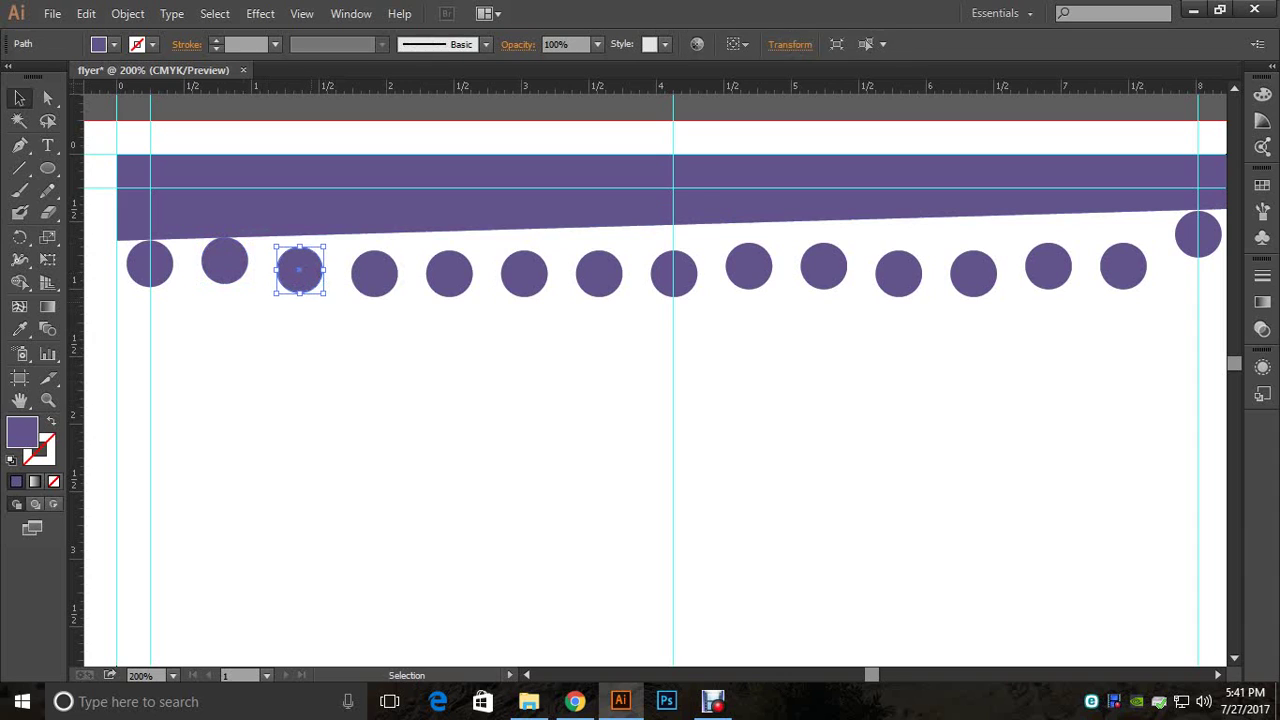
pyautogui.hotkey('ctrl', 'shift', 'a')
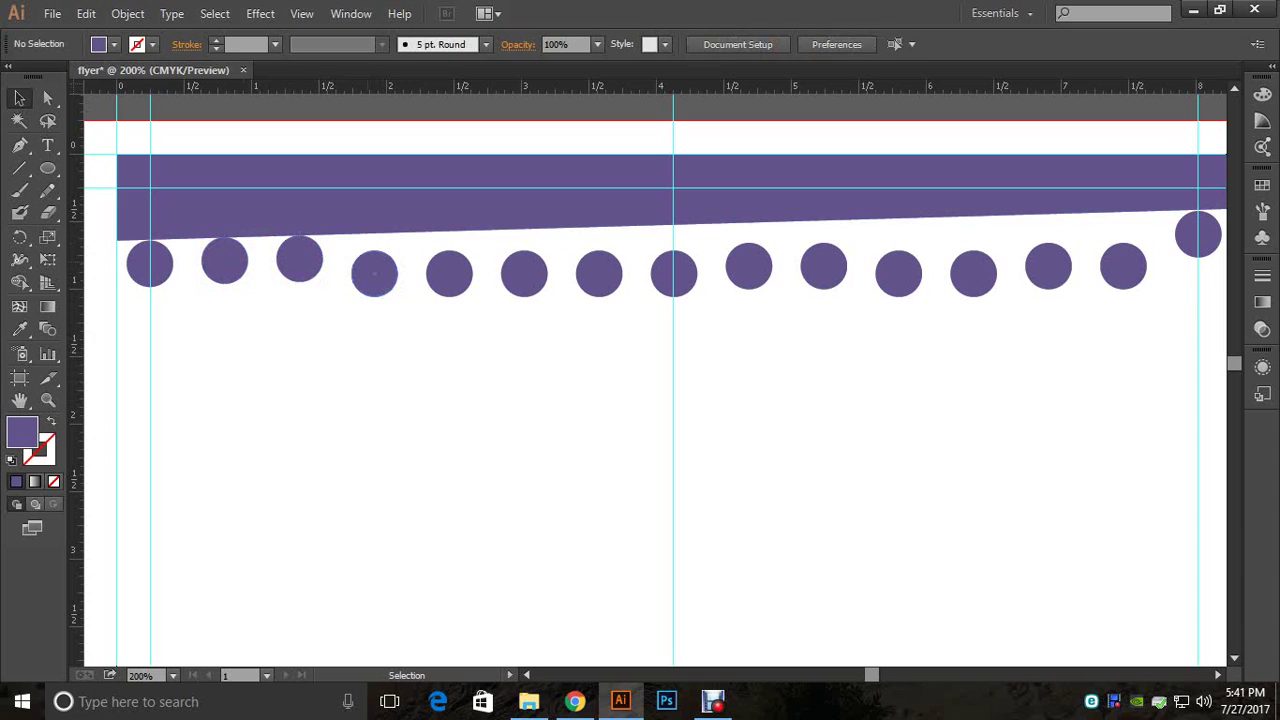
# Step: Nudge the fourth circle from the left upward to meet the band's slanted lower edge, and deselect it
pyautogui.click(374, 274)
pyautogui.press('Up')
pyautogui.press('Up')
pyautogui.press('Up')
pyautogui.press('Up')
pyautogui.press('Up')
pyautogui.press('Up')
pyautogui.press('Up')
pyautogui.press('Up')
pyautogui.press('Up')
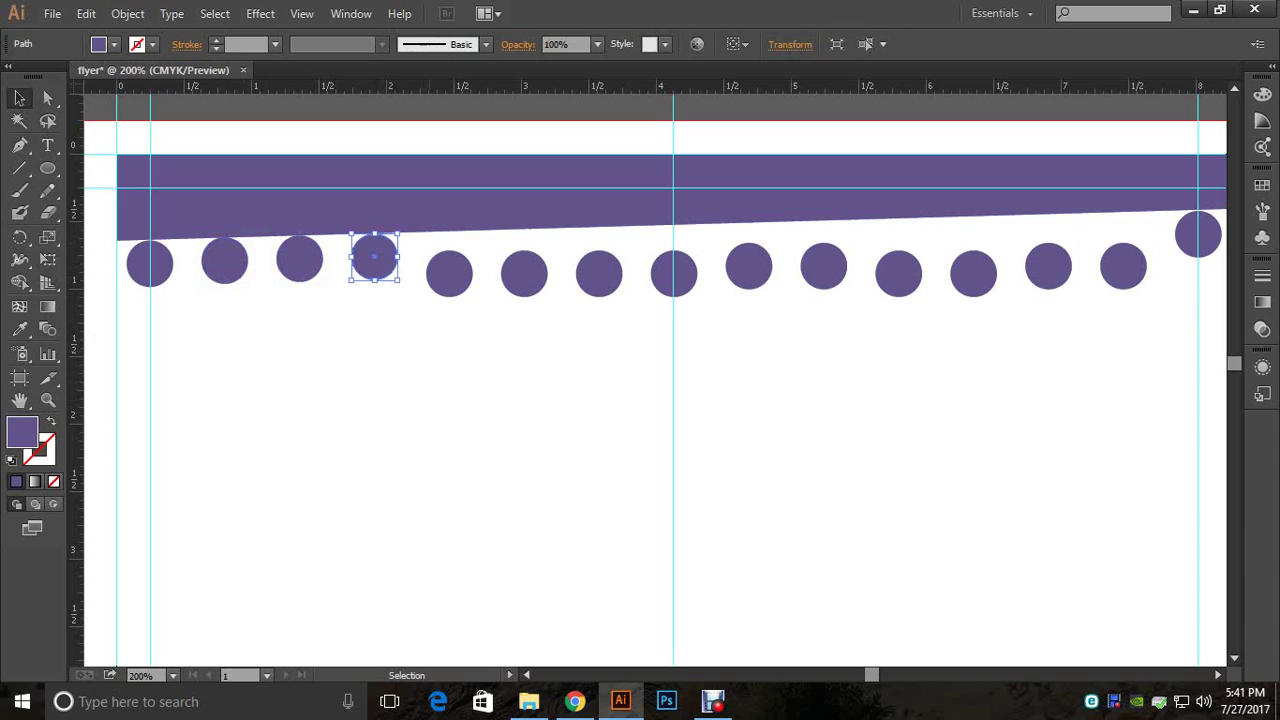
pyautogui.hotkey('ctrl', 'shift', 'a')
# Step: Nudge the fifth circle from the left upward to meet the band's slanted lower edge, and deselect it
pyautogui.click(449, 274)
pyautogui.press('Up')
pyautogui.press('Up')
pyautogui.press('Up')
pyautogui.press('Up')
pyautogui.press('Up')
pyautogui.press('Up')
pyautogui.press('Up')
pyautogui.press('Up')
pyautogui.press('Up')
pyautogui.press('Up')
pyautogui.hotkey('ctrl', 'shift', 'a')
# Step: Nudge the sixth circle from the left upward to meet the band's slanted lower edge, and deselect it
pyautogui.click(524, 274)
pyautogui.press('Up')
pyautogui.press('Up')
pyautogui.press('Up')
pyautogui.press('Up')
pyautogui.press('Up')
pyautogui.press('Up')
pyautogui.press('Up')
pyautogui.press('Up')
pyautogui.press('Up')
pyautogui.press('Up')
pyautogui.press('Up')
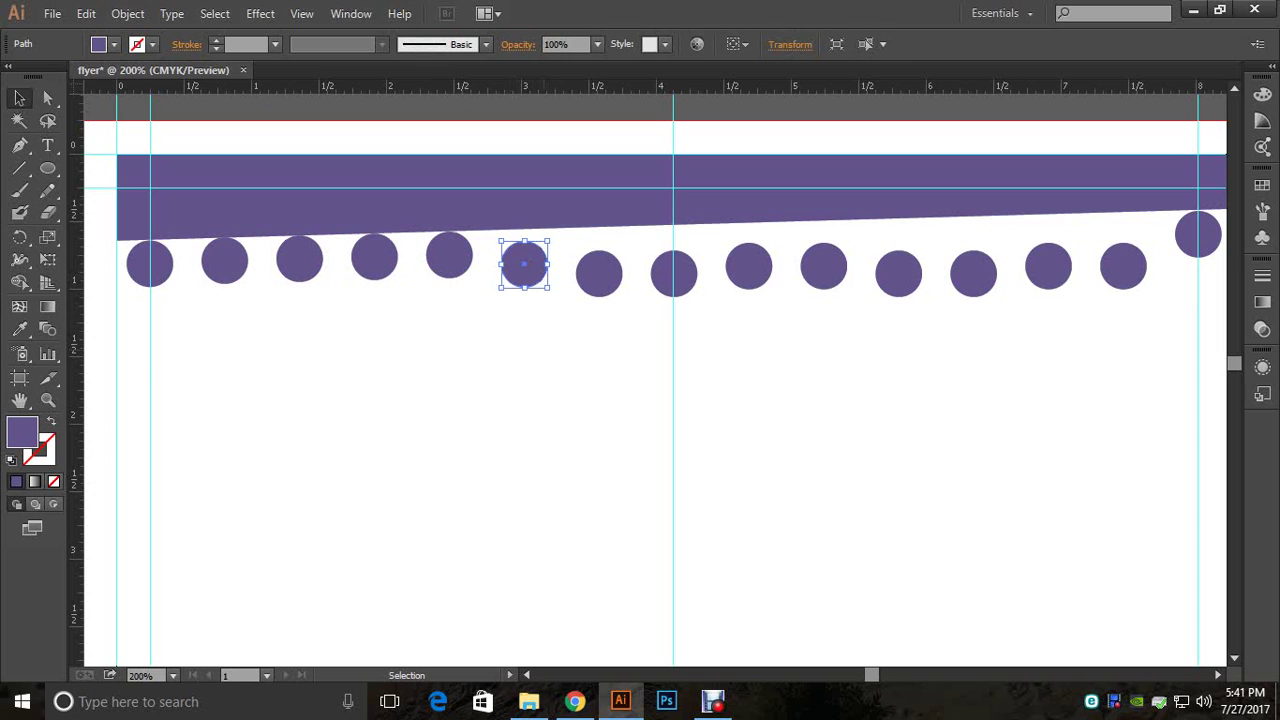
pyautogui.hotkey('ctrl', 'shift', 'a')
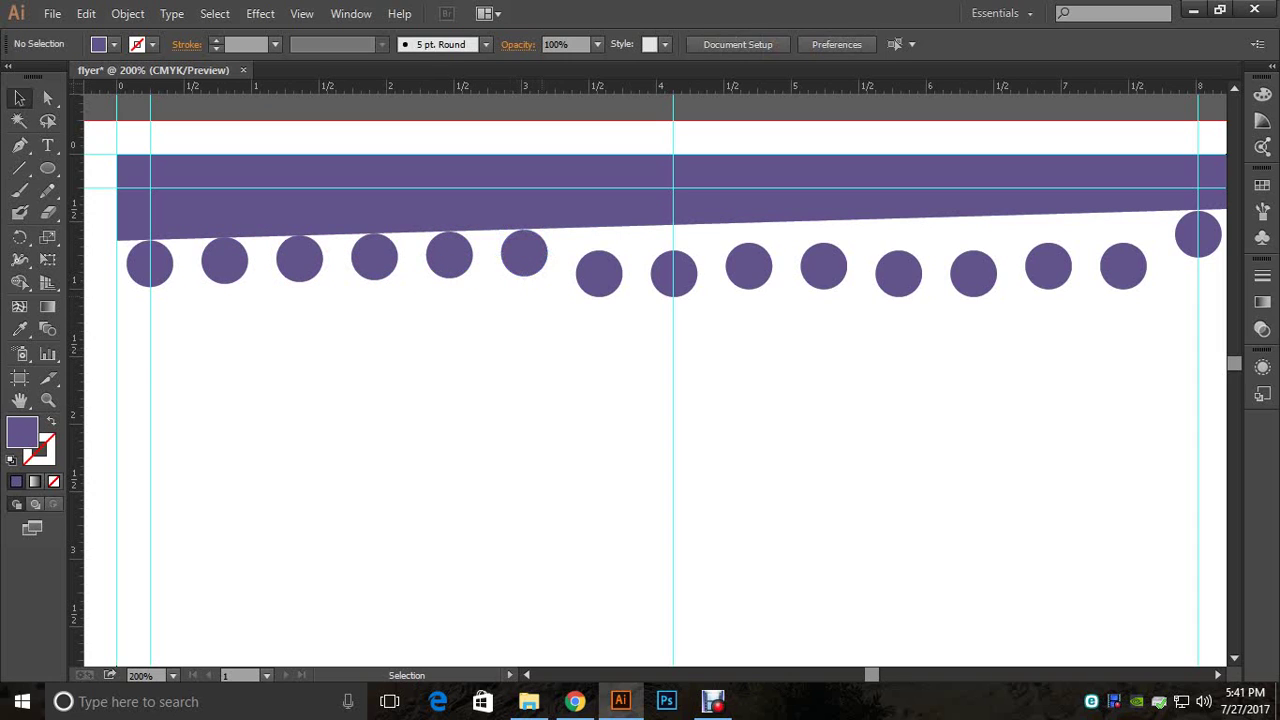
# Step: Nudge the seventh circle from the left upward, fine-tune it against the band's slanted lower edge, and deselect it
pyautogui.click(599, 274)
pyautogui.press('Up')
pyautogui.press('Up')
pyautogui.press('Up')
pyautogui.press('Up')
pyautogui.press('Up')
pyautogui.press('Up')
pyautogui.press('Up')
pyautogui.press('Up')
pyautogui.press('Up')
pyautogui.press('Up')
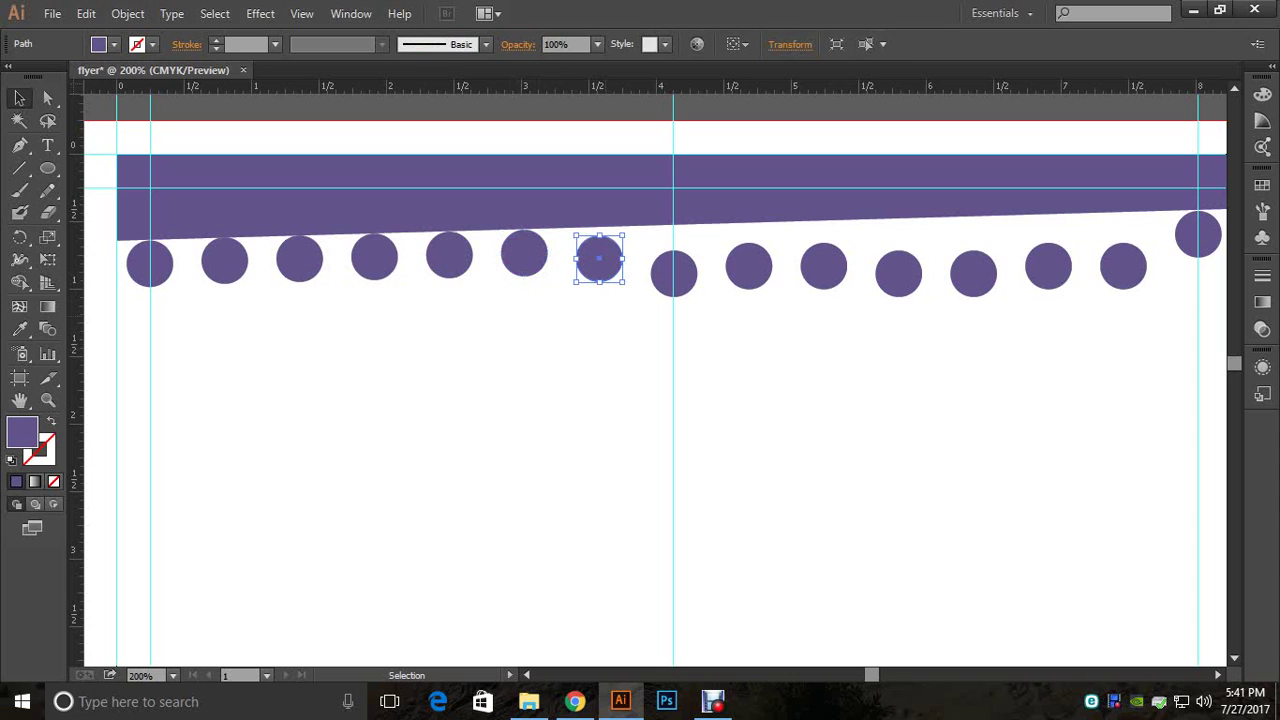
pyautogui.hotkey('ctrl', 'shift', 'a')
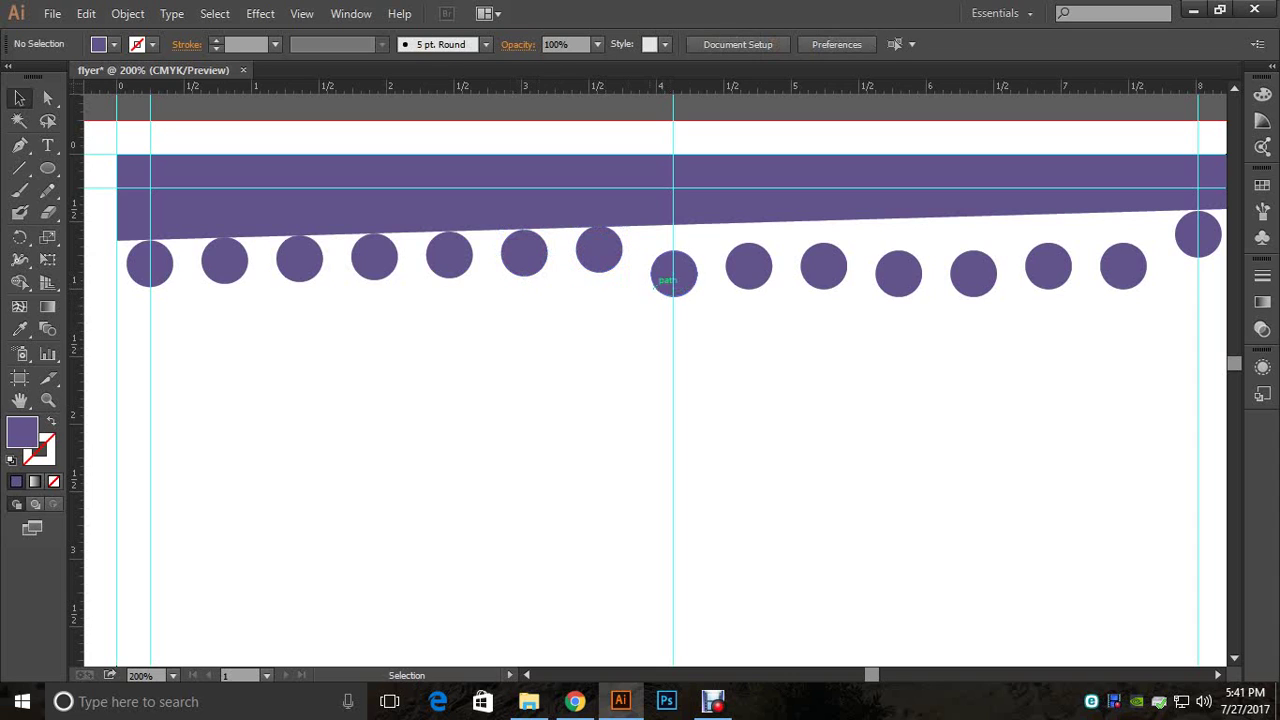
pyautogui.click(599, 268)
pyautogui.hotkey('ctrl', 'shift', 'a')
# Step: Nudge the eighth circle, on the vertical center guide, upward to meet the band's slanted lower edge, and deselect it
pyautogui.click(674, 272)
pyautogui.press('Up')
pyautogui.press('Up')
pyautogui.press('Up')
pyautogui.press('Up')
pyautogui.press('Up')
pyautogui.press('Up')
pyautogui.press('Up')
pyautogui.press('Up')
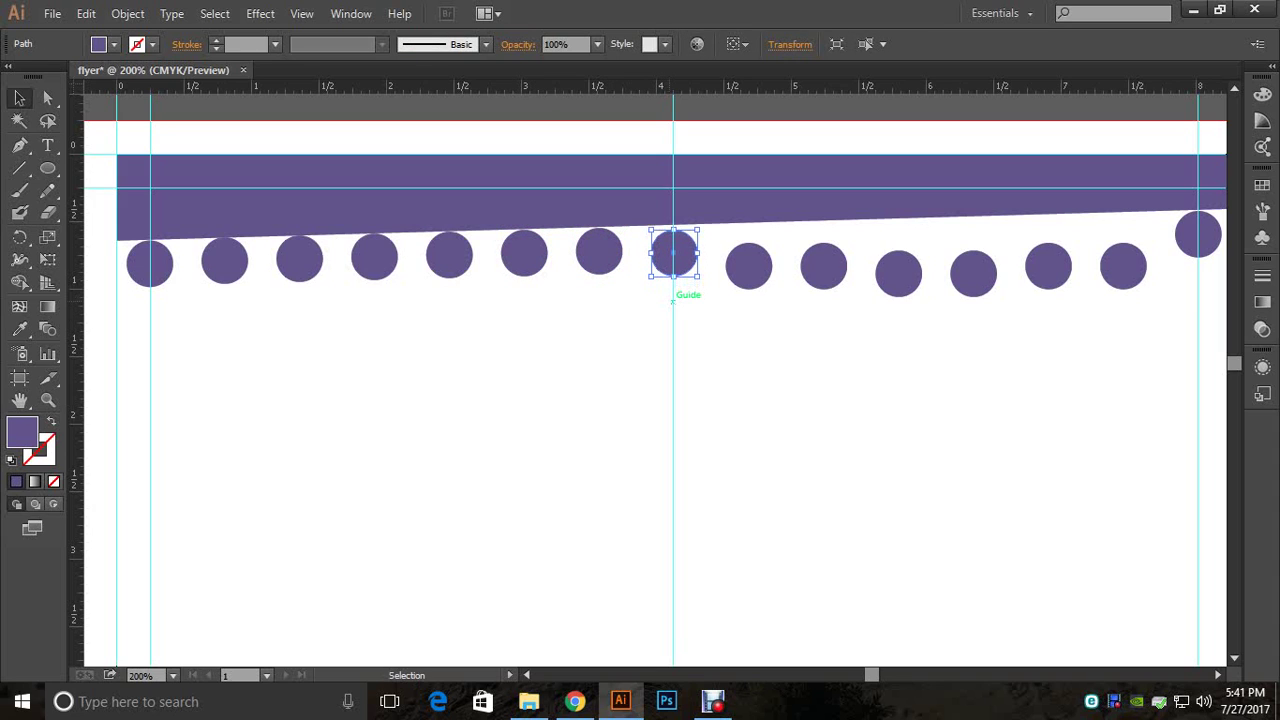
pyautogui.press('Up')
pyautogui.press('Up')
pyautogui.hotkey('ctrl', 'shift', 'a')
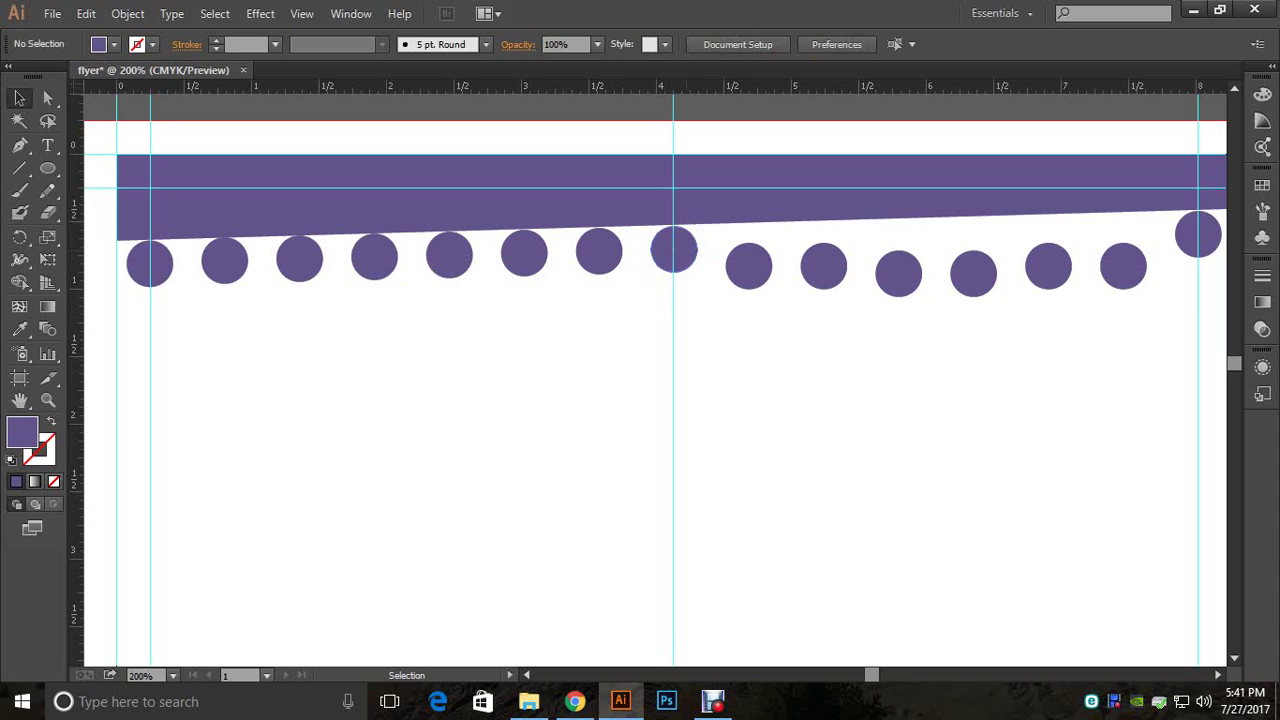
# Step: Nudge the ninth circle, just right of the center guide, upward to meet the band's slanted edge, and deselect it
pyautogui.click(755, 266)
pyautogui.press('Up')
pyautogui.press('Up')
pyautogui.press('Up')
pyautogui.press('Up')
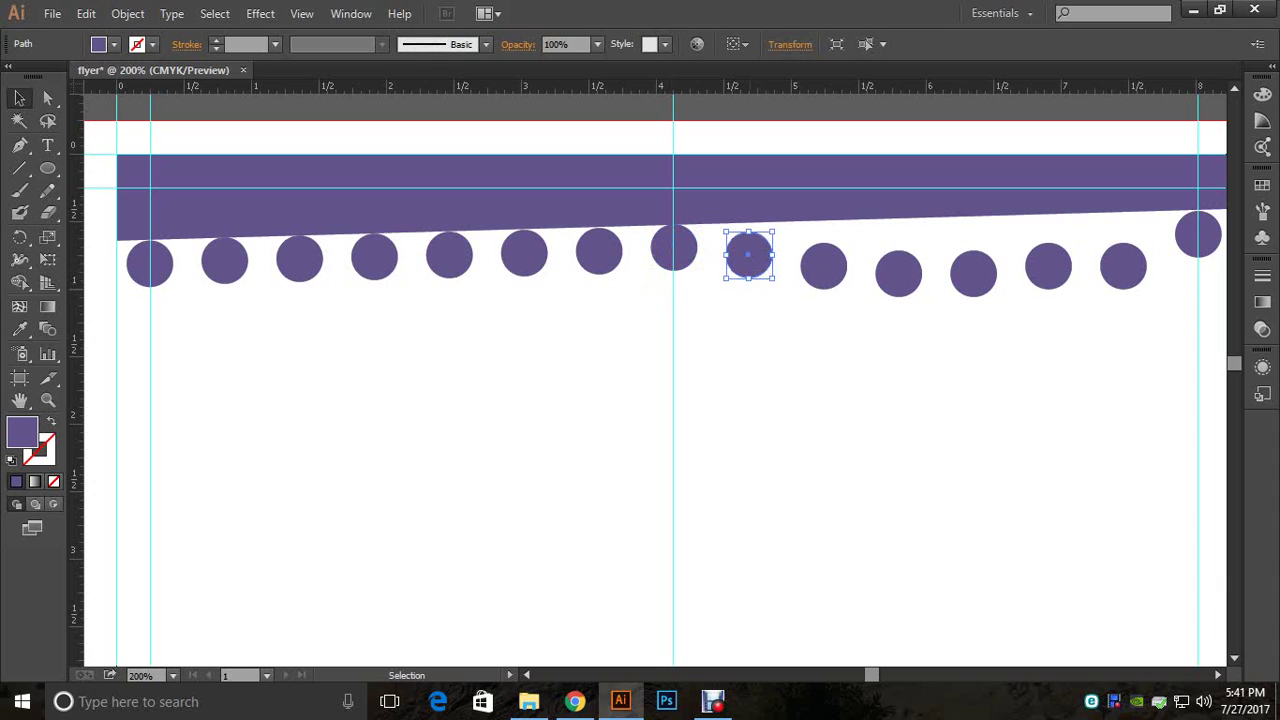
pyautogui.press('Up')
pyautogui.press('Up')
pyautogui.press('Up')
pyautogui.press('Up')
pyautogui.hotkey('ctrl', 'shift', 'a')
# Step: Nudge the tenth circle from the left upward to meet the band's slanted lower edge
pyautogui.click(823, 265)
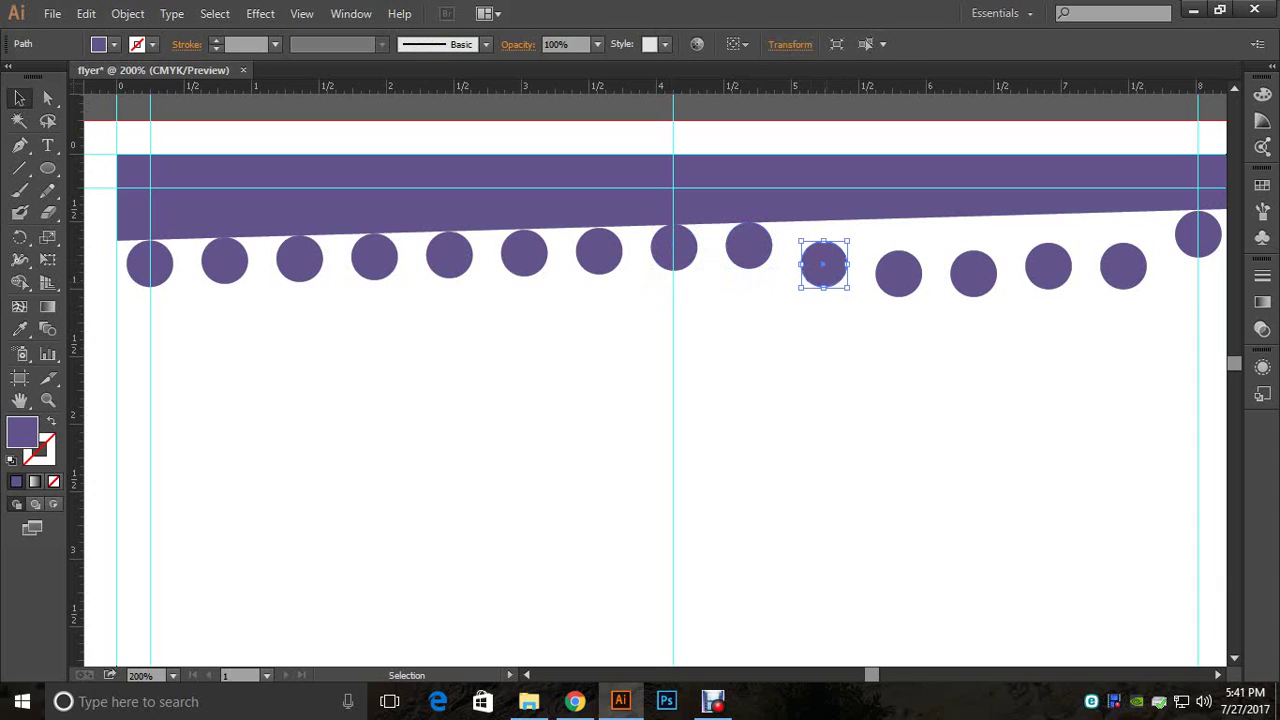
pyautogui.press('Up')
pyautogui.press('Up')
pyautogui.press('Up')
pyautogui.press('Up')
pyautogui.press('Up')
pyautogui.press('Up')
pyautogui.press('Up')
pyautogui.press('Up')
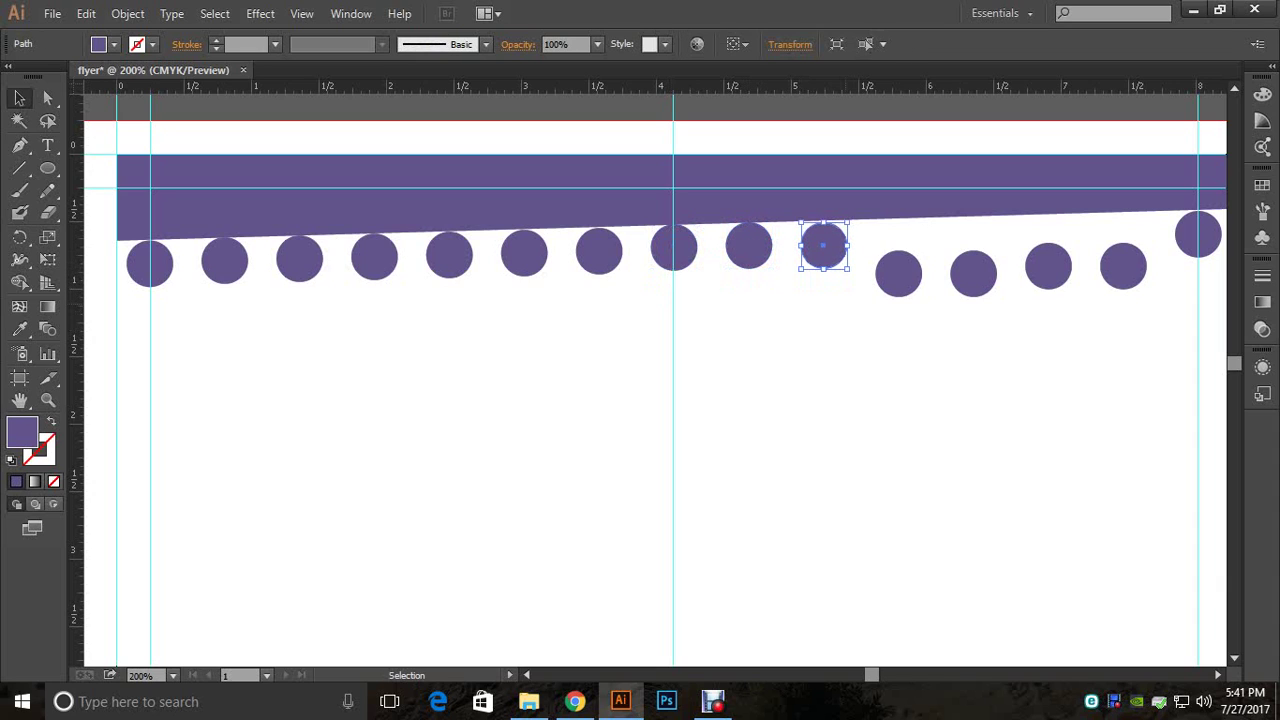
pyautogui.press('Up')
# Step: Nudge the eleventh circle from the left upward to meet the band's slanted lower edge, and deselect it
pyautogui.click(901, 267)
pyautogui.press('Up')
pyautogui.press('Up')
pyautogui.press('Up')
pyautogui.press('Up')
pyautogui.press('Up')
pyautogui.press('Up')
pyautogui.press('Up')
pyautogui.press('Up')
pyautogui.press('Up')
pyautogui.press('Up')
pyautogui.press('Up')
pyautogui.press('Up')
pyautogui.press('Up')
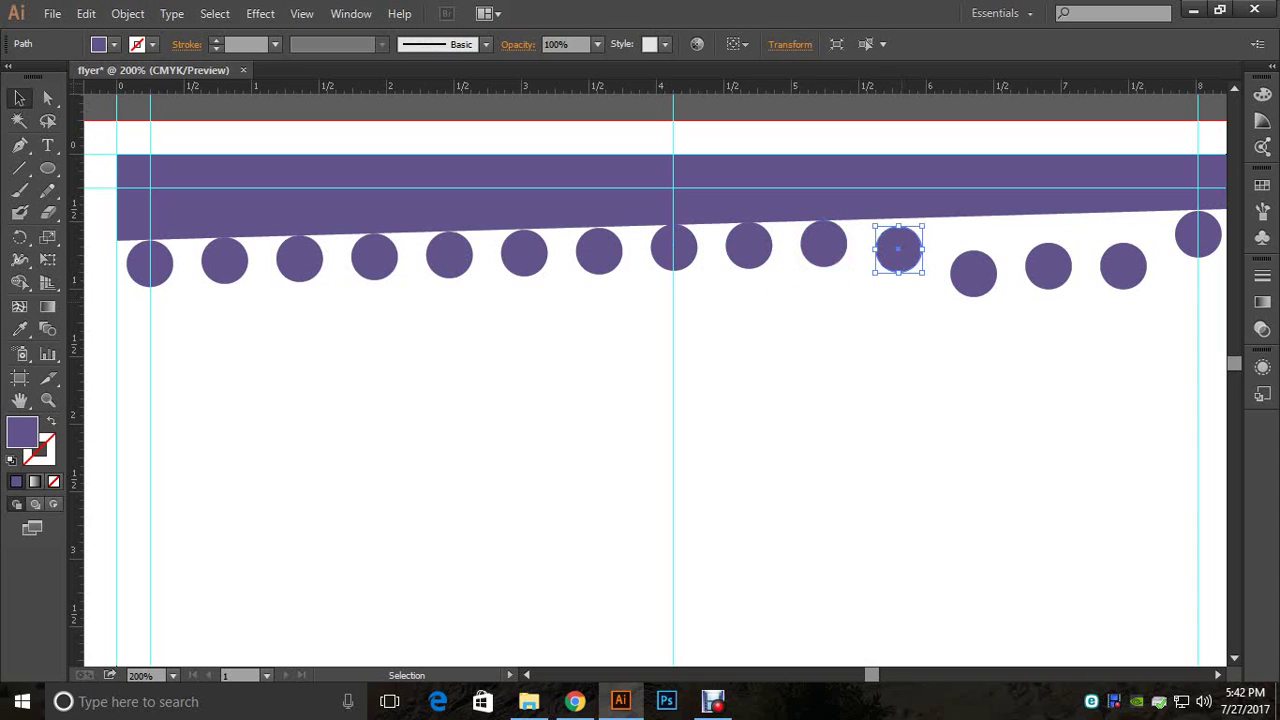
pyautogui.press('Up')
pyautogui.press('Up')
pyautogui.press('Up')
pyautogui.hotkey('ctrl', 'shift', 'a')
# Step: Nudge the twelfth circle from the left upward to meet the band's slanted lower edge, and deselect it
pyautogui.click(973, 272)
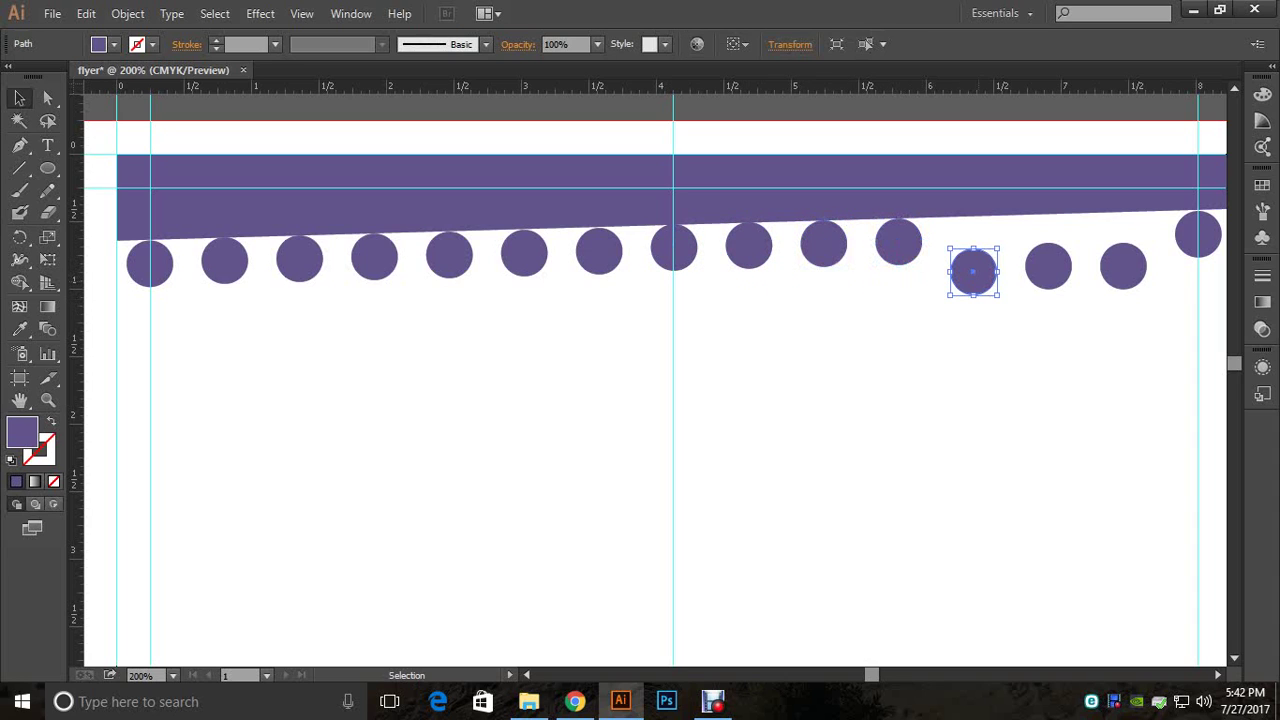
pyautogui.press('Up')
pyautogui.press('Up')
pyautogui.press('Up')
pyautogui.press('Up')
pyautogui.press('Up')
pyautogui.press('Up')
pyautogui.press('Up')
pyautogui.press('Up')
pyautogui.press('Up')
pyautogui.press('Up')
pyautogui.press('Up')
pyautogui.press('Up')
pyautogui.press('Up')
pyautogui.press('Up')
pyautogui.press('Up')
pyautogui.press('Up')
pyautogui.hotkey('ctrl', 'shift', 'a')
# Step: Nudge the thirteenth circle from the left upward to meet the band's slanted lower edge, and deselect it
pyautogui.click(1048, 266)
pyautogui.press('Up')
pyautogui.press('Up')
pyautogui.press('Up')
pyautogui.press('Up')
pyautogui.press('Up')
pyautogui.press('Up')
pyautogui.press('Up')
pyautogui.press('Up')
pyautogui.press('Up')
pyautogui.press('Up')
pyautogui.press('Up')
pyautogui.press('Up')
pyautogui.press('Up')
pyautogui.press('Up')
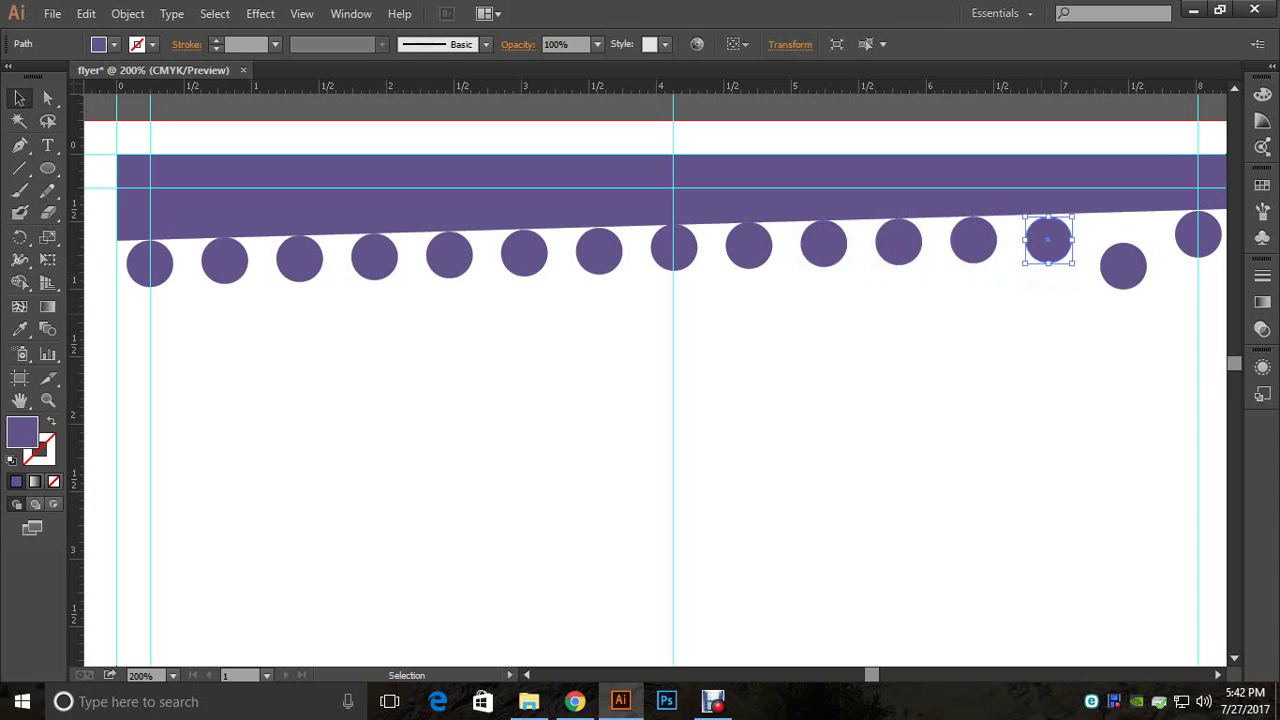
pyautogui.hotkey('ctrl', 'shift', 'a')
# Step: Nudge the fourteenth circle from the left upward to meet the band's slanted lower edge, and deselect it
pyautogui.click(1123, 266)
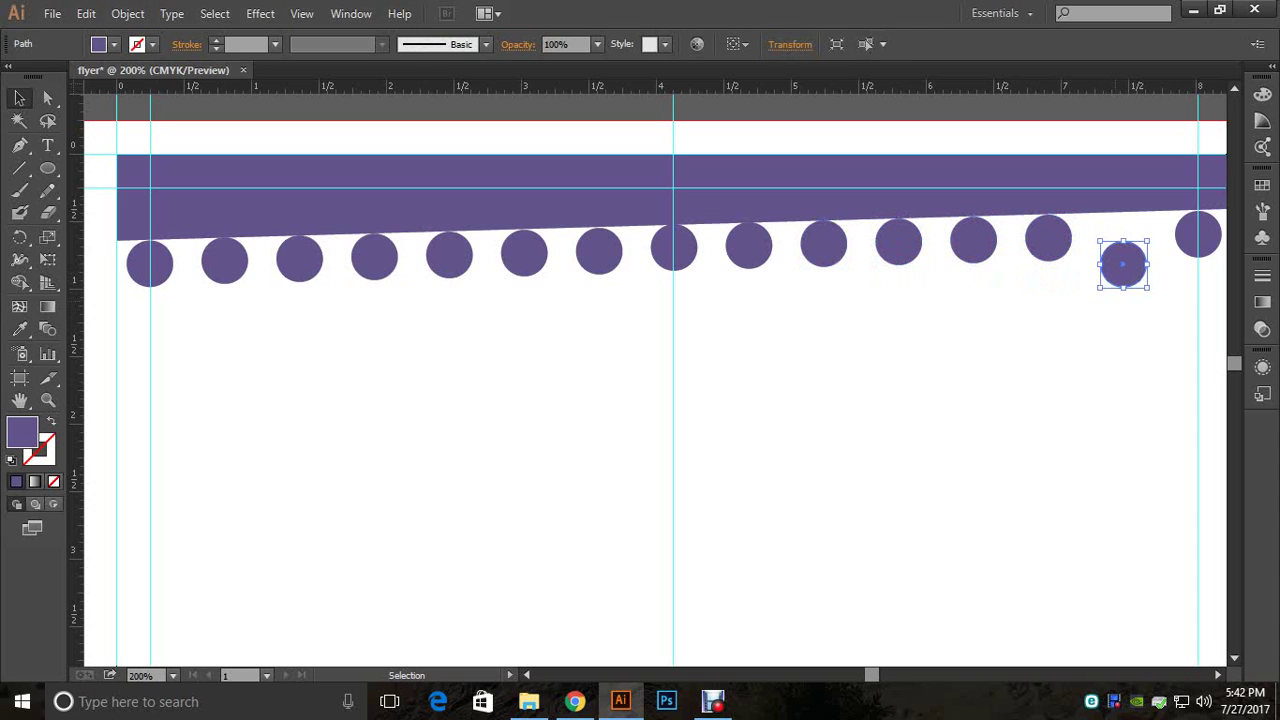
pyautogui.press('Up')
pyautogui.press('Up')
pyautogui.press('Up')
pyautogui.press('Up')
pyautogui.press('Up')
pyautogui.press('Up')
pyautogui.press('Up')
pyautogui.press('Up')
pyautogui.press('Up')
pyautogui.press('Up')
pyautogui.press('Up')
pyautogui.press('Up')
pyautogui.press('Up')
pyautogui.press('Up')
pyautogui.press('Up')
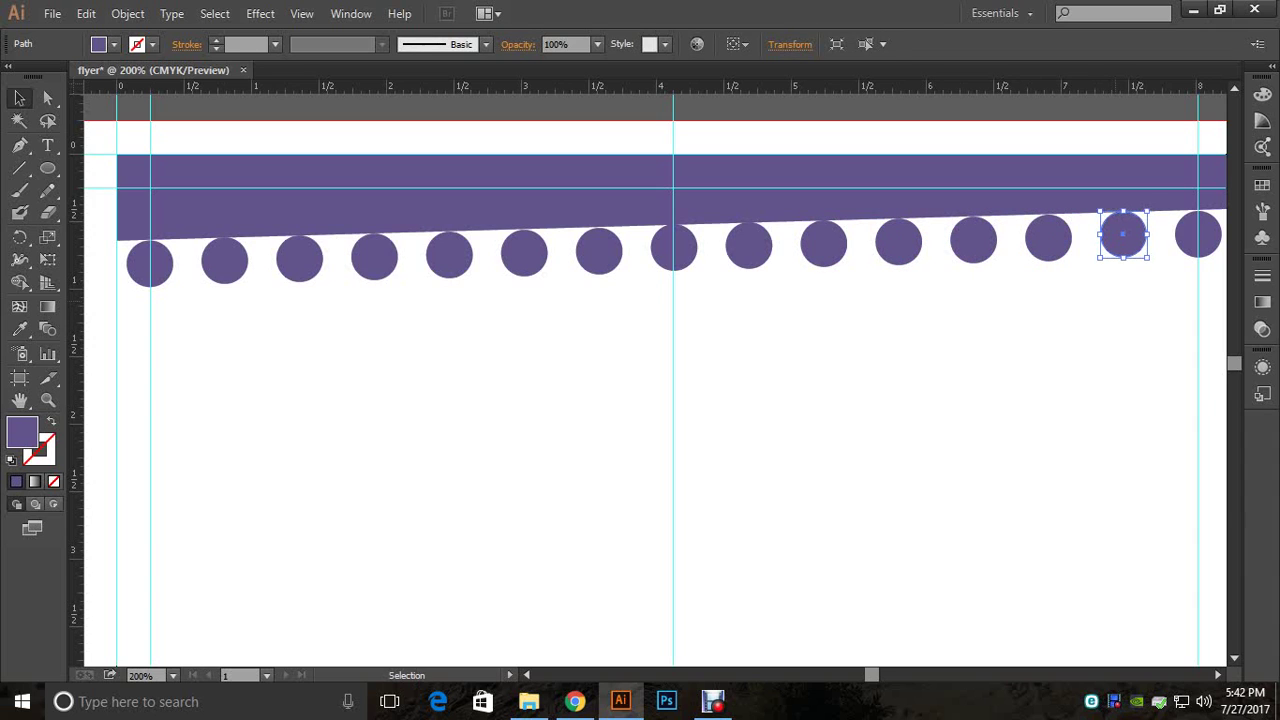
pyautogui.hotkey('ctrl', 'shift', 'a')
# Step: Select all fifteen circles along the band's slanted lower edge, without the band, and group them
pyautogui.moveTo(125, 316); pyautogui.dragTo(1210, 248)
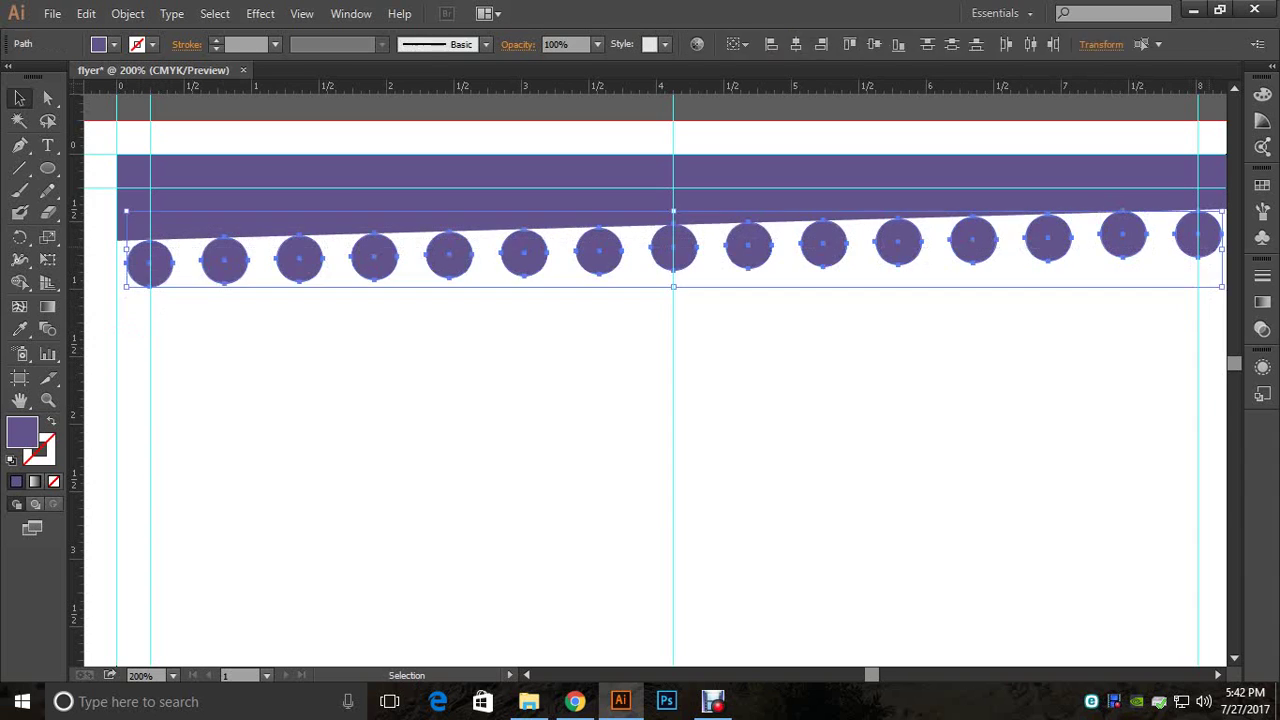
pyautogui.rightClick(1060, 244)
pyautogui.click(1114, 333)
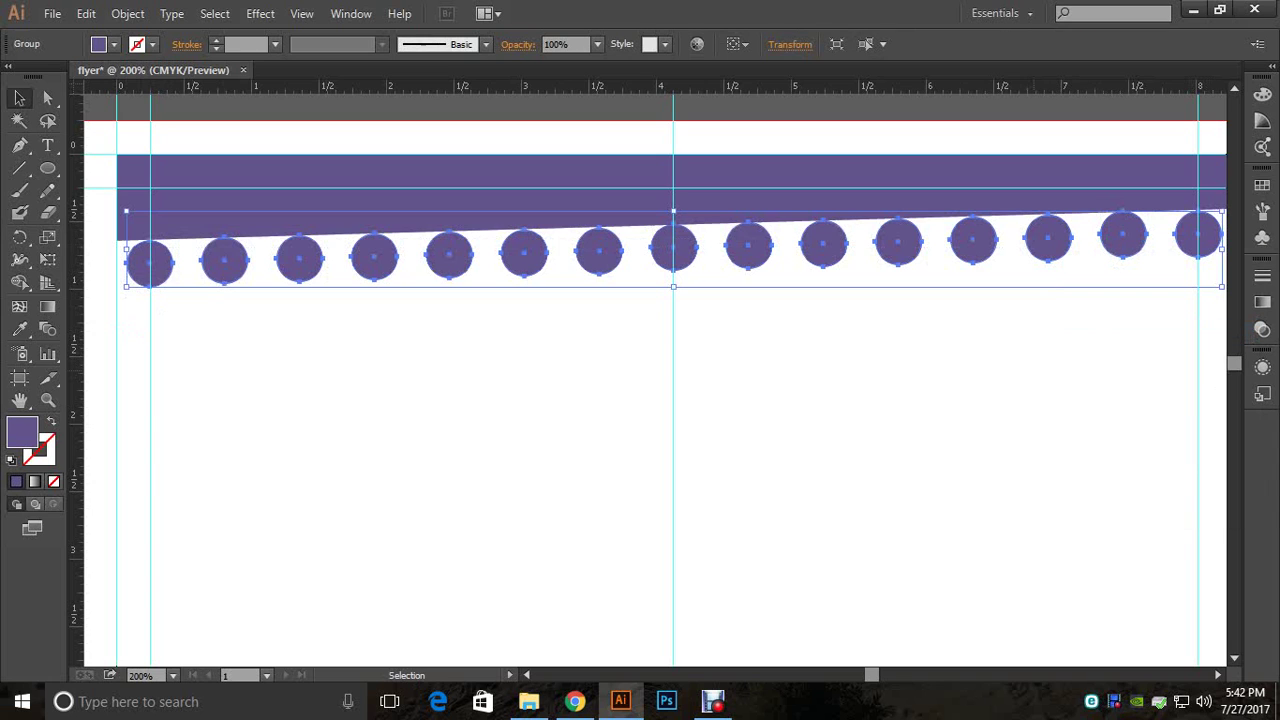
# Step: Nudge the grouped circle row upward so the circles overlap the band's slanted lower edge as half-round scallops, and deselect it
pyautogui.click(768, 370)
pyautogui.click(756, 248)
pyautogui.press('Up')
pyautogui.press('Up')
pyautogui.press('Up')
pyautogui.press('Up')
pyautogui.press('Up')
pyautogui.press('Up')
pyautogui.press('Up')
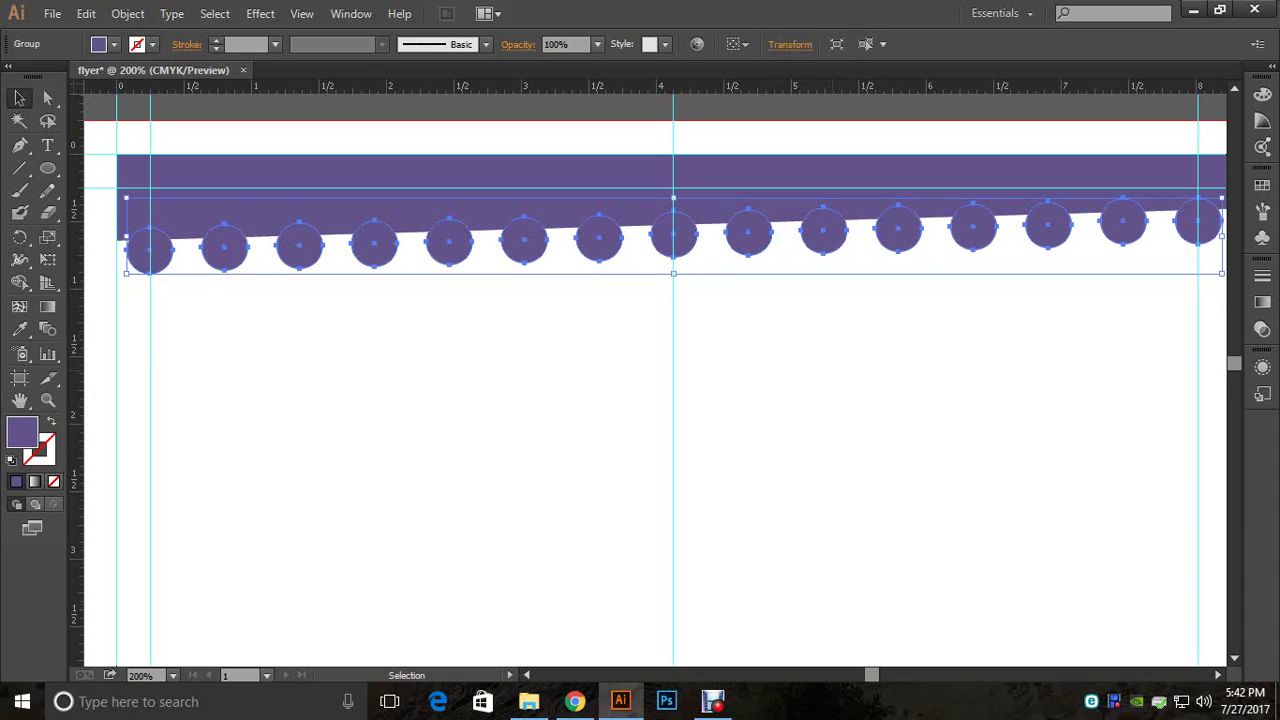
pyautogui.press('Up')
pyautogui.press('Up')
pyautogui.press('Up')
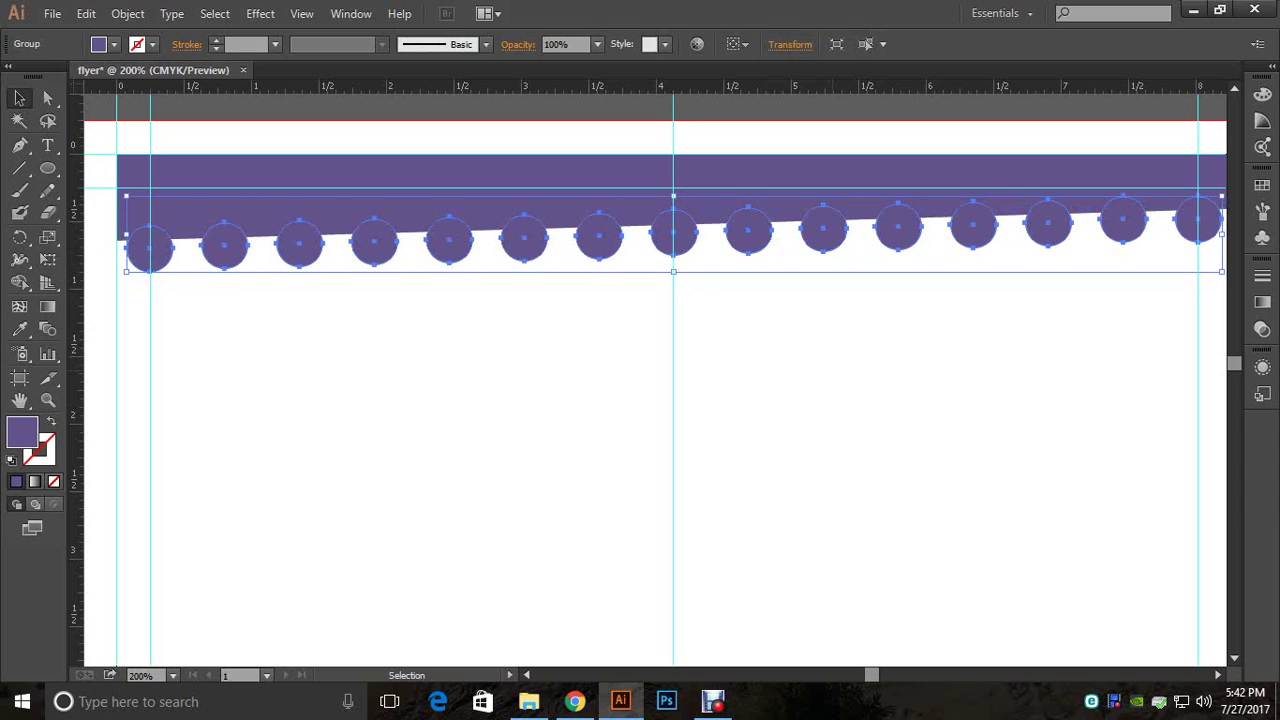
pyautogui.hotkey('ctrl', 'shift', 'a')
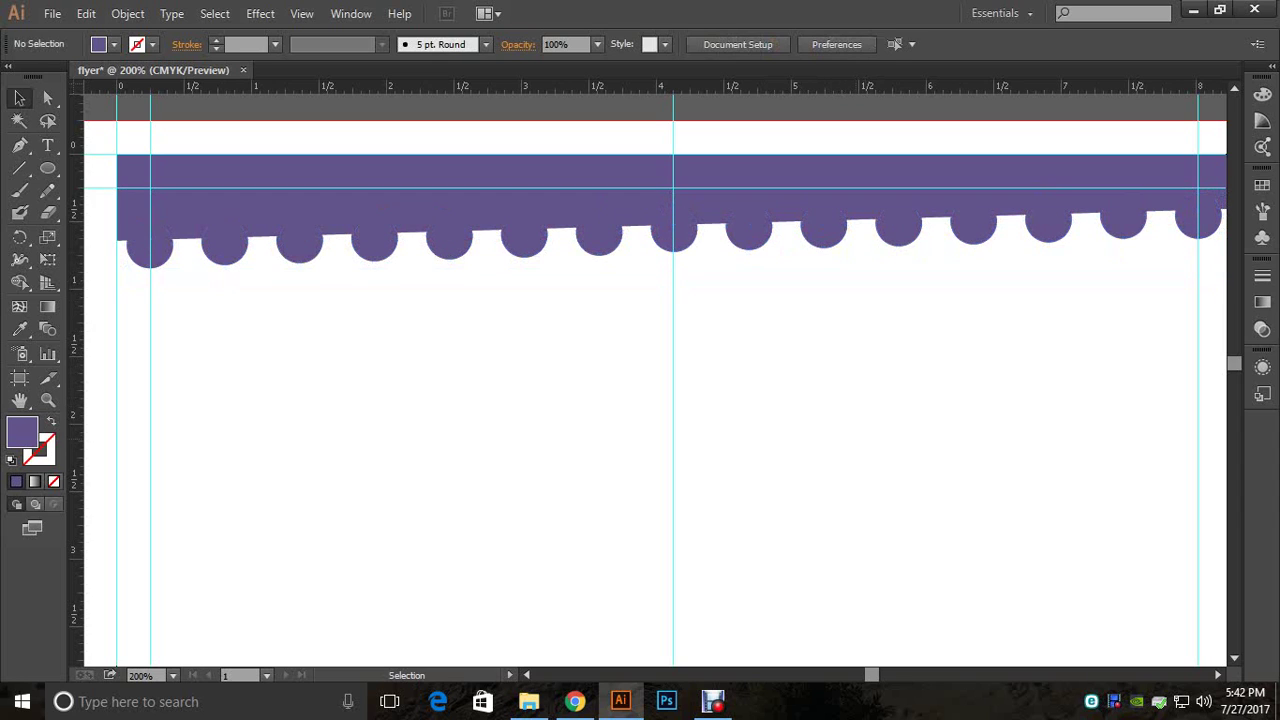
# Step: Select the circle row together with the purple top band and group them
pyautogui.press('a')
pyautogui.keyDown('ctrl'); pyautogui.keyDown('alt'); pyautogui.click(822, 368); pyautogui.keyUp('alt'); pyautogui.keyUp('ctrl')
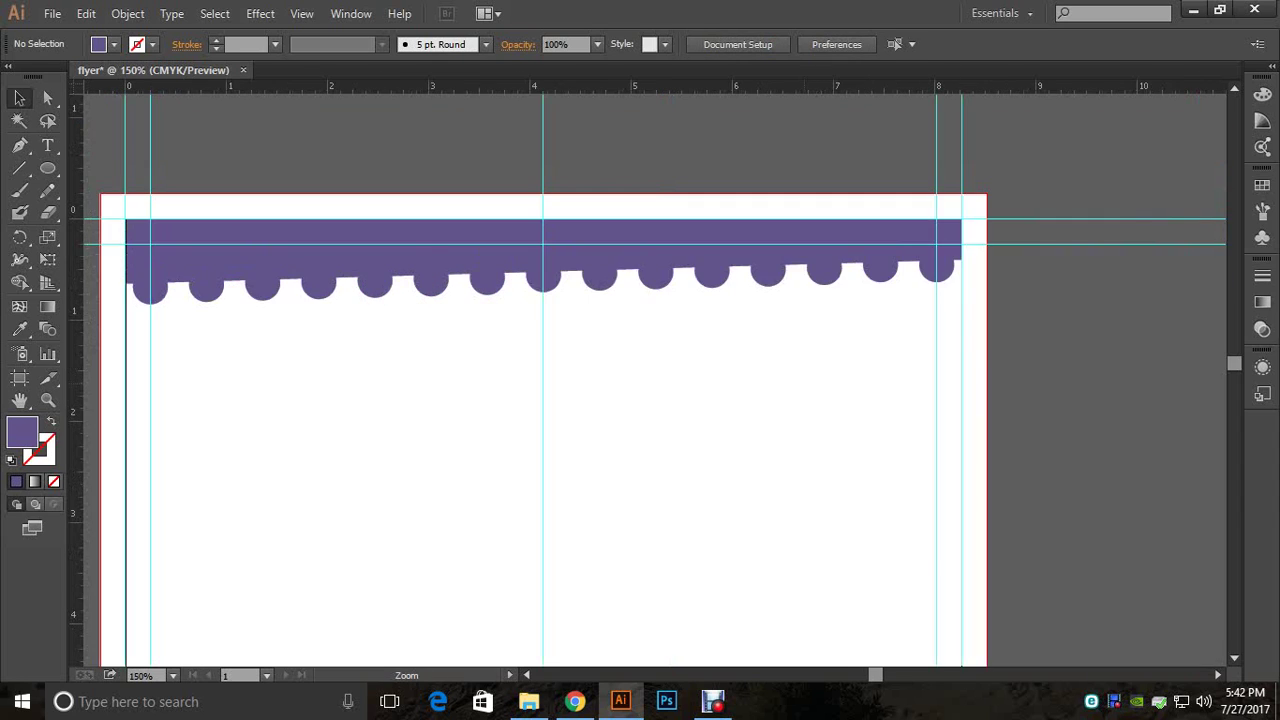
pyautogui.keyDown('ctrl'); pyautogui.keyDown('alt'); pyautogui.click(803, 383); pyautogui.keyUp('alt'); pyautogui.keyUp('ctrl')
pyautogui.moveTo(790, 384); pyautogui.dragTo(1202, 365)
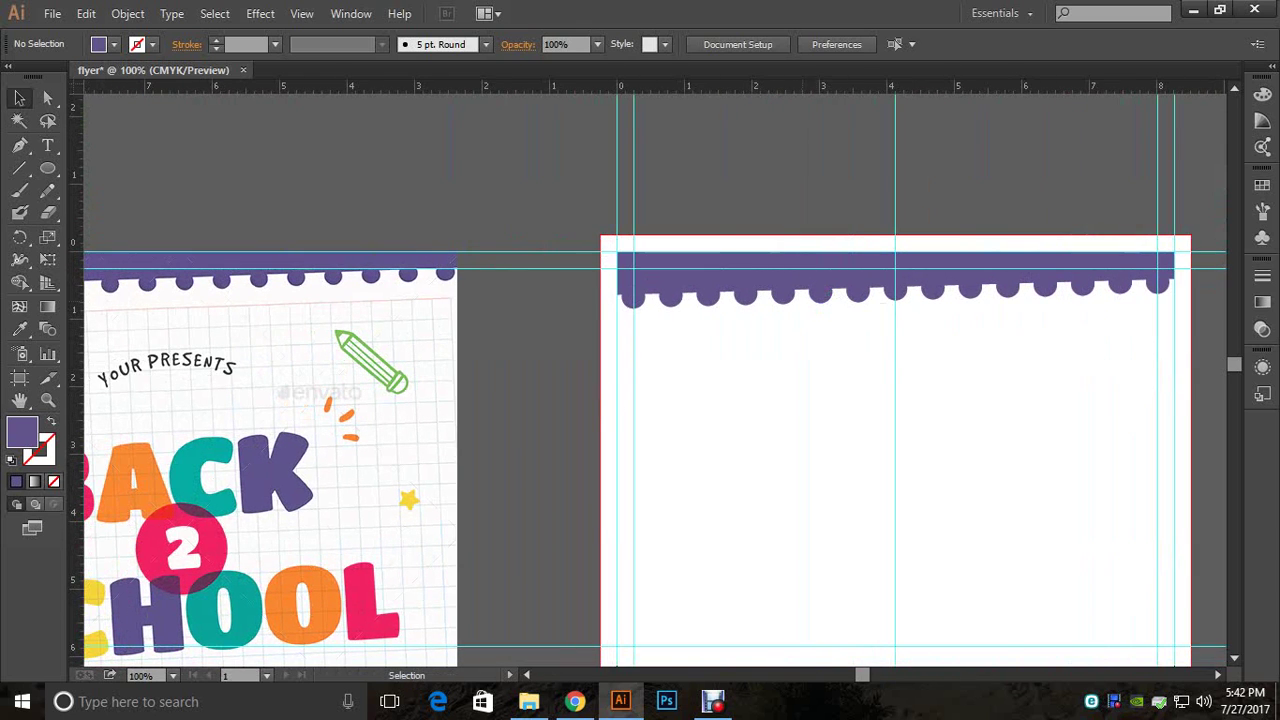
pyautogui.click(784, 292)
pyautogui.hotkey('ctrl', 'shift', 'a')
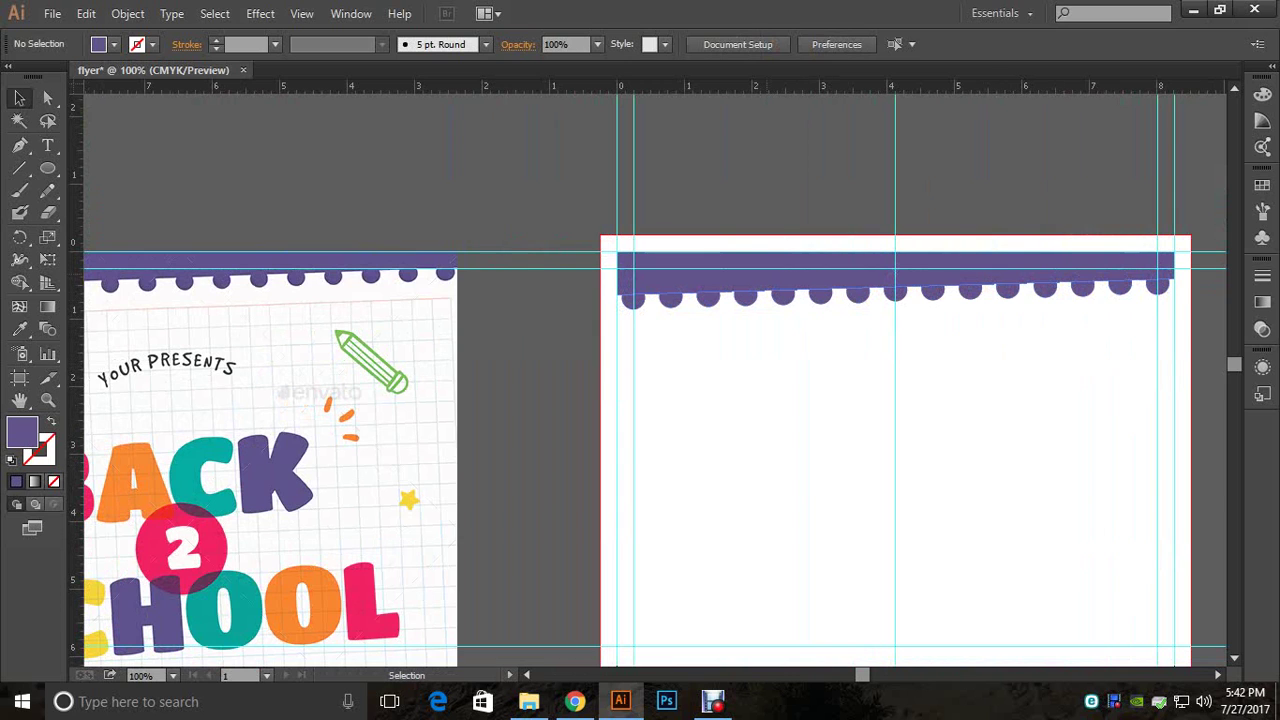
pyautogui.click(800, 286)
pyautogui.rightClick(781, 281)
pyautogui.click(757, 355)
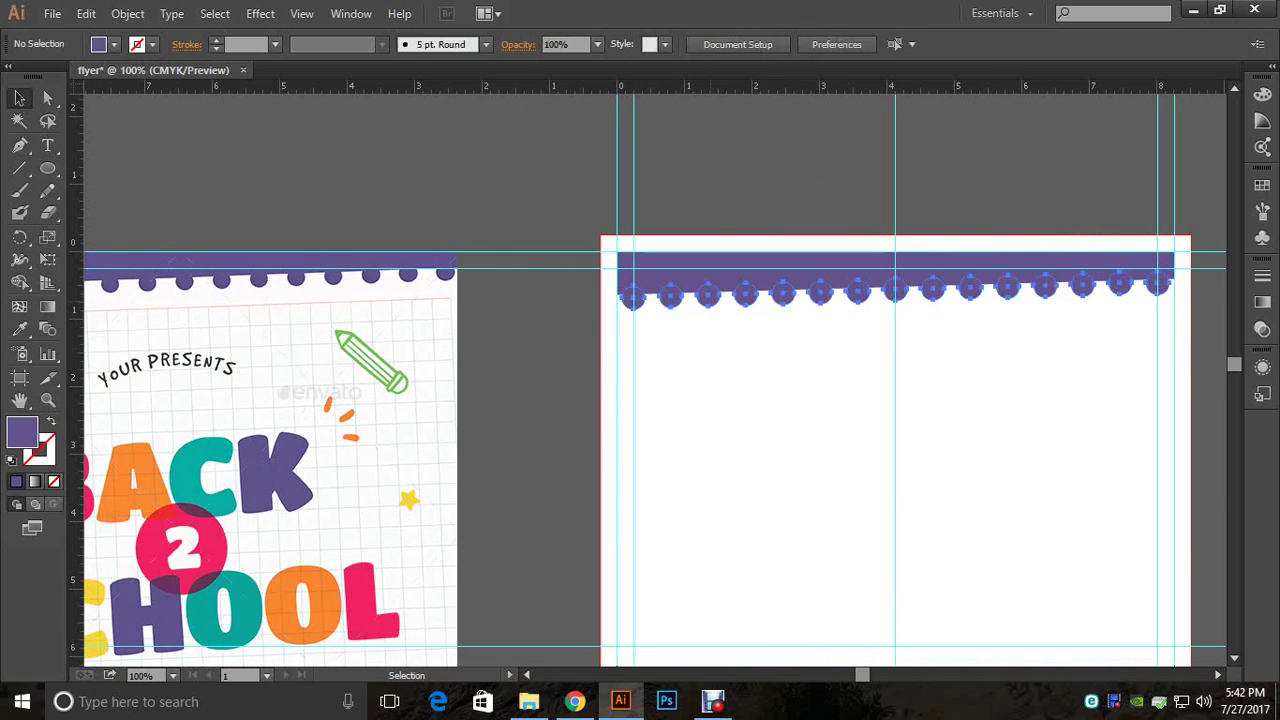
pyautogui.rightClick(712, 303)
pyautogui.press('Escape')
pyautogui.keyDown('shift'); pyautogui.click(728, 275); pyautogui.keyUp('shift')
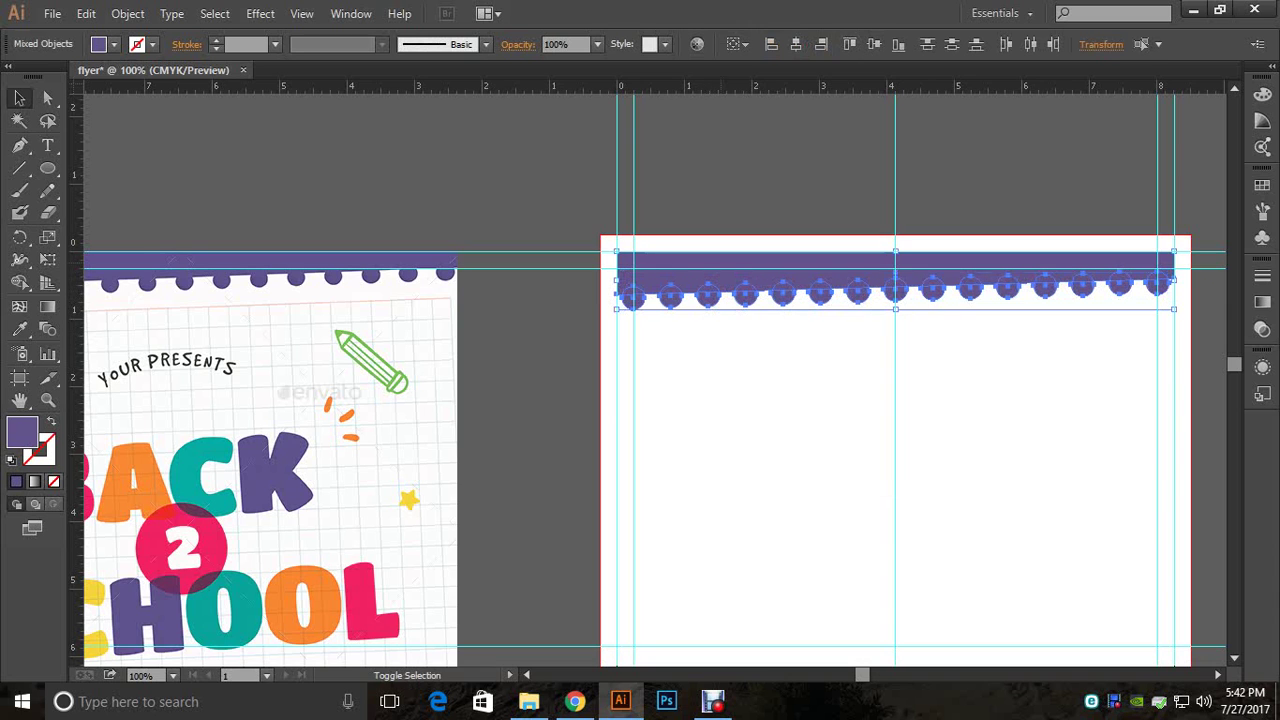
pyautogui.rightClick(729, 280)
pyautogui.click(789, 371)
# Step: Duplicate the scalloped band group straight below the original on the artboard, and deselect the copy
pyautogui.moveTo(792, 430); pyautogui.dragTo(931, 207)
pyautogui.moveTo(840, 480); pyautogui.dragTo(931, 264)
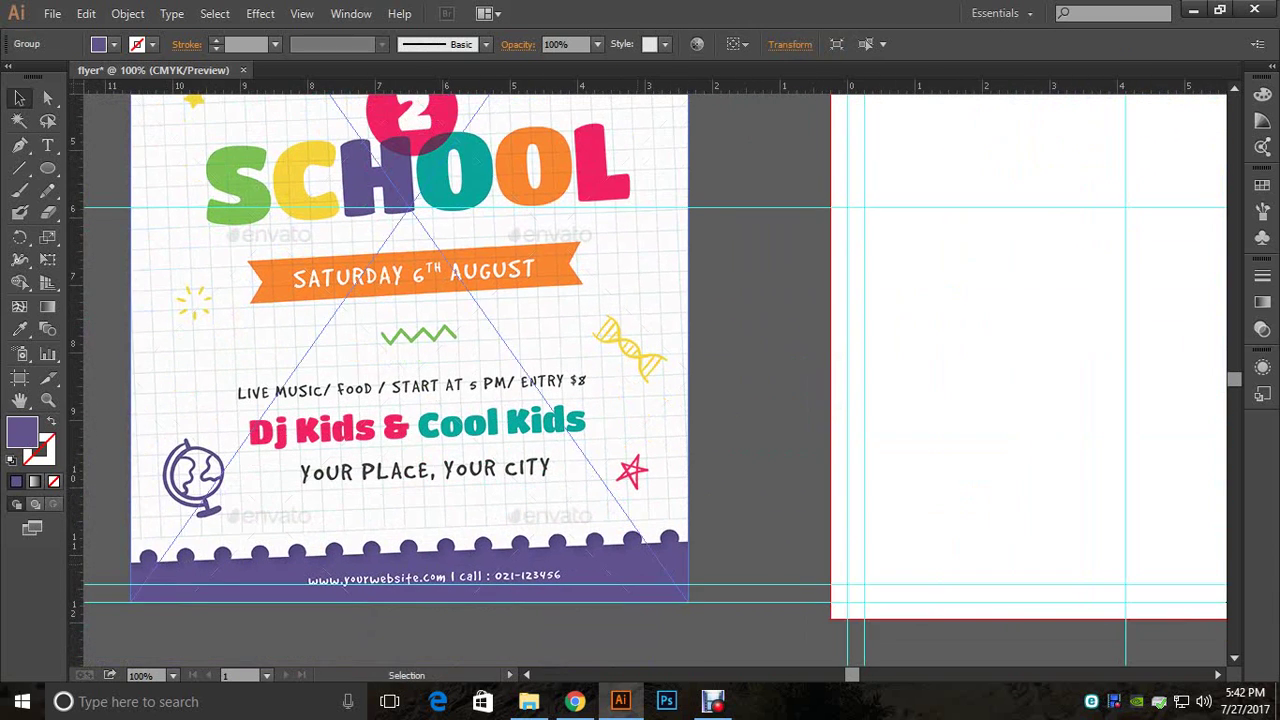
pyautogui.moveTo(850, 230); pyautogui.dragTo(400, 594)
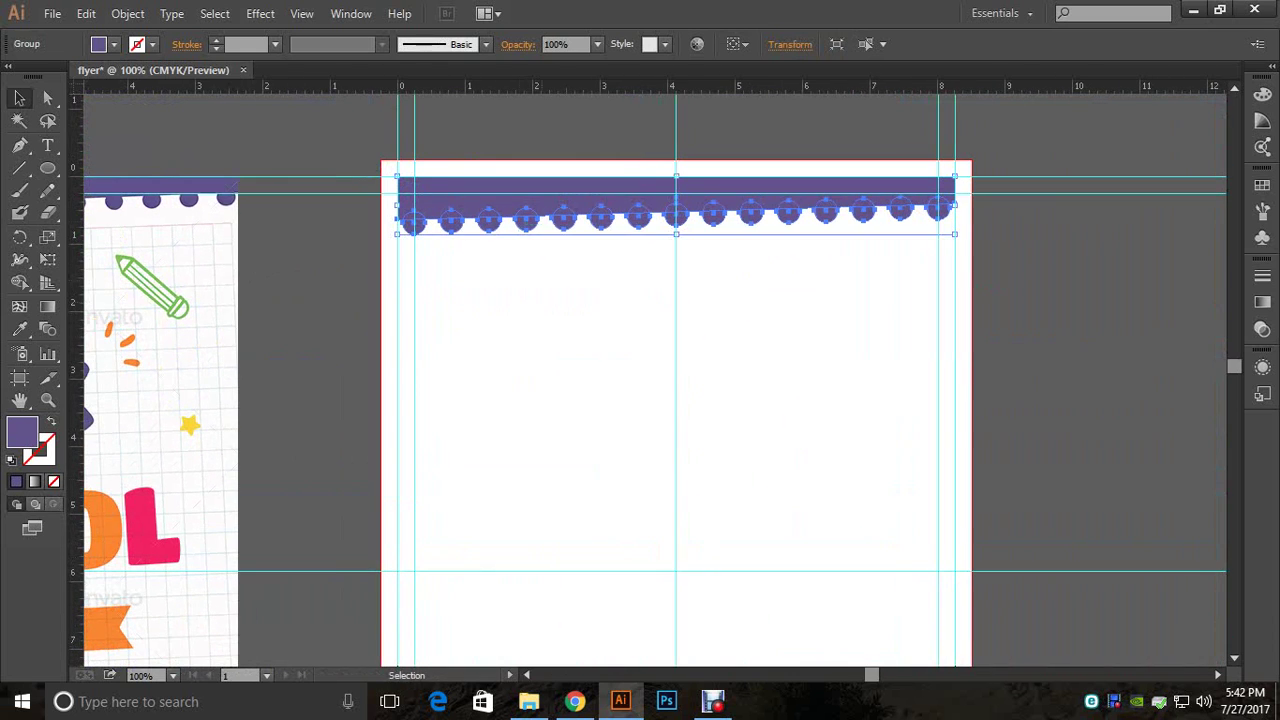
pyautogui.moveTo(588, 205); pyautogui.dragTo(544, 341)
pyautogui.hotkey('ctrl', 'shift', 'a')
# Step: Rotate the duplicated scalloped band by 180° so its circles face upward
pyautogui.rightClick(514, 337)
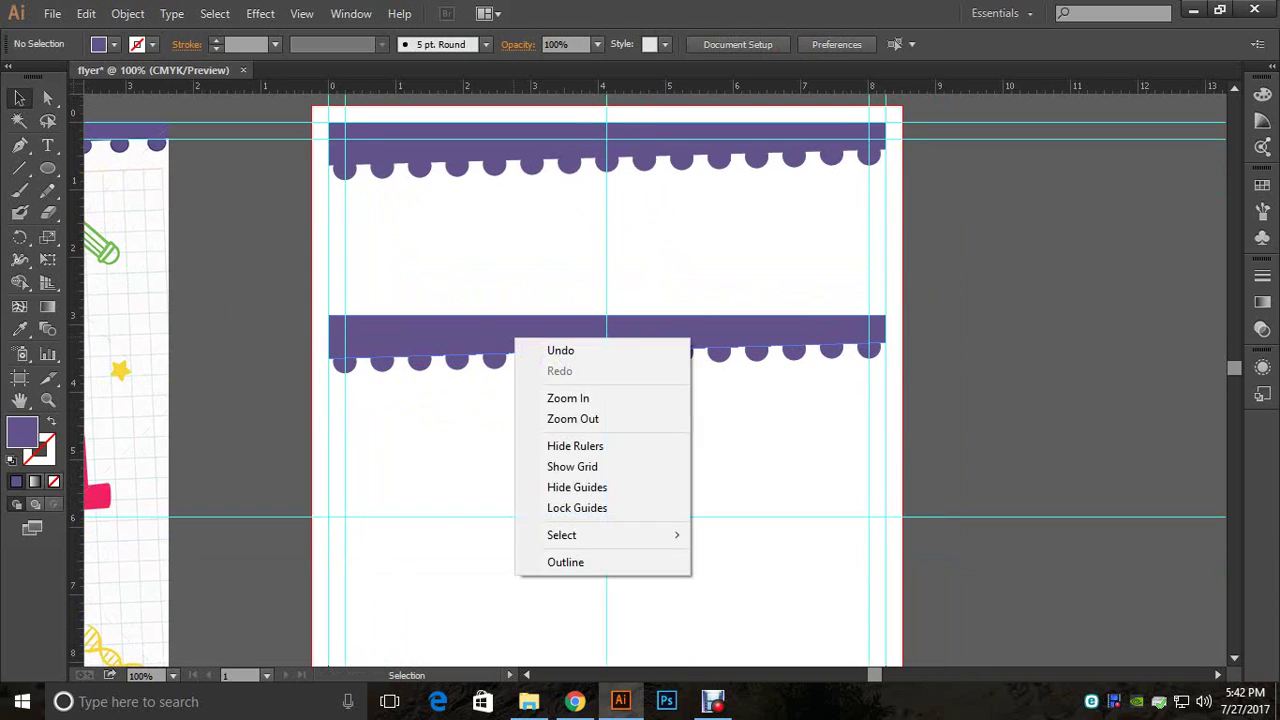
pyautogui.click(472, 340)
pyautogui.rightClick(485, 334)
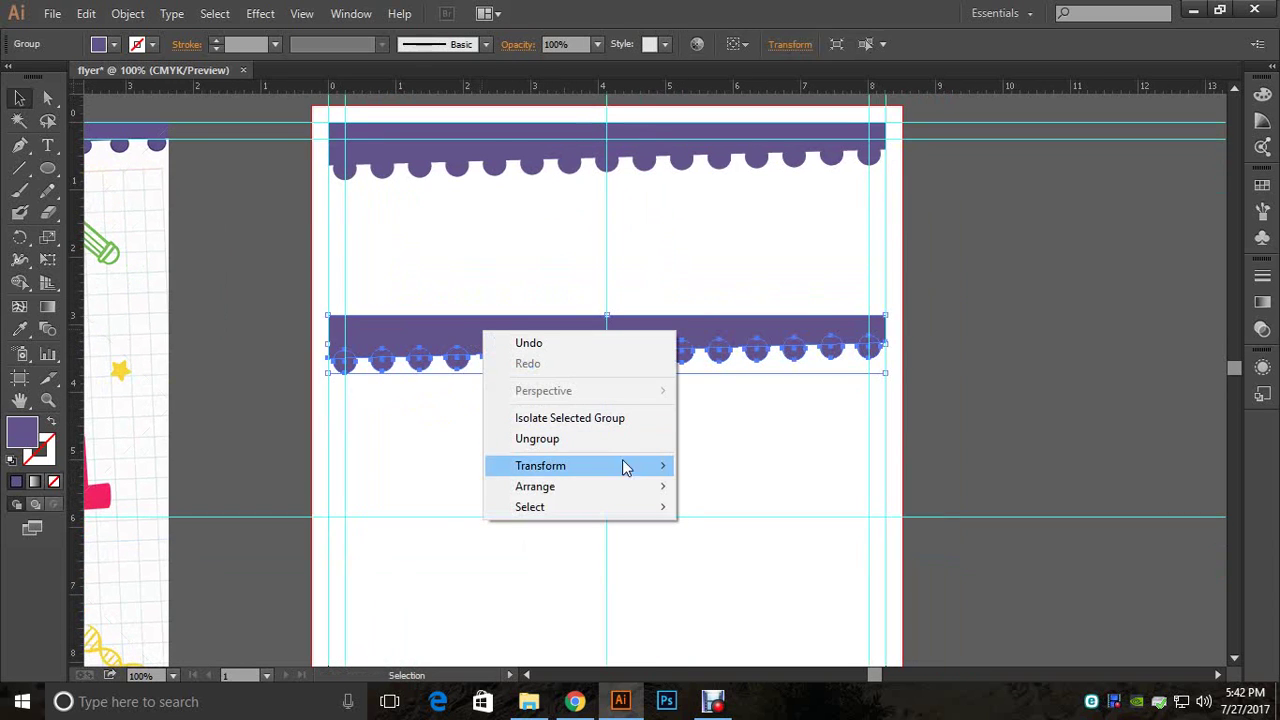
pyautogui.moveTo(626, 466)
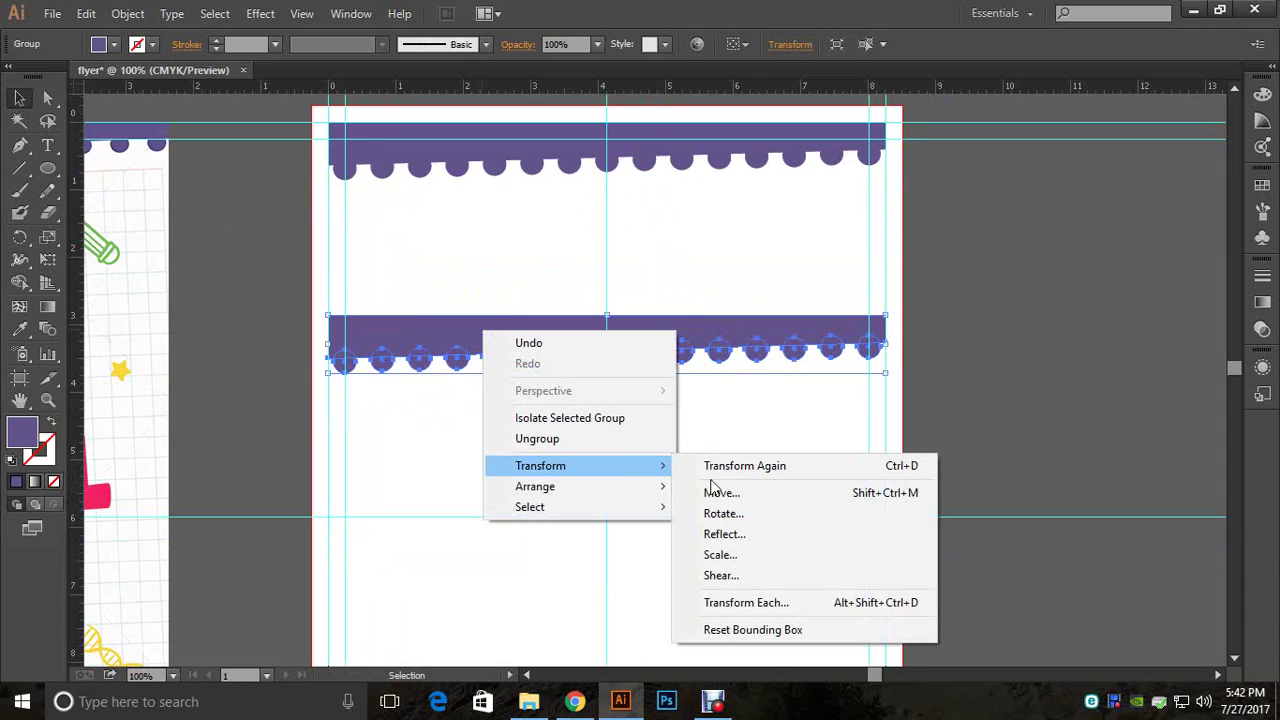
pyautogui.click(724, 514)
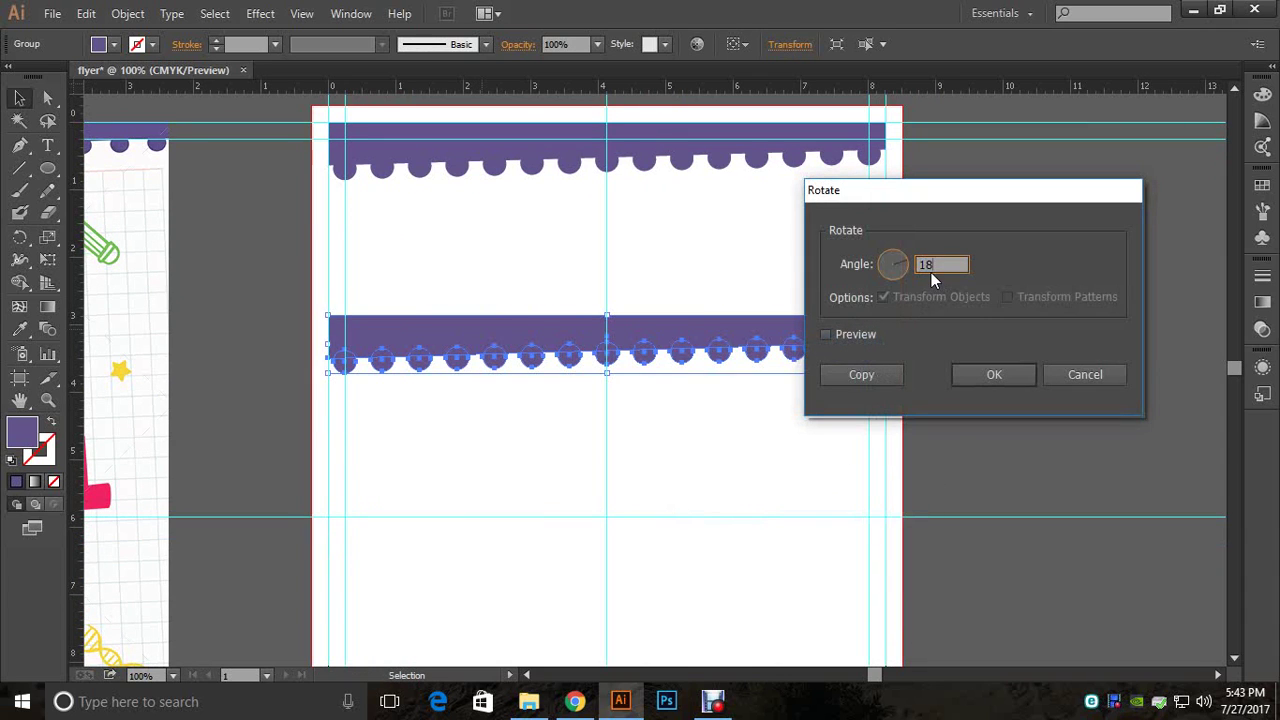
pyautogui.write('0')
pyautogui.click(840, 337)
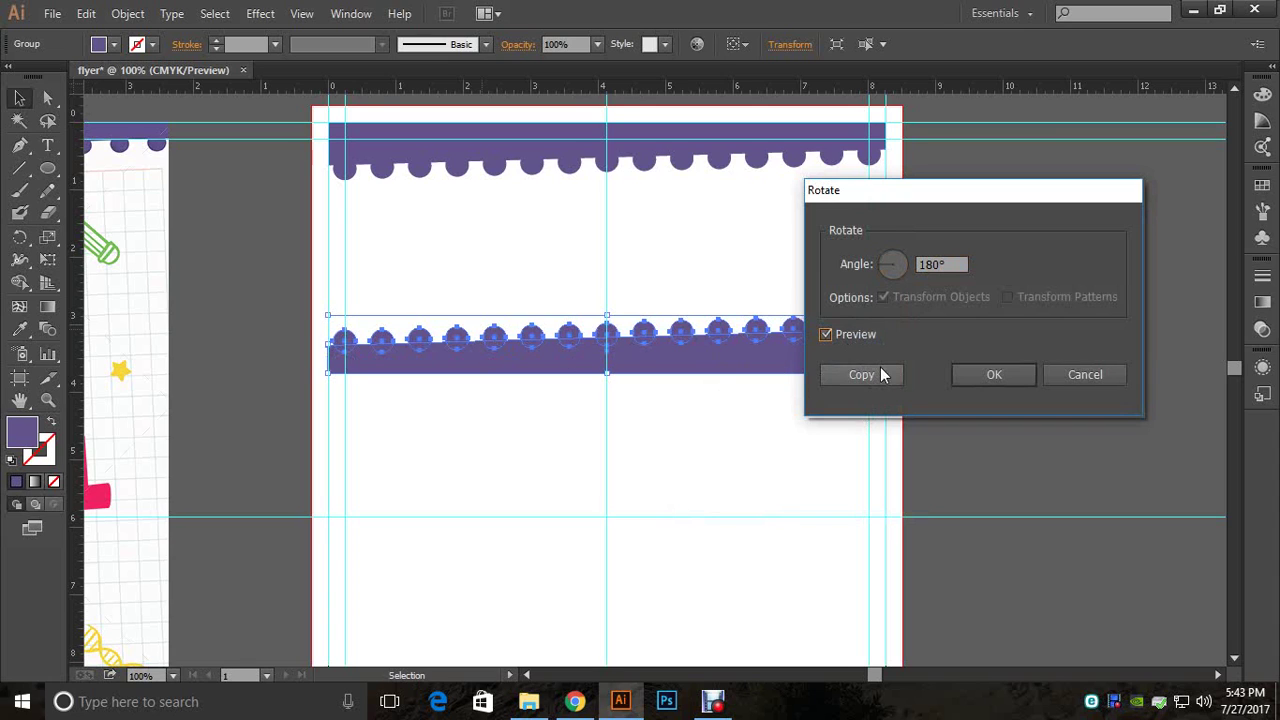
pyautogui.click(979, 370)
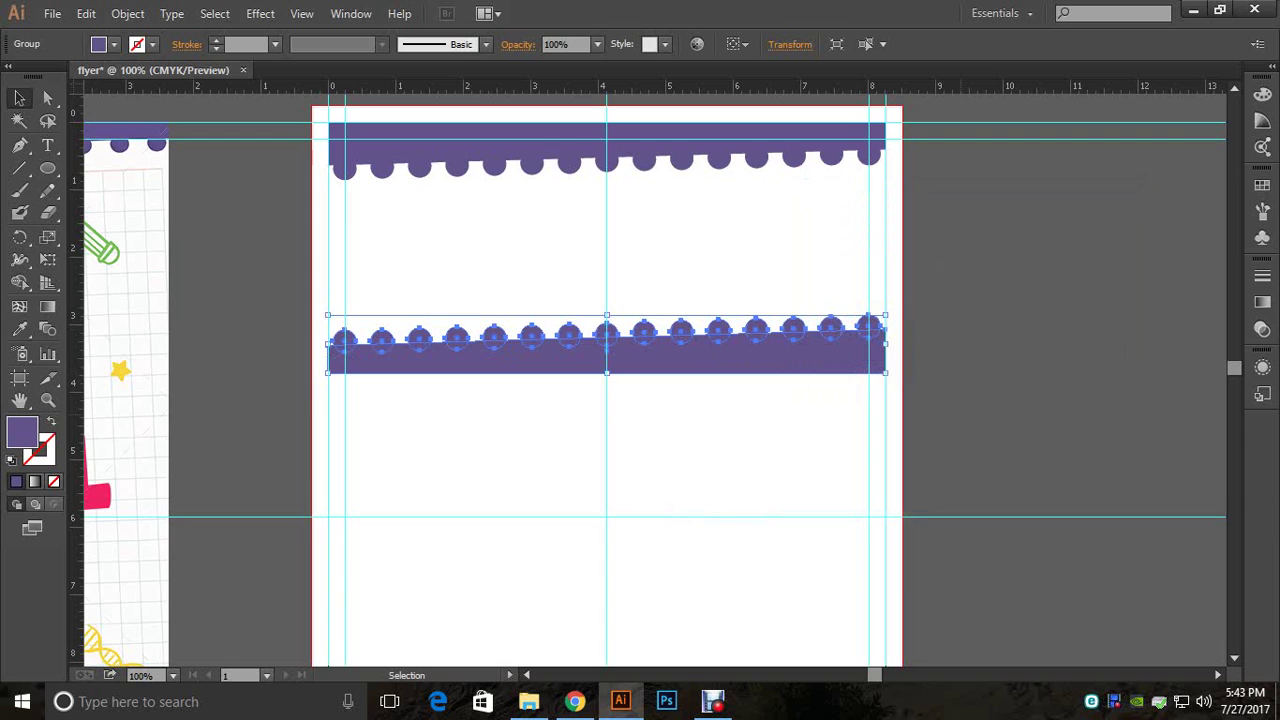
# Step: Compare the rotated copy with the reference flyer's bottom band and ungroup the copy
pyautogui.moveTo(640, 420); pyautogui.dragTo(1060, 304)
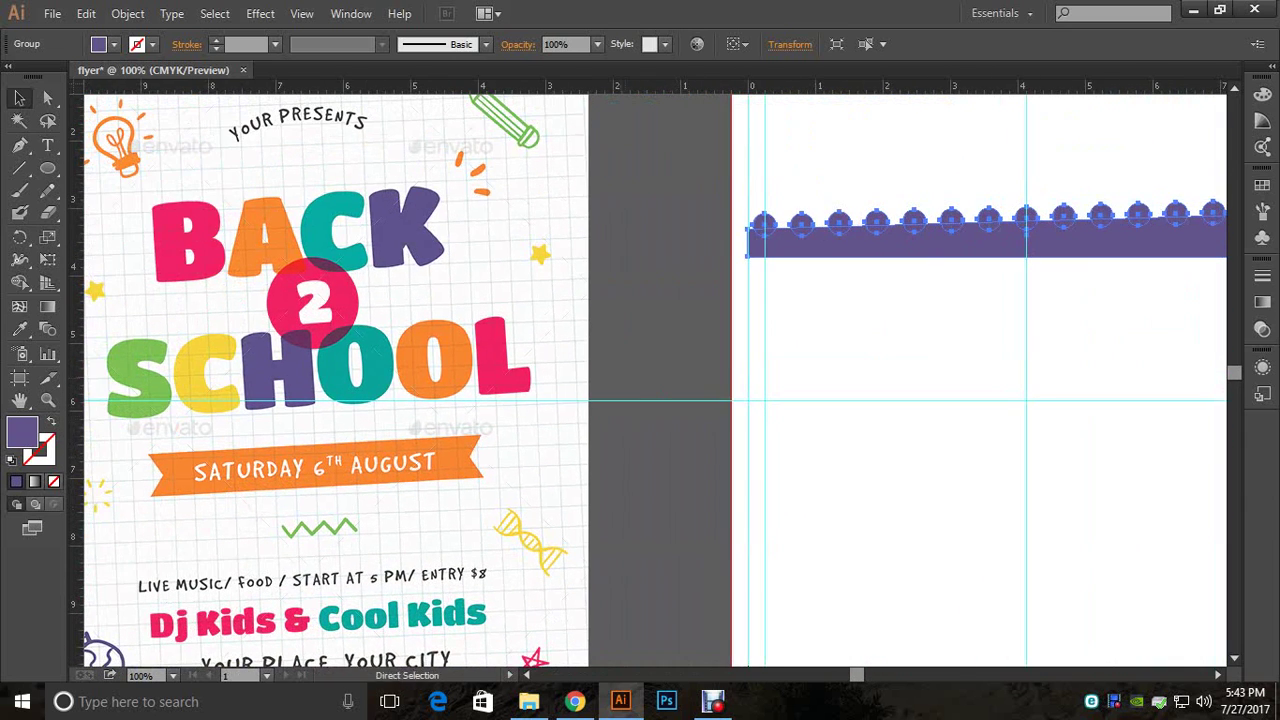
pyautogui.keyDown('ctrl'); pyautogui.click(619, 371); pyautogui.keyUp('ctrl')
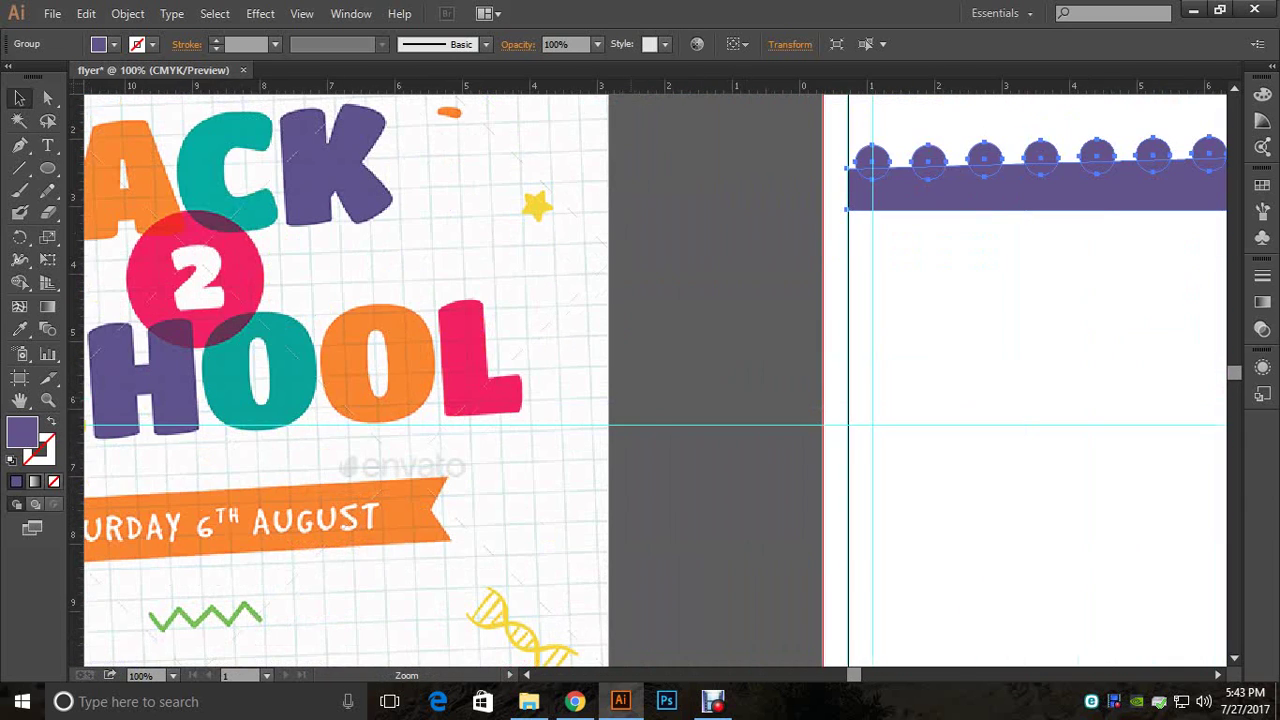
pyautogui.hotkey('ctrl', '-')
pyautogui.hotkey('ctrl', '-')
pyautogui.moveTo(640, 380); pyautogui.dragTo(676, 378)
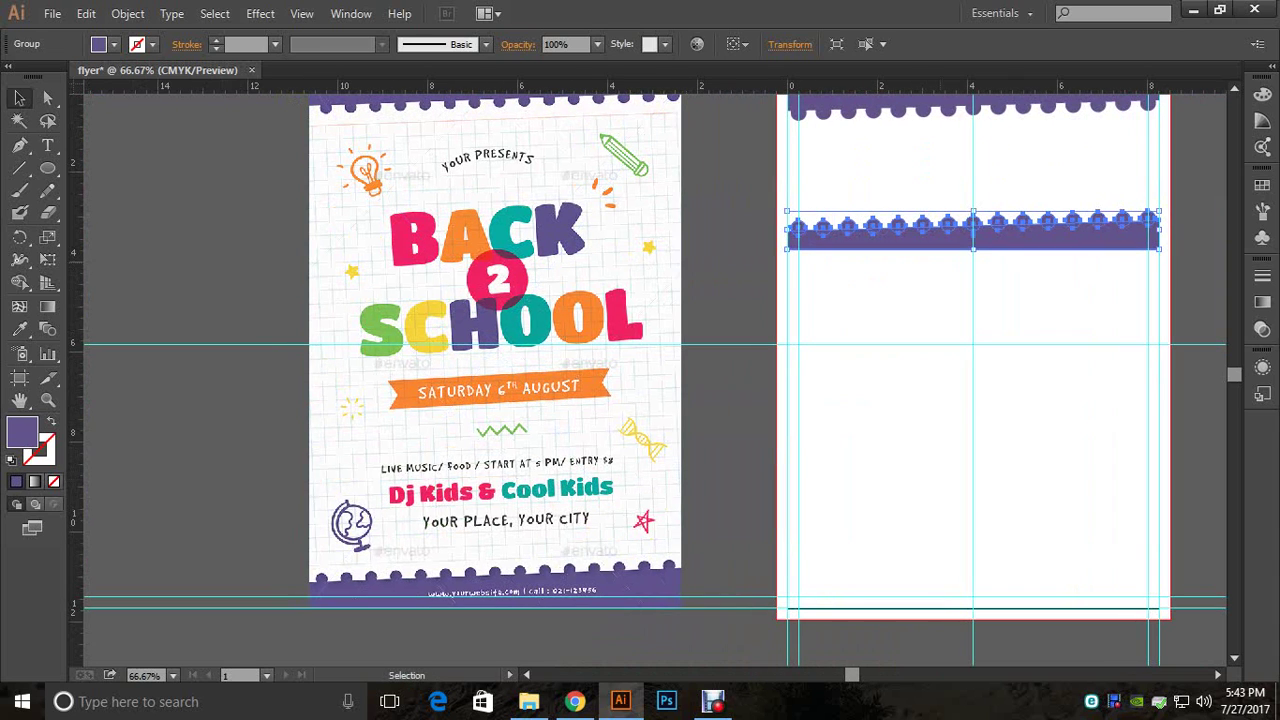
pyautogui.rightClick(944, 241)
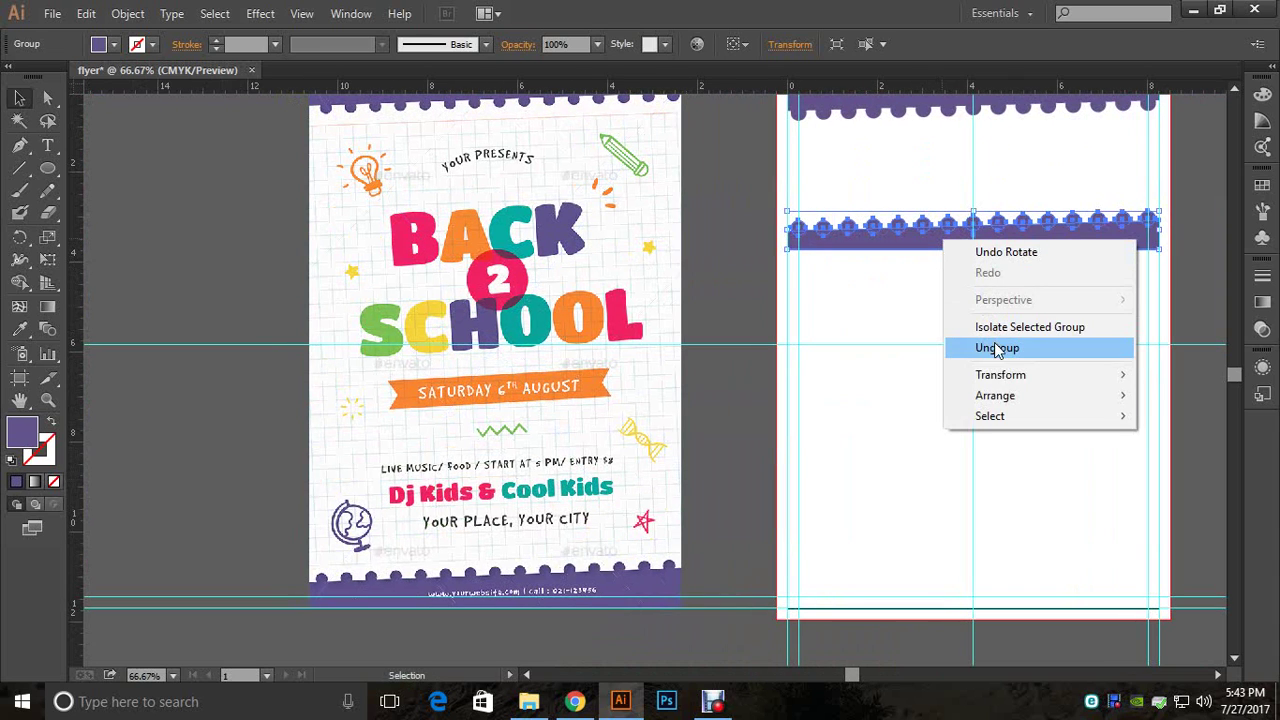
pyautogui.click(997, 348)
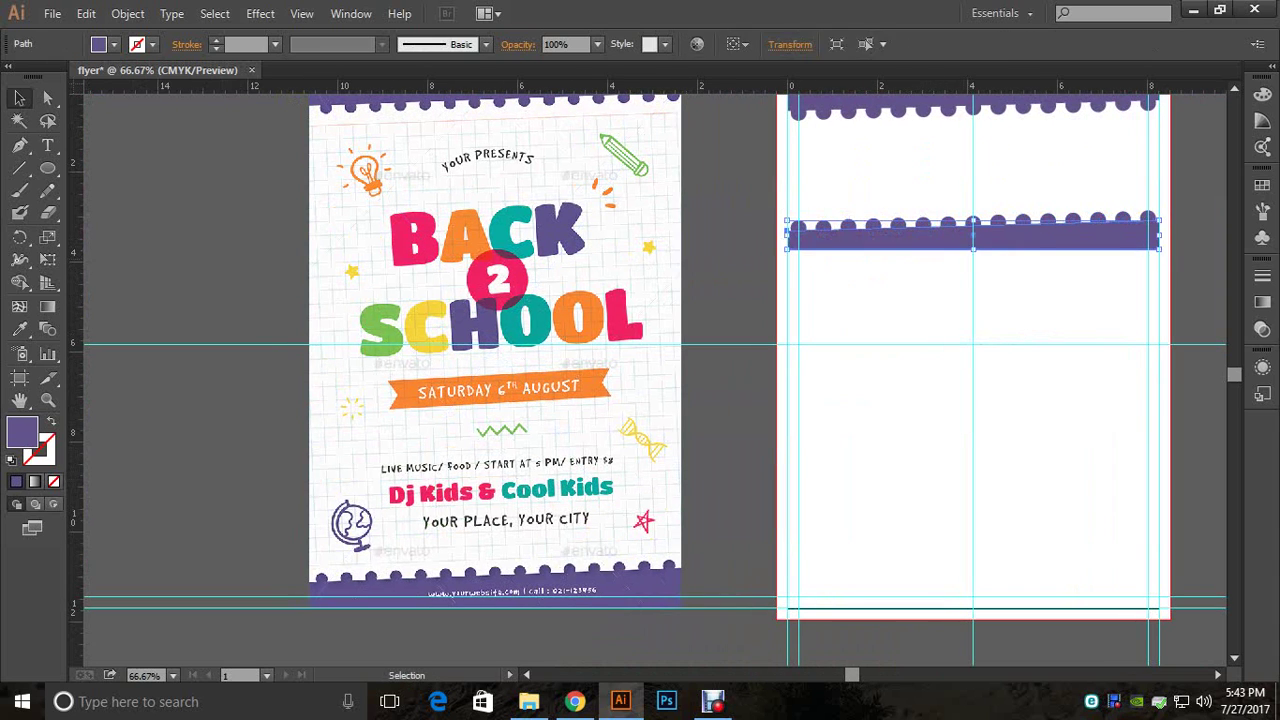
# Step: Move the copied band, without its circles, down to the artboard's bottom edge, make it taller, and deselect it
pyautogui.moveTo(973, 248); pyautogui.dragTo(957, 515)
pyautogui.hotkey('ctrl', 'shift', 'a')
pyautogui.click(1010, 266)
pyautogui.hotkey('ctrl', 'shift', 'a')
pyautogui.press('space')
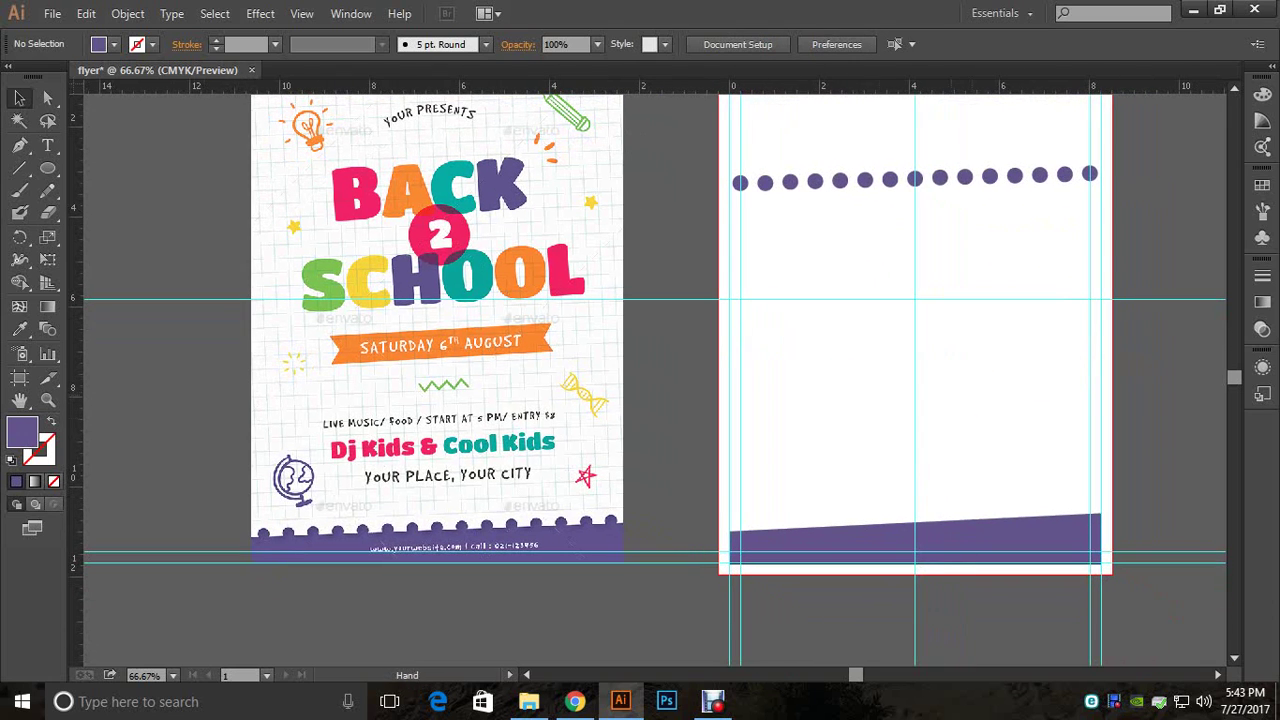
# Step: Adjust the bottom band's height and position so its lower edge meets the artboard's bottom edge guide, and deselect it
pyautogui.moveTo(880, 87); pyautogui.dragTo(960, 463)
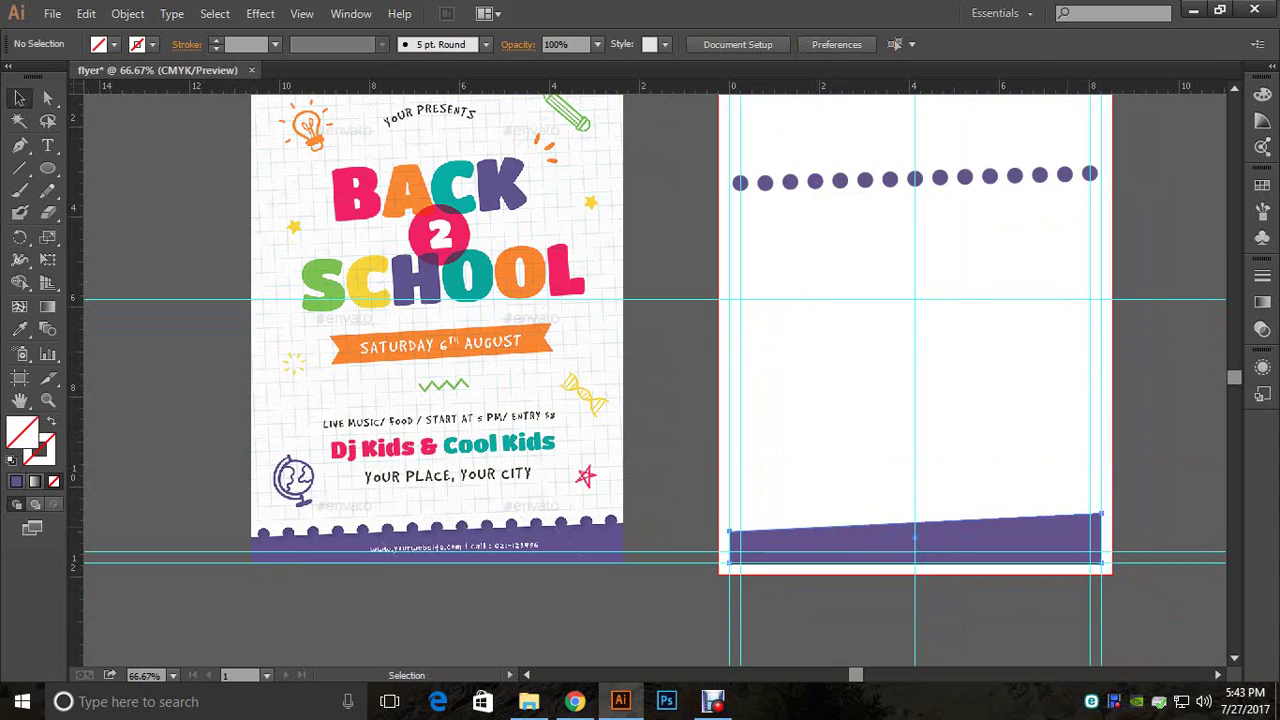
pyautogui.click(960, 541)
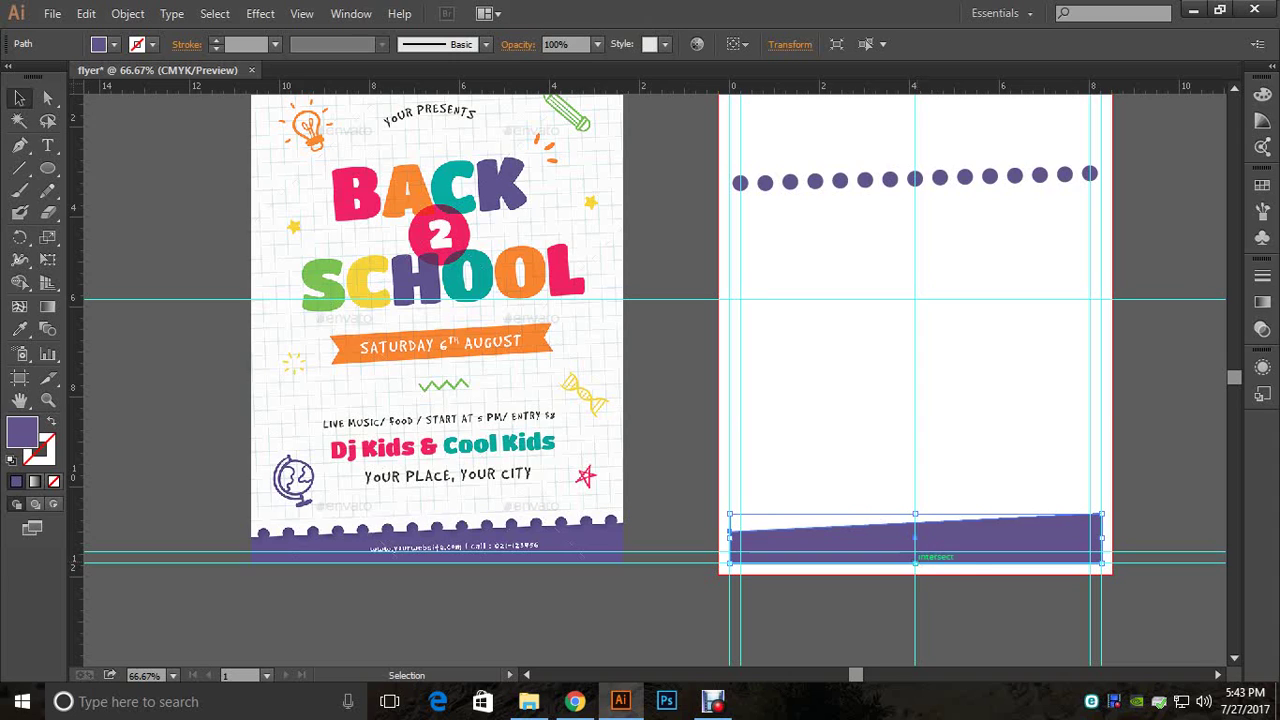
pyautogui.moveTo(915, 556)
pyautogui.mouseDown()
pyautogui.moveTo(930, 562)
pyautogui.moveTo(915, 555)
pyautogui.mouseUp()
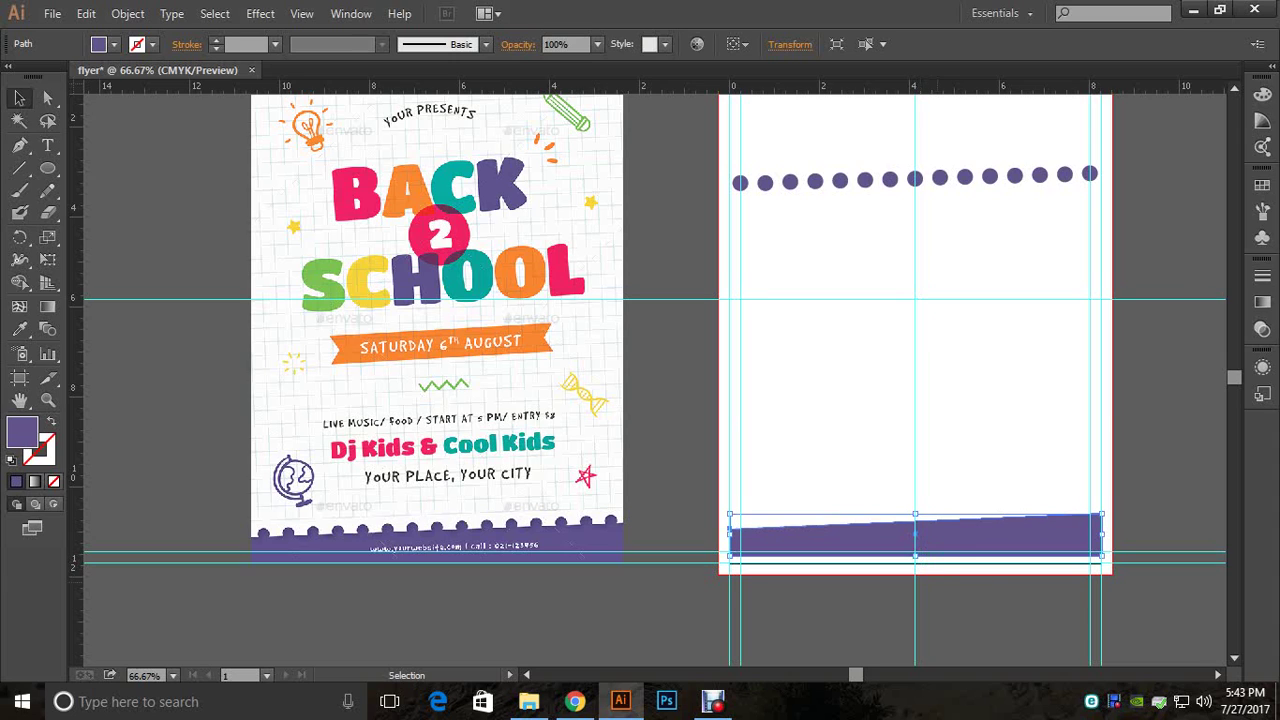
pyautogui.press('Down')
pyautogui.press('Down')
pyautogui.press('Down')
pyautogui.press('Down')
pyautogui.press('Down')
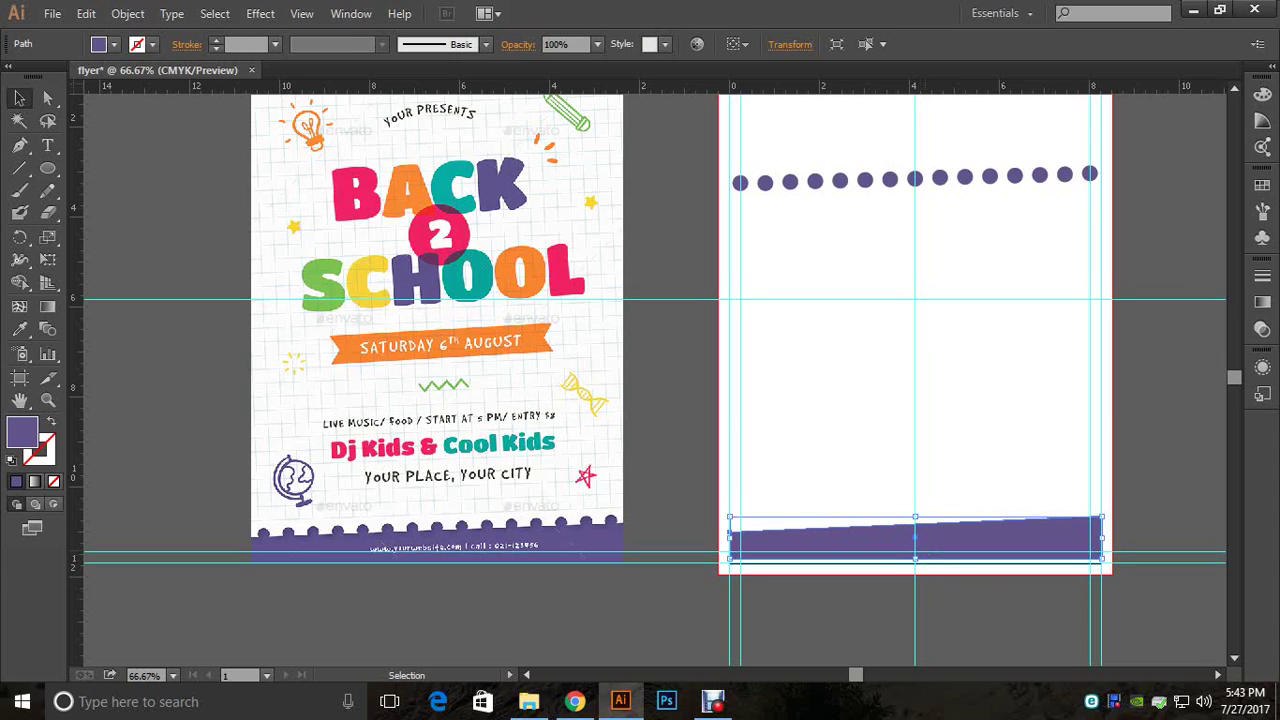
pyautogui.moveTo(915, 558); pyautogui.dragTo(915, 563)
pyautogui.click(935, 610)
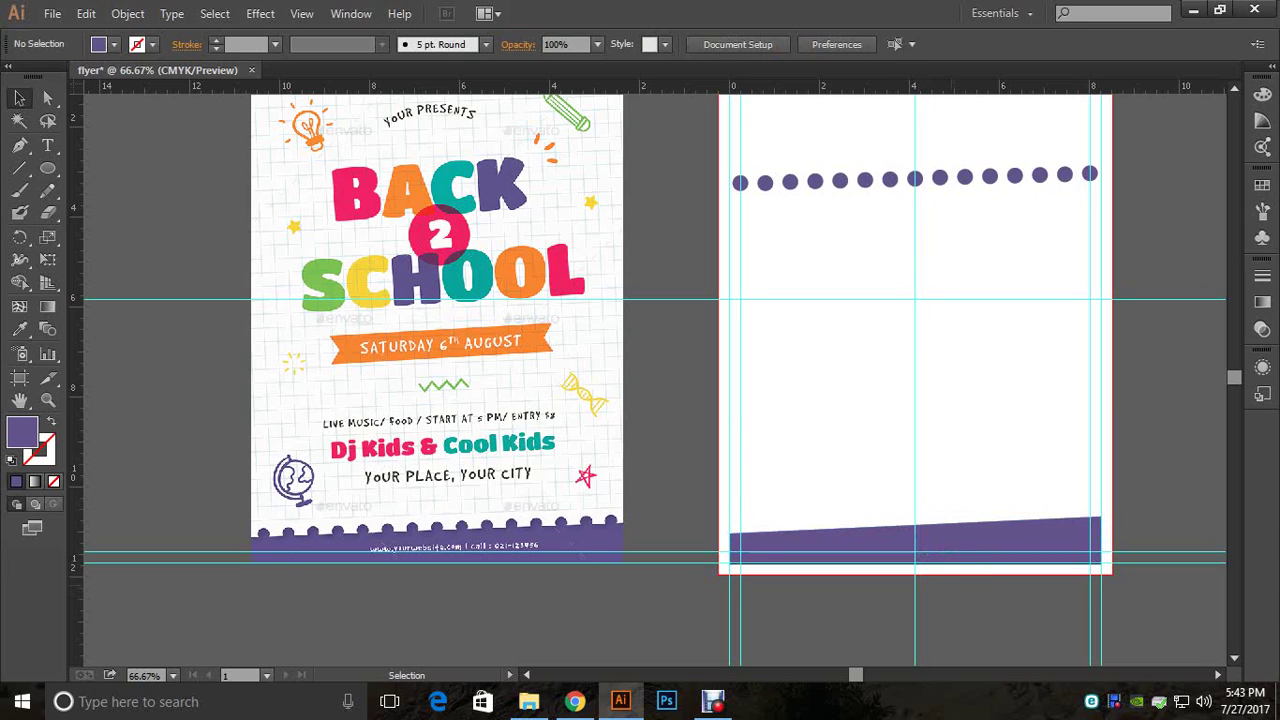
# Step: Move the copied circle row down to just above the bottom band's slanted upper edge, and deselect it
pyautogui.click(940, 177)
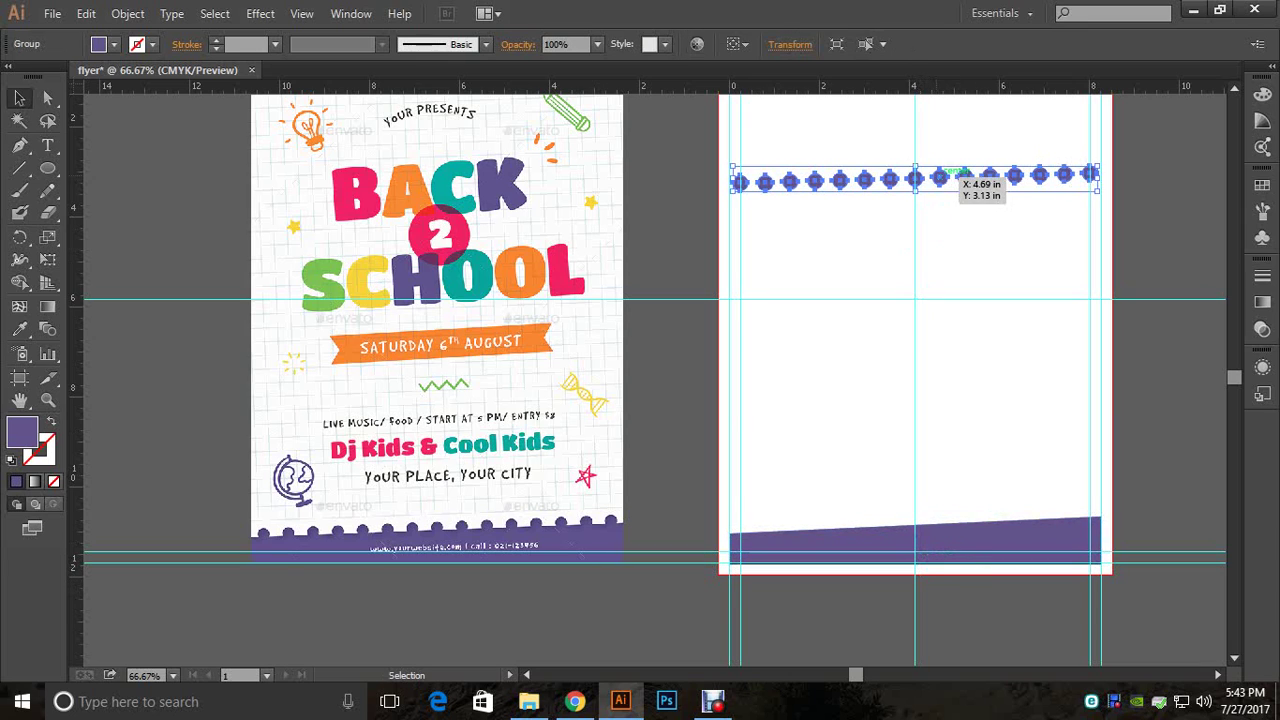
pyautogui.press('Down')
pyautogui.press('Down')
pyautogui.press('Down')
pyautogui.press('Down')
pyautogui.press('Down')
pyautogui.press('Down')
pyautogui.press('Down')
pyautogui.press('Down')
pyautogui.press('Down')
pyautogui.press('Down')
pyautogui.press('Down')
pyautogui.press('Down')
pyautogui.press('Down')
pyautogui.press('Down')
pyautogui.press('Down')
pyautogui.press('Down')
pyautogui.press('Down')
pyautogui.press('Down')
pyautogui.press('Down')
pyautogui.press('Down')
pyautogui.press('Down')
pyautogui.press('Down')
pyautogui.press('Down')
pyautogui.press('Down')
pyautogui.press('Down')
pyautogui.press('Down')
pyautogui.press('Down')
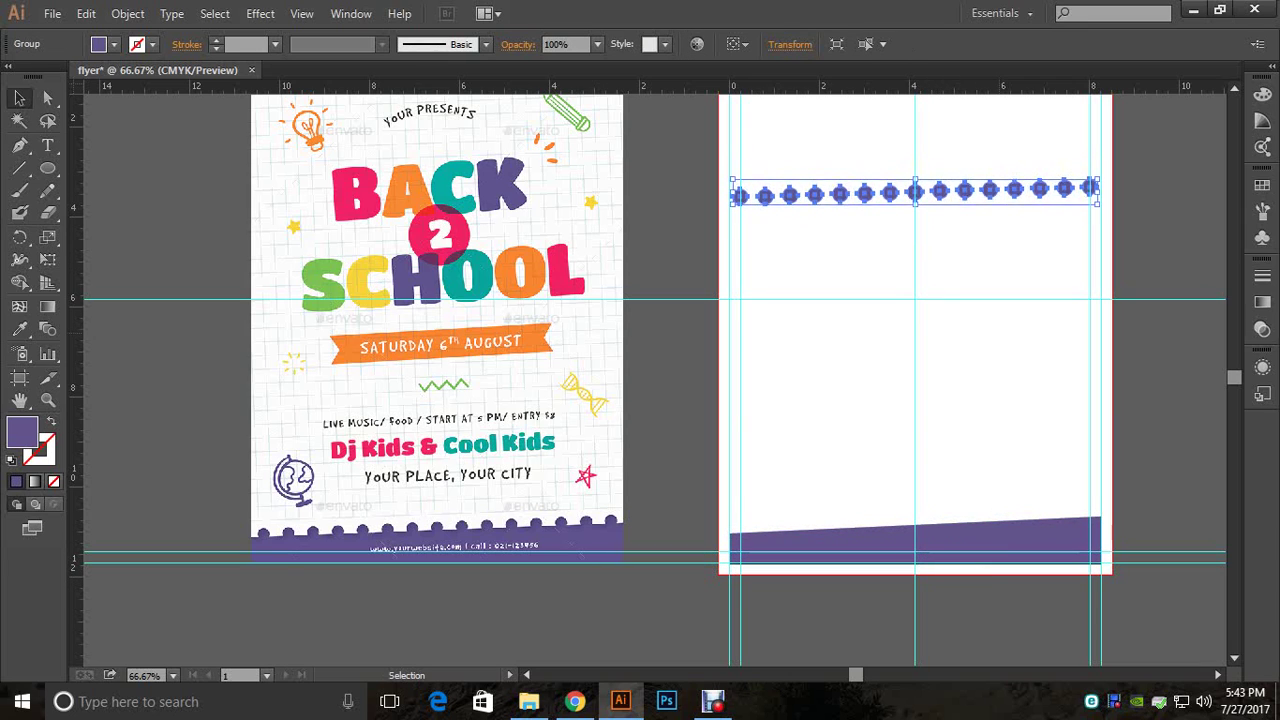
pyautogui.moveTo(990, 196); pyautogui.dragTo(848, 371)
pyautogui.click(968, 474)
# Step: Ungroup the circle row above the bottom band and deselect the circles
pyautogui.keyDown('ctrl'); pyautogui.click(845, 373); pyautogui.keyUp('ctrl')
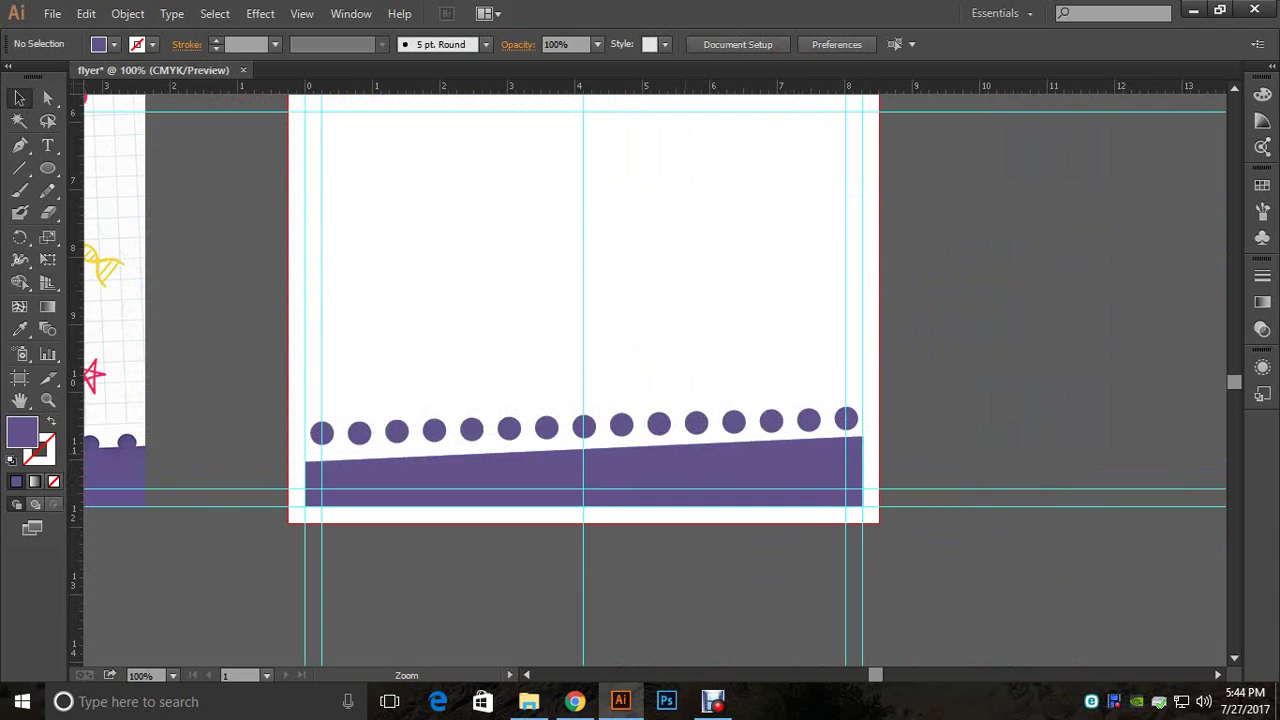
pyautogui.hotkey('ctrl', '=')
pyautogui.moveTo(600, 300); pyautogui.dragTo(860, 326)
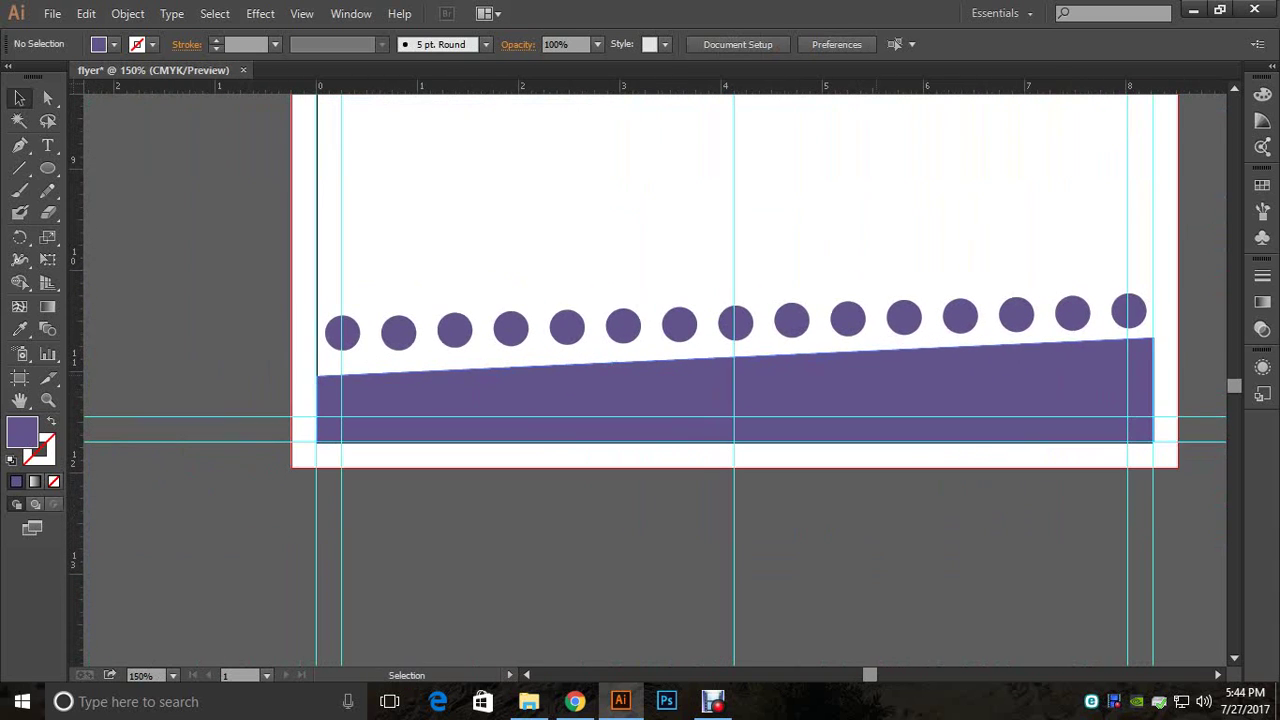
pyautogui.click(845, 318)
pyautogui.rightClick(845, 318)
pyautogui.click(915, 429)
pyautogui.click(935, 505)
# Step: Nudge the rightmost circle downward to meet the bottom band's slanted upper edge, and deselect it
pyautogui.click(1129, 311)
pyautogui.press('Down')
pyautogui.press('Down')
pyautogui.press('Down')
pyautogui.press('Down')
pyautogui.press('Down')
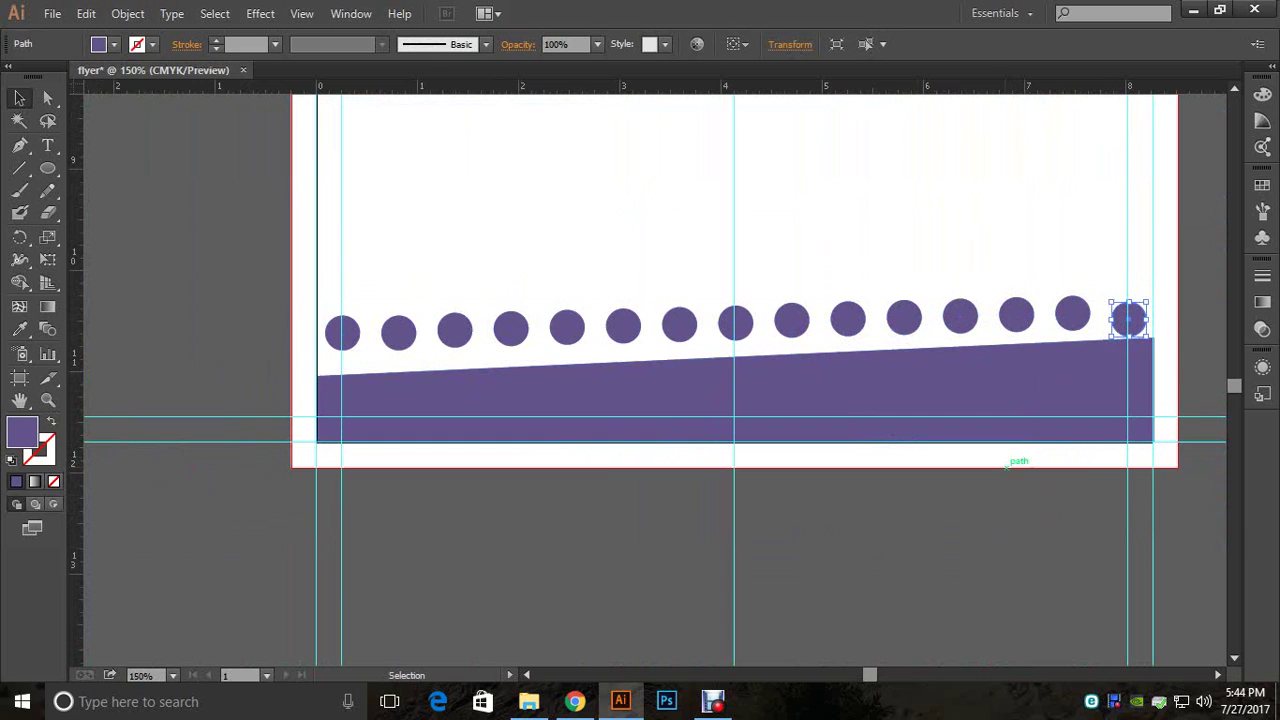
pyautogui.click(1006, 464)
# Step: Nudge the second circle from the right downward to meet the bottom band's slanted upper edge, and deselect it
pyautogui.click(1072, 314)
pyautogui.press('Down')
pyautogui.press('Down')
pyautogui.press('Down')
pyautogui.press('Down')
pyautogui.press('Down')
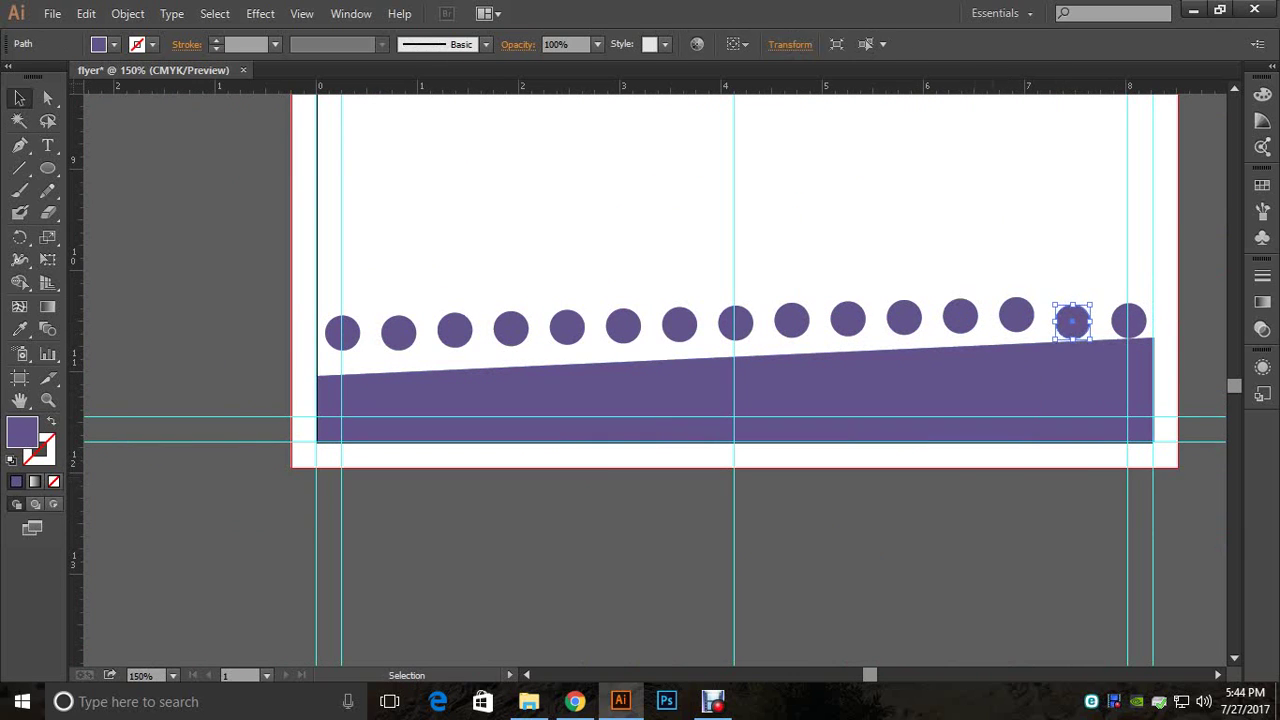
pyautogui.hotkey('ctrl', 'shift', 'a')
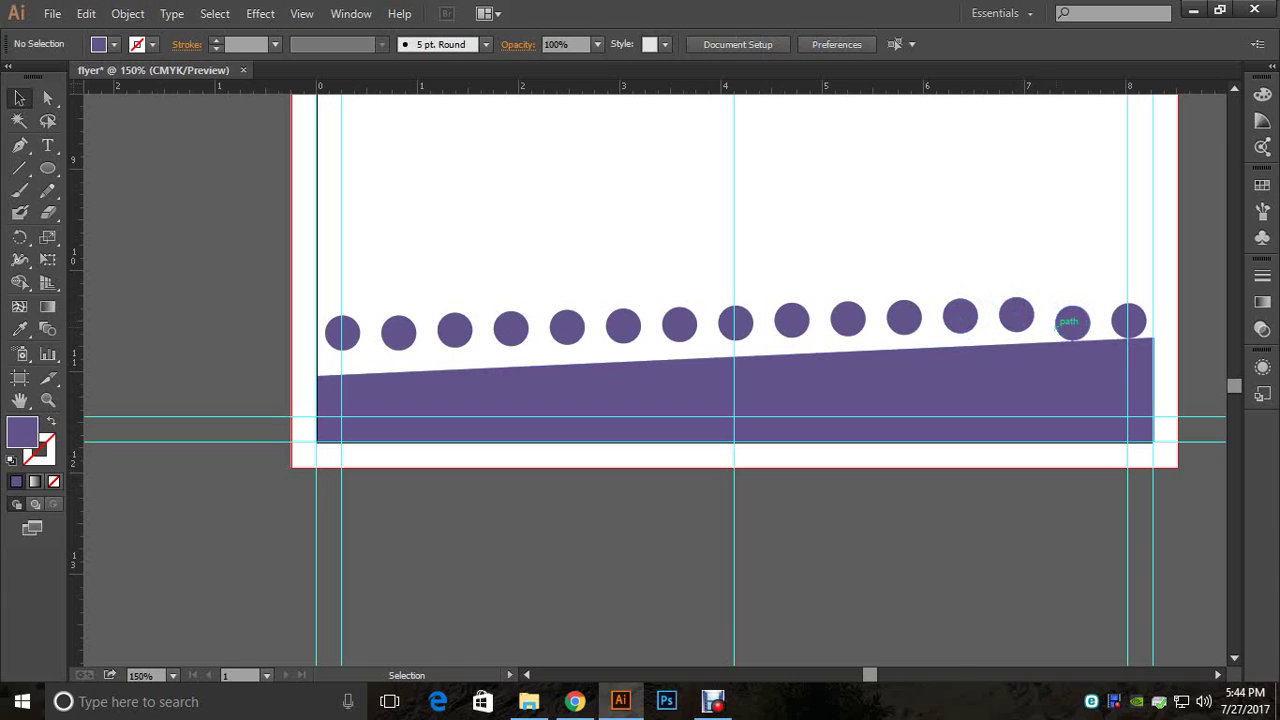
# Step: Lower the third and fourth circles from the right onto the bottom band's slanted upper edge, and deselect them
pyautogui.moveTo(1016, 314); pyautogui.dragTo(960, 330)
pyautogui.hotkey('ctrl', 'shift', 'a')
pyautogui.hotkey('ctrl', 'shift', 'a')
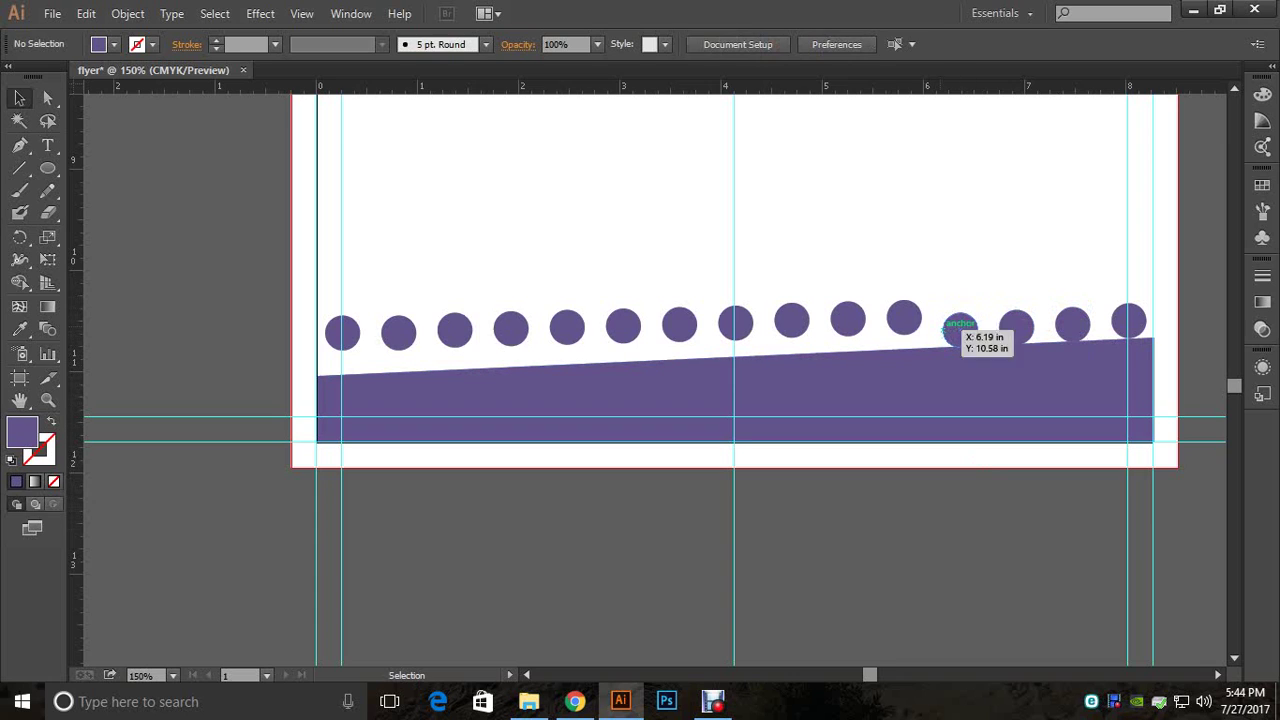
# Step: Lower the fifth circle from the right onto the bottom band's slanted upper edge
pyautogui.moveTo(904, 318); pyautogui.dragTo(904, 332)
pyautogui.hotkey('ctrl', 'shift', 'a')
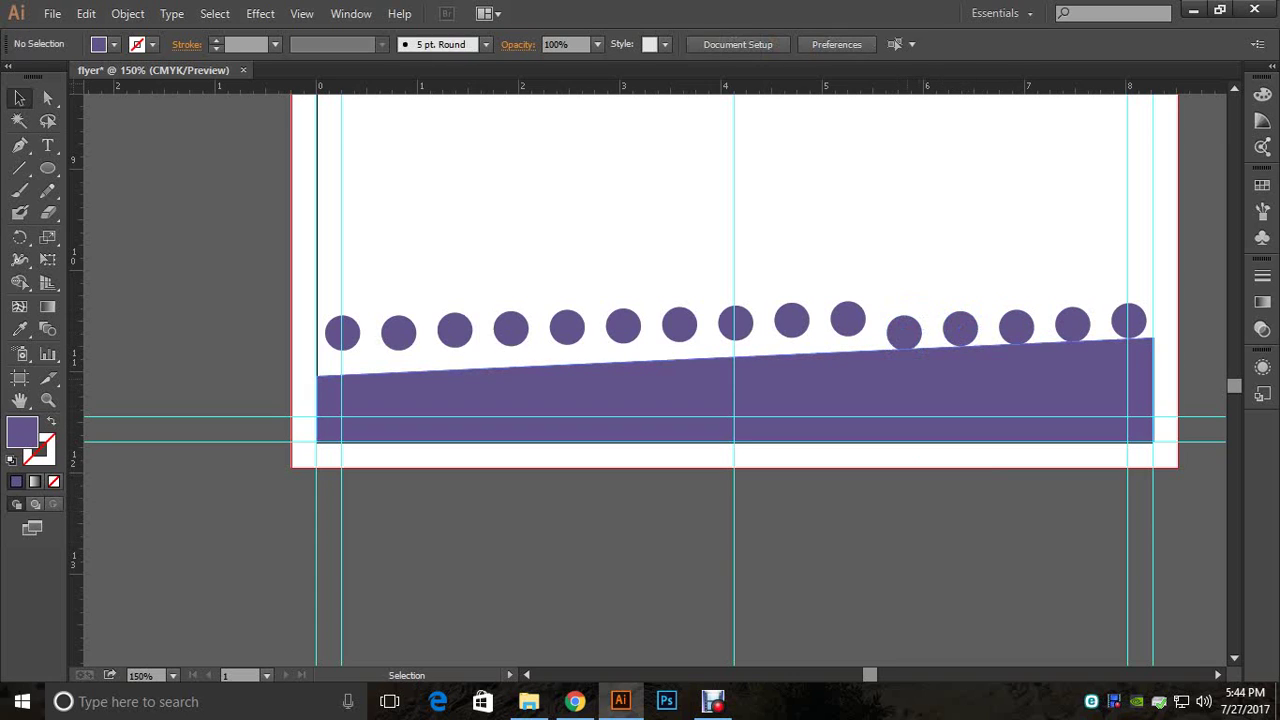
pyautogui.click(904, 332)
# Step: Move the leftmost circle straight down onto the bottom band's slanted upper edge, and deselect it
pyautogui.click(342, 330)
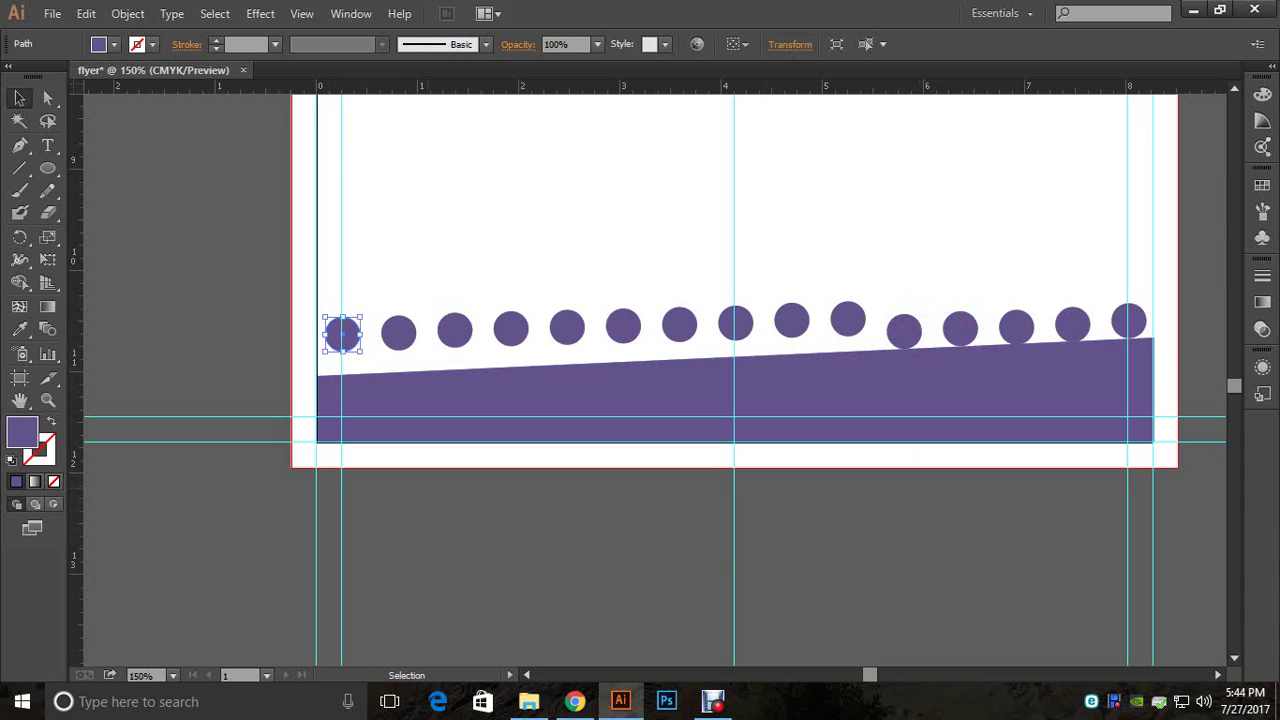
pyautogui.moveTo(342, 332); pyautogui.dragTo(342, 355)
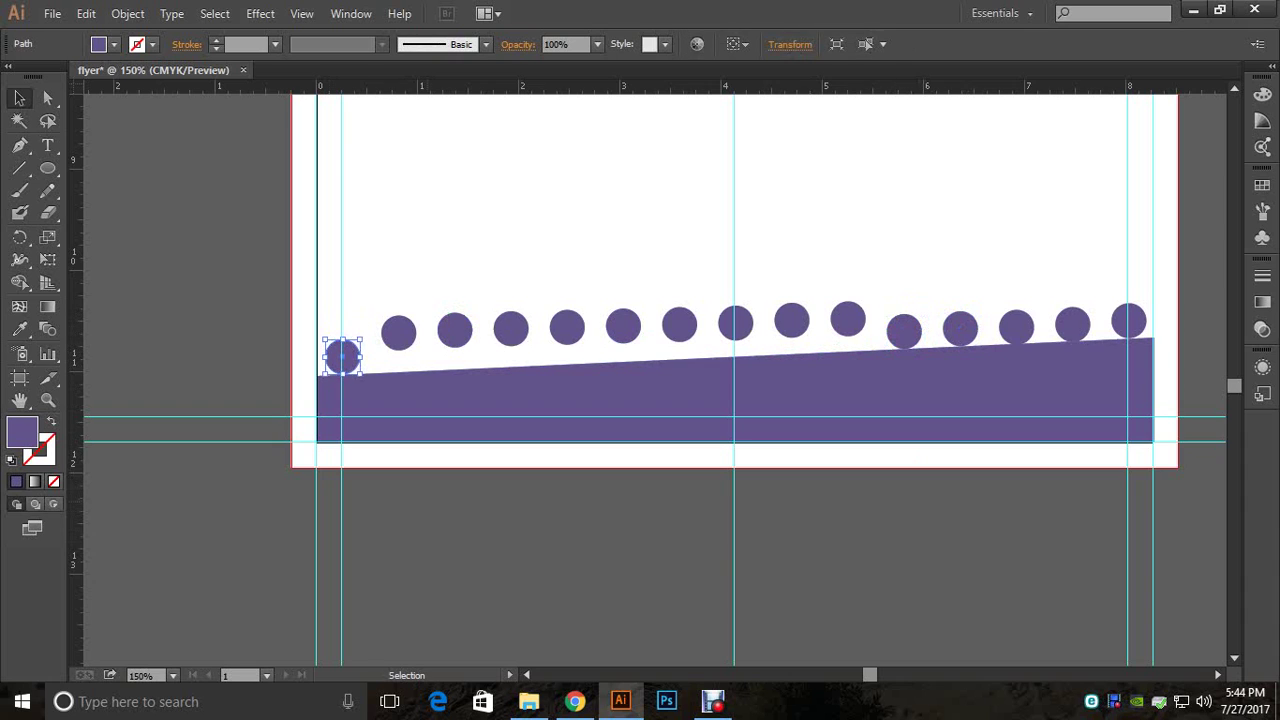
pyautogui.click(370, 304)
# Step: Nudge the second circle from the left downward to meet the bottom band's slanted upper edge, and deselect it
pyautogui.click(398, 332)
pyautogui.press('Down')
pyautogui.press('Down')
pyautogui.press('Down')
pyautogui.press('Down')
pyautogui.press('Down')
pyautogui.press('Down')
pyautogui.press('Down')
pyautogui.press('Down')
pyautogui.press('Down')
pyautogui.press('Down')
pyautogui.press('Down')
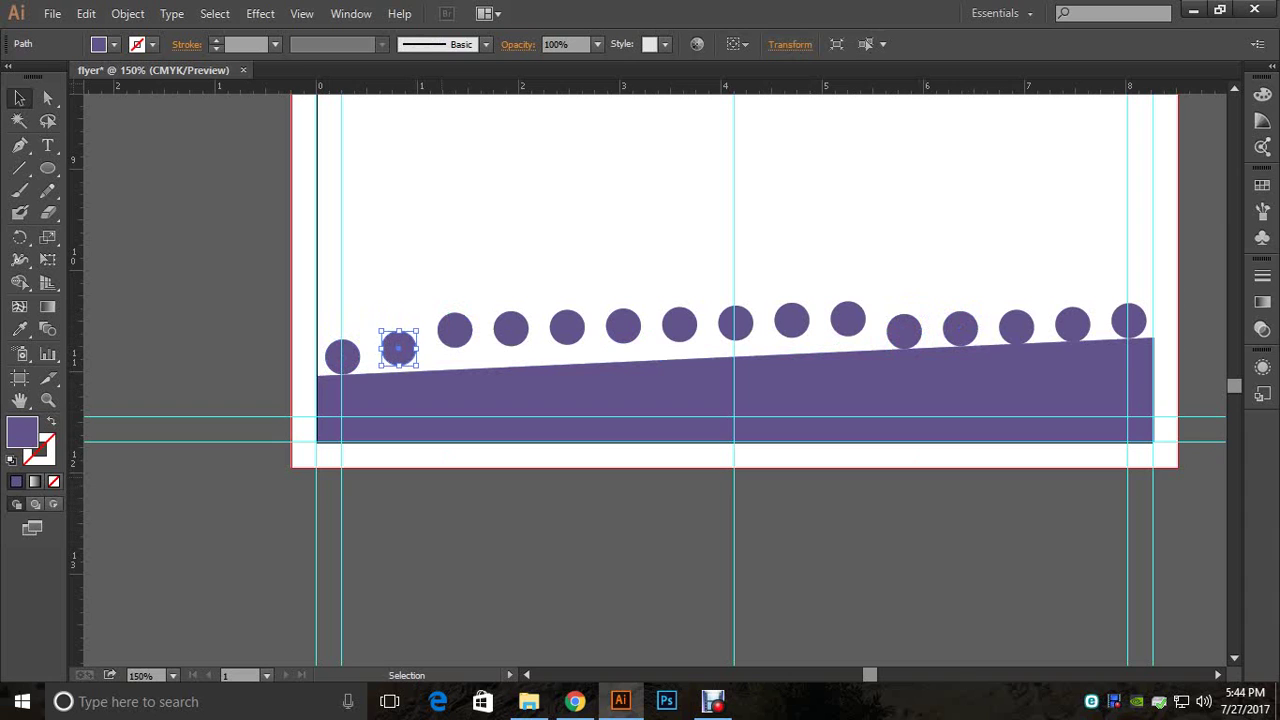
pyautogui.press('Down')
pyautogui.press('Down')
pyautogui.press('Down')
pyautogui.press('Down')
pyautogui.click(425, 298)
# Step: Nudge the third circle from the left downward to meet the bottom band's slanted upper edge, and deselect it
pyautogui.click(455, 330)
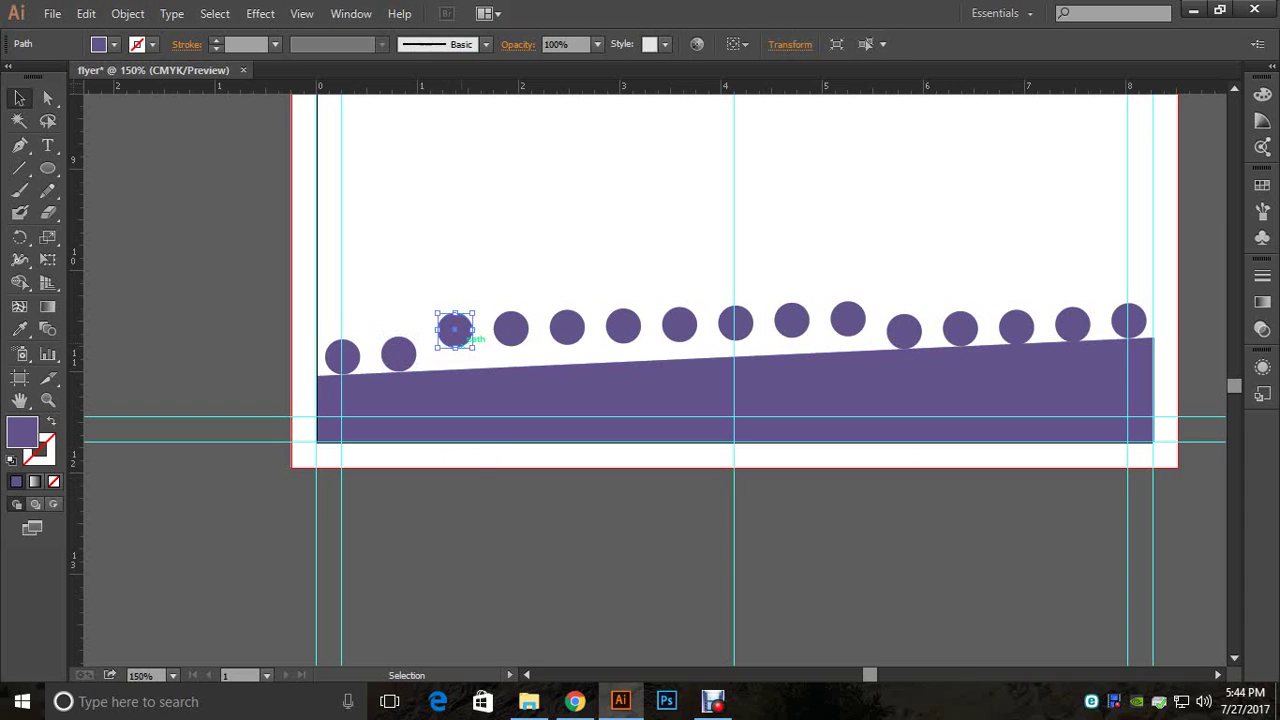
pyautogui.press('Down')
pyautogui.press('Down')
pyautogui.press('Down')
pyautogui.press('Down')
pyautogui.press('Down')
pyautogui.press('Down')
pyautogui.press('Down')
pyautogui.press('Down')
pyautogui.press('Down')
pyautogui.press('Down')
pyautogui.press('Down')
pyautogui.press('Down')
pyautogui.press('Down')
pyautogui.press('Down')
pyautogui.hotkey('ctrl', 'shift', 'a')
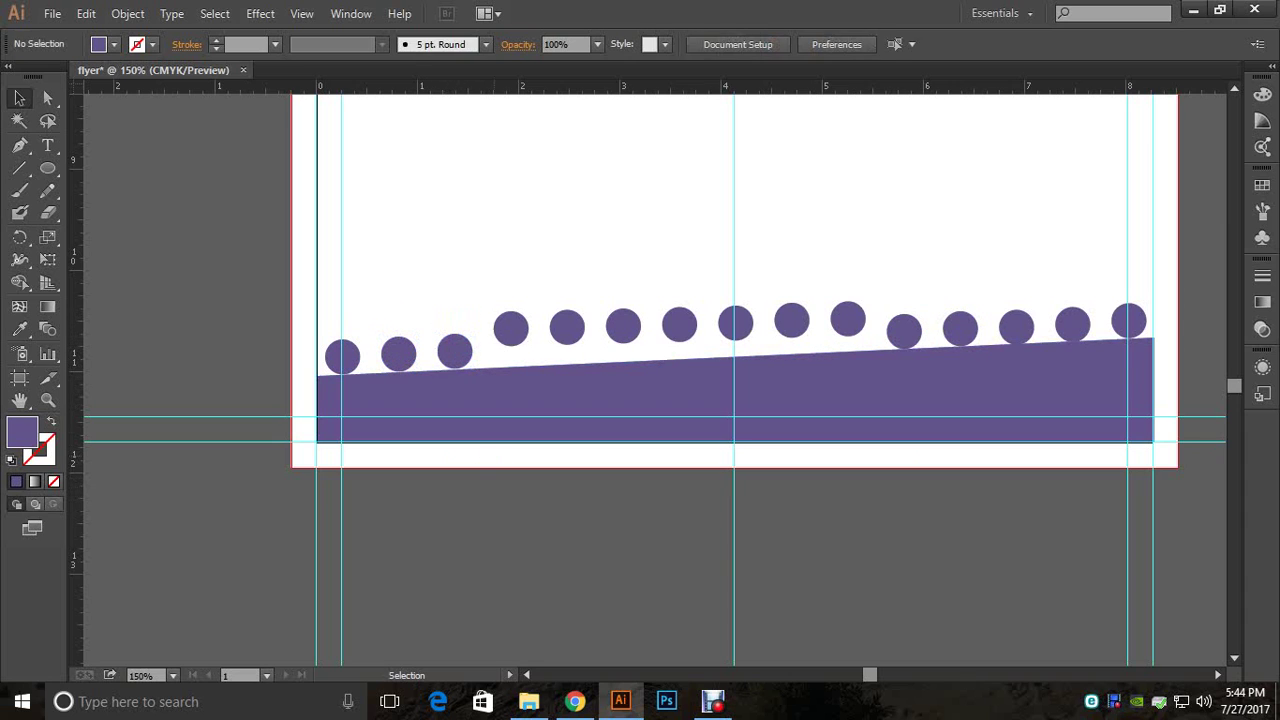
# Step: Nudge the fourth circle from the left downward to meet the bottom band's slanted upper edge, and deselect it
pyautogui.click(511, 329)
pyautogui.press('Down')
pyautogui.press('Down')
pyautogui.press('Down')
pyautogui.press('Down')
pyautogui.press('Down')
pyautogui.press('Down')
pyautogui.press('Down')
pyautogui.press('Down')
pyautogui.press('Down')
pyautogui.press('Down')
pyautogui.press('Down')
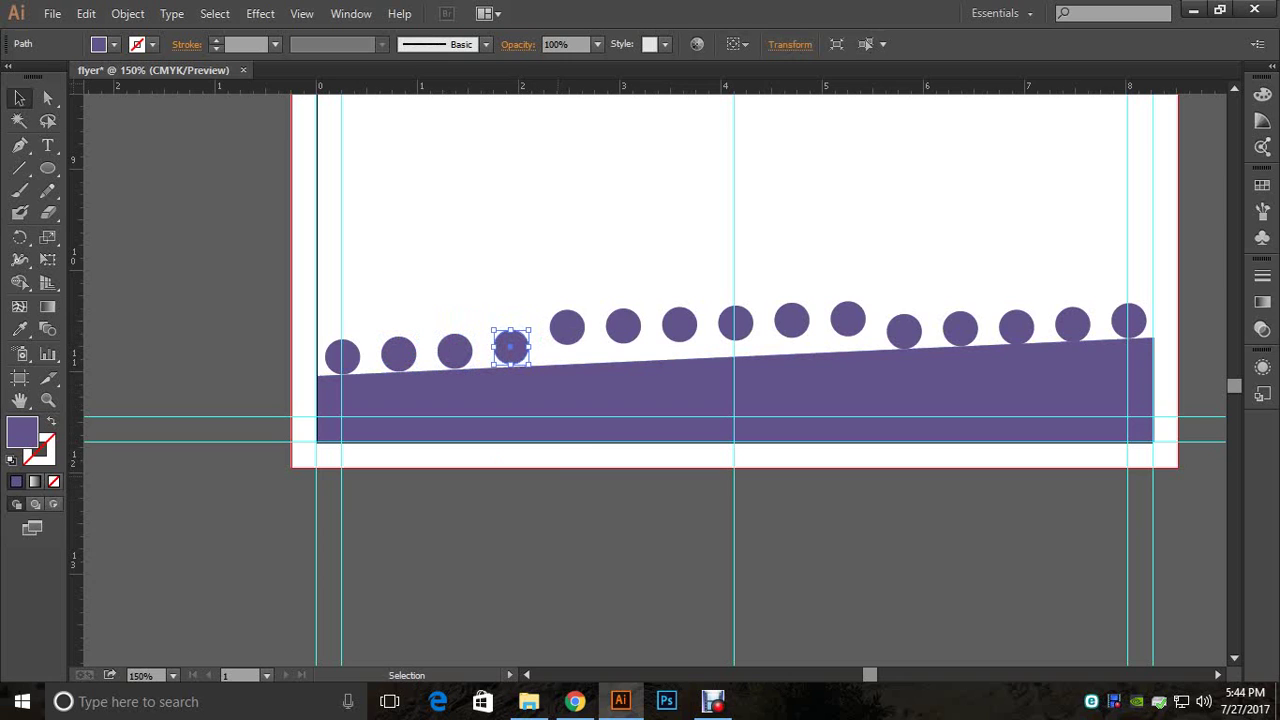
pyautogui.hotkey('ctrl', 'shift', 'a')
# Step: Nudge the fifth circle from the left downward to meet the bottom band's slanted upper edge, and deselect it
pyautogui.click(567, 327)
pyautogui.press('Down')
pyautogui.press('Down')
pyautogui.press('Down')
pyautogui.press('Down')
pyautogui.press('Down')
pyautogui.press('Down')
pyautogui.press('Down')
pyautogui.press('Down')
pyautogui.press('Down')
pyautogui.press('Down')
pyautogui.press('Down')
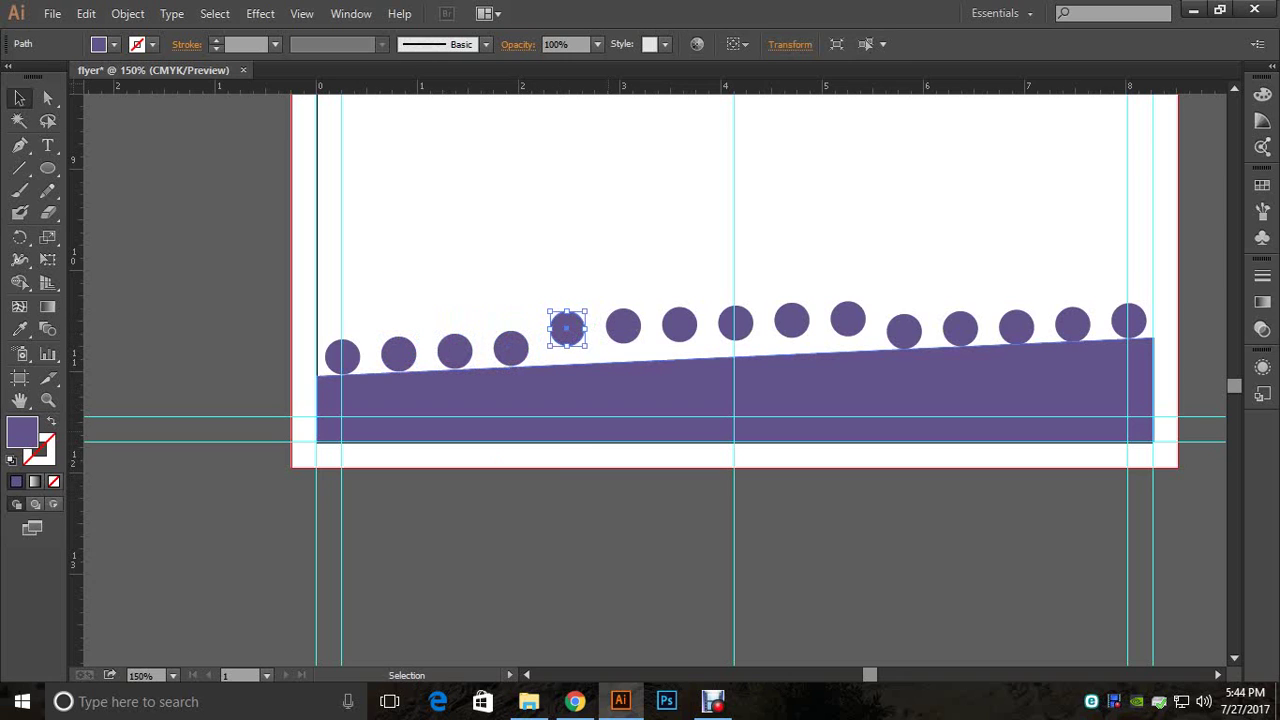
pyautogui.press('Down')
pyautogui.hotkey('ctrl', 'shift', 'a')
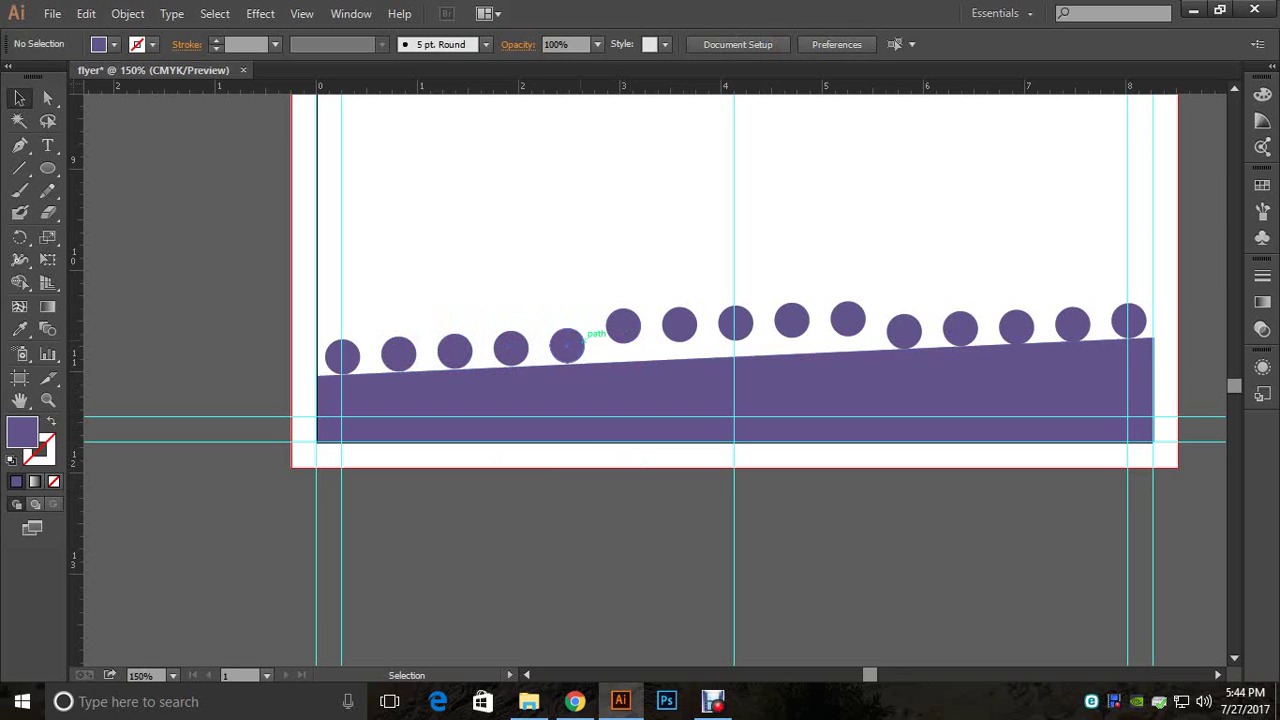
# Step: Fine-tune the fifth and fourth circles from the left slightly lower against the bottom band's edge, and deselect them
pyautogui.click(567, 345)
pyautogui.hotkey('ctrl', 'shift', 'a')
pyautogui.click(511, 347)
pyautogui.press('Down')
pyautogui.hotkey('ctrl', 'shift', 'a')
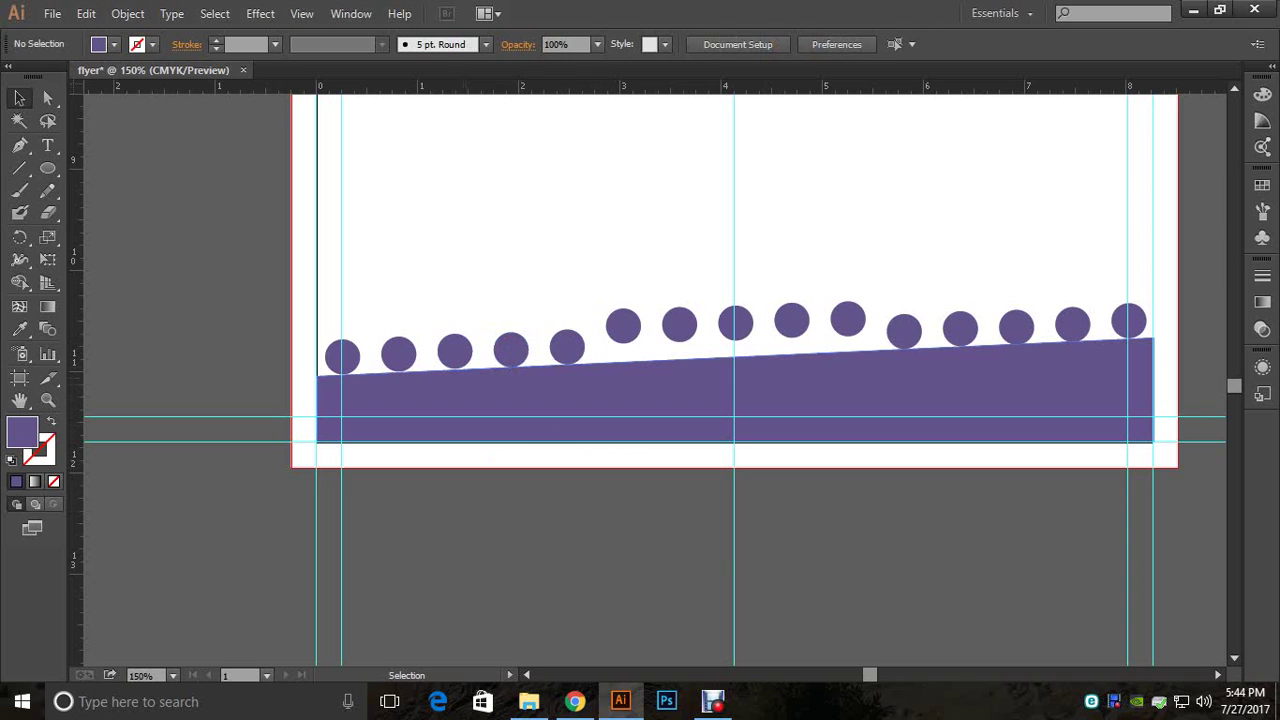
# Step: Nudge the sixth circle from the left downward to meet the bottom band's slanted upper edge, and deselect it
pyautogui.click(623, 326)
pyautogui.press('Down')
pyautogui.press('Down')
pyautogui.press('Down')
pyautogui.press('Down')
pyautogui.press('Down')
pyautogui.press('Down')
pyautogui.press('Down')
pyautogui.press('Down')
pyautogui.press('Down')
pyautogui.press('Down')
pyautogui.press('Down')
pyautogui.press('Down')
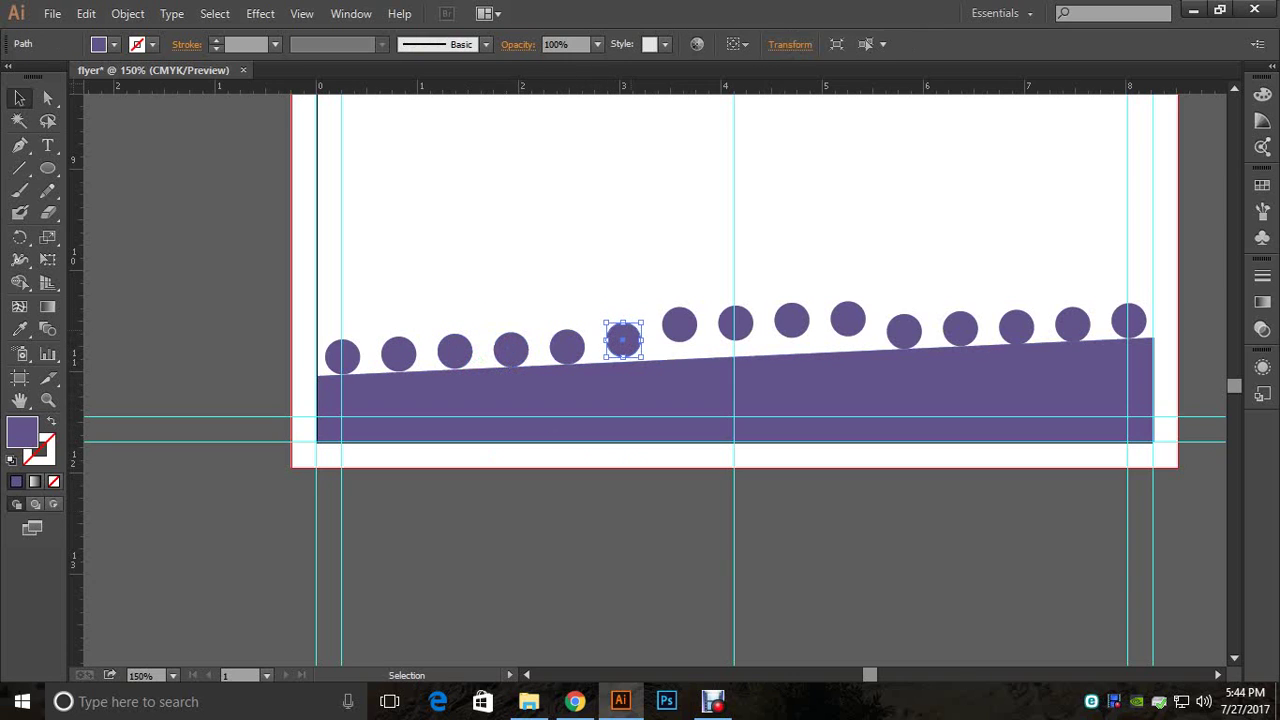
pyautogui.hotkey('ctrl', 'shift', 'a')
# Step: Lower the seventh circle from the left onto the bottom band's slanted upper edge and fine-tune its height
pyautogui.click(679, 323)
pyautogui.press('Down')
pyautogui.press('Down')
pyautogui.press('Down')
pyautogui.press('Down')
pyautogui.press('Down')
pyautogui.press('Down')
pyautogui.press('Down')
pyautogui.press('Down')
pyautogui.press('Down')
pyautogui.press('Down')
pyautogui.press('Down')
pyautogui.press('Down')
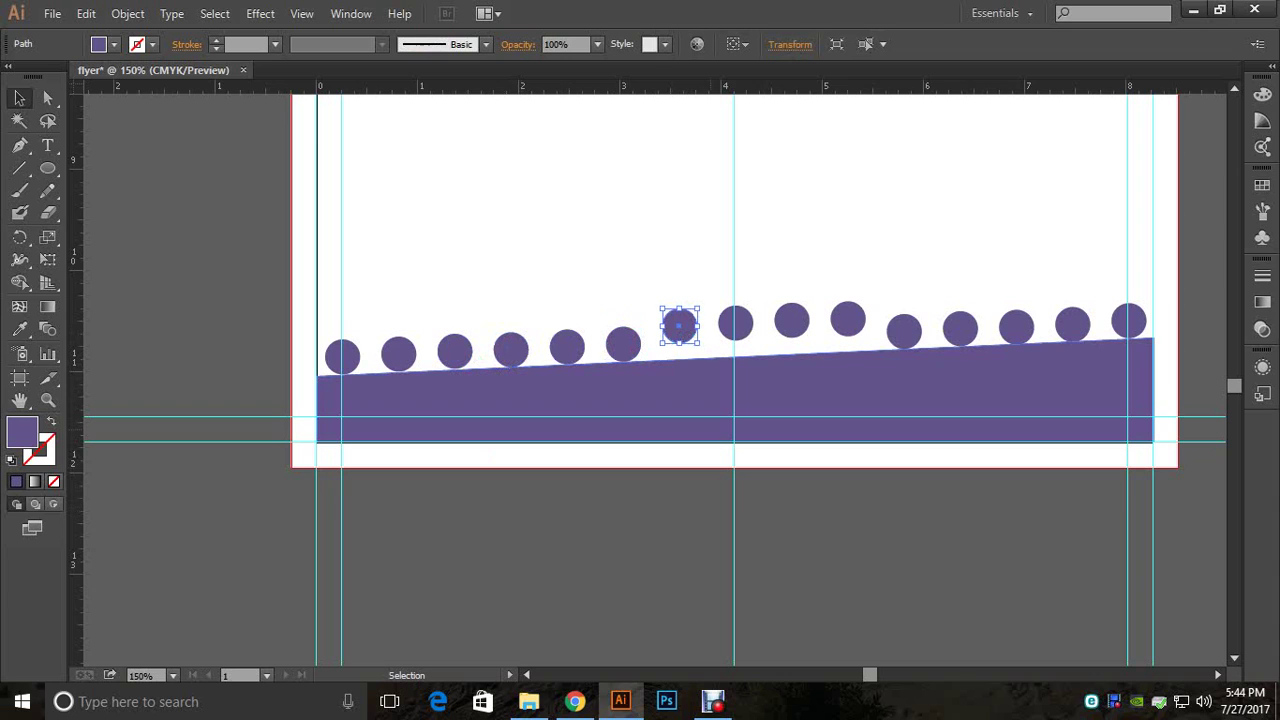
pyautogui.hotkey('ctrl', 'shift', 'a')
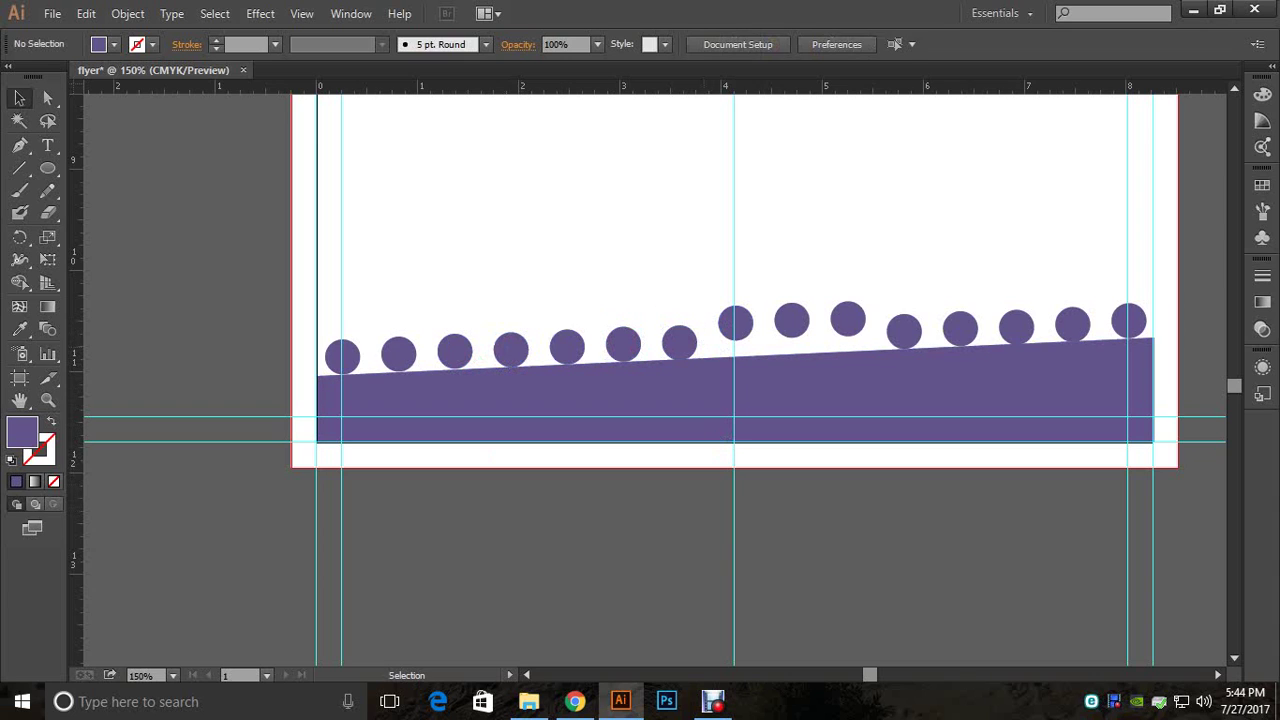
pyautogui.click(679, 343)
# Step: Nudge the middle circle on the vertical centre guide downward to meet the bottom band's upper edge, and deselect it
pyautogui.click(735, 322)
pyautogui.press('Down')
pyautogui.press('Down')
pyautogui.press('Down')
pyautogui.press('Down')
pyautogui.press('Down')
pyautogui.press('Down')
pyautogui.press('Down')
pyautogui.press('Down')
pyautogui.press('Down')
pyautogui.press('Down')
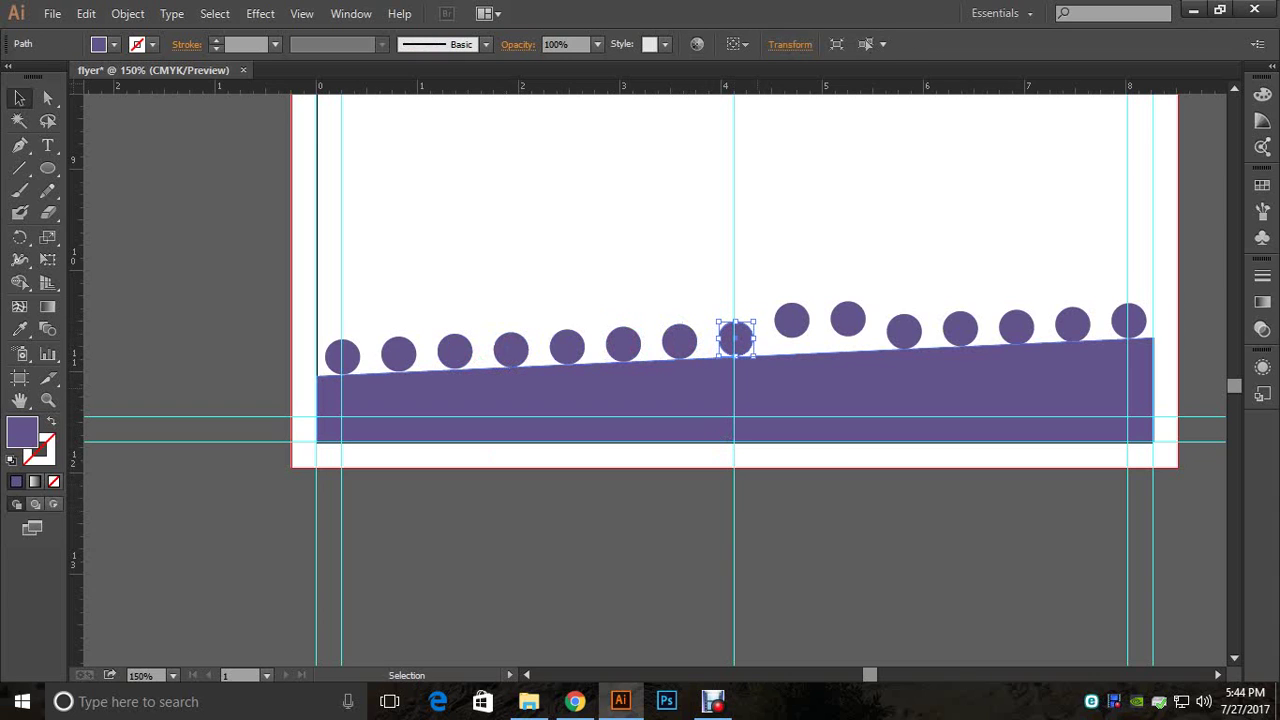
pyautogui.hotkey('ctrl', 'shift', 'a')
# Step: Nudge the first circle right of the centre guide downward to meet the bottom band's upper edge, and deselect it
pyautogui.click(791, 320)
pyautogui.press('Down')
pyautogui.press('Down')
pyautogui.press('Down')
pyautogui.press('Down')
pyautogui.press('Down')
pyautogui.press('Down')
pyautogui.press('Down')
pyautogui.press('Down')
pyautogui.press('Down')
pyautogui.press('Down')
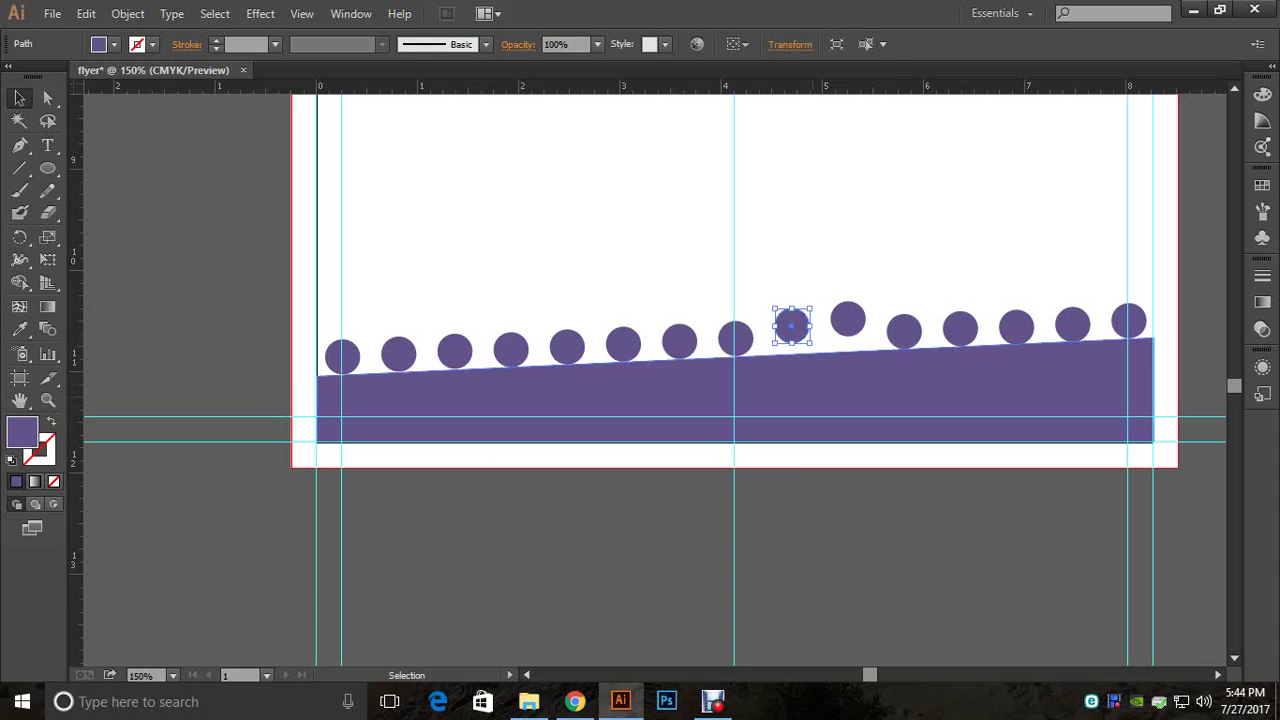
pyautogui.hotkey('ctrl', 'shift', 'a')
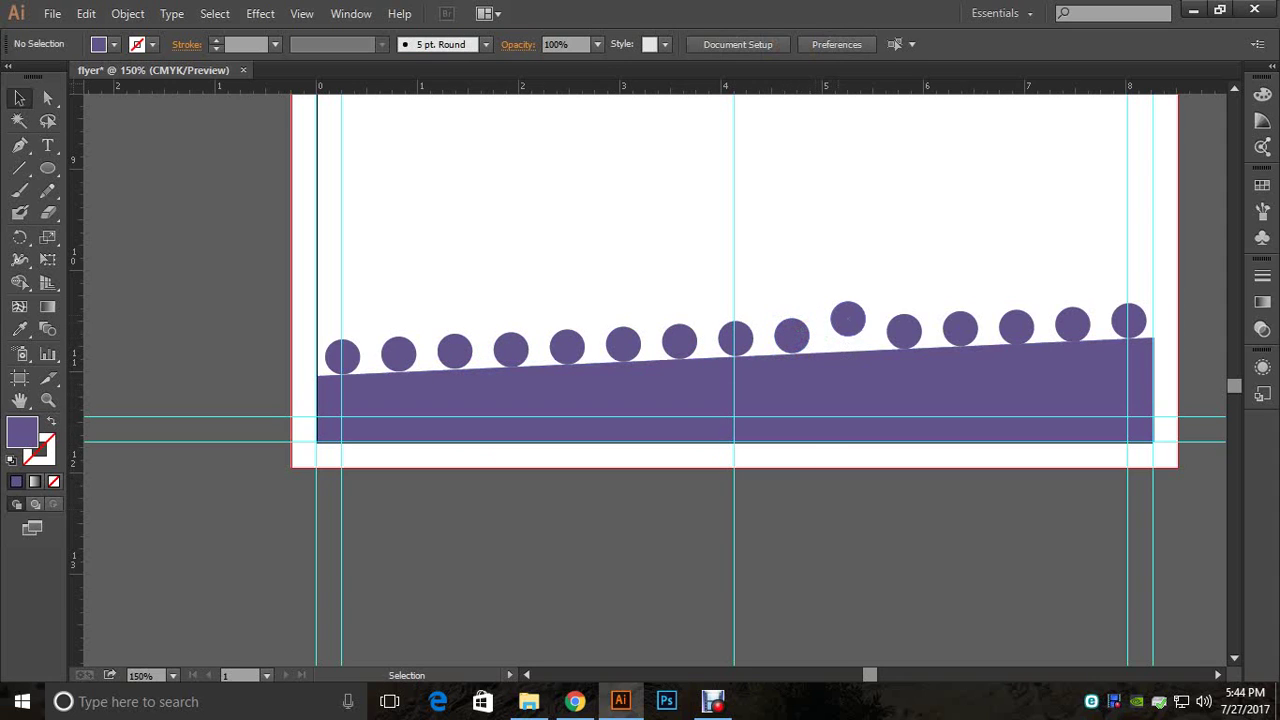
# Step: Nudge the last raised circle, second to the right of the centre guide, down to the bottom band's edge, and deselect it
pyautogui.click(847, 319)
pyautogui.press('Down')
pyautogui.press('Down')
pyautogui.press('Down')
pyautogui.press('Down')
pyautogui.press('Down')
pyautogui.press('Down')
pyautogui.press('Down')
pyautogui.press('Down')
pyautogui.press('Down')
pyautogui.press('Down')
pyautogui.hotkey('ctrl', 'shift', 'a')
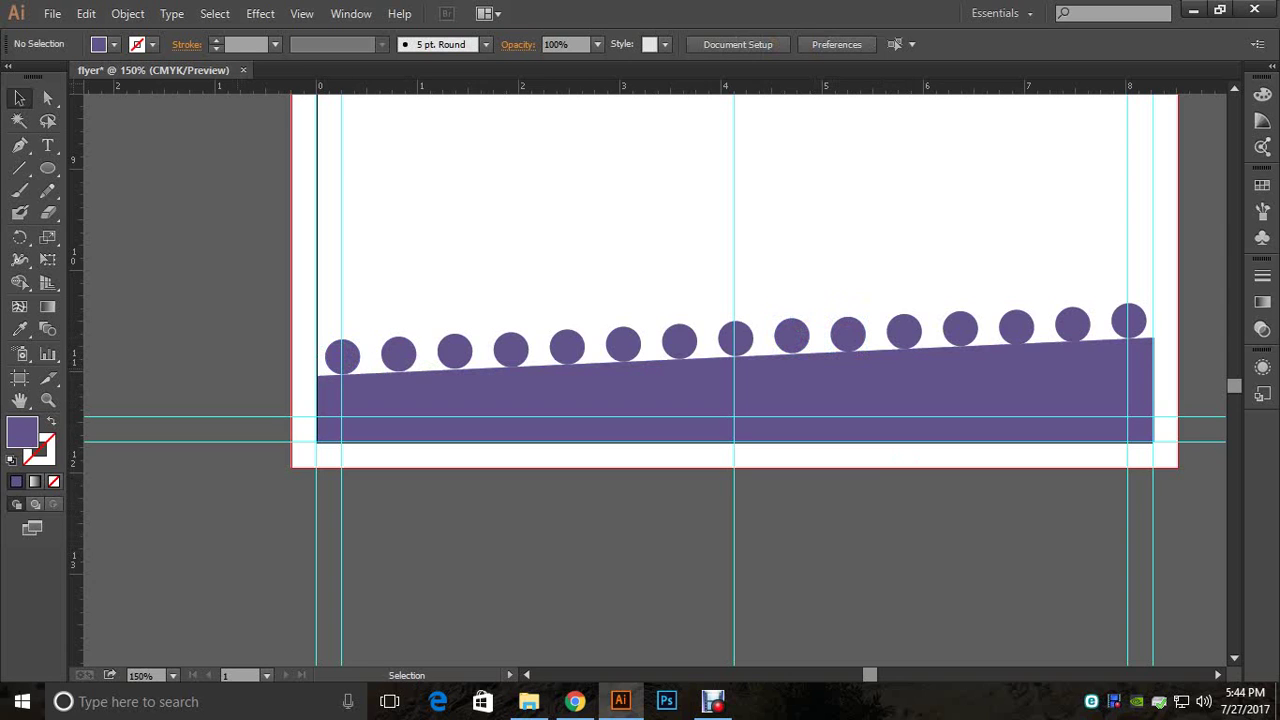
# Step: Select all fifteen circles along the bottom band's slanted edge, leaving out the band, and group them
pyautogui.moveTo(240, 371); pyautogui.dragTo(361, 311)
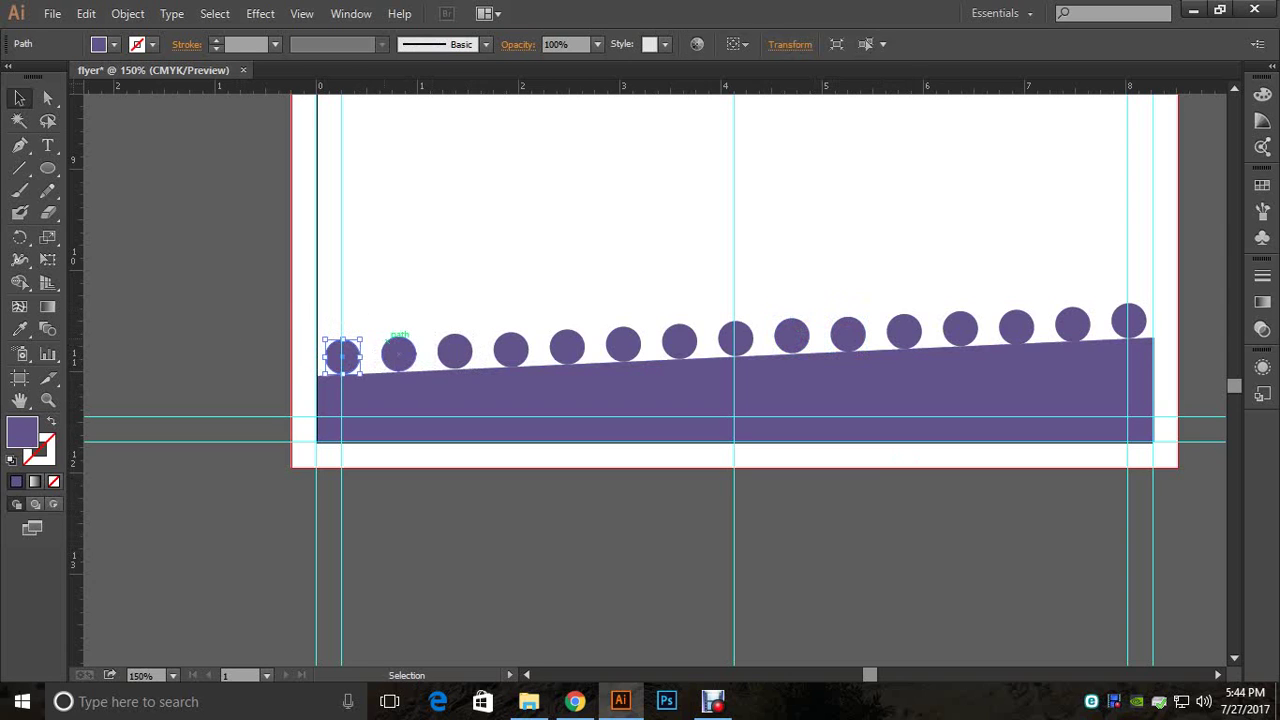
pyautogui.keyDown('shift'); pyautogui.click(398, 353); pyautogui.keyUp('shift')
pyautogui.keyDown('shift'); pyautogui.click(455, 350); pyautogui.keyUp('shift')
pyautogui.keyDown('shift'); pyautogui.click(511, 348); pyautogui.keyUp('shift')
pyautogui.keyDown('shift'); pyautogui.click(567, 347); pyautogui.keyUp('shift')
pyautogui.keyDown('shift'); pyautogui.click(623, 345); pyautogui.keyUp('shift')
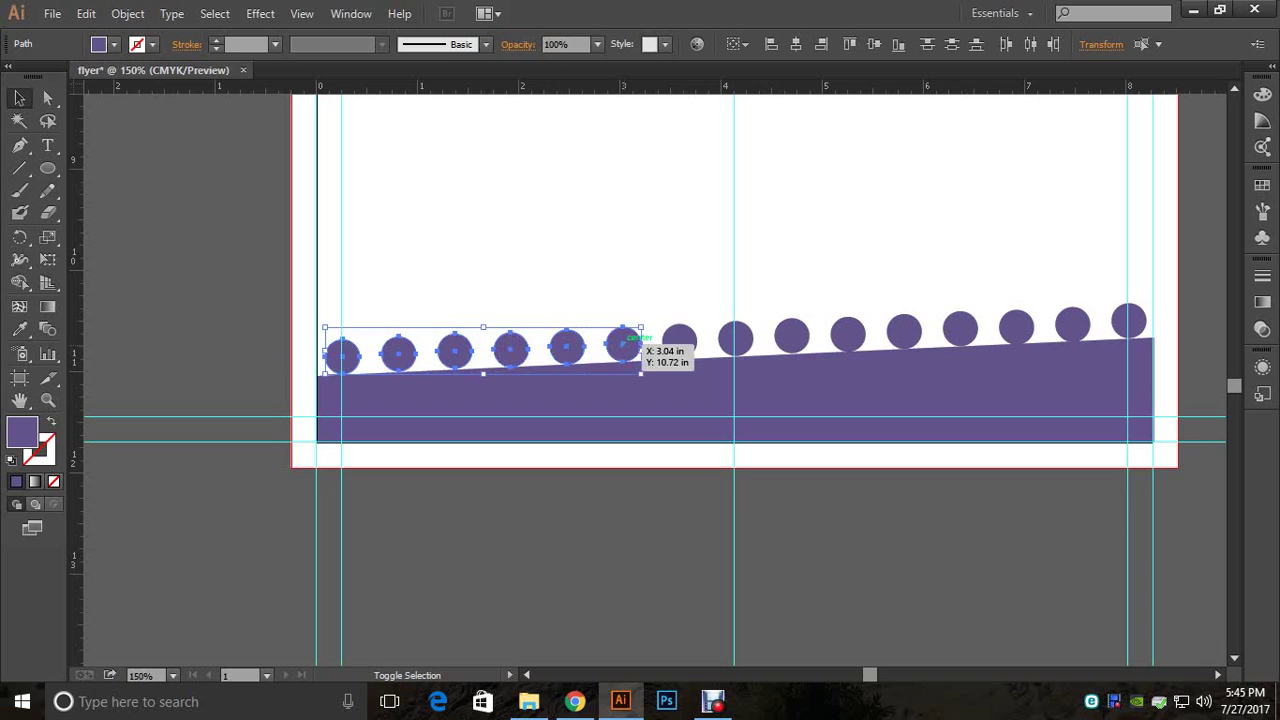
pyautogui.keyDown('shift'); pyautogui.click(679, 340); pyautogui.keyUp('shift')
pyautogui.keyDown('shift'); pyautogui.click(735, 338); pyautogui.keyUp('shift')
pyautogui.keyDown('shift'); pyautogui.click(791, 335); pyautogui.keyUp('shift')
pyautogui.keyDown('shift'); pyautogui.click(847, 333); pyautogui.keyUp('shift')
pyautogui.keyDown('shift'); pyautogui.click(904, 330); pyautogui.keyUp('shift')
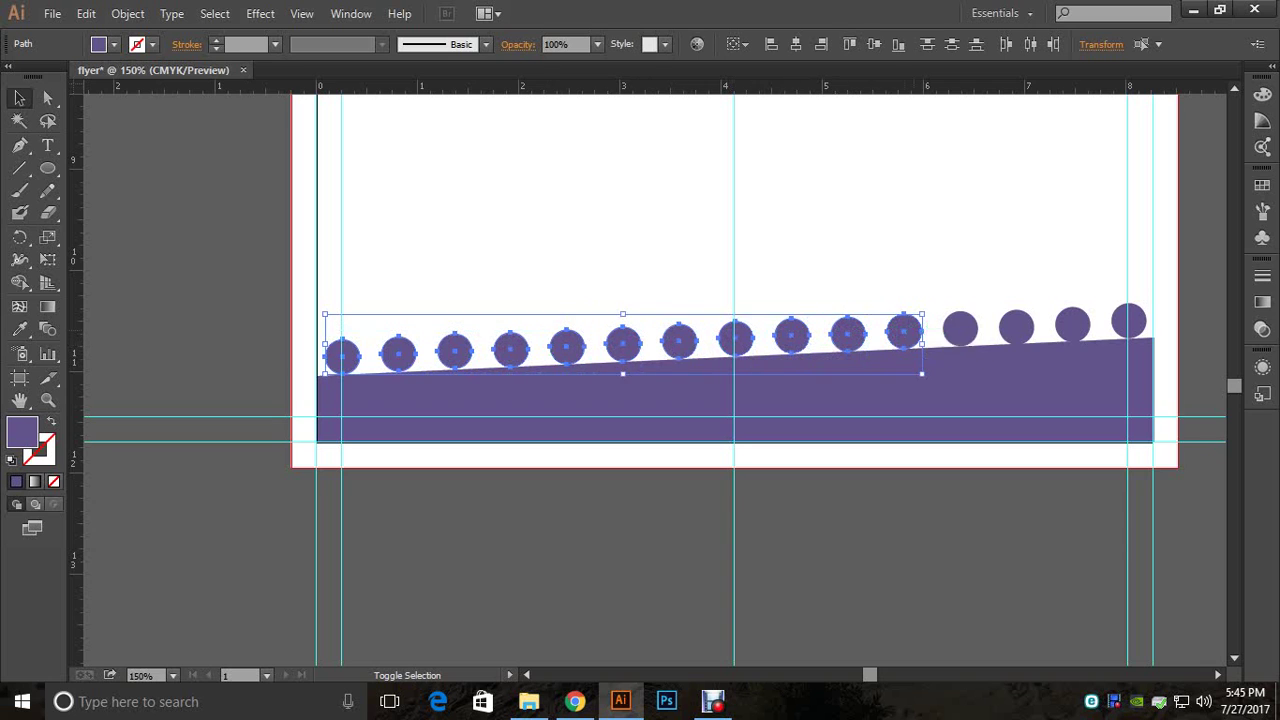
pyautogui.keyDown('shift'); pyautogui.click(960, 328); pyautogui.keyUp('shift')
pyautogui.keyDown('shift'); pyautogui.click(1016, 326); pyautogui.keyUp('shift')
pyautogui.keyDown('shift'); pyautogui.click(1072, 323); pyautogui.keyUp('shift')
pyautogui.keyDown('shift'); pyautogui.click(1128, 320); pyautogui.keyUp('shift')
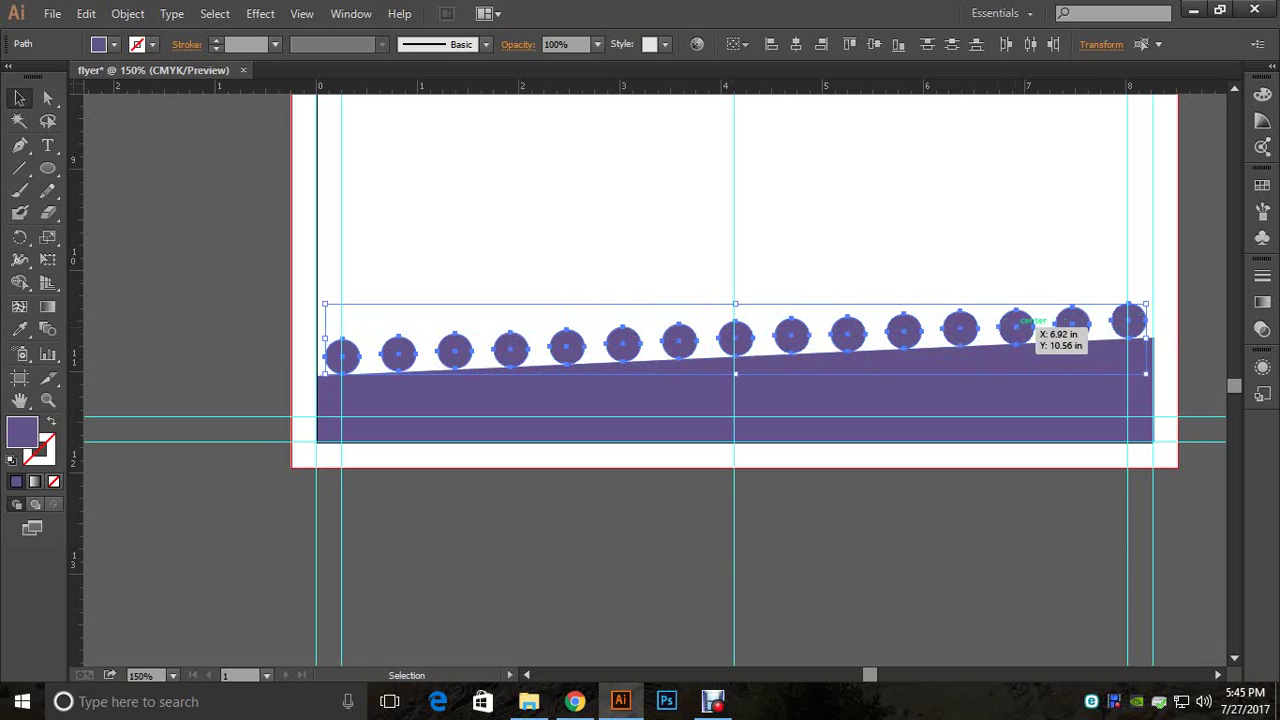
pyautogui.rightClick(992, 322)
pyautogui.click(1047, 408)
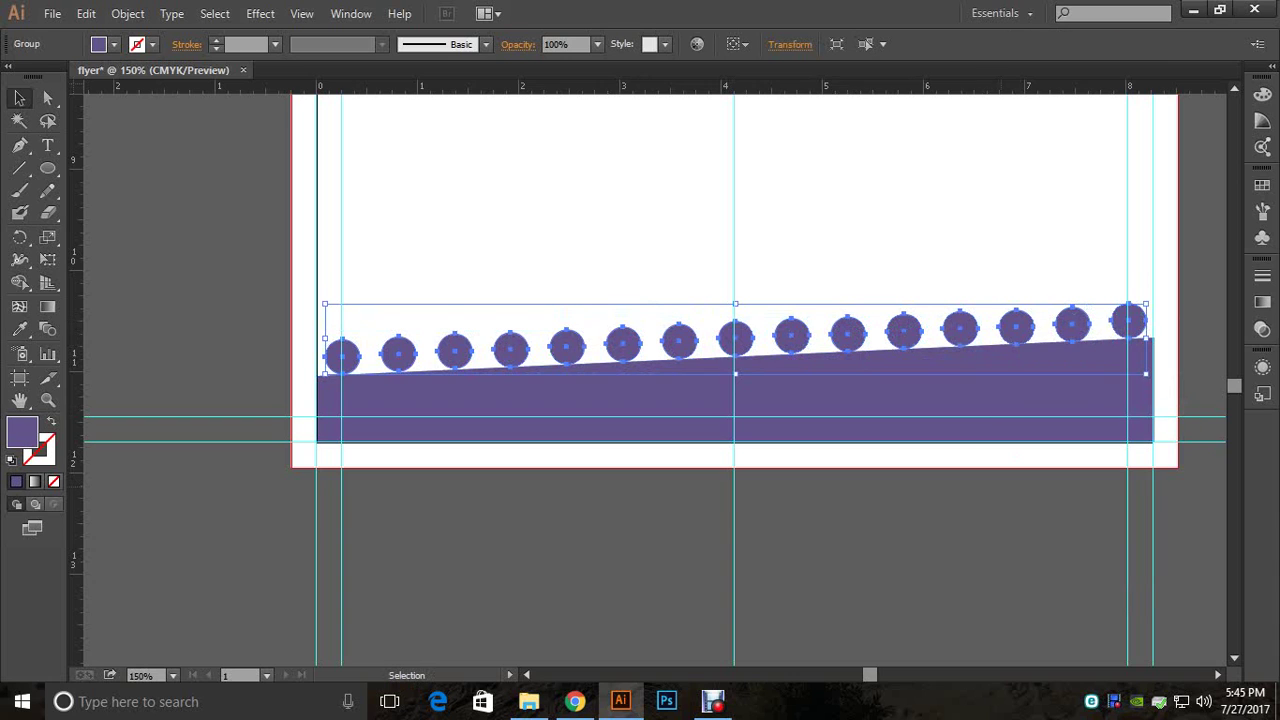
# Step: Nudge the circle group downward so the circles partly overlap the bottom band as a scalloped edge, and deselect it
pyautogui.press('Down')
pyautogui.press('Down')
pyautogui.press('Down')
pyautogui.press('Down')
pyautogui.press('Down')
pyautogui.press('Down')
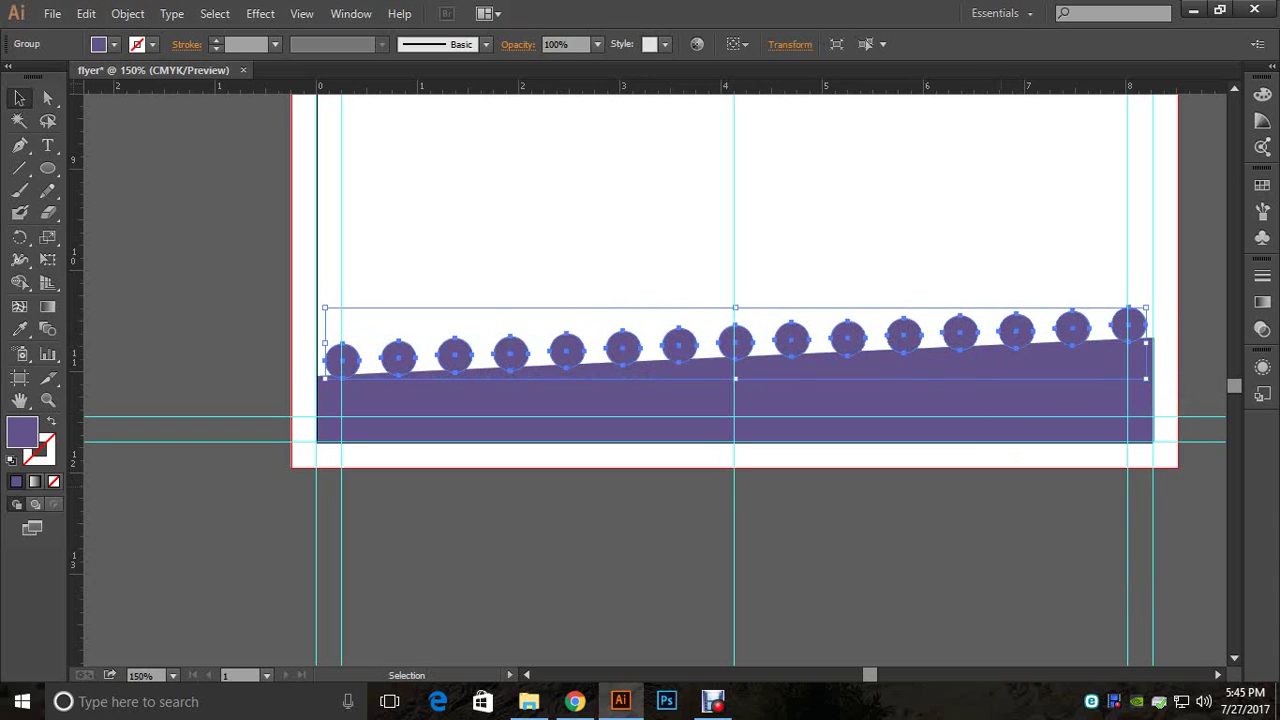
pyautogui.hotkey('ctrl', 'shift', 'a')
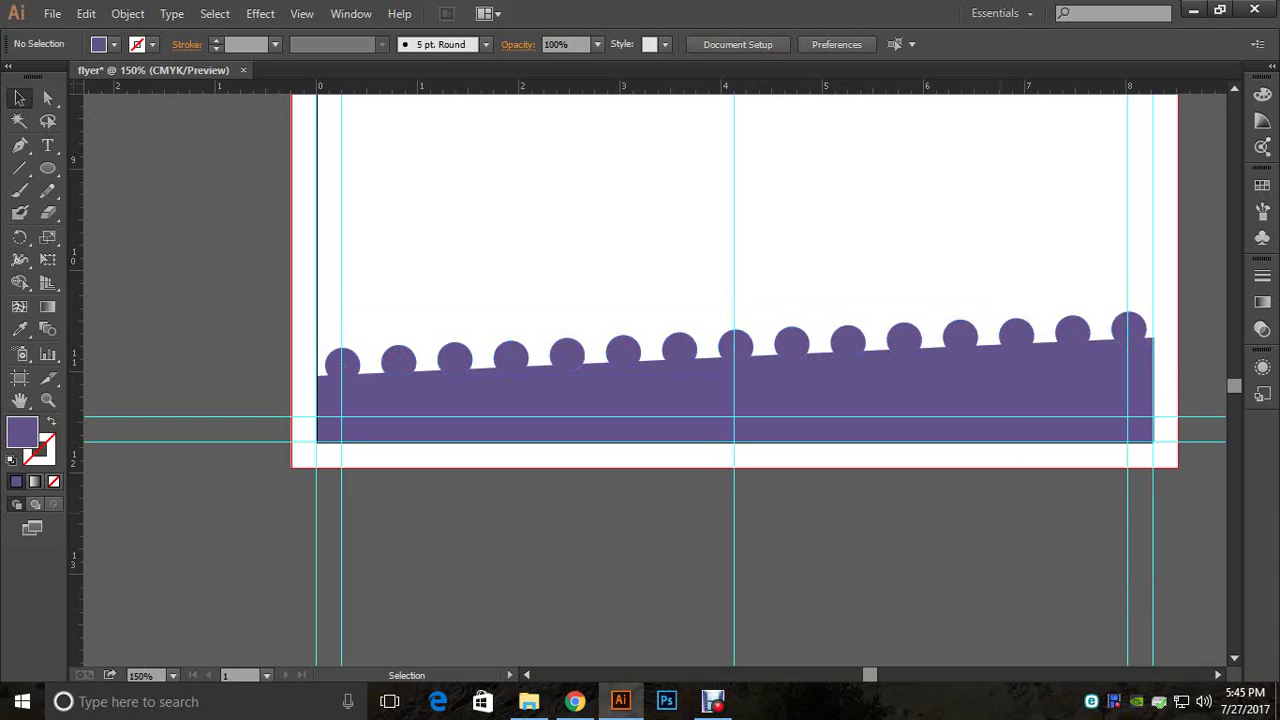
# Step: Group the bottom purple band with its row of scallop circles, and deselect the group
pyautogui.hotkey('ctrl', '-')
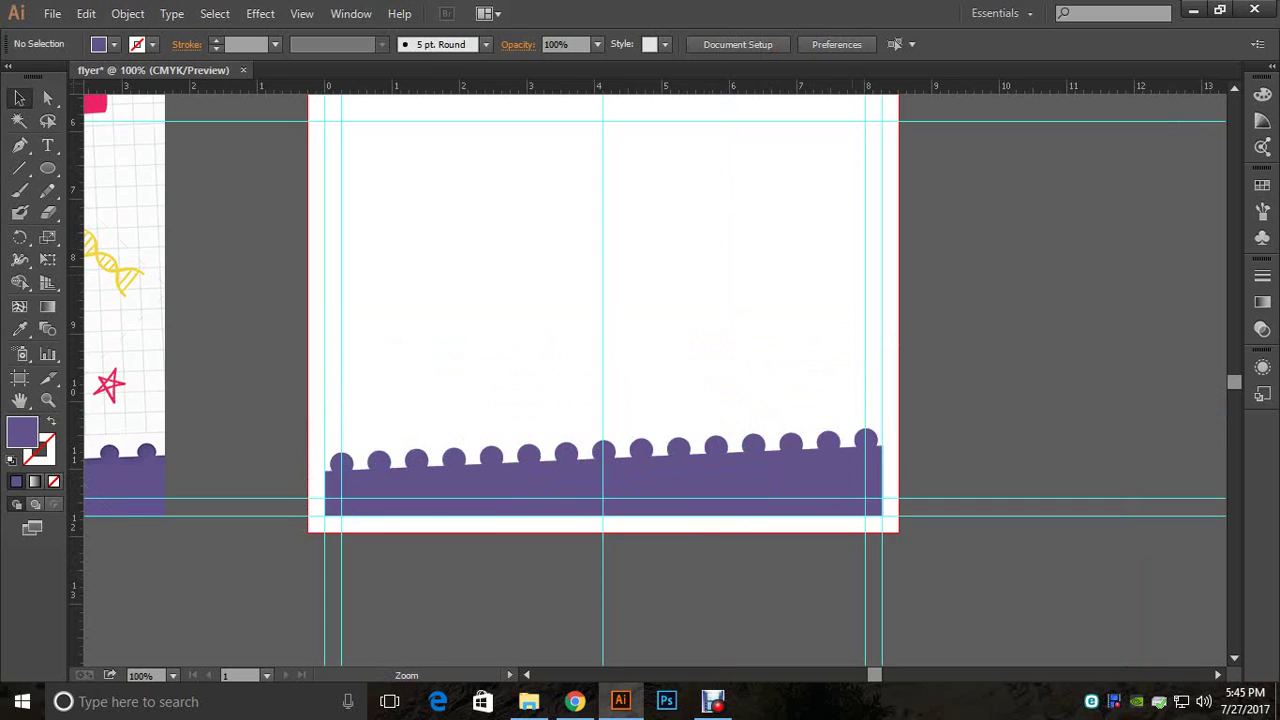
pyautogui.hotkey('ctrl', '-')
pyautogui.moveTo(640, 380); pyautogui.dragTo(670, 396)
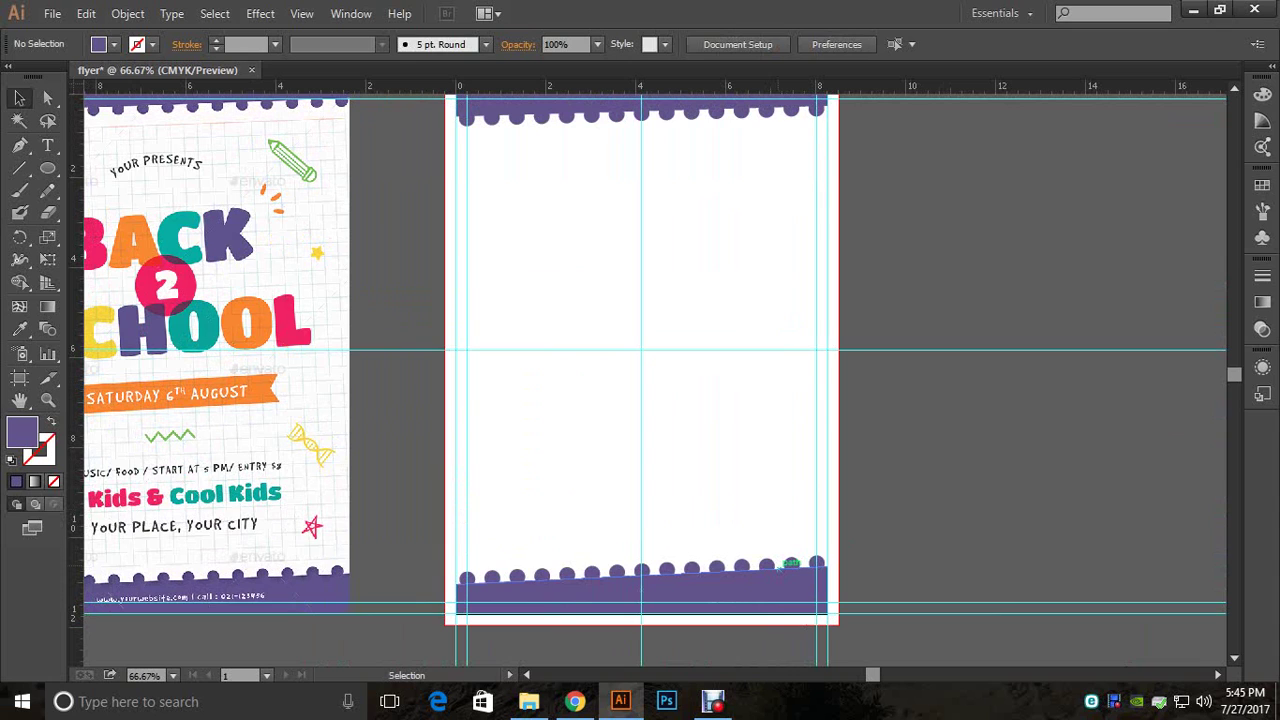
pyautogui.click(779, 570)
pyautogui.click(890, 560)
pyautogui.click(730, 565)
pyautogui.keyDown('shift'); pyautogui.click(730, 565); pyautogui.keyUp('shift')
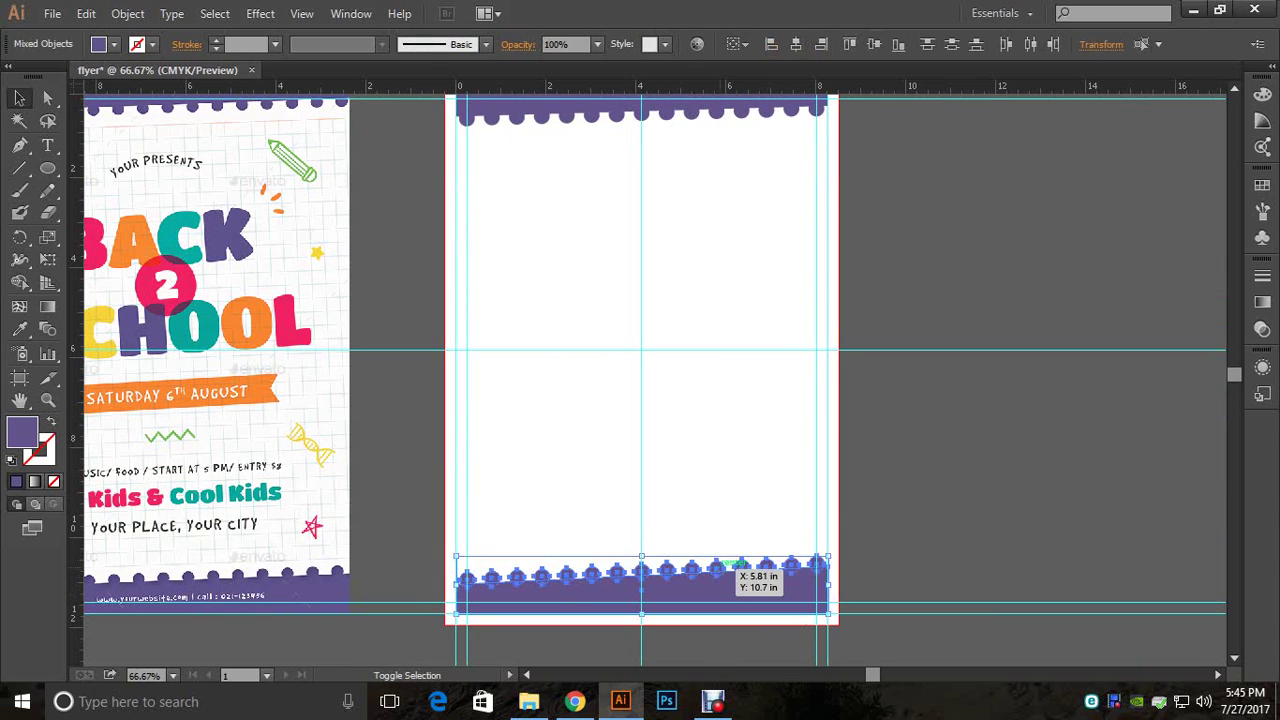
pyautogui.rightClick(724, 567)
pyautogui.click(786, 468)
pyautogui.click(786, 470)
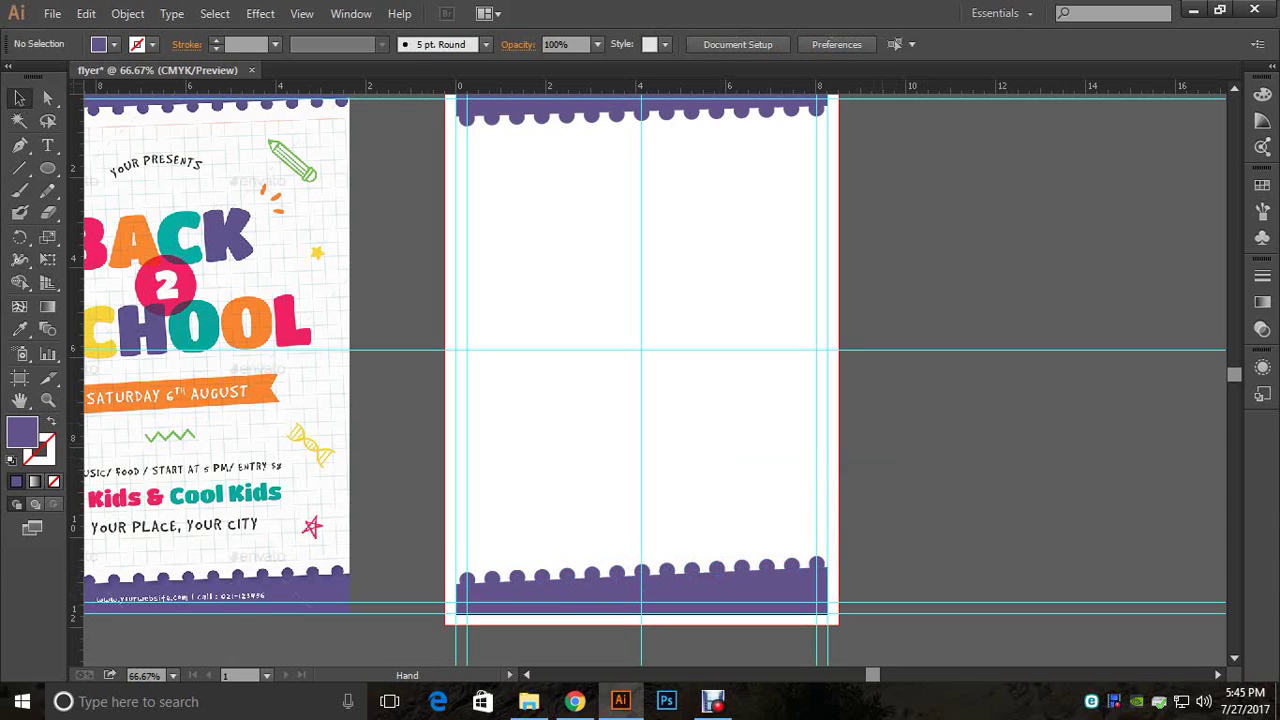
pyautogui.moveTo(786, 470); pyautogui.dragTo(926, 510)
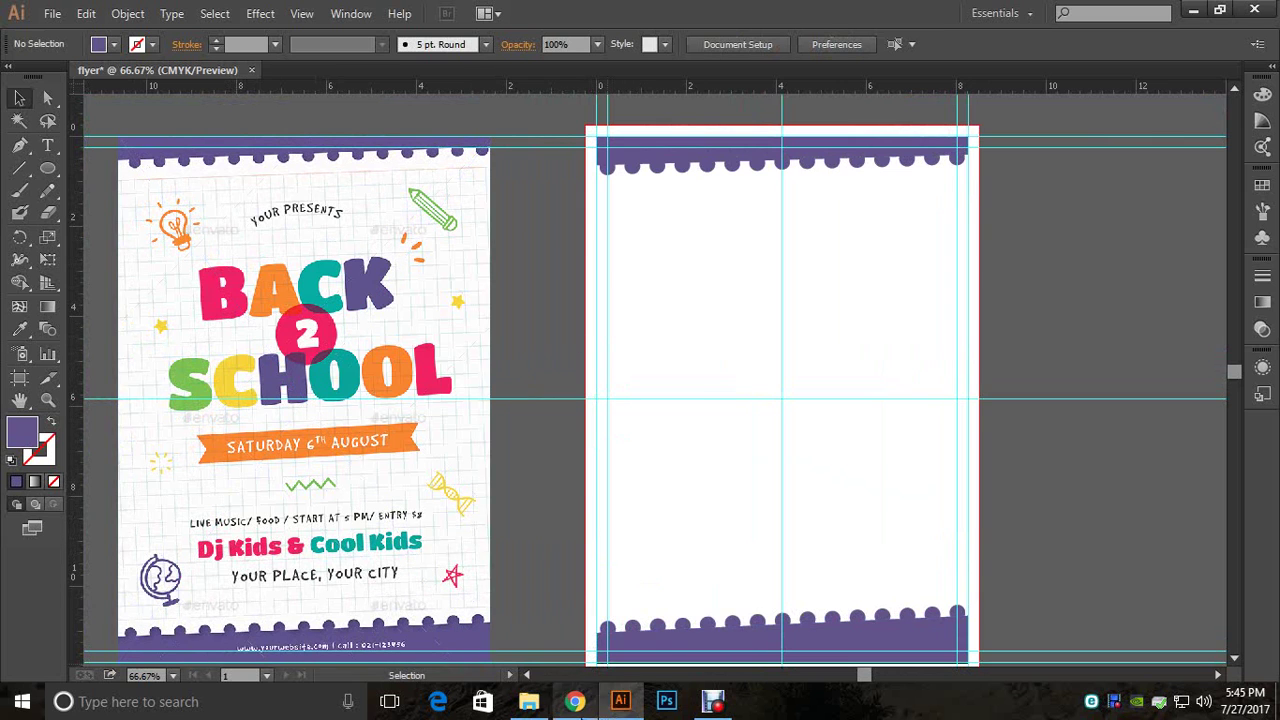
# Step: Switch to Chrome and save the black-line grid image from the "grid background png" image results as background in the Flyer folder
pyautogui.click(575, 701)
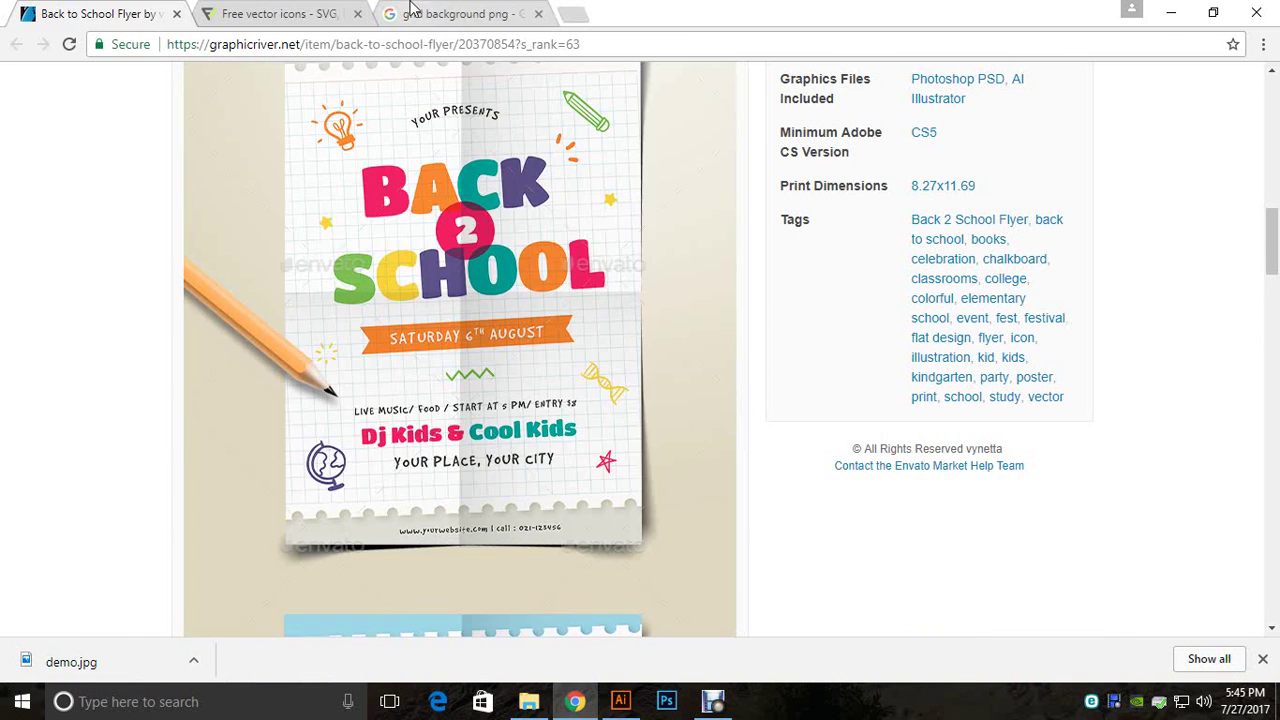
pyautogui.click(414, 12)
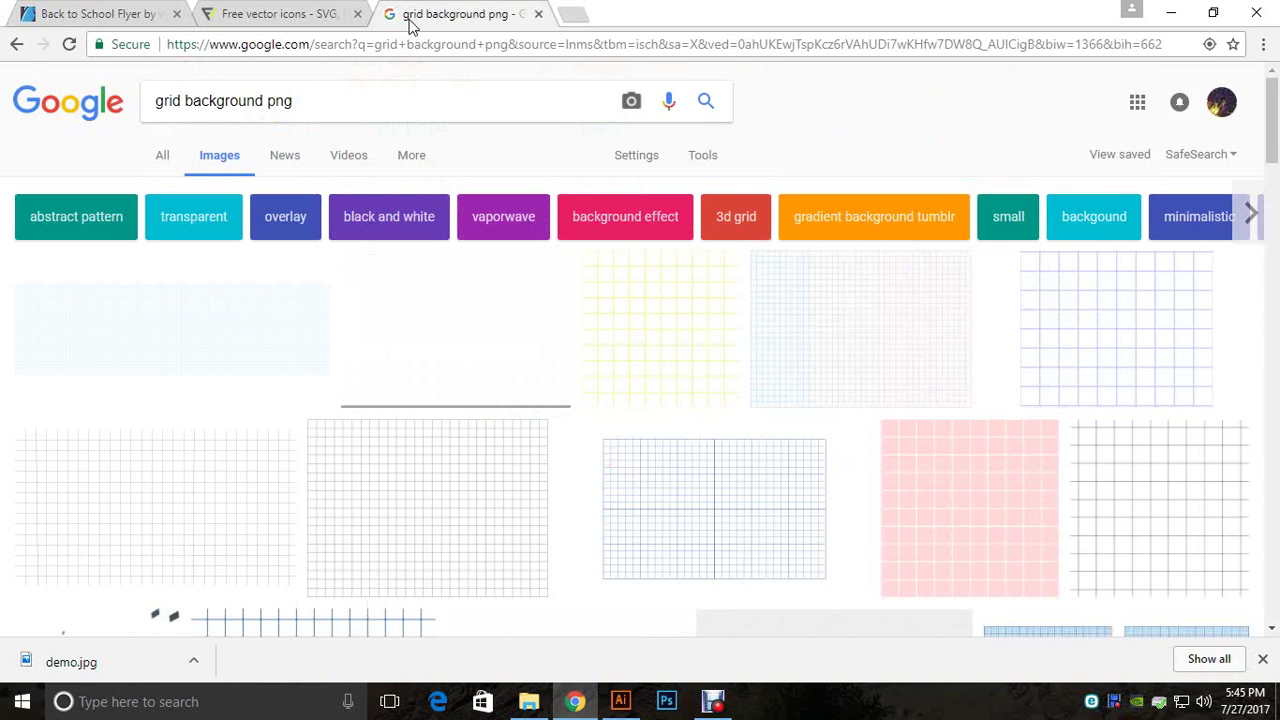
pyautogui.moveTo(313, 103); pyautogui.dragTo(196, 101)
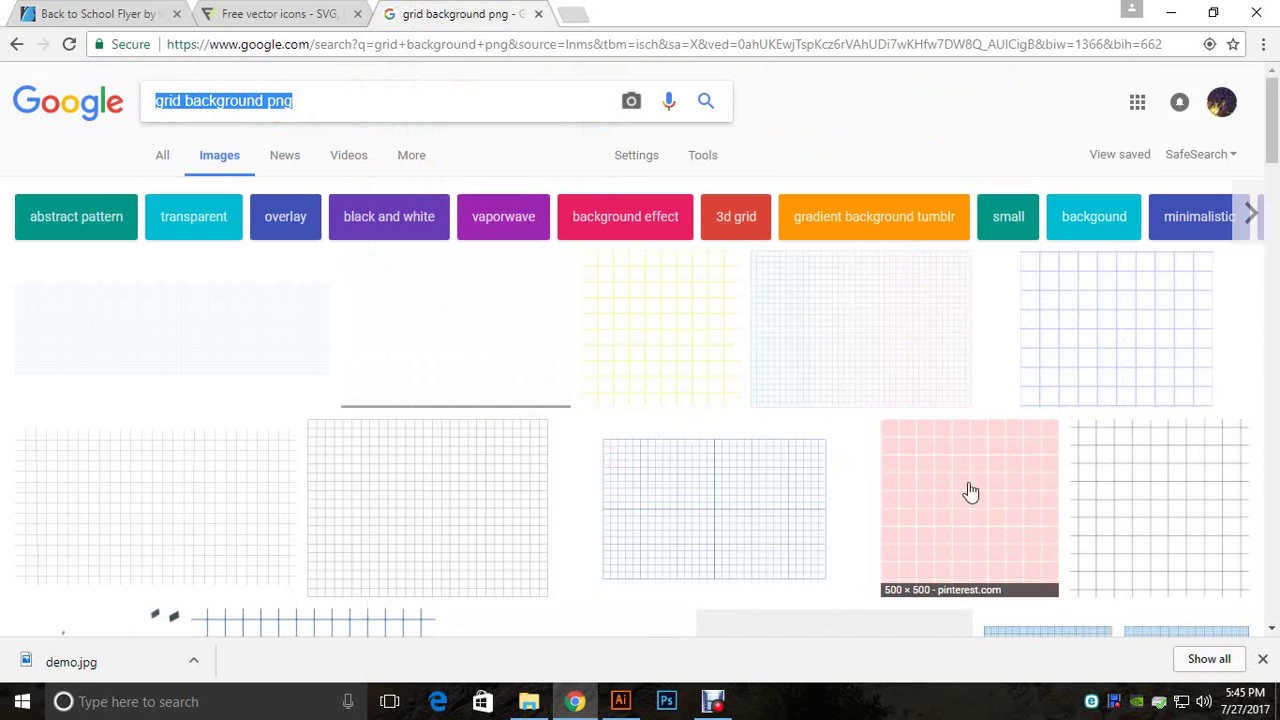
pyautogui.click(491, 455)
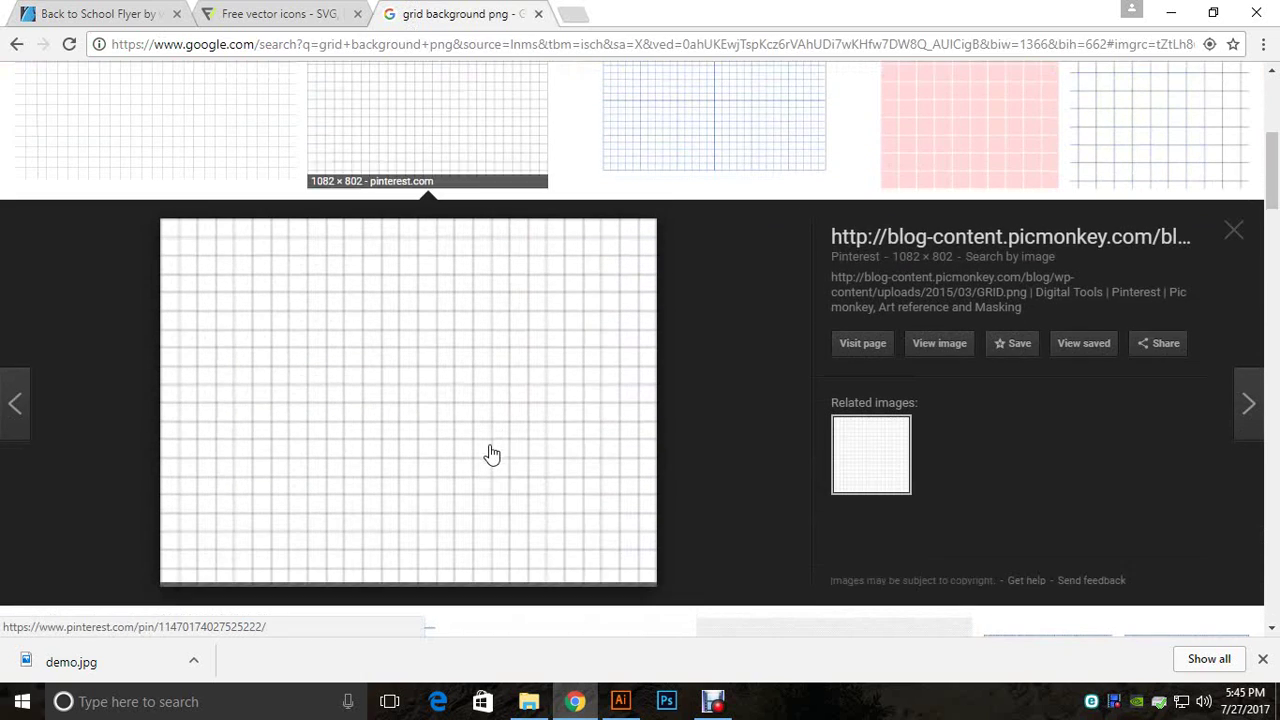
pyautogui.rightClick(477, 380)
pyautogui.click(566, 549)
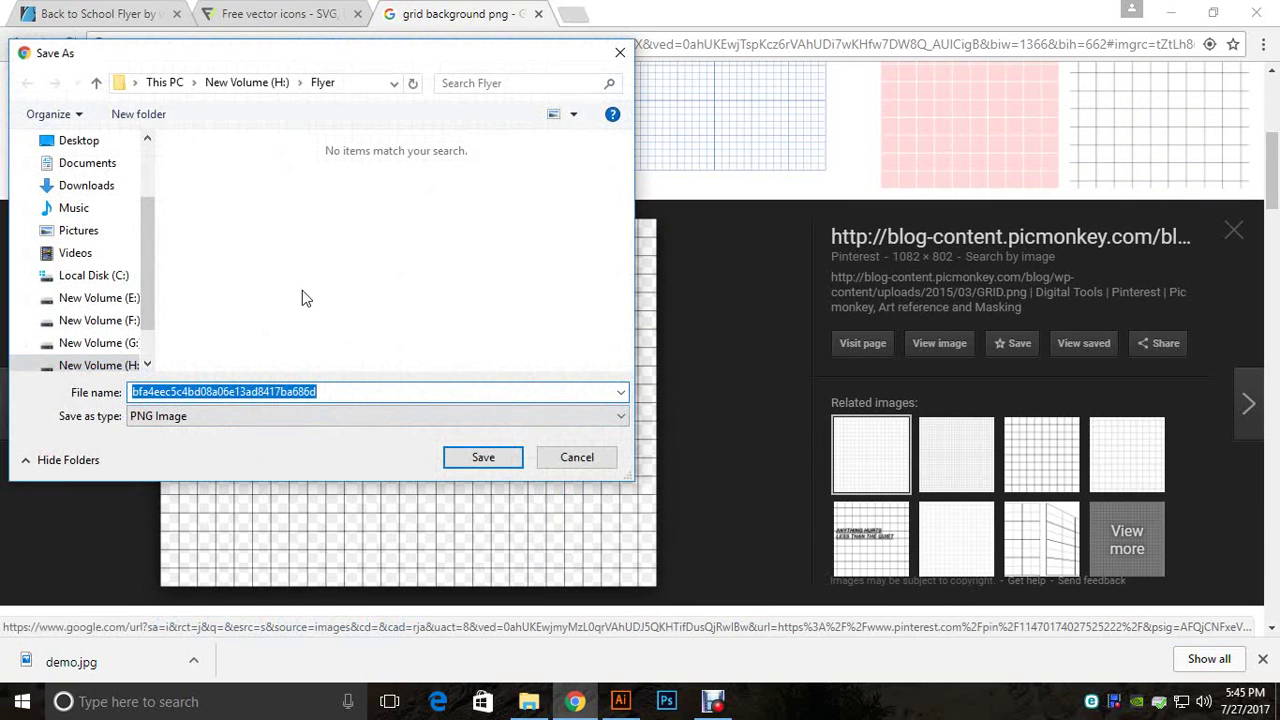
pyautogui.write('background')
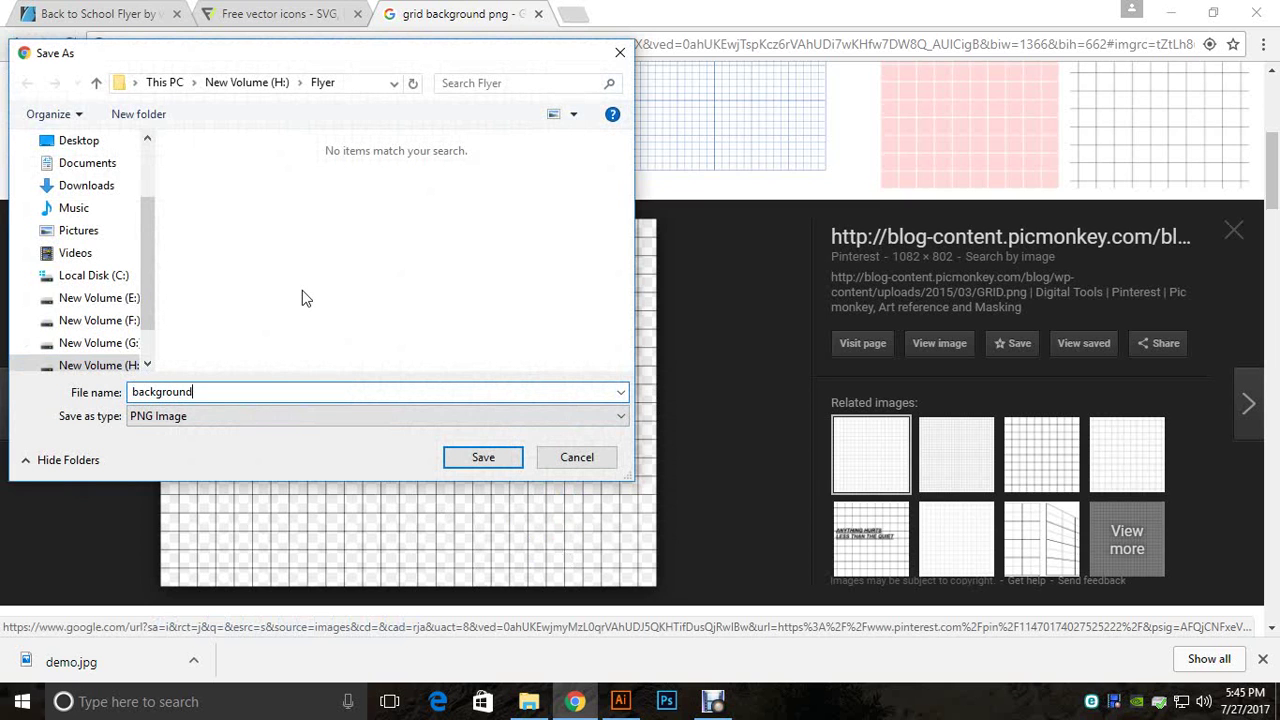
pyautogui.press('Return')
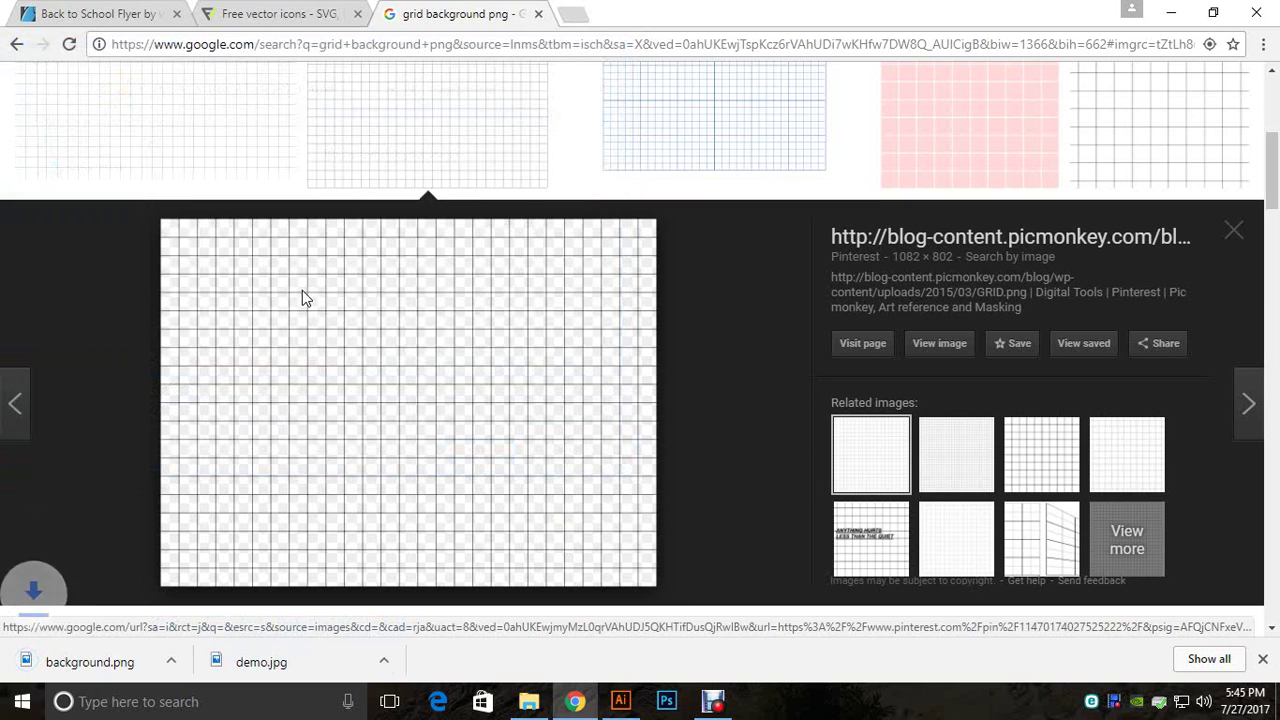
# Step: Switch to File Explorer and check the Flyer folder for the saved background image
pyautogui.click(538, 704)
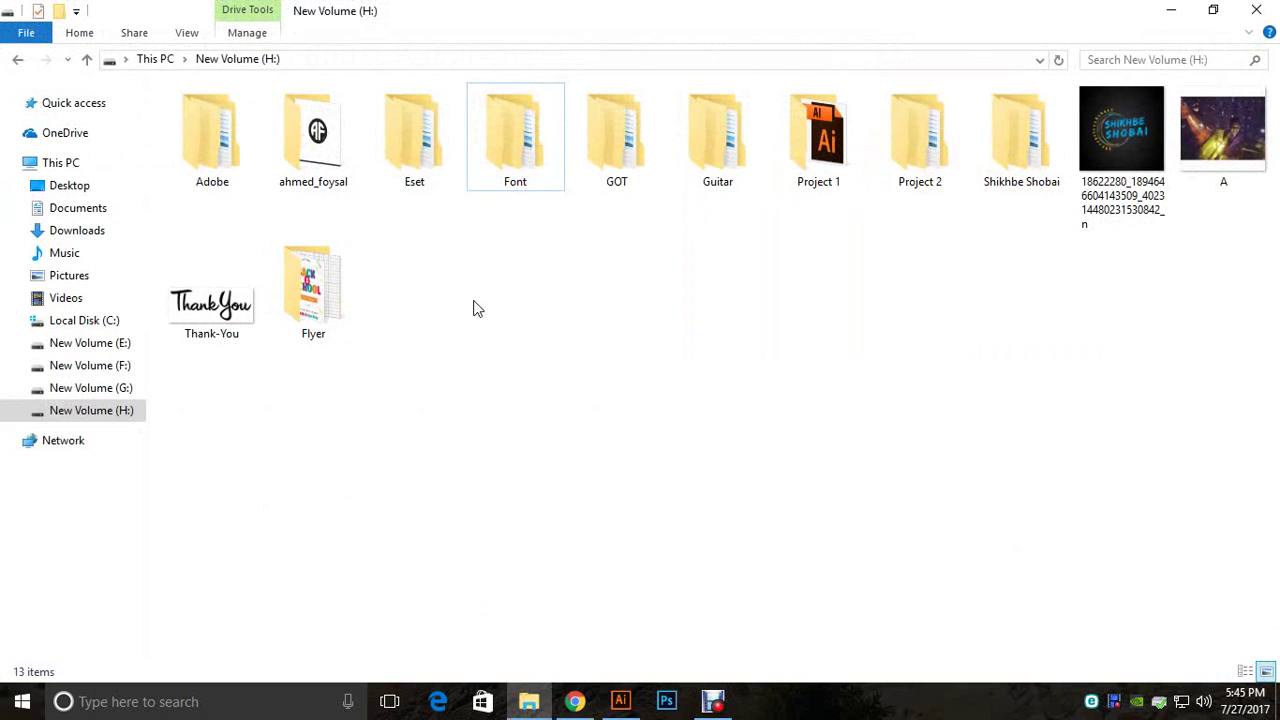
pyautogui.doubleClick(341, 296)
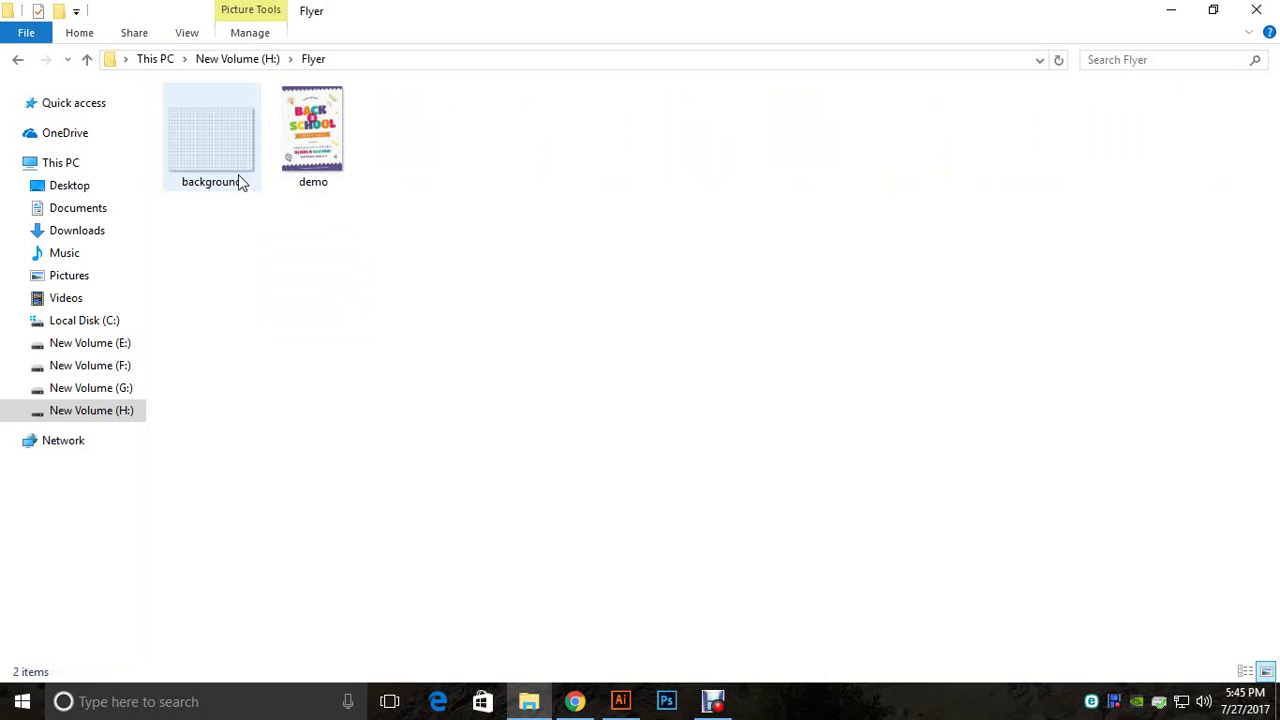
pyautogui.click(240, 183)
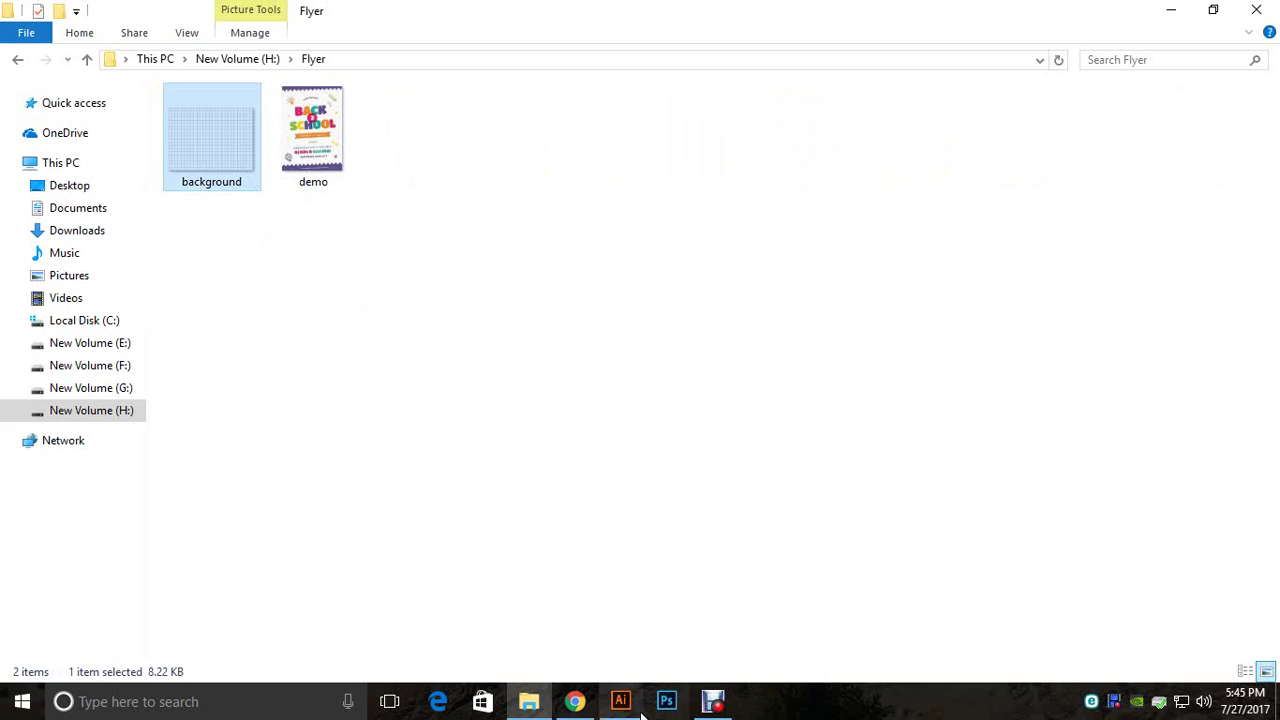
# Step: Switch to Illustrator and place the linked background image about 14.3 in wide, from the artboard's left edge down to its bottom edge
pyautogui.moveTo(634, 710)
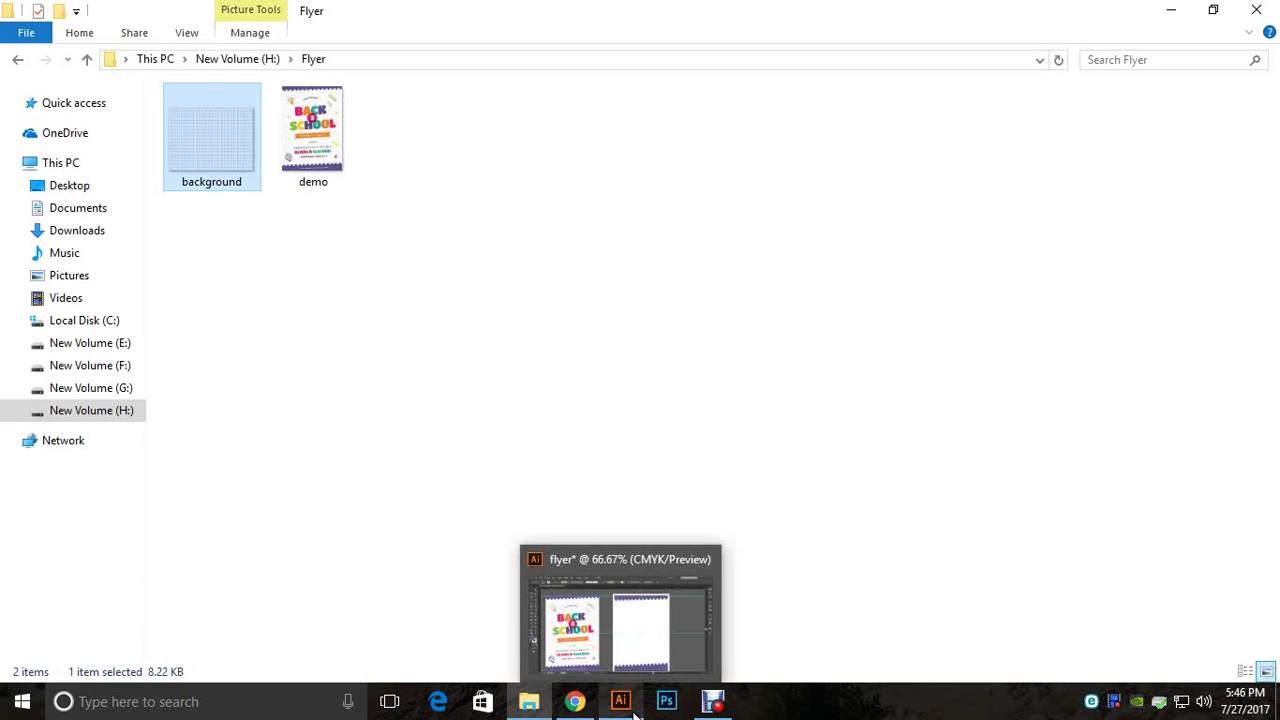
pyautogui.click(634, 710)
pyautogui.click(52, 13)
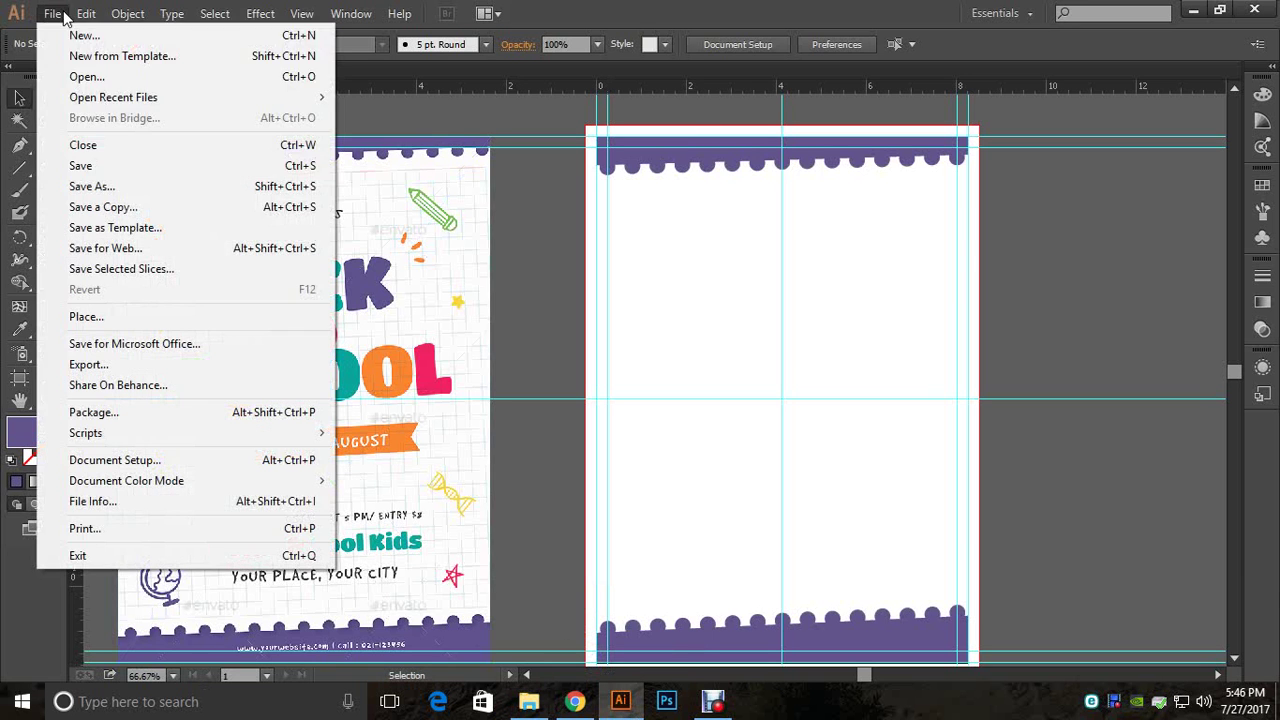
pyautogui.click(134, 317)
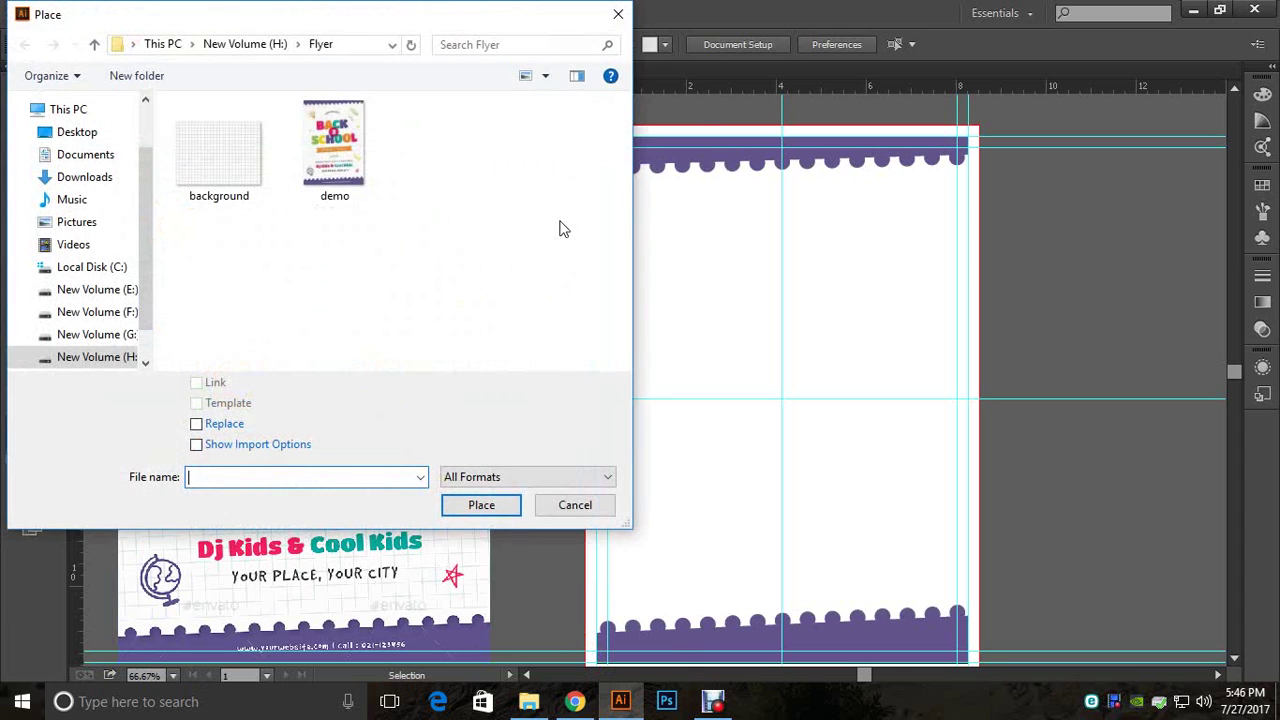
pyautogui.click(228, 175)
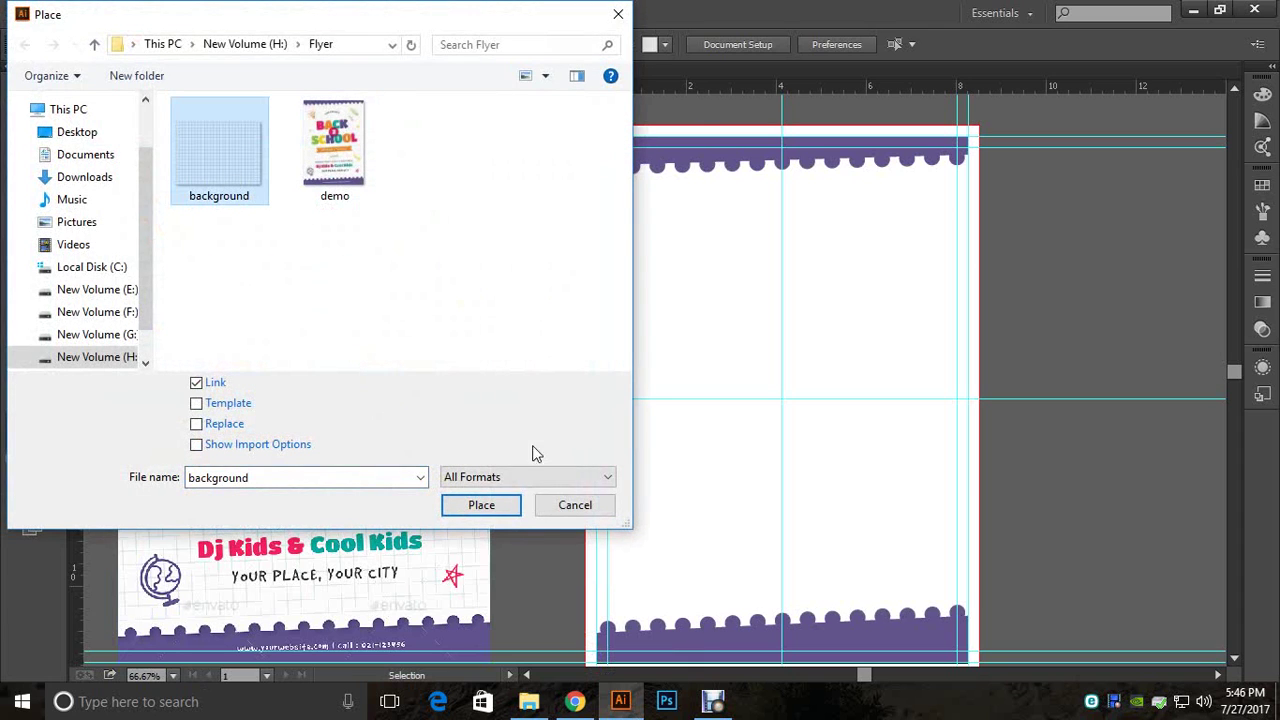
pyautogui.click(481, 505)
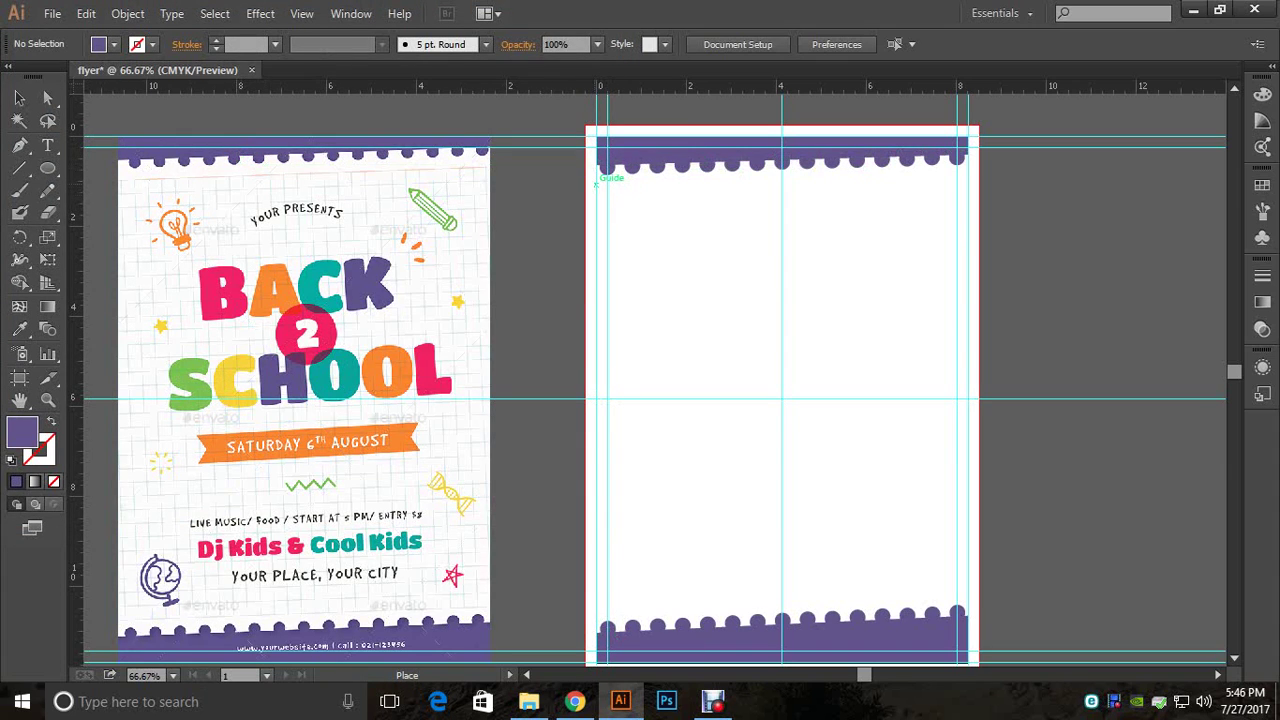
pyautogui.moveTo(597, 181); pyautogui.dragTo(1066, 609)
pyautogui.scroll(-10, 1126, 492)
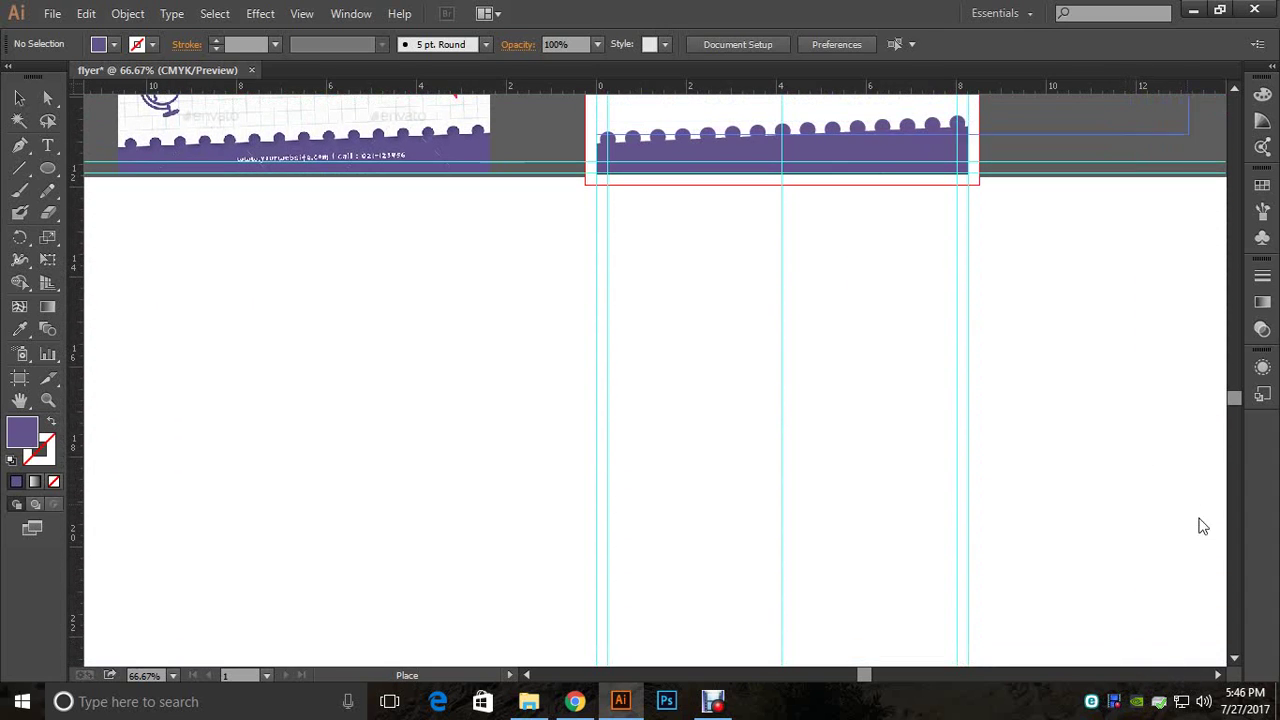
pyautogui.hscroll(5, 1200, 523)
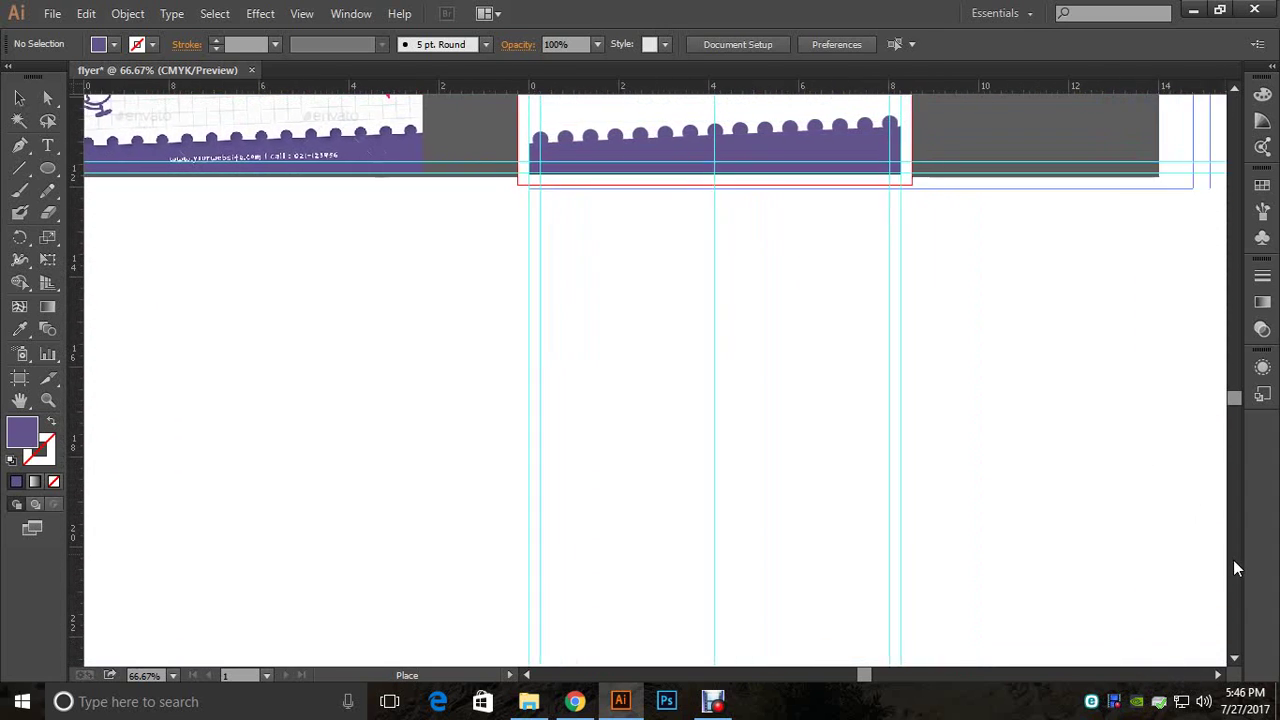
pyautogui.click(1008, 352)
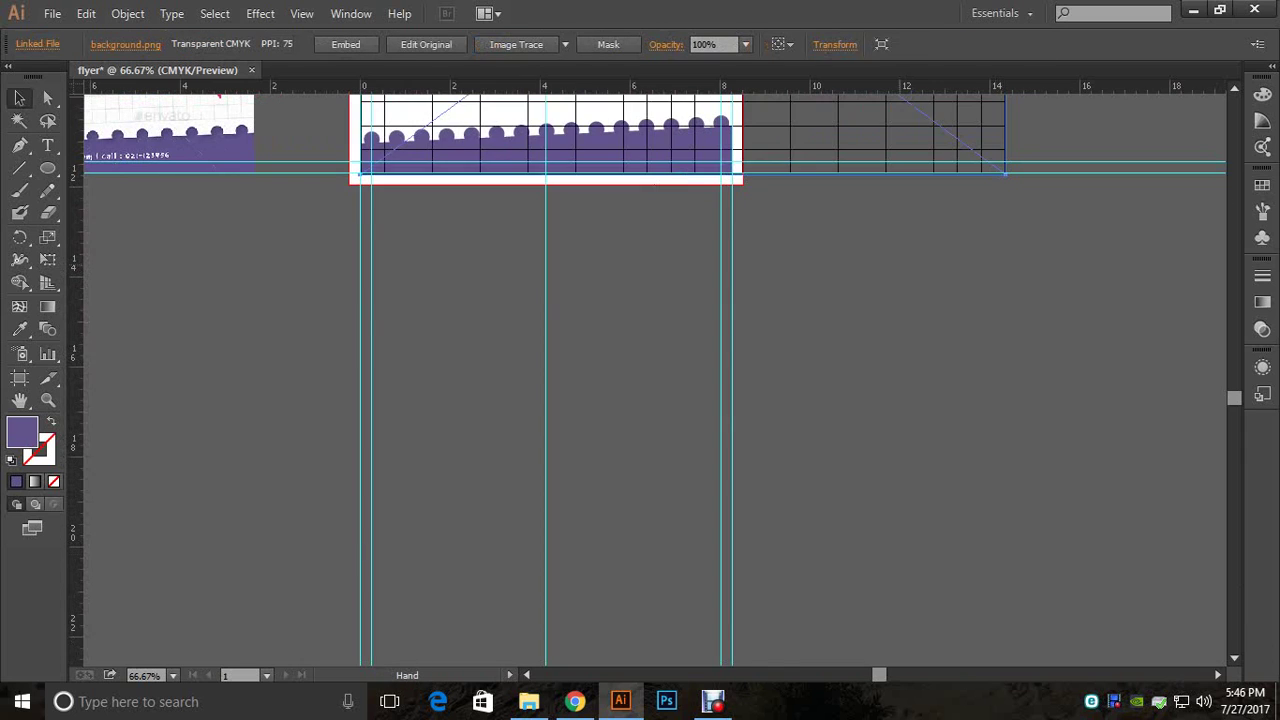
# Step: Rotate the placed grid image slightly counterclockwise to match the slant of the grid in the reference flyer
pyautogui.moveTo(600, 200); pyautogui.dragTo(682, 655)
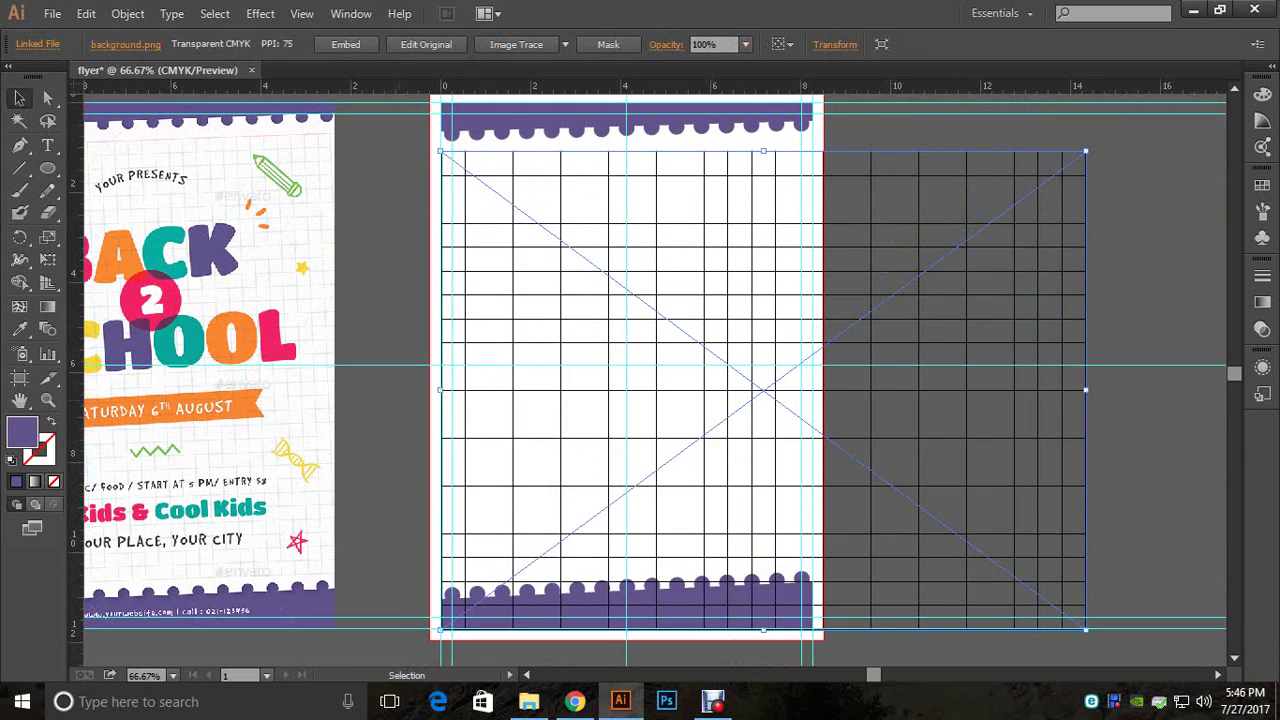
pyautogui.moveTo(270, 330); pyautogui.dragTo(476, 375)
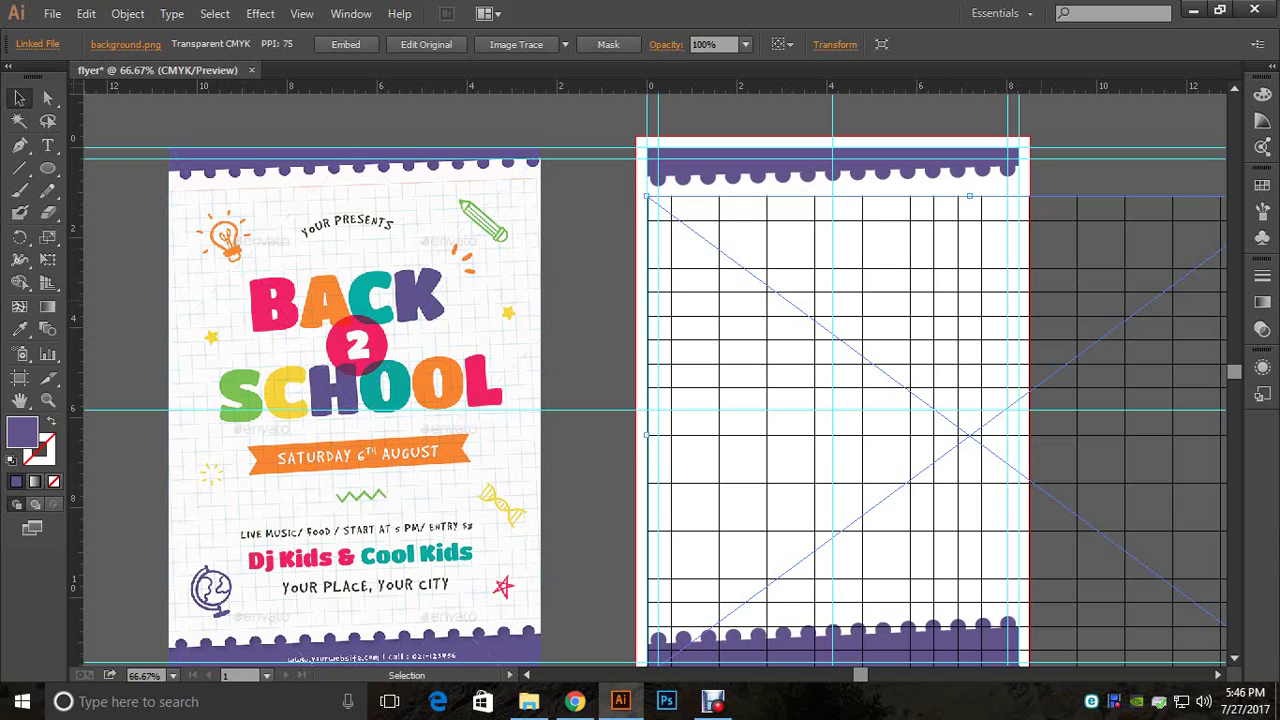
pyautogui.moveTo(972, 200); pyautogui.dragTo(824, 234)
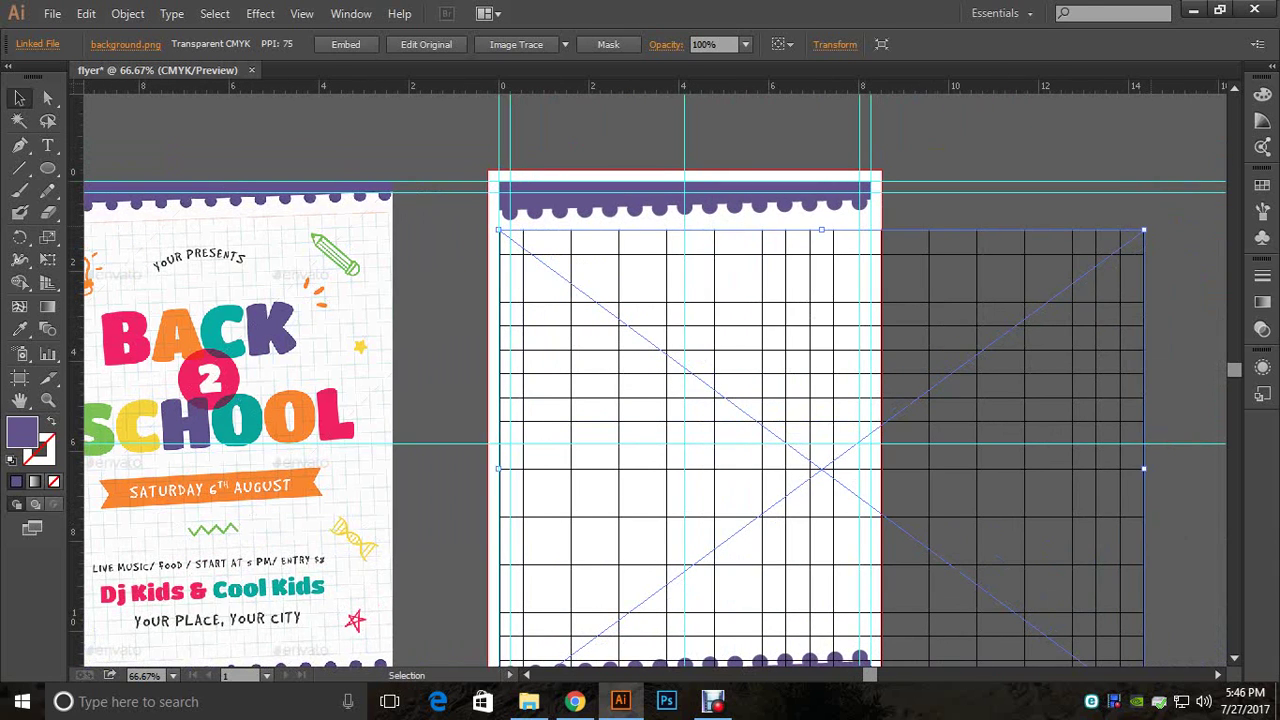
pyautogui.moveTo(1148, 226); pyautogui.dragTo(1144, 218)
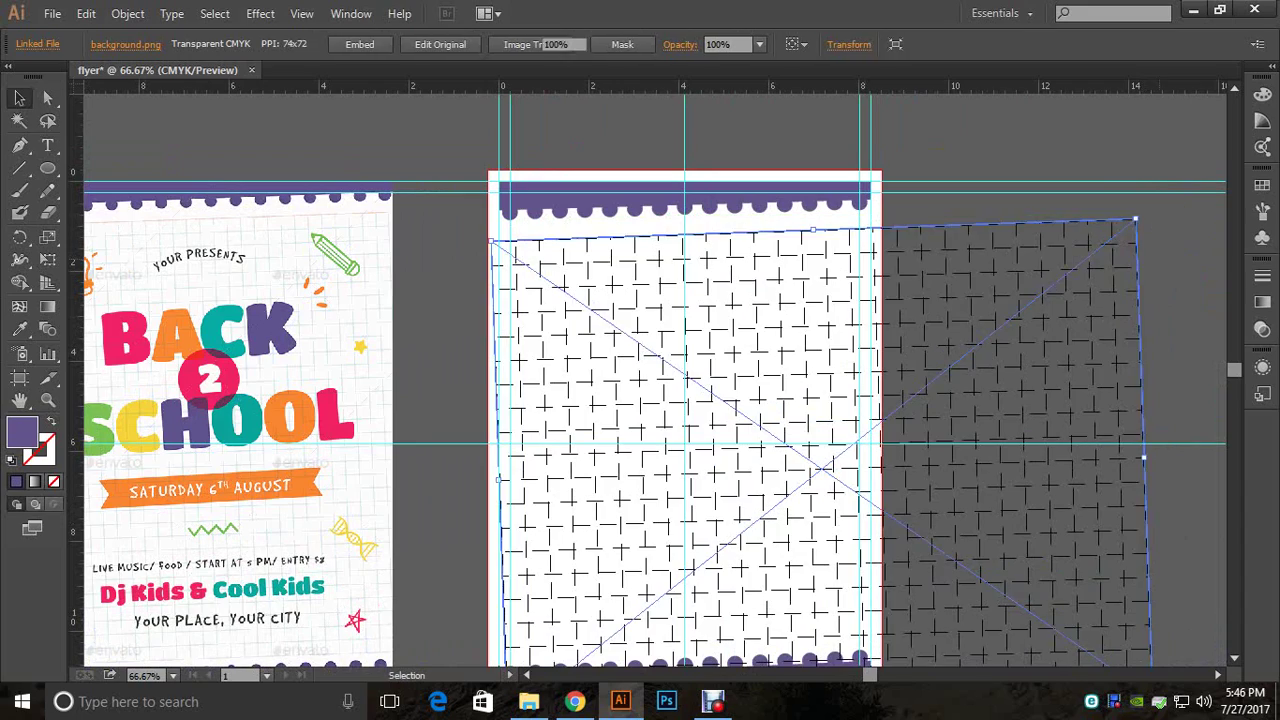
# Step: Nudge the tilted grid image left until its upper corner passes the artboard's left bleed edge, and deselect it
pyautogui.press('Left')
pyautogui.press('Left')
pyautogui.press('Left')
pyautogui.press('Left')
pyautogui.press('Left')
pyautogui.press('Left')
pyautogui.press('Left')
pyautogui.press('Left')
pyautogui.press('Left')
pyautogui.press('Left')
pyautogui.press('Left')
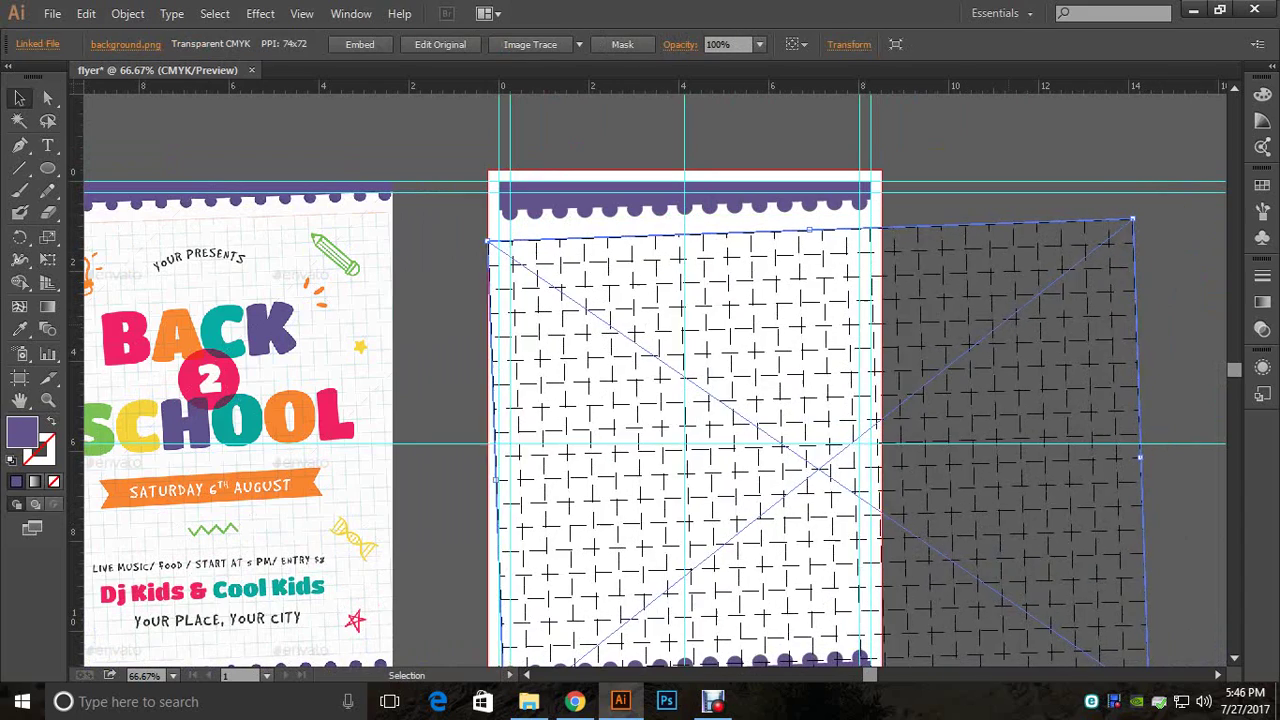
pyautogui.press('Left')
pyautogui.press('Left')
pyautogui.press('Left')
pyautogui.press('Left')
pyautogui.press('Left')
pyautogui.press('Left')
pyautogui.press('Left')
pyautogui.press('Left')
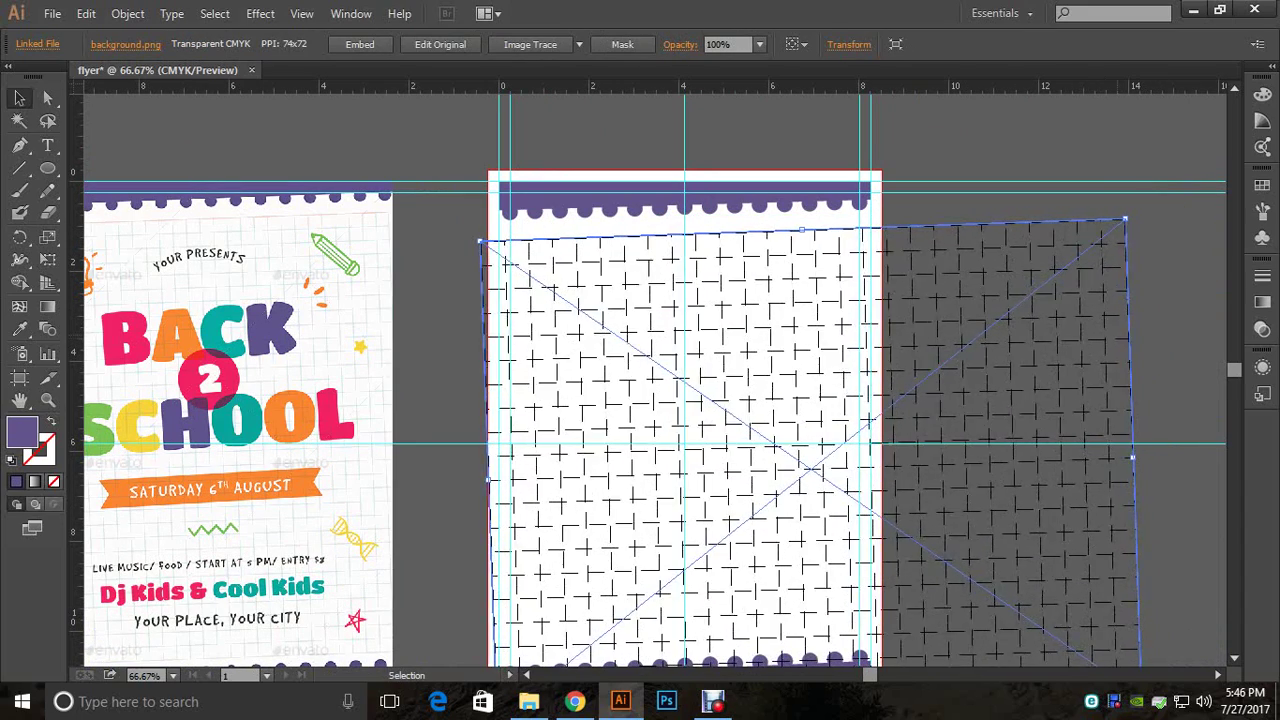
pyautogui.hotkey('ctrl', 'shift', 'a')
# Step: Send the grid image backward behind the scalloped bottom band, and deselect it
pyautogui.moveTo(720, 460); pyautogui.dragTo(700, 303)
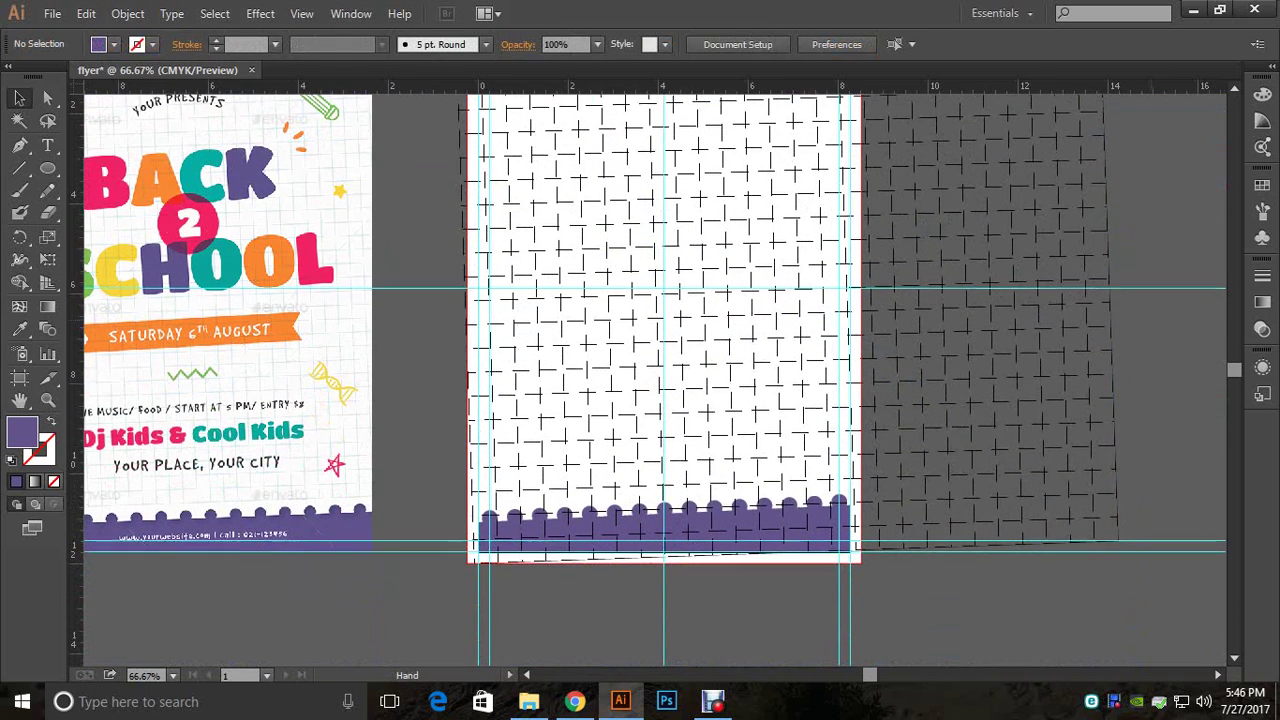
pyautogui.click(789, 330)
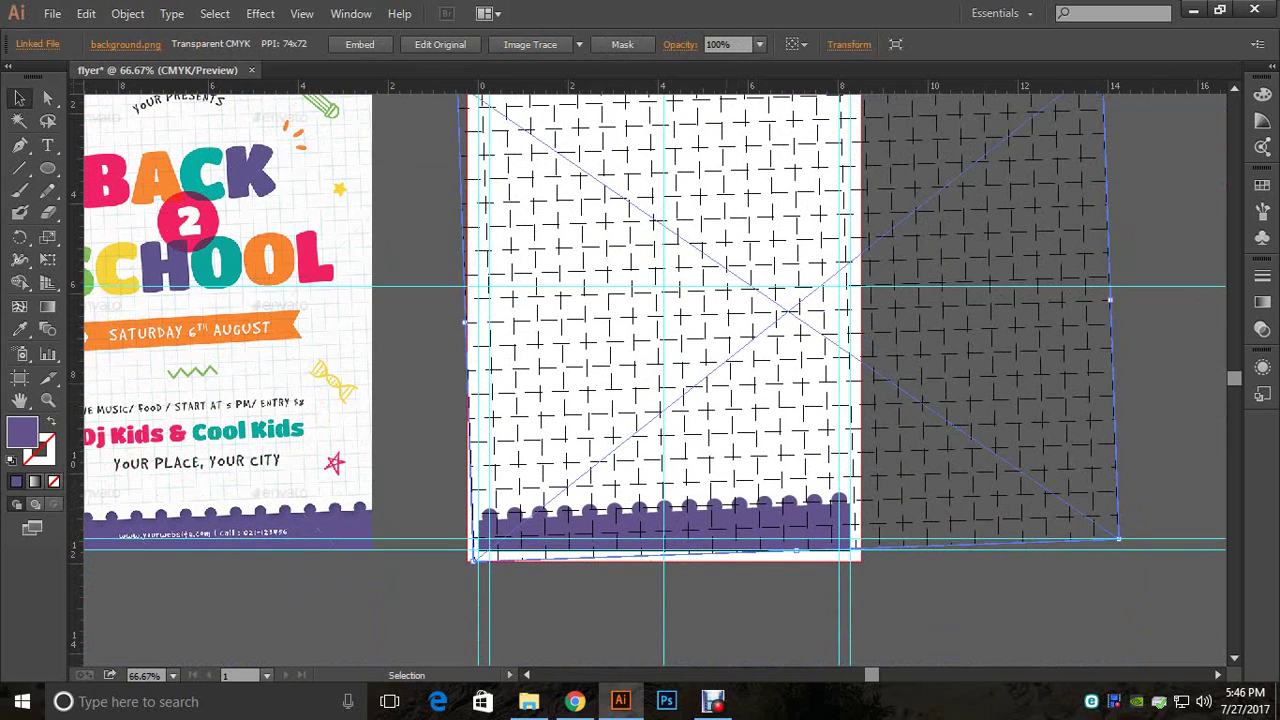
pyautogui.rightClick(726, 386)
pyautogui.moveTo(877, 492)
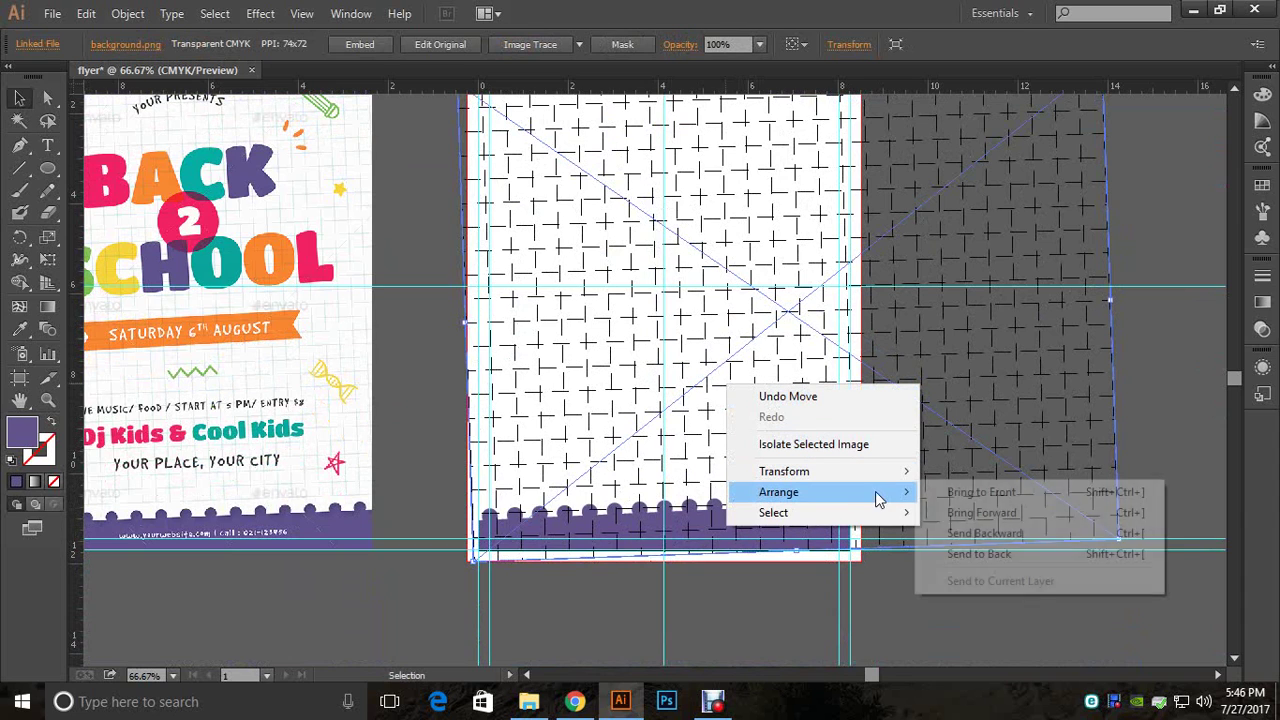
pyautogui.click(946, 532)
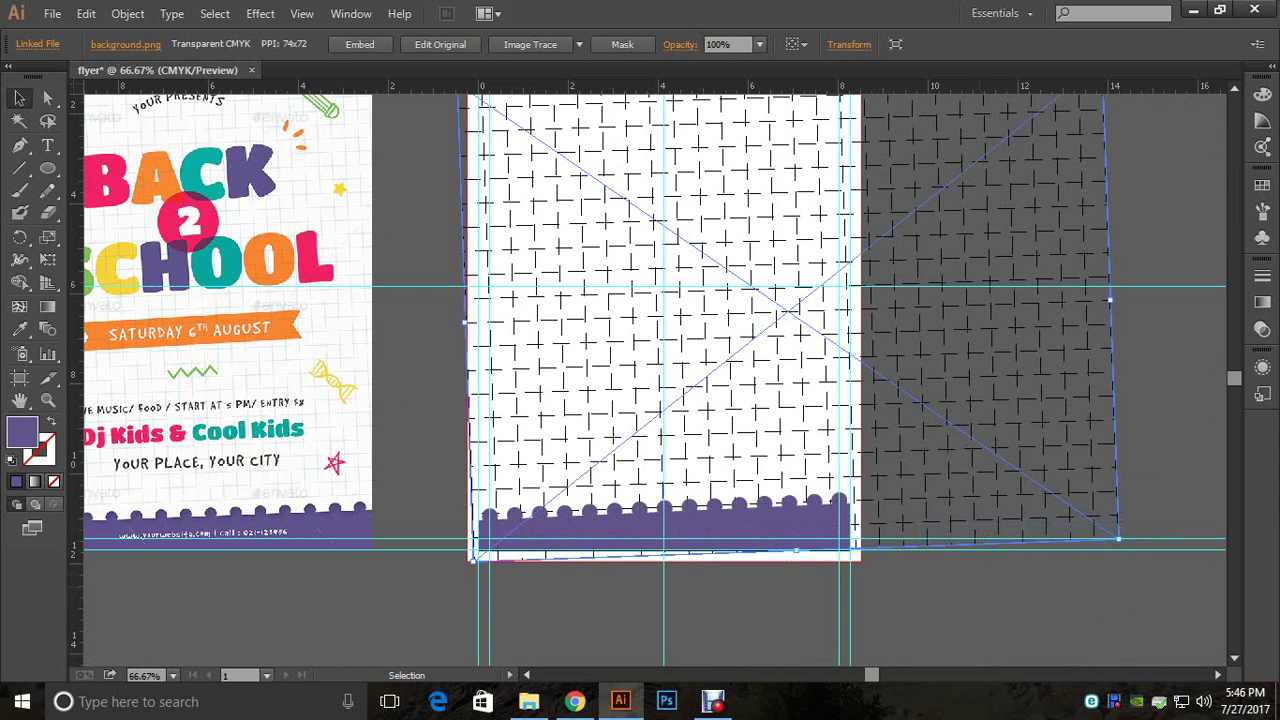
pyautogui.hotkey('ctrl', 'shift', 'a')
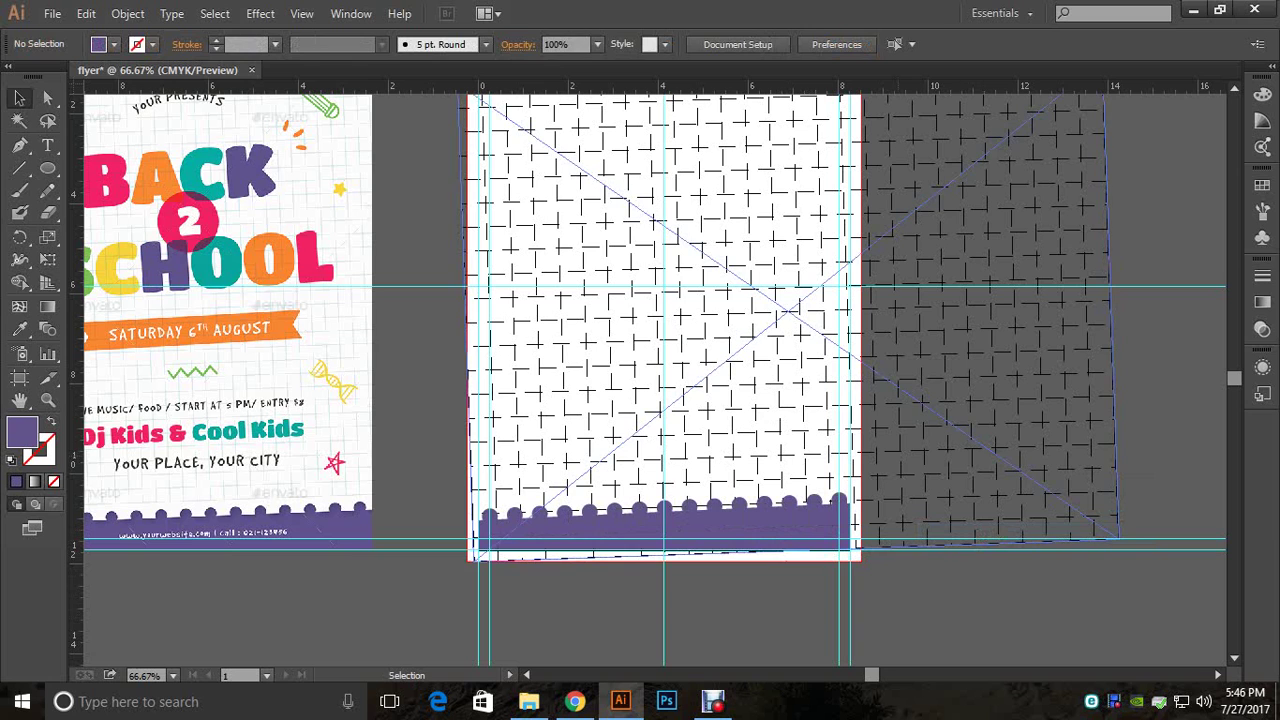
pyautogui.click(945, 490)
pyautogui.click(957, 587)
pyautogui.moveTo(957, 587); pyautogui.dragTo(1042, 709)
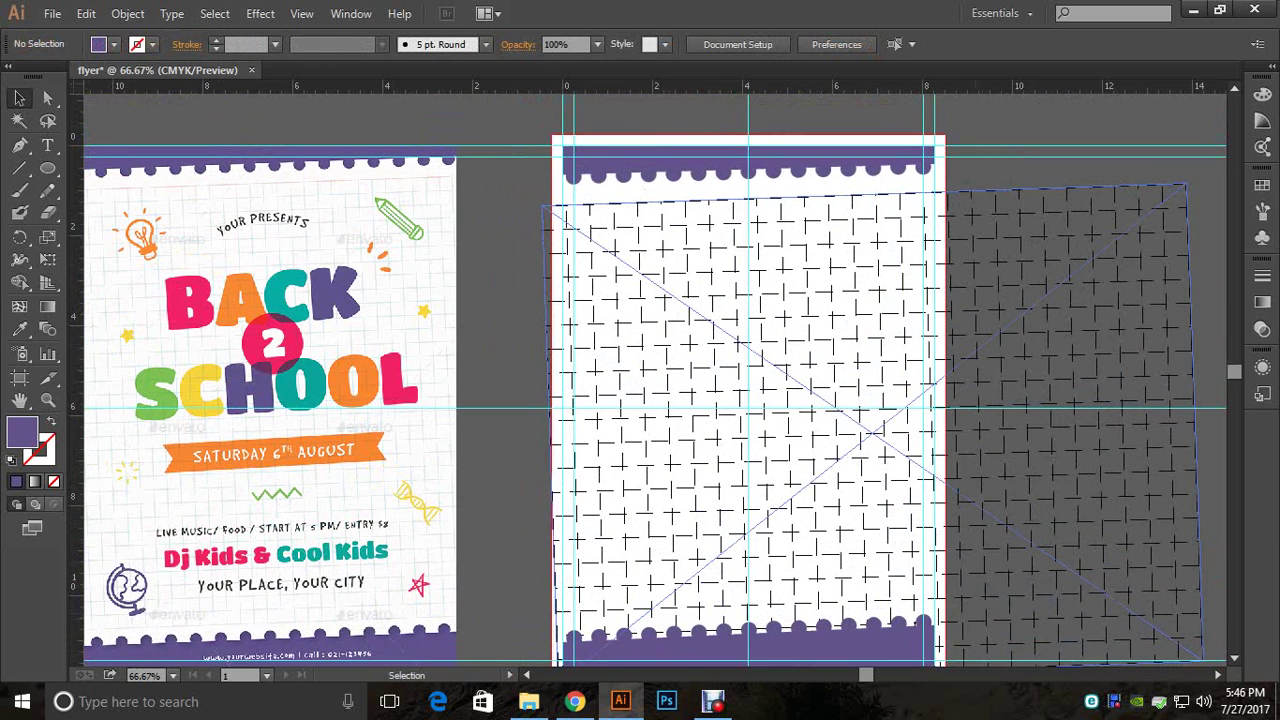
# Step: Draw a rectangle about 8.27 by 10.83 in across the artboard, from just below the top scallops to the bottom edge
pyautogui.moveTo(47, 168); pyautogui.dragTo(95, 163)
pyautogui.moveTo(548, 182); pyautogui.dragTo(476, 135)
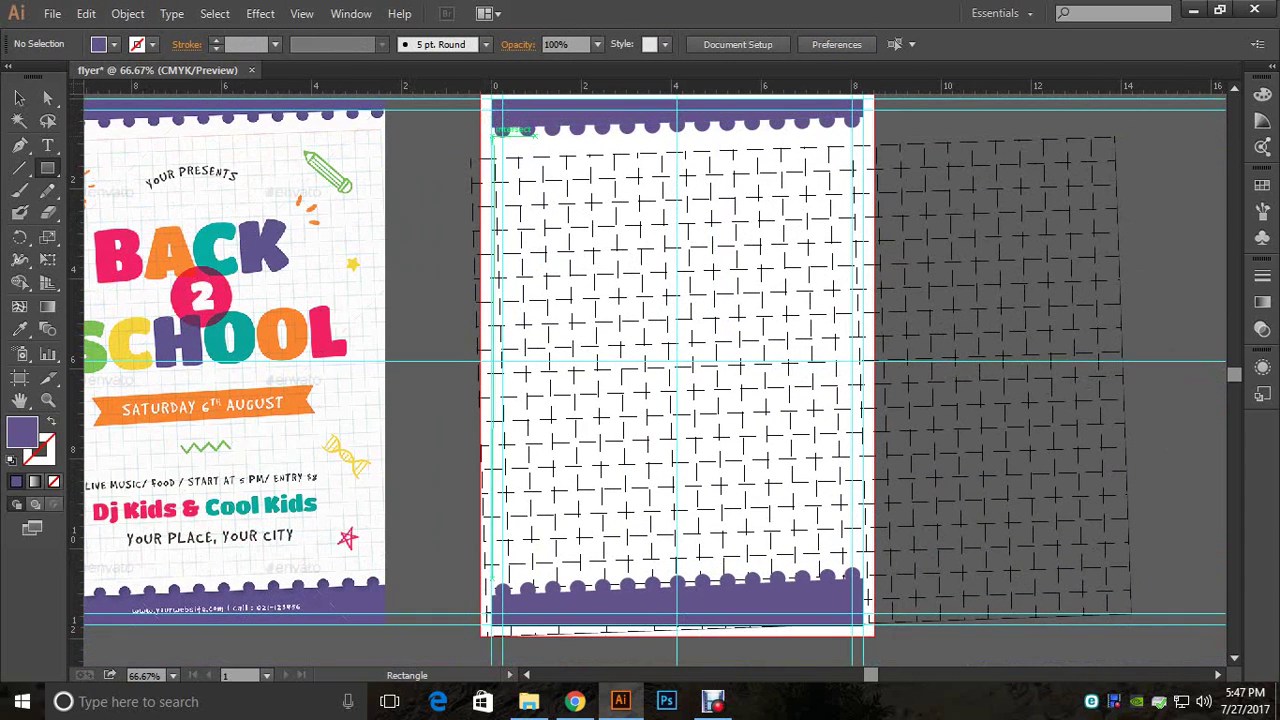
pyautogui.moveTo(494, 133)
pyautogui.mouseDown()
pyautogui.moveTo(685, 312)
pyautogui.moveTo(822, 574)
pyautogui.moveTo(876, 621)
pyautogui.moveTo(866, 618)
pyautogui.mouseUp()
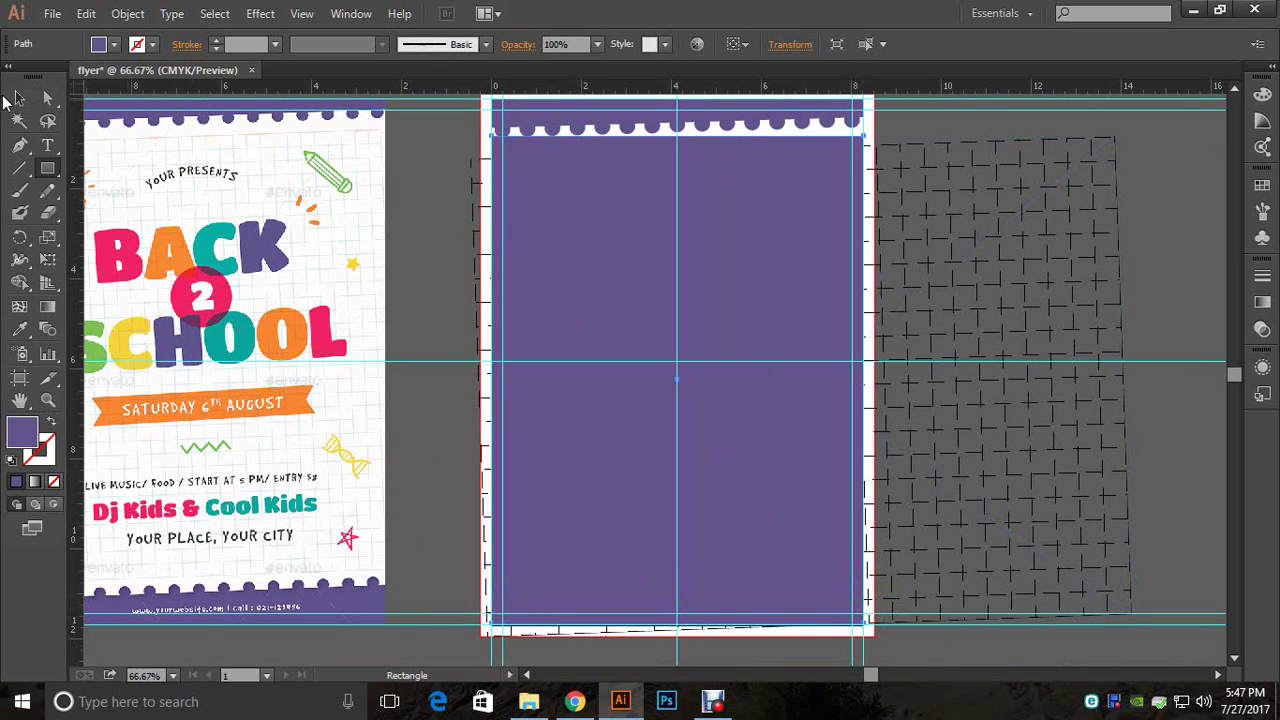
# Step: Make a clipping mask from the new rectangle and the tilted grid image, and deselect the result
pyautogui.click(19, 97)
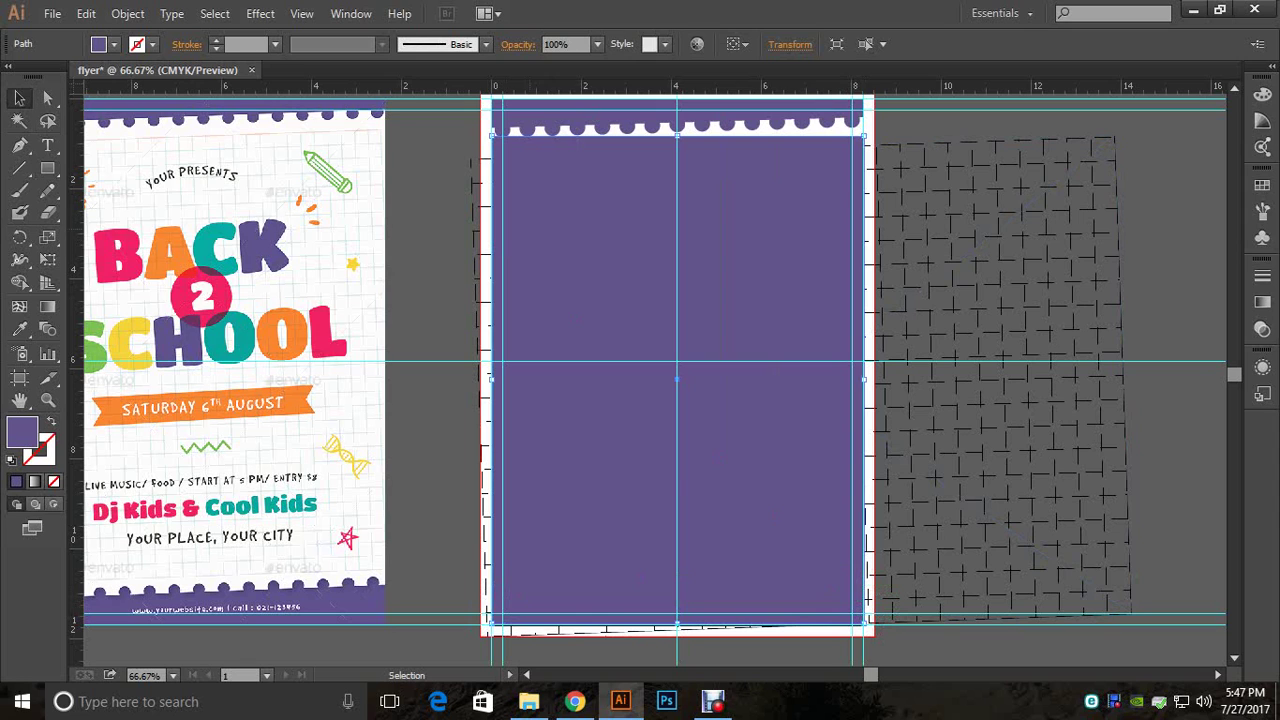
pyautogui.keyDown('shift'); pyautogui.click(1000, 380); pyautogui.keyUp('shift')
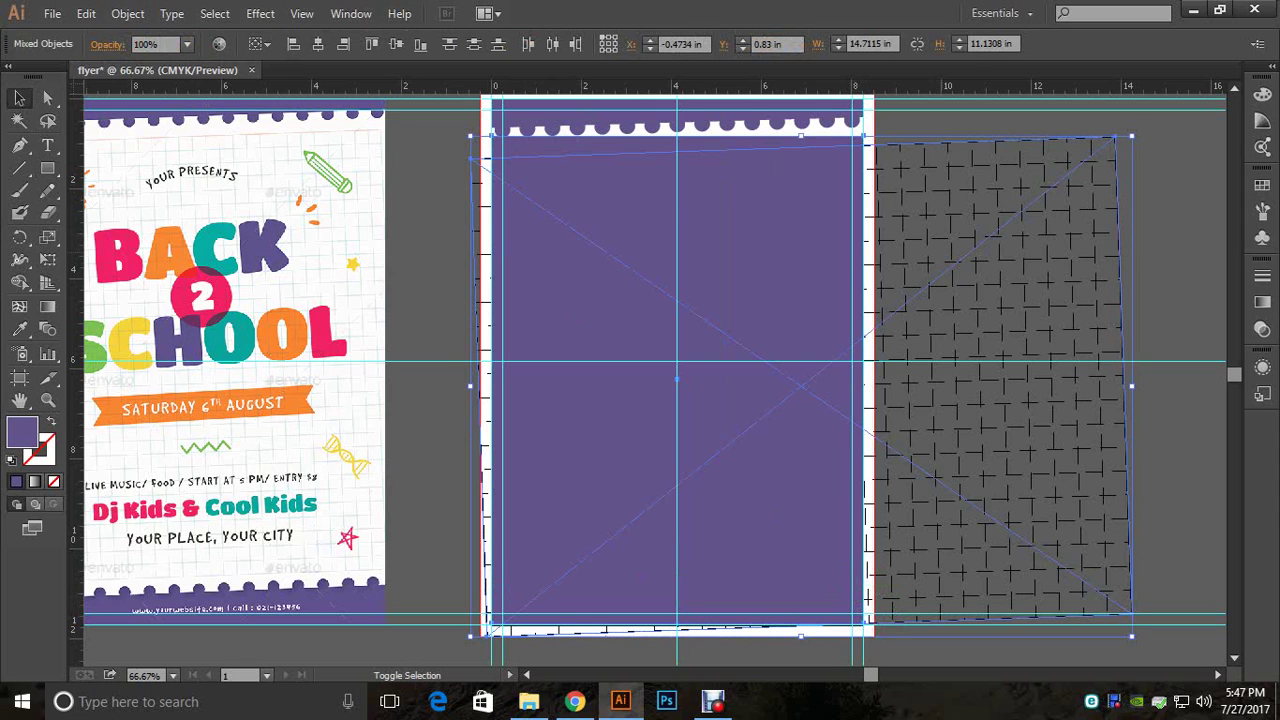
pyautogui.rightClick(798, 237)
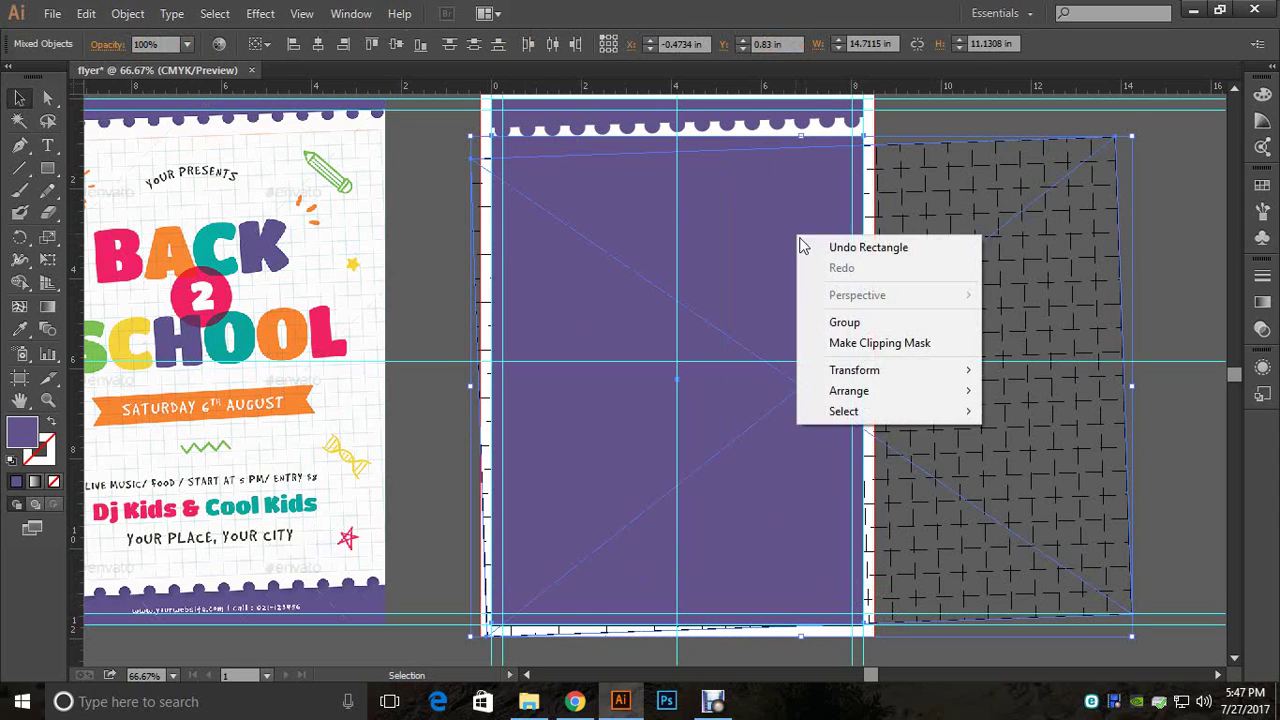
pyautogui.click(872, 343)
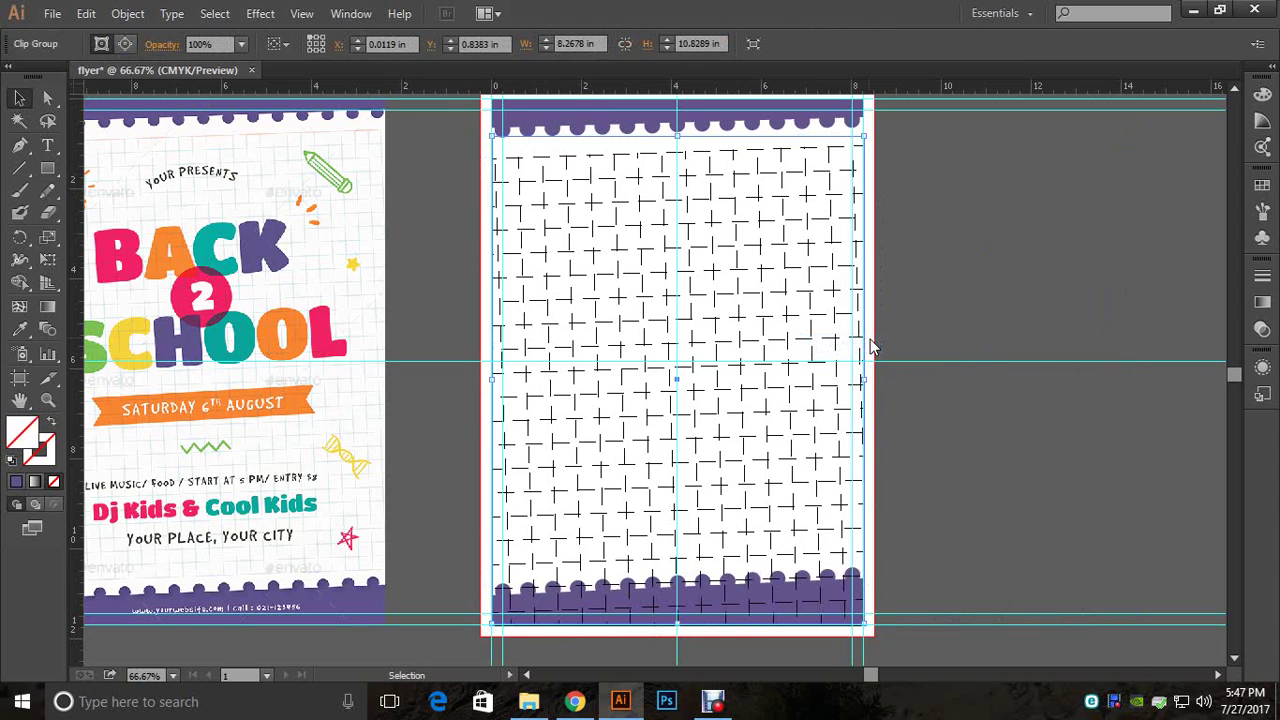
pyautogui.click(878, 348)
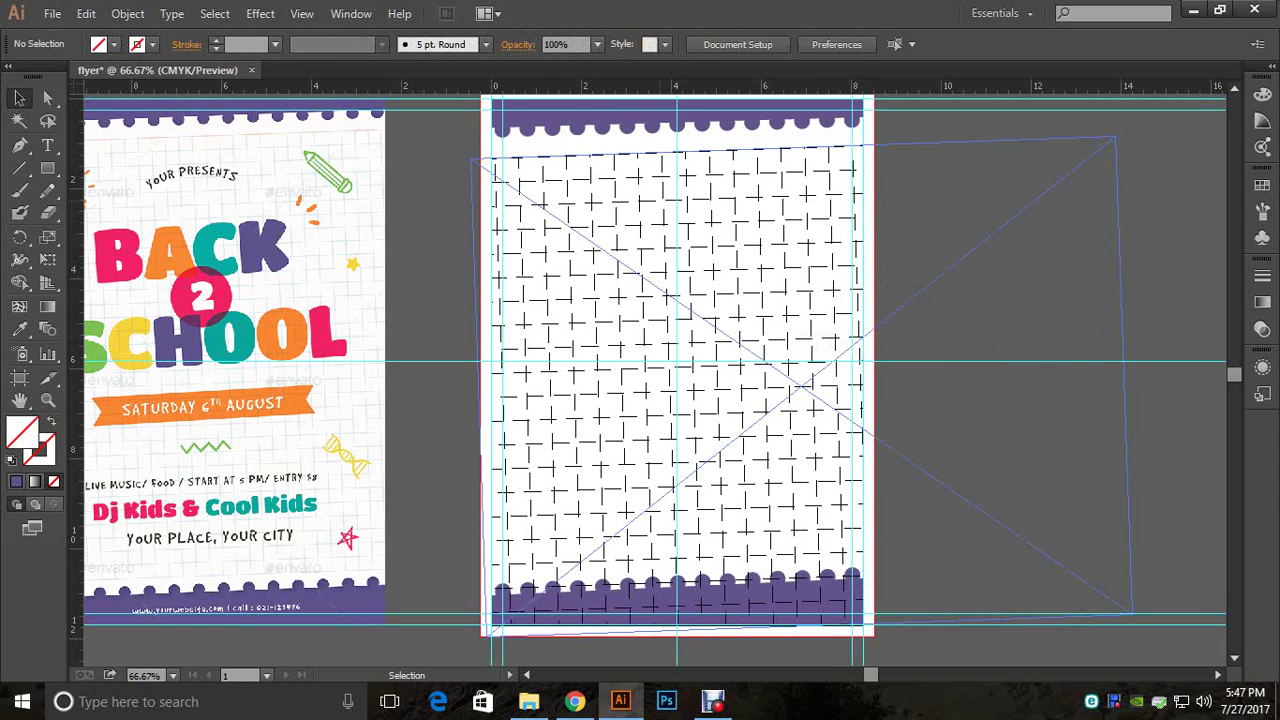
# Step: Send the clipped grid image backward behind the scalloped bottom band, and deselect it
pyautogui.click(677, 370)
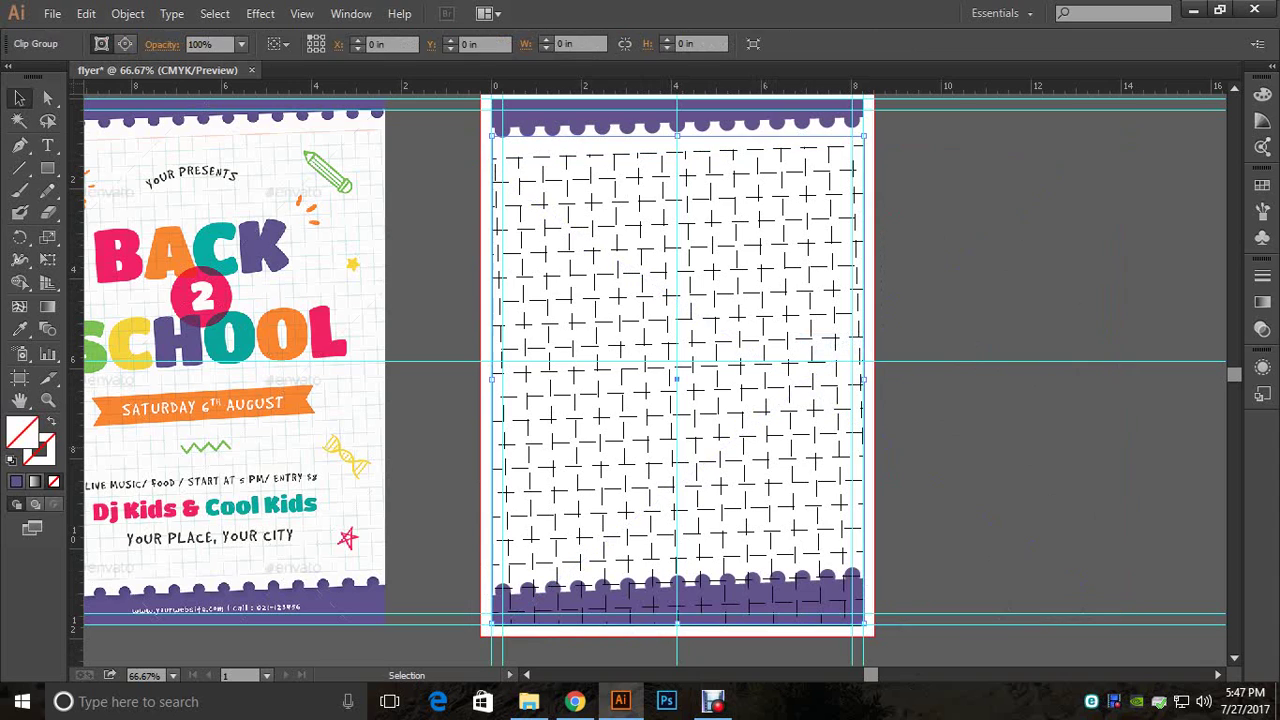
pyautogui.rightClick(800, 309)
pyautogui.moveTo(1014, 460)
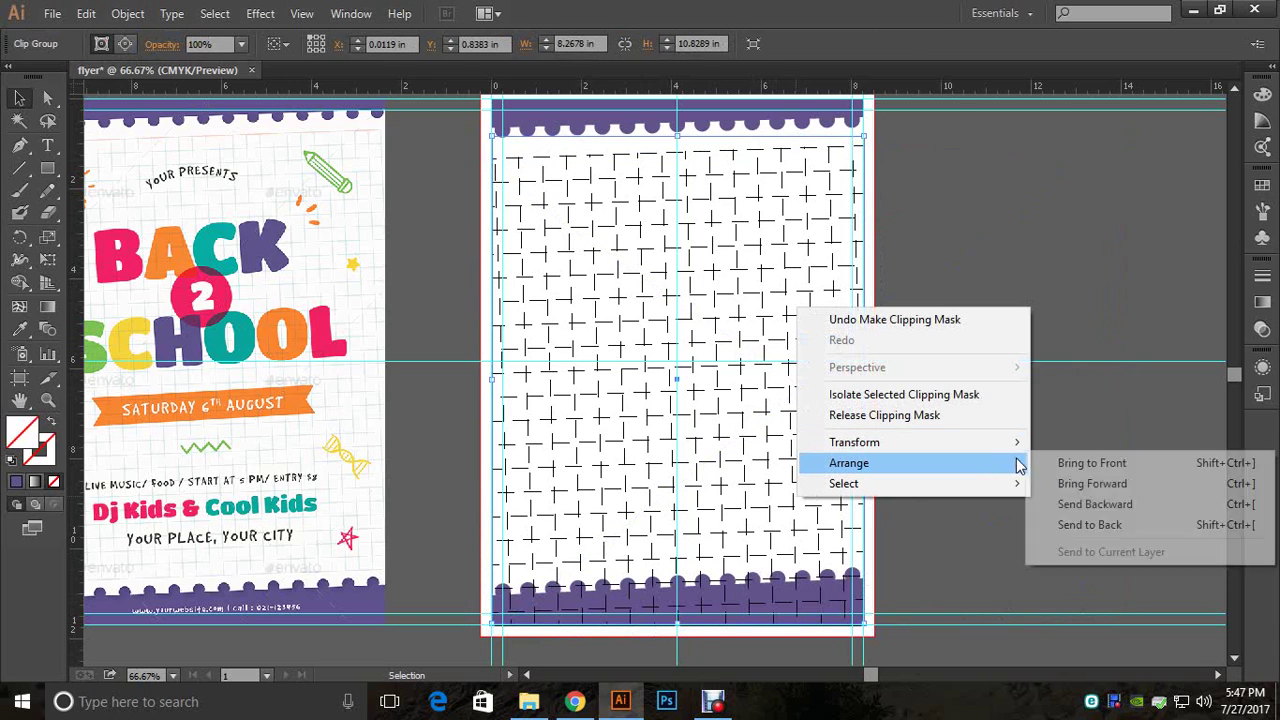
pyautogui.click(1070, 505)
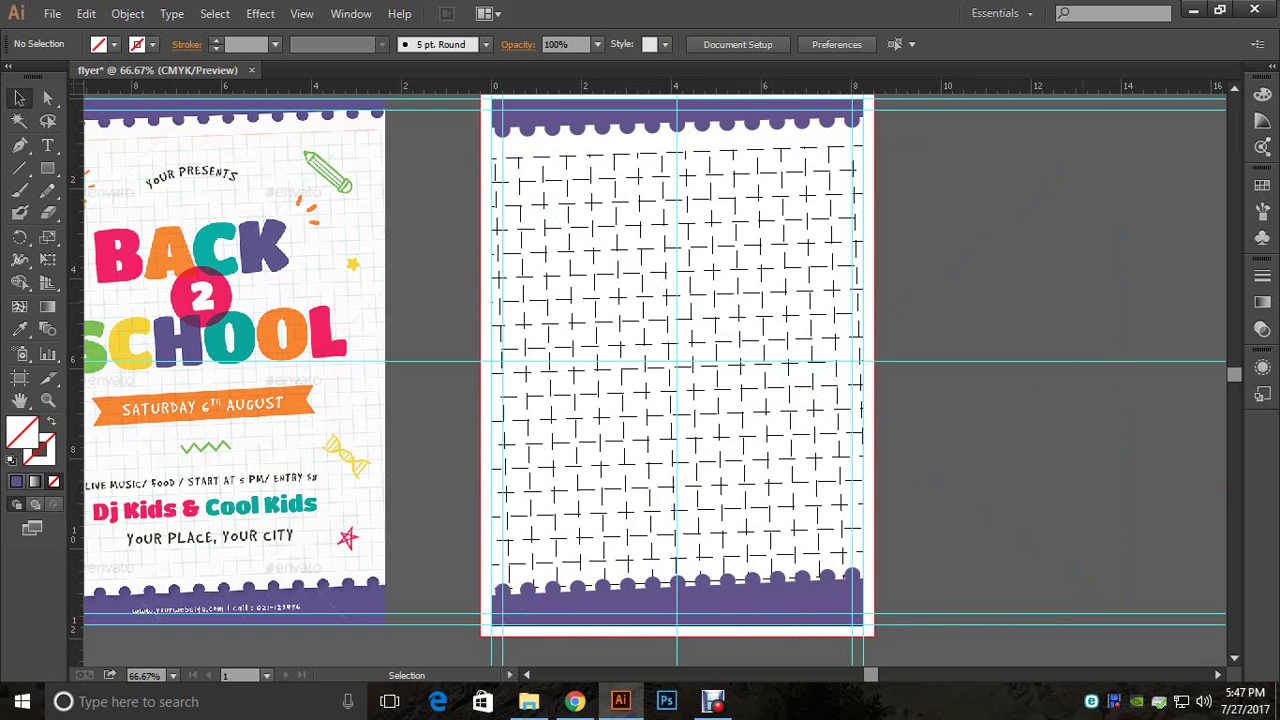
# Step: Draw a slanted straight line along the grid's top edge, spanning the full artboard width between the outer vertical guides
pyautogui.press('space')
pyautogui.moveTo(430, 300); pyautogui.dragTo(492, 347)
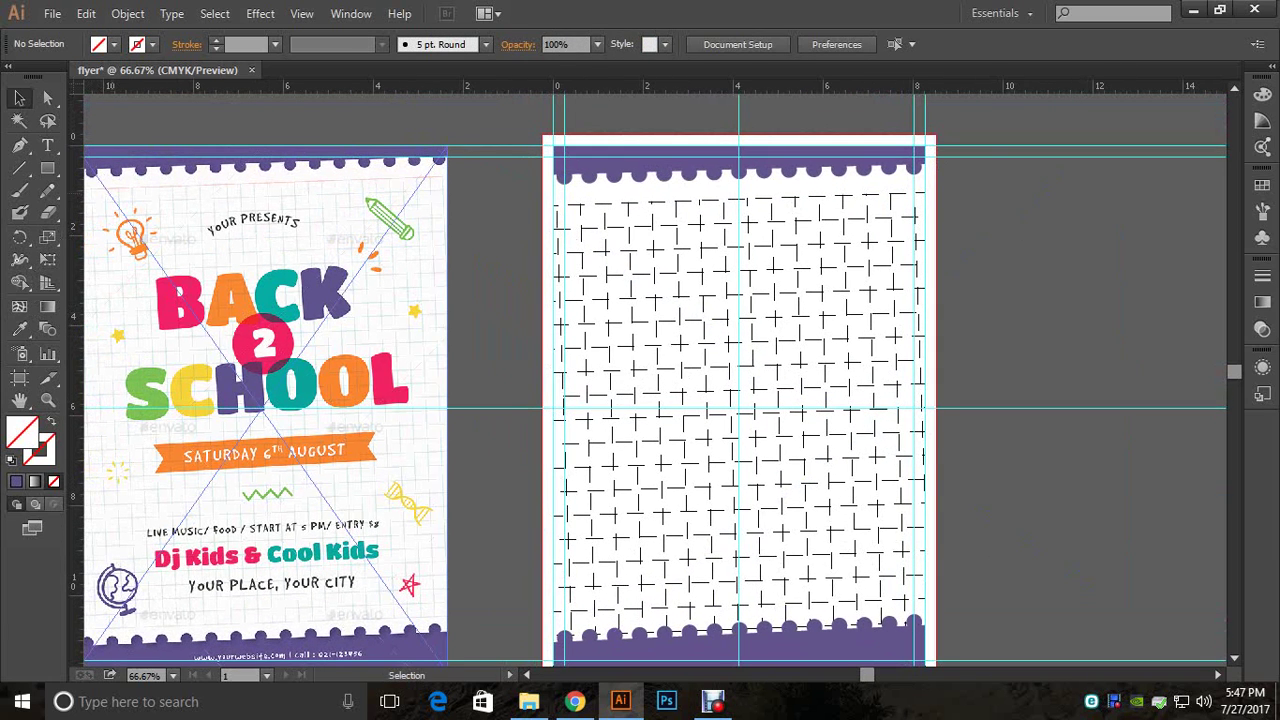
pyautogui.press('space')
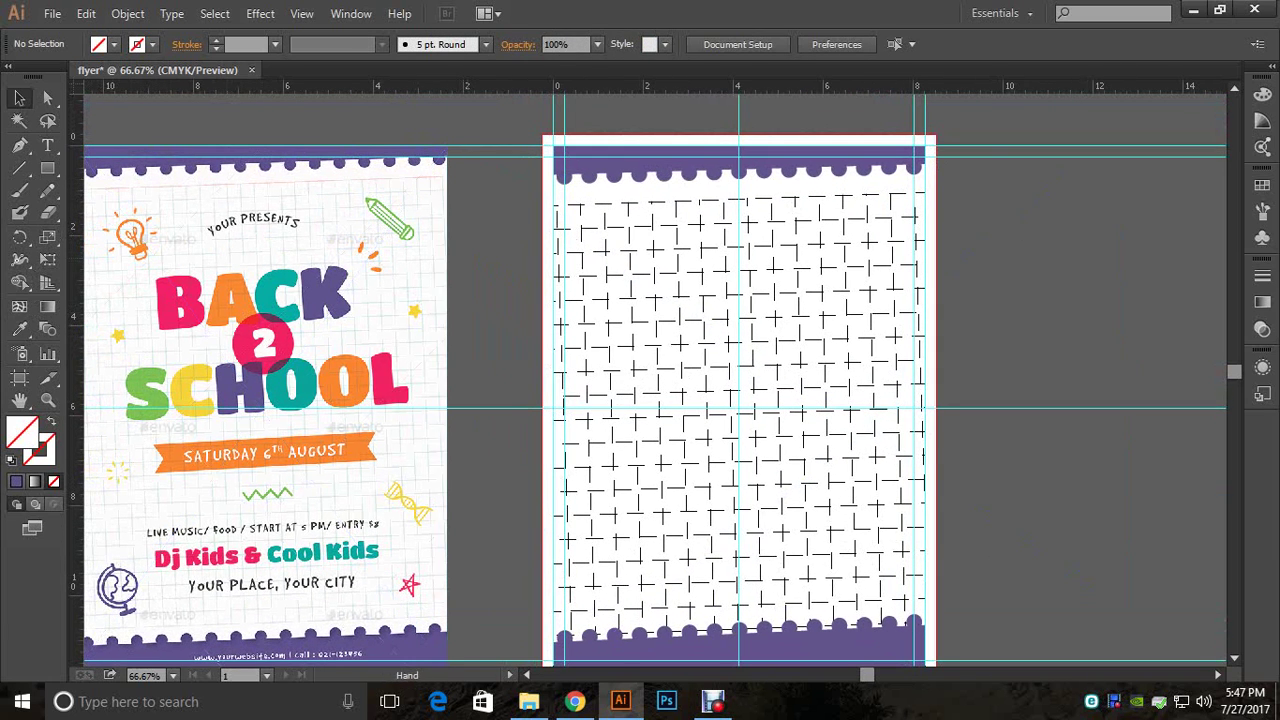
pyautogui.moveTo(230, 250); pyautogui.dragTo(280, 300)
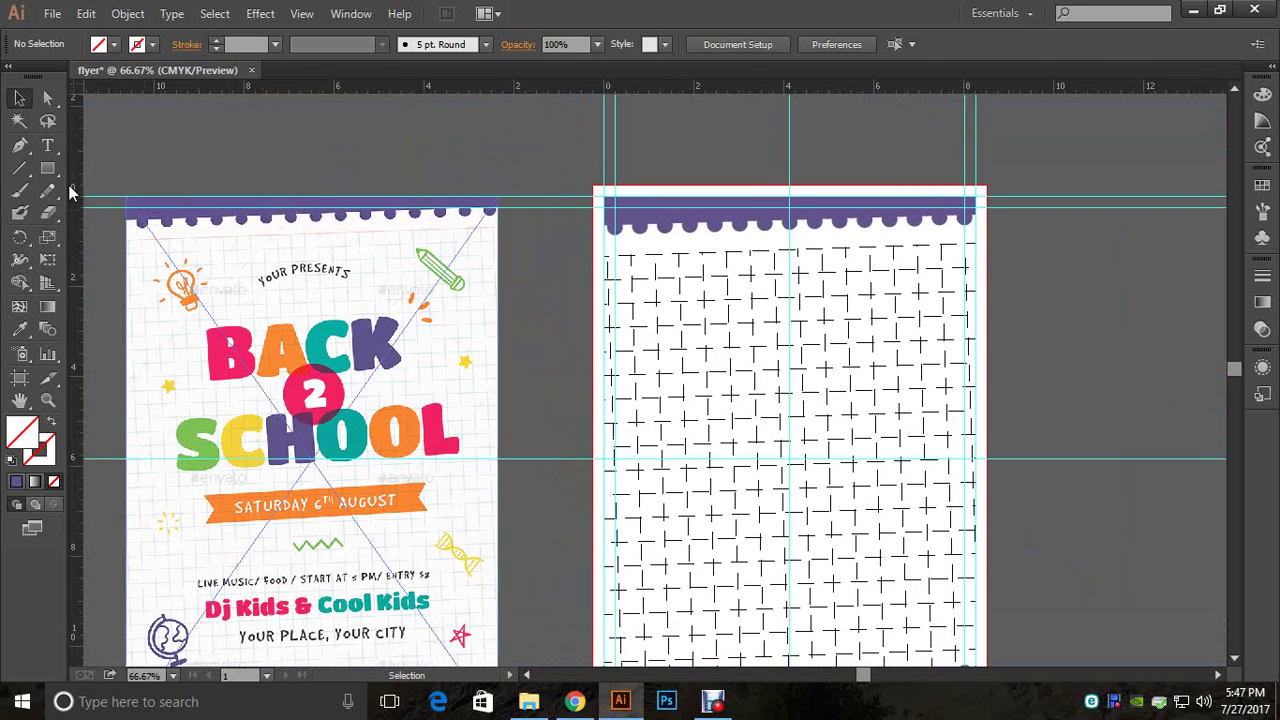
pyautogui.click(15, 172)
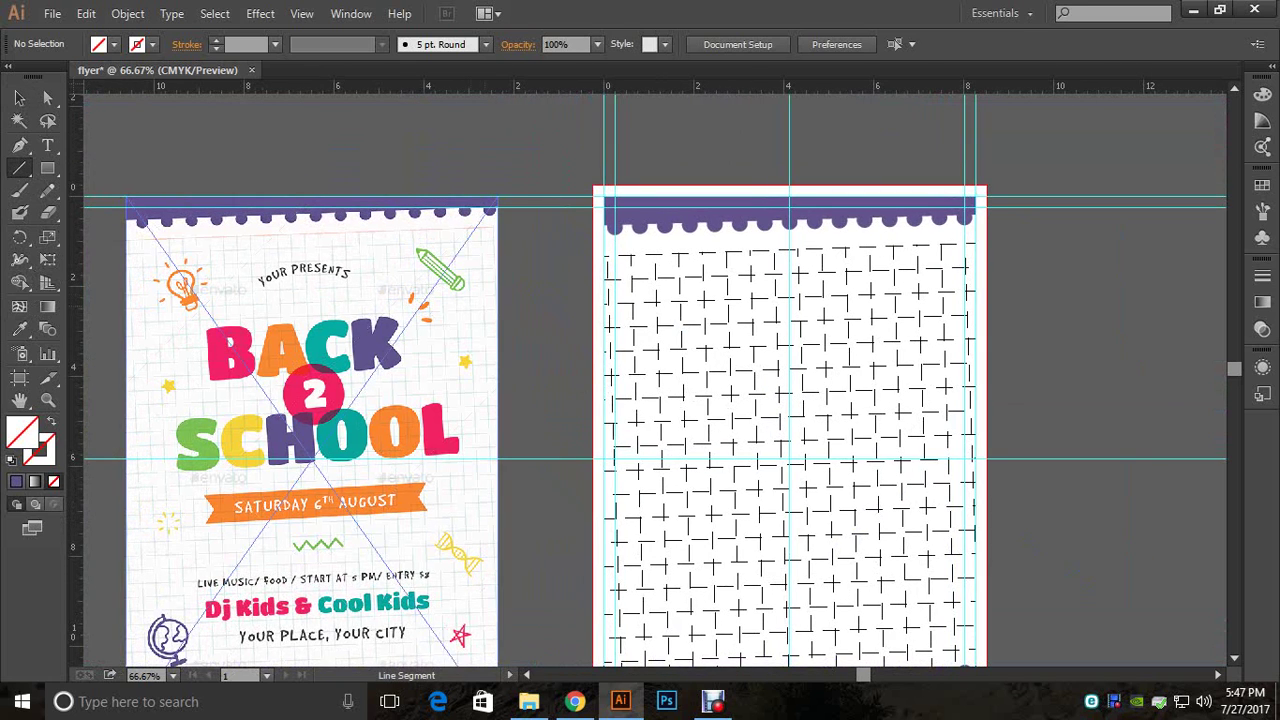
pyautogui.hotkey('ctrl', 'space')
pyautogui.click(657, 285)
pyautogui.click(850, 268)
pyautogui.moveTo(850, 268); pyautogui.dragTo(676, 246)
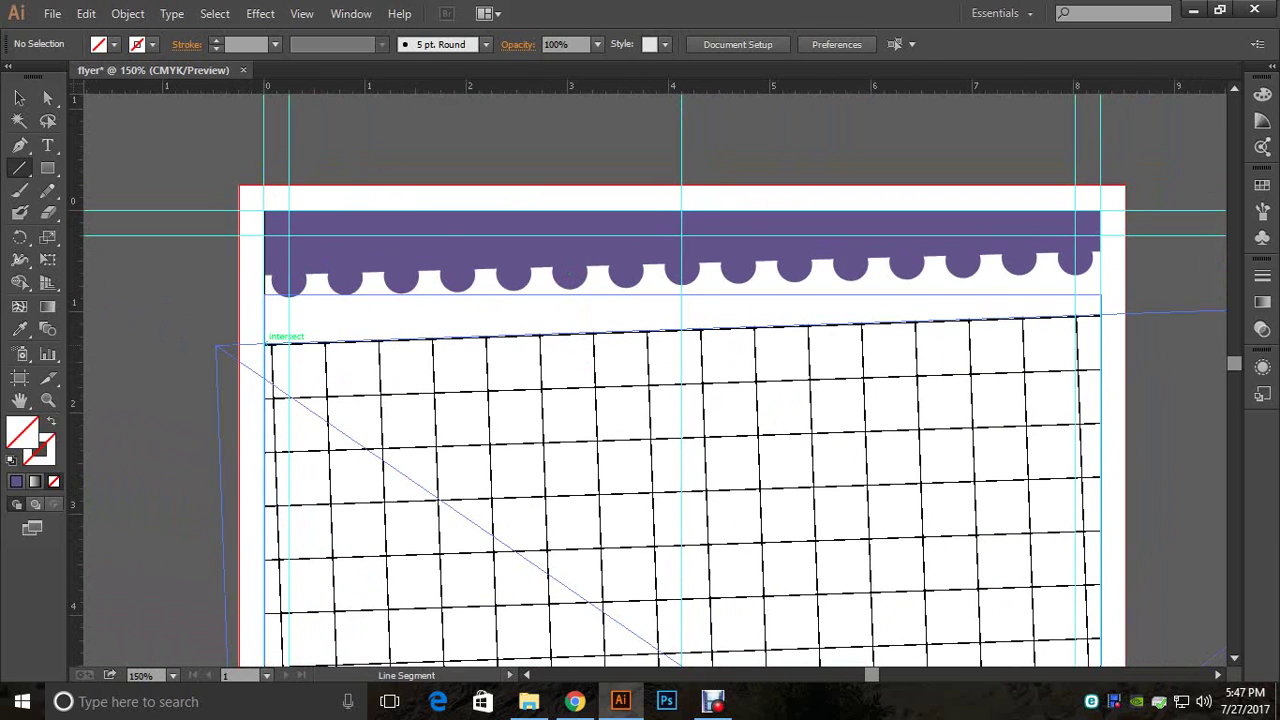
pyautogui.moveTo(276, 343); pyautogui.dragTo(1101, 316)
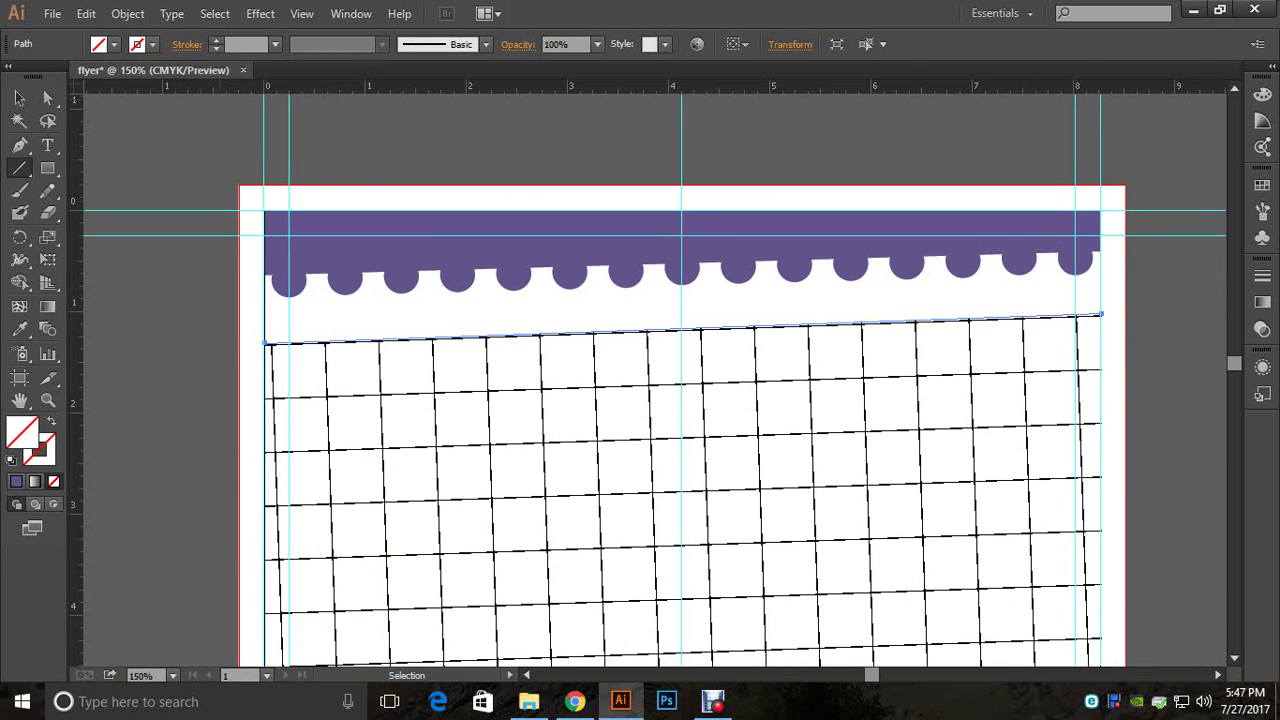
# Step: Set the slanted line's stroke weight to 2 pt, and deselect it
pyautogui.click(214, 40)
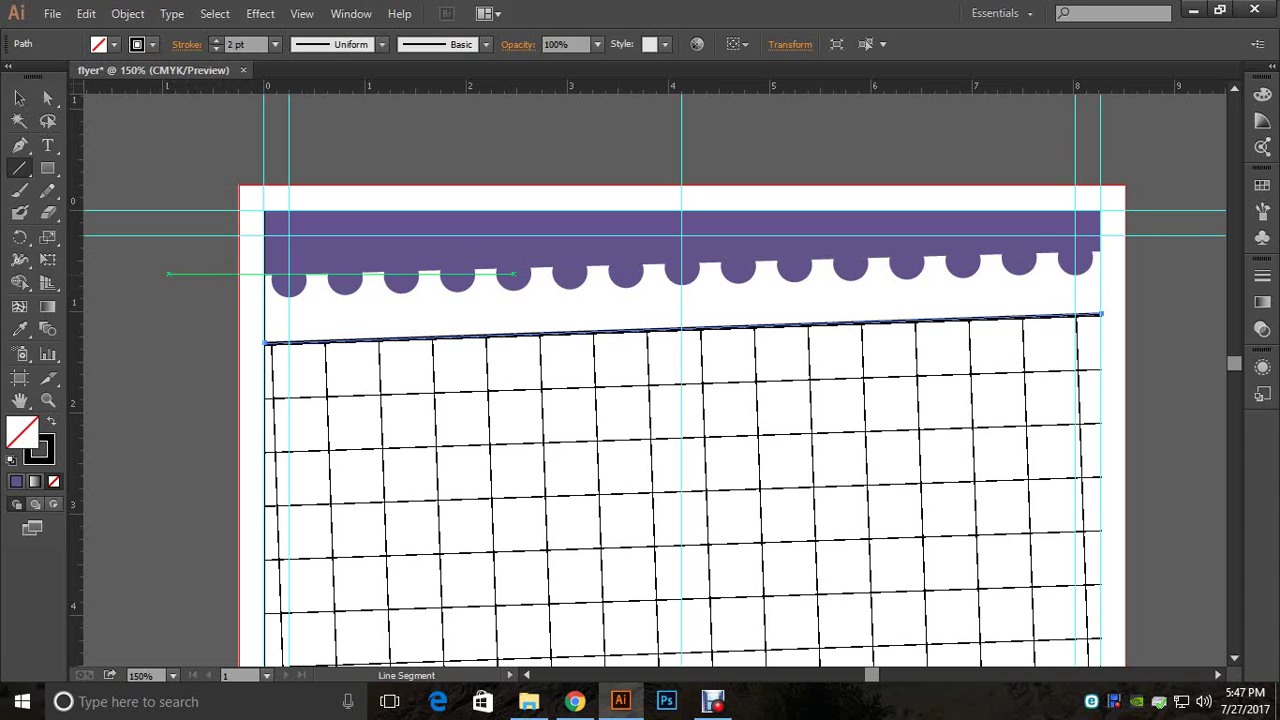
pyautogui.click(17, 98)
pyautogui.click(156, 188)
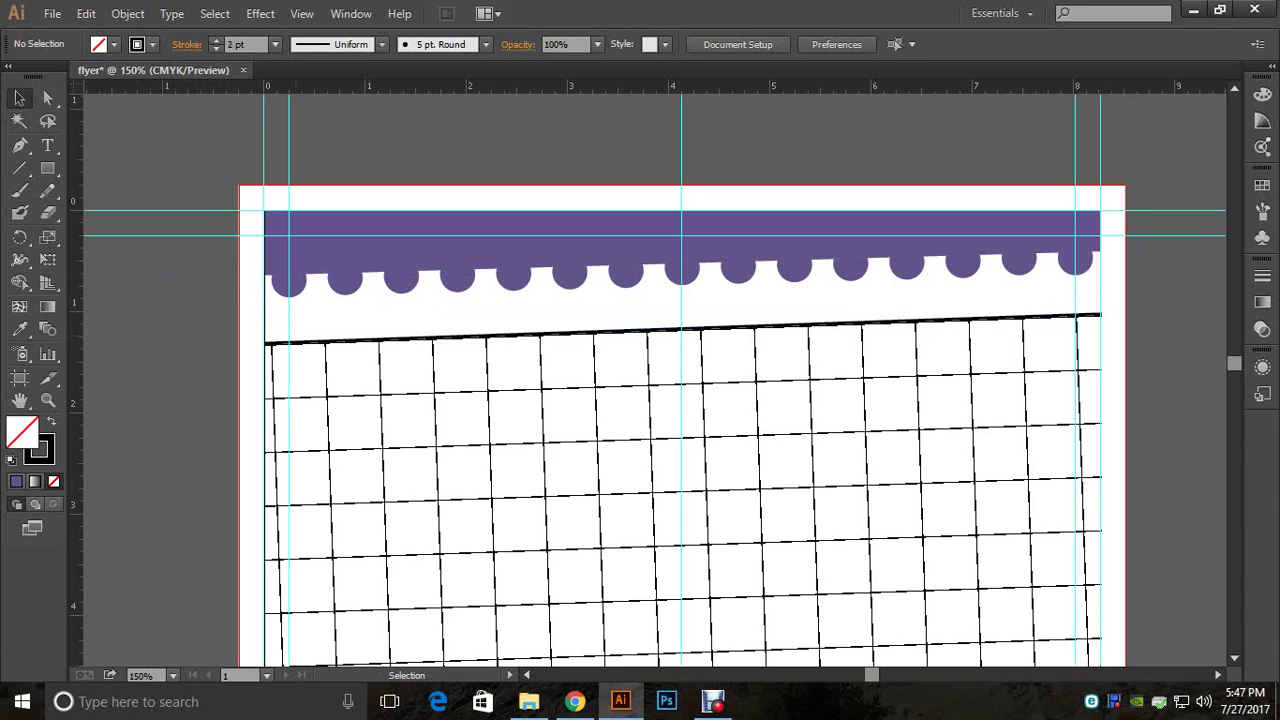
# Step: Try to sample the pale pink of the reference flyer's top grid line onto the slanted line with the Eyedropper
pyautogui.click(300, 341)
pyautogui.moveTo(300, 341); pyautogui.dragTo(1021, 240)
pyautogui.keyDown('ctrl'); pyautogui.click(446, 196); pyautogui.keyUp('ctrl')
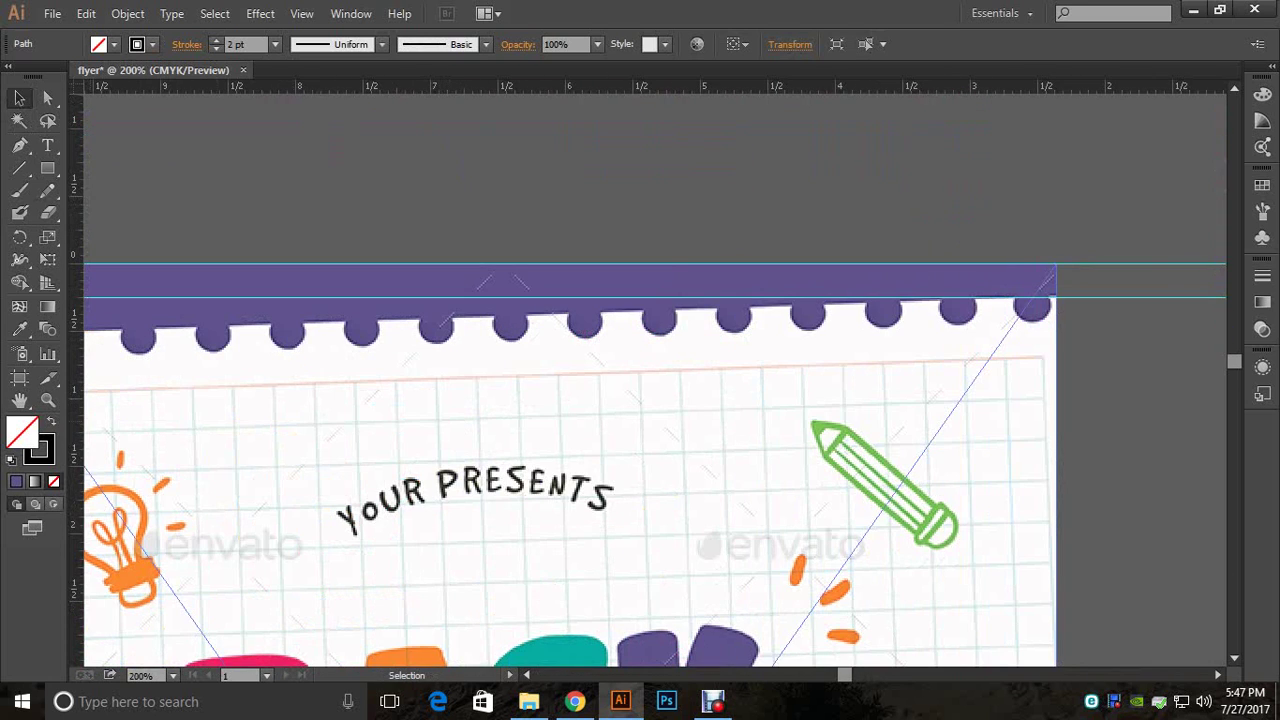
pyautogui.click(20, 331)
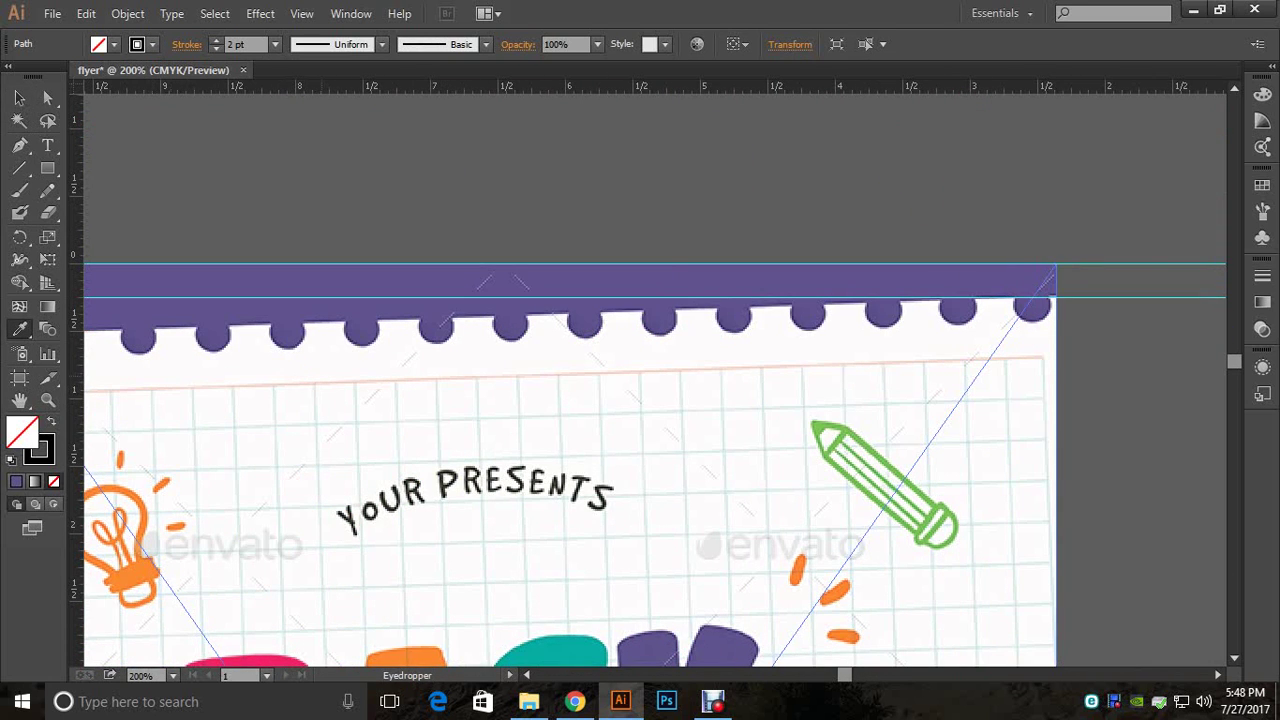
pyautogui.click(326, 382)
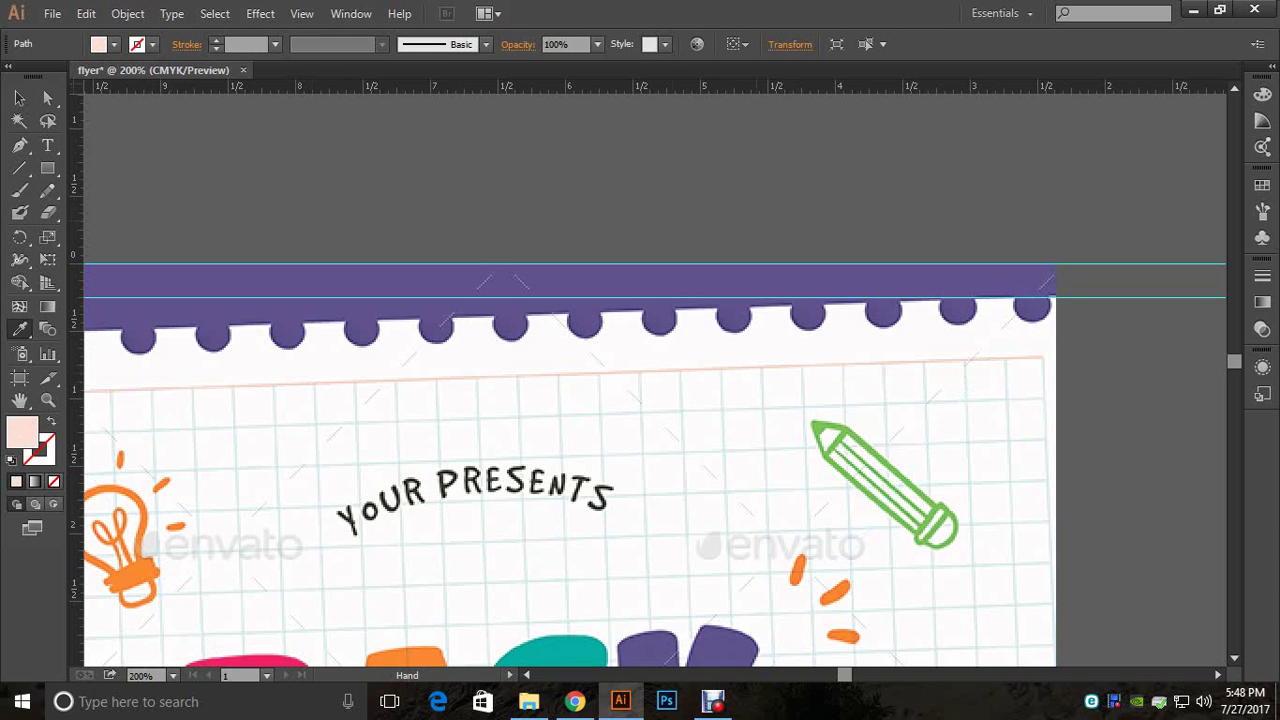
pyautogui.moveTo(990, 372); pyautogui.dragTo(323, 323)
pyautogui.click(440, 318)
pyautogui.moveTo(700, 400); pyautogui.dragTo(378, 327)
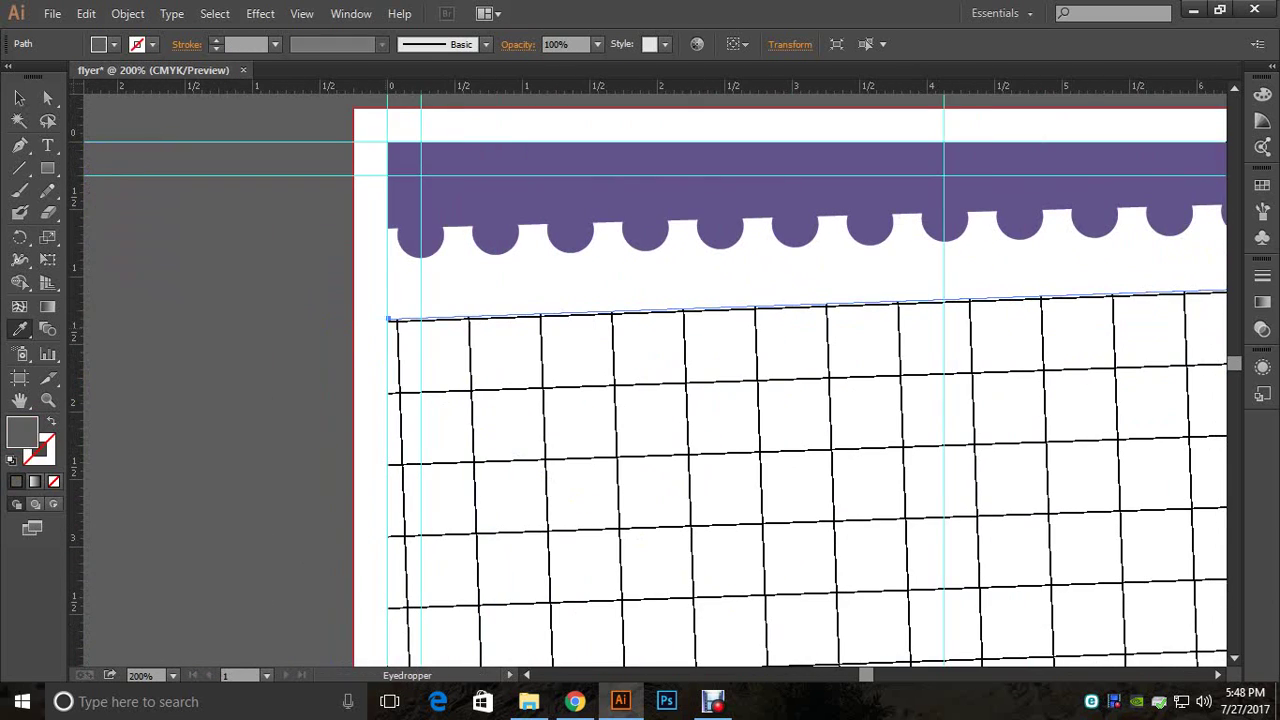
# Step: Sample the pale pink line above the reference flyer's grid onto the drawn line, and deselect it
pyautogui.click(19, 97)
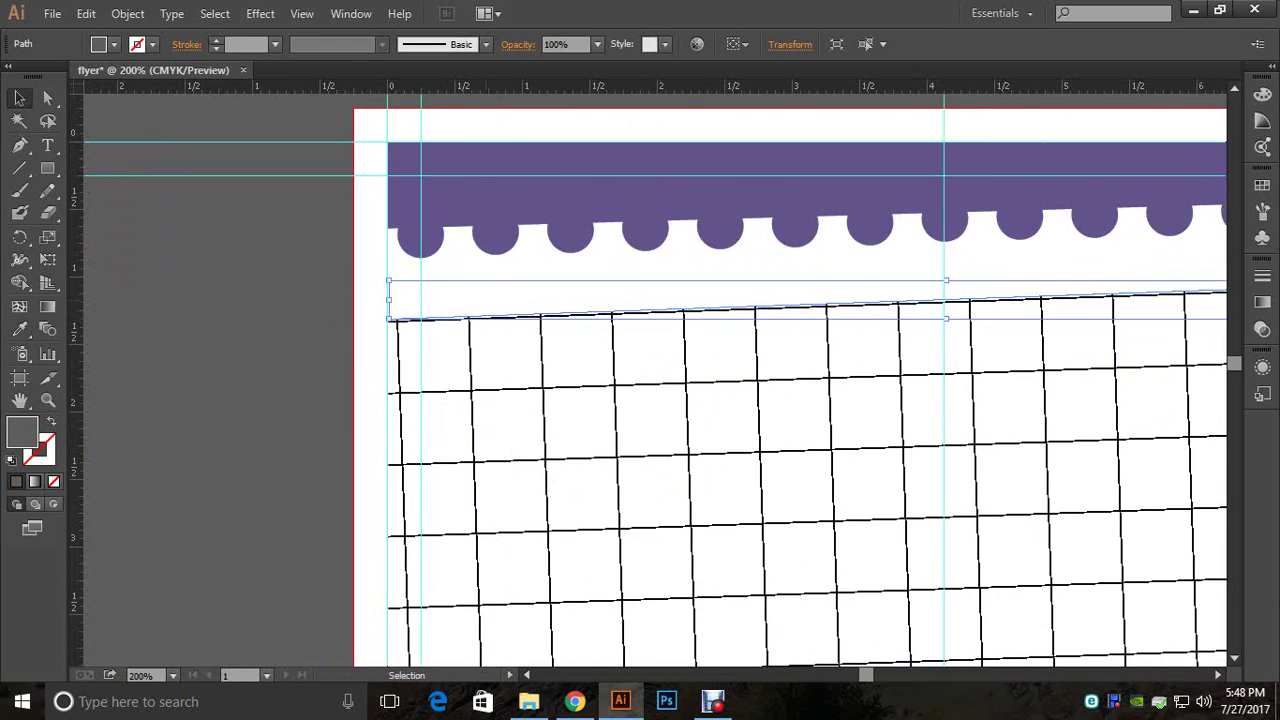
pyautogui.moveTo(483, 316); pyautogui.dragTo(1213, 385)
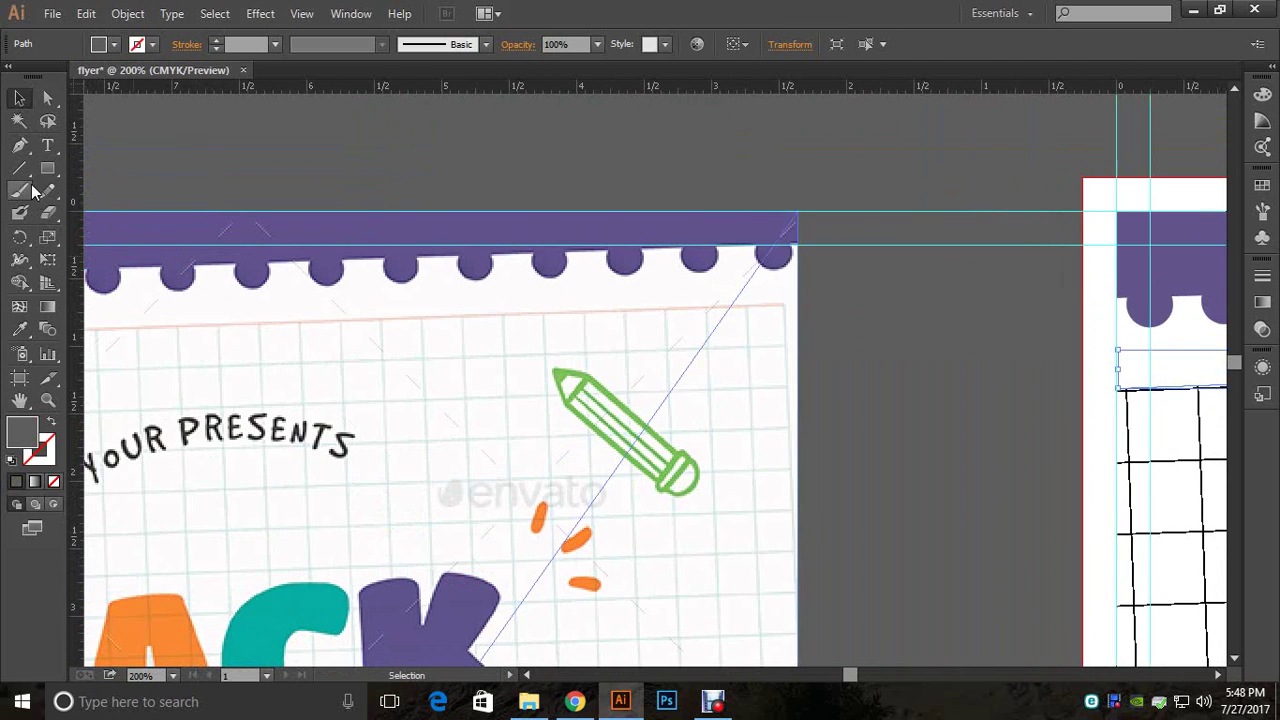
pyautogui.click(19, 329)
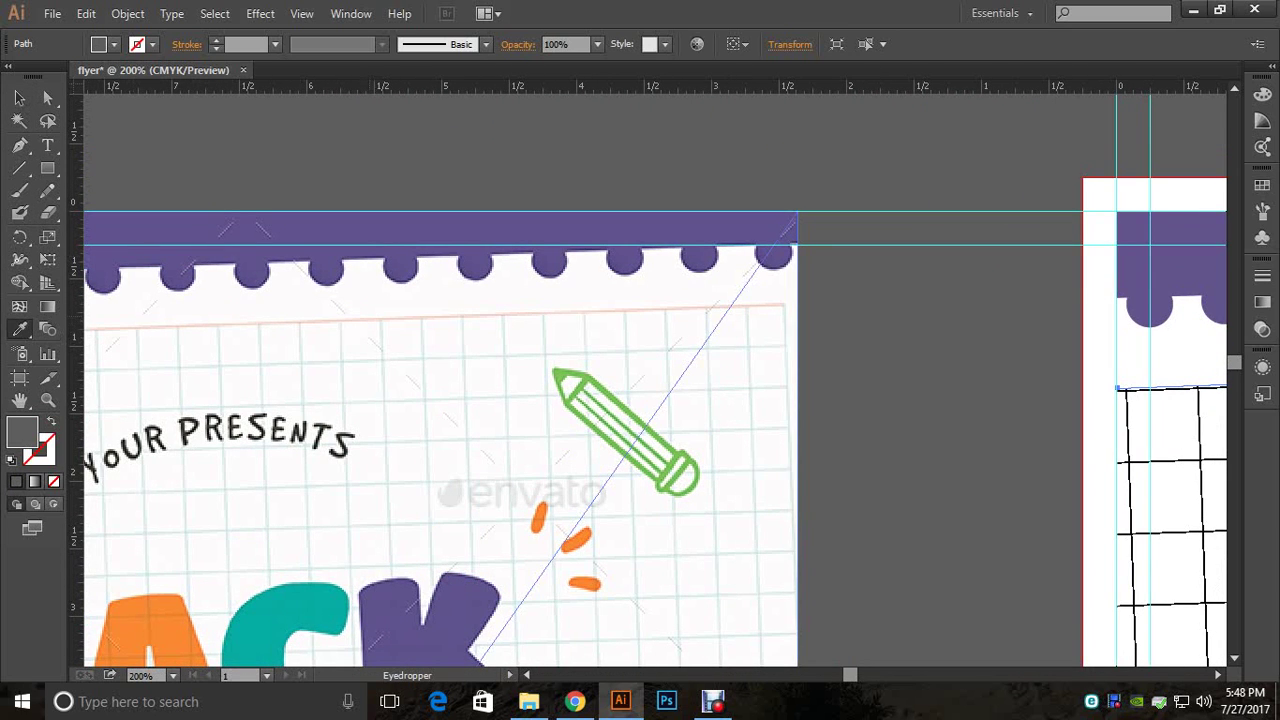
pyautogui.click(300, 322)
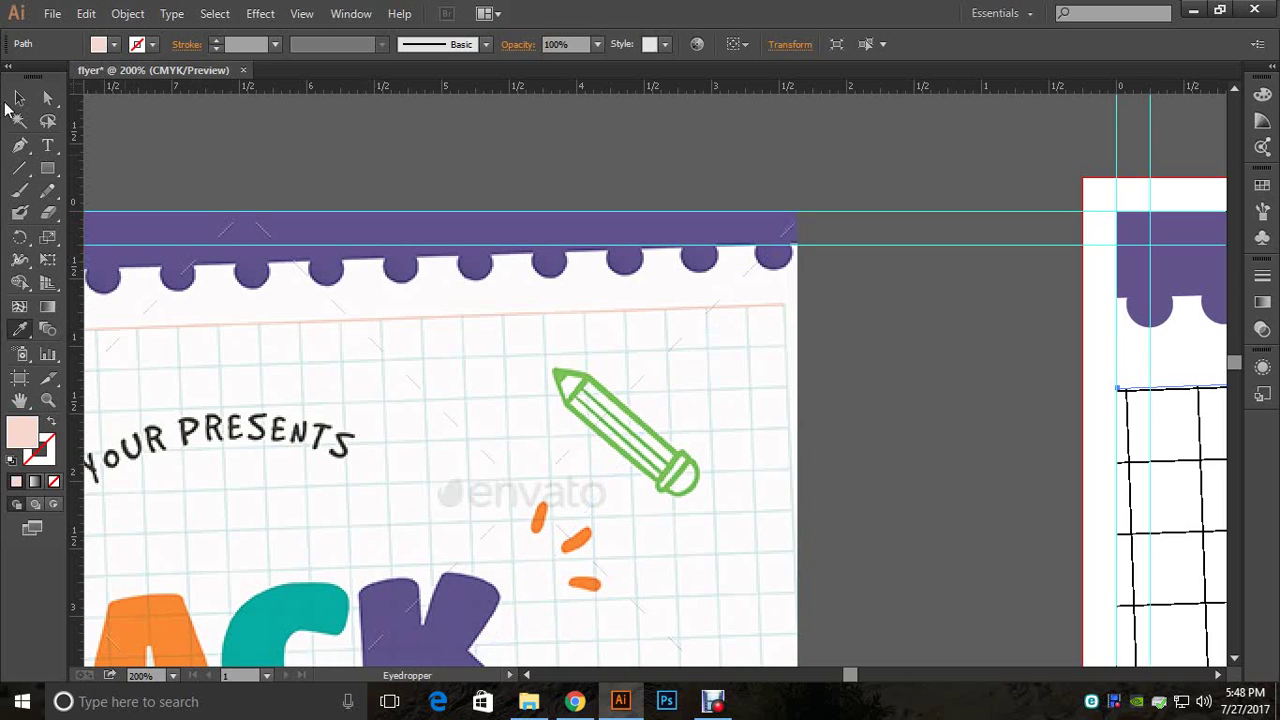
pyautogui.click(19, 98)
pyautogui.moveTo(1010, 360); pyautogui.dragTo(515, 347)
pyautogui.click(515, 348)
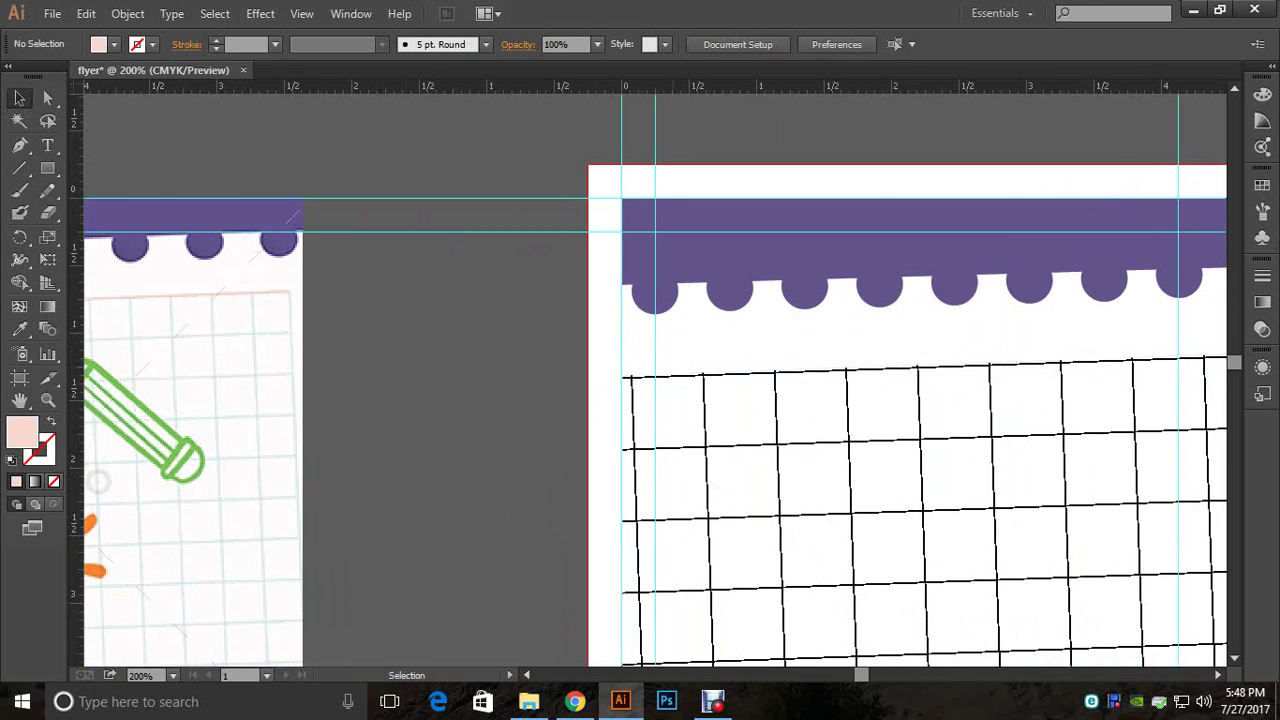
# Step: Give the slanted line a 2 pt stroke and swap its fill and stroke so the pale pink colours the stroke
pyautogui.click(678, 373)
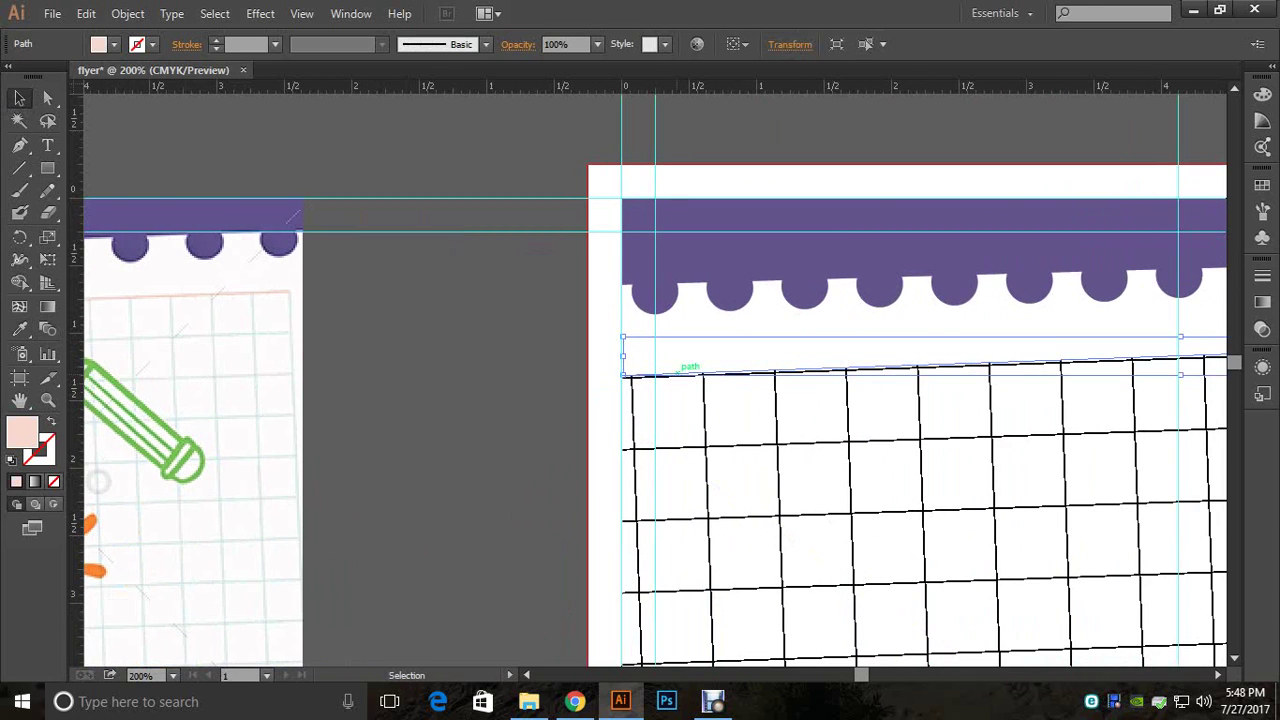
pyautogui.click(212, 39)
pyautogui.click(212, 39)
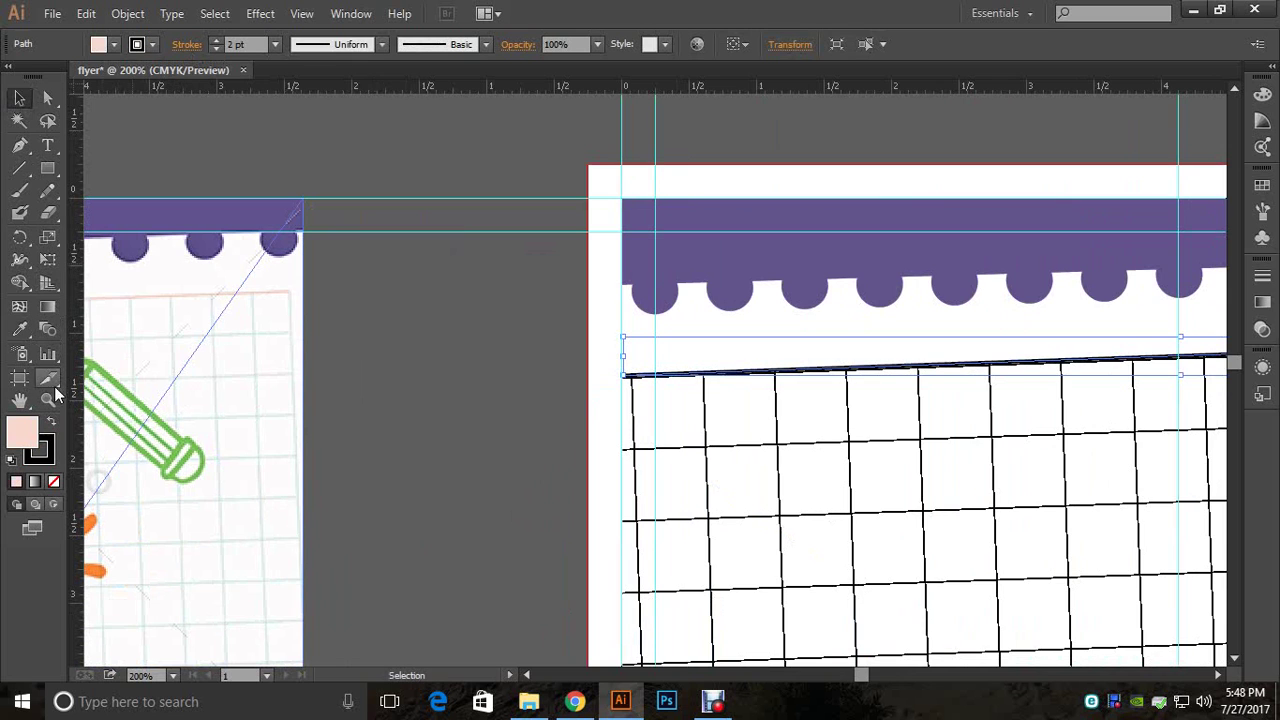
pyautogui.click(51, 421)
# Step: Nudge the pink line down slightly onto the grid's top edge, and deselect it
pyautogui.click(488, 410)
pyautogui.moveTo(488, 410); pyautogui.dragTo(140, 437)
pyautogui.moveTo(590, 440); pyautogui.dragTo(264, 406)
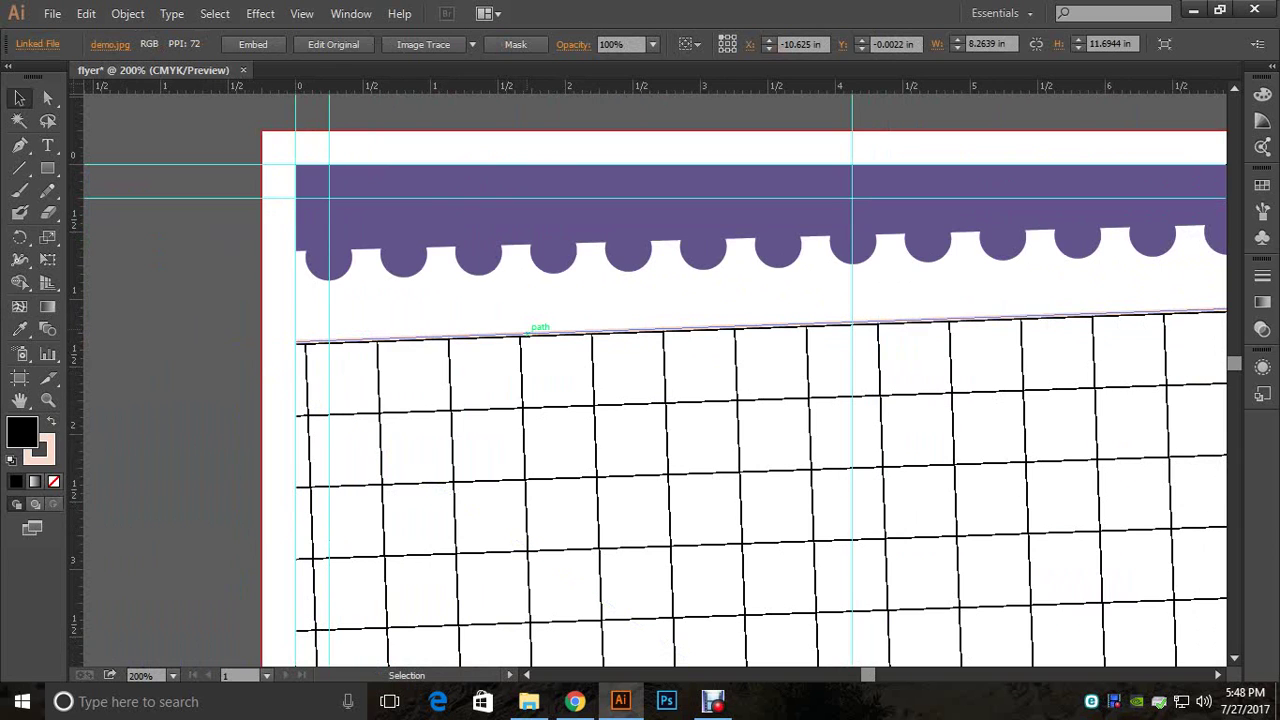
pyautogui.click(526, 333)
pyautogui.press('Down')
pyautogui.click(530, 298)
pyautogui.moveTo(560, 300); pyautogui.dragTo(365, 295)
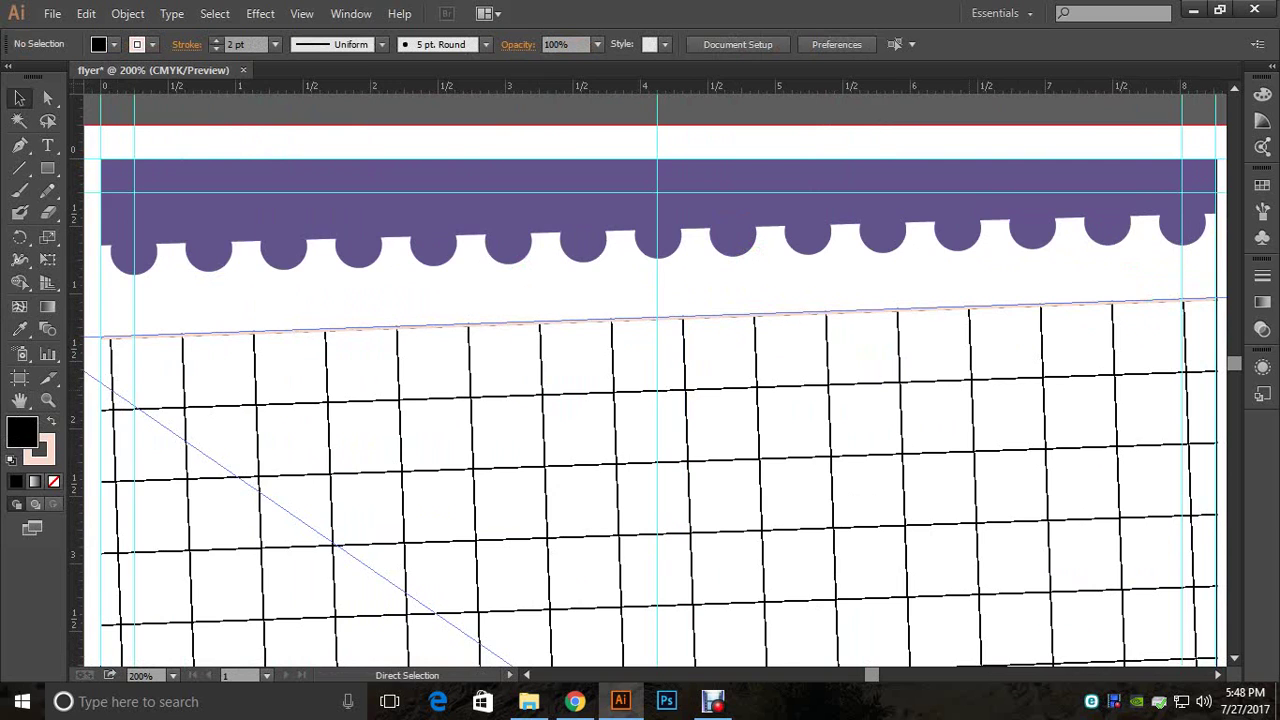
pyautogui.keyDown('ctrl'); pyautogui.keyDown('alt'); pyautogui.click(958, 388); pyautogui.keyUp('alt'); pyautogui.keyUp('ctrl')
pyautogui.moveTo(958, 388); pyautogui.dragTo(1042, 280)
pyautogui.click(768, 214)
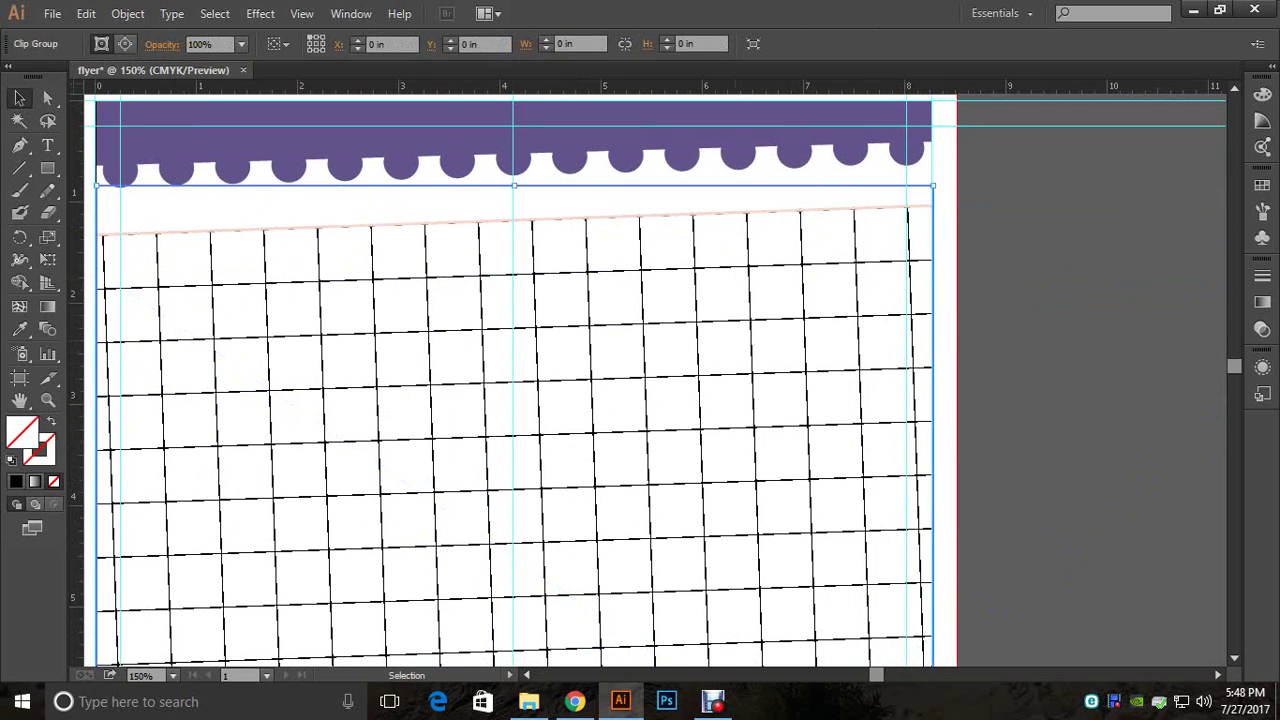
pyautogui.keyDown('shift'); pyautogui.click(765, 214); pyautogui.keyUp('shift')
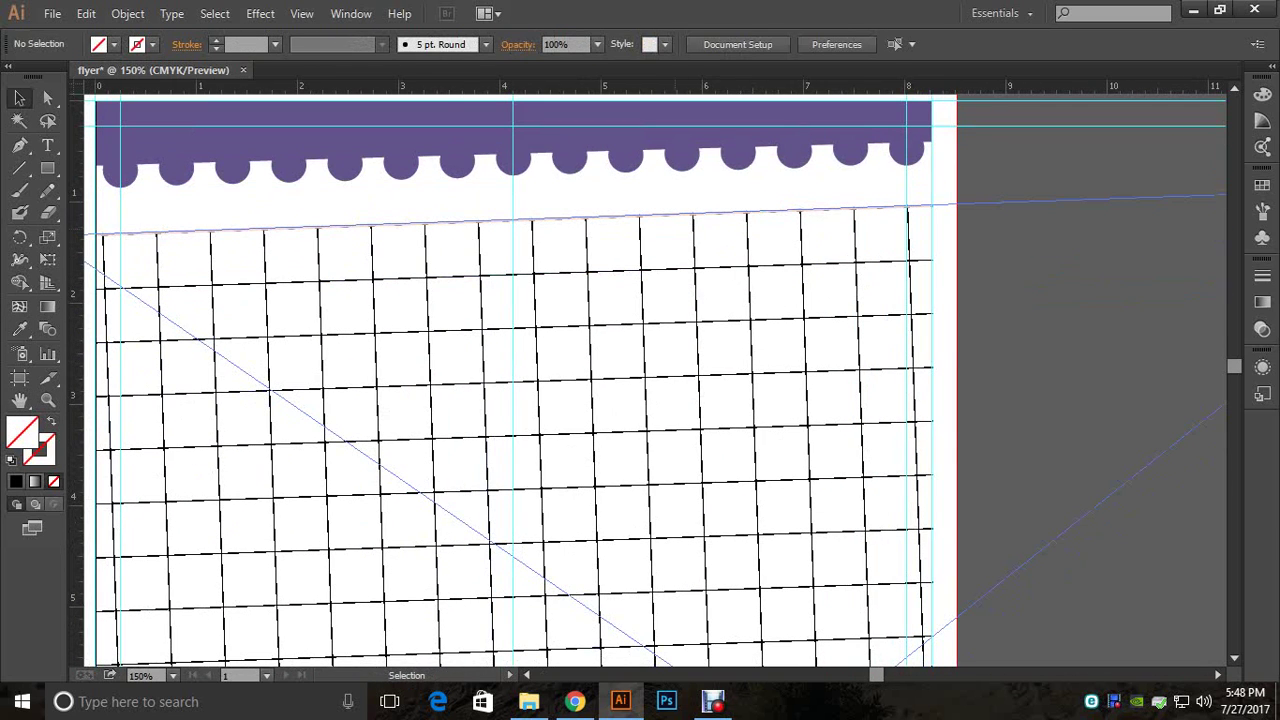
pyautogui.rightClick(674, 224)
pyautogui.click(1051, 323)
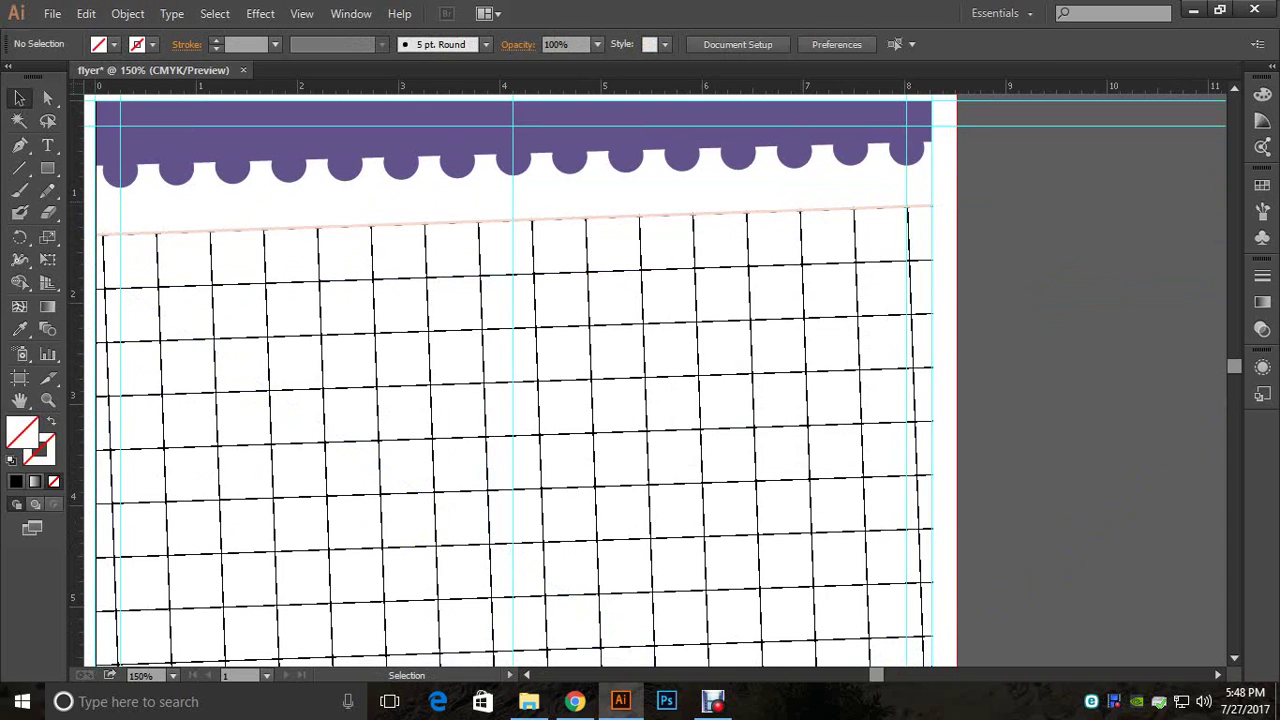
# Step: Group the pale pink line with the clipped grid beneath it
pyautogui.click(802, 210)
pyautogui.keyDown('shift'); pyautogui.click(787, 266); pyautogui.keyUp('shift')
pyautogui.rightClick(769, 277)
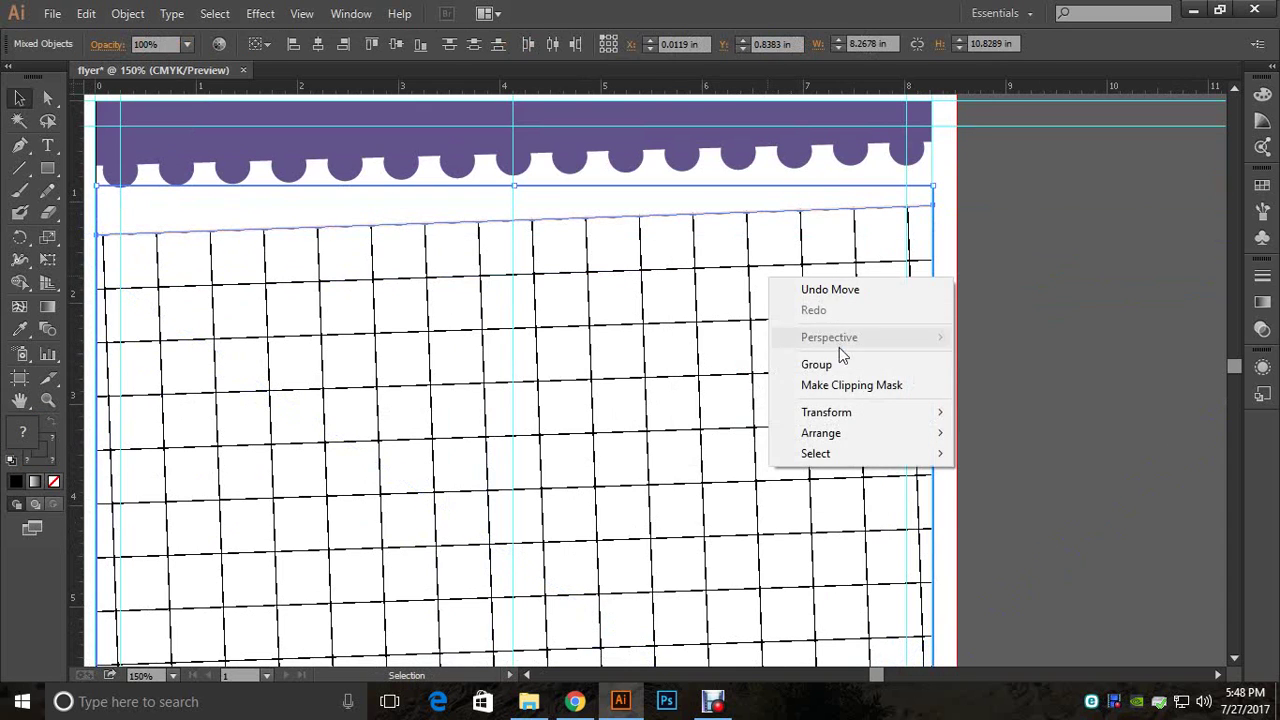
pyautogui.click(846, 366)
# Step: Send the grid and pink line group backward so the lower purple scalloped band covers its bottom edge
pyautogui.keyDown('ctrl'); pyautogui.keyDown('alt'); pyautogui.click(804, 380); pyautogui.keyUp('alt'); pyautogui.keyUp('ctrl')
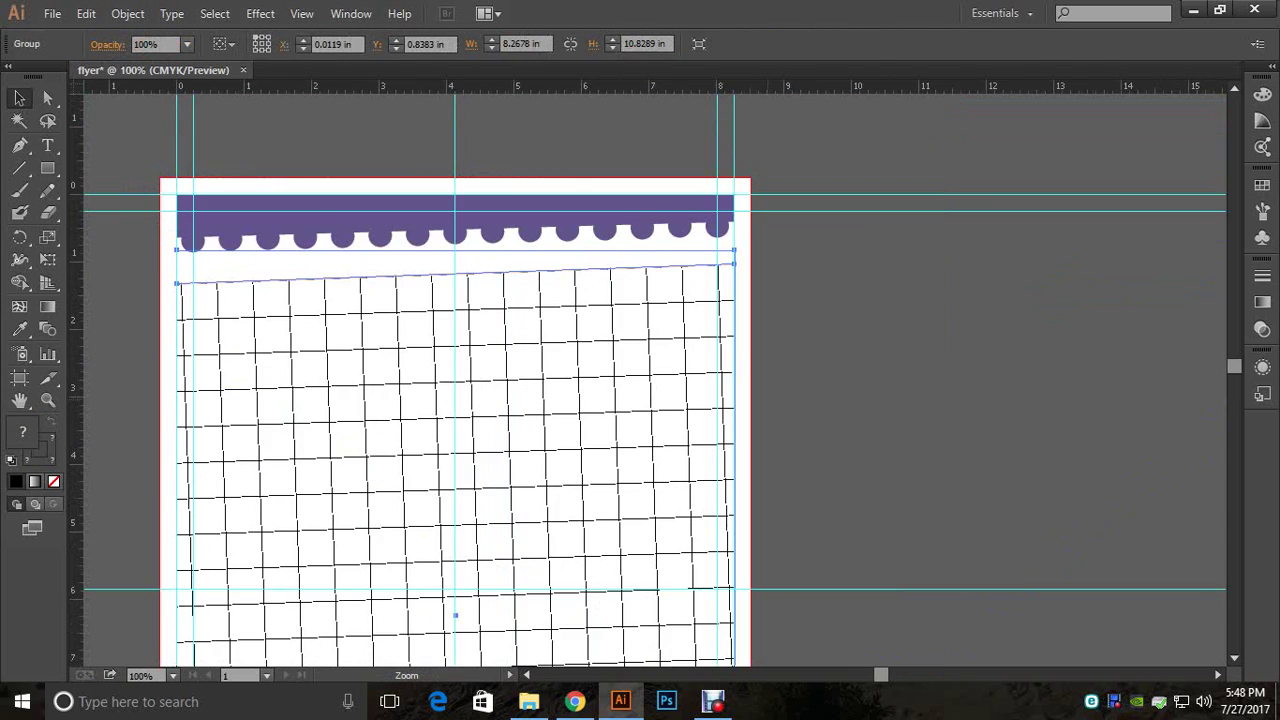
pyautogui.keyDown('ctrl'); pyautogui.keyDown('alt'); pyautogui.click(757, 400); pyautogui.keyUp('alt'); pyautogui.keyUp('ctrl')
pyautogui.click(757, 400)
pyautogui.moveTo(757, 400); pyautogui.dragTo(945, 259)
pyautogui.click(722, 424)
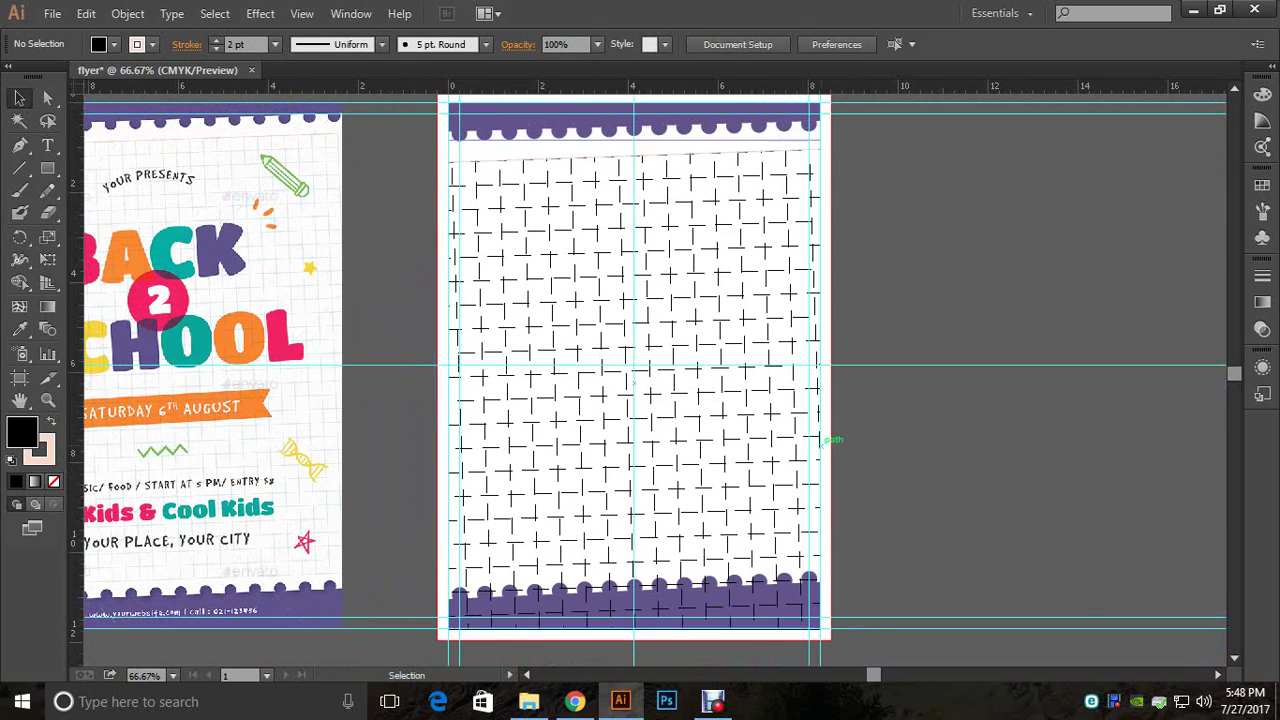
pyautogui.rightClick(722, 424)
pyautogui.moveTo(895, 580)
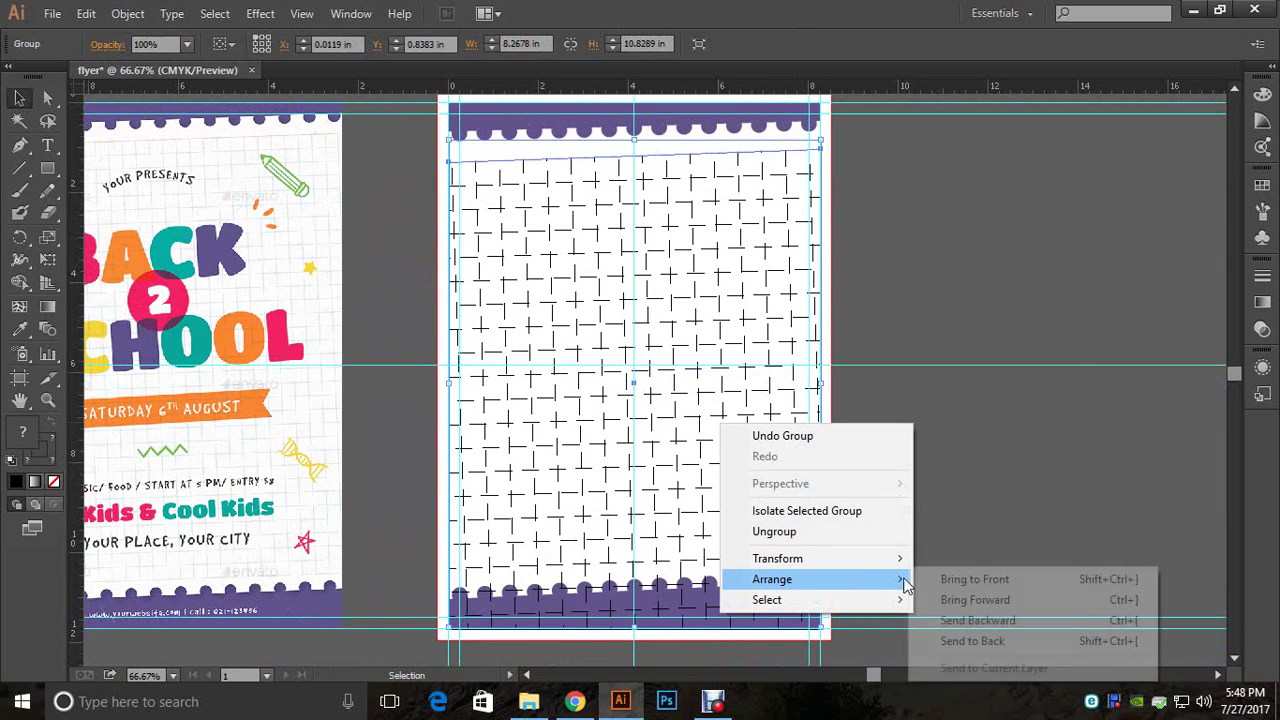
pyautogui.click(951, 623)
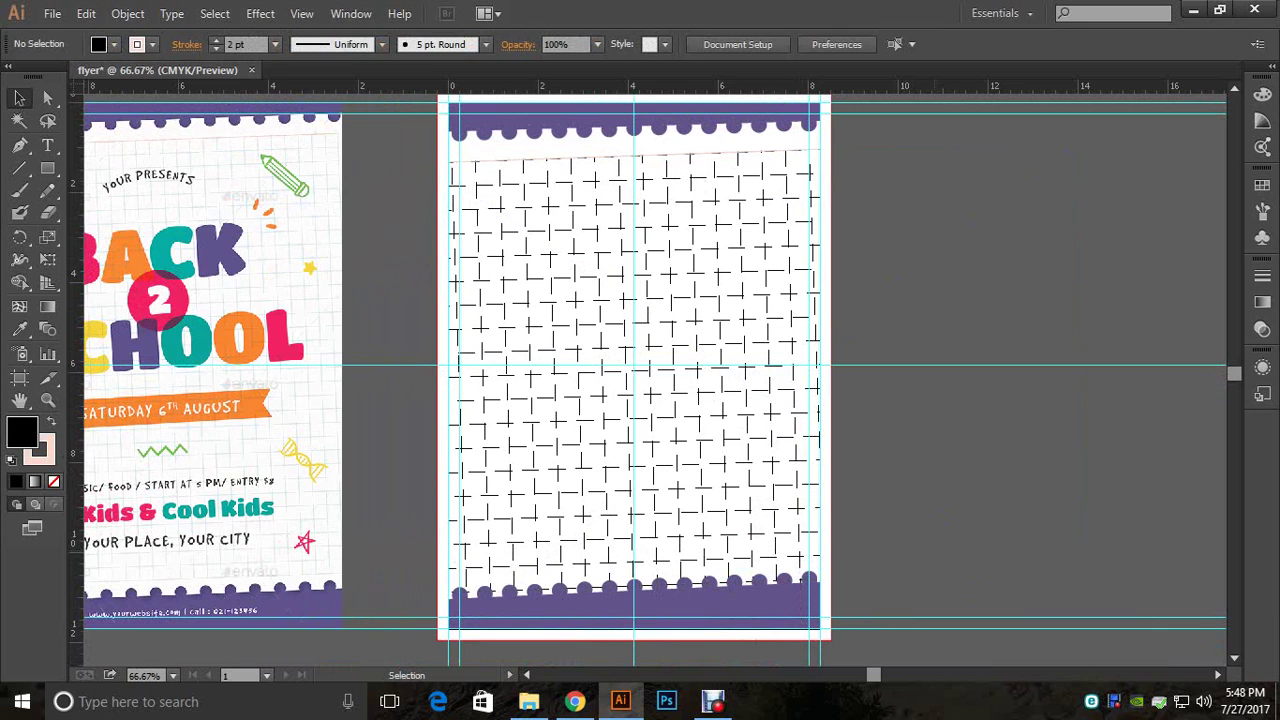
# Step: Set the grid and pink line group to the Multiply blending mode at 10% opacity, and deselect it
pyautogui.moveTo(660, 380); pyautogui.dragTo(808, 378)
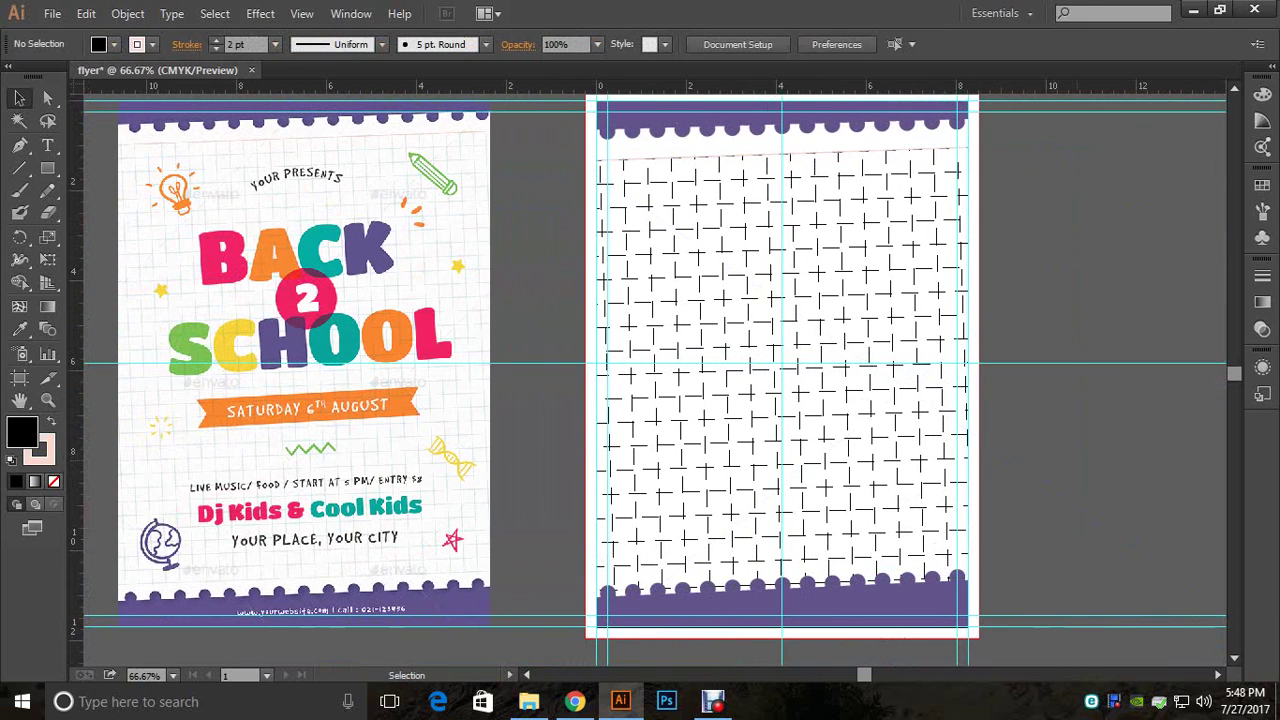
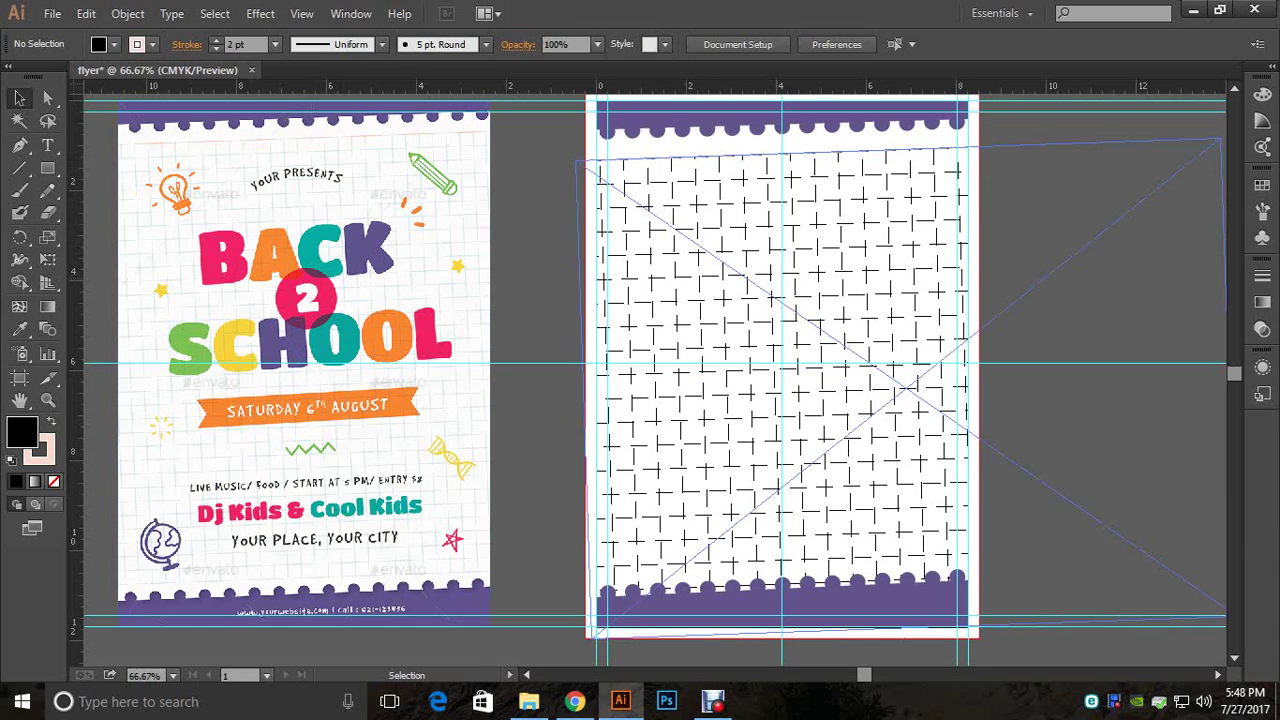
pyautogui.click(780, 340)
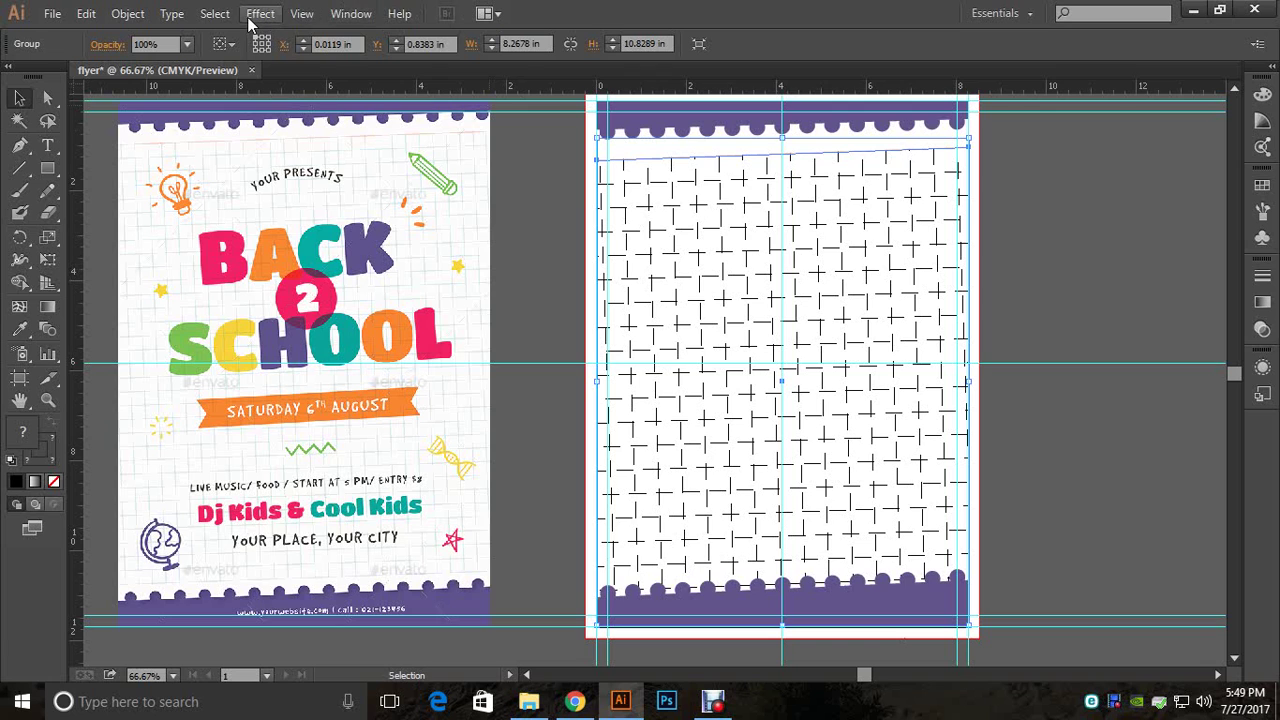
pyautogui.click(351, 20)
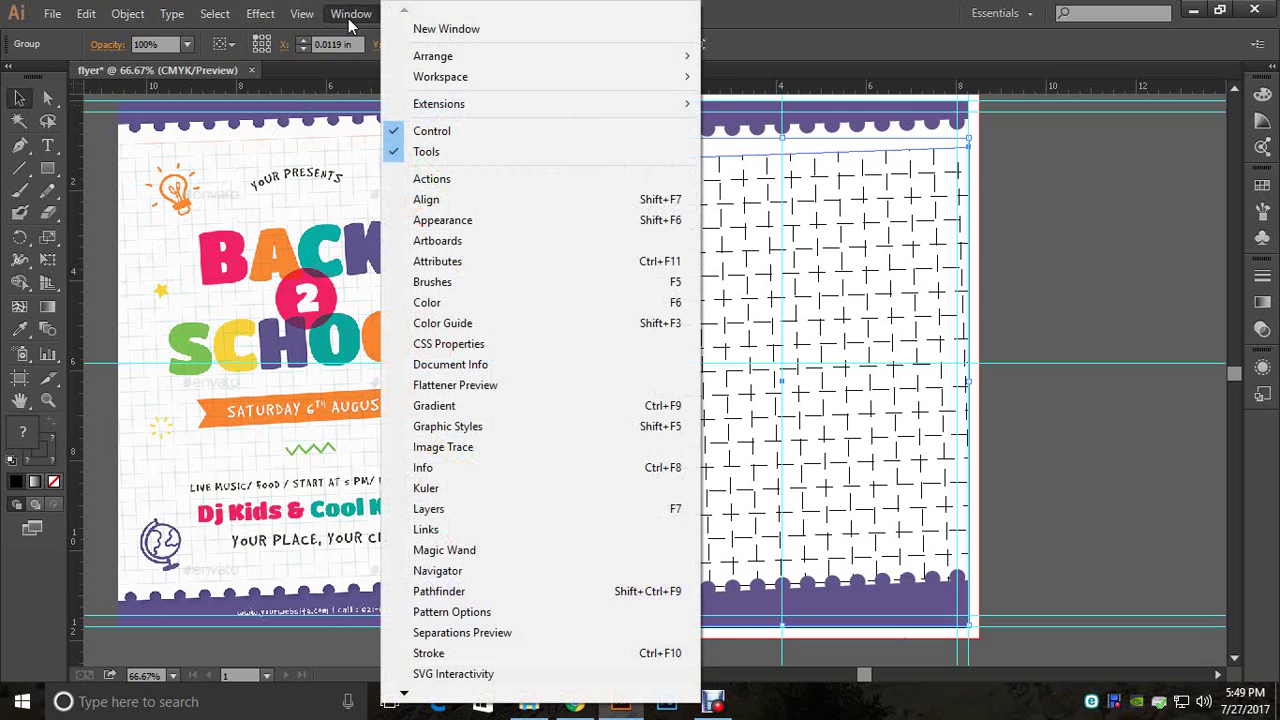
pyautogui.moveTo(405, 695)
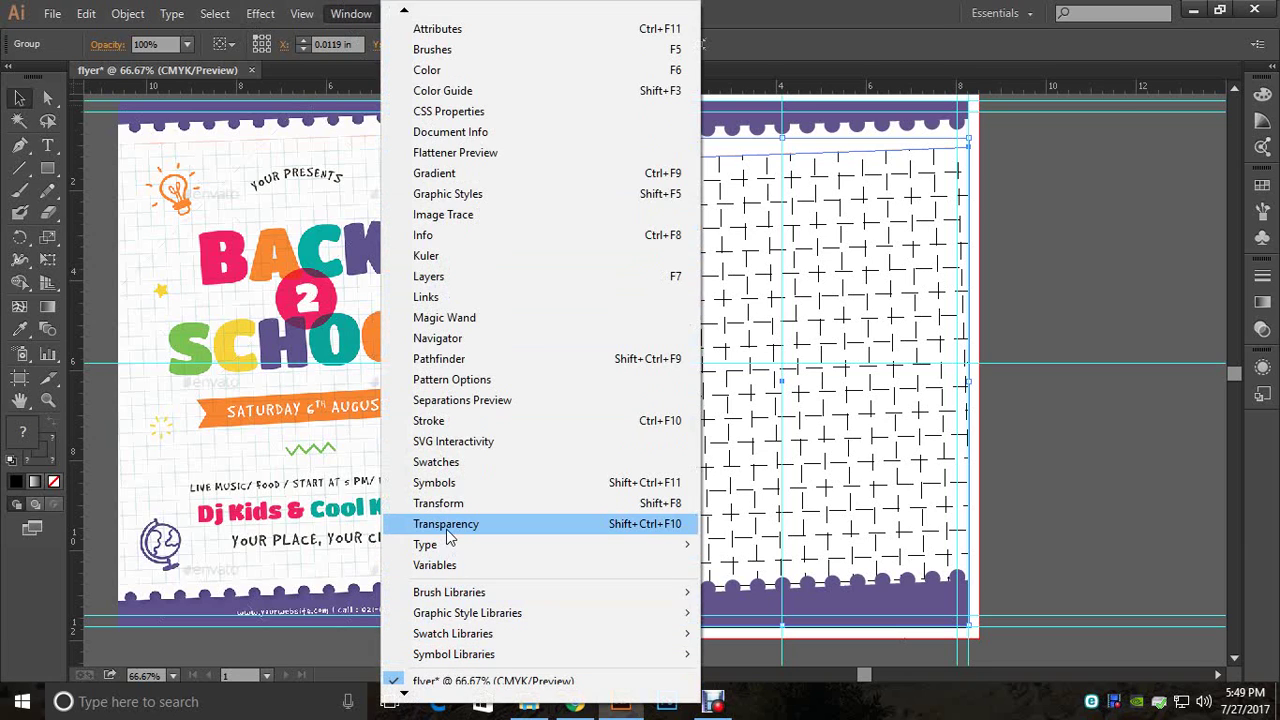
pyautogui.click(446, 524)
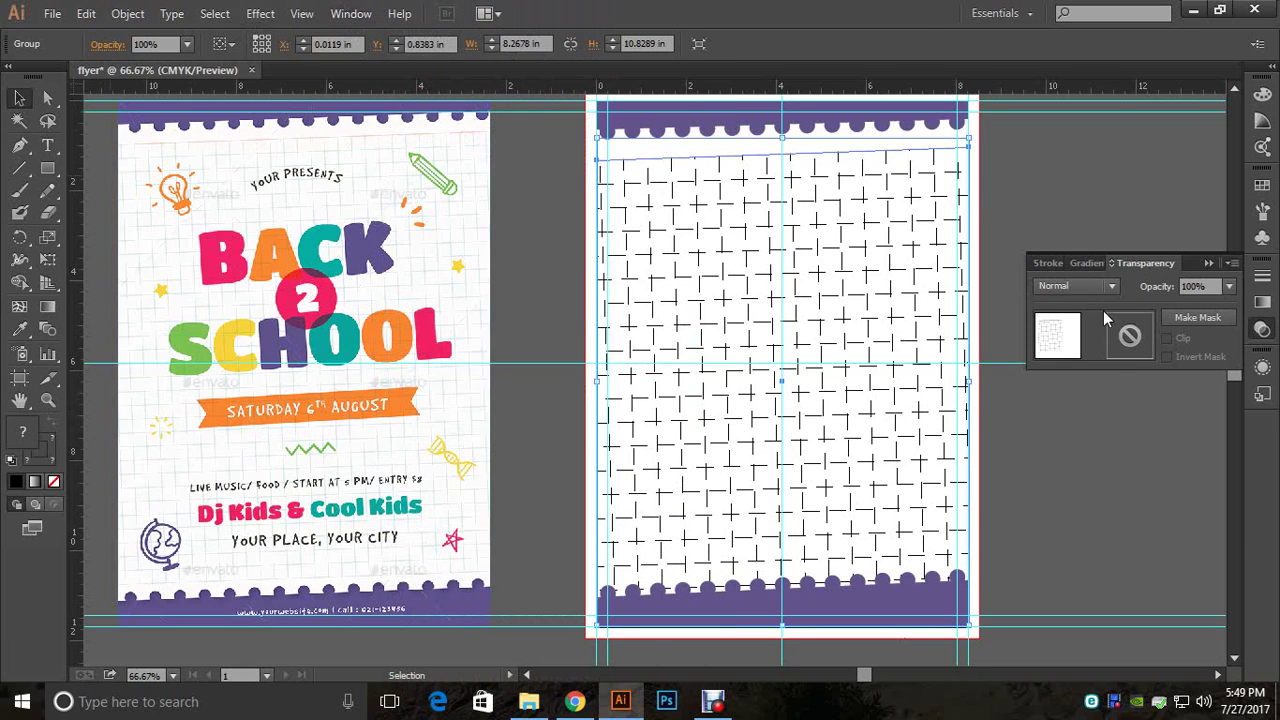
pyautogui.click(1072, 286)
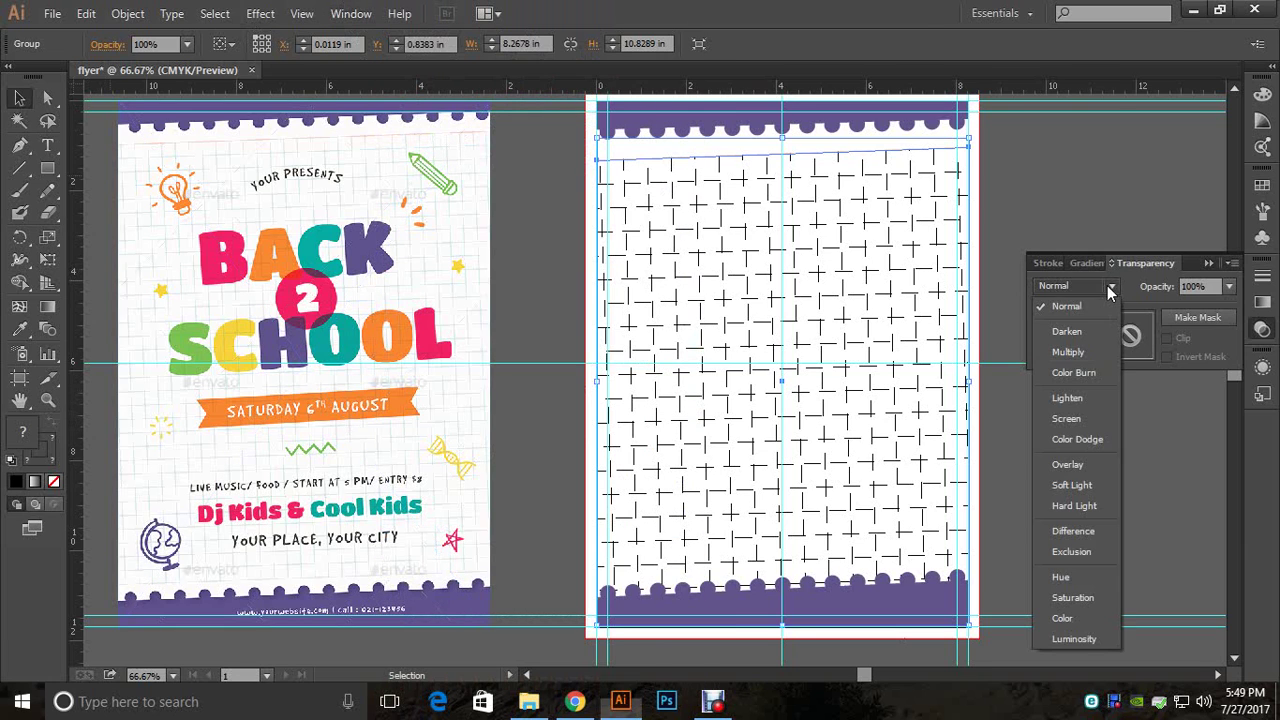
pyautogui.click(1074, 357)
pyautogui.click(1226, 287)
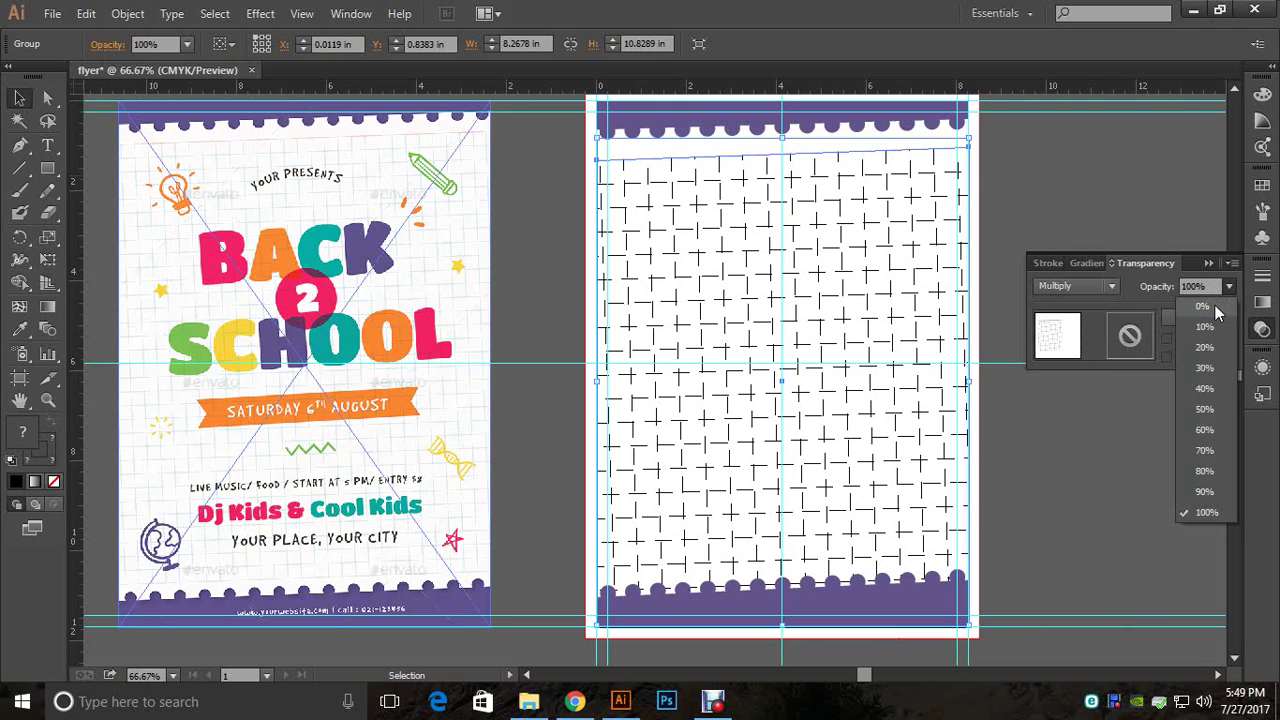
pyautogui.click(1205, 326)
pyautogui.hotkey('ctrl', 'shift', 'a')
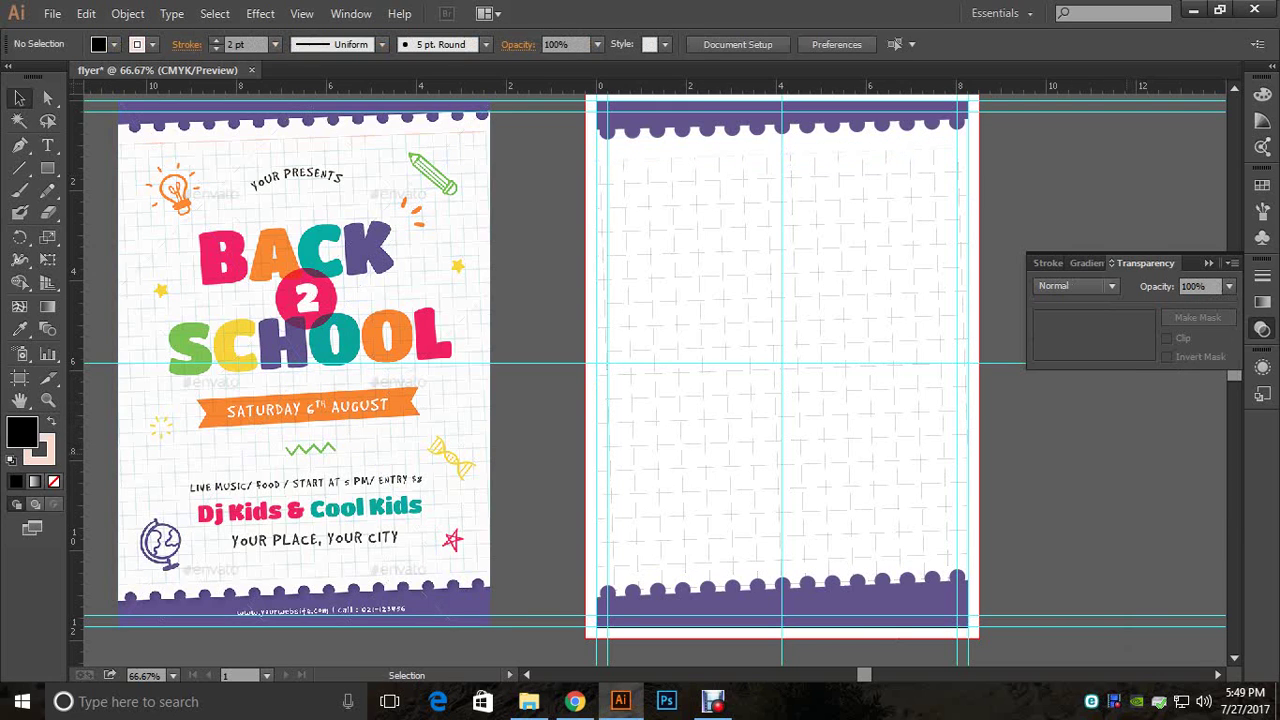
# Step: Ungroup the grid and the pink line, and deselect them
pyautogui.click(846, 280)
pyautogui.rightClick(846, 280)
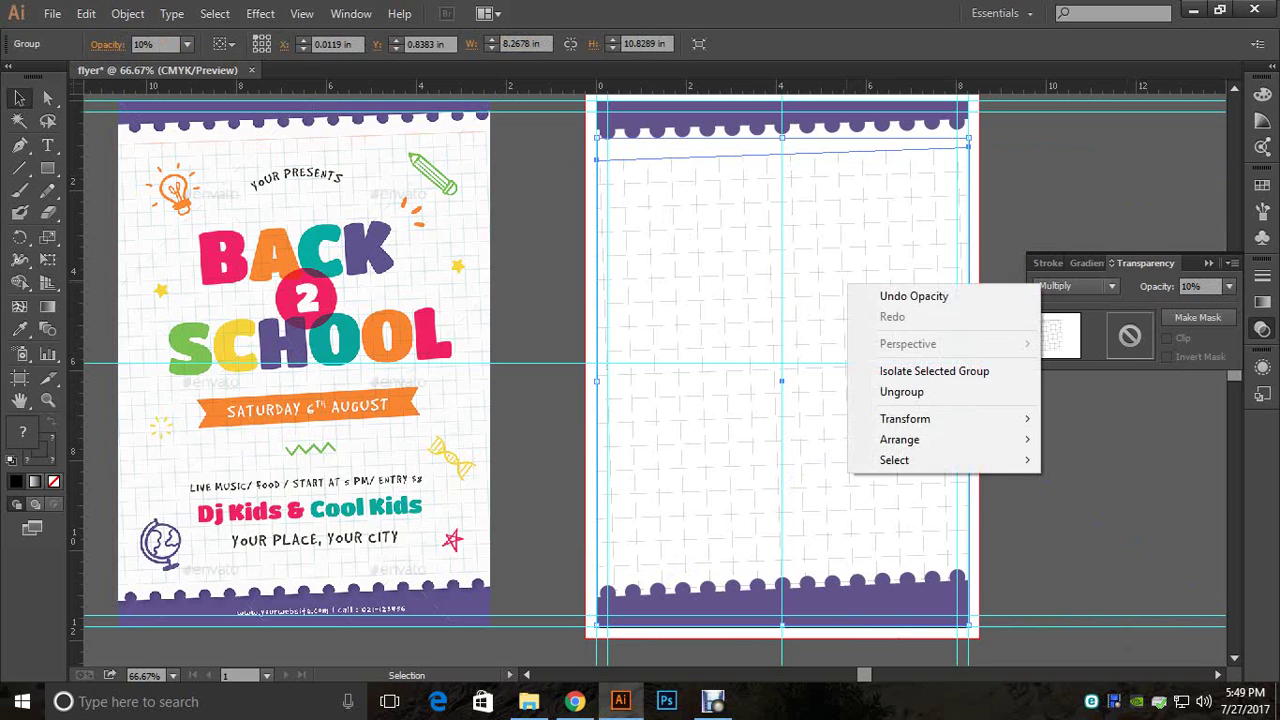
pyautogui.click(910, 392)
pyautogui.hotkey('ctrl', 'shift', 'a')
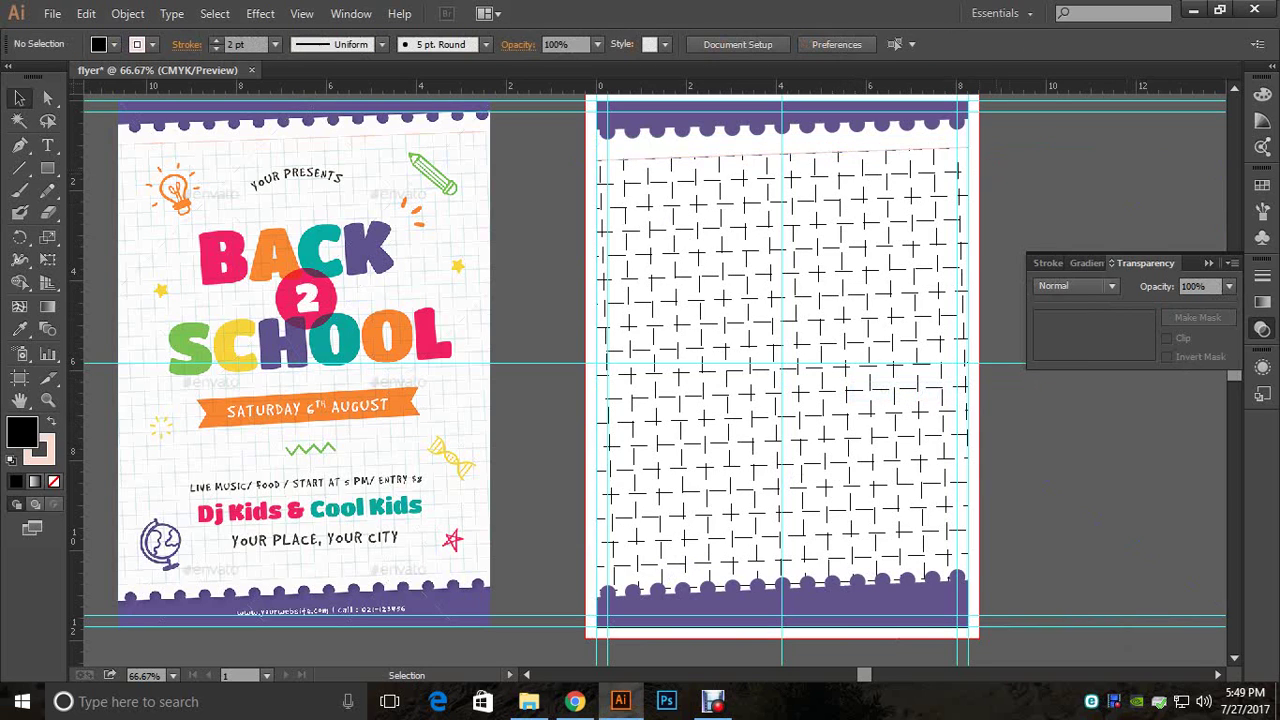
# Step: Set only the clipped grid's opacity to 10%, leaving the pink line out, and deselect it
pyautogui.click(830, 300)
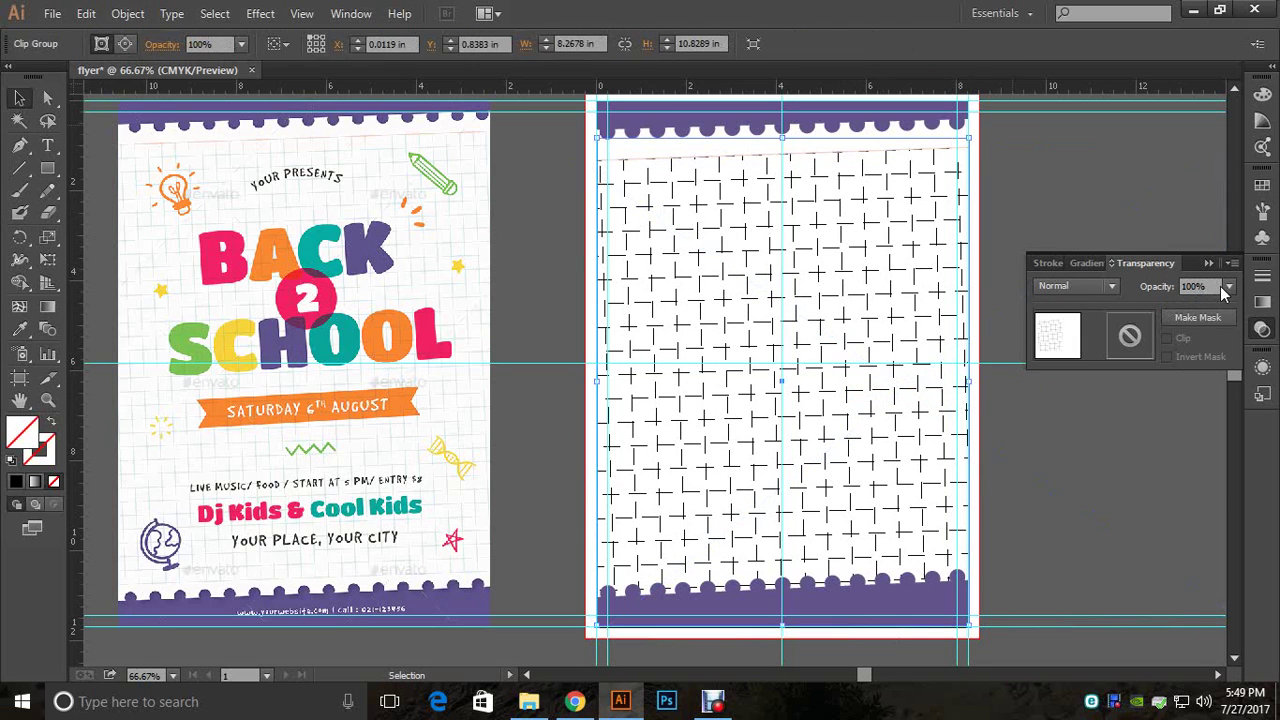
pyautogui.click(1228, 286)
pyautogui.click(1205, 334)
pyautogui.hotkey('ctrl', 'shift', 'a')
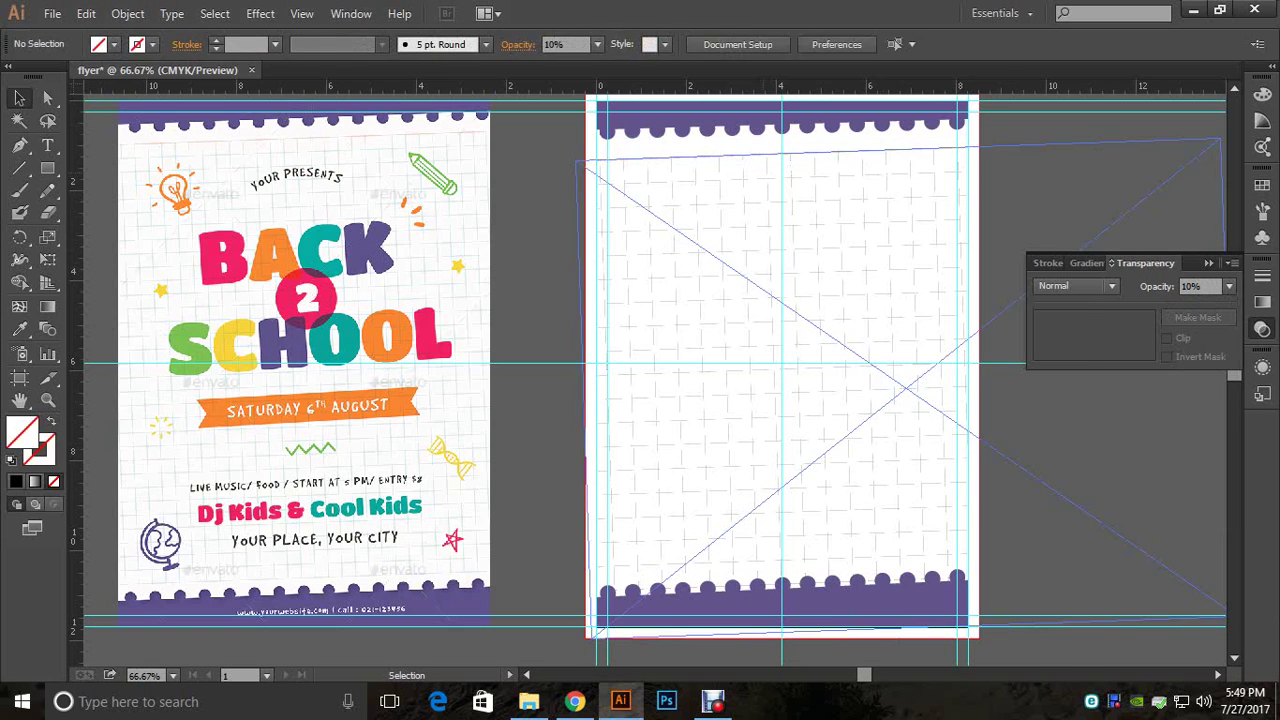
pyautogui.click(830, 300)
pyautogui.click(928, 140)
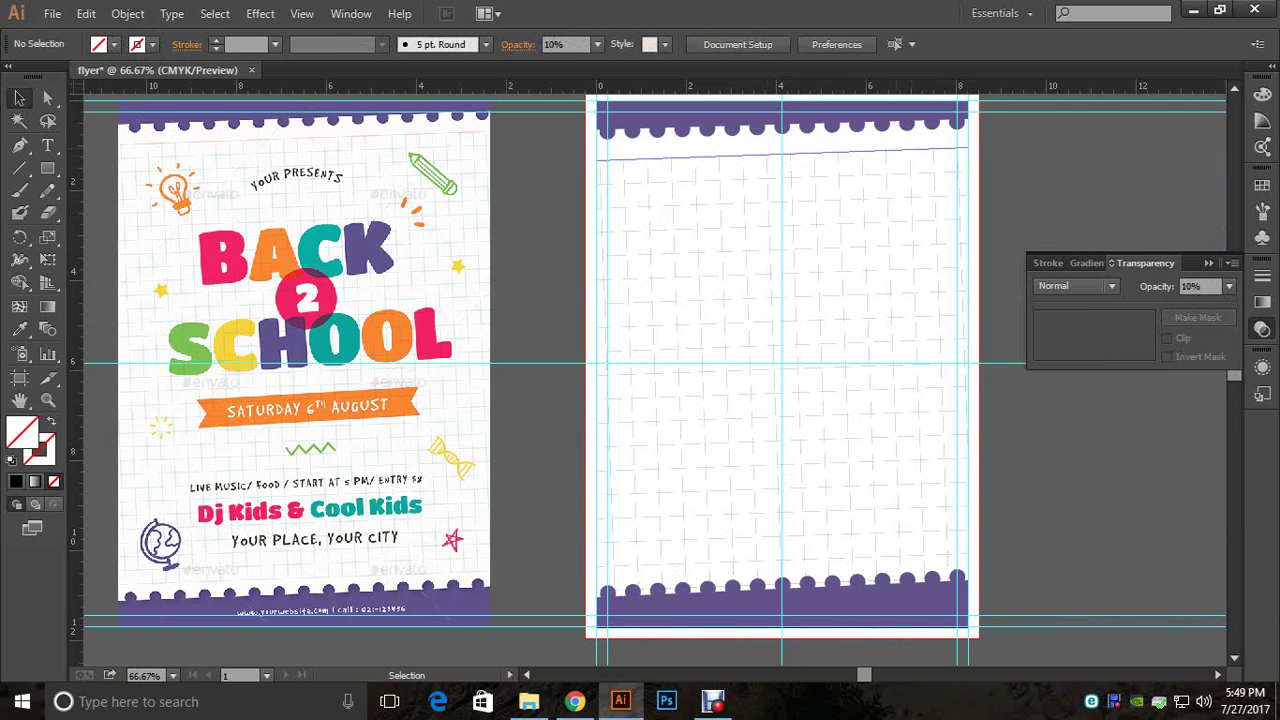
# Step: Group the pink line with the faded grid again, and deselect the group
pyautogui.click(900, 150)
pyautogui.keyDown('shift'); pyautogui.click(896, 286); pyautogui.keyUp('shift')
pyautogui.rightClick(896, 286)
pyautogui.click(971, 377)
pyautogui.click(1035, 420)
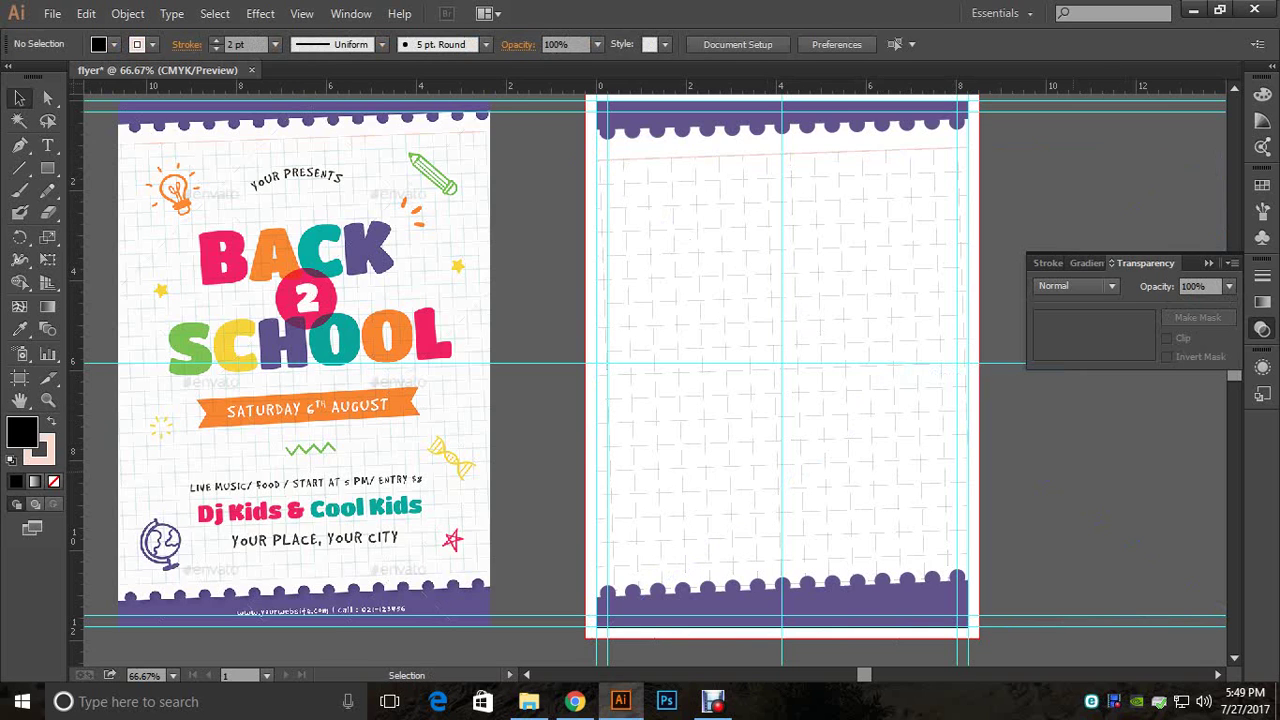
# Step: Switch to the Flaticon page in Chrome and search for "bulb" icons
pyautogui.hscroll(-2, 640, 380)
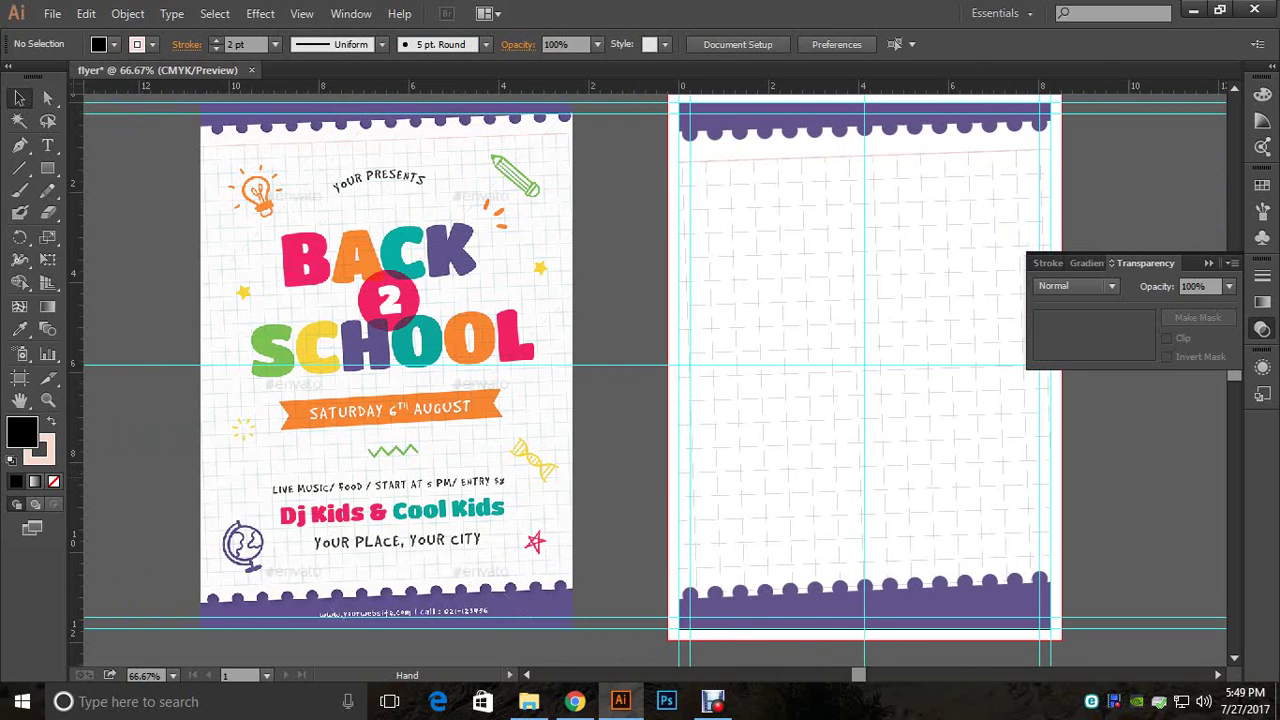
pyautogui.hscroll(-1, 640, 380)
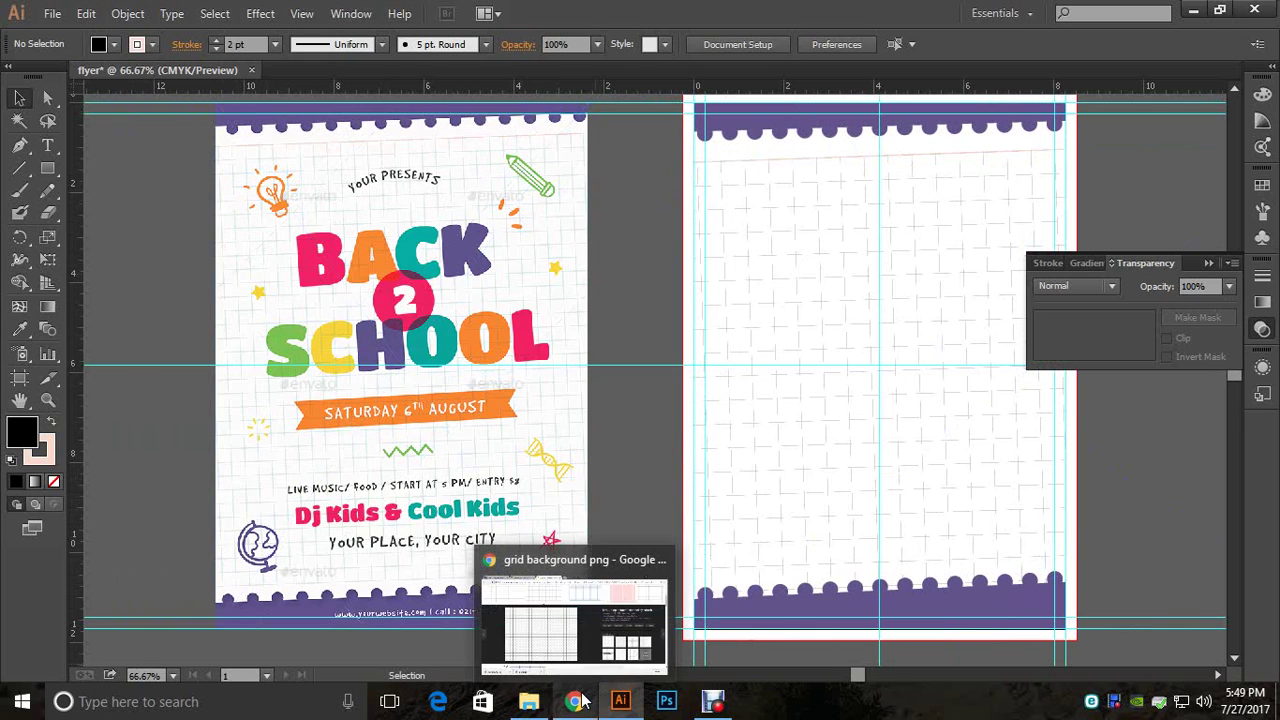
pyautogui.click(568, 665)
pyautogui.click(279, 12)
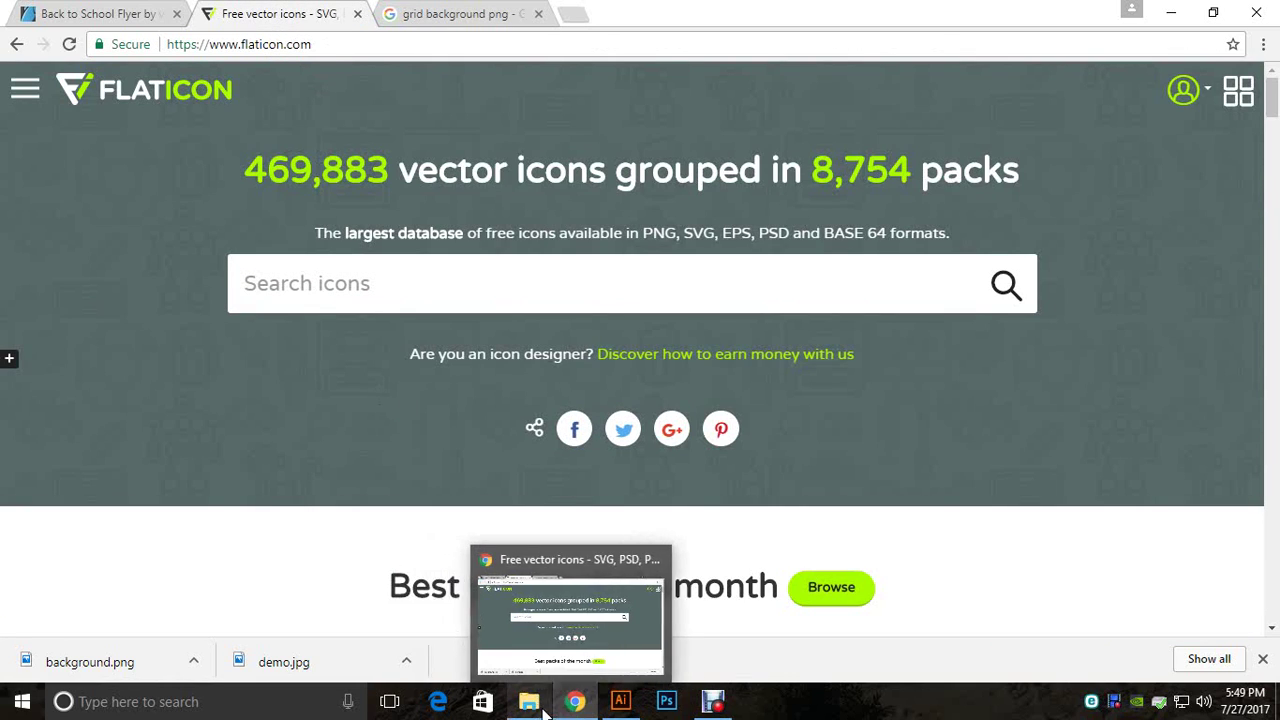
pyautogui.click(612, 702)
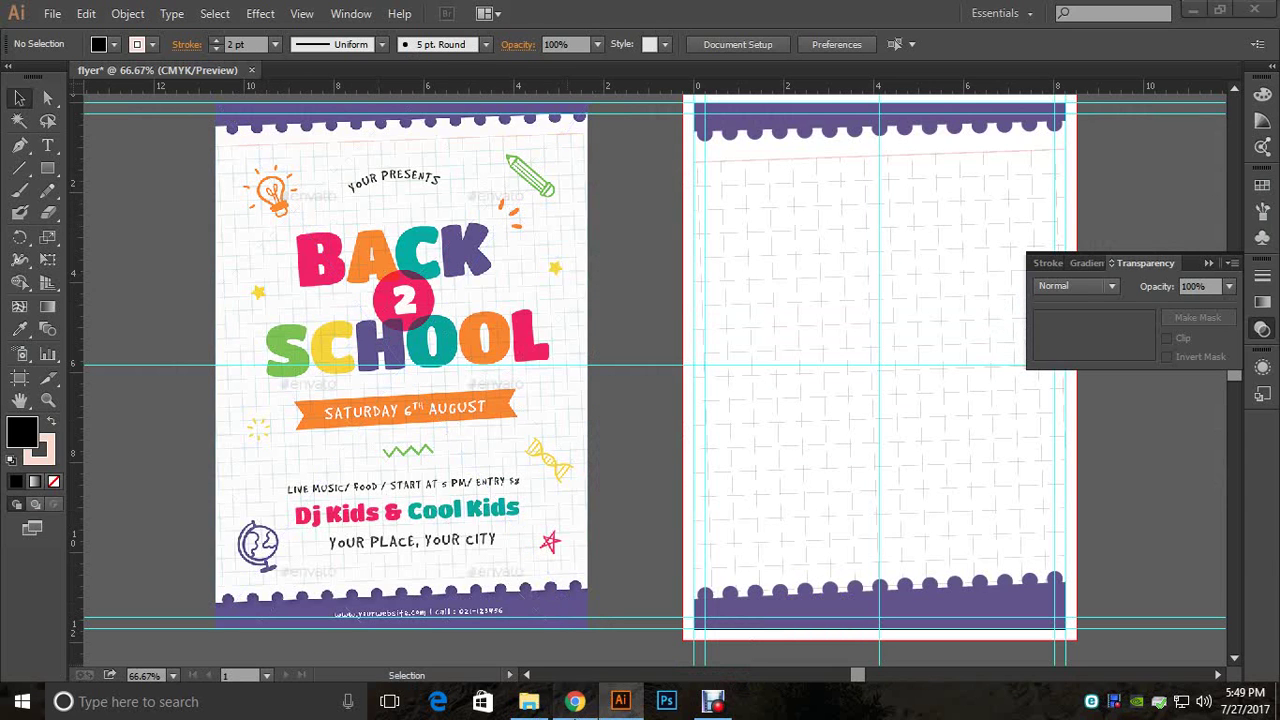
pyautogui.click(574, 701)
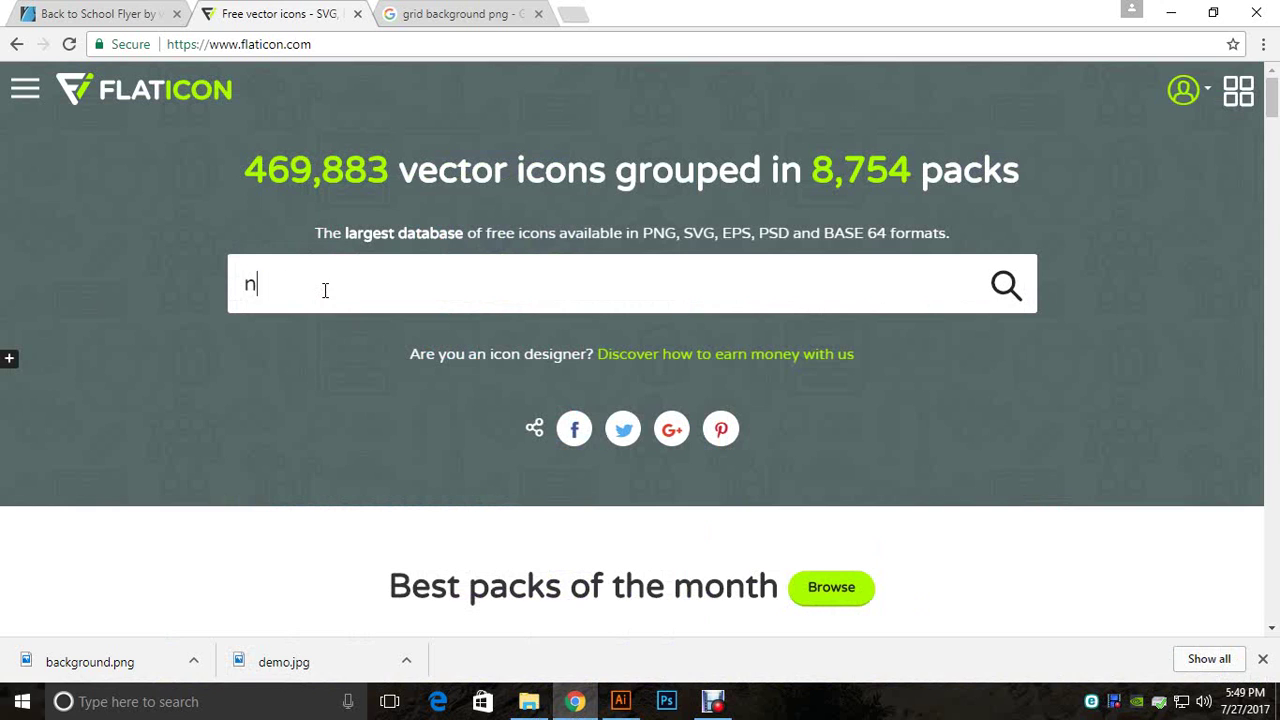
pyautogui.write('buln')
pyautogui.press('BackSpace')
pyautogui.write('b')
pyautogui.press('Return')
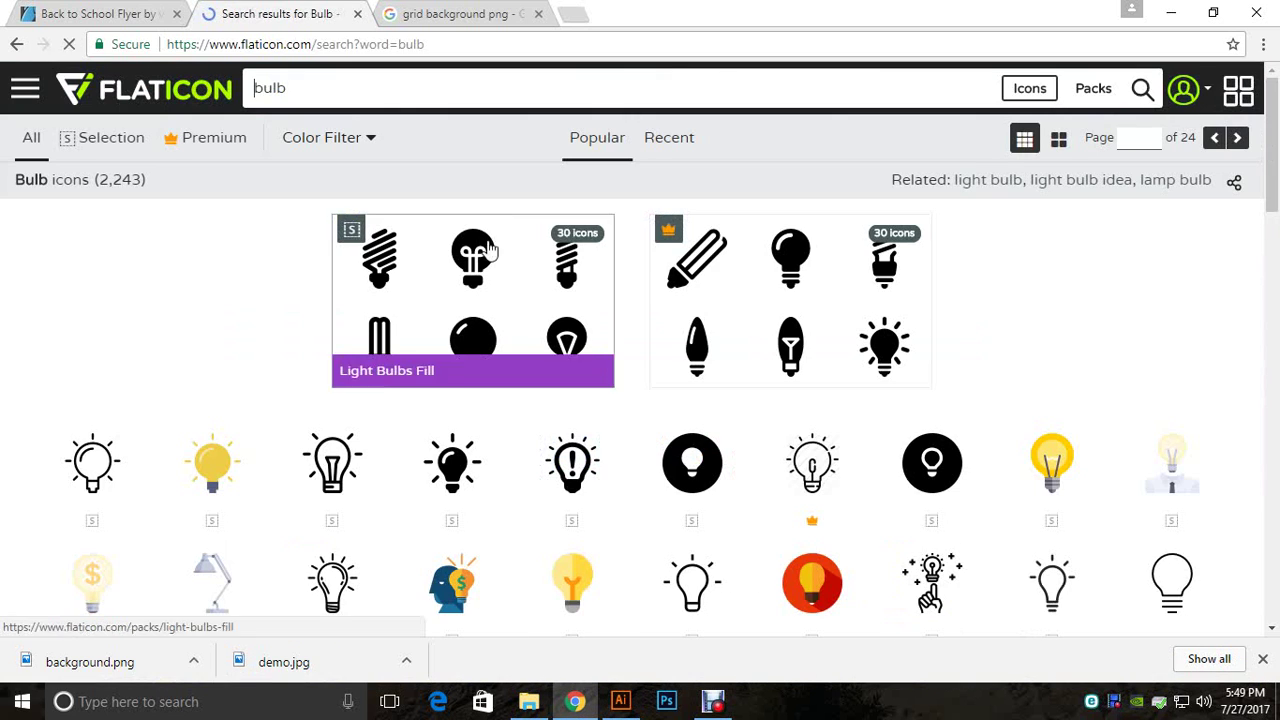
# Step: Open the outlined Idea bulb icon with rays from the results and start its free download in EPS format
pyautogui.scroll(-5, 620, 380)
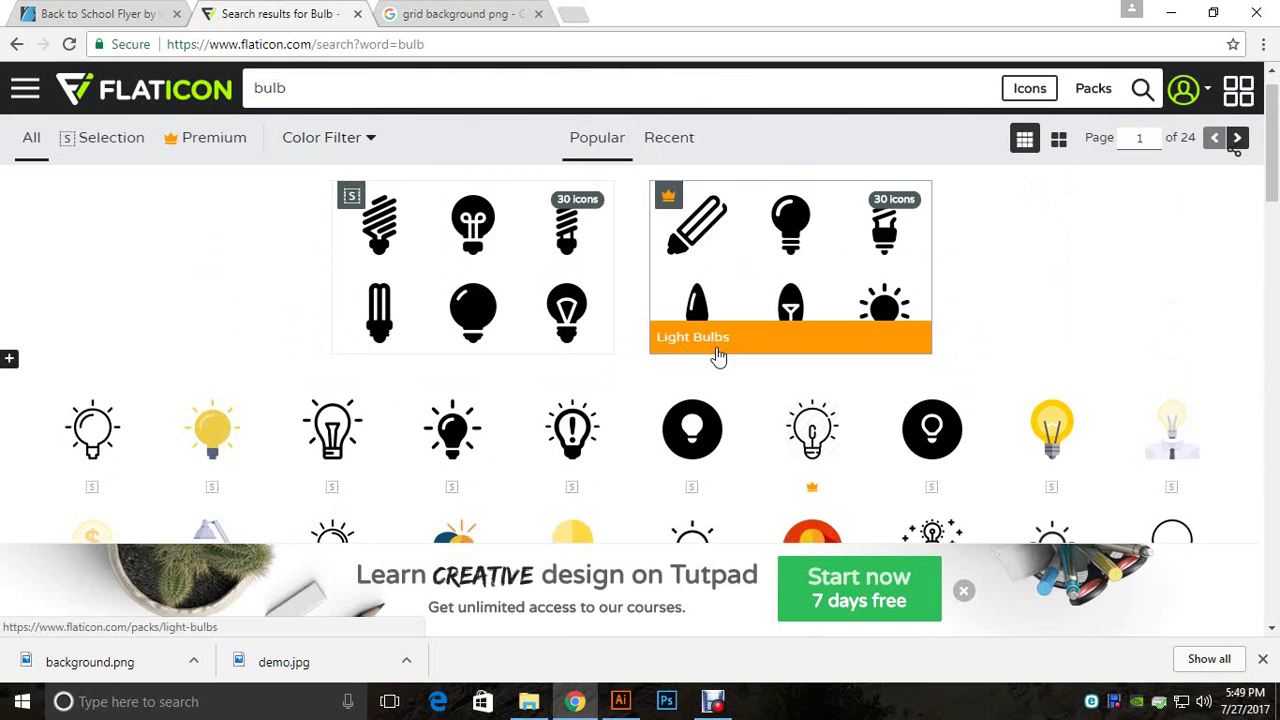
pyautogui.scroll(-2, 660, 362)
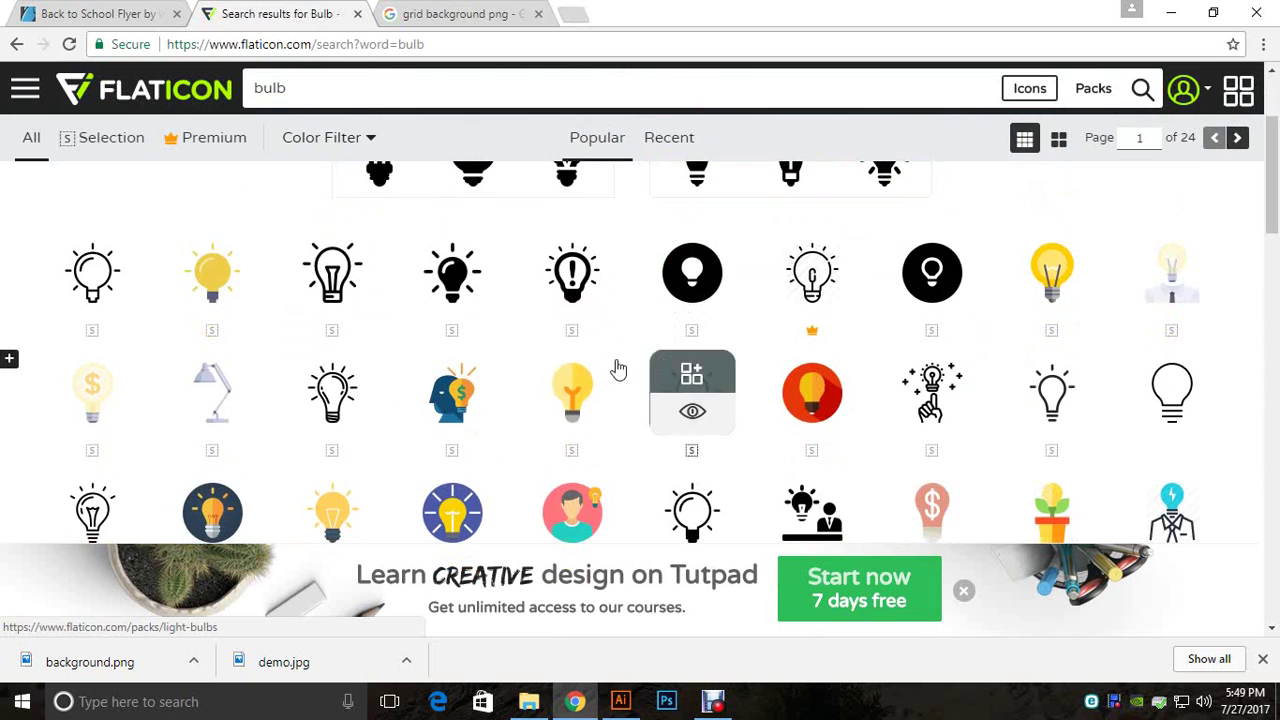
pyautogui.click(357, 300)
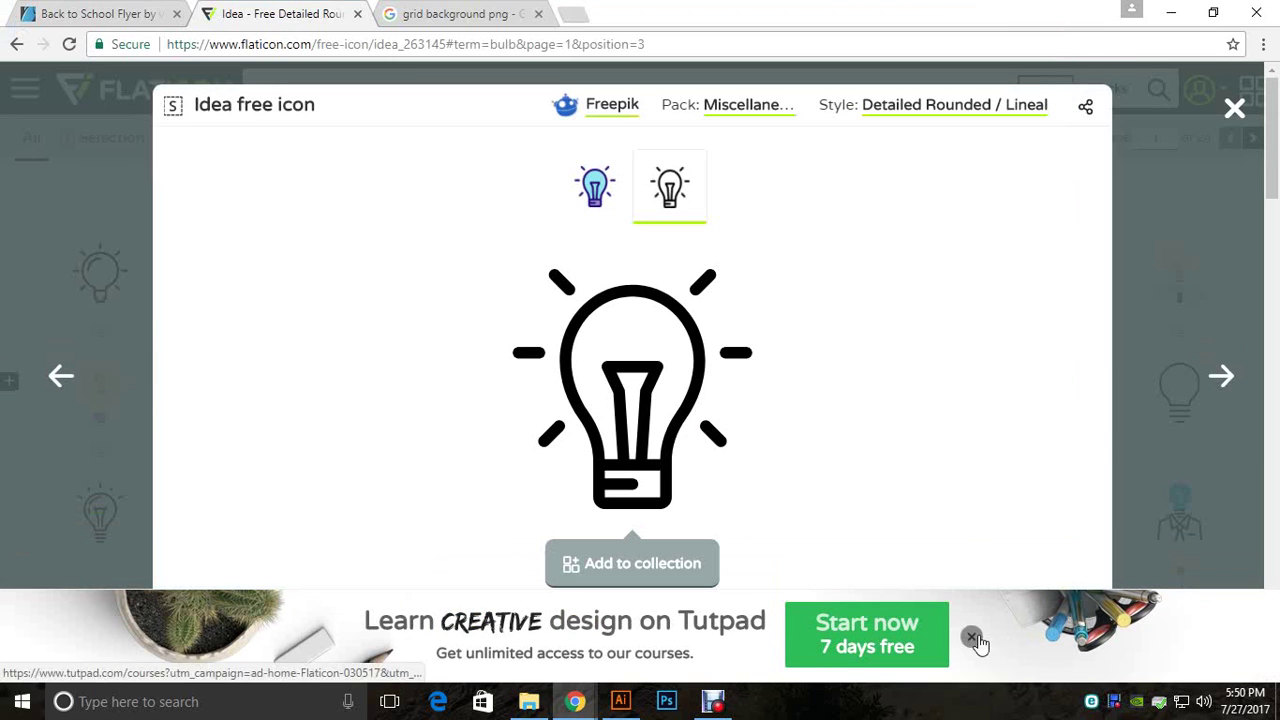
pyautogui.click(968, 636)
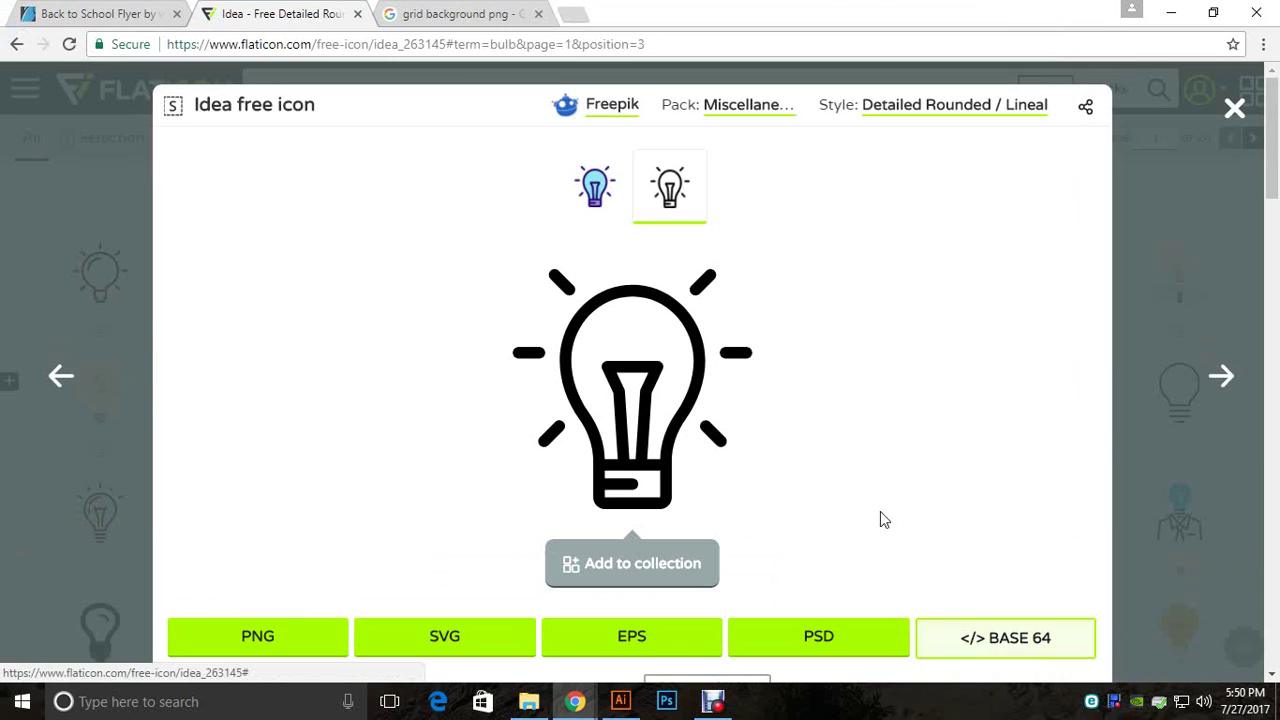
pyautogui.click(670, 647)
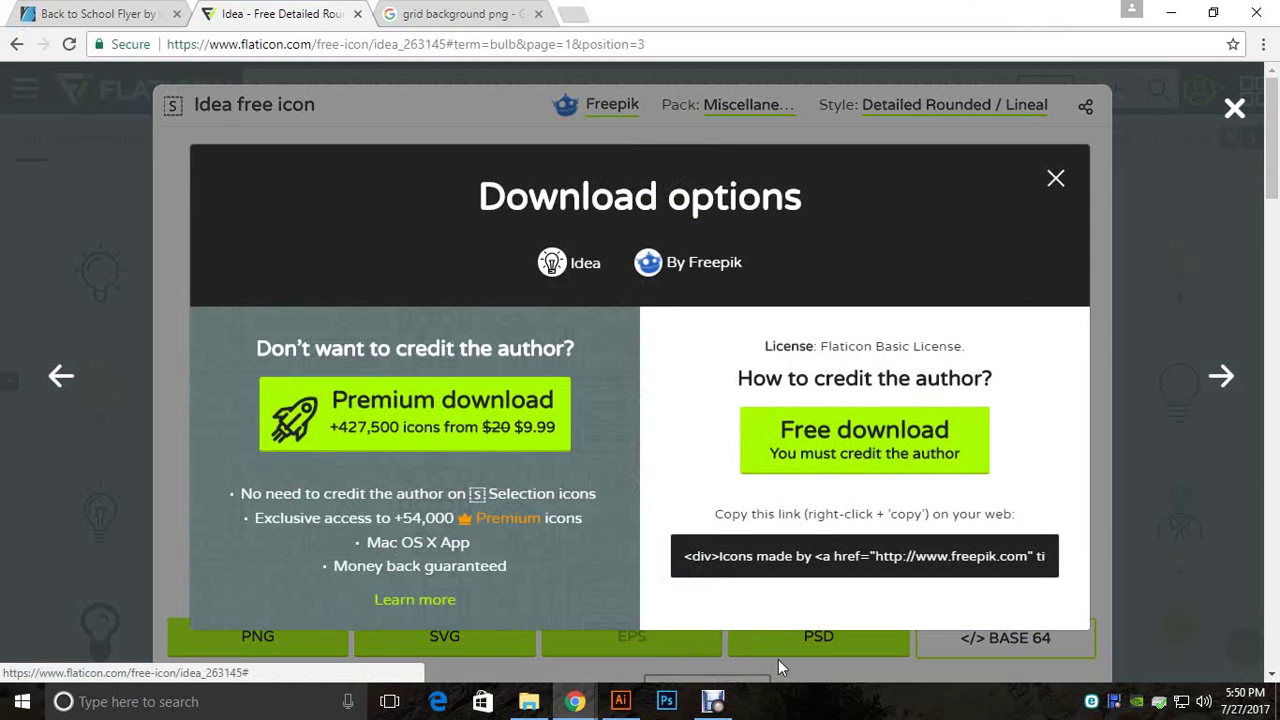
pyautogui.click(920, 455)
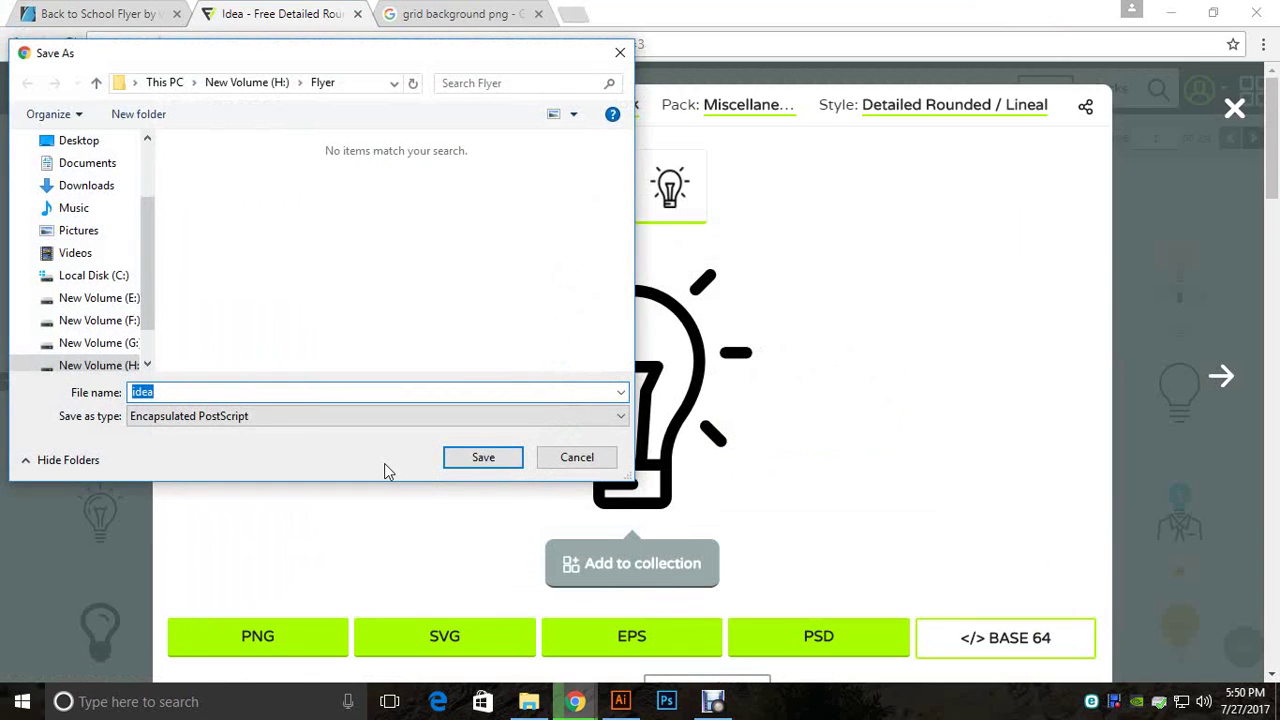
# Step: Save the EPS icon in the Flyer folder as "bulb", and close the icon's detail view
pyautogui.write('bulb')
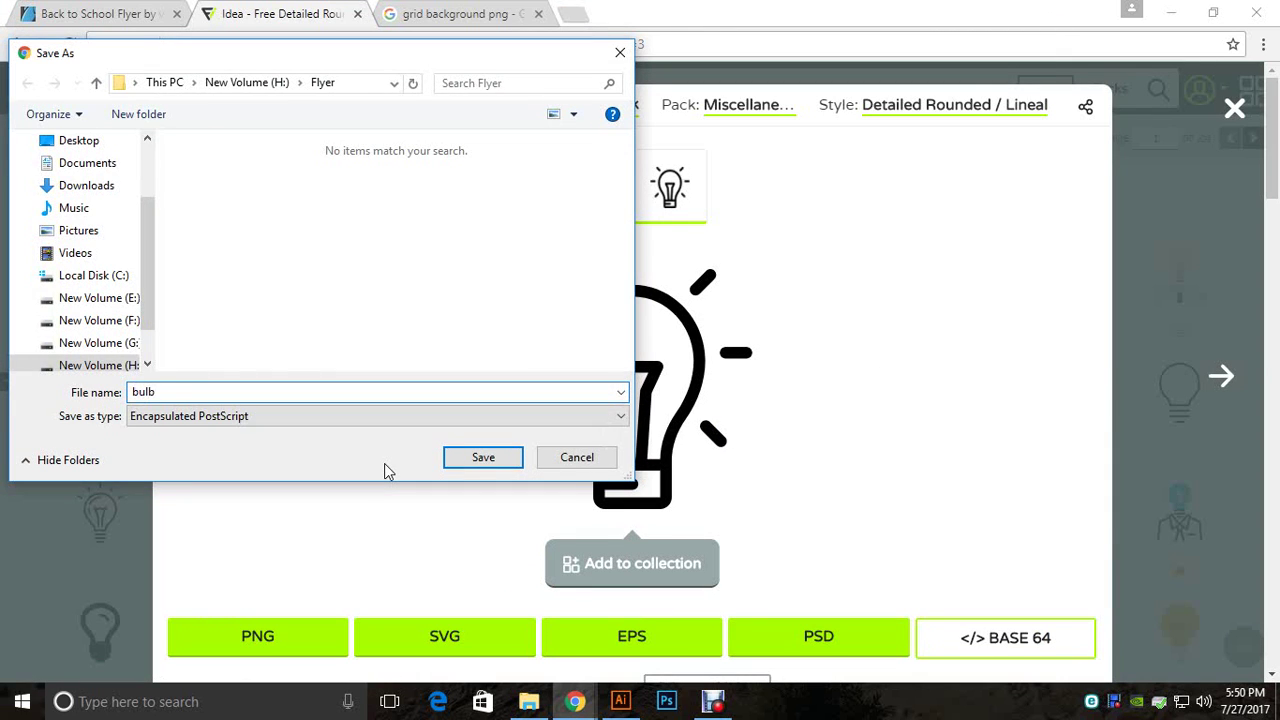
pyautogui.press('Return')
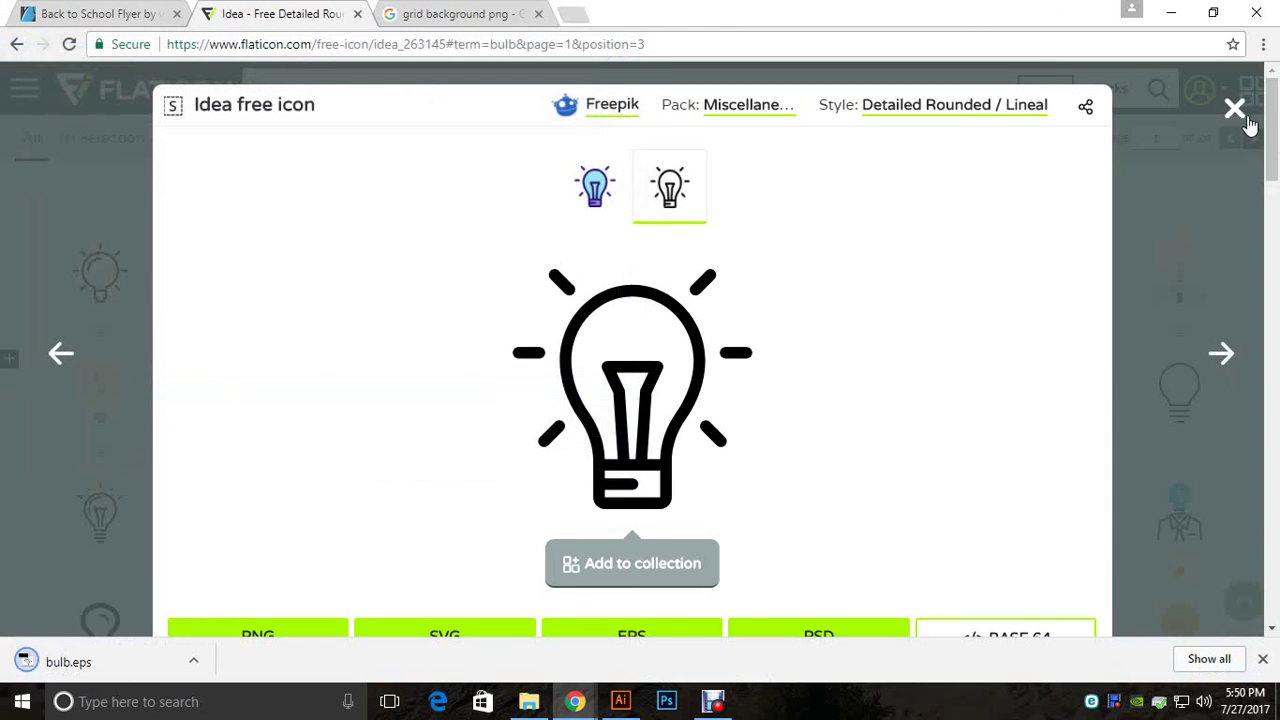
pyautogui.click(1238, 110)
pyautogui.moveTo(575, 701)
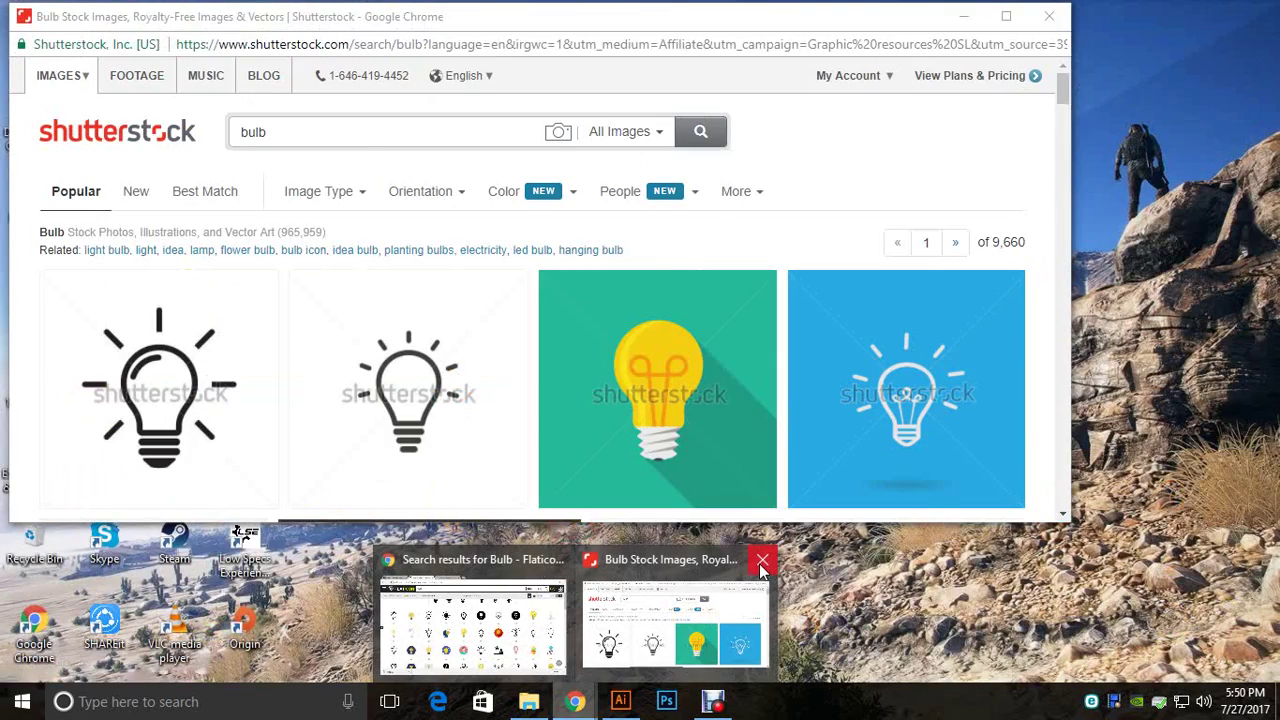
# Step: Close the Shutterstock pop-up window and switch back to the flyer document in Illustrator
pyautogui.click(762, 568)
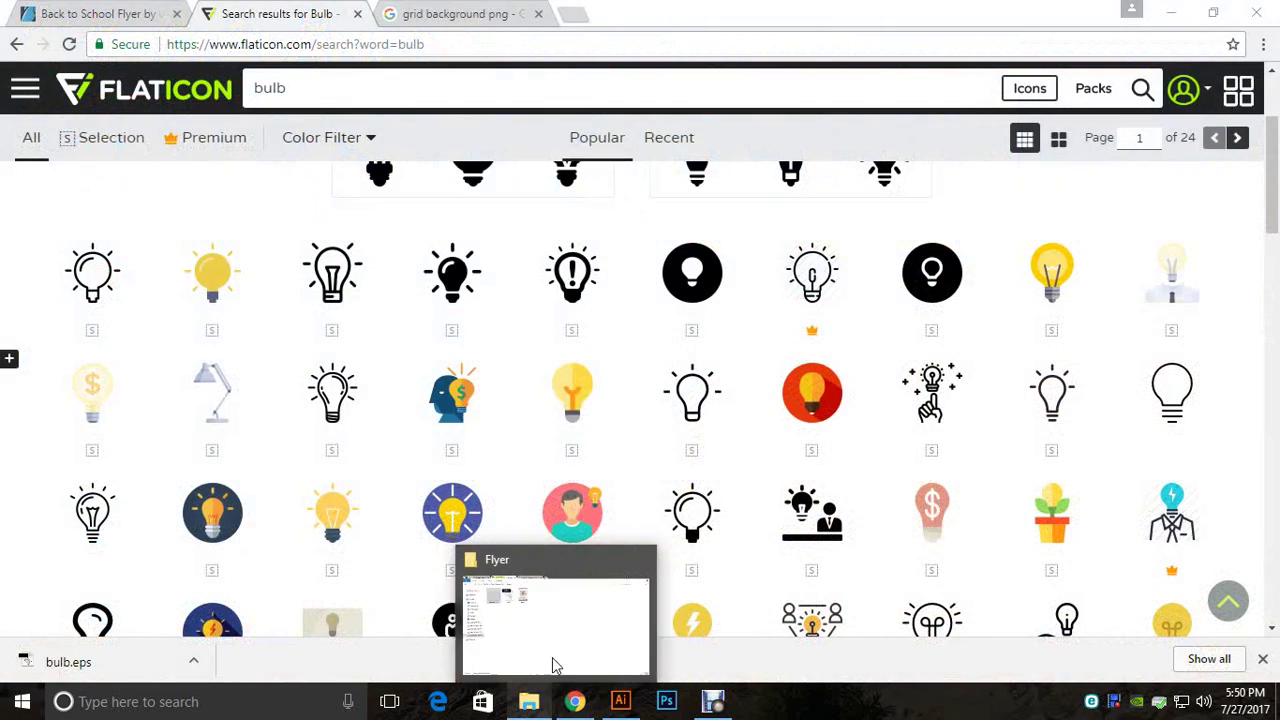
pyautogui.click(620, 703)
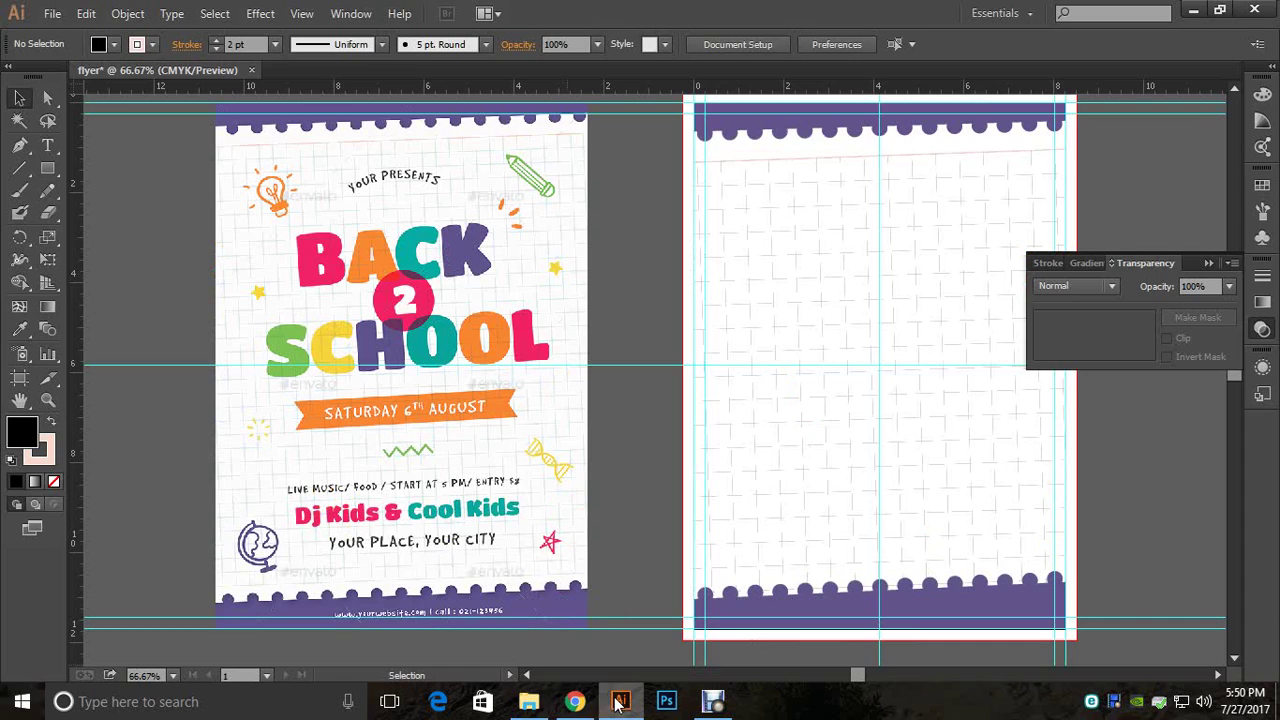
pyautogui.click(529, 701)
pyautogui.click(223, 300)
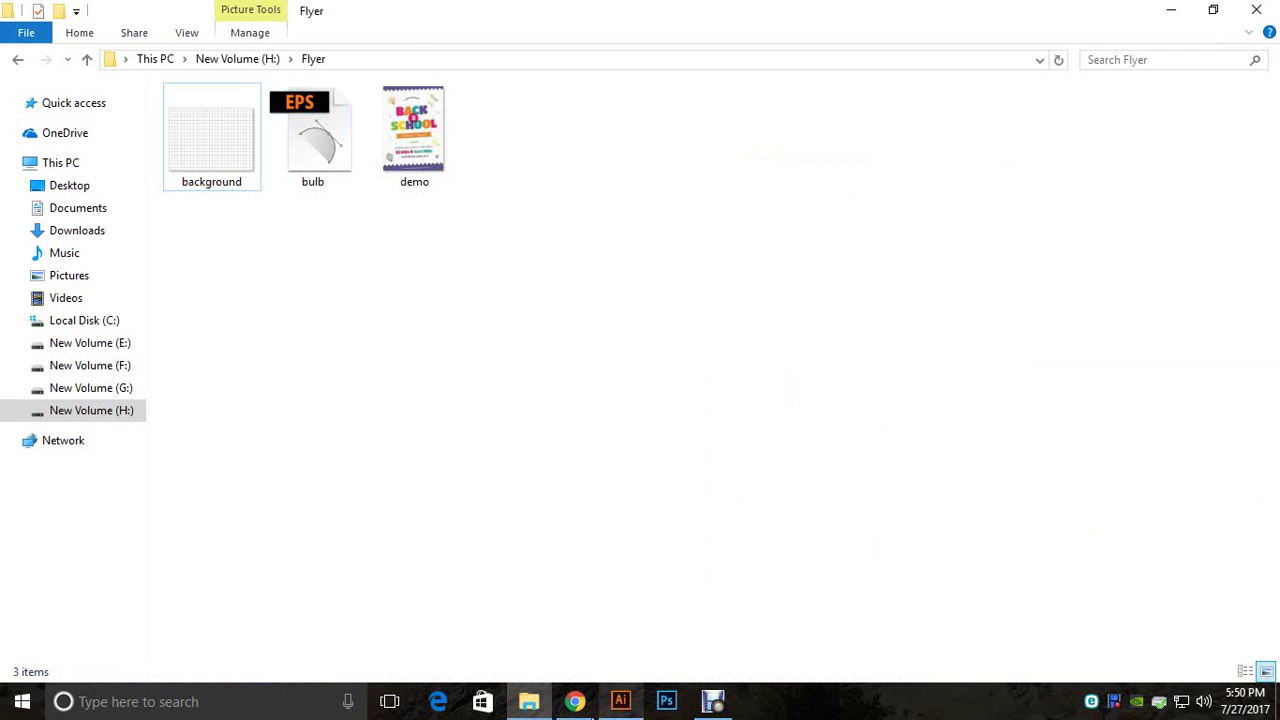
pyautogui.click(575, 701)
pyautogui.click(620, 701)
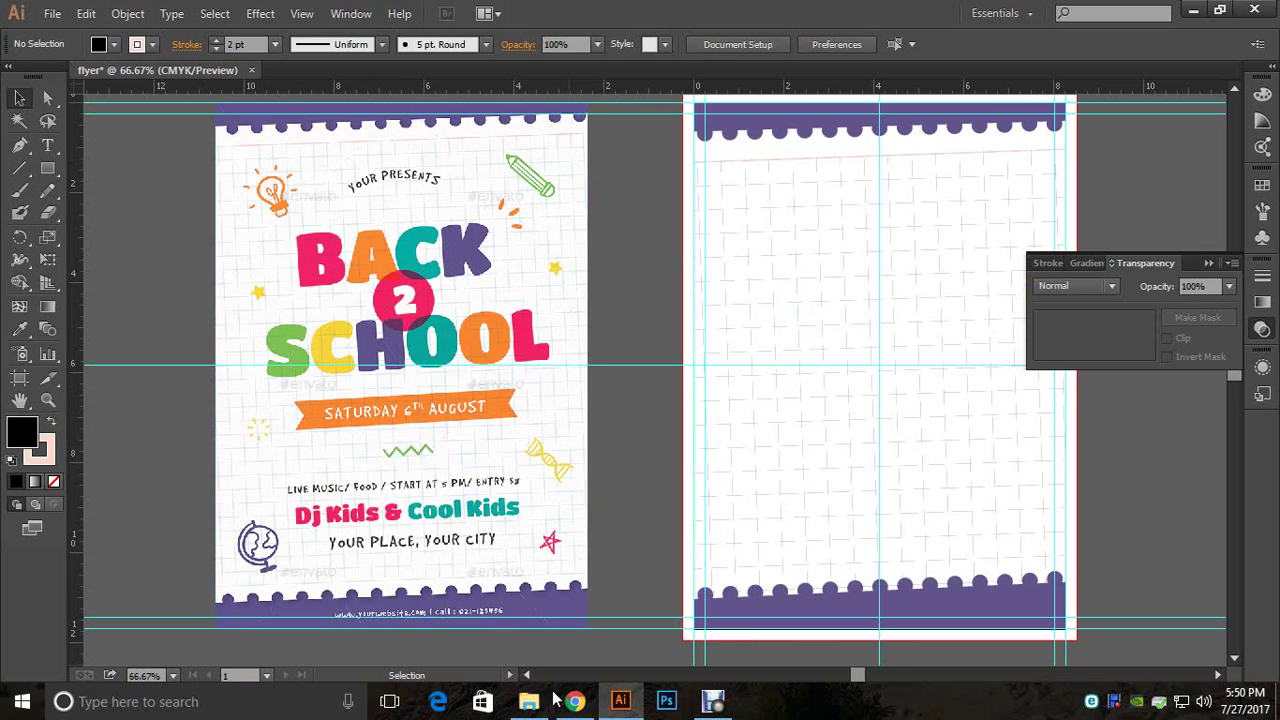
# Step: Switch to File Explorer and open the Flyer folder inside Project 2 on drive H
pyautogui.click(533, 701)
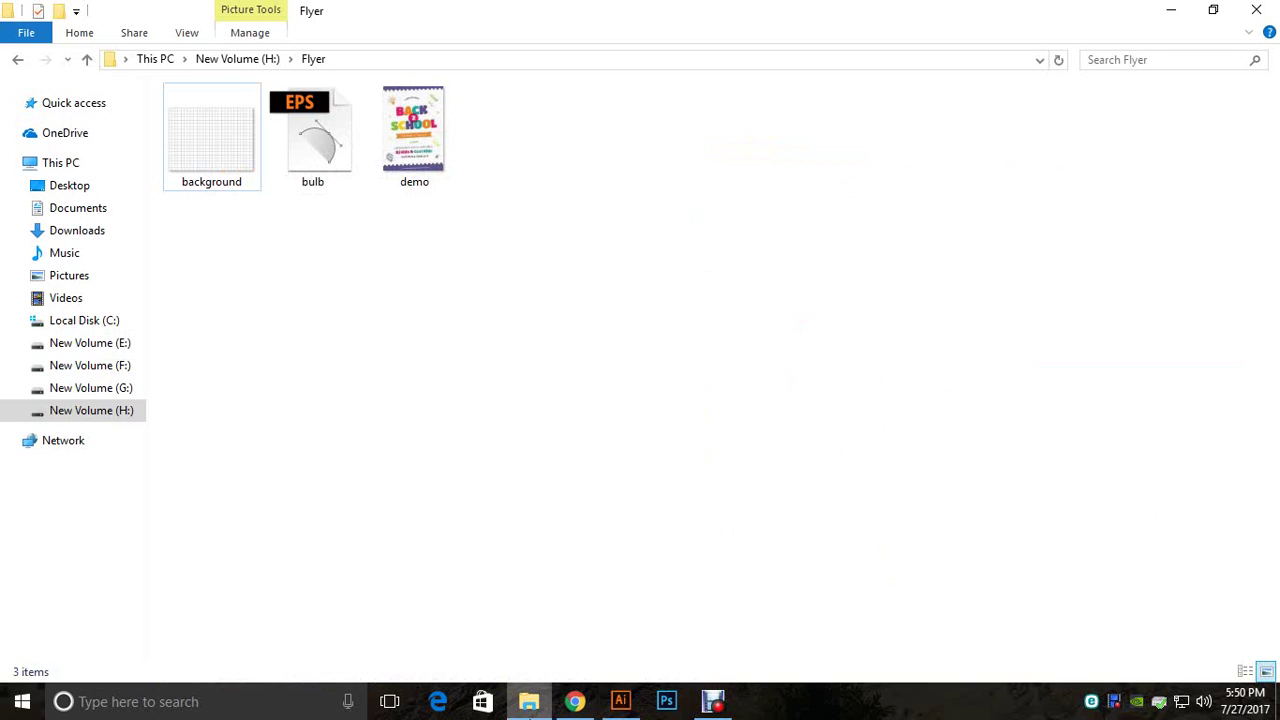
pyautogui.click(97, 415)
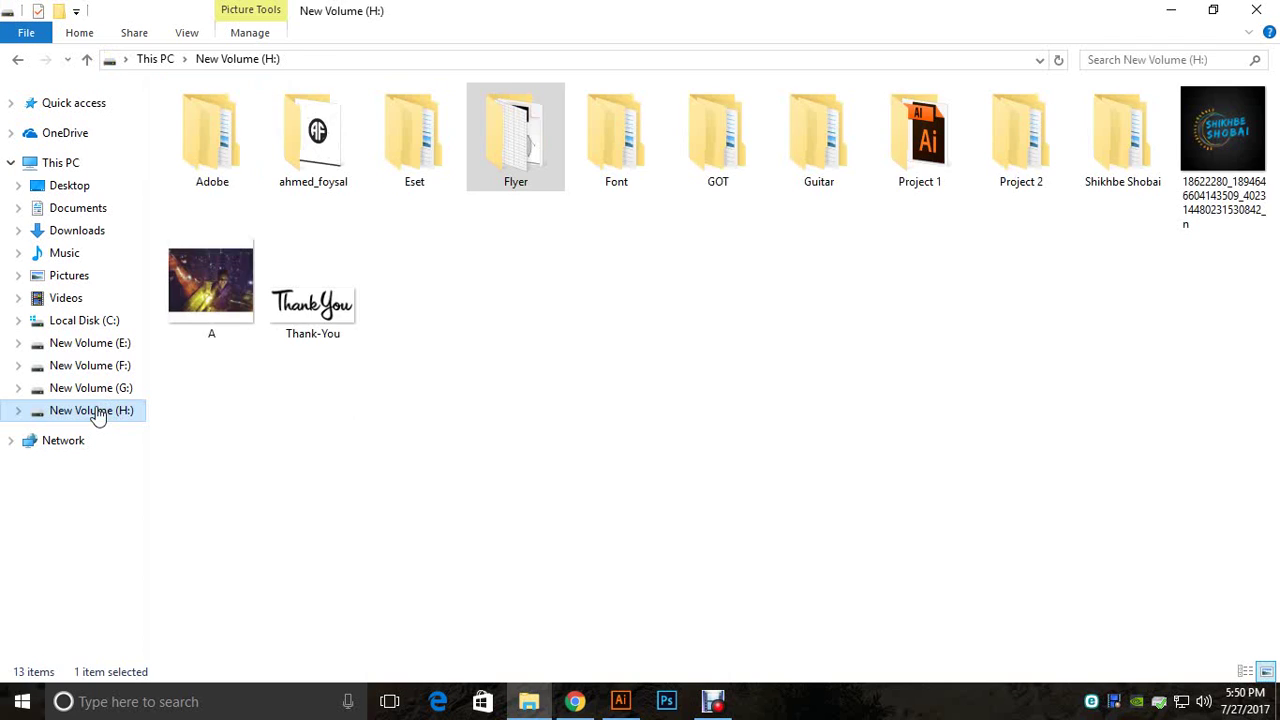
pyautogui.doubleClick(1007, 168)
pyautogui.doubleClick(358, 140)
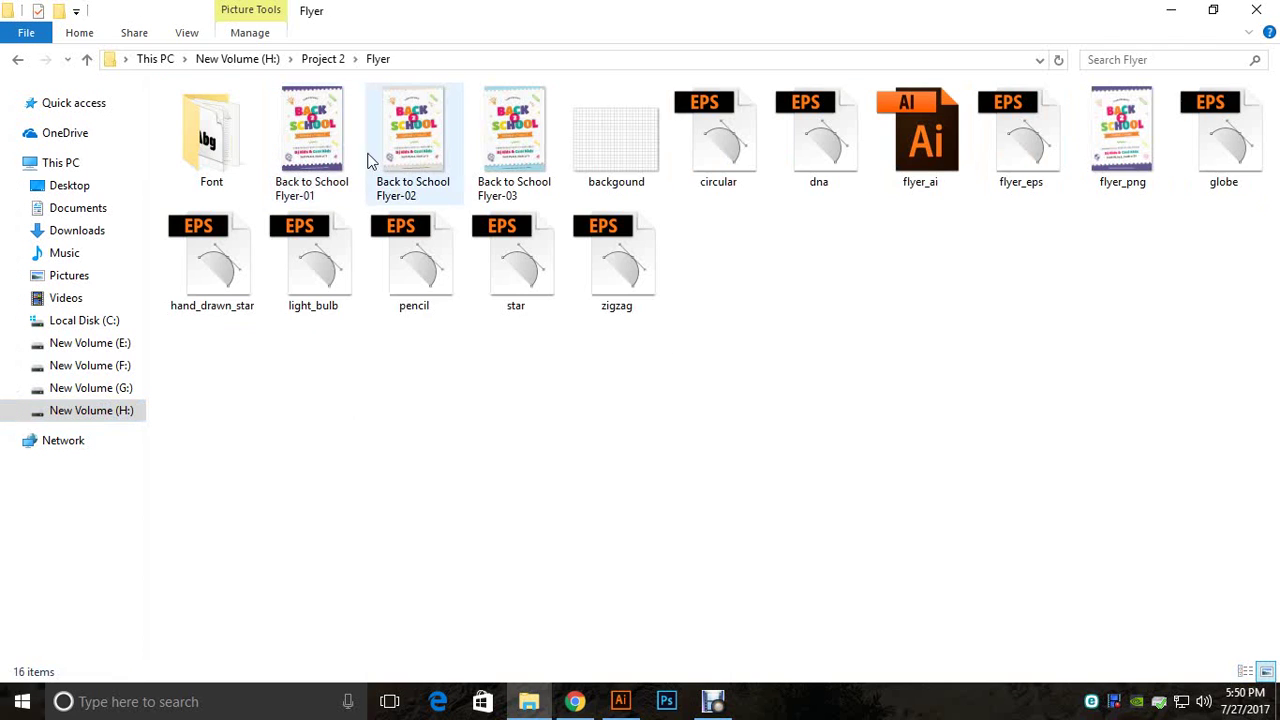
# Step: Copy the circular, dna, globe, hand_drawn_star, pencil, star and zigzag EPS files, leaving out light_bulb
pyautogui.moveTo(752, 346); pyautogui.dragTo(293, 287)
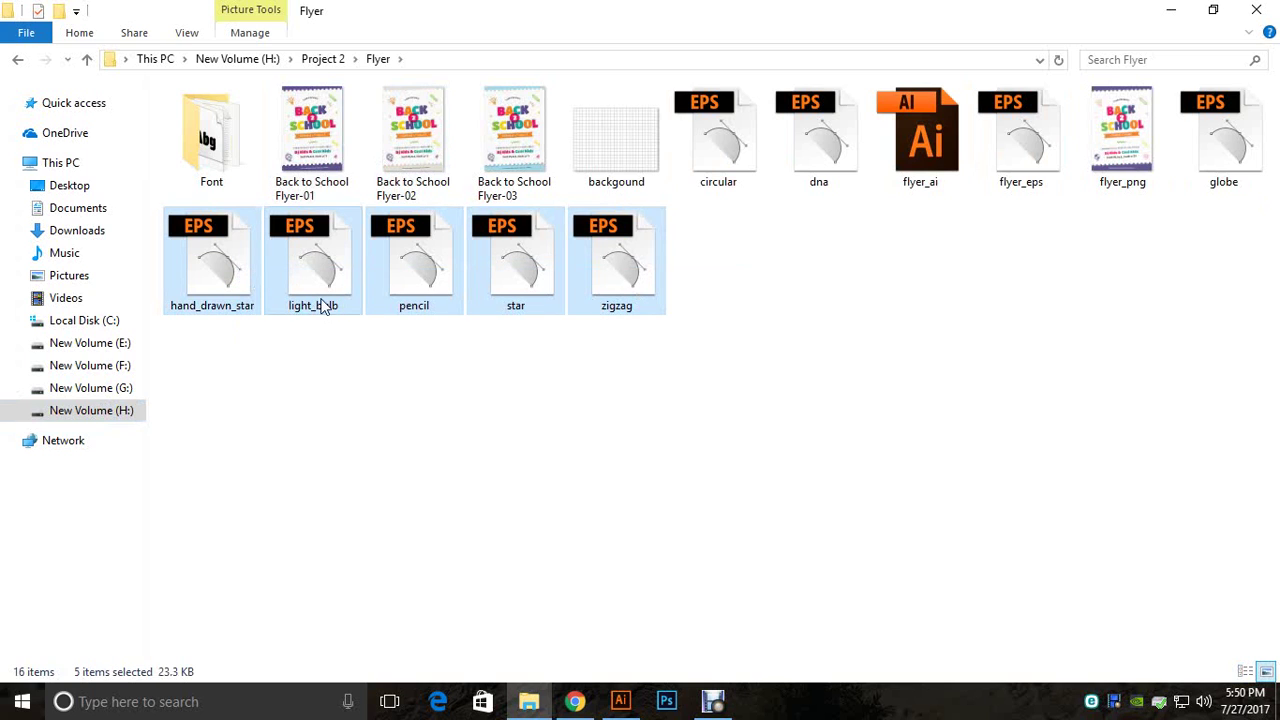
pyautogui.keyDown('ctrl'); pyautogui.click(322, 305); pyautogui.keyUp('ctrl')
pyautogui.keyDown('ctrl'); pyautogui.click(720, 145); pyautogui.keyUp('ctrl')
pyautogui.keyDown('ctrl'); pyautogui.click(824, 150); pyautogui.keyUp('ctrl')
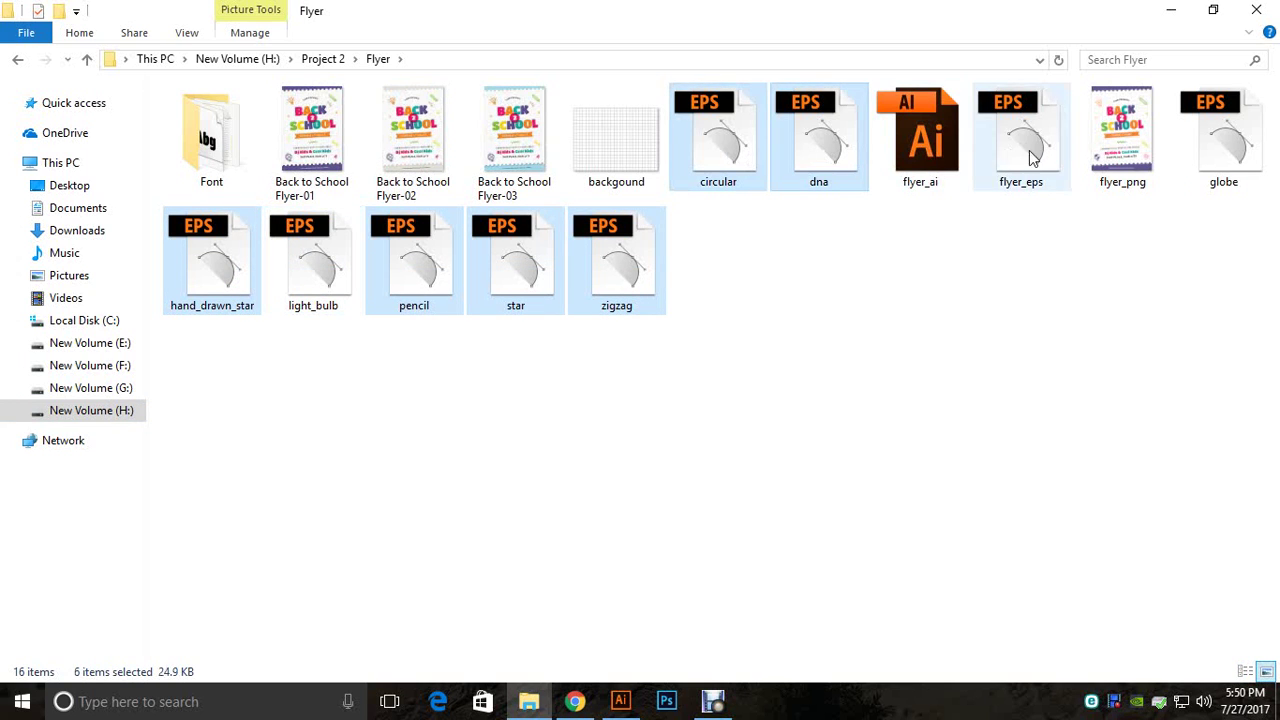
pyautogui.keyDown('ctrl'); pyautogui.click(1210, 158); pyautogui.keyUp('ctrl')
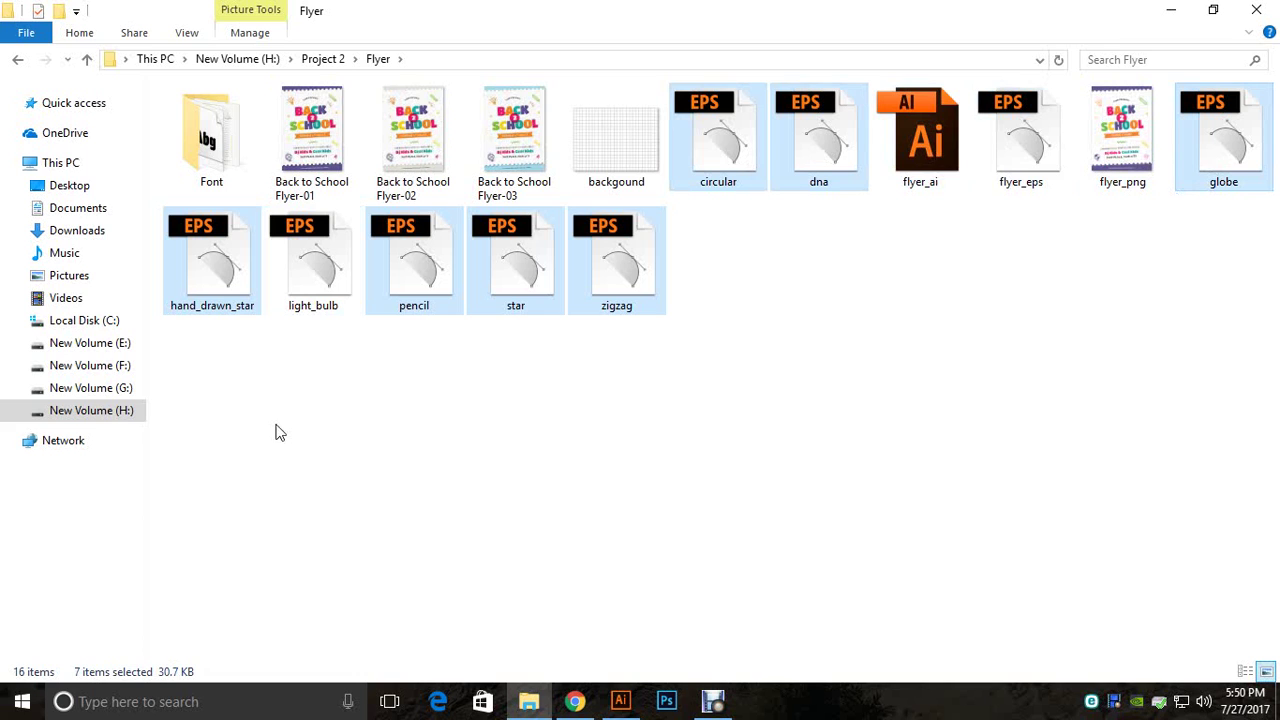
# Step: Paste the copied EPS icons into the Flyer folder directly on drive H, and clear the file selection
pyautogui.click(87, 59)
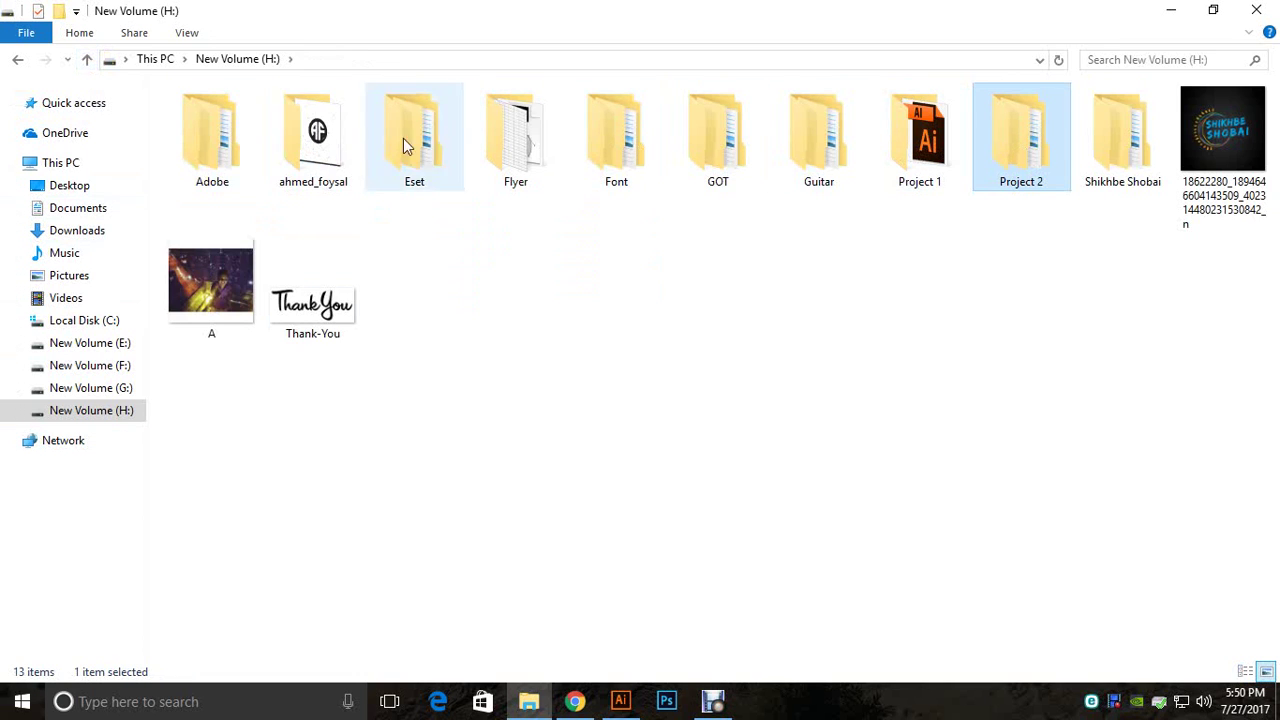
pyautogui.doubleClick(513, 150)
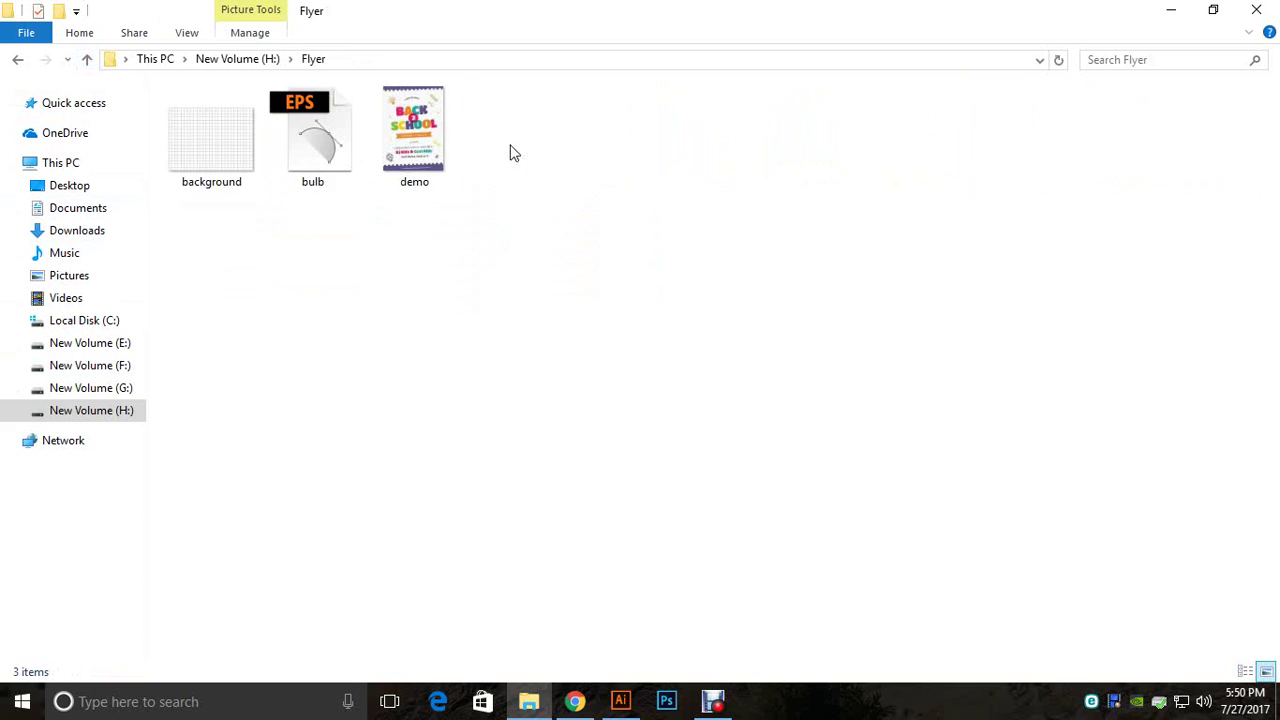
pyautogui.hotkey('ctrl', 'v')
pyautogui.click(517, 337)
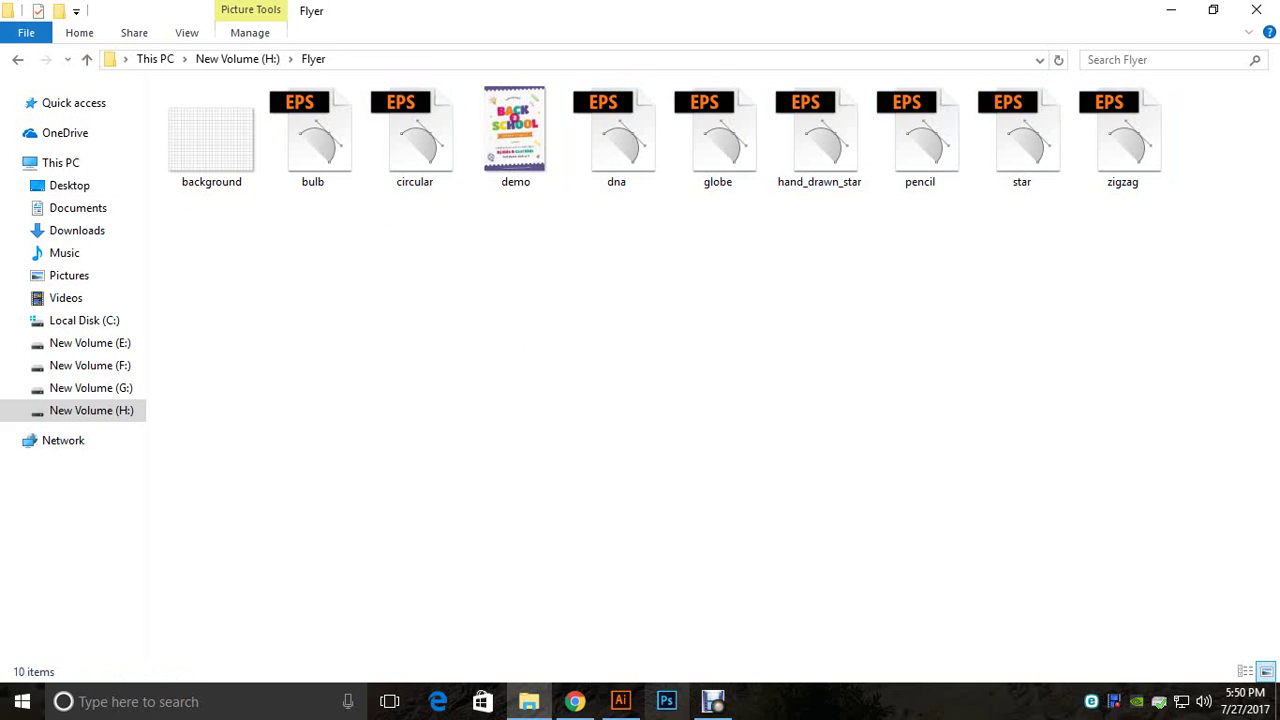
# Step: Return to the flyer in Illustrator and collapse the floating Transparency options beside the artboard
pyautogui.click(620, 701)
pyautogui.moveTo(760, 390); pyautogui.dragTo(638, 396)
pyautogui.click(1209, 264)
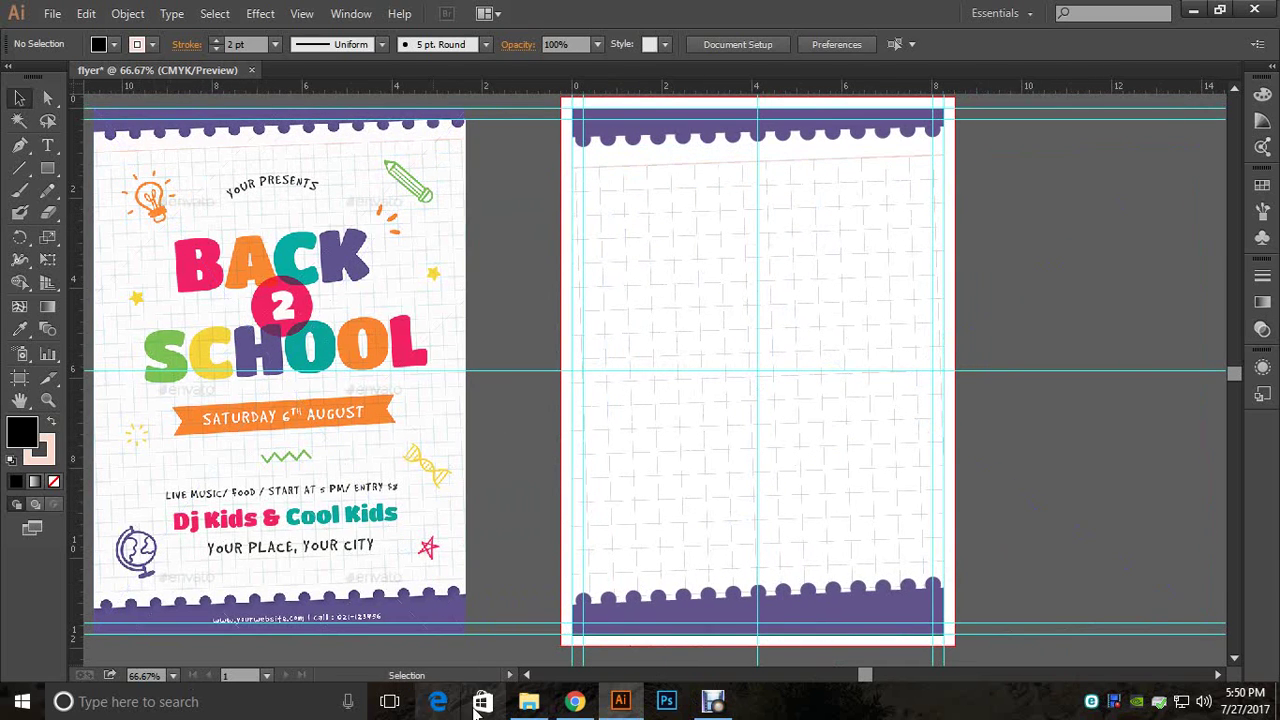
# Step: Open the bulb EPS file from the Flyer folder in Illustrator and maximize the Illustrator window
pyautogui.click(528, 701)
pyautogui.click(332, 158)
pyautogui.doubleClick(332, 158)
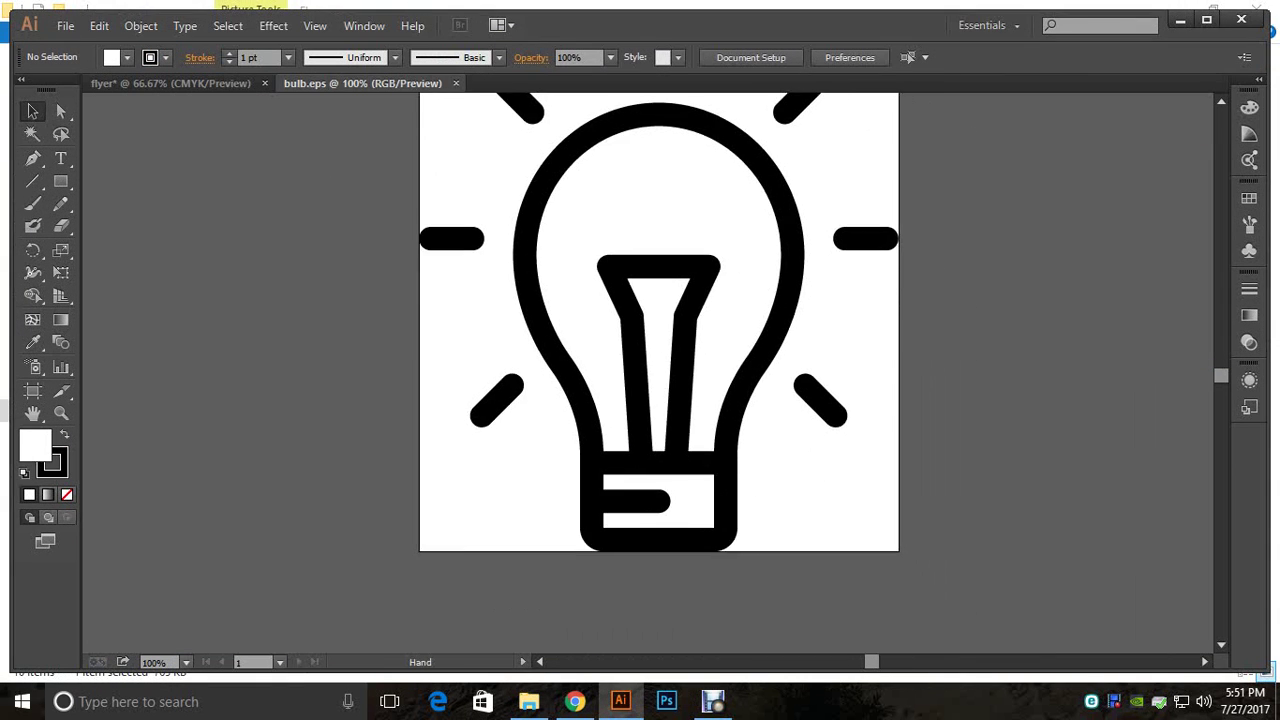
pyautogui.click(1206, 20)
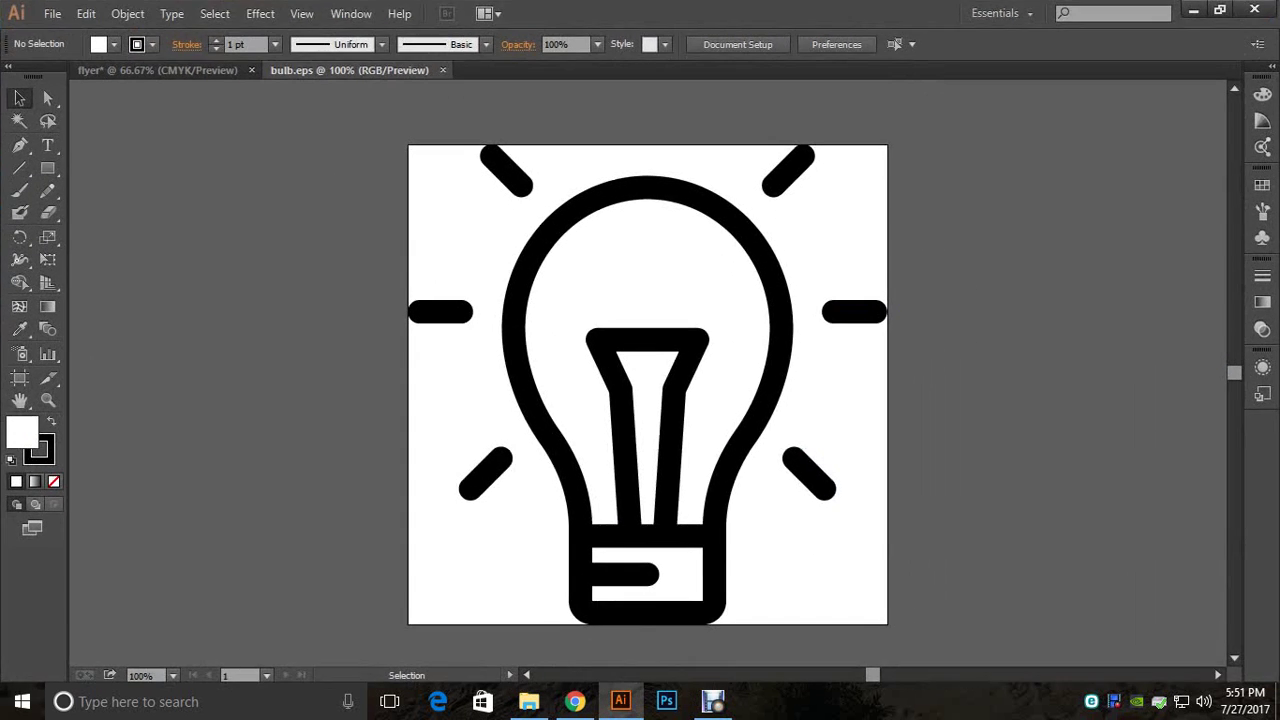
pyautogui.moveTo(738, 479); pyautogui.dragTo(458, 420)
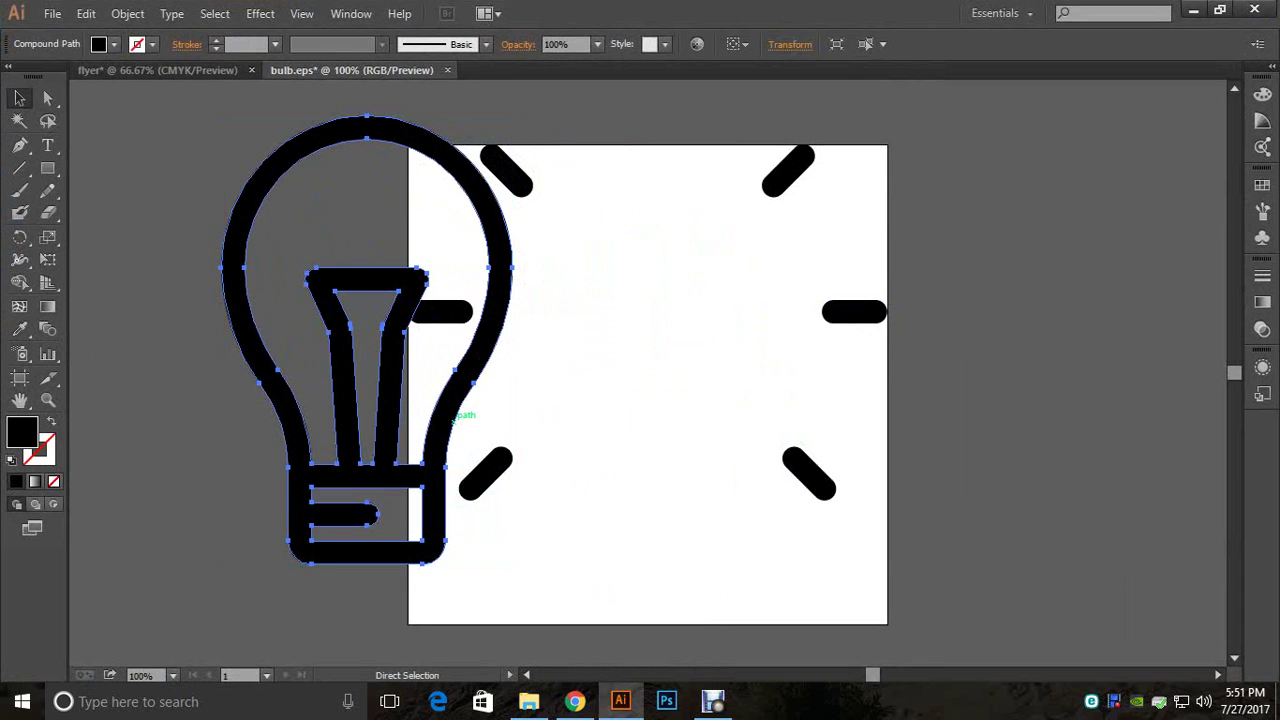
pyautogui.hotkey('ctrl', 'z')
pyautogui.moveTo(795, 508); pyautogui.dragTo(460, 165)
pyautogui.rightClick(522, 180)
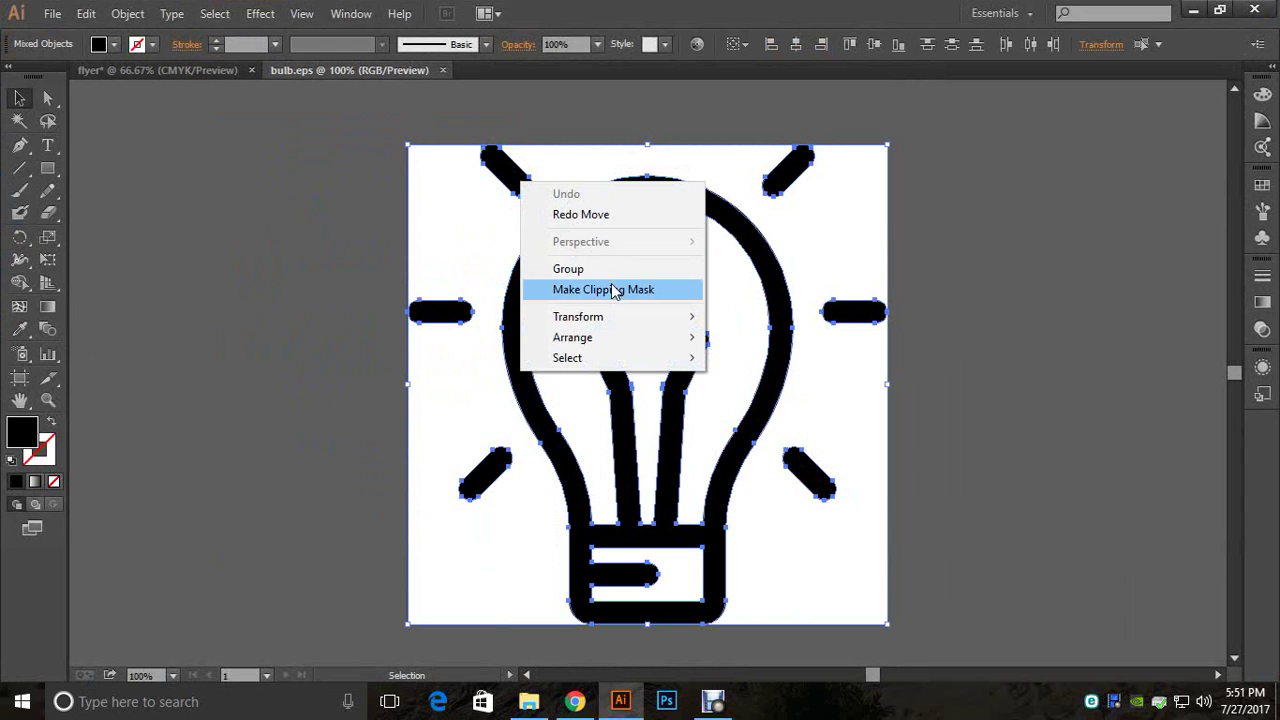
pyautogui.click(1120, 322)
pyautogui.click(1120, 322)
# Step: Select the black bulb outline without the white background
pyautogui.click(790, 318)
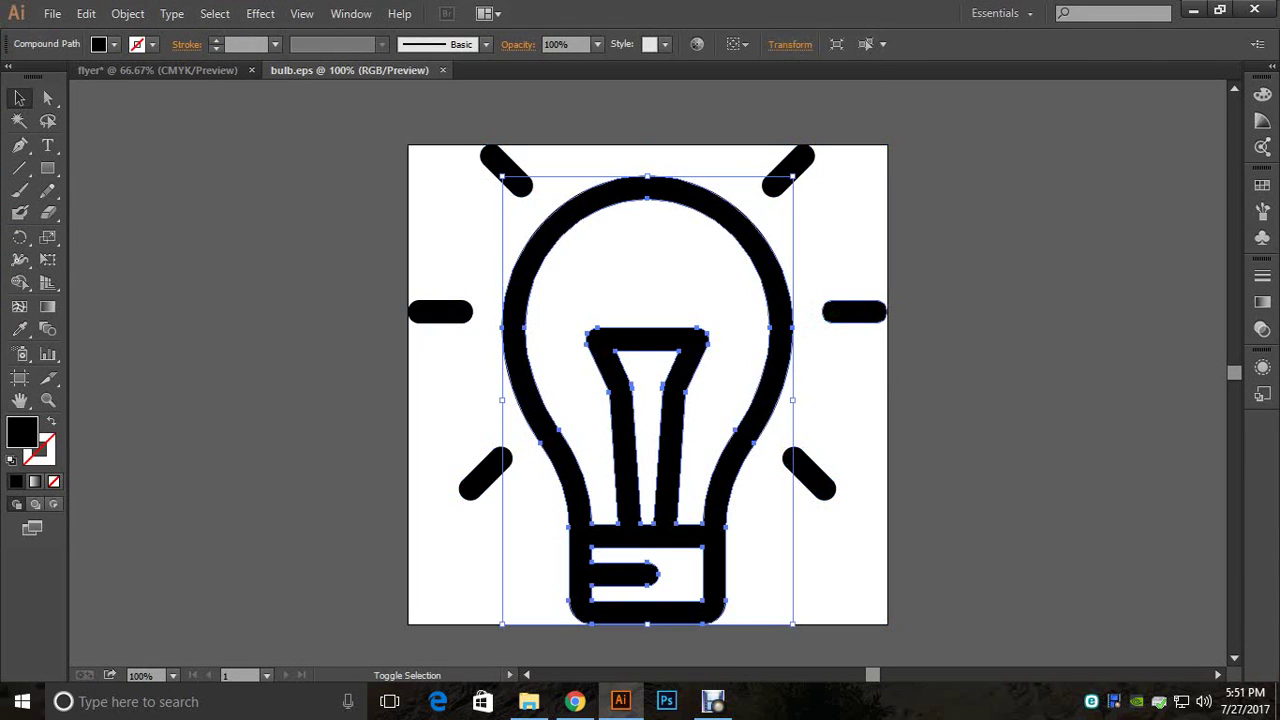
# Step: Add the rays around the bulb to the selection and group them with the bulb outline
pyautogui.keyDown('shift'); pyautogui.click(855, 312); pyautogui.keyUp('shift')
pyautogui.keyDown('shift'); pyautogui.click(788, 170); pyautogui.keyUp('shift')
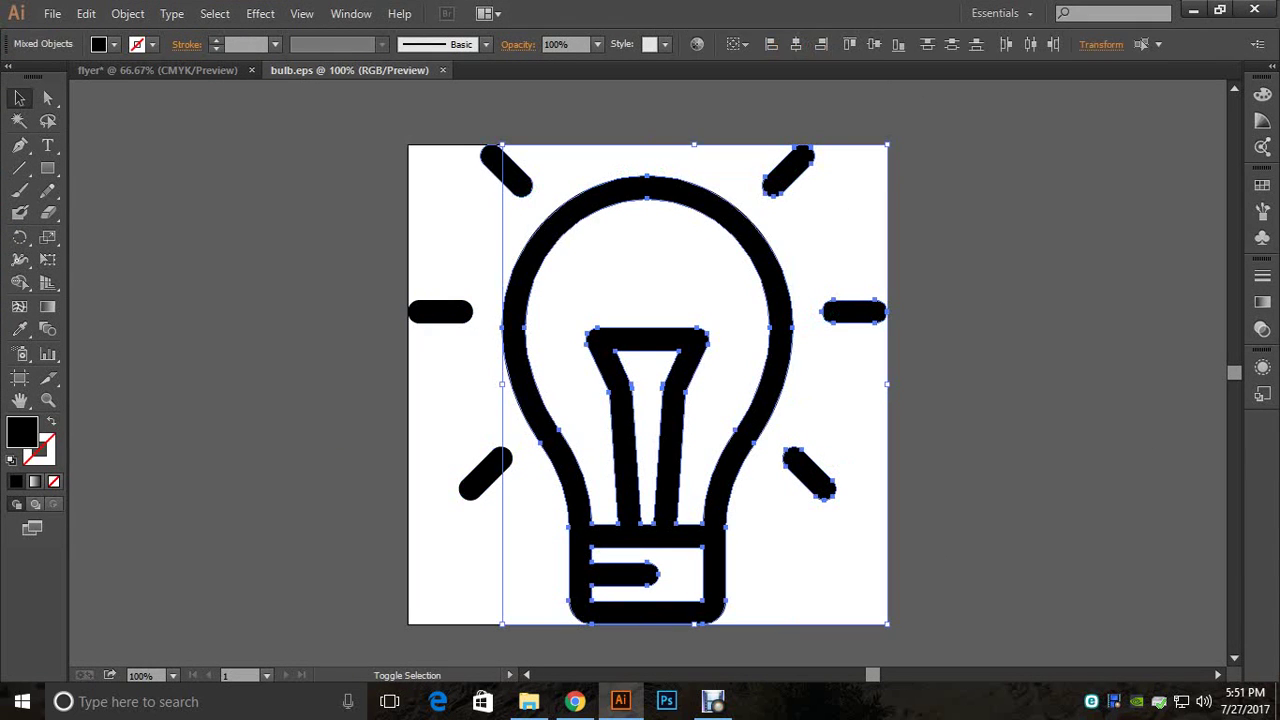
pyautogui.keyDown('shift'); pyautogui.click(506, 170); pyautogui.keyUp('shift')
pyautogui.keyDown('shift'); pyautogui.click(440, 312); pyautogui.keyUp('shift')
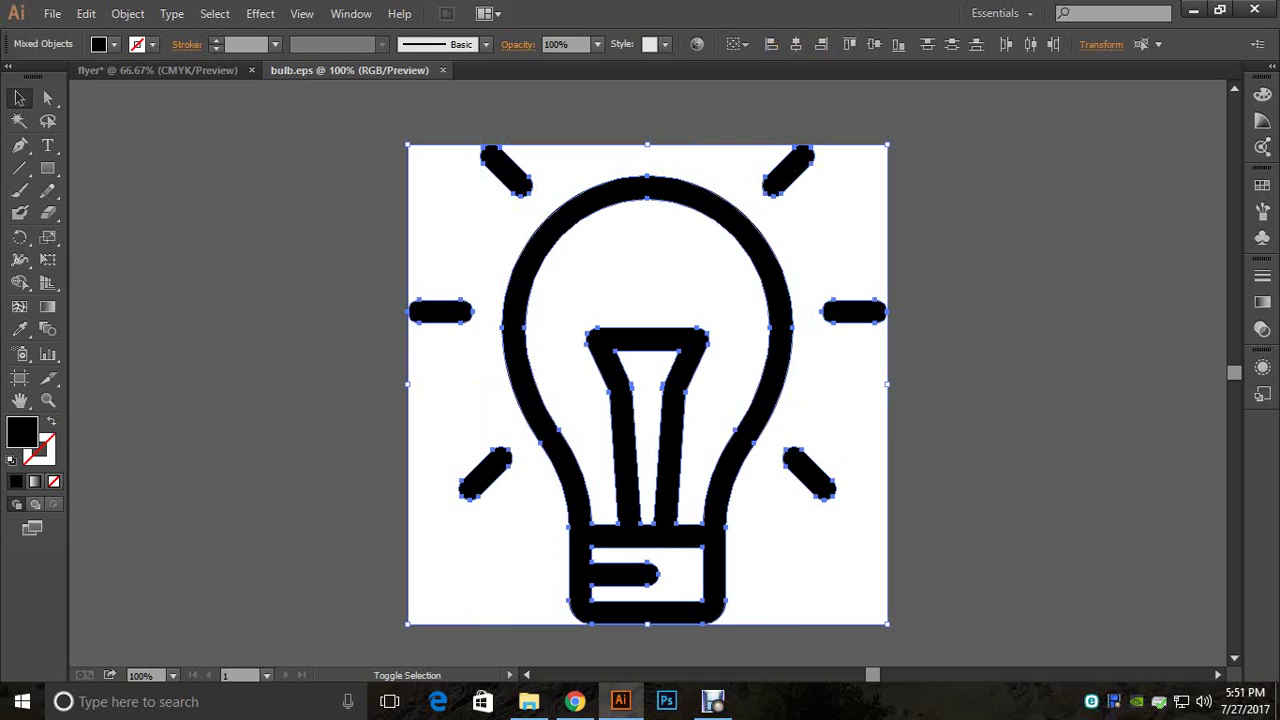
pyautogui.rightClick(570, 328)
pyautogui.click(608, 409)
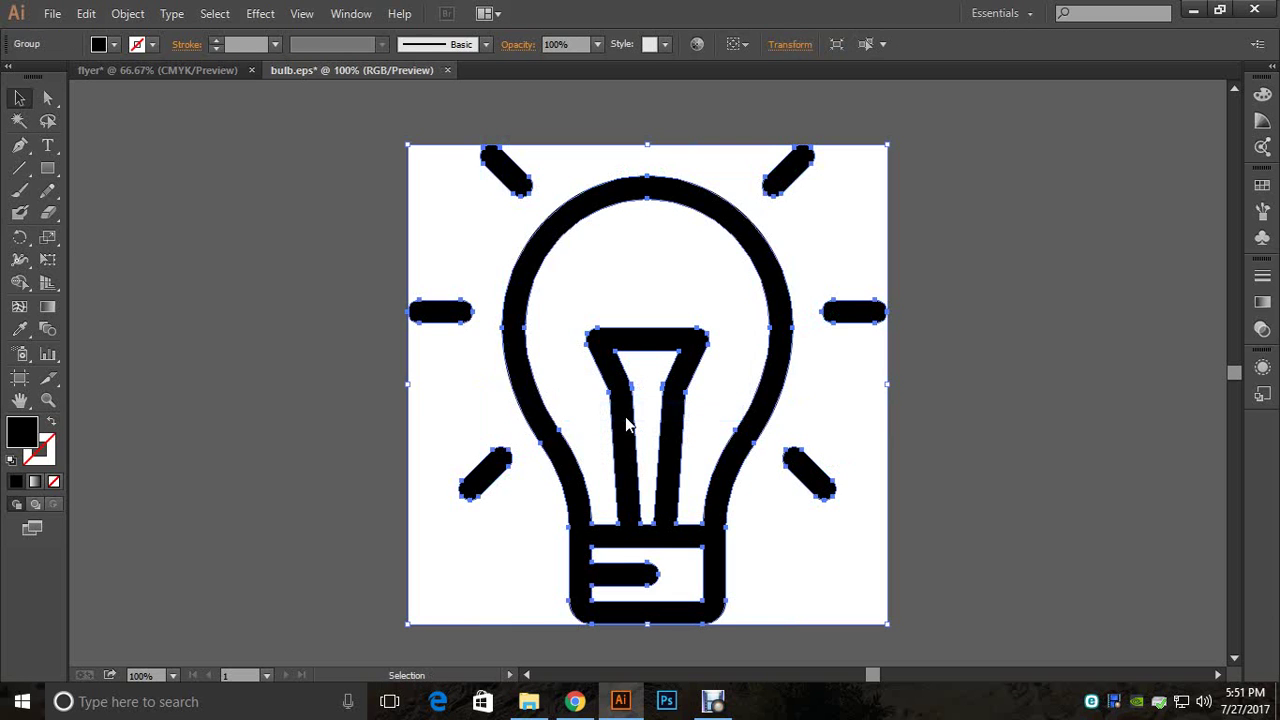
# Step: Bring the grouped bulb into the flyer document and scale it down to less than half its size
pyautogui.moveTo(556, 426); pyautogui.dragTo(227, 66)
pyautogui.moveTo(511, 266); pyautogui.dragTo(512, 268)
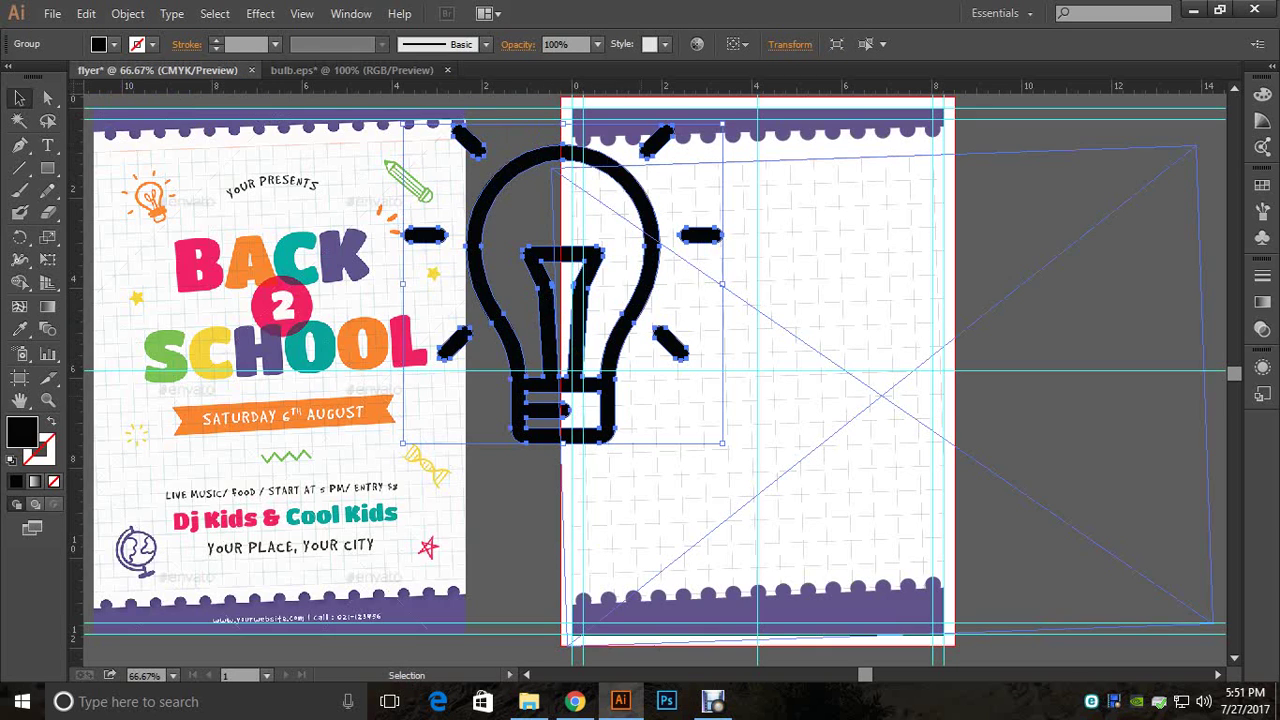
pyautogui.moveTo(722, 444); pyautogui.dragTo(701, 400)
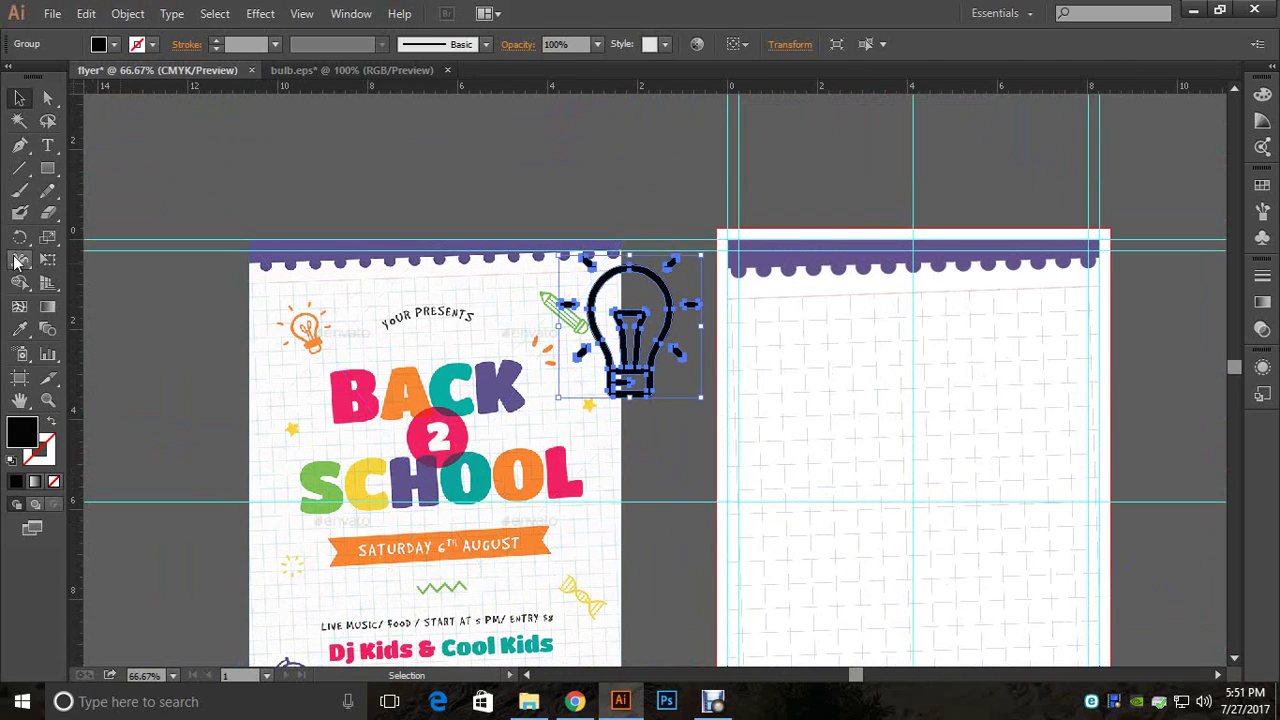
# Step: Recolor the bulb group with the orange sampled from the bulb on the reference flyer
pyautogui.click(22, 329)
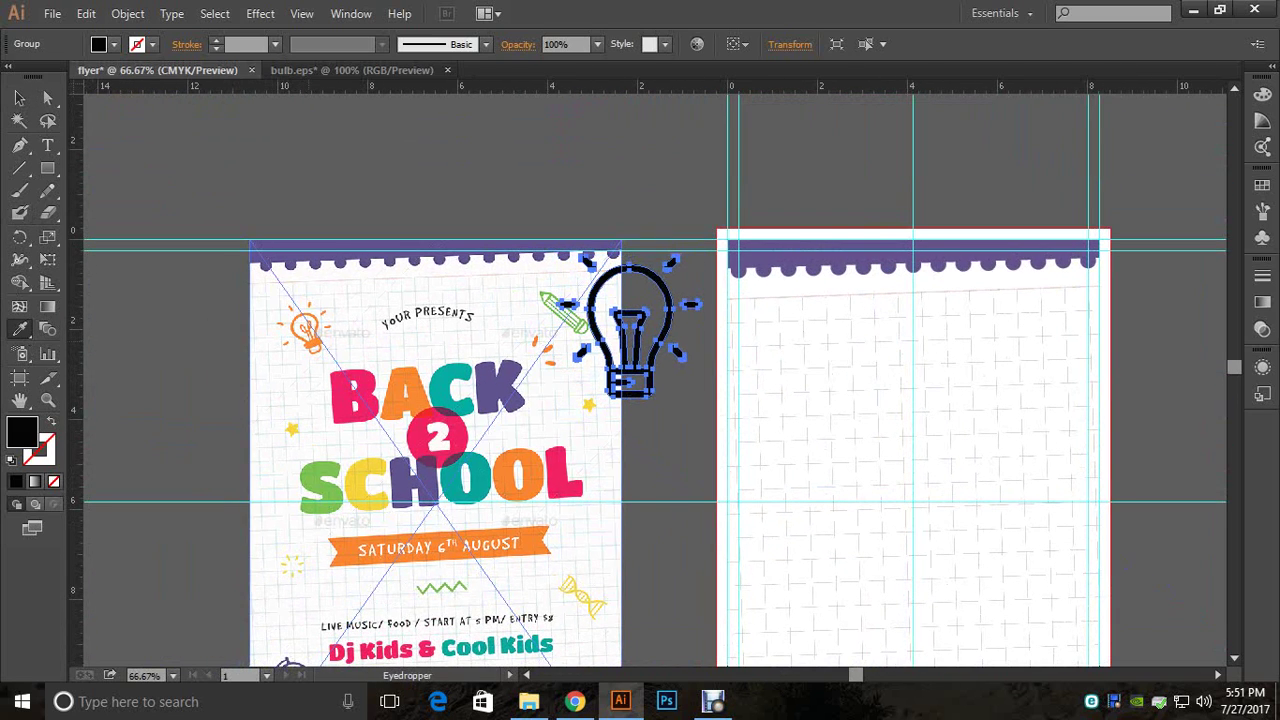
pyautogui.click(305, 328)
pyautogui.click(19, 97)
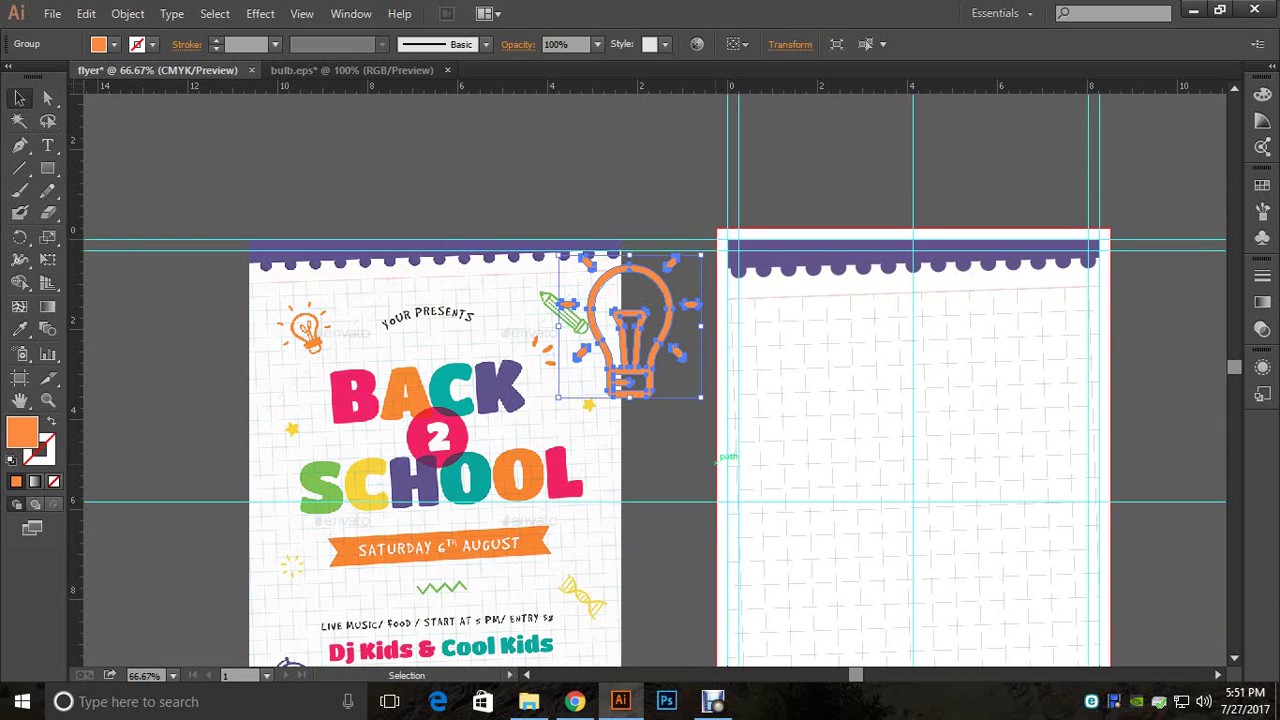
# Step: Shrink the orange bulb and tilt it to fit over the matching bulb on the reference flyer
pyautogui.moveTo(660, 390); pyautogui.dragTo(549, 422)
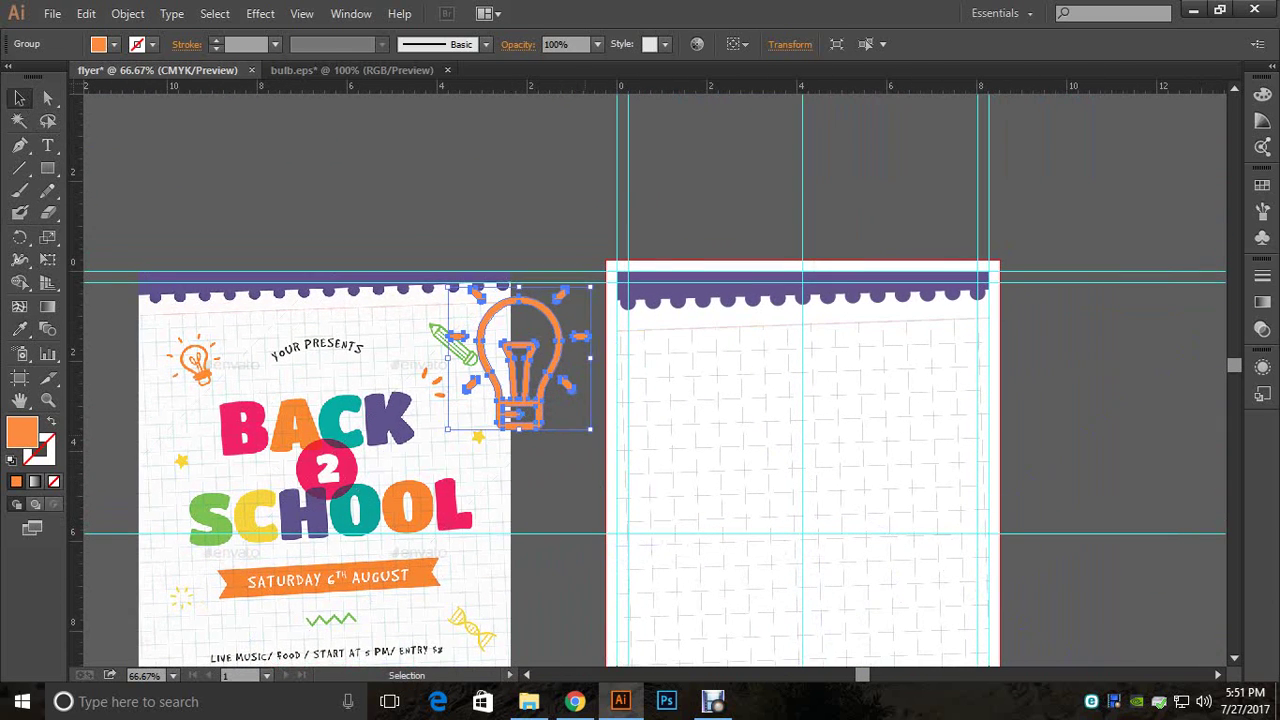
pyautogui.moveTo(590, 430); pyautogui.dragTo(520, 357)
pyautogui.moveTo(505, 335); pyautogui.dragTo(202, 372)
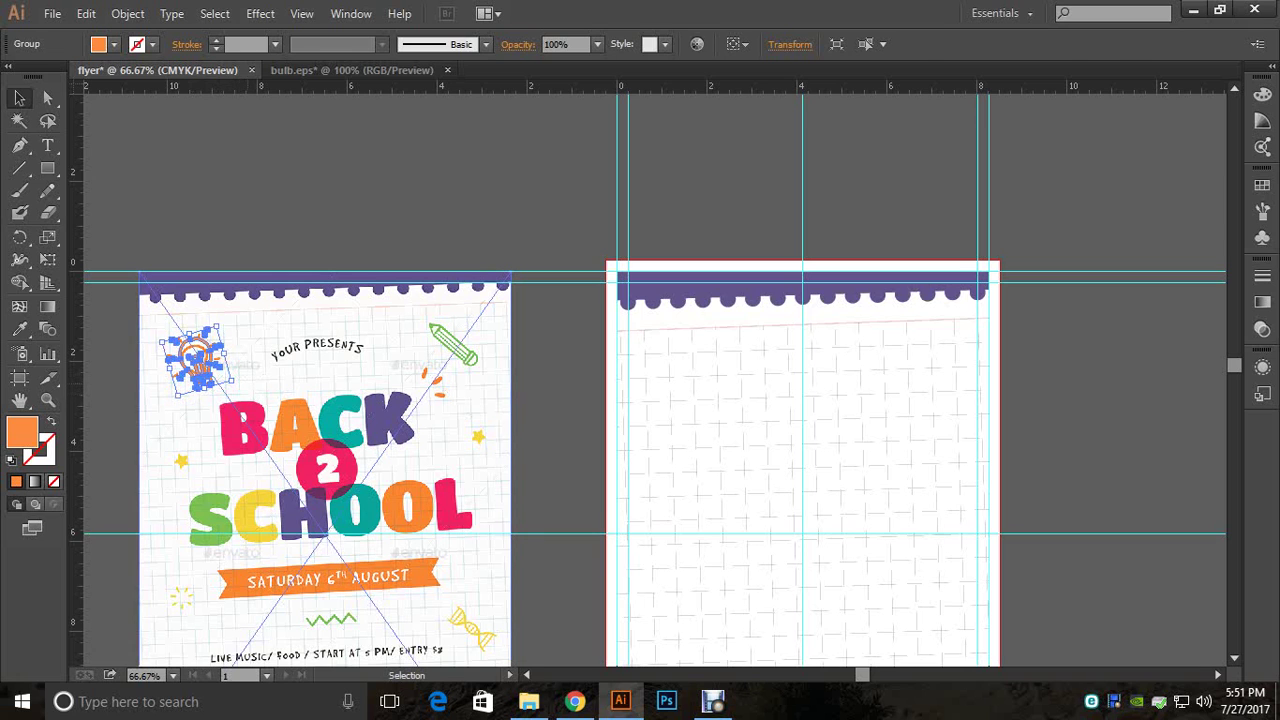
pyautogui.click(262, 386)
# Step: Place the orange bulb in the upper-left area of the new flyer page and close bulb.eps
pyautogui.moveTo(217, 371); pyautogui.dragTo(683, 396)
pyautogui.click(752, 418)
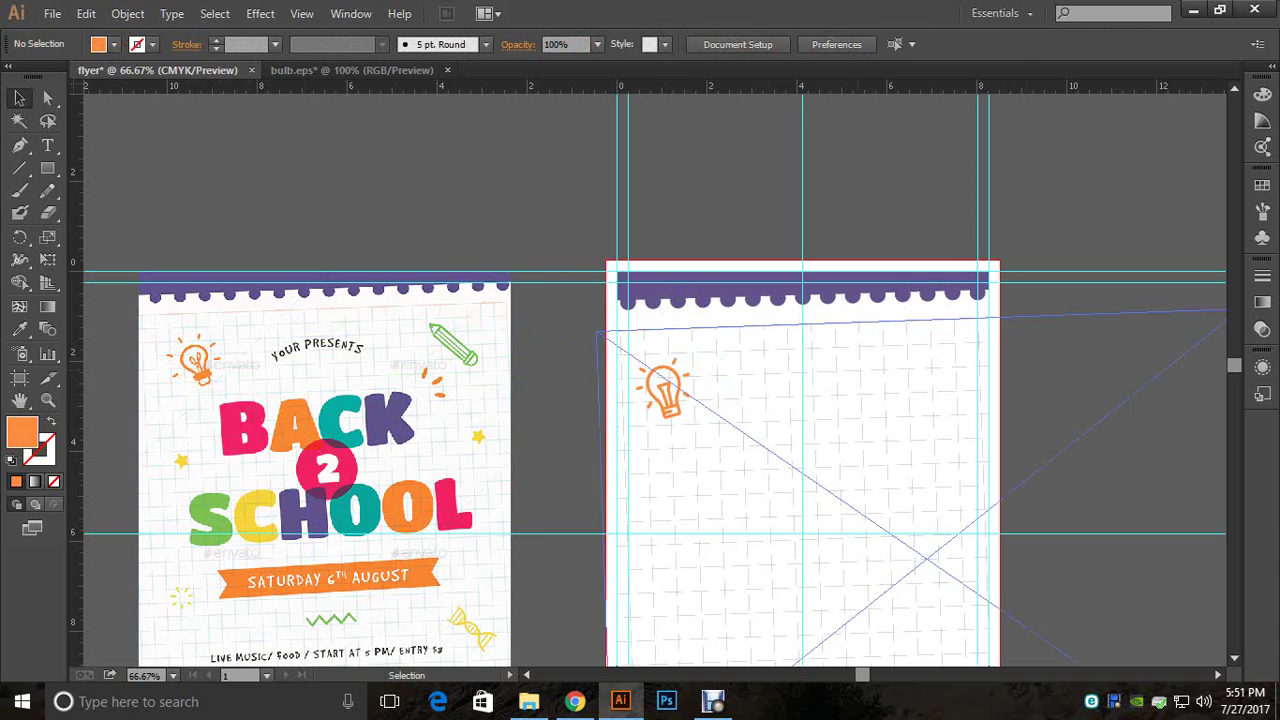
pyautogui.click(684, 391)
pyautogui.hotkey('ctrl', 'shift', 'a')
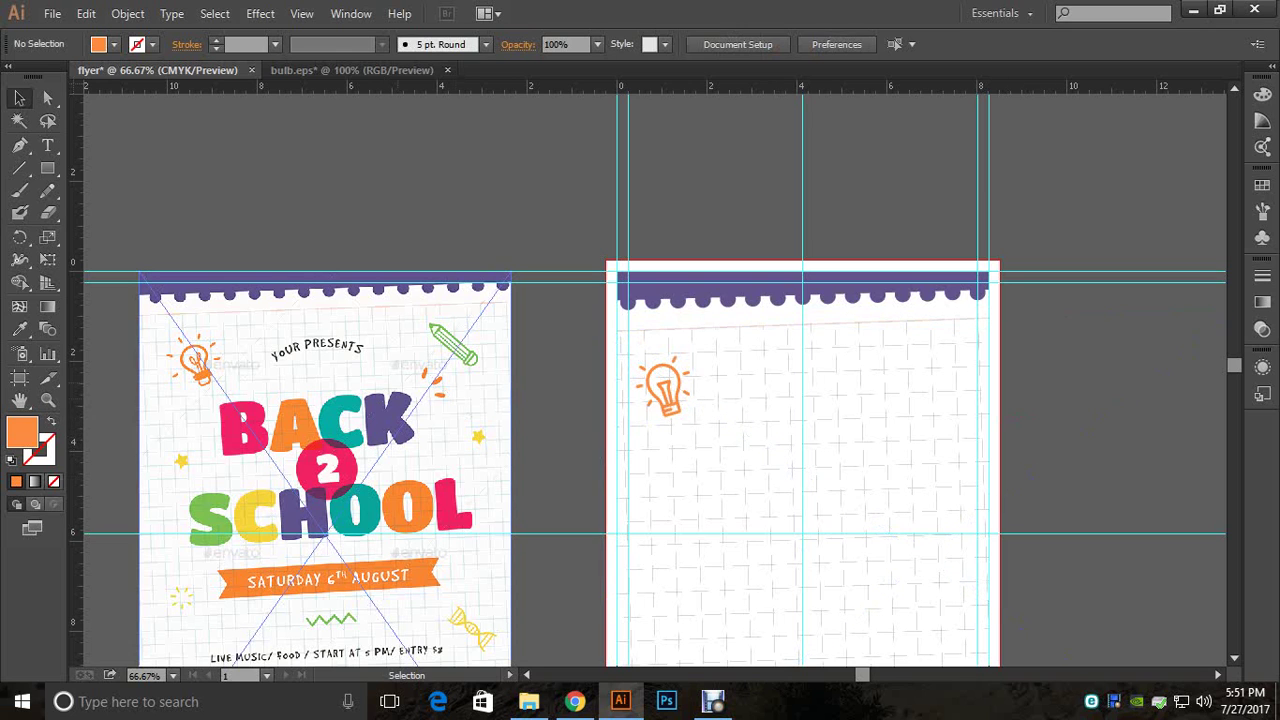
pyautogui.click(448, 69)
pyautogui.click(727, 376)
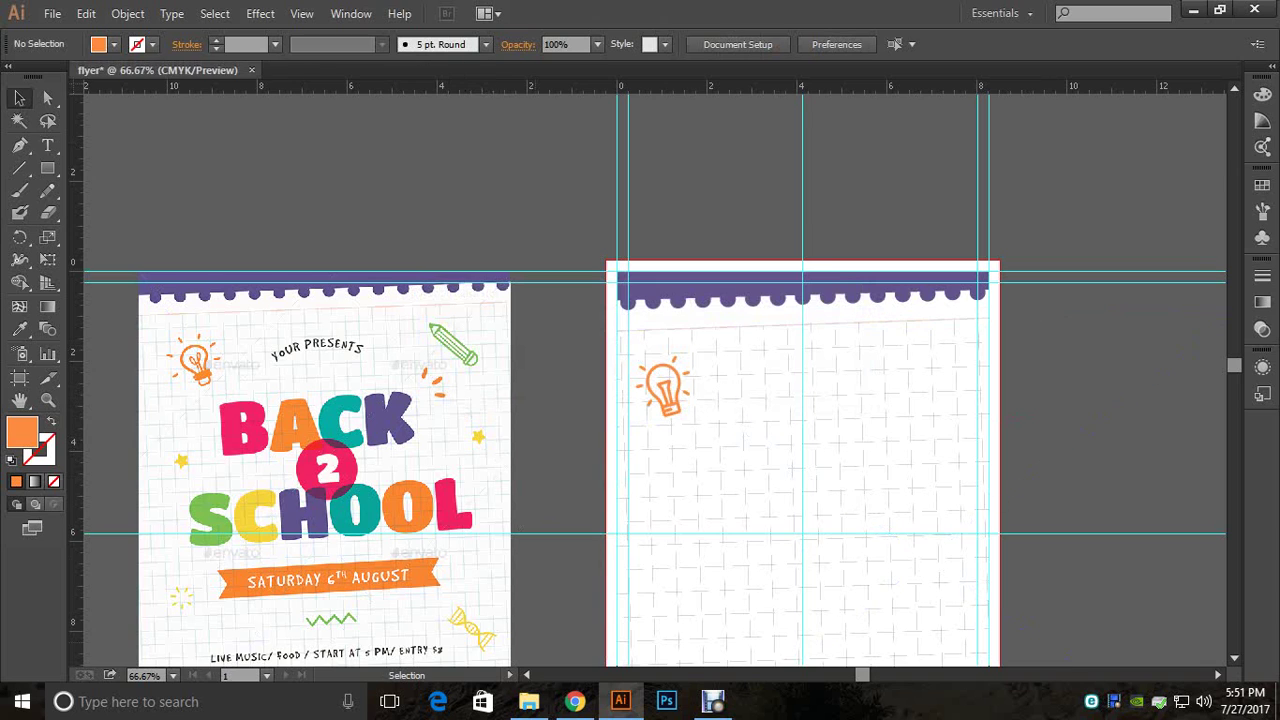
# Step: Open pencil.eps from File Explorer and bring its pencil artwork into the flyer document above the pages
pyautogui.click(529, 701)
pyautogui.doubleClick(924, 165)
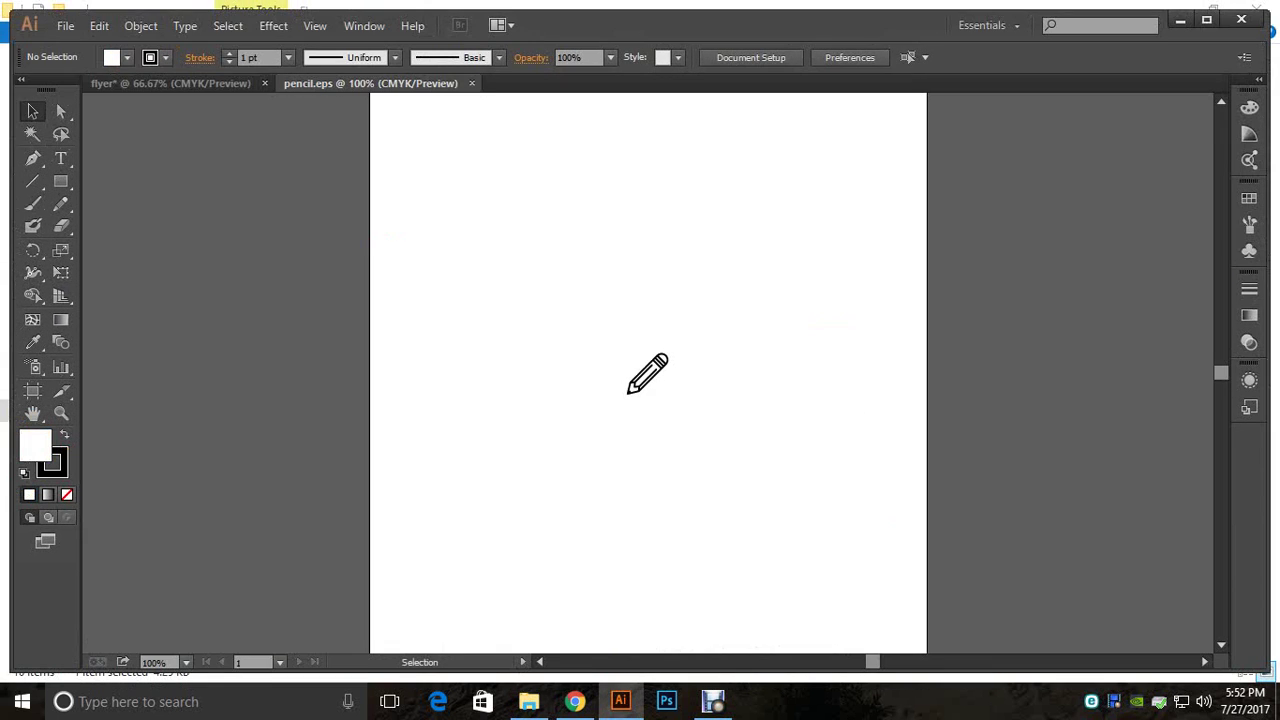
pyautogui.hotkey('ctrl', 'a')
pyautogui.moveTo(648, 374)
pyautogui.mouseDown()
pyautogui.moveTo(347, 271)
pyautogui.moveTo(300, 211)
pyautogui.moveTo(240, 84)
pyautogui.moveTo(404, 213)
pyautogui.mouseUp()
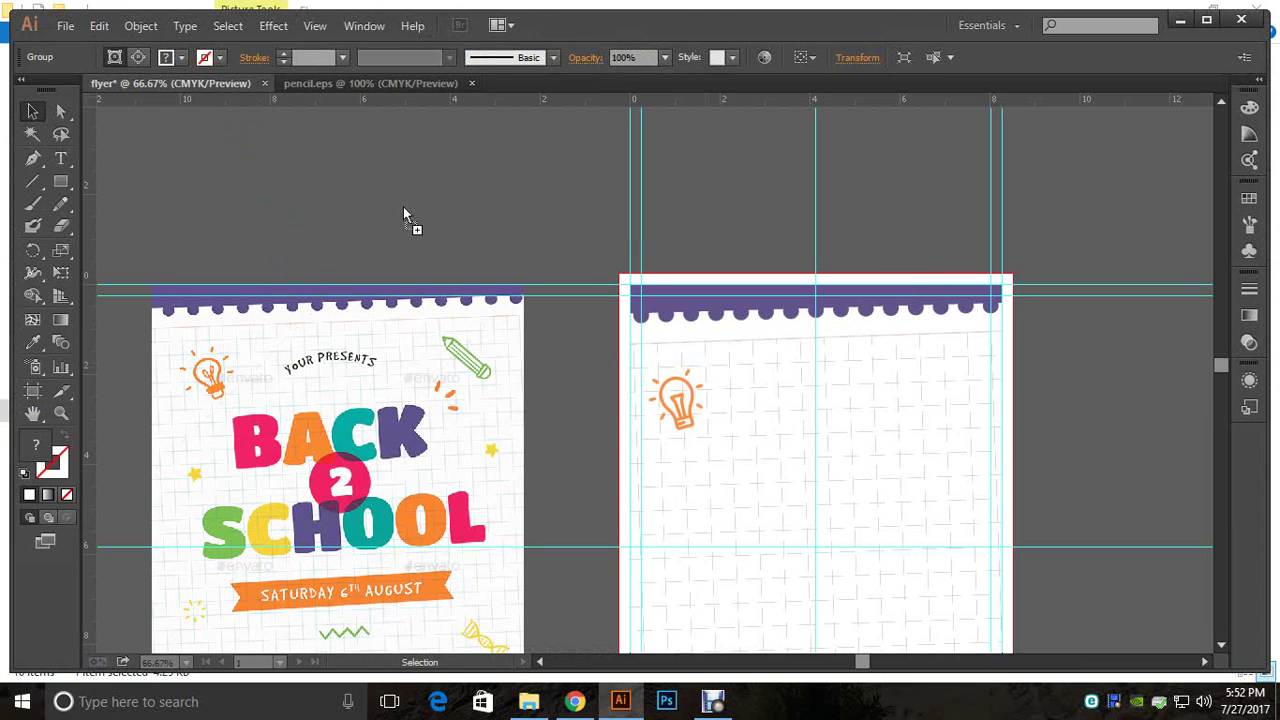
pyautogui.moveTo(545, 254); pyautogui.dragTo(545, 248)
# Step: Ungroup the pencil artwork and release its clipping mask
pyautogui.rightClick(545, 244)
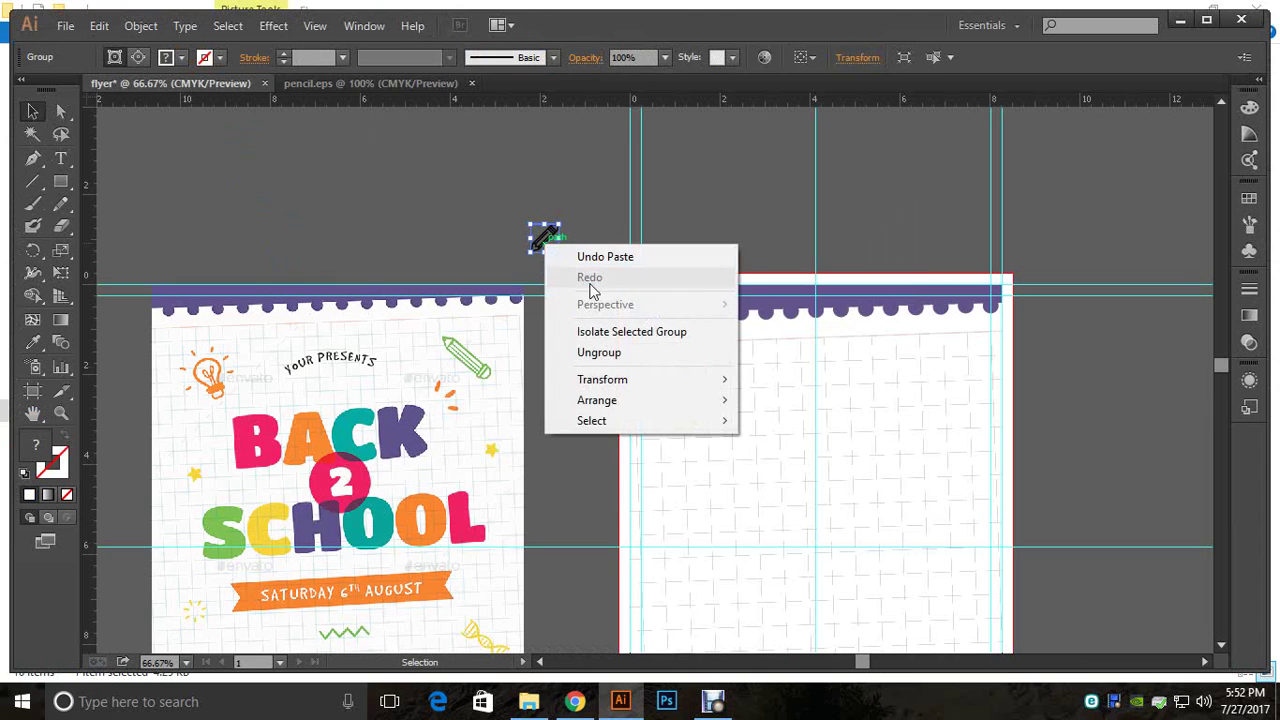
pyautogui.click(598, 353)
pyautogui.click(595, 250)
pyautogui.moveTo(547, 236); pyautogui.dragTo(505, 217)
pyautogui.click(498, 212)
pyautogui.click(503, 217)
pyautogui.rightClick(503, 216)
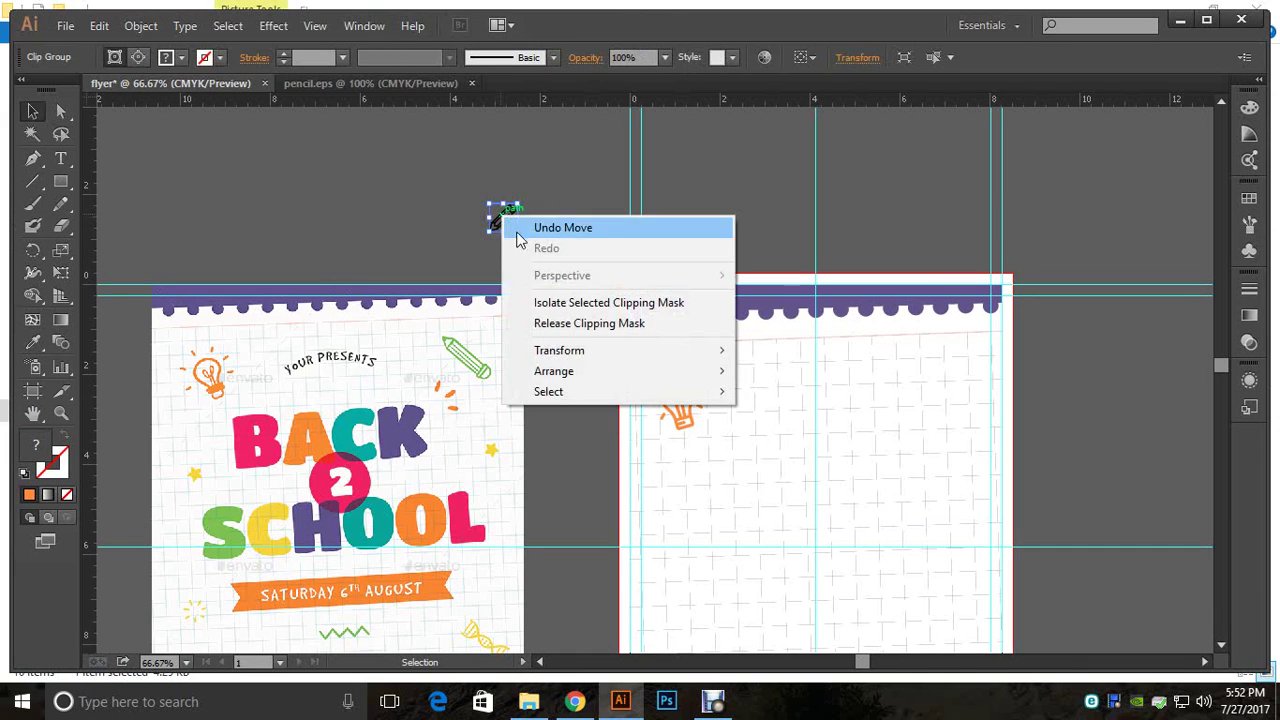
pyautogui.click(571, 328)
pyautogui.click(563, 258)
# Step: Enlarge and rotate the pencil to fit over the green pencil on the reference flyer
pyautogui.moveTo(506, 217)
pyautogui.mouseDown()
pyautogui.moveTo(567, 198)
pyautogui.moveTo(563, 393)
pyautogui.moveTo(609, 438)
pyautogui.moveTo(505, 399)
pyautogui.mouseUp()
pyautogui.keyDown('shift'); pyautogui.click(566, 197); pyautogui.keyUp('shift')
pyautogui.click(515, 225)
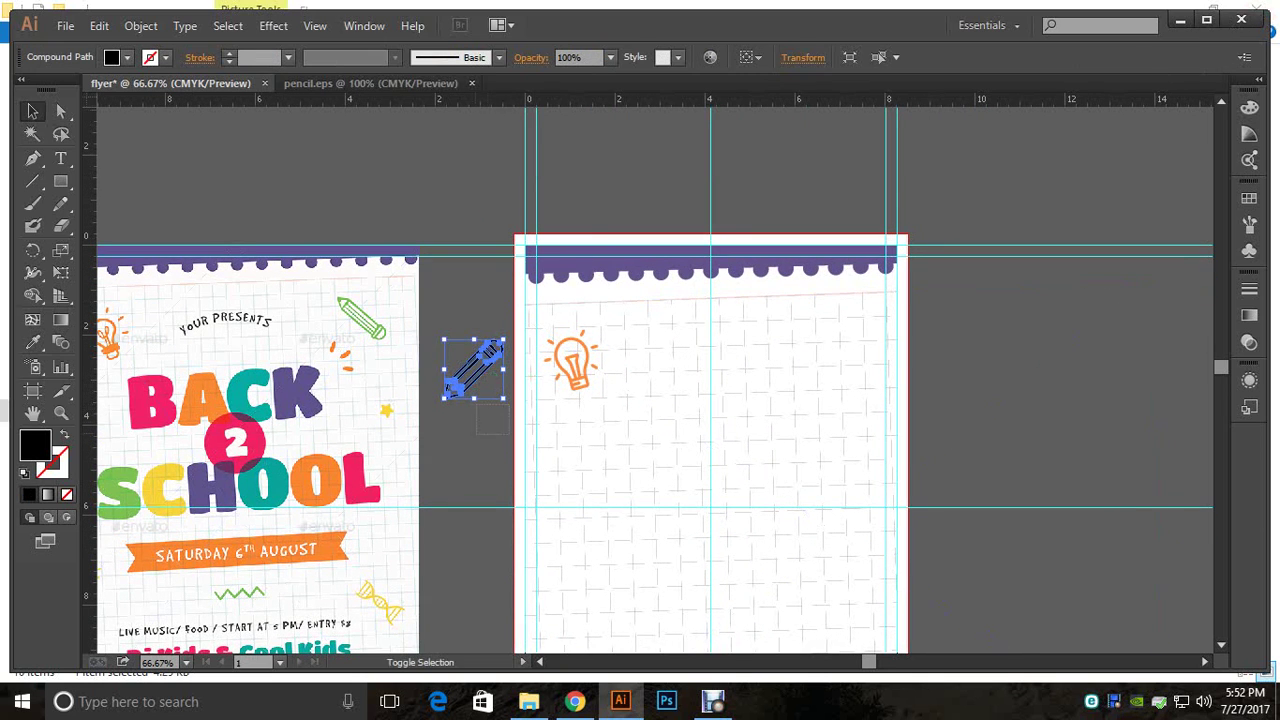
pyautogui.moveTo(507, 403)
pyautogui.mouseDown()
pyautogui.moveTo(478, 428)
pyautogui.moveTo(434, 424)
pyautogui.mouseUp()
pyautogui.click(440, 426)
pyautogui.moveTo(490, 381); pyautogui.dragTo(392, 342)
pyautogui.click(418, 356)
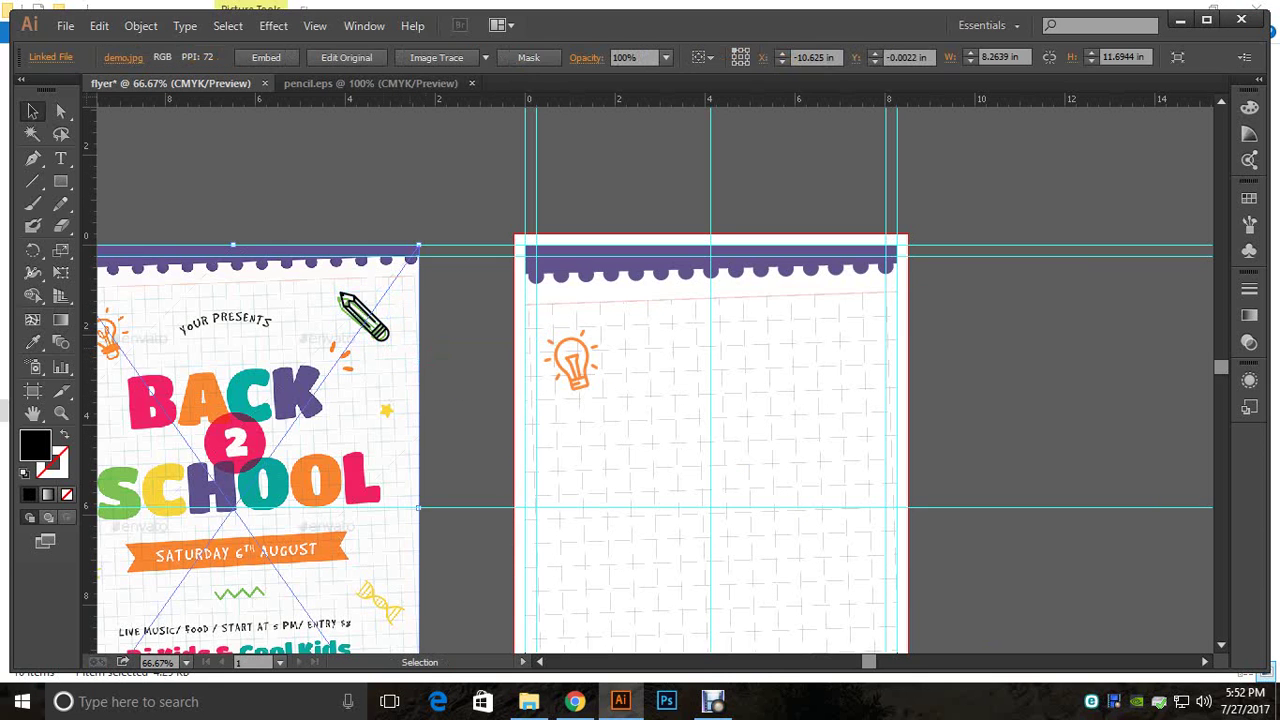
# Step: Move the pencil to the upper-right area of the new flyer page and scale it down slightly
pyautogui.doubleClick(365, 318)
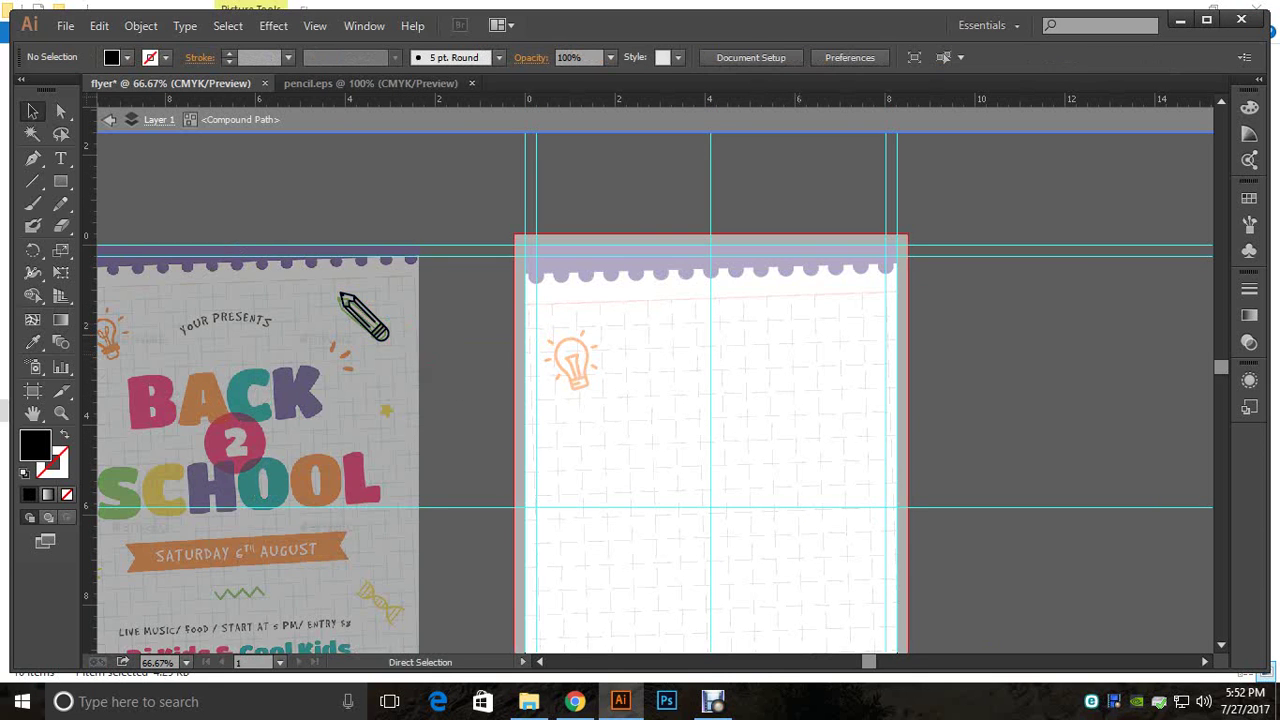
pyautogui.press('Escape')
pyautogui.moveTo(370, 315)
pyautogui.mouseDown()
pyautogui.moveTo(855, 338)
pyautogui.moveTo(846, 352)
pyautogui.mouseUp()
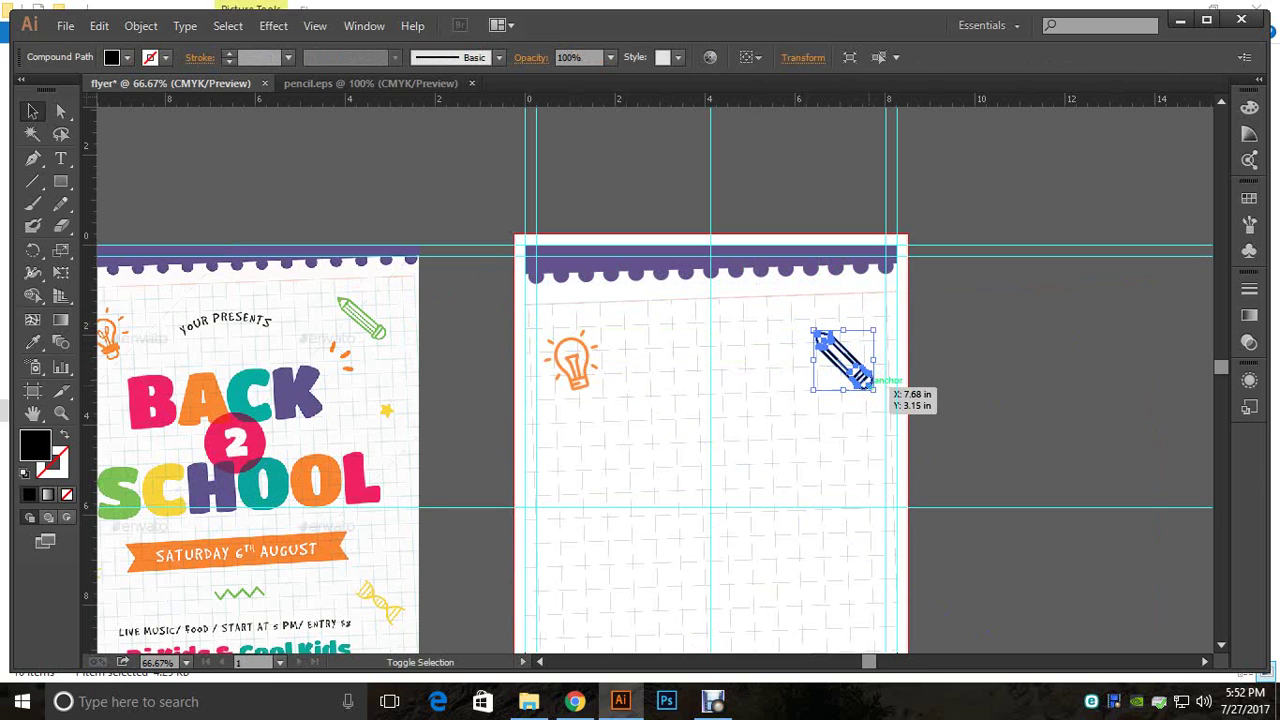
pyautogui.moveTo(873, 390)
pyautogui.mouseDown()
pyautogui.moveTo(735, 340)
pyautogui.moveTo(375, 317)
pyautogui.moveTo(388, 331)
pyautogui.moveTo(850, 338)
pyautogui.moveTo(848, 350)
pyautogui.mouseUp()
pyautogui.click(877, 391)
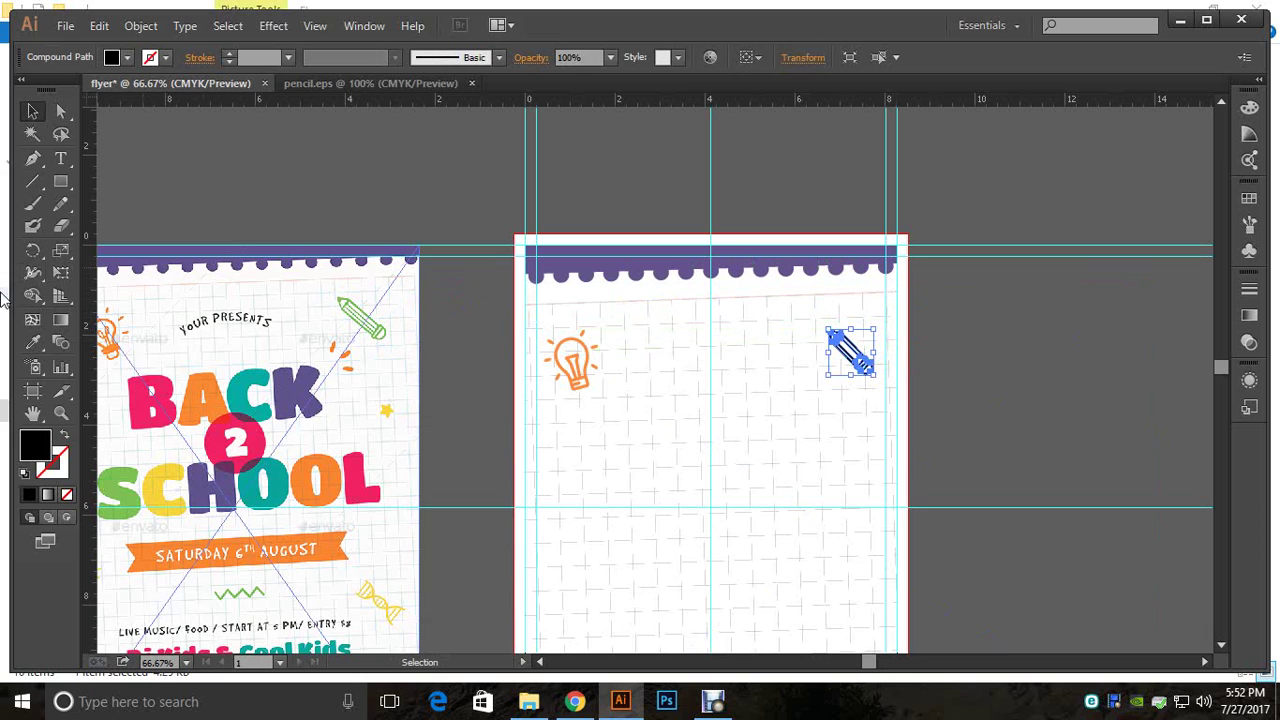
# Step: Recolor the pencil with the green sampled from the pencil on the reference flyer
pyautogui.click(32, 343)
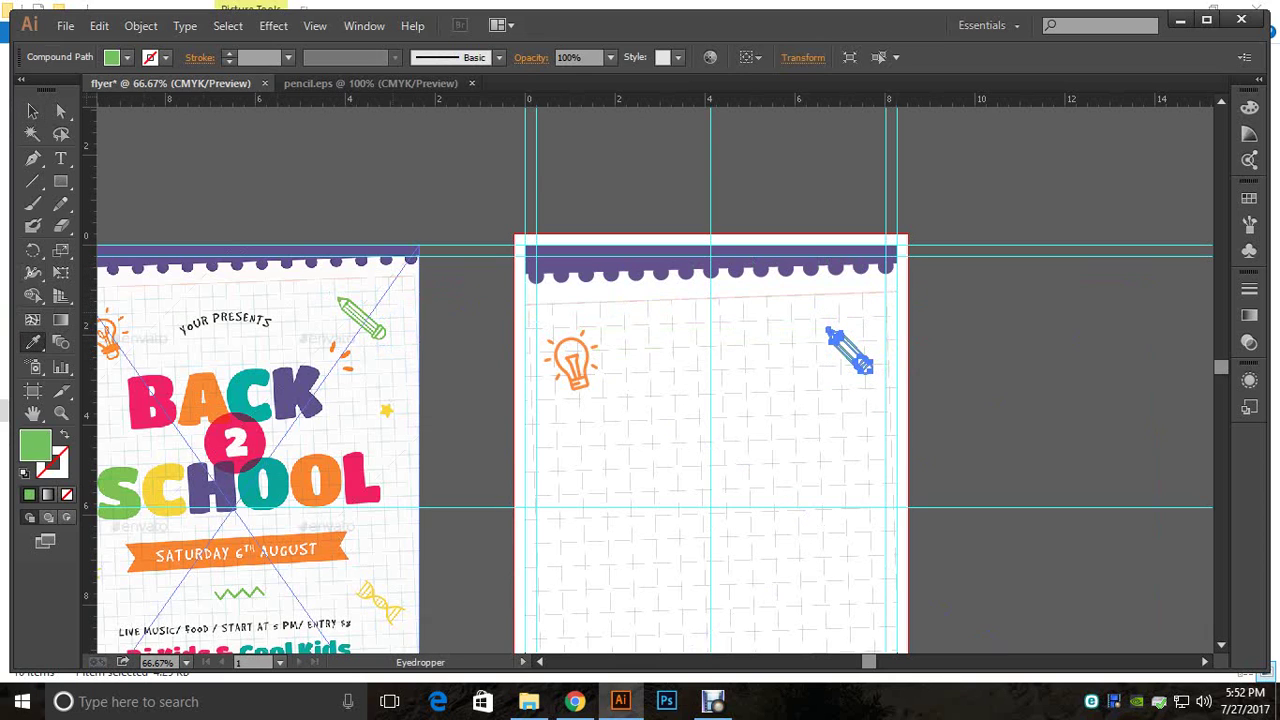
pyautogui.click(32, 111)
pyautogui.click(1060, 292)
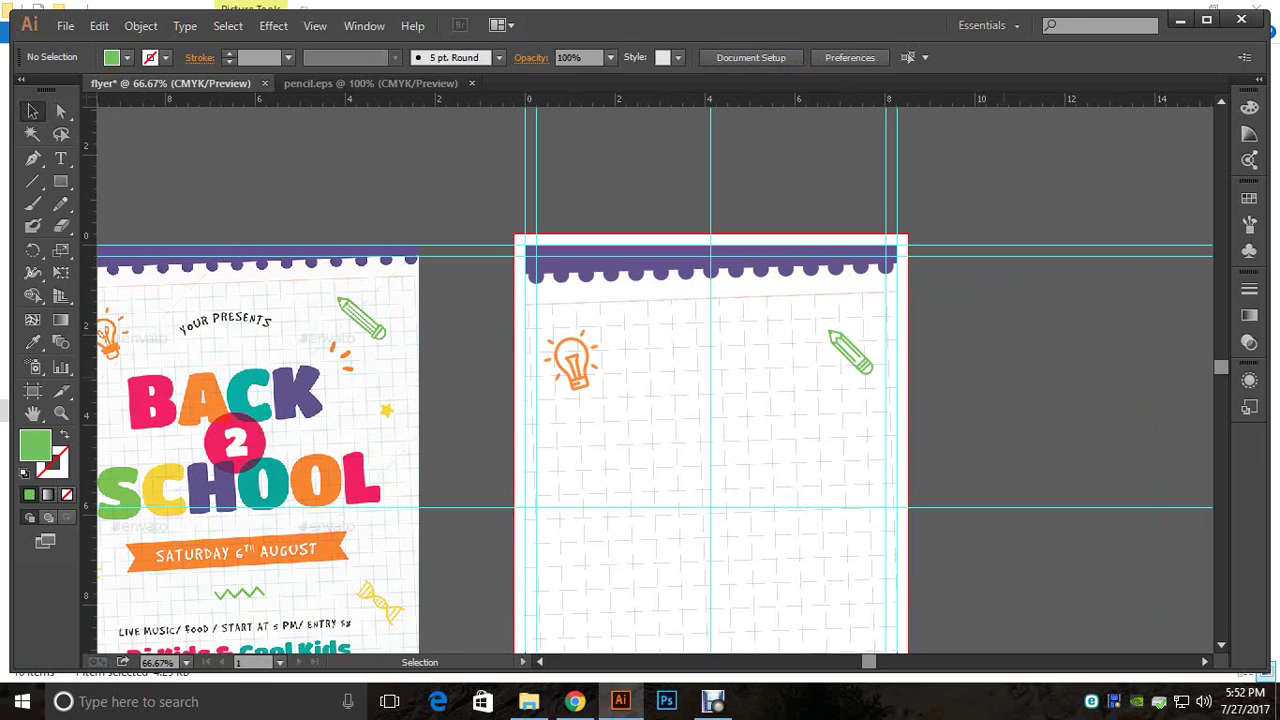
# Step: Maximize the program window with the flyer document kept open
pyautogui.moveTo(1060, 292); pyautogui.dragTo(1056, 251)
pyautogui.click(1241, 19)
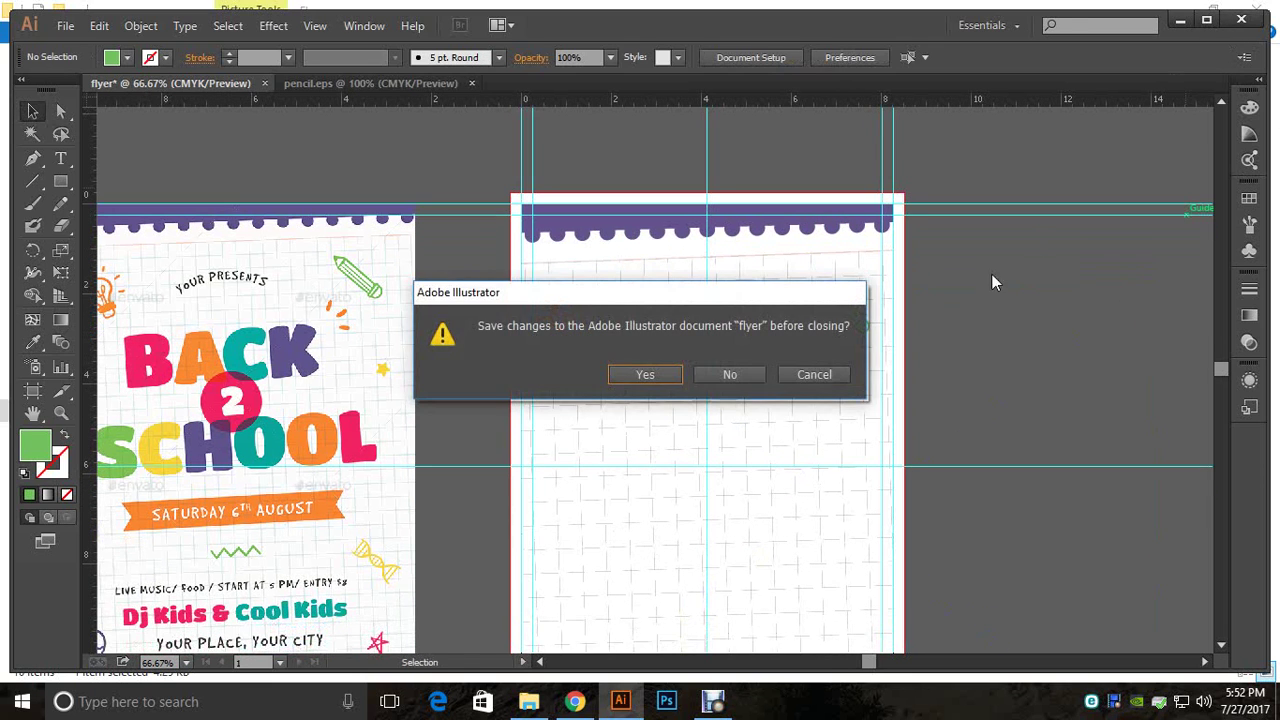
pyautogui.click(818, 388)
pyautogui.click(1206, 19)
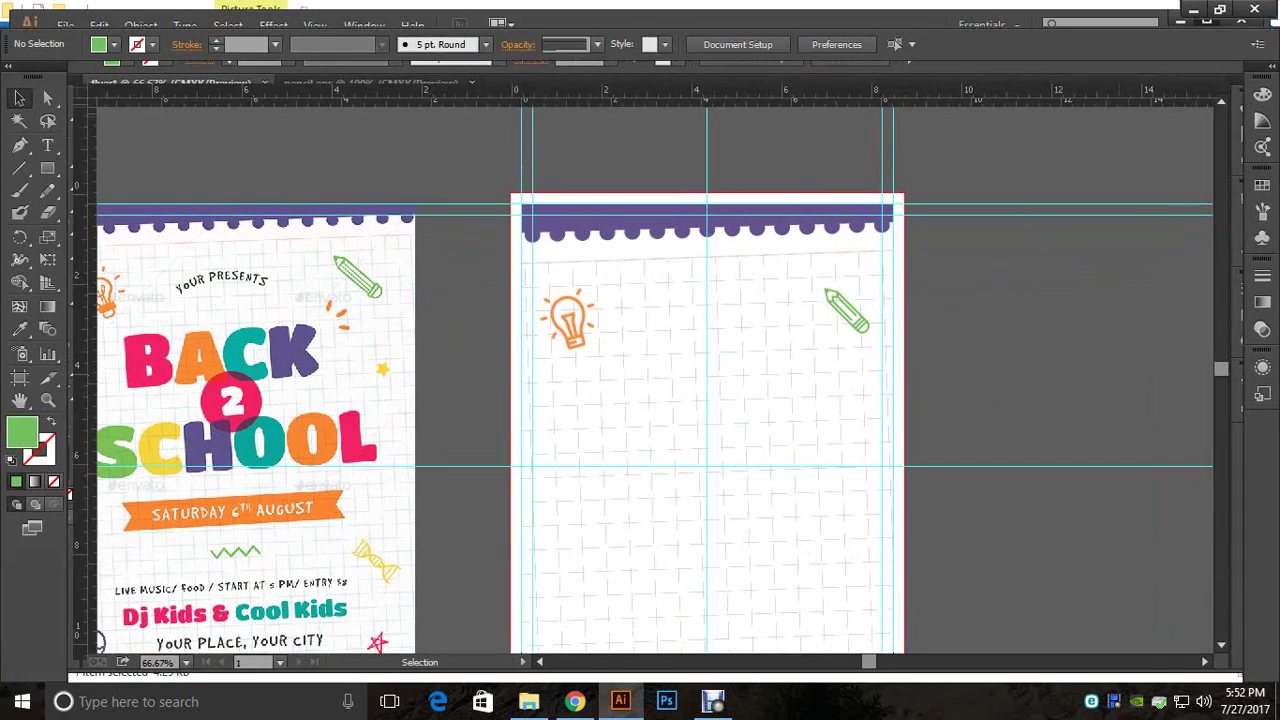
pyautogui.moveTo(873, 193); pyautogui.dragTo(997, 141)
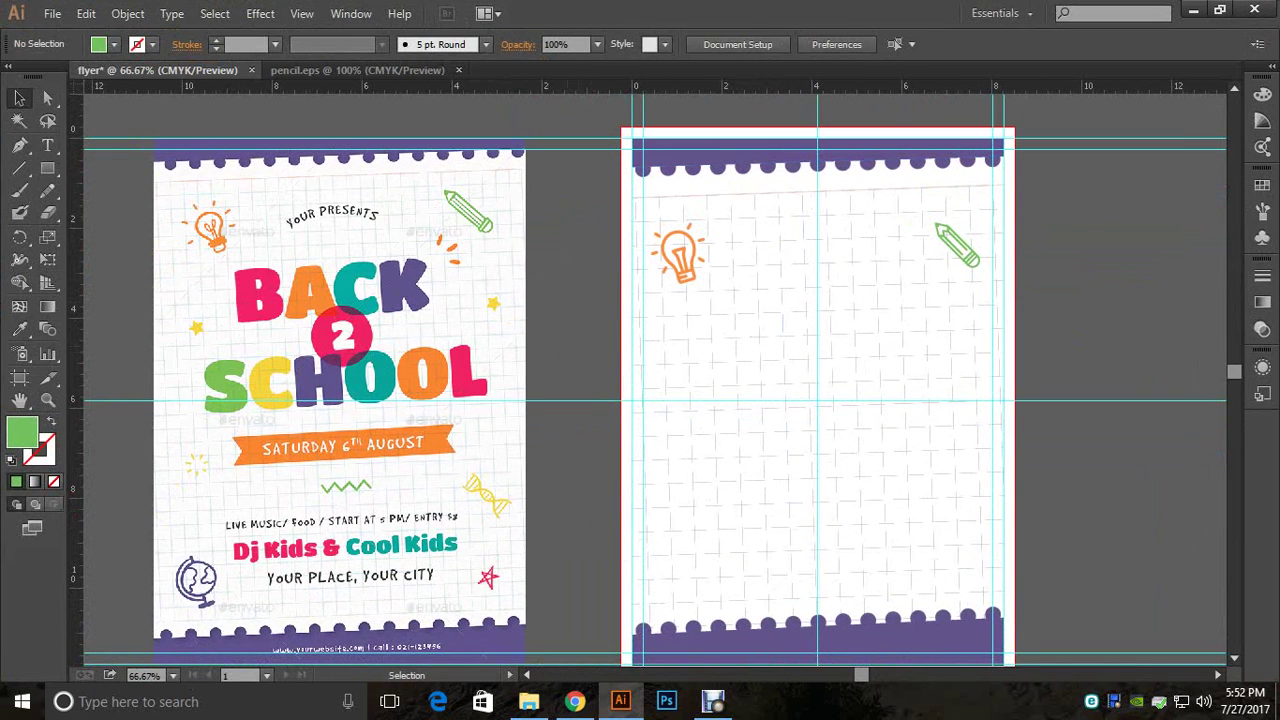
# Step: Switch to Chrome and locate the Font Used section on the Back to School Flyer item page
pyautogui.click(574, 701)
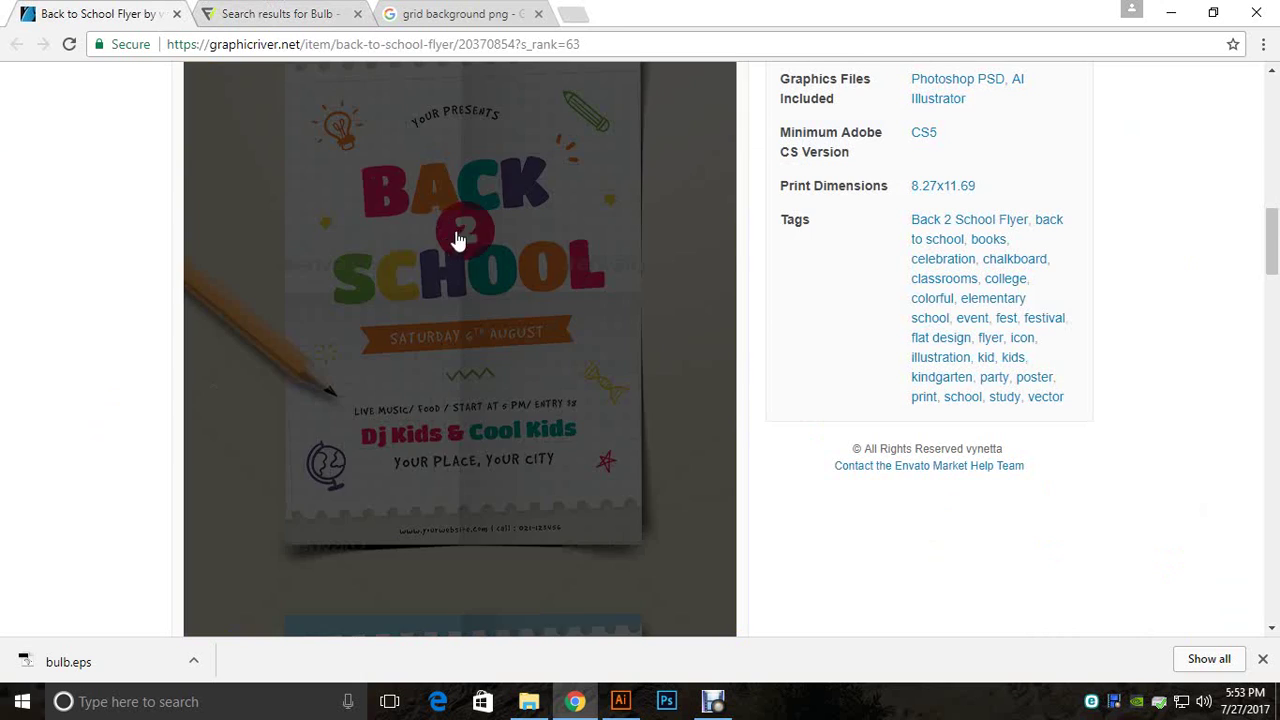
pyautogui.scroll(-10, 817, 420)
pyautogui.scroll(-3, 817, 420)
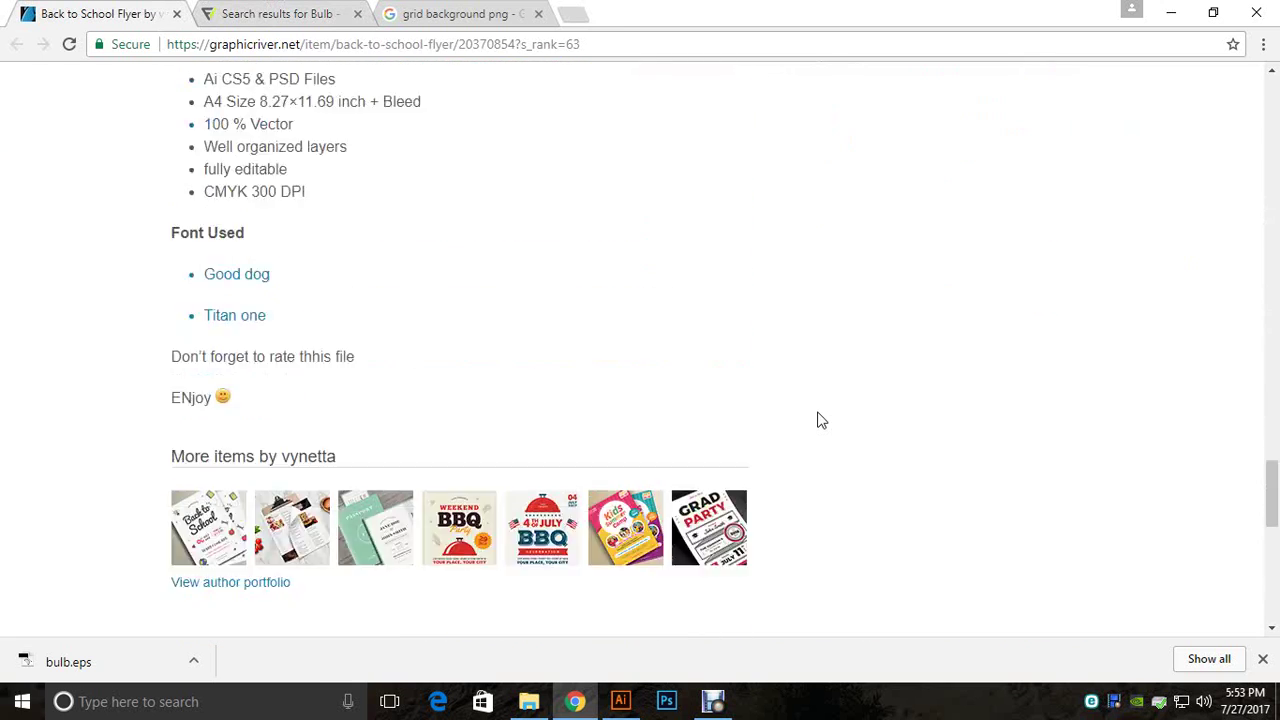
pyautogui.scroll(3, 817, 420)
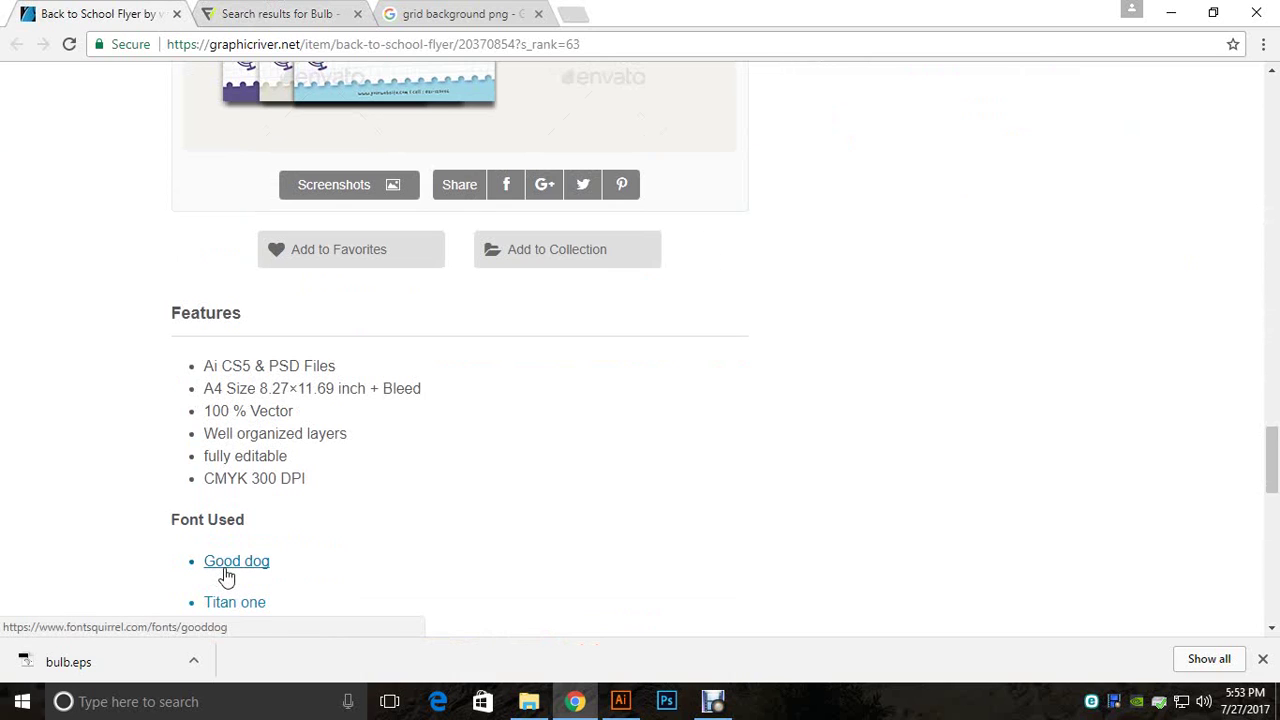
pyautogui.click(1262, 659)
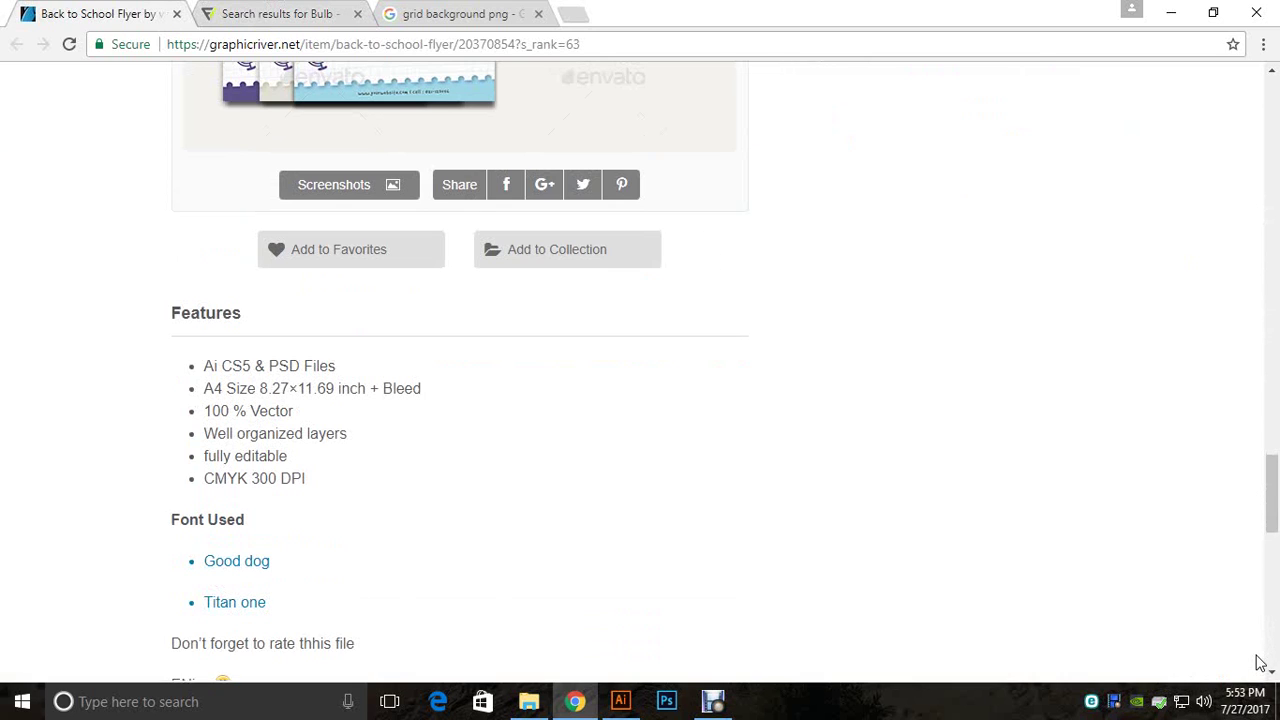
# Step: Open the Good dog and Titan one font links from the item page in new tabs
pyautogui.rightClick(258, 572)
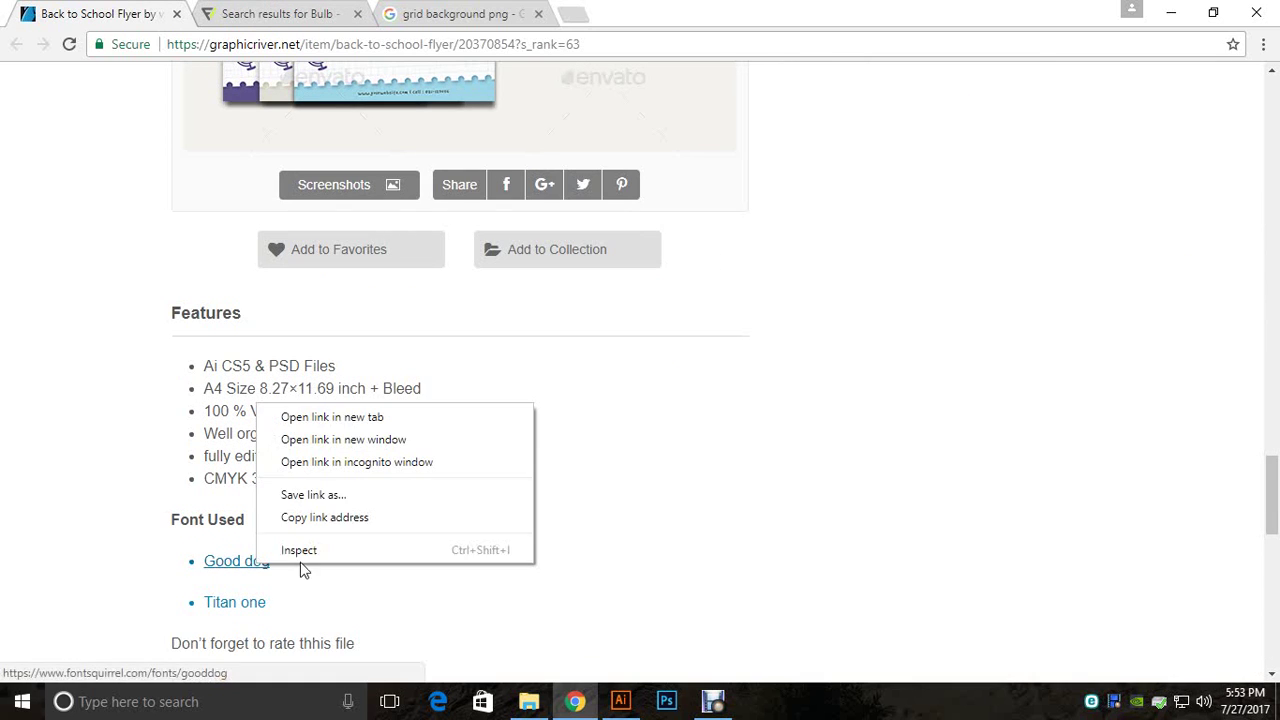
pyautogui.click(359, 412)
pyautogui.click(274, 12)
pyautogui.click(171, 14)
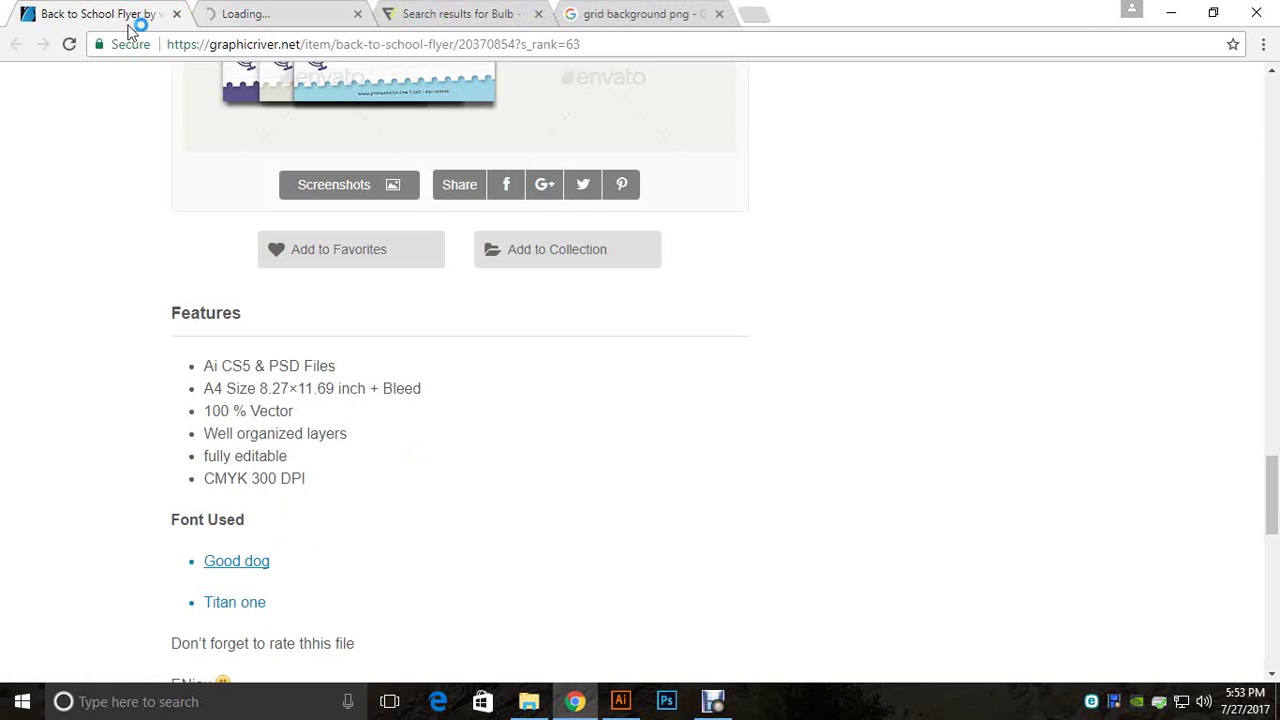
pyautogui.rightClick(265, 605)
pyautogui.click(383, 462)
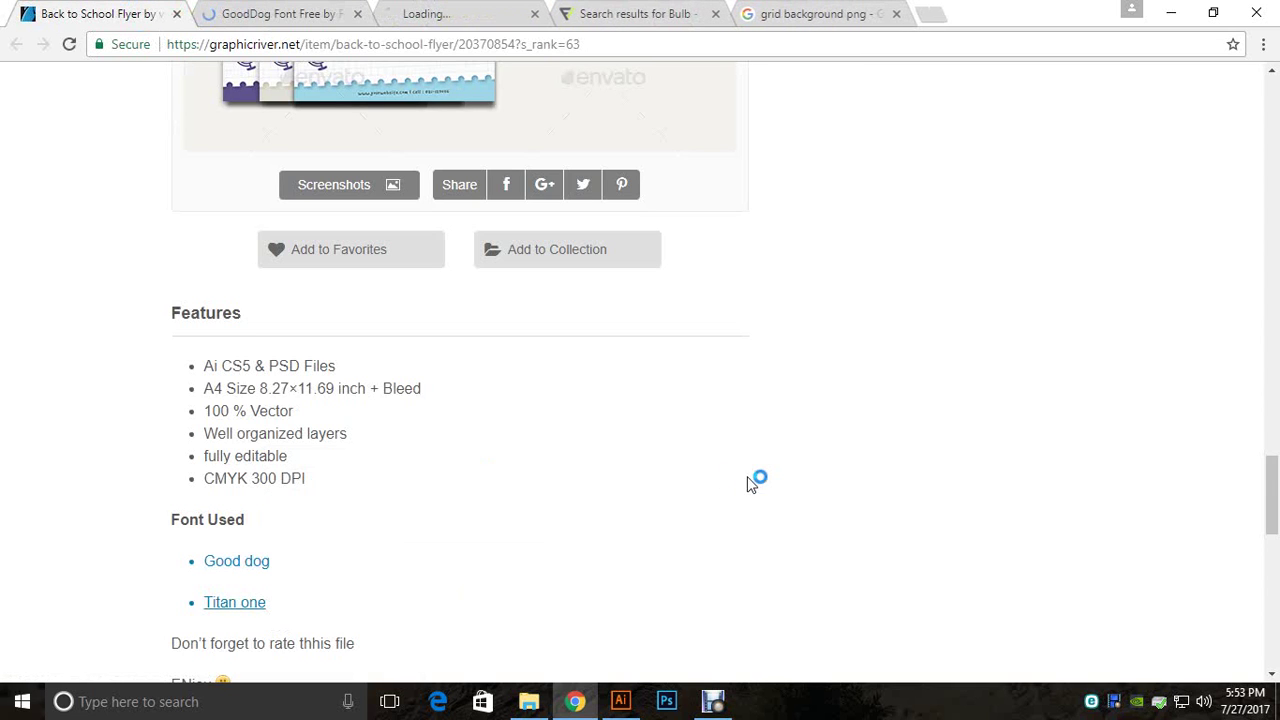
# Step: Download the GoodDog OTF and Titan One TTF font archives from Font Squirrel into the Flyer folder
pyautogui.click(313, 12)
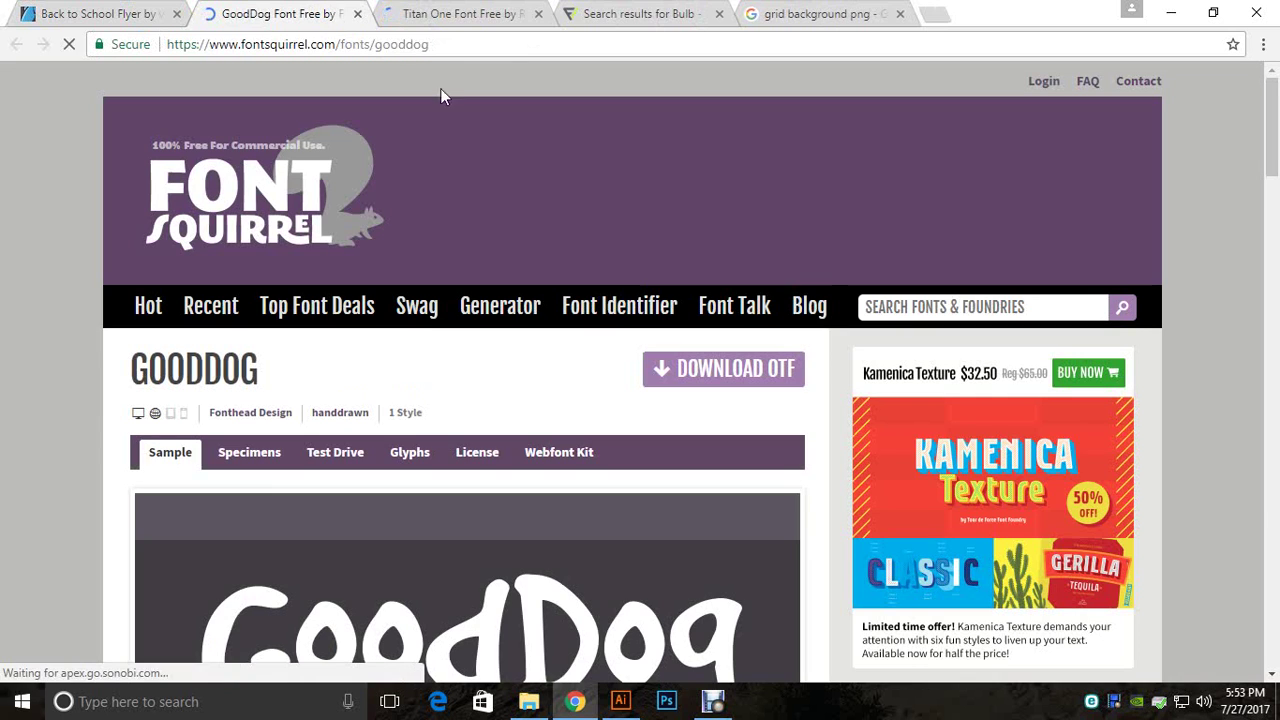
pyautogui.click(680, 370)
pyautogui.click(460, 13)
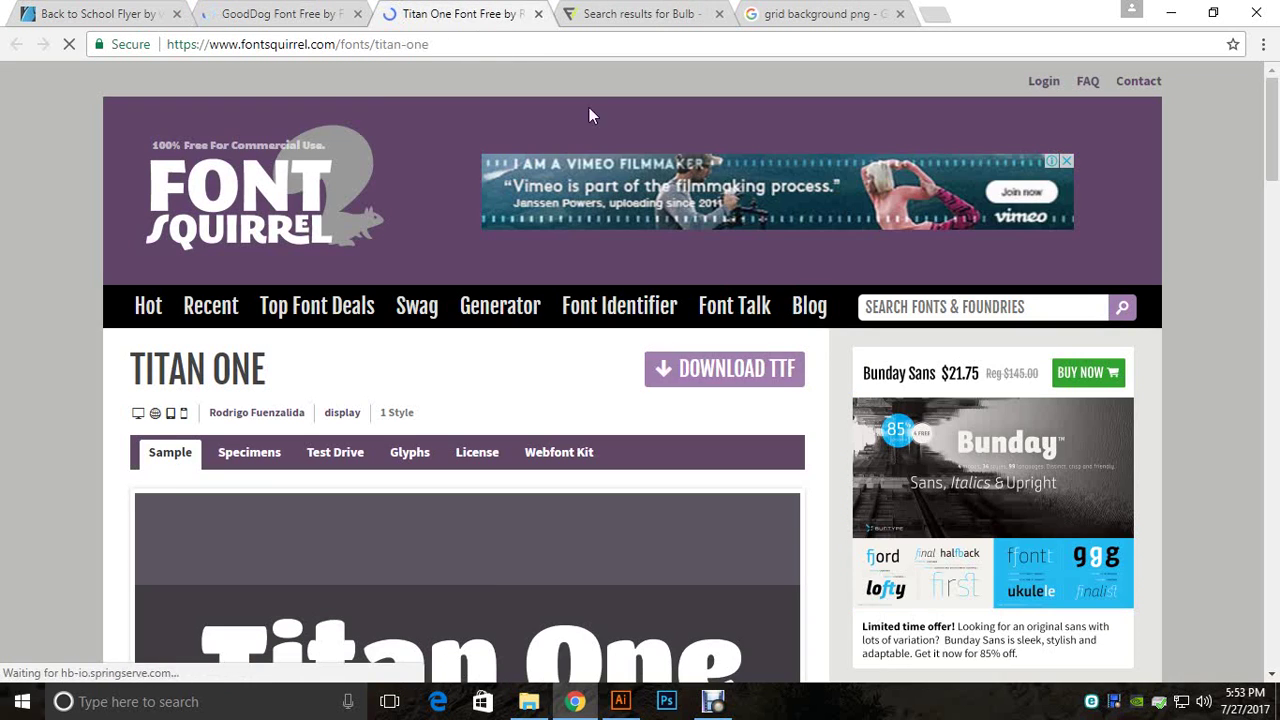
pyautogui.click(786, 374)
pyautogui.click(303, 10)
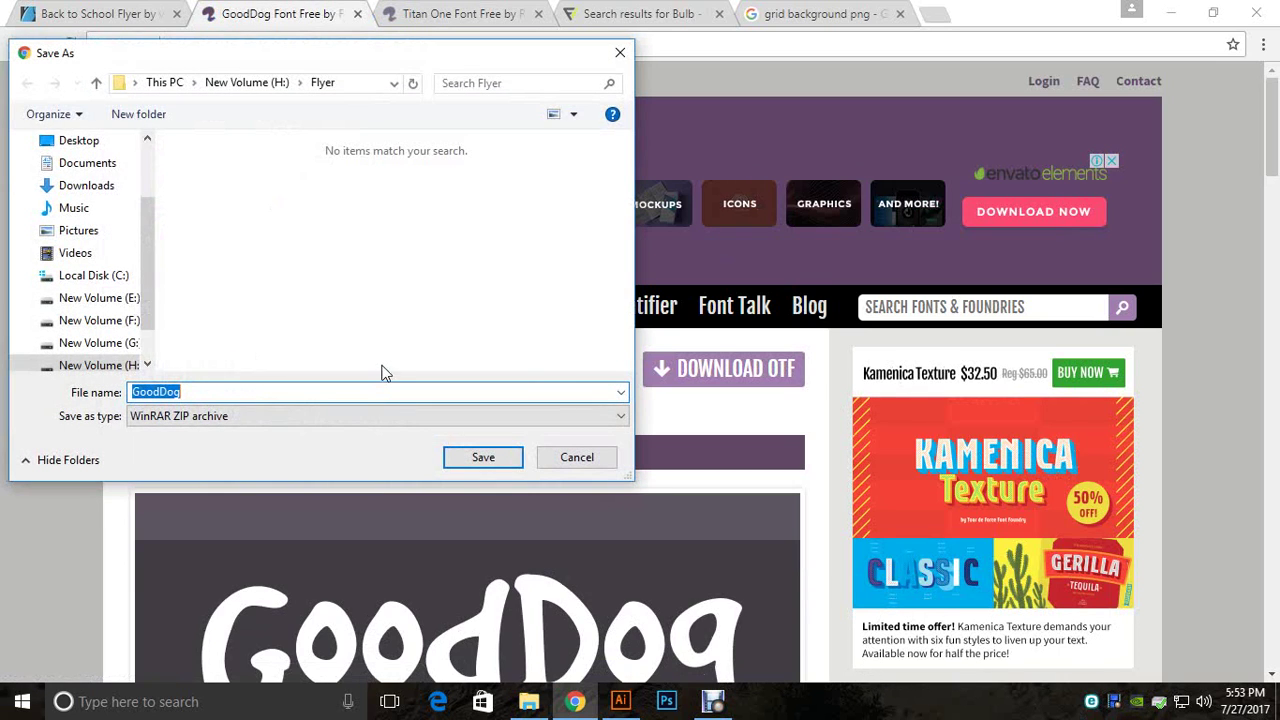
pyautogui.click(449, 457)
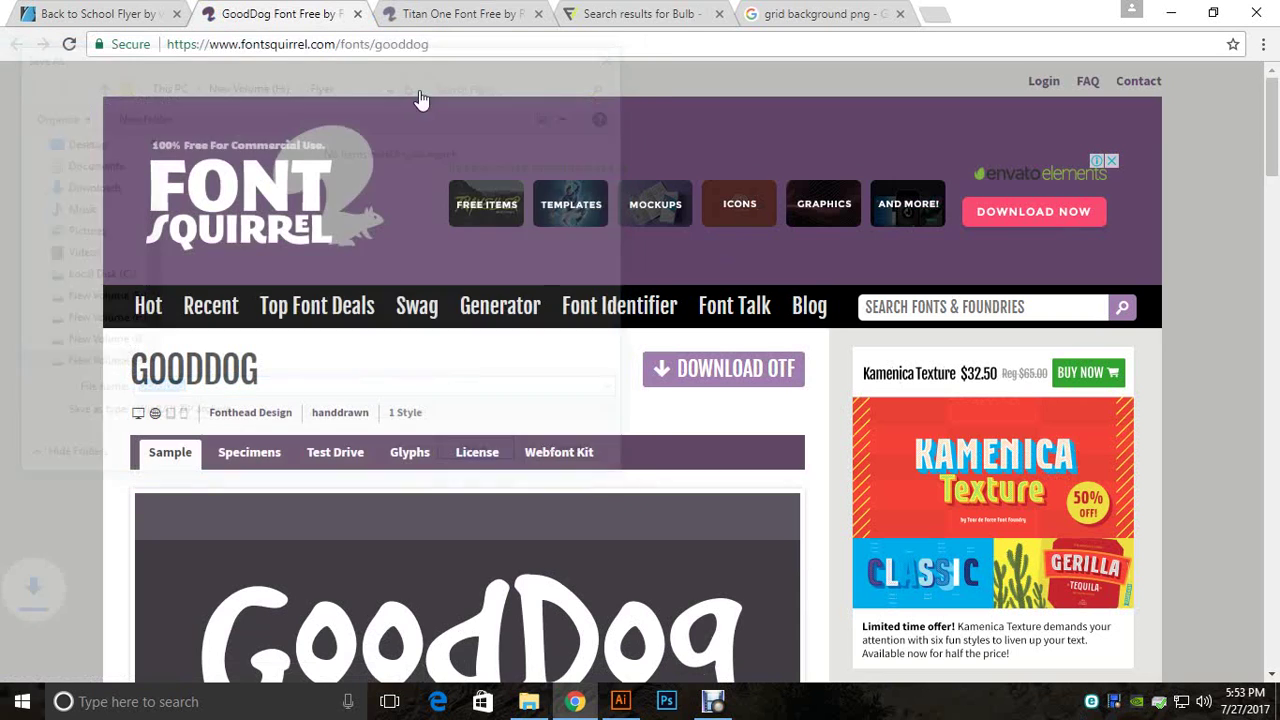
pyautogui.click(416, 8)
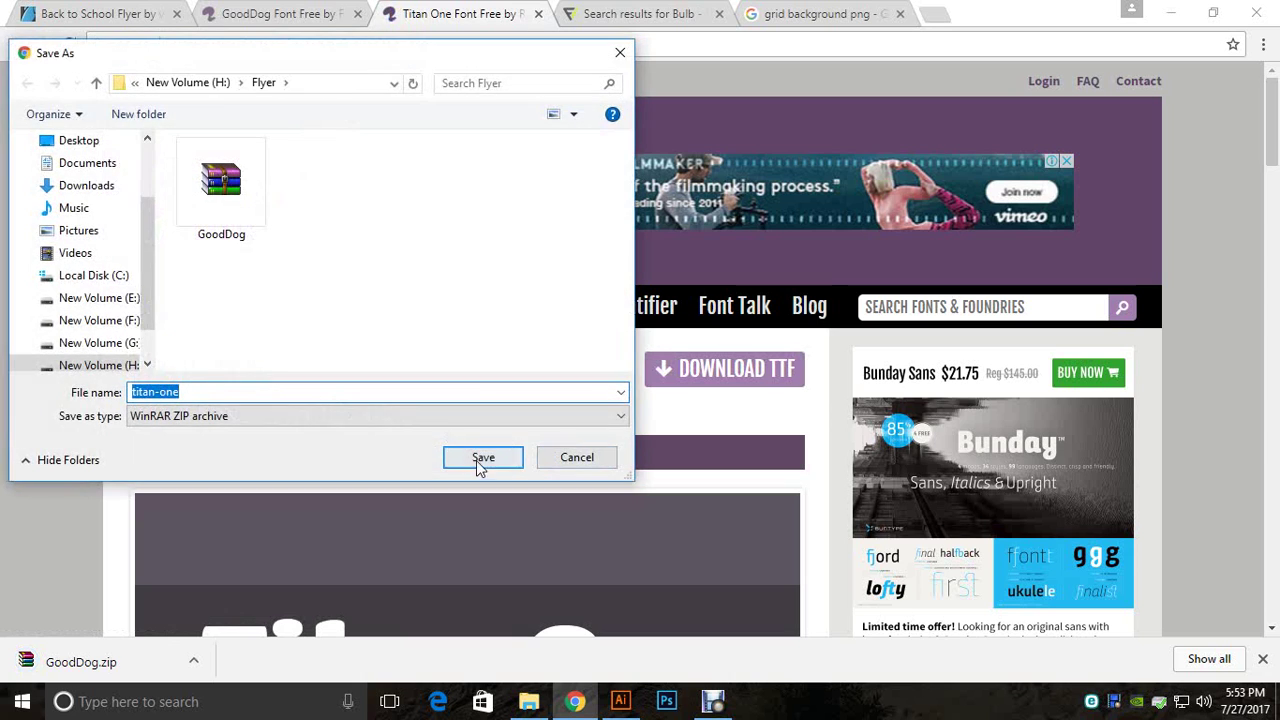
pyautogui.click(483, 457)
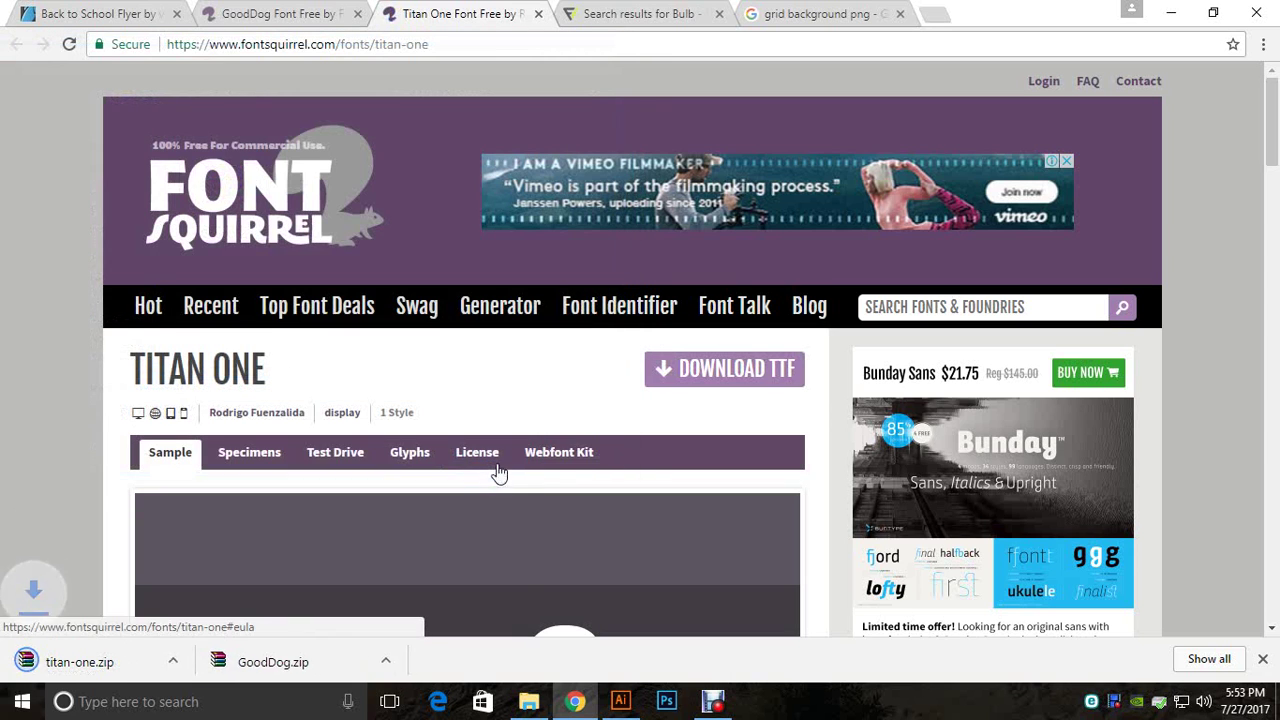
# Step: Switch to File Explorer and create a new folder named Font inside the Flyer folder
pyautogui.click(529, 701)
pyautogui.click(797, 266)
pyautogui.rightClick(600, 346)
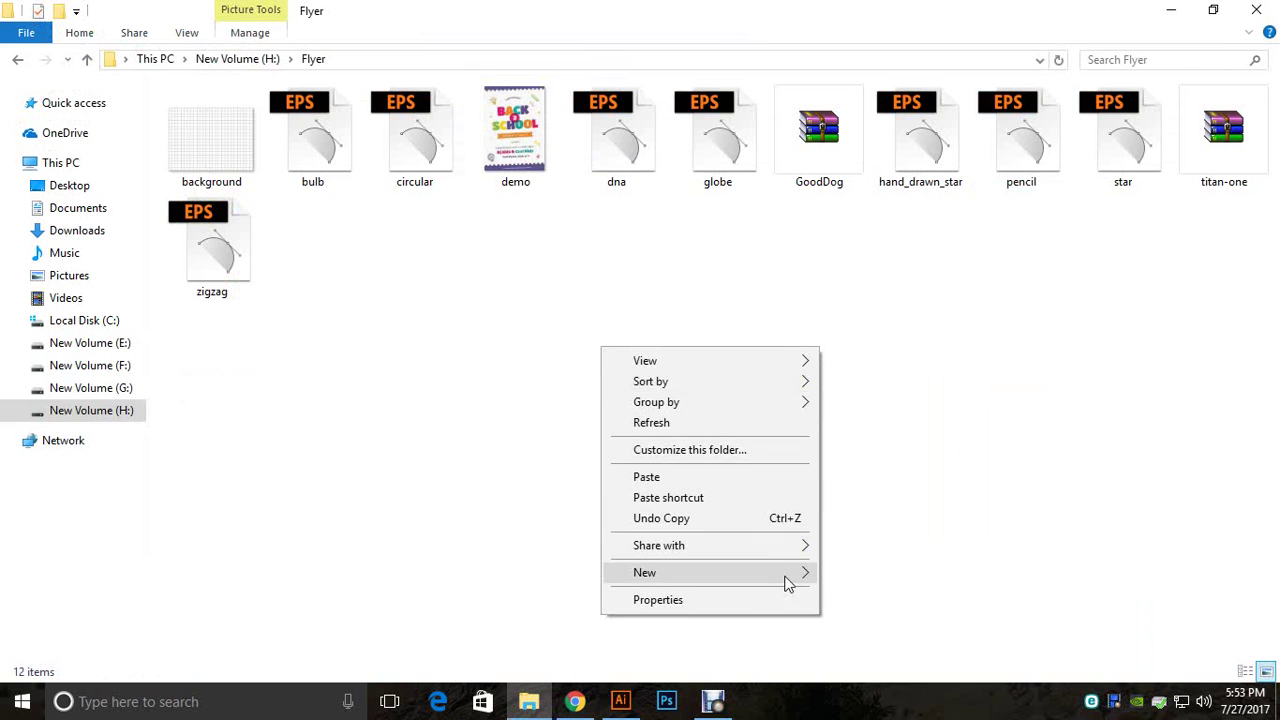
pyautogui.moveTo(812, 584)
pyautogui.click(888, 360)
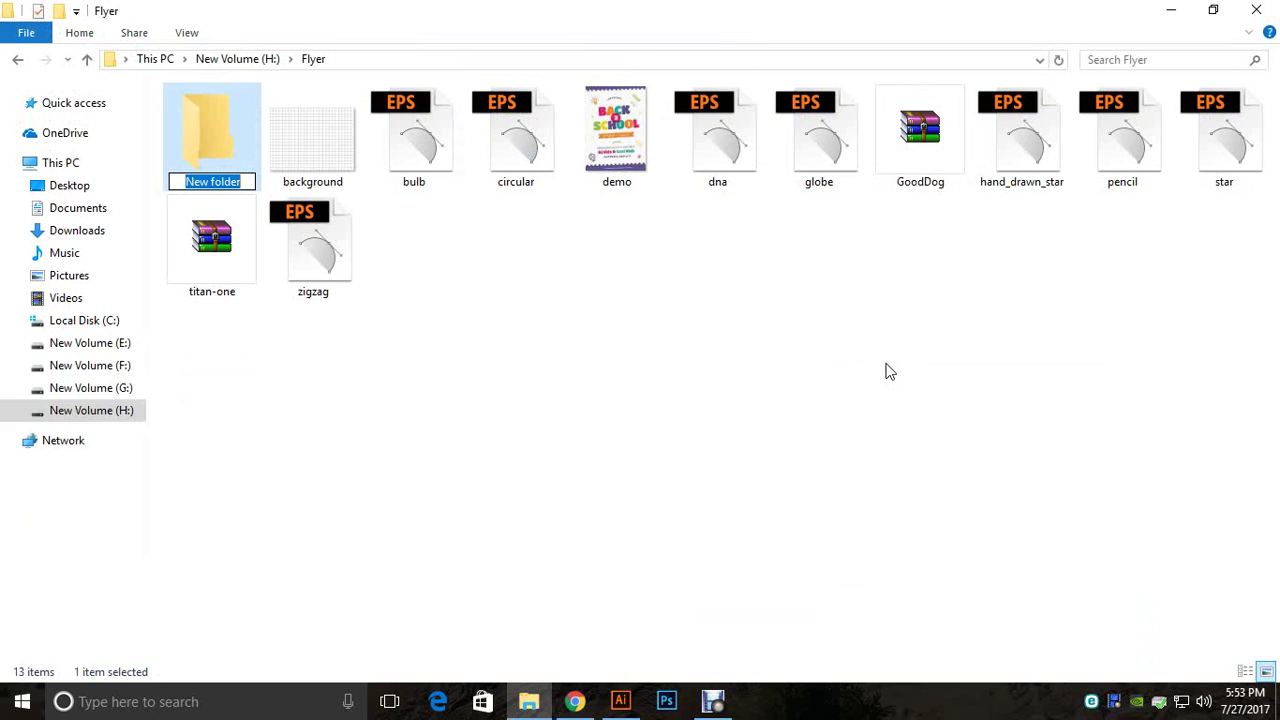
pyautogui.write('Font')
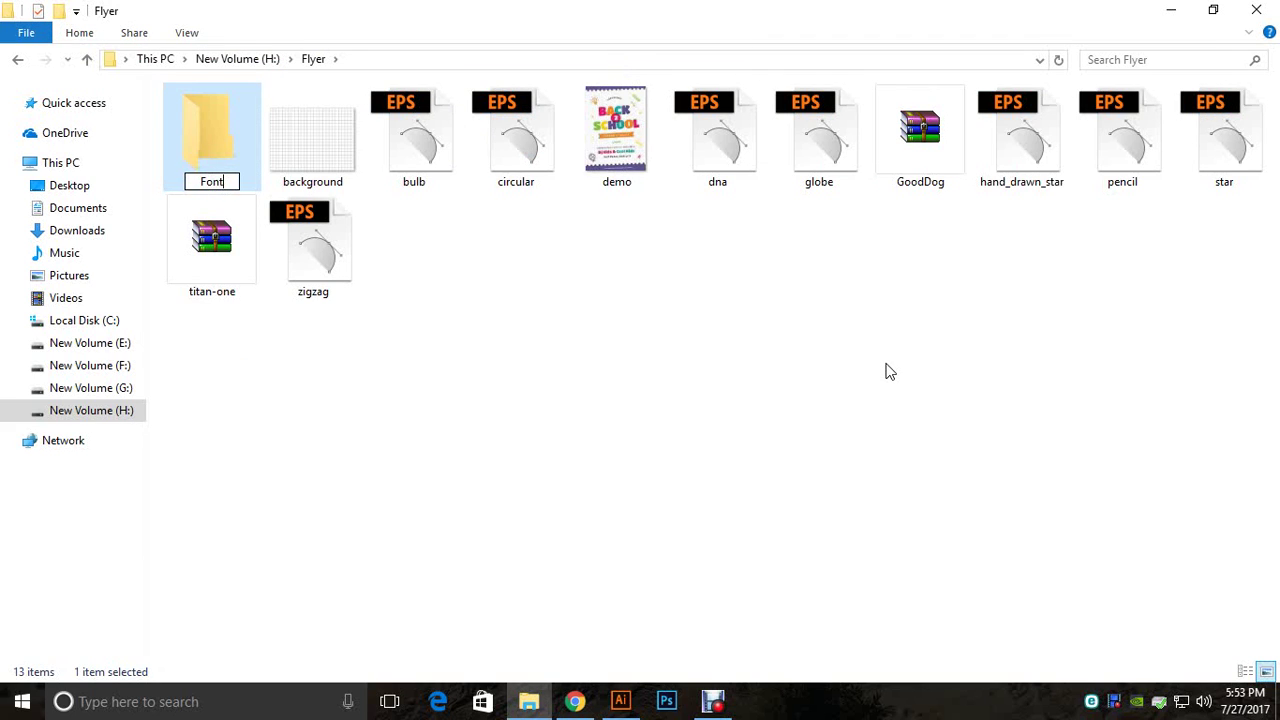
pyautogui.press('Return')
pyautogui.click(769, 314)
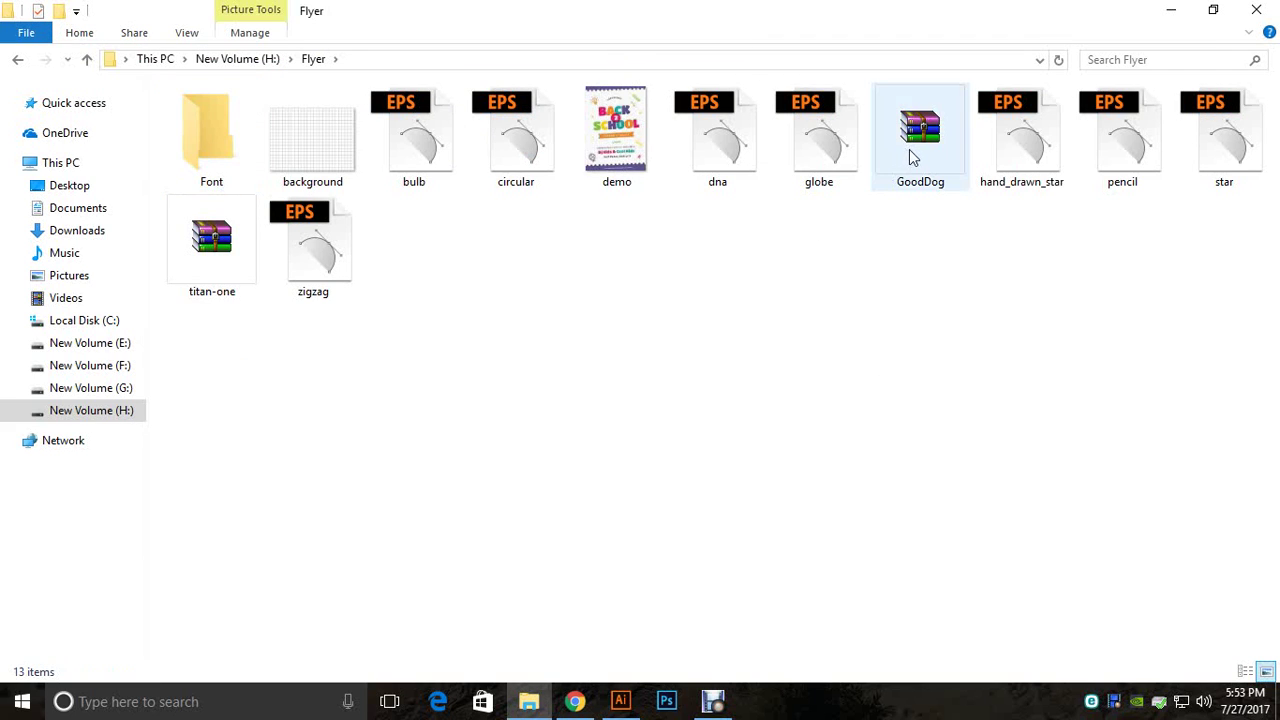
# Step: Move the GoodDog and titan-one archives into the Font folder and extract both of them there
pyautogui.click(912, 140)
pyautogui.keyDown('ctrl'); pyautogui.click(177, 280); pyautogui.keyUp('ctrl')
pyautogui.moveTo(177, 280); pyautogui.dragTo(243, 106)
pyautogui.doubleClick(220, 145)
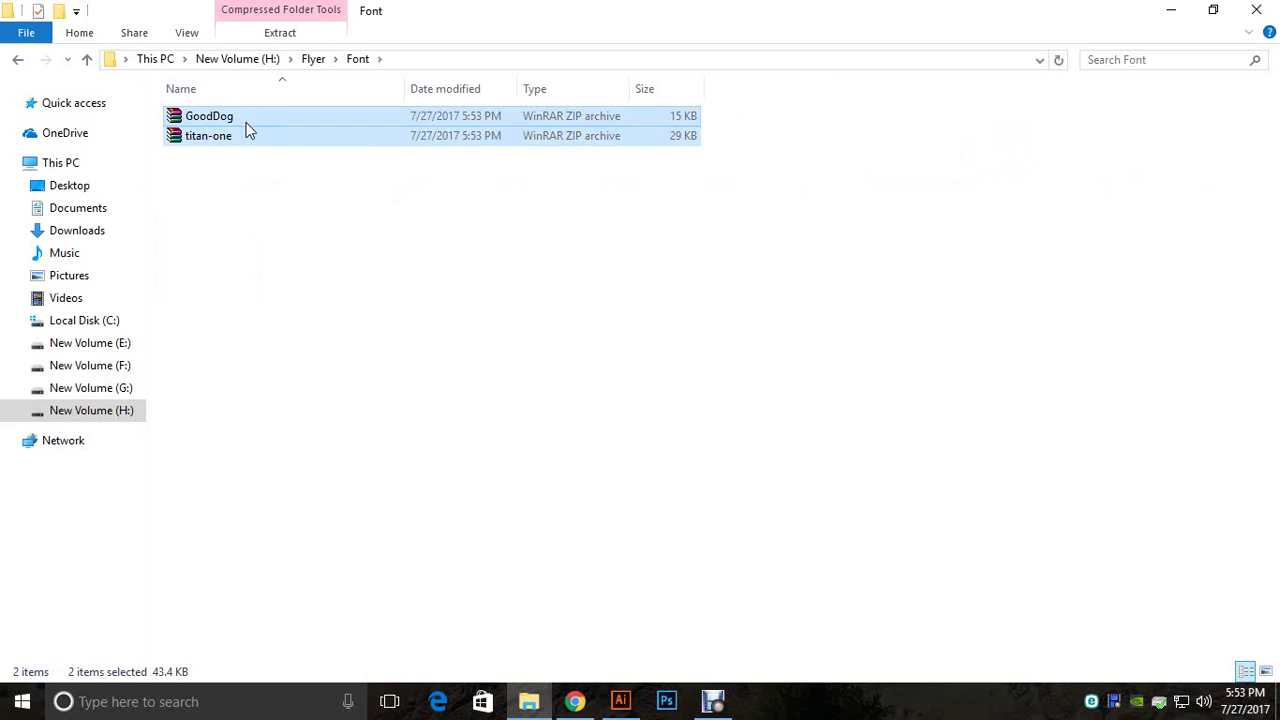
pyautogui.rightClick(246, 127)
pyautogui.click(337, 281)
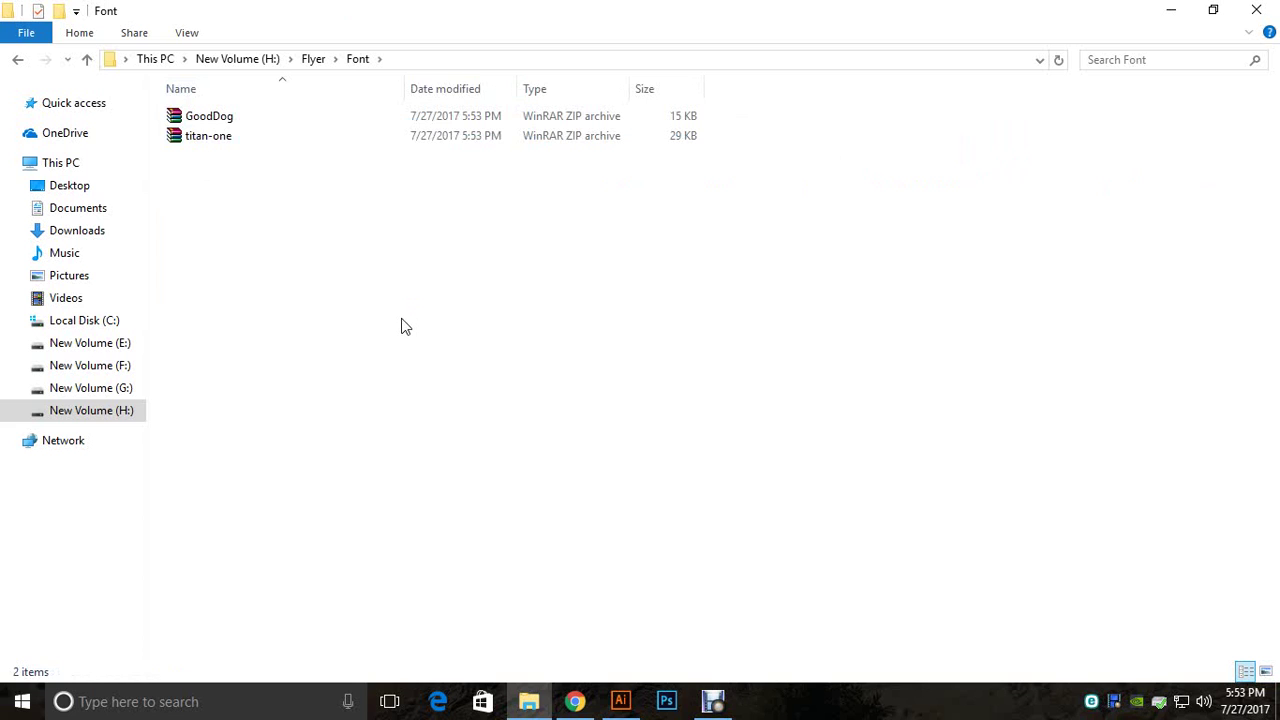
# Step: Delete the two ZIP archives and the two license text documents from the Font folder, keeping only the font files
pyautogui.click(249, 156)
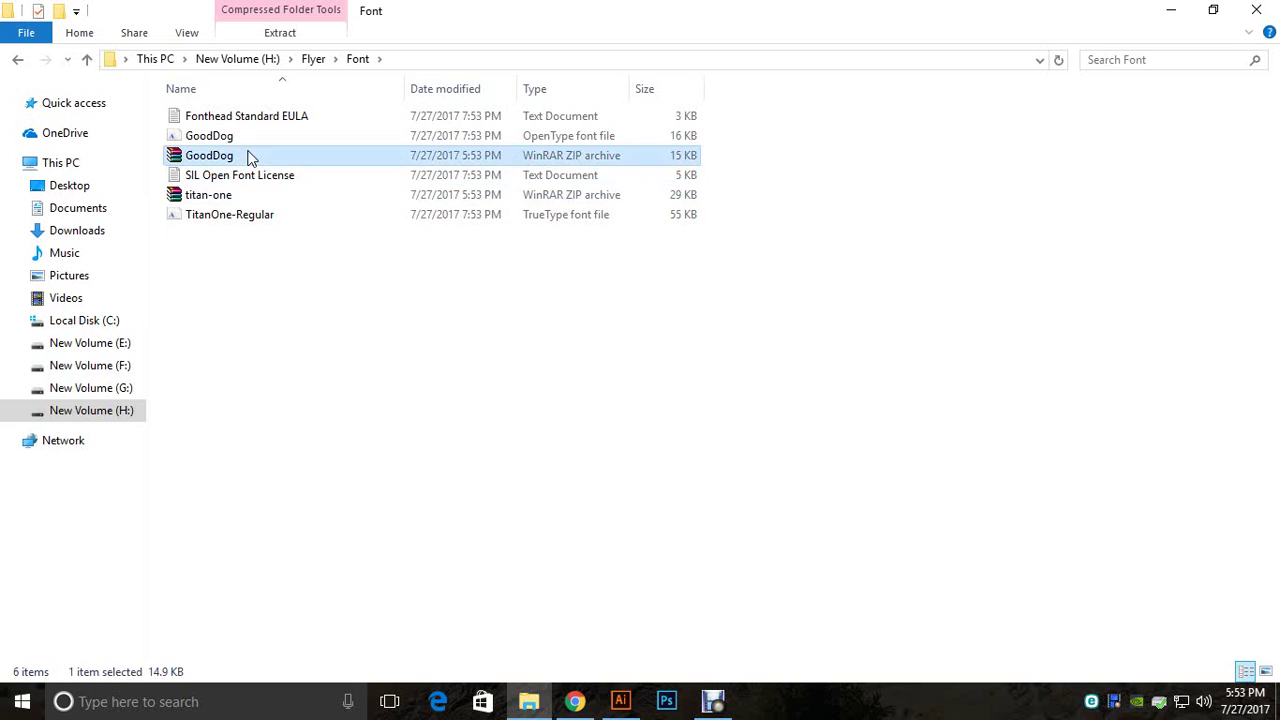
pyautogui.keyDown('ctrl'); pyautogui.click(253, 192); pyautogui.keyUp('ctrl')
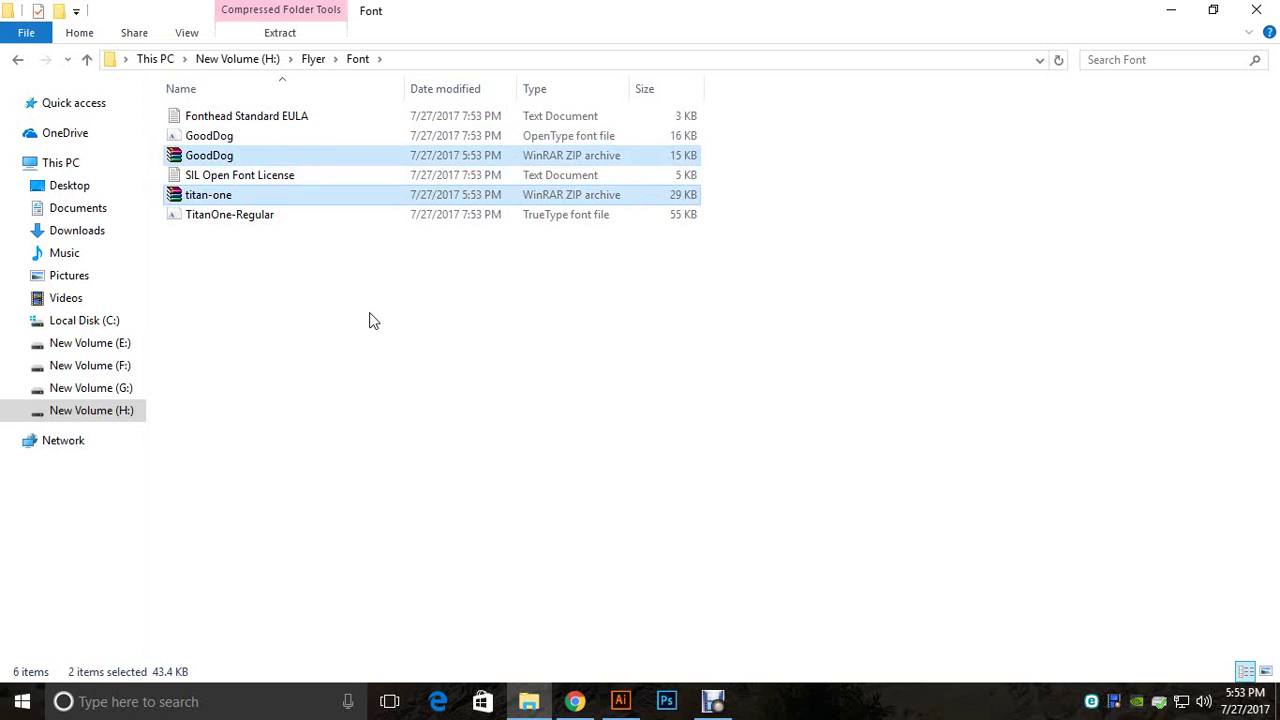
pyautogui.press('Delete')
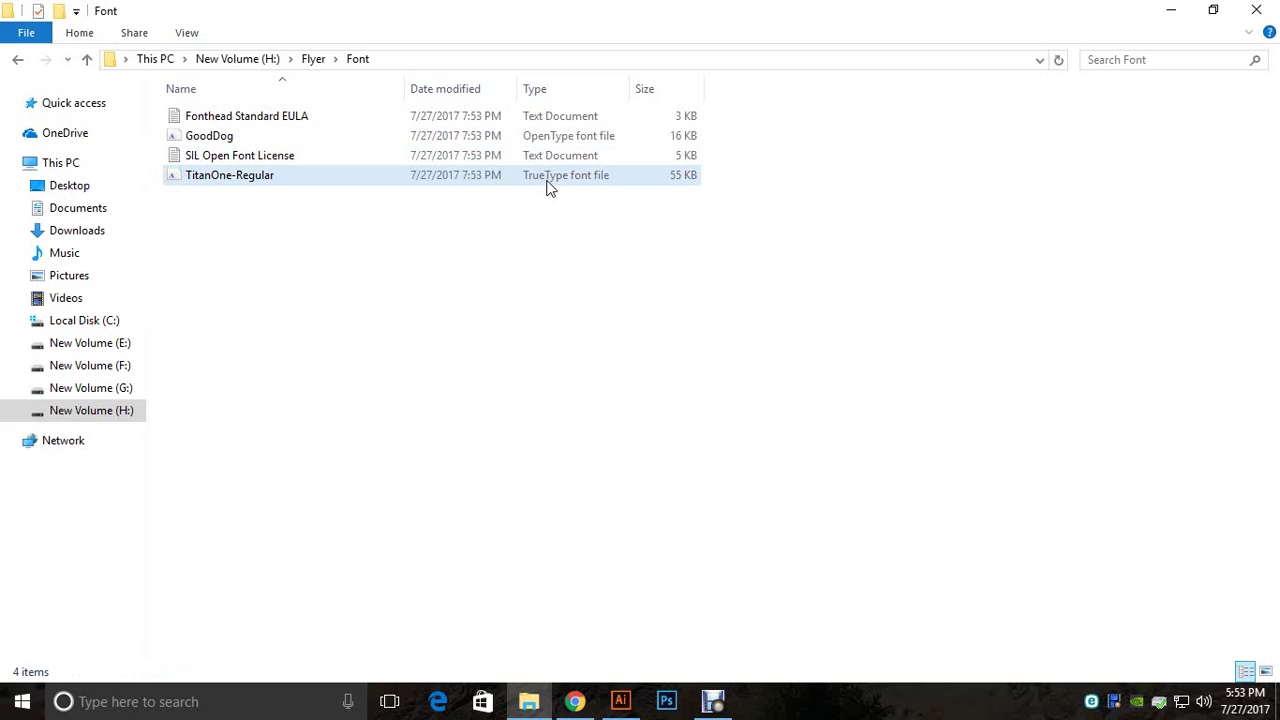
pyautogui.click(506, 158)
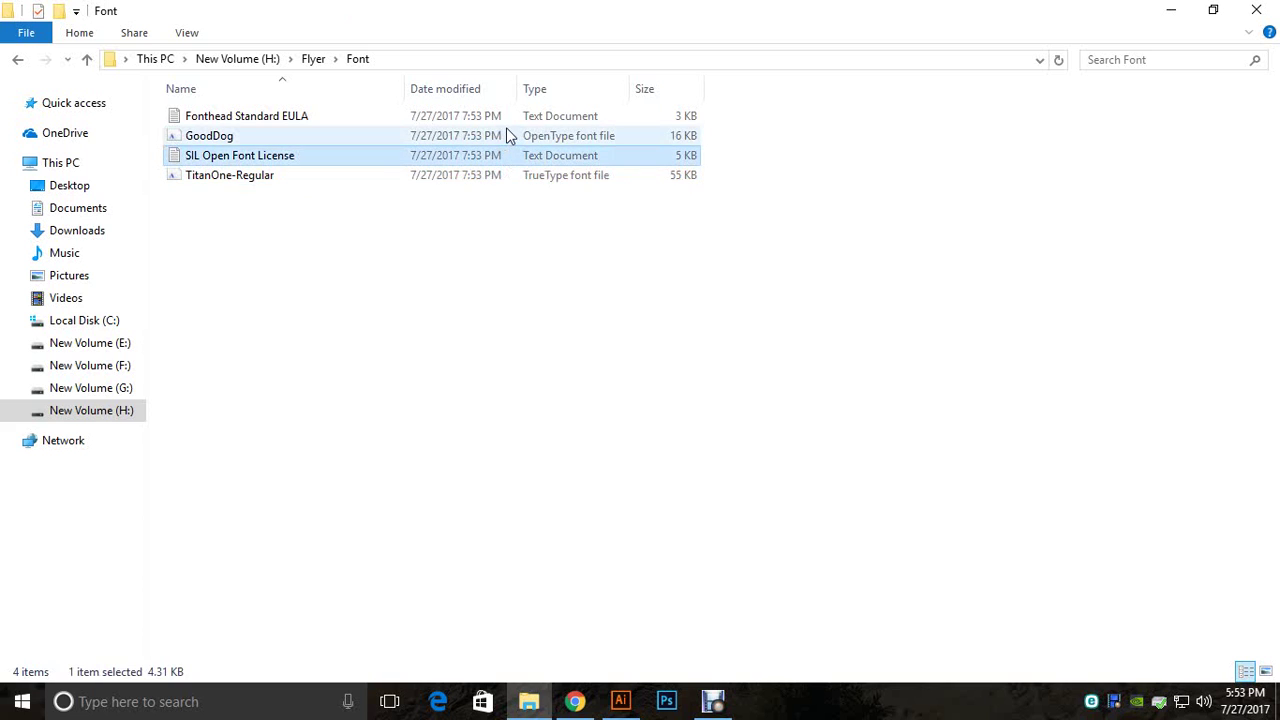
pyautogui.keyDown('ctrl'); pyautogui.click(506, 118); pyautogui.keyUp('ctrl')
pyautogui.press('Delete')
# Step: Install the GoodDog and TitanOne-Regular fonts together, replacing the already installed versions
pyautogui.moveTo(520, 203); pyautogui.dragTo(465, 112)
pyautogui.rightClick(470, 118)
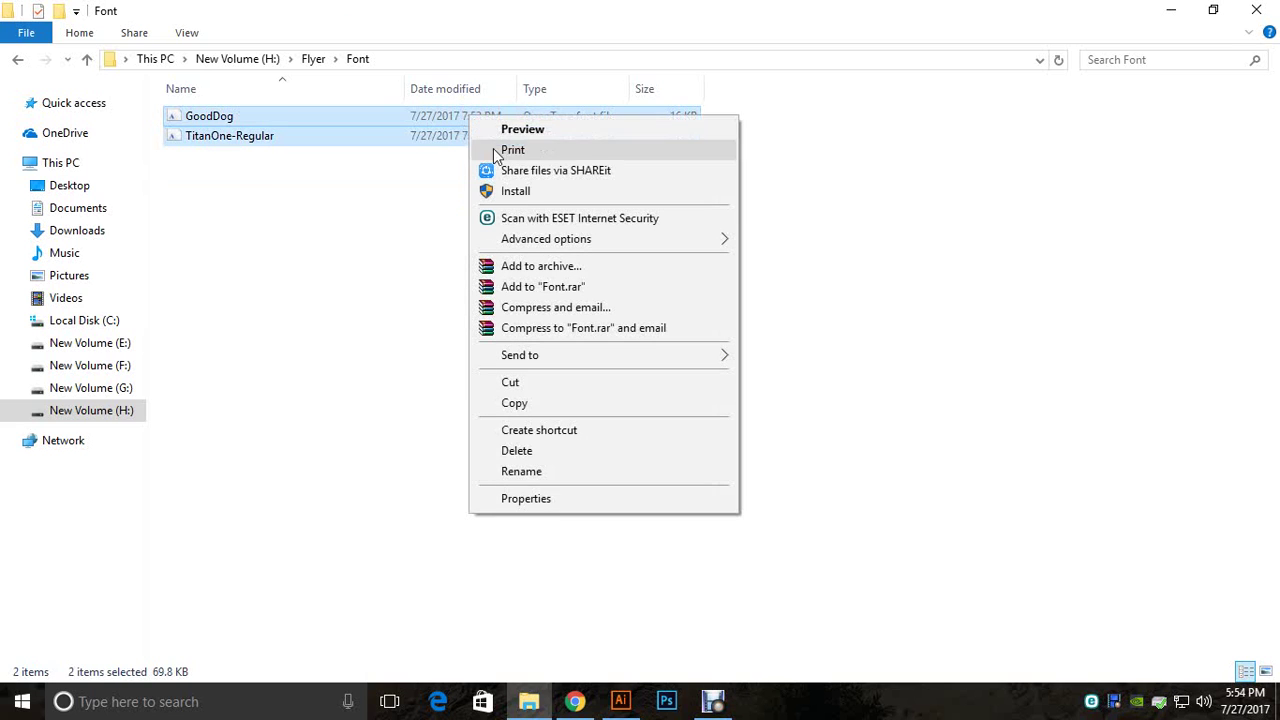
pyautogui.click(516, 194)
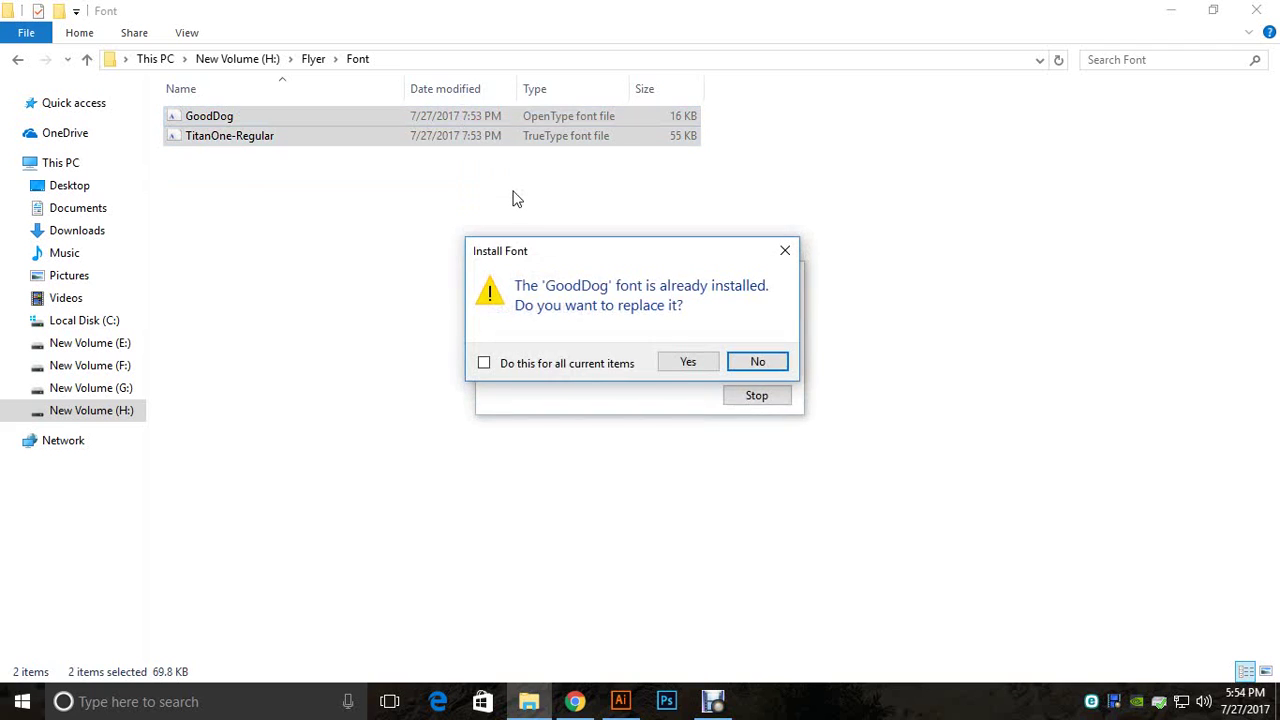
pyautogui.click(686, 370)
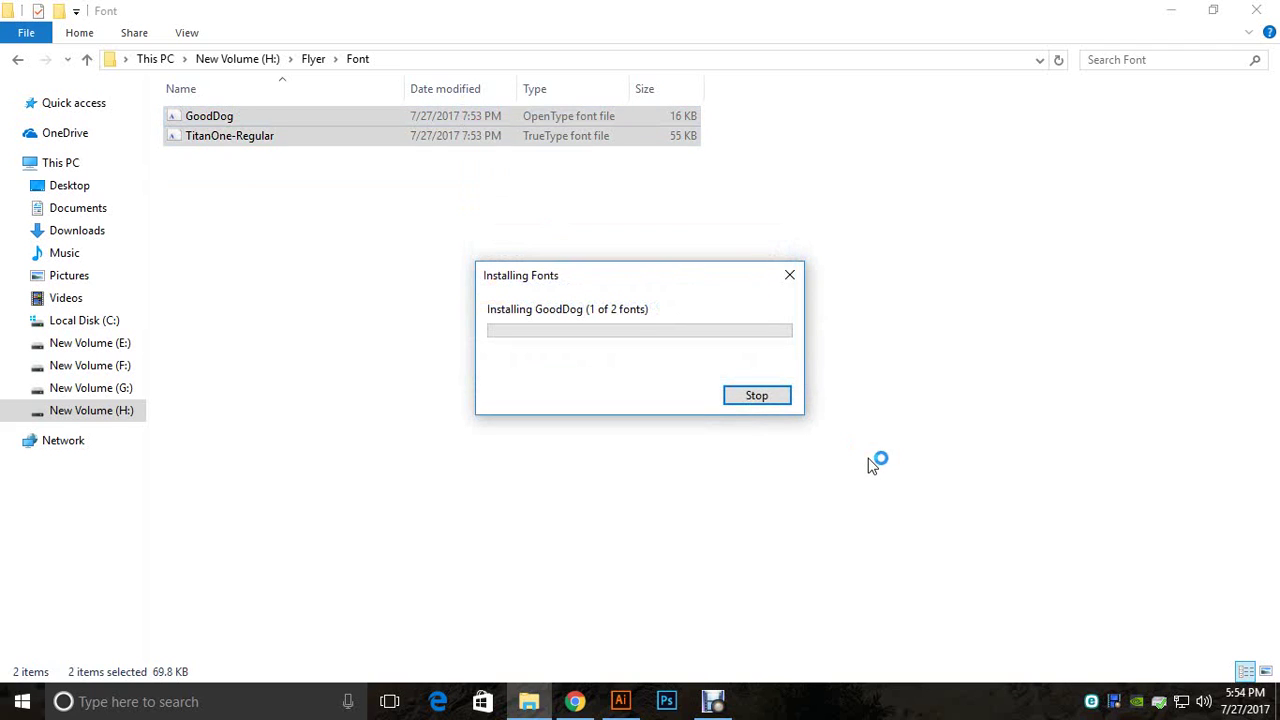
pyautogui.click(686, 360)
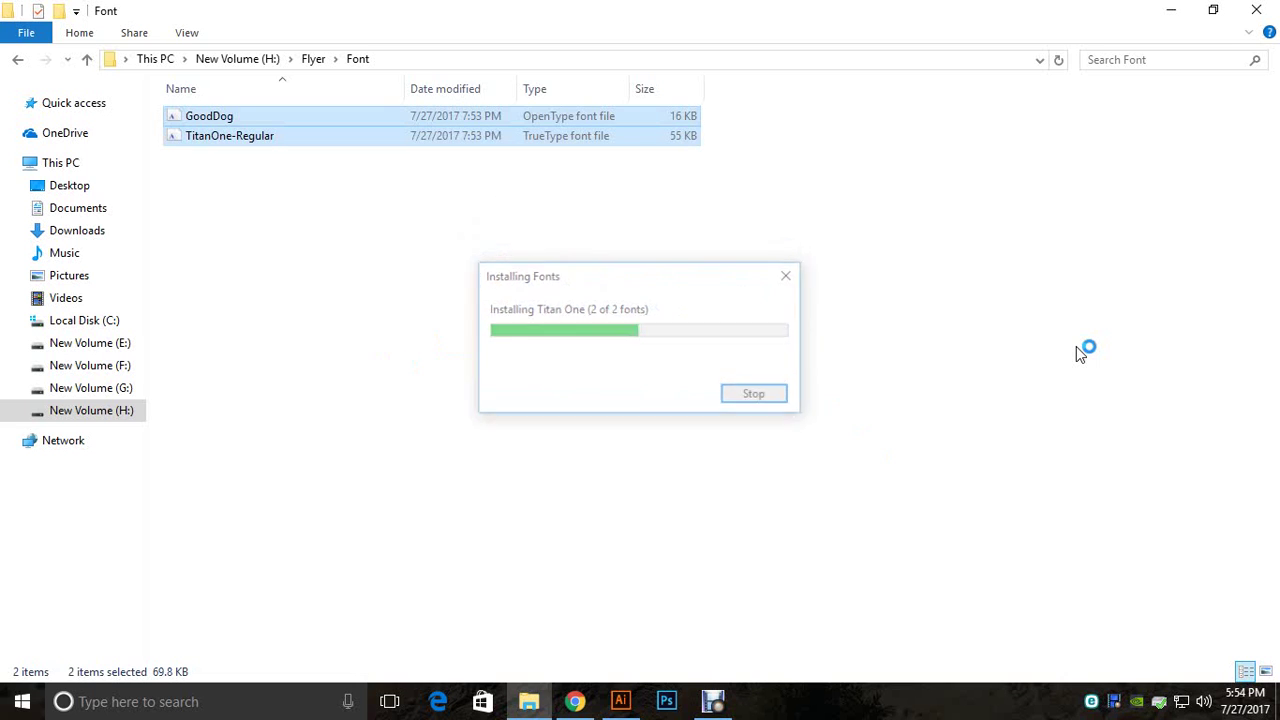
pyautogui.click(822, 378)
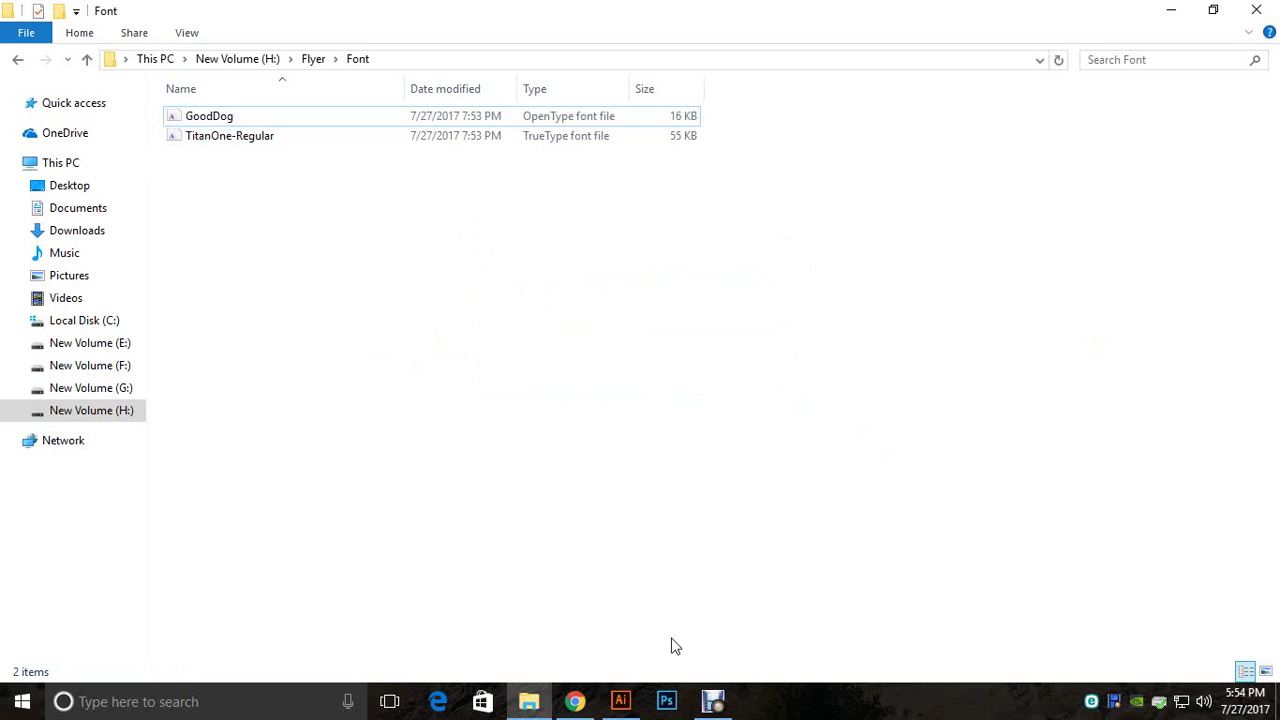
# Step: Switch to Illustrator and add the 20 pt all-caps text YOUR PRESENTS between the bulb and pencil on the blank flyer
pyautogui.click(620, 701)
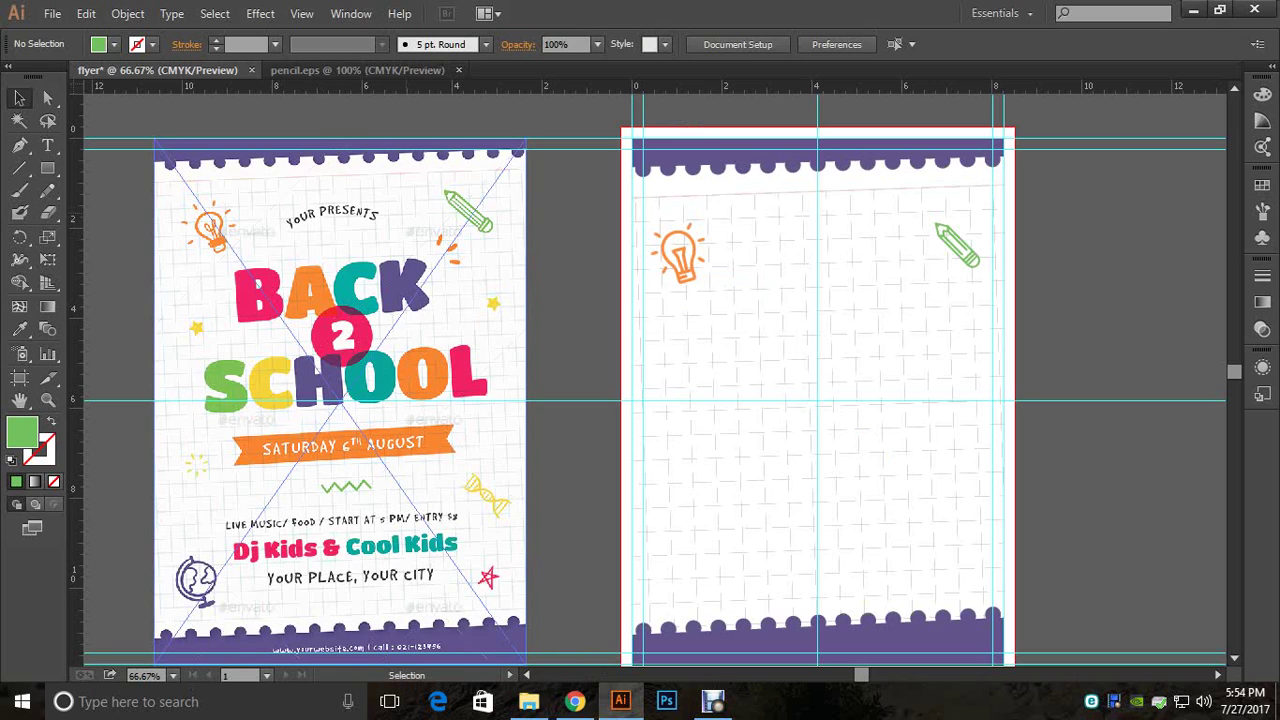
pyautogui.click(47, 146)
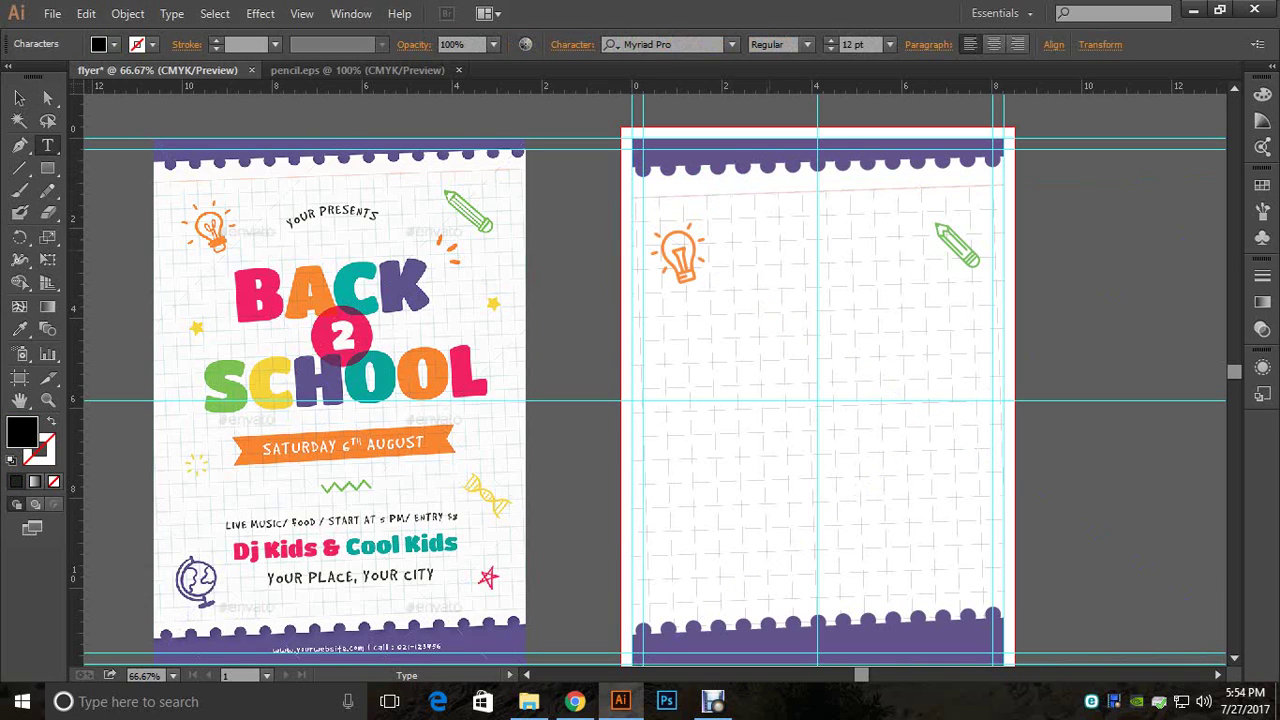
pyautogui.click(832, 40)
pyautogui.click(832, 40)
pyautogui.click(832, 40)
pyautogui.press('ctrl')
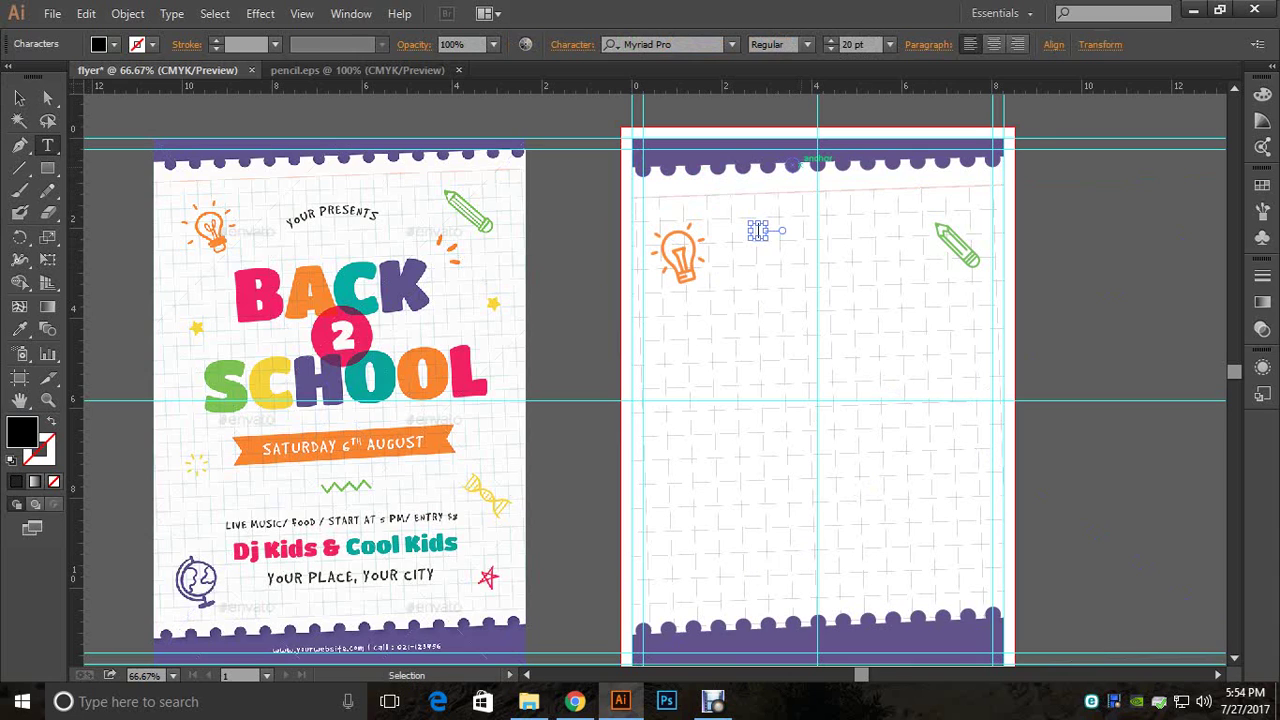
pyautogui.hotkey('ctrl', 't')
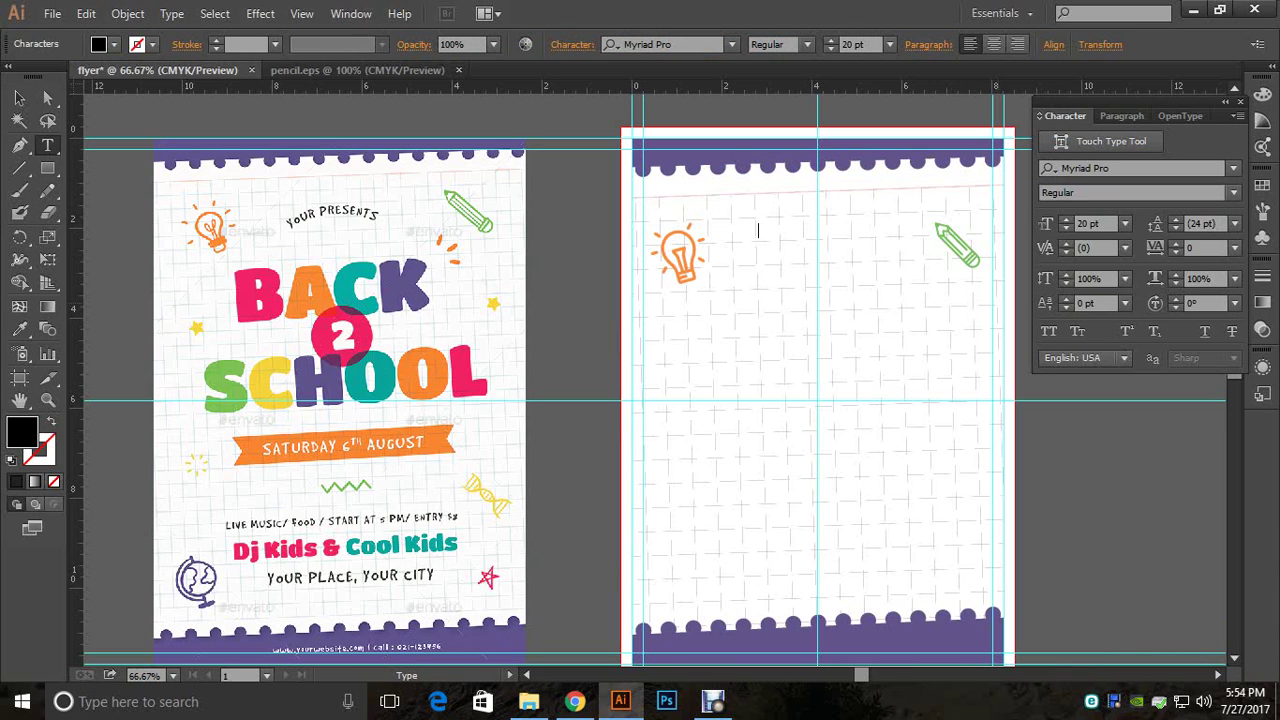
pyautogui.click(1048, 331)
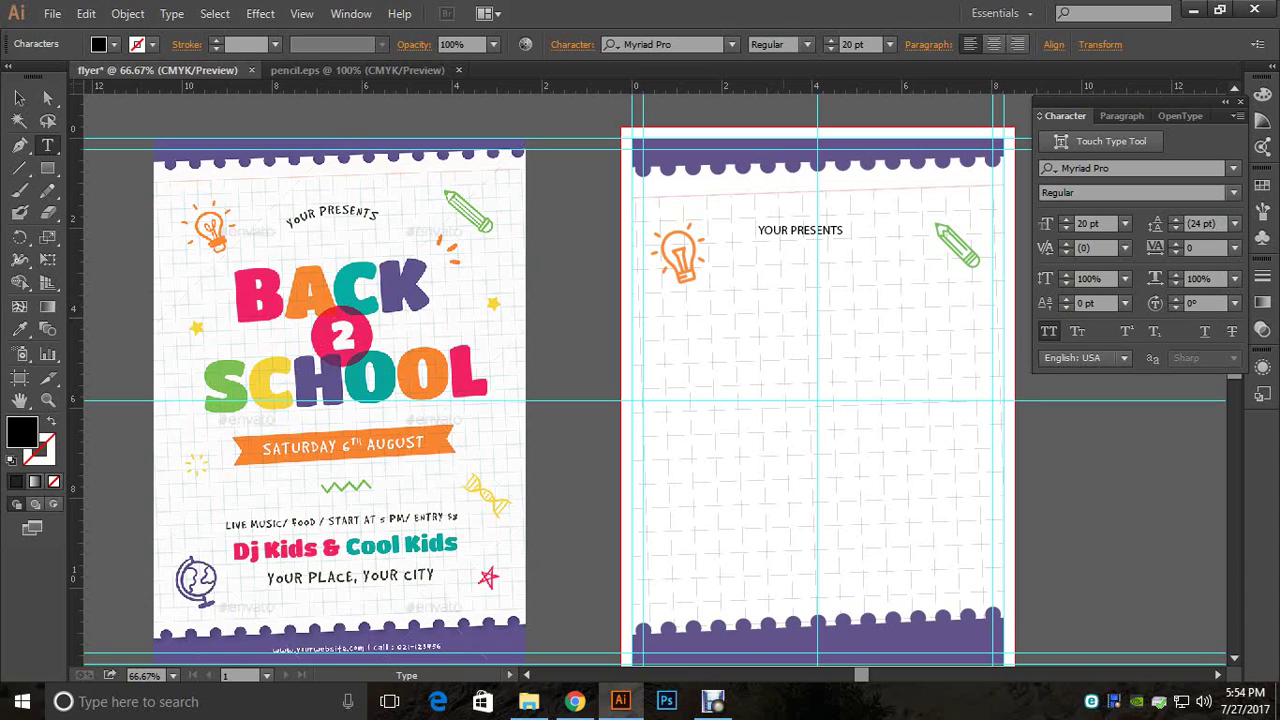
# Step: Set the font of the YOUR PRESENTS text to GoodDog and deselect it
pyautogui.click(18, 100)
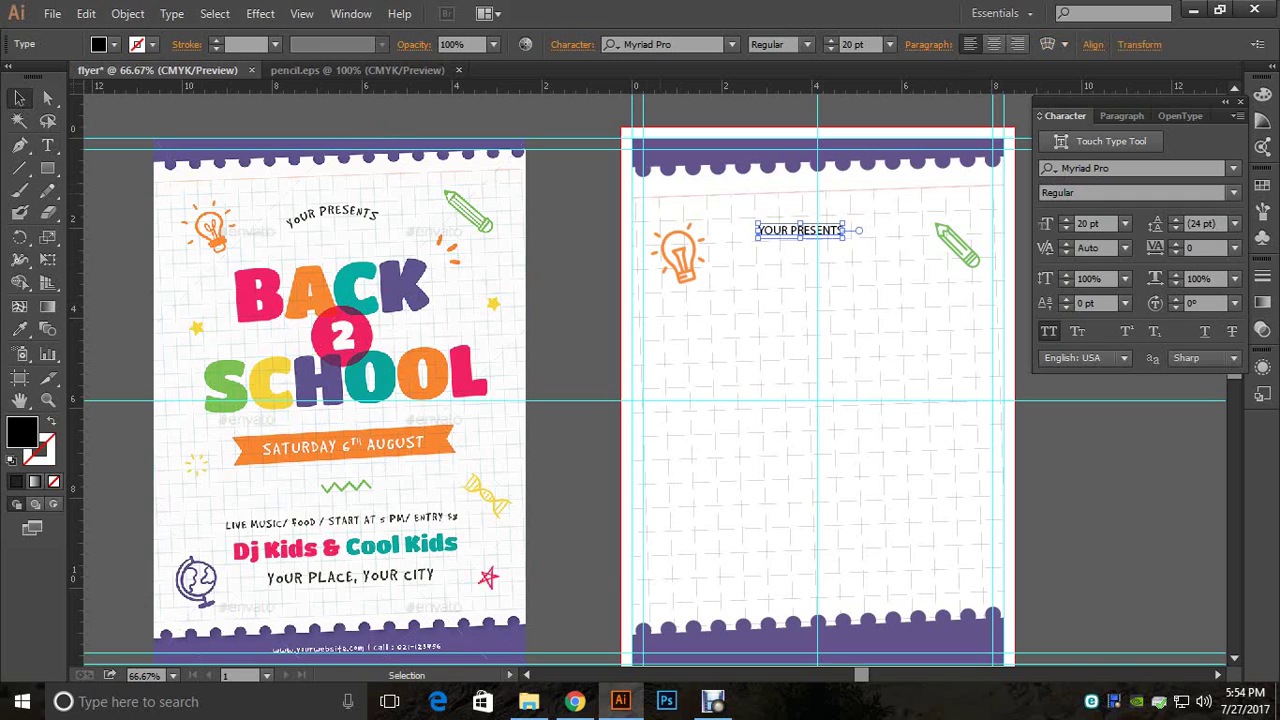
pyautogui.click(1140, 168)
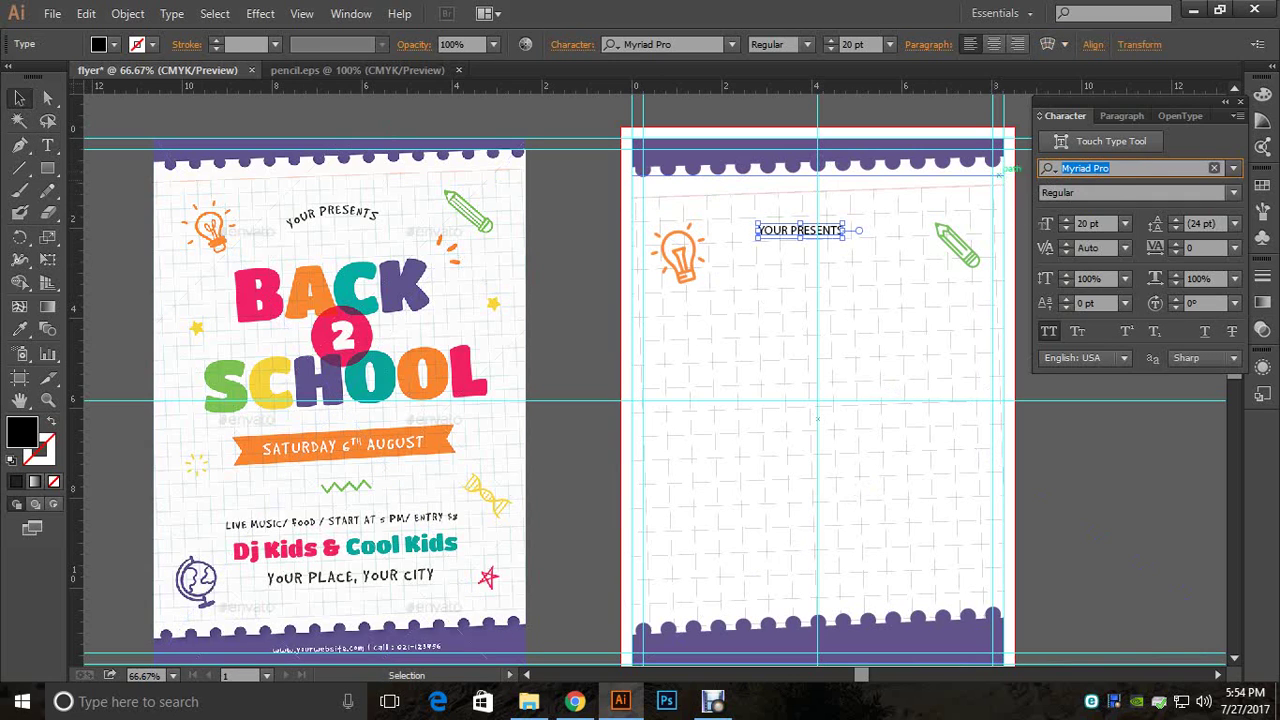
pyautogui.write('good')
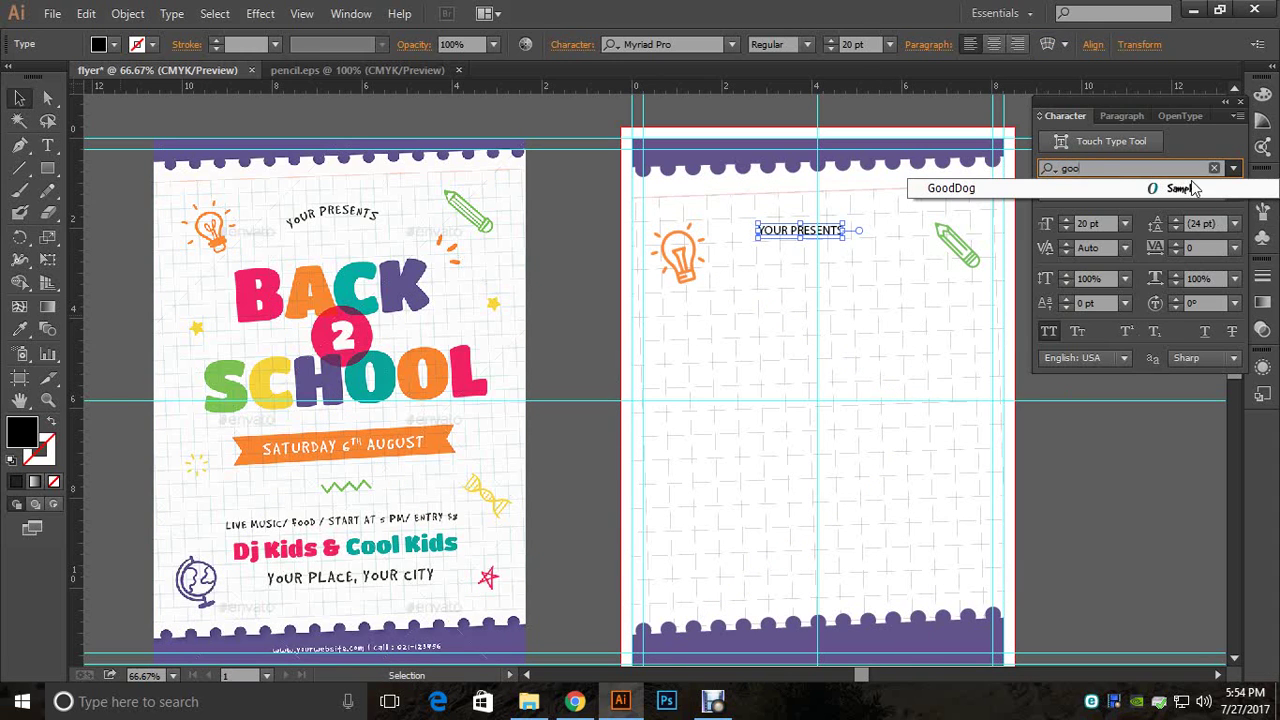
pyautogui.click(1192, 188)
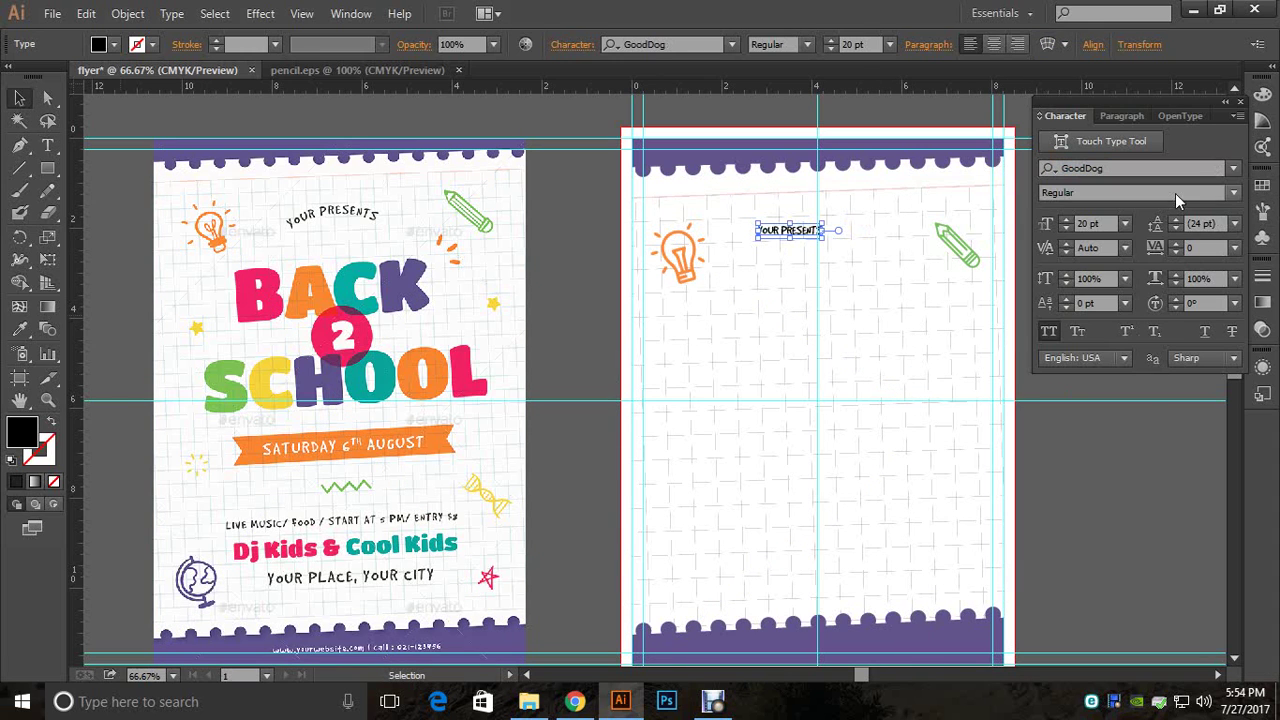
pyautogui.hotkey('ctrl', 'shift', 'a')
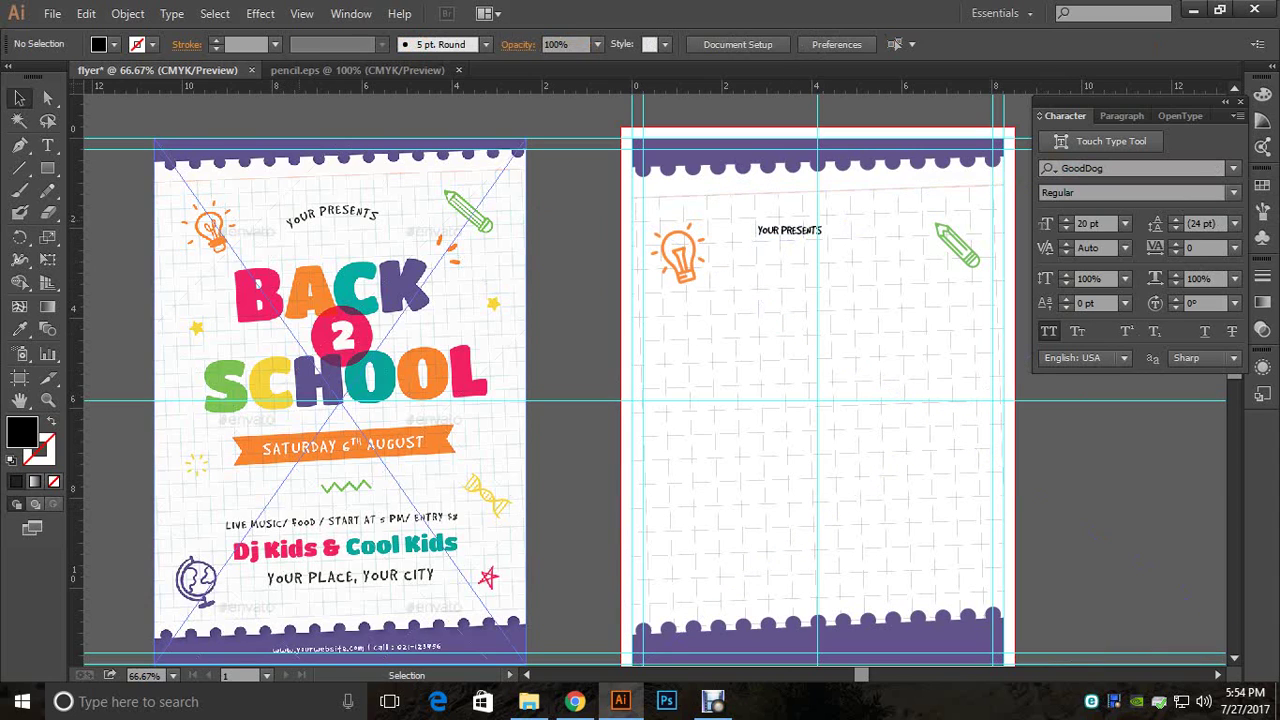
# Step: Set the tracking of the YOUR PRESENTS text to 100 and deselect it
pyautogui.click(790, 231)
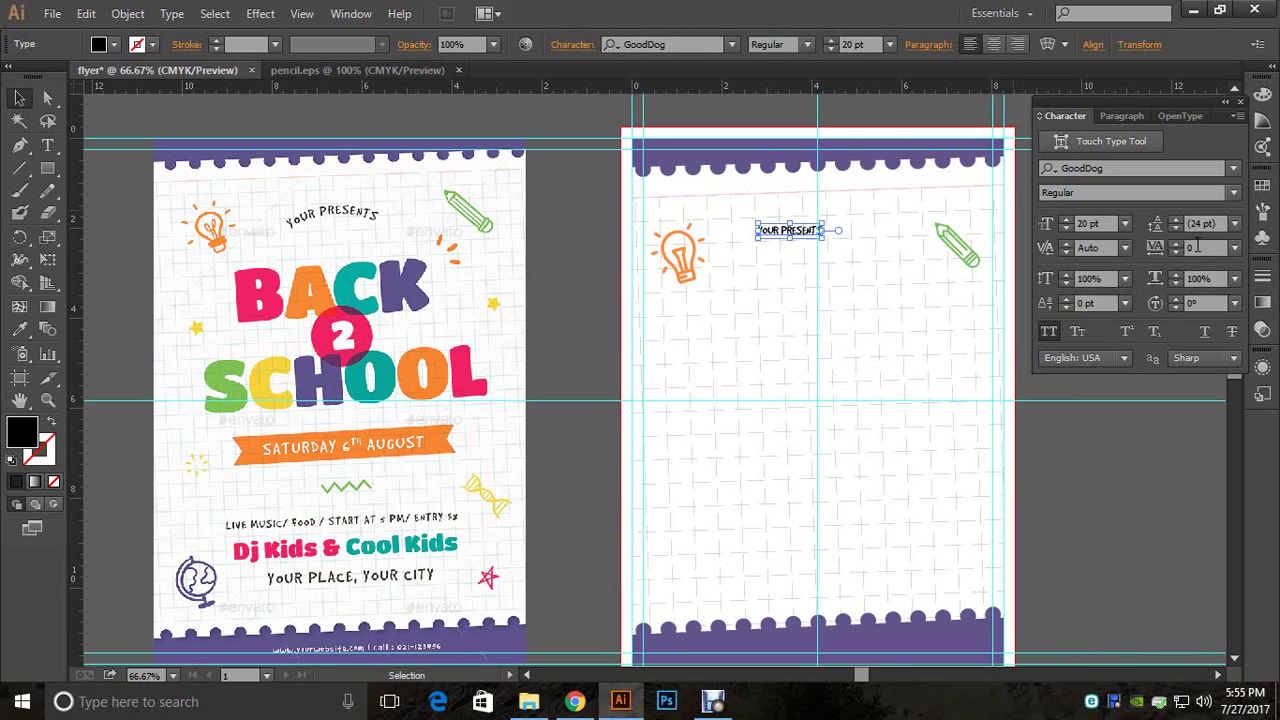
pyautogui.click(1156, 250)
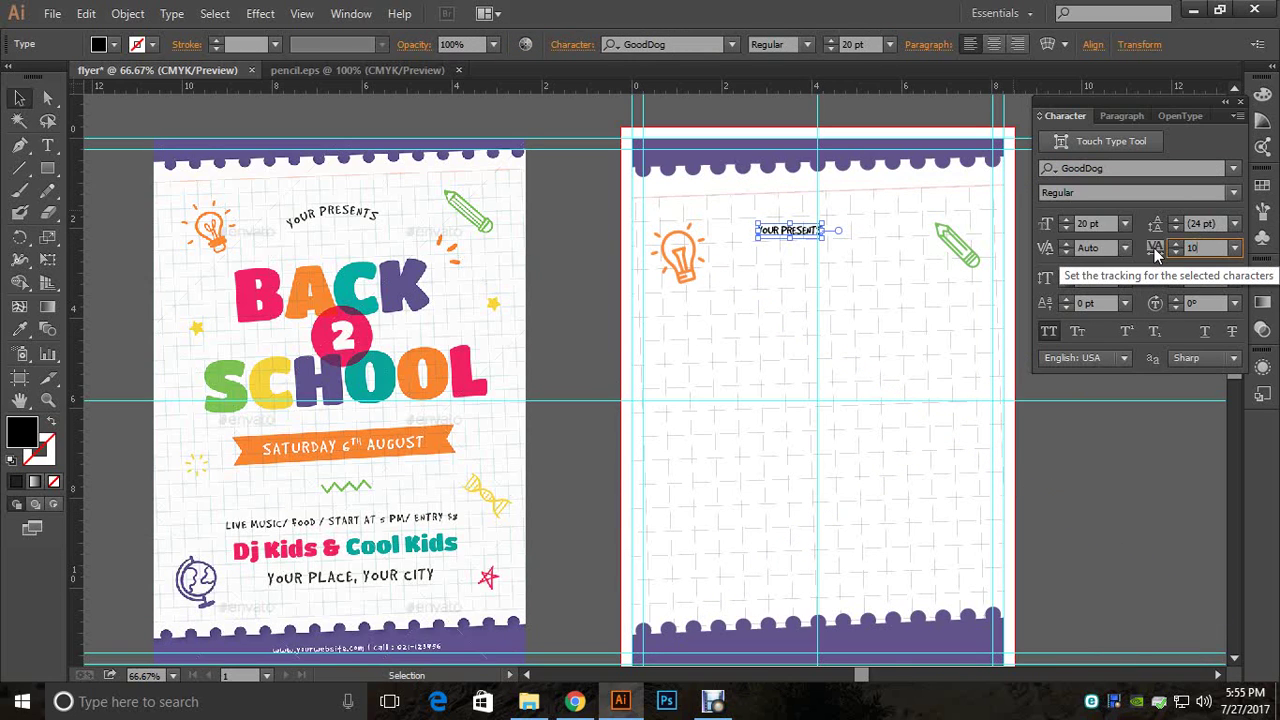
pyautogui.write('100')
pyautogui.press('Return')
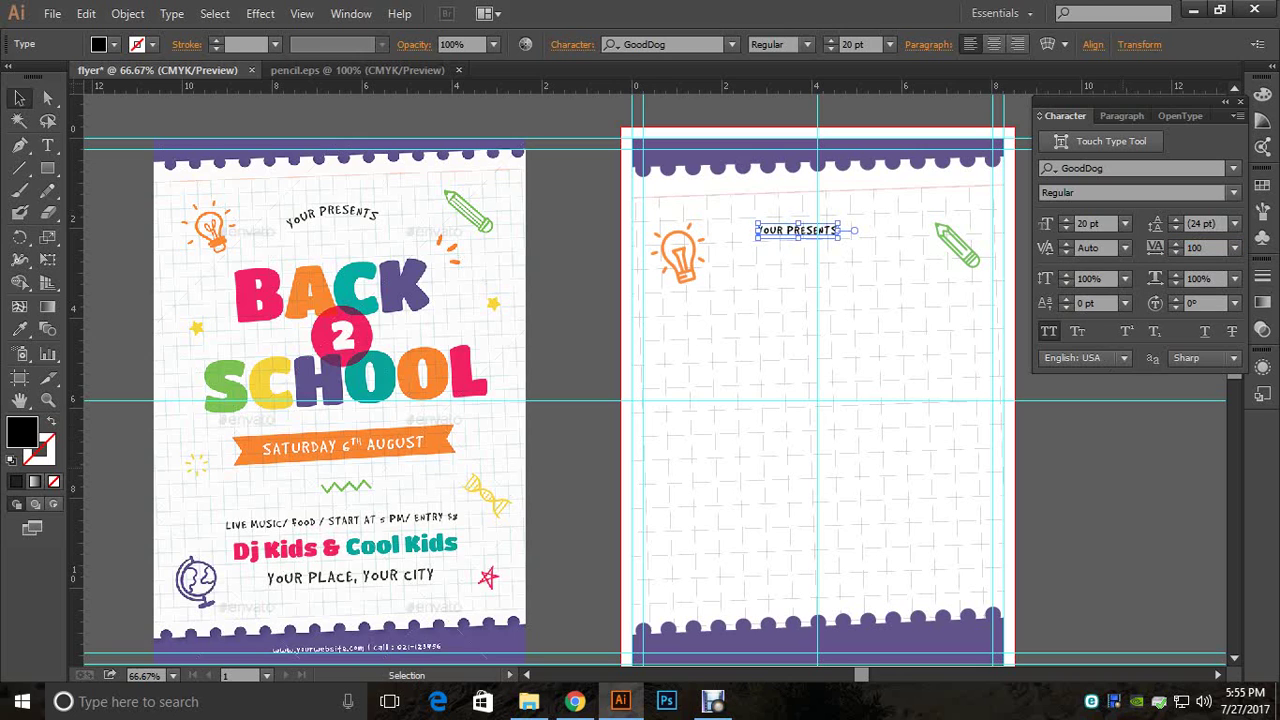
pyautogui.hotkey('ctrl', 'shift', 'a')
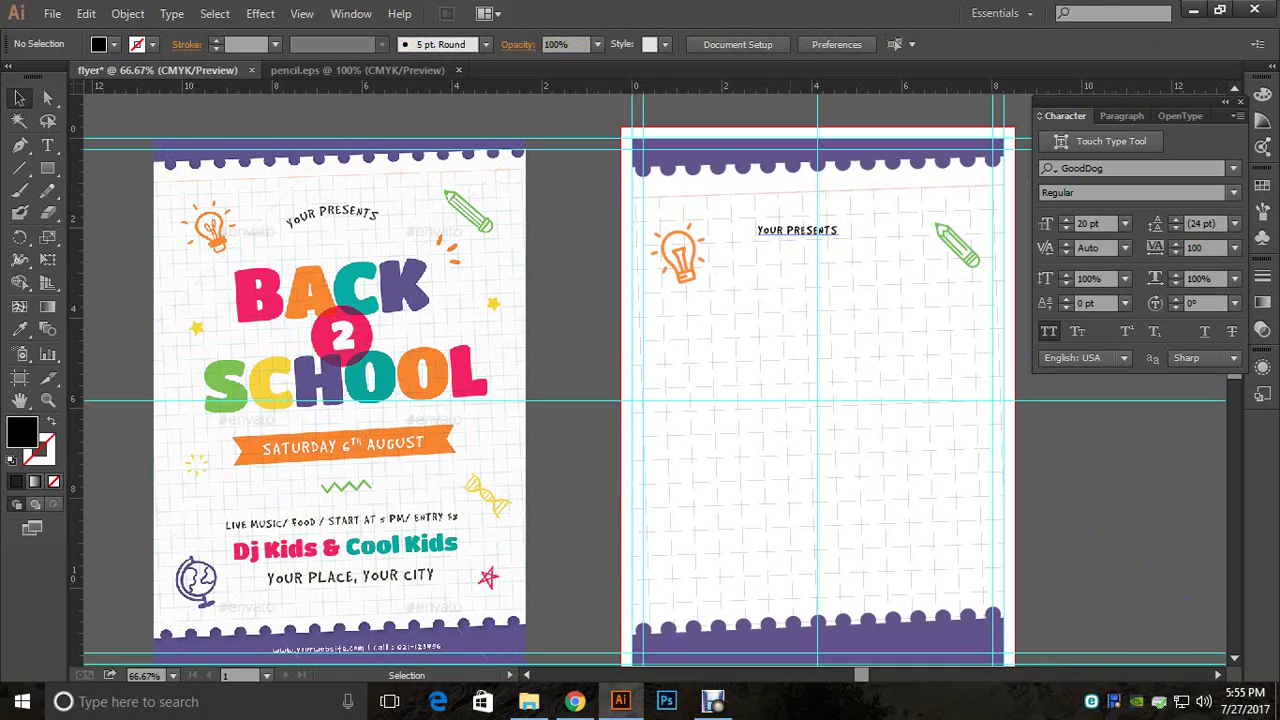
# Step: Enlarge the YOUR PRESENTS text to about 24.46 pt and centre it on the flyer's vertical guide
pyautogui.click(797, 230)
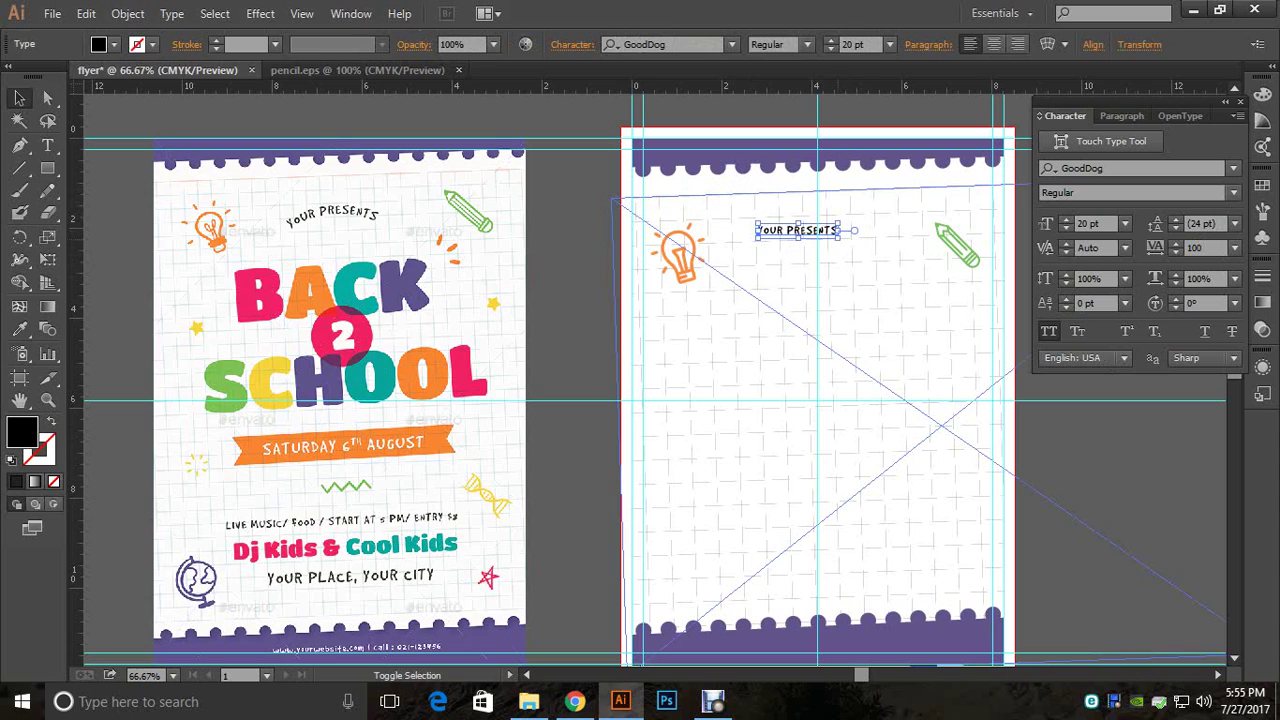
pyautogui.moveTo(840, 230); pyautogui.dragTo(858, 232)
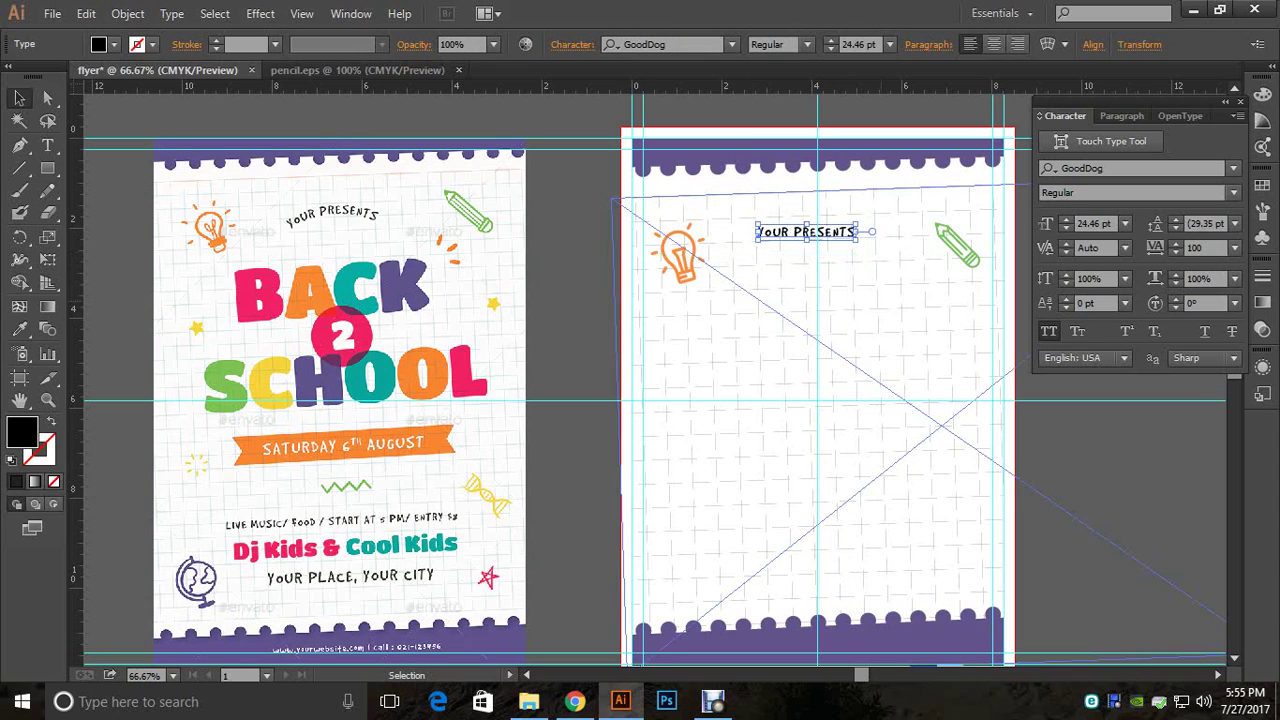
pyautogui.press('Right')
pyautogui.press('Right')
pyautogui.press('Right')
pyautogui.press('Right')
pyautogui.press('Right')
pyautogui.press('Right')
pyautogui.press('Right')
pyautogui.press('Right')
pyautogui.press('Right')
pyautogui.press('Right')
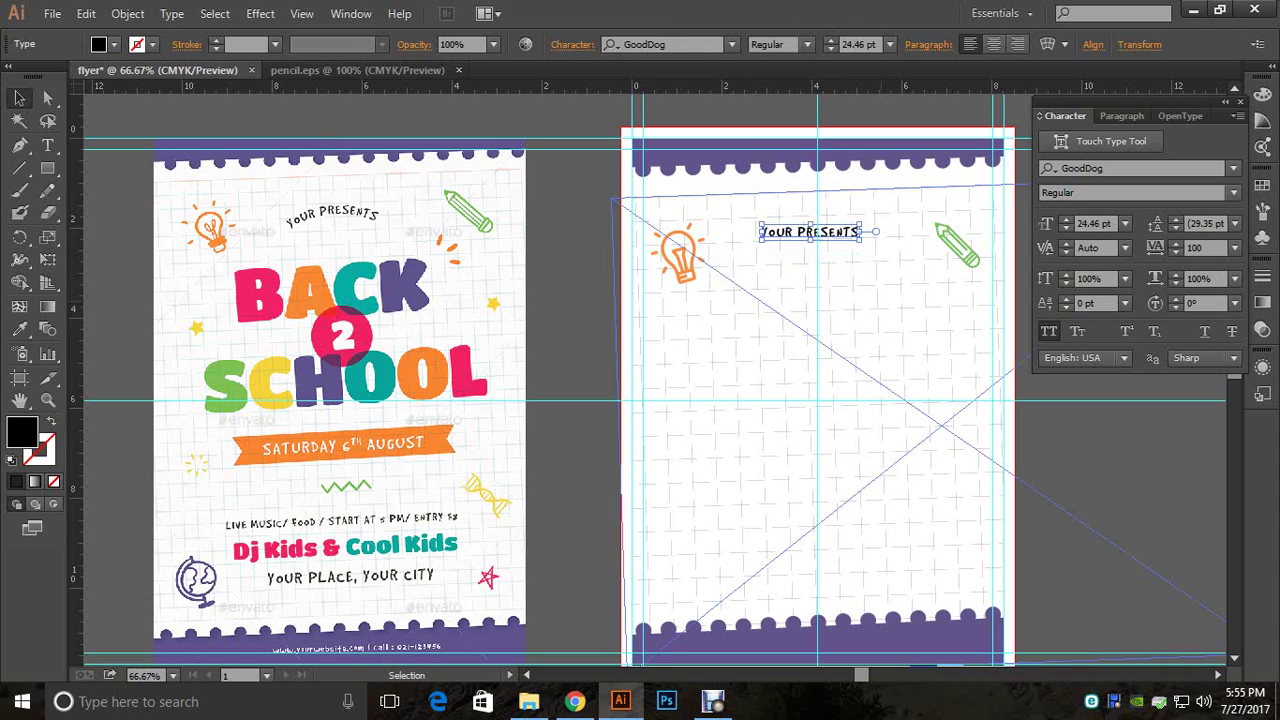
pyautogui.press('Right')
pyautogui.press('Right')
pyautogui.press('Right')
pyautogui.press('Right')
pyautogui.press('Right')
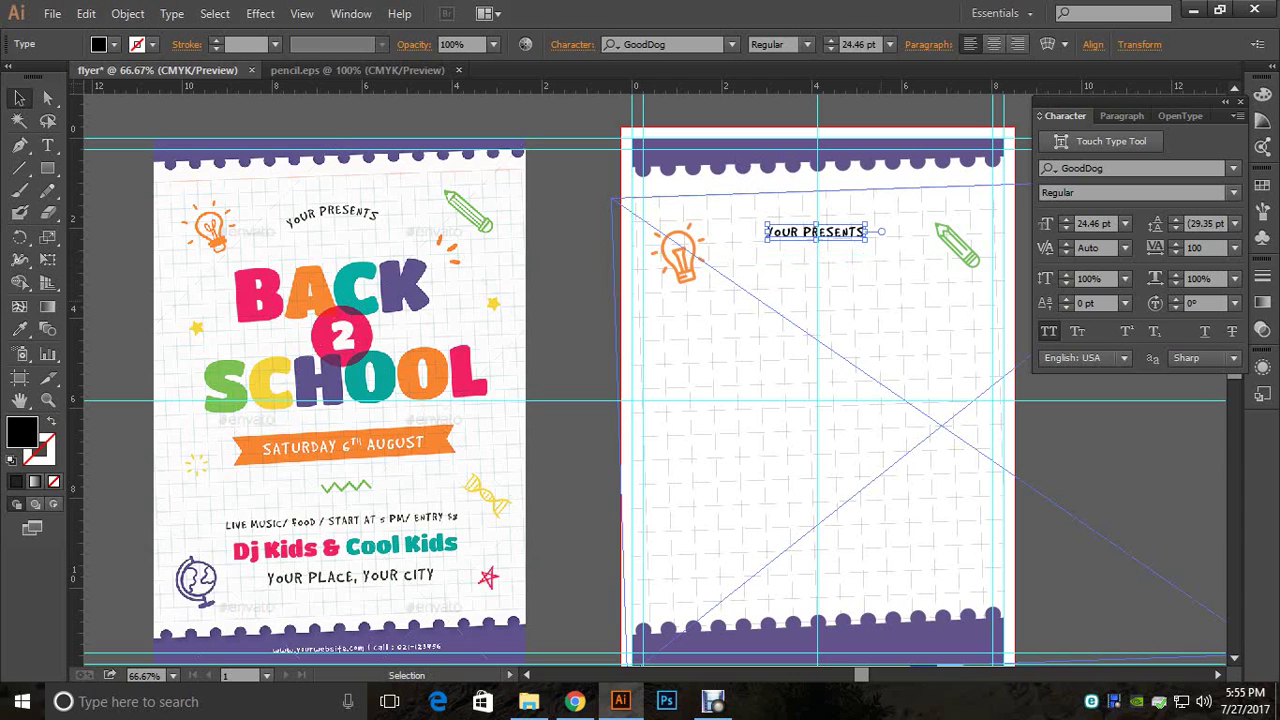
pyautogui.click(868, 290)
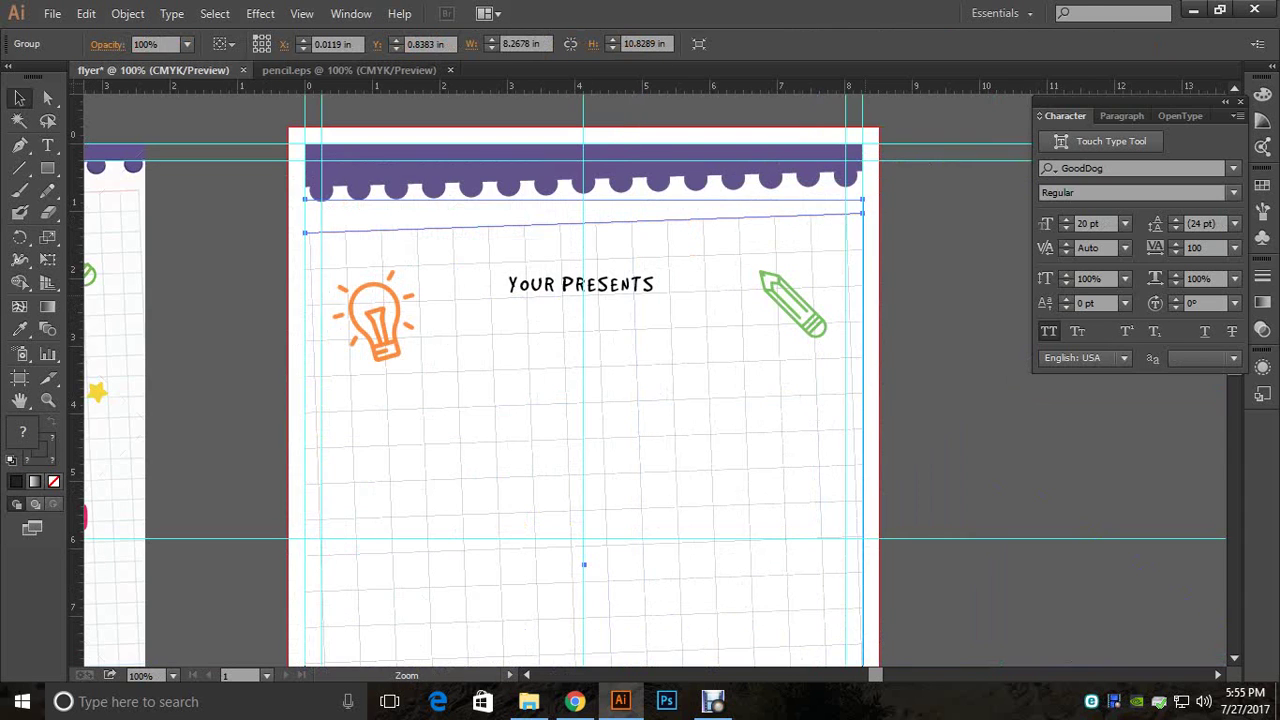
# Step: Warp the YOUR PRESENTS text with a horizontal Arc at 25% bend, compare it with the reference flyer and deselect it
pyautogui.hotkey('ctrl', '1')
pyautogui.moveTo(280, 290); pyautogui.dragTo(338, 312)
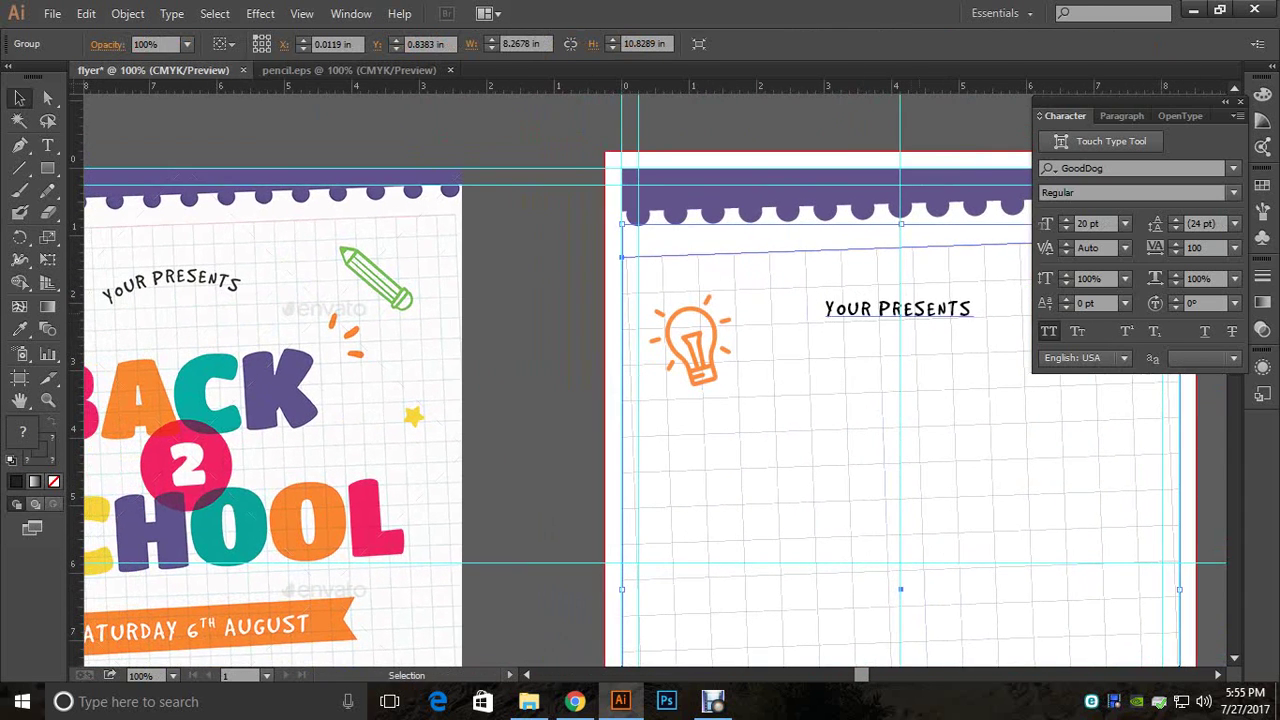
pyautogui.click(897, 309)
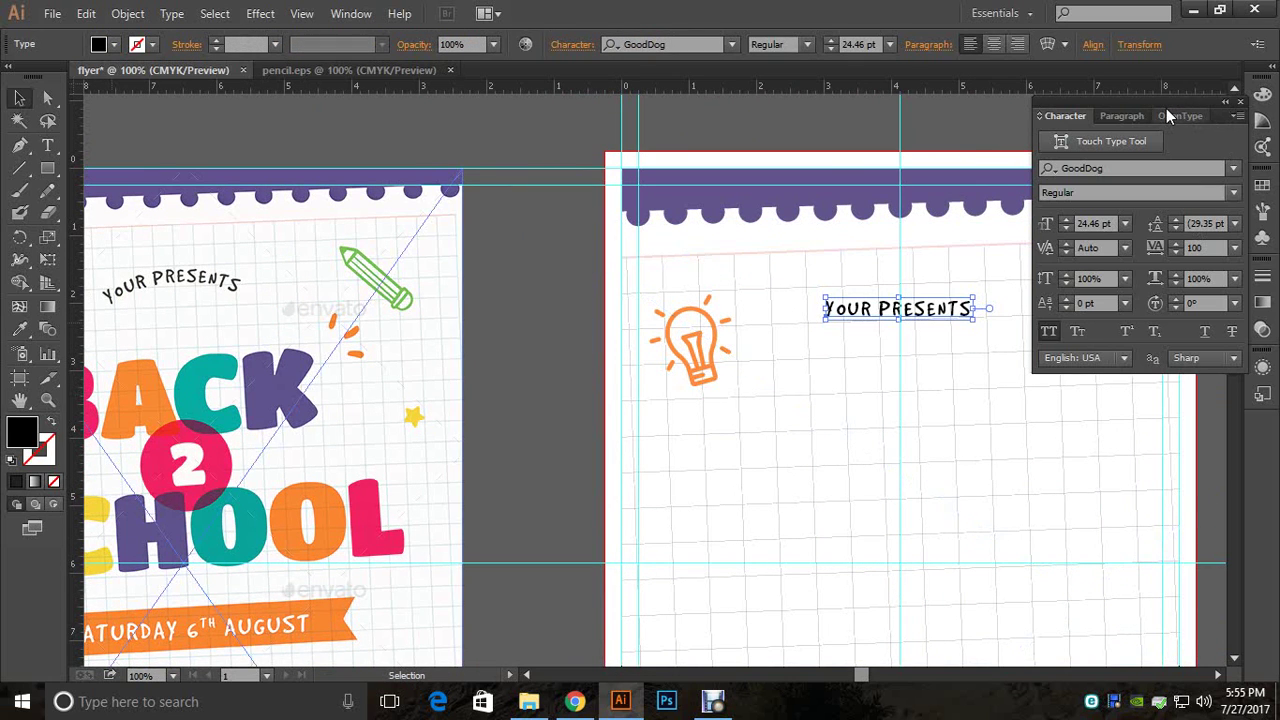
pyautogui.moveTo(920, 420); pyautogui.dragTo(765, 407)
pyautogui.moveTo(250, 385); pyautogui.dragTo(508, 413)
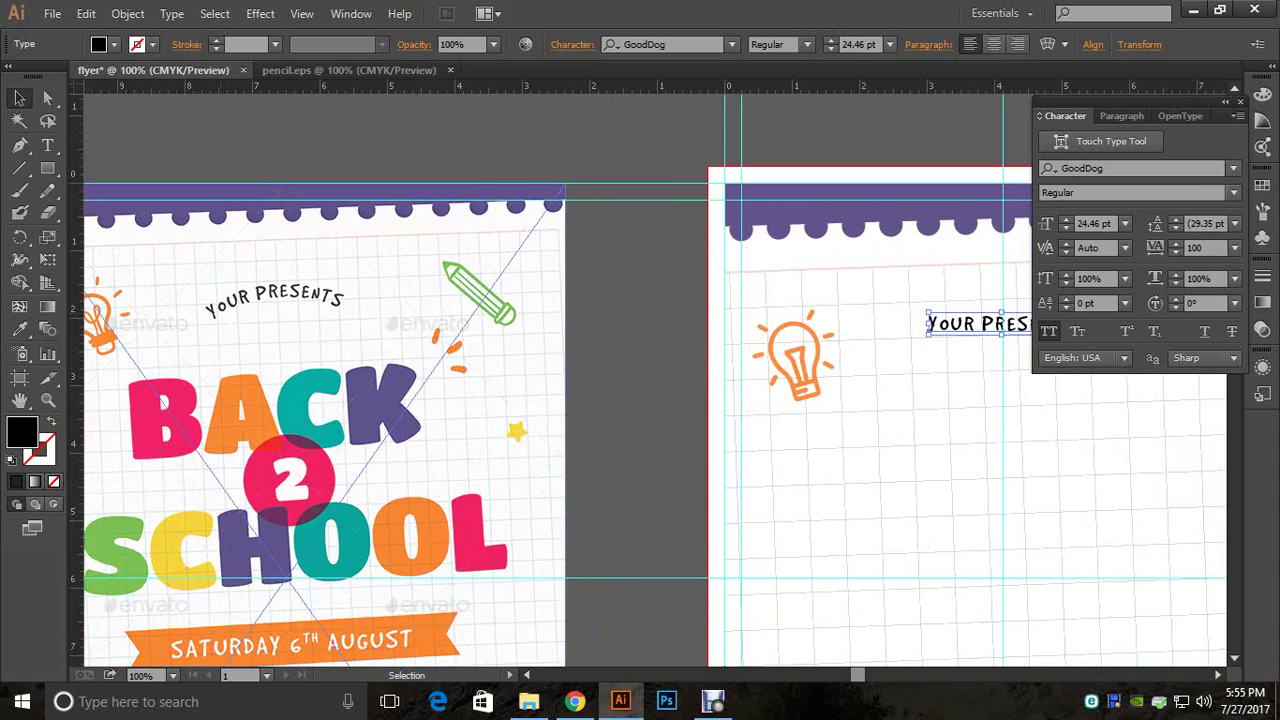
pyautogui.moveTo(800, 430); pyautogui.dragTo(570, 410)
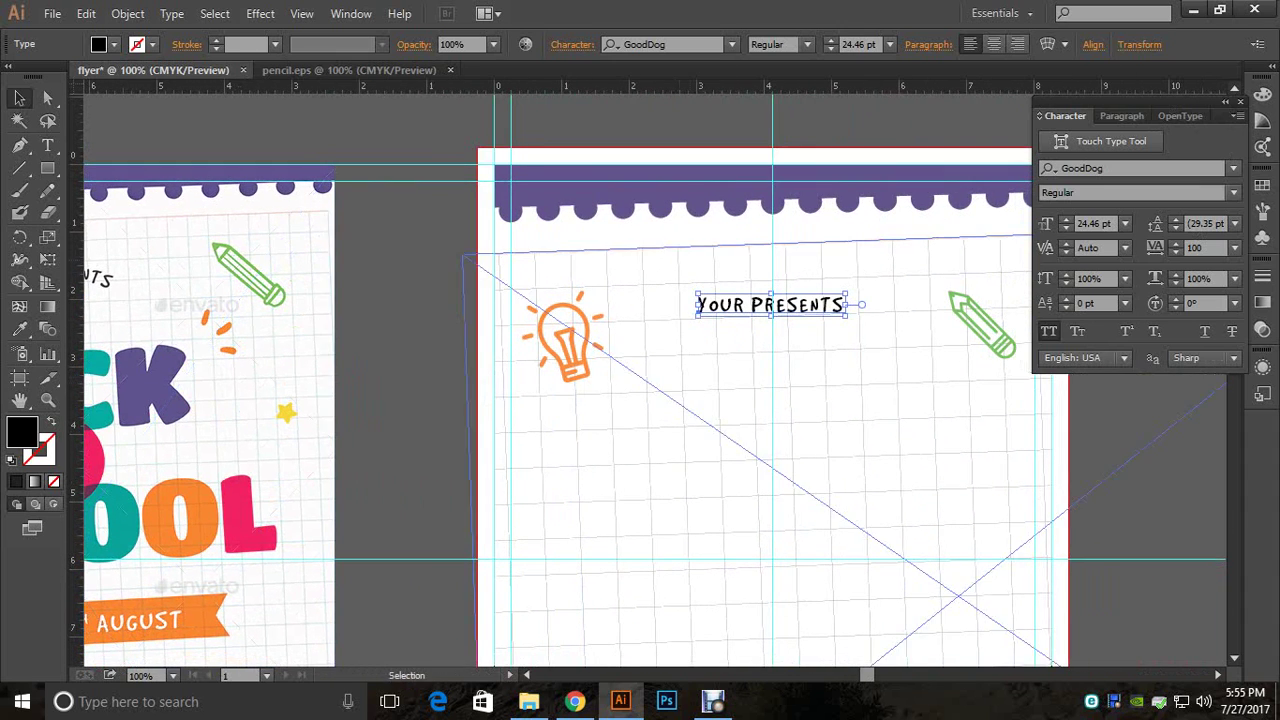
pyautogui.click(1055, 45)
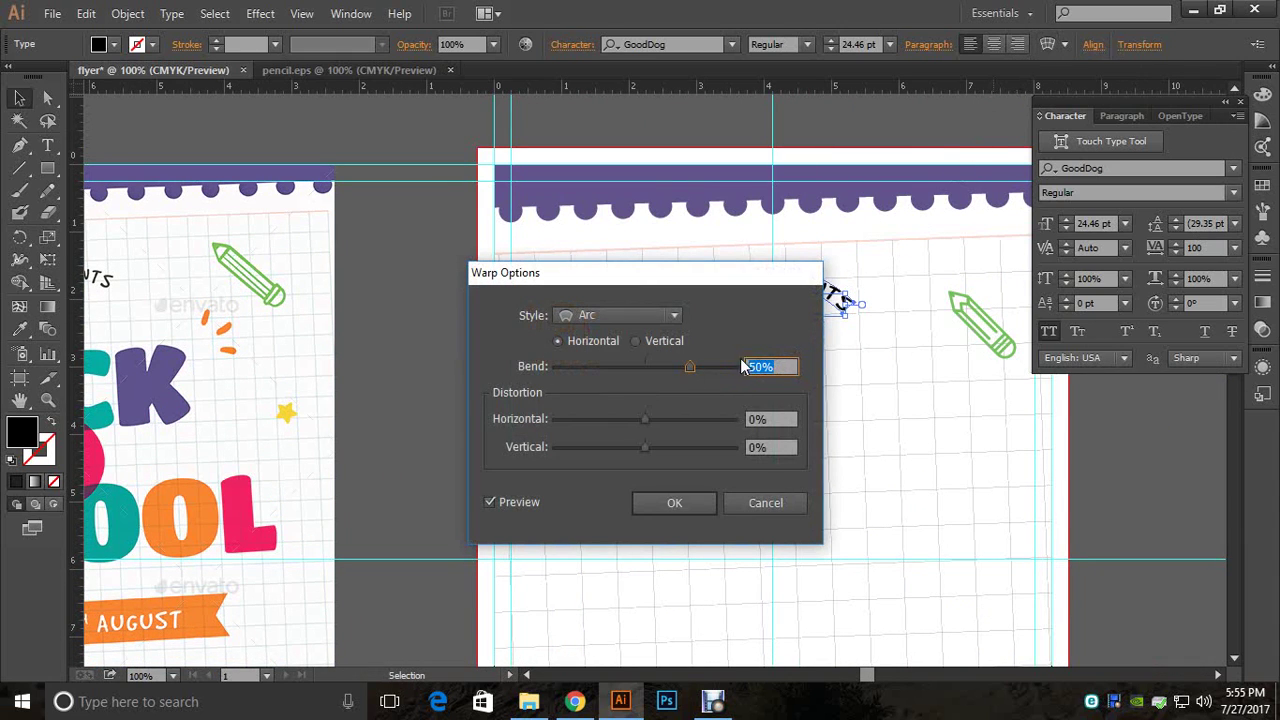
pyautogui.write('25')
pyautogui.press('Return')
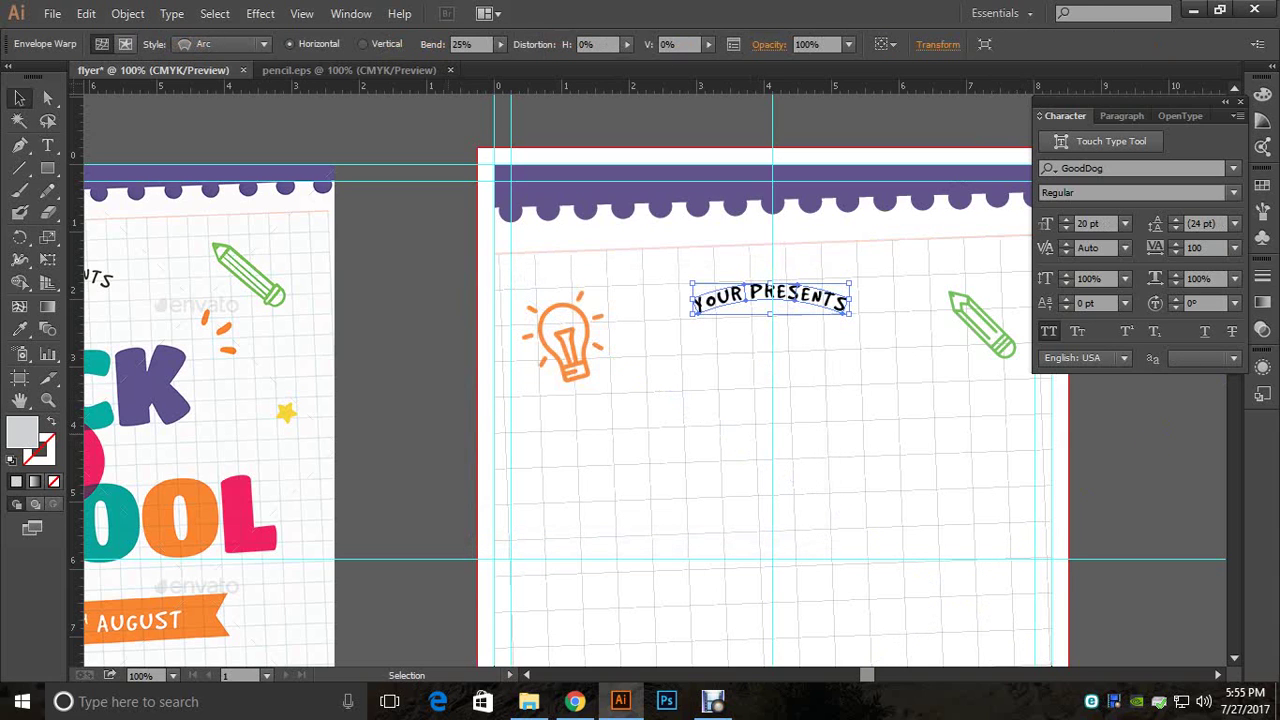
pyautogui.moveTo(260, 370); pyautogui.dragTo(534, 398)
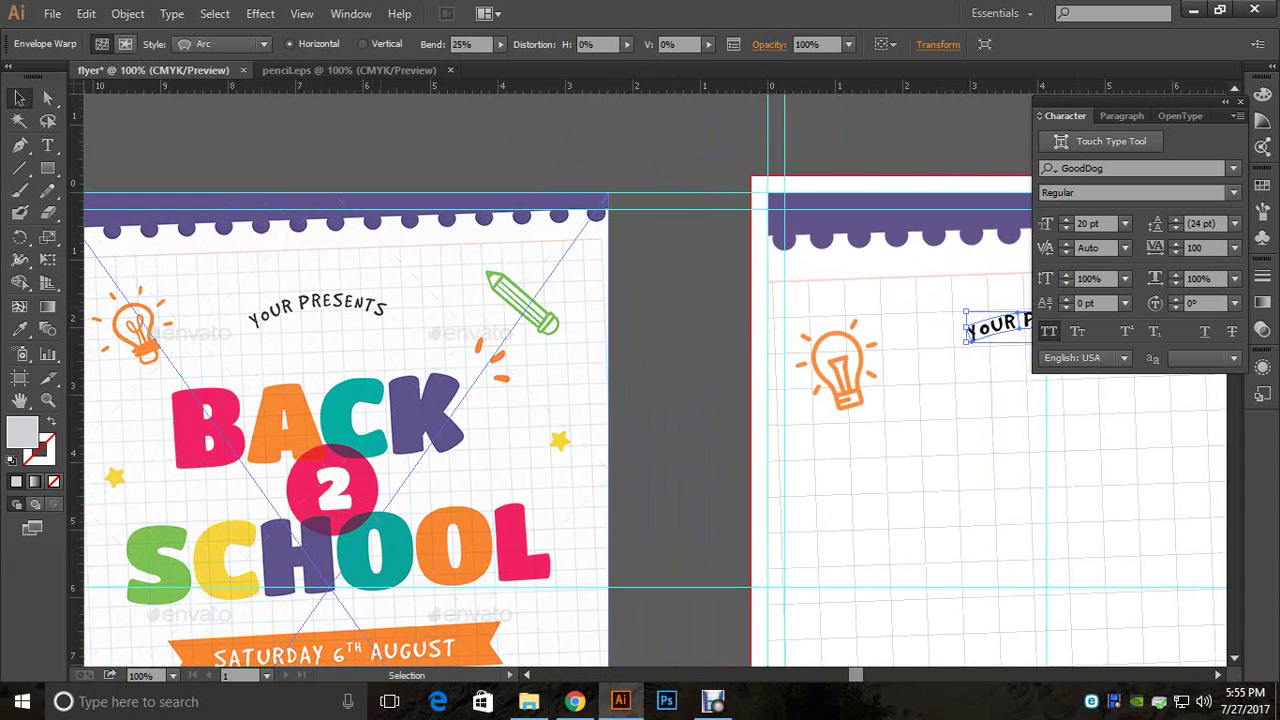
pyautogui.moveTo(850, 400); pyautogui.dragTo(700, 438)
pyautogui.moveTo(982, 388); pyautogui.dragTo(833, 390)
pyautogui.click(983, 383)
pyautogui.click(1140, 450)
pyautogui.moveTo(1140, 450); pyautogui.dragTo(1138, 364)
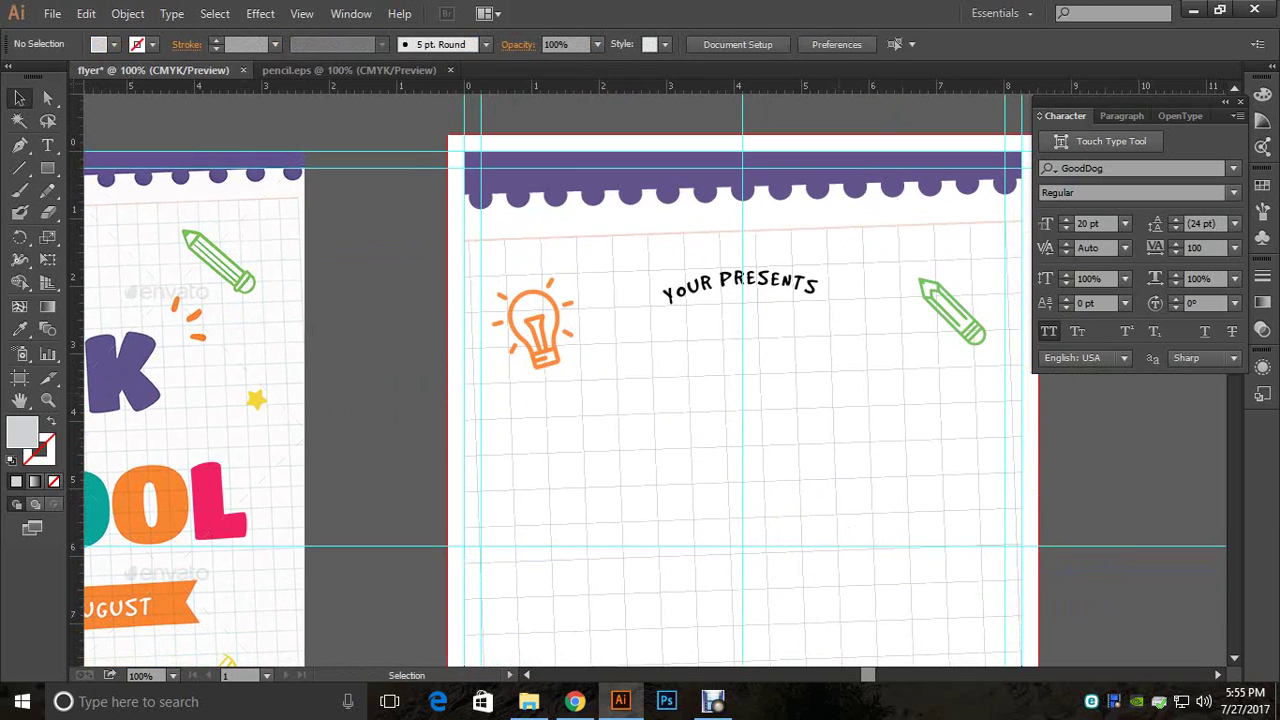
# Step: Move the green pencil slightly up and toward the flyer's right margin, then deselect it
pyautogui.moveTo(700, 420)
pyautogui.mouseDown()
pyautogui.moveTo(769, 360)
pyautogui.moveTo(984, 461)
pyautogui.moveTo(703, 485)
pyautogui.moveTo(723, 461)
pyautogui.mouseUp()
pyautogui.moveTo(970, 336); pyautogui.dragTo(984, 316)
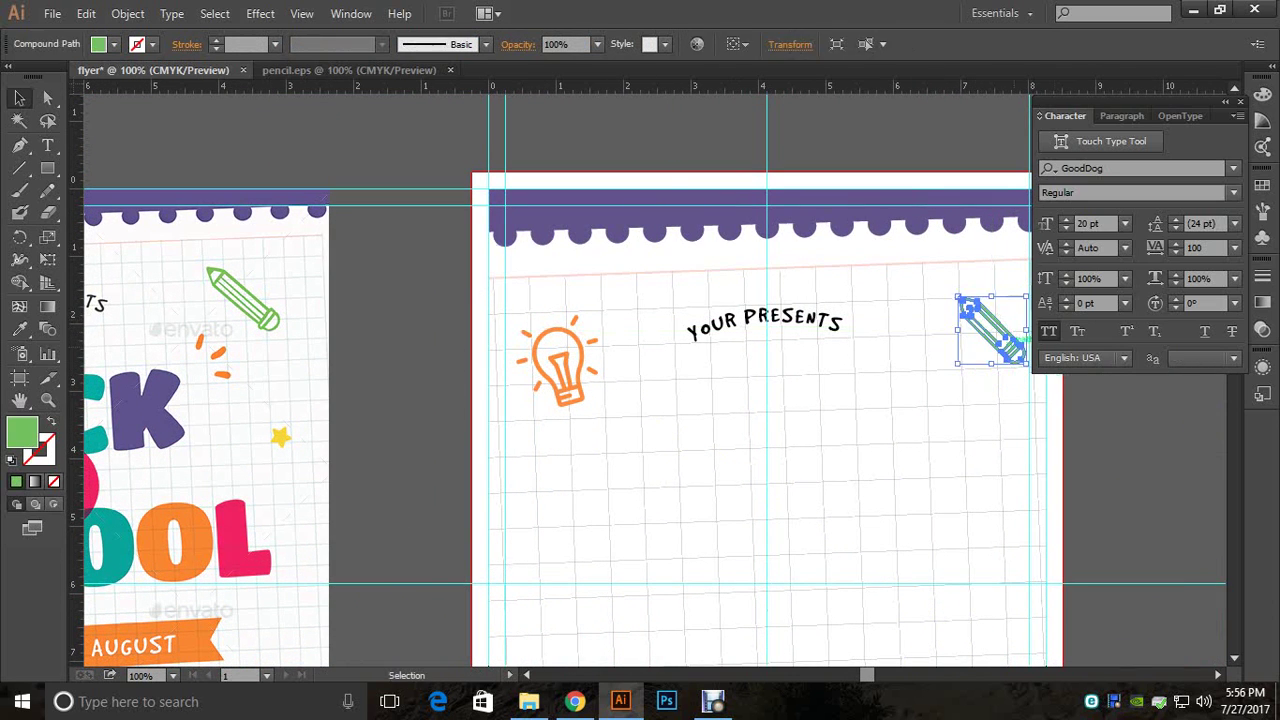
pyautogui.hotkey('ctrl', 'shift', 'a')
pyautogui.click(1005, 400)
pyautogui.moveTo(1005, 400); pyautogui.dragTo(919, 428)
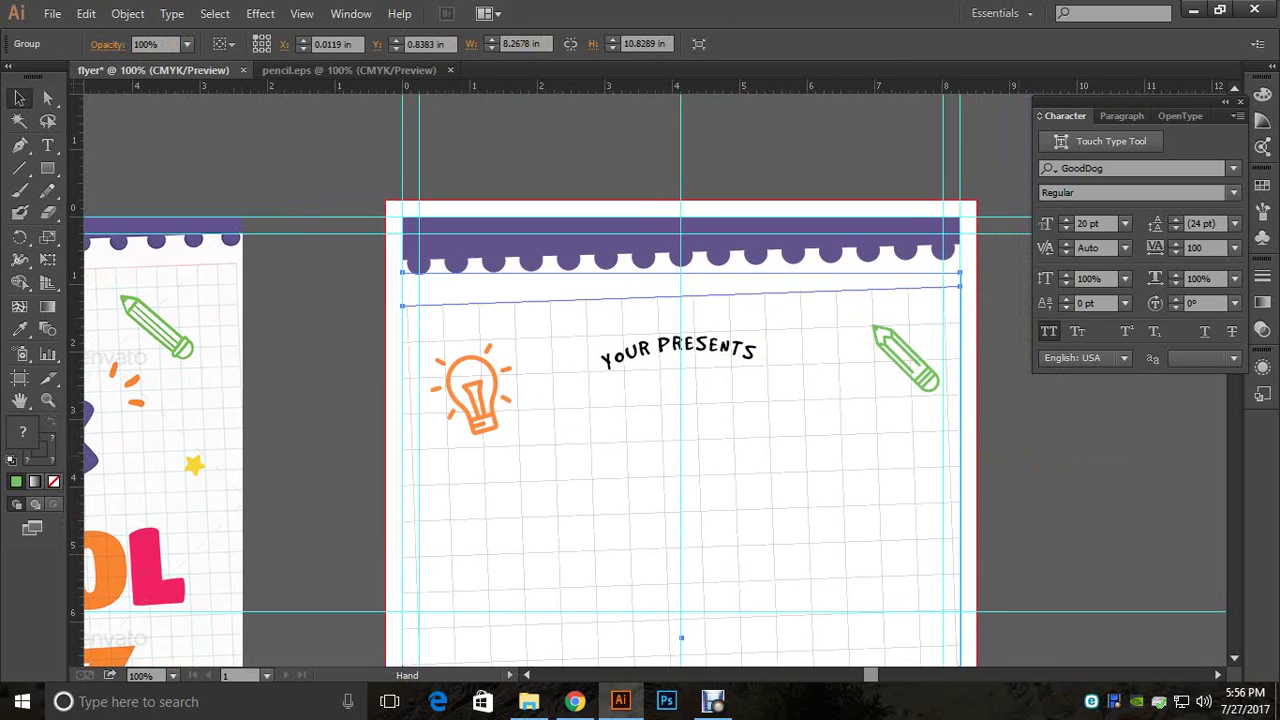
pyautogui.hotkey('ctrl', 'shift', 'a')
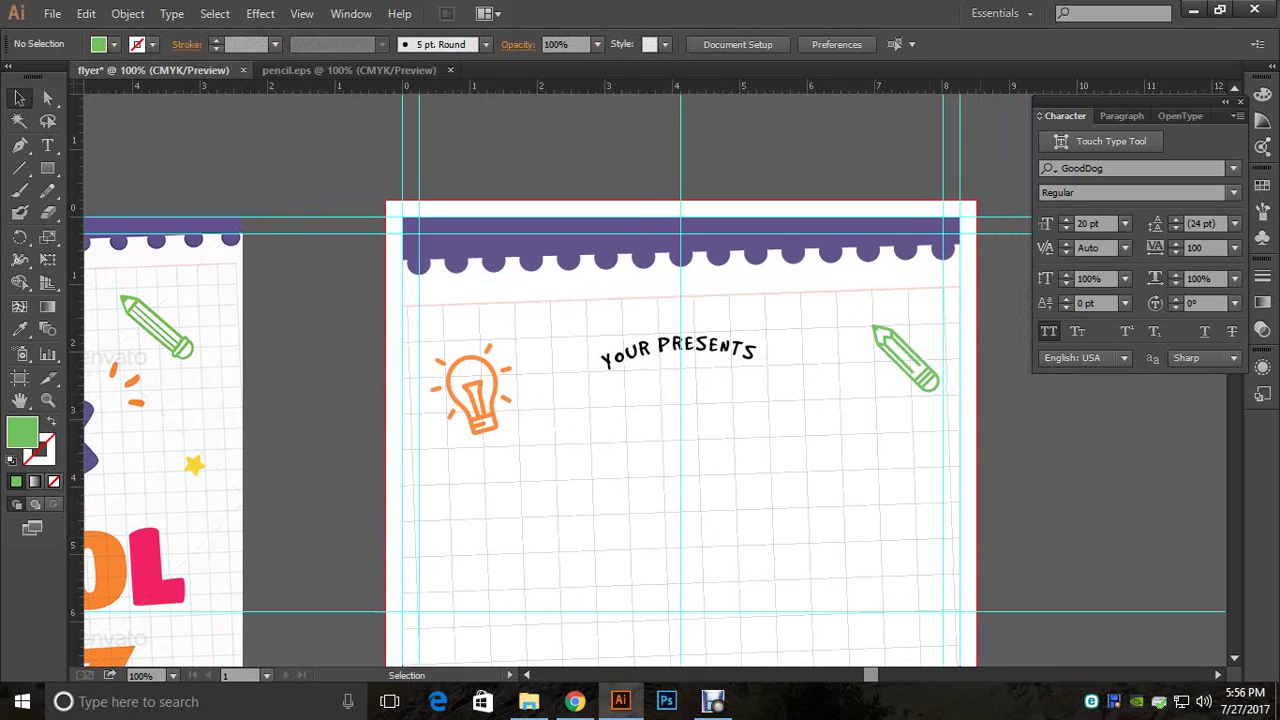
pyautogui.moveTo(905, 357)
pyautogui.mouseDown()
pyautogui.moveTo(867, 387)
pyautogui.moveTo(932, 390)
pyautogui.mouseUp()
pyautogui.click(1000, 425)
pyautogui.click(924, 380)
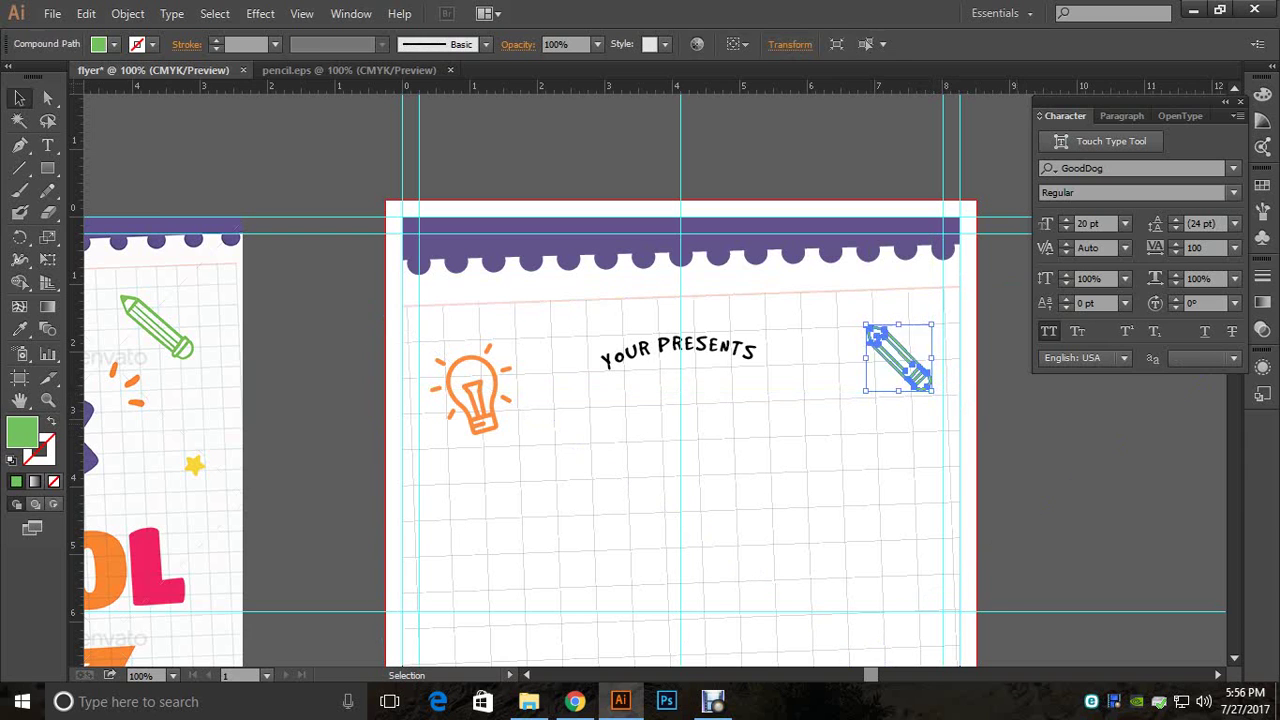
pyautogui.click(1000, 425)
# Step: Shift the orange bulb slightly inward from the flyer's left margin to match the reference
pyautogui.moveTo(680, 400); pyautogui.dragTo(862, 408)
pyautogui.keyDown('ctrl'); pyautogui.keyDown('alt'); pyautogui.click(975, 455); pyautogui.keyUp('alt'); pyautogui.keyUp('ctrl')
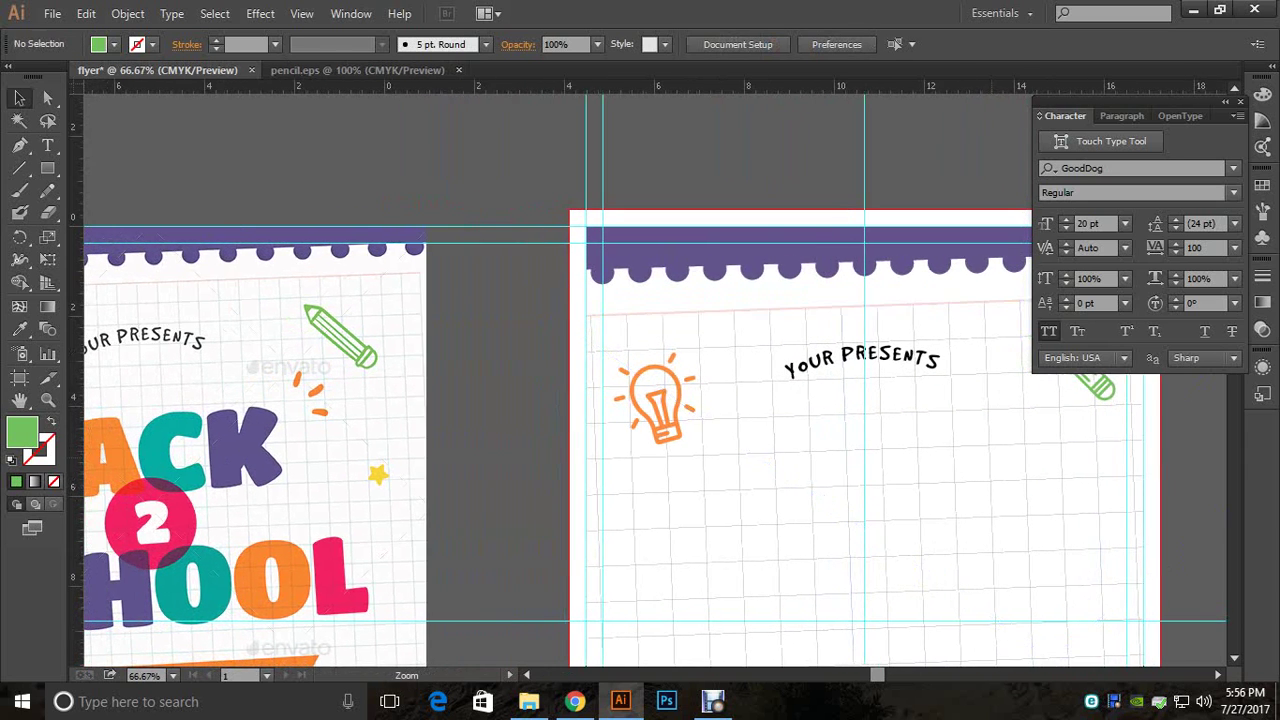
pyautogui.moveTo(715, 445); pyautogui.dragTo(982, 449)
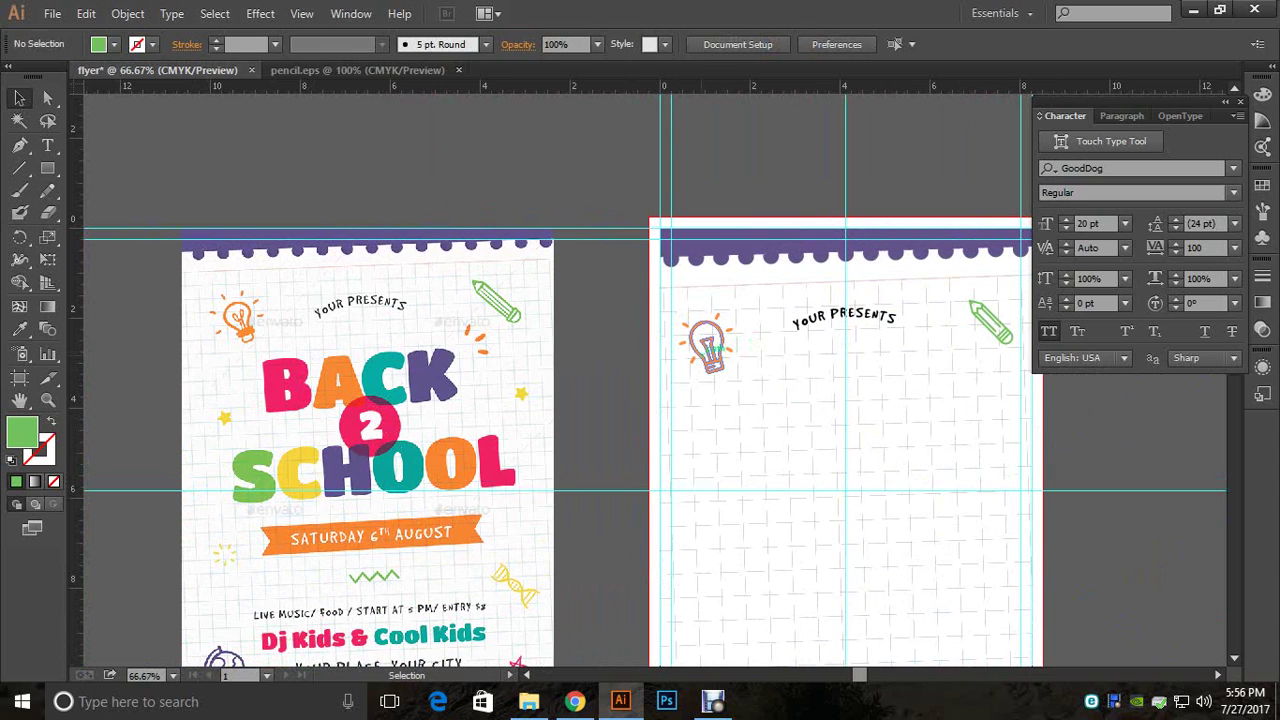
pyautogui.moveTo(712, 346); pyautogui.dragTo(723, 345)
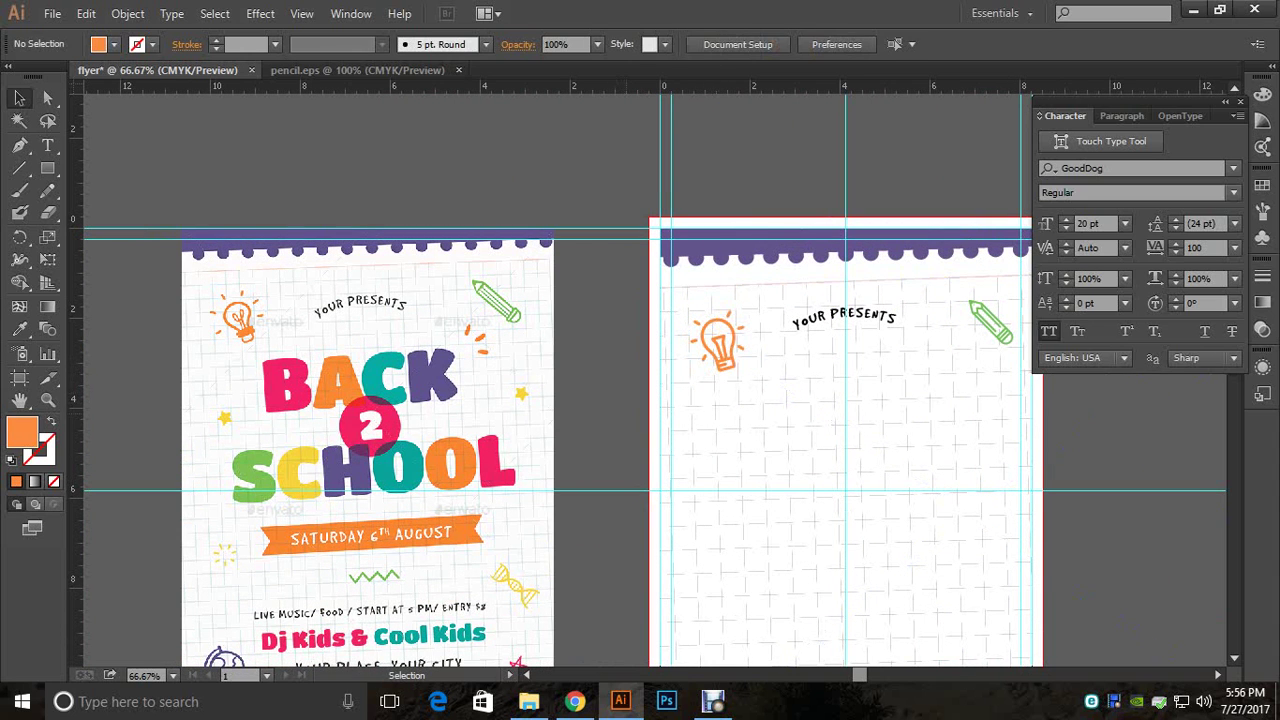
# Step: Start a new text line beneath YOUR PRESENTS on the blank flyer using the Titan One font
pyautogui.moveTo(1050, 400); pyautogui.dragTo(1010, 346)
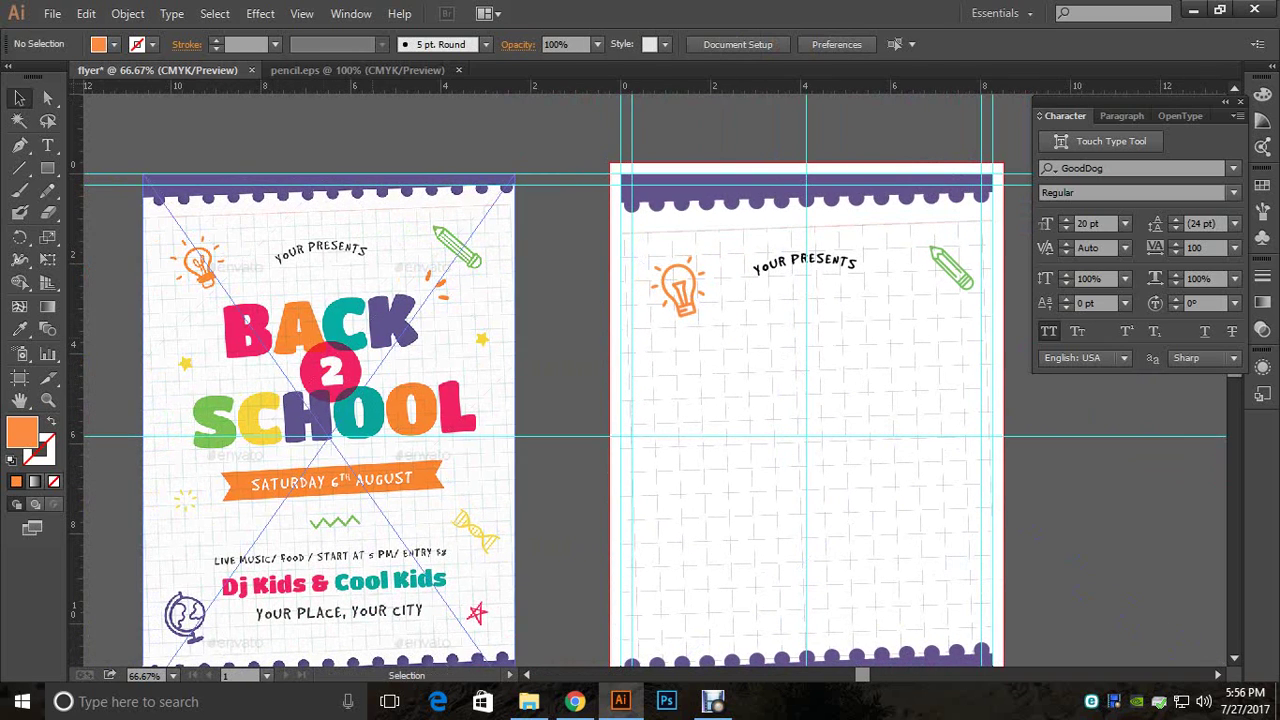
pyautogui.press('t')
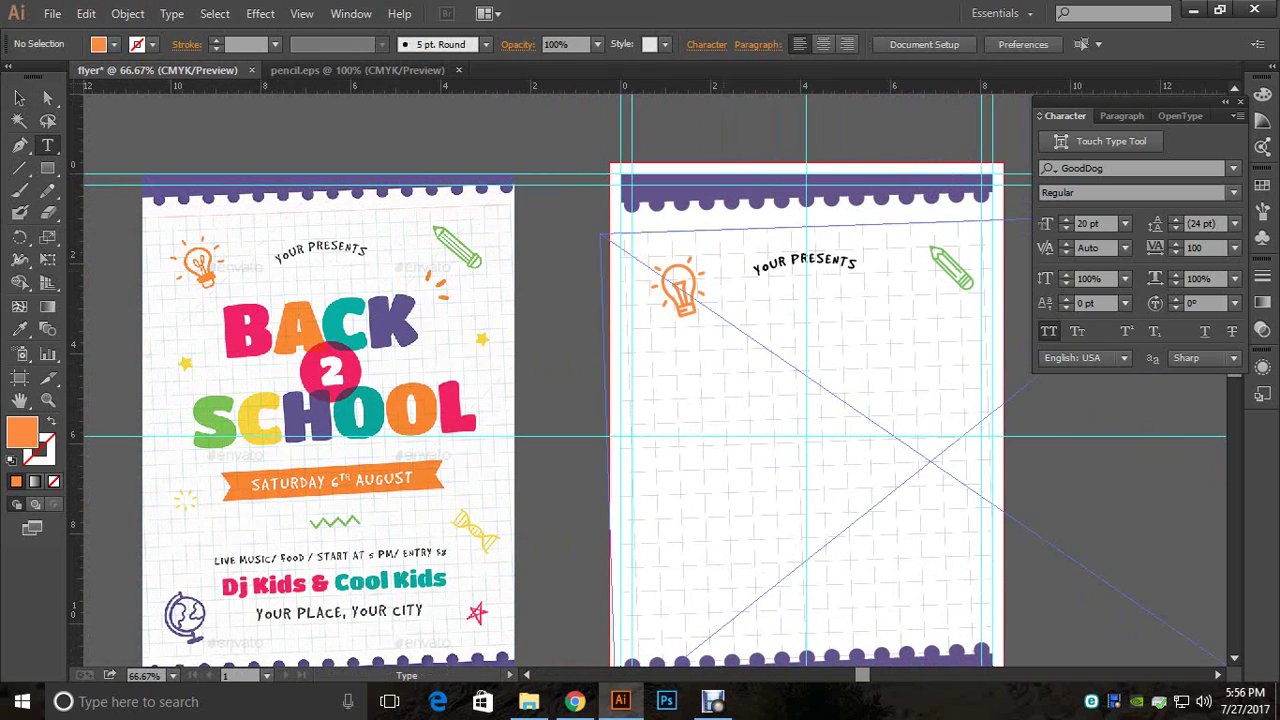
pyautogui.click(718, 372)
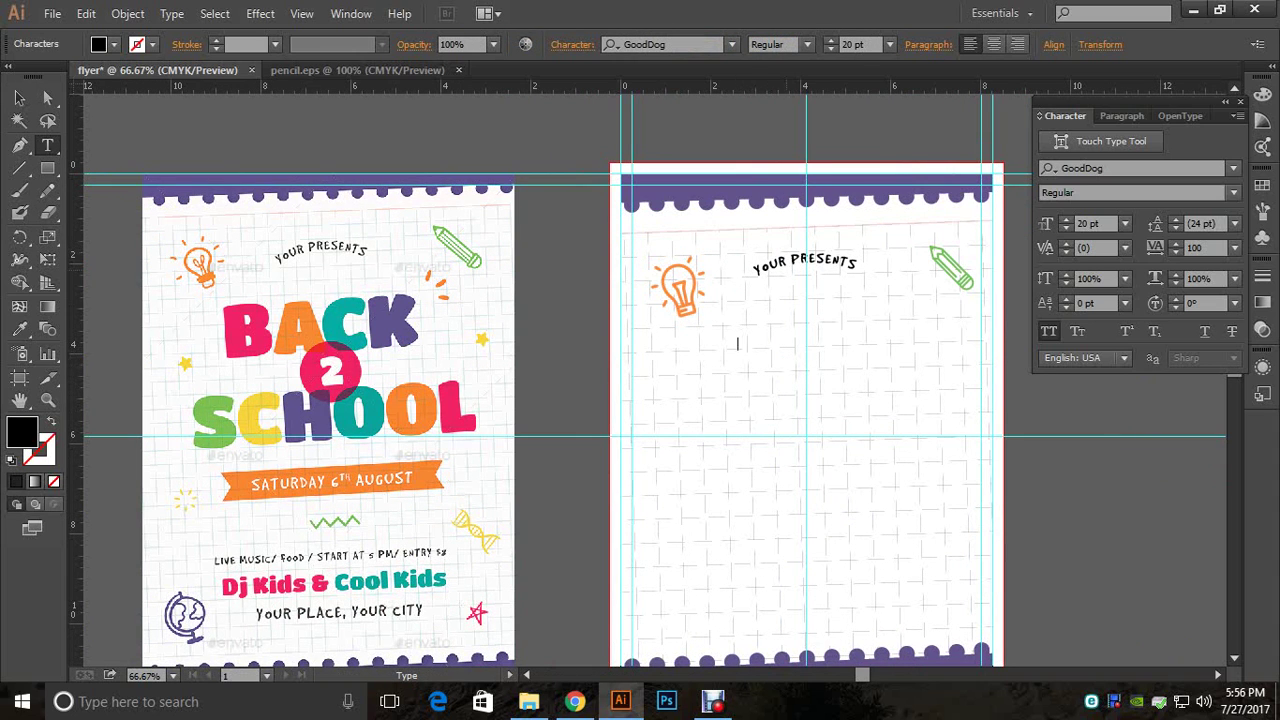
pyautogui.click(1131, 170)
pyautogui.write('t')
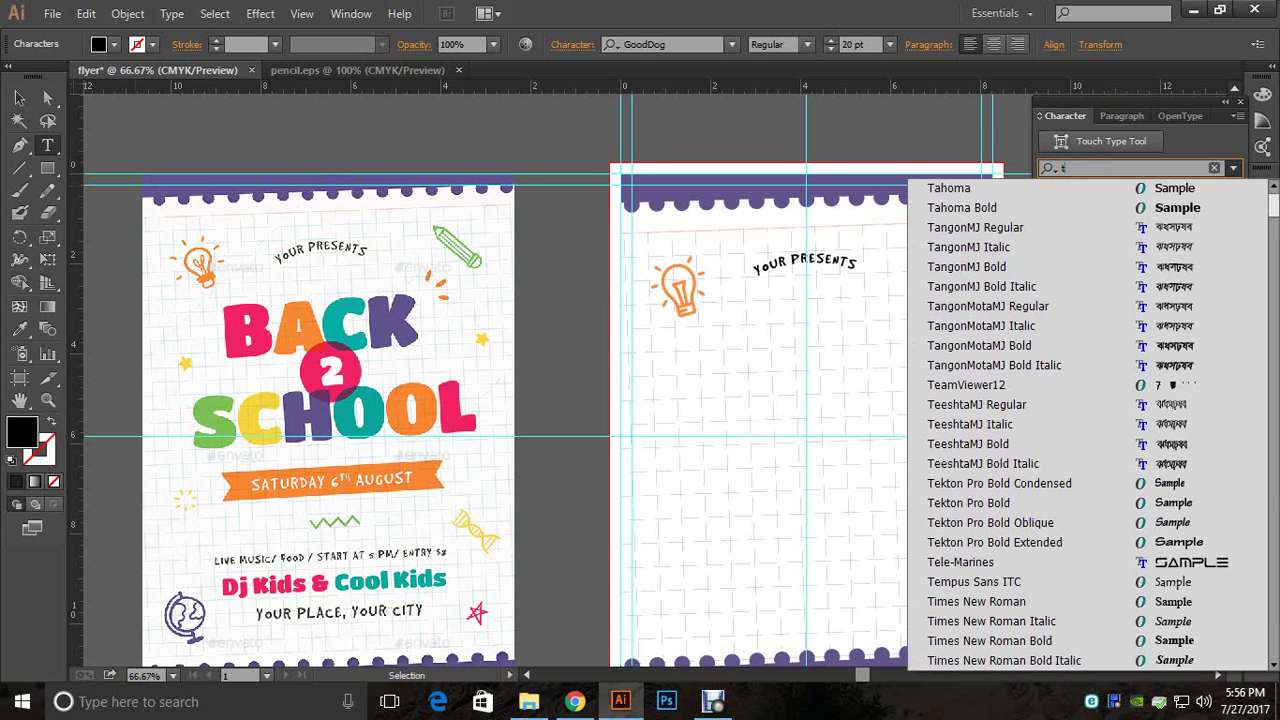
pyautogui.write('ita')
pyautogui.press('Return')
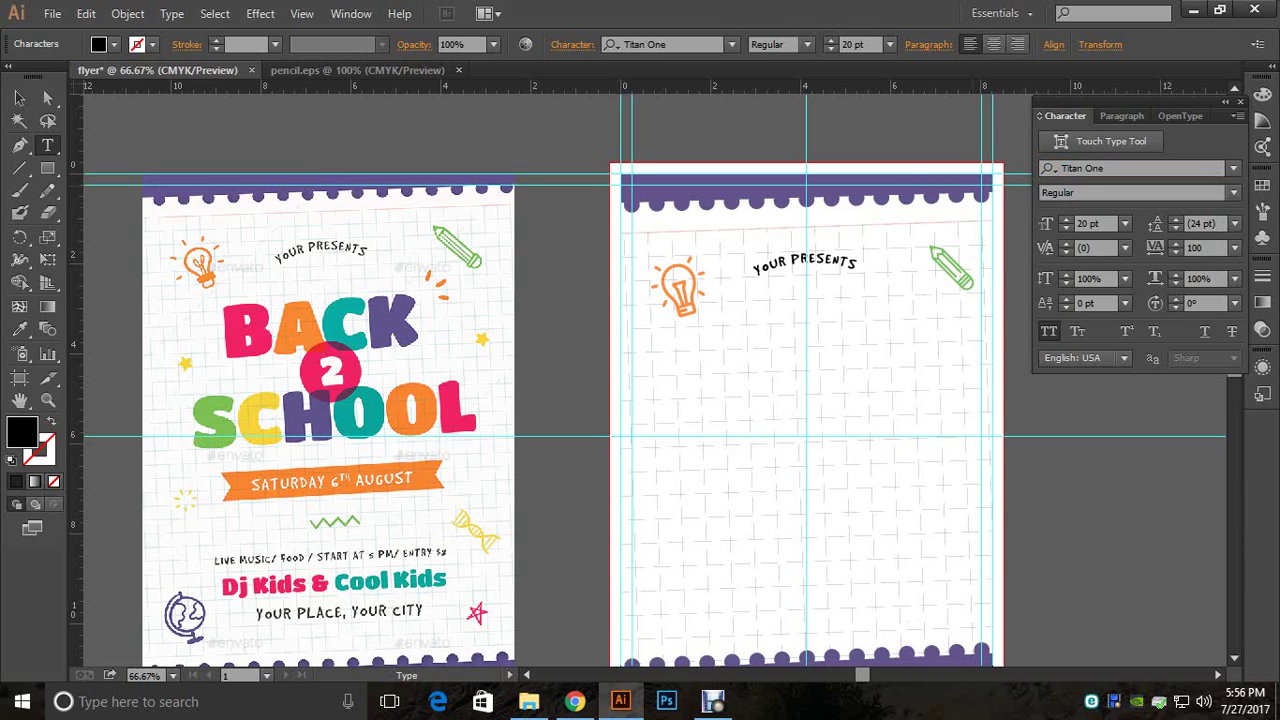
# Step: Set the font size of the new text line to 30 pt
pyautogui.click(862, 45)
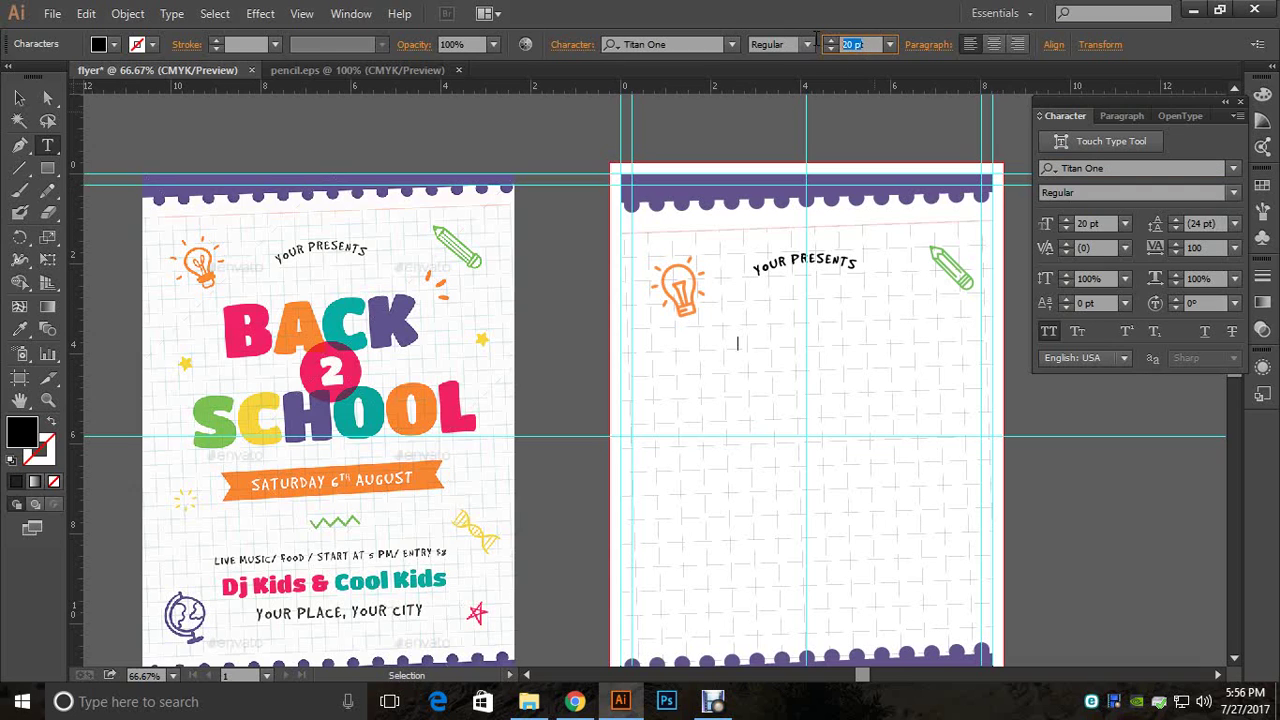
pyautogui.press('Return')
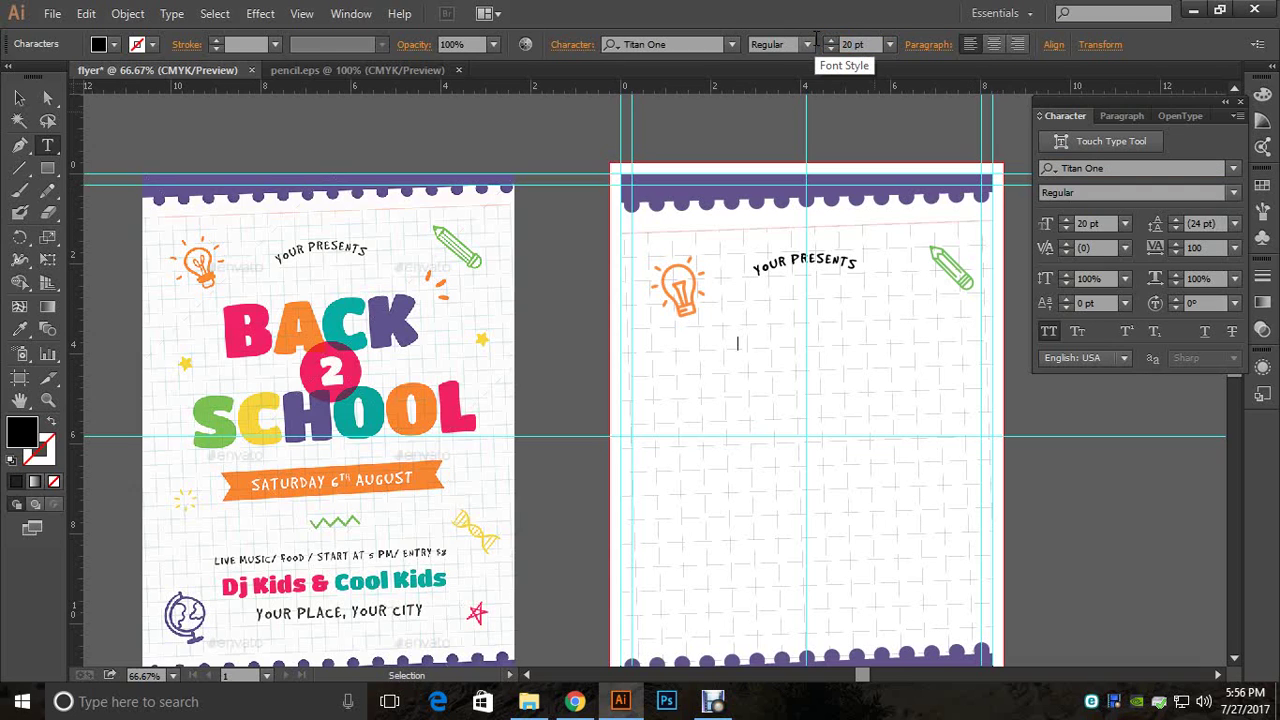
pyautogui.click(845, 45)
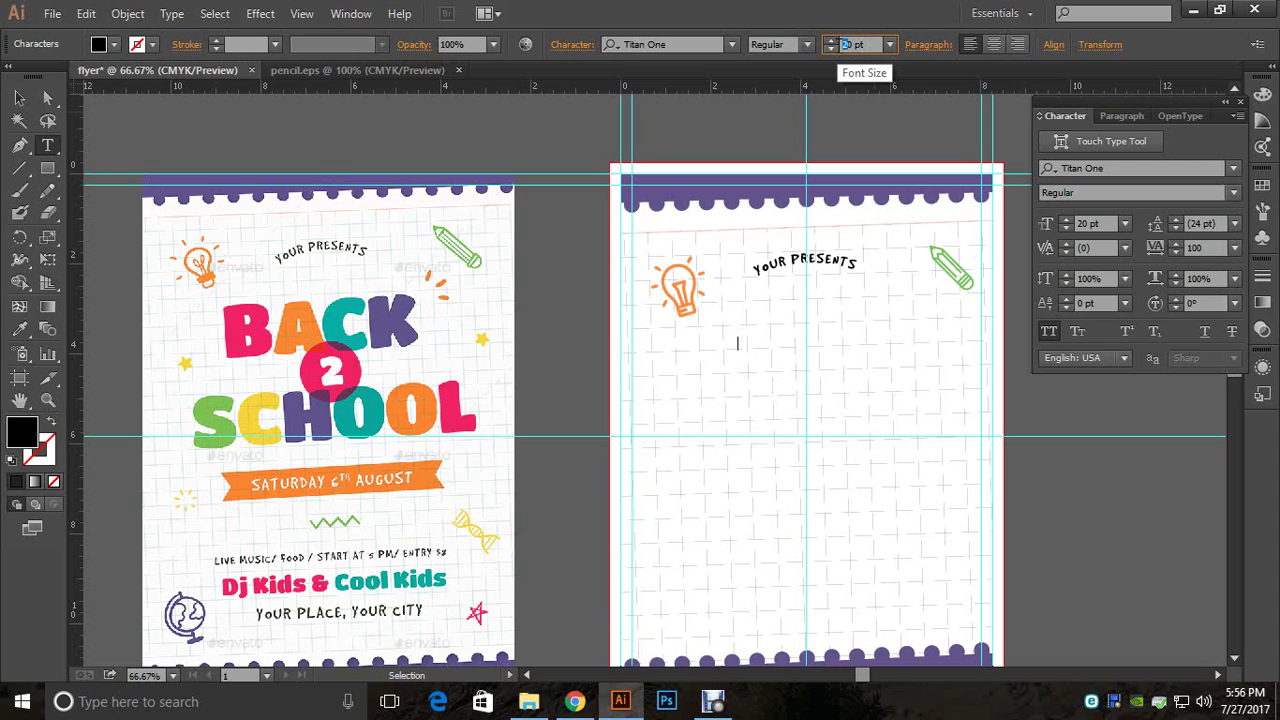
pyautogui.write('30')
pyautogui.press('Return')
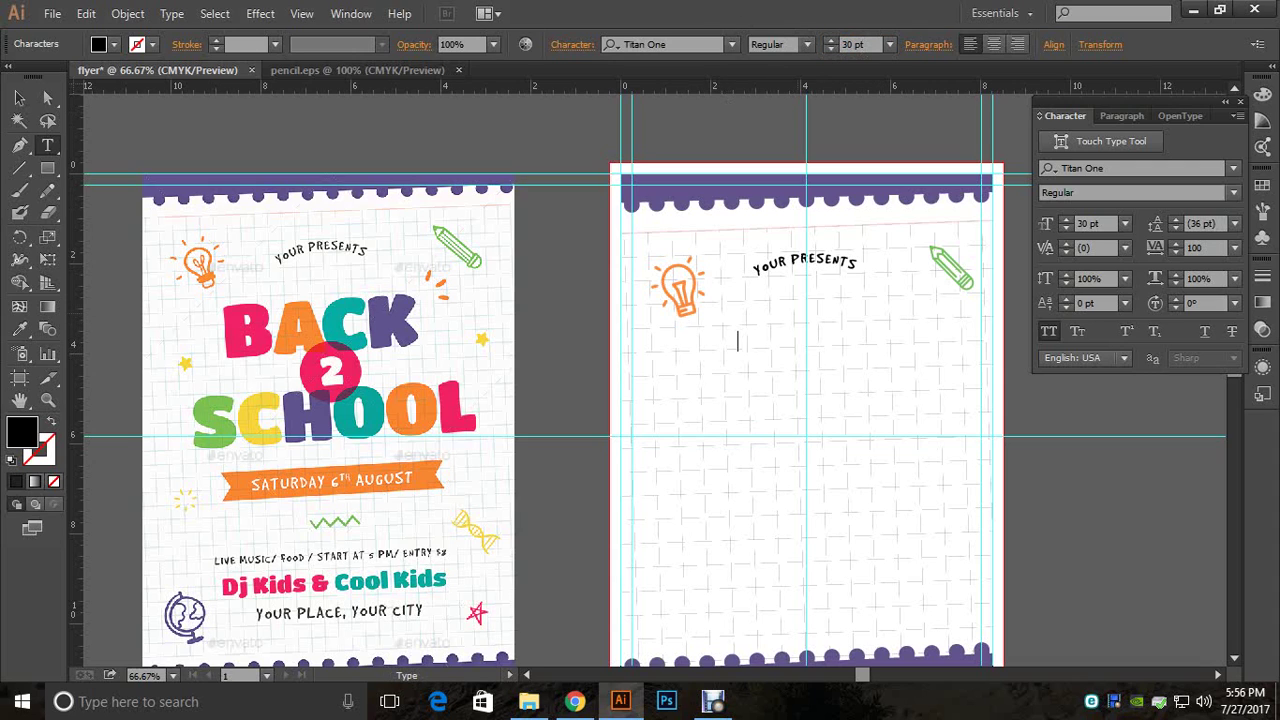
# Step: Set the tracking of the new text line to 0 and enter the word BACK
pyautogui.write('AC')
pyautogui.press('BackSpace')
pyautogui.press('BackSpace')
pyautogui.moveTo(1208, 251); pyautogui.dragTo(1141, 254)
pyautogui.write('0')
pyautogui.press('Return')
pyautogui.write('BACL')
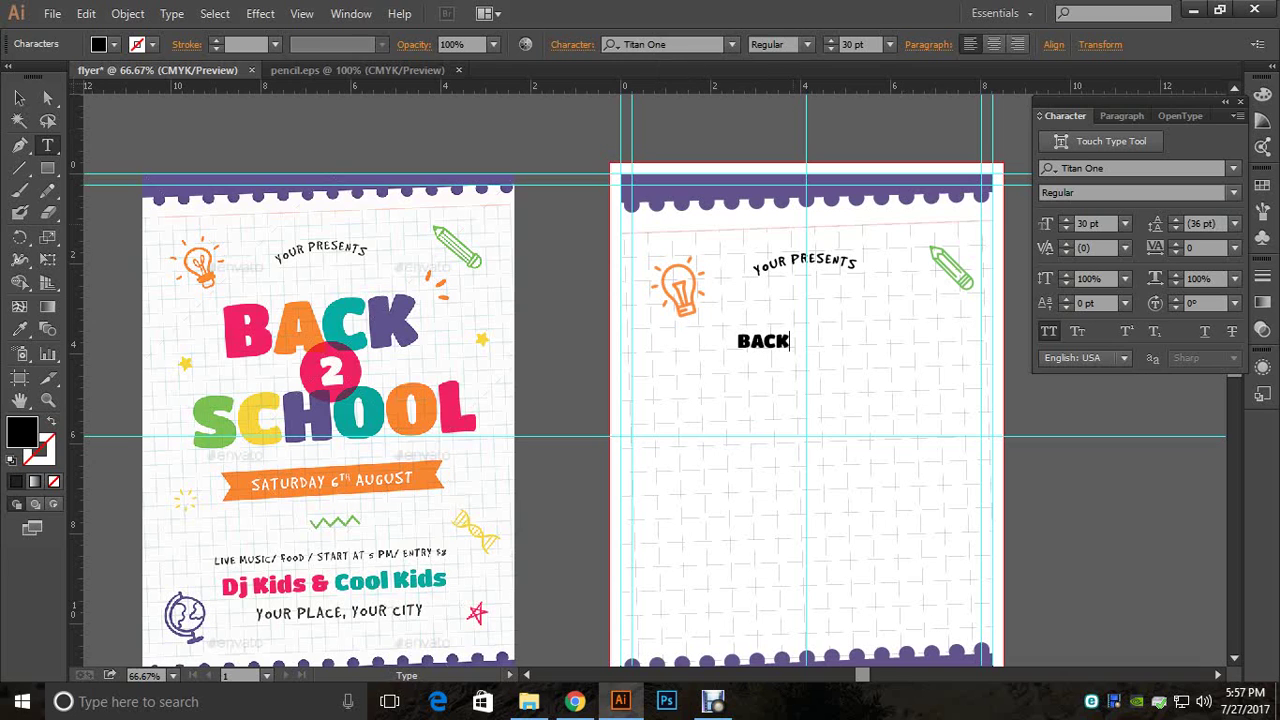
# Step: Duplicate the BACK text directly below itself and replace the copy's wording with SCHOOL
pyautogui.click(19, 97)
pyautogui.click(763, 341)
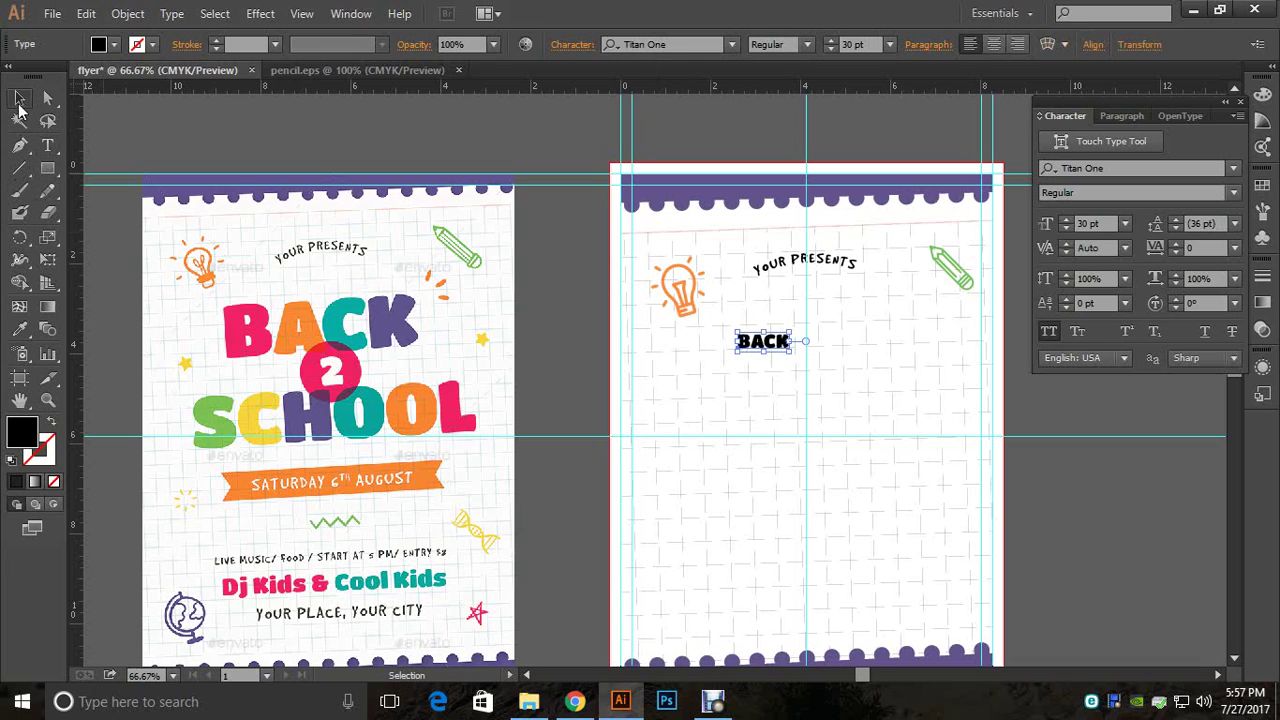
pyautogui.moveTo(763, 341); pyautogui.dragTo(763, 374)
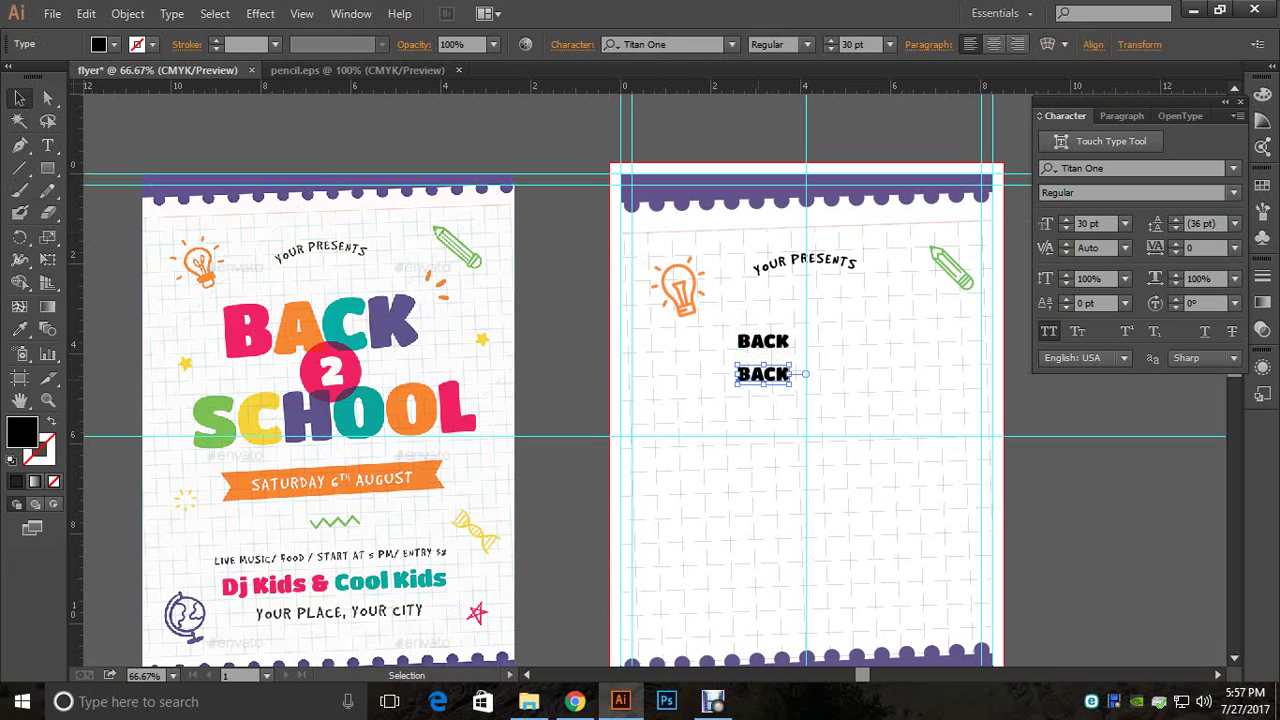
pyautogui.press('t')
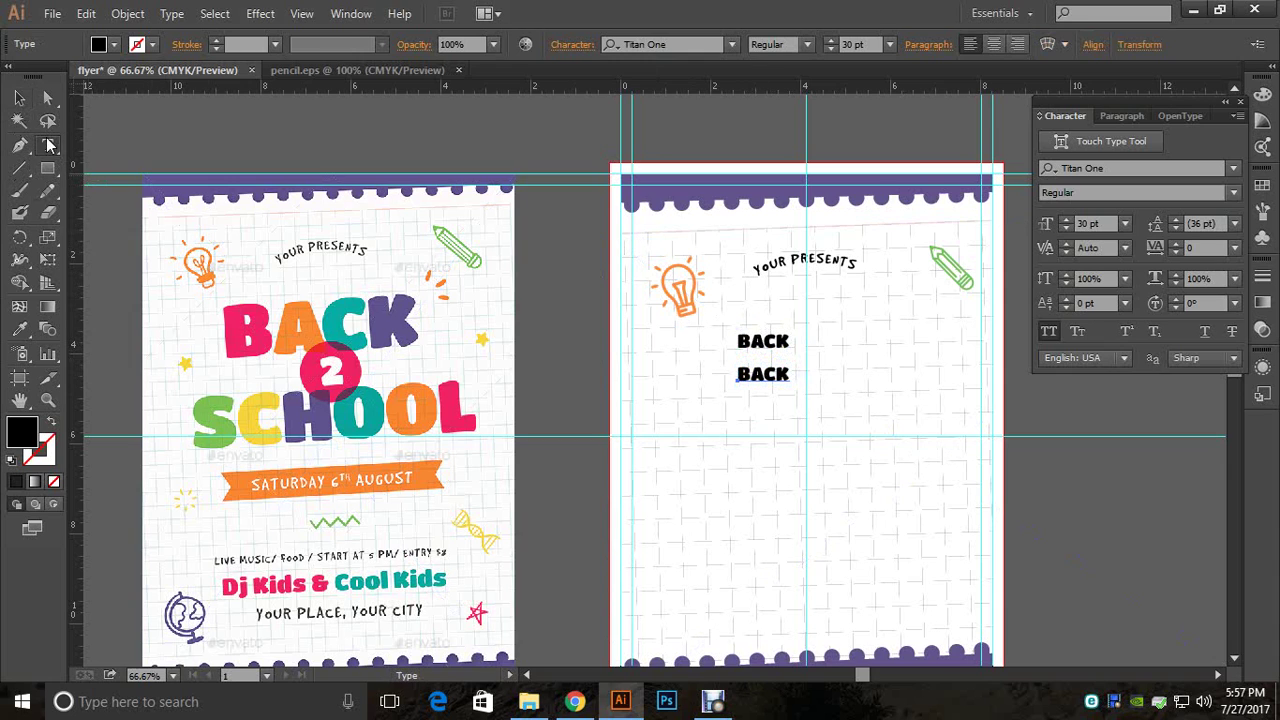
pyautogui.doubleClick(763, 374)
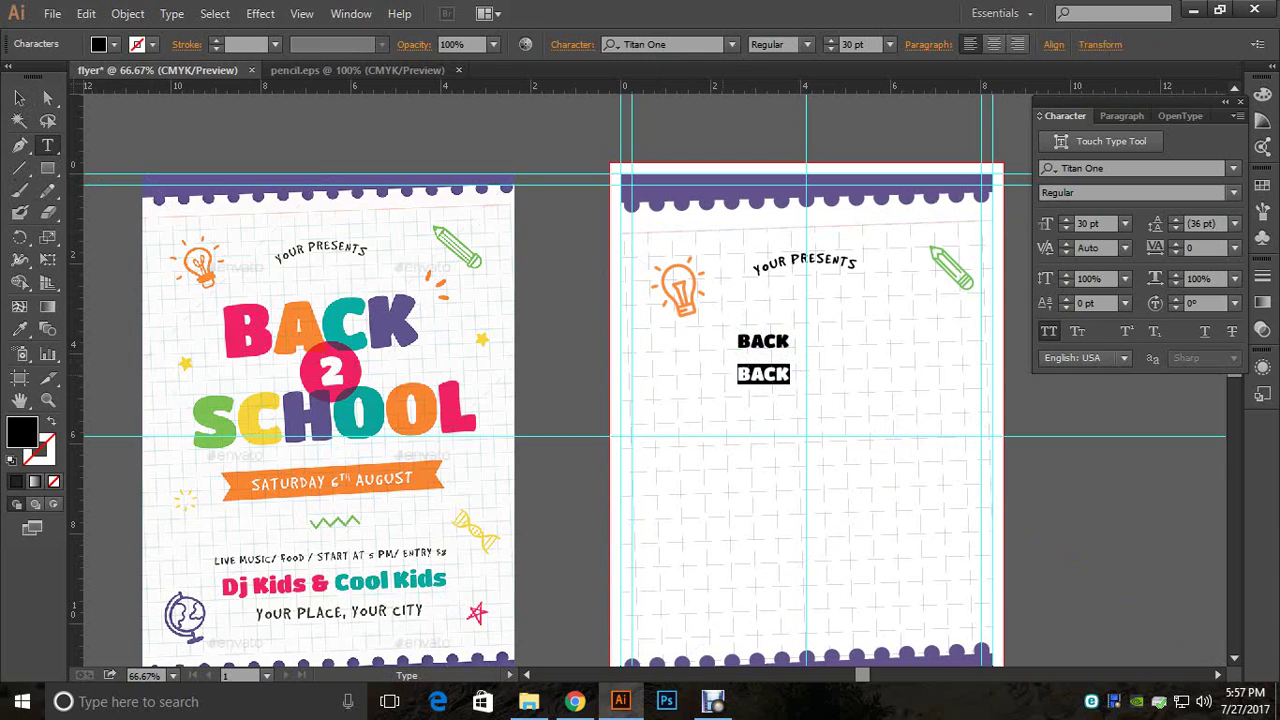
pyautogui.write('SCHOOL')
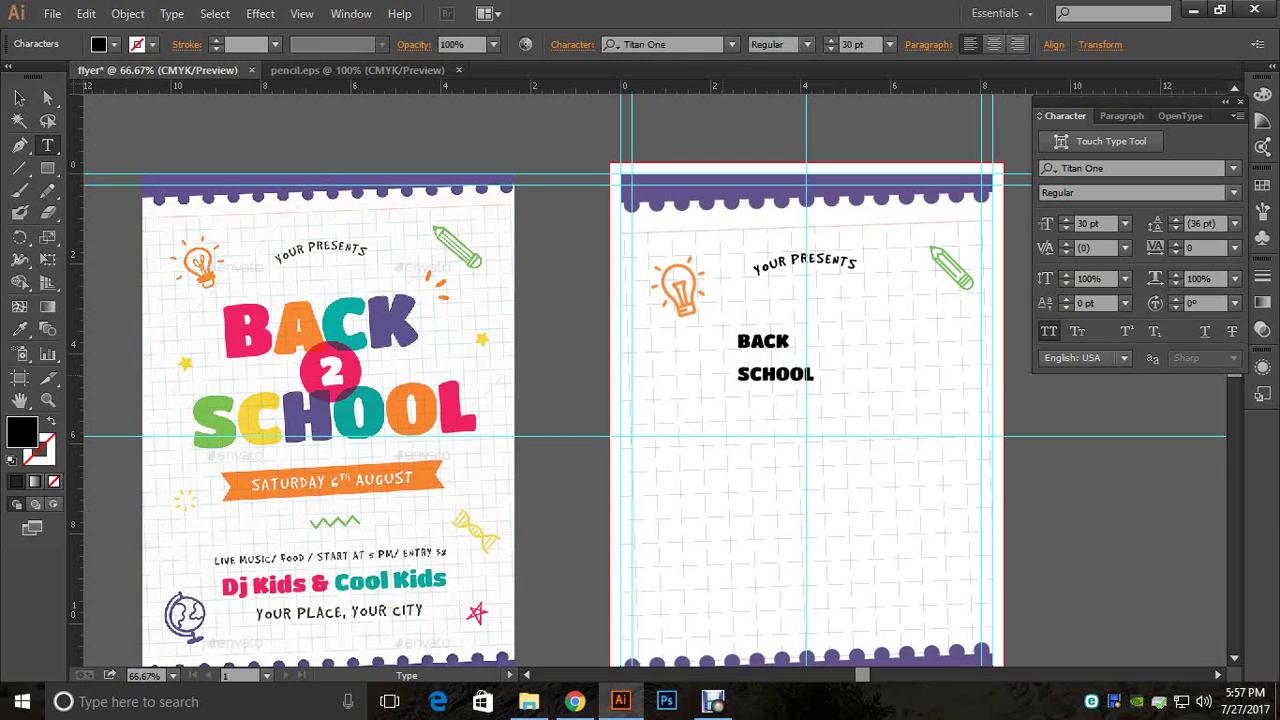
# Step: Enlarge the BACK text over the reference headline to match its lettering size, and place it back on the flyer beneath YOUR PRESENTS
pyautogui.click(19, 97)
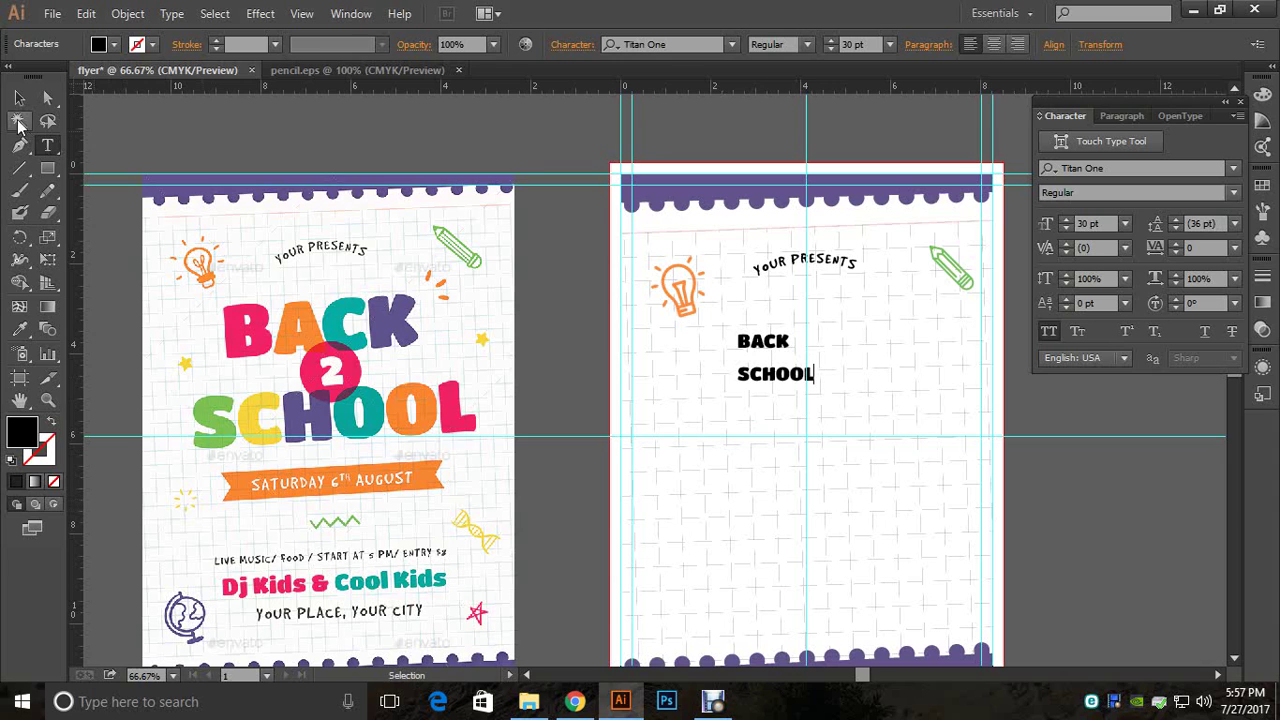
pyautogui.press('t')
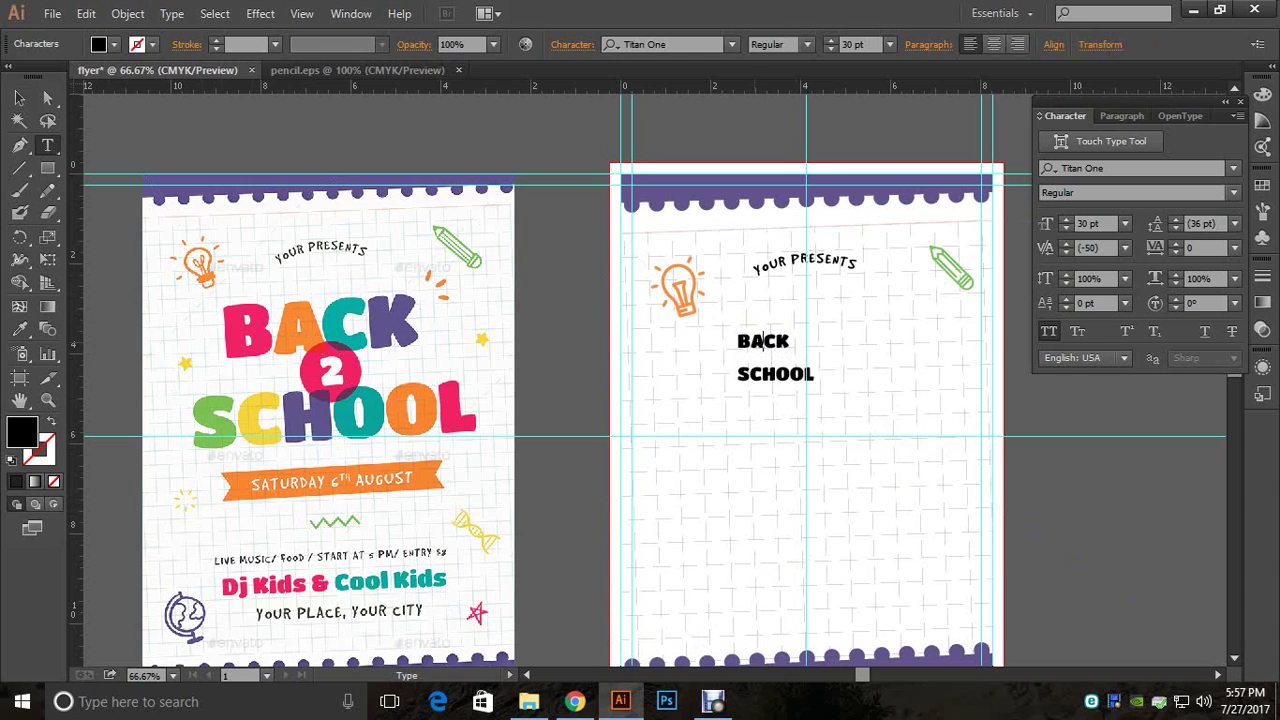
pyautogui.click(19, 97)
pyautogui.moveTo(767, 341); pyautogui.dragTo(366, 310)
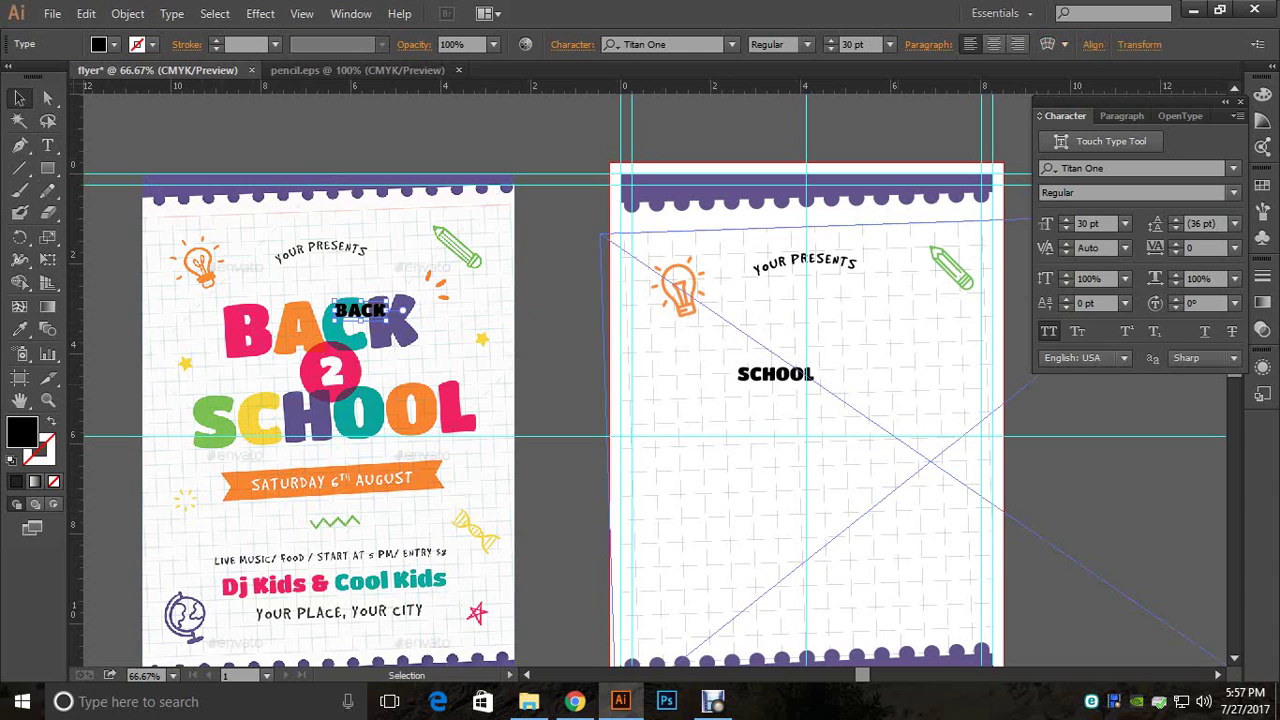
pyautogui.click(775, 374)
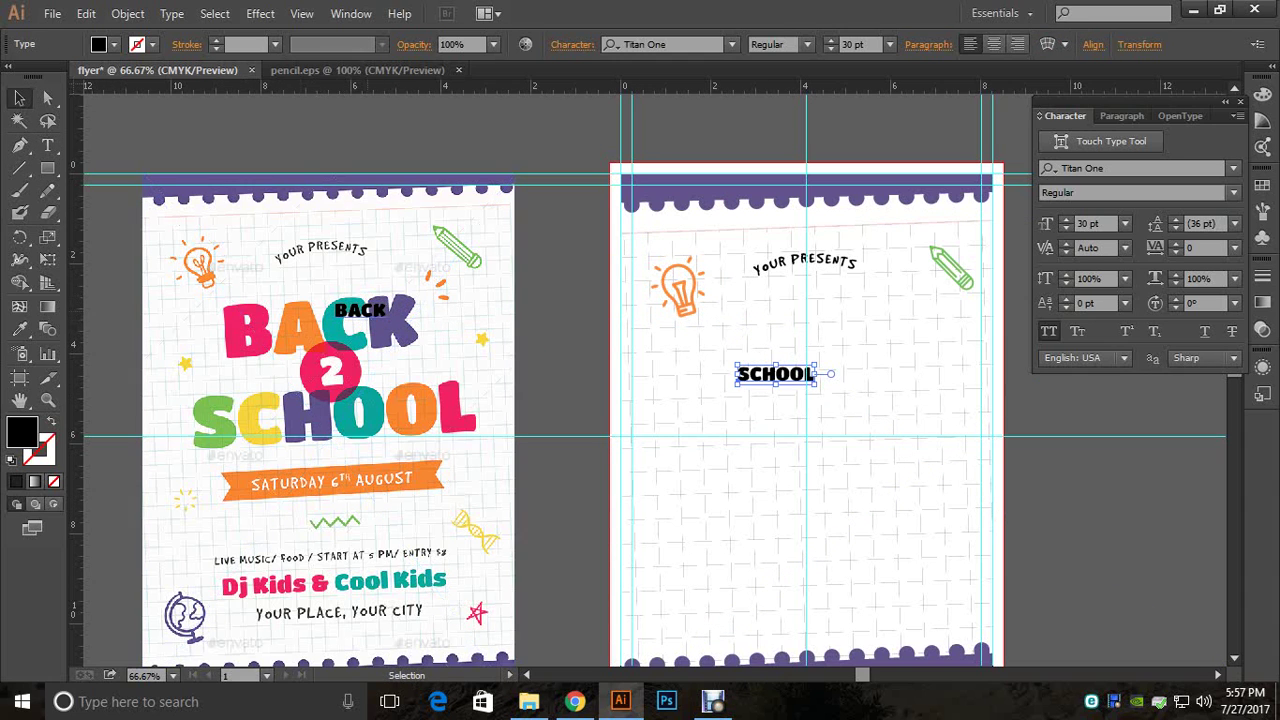
pyautogui.click(360, 311)
pyautogui.moveTo(385, 320); pyautogui.dragTo(416, 370)
pyautogui.moveTo(308, 328); pyautogui.dragTo(838, 330)
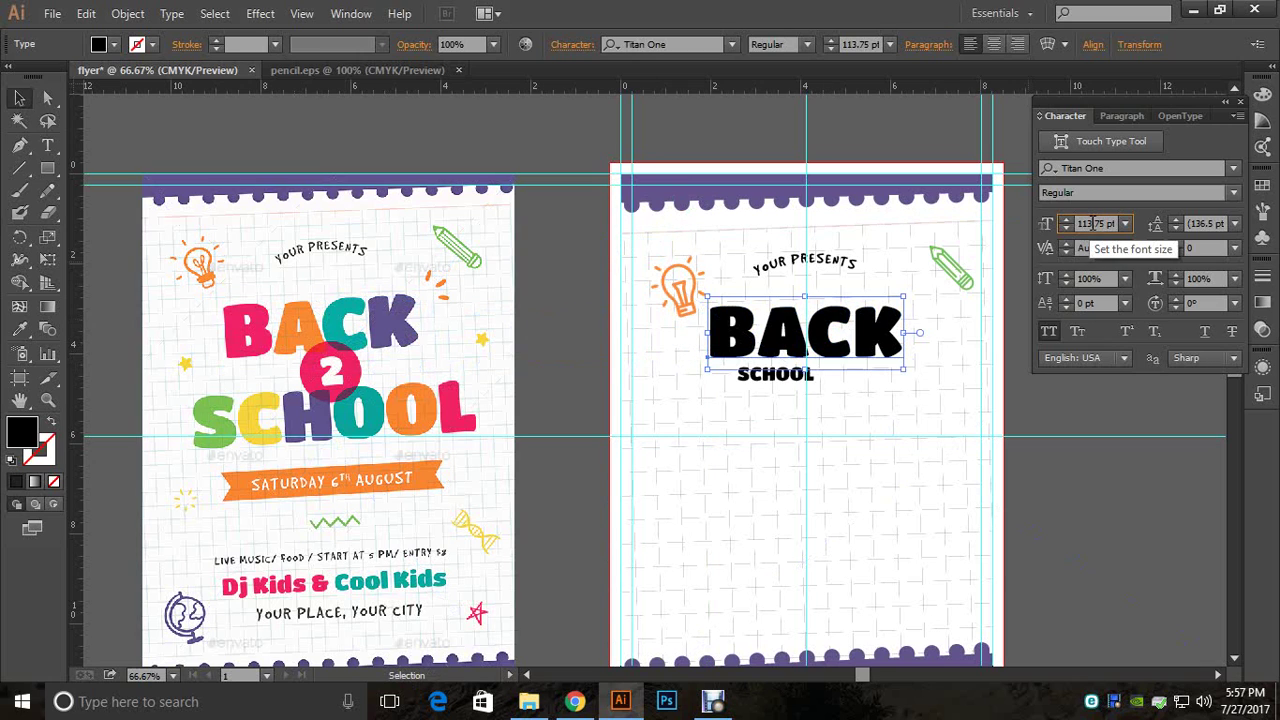
# Step: Set the font size of the BACK text to 114 pt
pyautogui.doubleClick(1093, 224)
pyautogui.press('BackSpace')
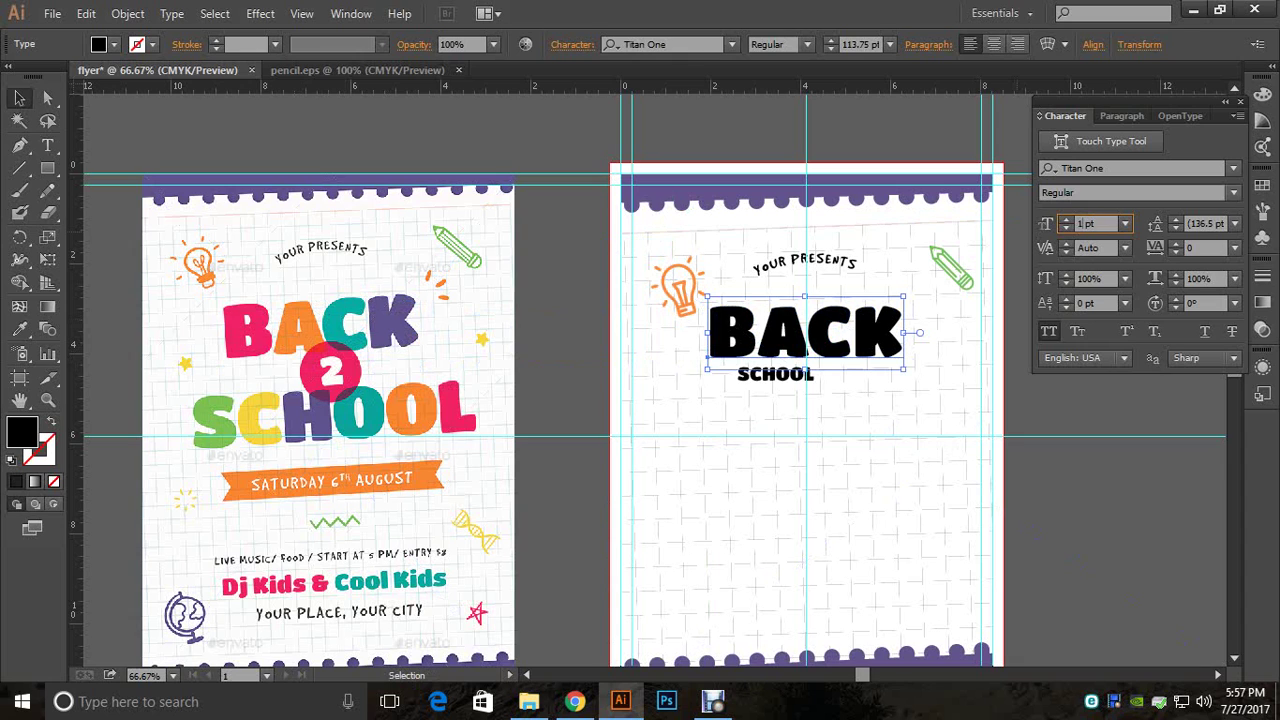
pyautogui.write('114')
pyautogui.press('Return')
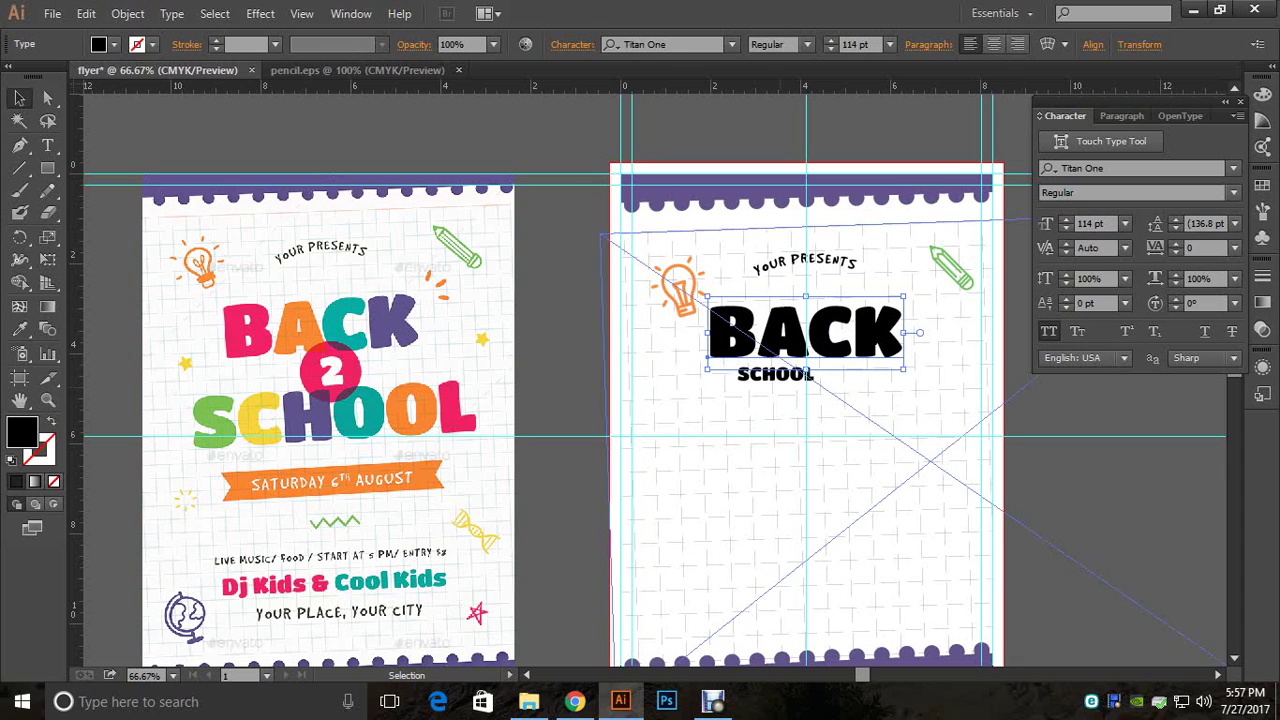
# Step: Set the font size of the SCHOOL text to 114 pt and position it below BACK, leaving a gap between the words
pyautogui.click(810, 375)
pyautogui.doubleClick(1085, 224)
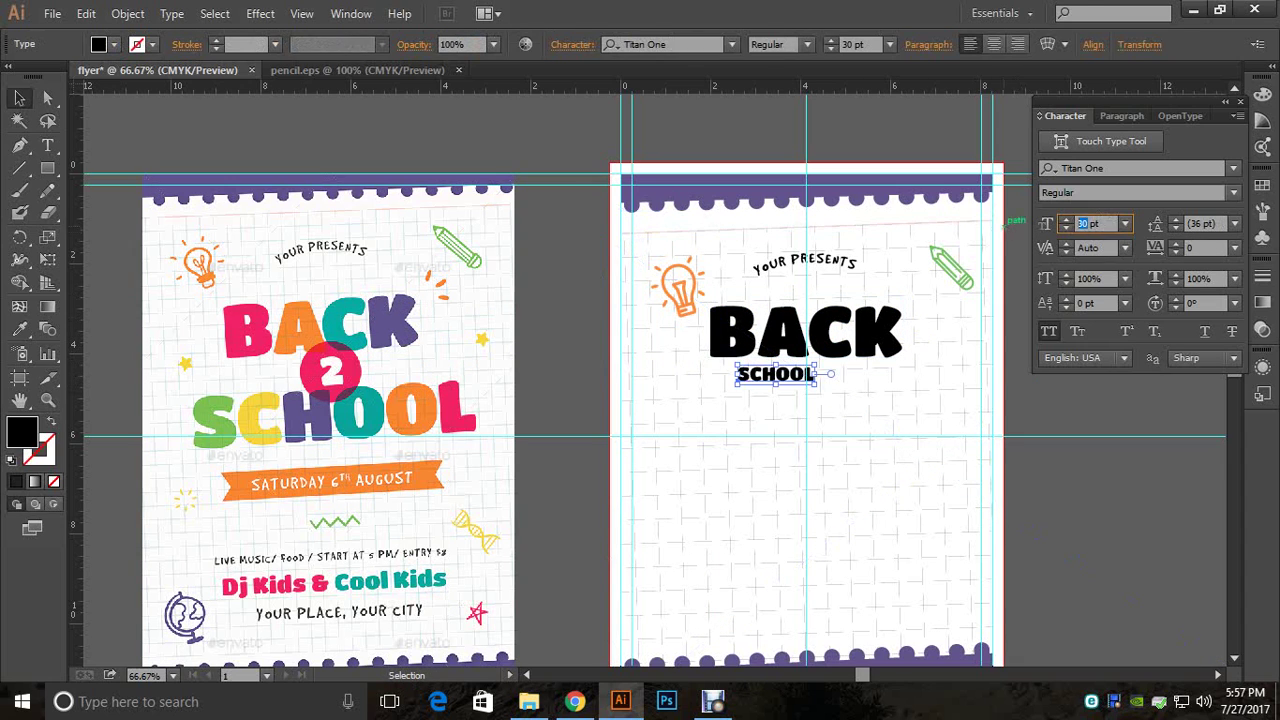
pyautogui.write('114')
pyautogui.press('Return')
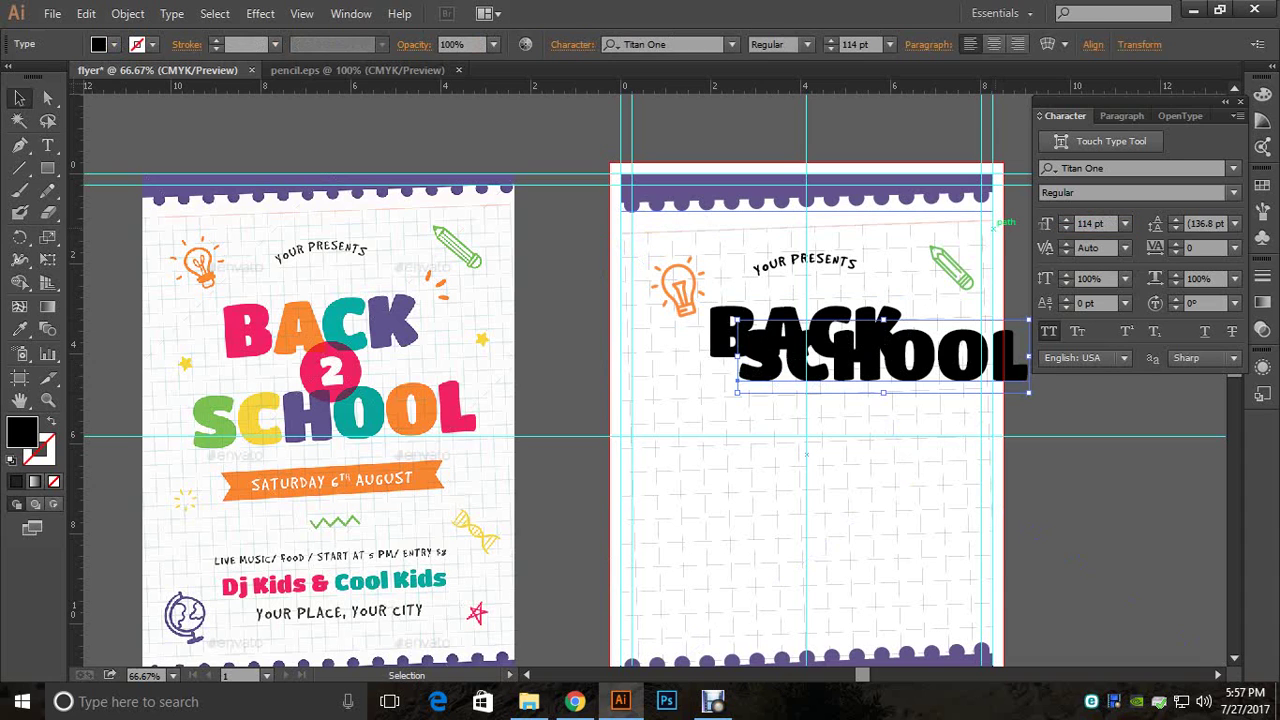
pyautogui.moveTo(900, 358); pyautogui.dragTo(847, 430)
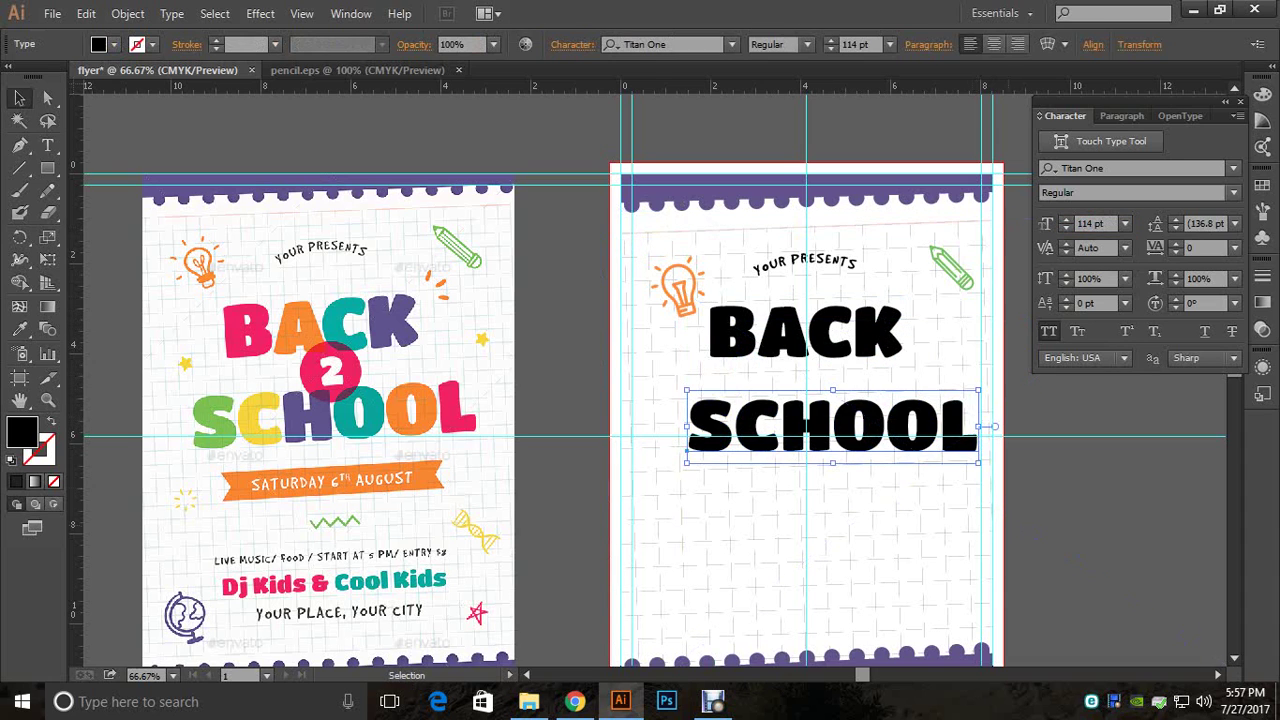
pyautogui.hotkey('ctrl', 'shift', 'a')
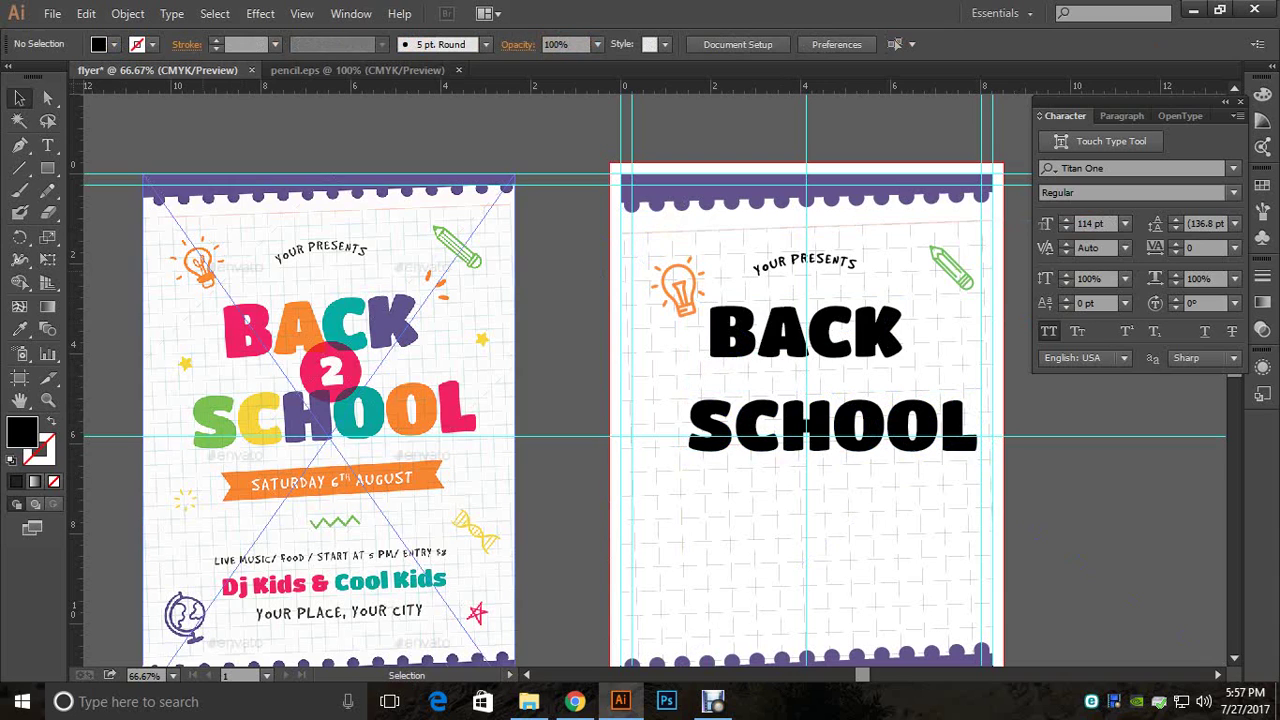
# Step: Colour the letter B of BACK pink by sampling the matching letter in the reference flyer with the Eyedropper
pyautogui.click(47, 145)
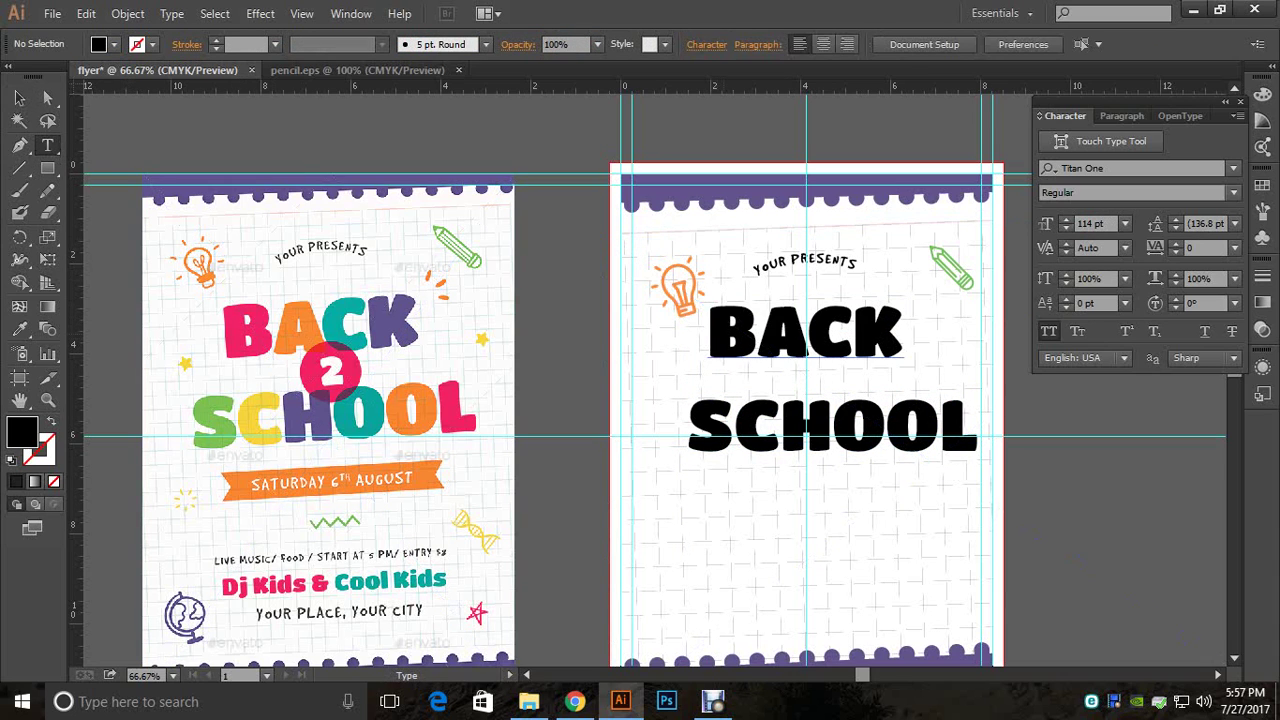
pyautogui.moveTo(707, 330); pyautogui.dragTo(758, 330)
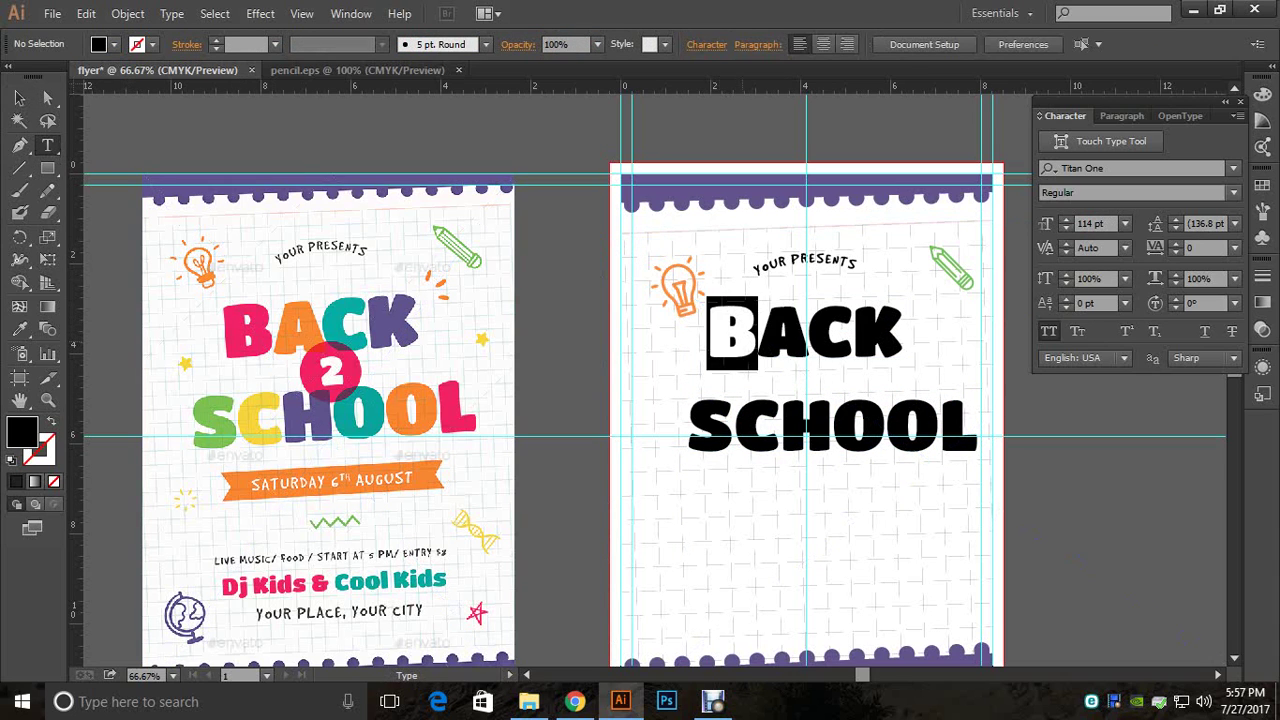
pyautogui.click(20, 330)
pyautogui.click(243, 330)
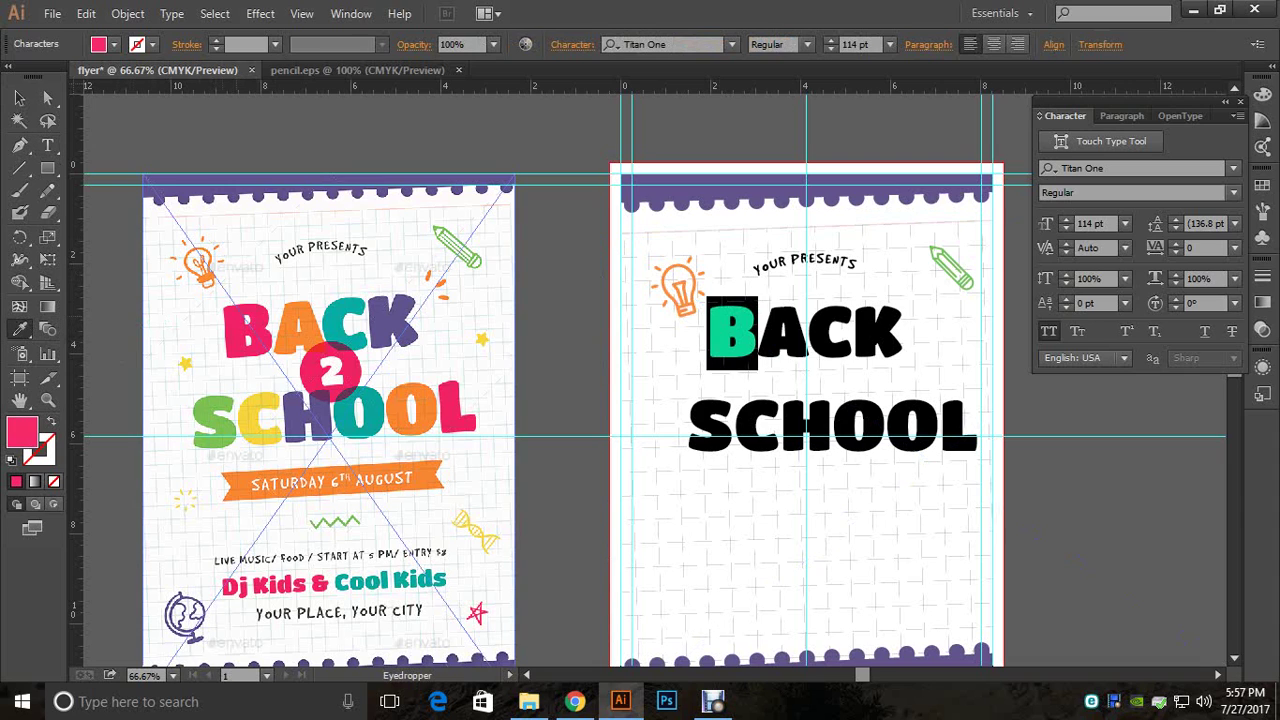
# Step: Colour the letter A of BACK orange by sampling the reference flyer's A
pyautogui.click(47, 145)
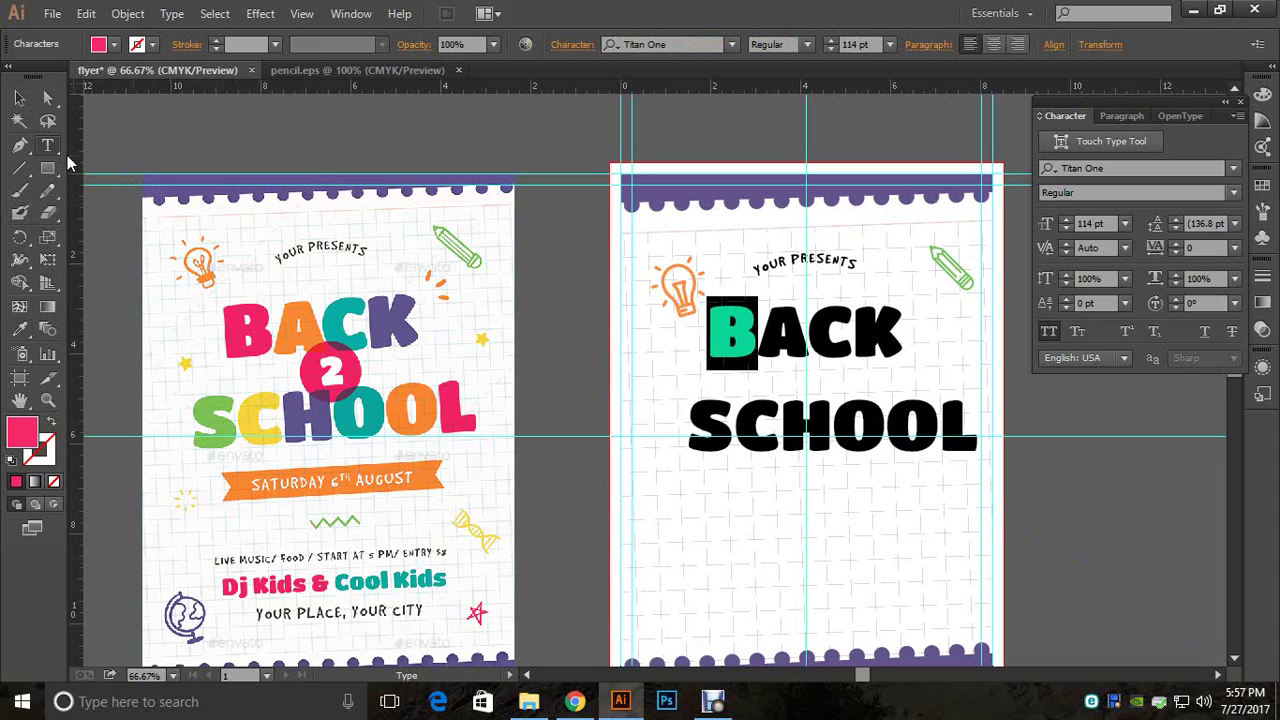
pyautogui.press('Right')
pyautogui.hotkey('shift', 'Right')
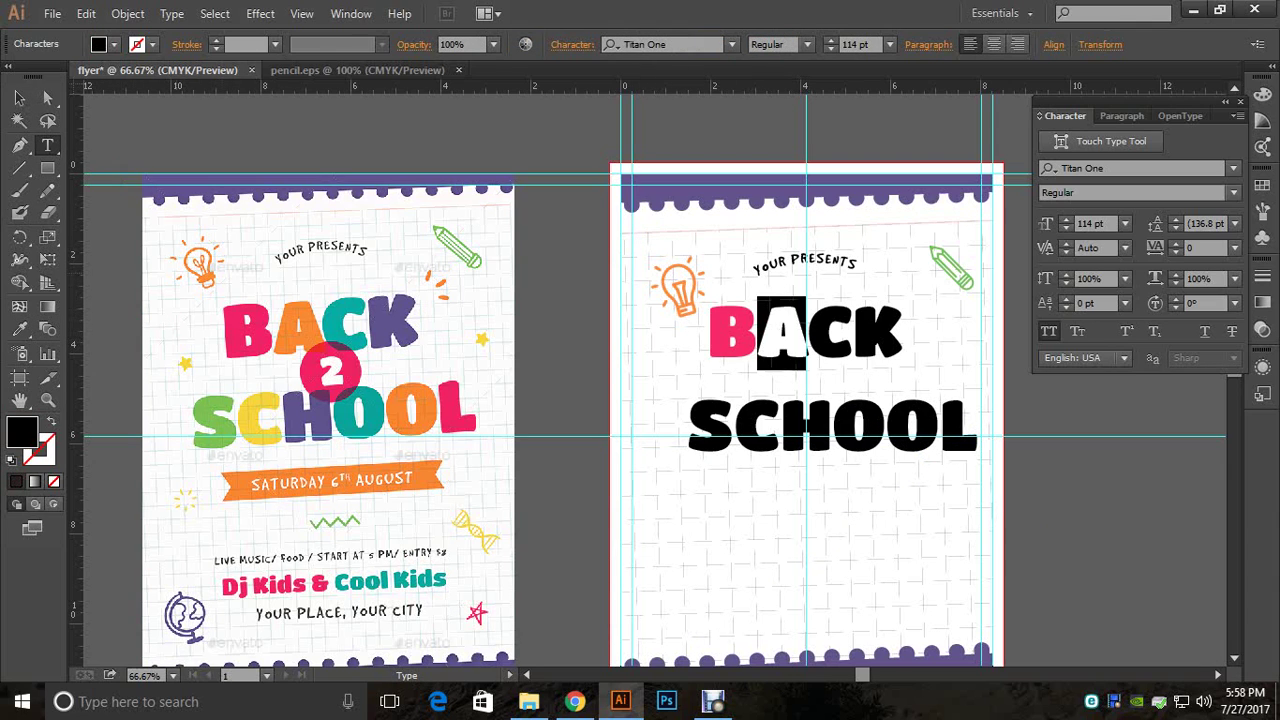
pyautogui.click(20, 332)
pyautogui.click(288, 330)
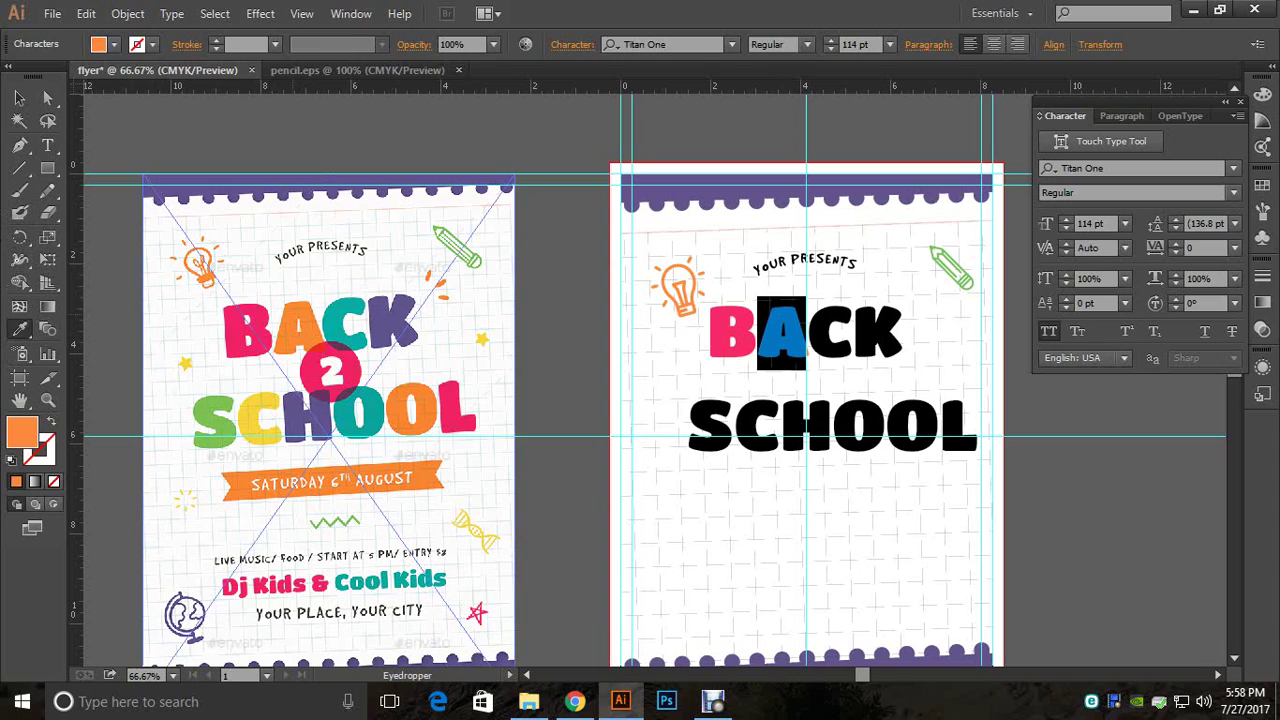
# Step: Colour the letter C of BACK teal by sampling the C of BACK in the reference flyer
pyautogui.click(47, 145)
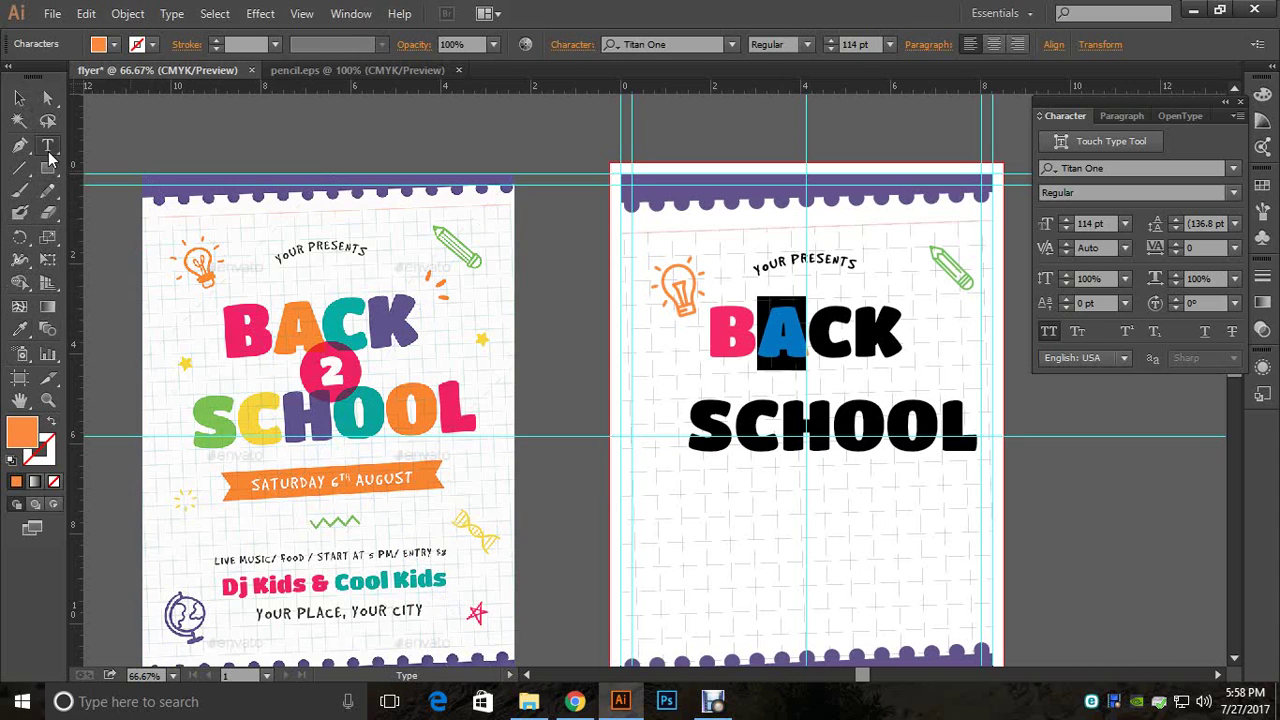
pyautogui.press('Right')
pyautogui.hotkey('shift', 'Right')
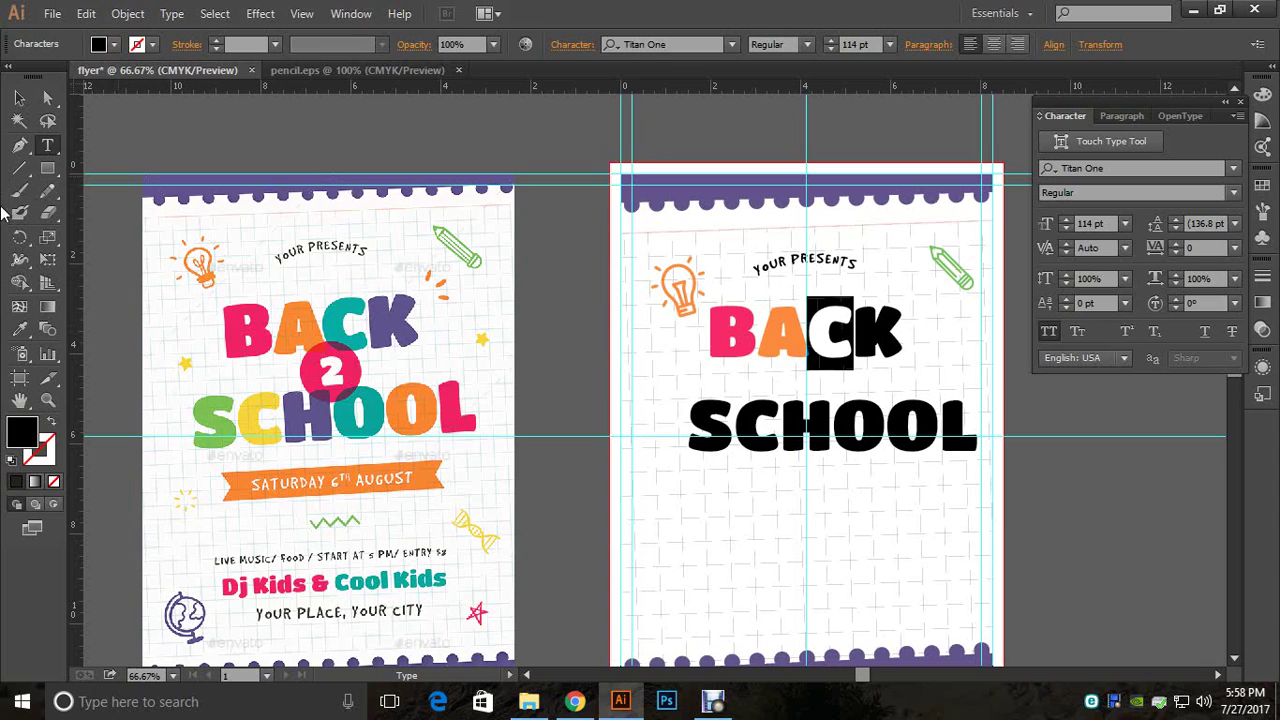
pyautogui.click(20, 330)
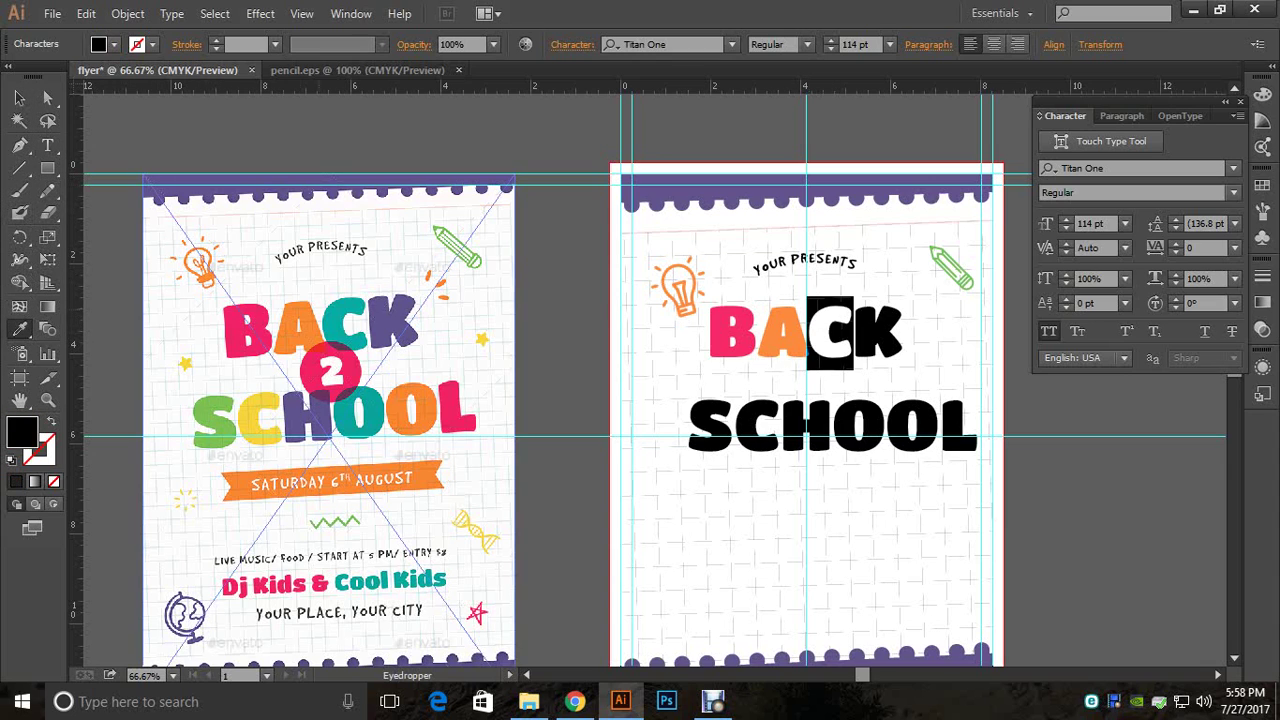
pyautogui.click(333, 325)
# Step: Colour the letter K of BACK purple by sampling the reference flyer's K
pyautogui.click(47, 145)
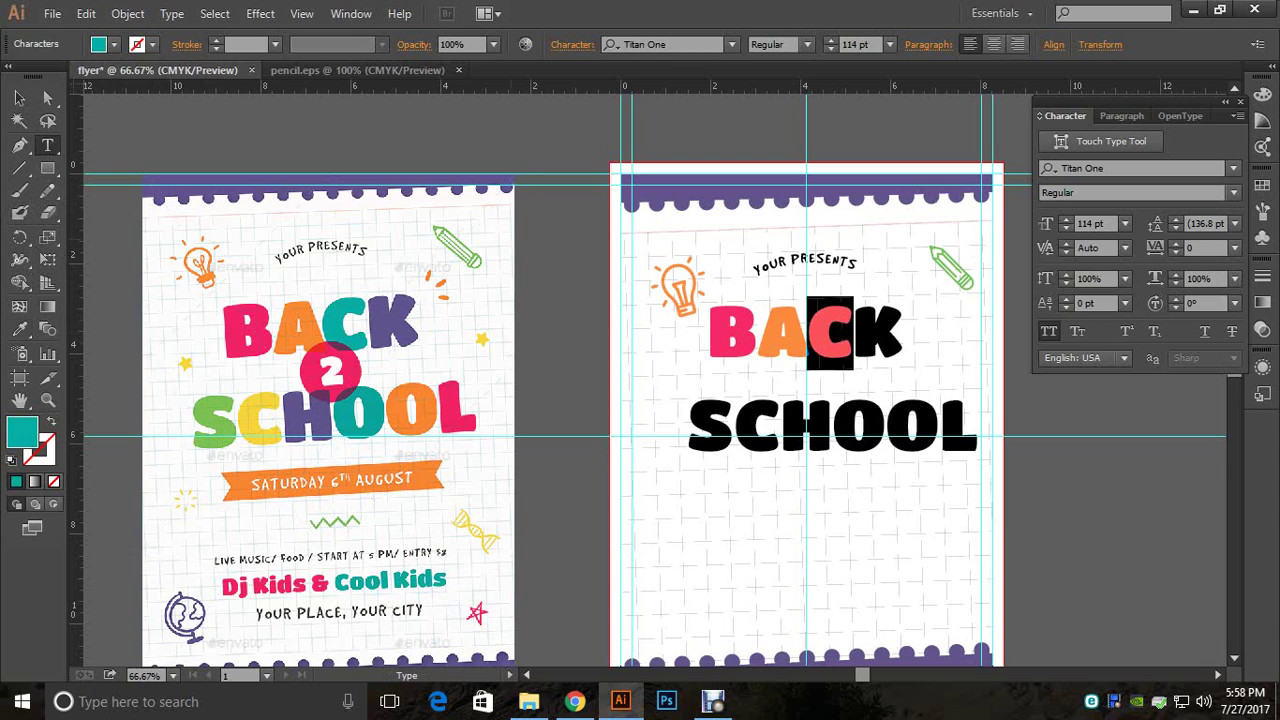
pyautogui.press('Right')
pyautogui.hotkey('shift', 'Right')
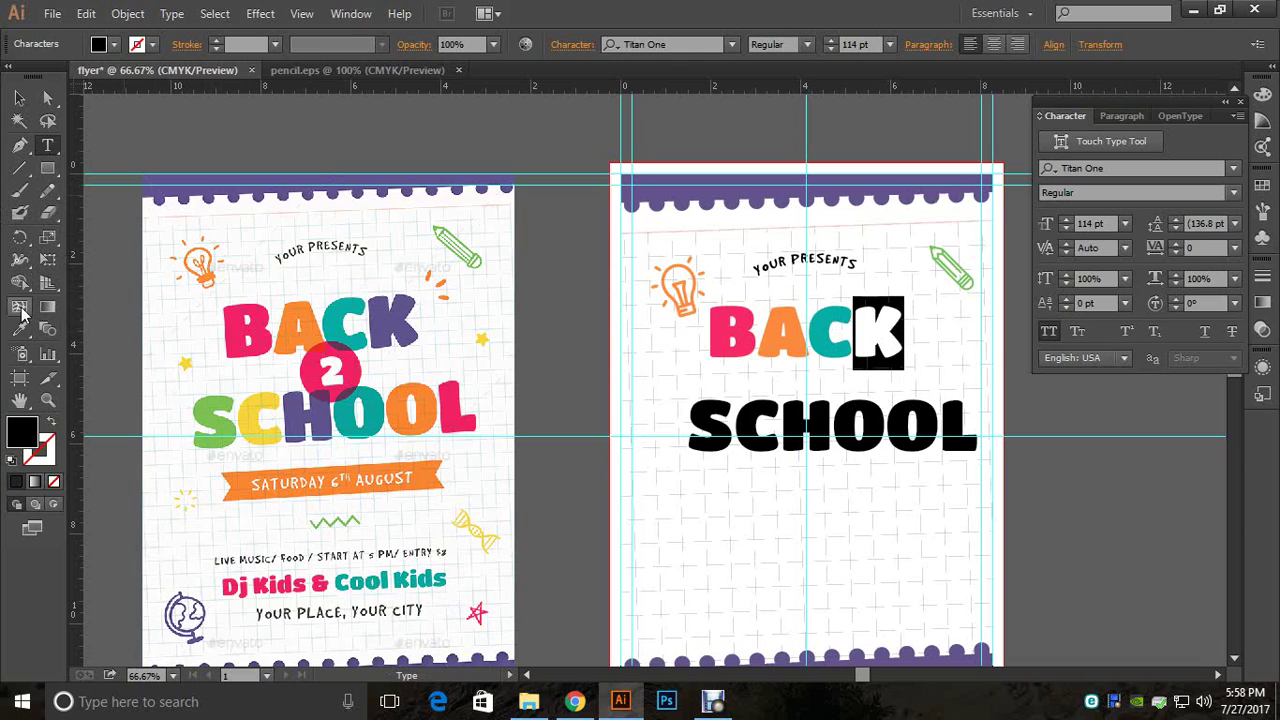
pyautogui.click(20, 330)
pyautogui.click(392, 325)
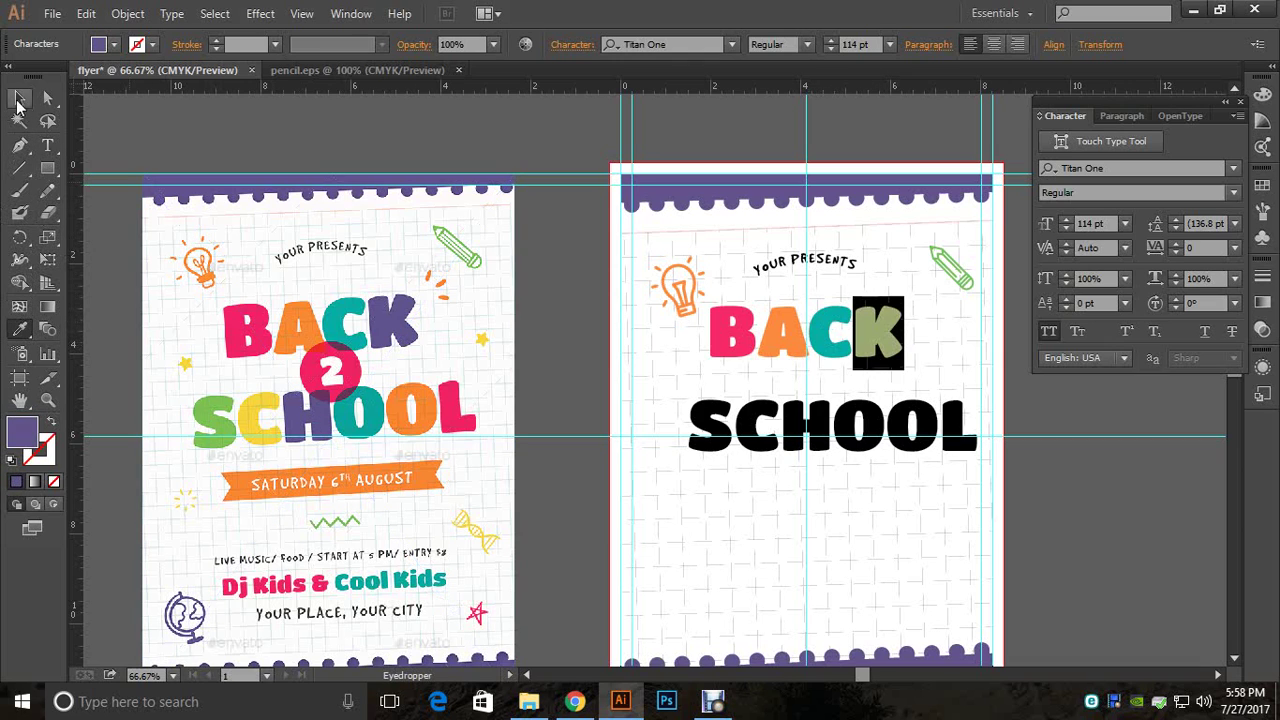
# Step: Colour the letter S of SCHOOL green by sampling the reference flyer's S
pyautogui.click(47, 145)
pyautogui.press('Right')
pyautogui.press('Right')
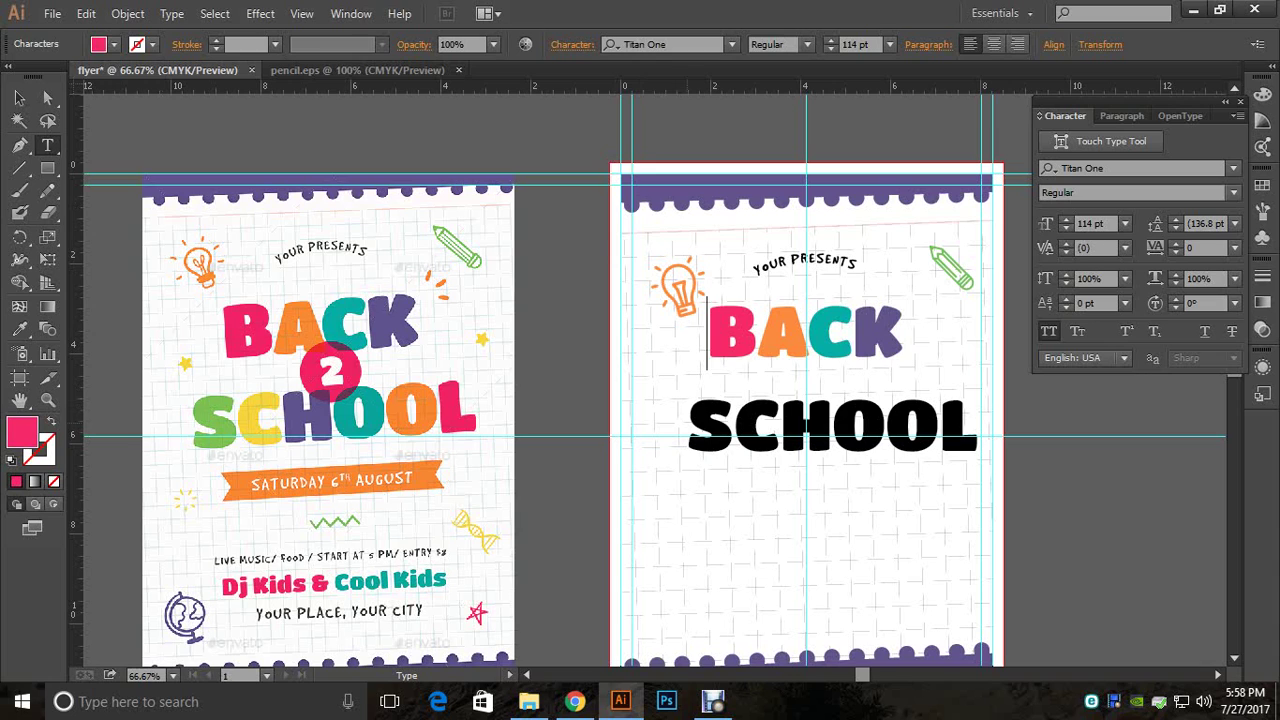
pyautogui.hotkey('shift', 'Right')
pyautogui.click(20, 330)
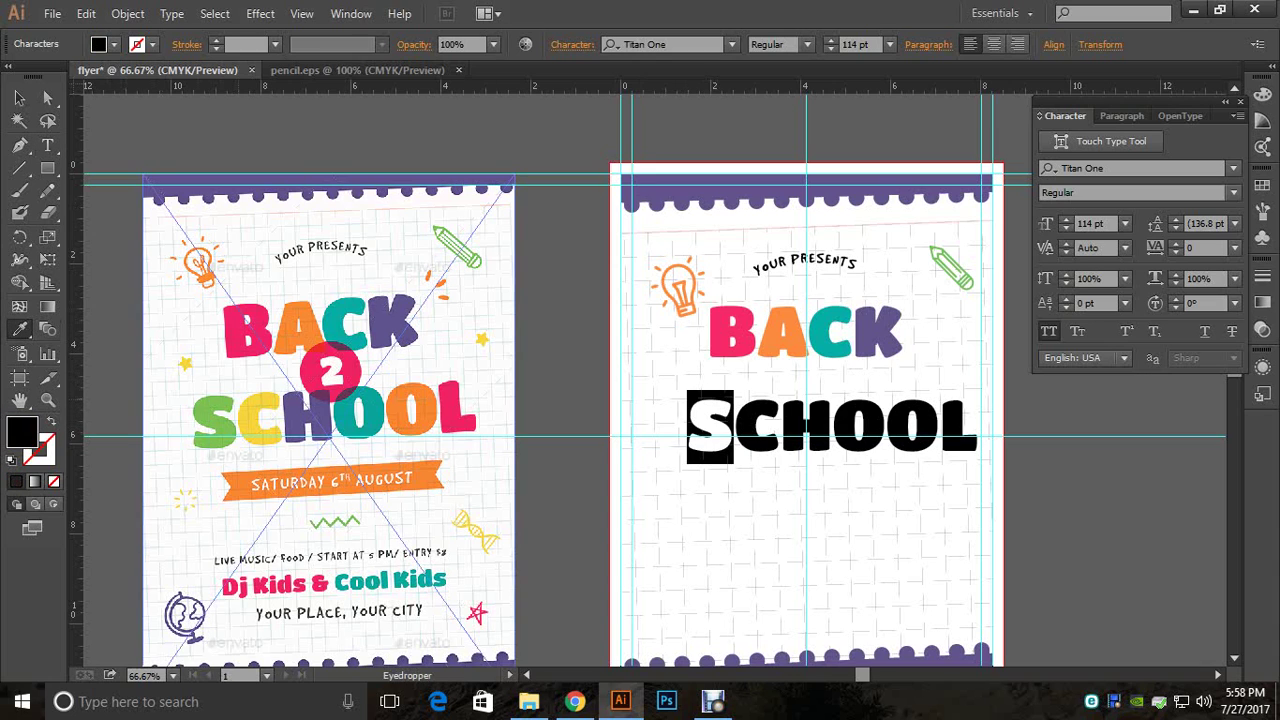
pyautogui.click(214, 420)
# Step: Colour the letter C of SCHOOL yellow by sampling the C of SCHOOL in the reference flyer
pyautogui.click(47, 145)
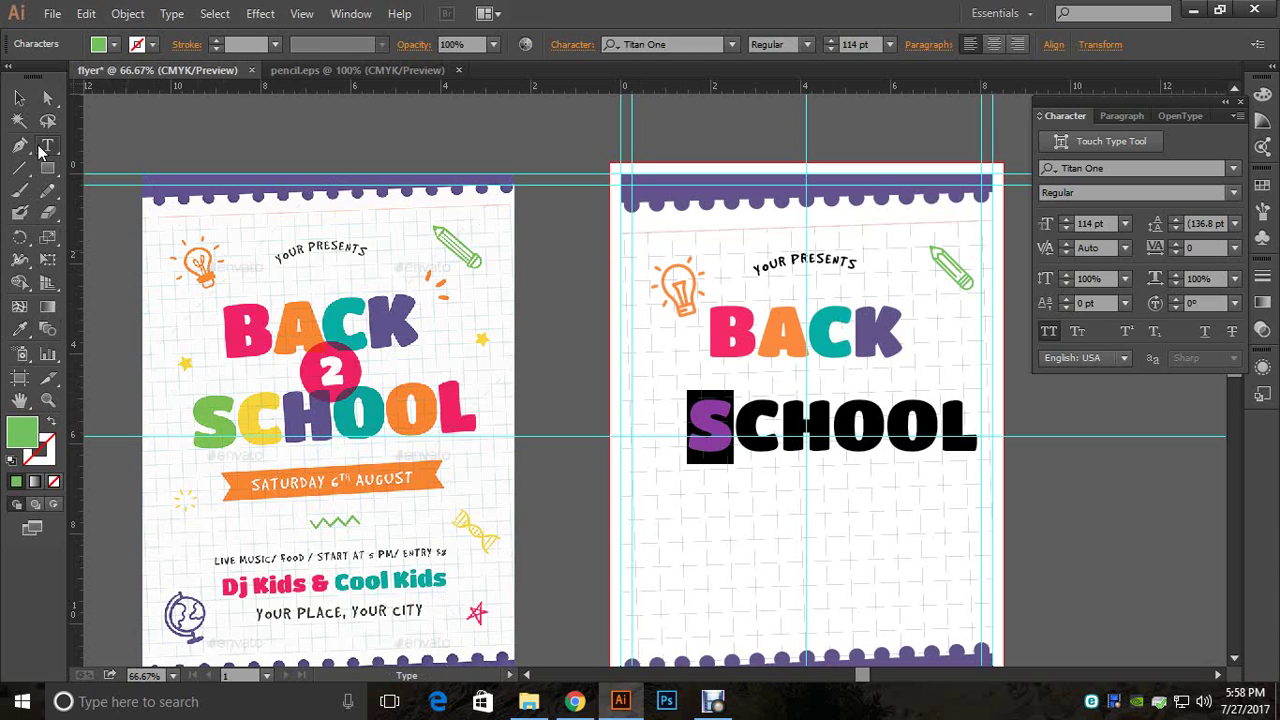
pyautogui.press('Right')
pyautogui.hotkey('shift', 'Right')
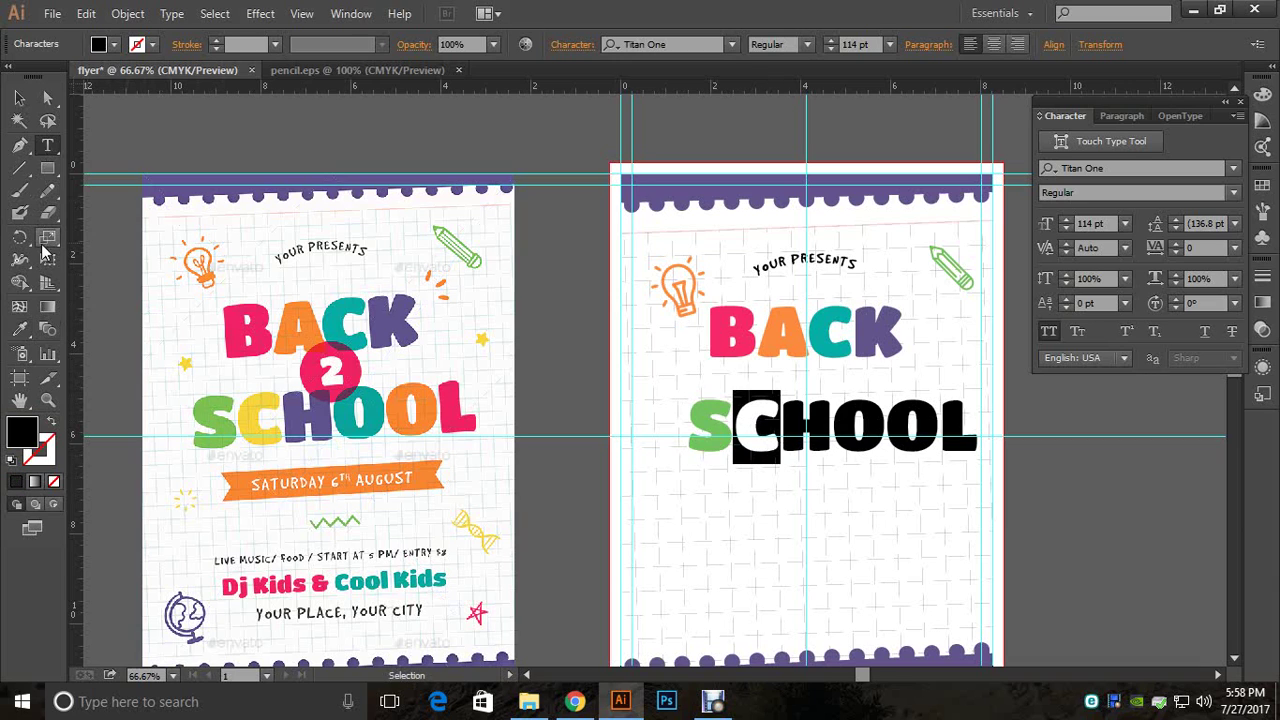
pyautogui.click(20, 328)
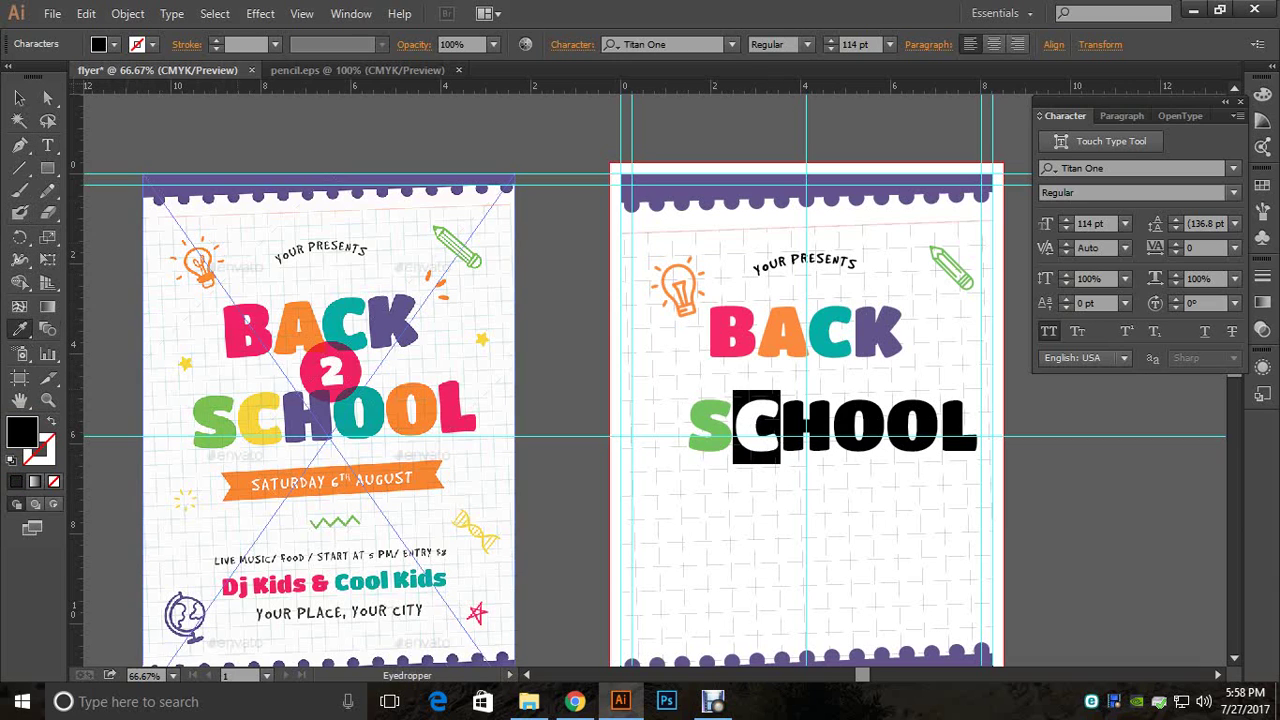
pyautogui.click(249, 419)
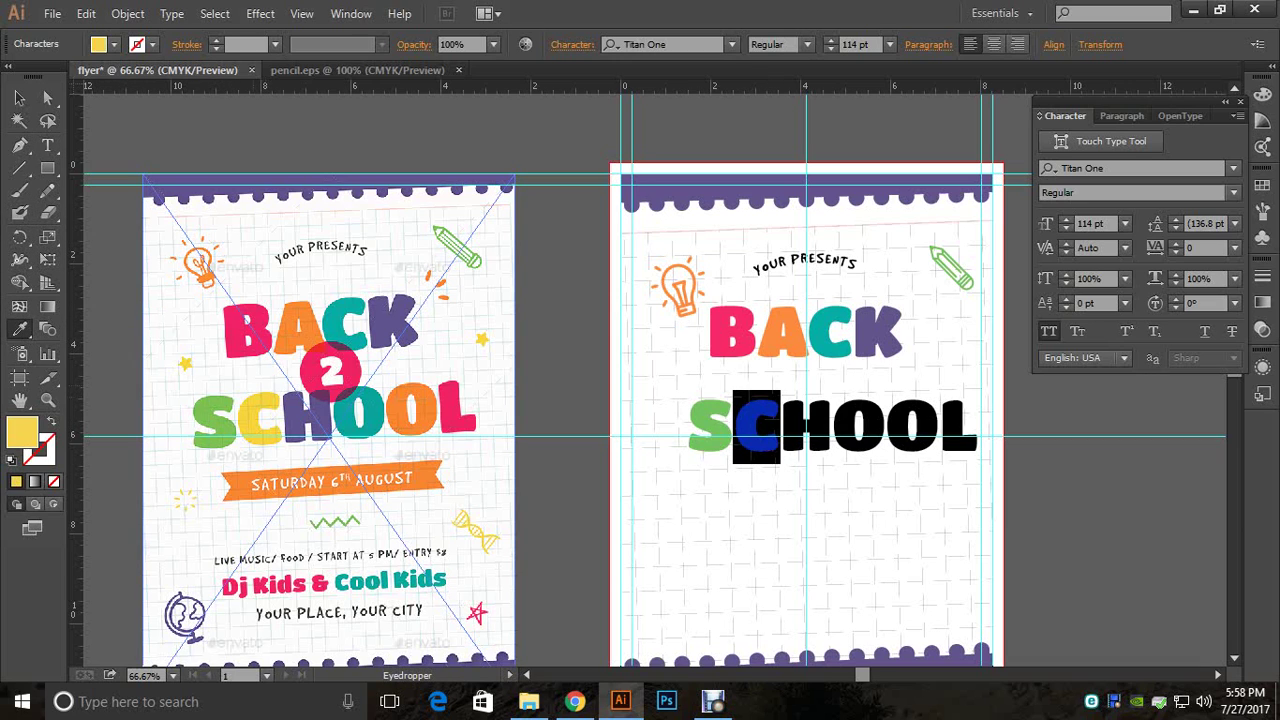
# Step: Colour the letter H of SCHOOL purple by sampling the K of BACK in the reference flyer
pyautogui.click(47, 145)
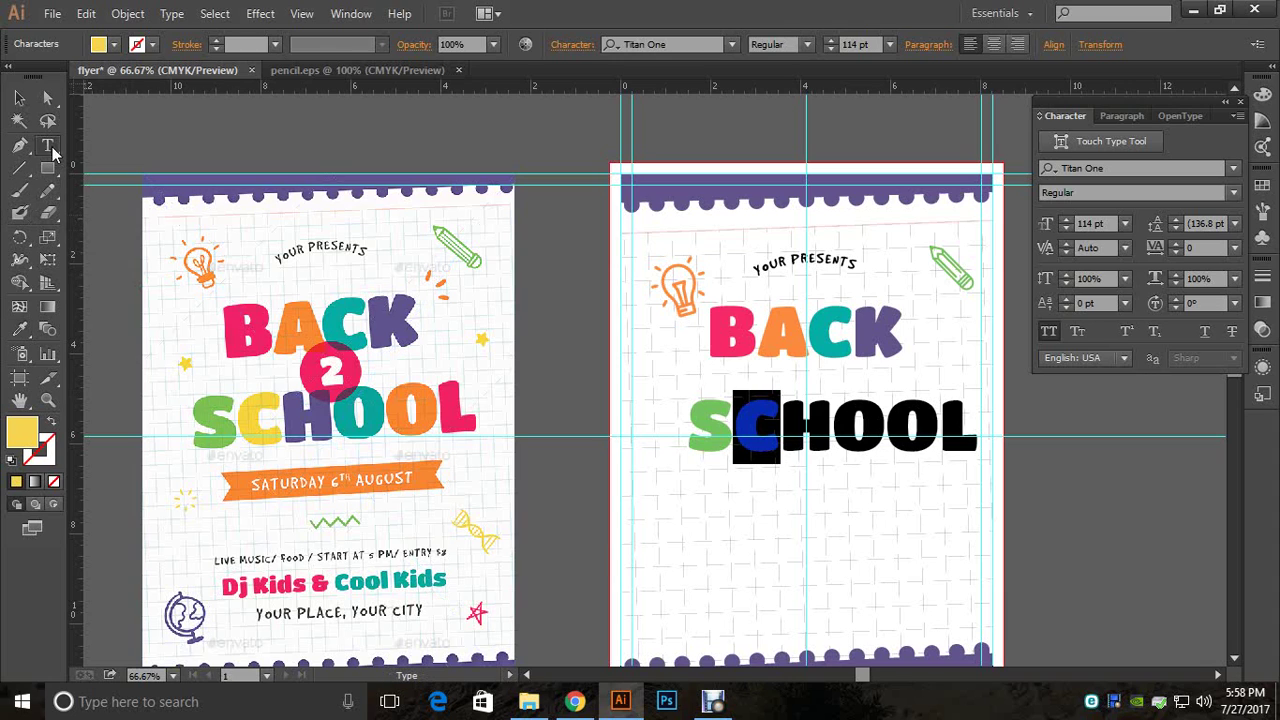
pyautogui.press('Right')
pyautogui.hotkey('shift', 'Right')
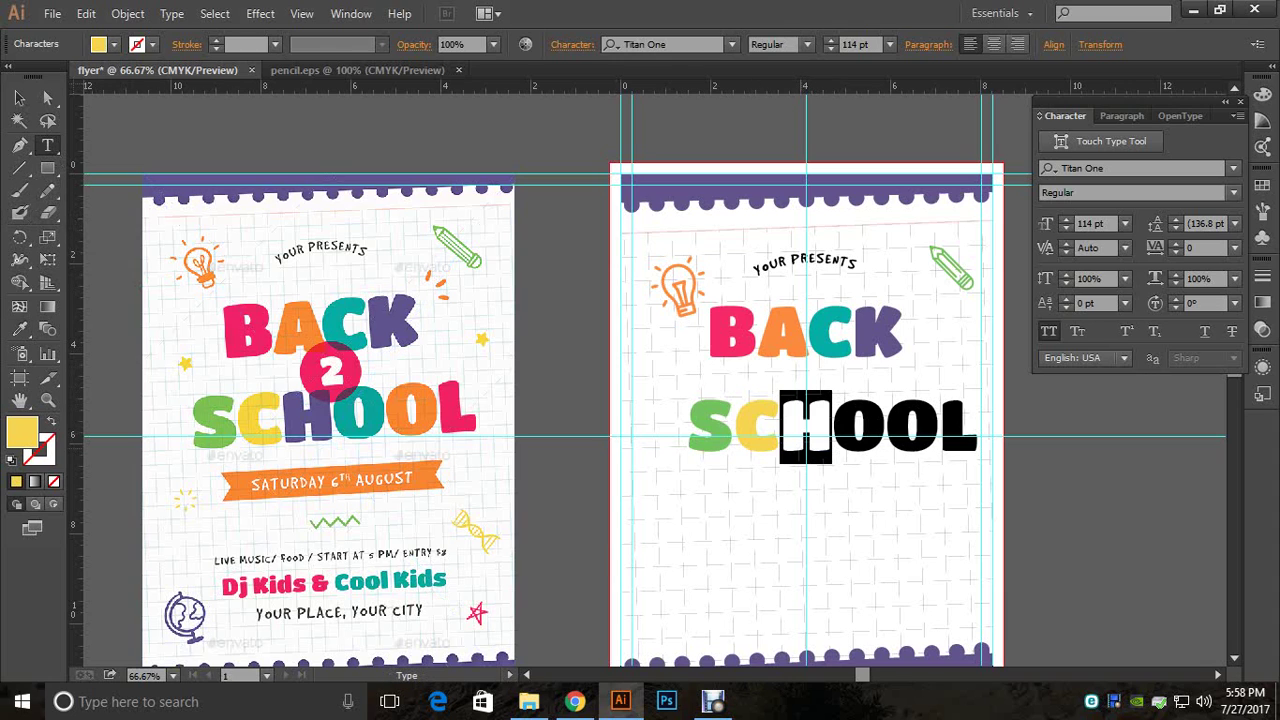
pyautogui.click(19, 329)
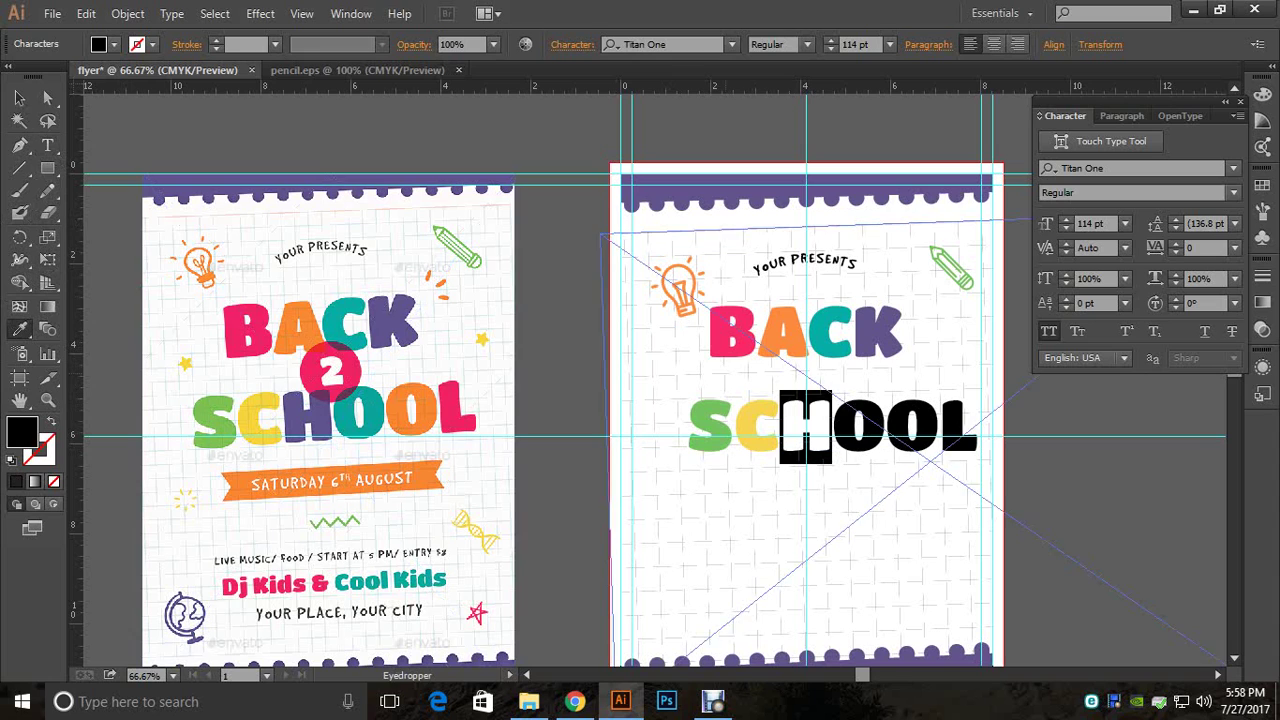
pyautogui.click(393, 322)
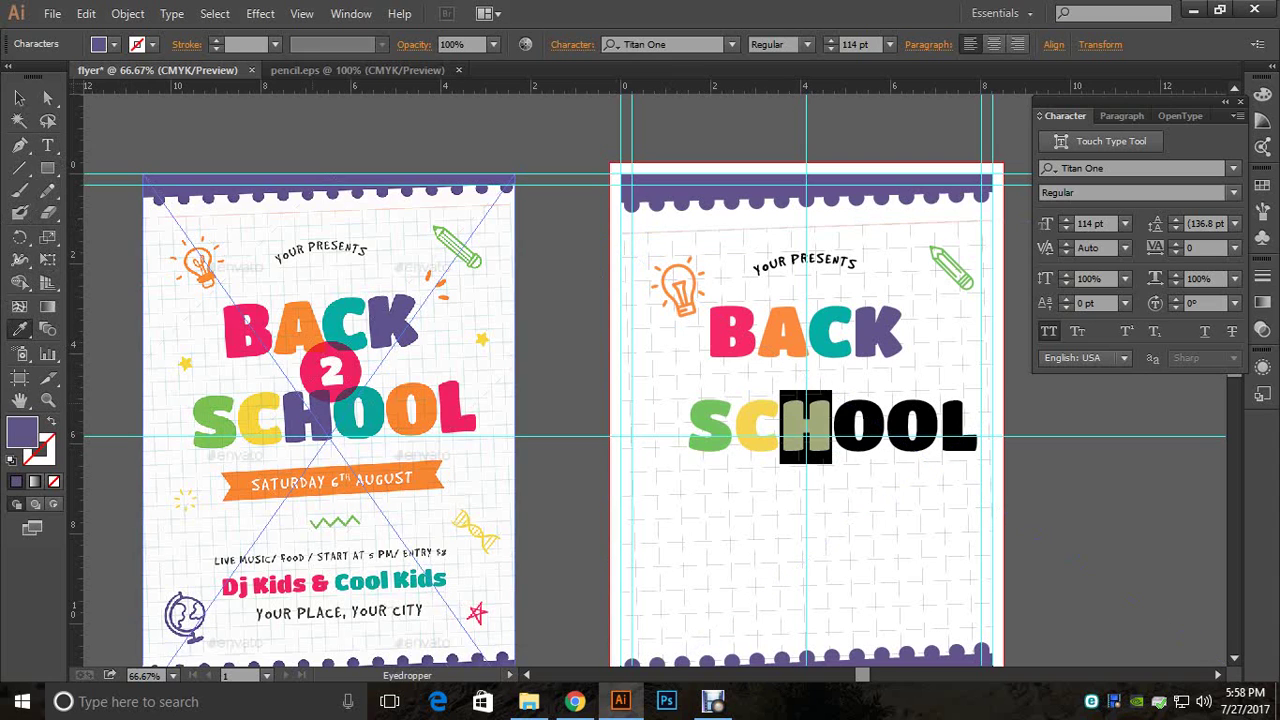
# Step: Colour the first O of SCHOOL teal by sampling the matching O in the reference flyer
pyautogui.click(47, 145)
pyautogui.press('Right')
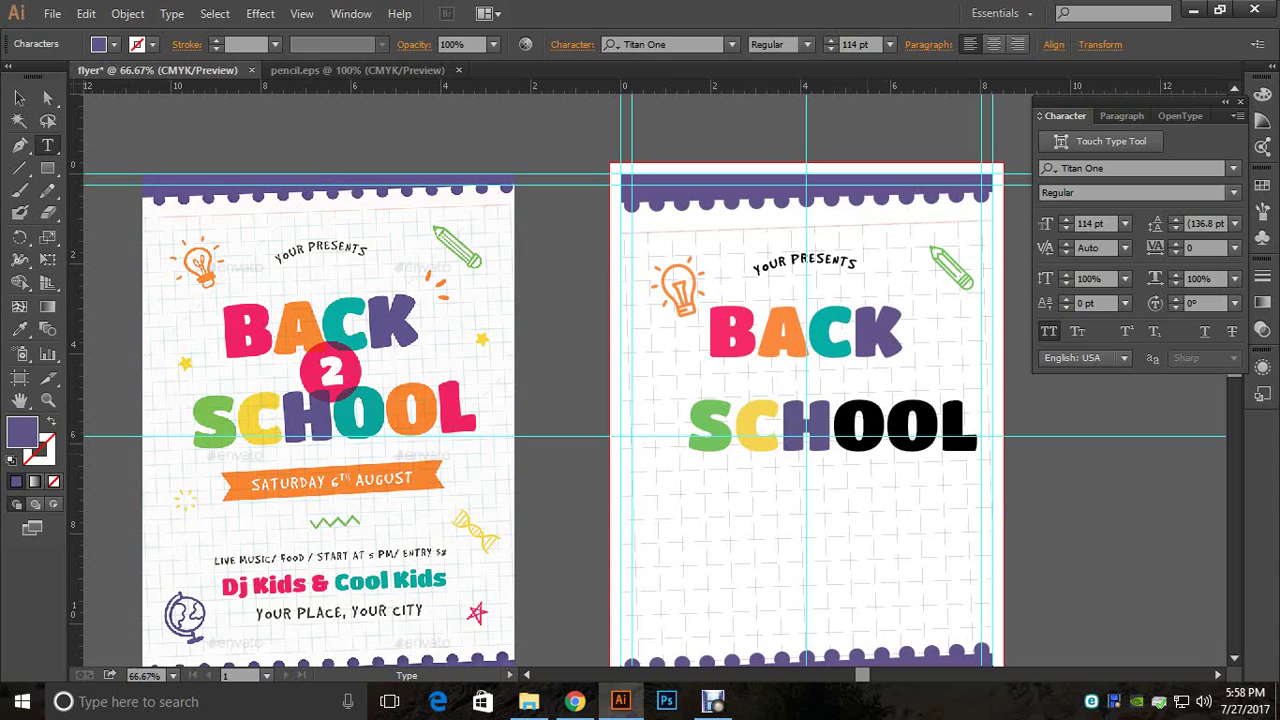
pyautogui.hotkey('shift', 'Right')
pyautogui.click(19, 329)
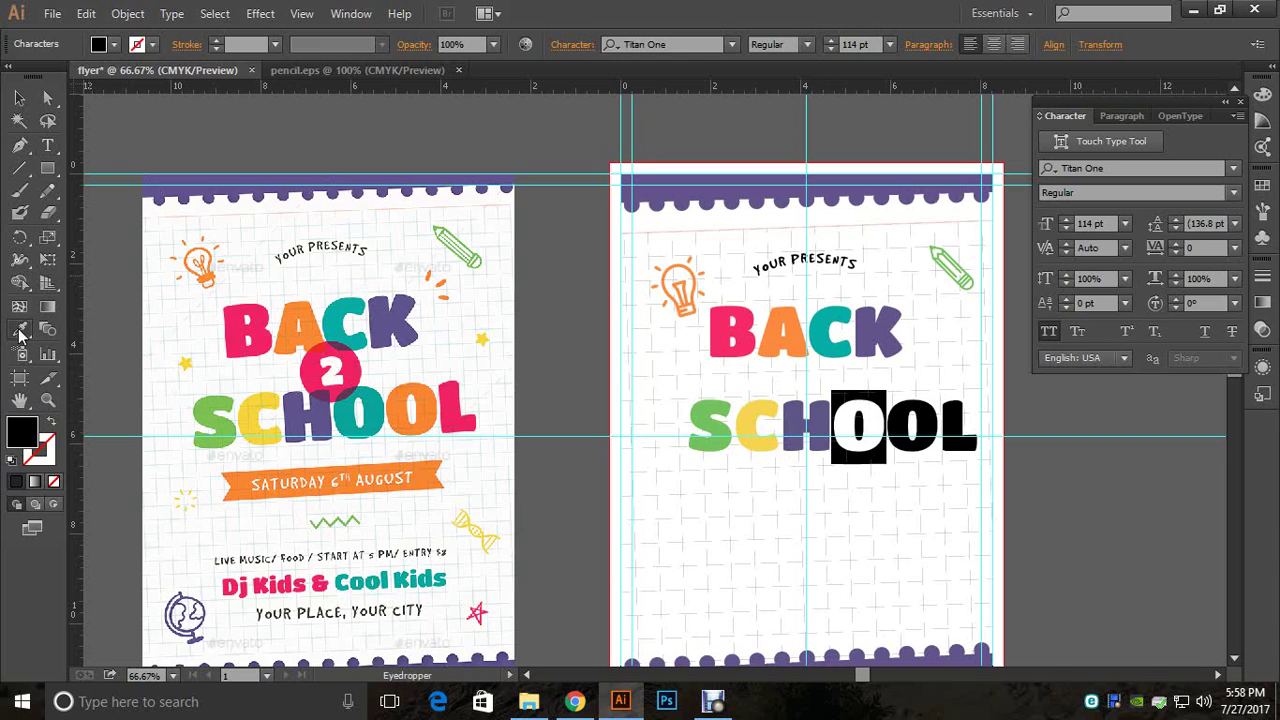
pyautogui.click(347, 412)
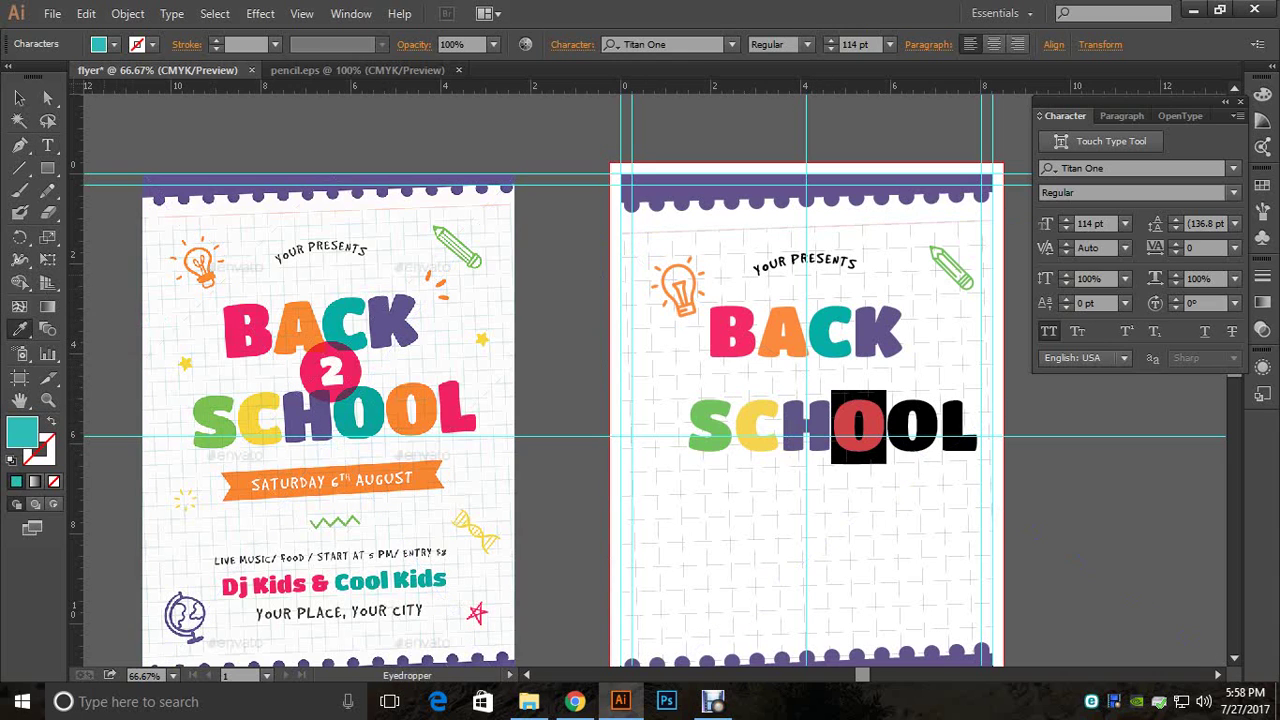
# Step: Colour the second O of SCHOOL orange by sampling the second O in the reference flyer
pyautogui.click(47, 145)
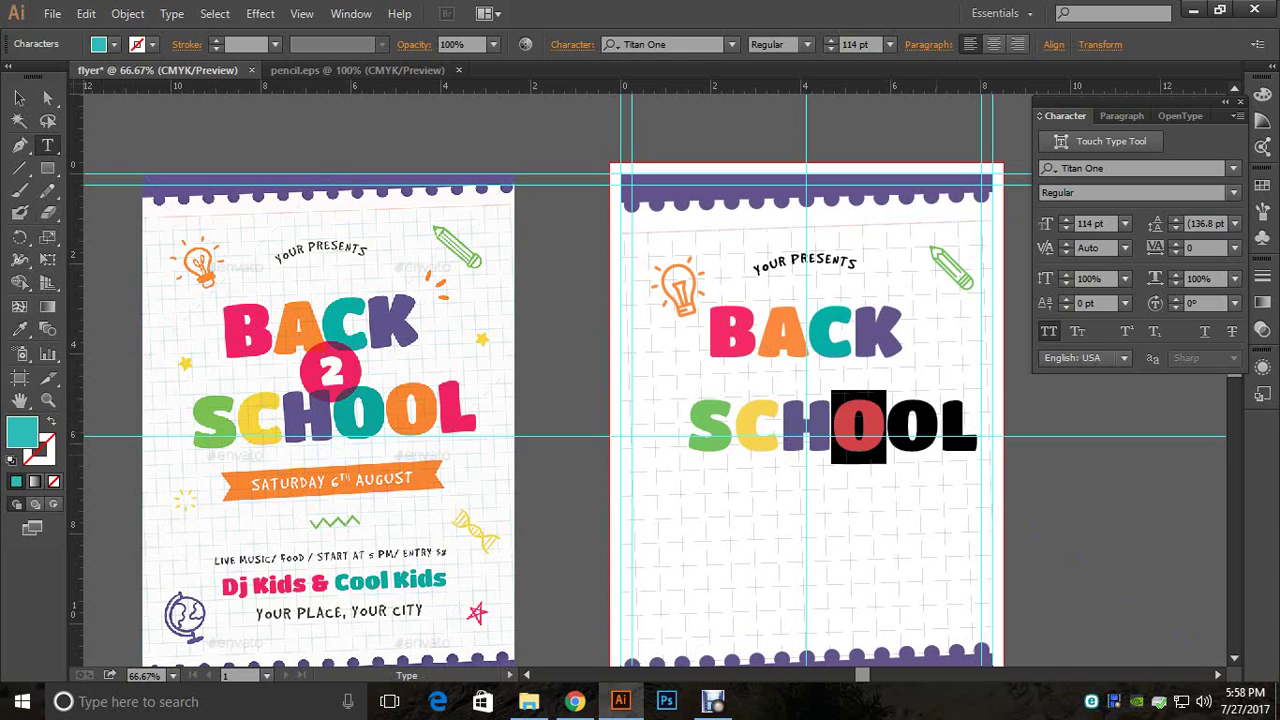
pyautogui.press('Right')
pyautogui.hotkey('shift', 'Right')
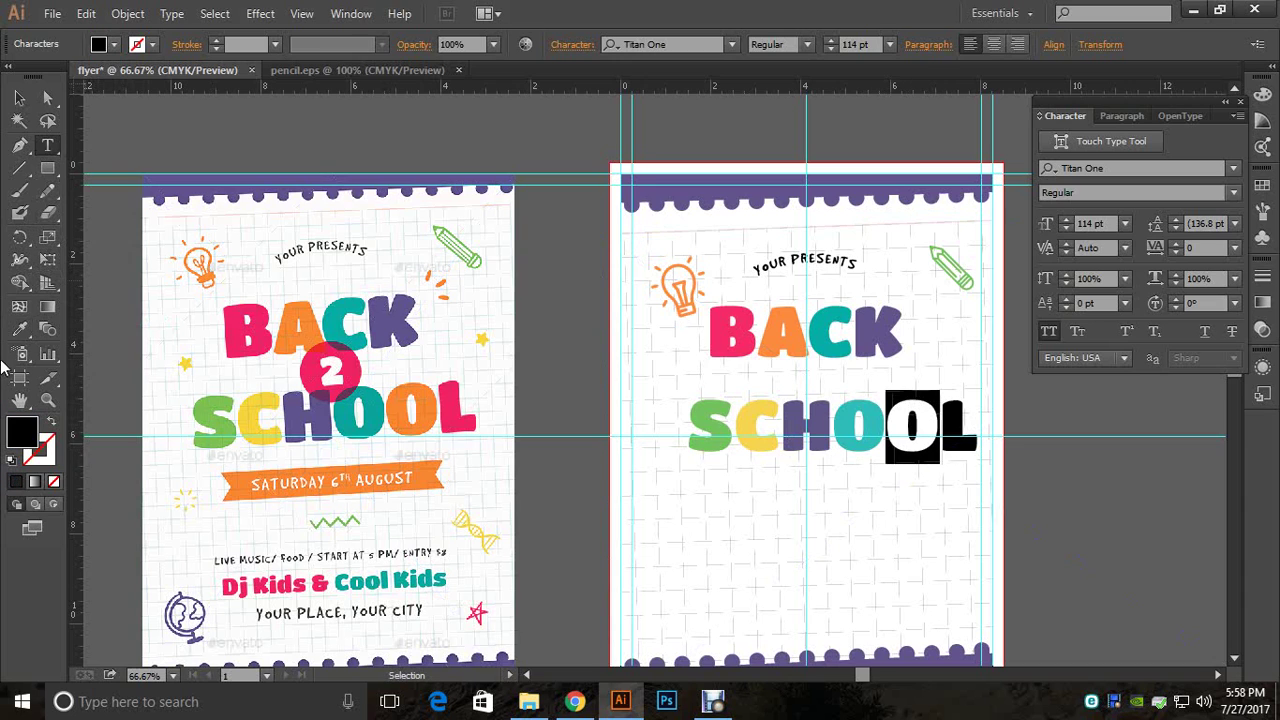
pyautogui.click(19, 329)
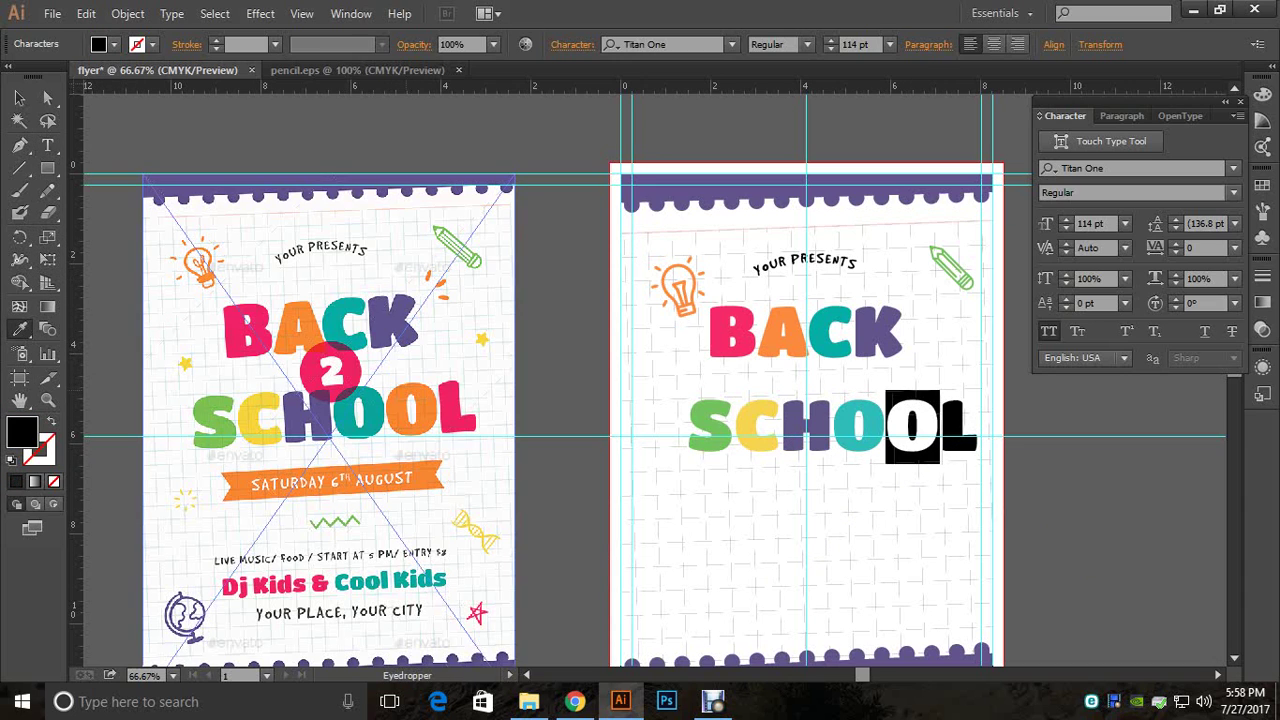
pyautogui.click(430, 410)
# Step: Colour the letter L of SCHOOL pink by sampling the reference flyer's L, and deselect the text
pyautogui.click(47, 145)
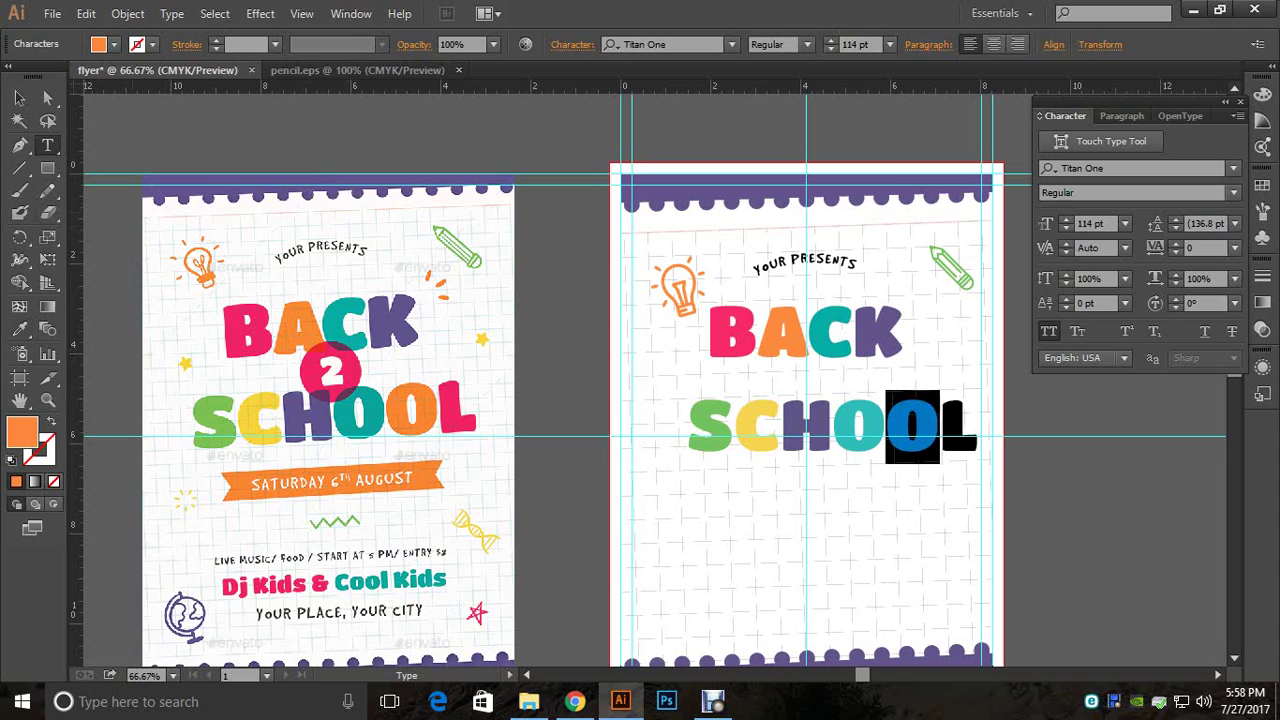
pyautogui.press('Right')
pyautogui.hotkey('shift', 'Right')
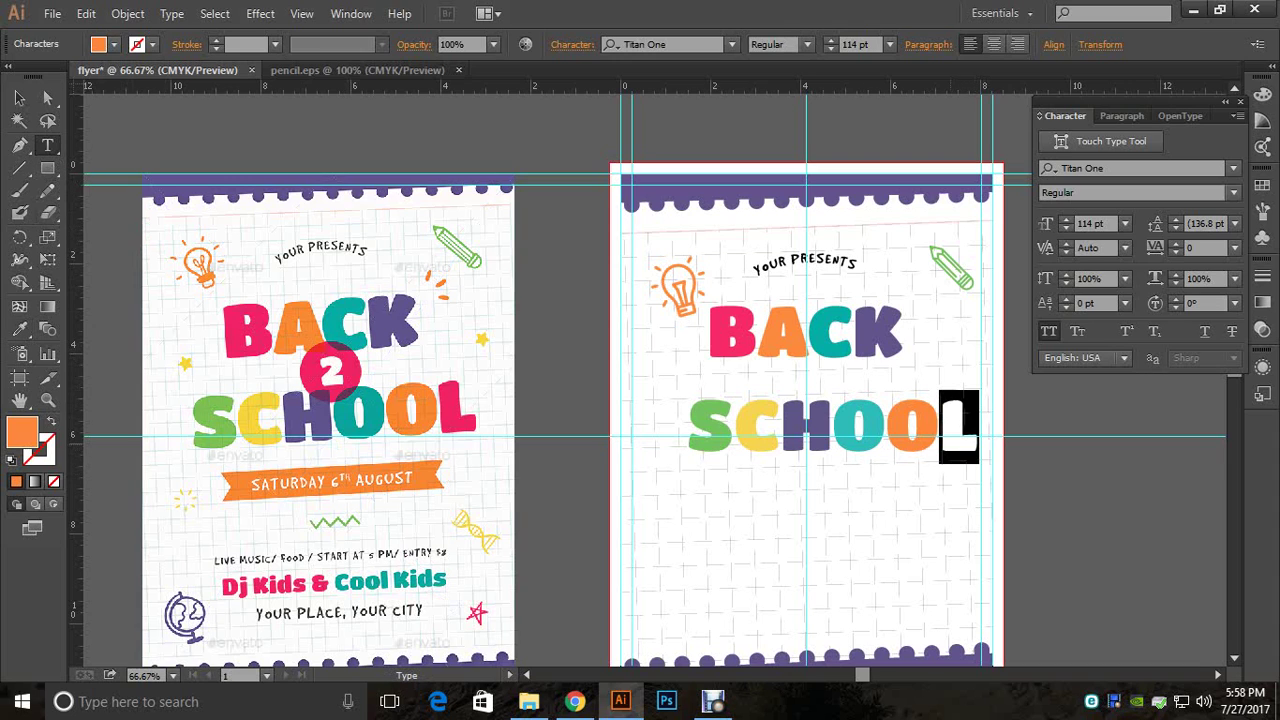
pyautogui.click(19, 330)
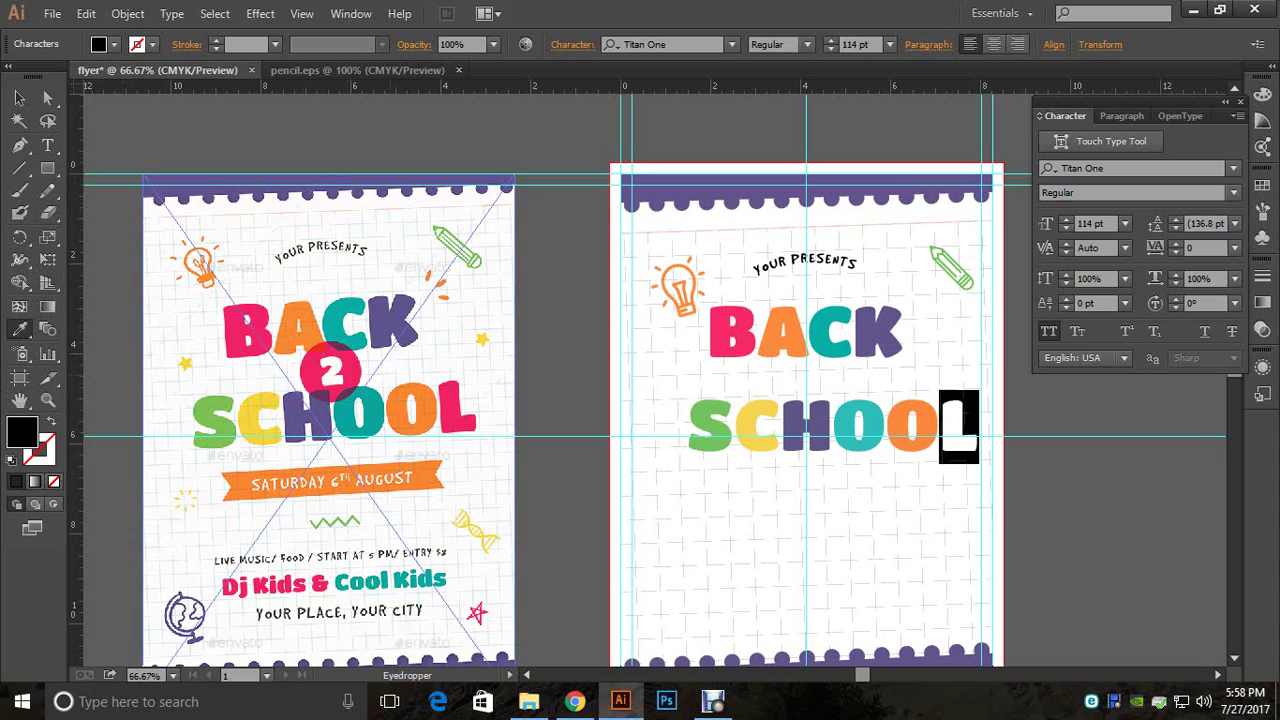
pyautogui.click(455, 410)
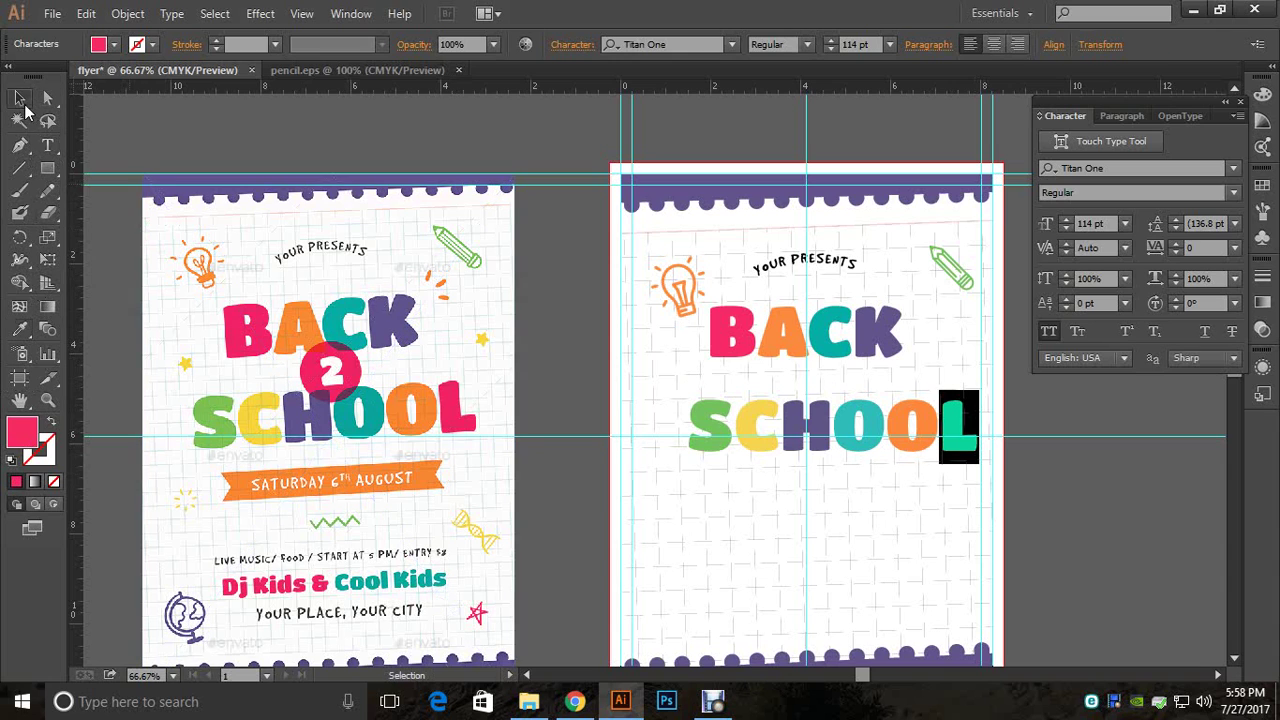
pyautogui.click(19, 97)
pyautogui.hotkey('ctrl', 'shift', 'a')
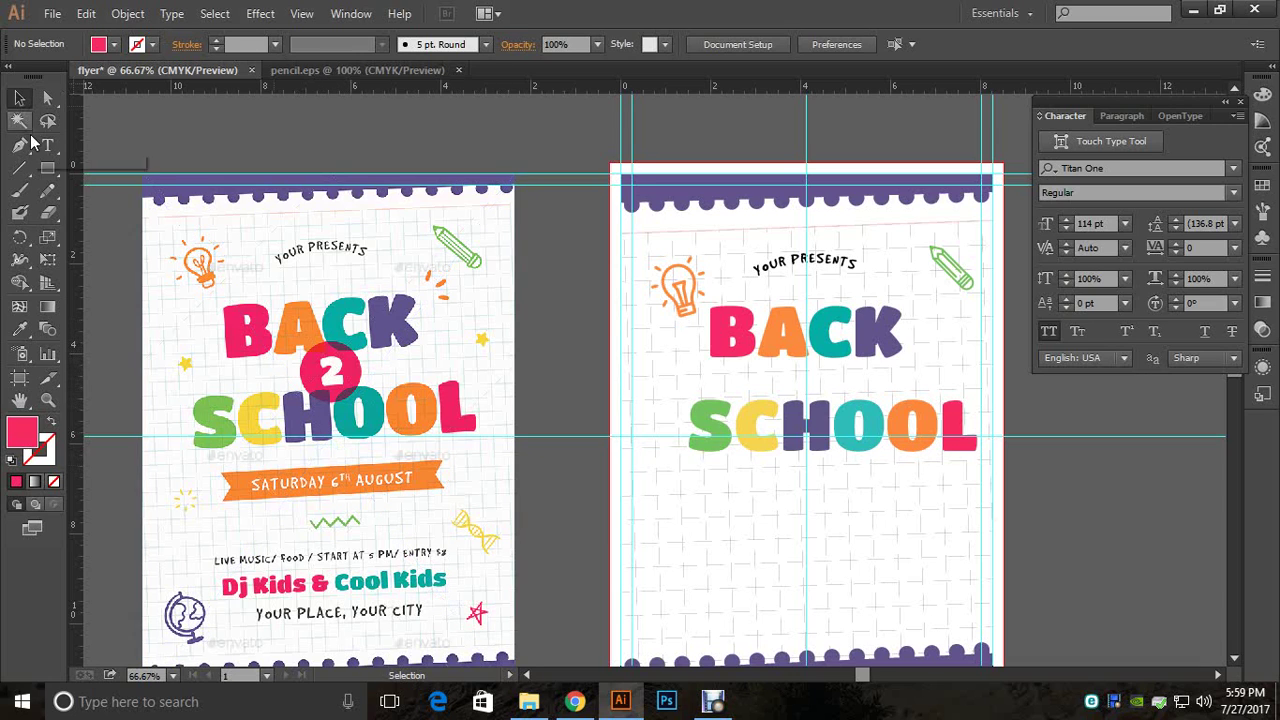
# Step: Draw a pink circle sized to the reference's 2 badge and place it on the centre guide between BACK and SCHOOL
pyautogui.moveTo(47, 168); pyautogui.dragTo(88, 212)
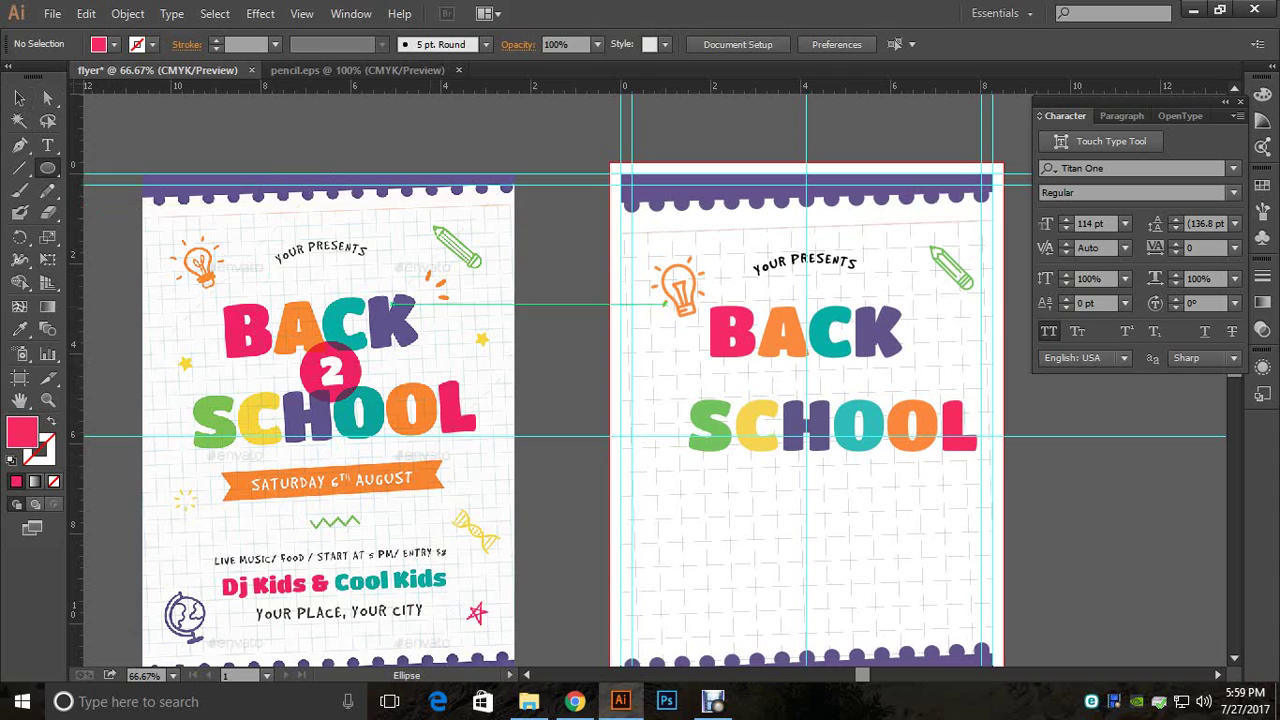
pyautogui.moveTo(306, 346); pyautogui.dragTo(368, 408)
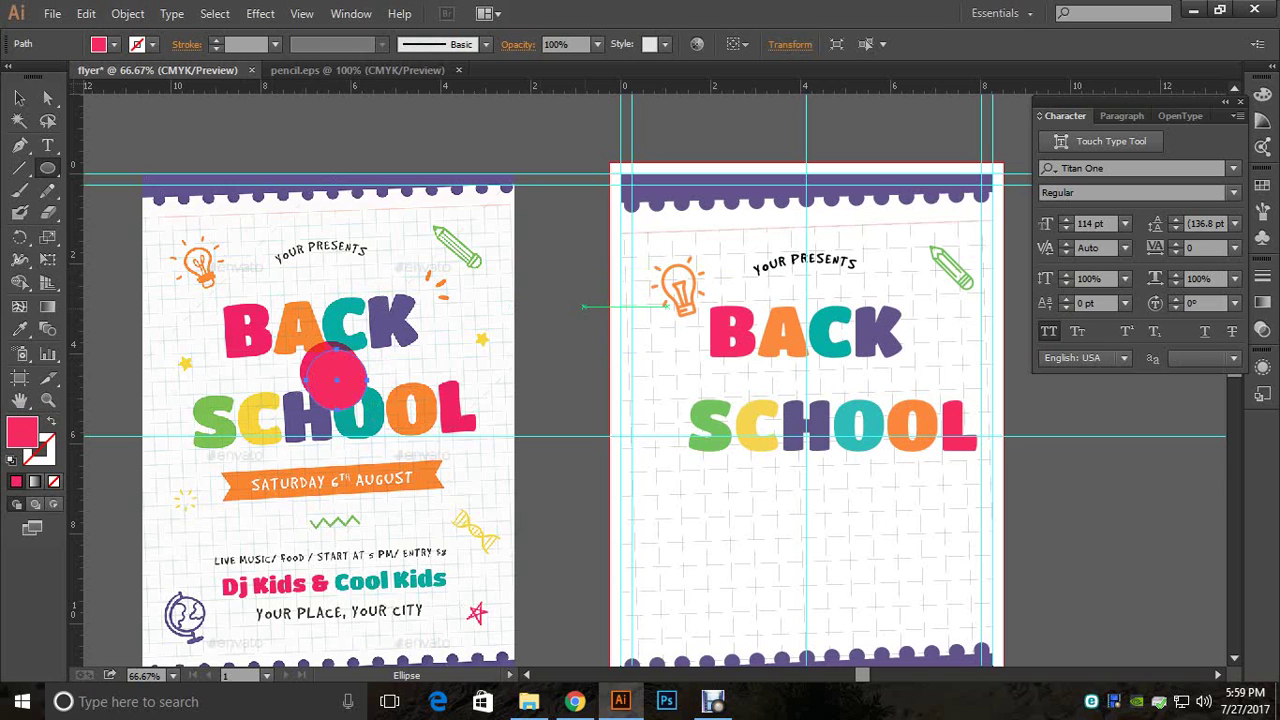
pyautogui.click(19, 97)
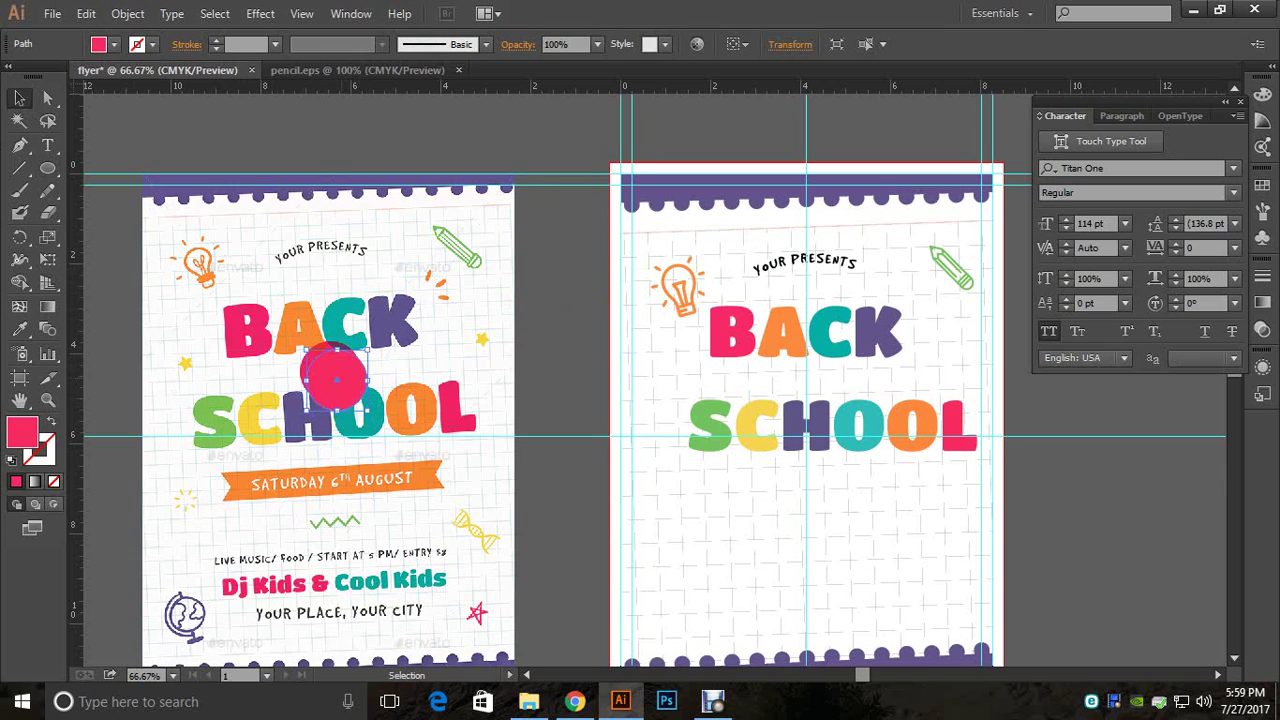
pyautogui.moveTo(335, 378); pyautogui.dragTo(805, 378)
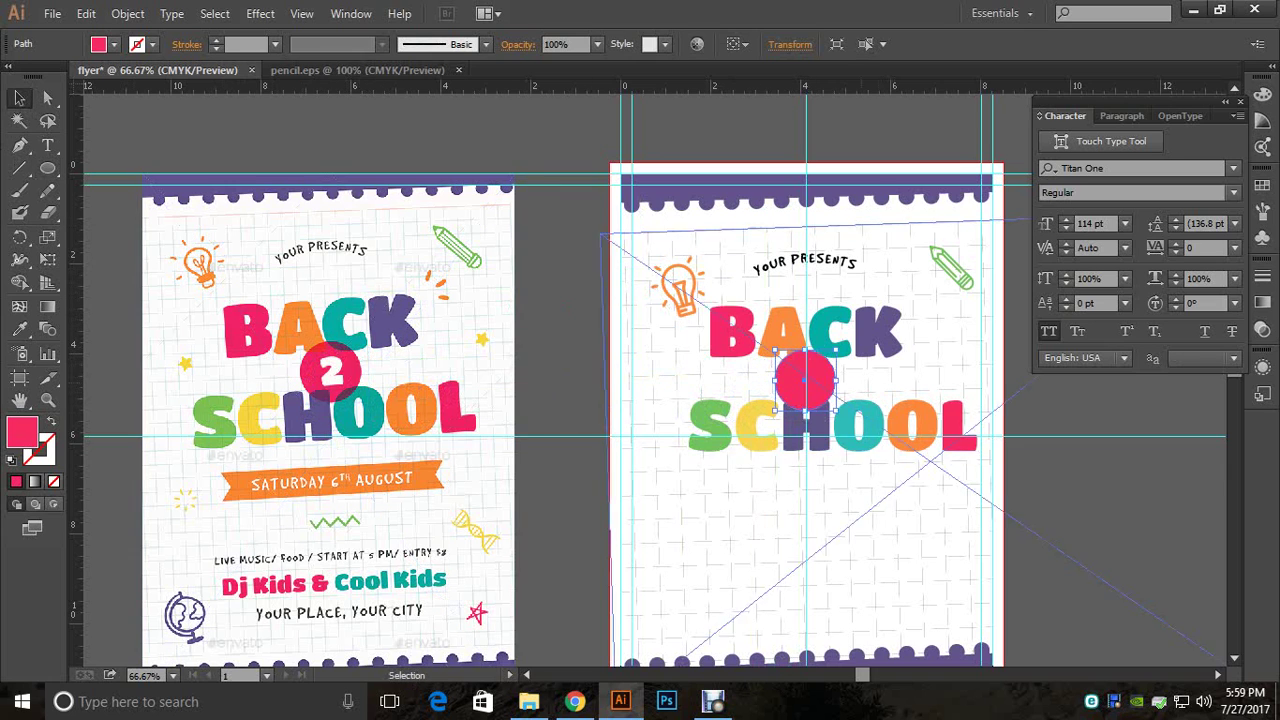
# Step: Nudge the SCHOOL text left until it is centred on the artboard's vertical centre guide
pyautogui.click(830, 332)
pyautogui.click(850, 426)
pyautogui.press('Left')
pyautogui.press('Left')
pyautogui.press('Left')
pyautogui.press('Left')
pyautogui.press('Left')
pyautogui.press('Left')
pyautogui.press('Left')
pyautogui.press('Left')
pyautogui.press('Left')
pyautogui.press('Left')
pyautogui.press('Left')
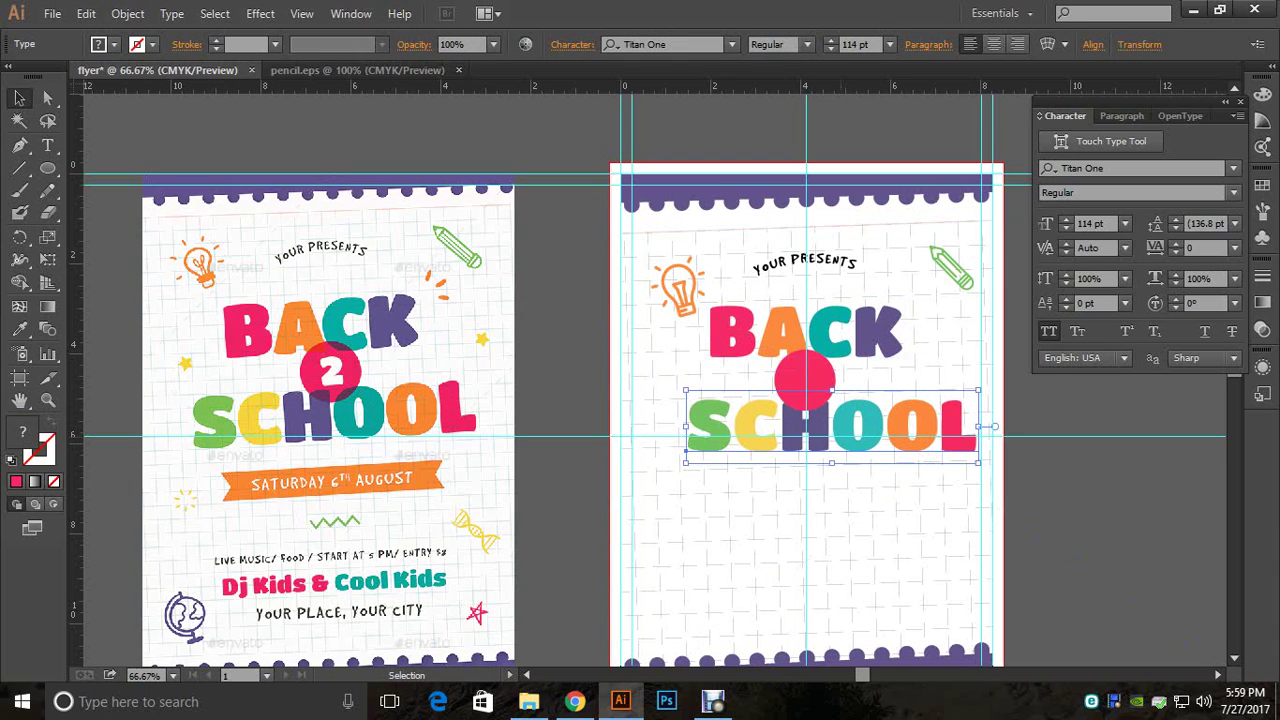
pyautogui.press('Left')
pyautogui.press('Left')
pyautogui.press('Left')
pyautogui.press('Left')
pyautogui.press('Left')
pyautogui.press('Left')
pyautogui.press('Left')
pyautogui.press('Left')
pyautogui.press('Left')
pyautogui.press('Left')
pyautogui.press('Left')
pyautogui.press('Left')
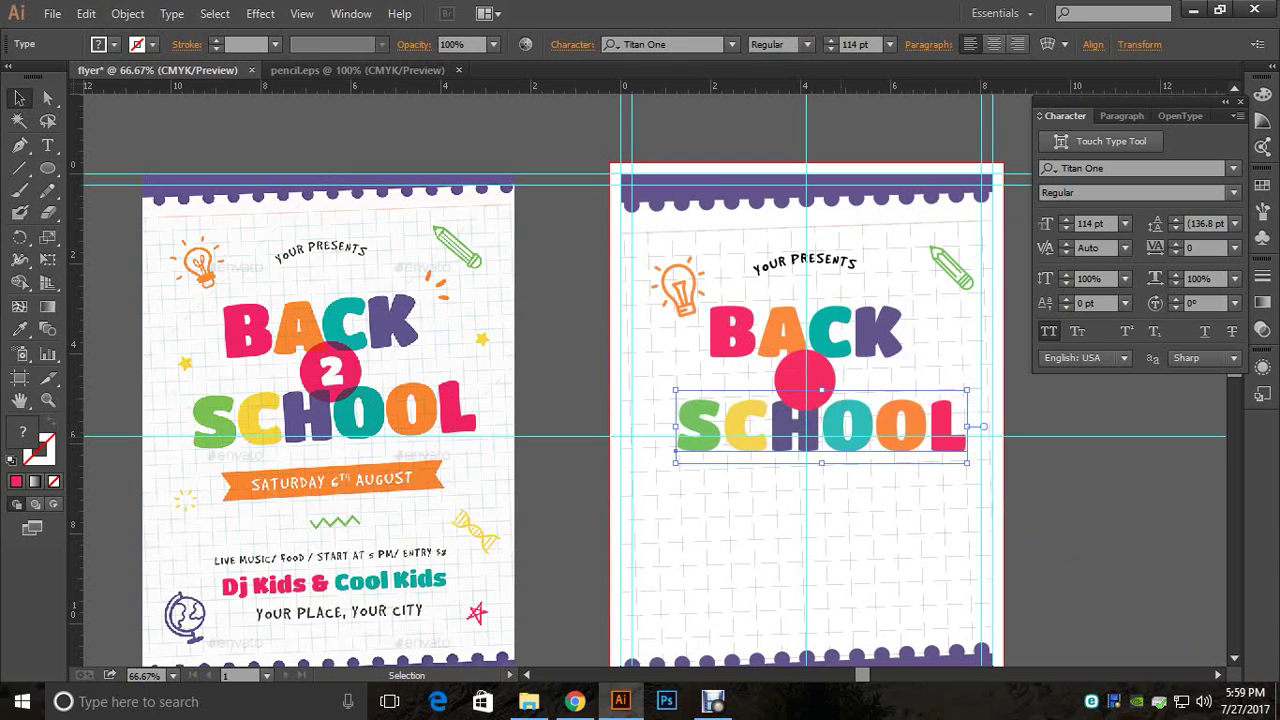
pyautogui.press('Left')
pyautogui.press('Left')
pyautogui.press('Left')
pyautogui.press('Left')
pyautogui.press('Left')
pyautogui.press('Left')
pyautogui.press('Left')
pyautogui.press('Left')
pyautogui.press('Left')
pyautogui.press('Left')
pyautogui.press('Left')
pyautogui.press('Left')
pyautogui.press('Left')
pyautogui.press('Left')
pyautogui.press('Left')
pyautogui.press('Left')
pyautogui.press('Left')
pyautogui.press('Left')
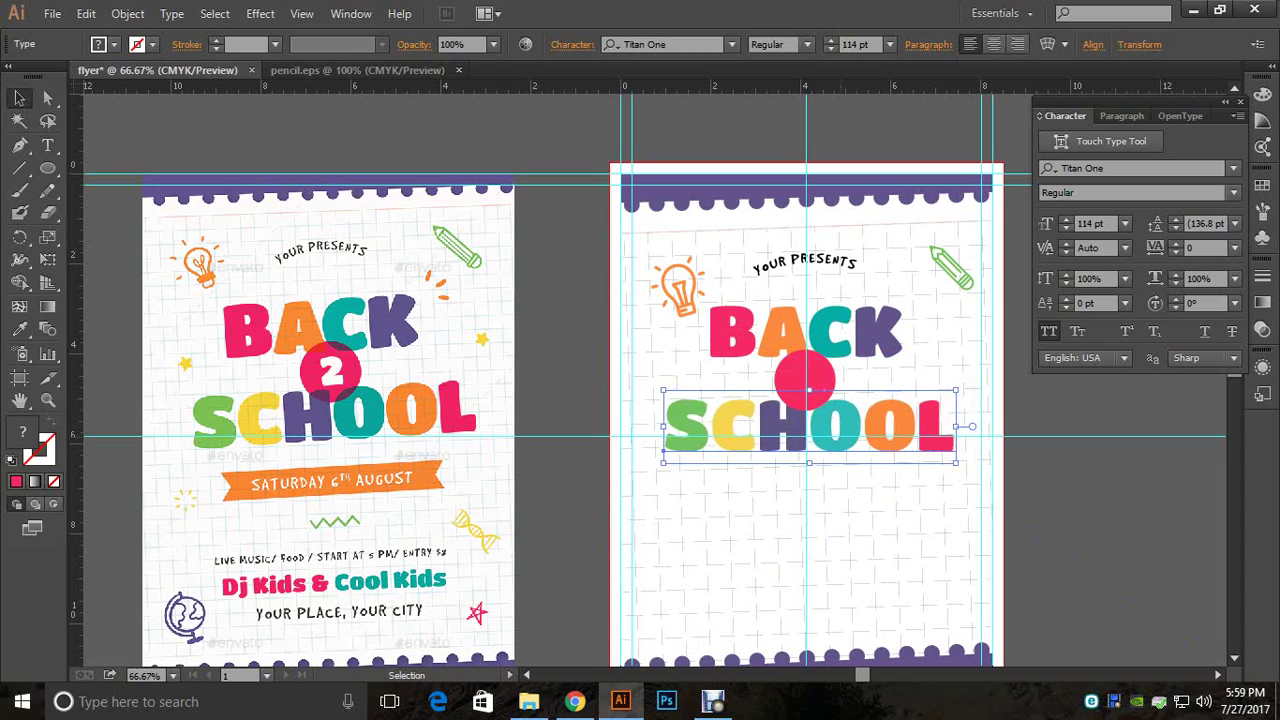
pyautogui.press('Left')
pyautogui.press('Left')
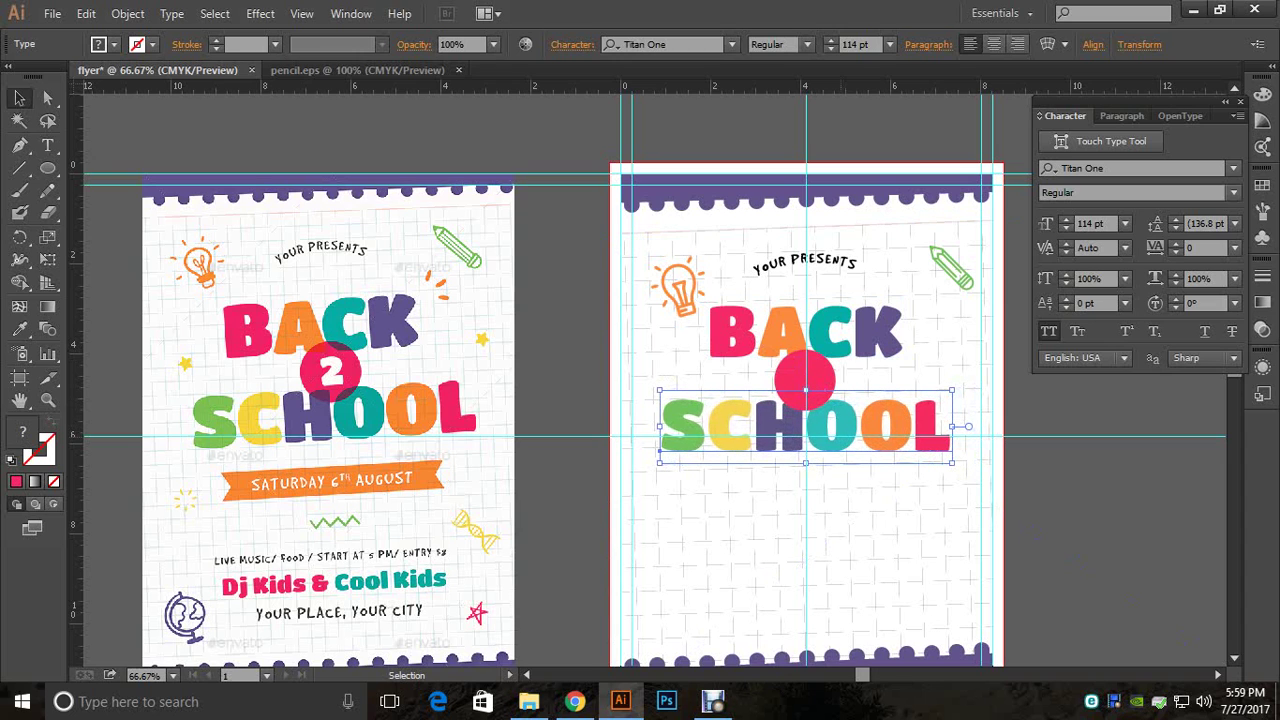
pyautogui.press('Right')
pyautogui.click(808, 540)
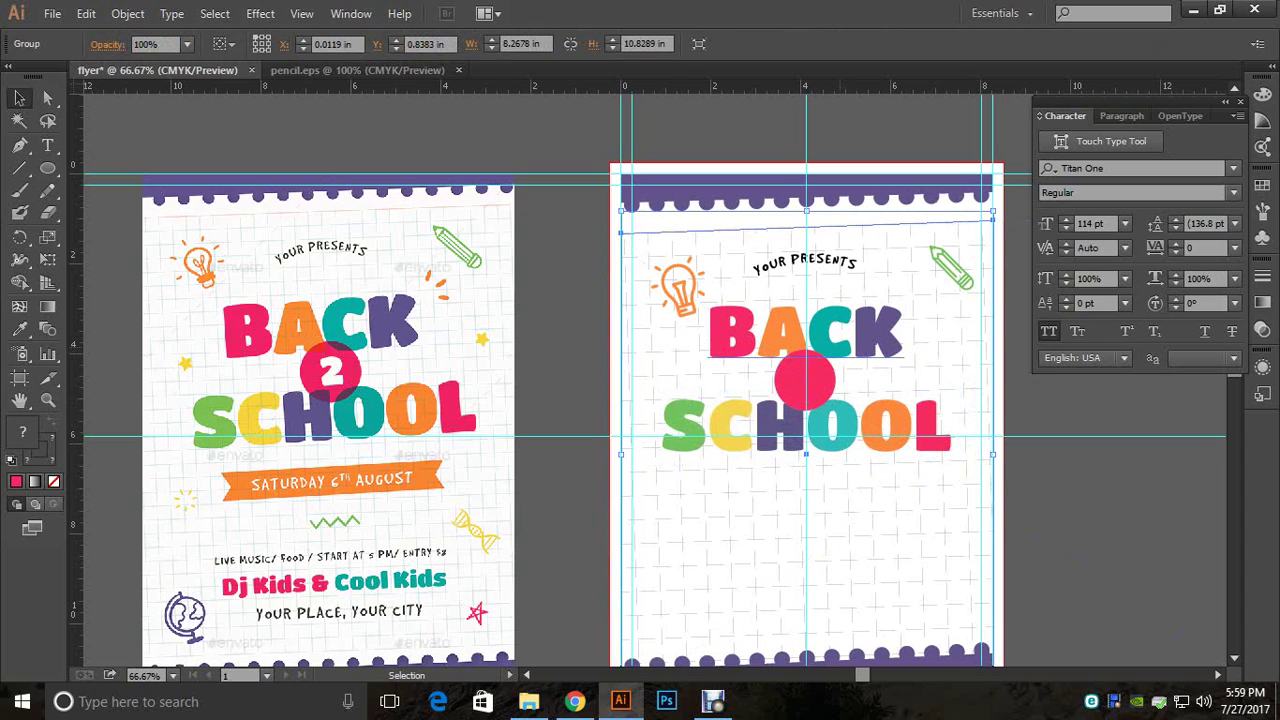
# Step: Nudge the BACK text slightly down towards the pink circle and slightly left at the centre guide
pyautogui.click(790, 335)
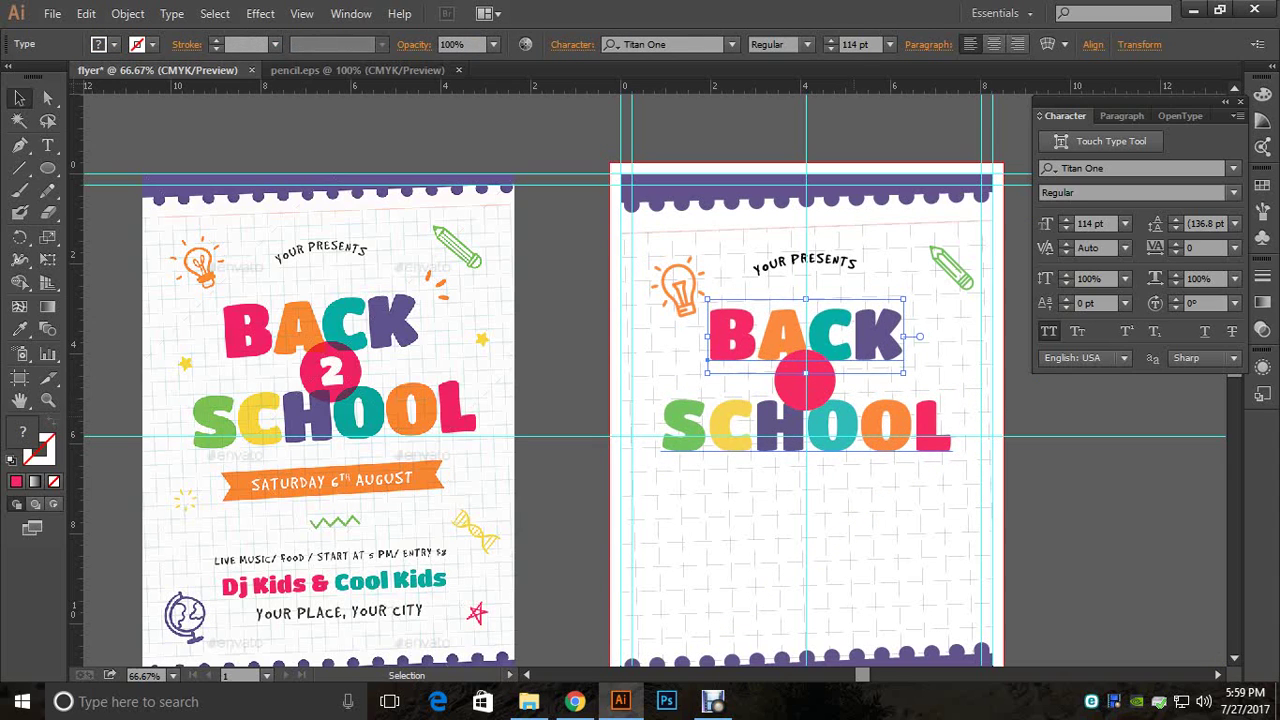
pyautogui.press('Down')
pyautogui.press('Down')
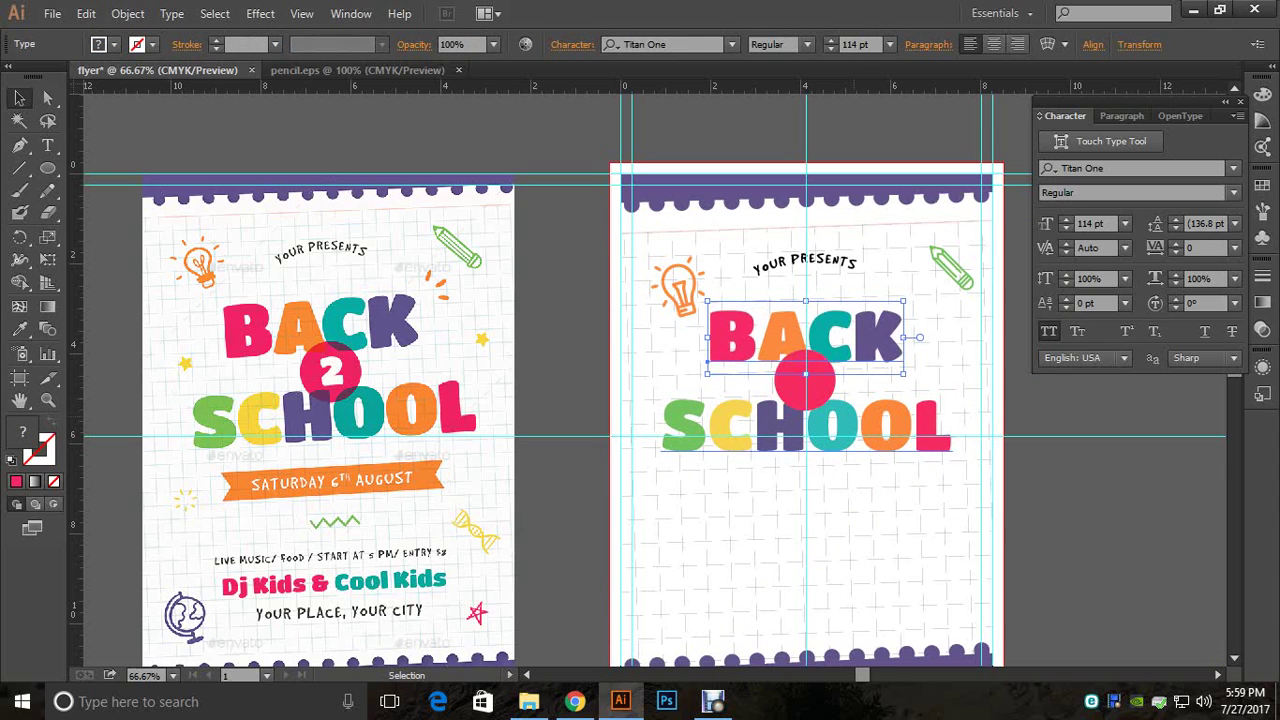
pyautogui.press('Left')
pyautogui.press('Left')
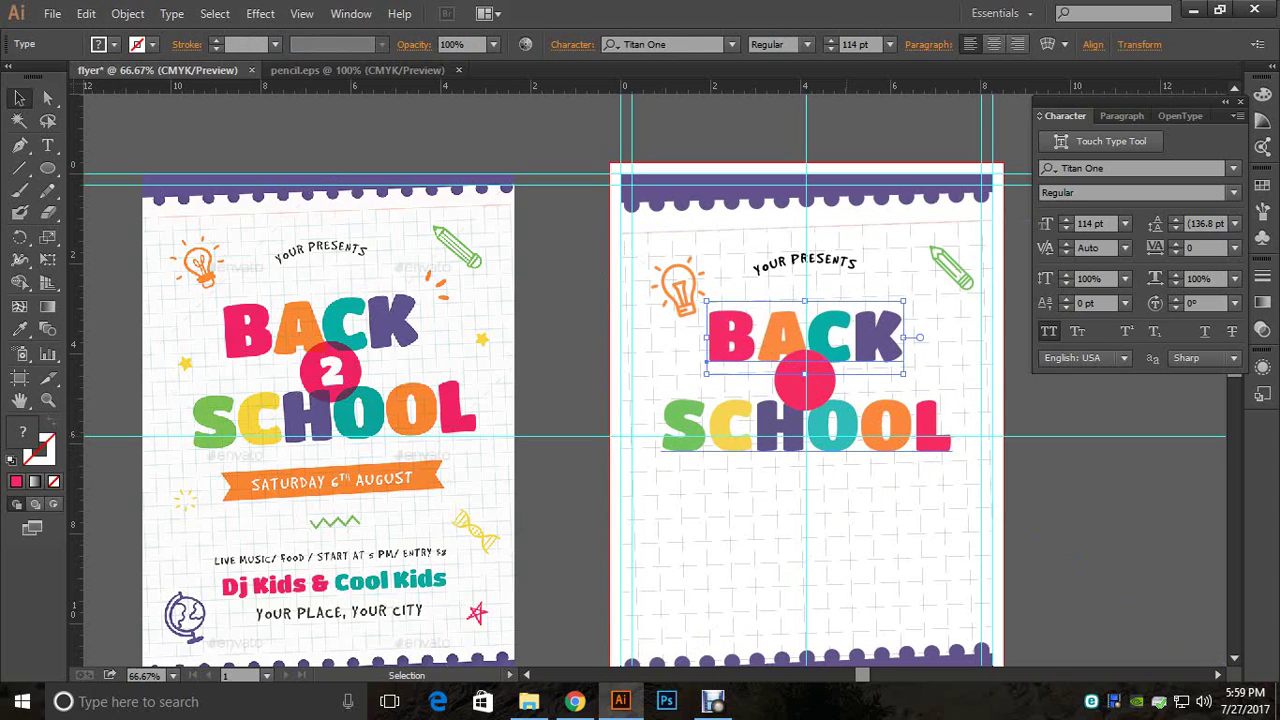
# Step: Nudge the SCHOOL text slightly up towards the pink circle and slightly left, and deselect it
pyautogui.click(808, 428)
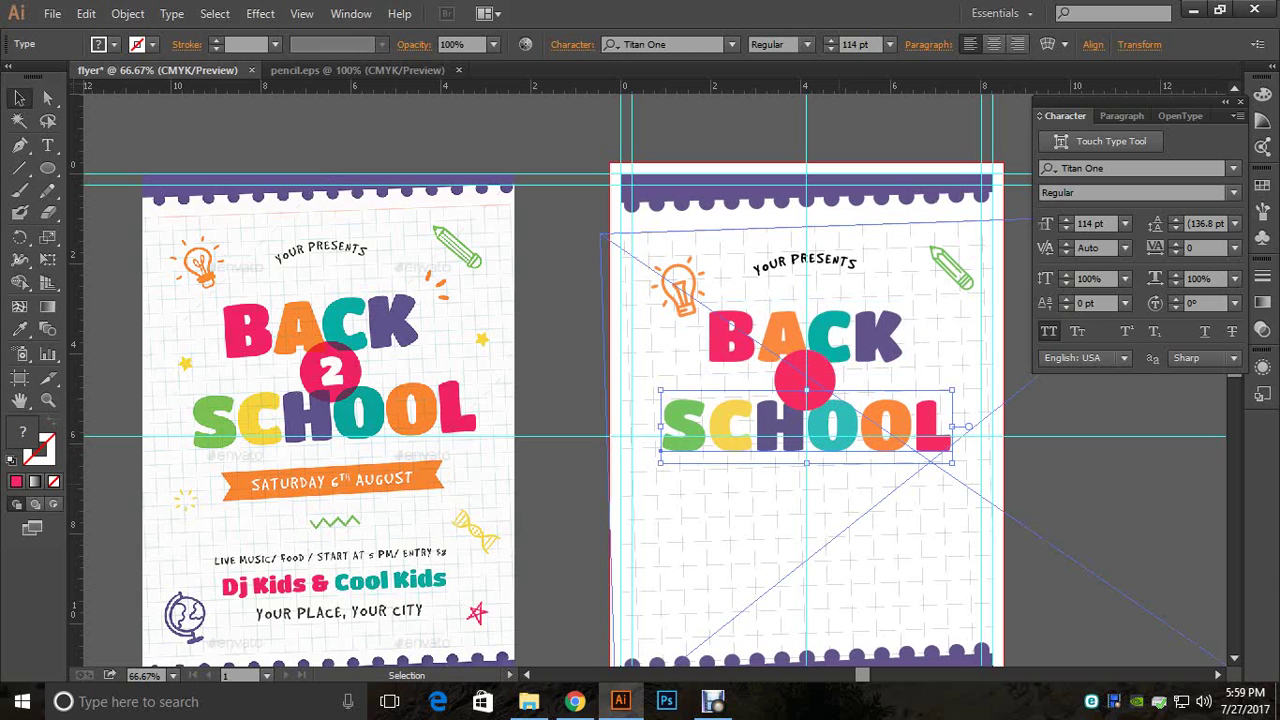
pyautogui.press('Up')
pyautogui.press('Up')
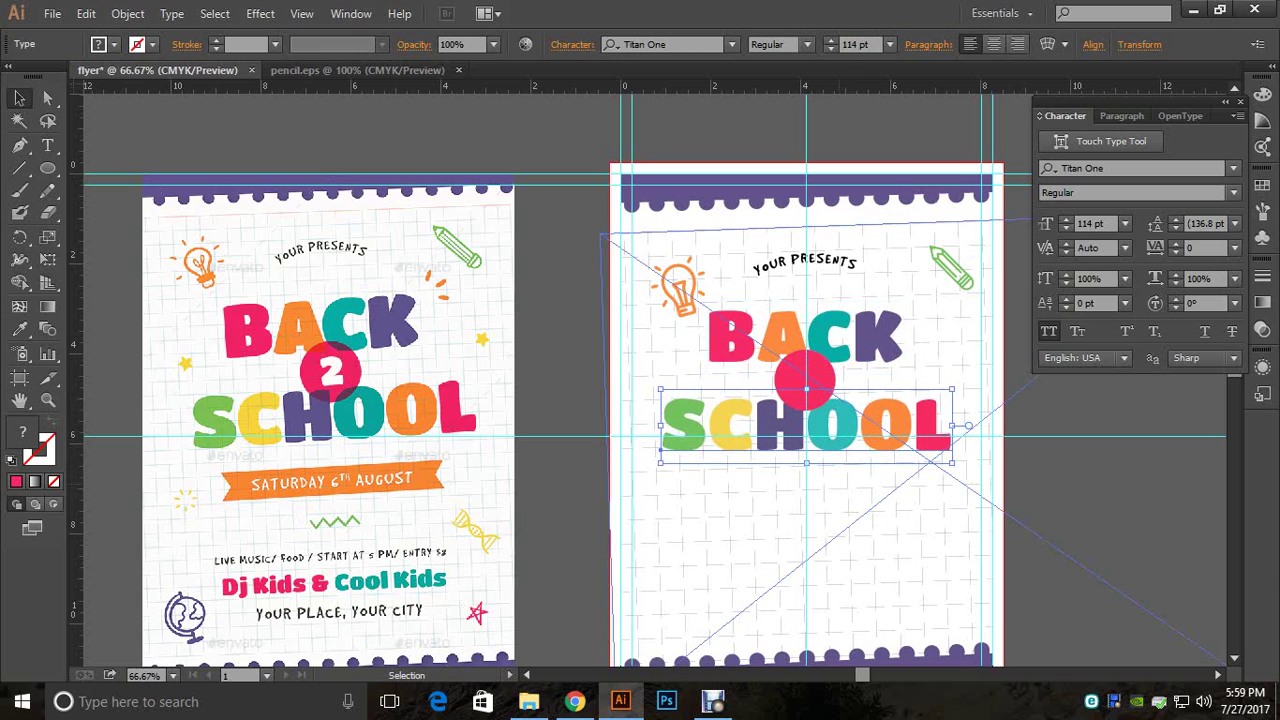
pyautogui.press('Left')
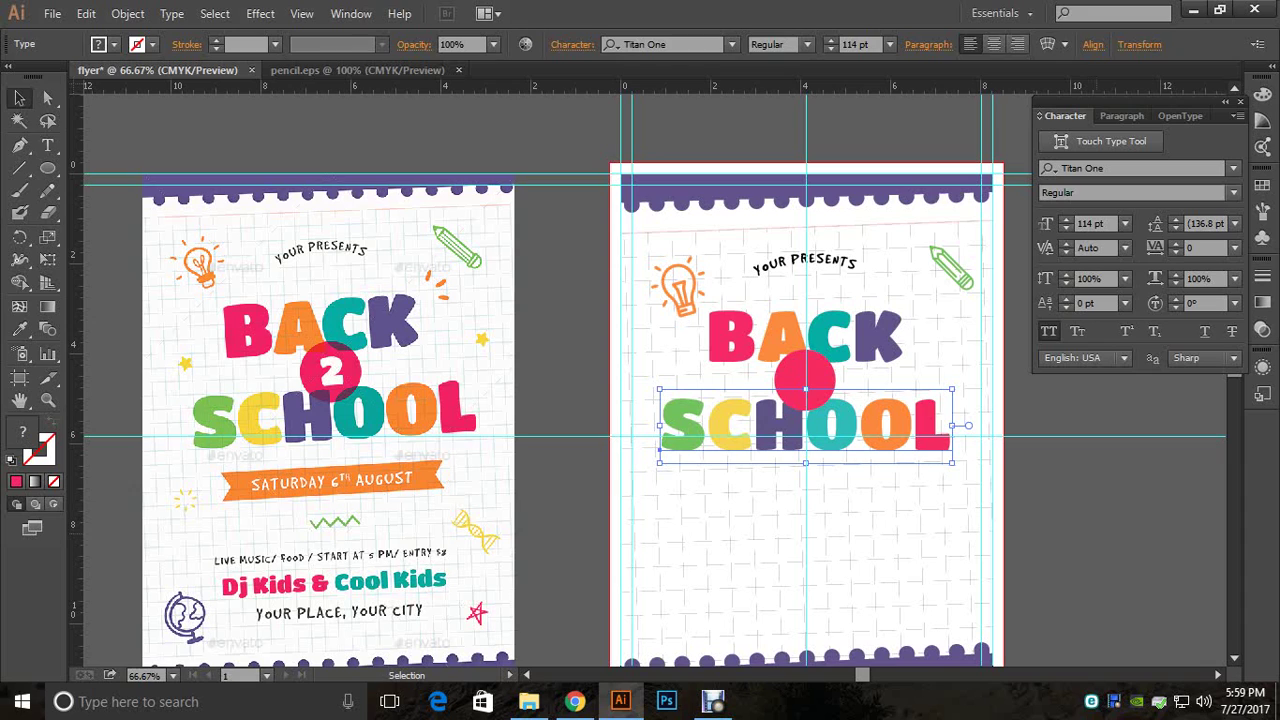
pyautogui.hotkey('ctrl', 'shift', 'a')
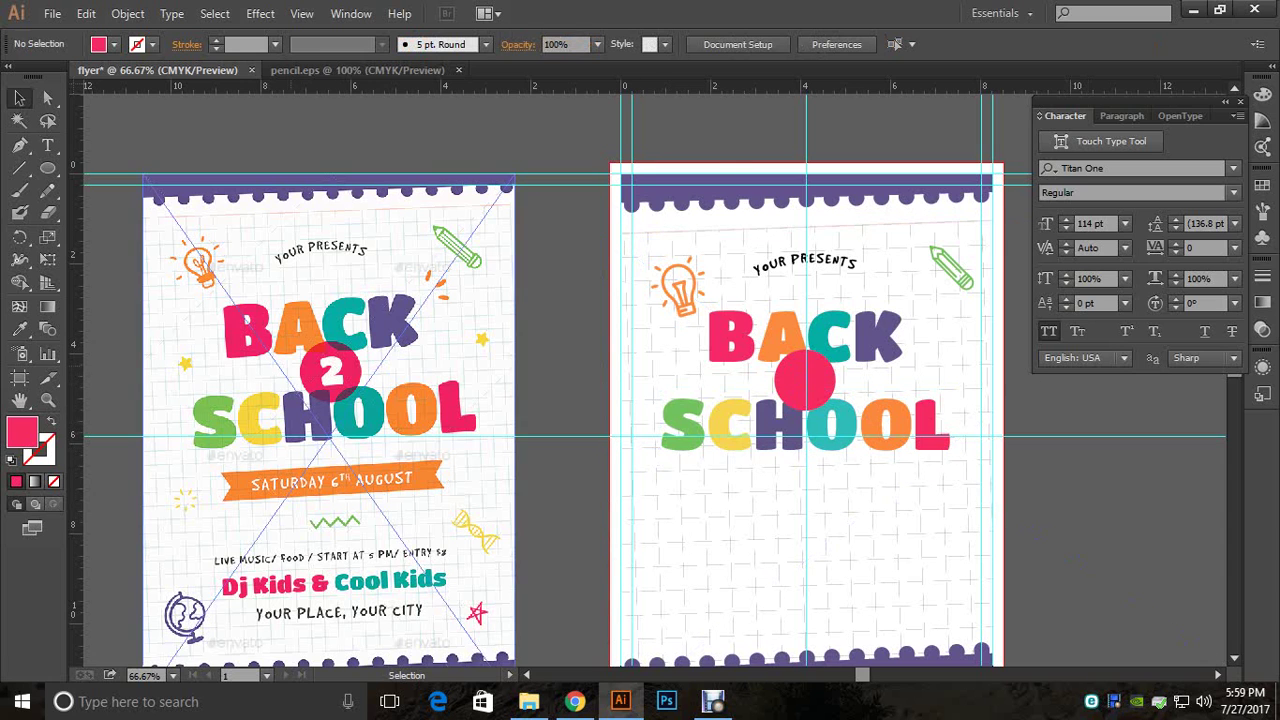
# Step: Set the blending mode of the BACK text, the pink circle and the SCHOOL text to Multiply
pyautogui.hotkey('ctrl', '1')
pyautogui.hscroll(3, 650, 380)
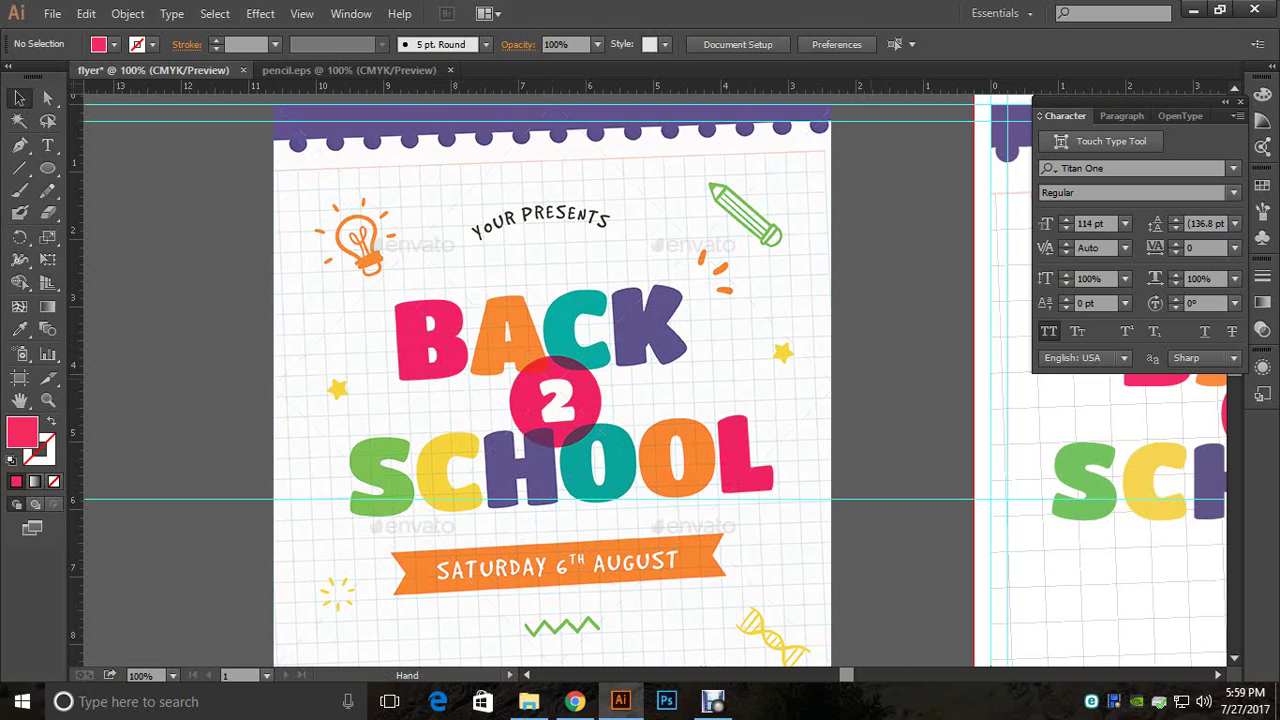
pyautogui.moveTo(930, 400); pyautogui.dragTo(351, 381)
pyautogui.click(658, 332)
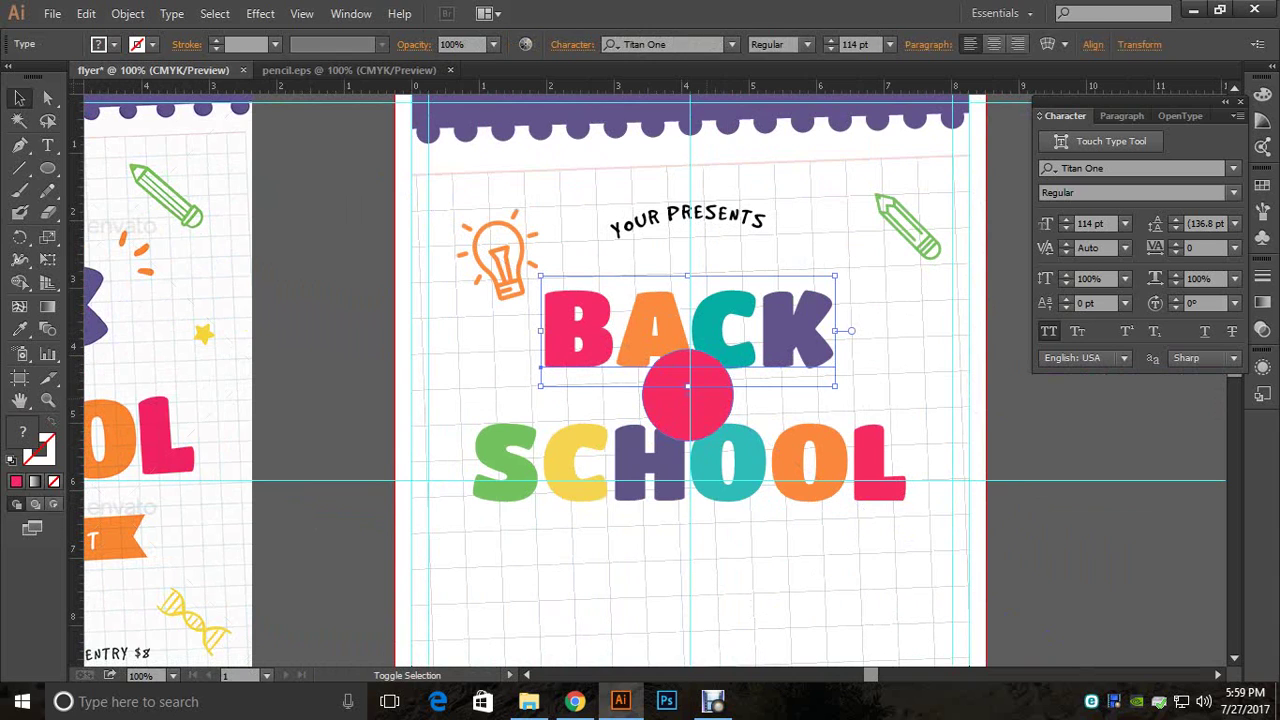
pyautogui.keyDown('shift'); pyautogui.click(700, 405); pyautogui.keyUp('shift')
pyautogui.keyDown('shift'); pyautogui.click(720, 465); pyautogui.keyUp('shift')
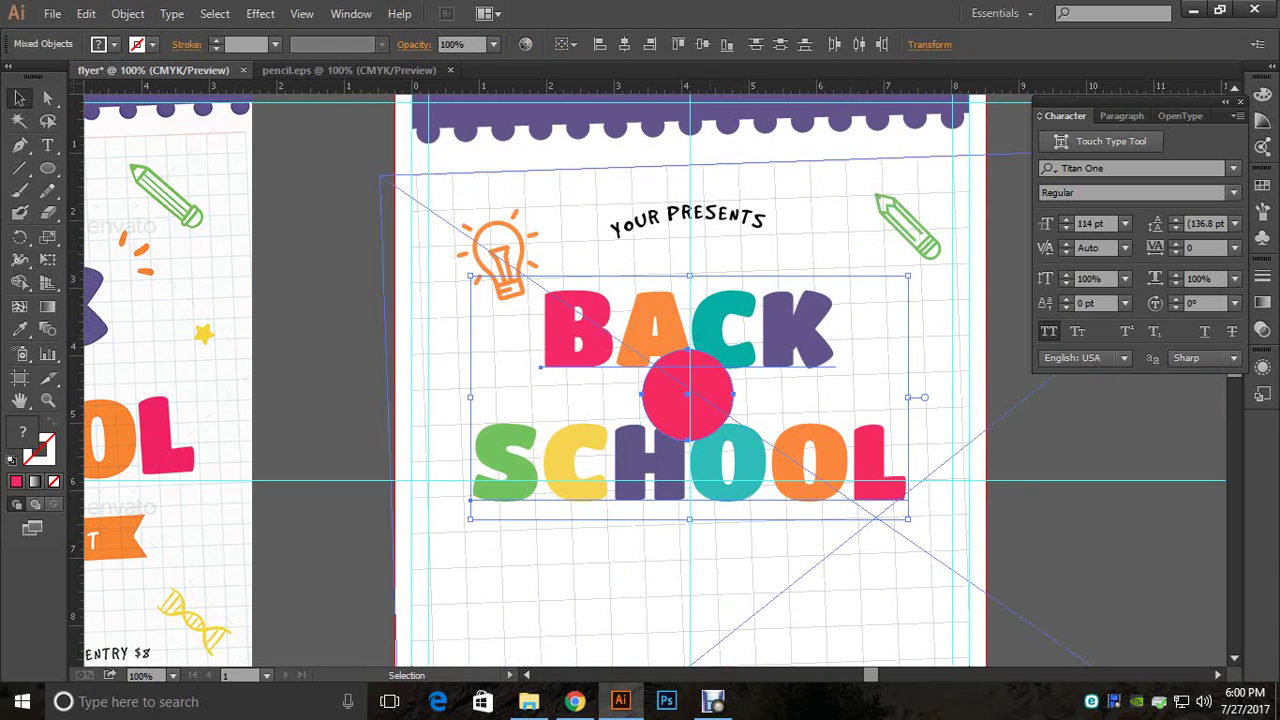
pyautogui.click(351, 13)
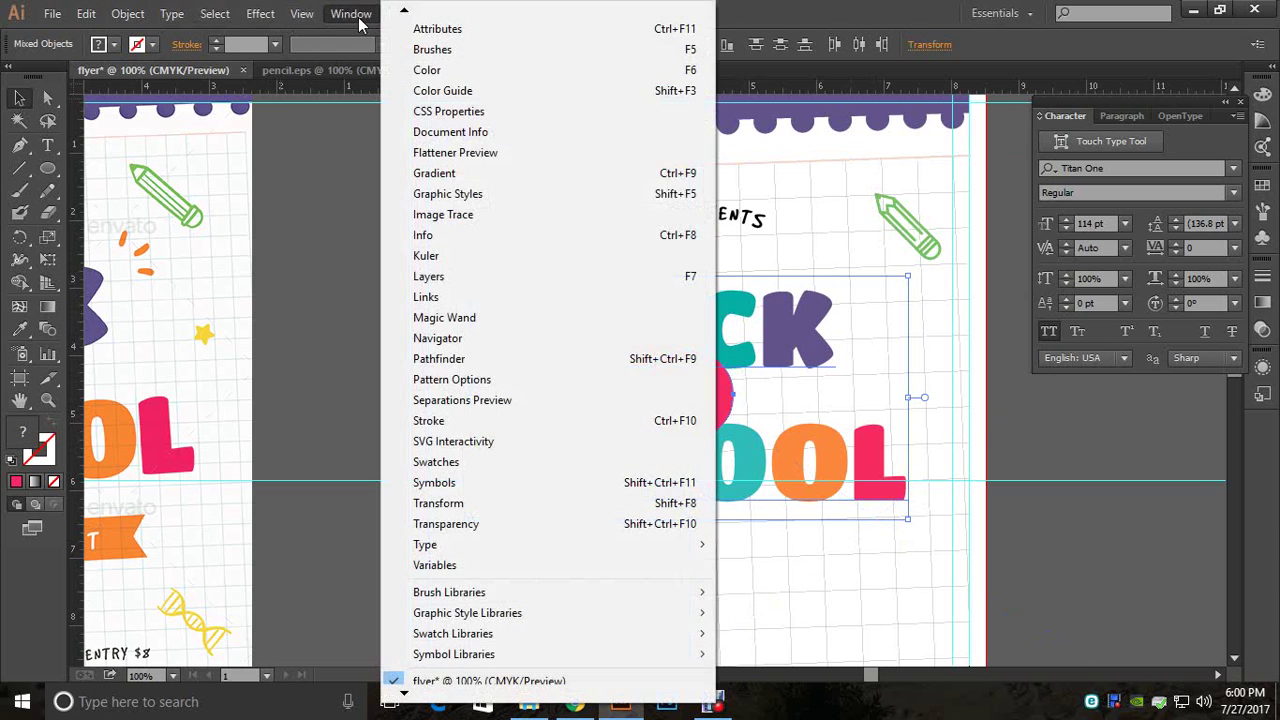
pyautogui.click(479, 522)
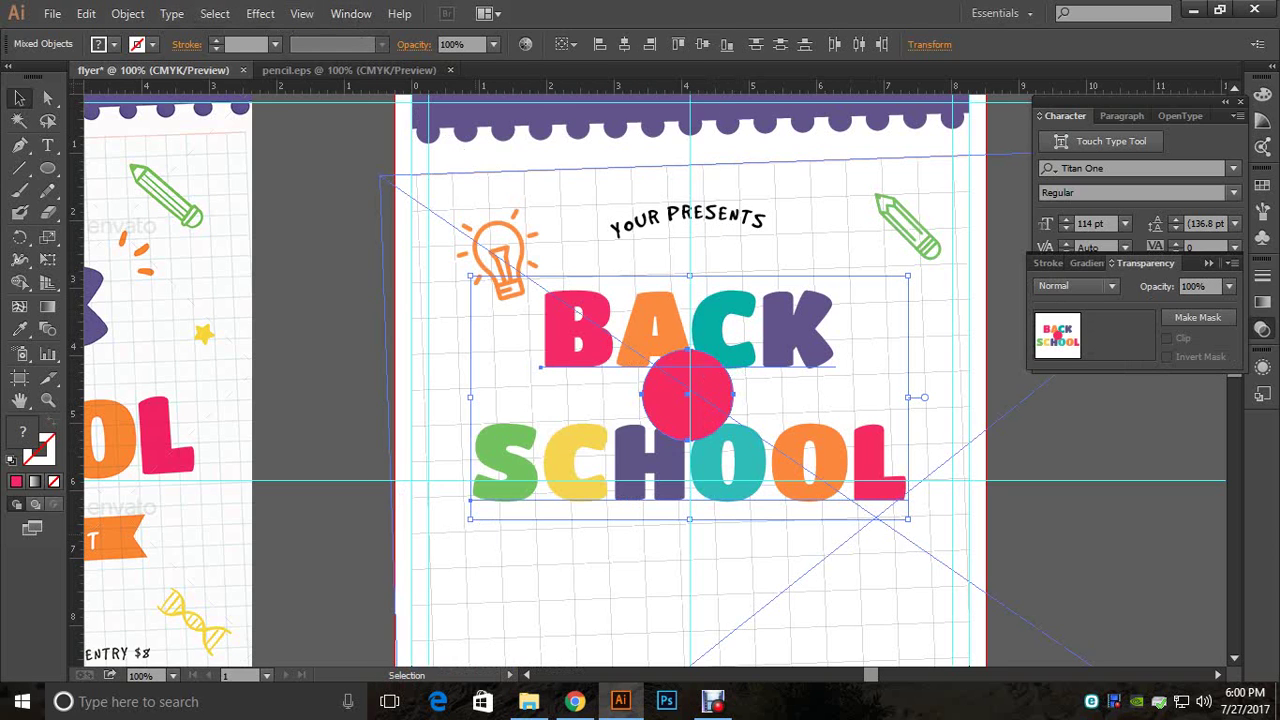
pyautogui.click(1085, 284)
pyautogui.click(1082, 343)
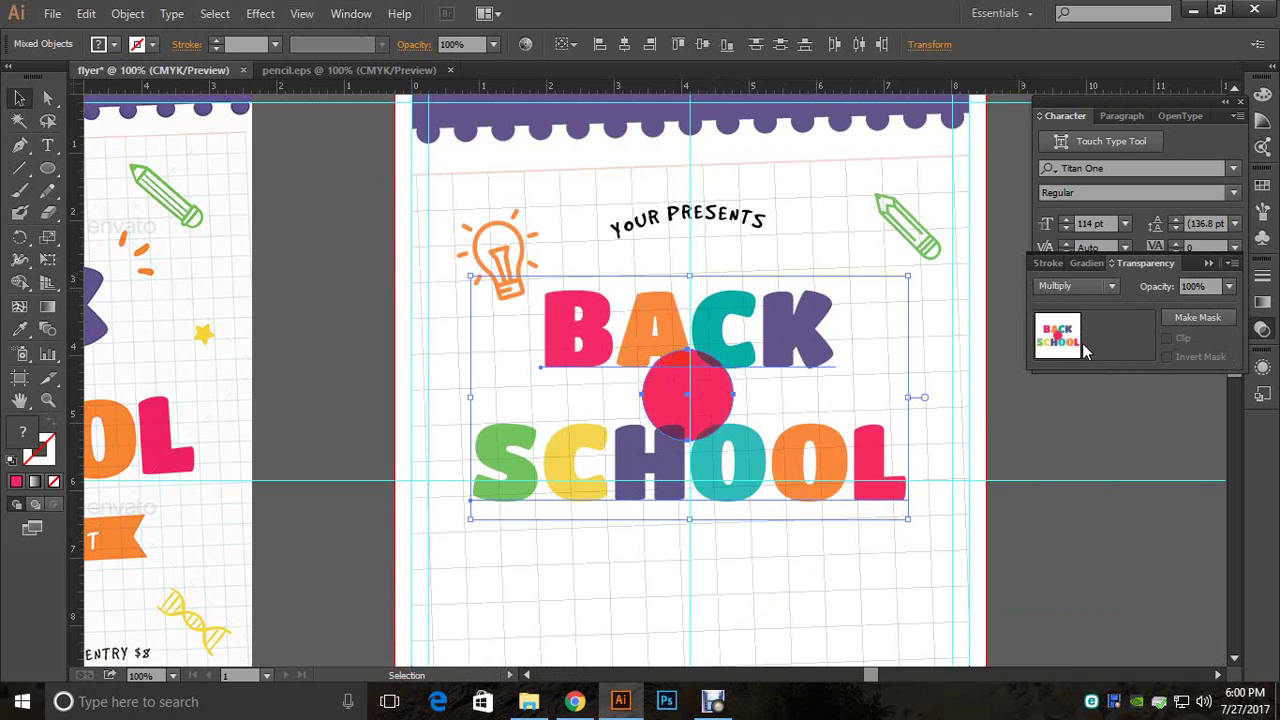
pyautogui.click(338, 262)
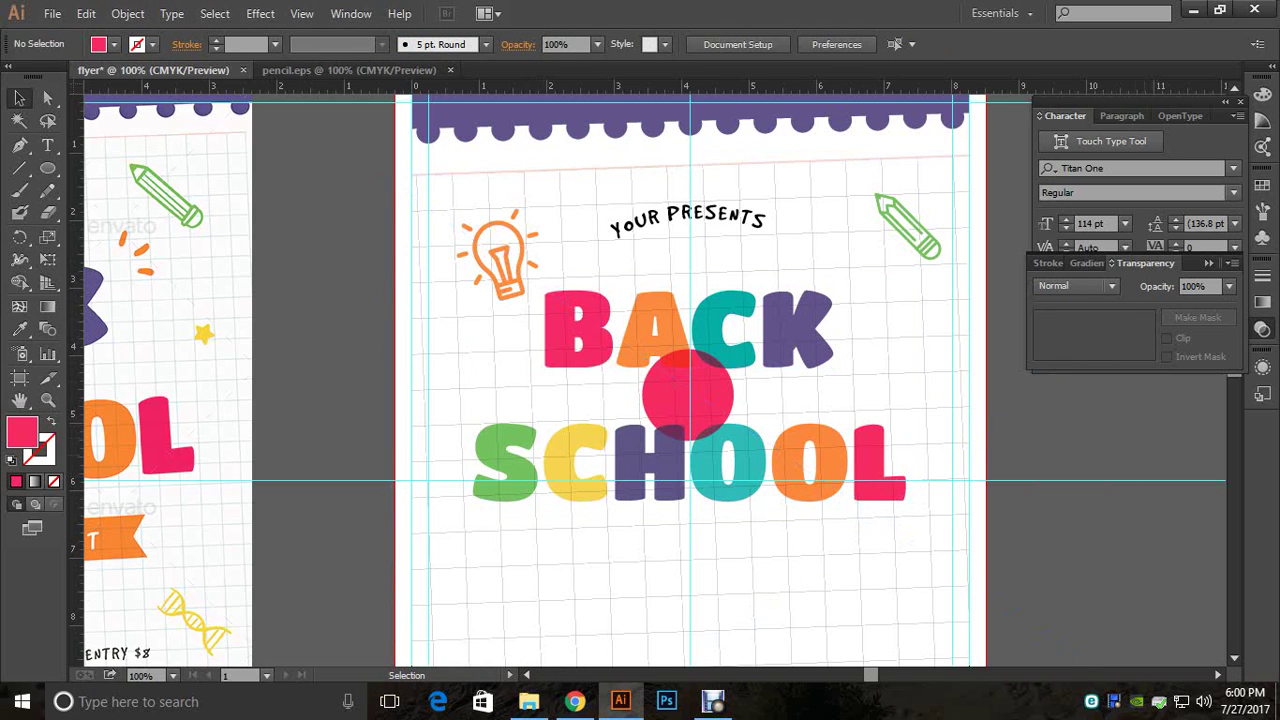
pyautogui.moveTo(560, 420); pyautogui.dragTo(672, 424)
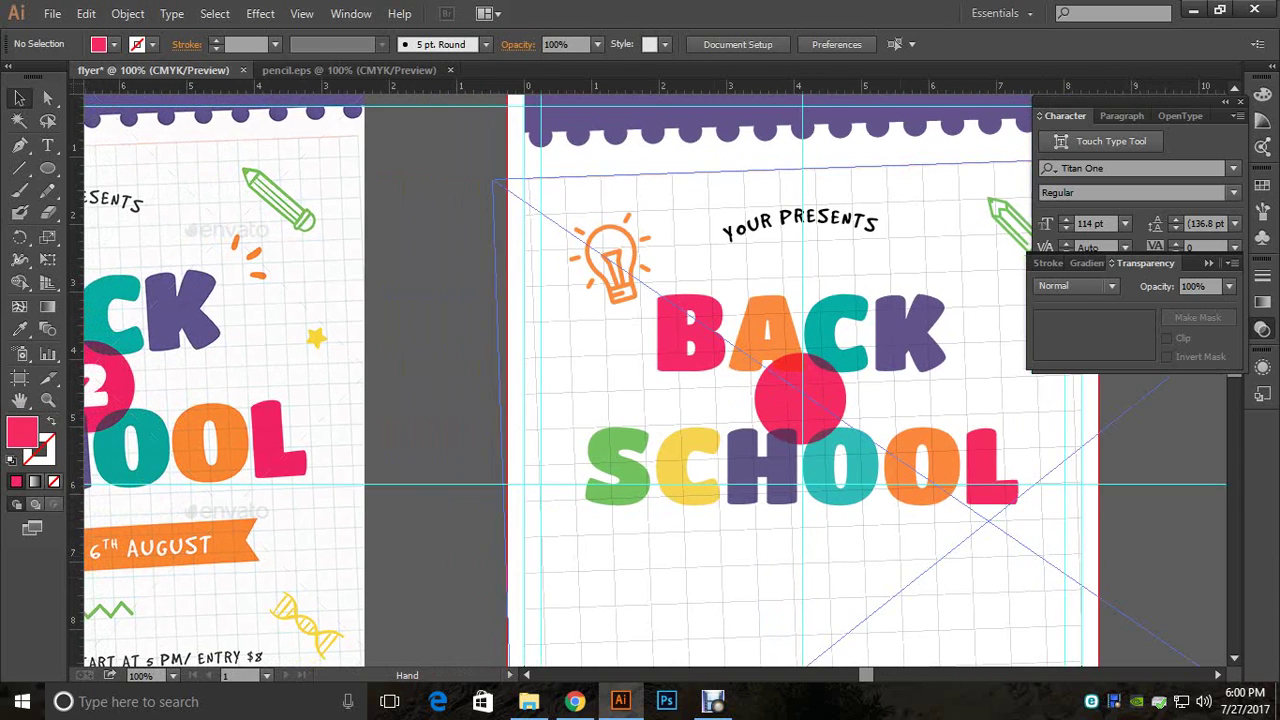
# Step: Add the text "2" in Titan One Regular at 114 pt near the pink circle and select it as an object
pyautogui.press('t')
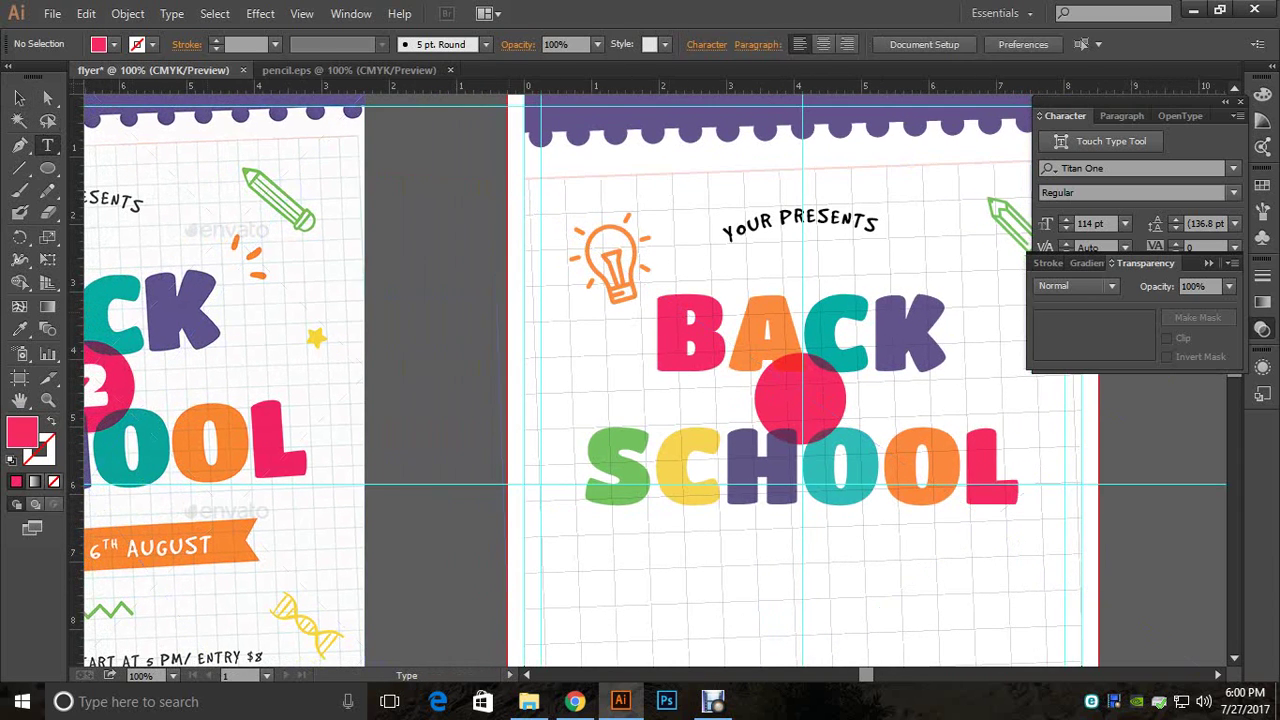
pyautogui.click(800, 400)
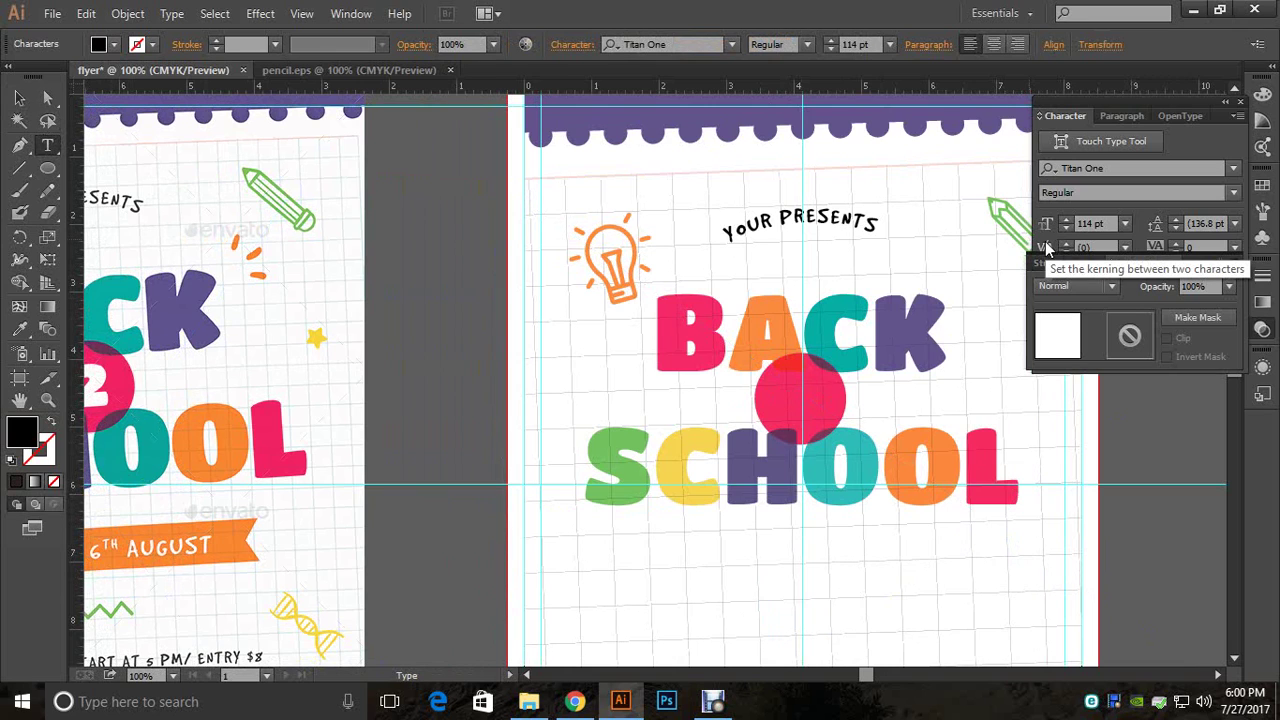
pyautogui.write('2')
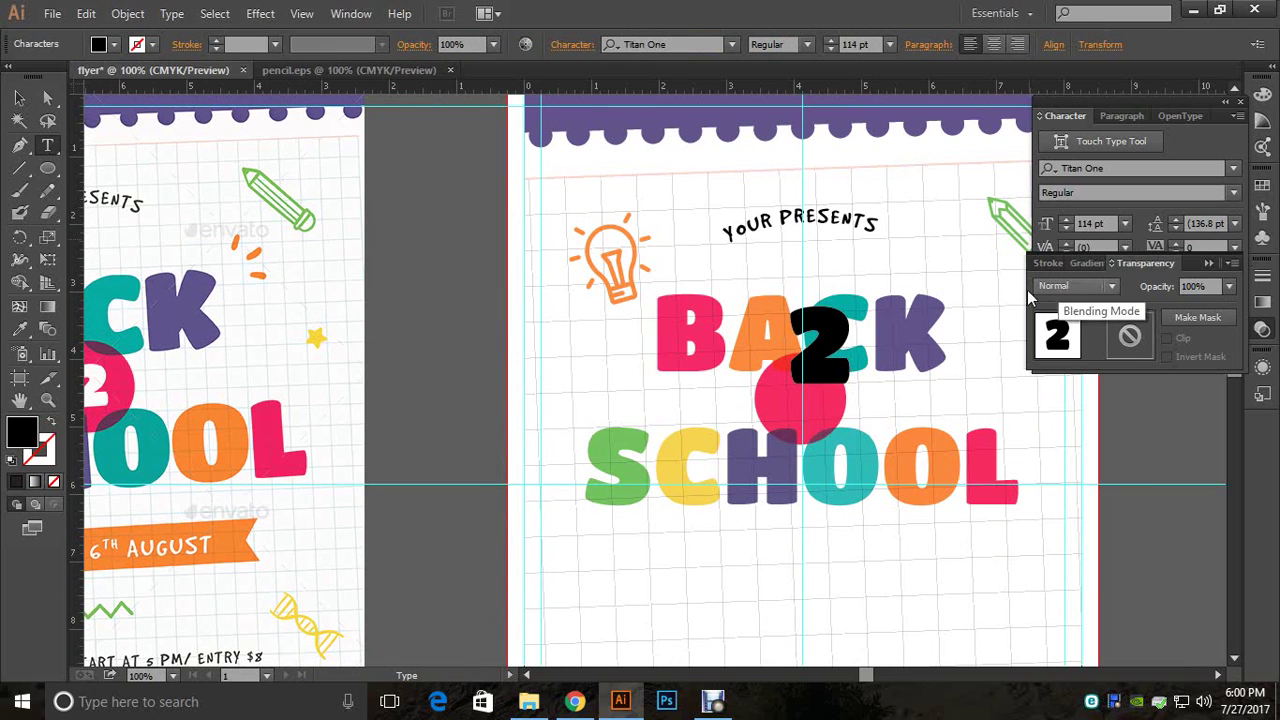
pyautogui.press('Escape')
pyautogui.click(23, 99)
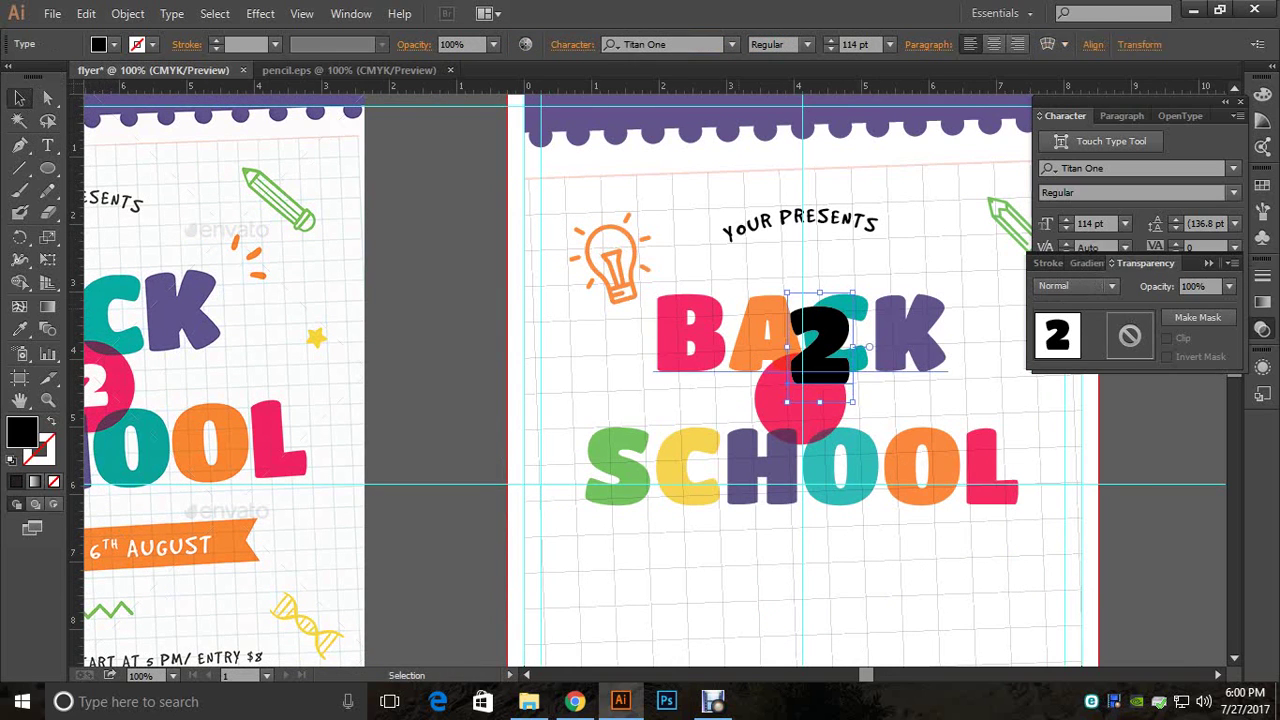
# Step: Fill the 2 with white
pyautogui.click(98, 44)
pyautogui.click(39, 77)
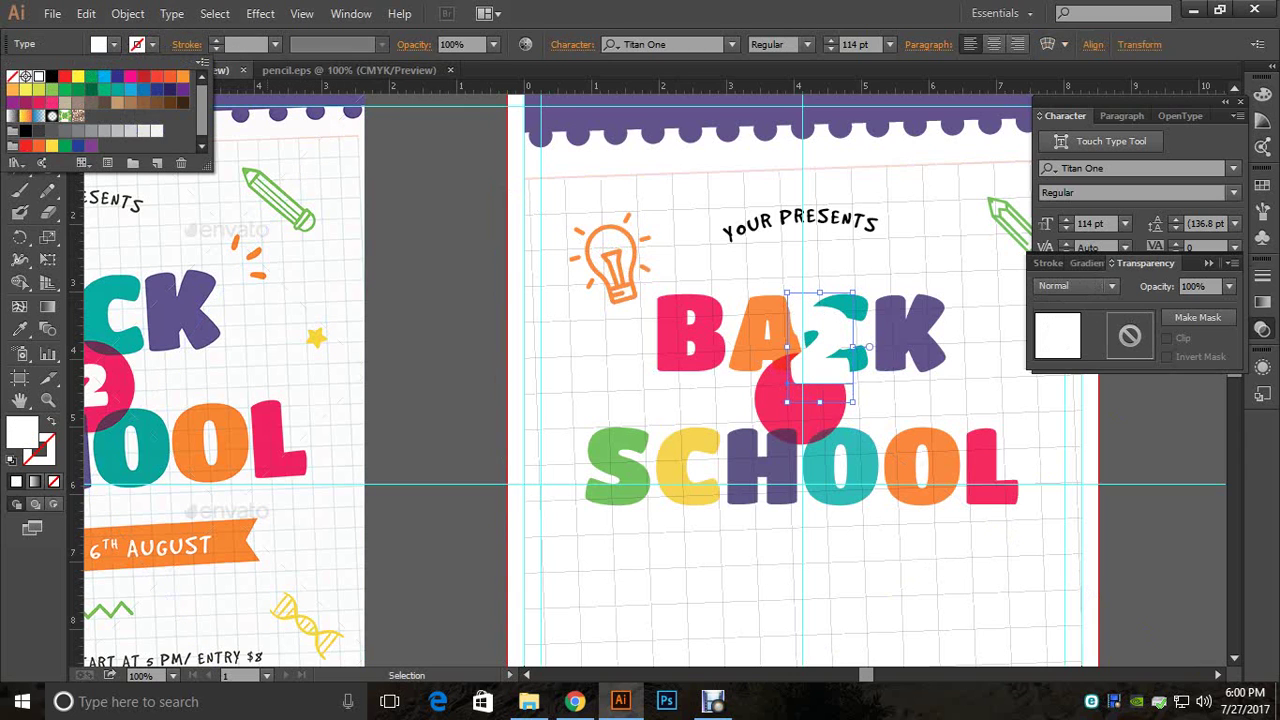
pyautogui.press('Escape')
# Step: Scale the 2, temporarily filled black, to 76.54 pt against the reference badge and place it on the flyer's pink circle
pyautogui.moveTo(832, 341); pyautogui.dragTo(316, 389)
pyautogui.click(98, 44)
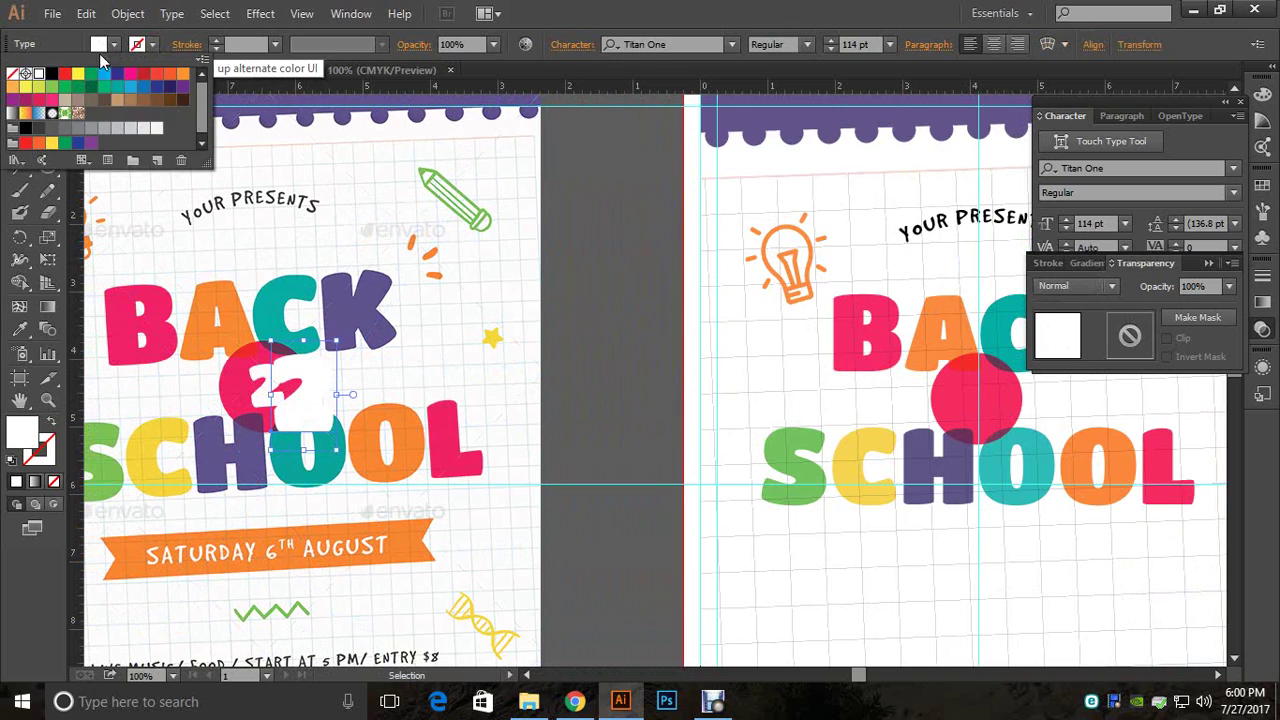
pyautogui.click(52, 74)
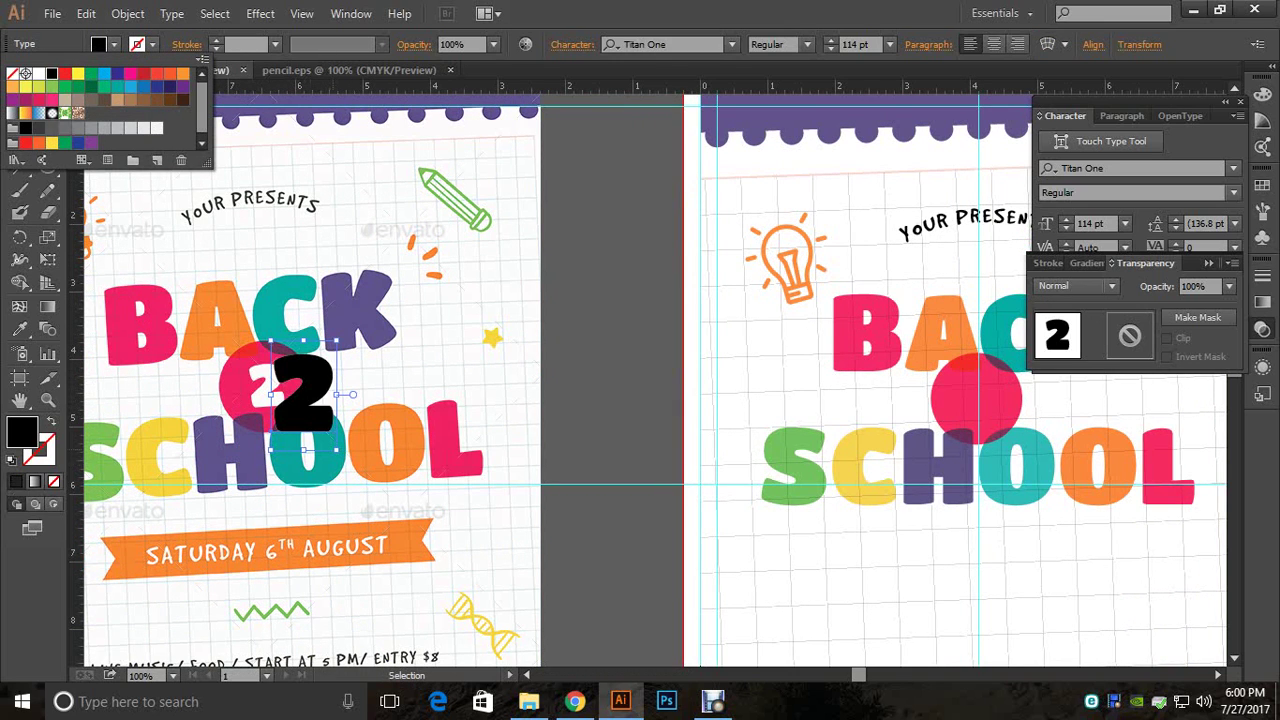
pyautogui.press('Escape')
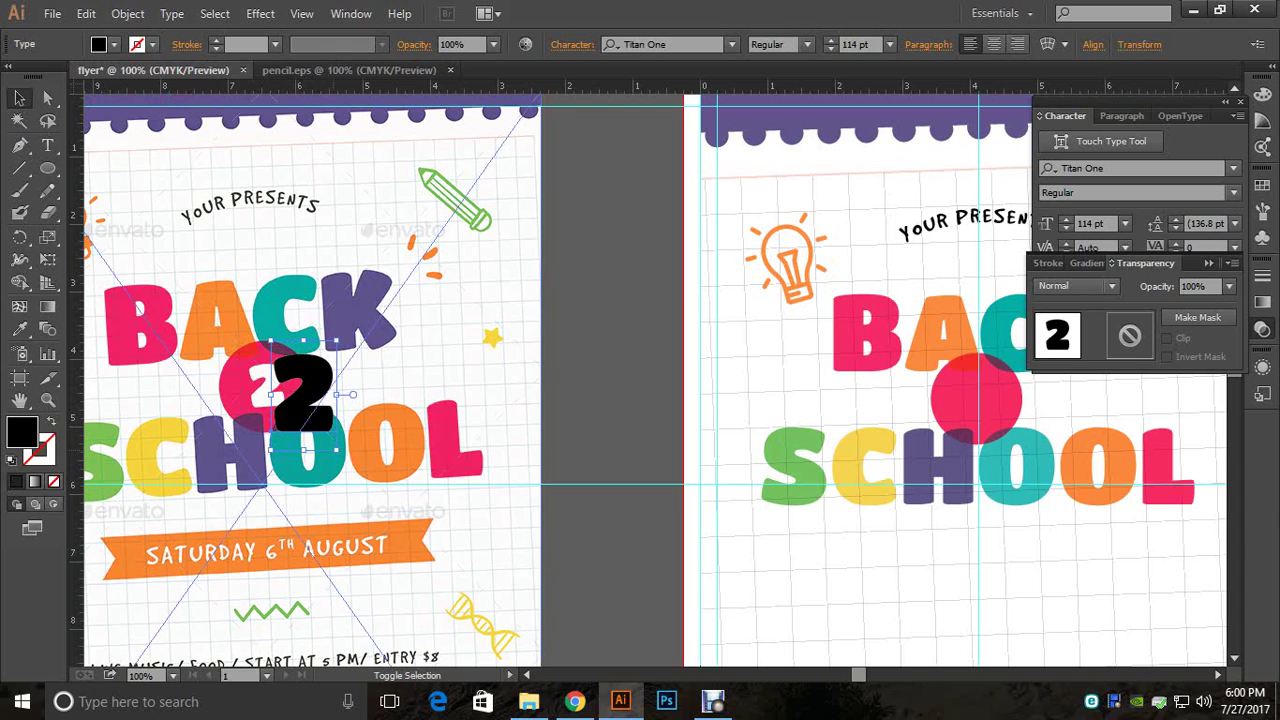
pyautogui.moveTo(335, 450); pyautogui.dragTo(797, 388)
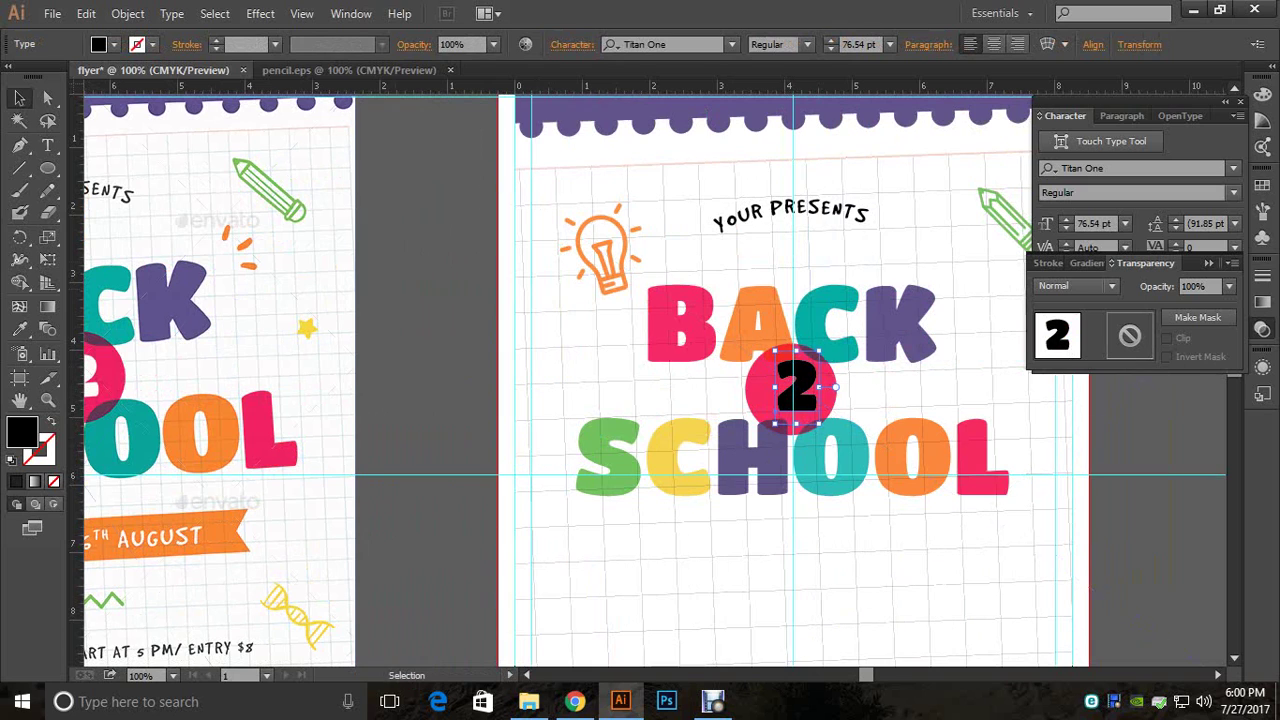
# Step: Change the fill of the resized 2 on the pink circle to white
pyautogui.click(114, 44)
pyautogui.click(38, 76)
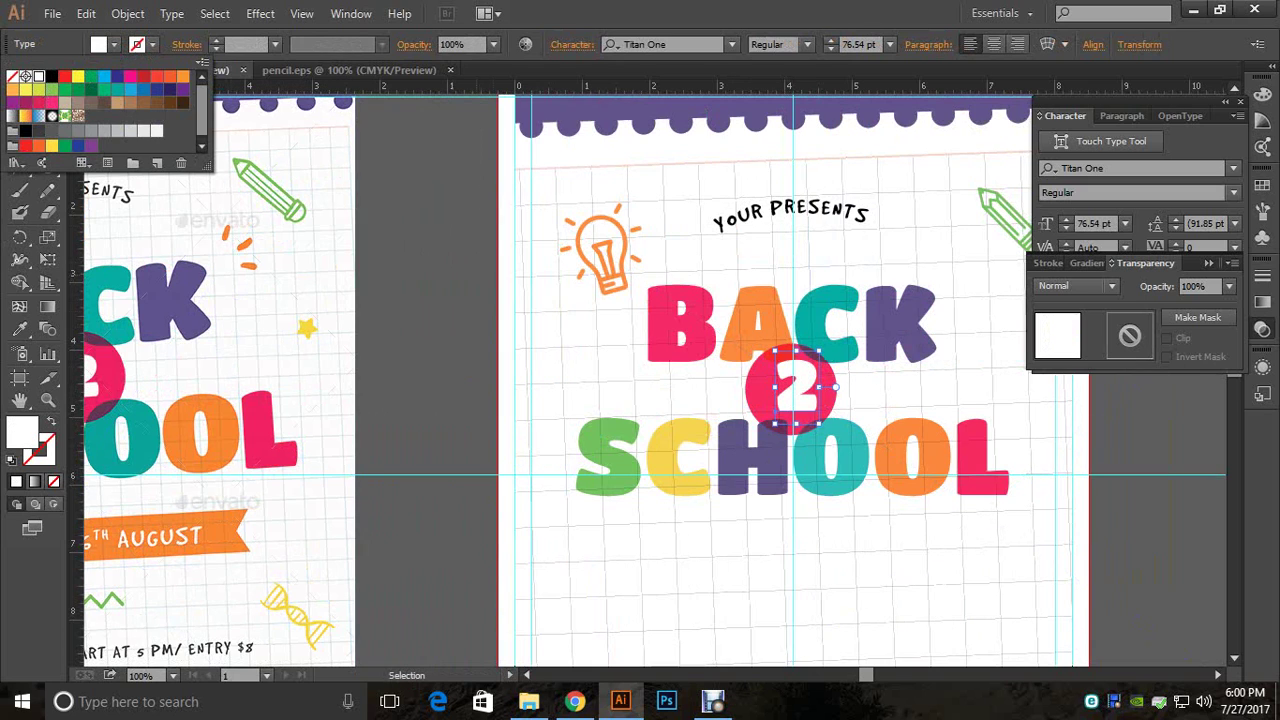
pyautogui.click(430, 250)
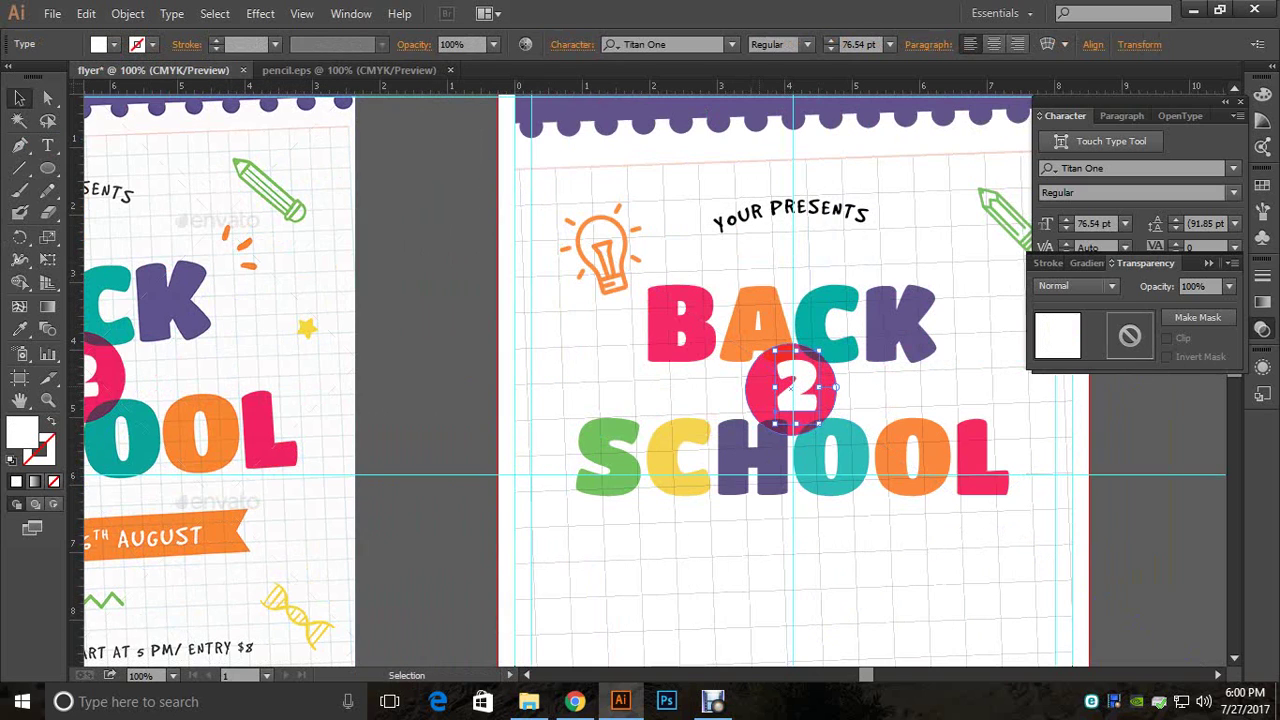
# Step: Align the pink circle and the 2 to each other's horizontal and vertical centres, and deselect them
pyautogui.click(761, 396)
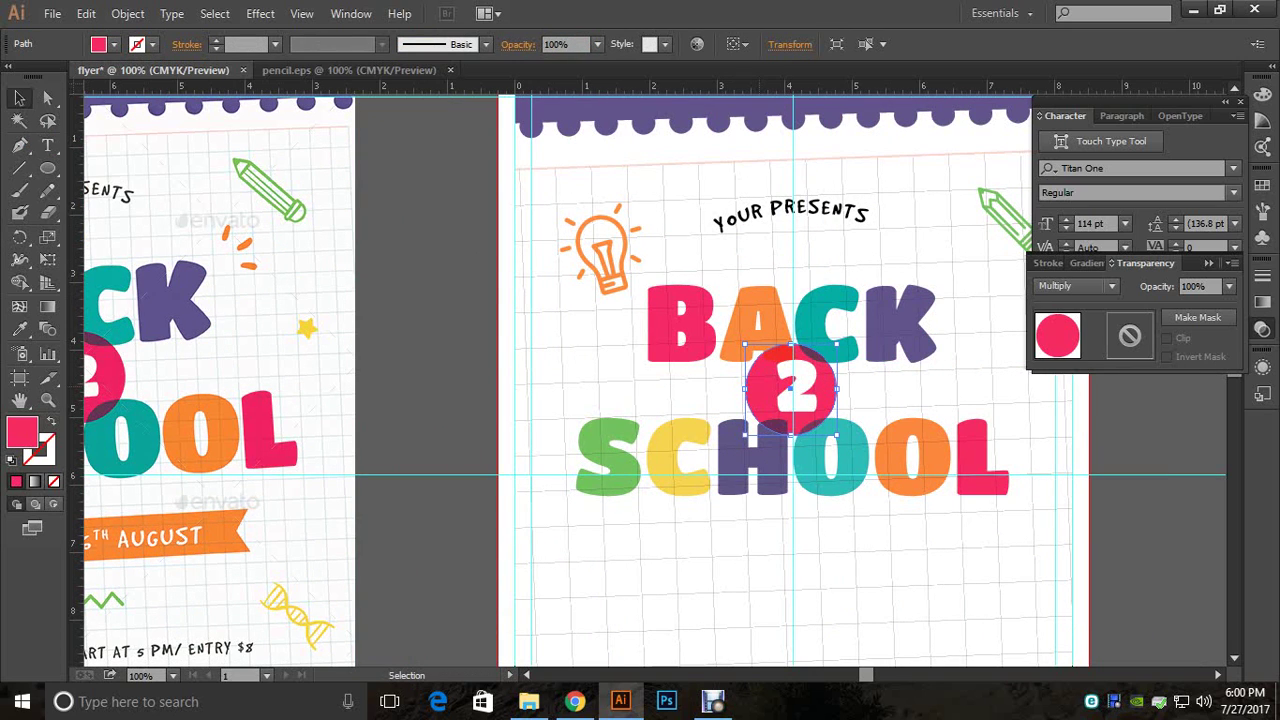
pyautogui.keyDown('shift'); pyautogui.click(797, 394); pyautogui.keyUp('shift')
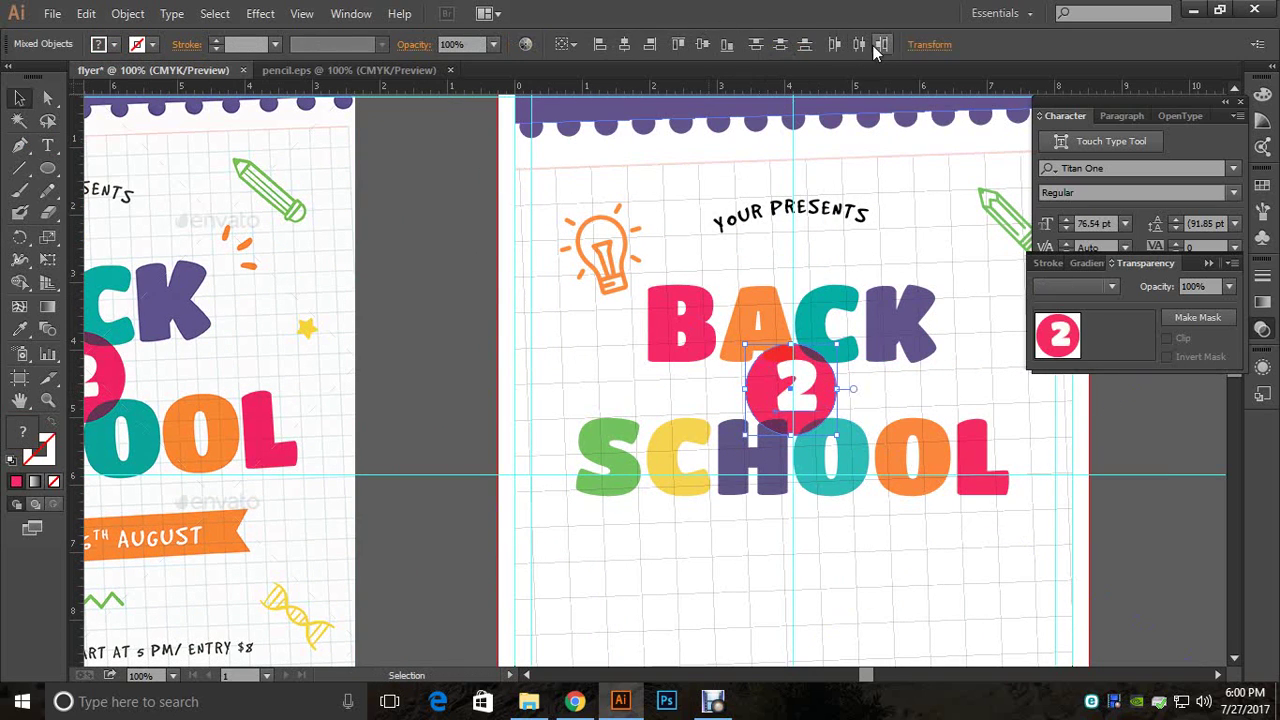
pyautogui.click(626, 46)
pyautogui.click(704, 46)
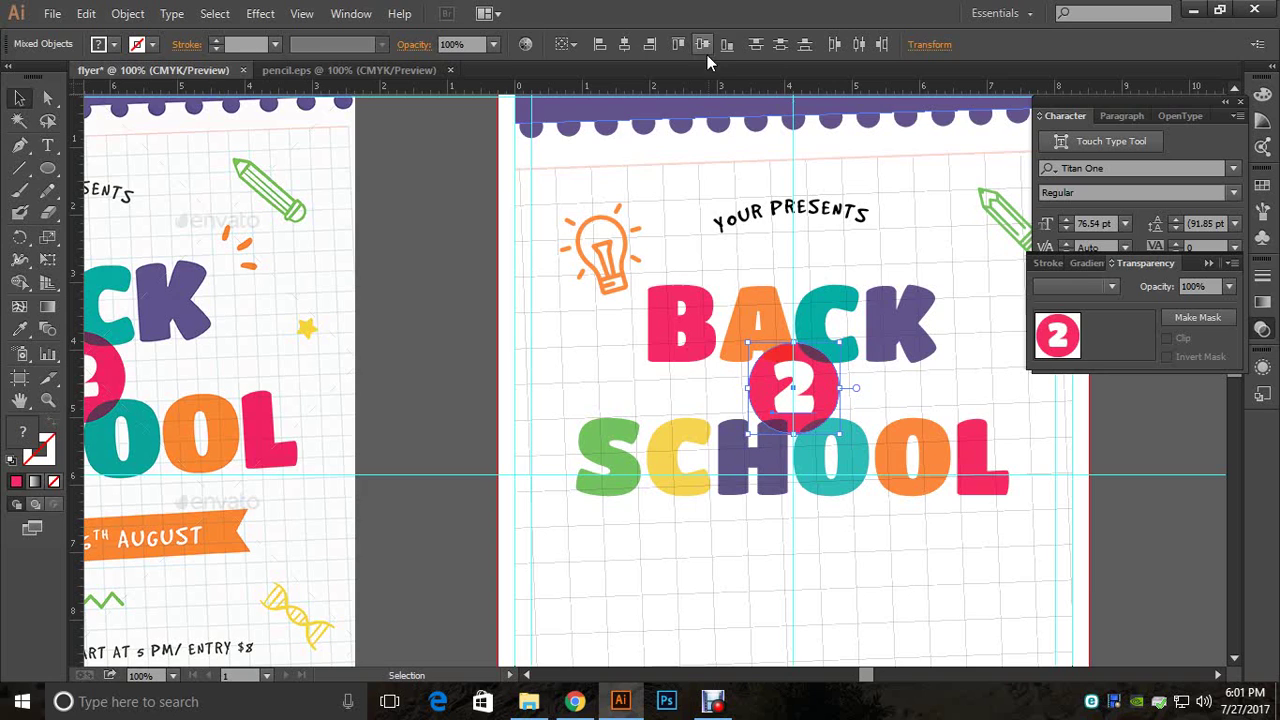
pyautogui.click(1098, 375)
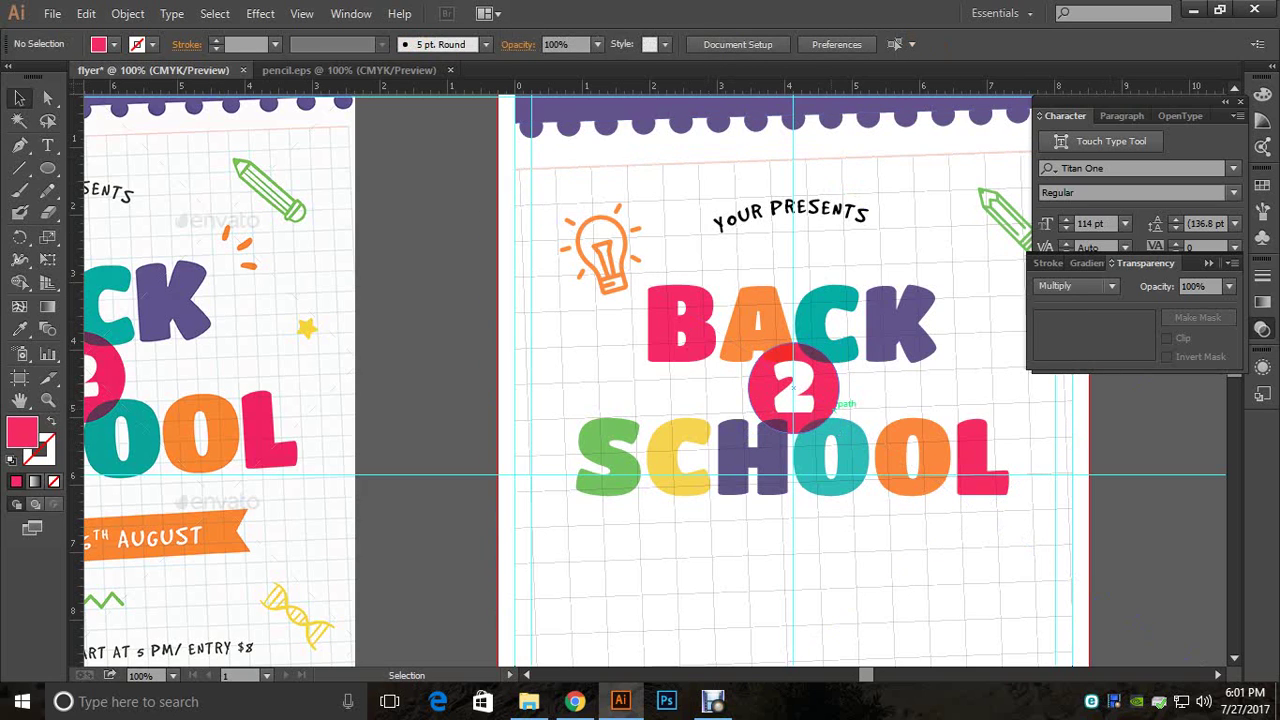
# Step: Group the white 2 with the pink circle and deselect the group
pyautogui.click(808, 400)
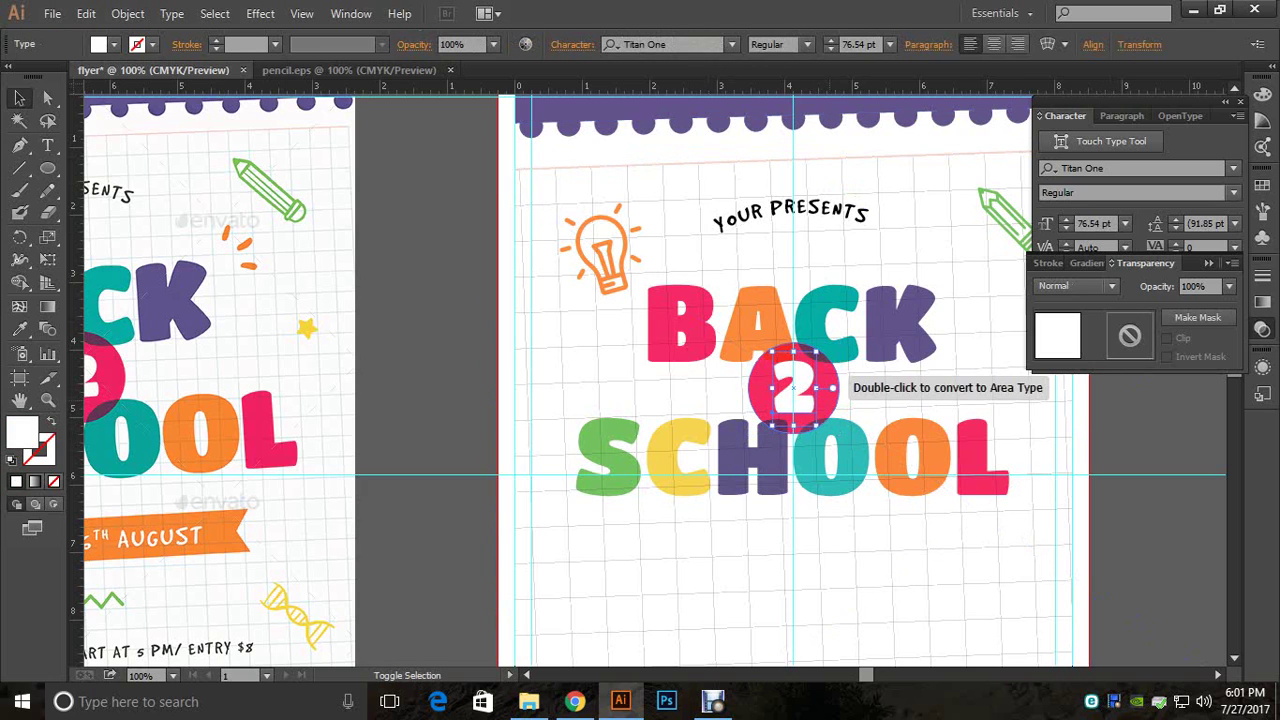
pyautogui.keyDown('shift'); pyautogui.click(832, 395); pyautogui.keyUp('shift')
pyautogui.rightClick(846, 400)
pyautogui.click(880, 489)
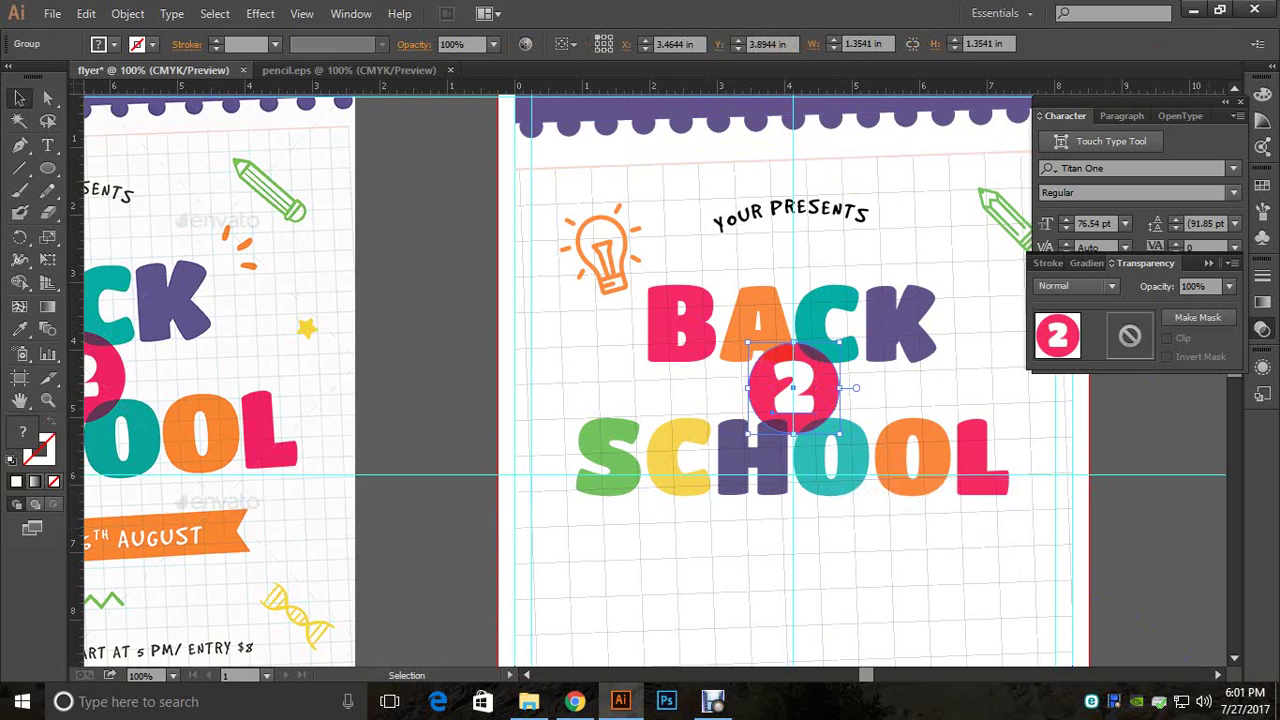
pyautogui.click(1145, 500)
# Step: Nudge the grouped 2 badge down slightly towards the SCHOOL text and deselect it
pyautogui.click(830, 388)
pyautogui.press('Down')
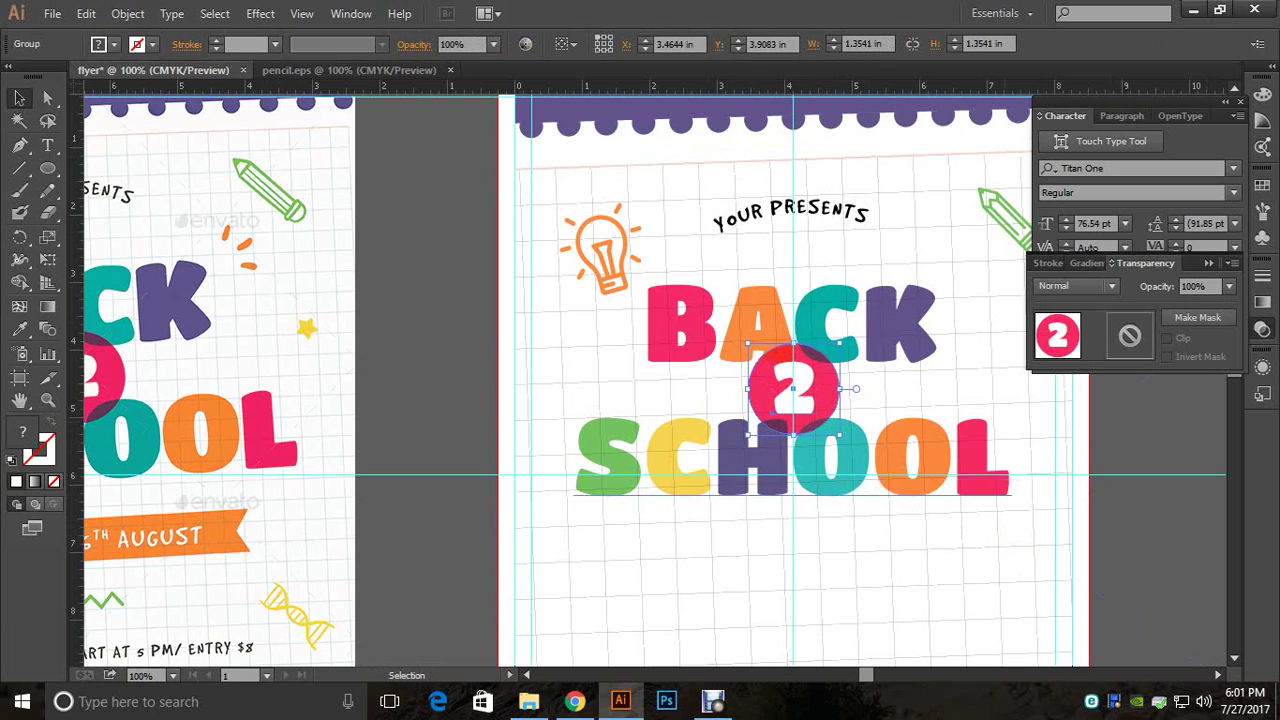
pyautogui.press('Down')
pyautogui.hotkey('ctrl', 'shift', 'a')
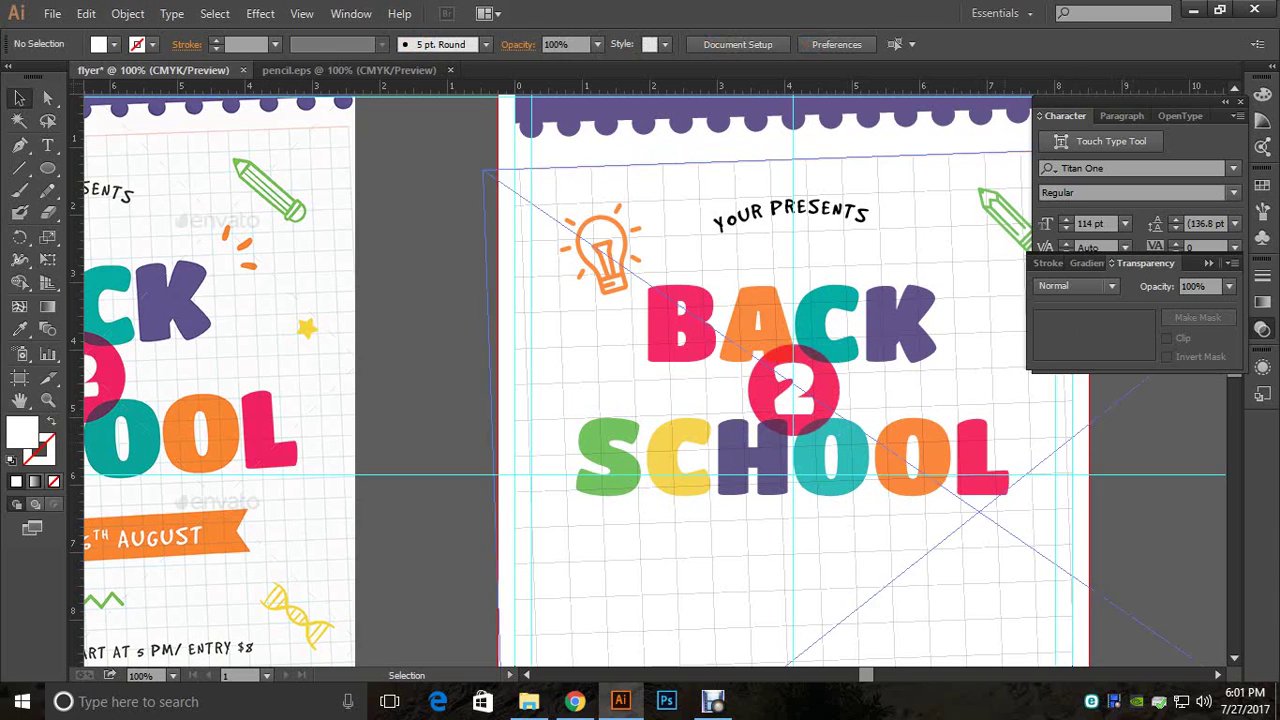
# Step: Group the BACK text, the 2 badge and the SCHOOL text into one headline group
pyautogui.click(815, 325)
pyautogui.keyDown('shift'); pyautogui.click(793, 390); pyautogui.keyUp('shift')
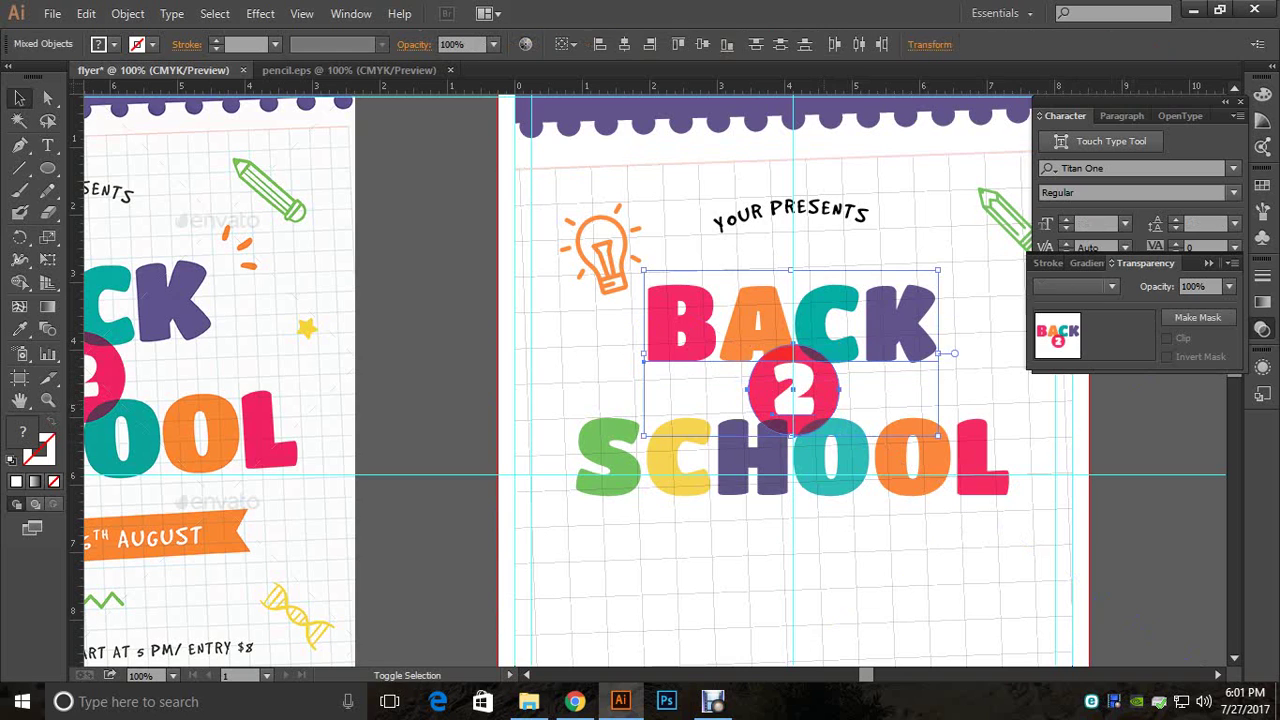
pyautogui.keyDown('shift'); pyautogui.click(840, 455); pyautogui.keyUp('shift')
pyautogui.rightClick(843, 450)
pyautogui.click(890, 537)
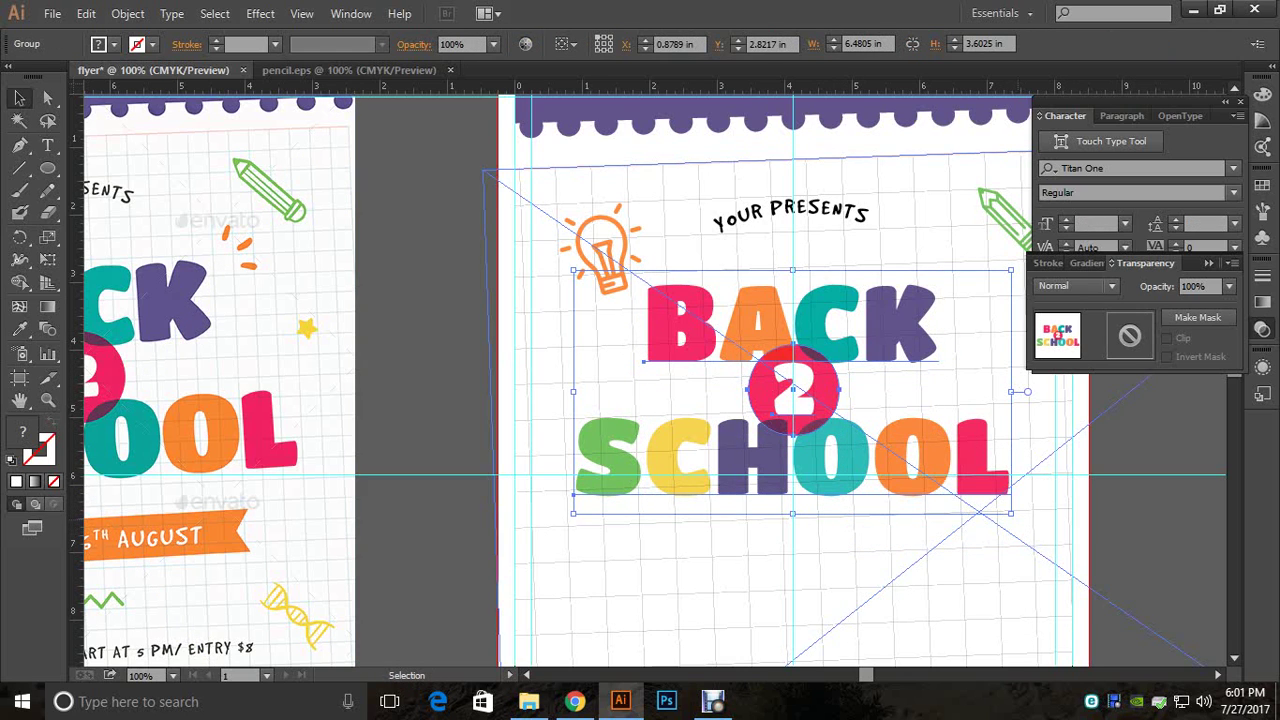
# Step: Rotate the headline group slightly counterclockwise to match the reference's tilt, and hide the floating Transparency and Character settings
pyautogui.moveTo(1016, 518); pyautogui.dragTo(1042, 505)
pyautogui.click(1136, 530)
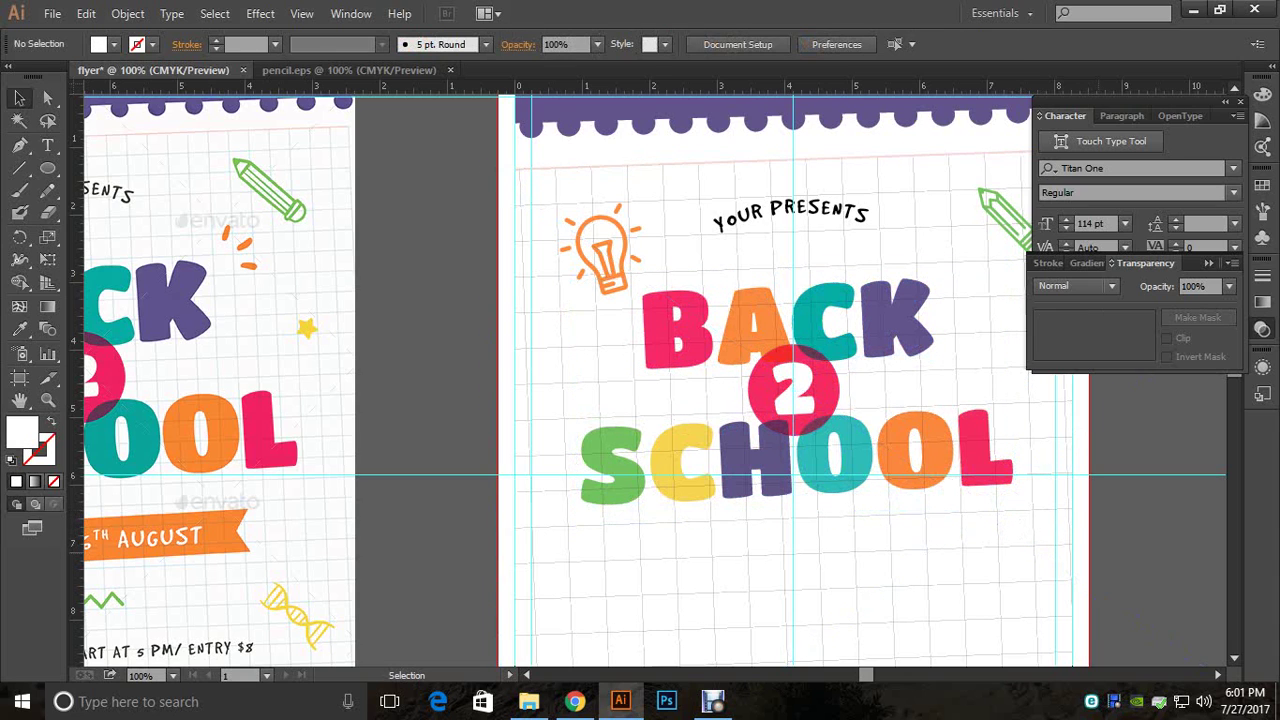
pyautogui.click(1207, 264)
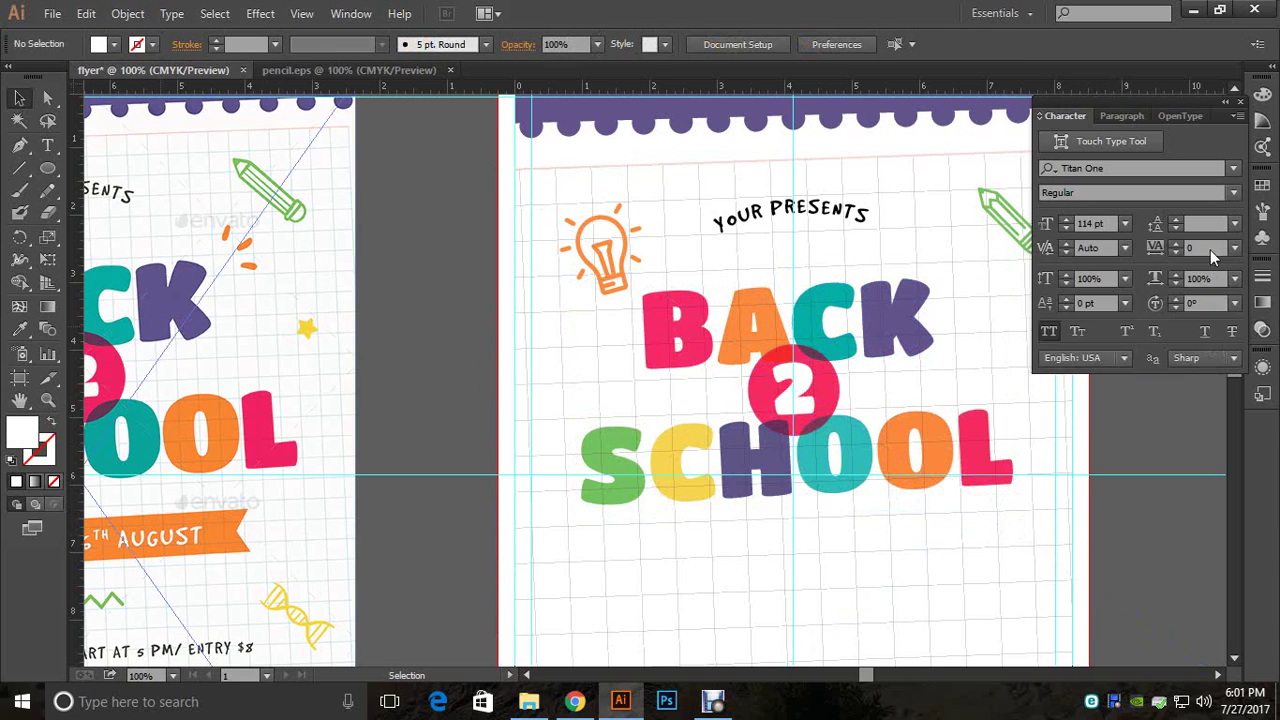
pyautogui.click(1235, 90)
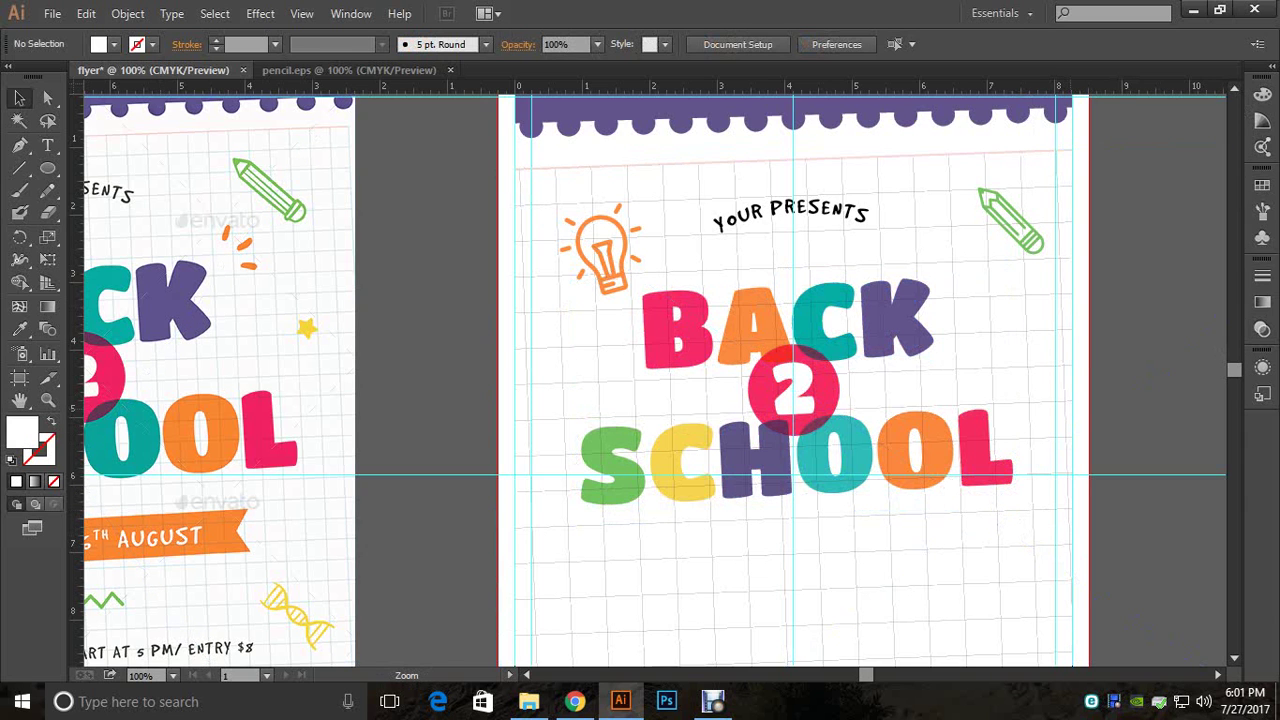
# Step: Duplicate the orange light bulb about 9.8 in to the right, outside the artboard, and enlarge the copy
pyautogui.keyDown('ctrl'); pyautogui.keyDown('alt'); pyautogui.click(1074, 409); pyautogui.keyUp('alt'); pyautogui.keyUp('ctrl')
pyautogui.moveTo(760, 424); pyautogui.dragTo(1108, 408)
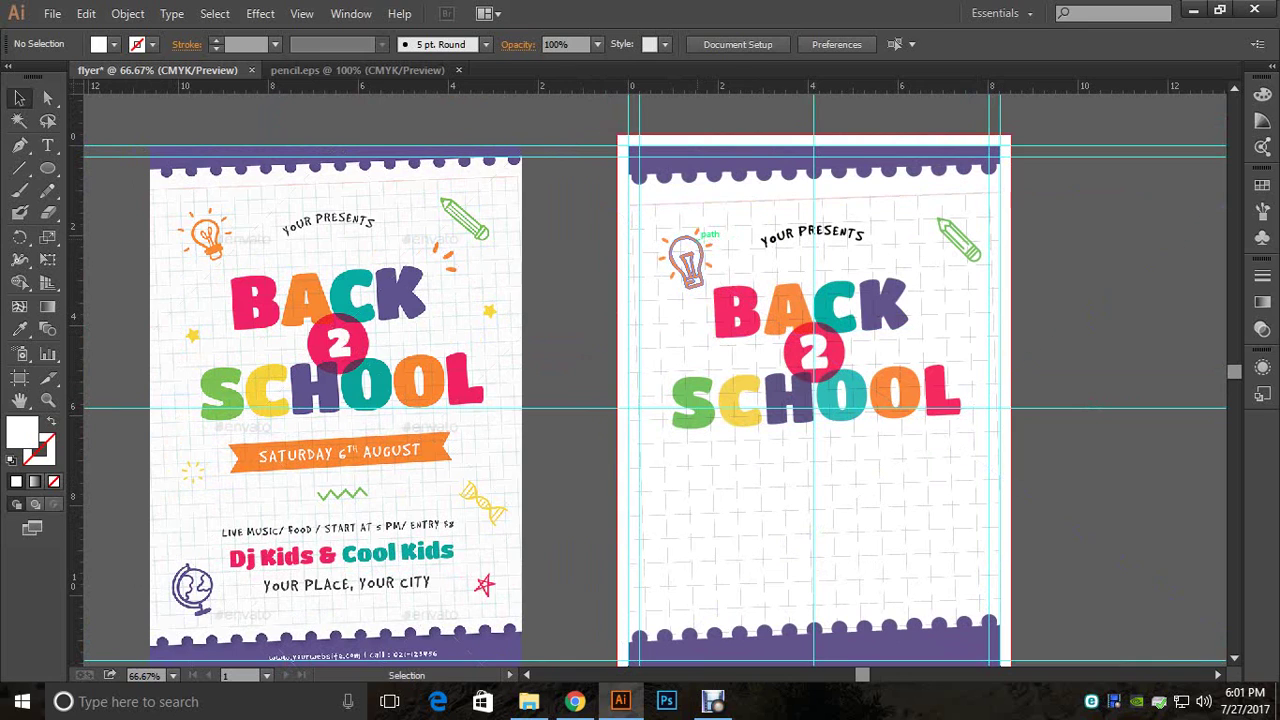
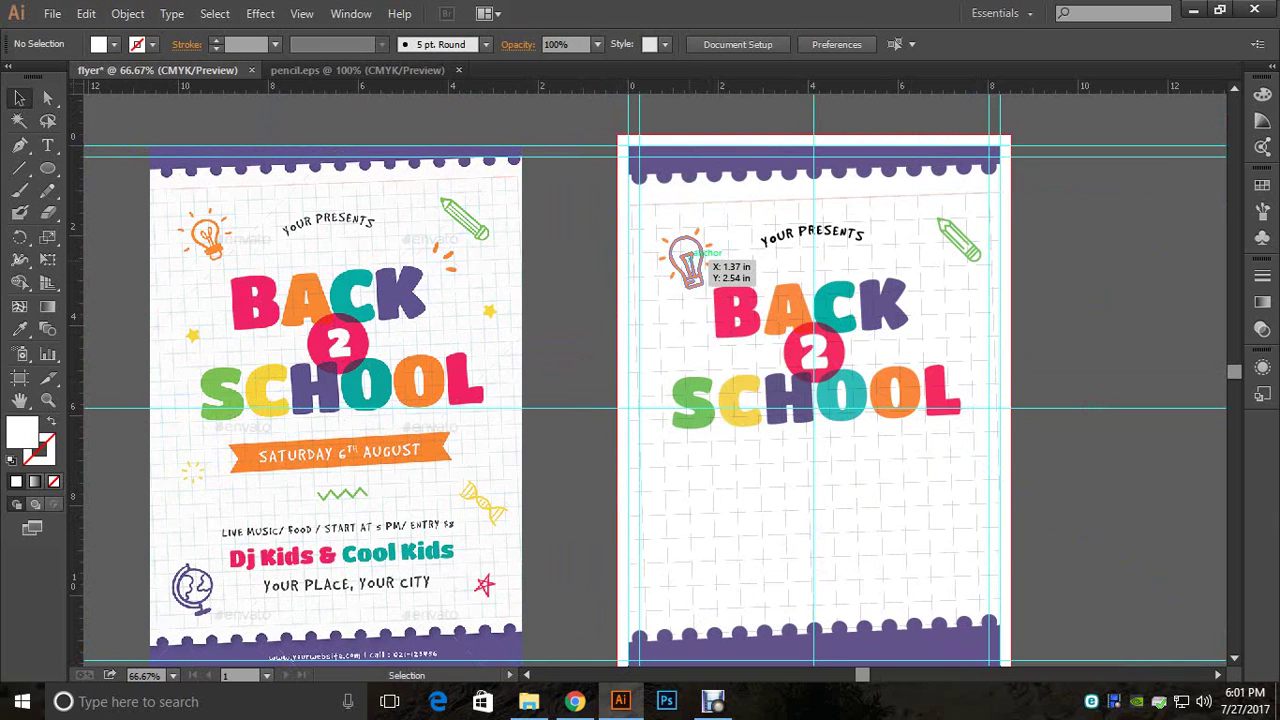
pyautogui.moveTo(688, 262); pyautogui.dragTo(1129, 268)
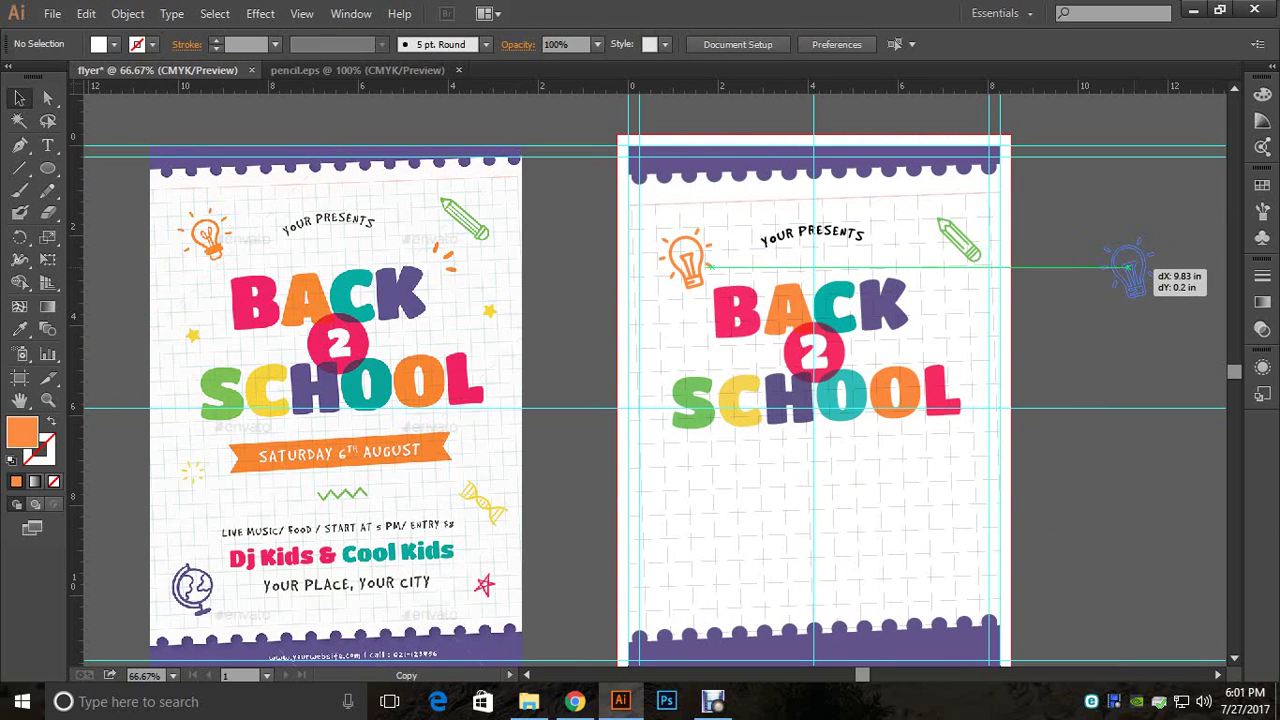
pyautogui.hscroll(3, 1129, 268)
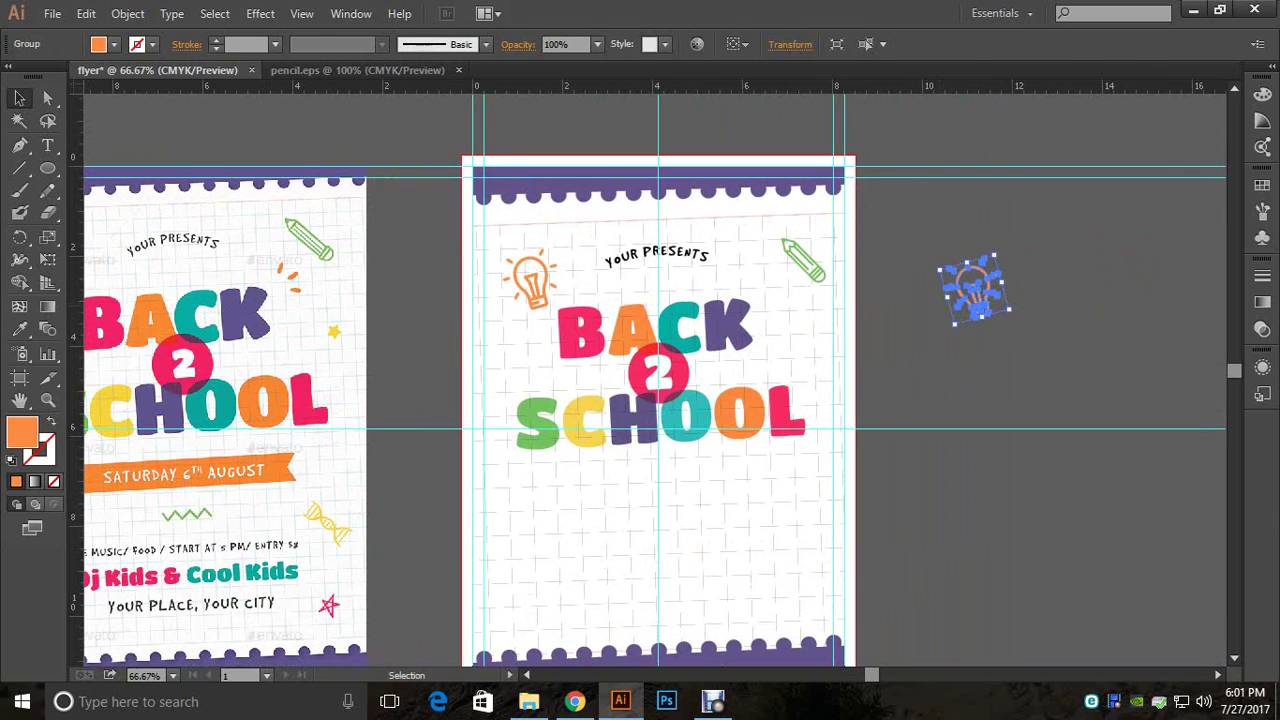
pyautogui.moveTo(1009, 309); pyautogui.dragTo(1055, 329)
pyautogui.click(1062, 338)
# Step: Ungroup the enlarged light bulb copy and delete everything except the three short rays on its right side
pyautogui.rightClick(1015, 320)
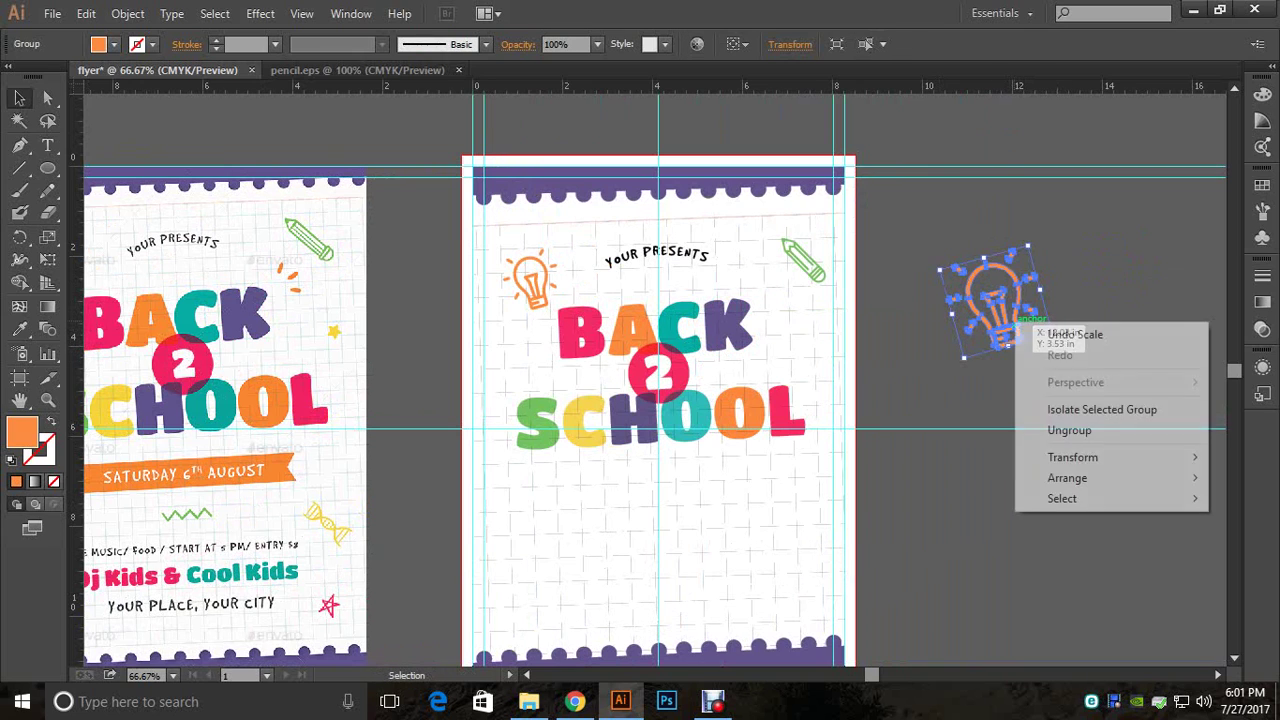
pyautogui.click(1045, 428)
pyautogui.click(1045, 428)
pyautogui.click(1002, 327)
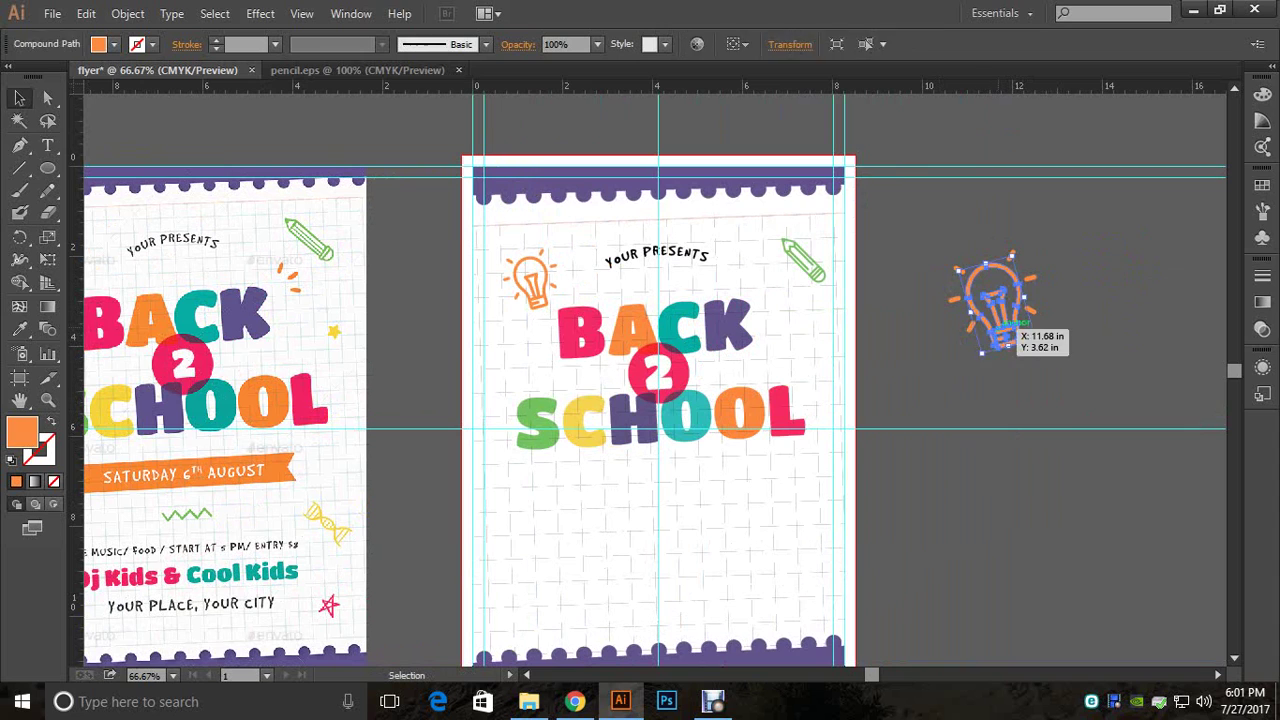
pyautogui.press('Delete')
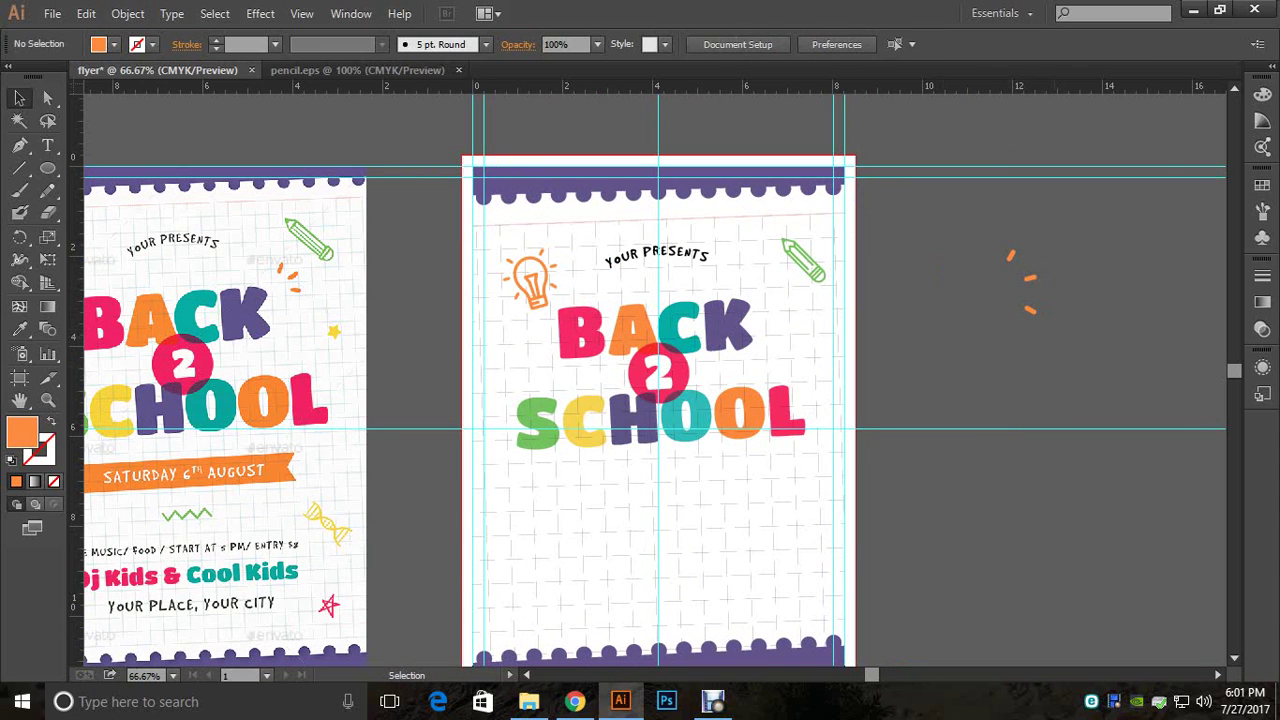
# Step: Group the three orange rays and move them onto the flyer between the K of BACK and the green pencil
pyautogui.moveTo(1000, 226); pyautogui.dragTo(1050, 336)
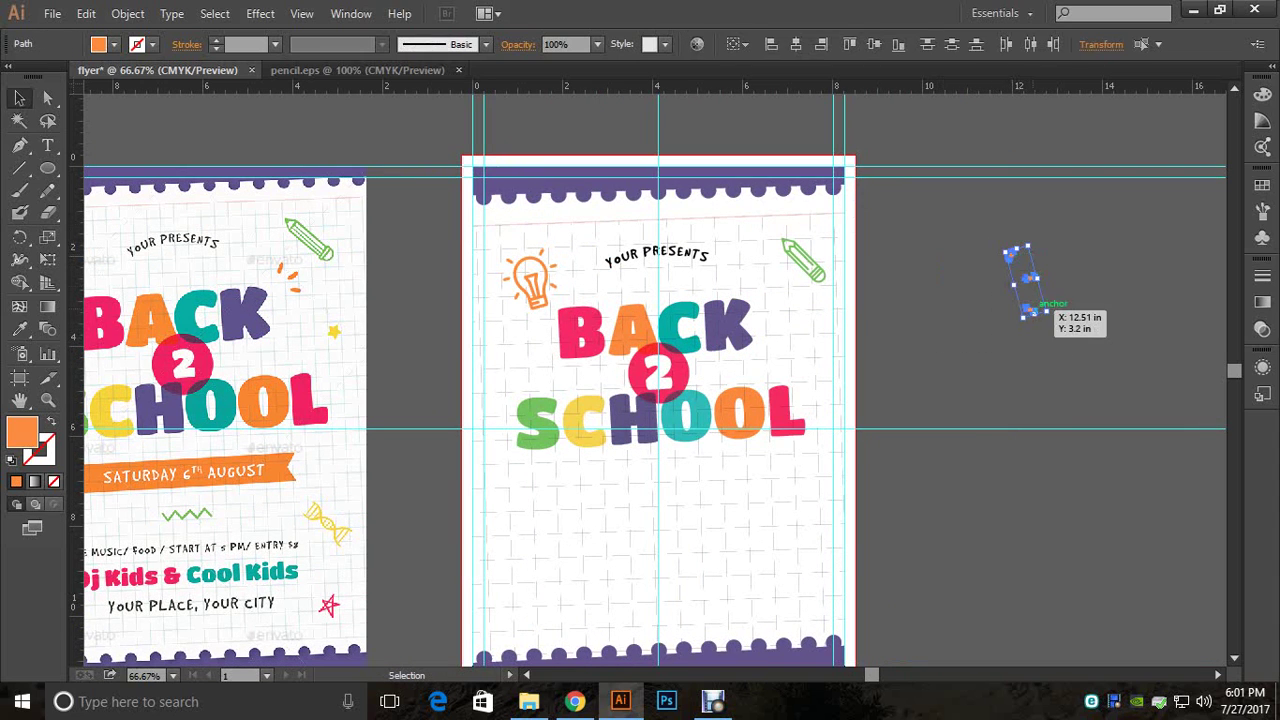
pyautogui.rightClick(1034, 286)
pyautogui.click(1075, 378)
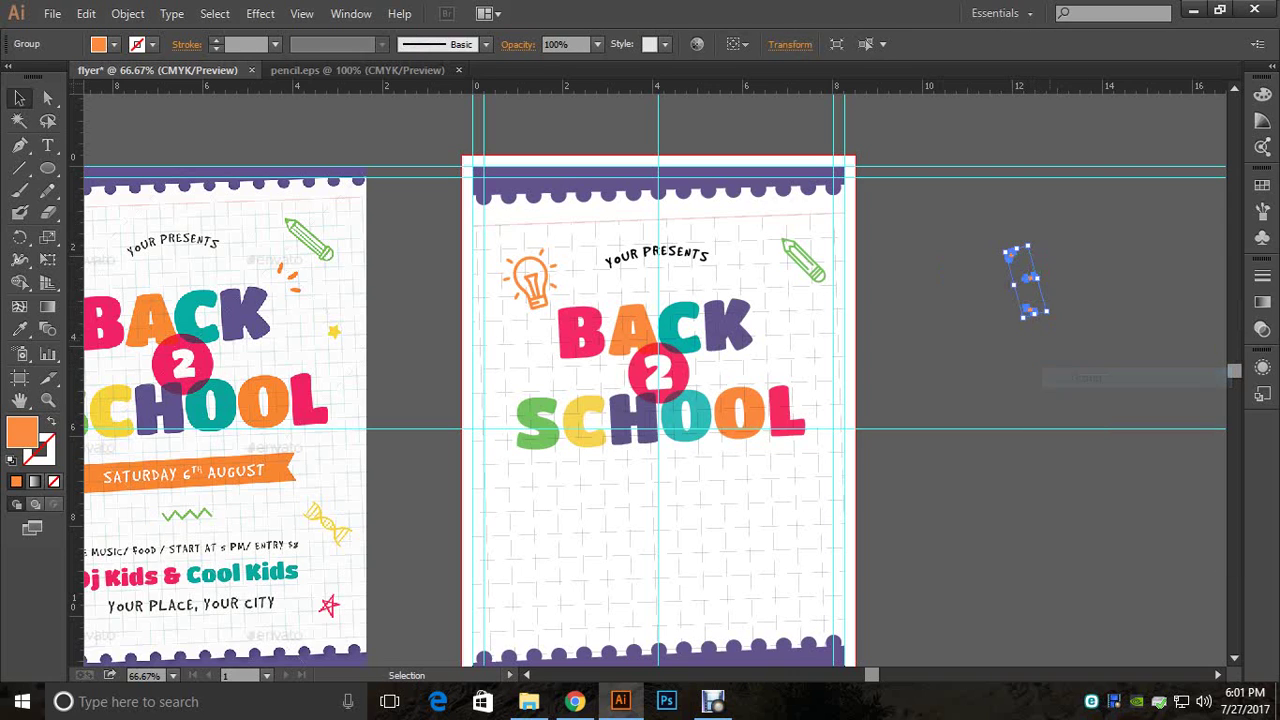
pyautogui.moveTo(1047, 281); pyautogui.dragTo(774, 295)
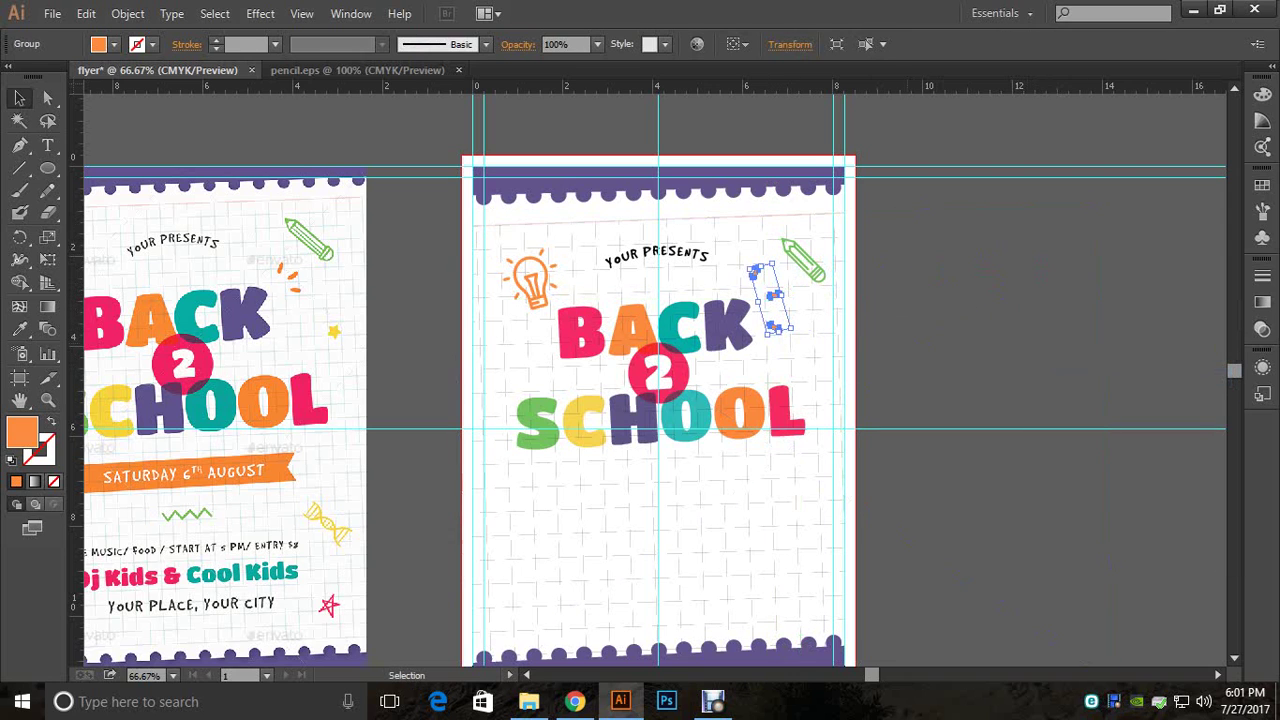
pyautogui.hotkey('ctrl', 'space')
pyautogui.keyDown('ctrl'); pyautogui.click(798, 325); pyautogui.keyUp('ctrl')
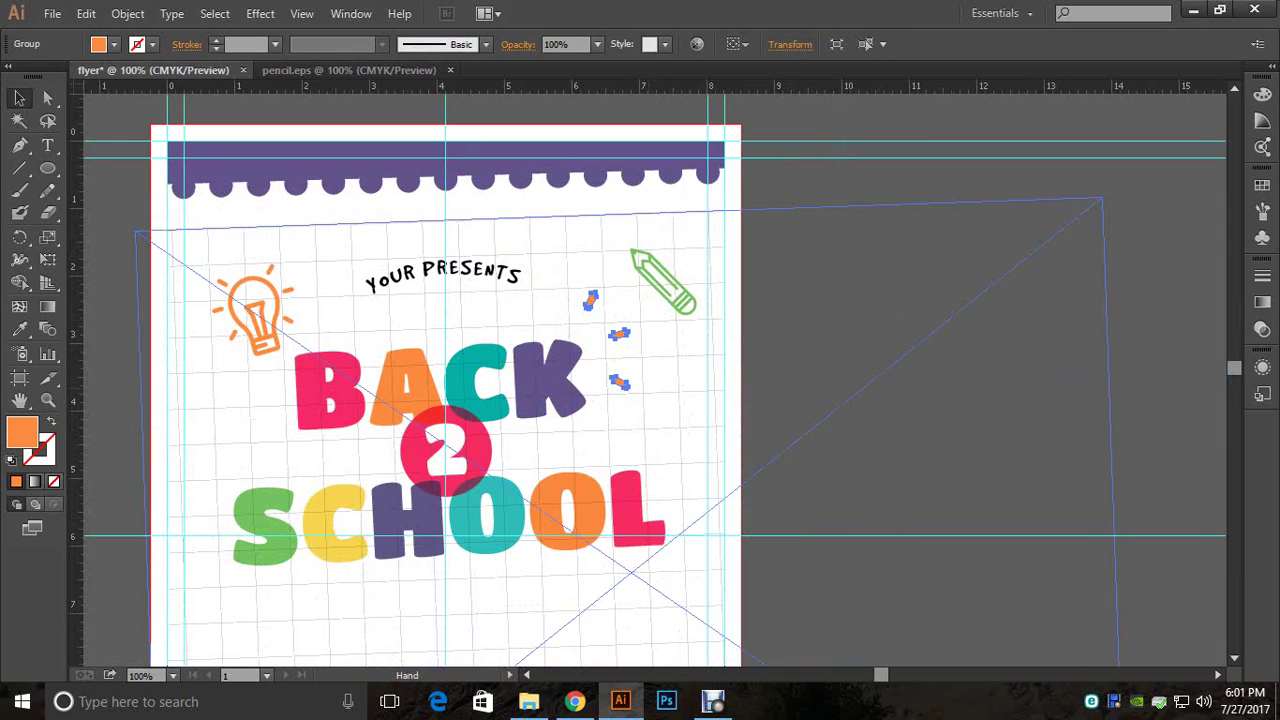
# Step: Ungroup the three orange rays and rotate the uppermost ray until it stands nearly upright
pyautogui.moveTo(621, 335); pyautogui.dragTo(985, 325)
pyautogui.rightClick(980, 318)
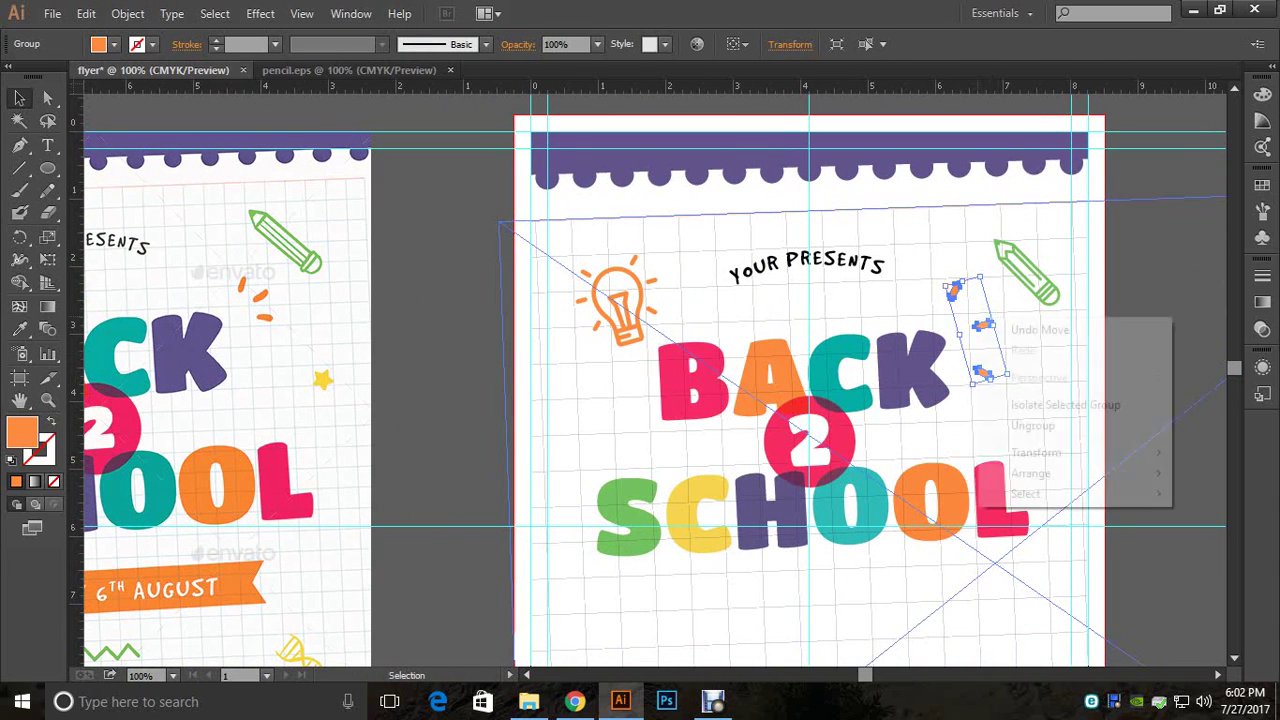
pyautogui.click(1025, 424)
pyautogui.click(1150, 412)
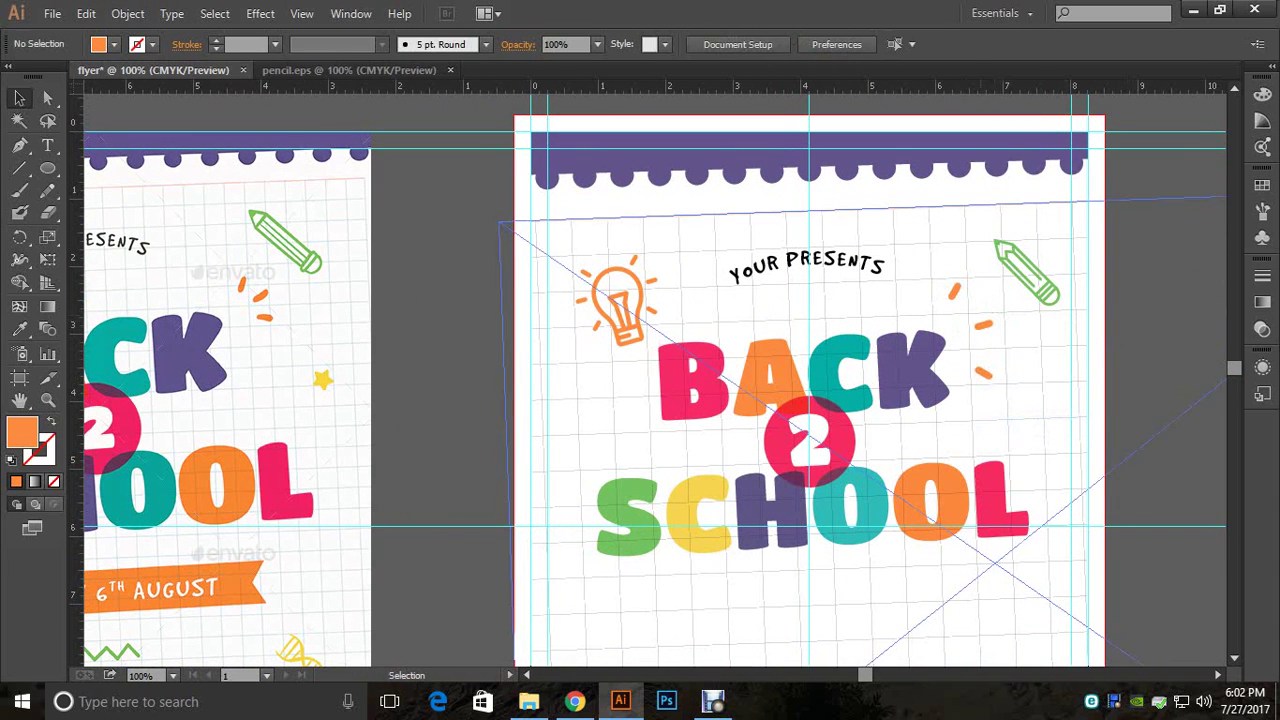
pyautogui.moveTo(983, 323); pyautogui.dragTo(955, 291)
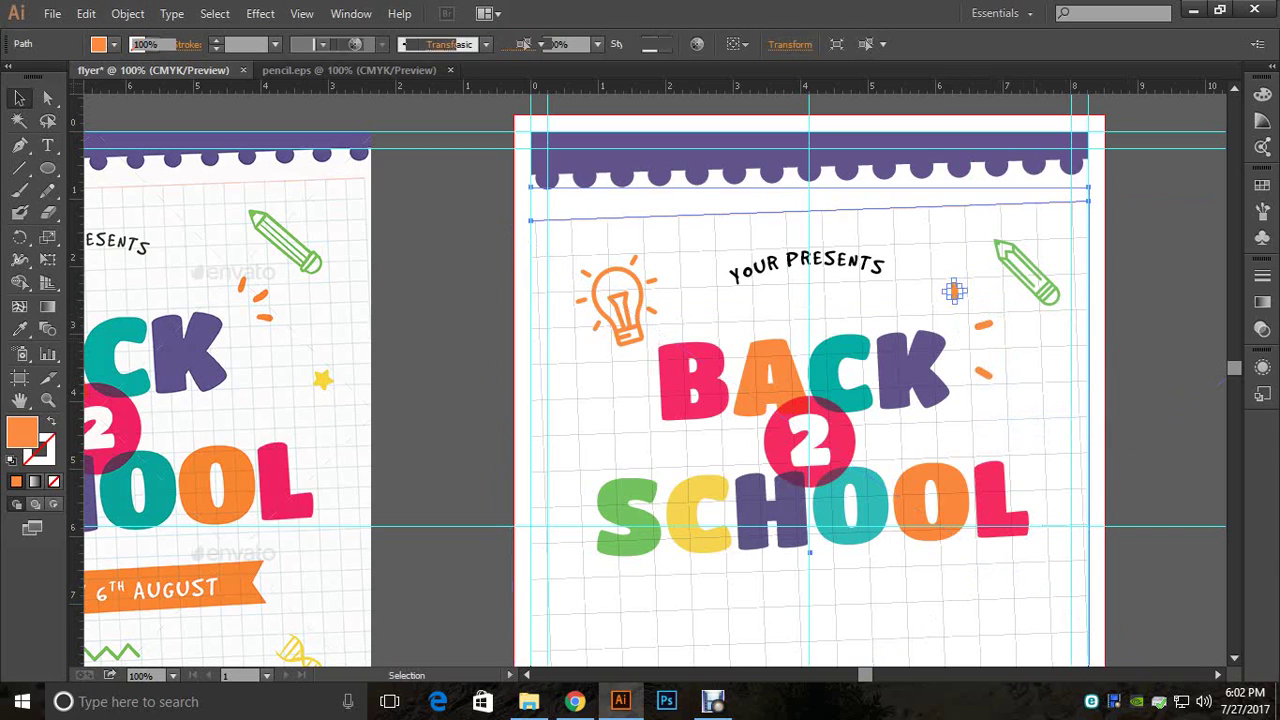
# Step: Move the middle orange ray up between the top ray and the pencil, and tilt it diagonally as in the reference
pyautogui.click(1006, 289)
pyautogui.moveTo(984, 323); pyautogui.dragTo(983, 300)
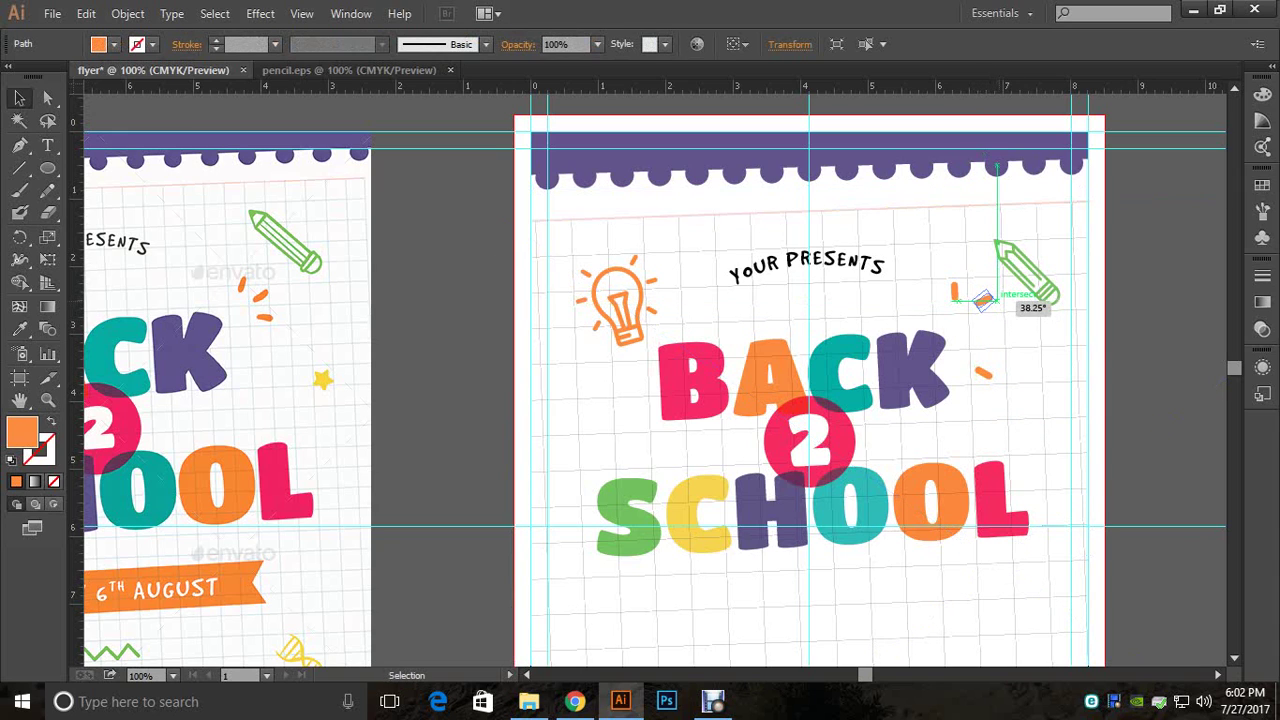
pyautogui.moveTo(983, 300); pyautogui.dragTo(986, 297)
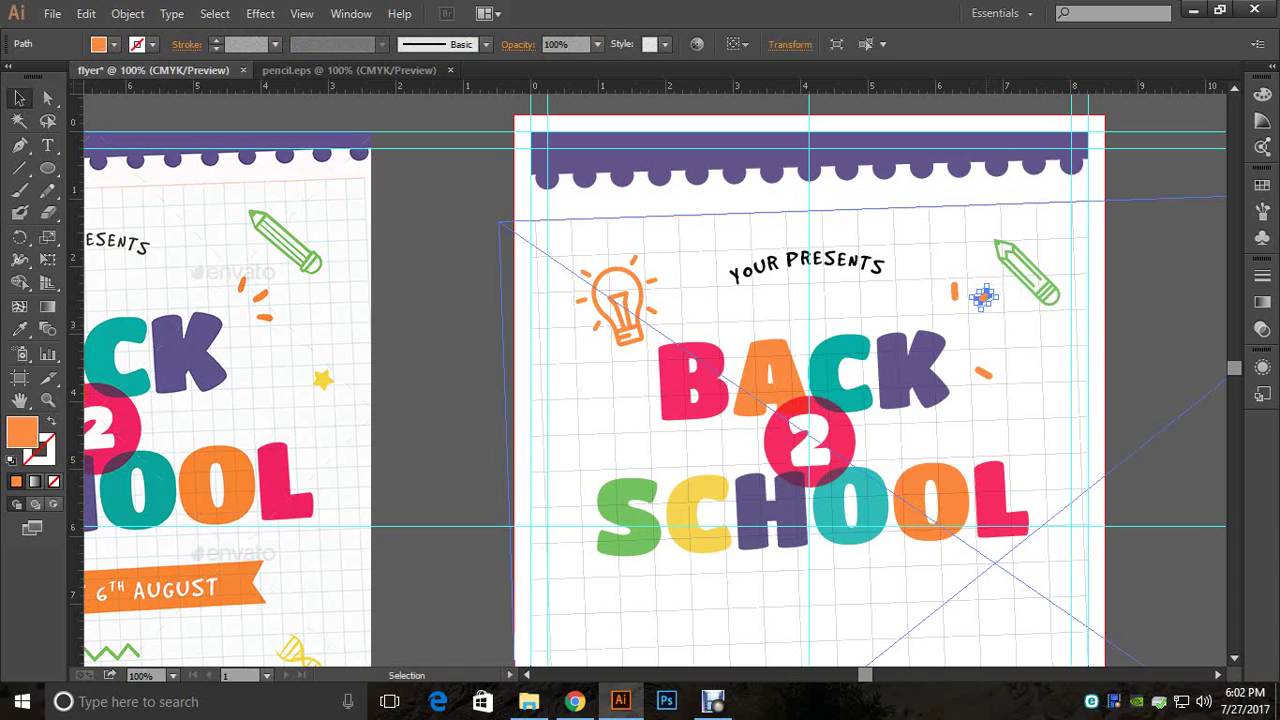
# Step: Move the lowest orange ray up beneath the middle one and level it to nearly horizontal
pyautogui.click(994, 335)
pyautogui.moveTo(983, 373)
pyautogui.mouseDown()
pyautogui.moveTo(978, 299)
pyautogui.moveTo(945, 285)
pyautogui.moveTo(965, 305)
pyautogui.mouseUp()
pyautogui.click(979, 309)
pyautogui.click(980, 312)
pyautogui.press('Delete')
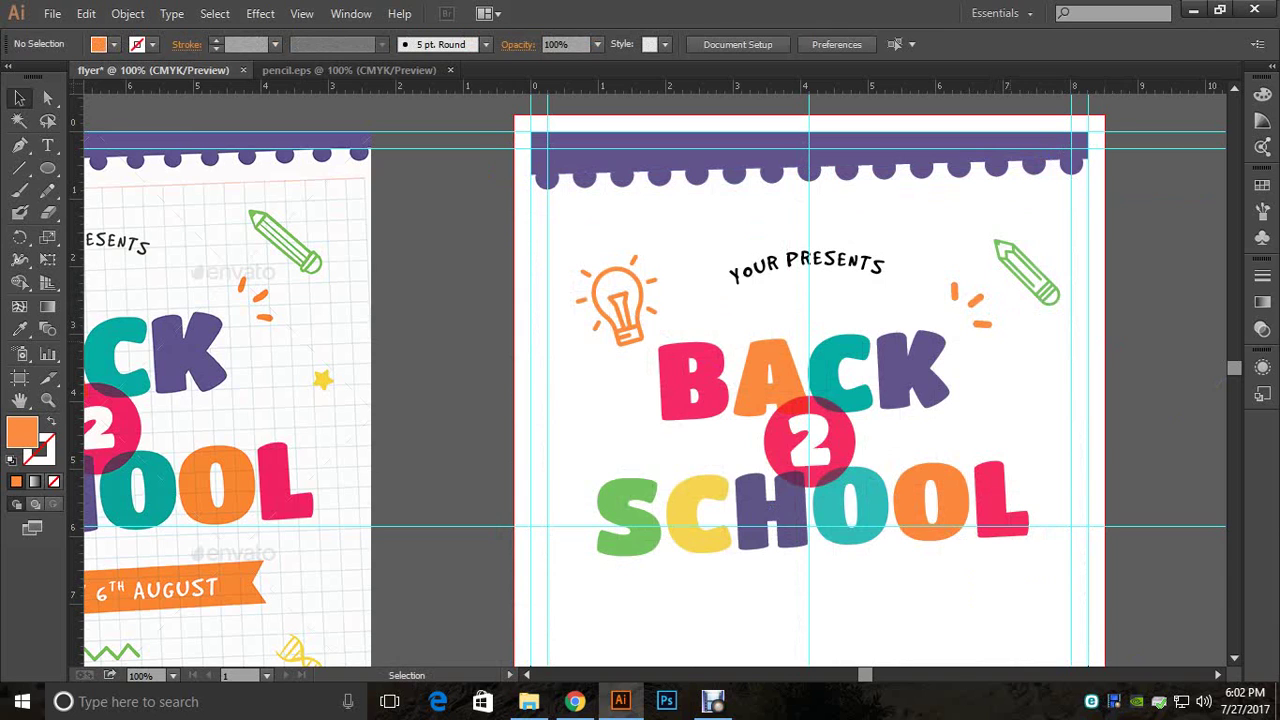
pyautogui.hotkey('ctrl', 'z')
pyautogui.hotkey('ctrl', 'z')
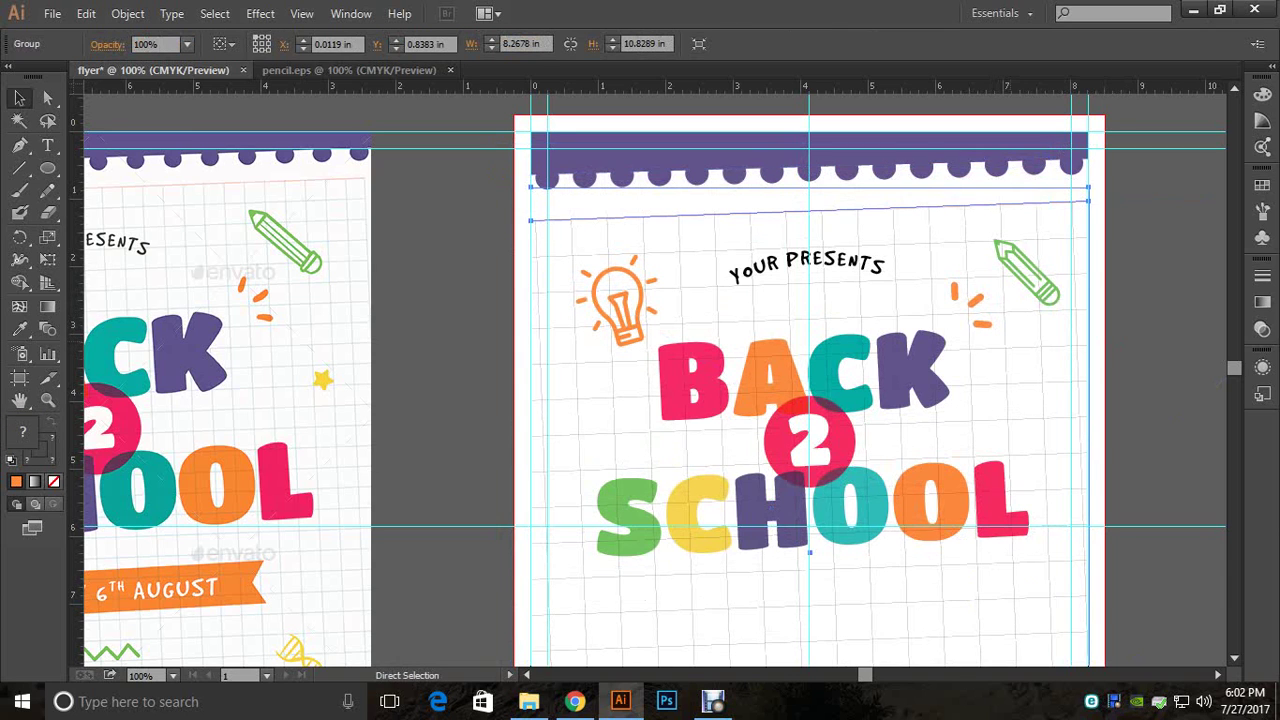
# Step: Lock the grid background group on the flyer
pyautogui.click(974, 312)
pyautogui.click(984, 333)
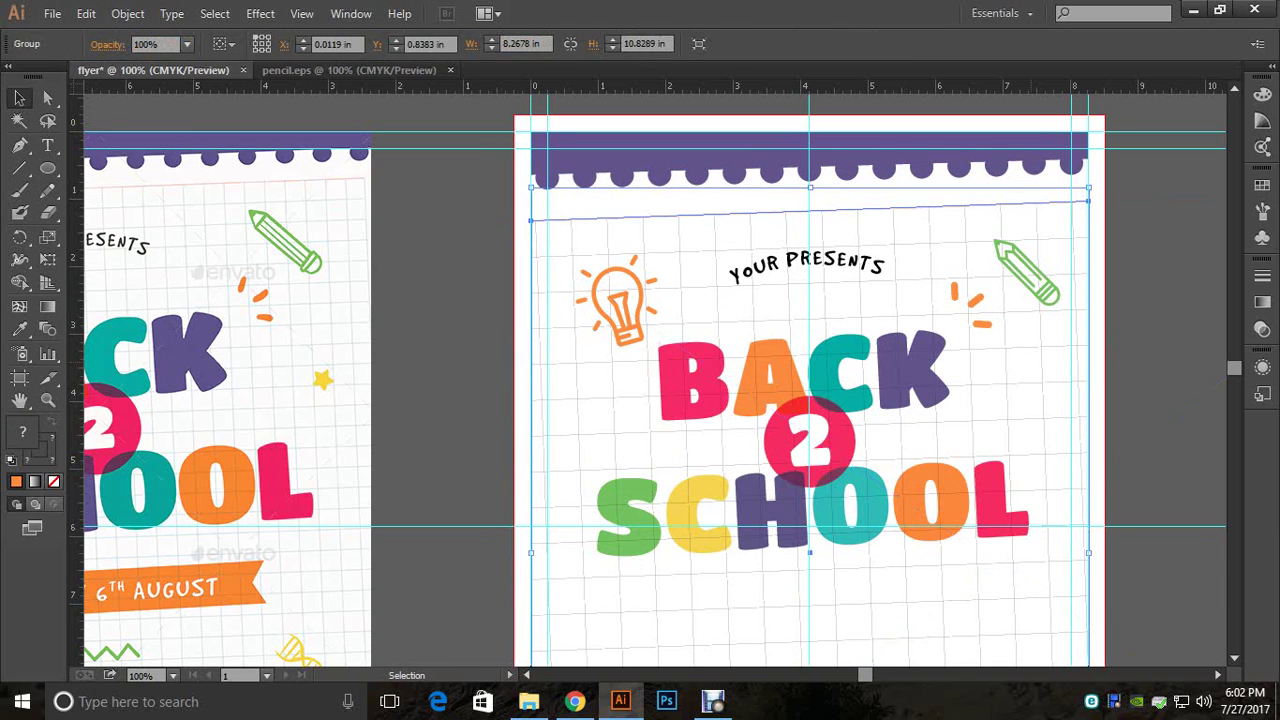
pyautogui.press('a')
pyautogui.hotkey('ctrl', '2')
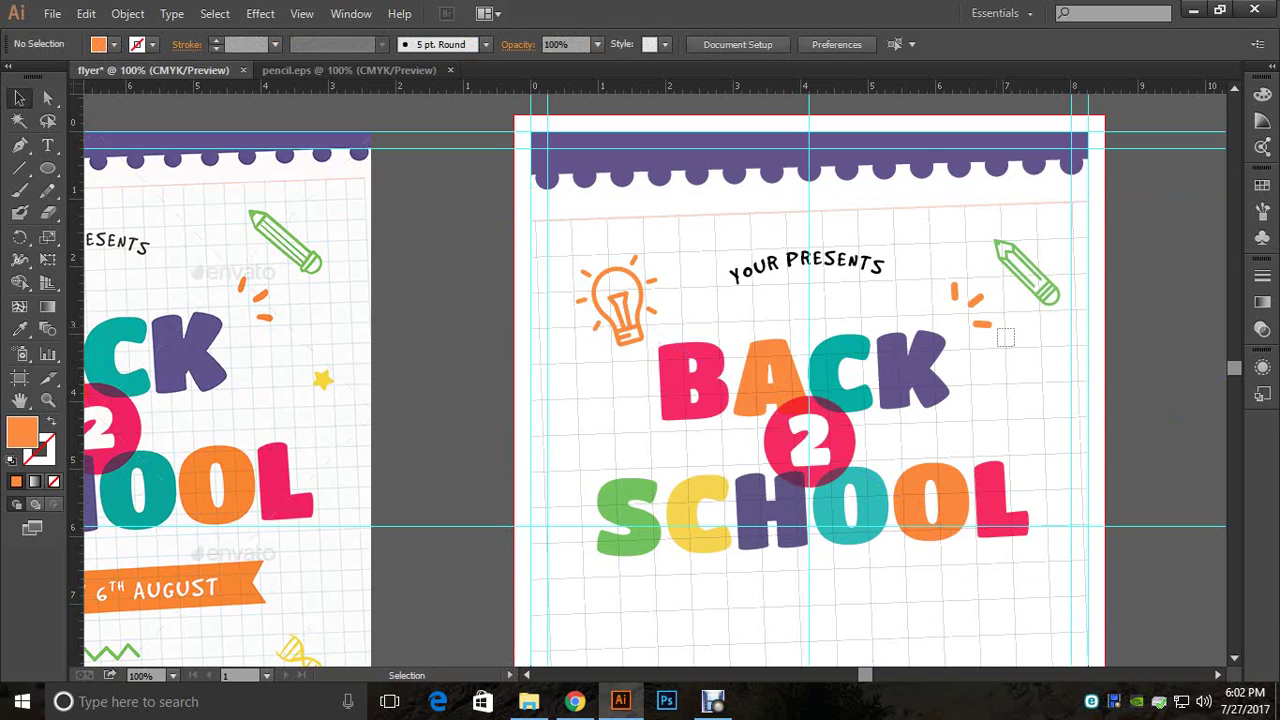
# Step: Select the three orange rays beside the K of BACK and group them
pyautogui.click(982, 323)
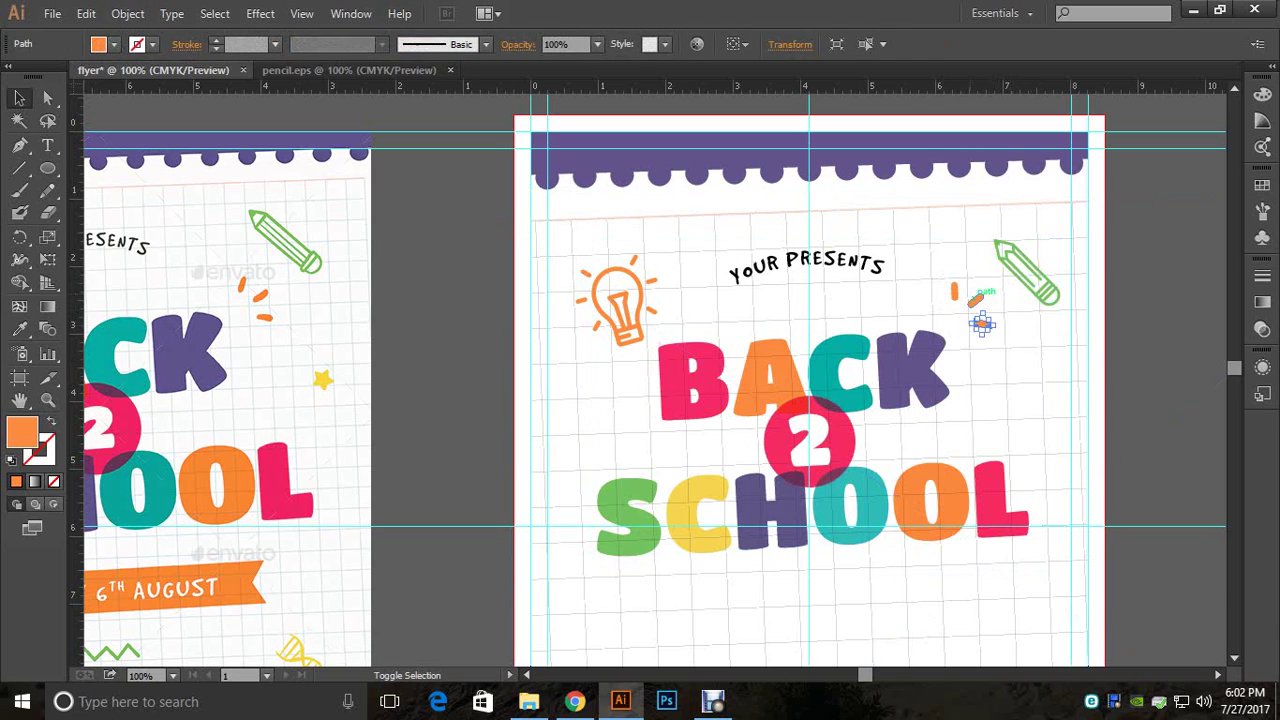
pyautogui.keyDown('shift'); pyautogui.click(976, 300); pyautogui.keyUp('shift')
pyautogui.keyDown('shift'); pyautogui.click(954, 292); pyautogui.keyUp('shift')
pyautogui.rightClick(953, 297)
pyautogui.click(975, 380)
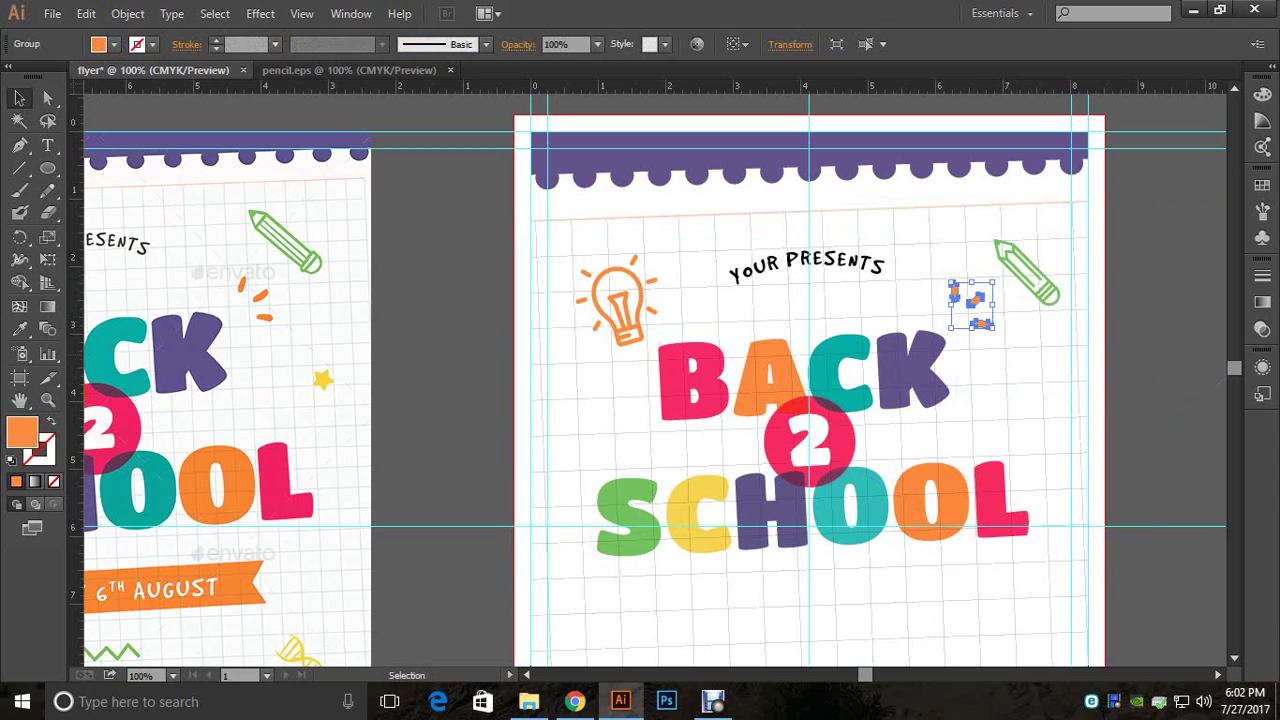
# Step: Nudge the orange ray group slightly right and down, between the K of BACK and the green pencil
pyautogui.click(1003, 374)
pyautogui.click(990, 325)
pyautogui.press('Right')
pyautogui.press('Right')
pyautogui.press('Right')
pyautogui.press('Right')
pyautogui.press('Down')
pyautogui.press('Down')
pyautogui.press('Down')
pyautogui.press('Down')
pyautogui.press('Down')
pyautogui.press('Down')
pyautogui.press('Down')
pyautogui.press('Down')
pyautogui.press('Right')
pyautogui.press('Right')
pyautogui.press('Right')
pyautogui.click(1003, 374)
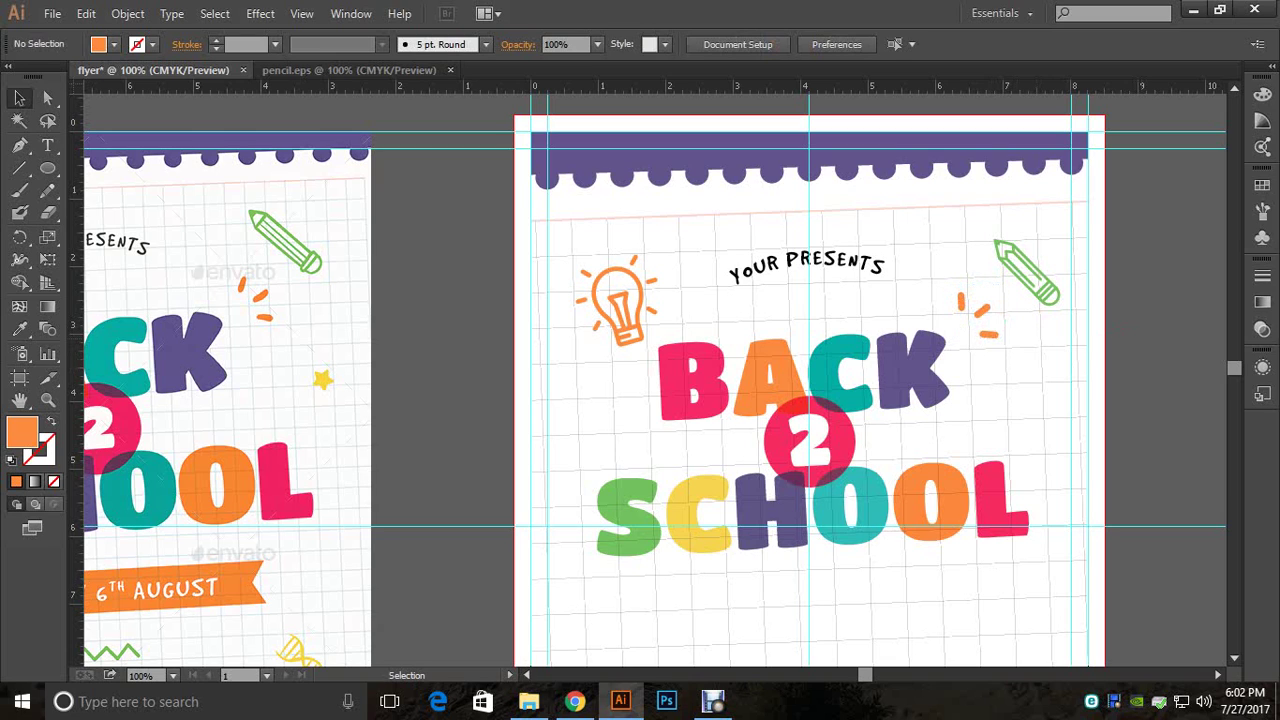
# Step: Examine the rays up close and then the whole flyer beside the reference to compare the doodle placement
pyautogui.hotkey('ctrl', 'space')
pyautogui.moveTo(1107, 380); pyautogui.dragTo(1151, 267)
pyautogui.hotkey('ctrl', 'z')
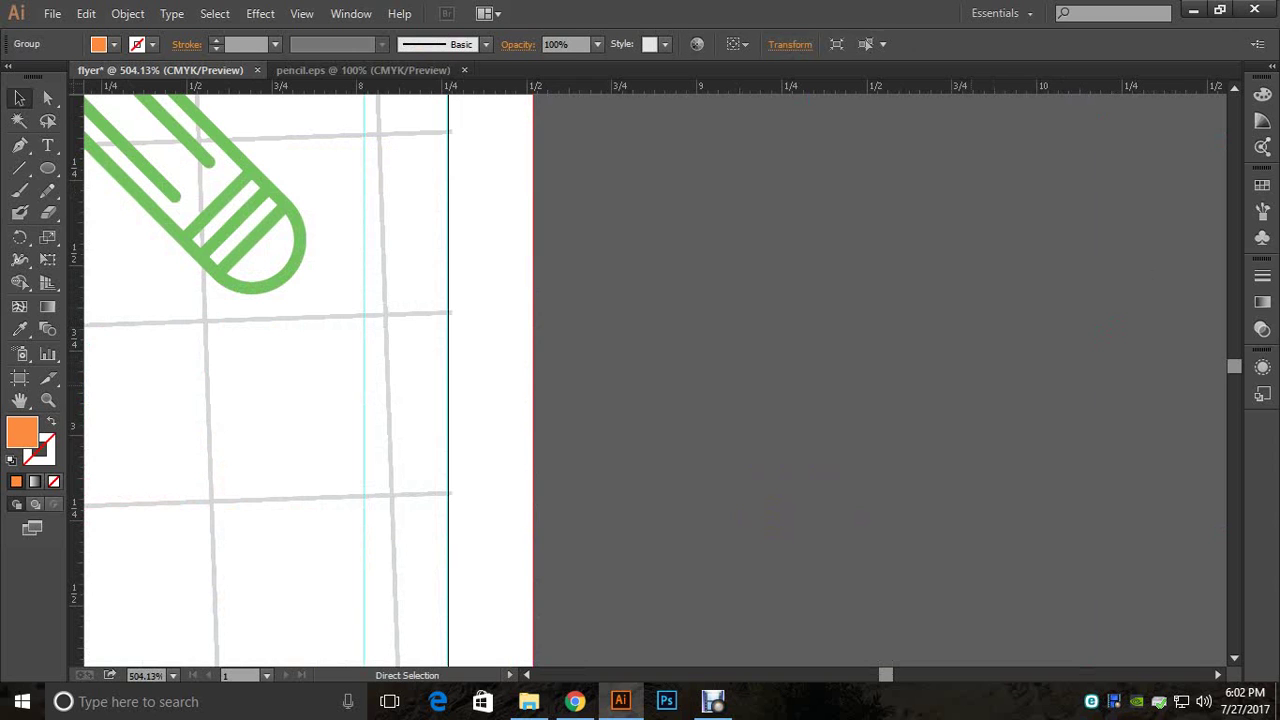
pyautogui.hotkey('ctrl', 'alt', 'space')
pyautogui.keyDown('ctrl'); pyautogui.keyDown('alt'); pyautogui.click(973, 385); pyautogui.keyUp('alt'); pyautogui.keyUp('ctrl')
pyautogui.moveTo(440, 452); pyautogui.dragTo(892, 415)
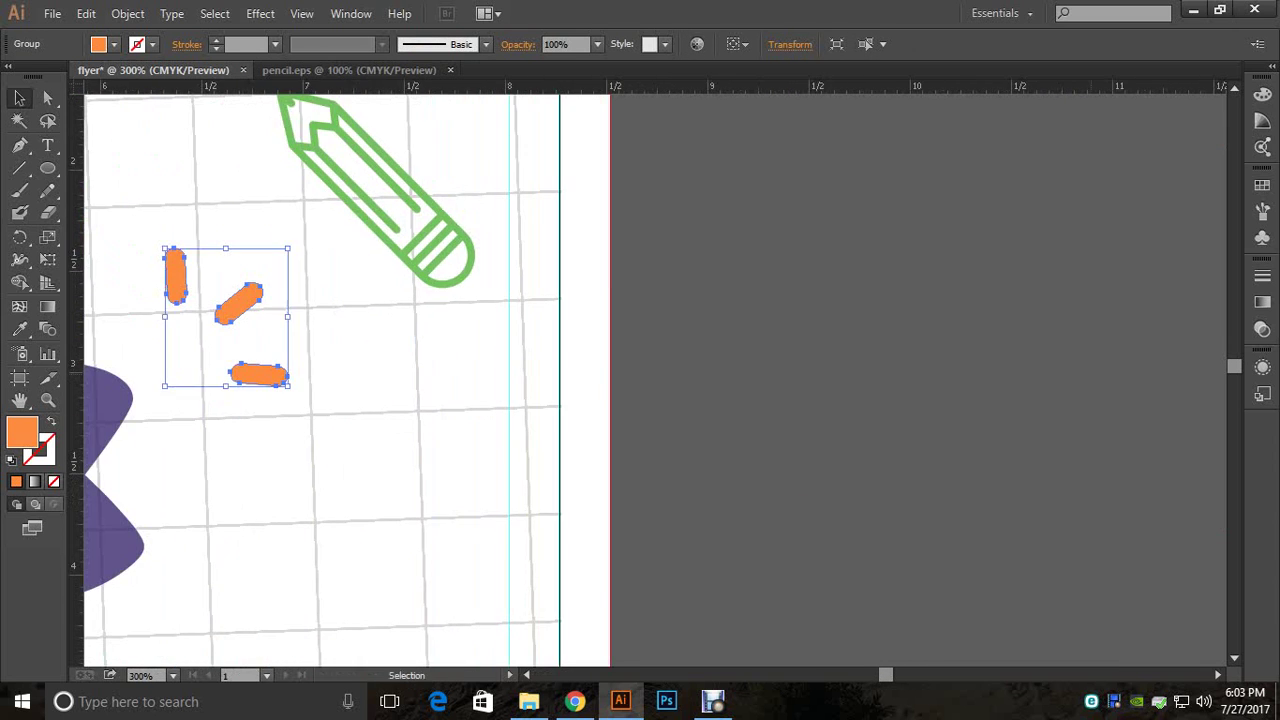
pyautogui.keyDown('ctrl'); pyautogui.keyDown('alt'); pyautogui.click(892, 415); pyautogui.keyUp('alt'); pyautogui.keyUp('ctrl')
pyautogui.keyDown('ctrl'); pyautogui.keyDown('alt'); pyautogui.click(892, 415); pyautogui.keyUp('alt'); pyautogui.keyUp('ctrl')
pyautogui.moveTo(365, 430); pyautogui.dragTo(898, 412)
pyautogui.keyDown('ctrl'); pyautogui.keyDown('alt'); pyautogui.click(1003, 411); pyautogui.keyUp('alt'); pyautogui.keyUp('ctrl')
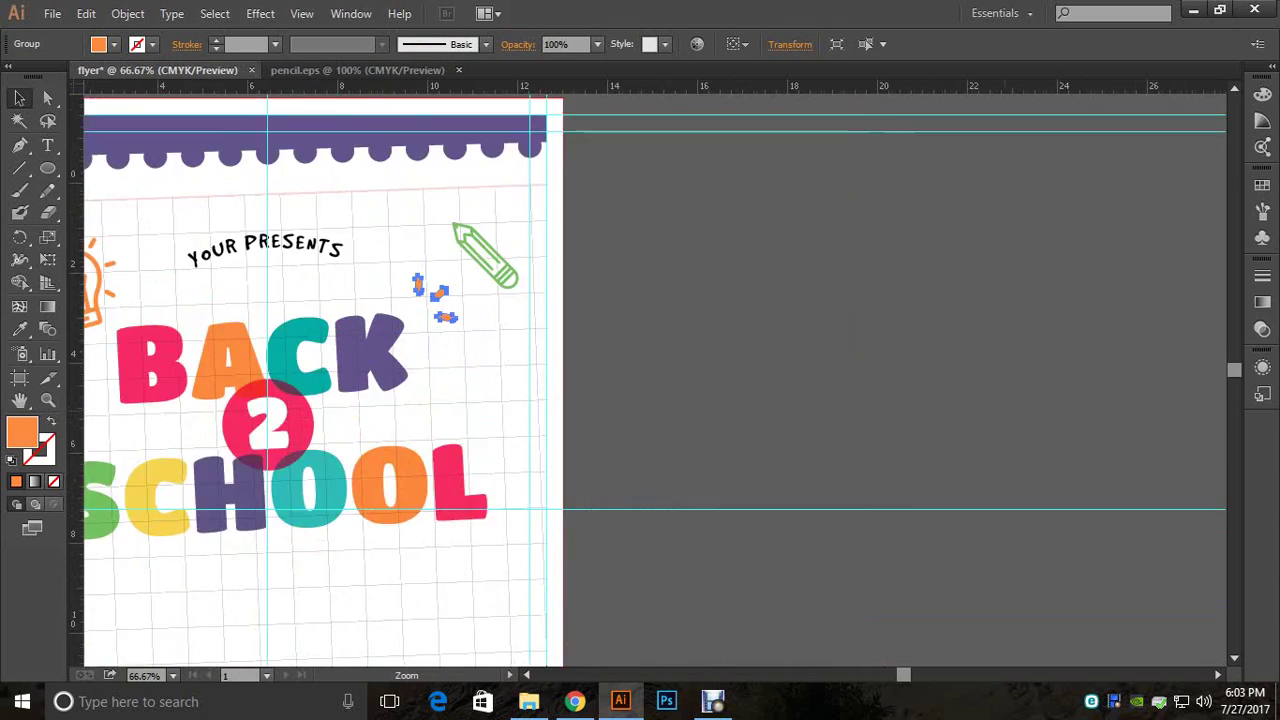
pyautogui.keyDown('ctrl'); pyautogui.keyDown('alt'); pyautogui.click(1003, 411); pyautogui.keyUp('alt'); pyautogui.keyUp('ctrl')
pyautogui.moveTo(545, 415); pyautogui.dragTo(986, 410)
pyautogui.moveTo(700, 450); pyautogui.dragTo(914, 356)
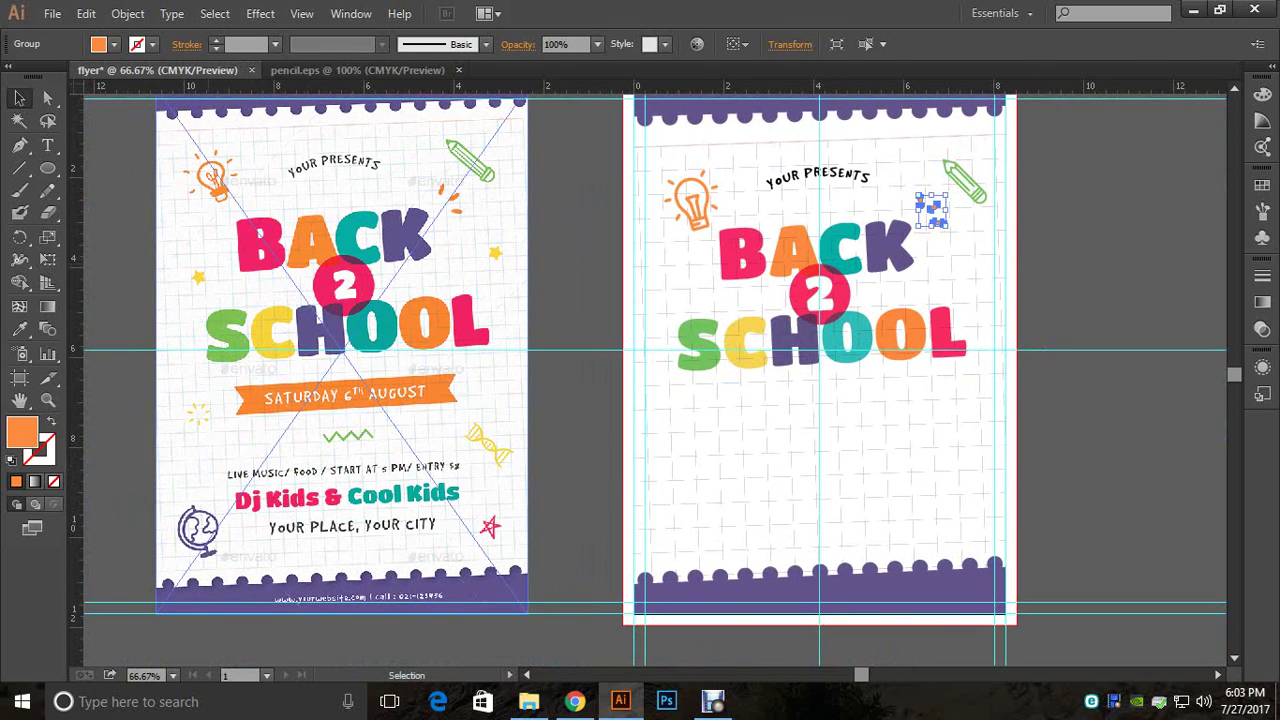
# Step: Shrink the flyer's orange light bulb slightly and rotate it a little counterclockwise
pyautogui.click(700, 205)
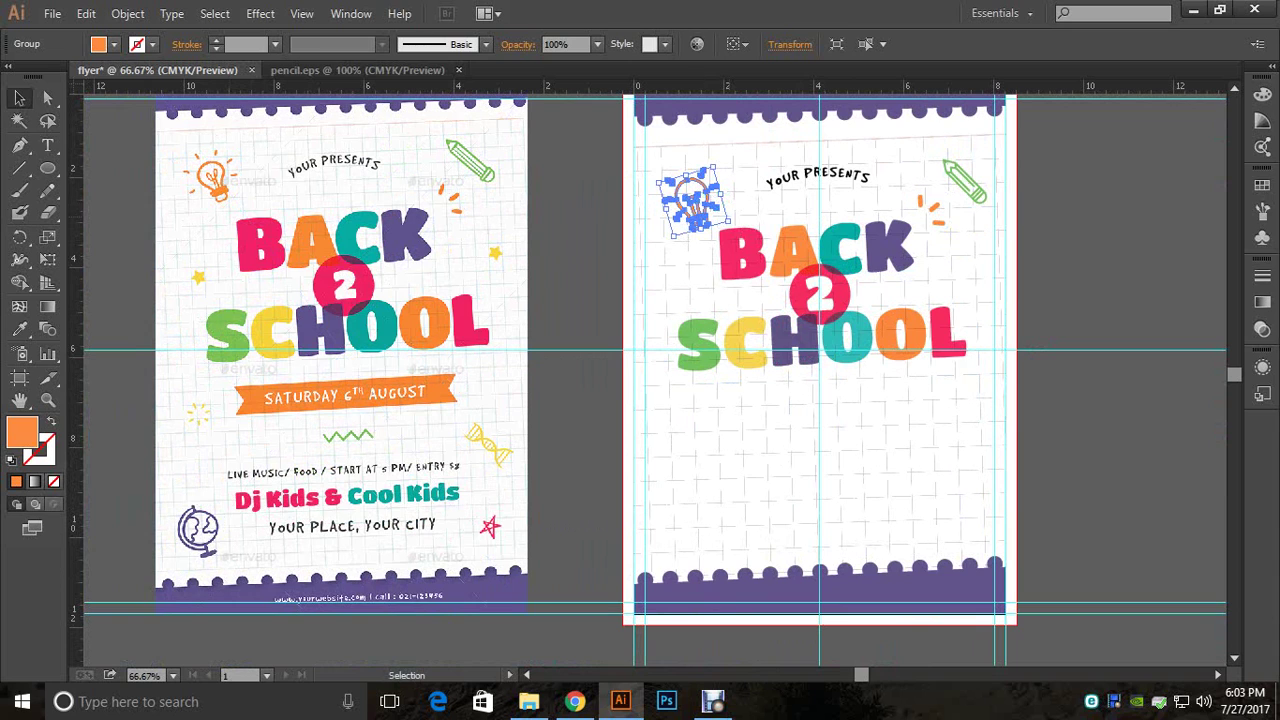
pyautogui.moveTo(728, 221); pyautogui.dragTo(719, 215)
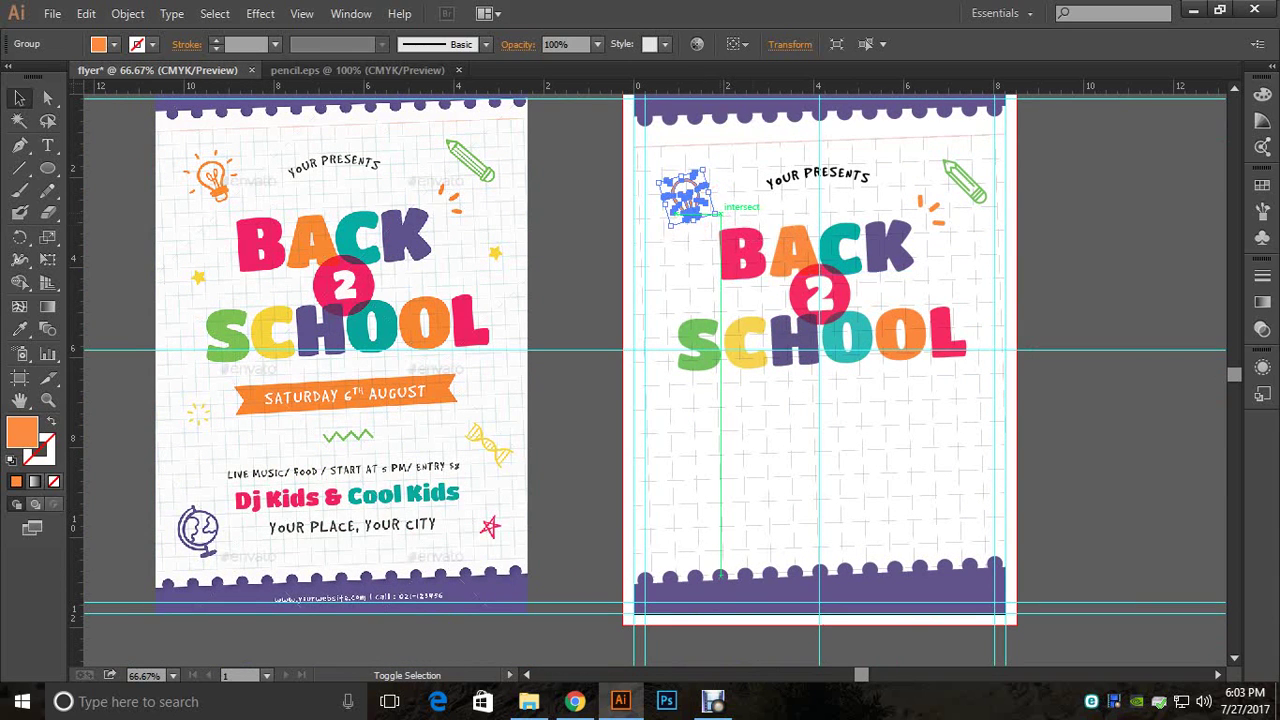
pyautogui.click(590, 250)
pyautogui.click(688, 200)
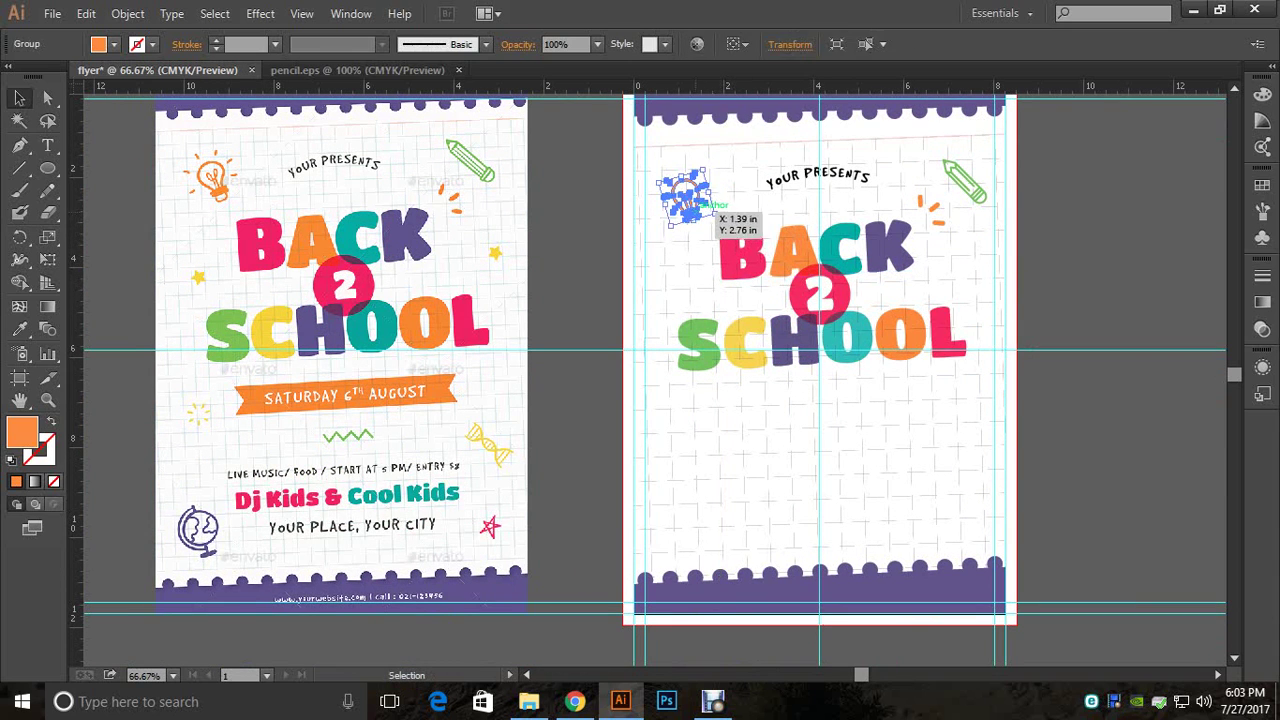
pyautogui.moveTo(715, 213); pyautogui.dragTo(718, 217)
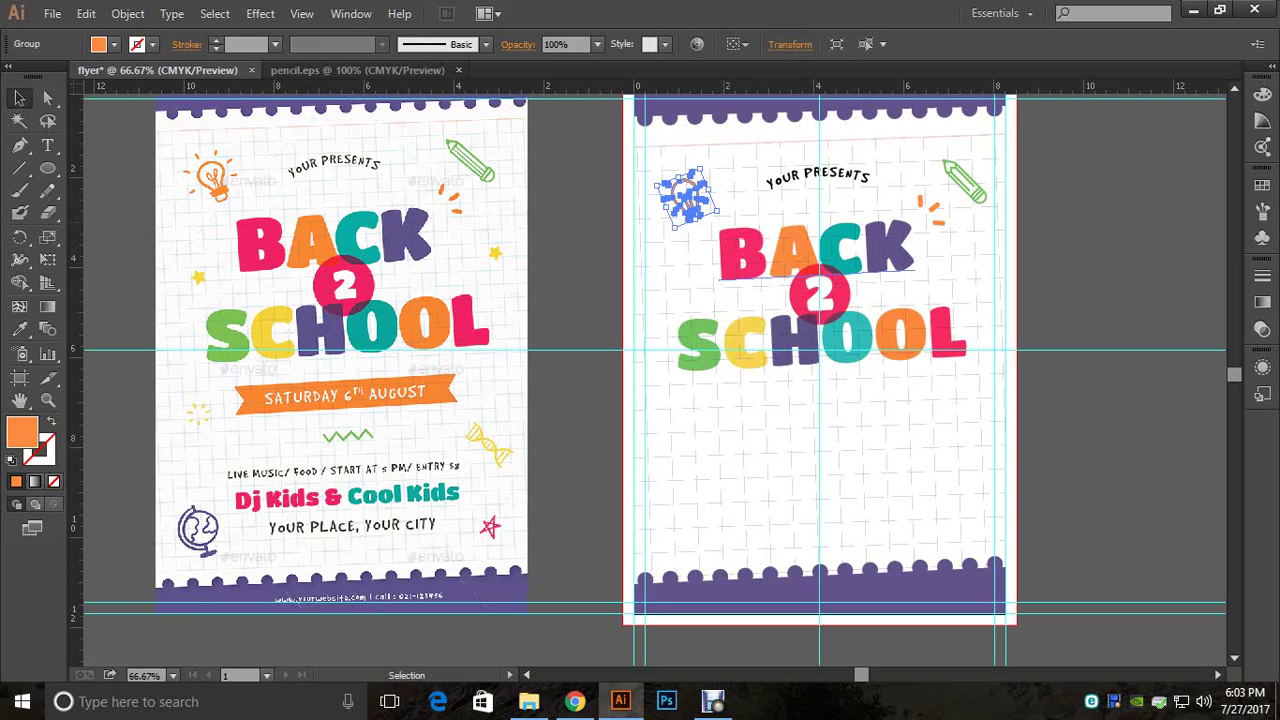
pyautogui.click(590, 250)
pyautogui.click(688, 200)
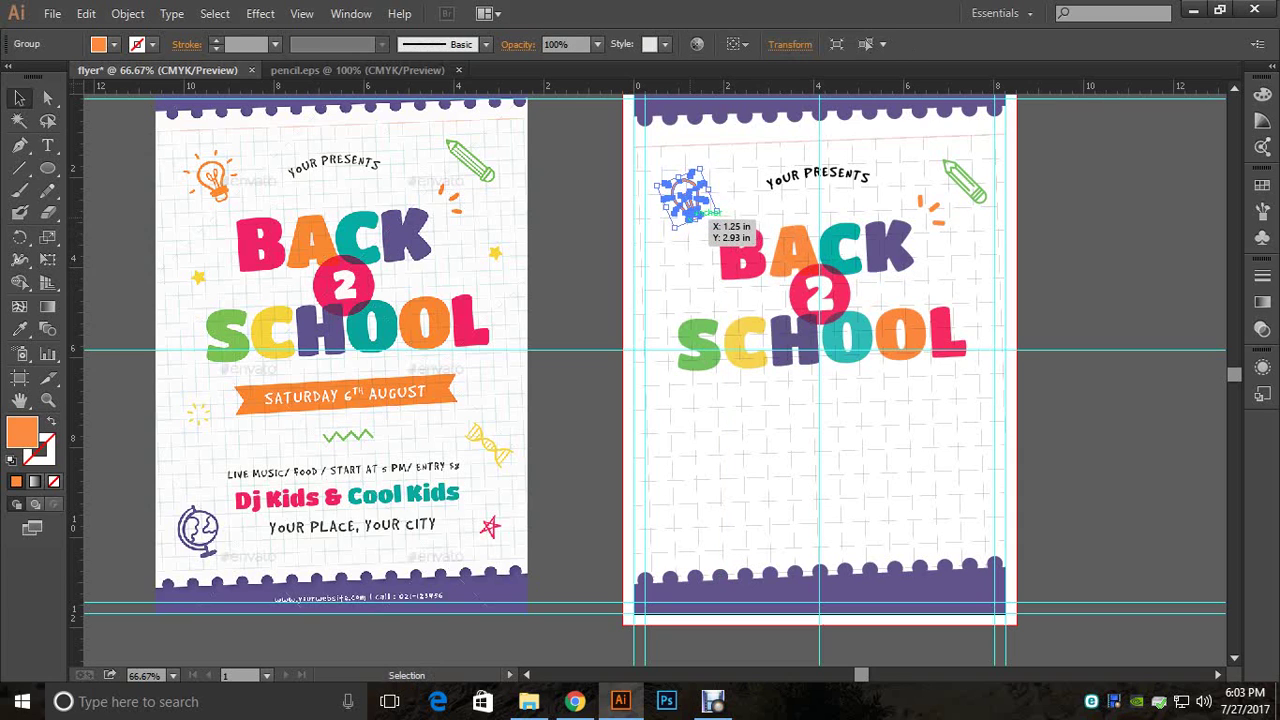
# Step: Nudge the flyer's orange light bulb up slightly
pyautogui.click(978, 190)
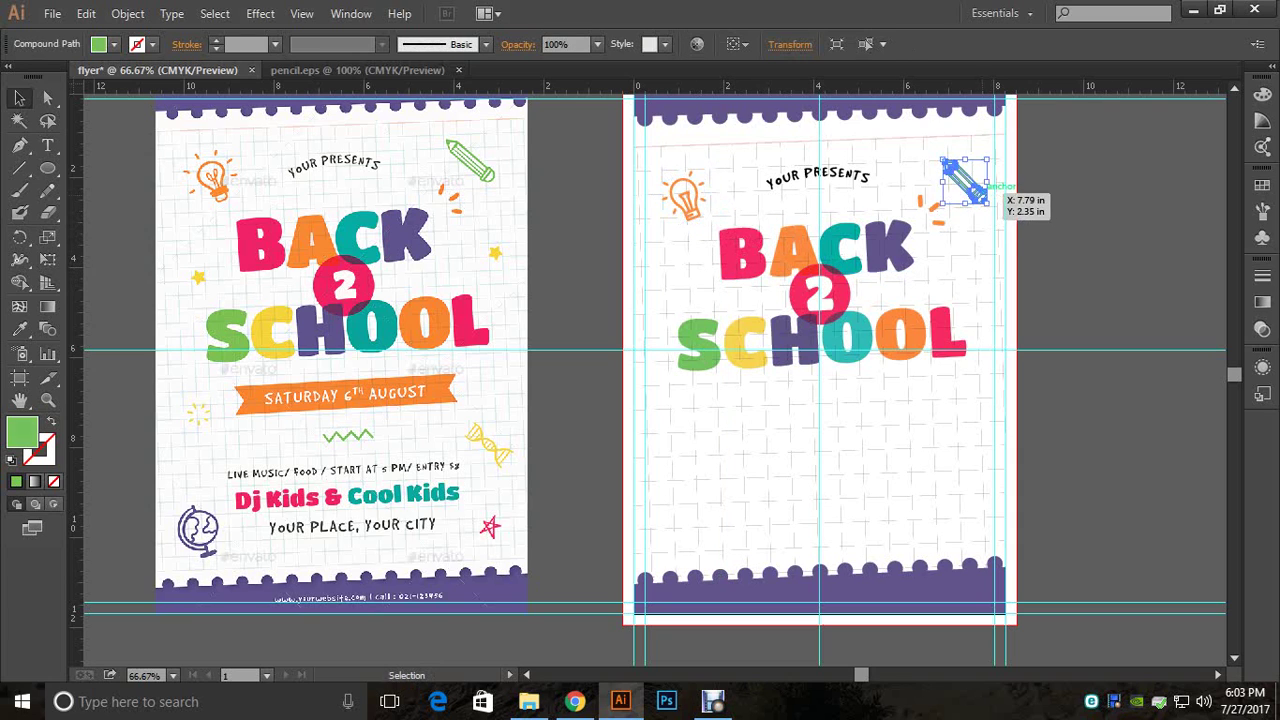
pyautogui.click(1065, 215)
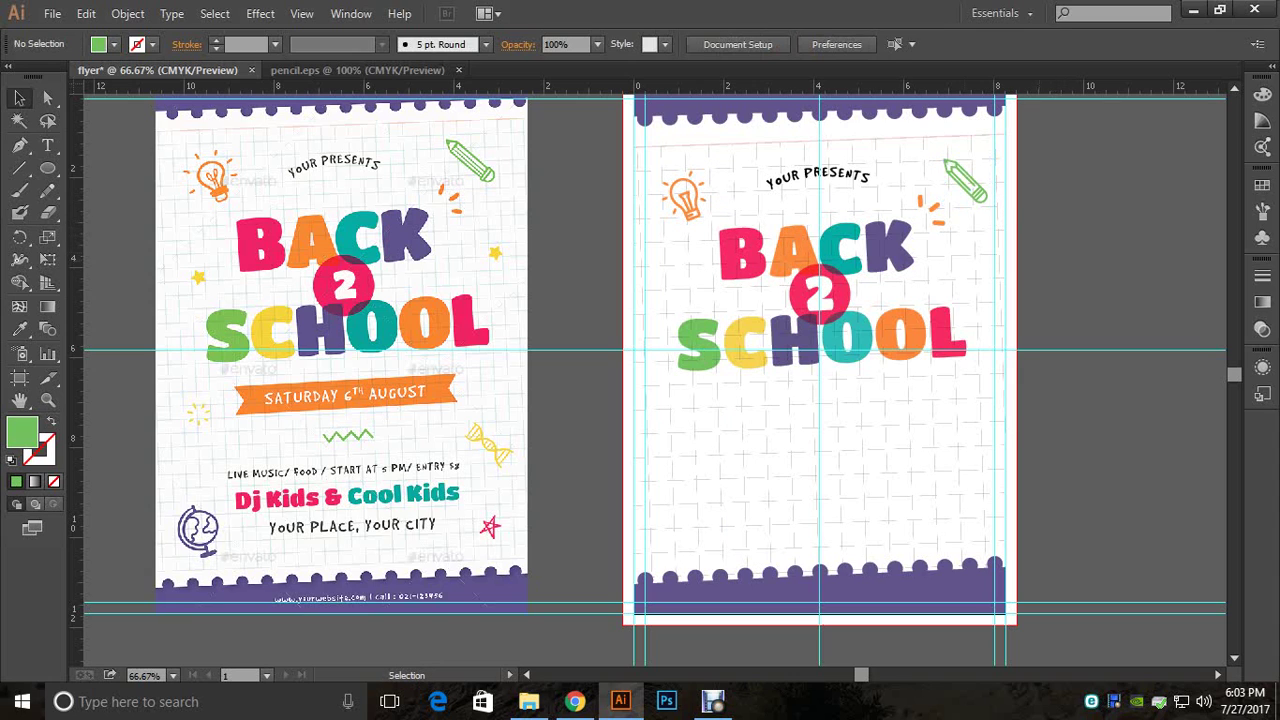
pyautogui.click(688, 198)
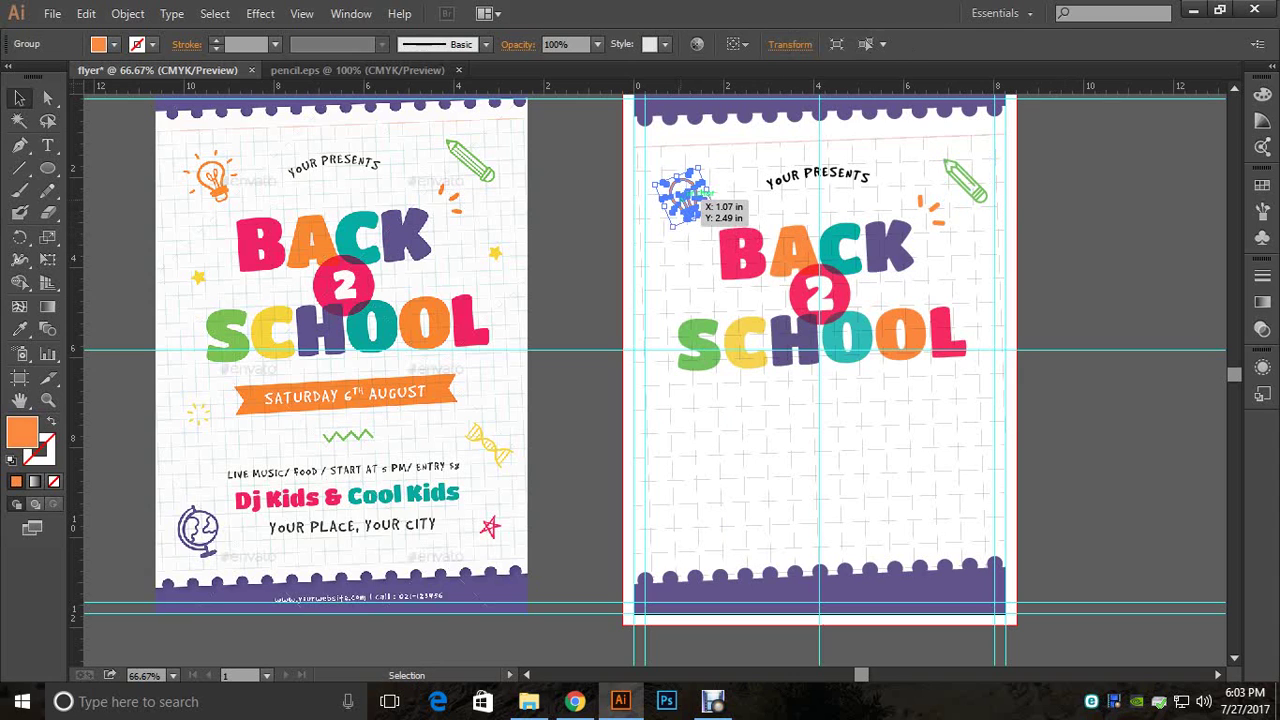
pyautogui.press('Up')
pyautogui.press('Up')
pyautogui.click(1065, 250)
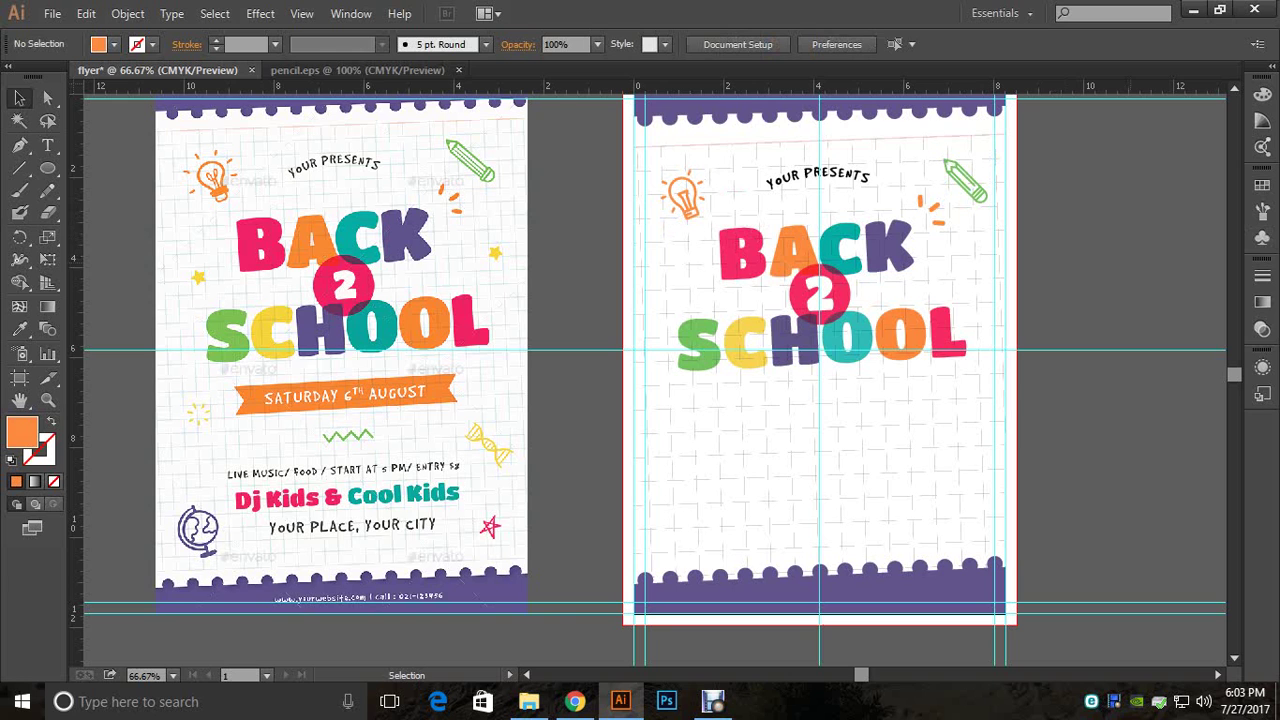
# Step: Switch to File Explorer and open the star artwork from the Flyer folder in Illustrator
pyautogui.moveTo(340, 400); pyautogui.dragTo(348, 360)
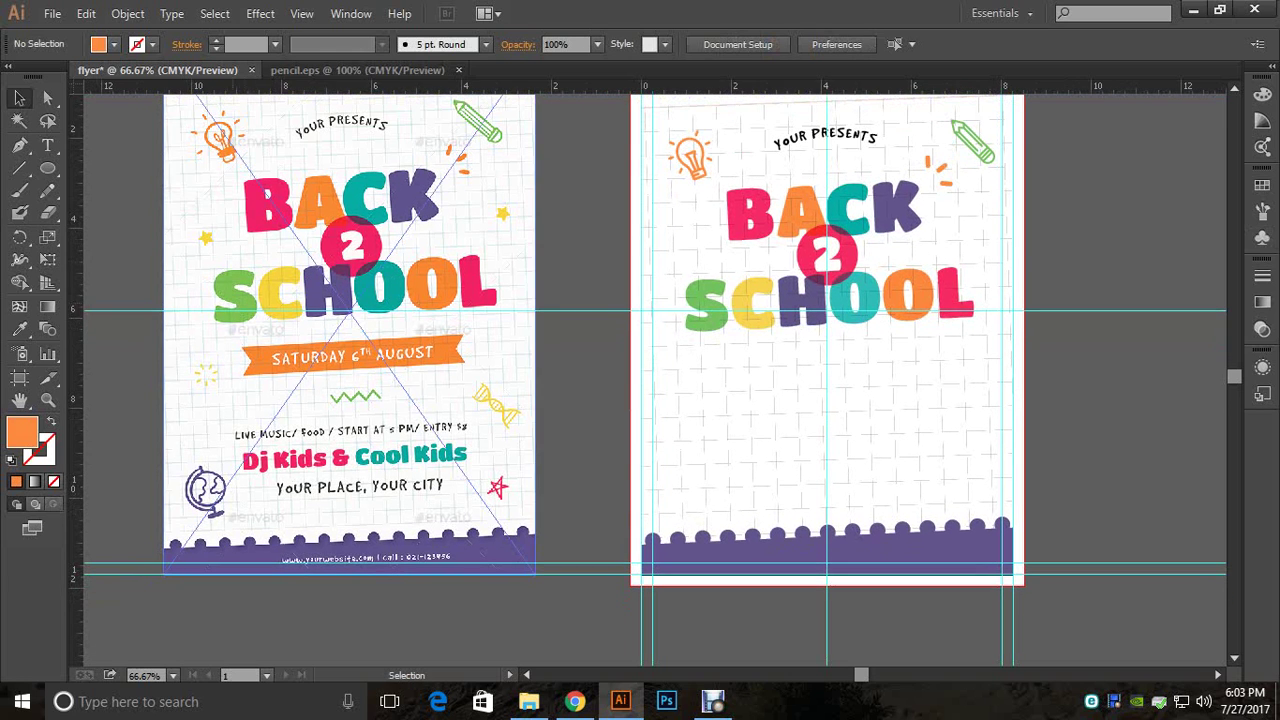
pyautogui.click(529, 701)
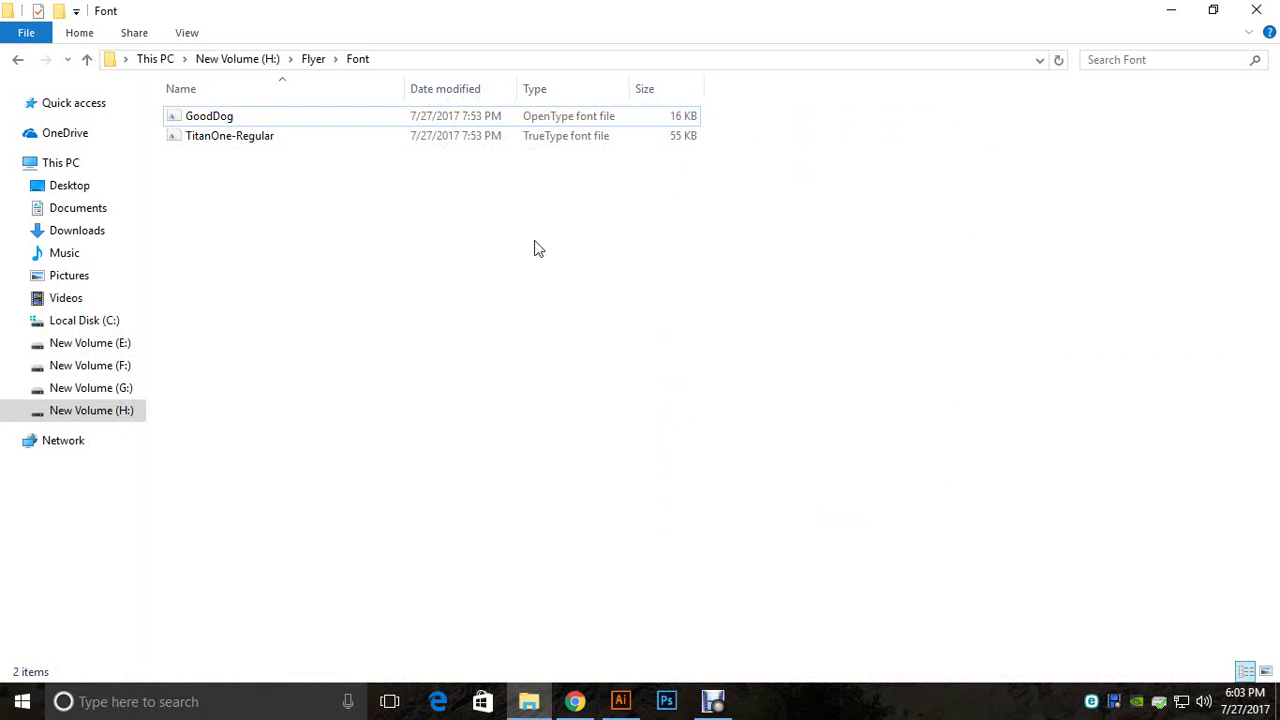
pyautogui.click(89, 60)
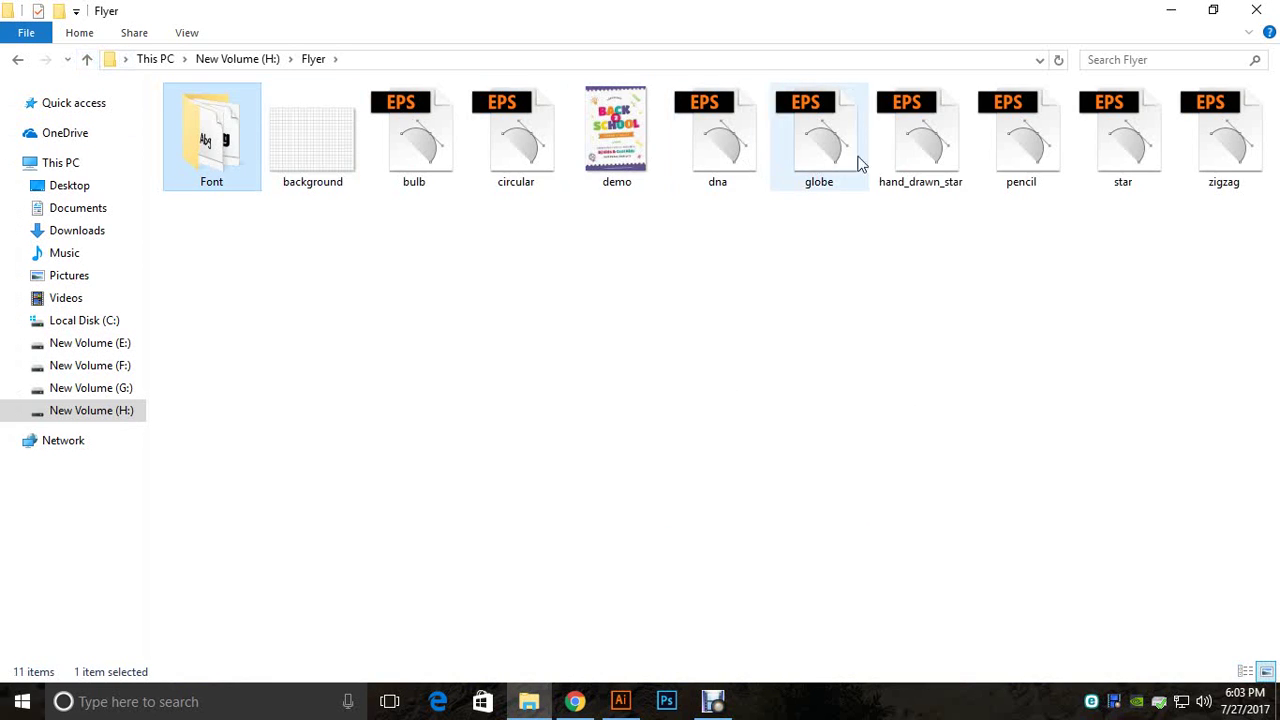
pyautogui.doubleClick(1108, 152)
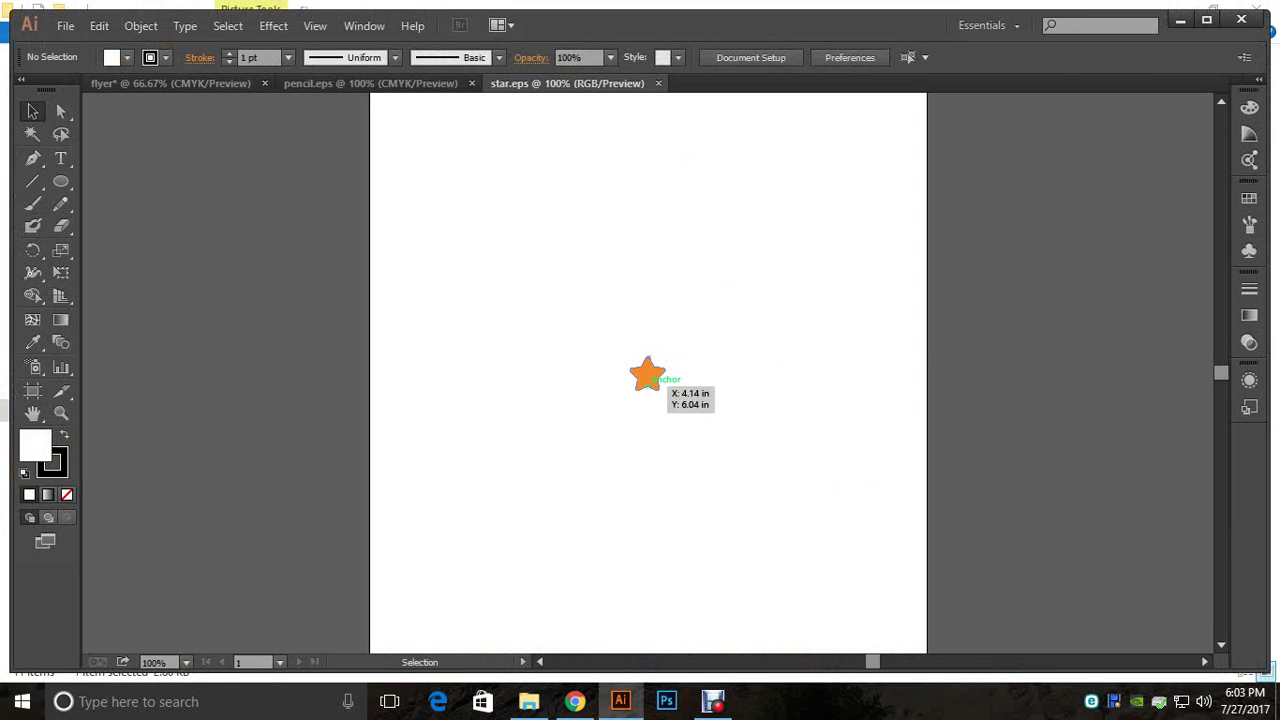
# Step: Bring the orange star into the flyer document, between the reference and the artboard, and close the pencil.eps and star.eps files
pyautogui.moveTo(655, 376); pyautogui.dragTo(607, 250)
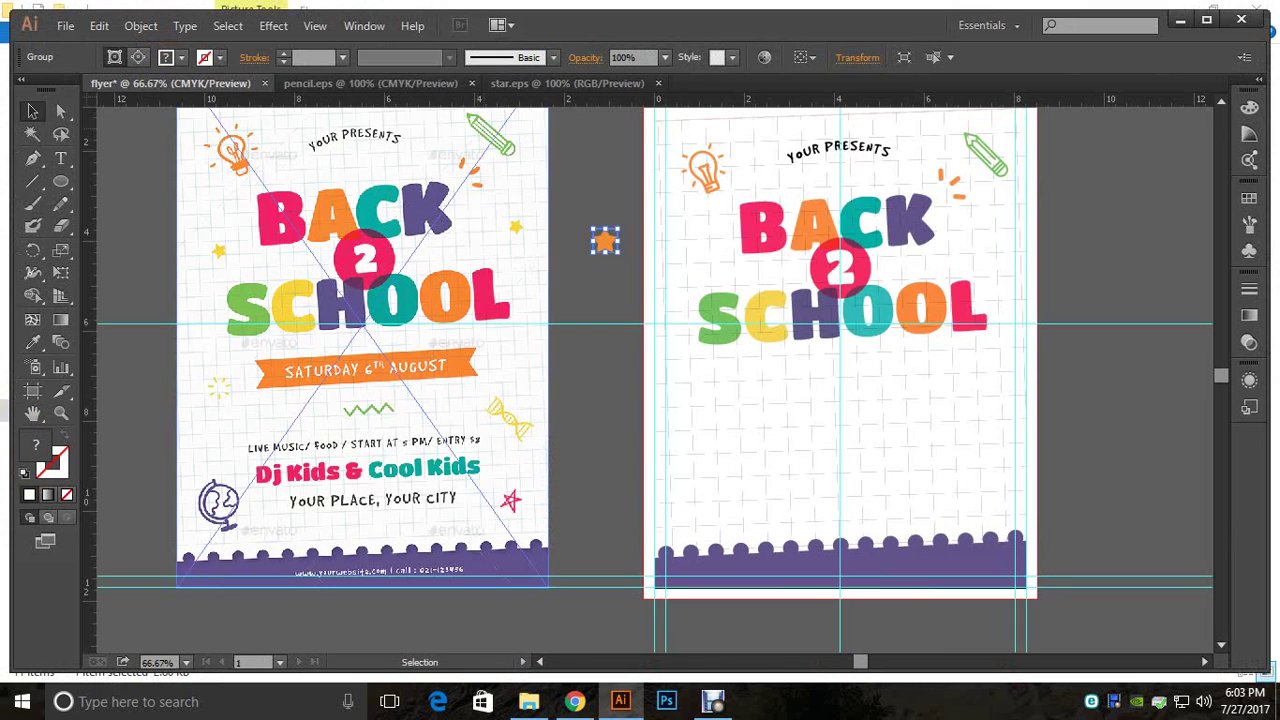
pyautogui.click(470, 85)
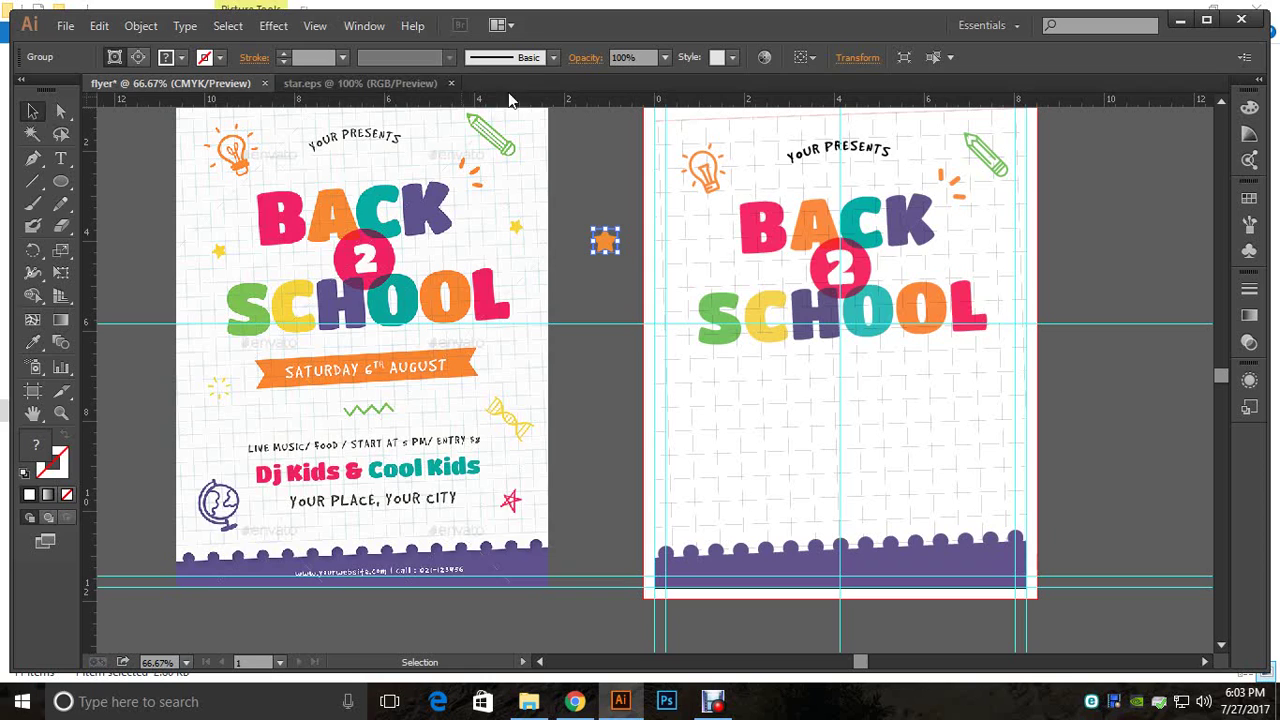
pyautogui.click(452, 84)
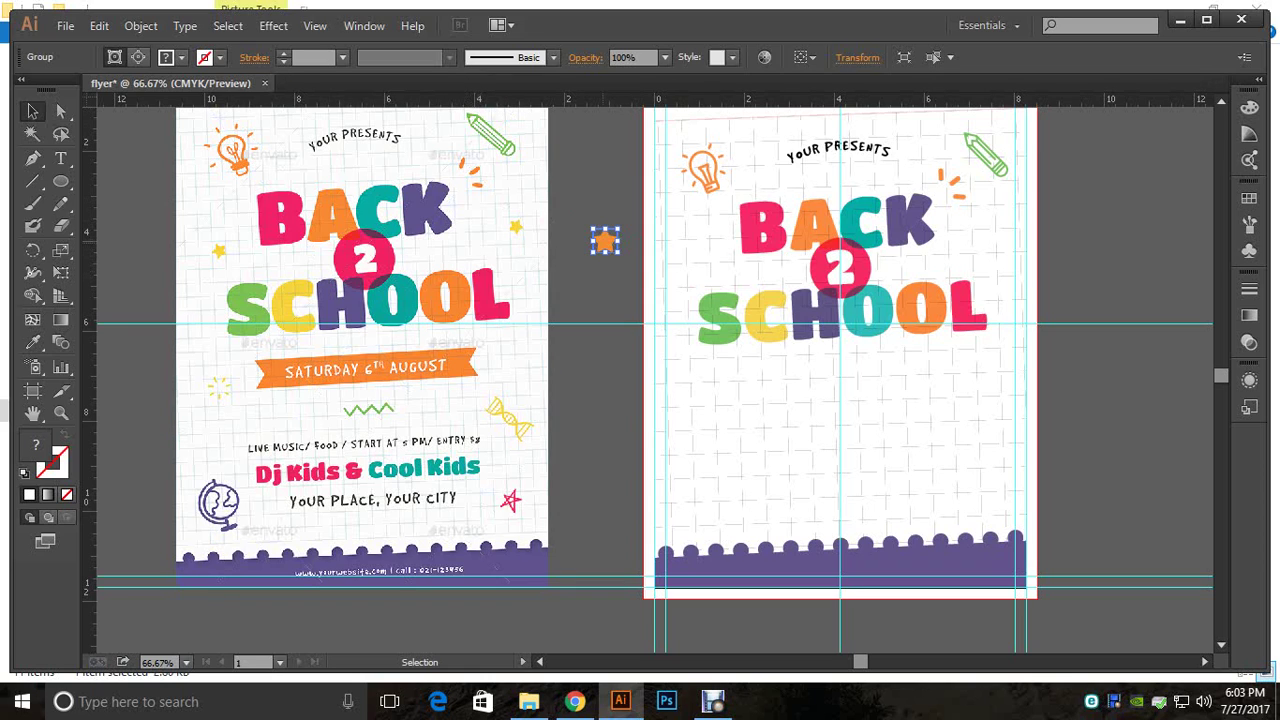
# Step: Duplicate the orange star directly below the original and select both stars
pyautogui.moveTo(609, 247); pyautogui.dragTo(609, 280)
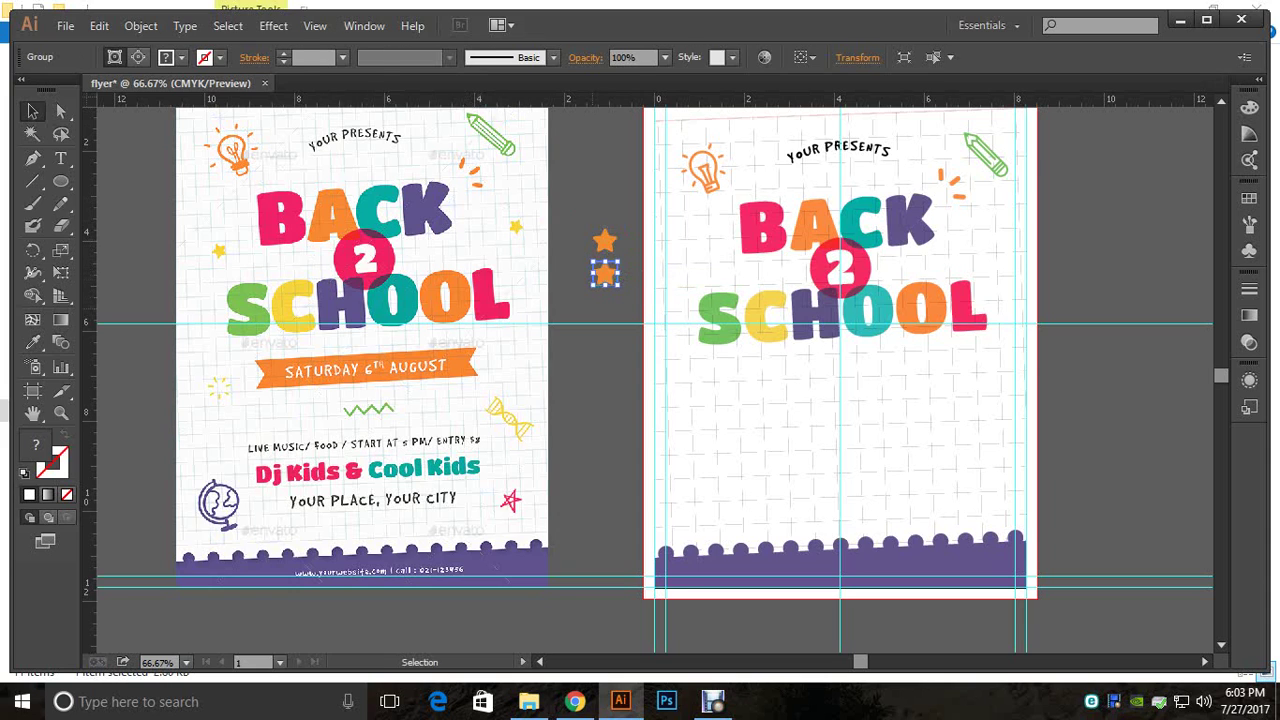
pyautogui.hotkey('ctrl', 'shift', 'a')
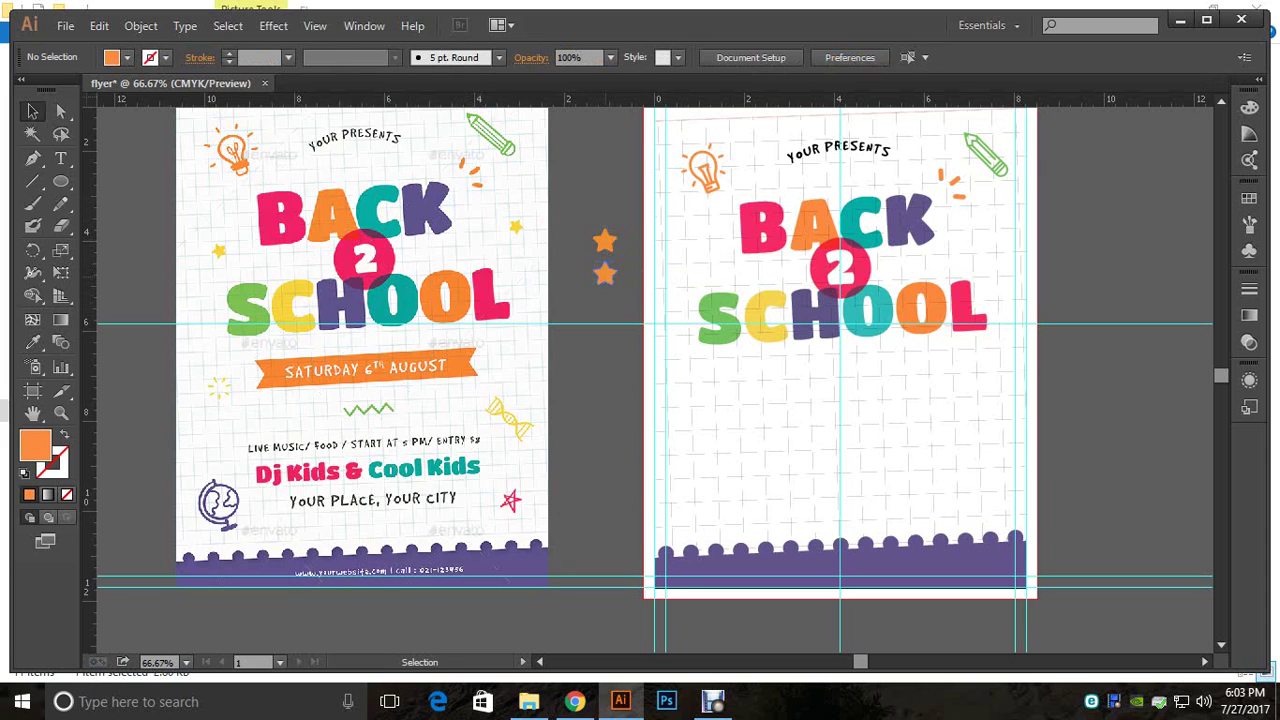
pyautogui.keyDown('shift'); pyautogui.click(608, 275); pyautogui.keyUp('shift')
pyautogui.keyDown('shift'); pyautogui.click(606, 242); pyautogui.keyUp('shift')
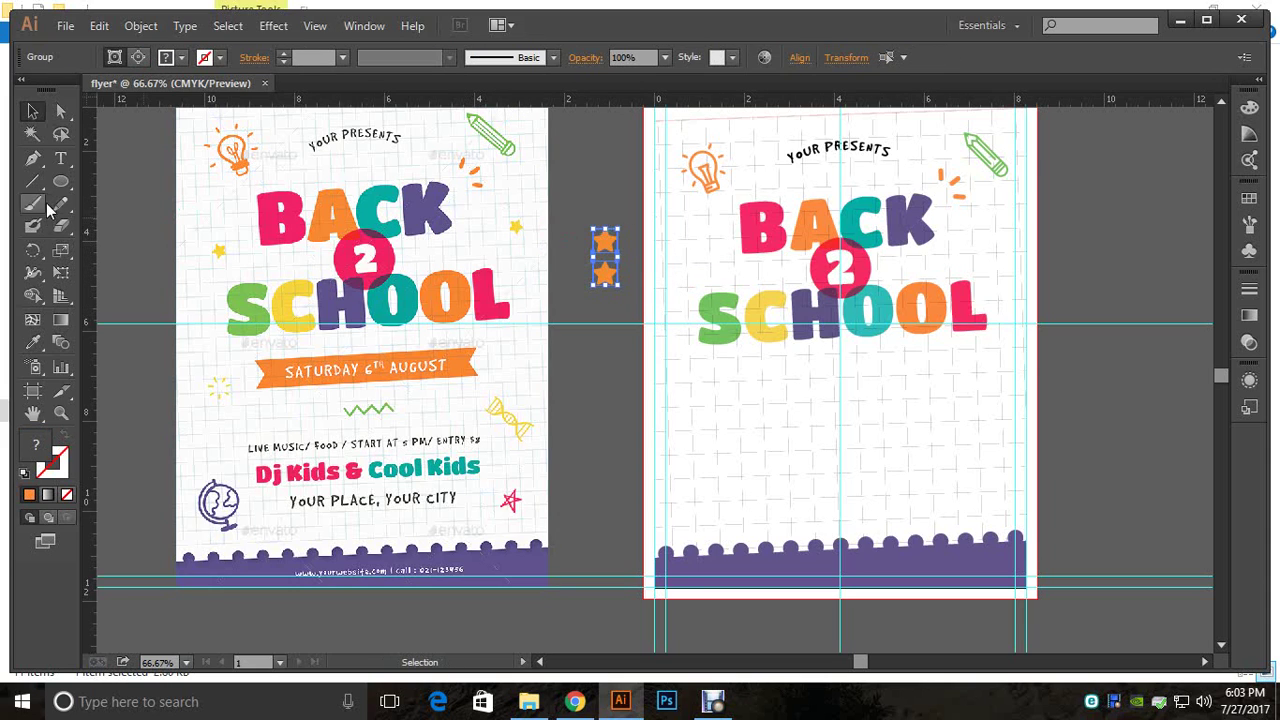
# Step: Try to recolour both stars with the yellow of the reference's small star, and undo the change
pyautogui.click(34, 343)
pyautogui.click(219, 251)
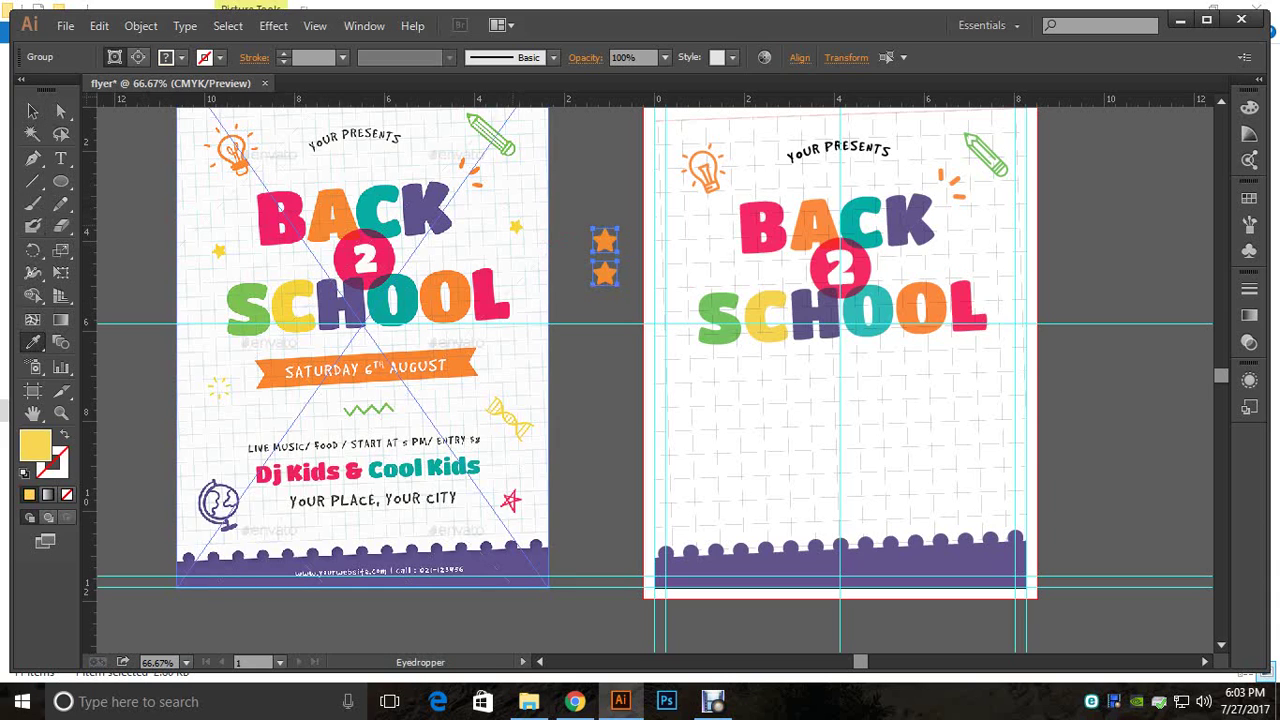
pyautogui.click(32, 111)
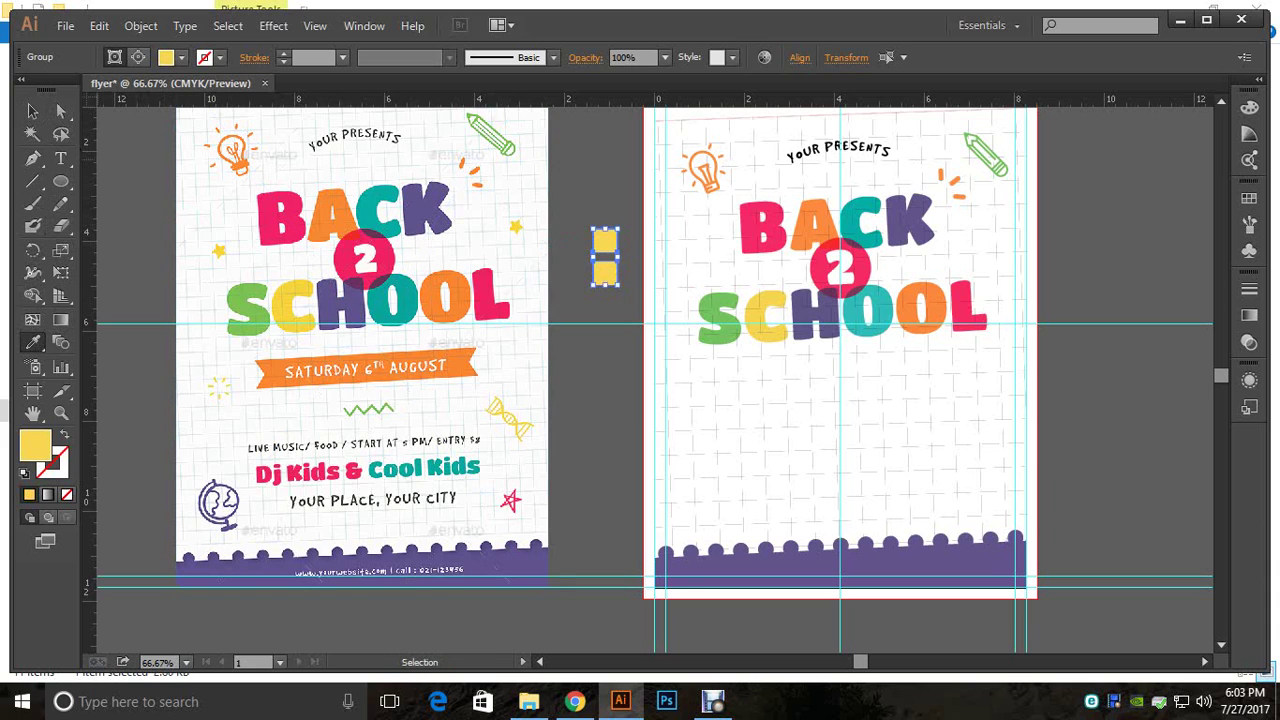
pyautogui.hotkey('ctrl', 'z')
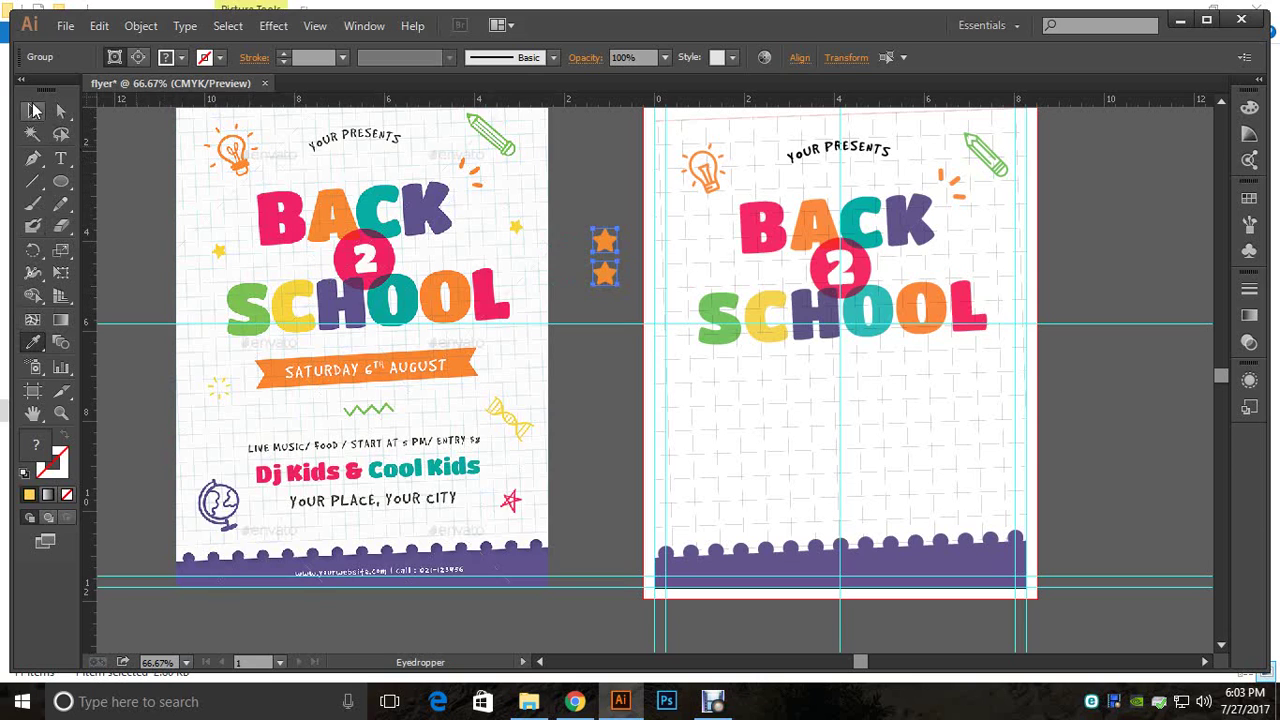
pyautogui.click(32, 111)
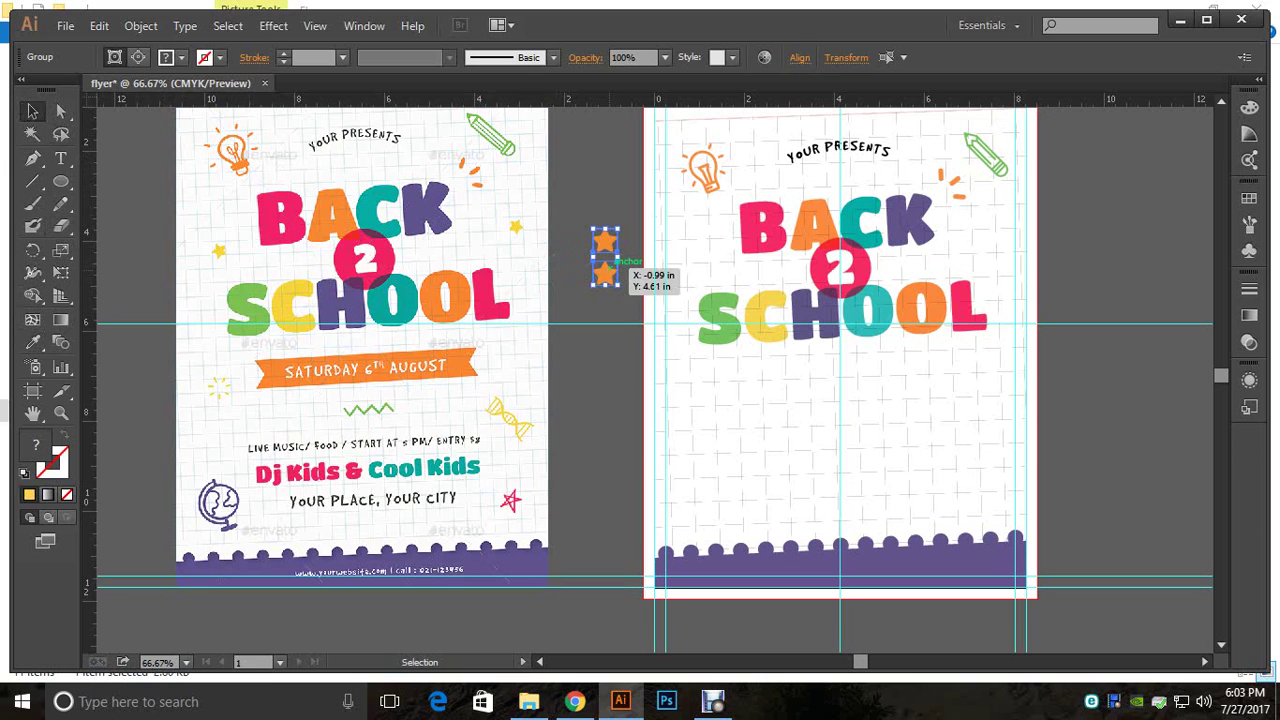
# Step: Ungroup the two orange stars and move each one further down between the reference and the artboard
pyautogui.rightClick(612, 278)
pyautogui.click(664, 378)
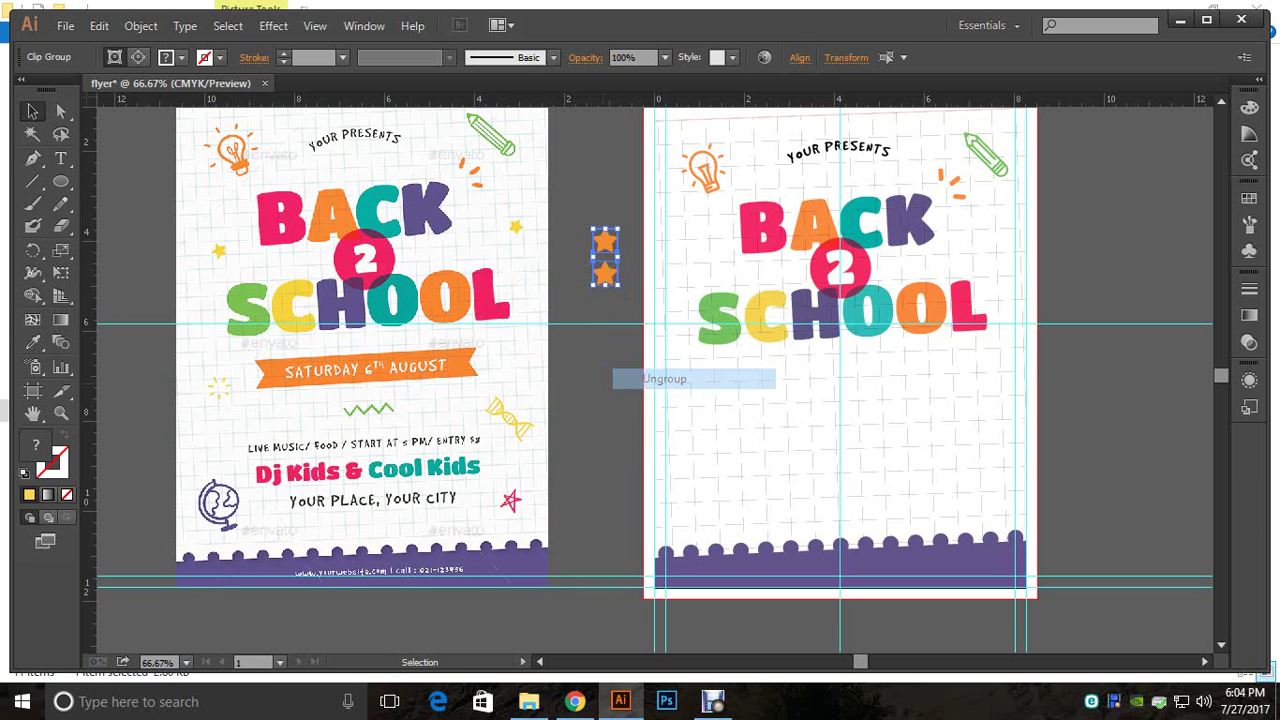
pyautogui.click(625, 310)
pyautogui.moveTo(604, 273); pyautogui.dragTo(611, 350)
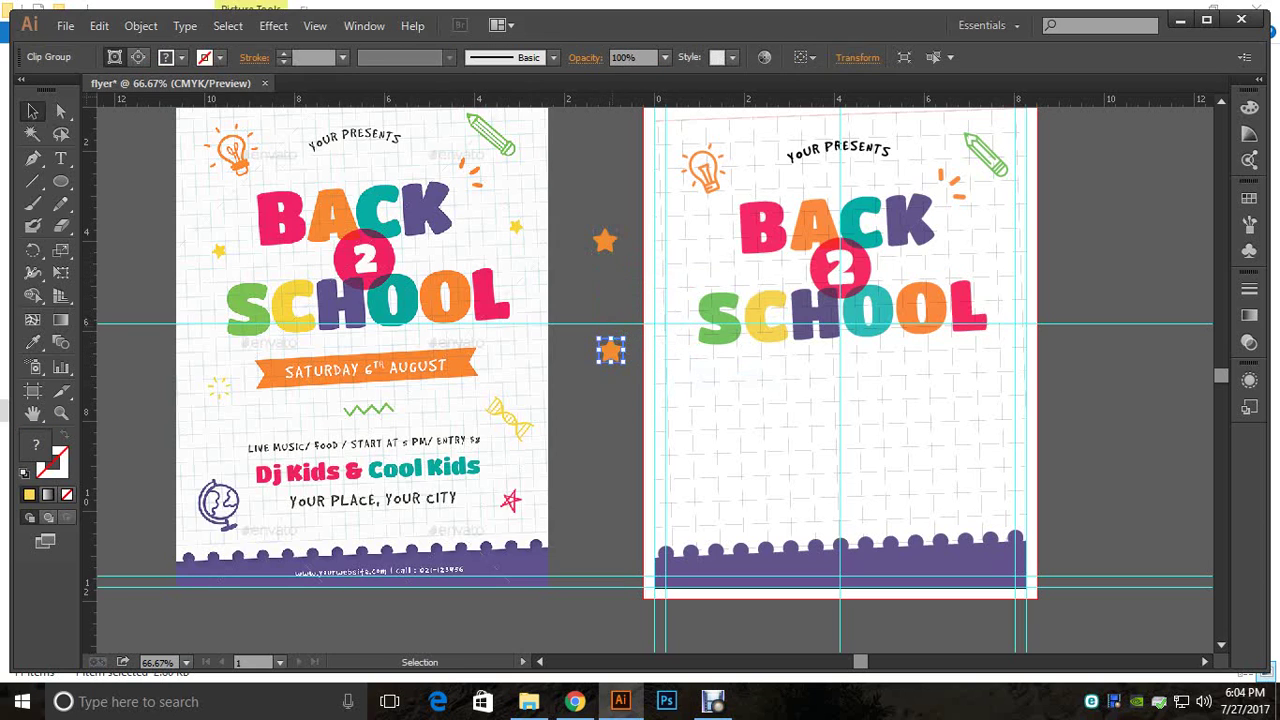
pyautogui.moveTo(604, 241); pyautogui.dragTo(611, 322)
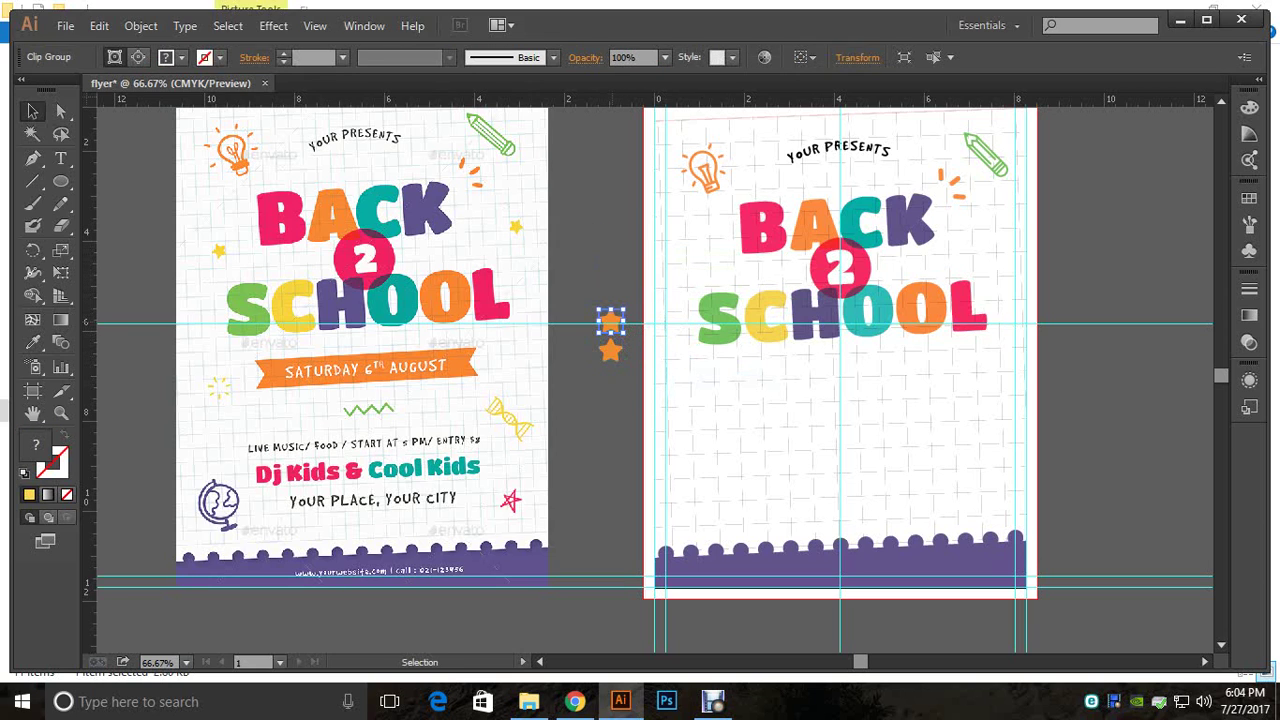
# Step: Release the clipping masks of both orange stars and deselect them
pyautogui.rightClick(612, 322)
pyautogui.click(606, 362)
pyautogui.click(607, 348)
pyautogui.keyDown('shift'); pyautogui.click(610, 320); pyautogui.keyUp('shift')
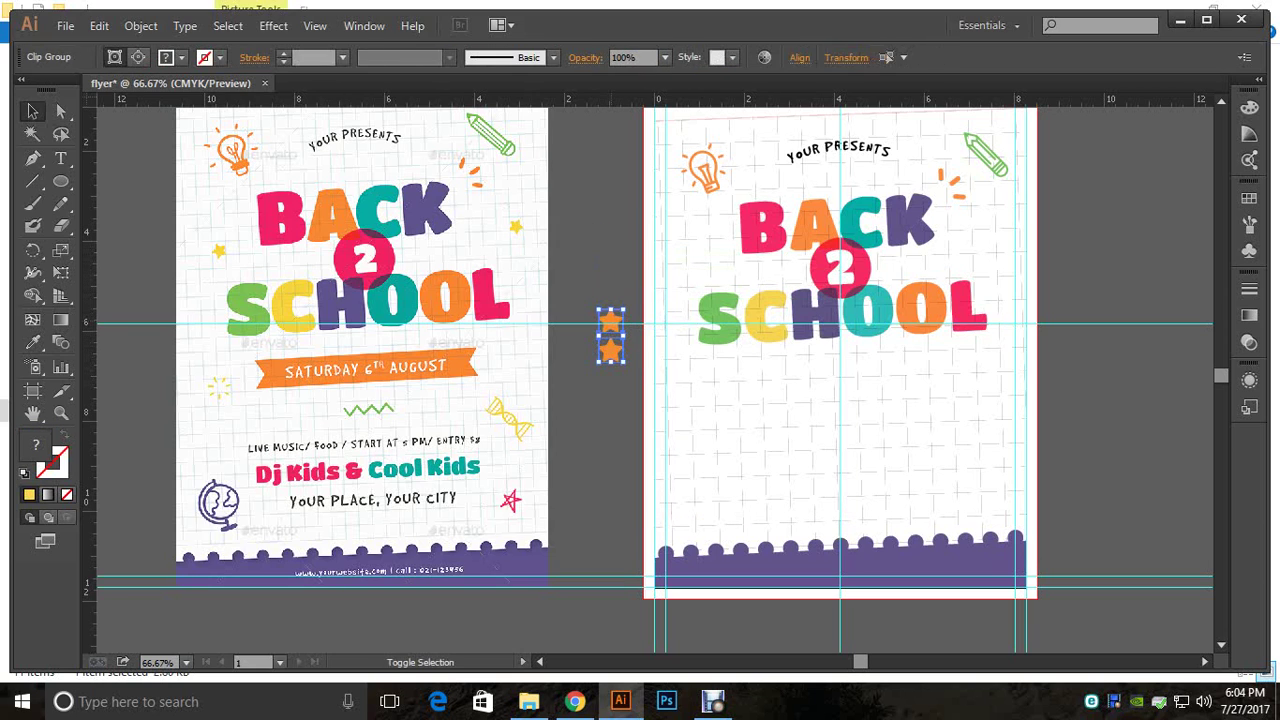
pyautogui.rightClick(612, 323)
pyautogui.click(700, 409)
pyautogui.click(622, 345)
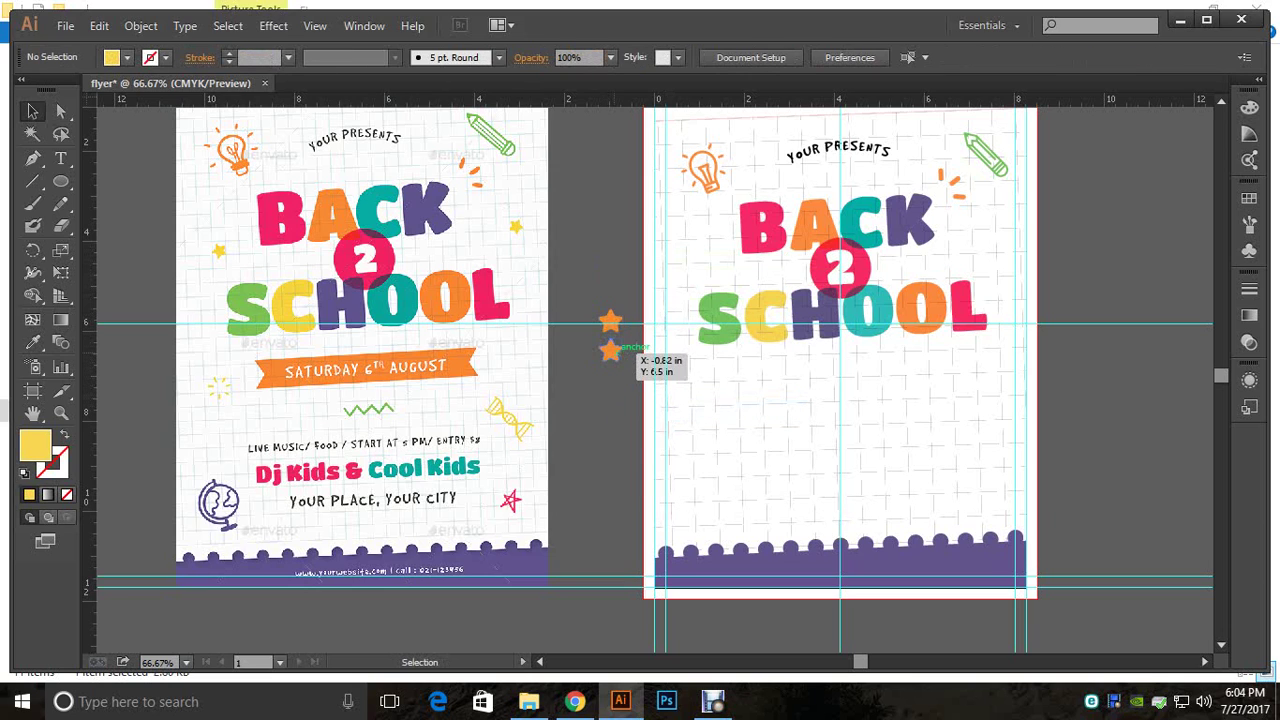
# Step: Move both stars up out of their released clipping frames and delete the leftover frames
pyautogui.moveTo(618, 346); pyautogui.dragTo(606, 234)
pyautogui.moveTo(610, 320); pyautogui.dragTo(606, 234)
pyautogui.click(610, 150)
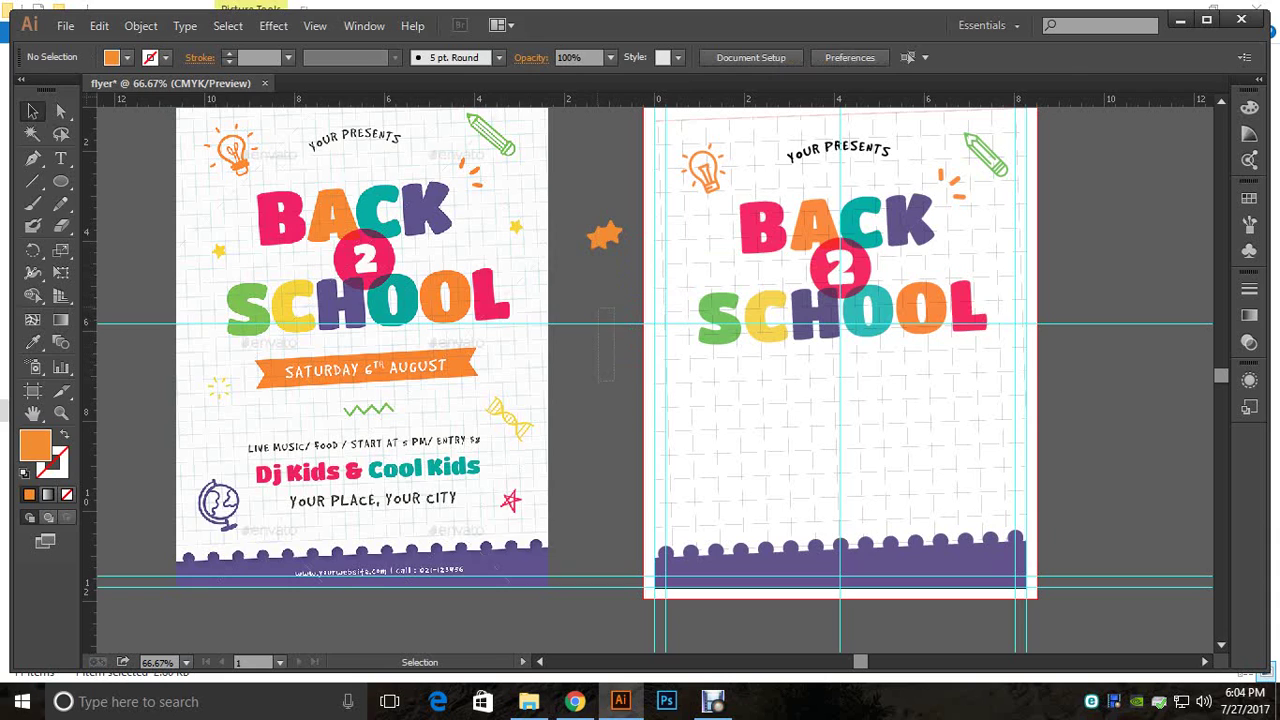
pyautogui.click(599, 338)
pyautogui.press('Delete')
# Step: Fill both stars with the yellow sampled from the letter C of the reference's SCHOOL headline
pyautogui.click(605, 235)
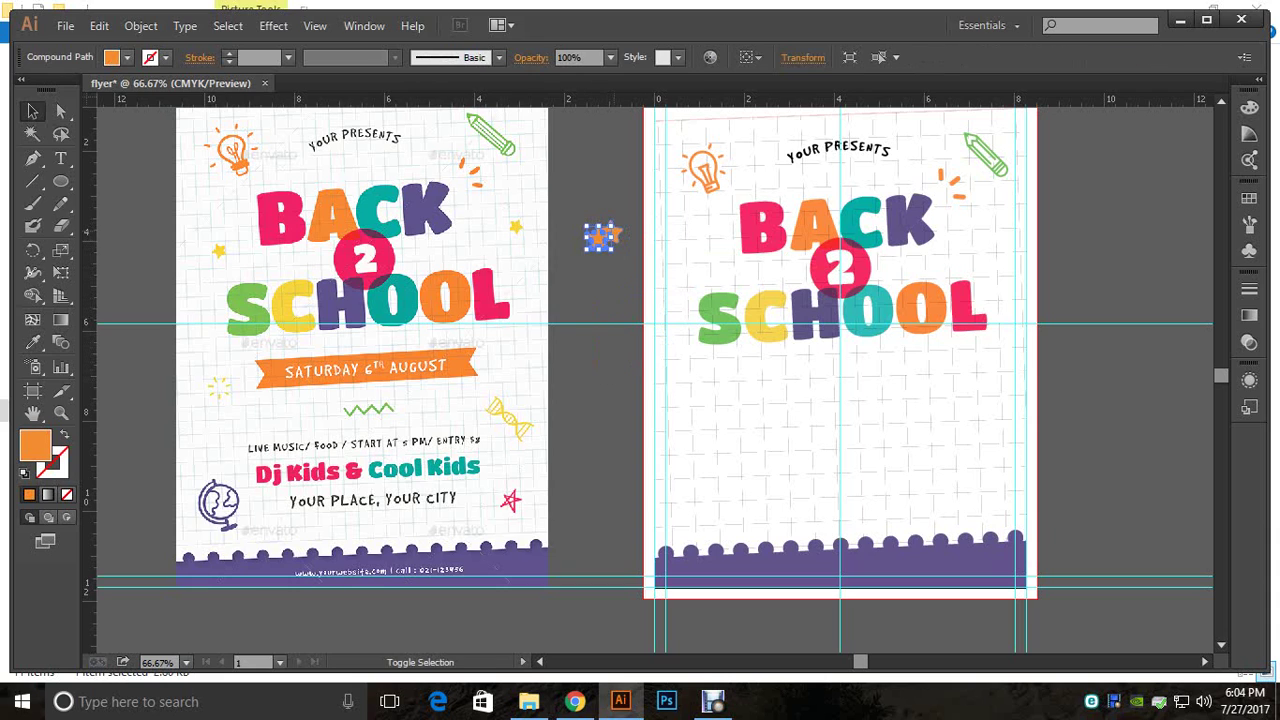
pyautogui.click(44, 342)
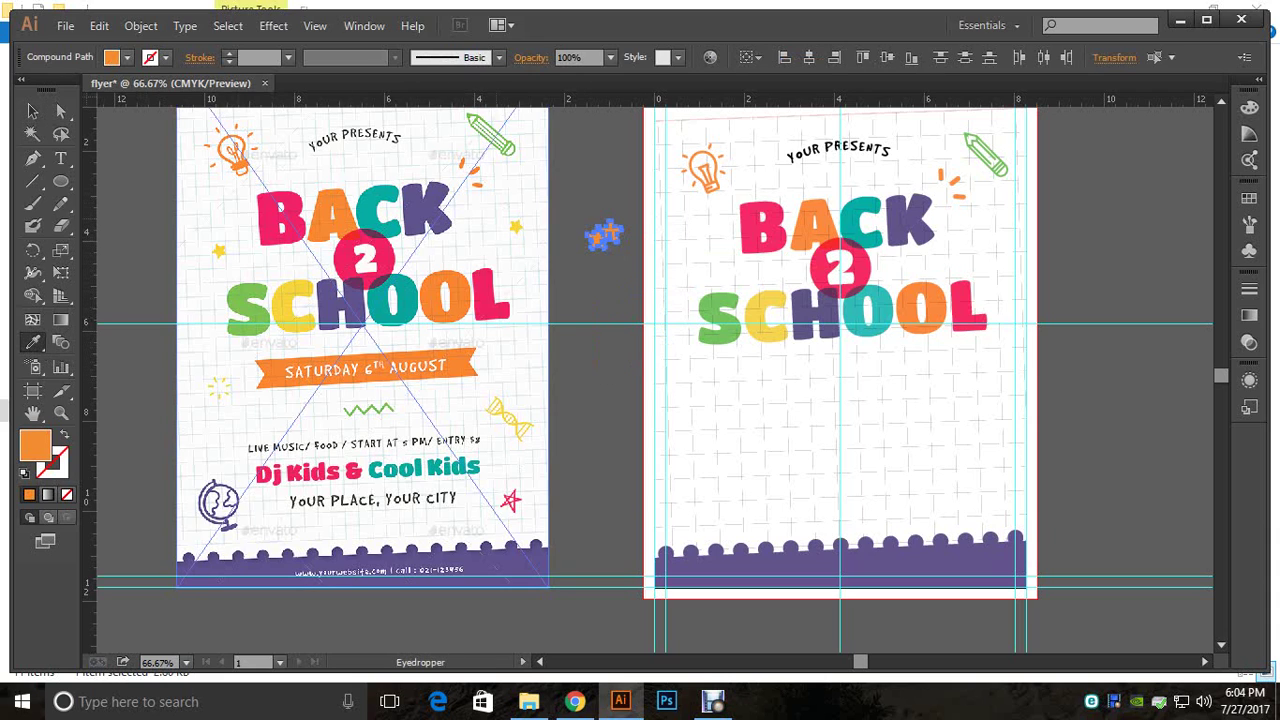
pyautogui.click(291, 306)
pyautogui.click(33, 111)
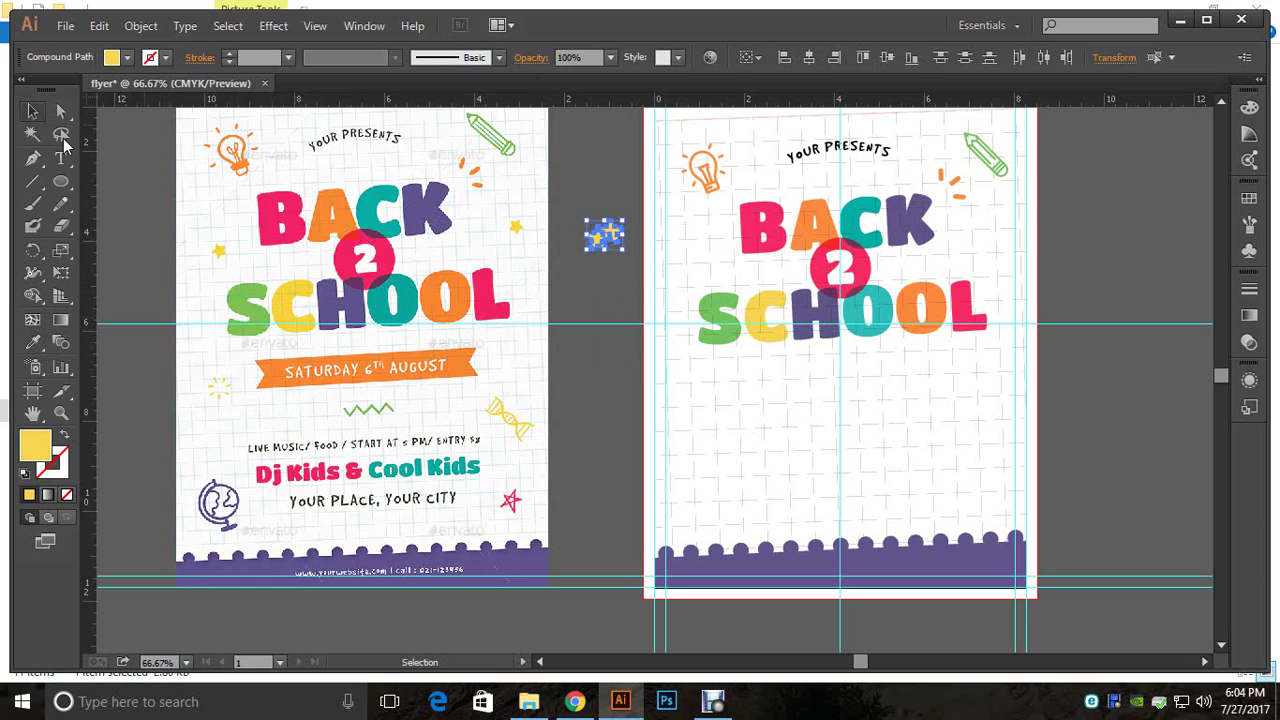
# Step: Move one yellow star beside the reference's right-hand star and scale it down to about the same size
pyautogui.moveTo(605, 235); pyautogui.dragTo(530, 220)
pyautogui.hotkey('ctrl', '=')
pyautogui.hotkey('ctrl', '=')
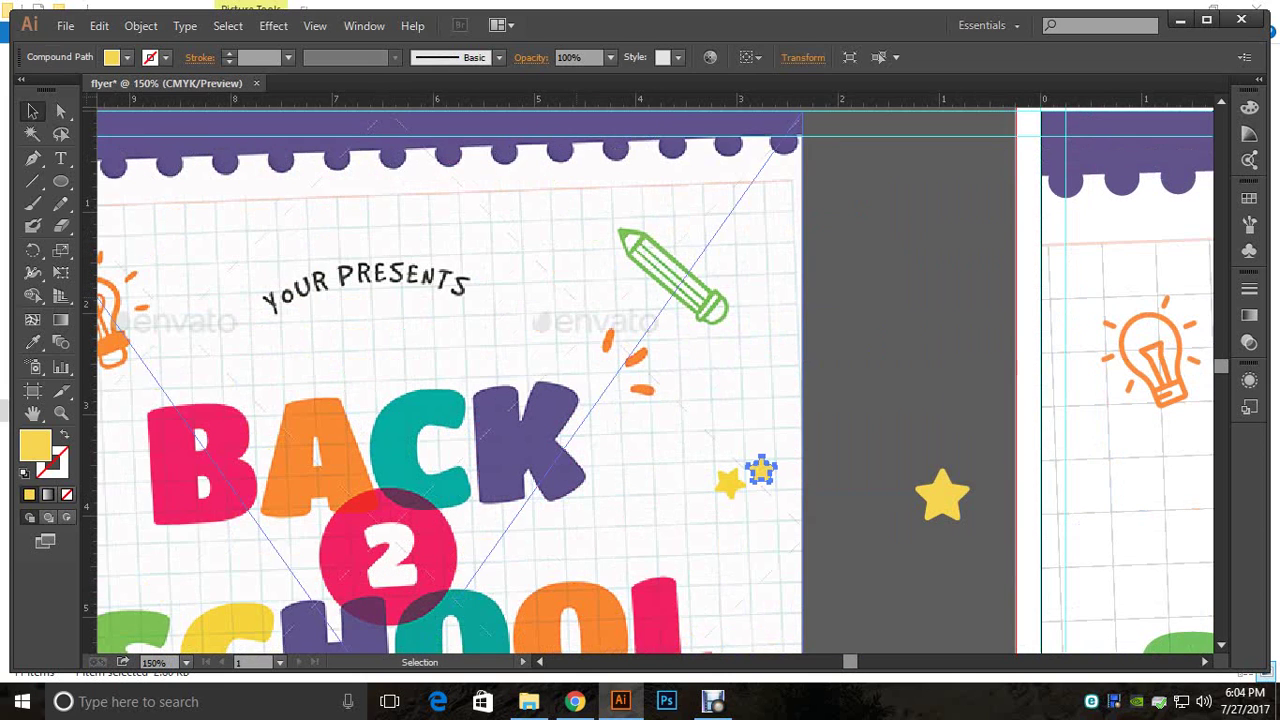
pyautogui.click(778, 485)
pyautogui.click(769, 481)
# Step: Place two copies of the small star in the gap beside the artboard and delete the larger yellow star
pyautogui.moveTo(776, 484); pyautogui.dragTo(911, 451)
pyautogui.click(942, 497)
pyautogui.press('Delete')
pyautogui.moveTo(1030, 640); pyautogui.dragTo(411, 525)
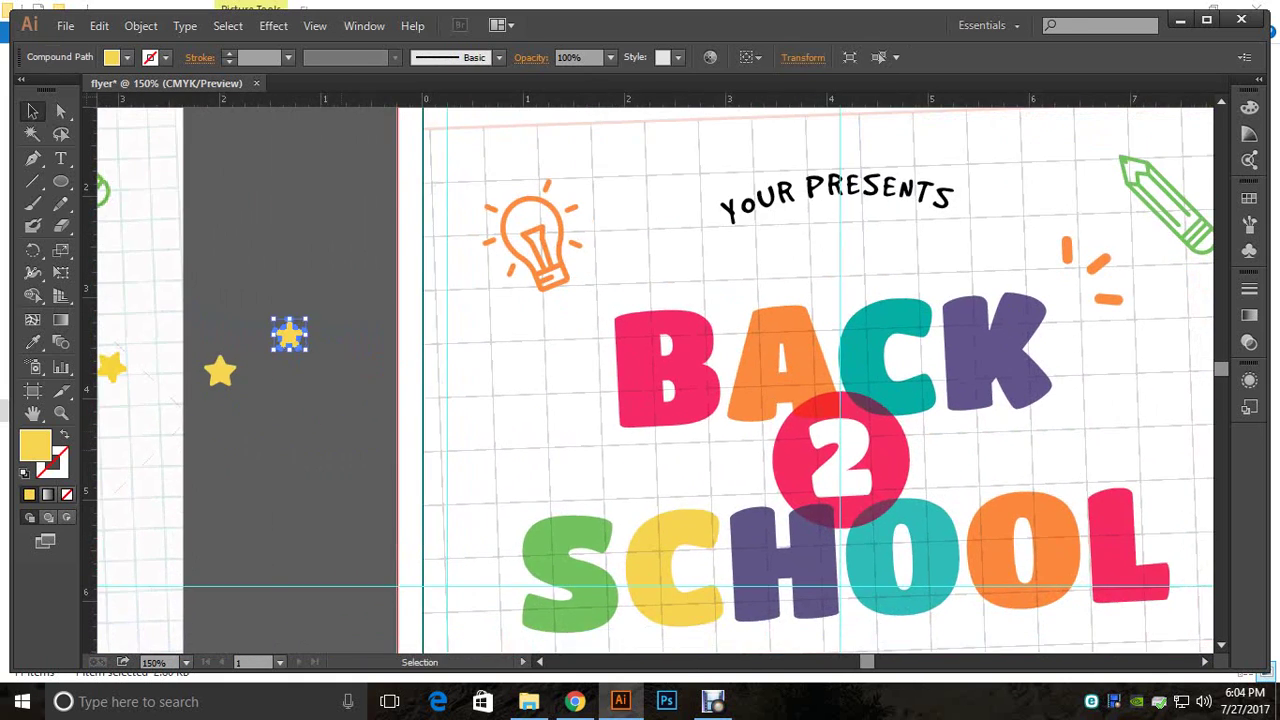
# Step: Rotate one small yellow star slightly and place it on the flyer just right of the headline, between BACK and SCHOOL
pyautogui.keyDown('ctrl'); pyautogui.keyDown('alt'); pyautogui.click(339, 453); pyautogui.keyUp('alt'); pyautogui.keyUp('ctrl')
pyautogui.moveTo(341, 455); pyautogui.dragTo(244, 464)
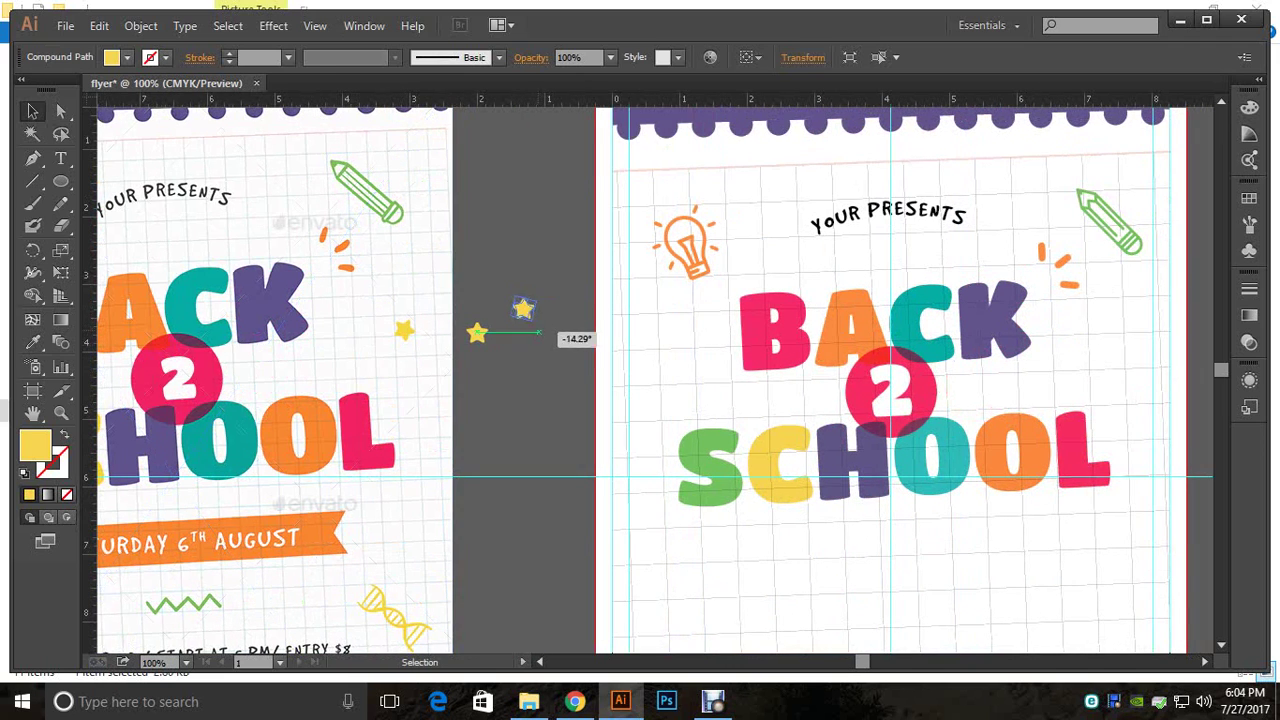
pyautogui.click(560, 335)
pyautogui.moveTo(525, 309); pyautogui.dragTo(1136, 345)
pyautogui.click(1193, 345)
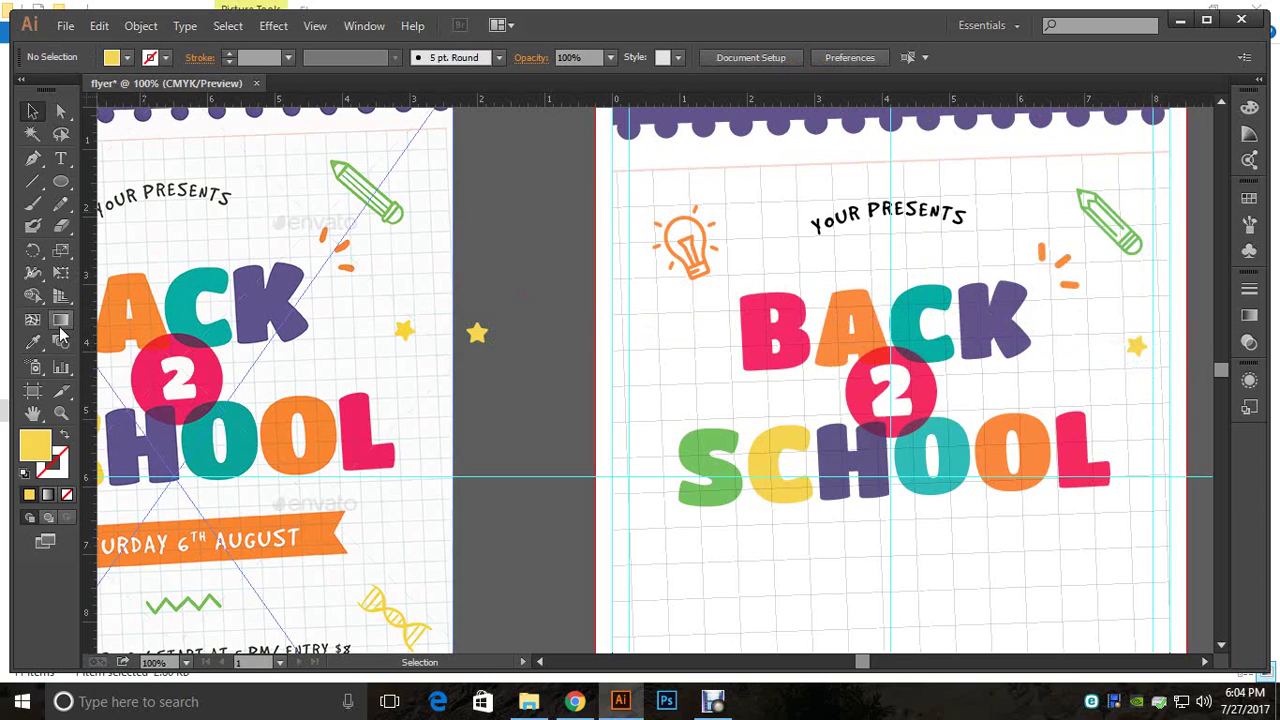
# Step: Place the other yellow star on the flyer left of the headline, below the bulb, and tilt it slightly
pyautogui.press('space')
pyautogui.moveTo(482, 335); pyautogui.dragTo(822, 350)
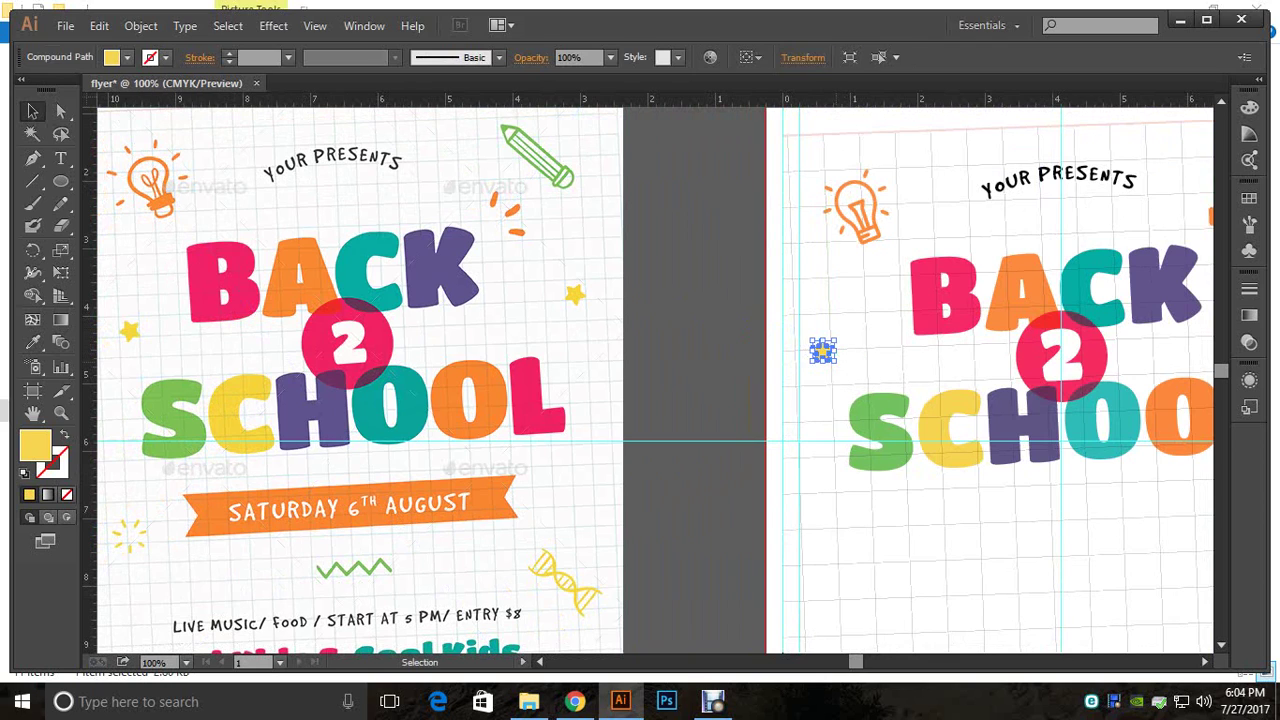
pyautogui.click(842, 368)
pyautogui.click(823, 351)
pyautogui.moveTo(836, 339); pyautogui.dragTo(839, 356)
pyautogui.click(842, 366)
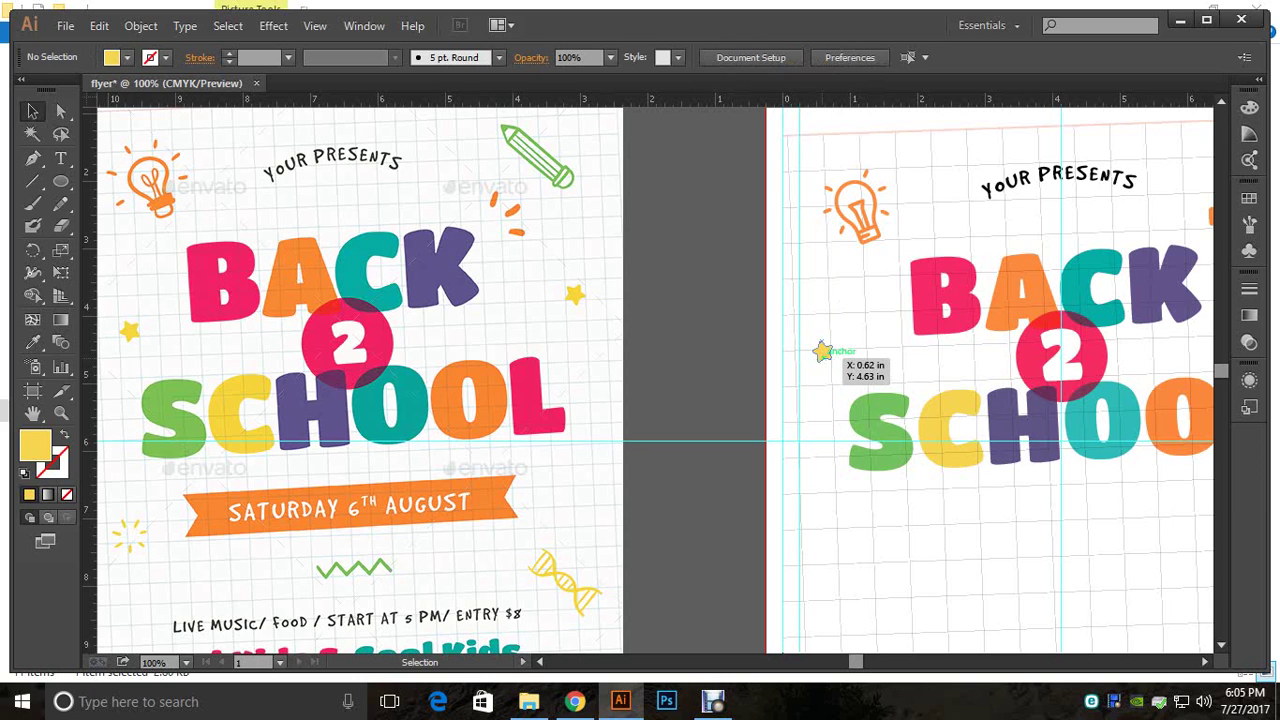
# Step: Move the flyer's left yellow star up slightly and deselect it
pyautogui.click(822, 350)
pyautogui.click(800, 375)
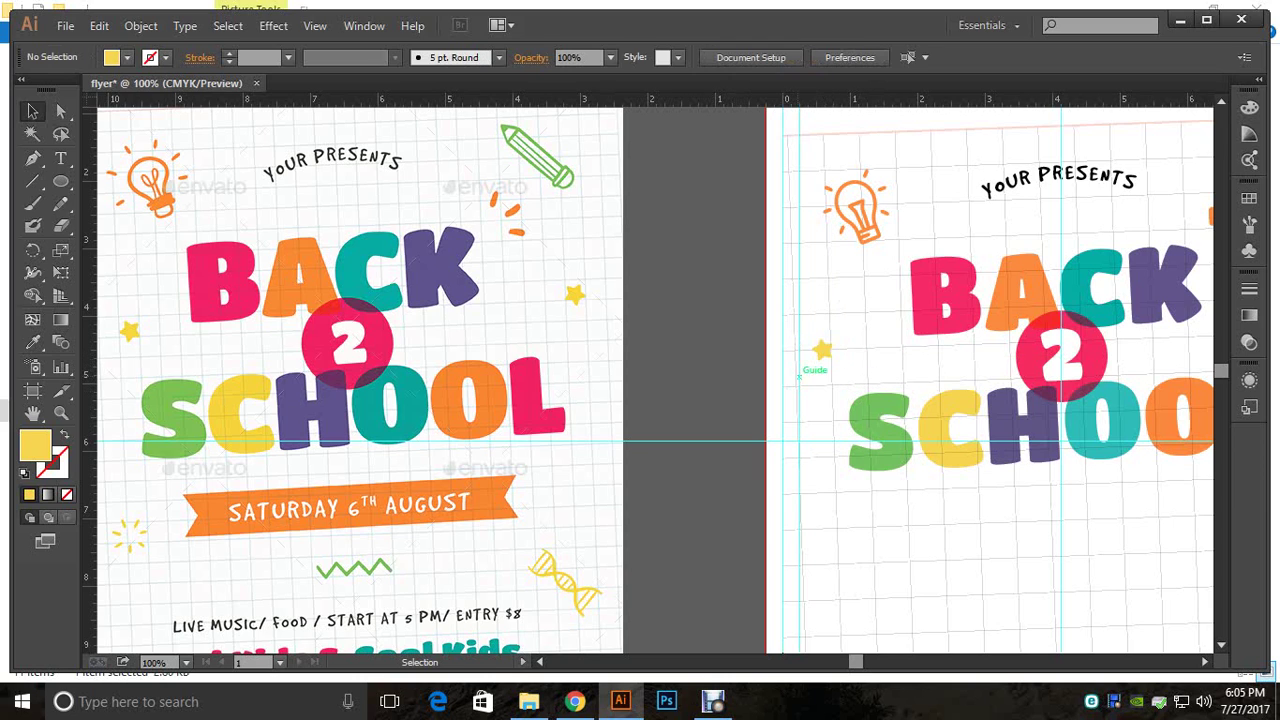
pyautogui.moveTo(822, 350); pyautogui.dragTo(822, 340)
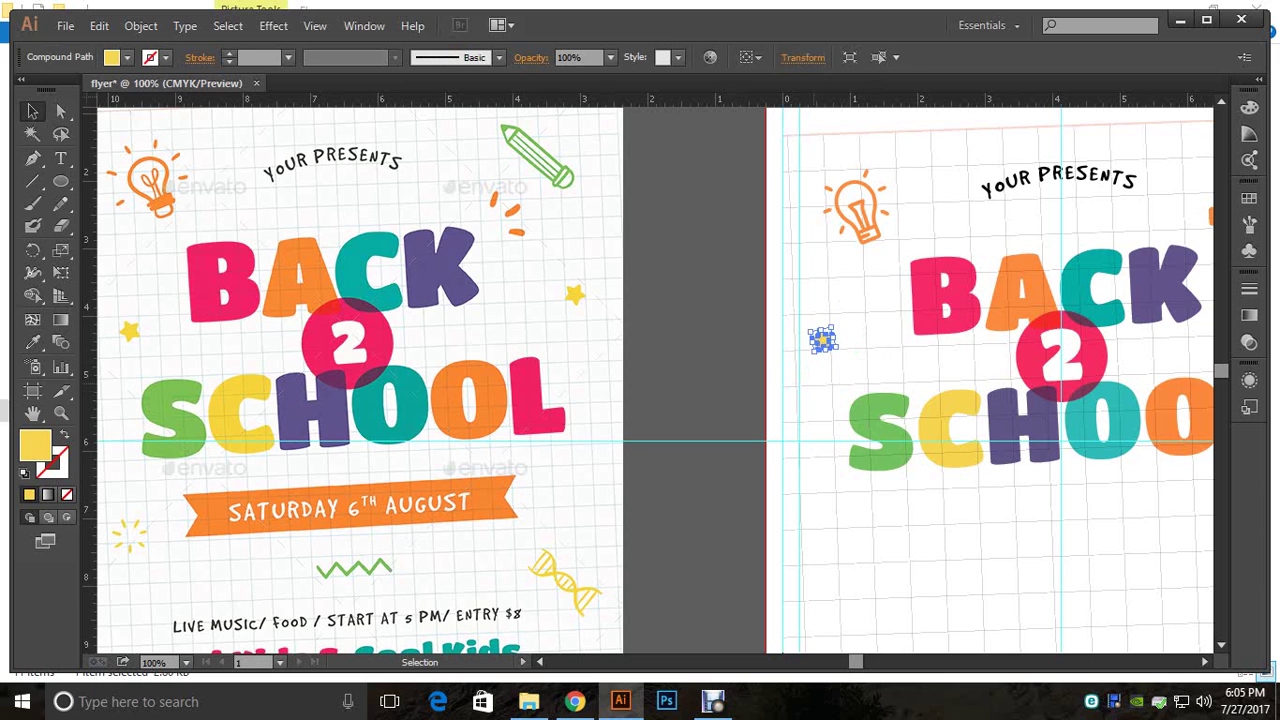
pyautogui.hotkey('ctrl', 'shift', 'a')
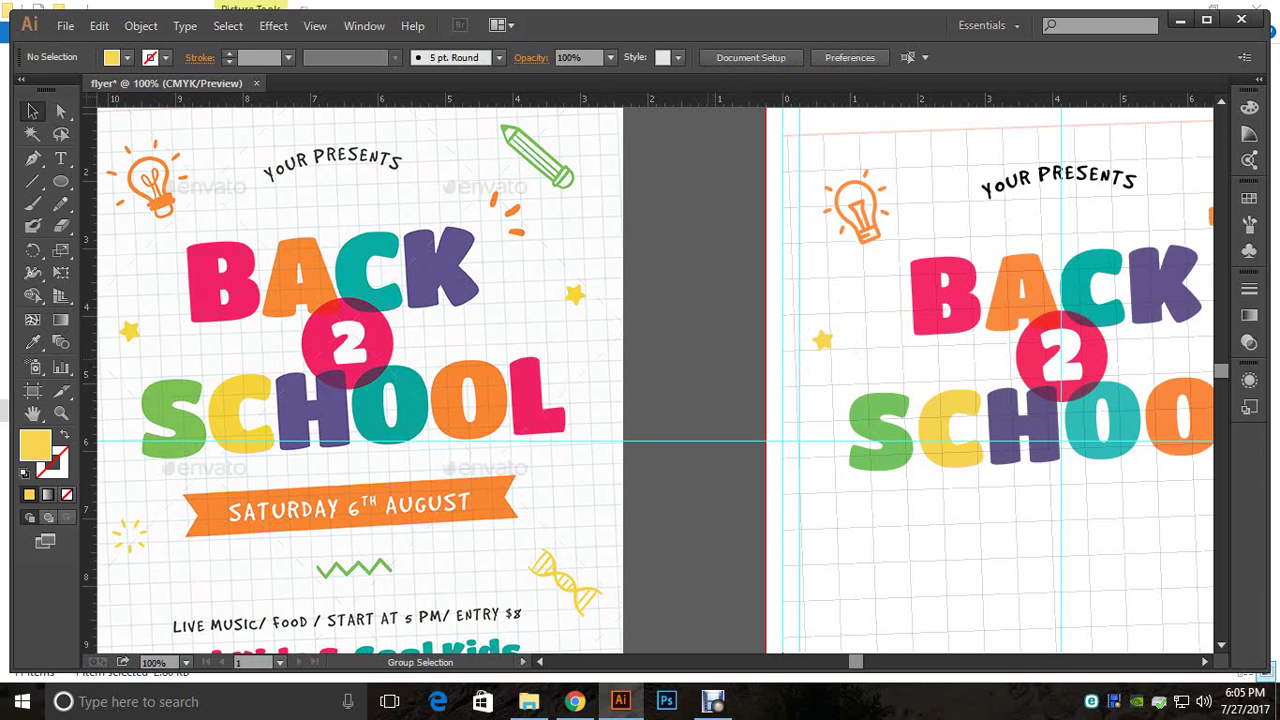
# Step: Maximize the application window with the reference and the flyer artboard side by side
pyautogui.hotkey('ctrl', '-')
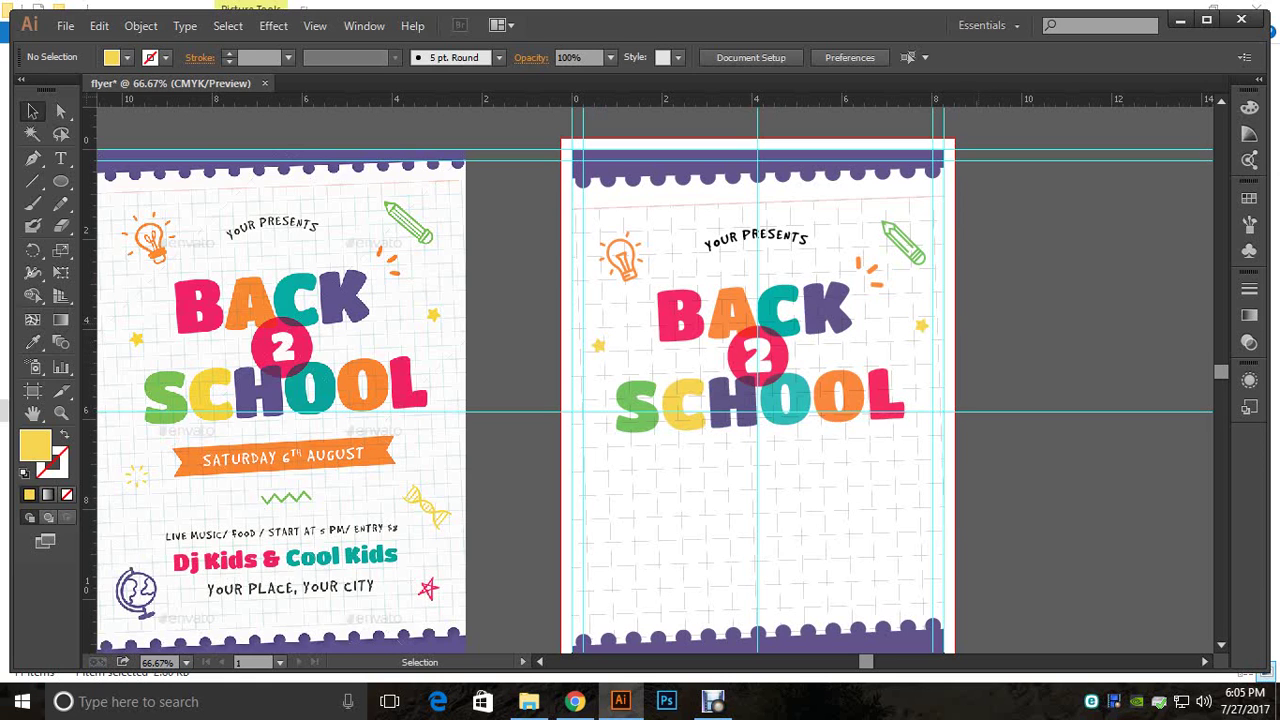
pyautogui.press('space')
pyautogui.moveTo(780, 430); pyautogui.dragTo(818, 326)
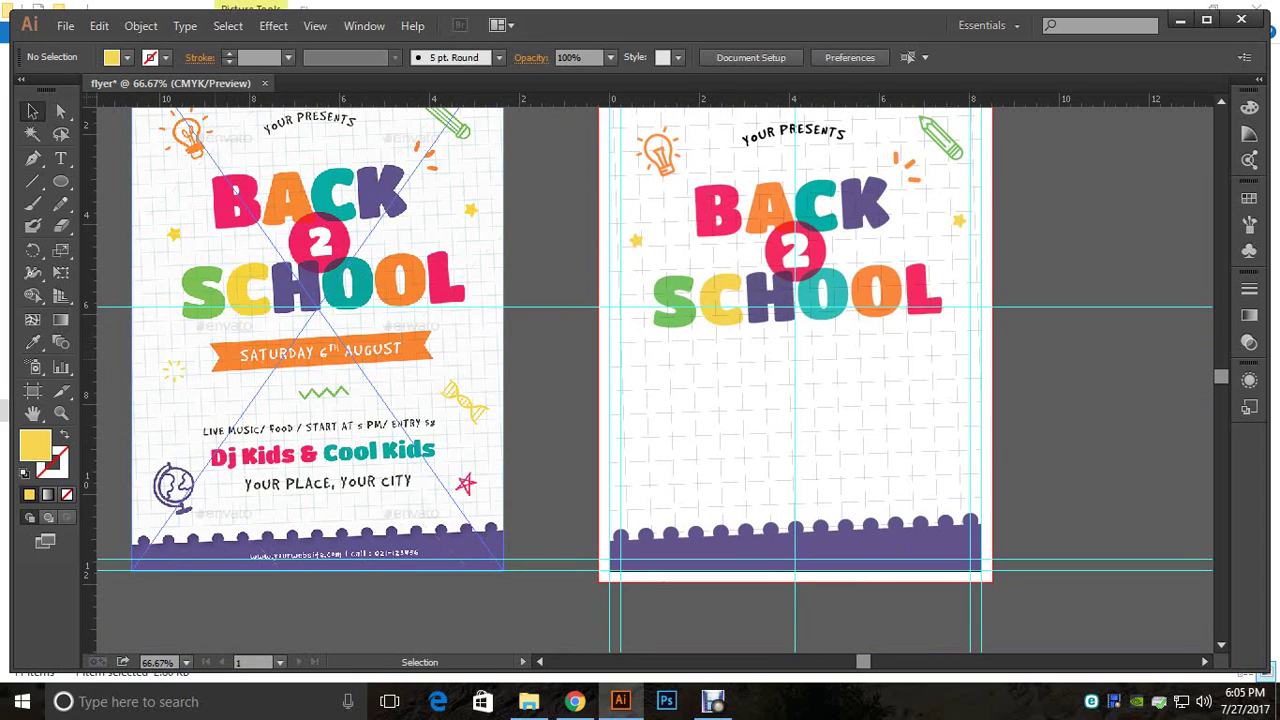
pyautogui.click(1206, 20)
pyautogui.press('space')
pyautogui.moveTo(640, 390); pyautogui.dragTo(875, 417)
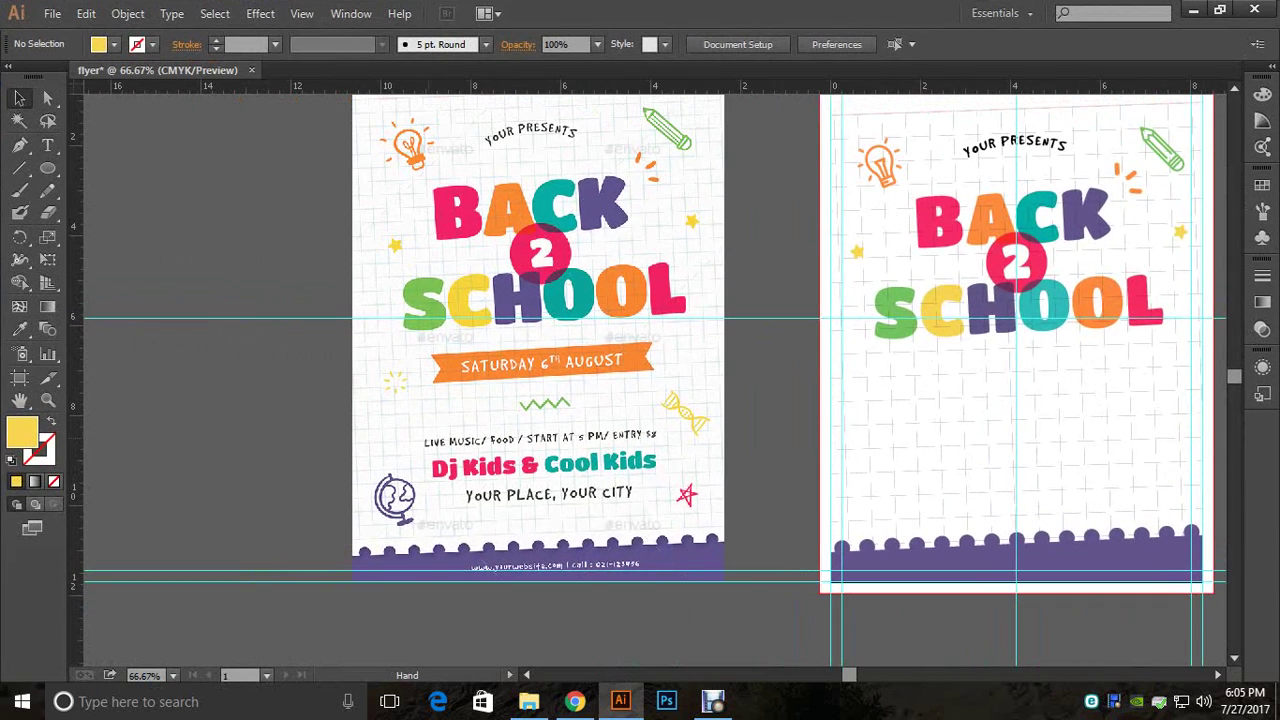
# Step: Add a horizontal guide at about 6.9 in, crossing the reference's orange date ribbon
pyautogui.moveTo(350, 400); pyautogui.dragTo(820, 374)
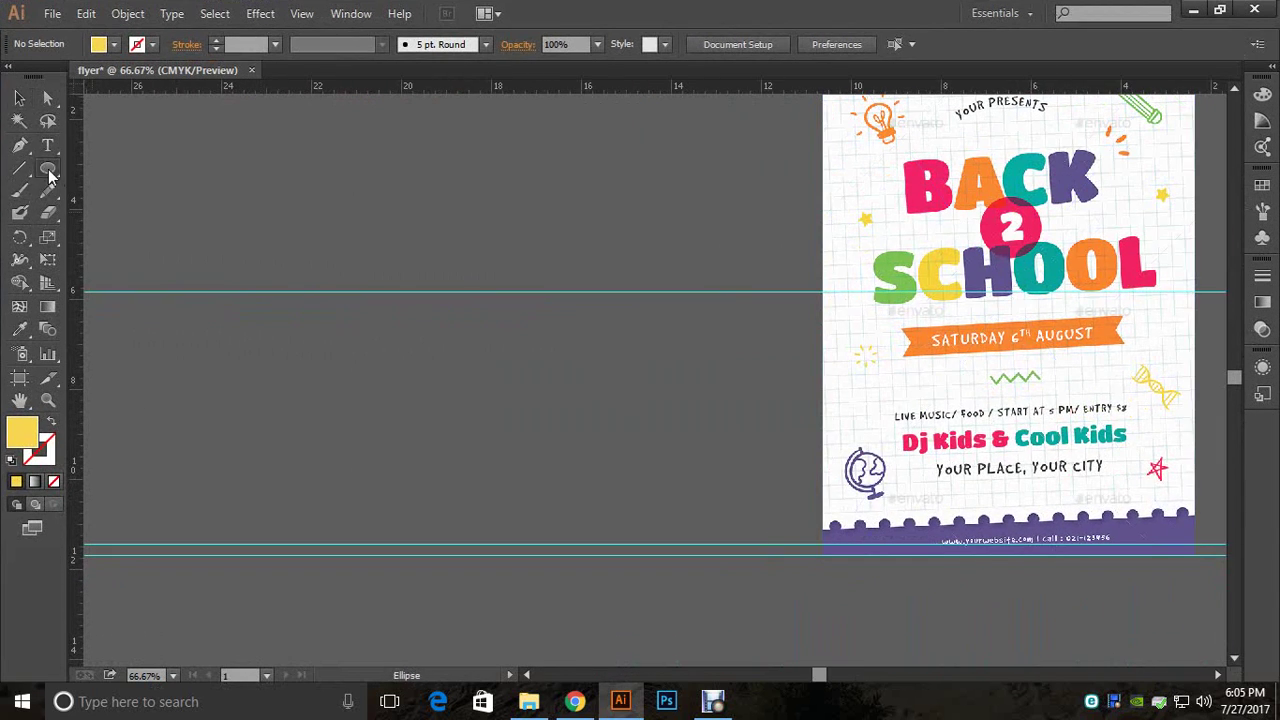
pyautogui.moveTo(50, 175); pyautogui.dragTo(95, 170)
pyautogui.moveTo(390, 88); pyautogui.dragTo(390, 340)
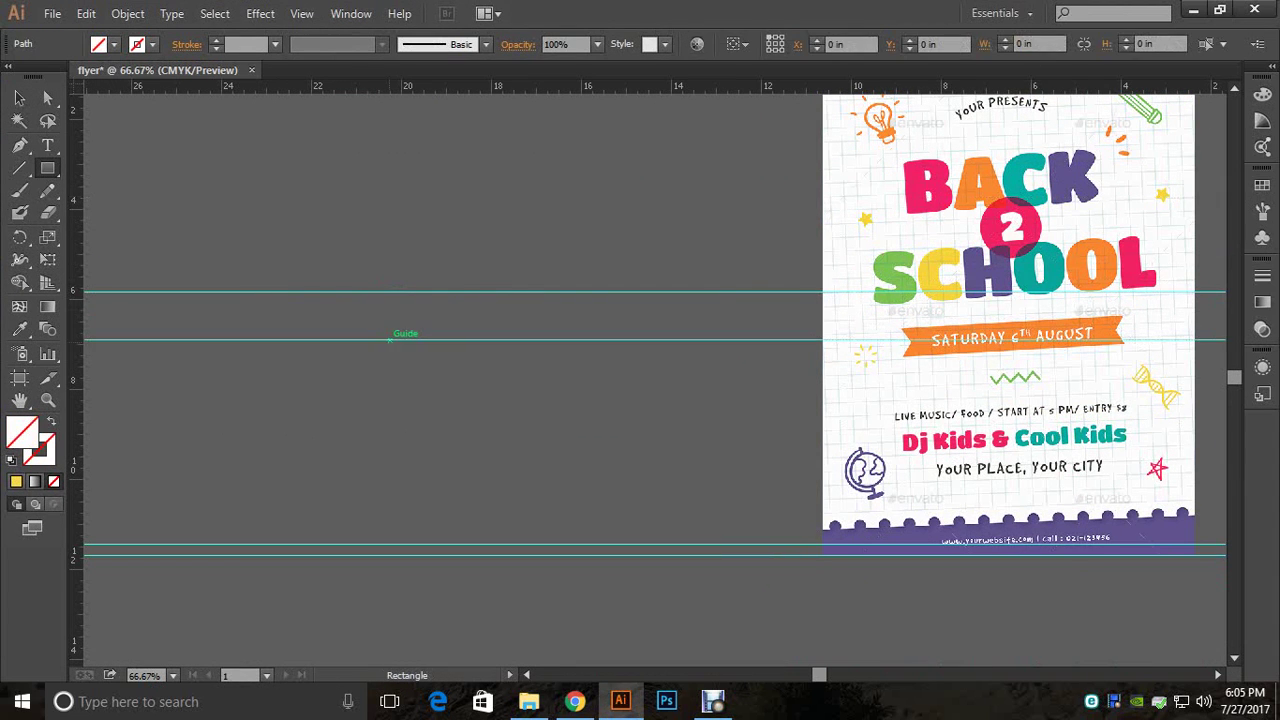
# Step: Draw a thin rectangle about 7 in wide on the guide, left of the reference, and fill it with red
pyautogui.moveTo(218, 324); pyautogui.dragTo(536, 339)
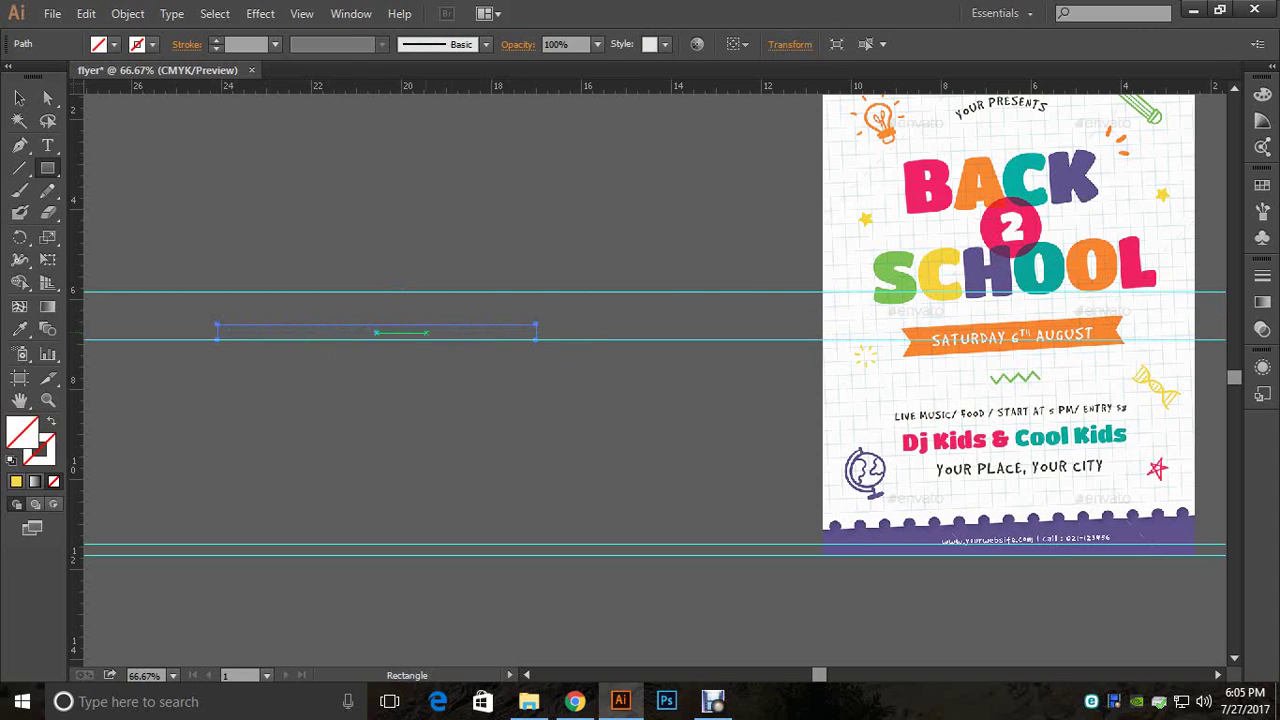
pyautogui.click(113, 44)
pyautogui.click(64, 76)
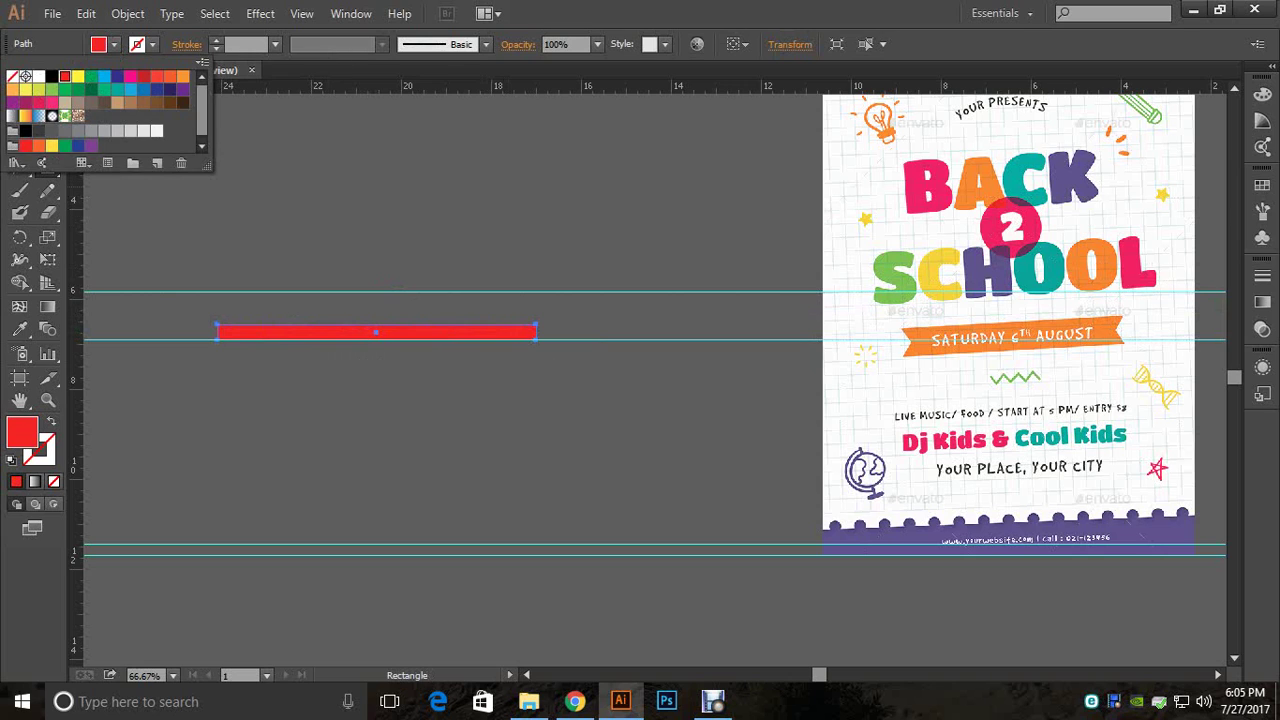
pyautogui.press('Escape')
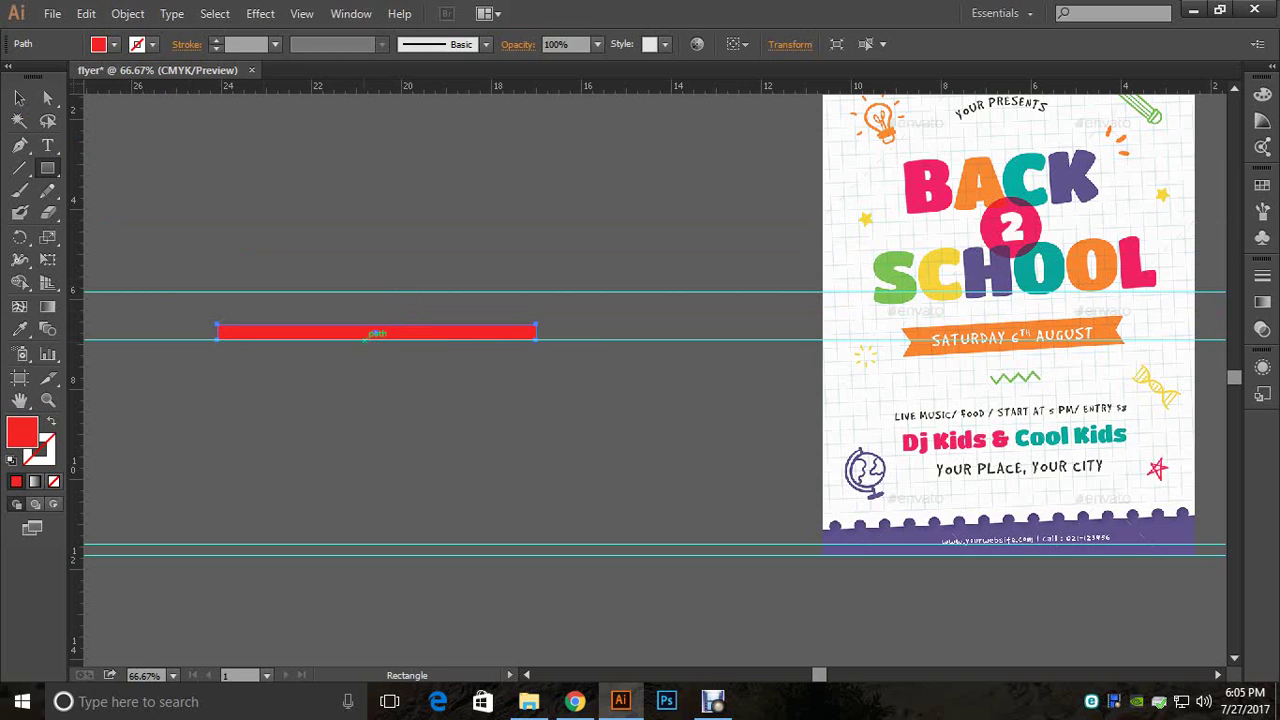
# Step: Make the red rectangle slightly taller and duplicate it directly below, so the two bars meet at the guide
pyautogui.click(19, 97)
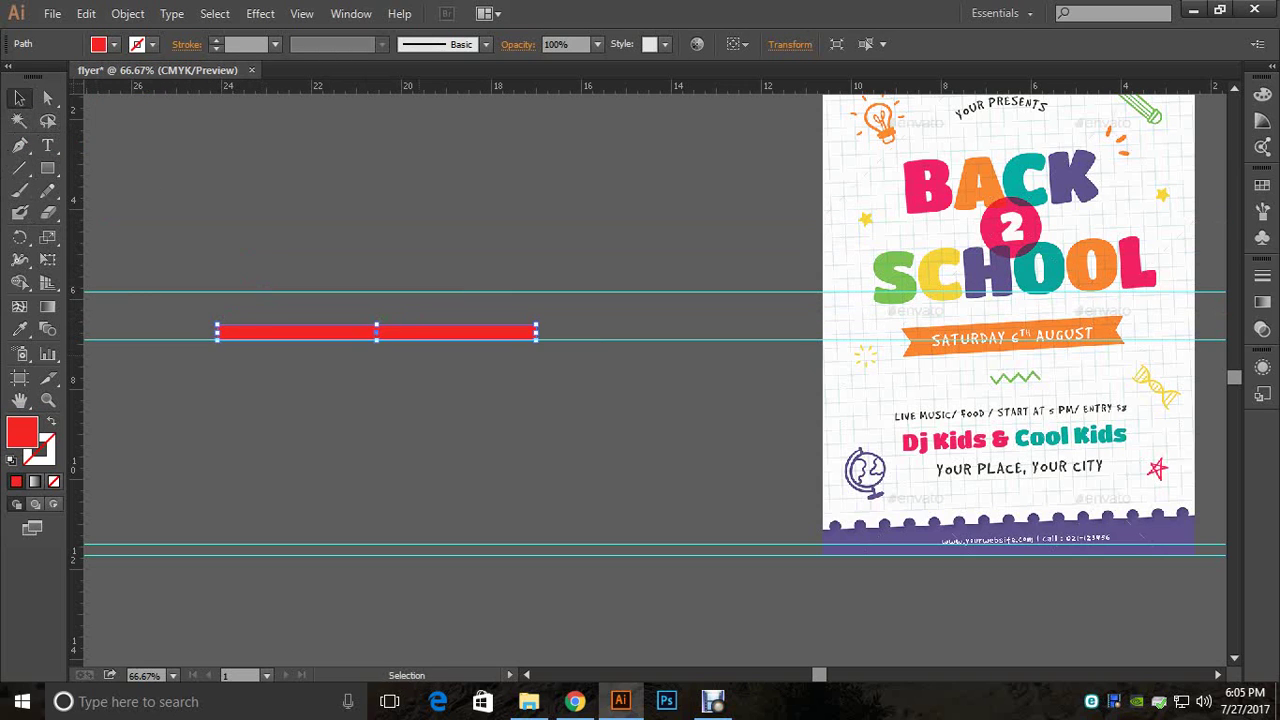
pyautogui.moveTo(376, 324); pyautogui.dragTo(376, 340)
pyautogui.hotkey('ctrl', 'shift', 'a')
pyautogui.click(376, 329)
pyautogui.hotkey('ctrl', 'shift', 'a')
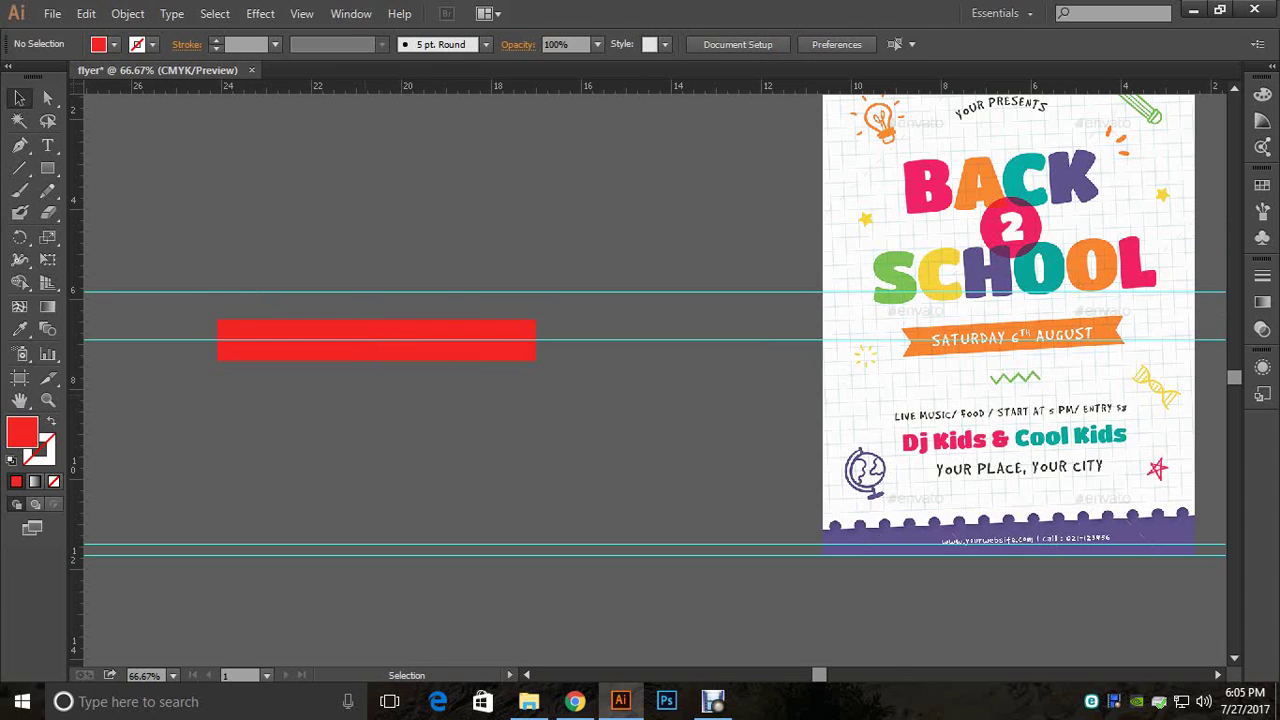
# Step: Move the upper red bar's lower-left anchor about 0.2 in inward along the guide to slant its left end
pyautogui.click(460, 330)
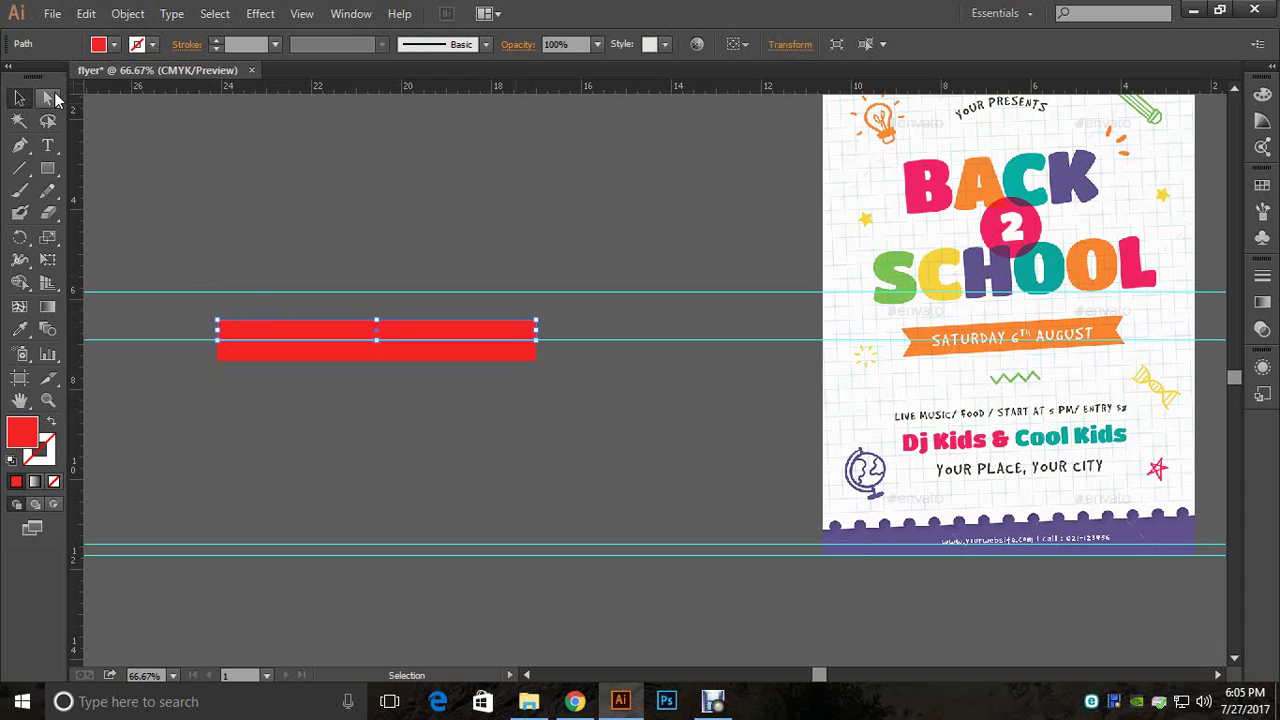
pyautogui.click(54, 95)
pyautogui.click(217, 340)
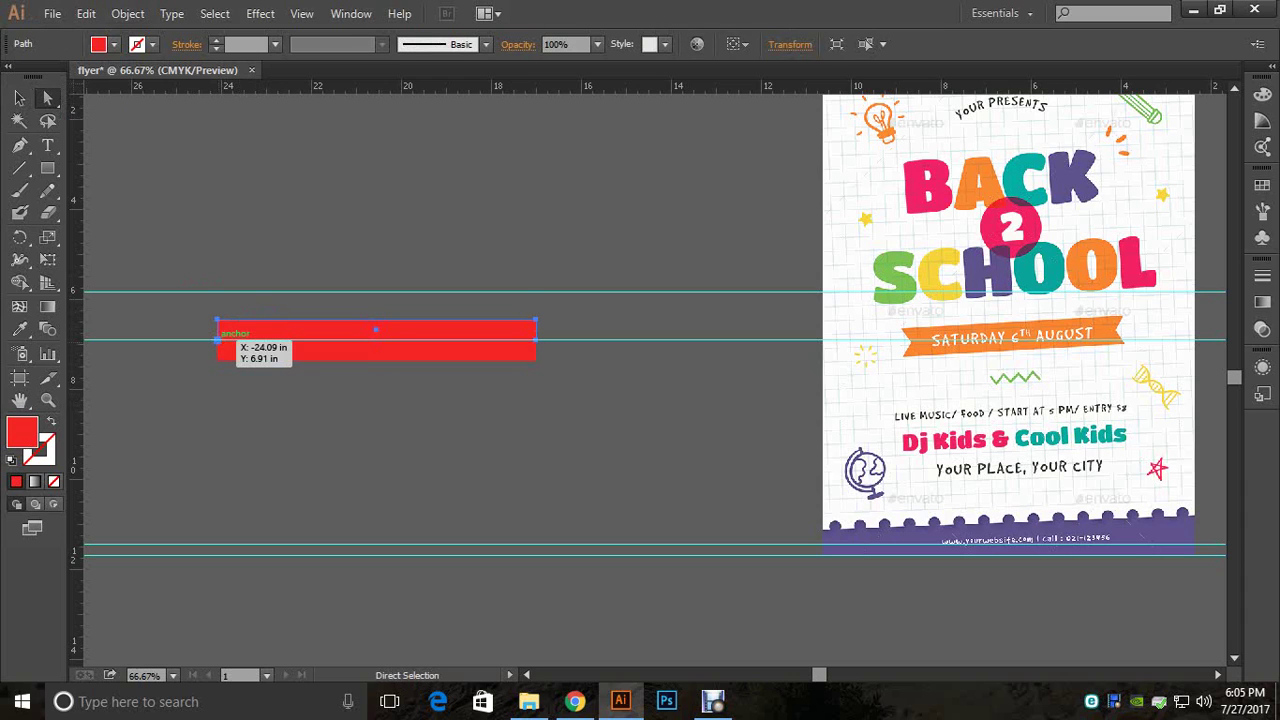
pyautogui.click(217, 340)
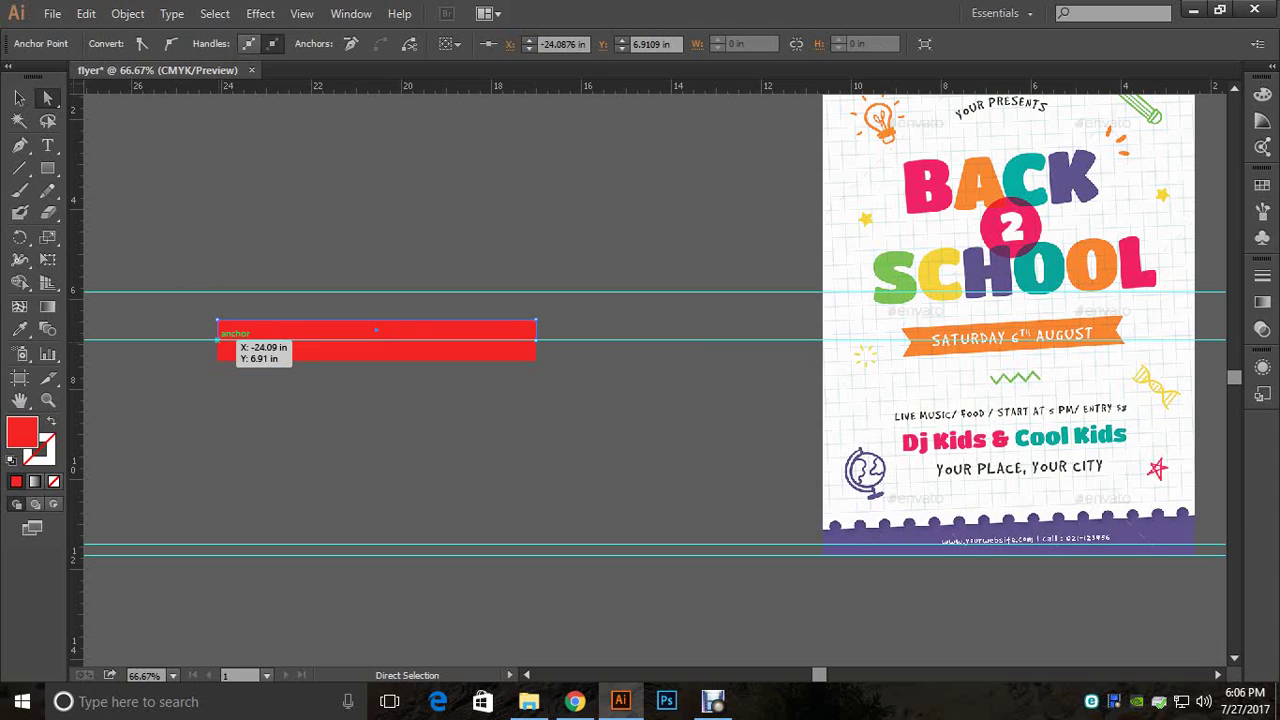
pyautogui.press('Right')
pyautogui.press('Right')
pyautogui.press('Right')
pyautogui.click(230, 388)
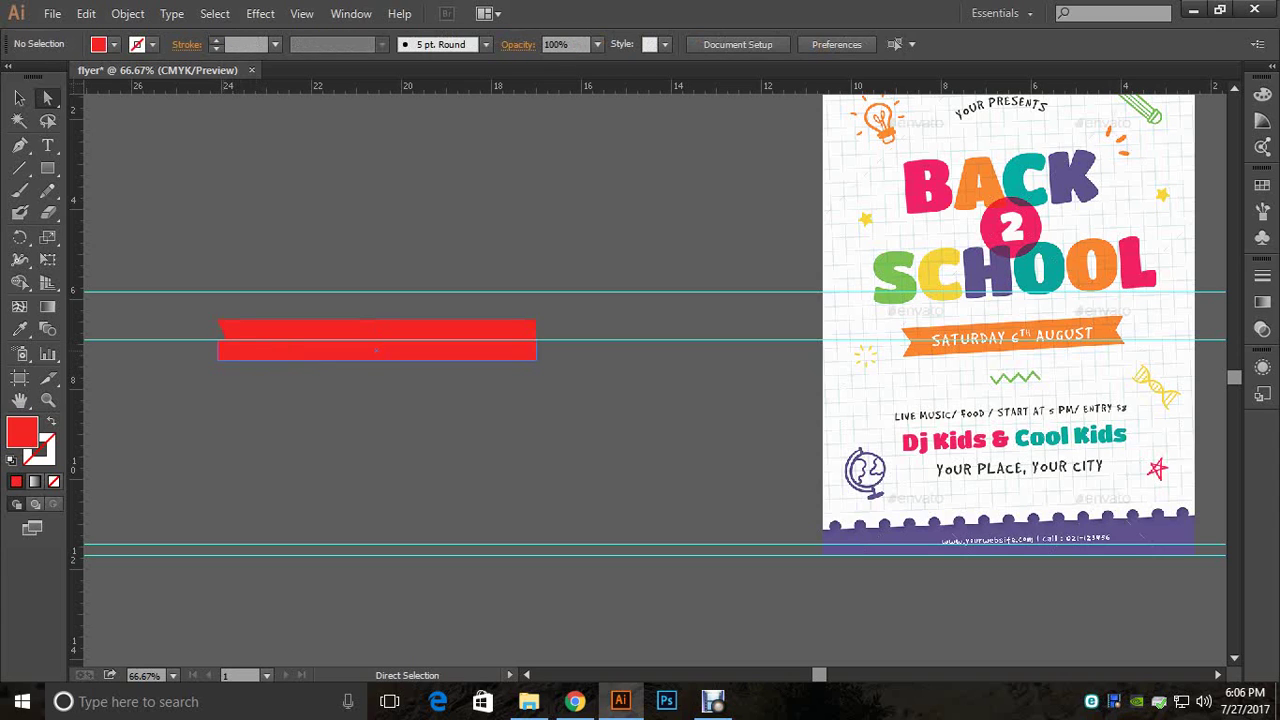
# Step: Shift the lower red bar's upper-left anchor about 0.2 in inward, completing the V notch at the left end
pyautogui.click(218, 341)
pyautogui.press('Right')
pyautogui.press('Right')
pyautogui.press('Right')
pyautogui.press('Right')
pyautogui.press('Right')
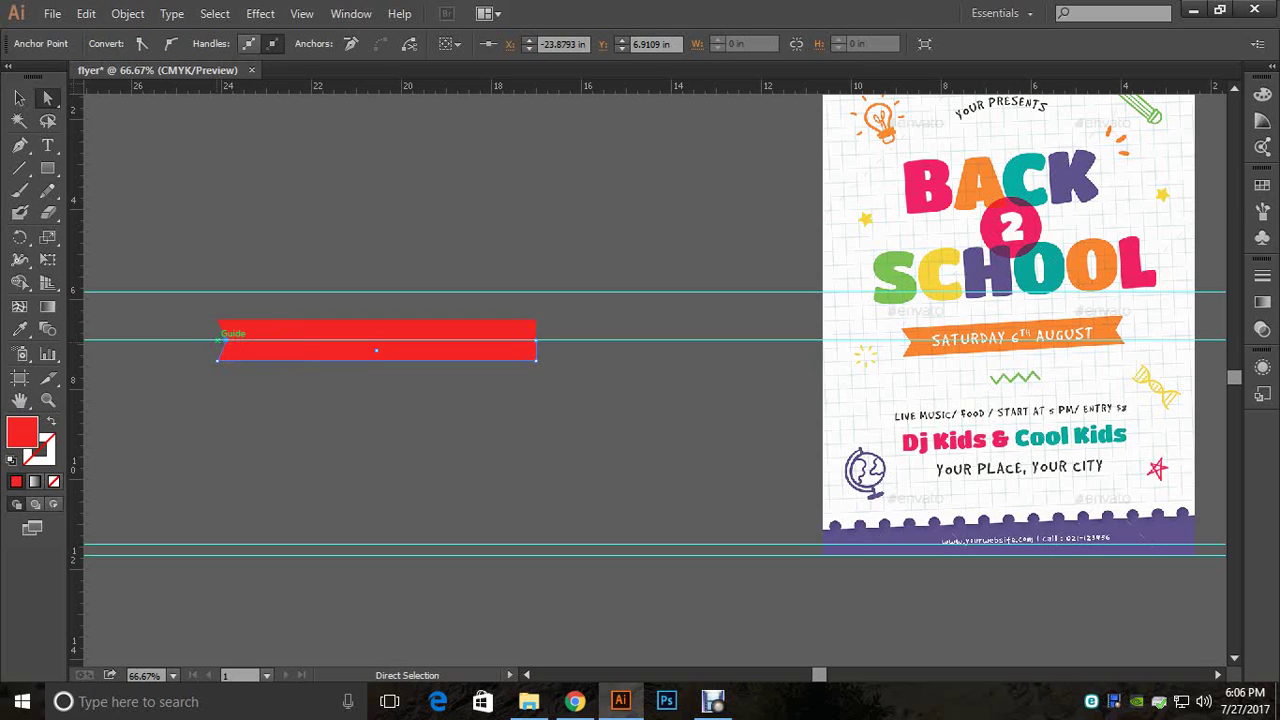
pyautogui.click(330, 400)
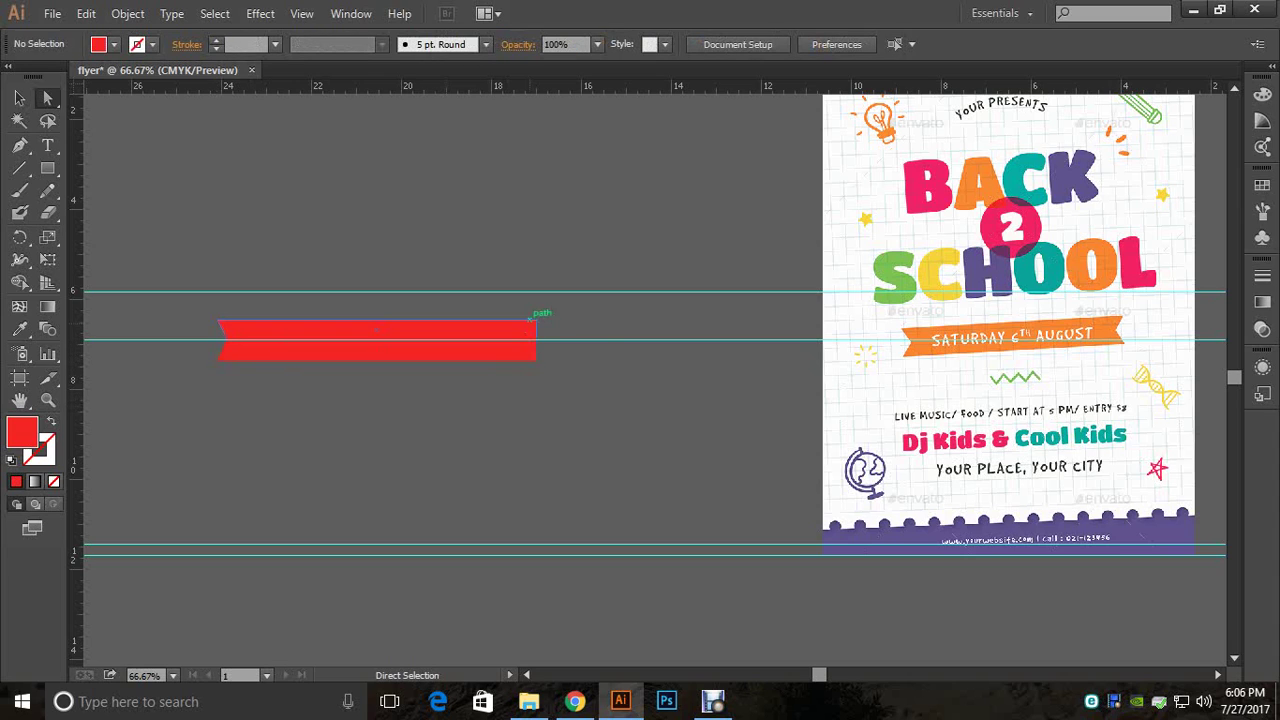
# Step: Move the lower red bar's upper-right anchor about 0.2 in inward to slant its right end
pyautogui.click(536, 340)
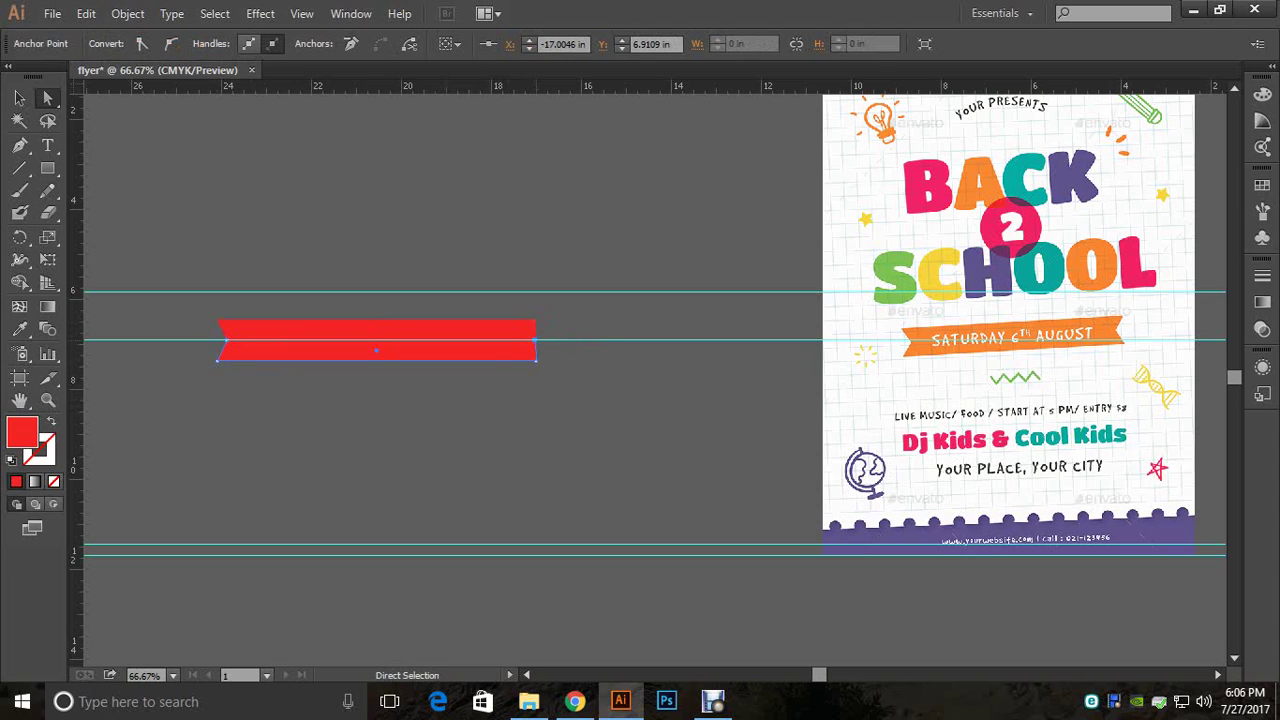
pyautogui.press('Left')
pyautogui.press('Left')
pyautogui.press('Left')
pyautogui.press('Left')
pyautogui.press('Left')
pyautogui.press('Left')
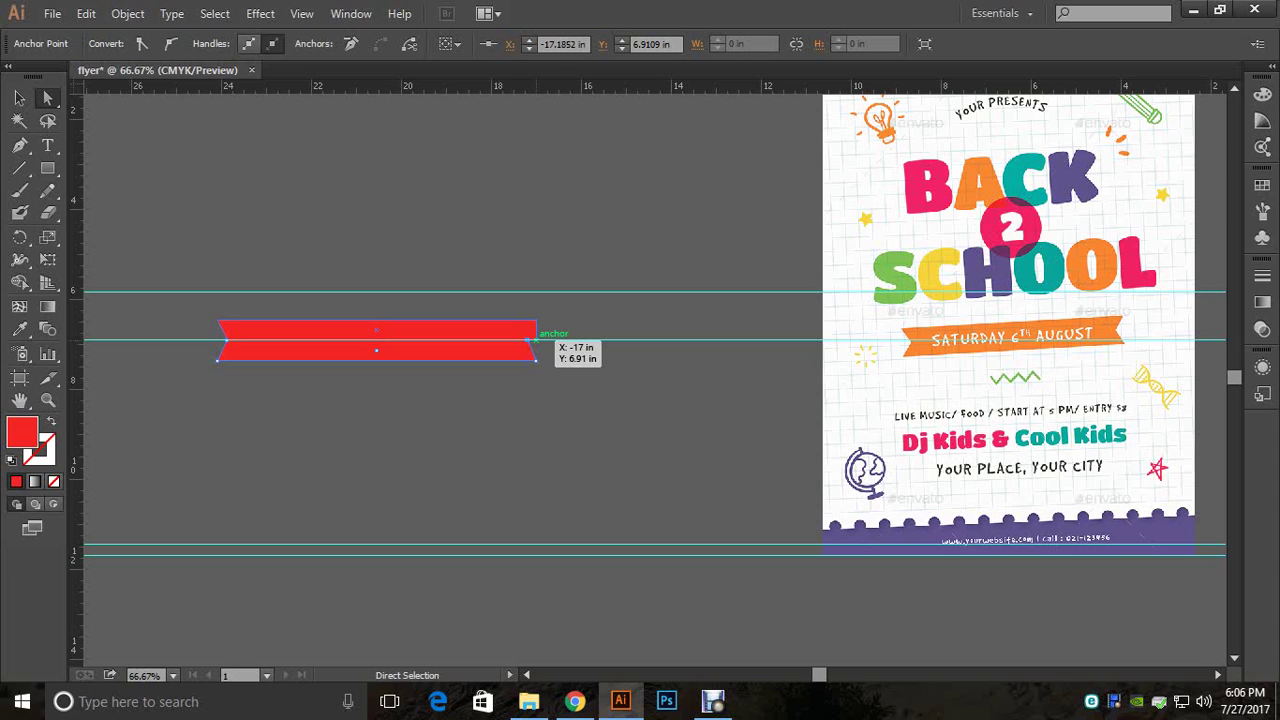
pyautogui.press('Left')
pyautogui.press('Left')
# Step: Shift the upper red bar's lower-right anchor about 0.2 in inward, completing the V notch at the right end
pyautogui.moveTo(533, 341); pyautogui.dragTo(531, 341)
pyautogui.press('Left')
pyautogui.press('Left')
pyautogui.press('Left')
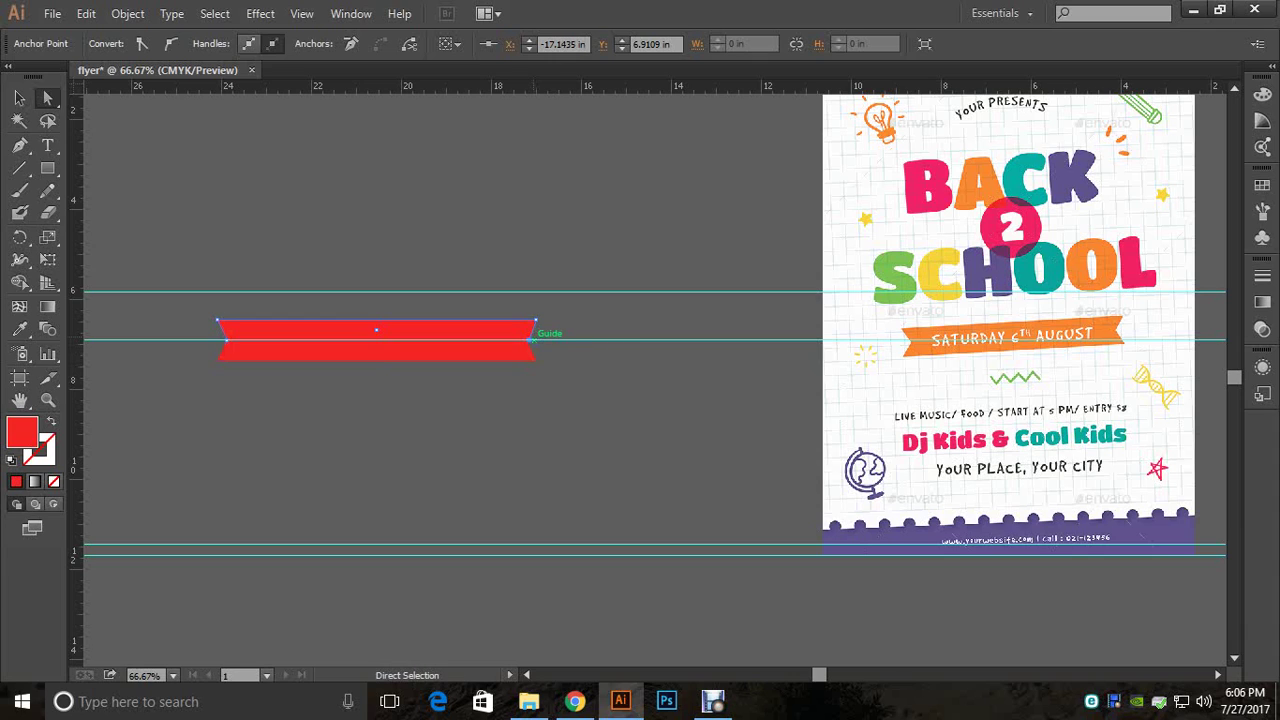
pyautogui.press('Left')
pyautogui.press('Left')
pyautogui.press('Left')
pyautogui.click(20, 98)
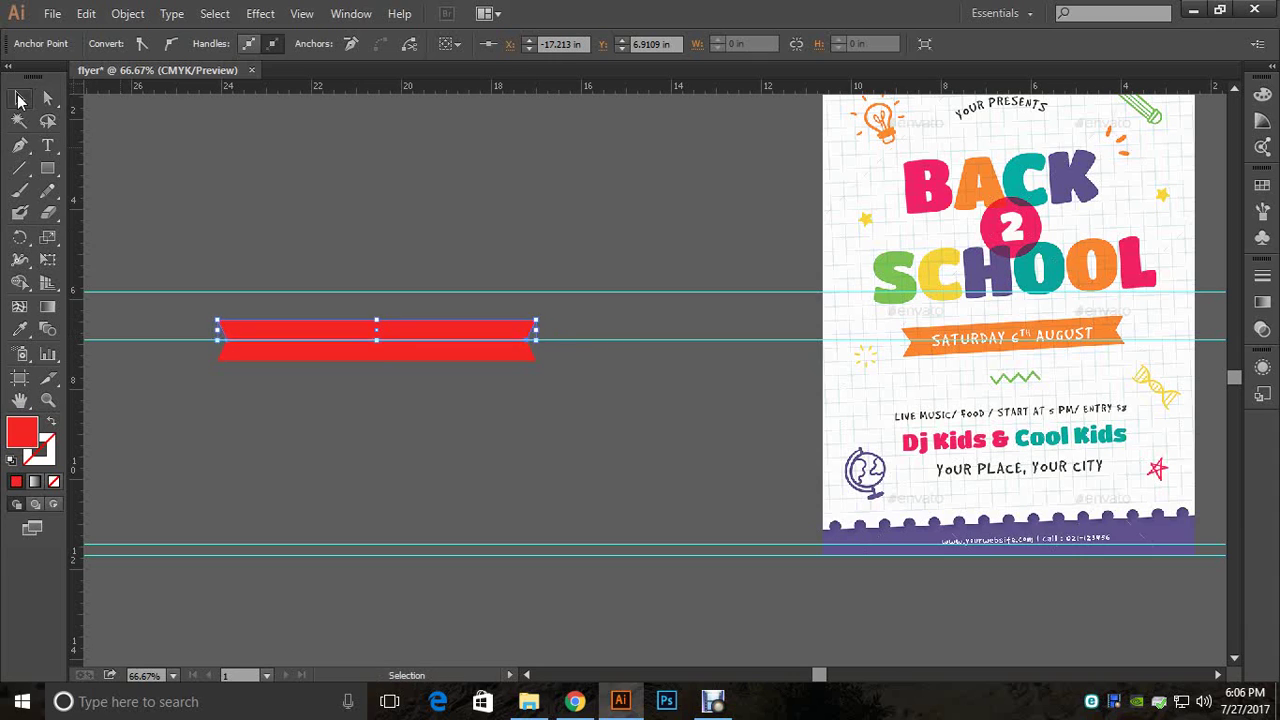
pyautogui.click(440, 230)
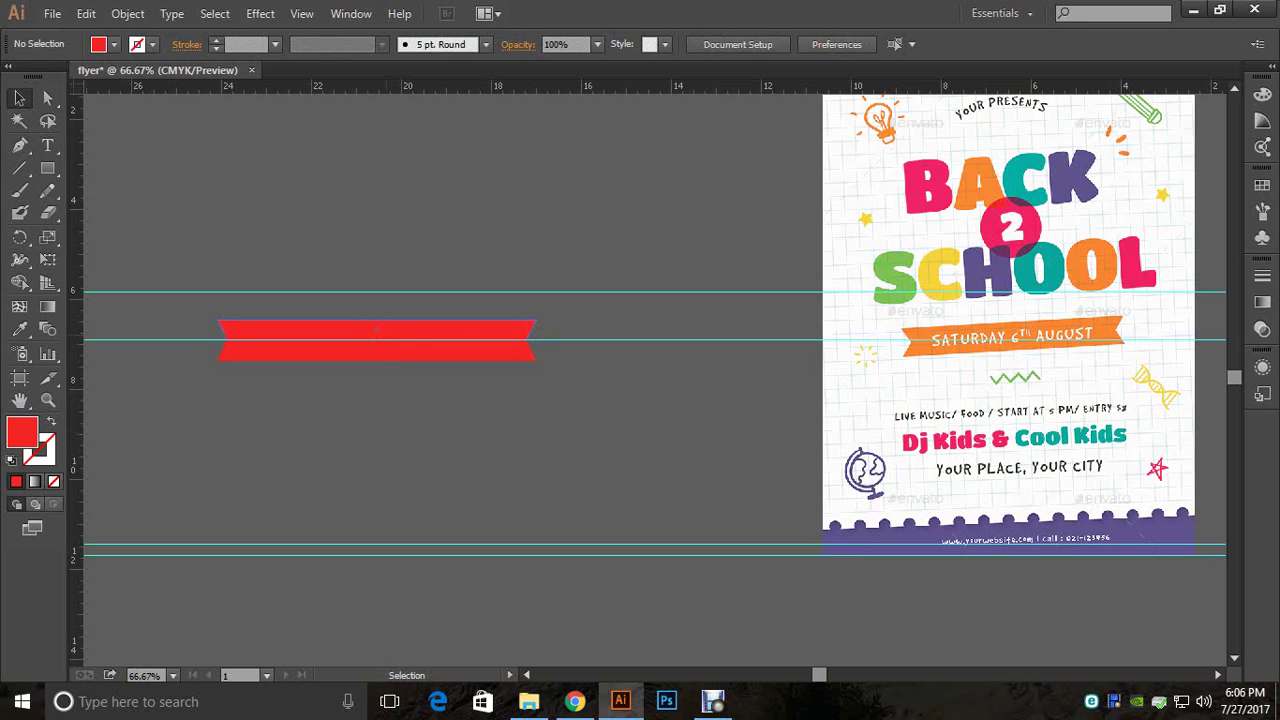
pyautogui.moveTo(390, 330); pyautogui.dragTo(390, 268)
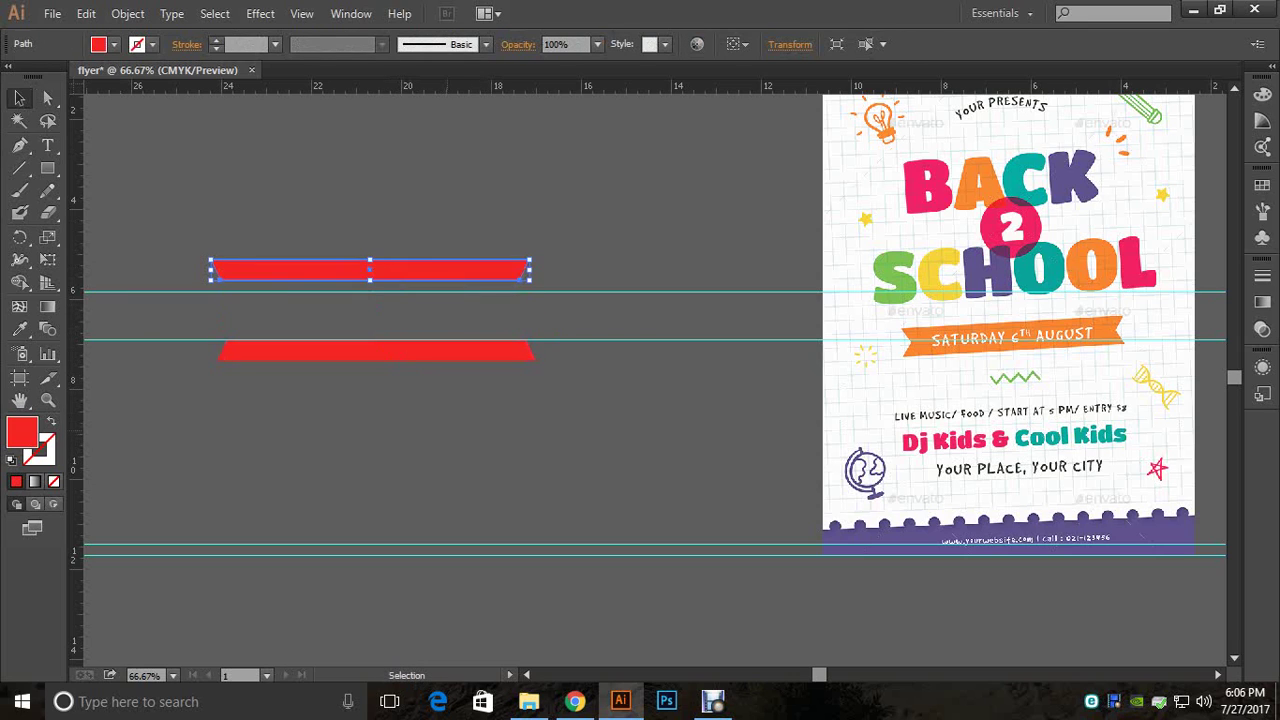
pyautogui.hotkey('ctrl', 'z')
pyautogui.click(207, 264)
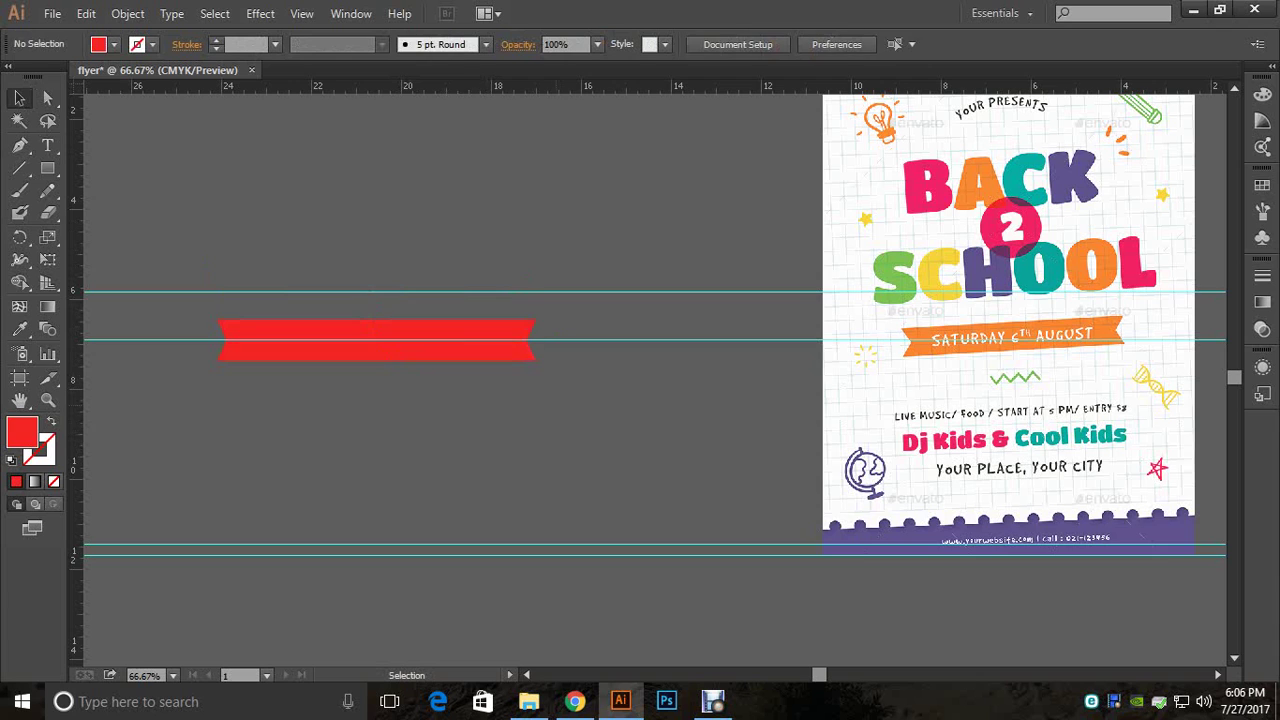
# Step: Delete the guide running through the two red bars and unite the bars into one ribbon shape with Pathfinder
pyautogui.moveTo(634, 328); pyautogui.dragTo(332, 332)
pyautogui.press('Delete')
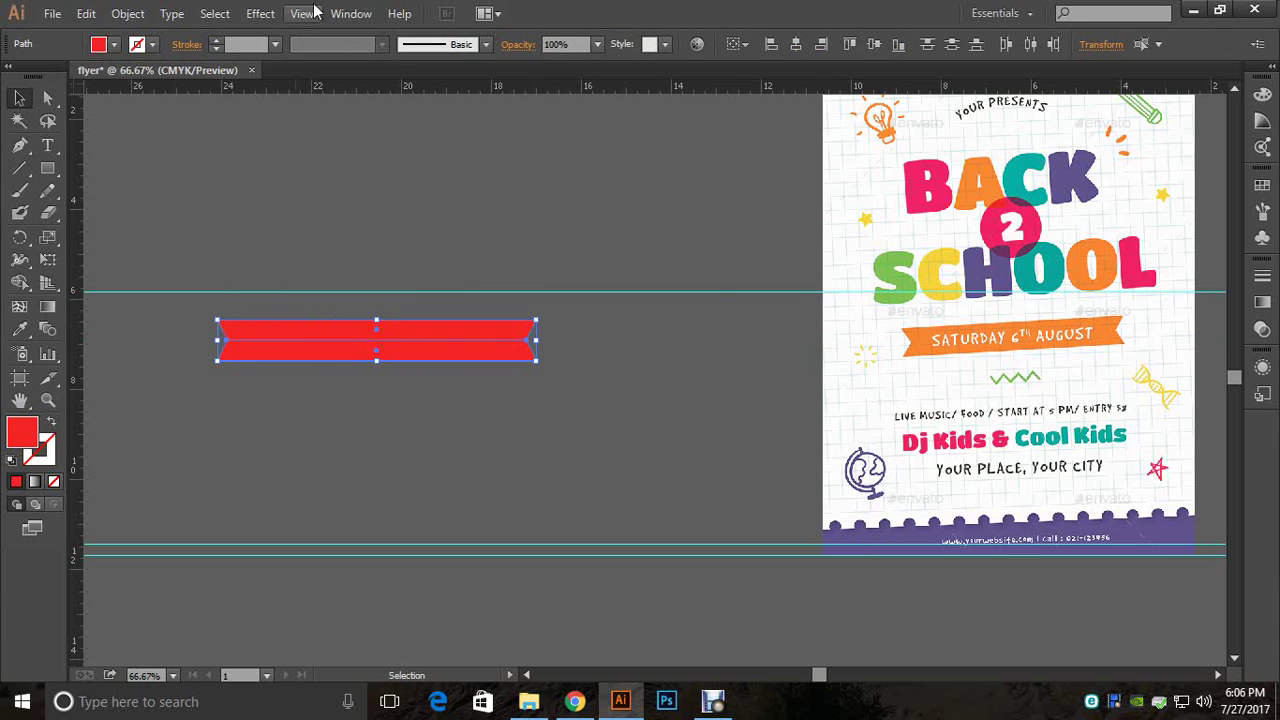
pyautogui.click(350, 13)
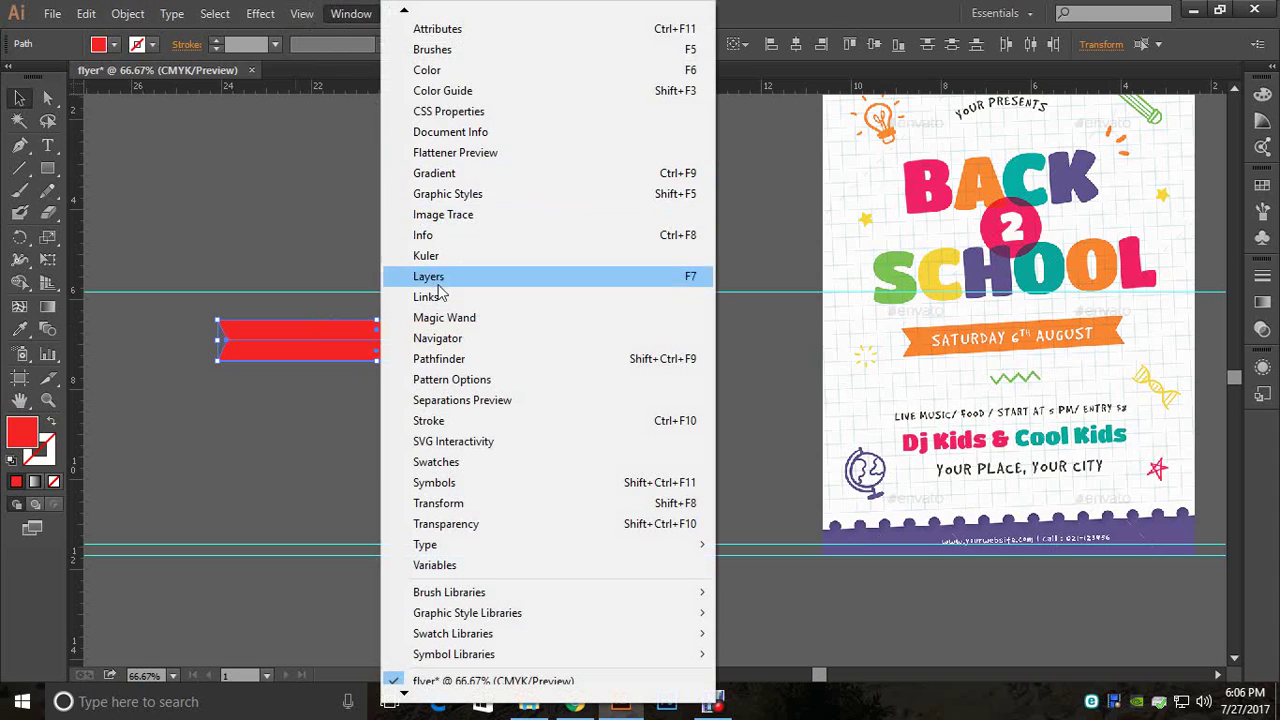
pyautogui.click(466, 358)
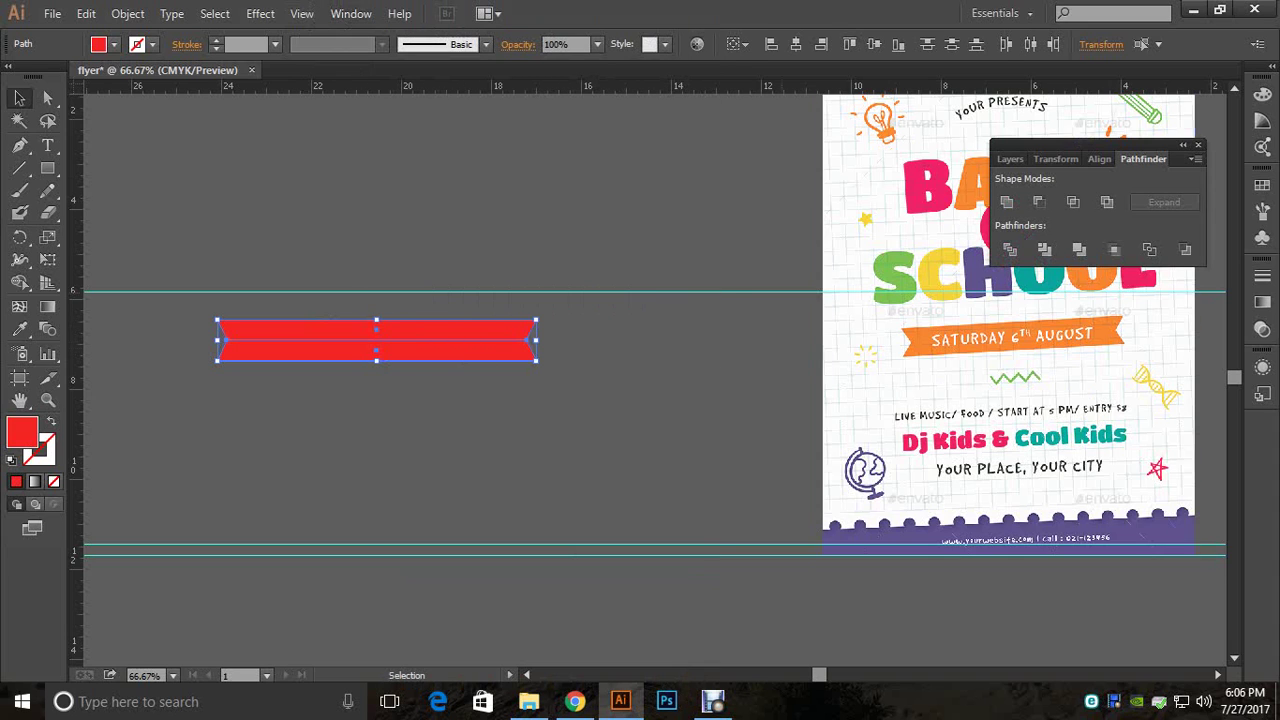
pyautogui.click(1006, 203)
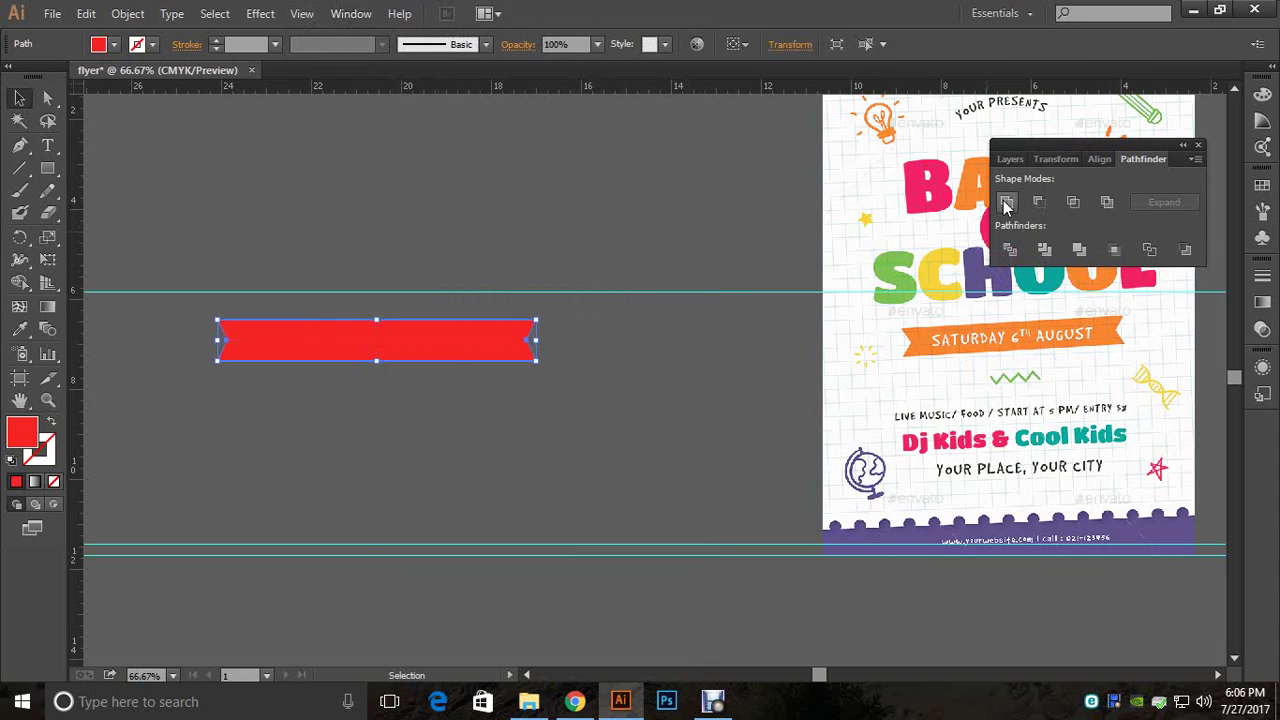
pyautogui.click(620, 270)
# Step: Move the ribbon clear of its original spot and fill it with the orange sampled from the reference's date ribbon
pyautogui.moveTo(400, 342); pyautogui.dragTo(500, 367)
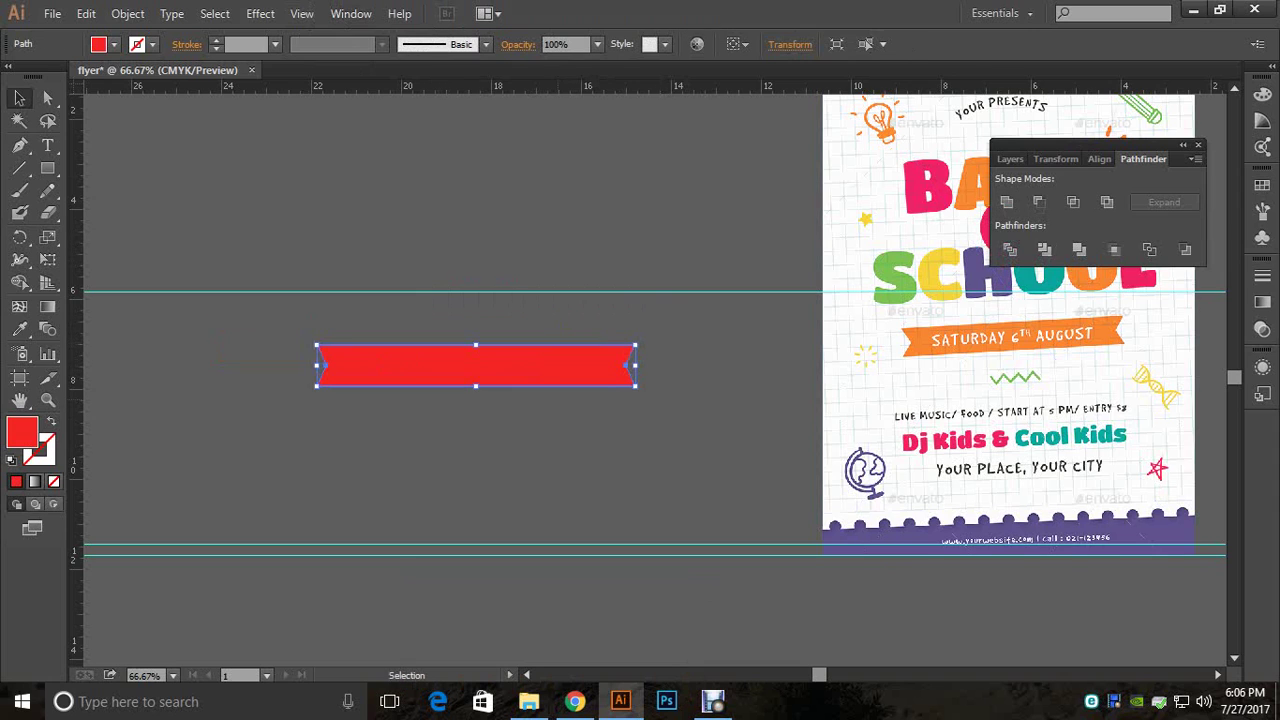
pyautogui.moveTo(585, 360); pyautogui.dragTo(585, 406)
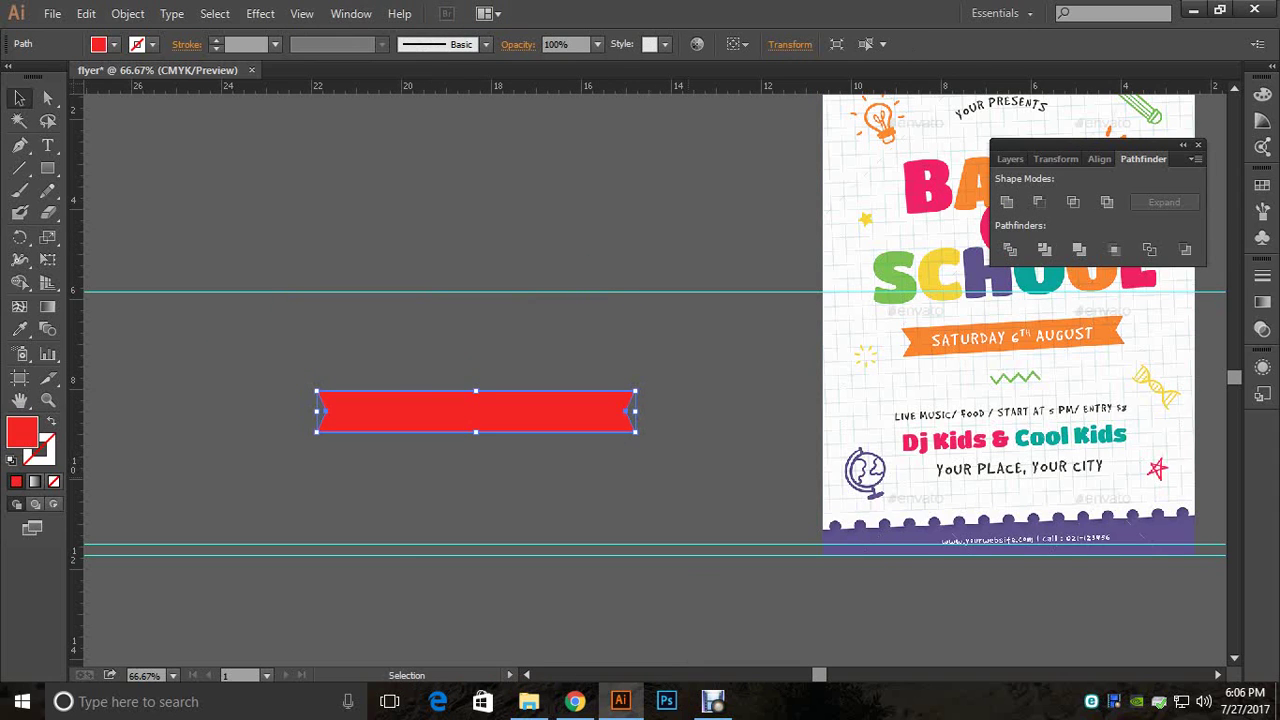
pyautogui.click(19, 329)
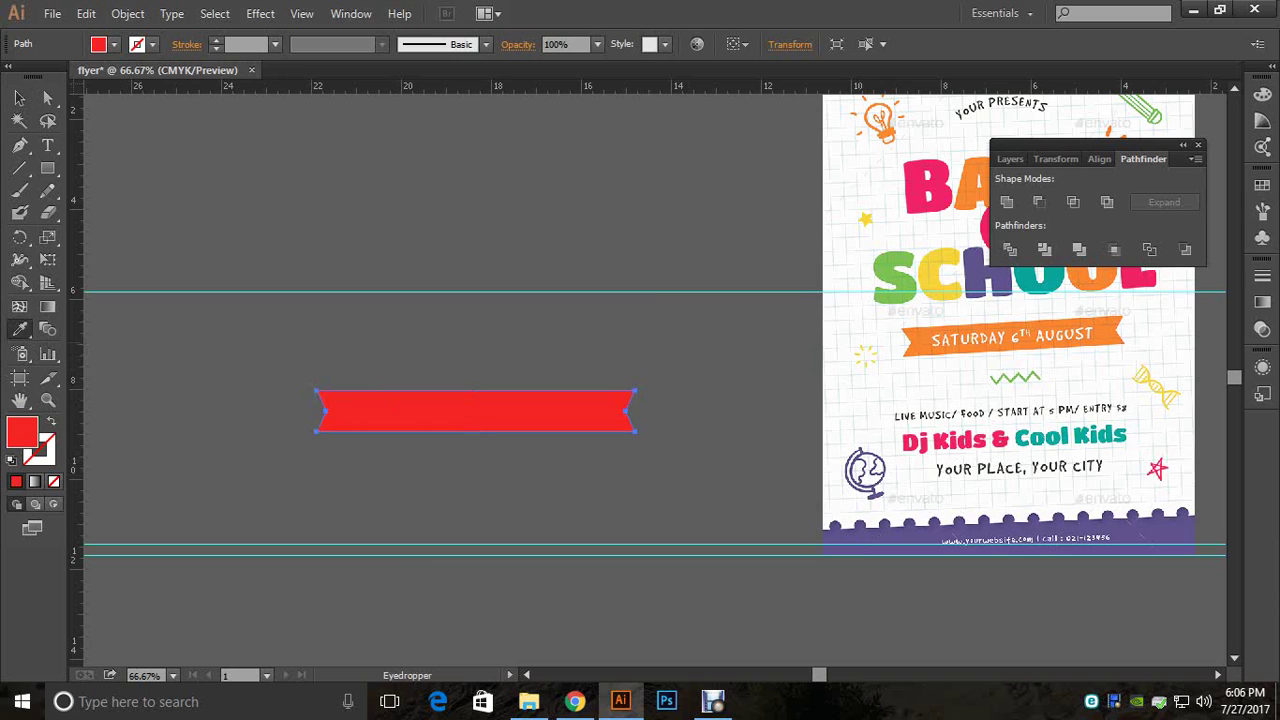
pyautogui.click(1000, 338)
pyautogui.click(19, 97)
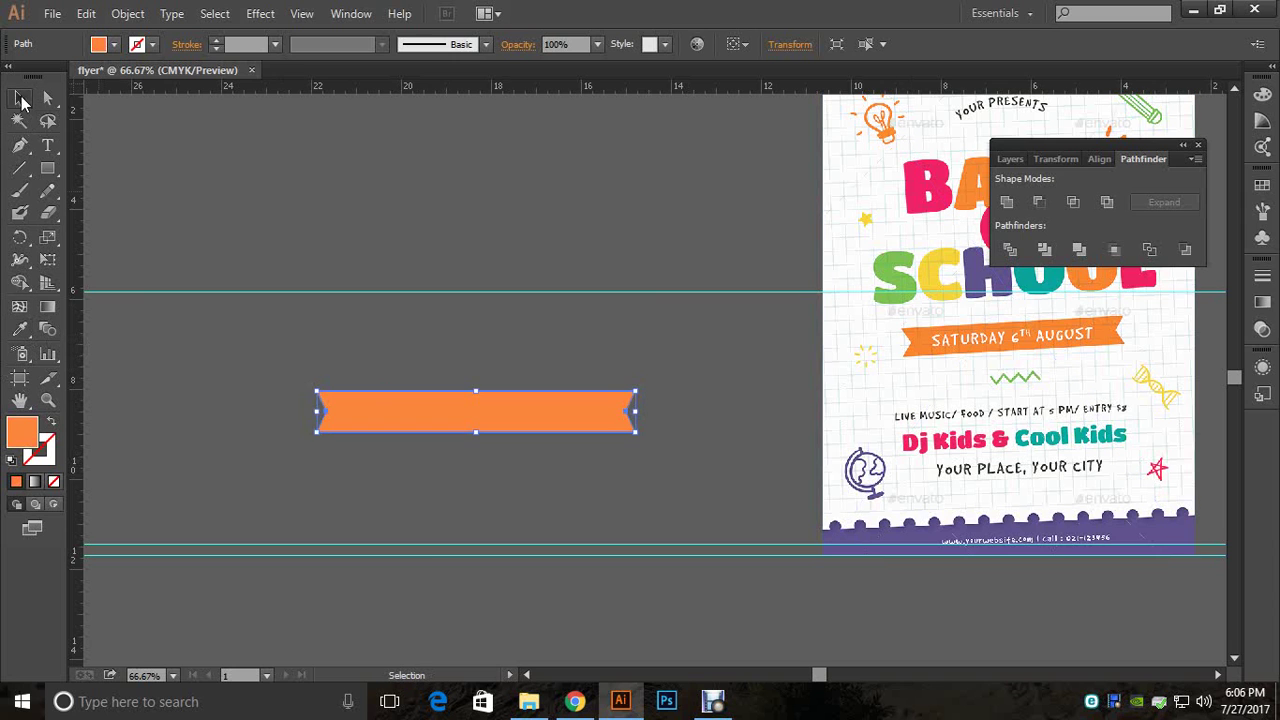
# Step: Place the orange ribbon on the flyer artboard below SCHOOL, scaled to about 4.8 in wide and centred on the vertical guide
pyautogui.press('space')
pyautogui.moveTo(567, 405); pyautogui.dragTo(701, 319)
pyautogui.moveTo(768, 346); pyautogui.dragTo(745, 331)
pyautogui.moveTo(627, 312); pyautogui.dragTo(844, 341)
pyautogui.click(695, 320)
pyautogui.press('space')
pyautogui.press('Right')
pyautogui.press('Right')
pyautogui.press('Right')
pyautogui.press('Right')
pyautogui.press('Right')
pyautogui.press('Right')
pyautogui.press('Right')
pyautogui.press('Right')
pyautogui.press('Right')
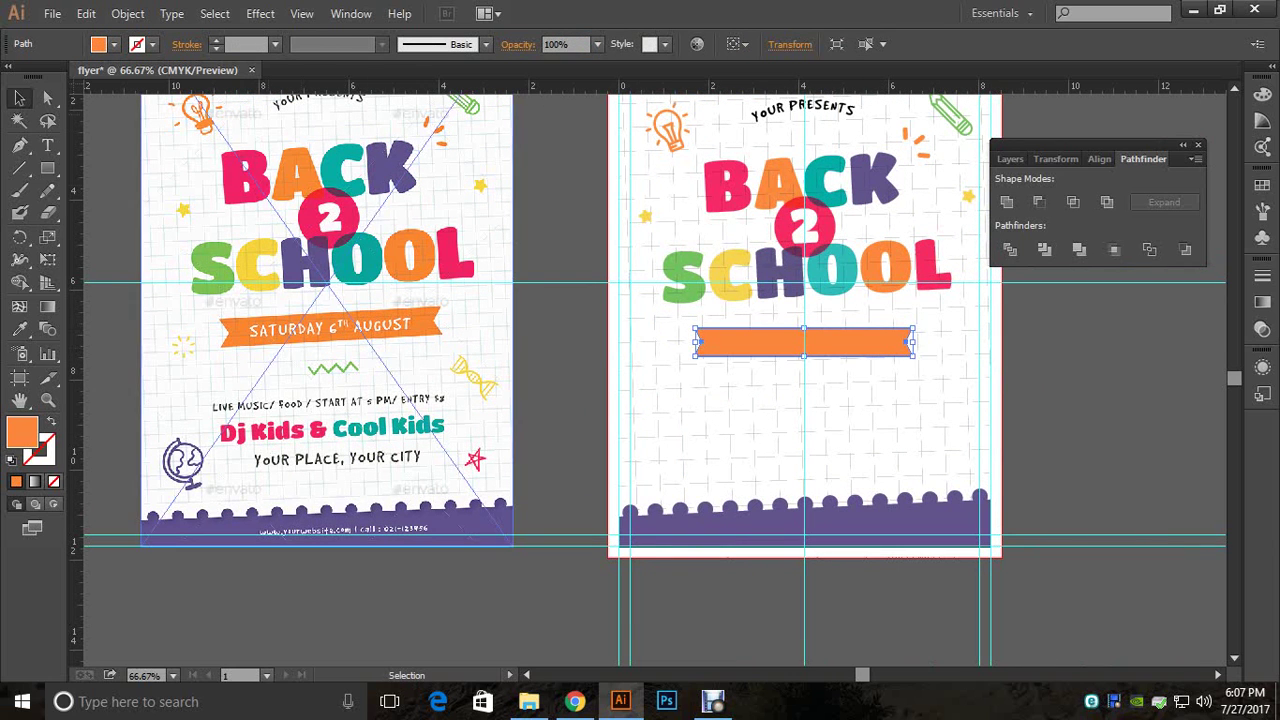
# Step: Set the orange ribbon's blending mode to Multiply and close the Transparency and Pathfinder panels
pyautogui.click(350, 14)
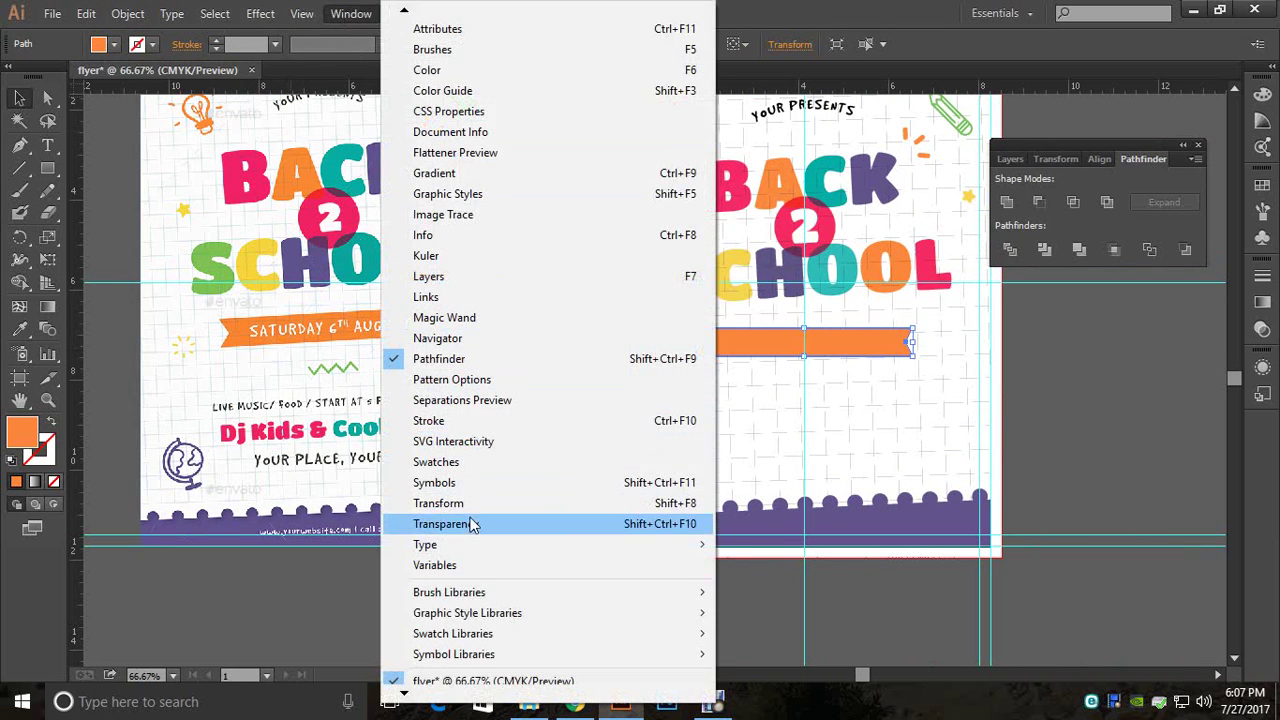
pyautogui.click(477, 523)
pyautogui.click(1075, 286)
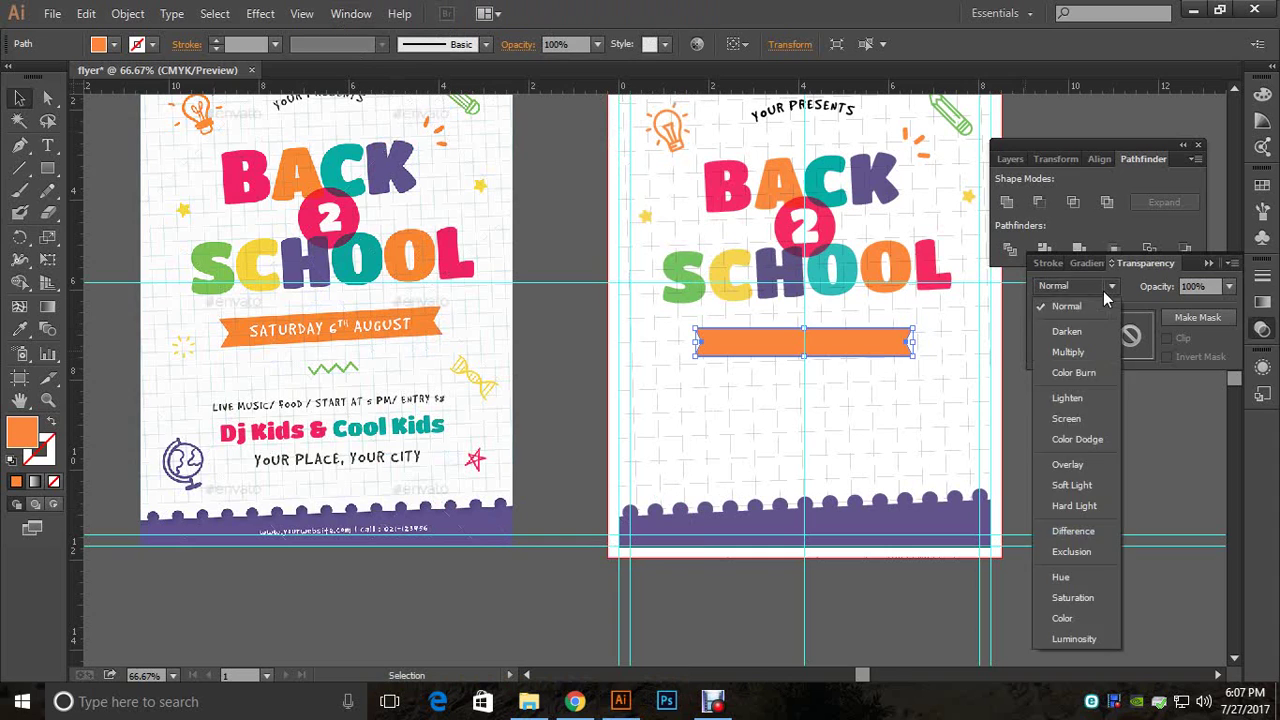
pyautogui.click(1080, 354)
pyautogui.hotkey('ctrl', 'shift', 'a')
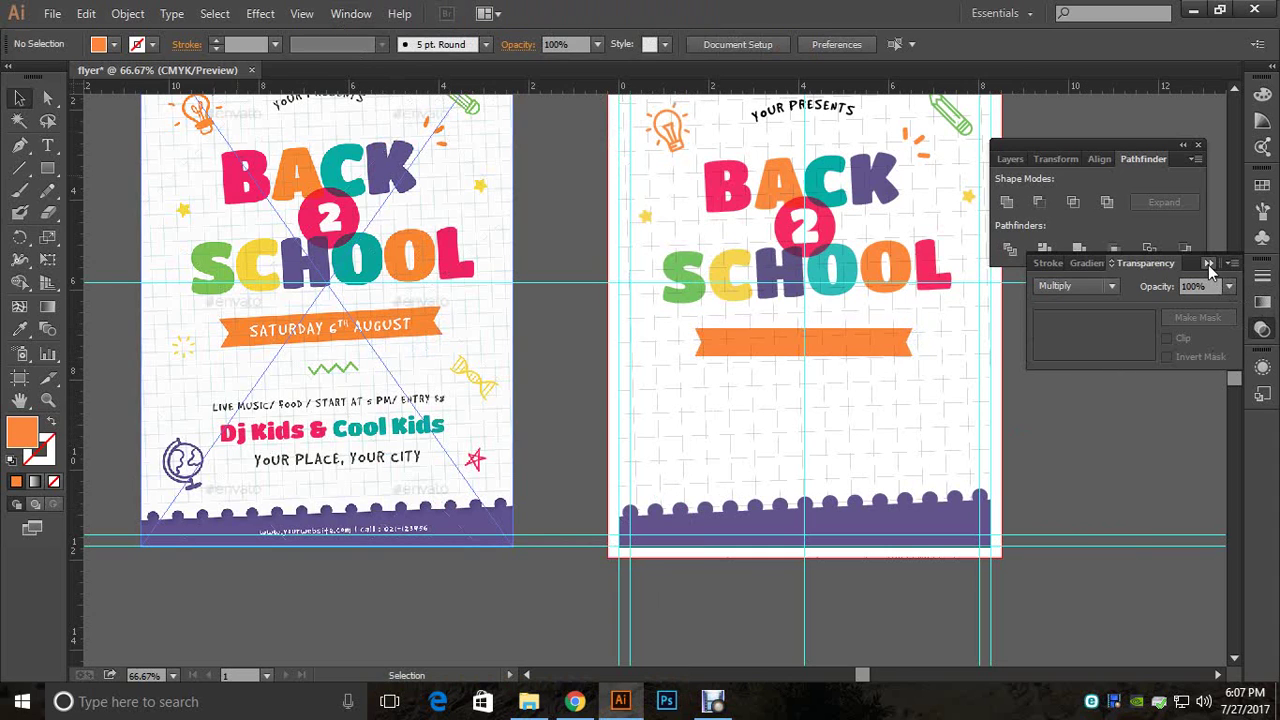
pyautogui.click(1208, 264)
pyautogui.click(1198, 146)
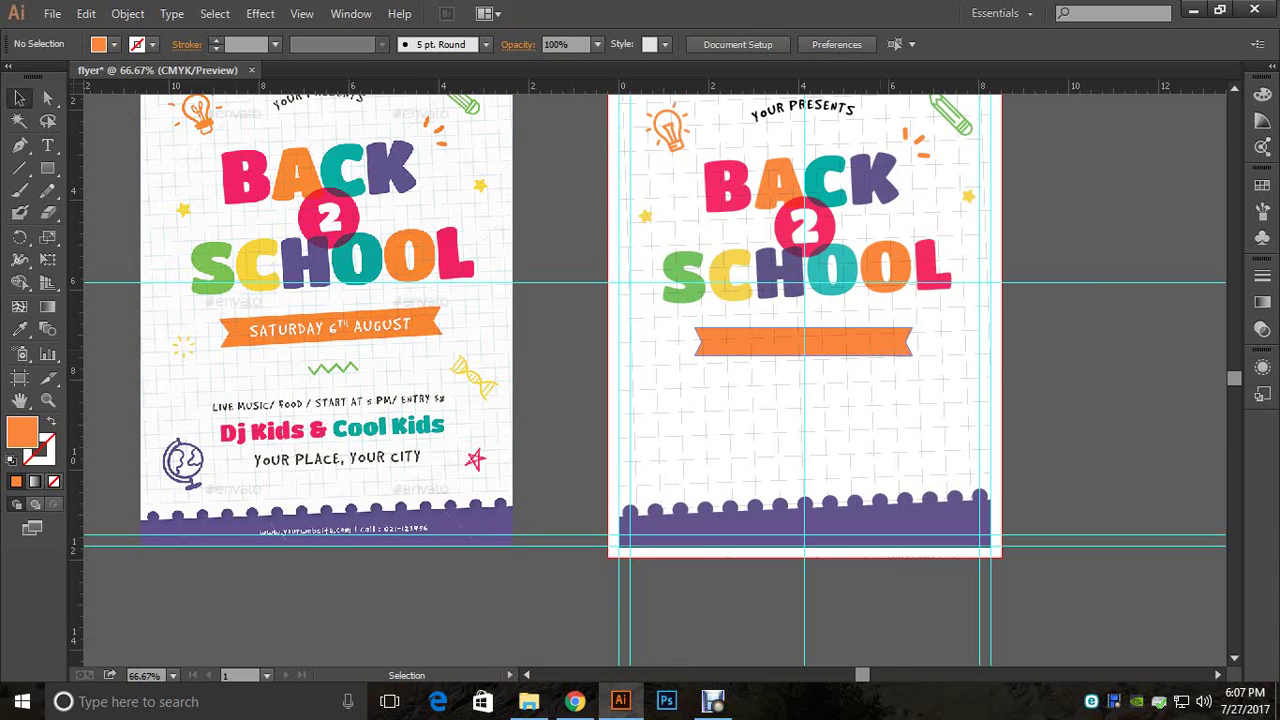
# Step: Enlarge the orange ribbon slightly to about 5 in wide
pyautogui.click(905, 350)
pyautogui.moveTo(912, 352); pyautogui.dragTo(920, 357)
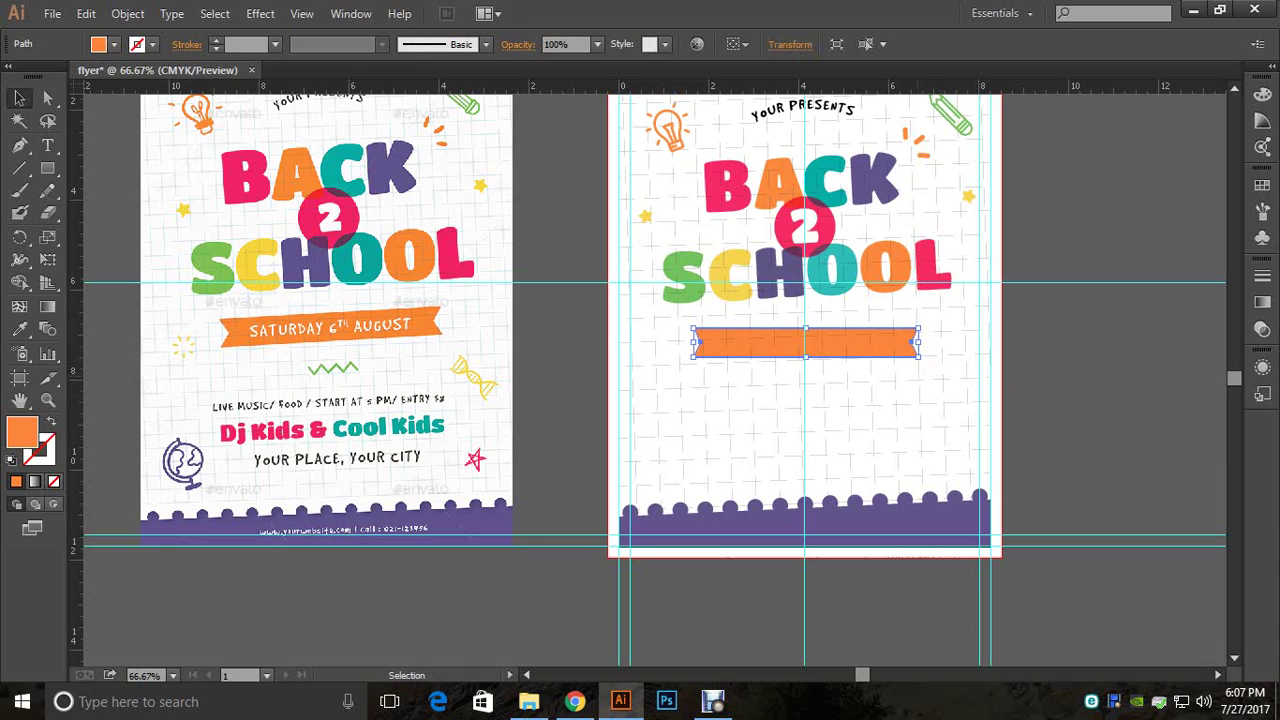
pyautogui.hotkey('ctrl', 'shift', 'a')
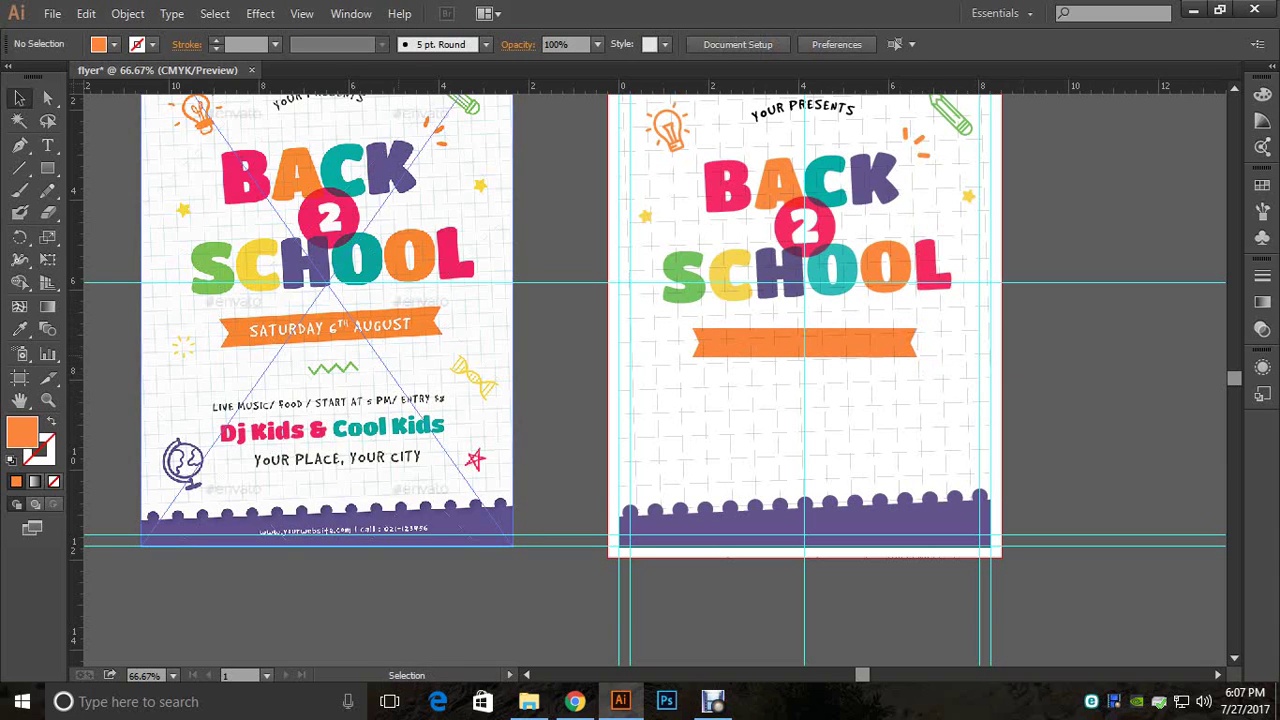
pyautogui.scroll(1, 400, 350)
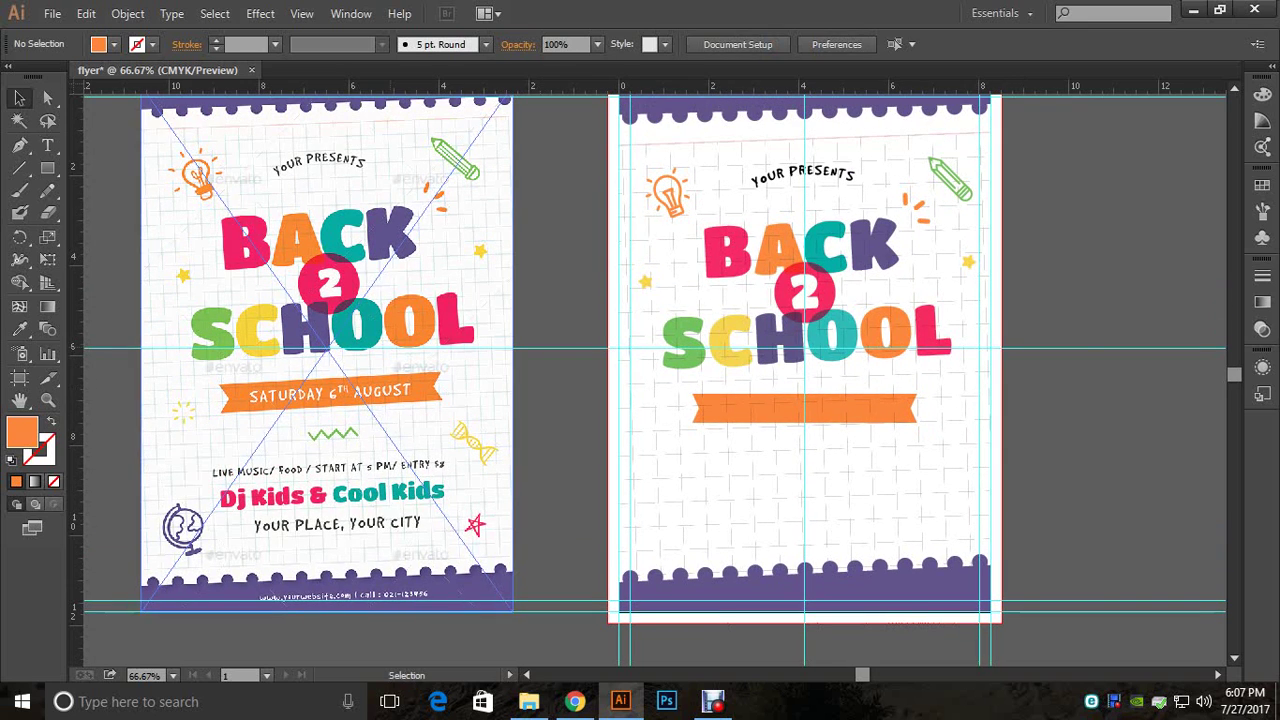
pyautogui.click(47, 145)
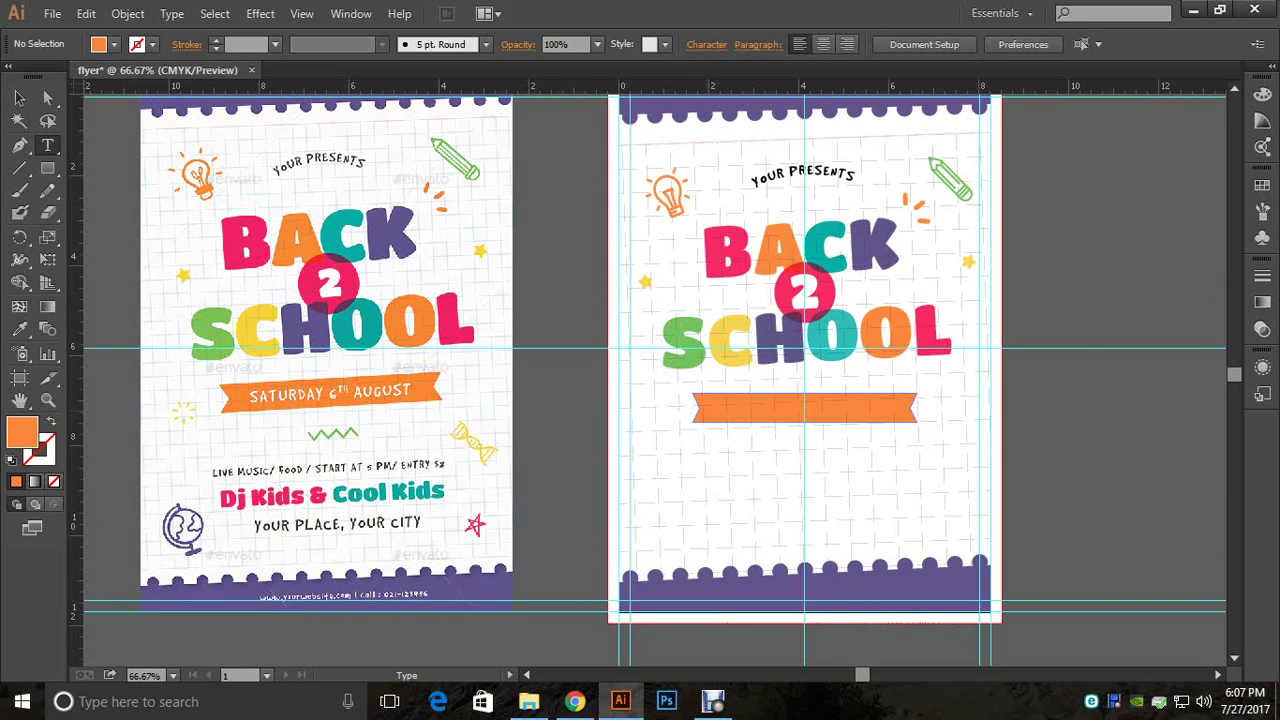
pyautogui.click(740, 405)
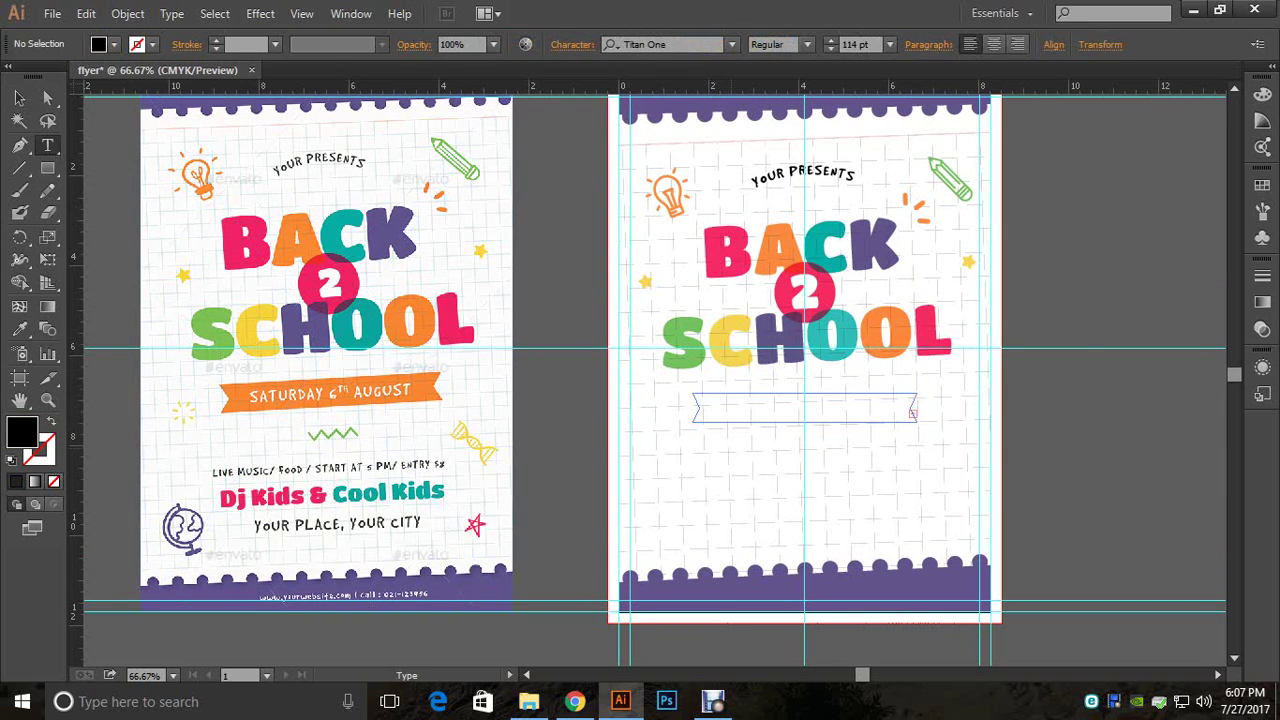
pyautogui.press('Escape')
pyautogui.hotkey('ctrl', 'z')
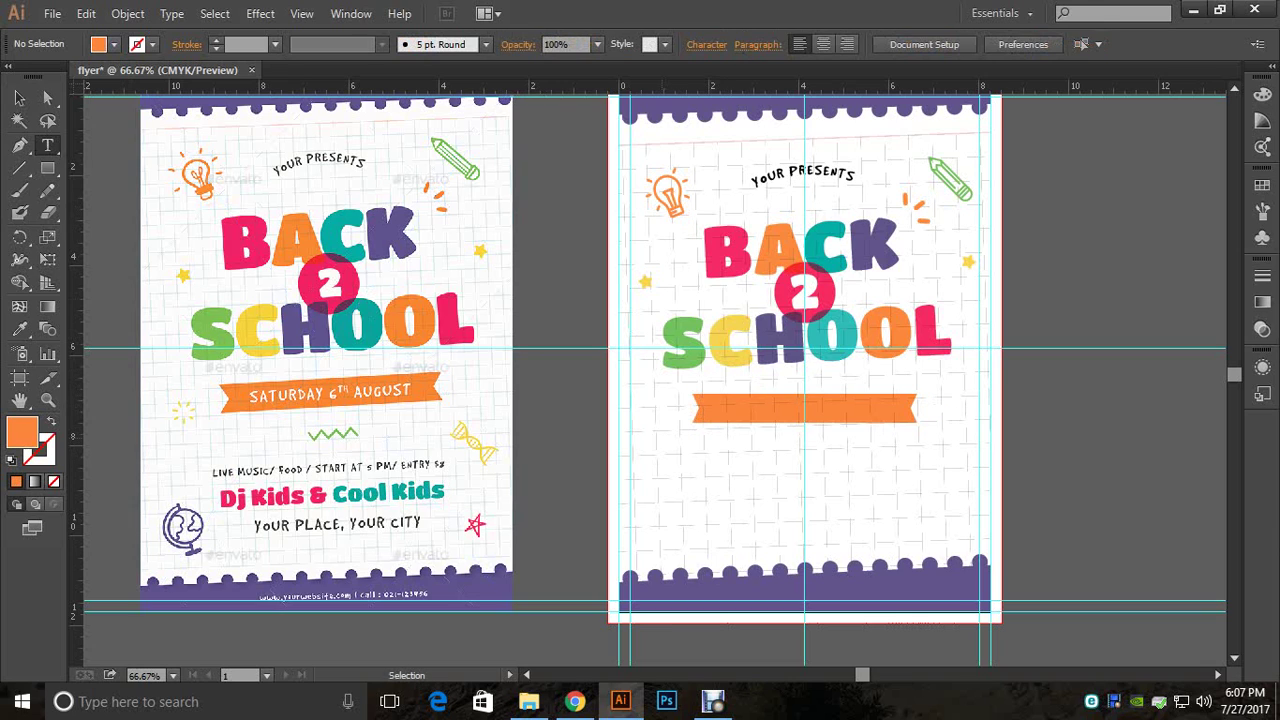
# Step: Start a text line below the orange ribbon in GoodDog Regular at 20 pt
pyautogui.click(738, 439)
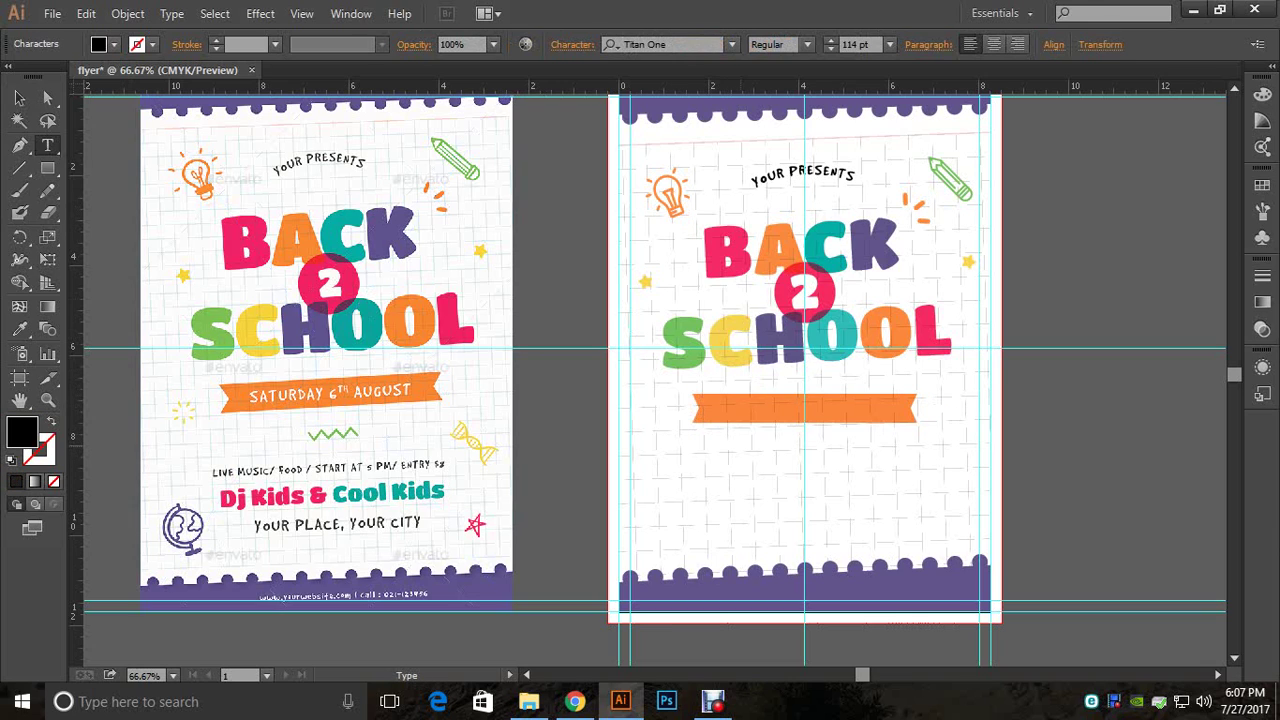
pyautogui.doubleClick(855, 44)
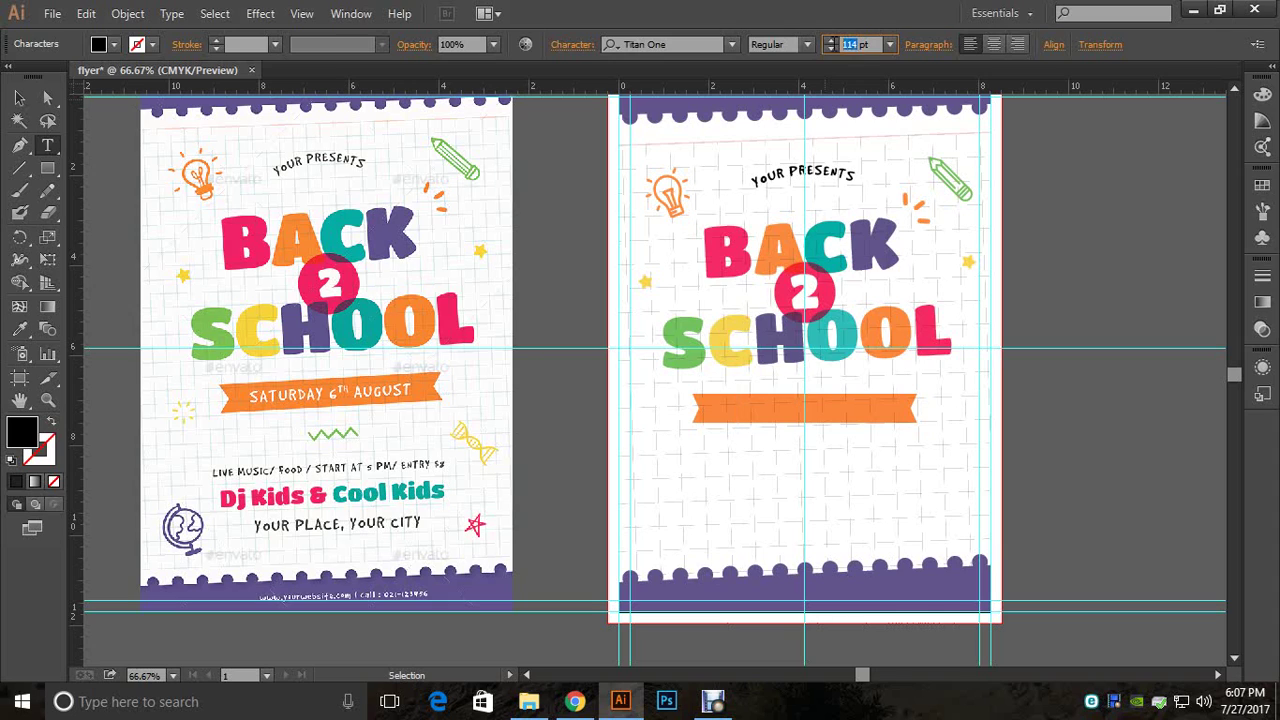
pyautogui.write('20')
pyautogui.press('Return')
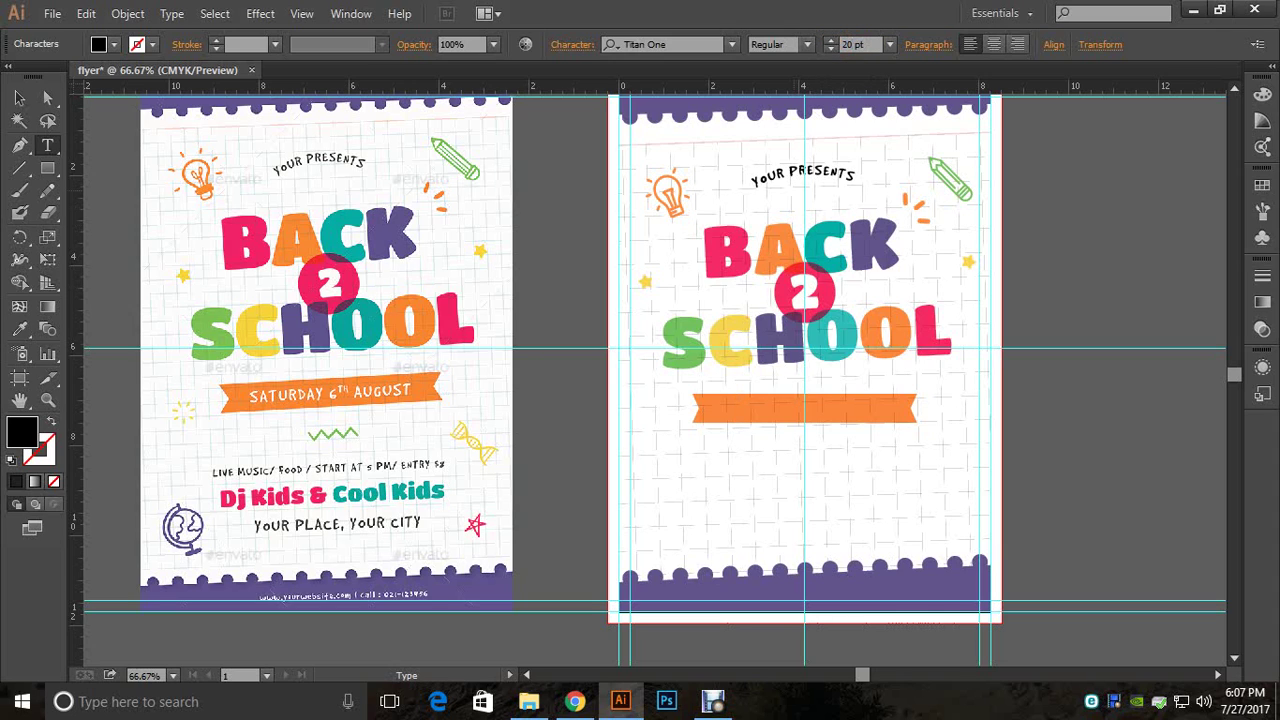
pyautogui.hotkey('ctrl', 't')
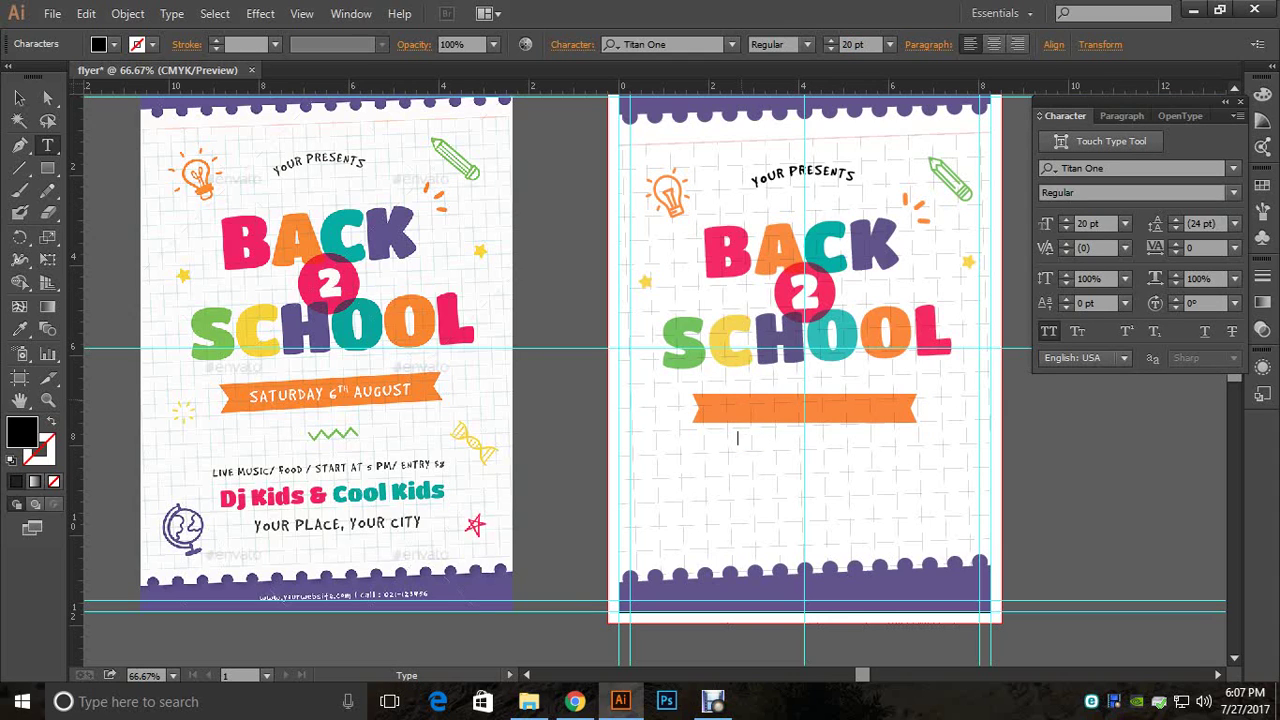
pyautogui.click(1100, 168)
pyautogui.write('good')
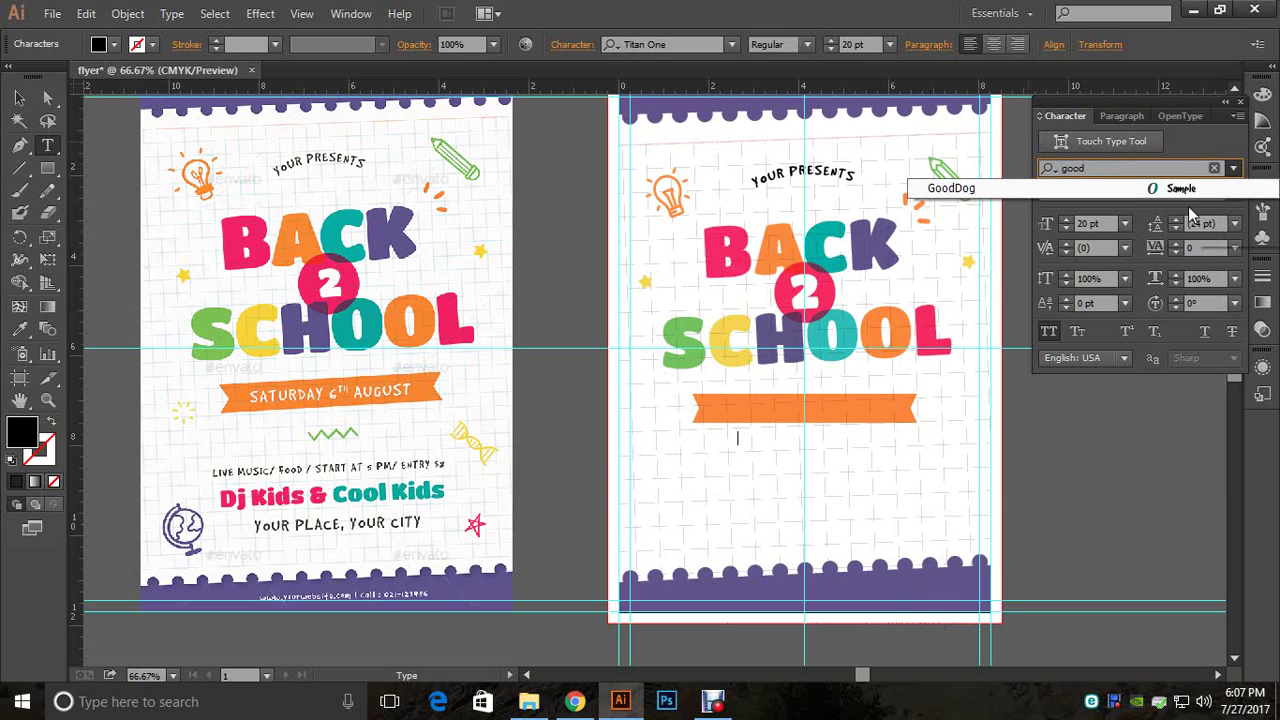
pyautogui.press('Return')
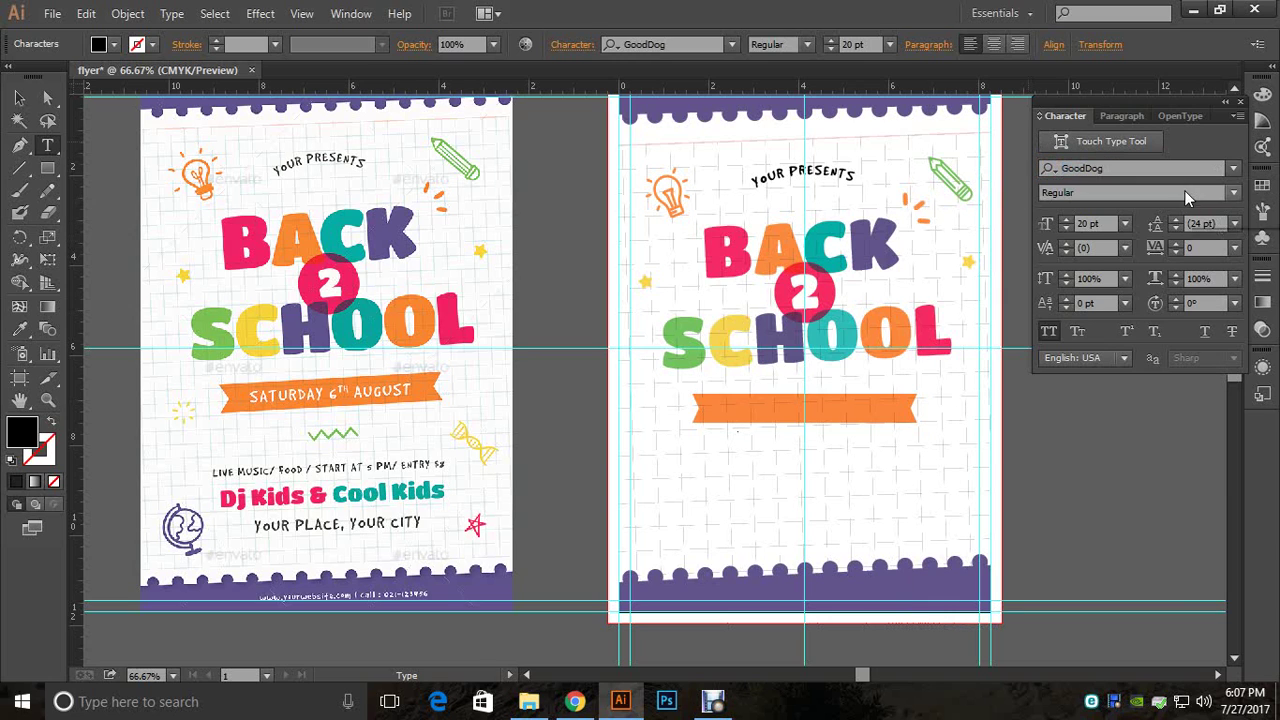
pyautogui.click(739, 438)
pyautogui.write('s')
pyautogui.click(1187, 247)
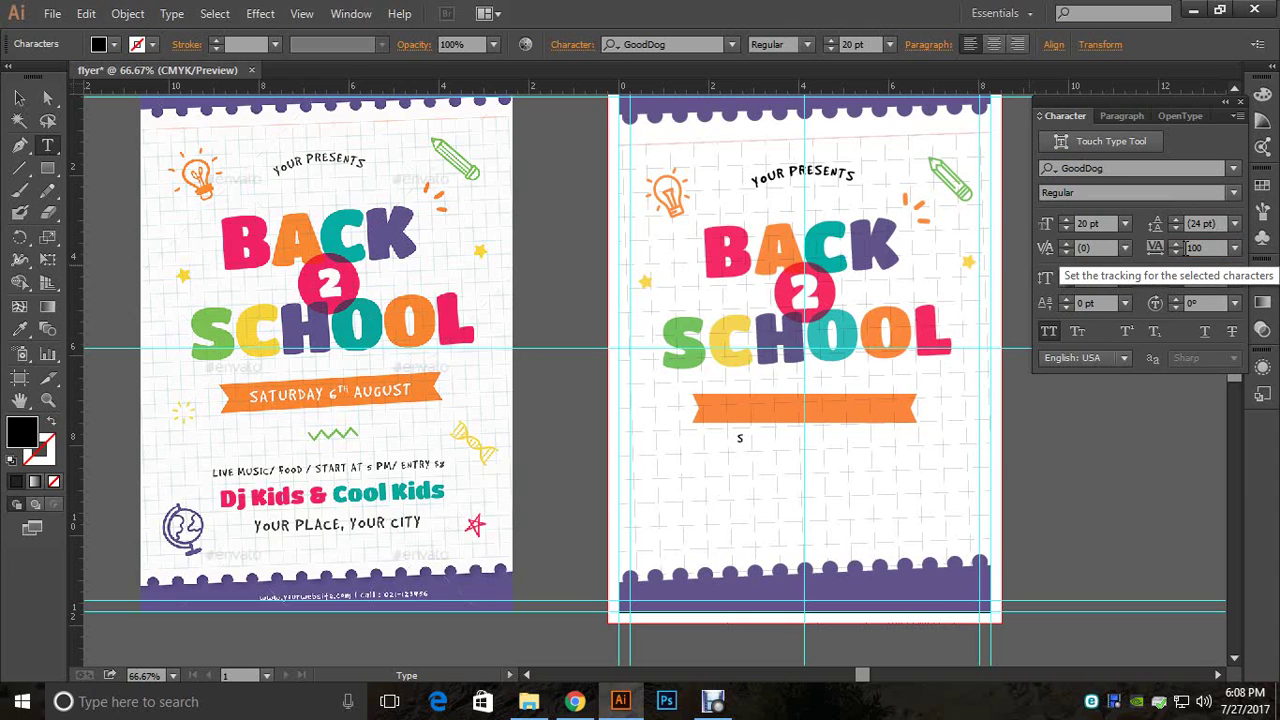
pyautogui.press('Return')
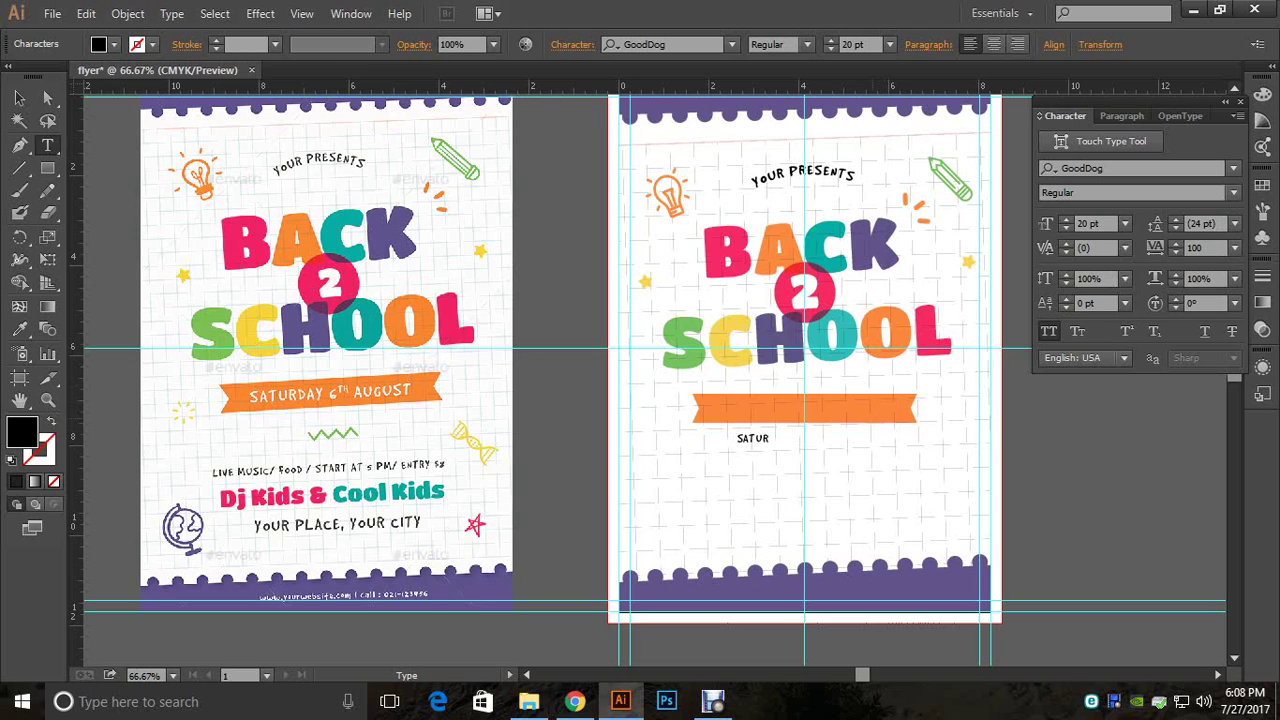
pyautogui.press('BackSpace')
pyautogui.press('BackSpace')
pyautogui.press('BackSpace')
pyautogui.press('BackSpace')
pyautogui.press('BackSpace')
pyautogui.press('BackSpace')
pyautogui.press('BackSpace')
pyautogui.press('BackSpace')
pyautogui.press('BackSpace')
pyautogui.press('BackSpace')
# Step: Set the tracking to 100 and enter "SATURDAY 6TH AUGUST" below the ribbon, with TH as superscript
pyautogui.write('100')
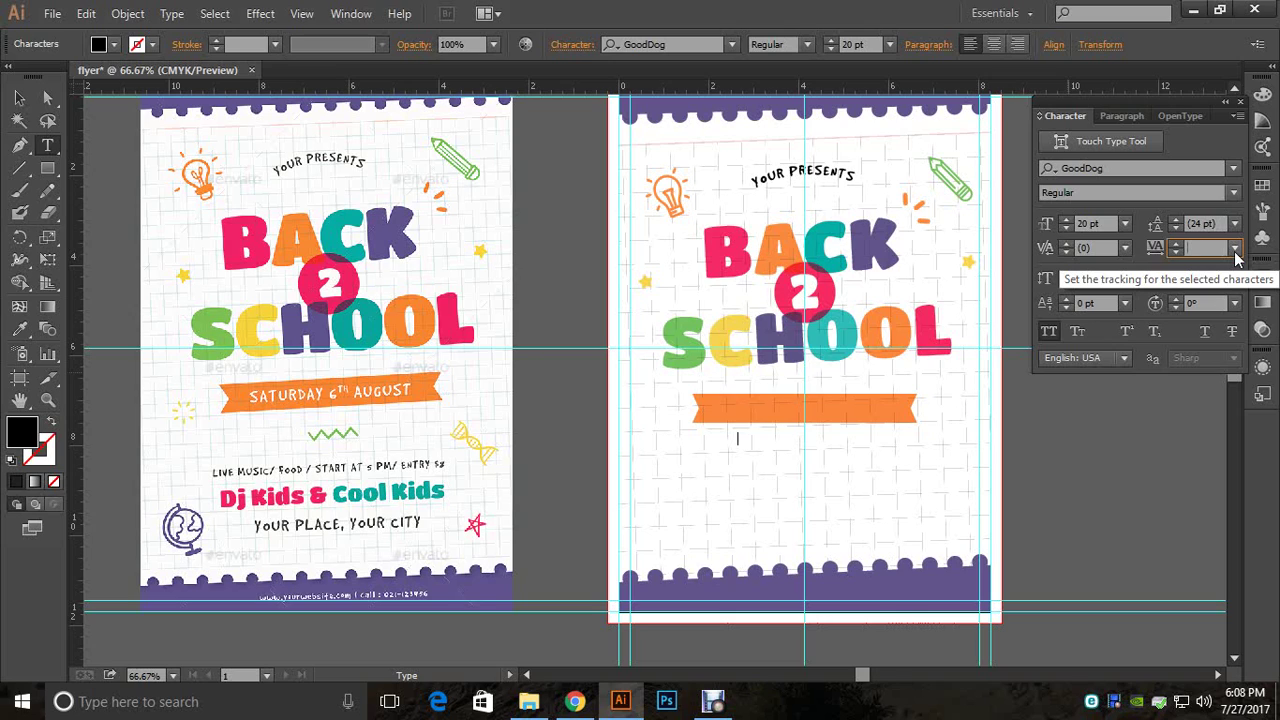
pyautogui.press('Return')
pyautogui.write('SA')
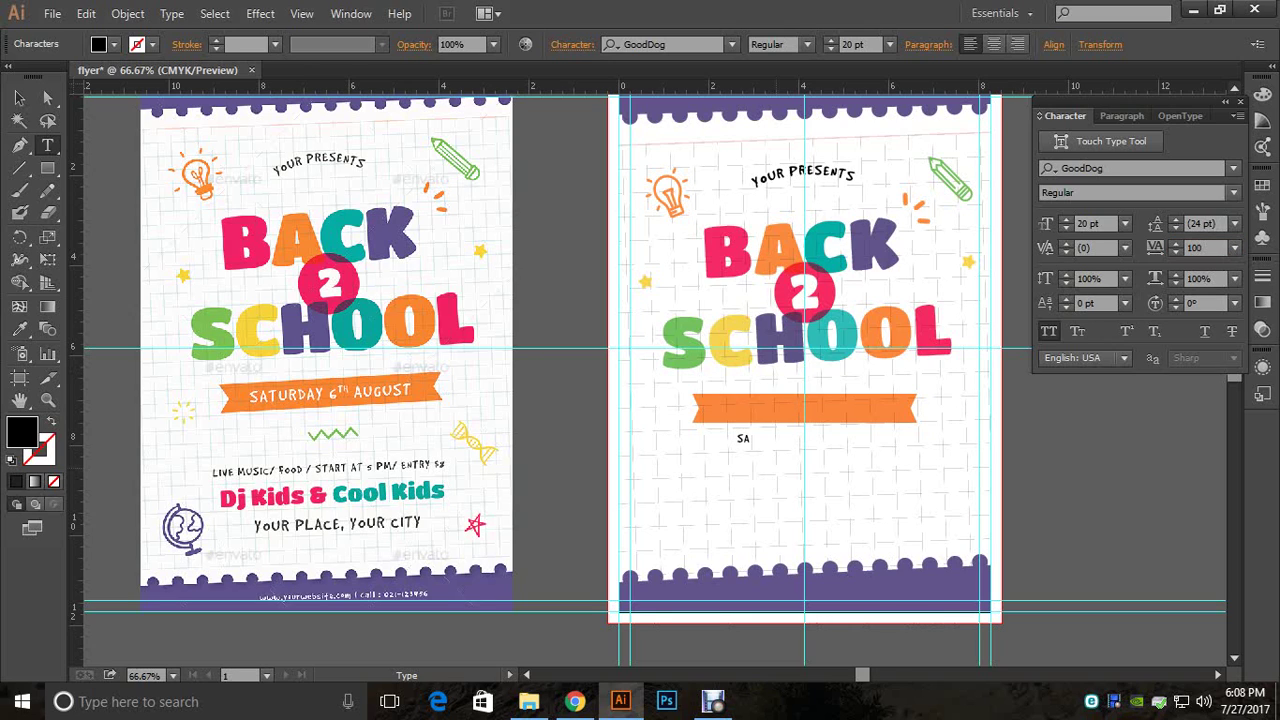
pyautogui.write('TURDAY 6')
pyautogui.hotkey('ctrl', '+')
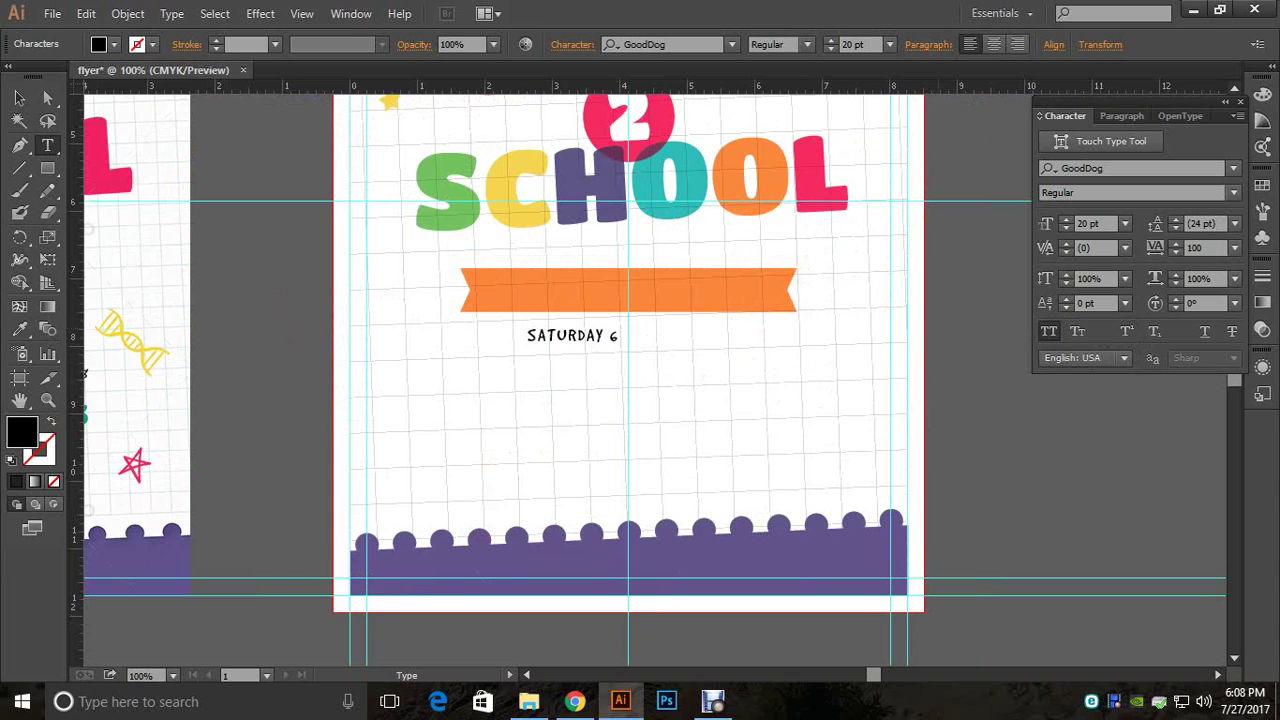
pyautogui.write('TH')
pyautogui.press('BackSpace')
pyautogui.press('BackSpace')
pyautogui.click(1126, 331)
pyautogui.write('TH AUGUS')
# Step: Fill the date text with white
pyautogui.click(22, 97)
pyautogui.moveTo(590, 400); pyautogui.dragTo(819, 465)
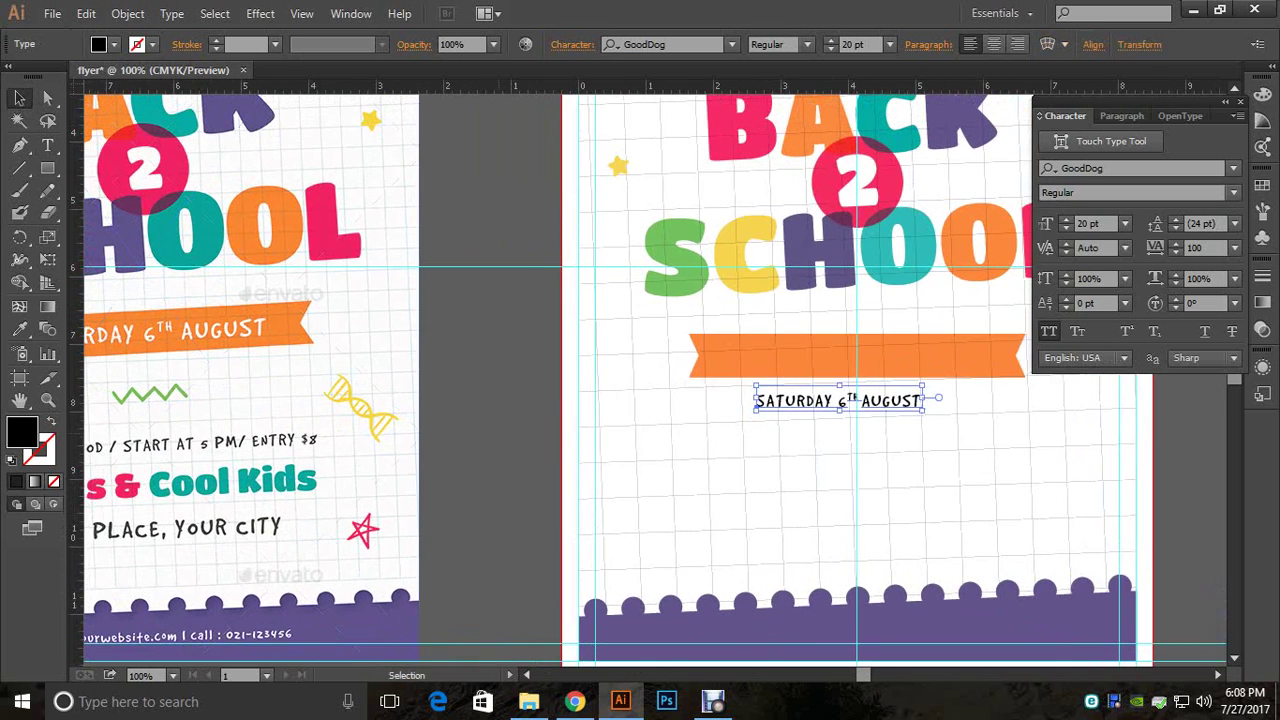
pyautogui.moveTo(720, 420); pyautogui.dragTo(808, 447)
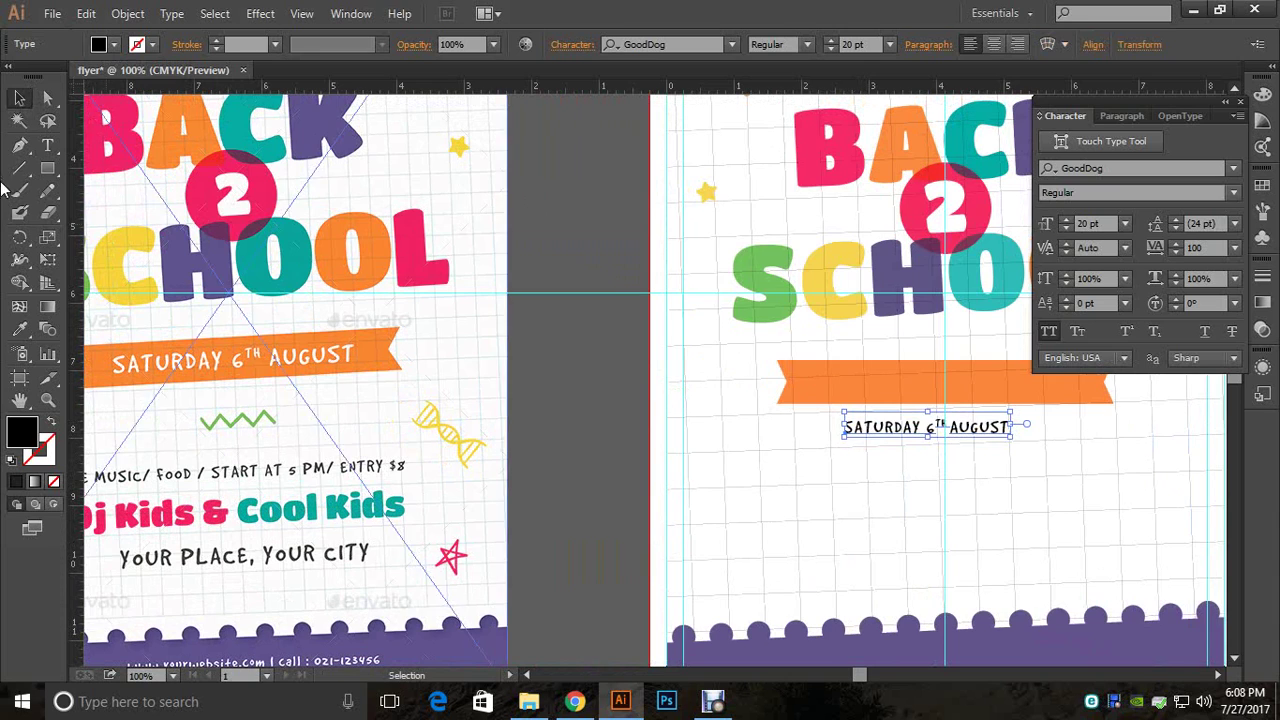
pyautogui.click(114, 44)
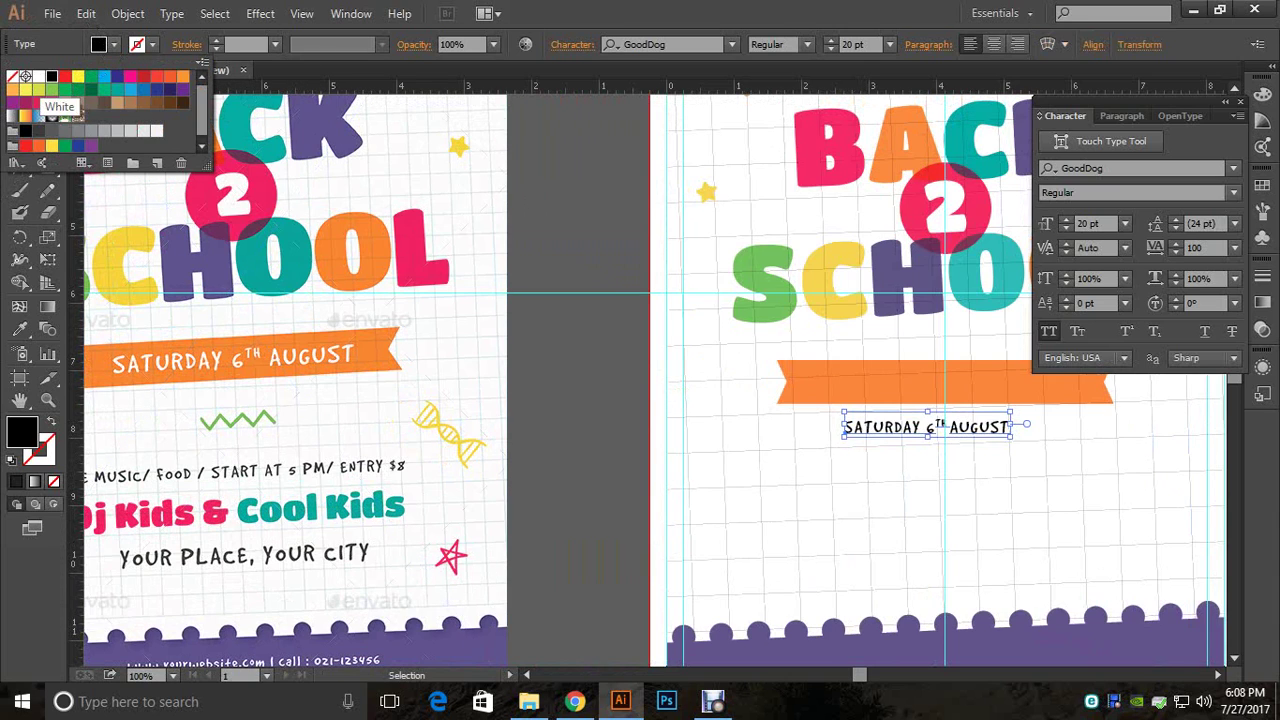
pyautogui.click(38, 76)
pyautogui.press('Escape')
# Step: Place the date text on the orange ribbon and enlarge it to about 23.4 pt
pyautogui.moveTo(925, 425); pyautogui.dragTo(1040, 405)
pyautogui.moveTo(925, 393); pyautogui.dragTo(925, 382)
pyautogui.press('Down')
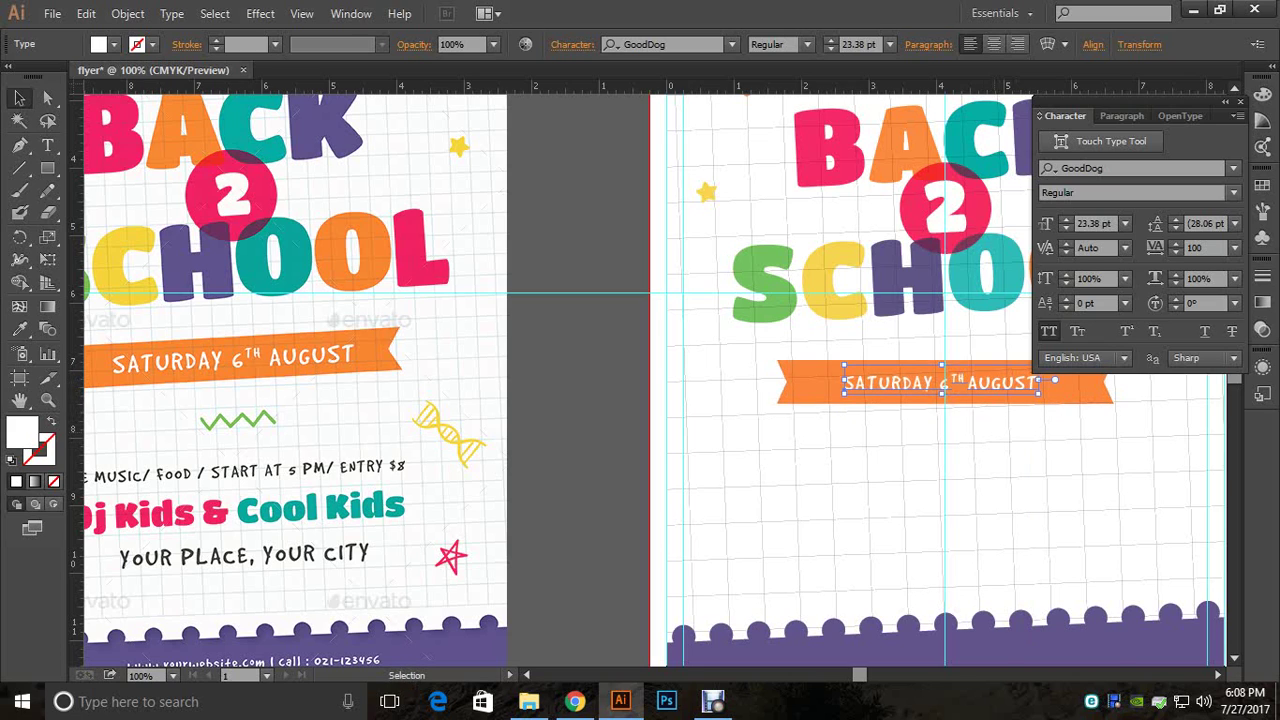
pyautogui.press('Right')
pyautogui.press('Right')
pyautogui.press('Right')
# Step: Align the date text and the orange ribbon on their horizontal centres
pyautogui.keyDown('shift'); pyautogui.click(815, 384); pyautogui.keyUp('shift')
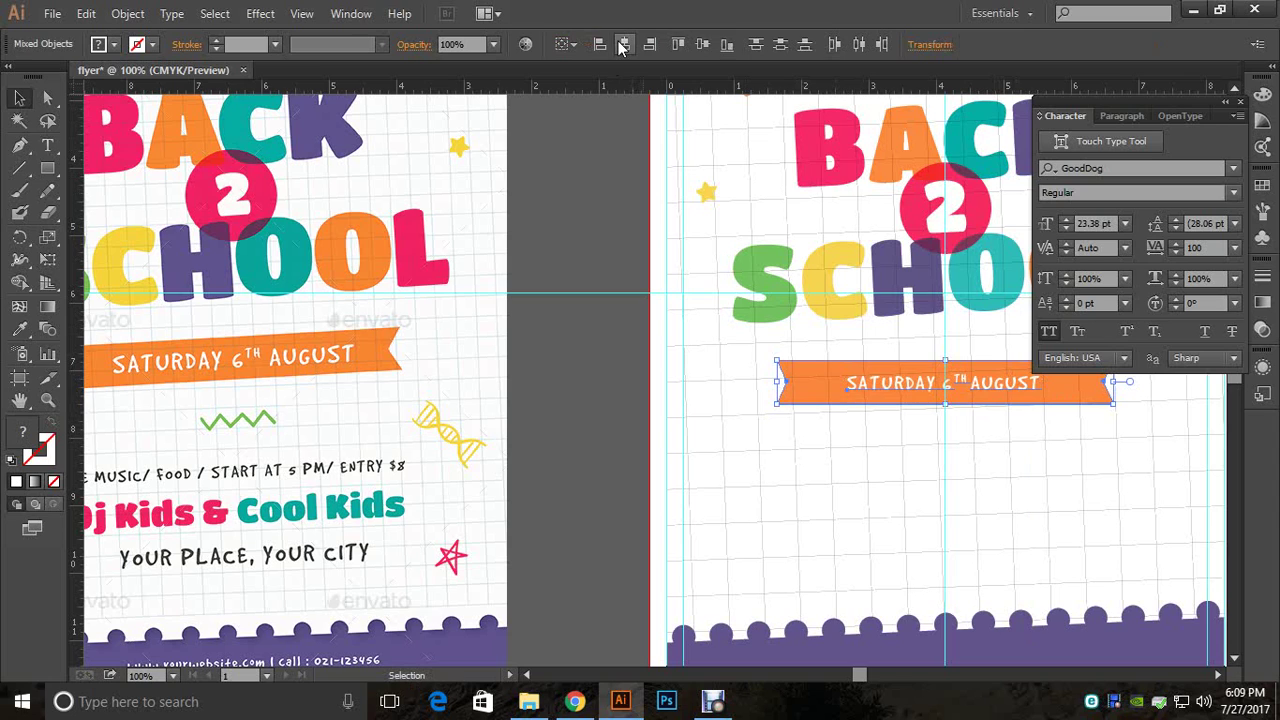
pyautogui.click(622, 45)
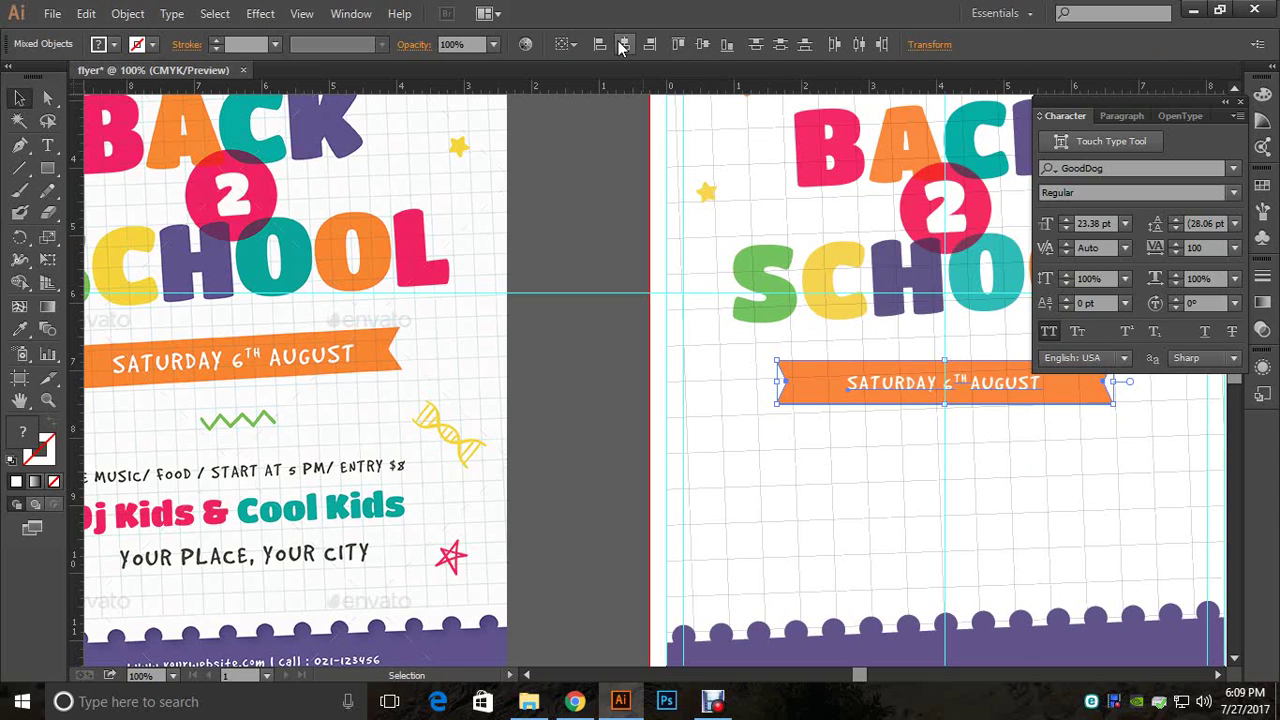
pyautogui.click(667, 418)
# Step: Enlarge the date text on the ribbon to about 26.4 pt
pyautogui.click(983, 390)
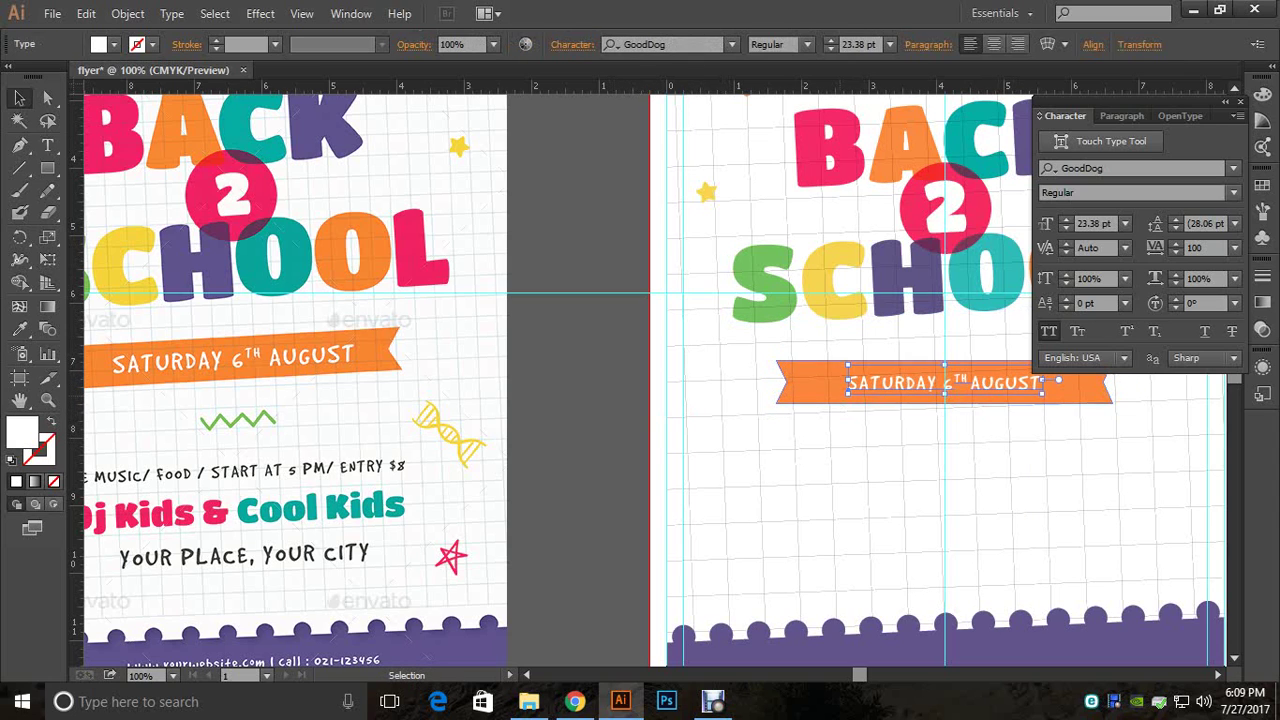
pyautogui.click(817, 386)
pyautogui.click(983, 386)
pyautogui.moveTo(1044, 383); pyautogui.dragTo(1082, 384)
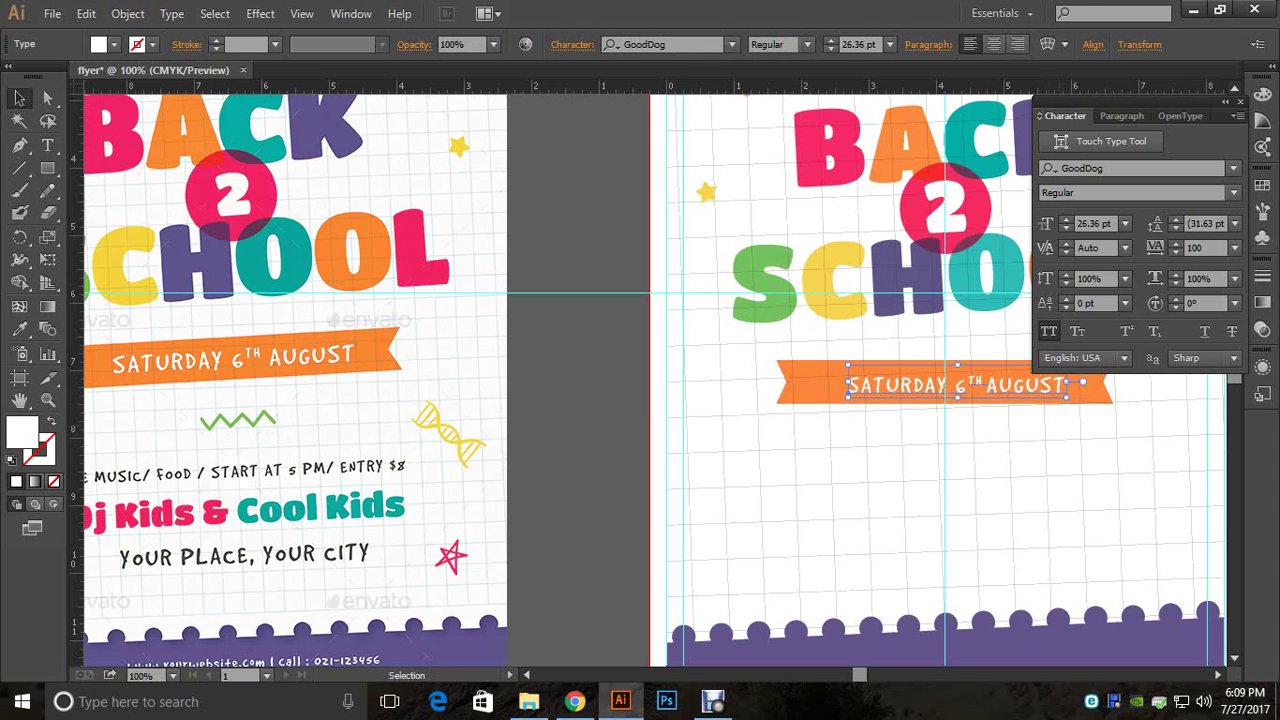
pyautogui.click(1060, 440)
# Step: Nudge the enlarged date text left and slightly up to centre it on the vertical guide within the ribbon
pyautogui.click(1010, 385)
pyautogui.press('Left')
pyautogui.press('Left')
pyautogui.press('Left')
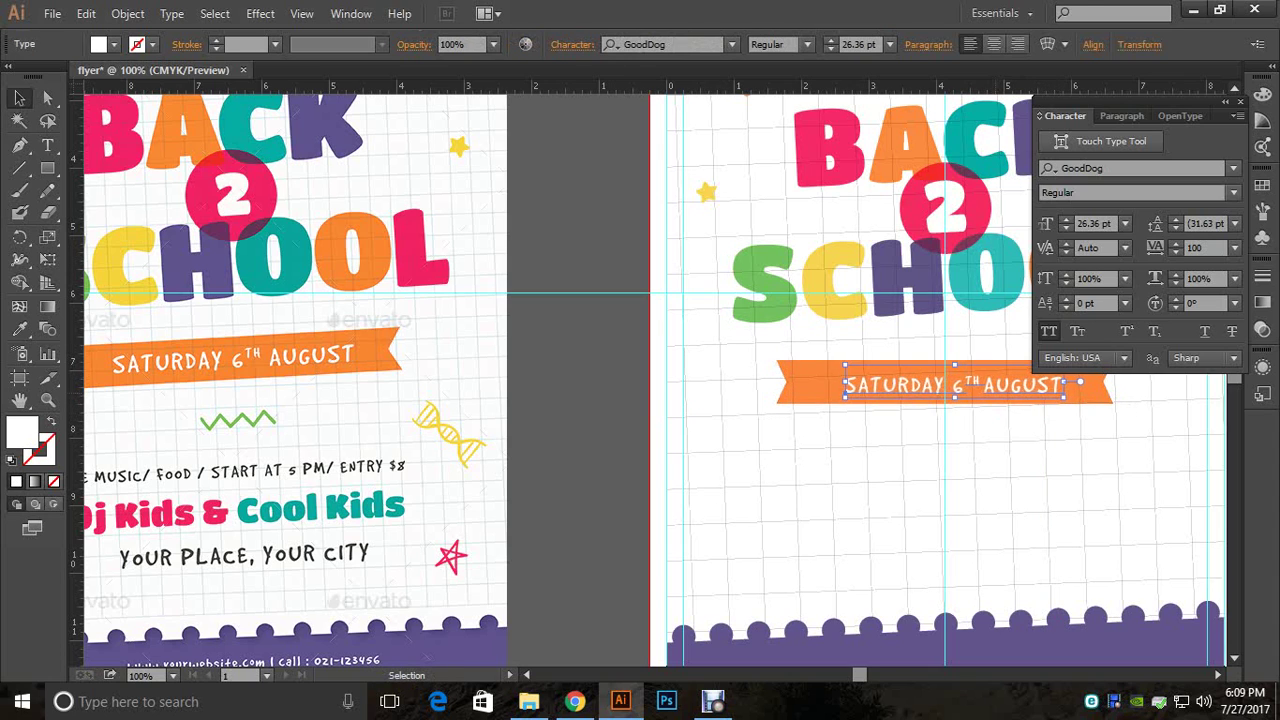
pyautogui.press('Left')
pyautogui.press('Left')
pyautogui.press('Left')
pyautogui.press('Left')
pyautogui.press('Left')
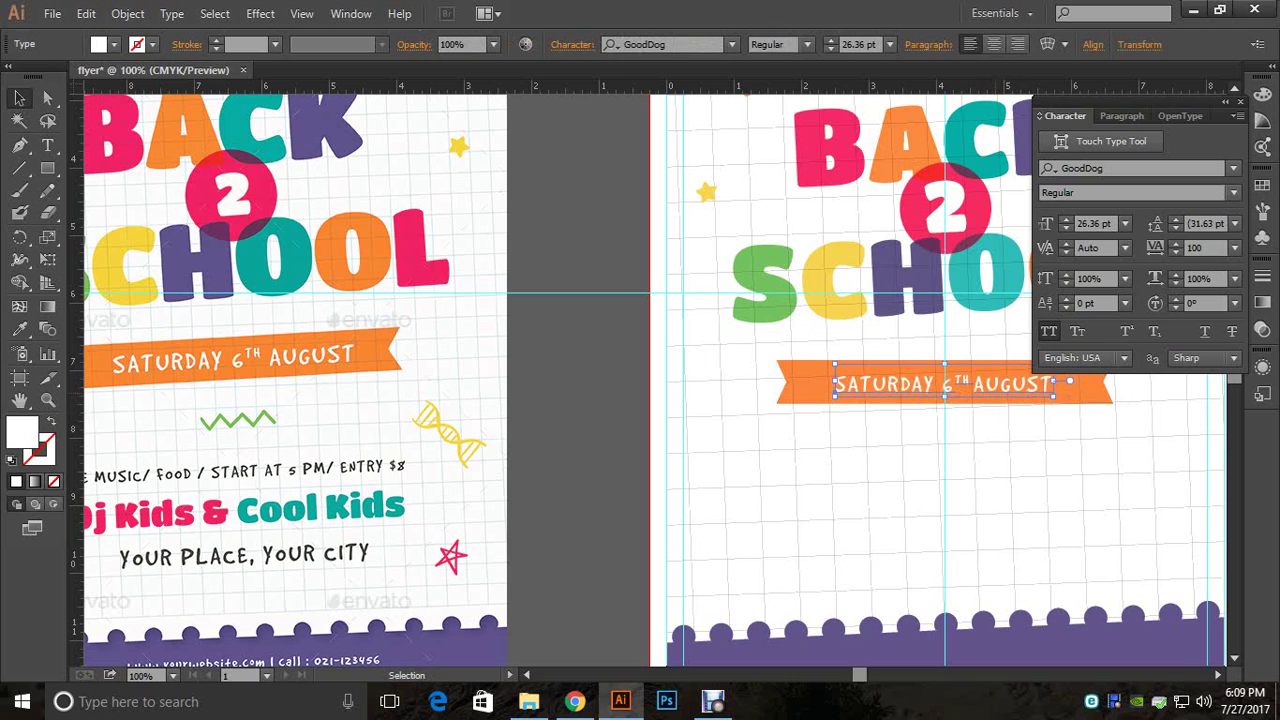
pyautogui.press('Up')
pyautogui.press('Up')
pyautogui.press('Up')
pyautogui.click(1040, 440)
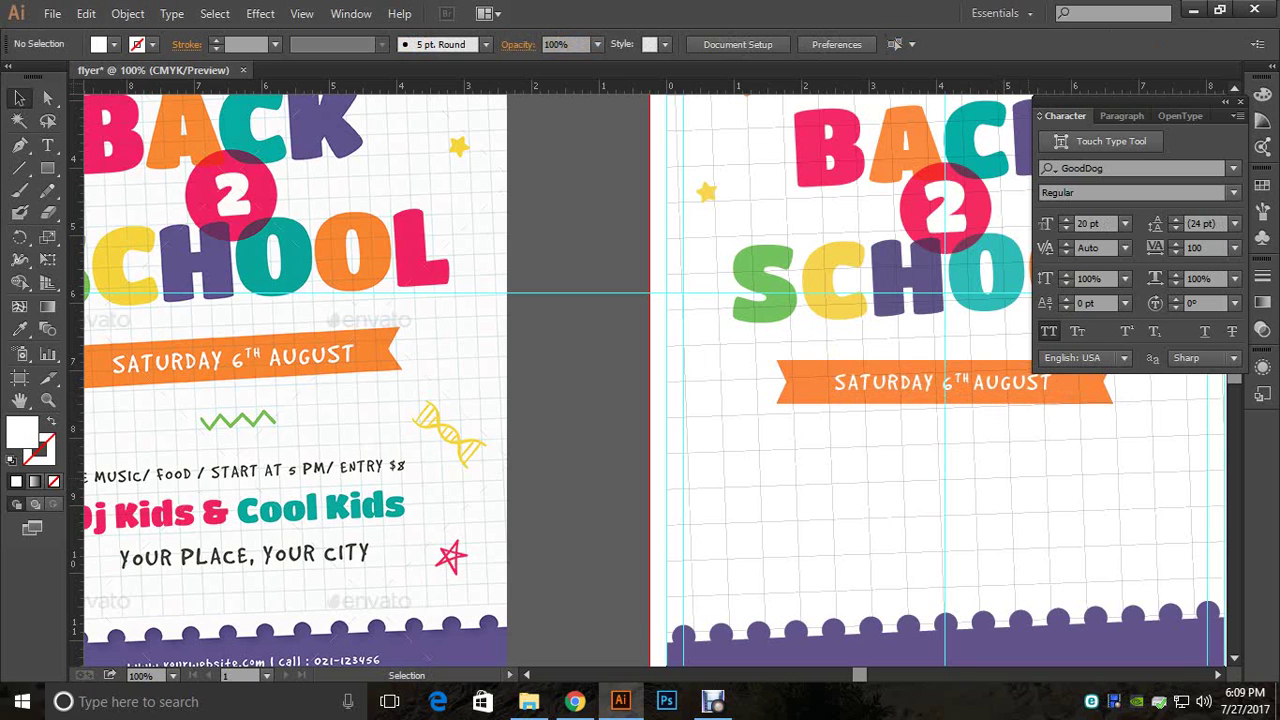
# Step: Select the orange ribbon and its date text together for alignment
pyautogui.moveTo(980, 450); pyautogui.dragTo(815, 455)
pyautogui.click(840, 388)
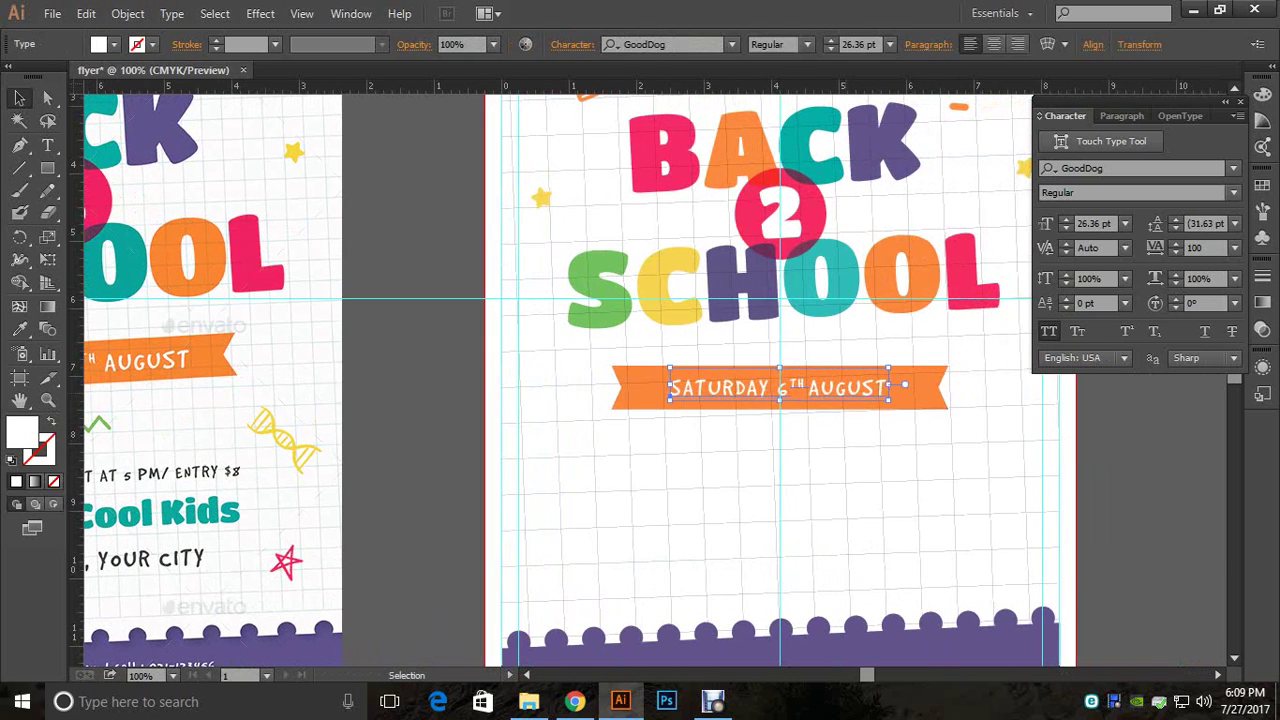
pyautogui.click(905, 455)
pyautogui.click(912, 392)
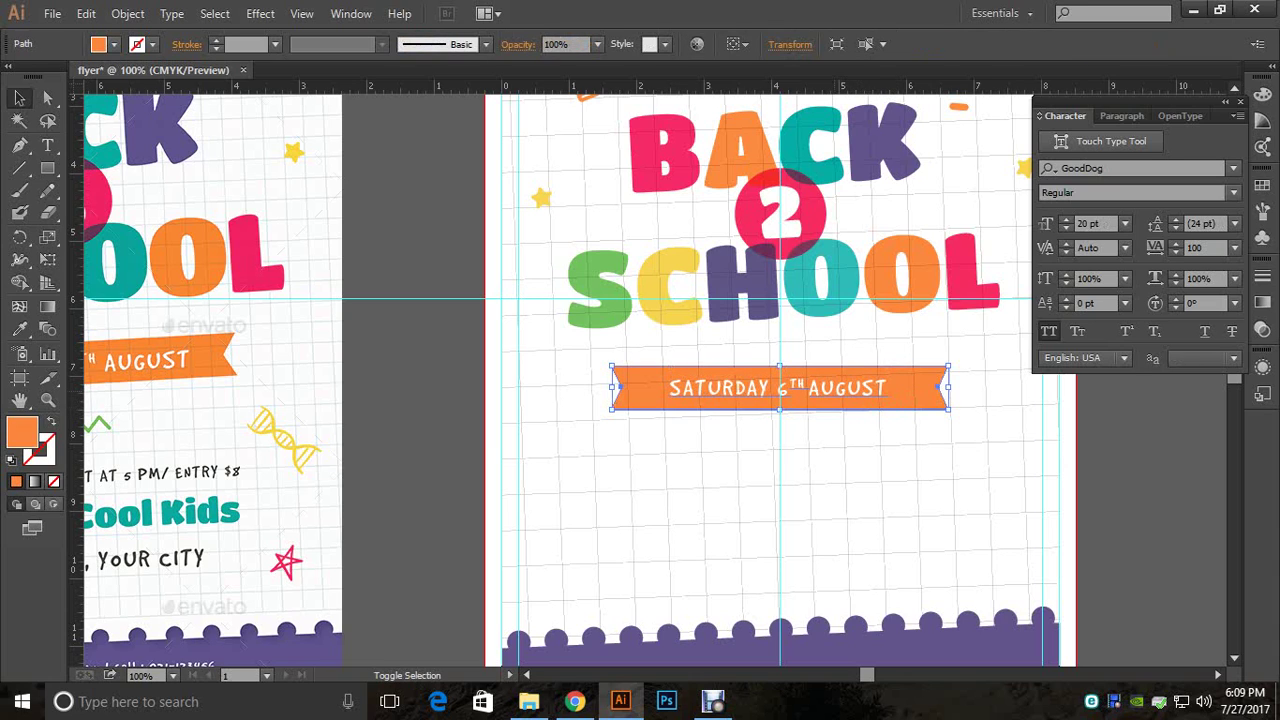
pyautogui.keyDown('shift'); pyautogui.click(850, 389); pyautogui.keyUp('shift')
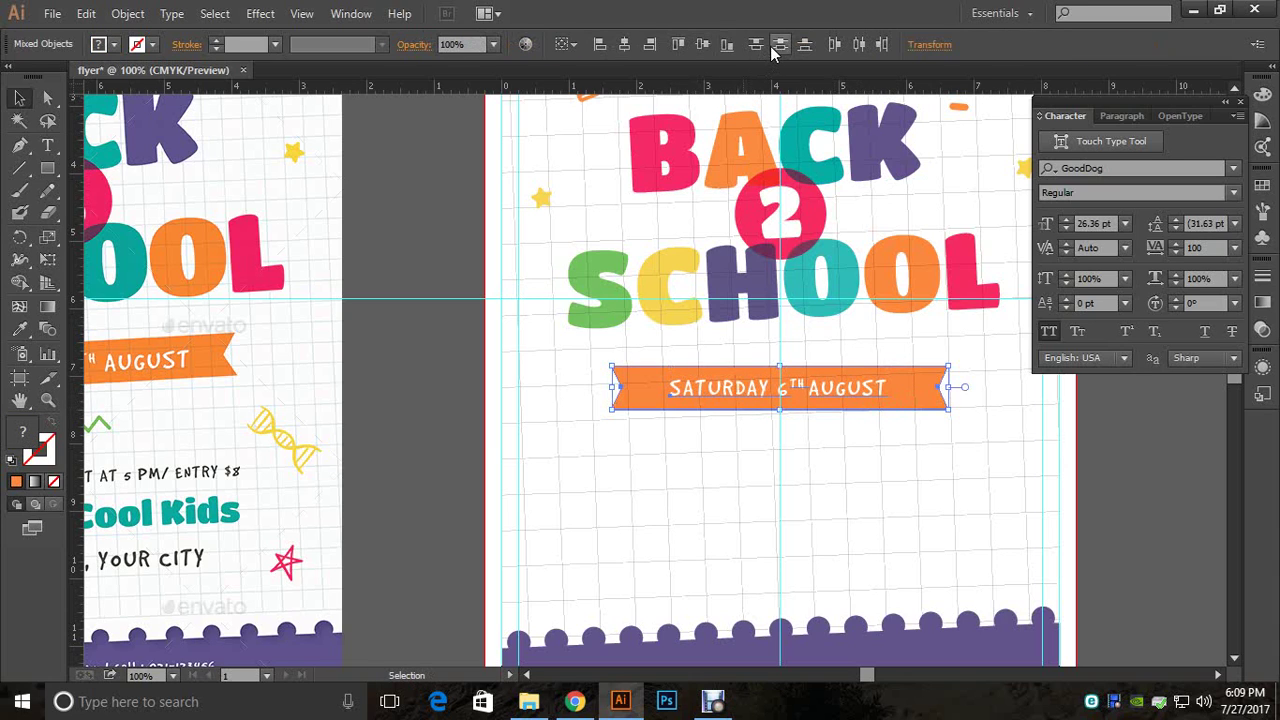
# Step: Align the vertical centres of the "Saturday 6th August" text and its orange ribbon banner
pyautogui.click(702, 45)
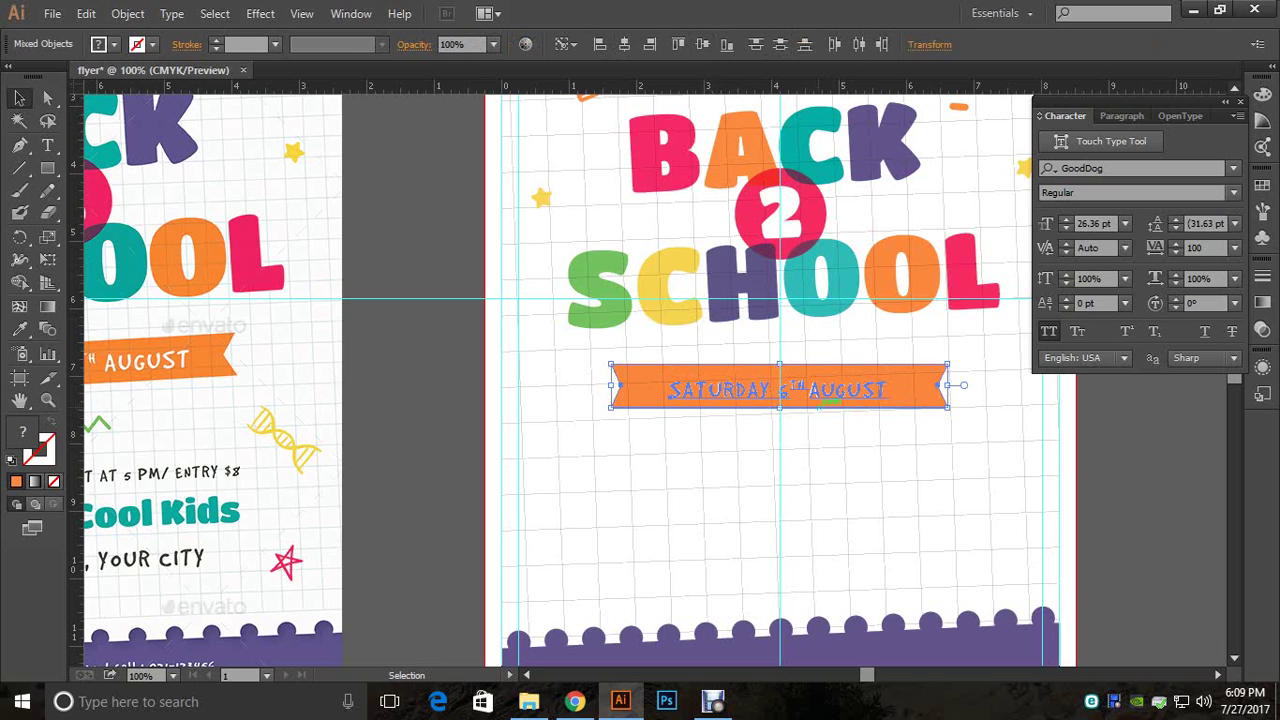
pyautogui.click(935, 403)
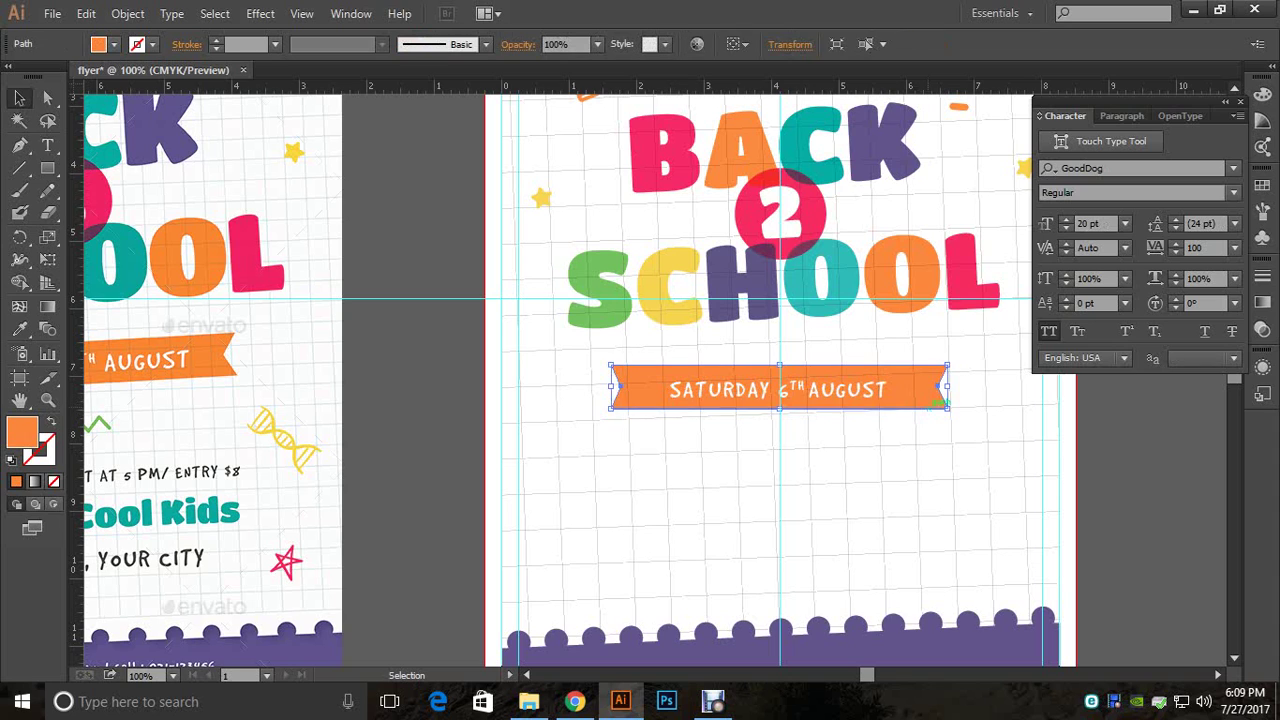
pyautogui.hotkey('ctrl', 'shift', 'a')
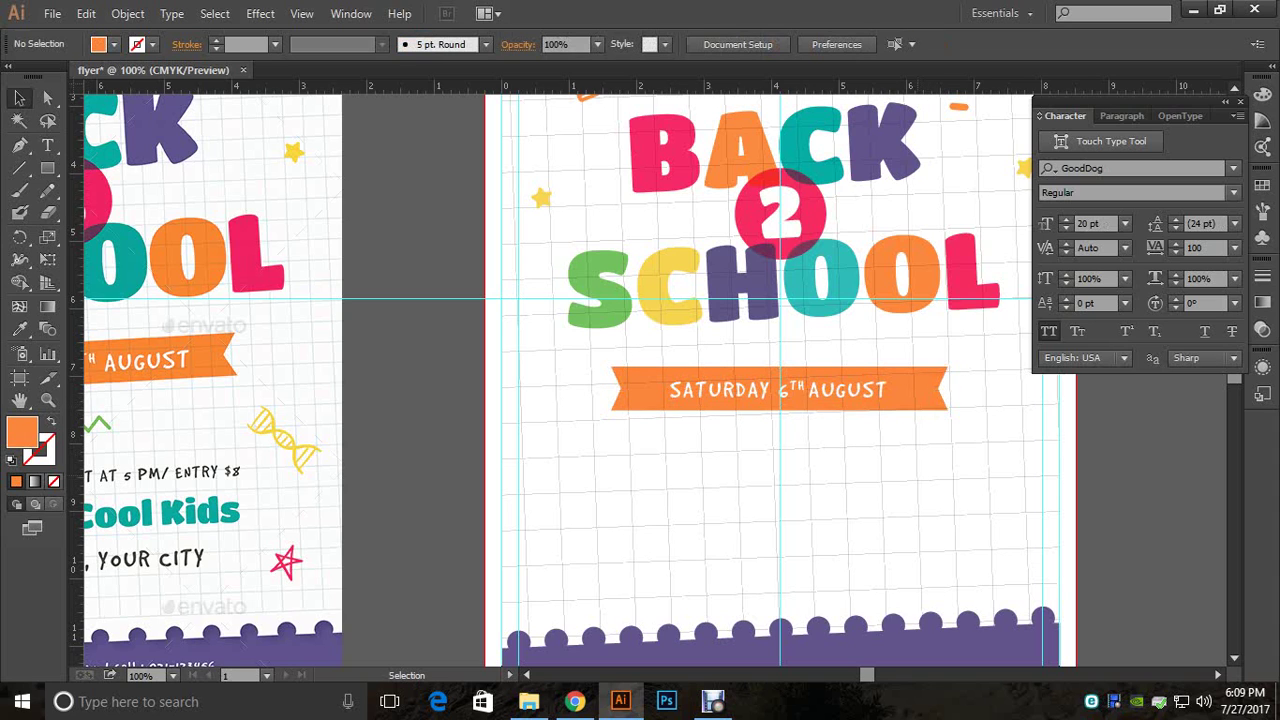
# Step: Group the "Saturday 6th August" text with the orange ribbon banner
pyautogui.click(880, 392)
pyautogui.keyDown('shift'); pyautogui.click(916, 402); pyautogui.keyUp('shift')
pyautogui.rightClick(916, 402)
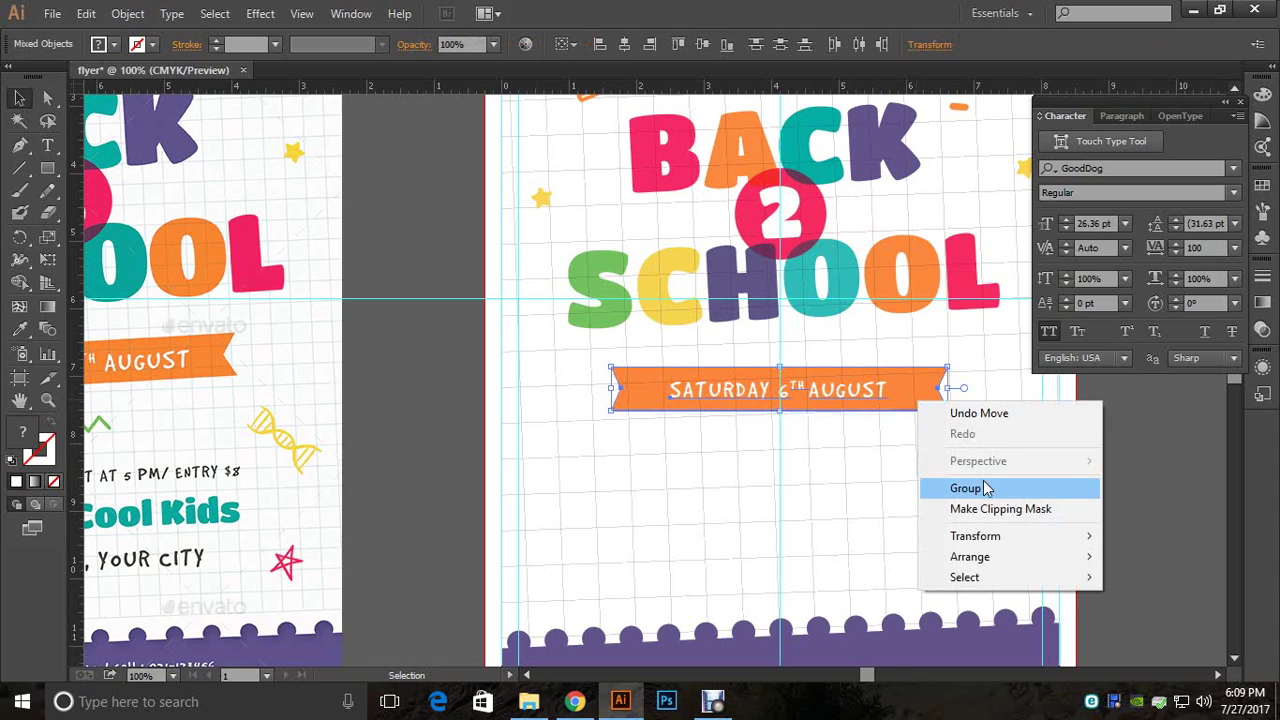
pyautogui.click(960, 488)
pyautogui.click(962, 490)
pyautogui.click(918, 402)
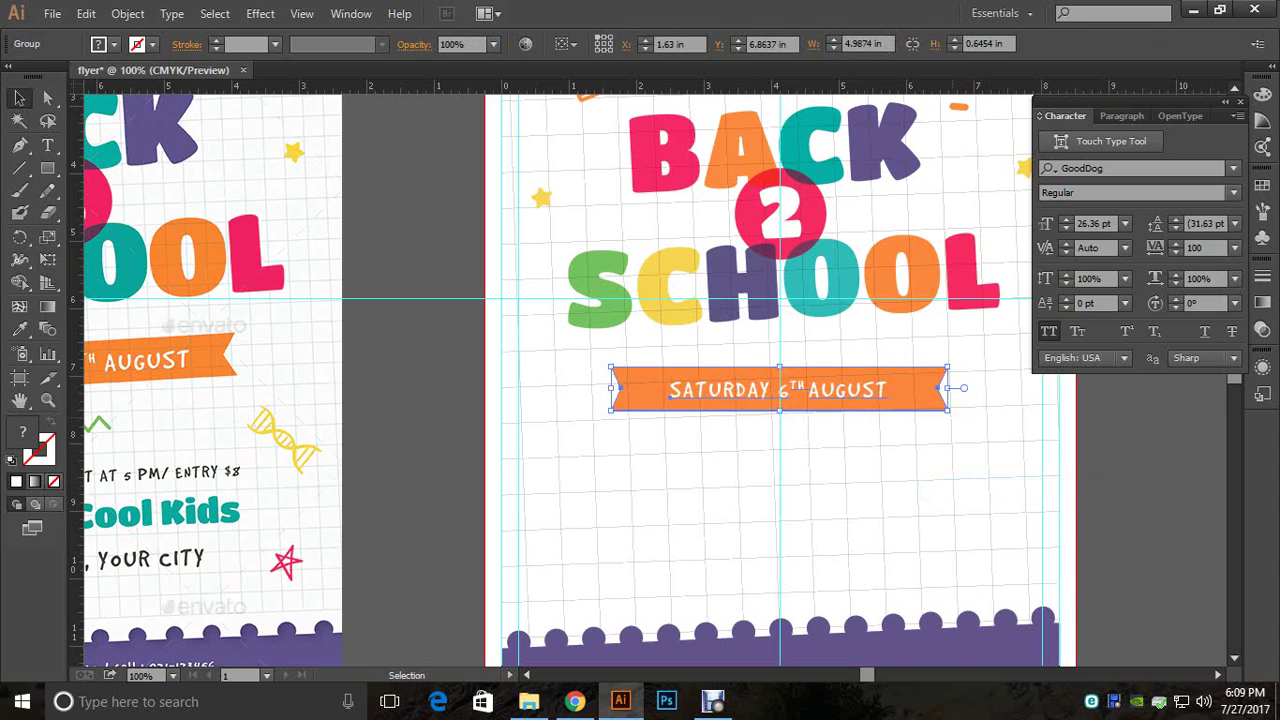
# Step: Rotate the grouped date banner counterclockwise by about 2.3° to match the tilt of the reference flyer
pyautogui.moveTo(955, 418); pyautogui.dragTo(951, 410)
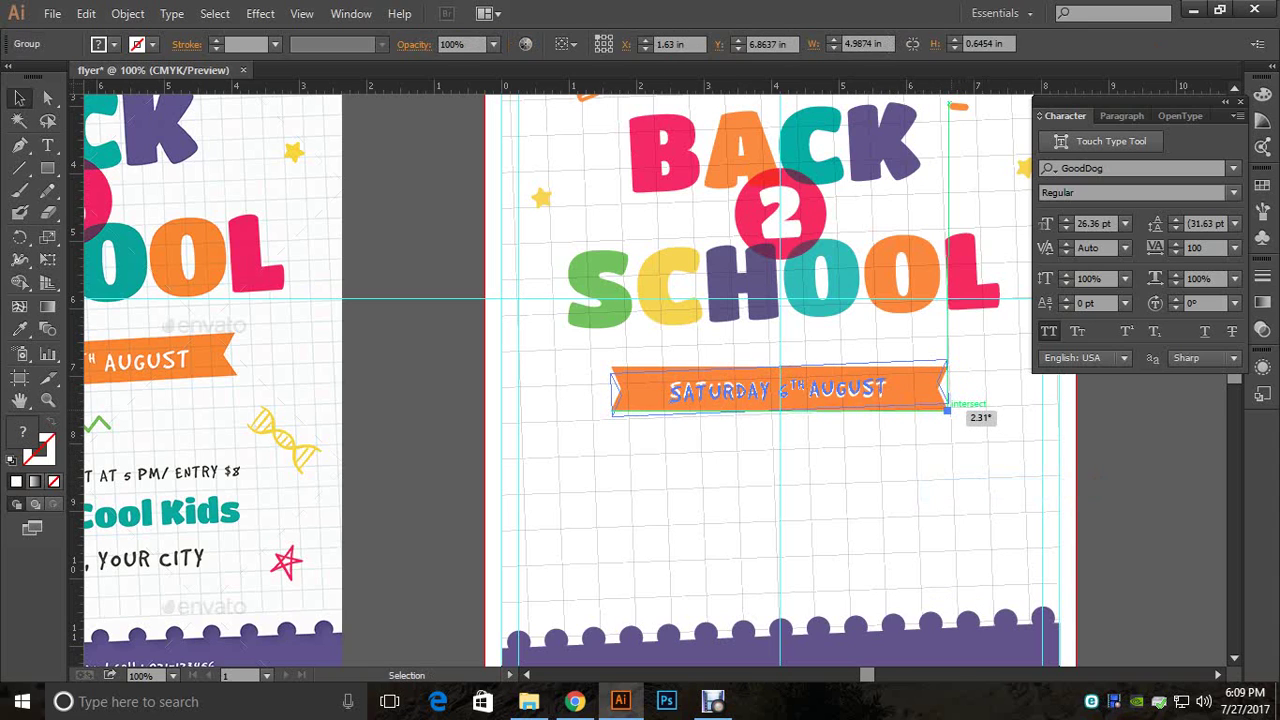
pyautogui.moveTo(949, 404); pyautogui.dragTo(949, 404)
pyautogui.click(978, 412)
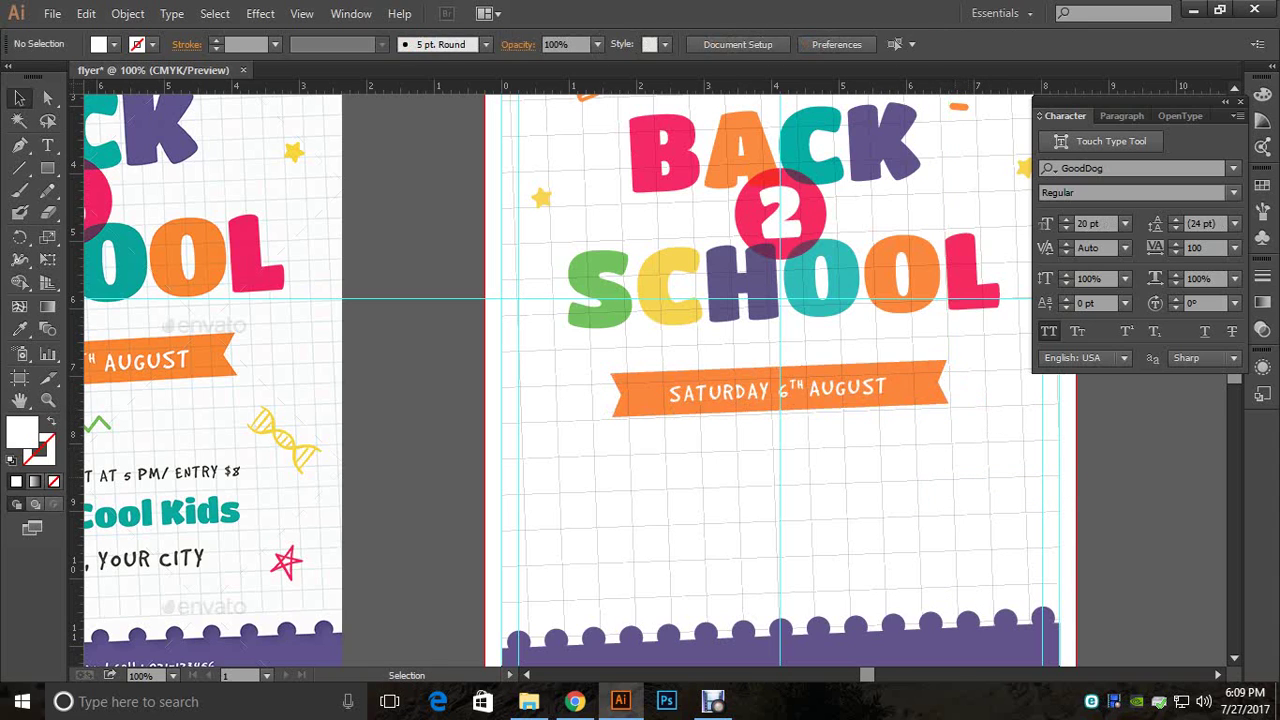
# Step: Nudge the tilted date banner slightly up towards the SCHOOL lettering
pyautogui.moveTo(790, 400); pyautogui.dragTo(994, 449)
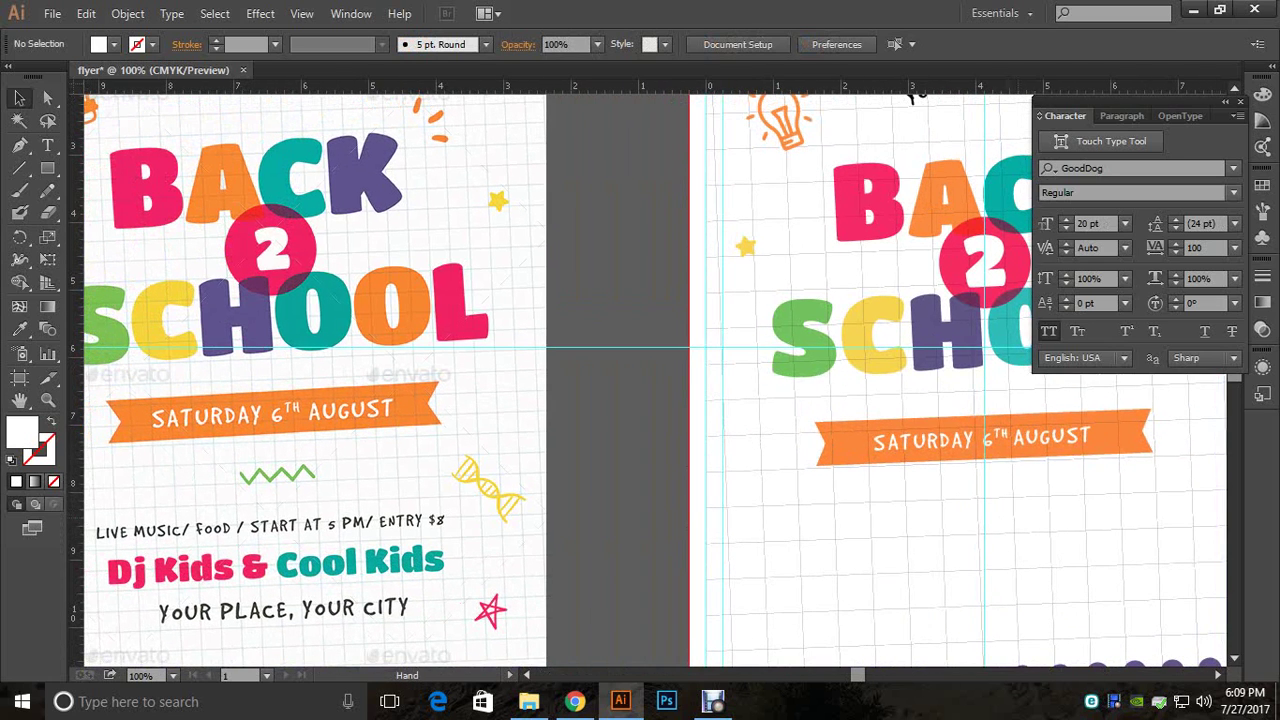
pyautogui.click(998, 443)
pyautogui.press('Up')
pyautogui.press('Up')
pyautogui.press('Up')
pyautogui.press('Up')
pyautogui.press('Up')
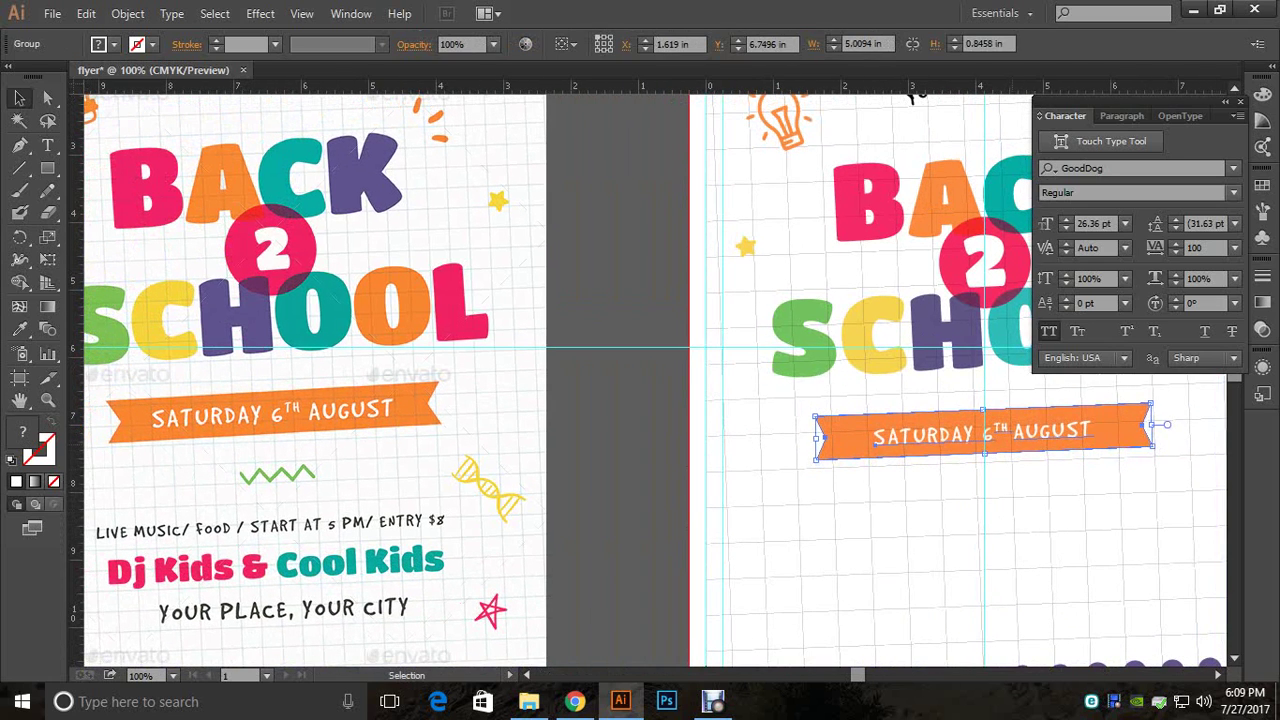
pyautogui.hotkey('ctrl', 'shift', 'a')
# Step: Add the text line "Live Music/ Food / Start at 5PM/ Entry $8" in the empty area below the date banner
pyautogui.moveTo(1084, 501); pyautogui.dragTo(1060, 406)
pyautogui.keyDown('ctrl'); pyautogui.keyDown('alt'); pyautogui.click(912, 442); pyautogui.keyUp('alt'); pyautogui.keyUp('ctrl')
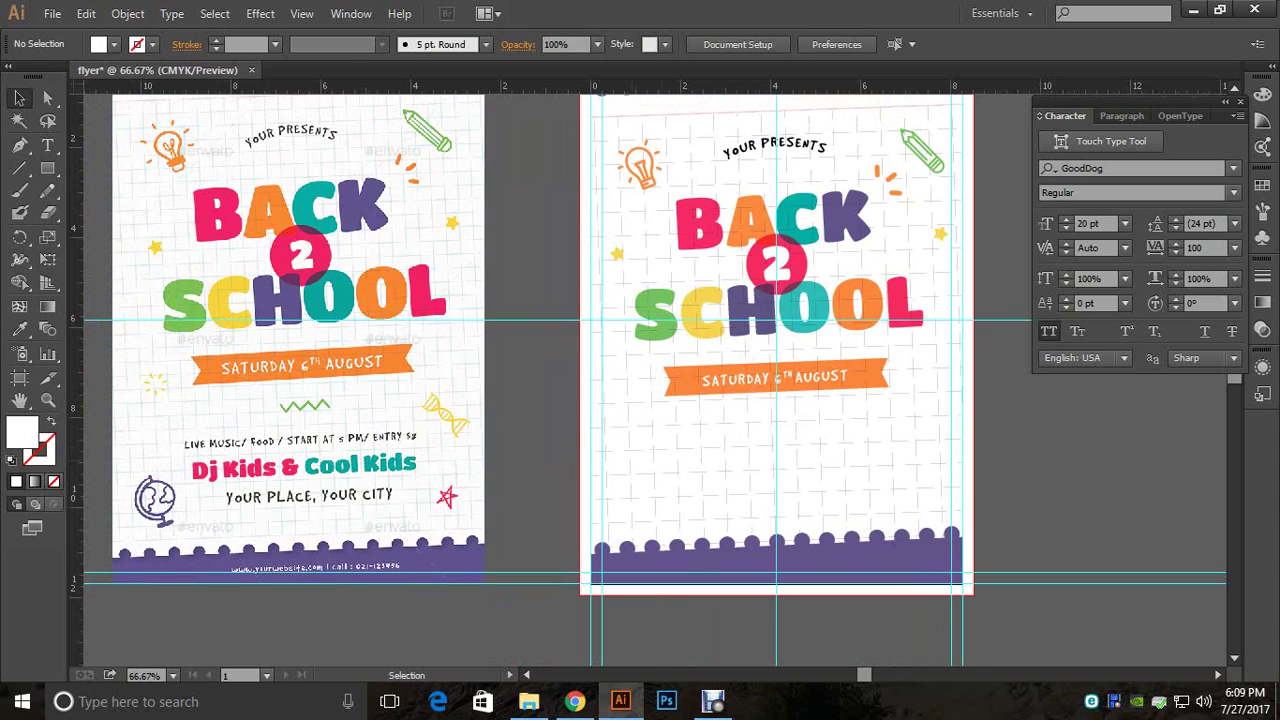
pyautogui.click(47, 145)
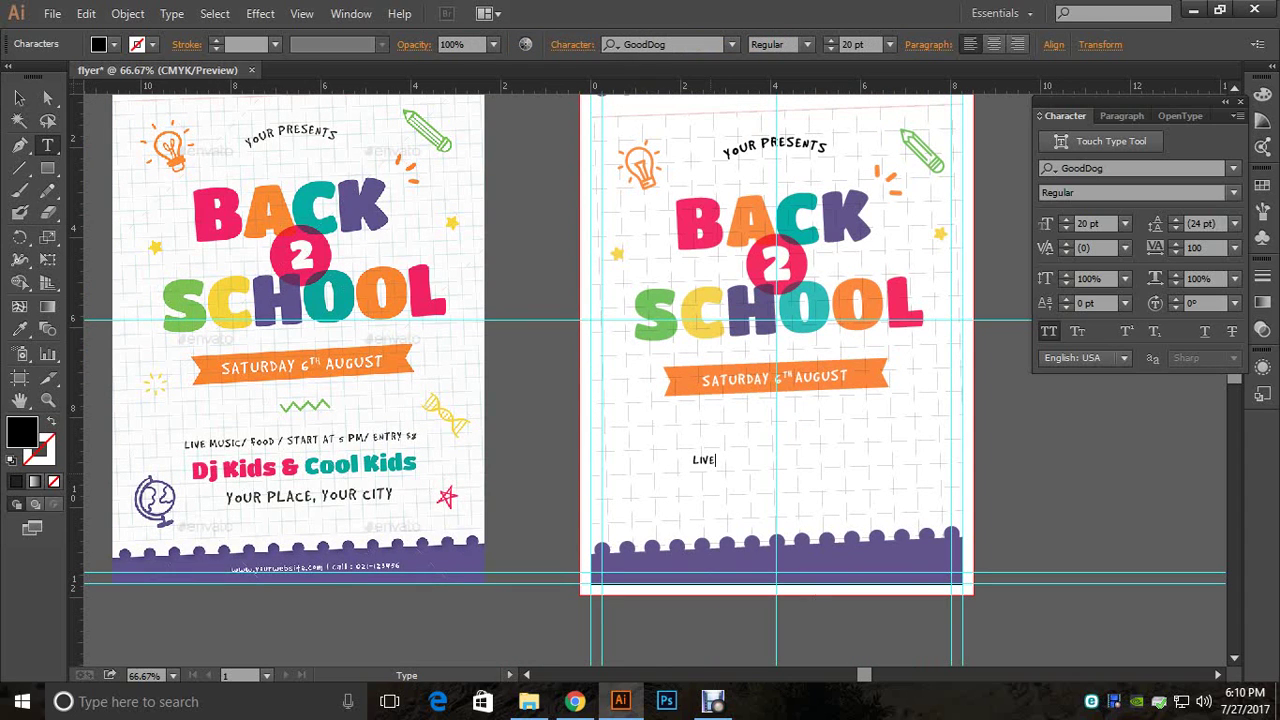
pyautogui.write('M')
pyautogui.press('BackSpace')
pyautogui.write('/')
pyautogui.write(' Foo')
pyautogui.write(' /ST')
pyautogui.write('TART AT 5')
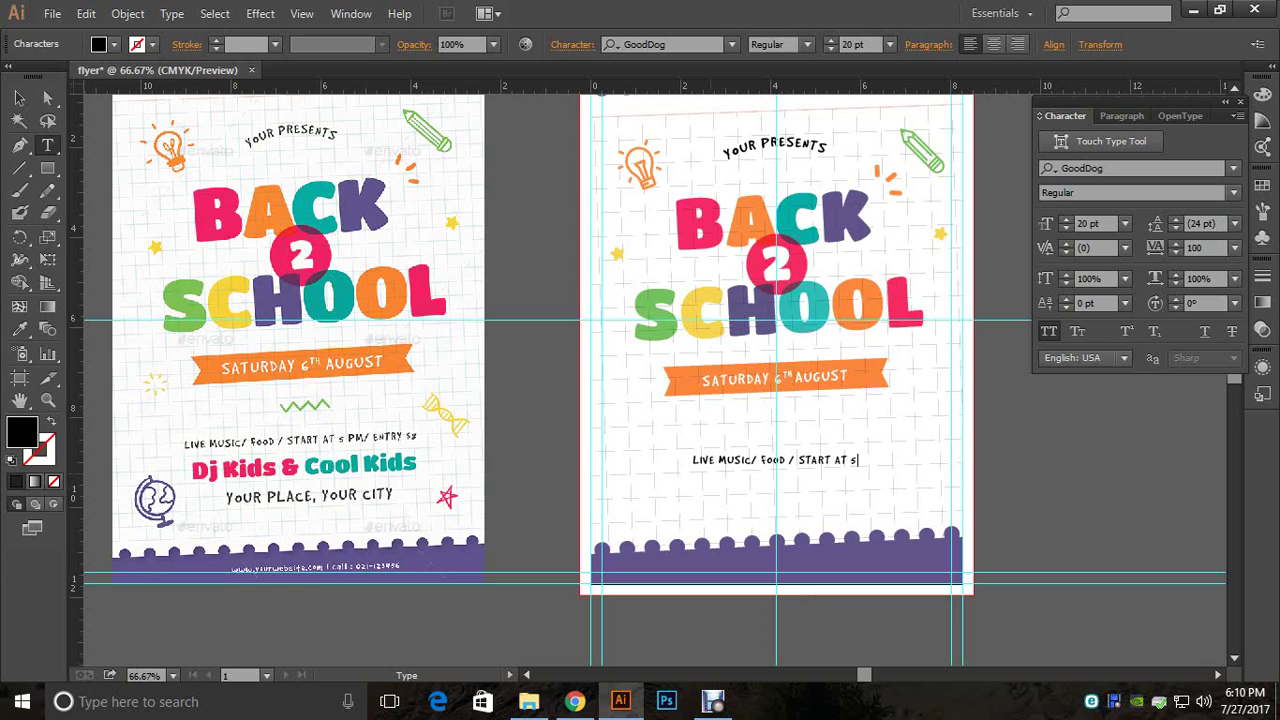
pyautogui.write('PM/ ENTRY 5$')
pyautogui.click(20, 99)
# Step: Set the font size of the "Live Music" details line to 25 pt
pyautogui.click(535, 440)
pyautogui.click(810, 460)
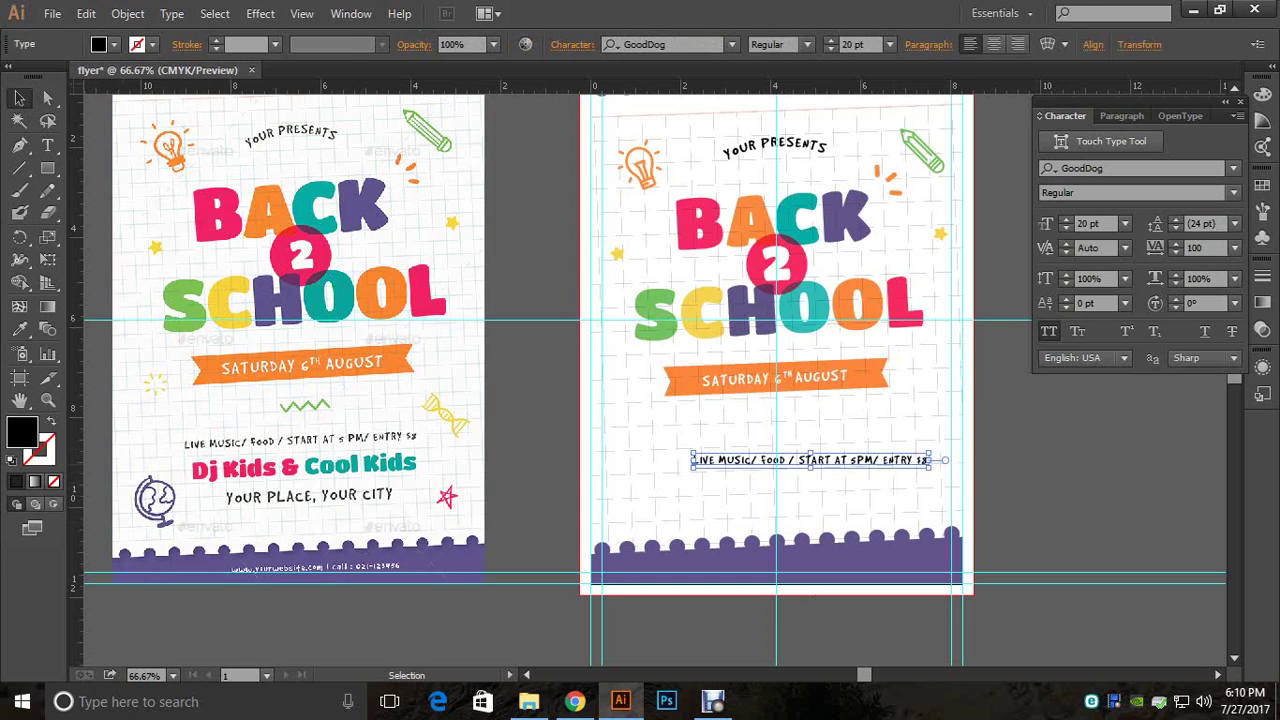
pyautogui.doubleClick(1084, 224)
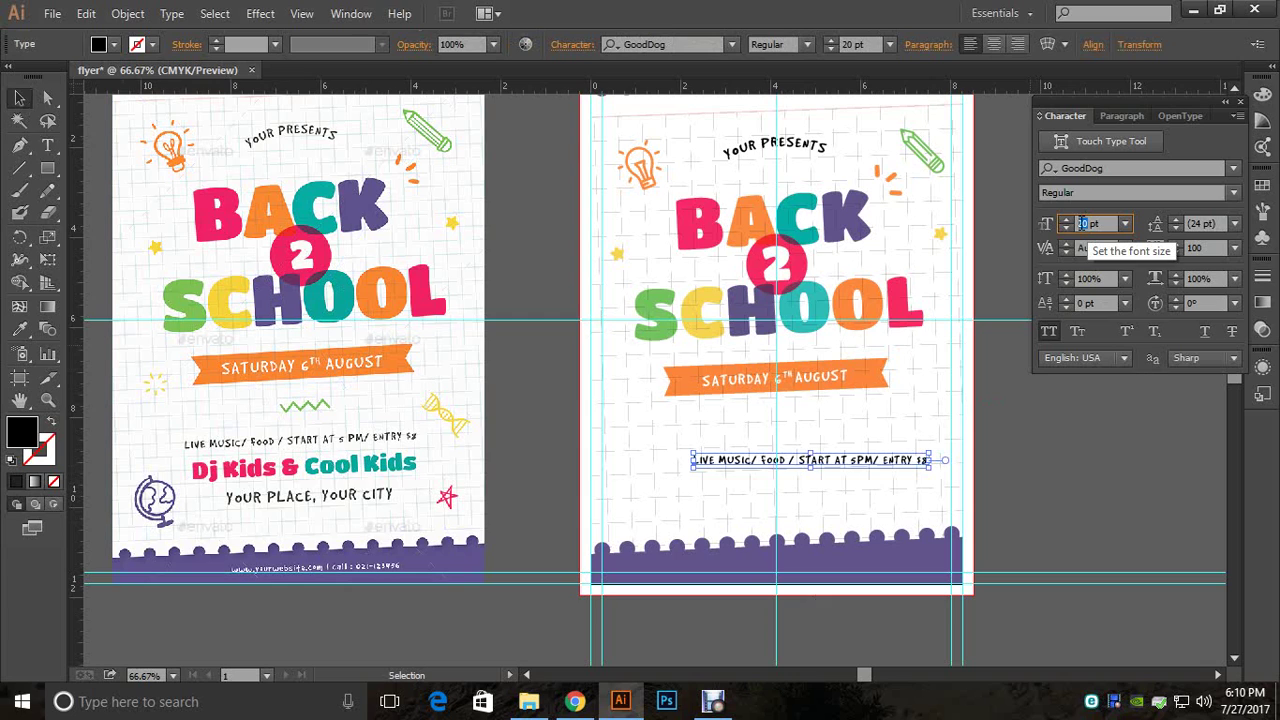
pyautogui.write('30')
pyautogui.press('Return')
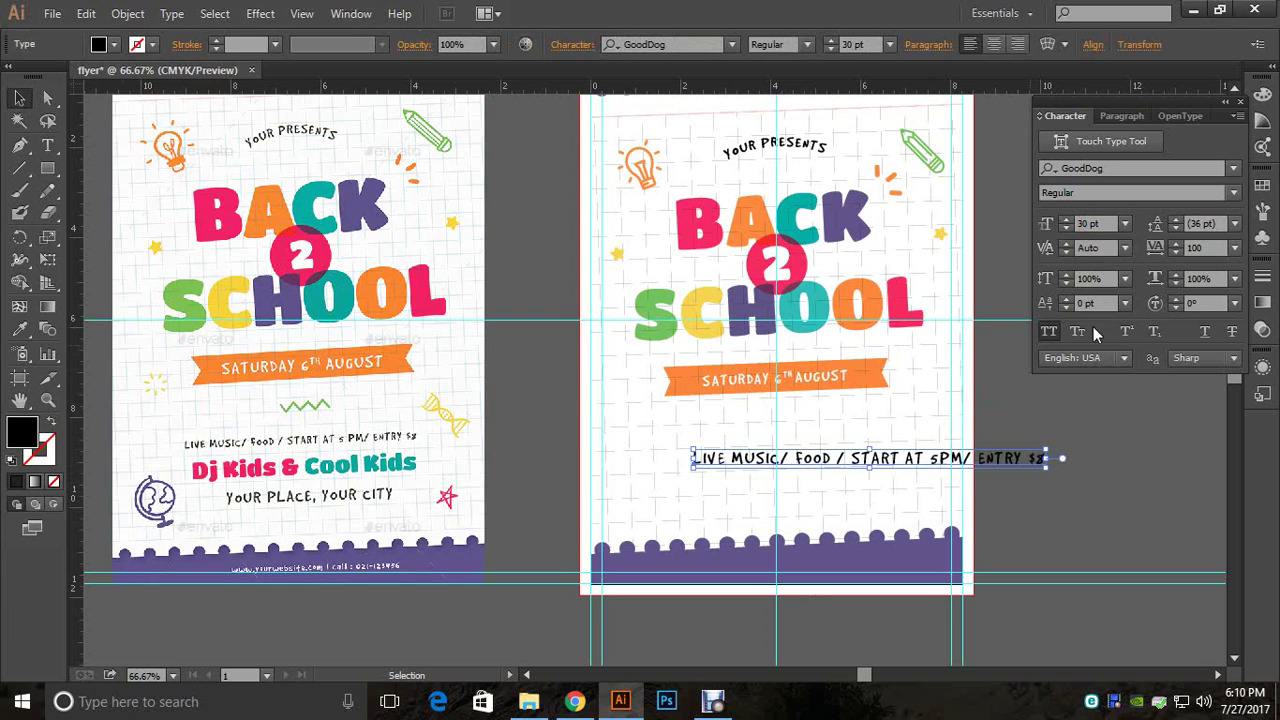
pyautogui.click(1081, 224)
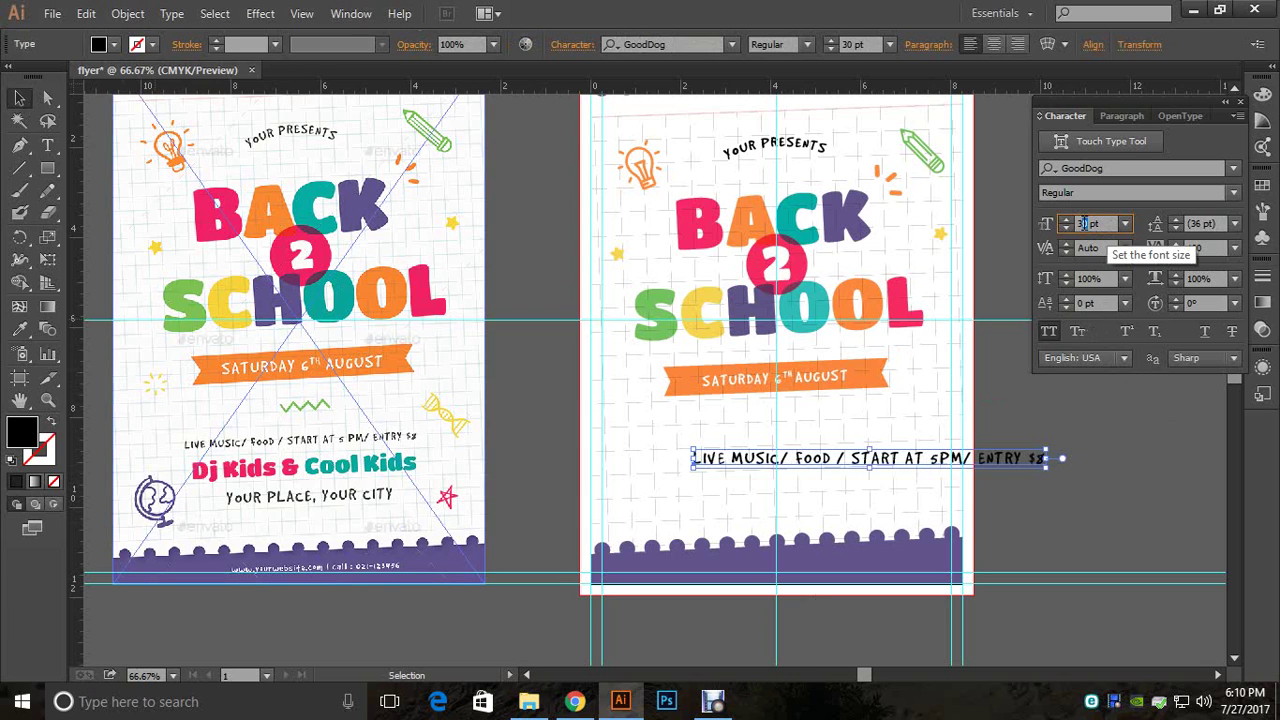
pyautogui.write('25')
pyautogui.press('Return')
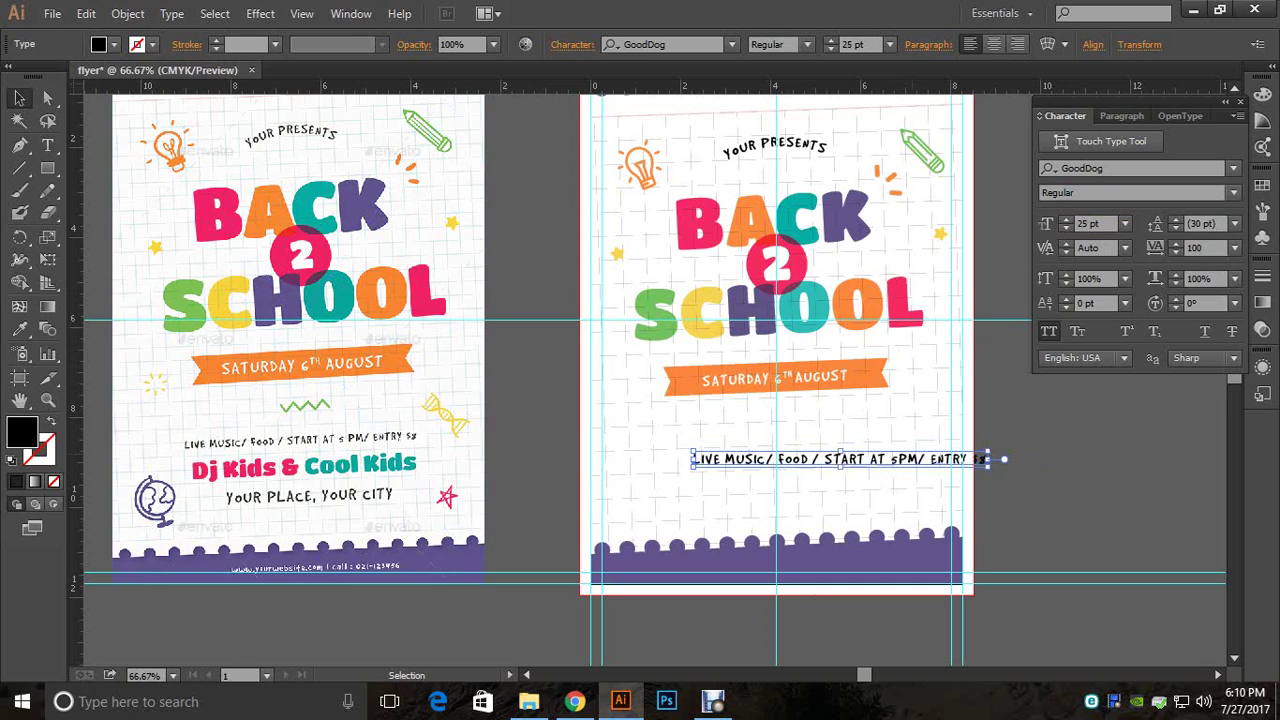
# Step: Move the "Live Music" details line left until it is centred on the flyer's vertical centre guide
pyautogui.press('Left')
pyautogui.press('Left')
pyautogui.press('Left')
pyautogui.press('Left')
pyautogui.press('Left')
pyautogui.press('Left')
pyautogui.press('Left')
pyautogui.press('Left')
pyautogui.press('Left')
pyautogui.press('Left')
pyautogui.press('Left')
pyautogui.press('Left')
pyautogui.press('Left')
pyautogui.press('Left')
pyautogui.press('Left')
pyautogui.press('Left')
pyautogui.press('Left')
pyautogui.press('Left')
pyautogui.press('Left')
pyautogui.press('Left')
pyautogui.press('Left')
pyautogui.press('Left')
pyautogui.press('Left')
pyautogui.press('Left')
pyautogui.press('Left')
pyautogui.press('Left')
pyautogui.press('Left')
pyautogui.press('Left')
pyautogui.press('Left')
pyautogui.press('Left')
pyautogui.press('Left')
pyautogui.press('Left')
pyautogui.press('Left')
pyautogui.press('Left')
pyautogui.press('Left')
pyautogui.press('Left')
pyautogui.press('Left')
pyautogui.press('Left')
pyautogui.press('Left')
pyautogui.press('Left')
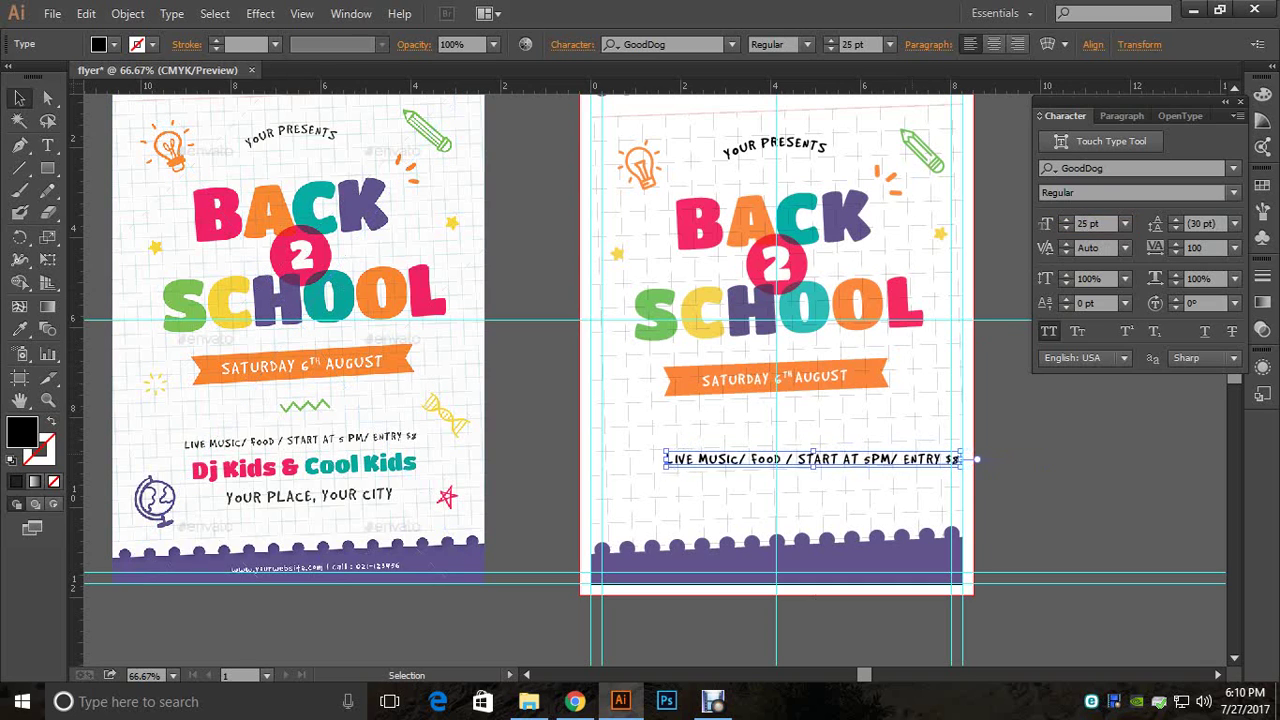
pyautogui.press('Left')
pyautogui.press('Left')
pyautogui.press('Left')
pyautogui.press('Left')
pyautogui.press('Left')
pyautogui.press('Left')
pyautogui.press('Left')
pyautogui.press('Left')
pyautogui.press('Left')
pyautogui.press('Left')
pyautogui.press('Left')
pyautogui.press('Left')
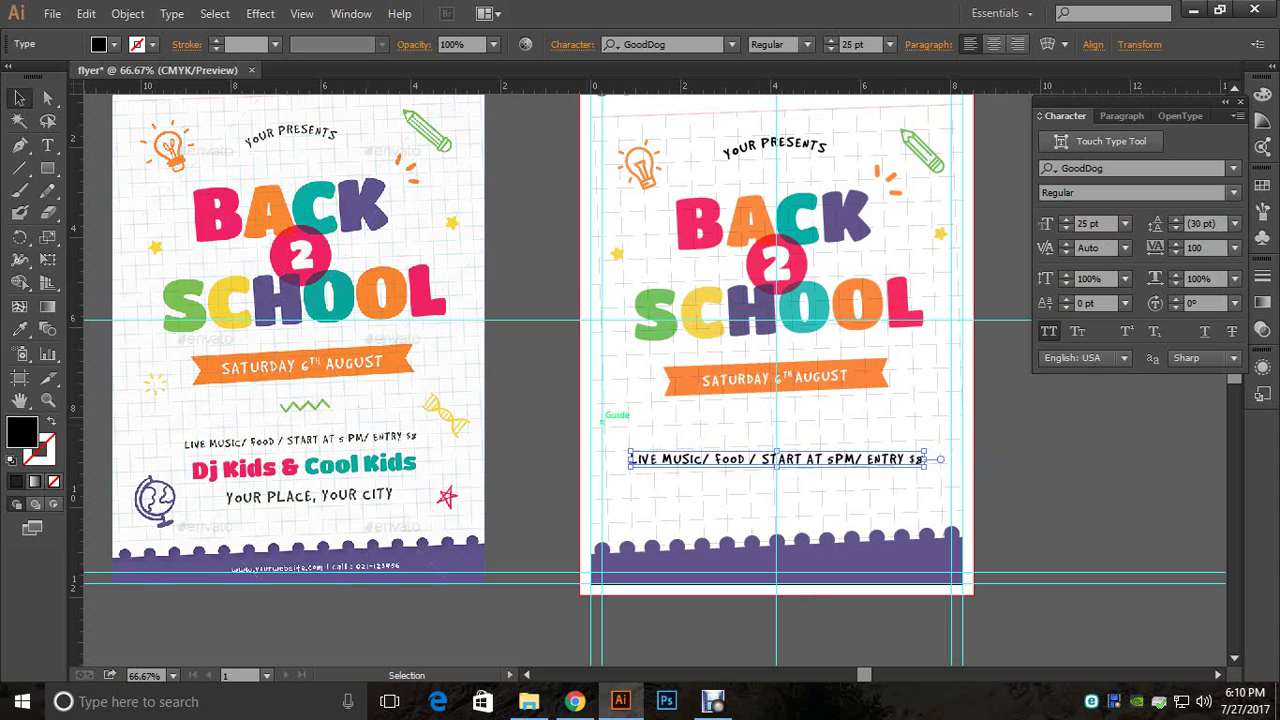
pyautogui.hotkey('ctrl', 'shift', 'a')
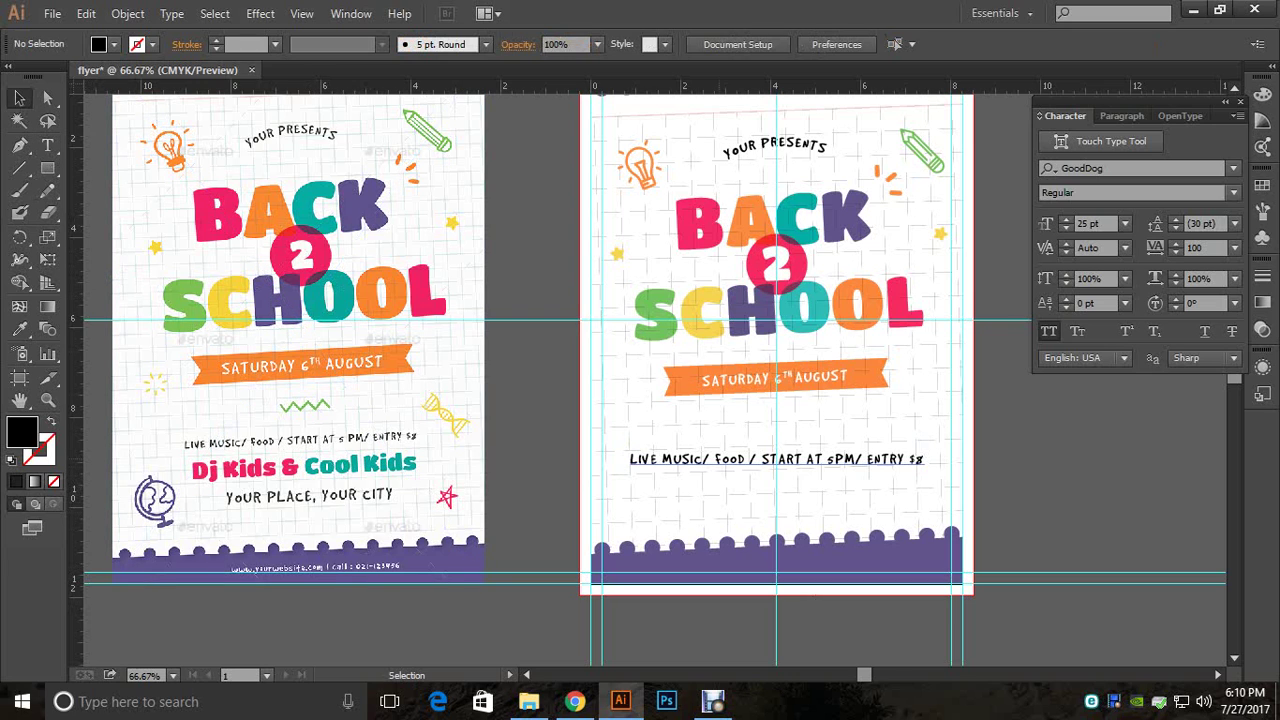
# Step: Duplicate the details line below the original and replace the copy's text with "Your Place, Your City"
pyautogui.moveTo(778, 462); pyautogui.dragTo(781, 502)
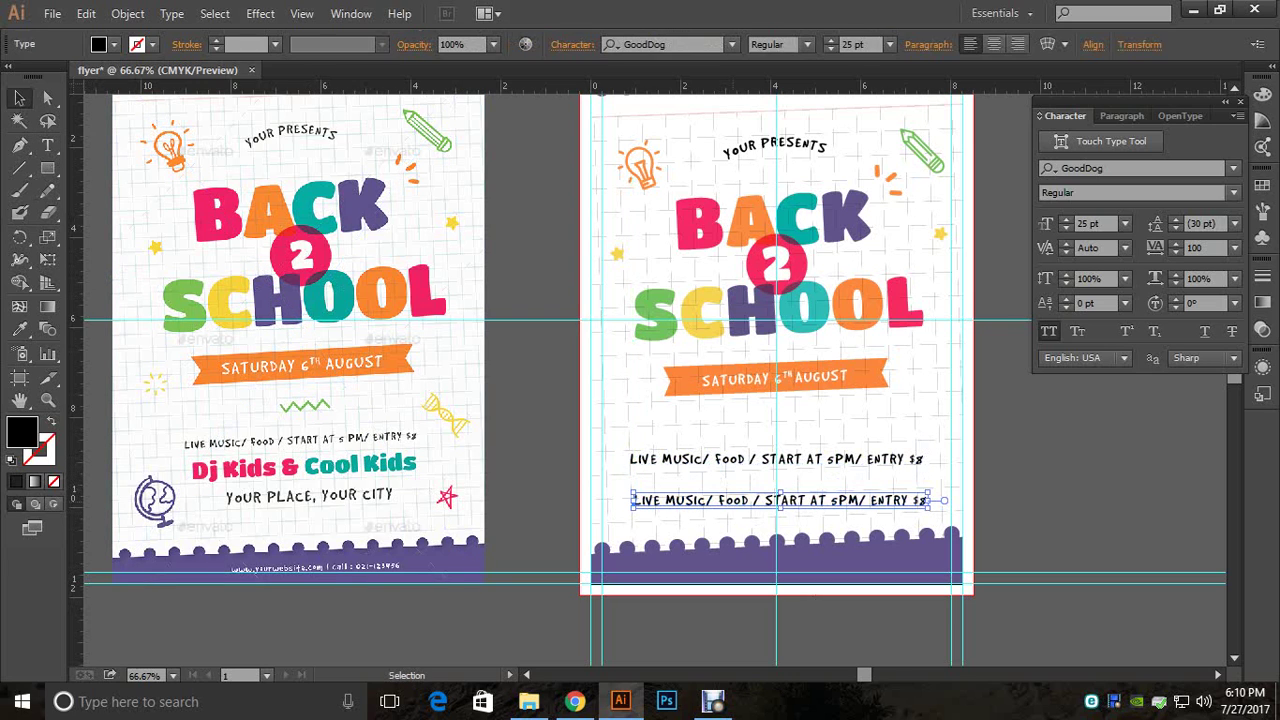
pyautogui.press('t')
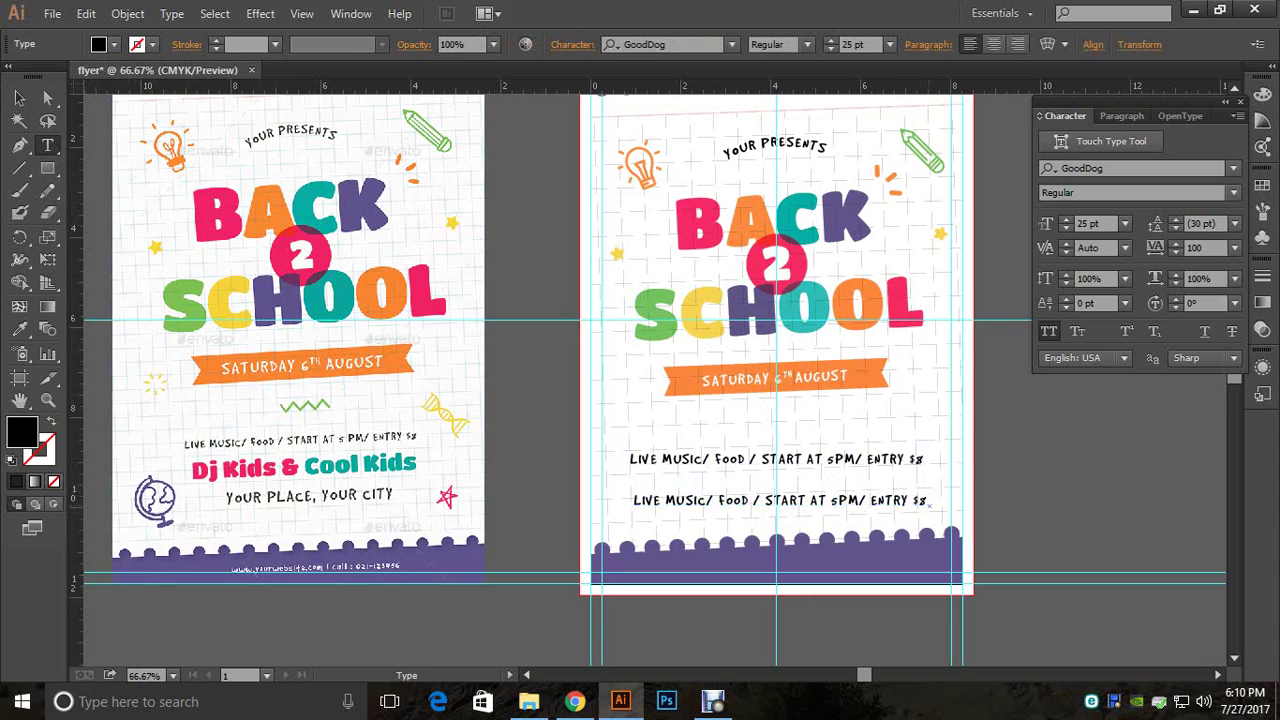
pyautogui.moveTo(930, 500); pyautogui.dragTo(828, 500)
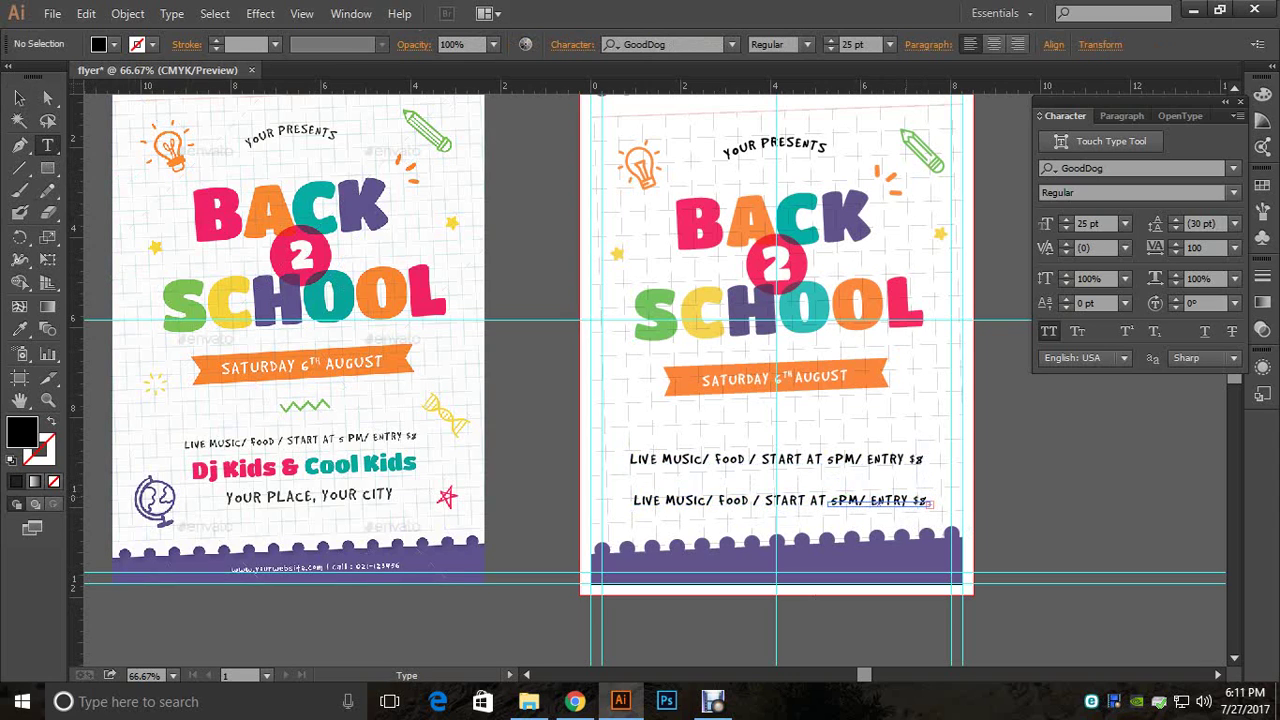
pyautogui.hotkey('ctrl', 'z')
pyautogui.moveTo(929, 501); pyautogui.dragTo(633, 501)
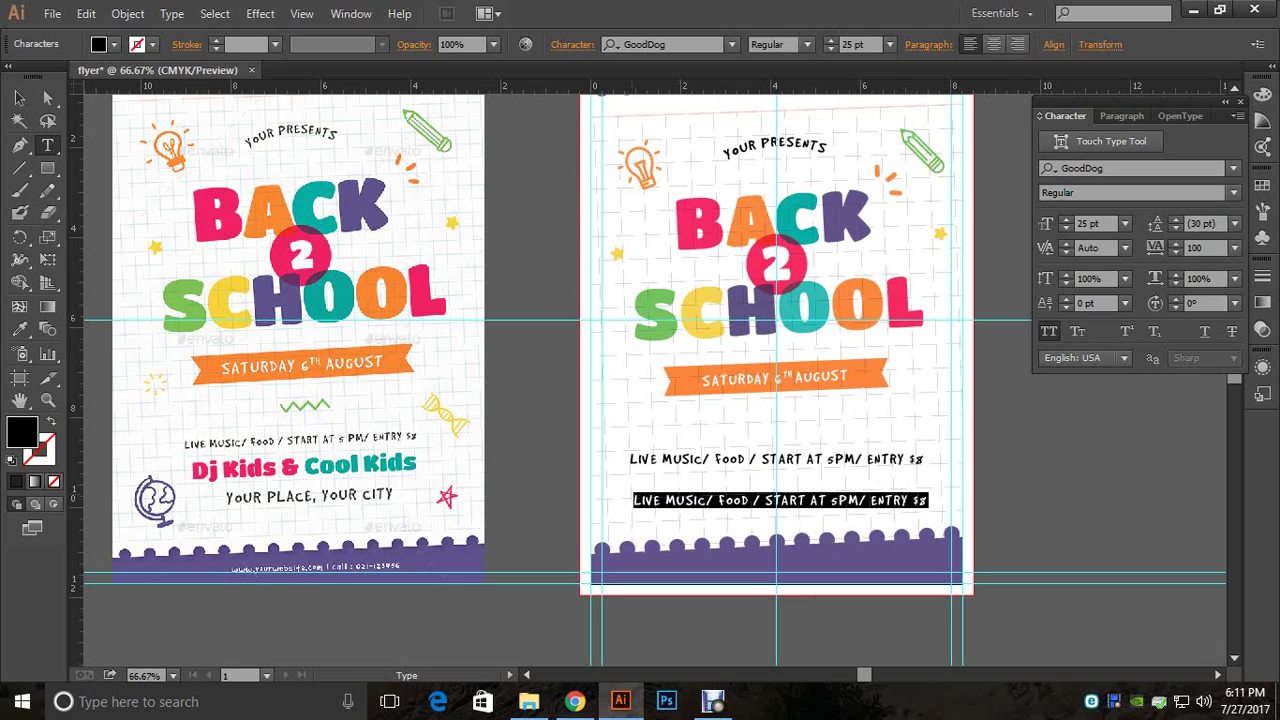
pyautogui.write('Your Place')
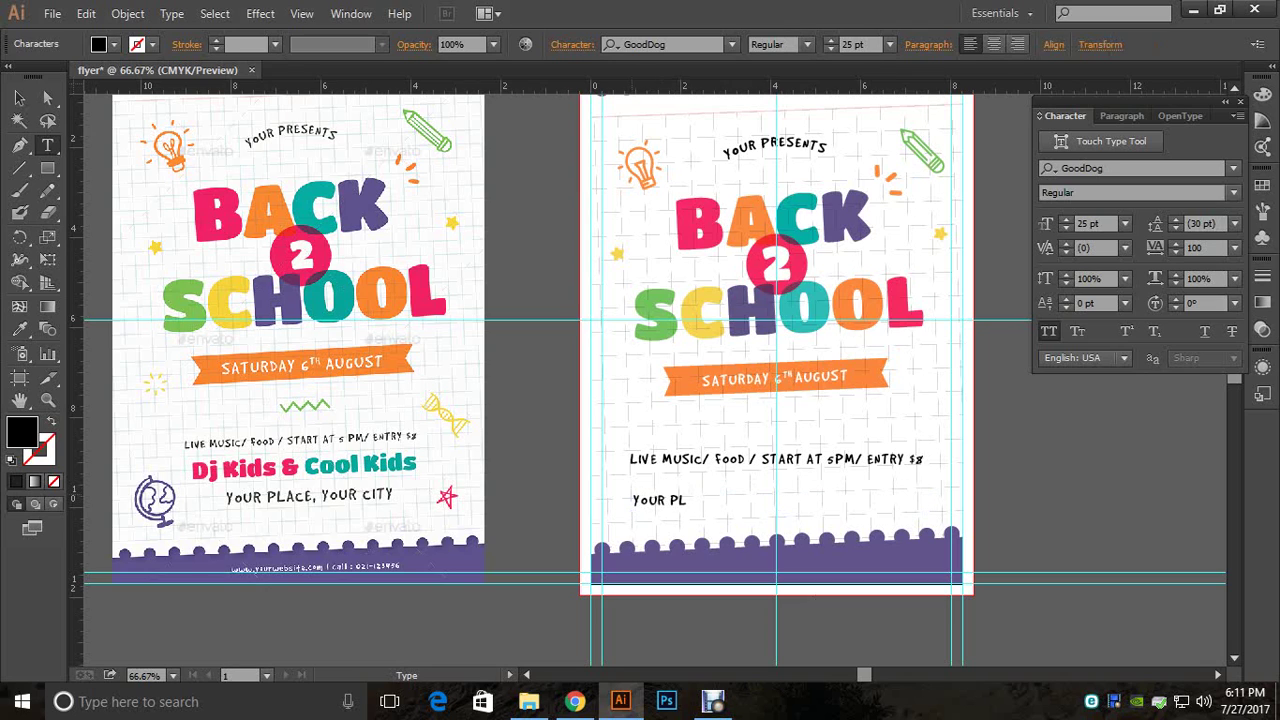
pyautogui.write(', Your City')
pyautogui.click(18, 97)
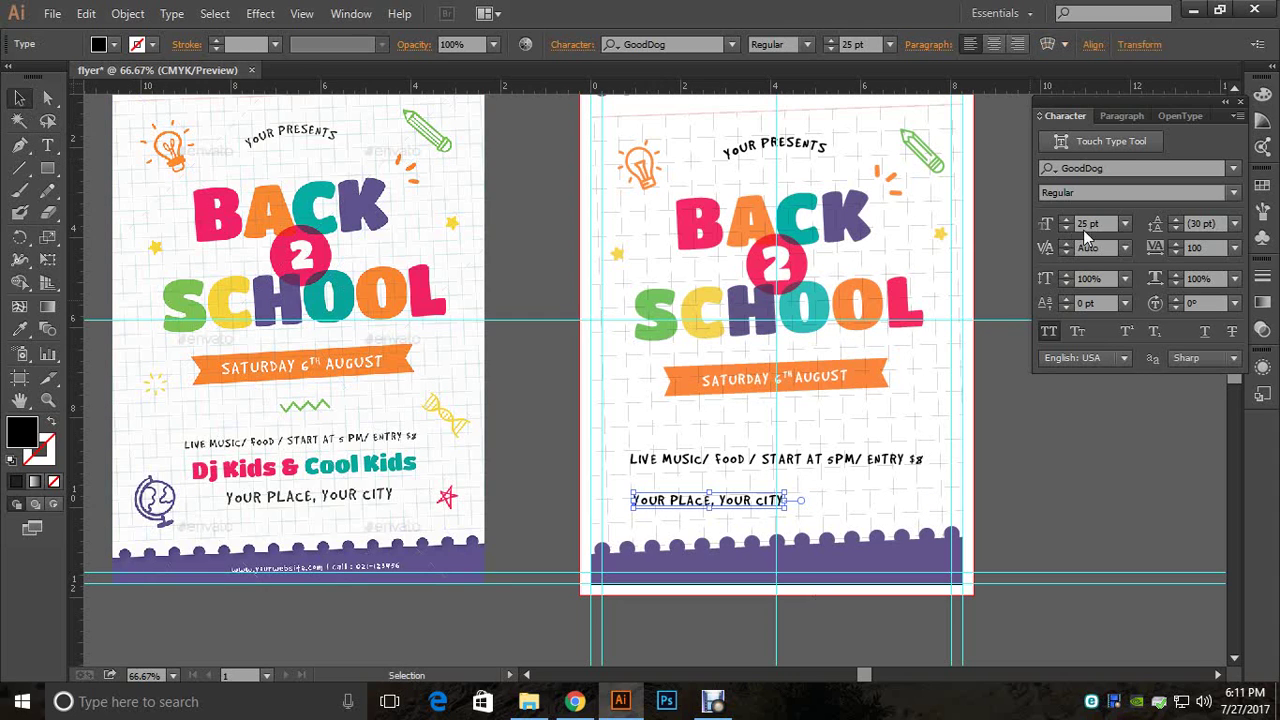
# Step: Set the font size of the "Your Place, Your City" line to 28 pt
pyautogui.click(1084, 224)
pyautogui.write('28')
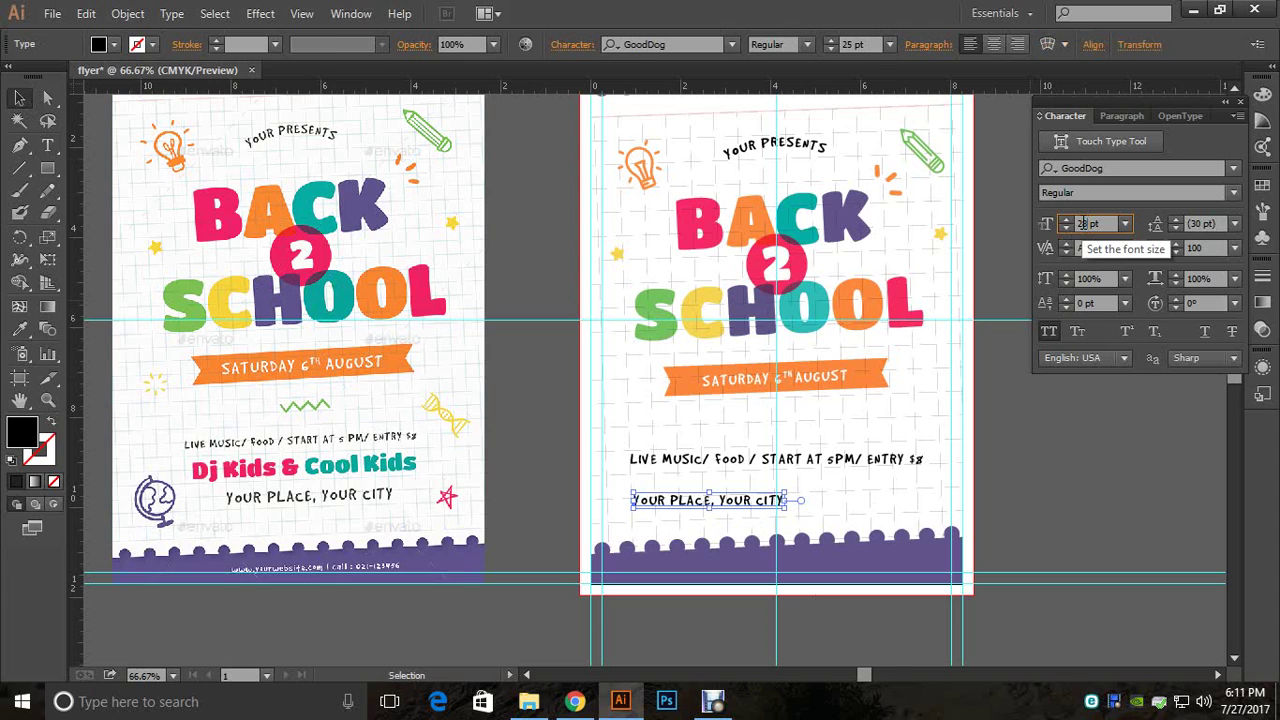
pyautogui.press('Return')
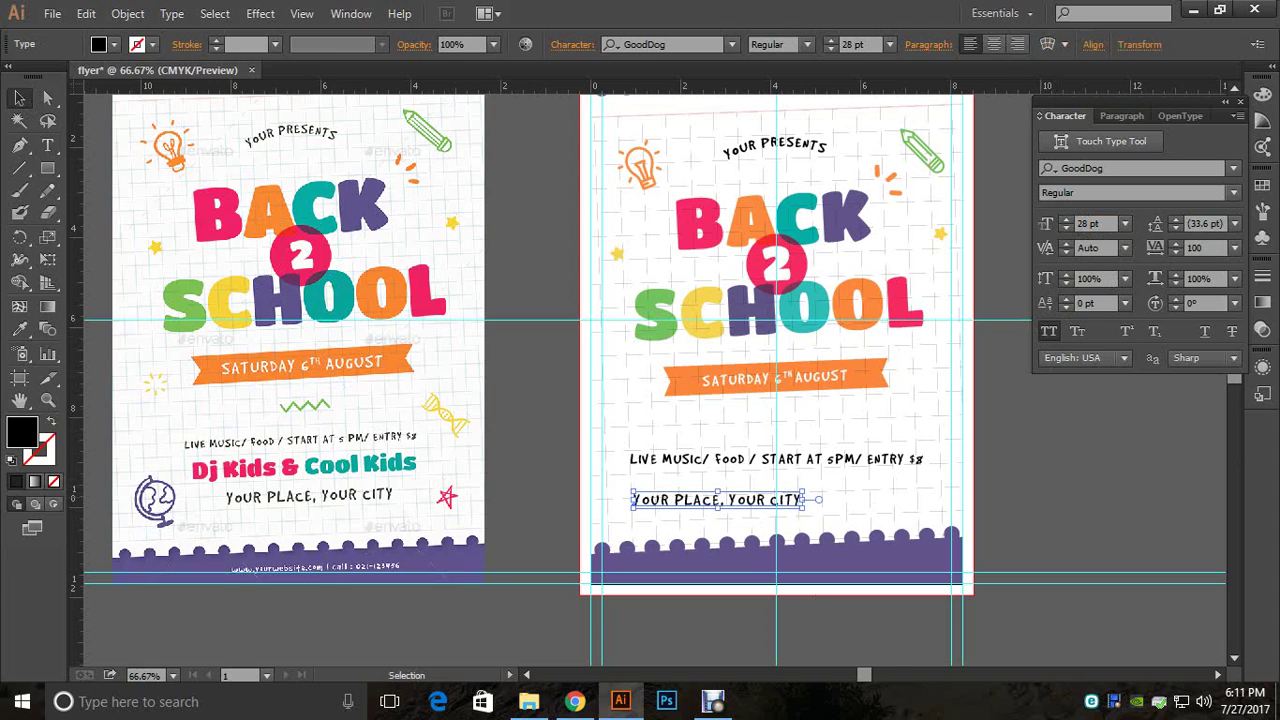
# Step: Centre the "Your Place, Your City" line on the vertical centre guide and lower it slightly to widen the gap above
pyautogui.hotkey('ctrl', 'shift', 'a')
pyautogui.moveTo(757, 499); pyautogui.dragTo(802, 500)
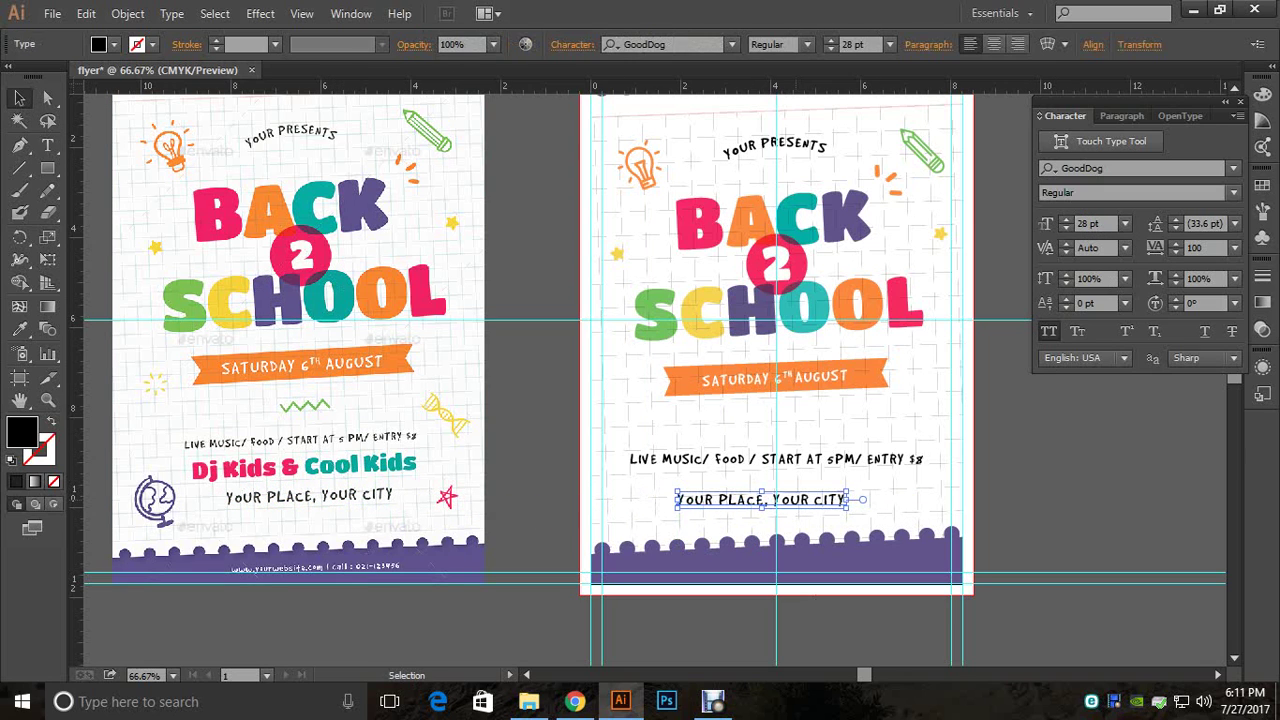
pyautogui.press('Right')
pyautogui.press('Right')
pyautogui.press('Right')
pyautogui.press('Right')
pyautogui.press('Right')
pyautogui.press('Right')
pyautogui.press('Right')
pyautogui.press('Right')
pyautogui.press('Right')
pyautogui.press('Right')
pyautogui.press('Right')
pyautogui.press('Right')
pyautogui.press('Right')
pyautogui.press('Right')
pyautogui.press('Right')
pyautogui.press('Right')
pyautogui.press('Right')
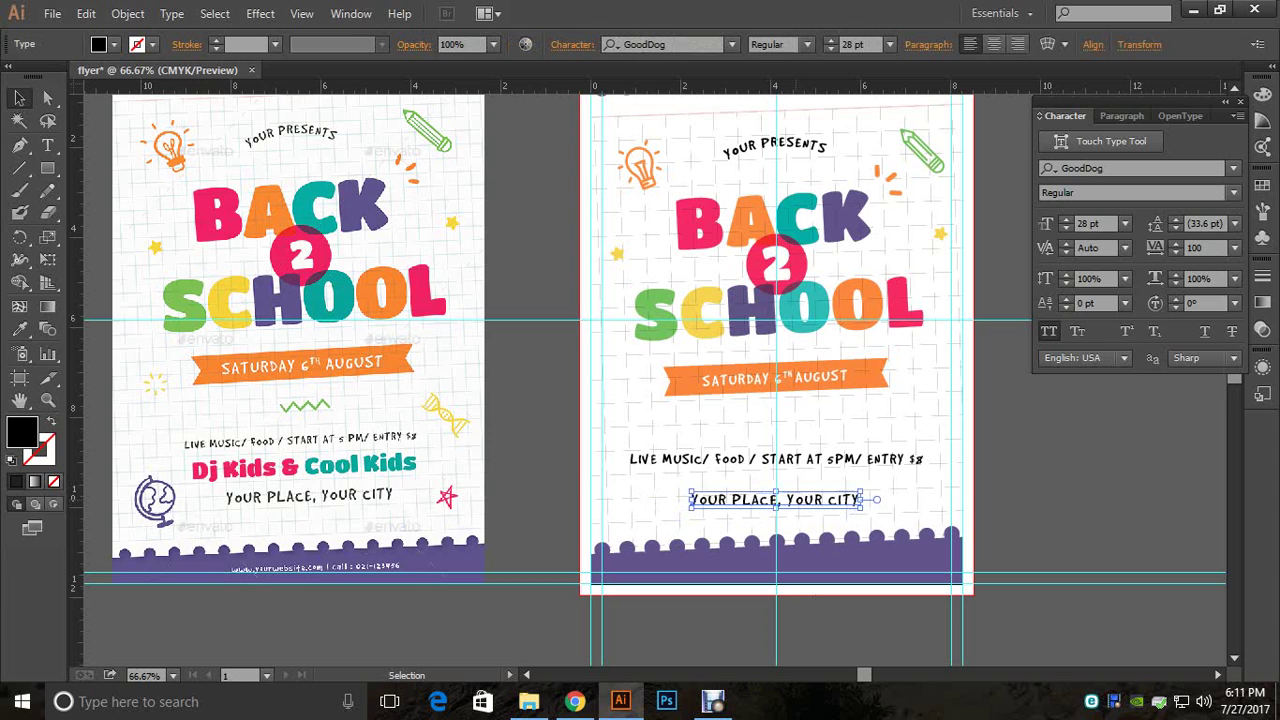
pyautogui.press('Down')
pyautogui.press('Down')
pyautogui.press('Down')
pyautogui.press('Down')
pyautogui.press('Down')
pyautogui.press('Down')
pyautogui.press('Down')
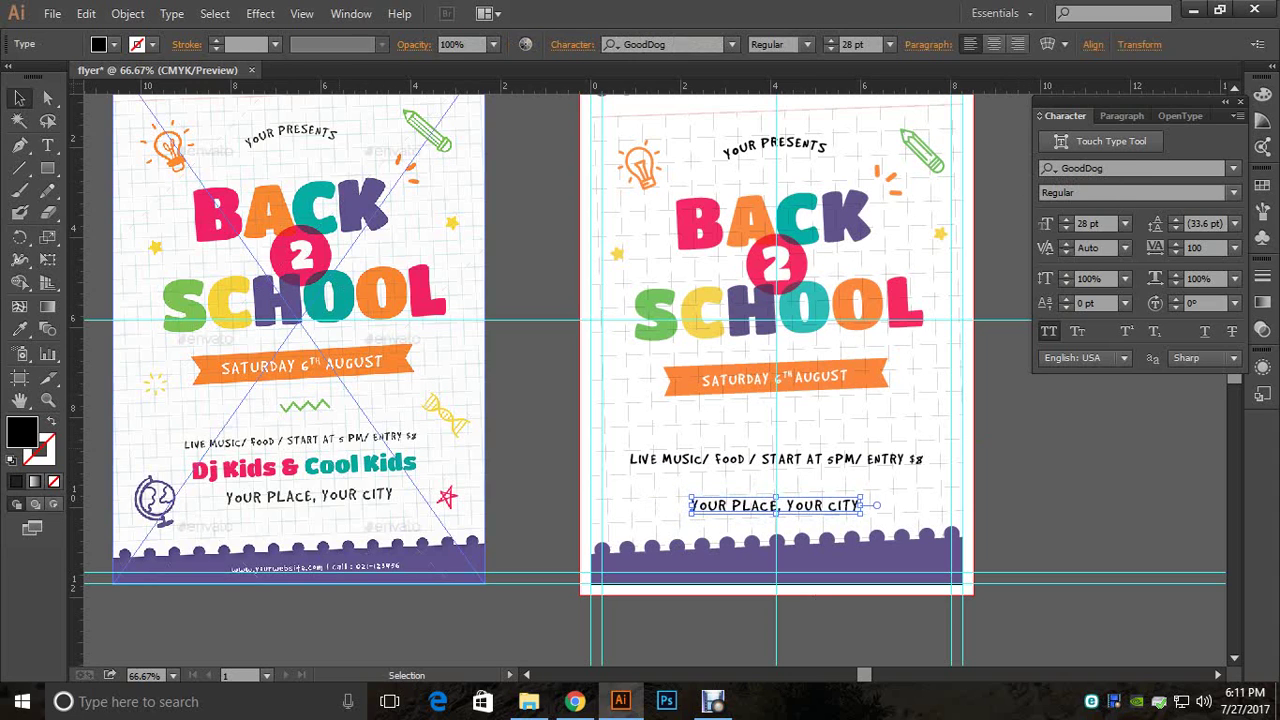
# Step: Start a new text line between the "Live Music" and "Your Place, Your City" lines with the font set to Titan One
pyautogui.click(47, 145)
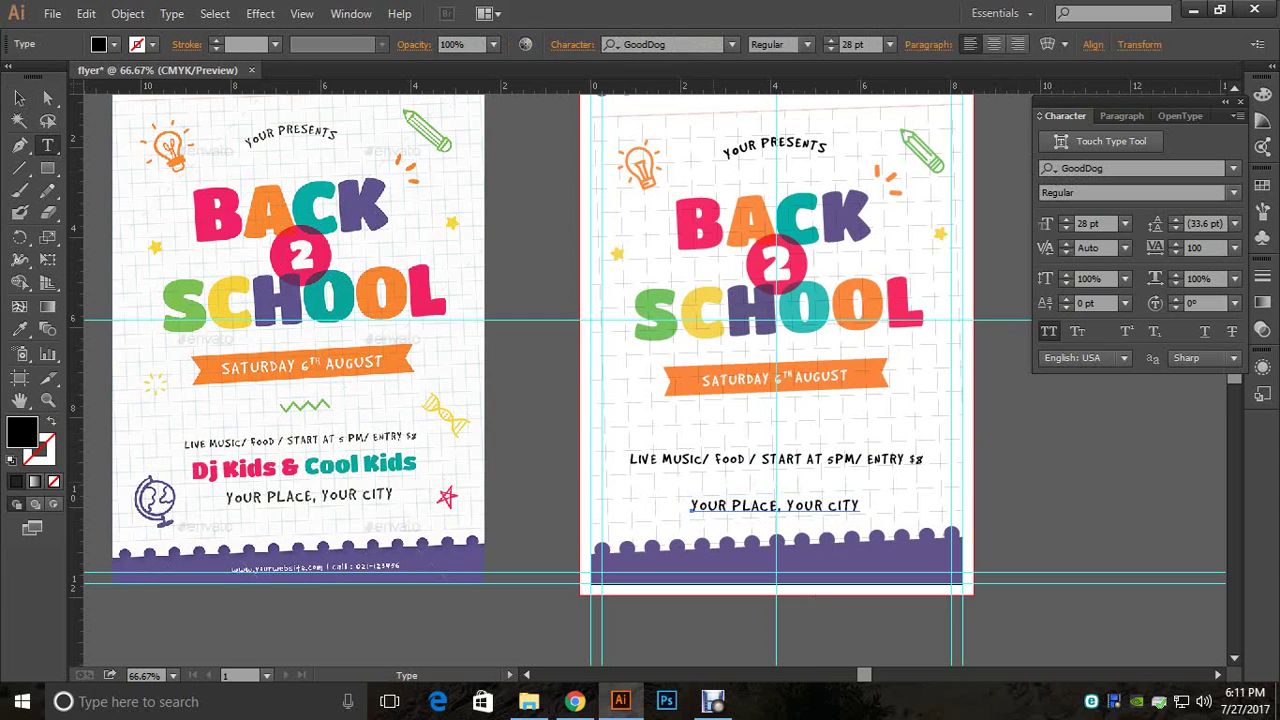
pyautogui.click(714, 478)
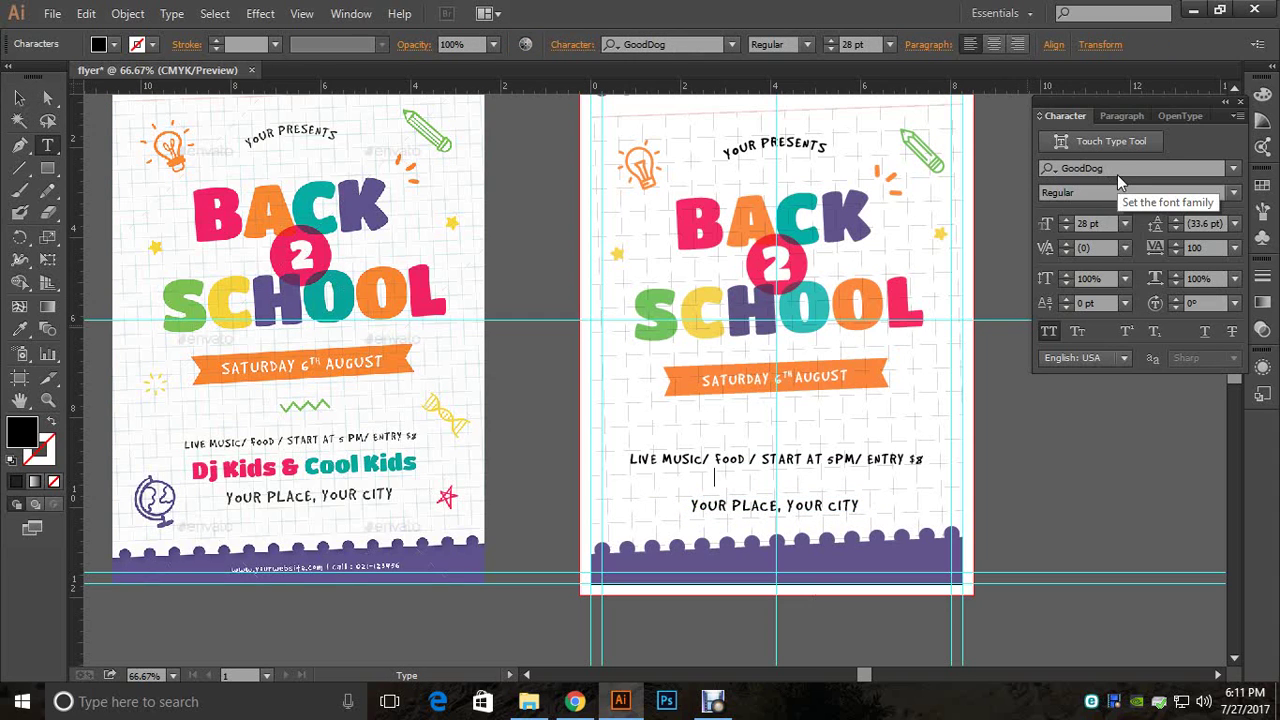
pyautogui.click(1106, 170)
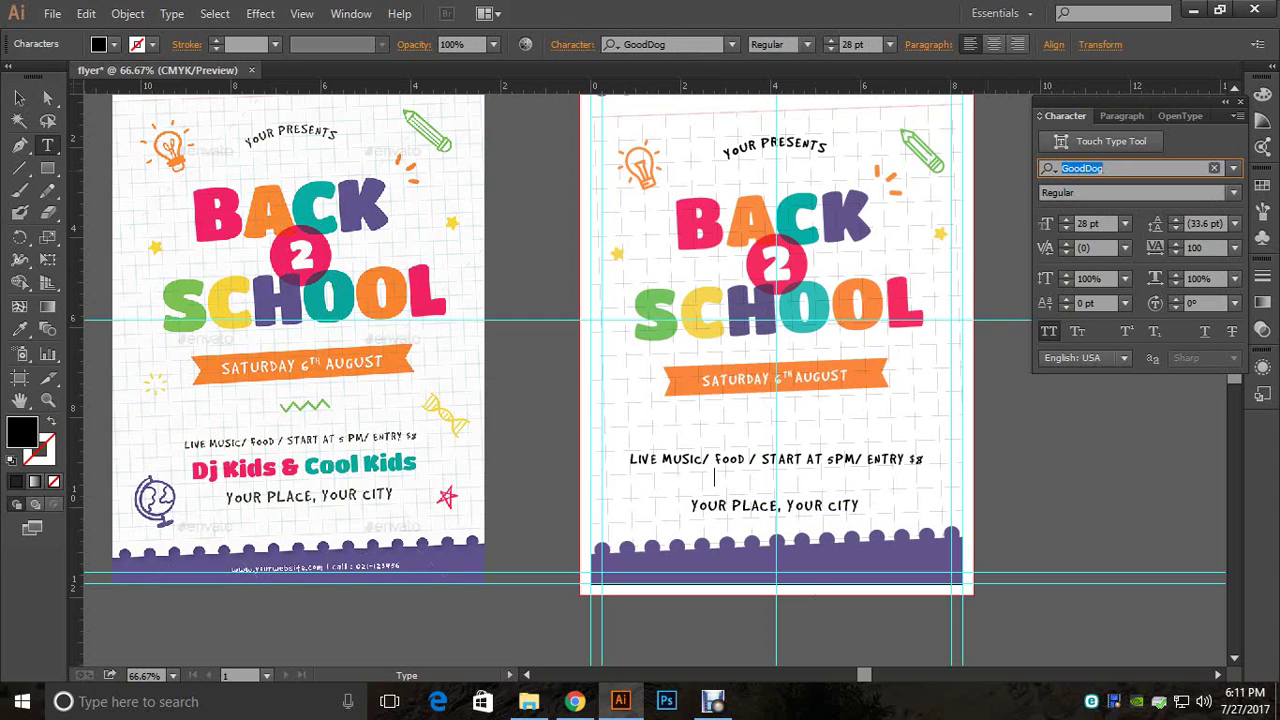
pyautogui.write('tita')
pyautogui.rightClick(1238, 115)
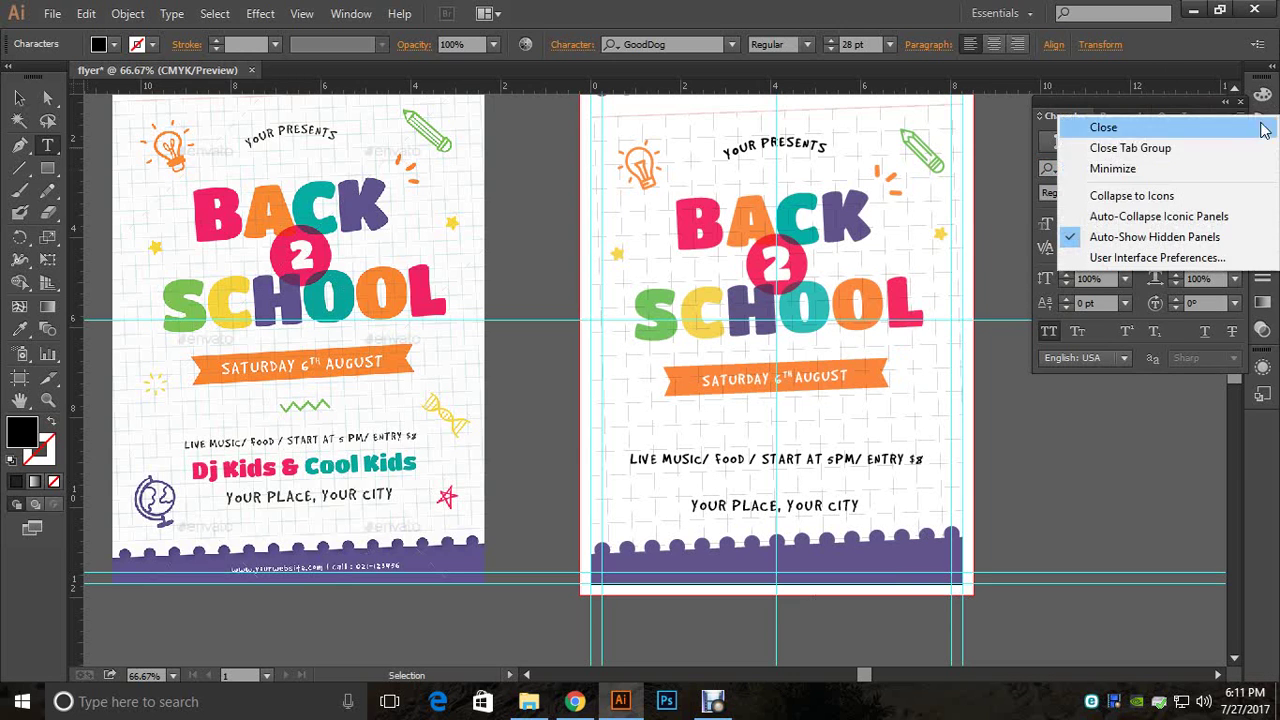
pyautogui.click(1037, 296)
pyautogui.click(1104, 168)
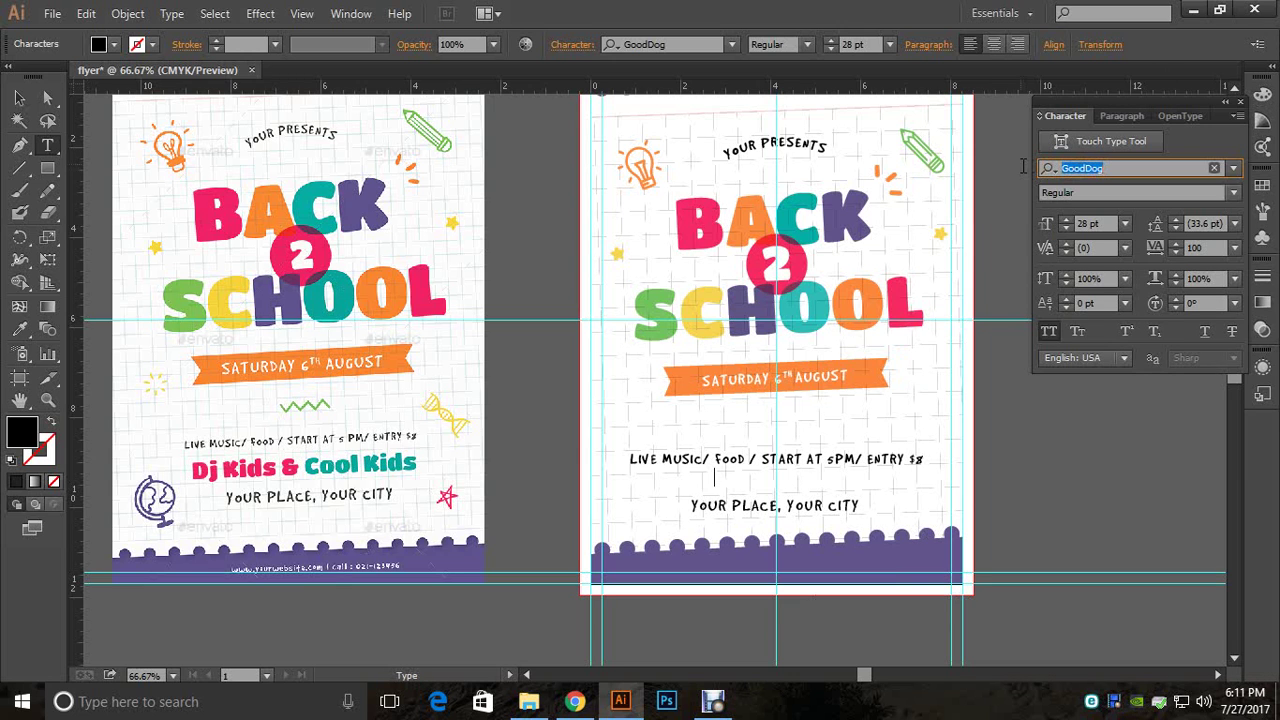
pyautogui.write('tita')
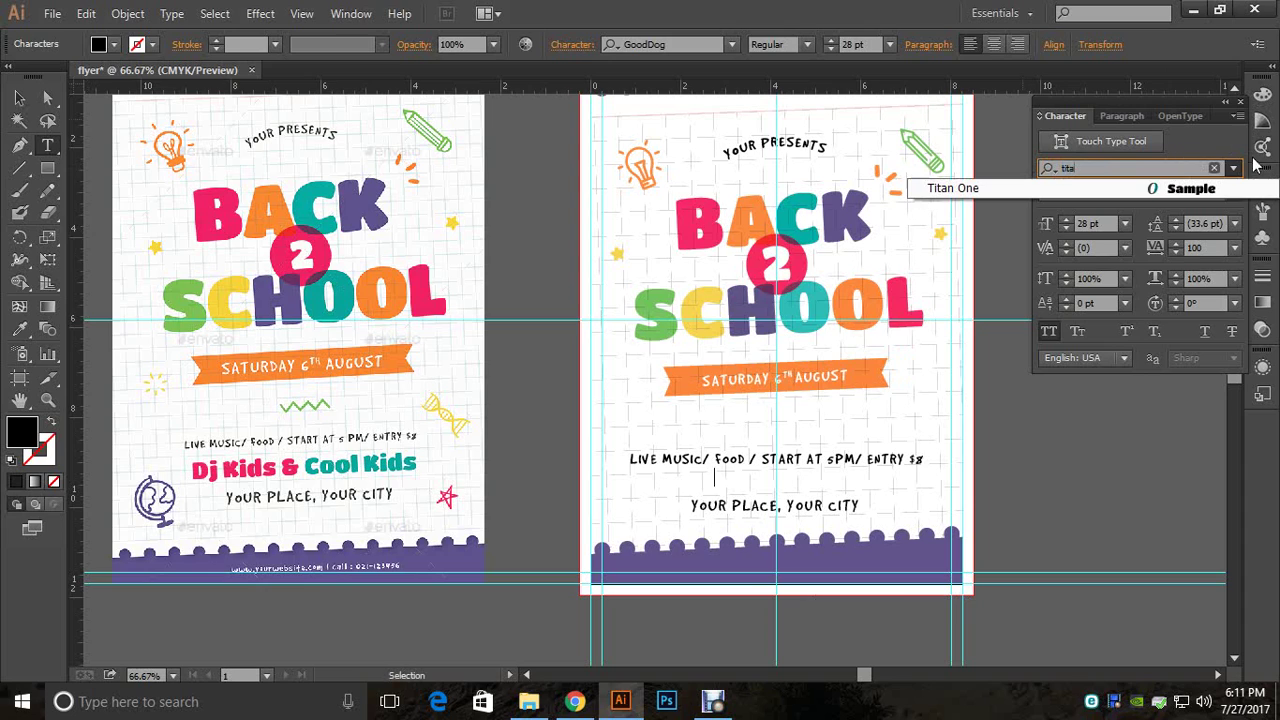
pyautogui.press('Return')
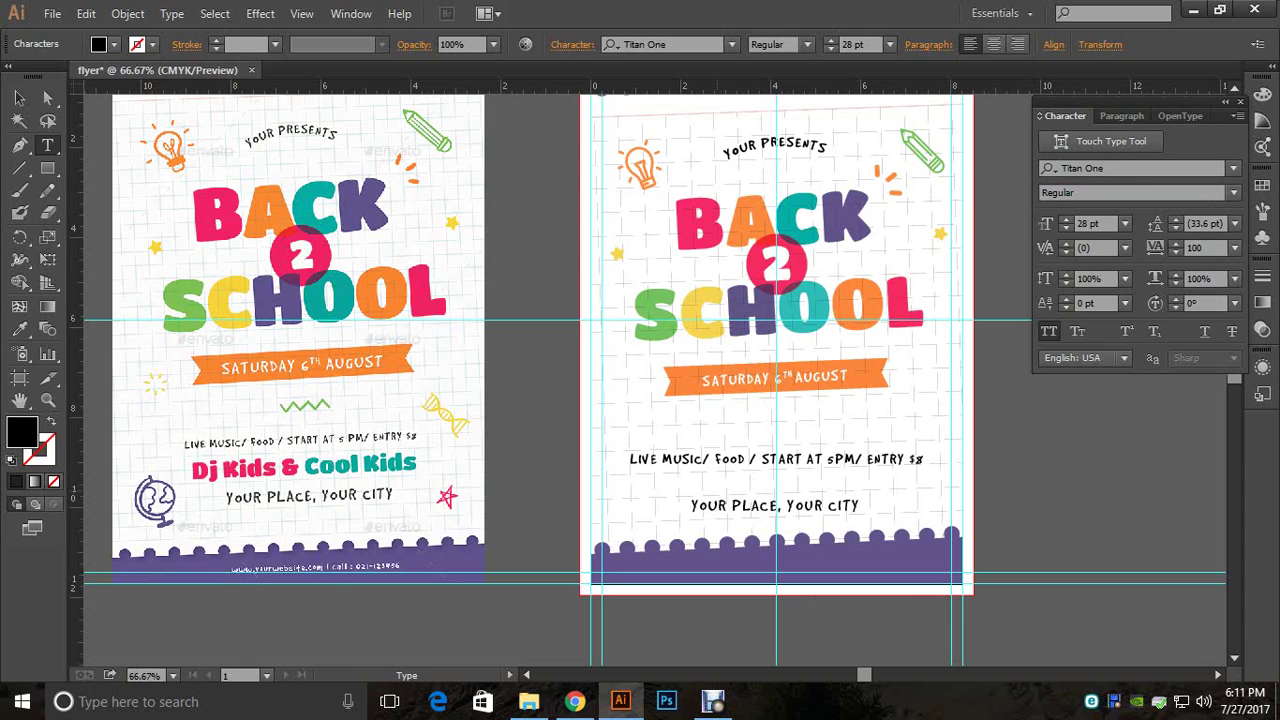
# Step: Begin the new line with "Dj", with All Caps turned off and the tracking set to 0
pyautogui.write('D')
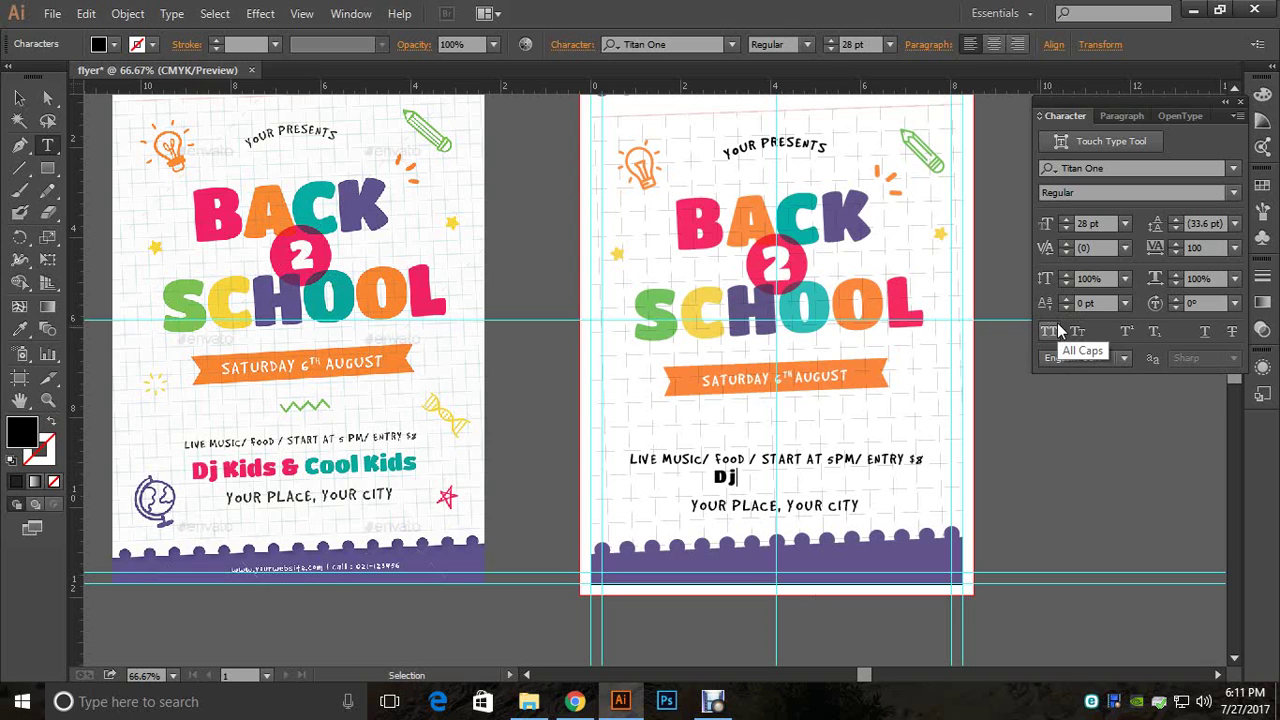
pyautogui.click(1058, 330)
pyautogui.click(1179, 247)
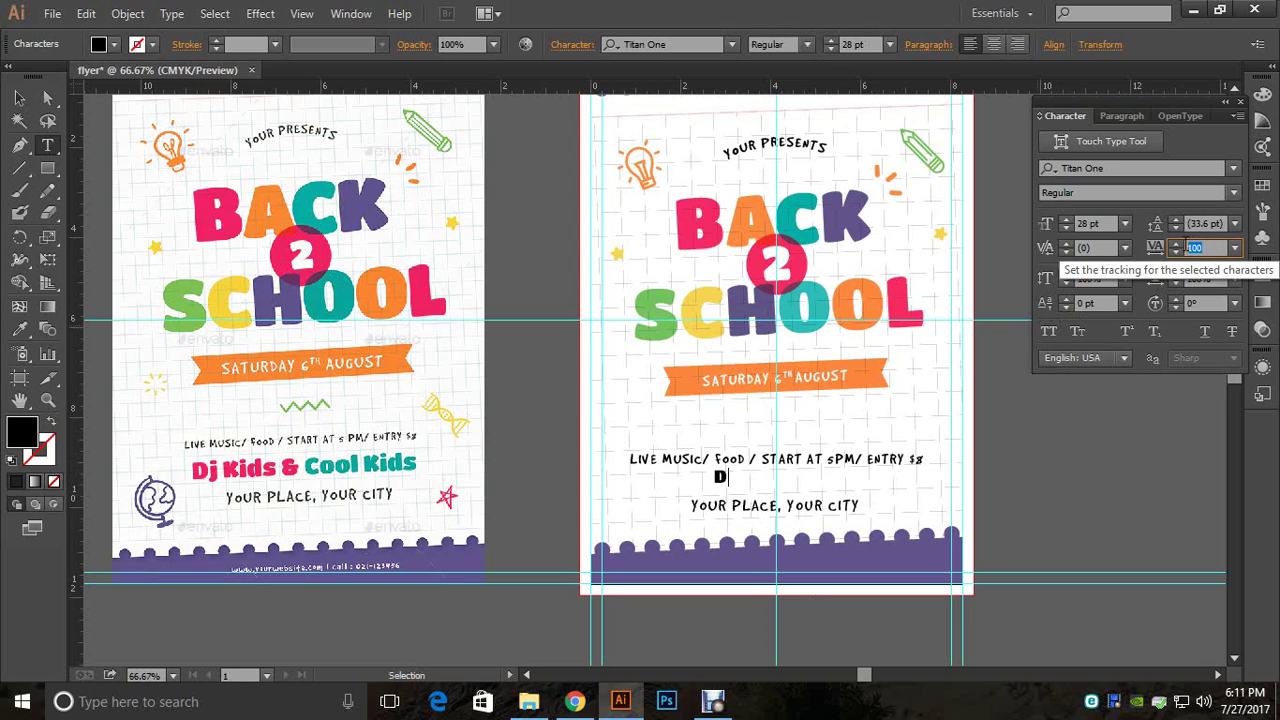
pyautogui.write('0')
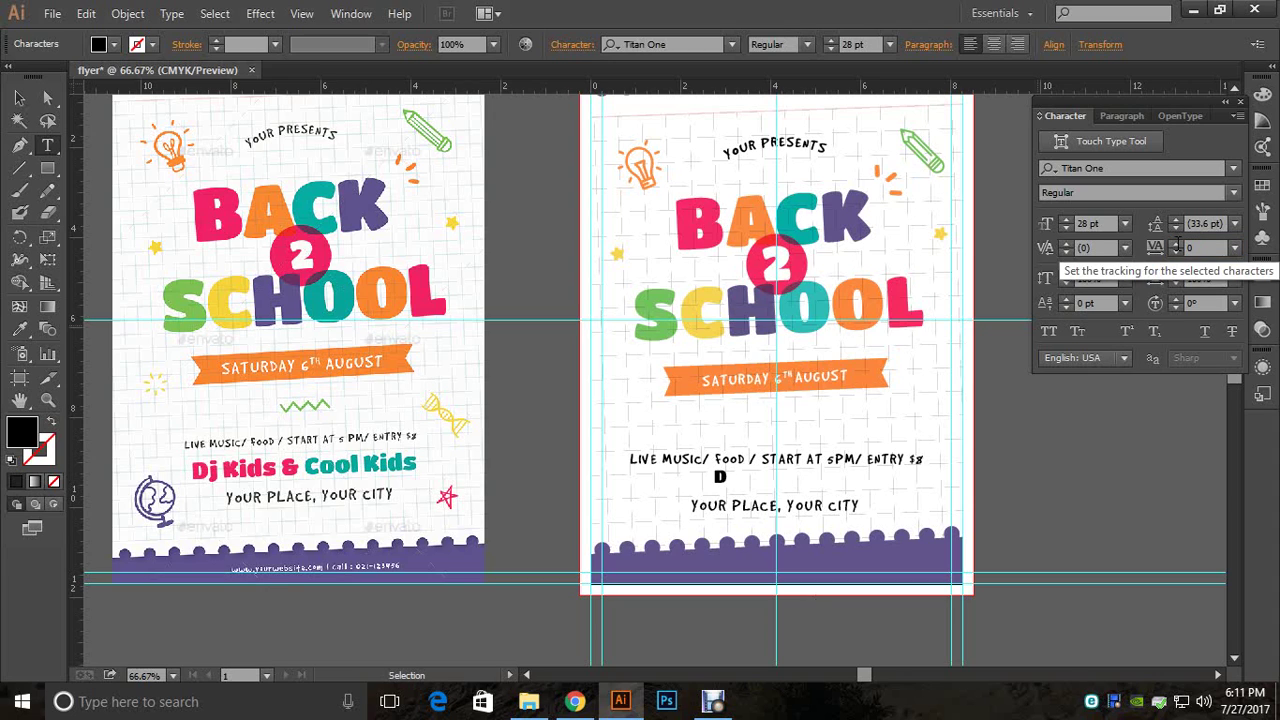
pyautogui.write('j')
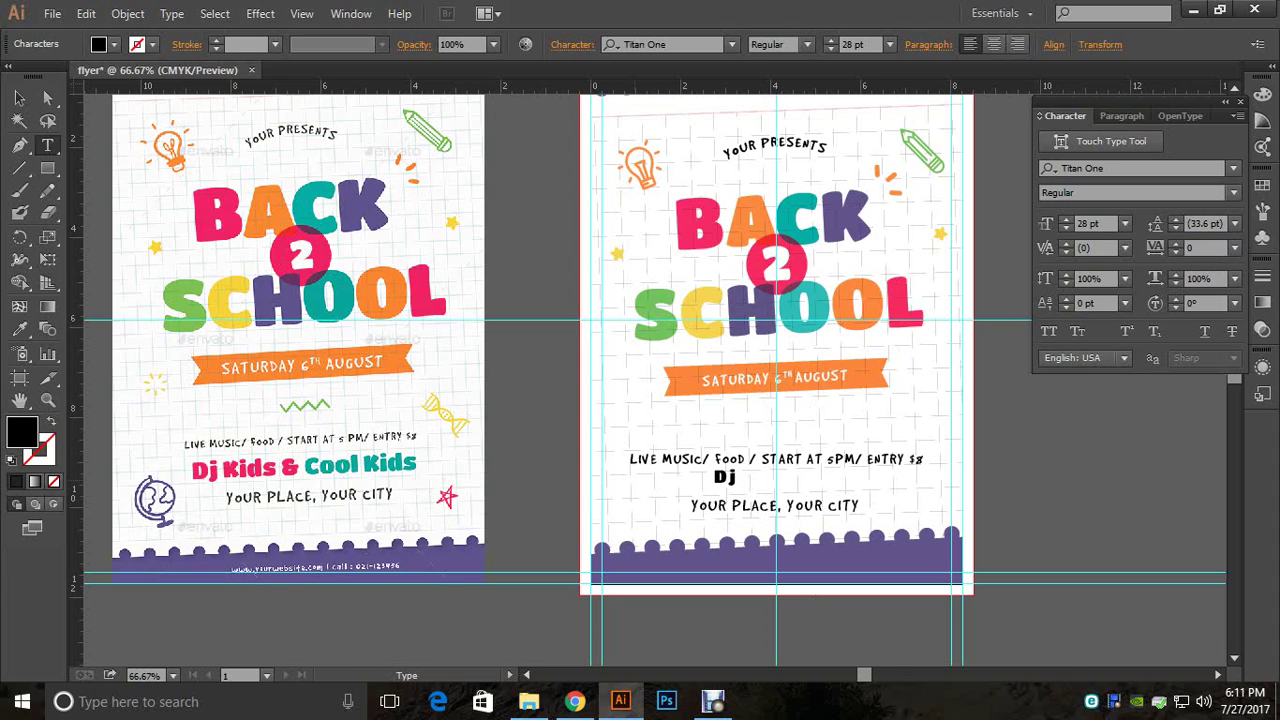
# Step: Complete the new line so that it reads "Dj Kids & Cool Kids"
pyautogui.write(' Kids &')
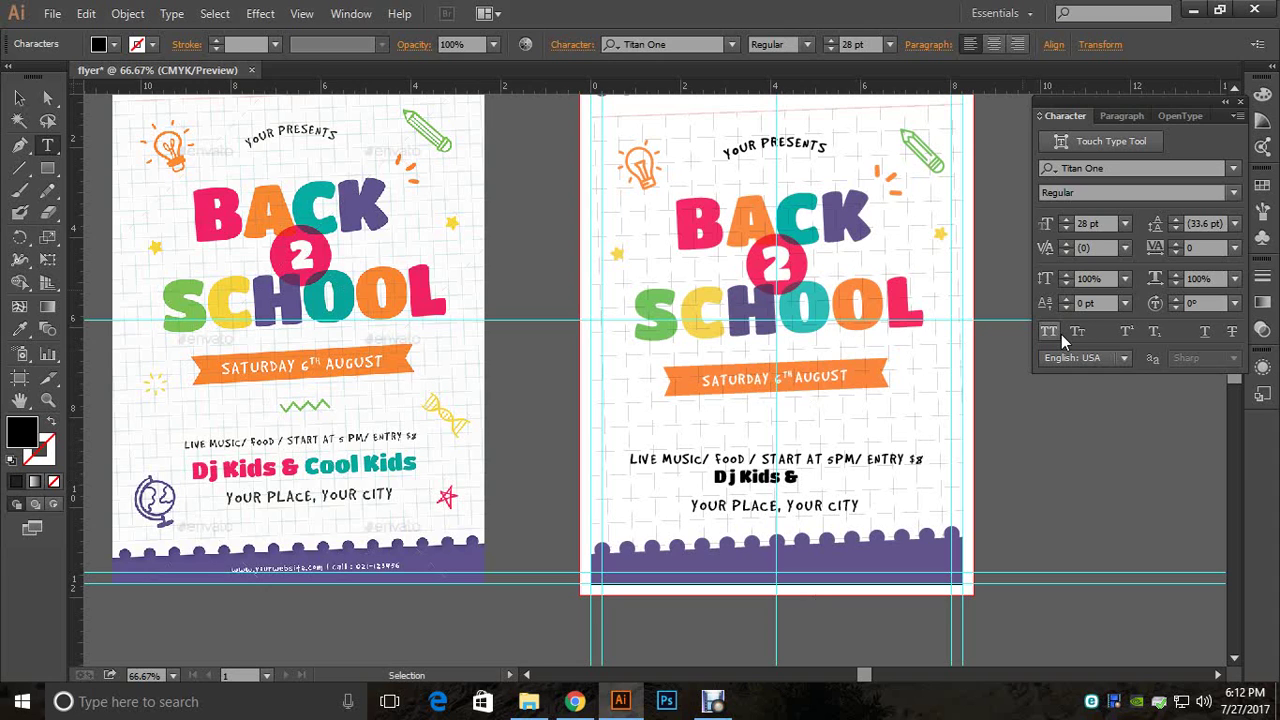
pyautogui.write(' Cool')
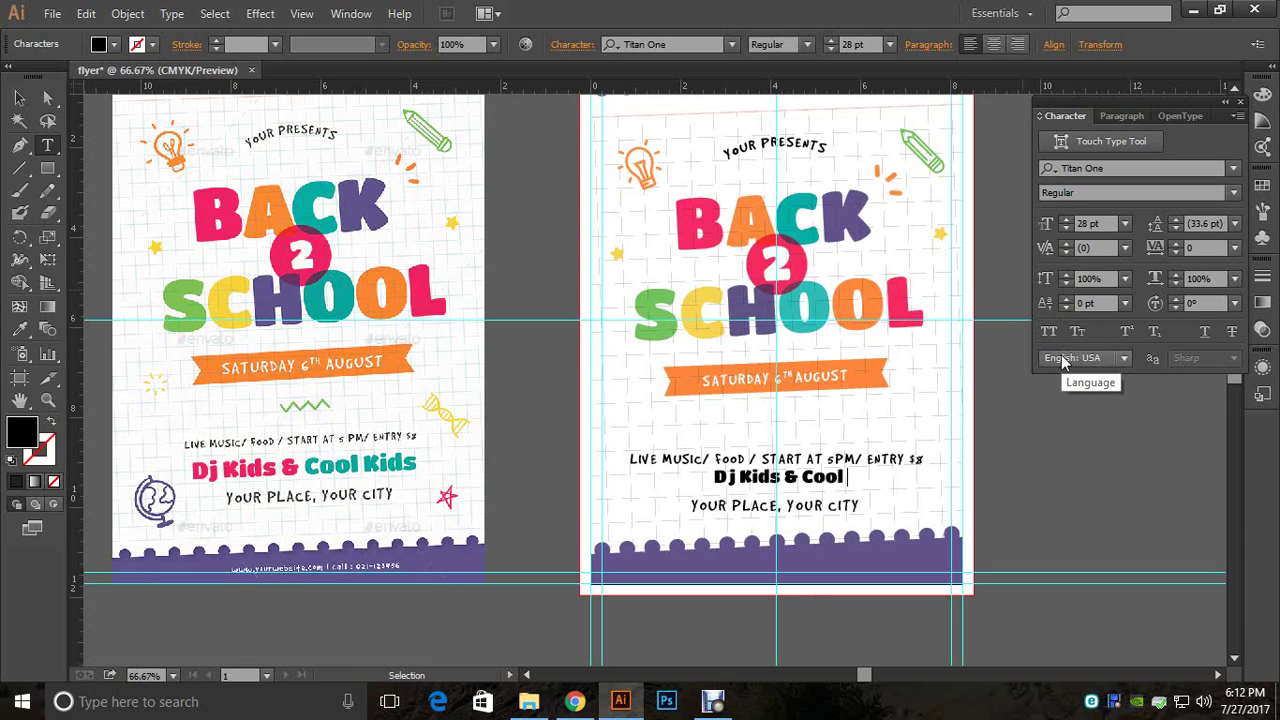
pyautogui.write(' K')
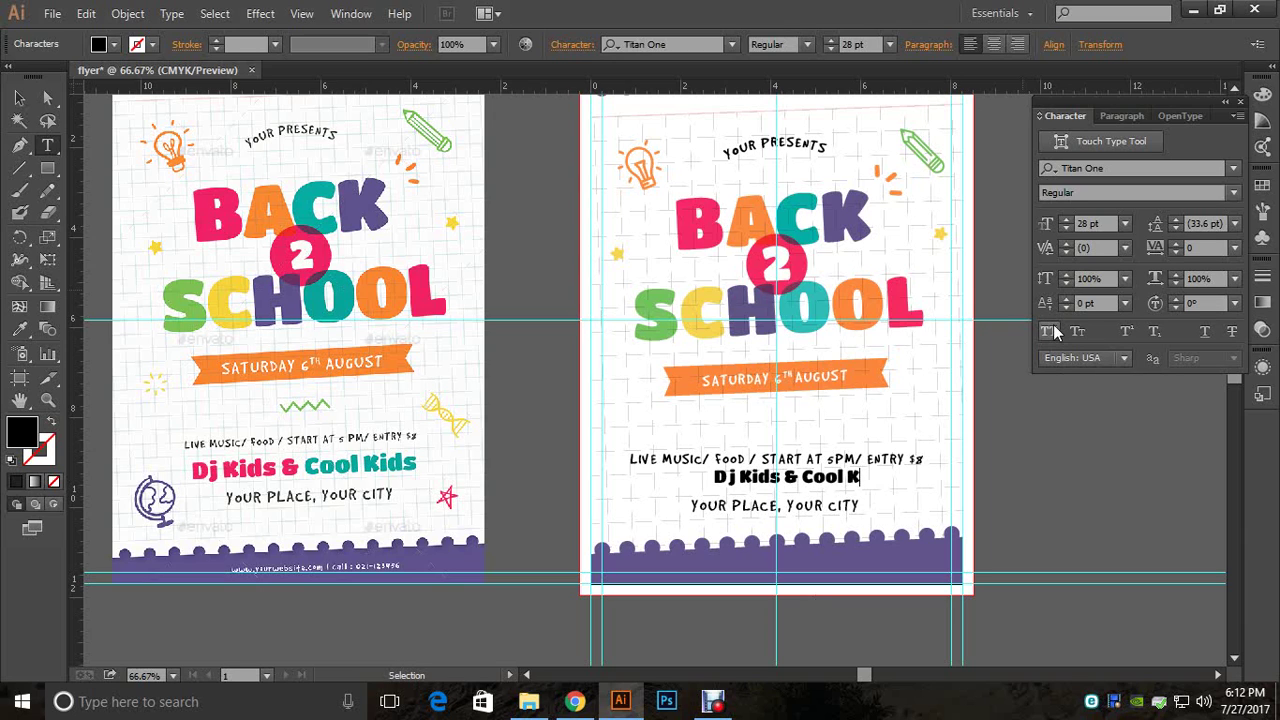
pyautogui.write('ids')
pyautogui.click(19, 97)
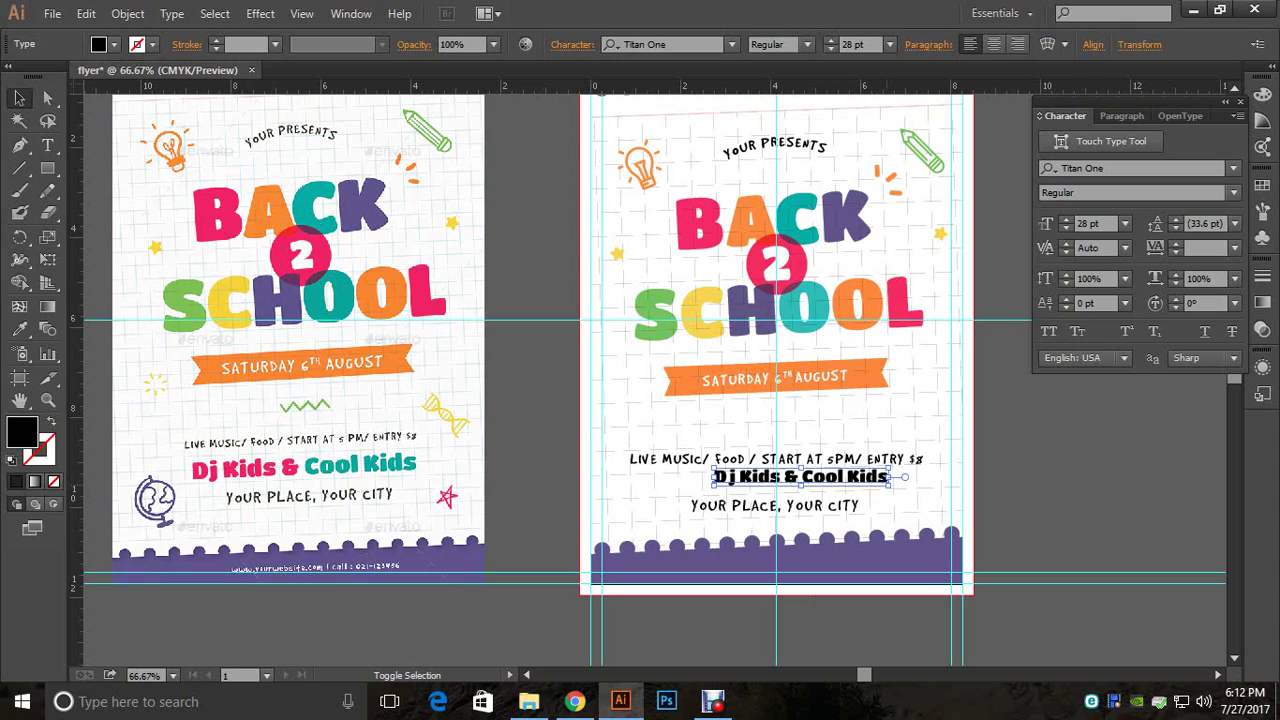
# Step: Enlarge the "Dj Kids & Cool Kids" line to about 35.75 pt and centre it on the flyer's vertical centre guide
pyautogui.moveTo(888, 486); pyautogui.dragTo(846, 482)
pyautogui.click(962, 480)
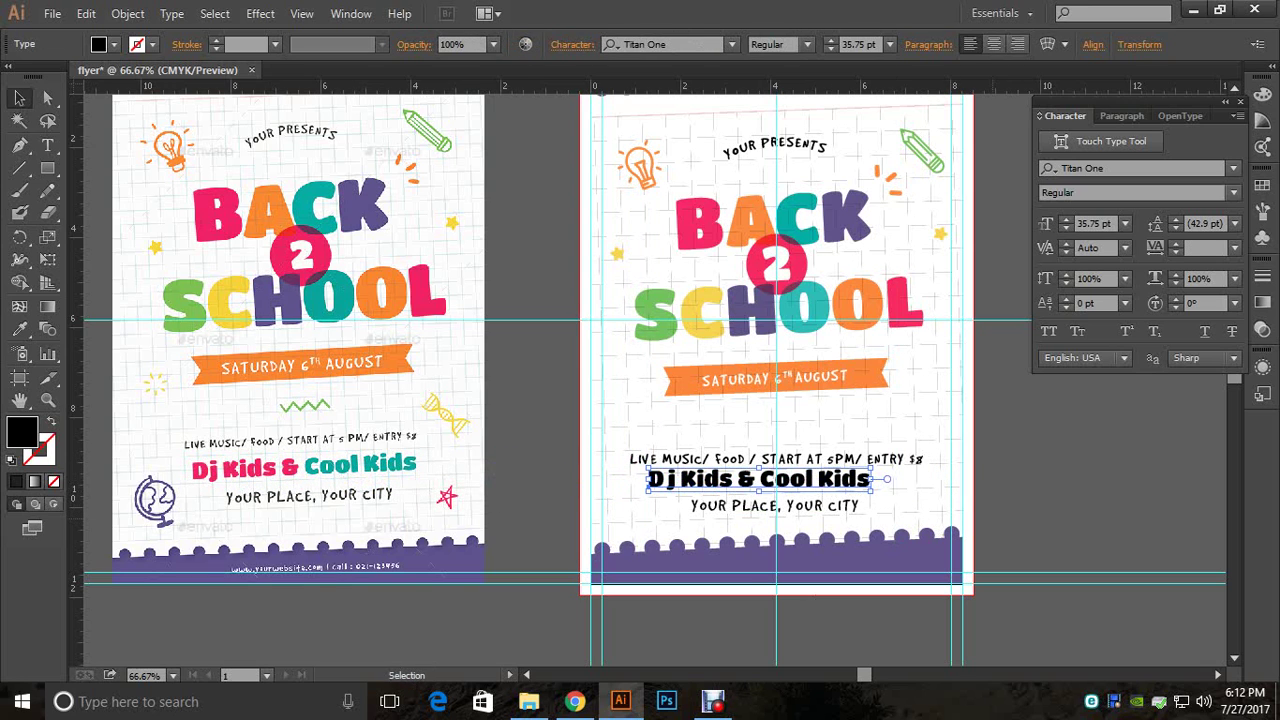
pyautogui.press('Right')
pyautogui.press('Right')
pyautogui.press('Right')
pyautogui.press('Right')
pyautogui.press('Right')
pyautogui.press('Right')
pyautogui.press('Right')
pyautogui.press('Right')
pyautogui.press('Right')
pyautogui.press('Right')
pyautogui.press('Right')
pyautogui.press('Right')
pyautogui.press('Right')
pyautogui.press('Right')
pyautogui.press('Right')
pyautogui.press('Right')
pyautogui.press('Right')
pyautogui.press('Right')
pyautogui.press('Right')
pyautogui.press('Right')
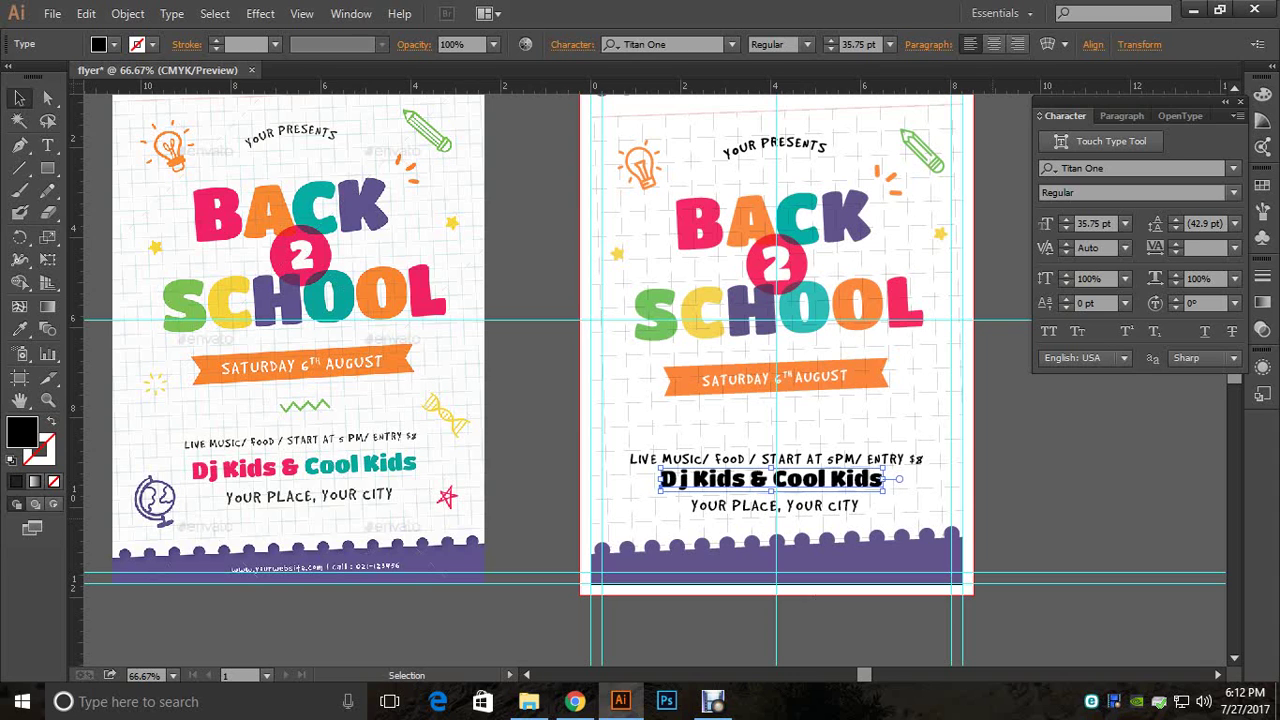
pyautogui.press('Right')
pyautogui.press('Right')
pyautogui.press('Right')
pyautogui.press('Right')
pyautogui.press('Right')
pyautogui.press('Right')
pyautogui.press('Right')
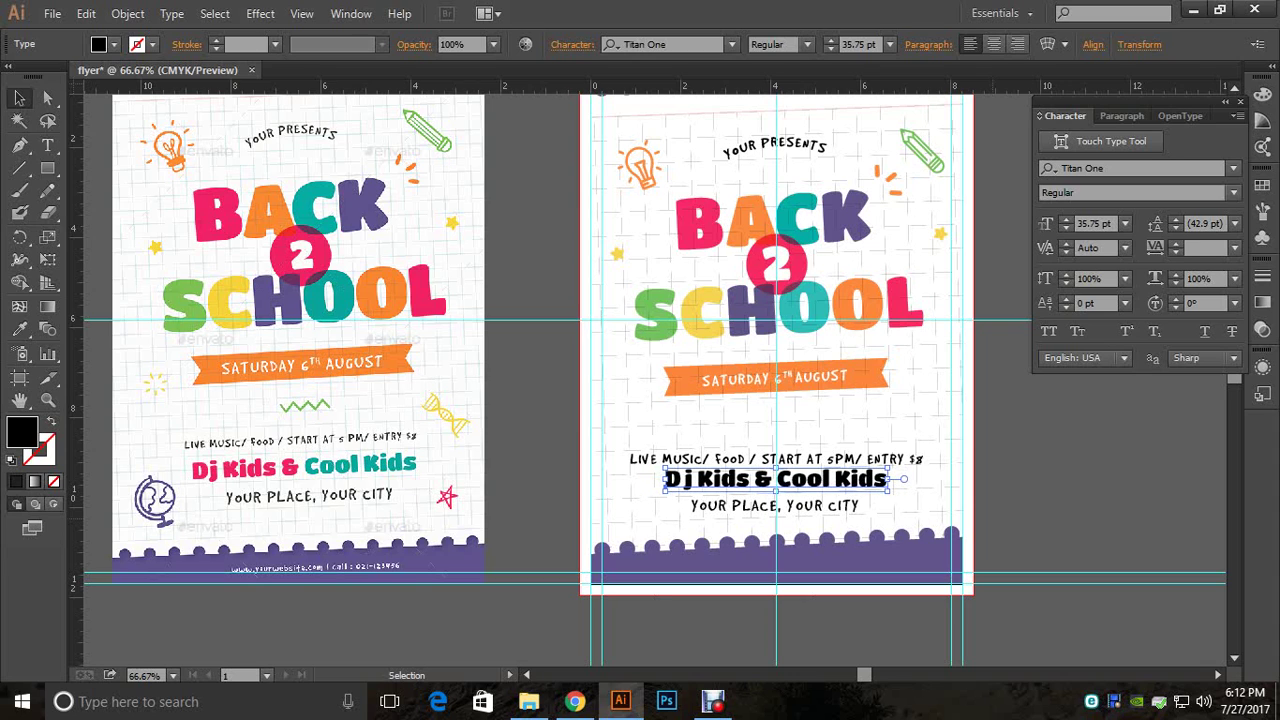
pyautogui.hotkey('ctrl', 'shift', 'a')
pyautogui.scroll(-1, 648, 372)
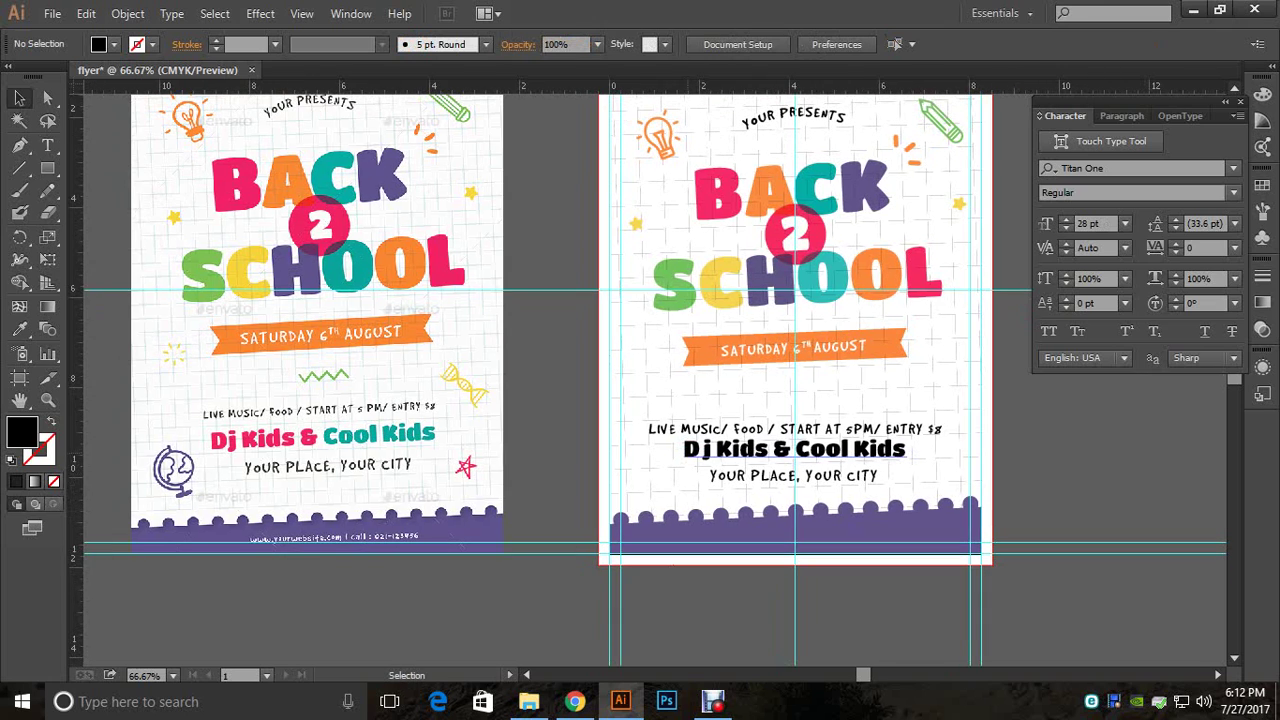
# Step: Recolour the words "Dj Kids &" with the pink sampled from the same words in the reference flyer
pyautogui.hotkey('ctrl', 'z')
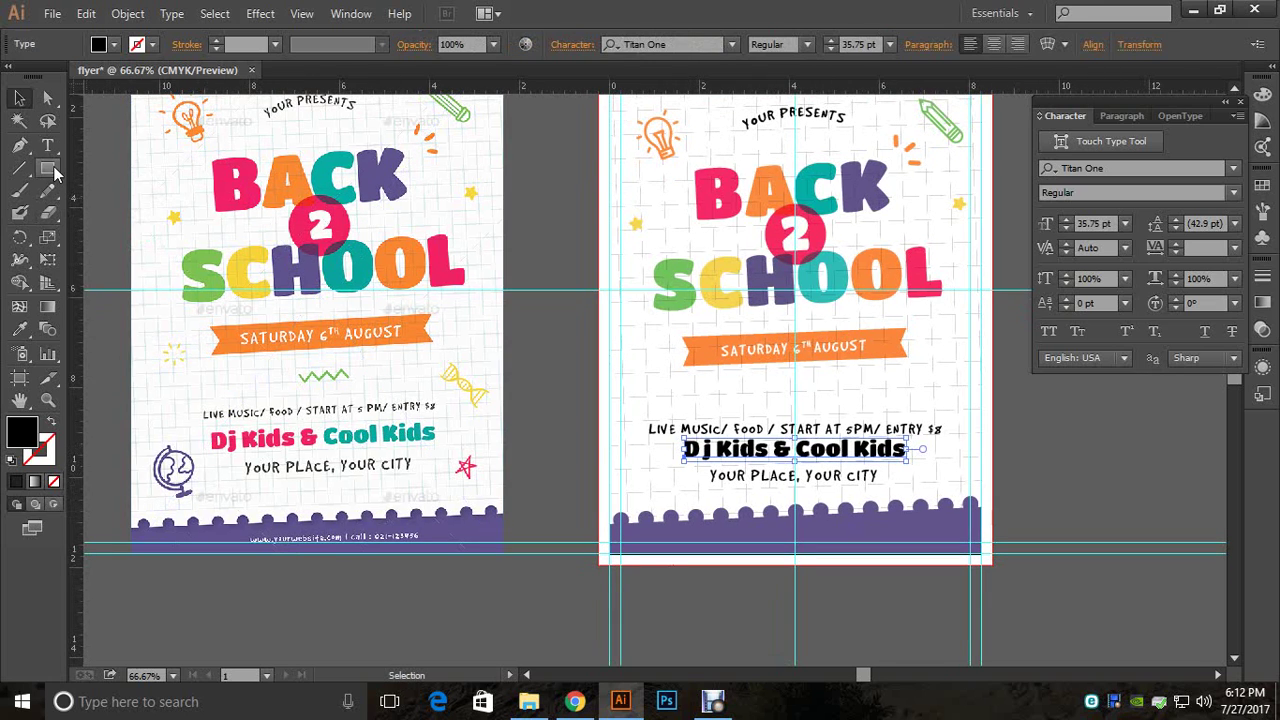
pyautogui.click(47, 145)
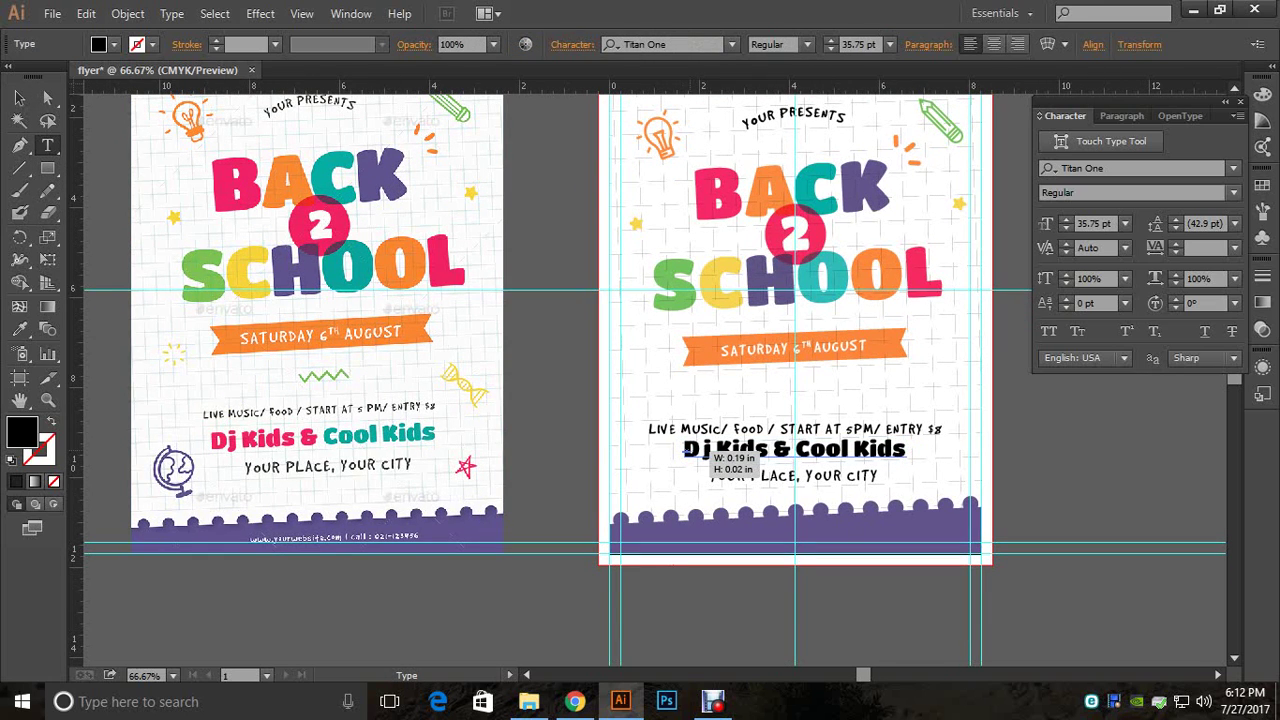
pyautogui.hotkey('ctrl', 'shift', 'a')
pyautogui.press('ctrl')
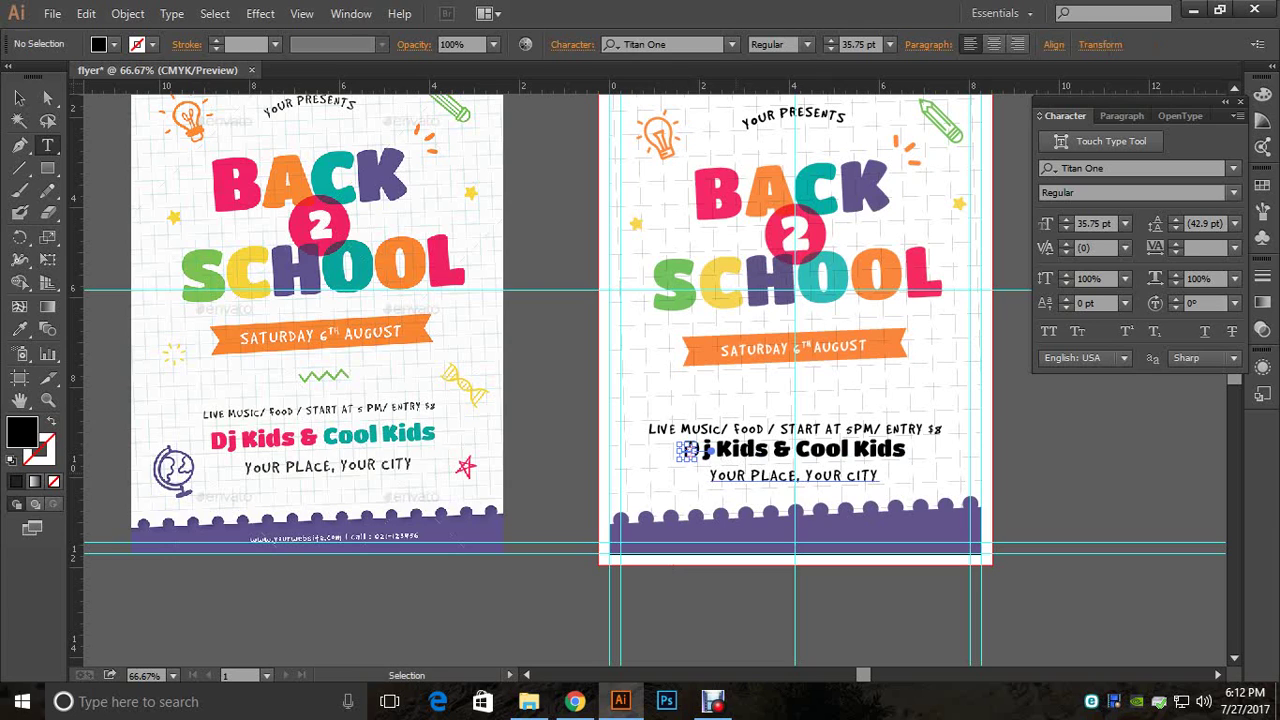
pyautogui.click(690, 451)
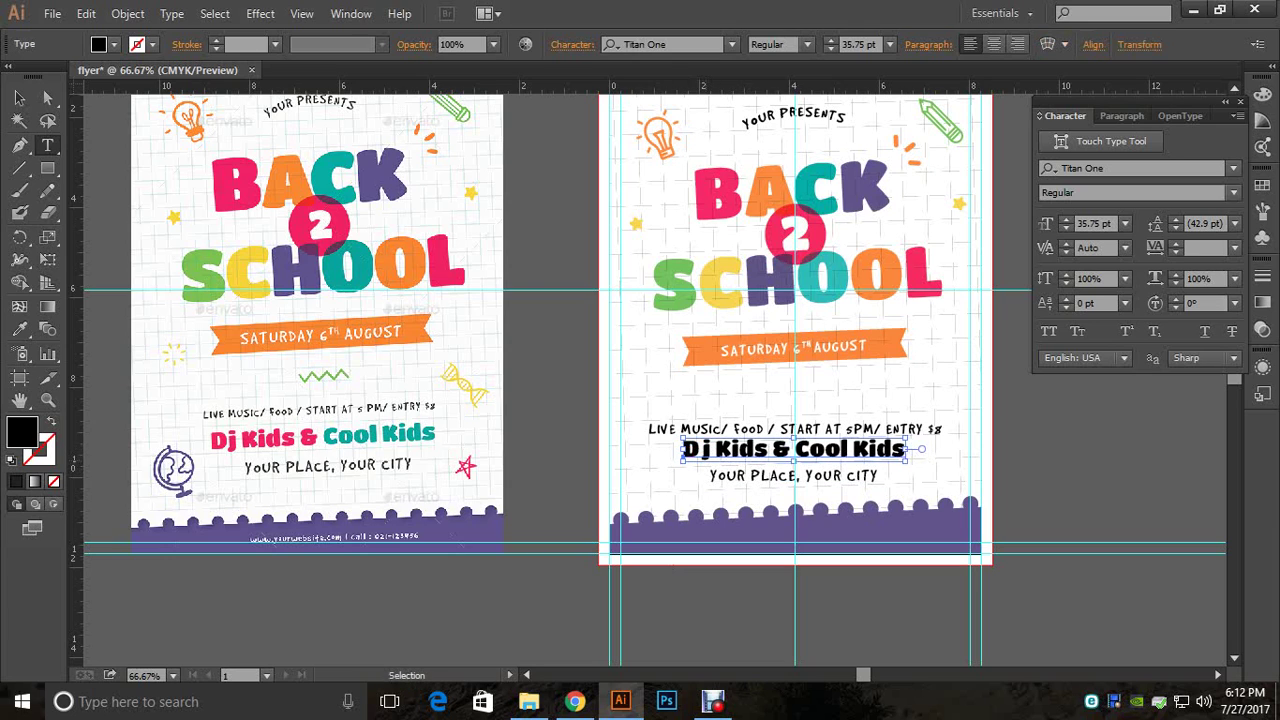
pyautogui.click(686, 449)
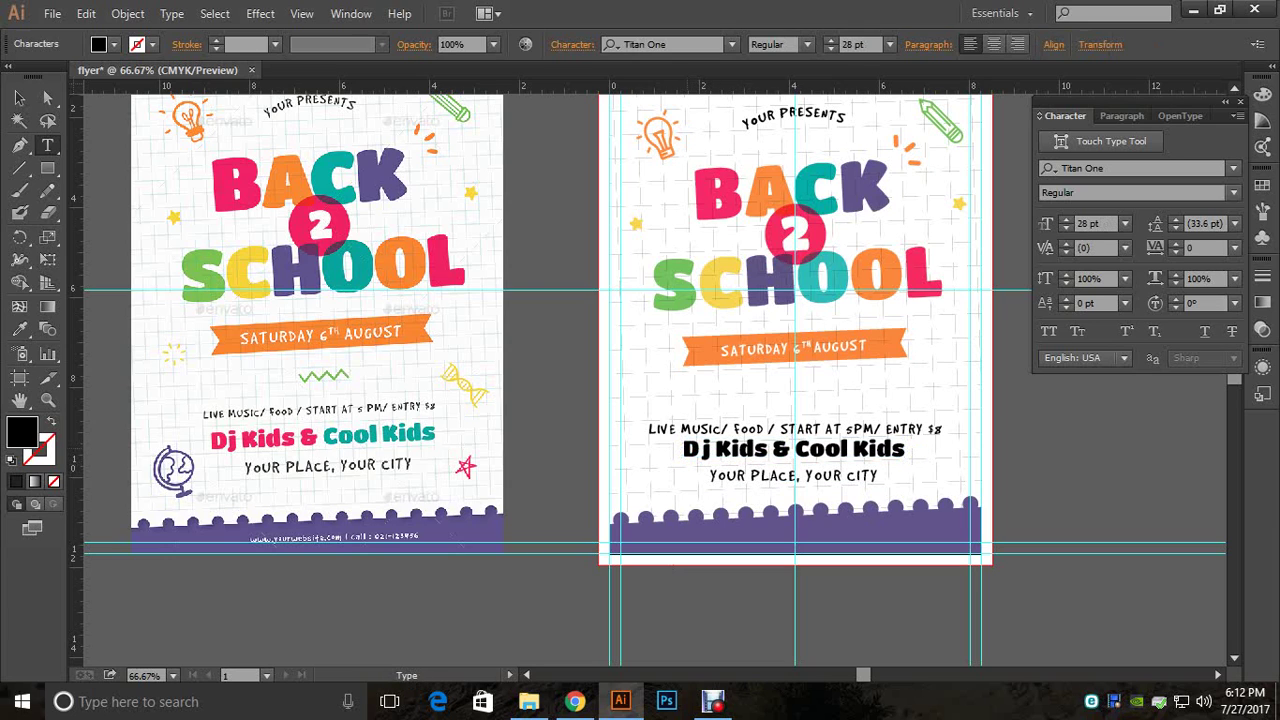
pyautogui.press('Right')
pyautogui.hotkey('ctrl', 'shift', 'Right')
pyautogui.hotkey('ctrl', 'shift', 'Right')
pyautogui.hotkey('ctrl', 'shift', 'Right')
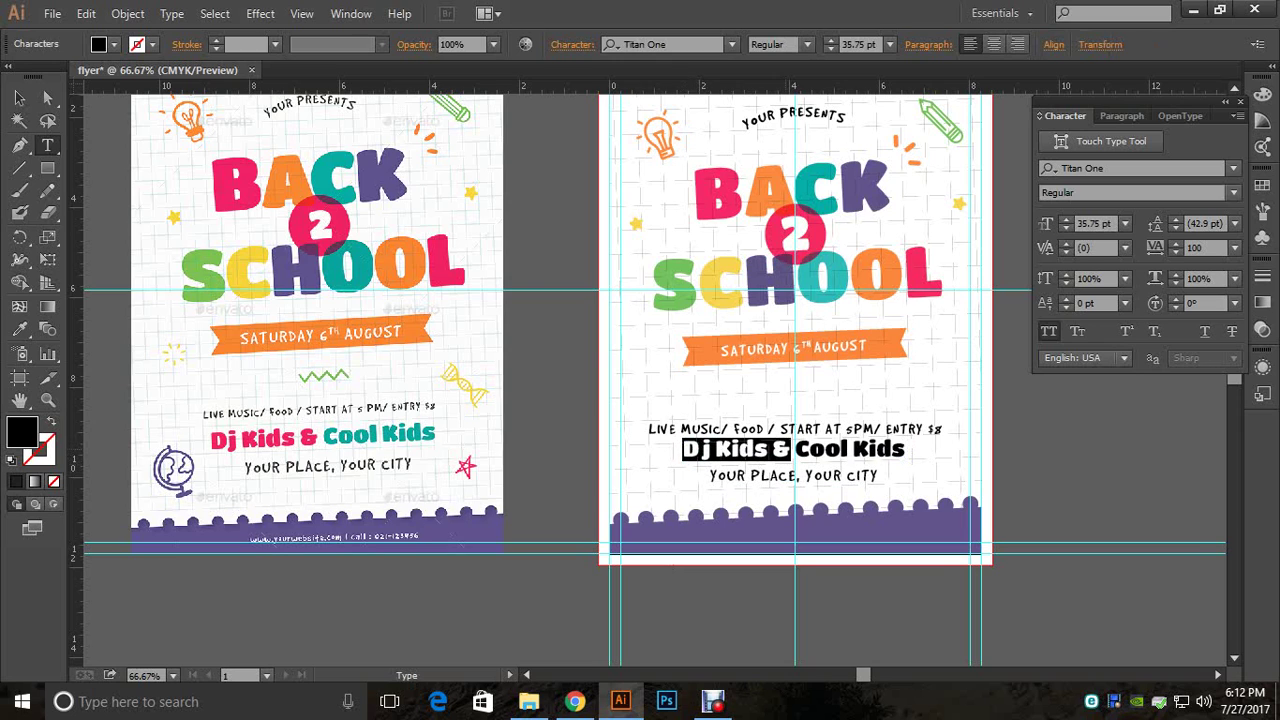
pyautogui.click(20, 329)
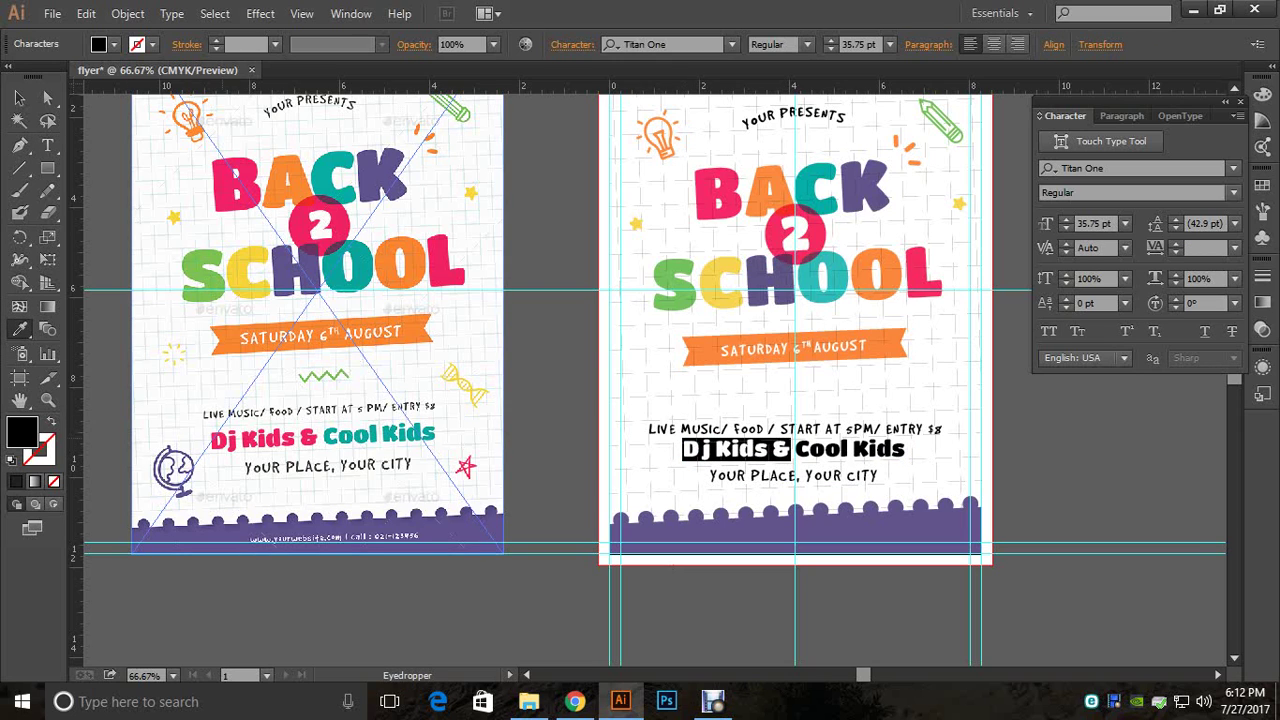
pyautogui.click(245, 438)
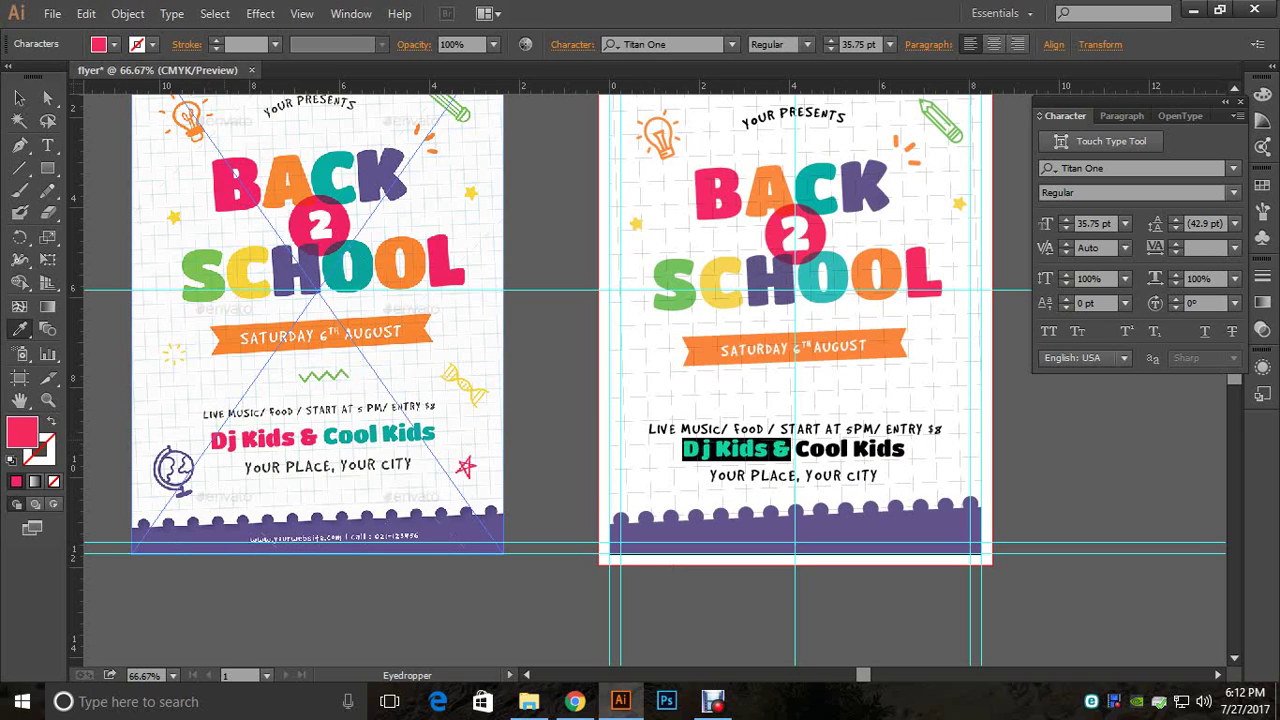
# Step: Recolour the words "Cool Kids" with the teal sampled from the same words in the reference flyer
pyautogui.click(47, 145)
pyautogui.press('Right')
pyautogui.hotkey('shift', 'Right')
pyautogui.hotkey('shift', 'Right')
pyautogui.hotkey('shift', 'Right')
pyautogui.hotkey('shift', 'Right')
pyautogui.hotkey('shift', 'Right')
pyautogui.hotkey('shift', 'Right')
pyautogui.hotkey('shift', 'Right')
pyautogui.hotkey('shift', 'Right')
pyautogui.hotkey('shift', 'Right')
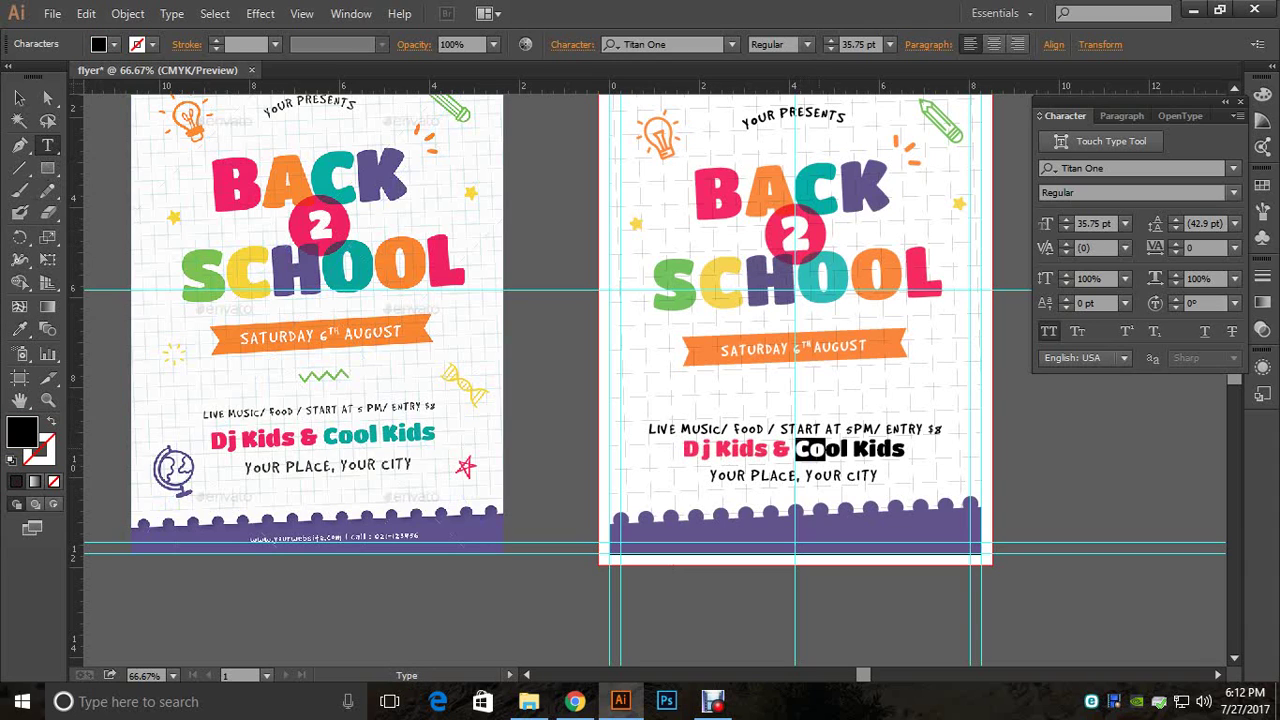
pyautogui.click(20, 329)
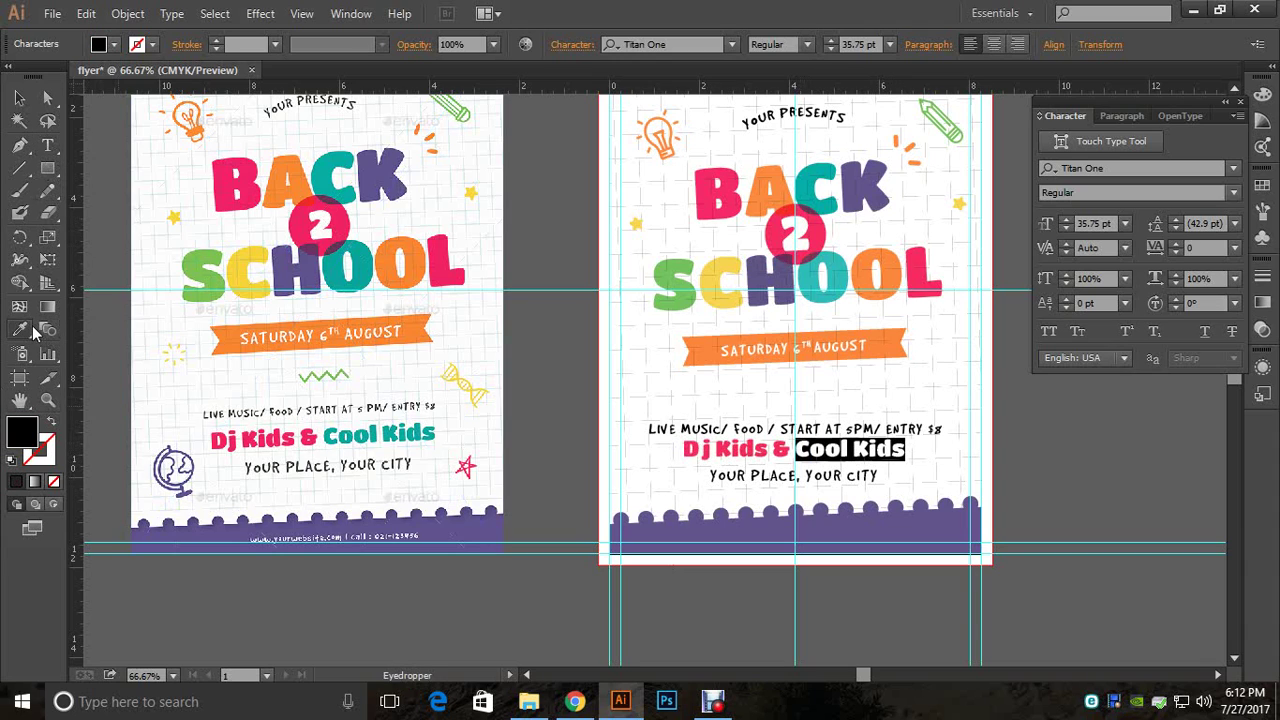
pyautogui.click(382, 434)
pyautogui.click(19, 98)
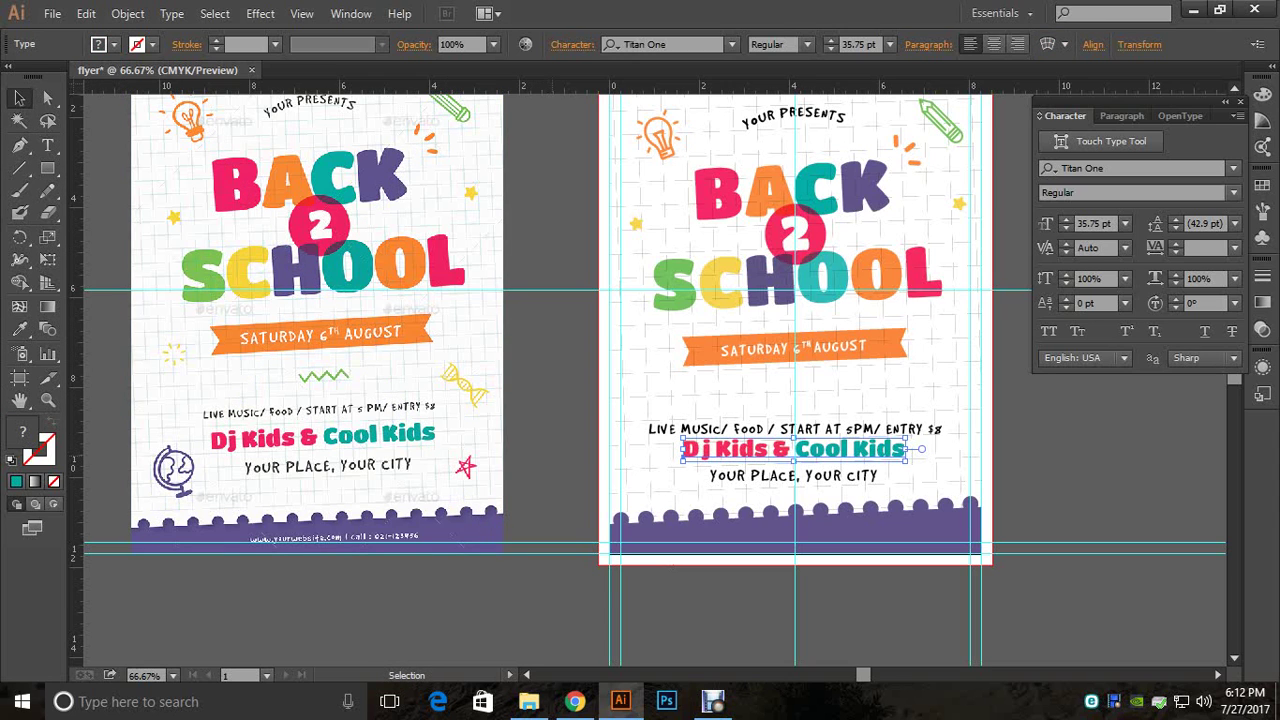
# Step: Raise the "Live Music" details line slightly to widen the gap above the "Dj Kids & Cool Kids" line
pyautogui.scroll(-2, 795, 400)
pyautogui.click(795, 358)
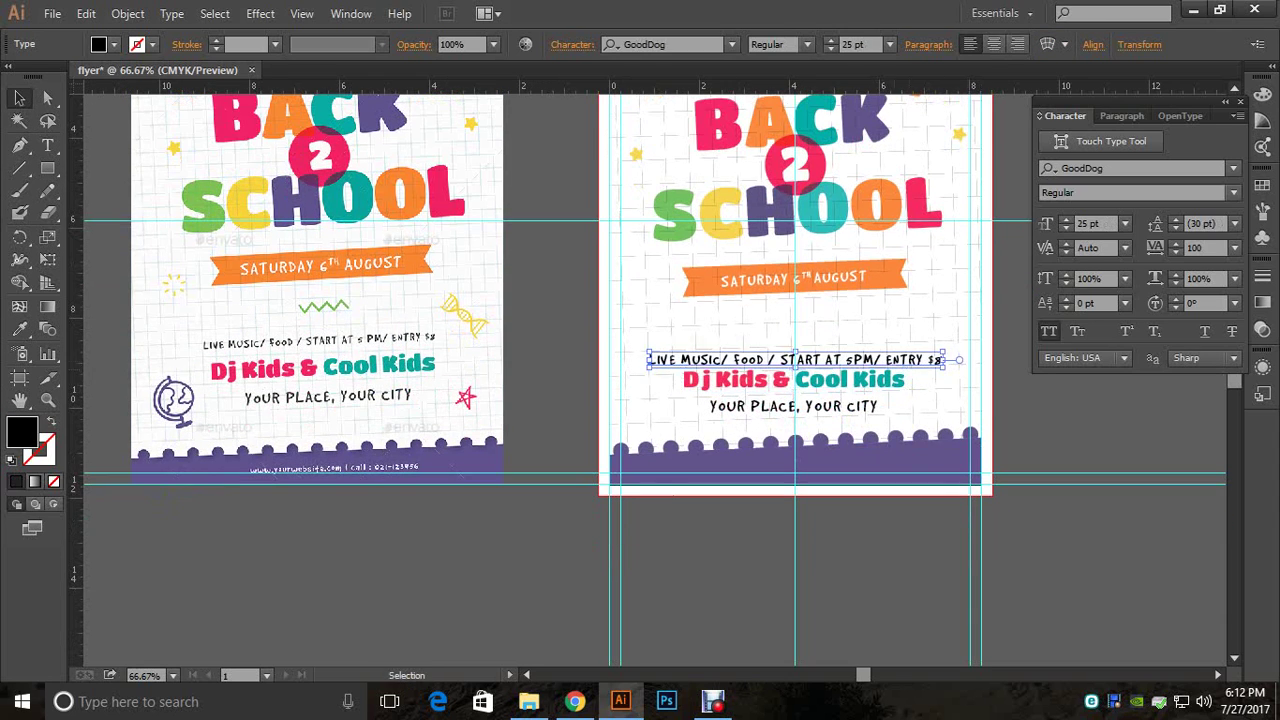
pyautogui.press('Up')
pyautogui.press('Up')
pyautogui.press('Up')
pyautogui.press('Up')
pyautogui.press('Up')
pyautogui.press('Up')
pyautogui.press('Up')
pyautogui.press('Up')
pyautogui.press('Up')
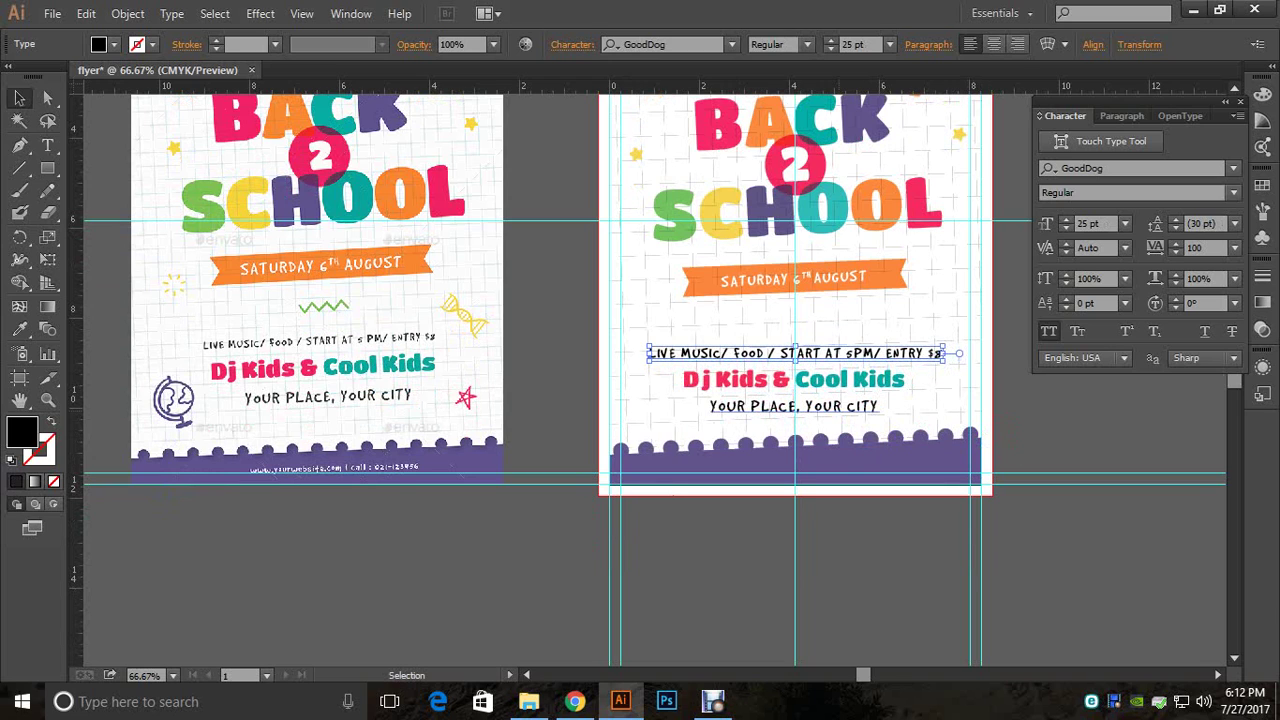
# Step: Lower the "Your Place, Your City" line slightly and raise the "Live Music" line a little more to balance the spacing
pyautogui.click(795, 408)
pyautogui.press('Down')
pyautogui.press('Down')
pyautogui.press('Down')
pyautogui.click(1050, 440)
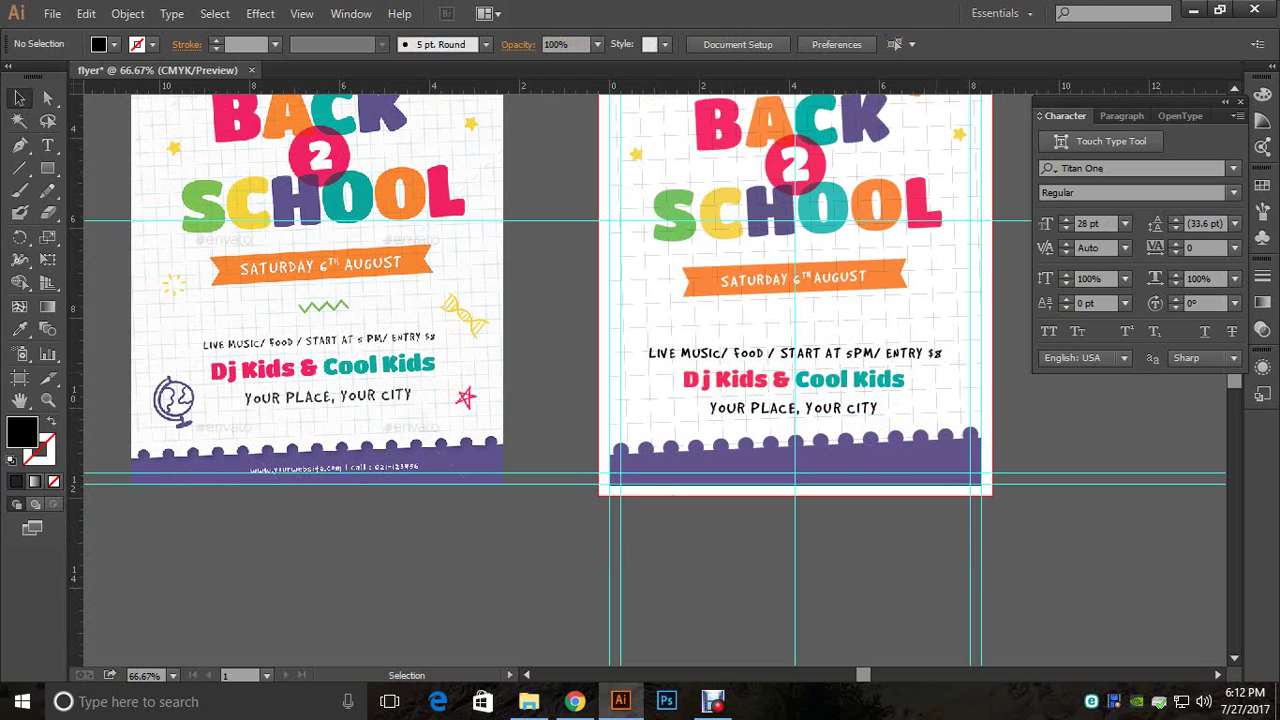
pyautogui.click(795, 354)
pyautogui.press('Up')
pyautogui.press('Up')
pyautogui.click(1040, 440)
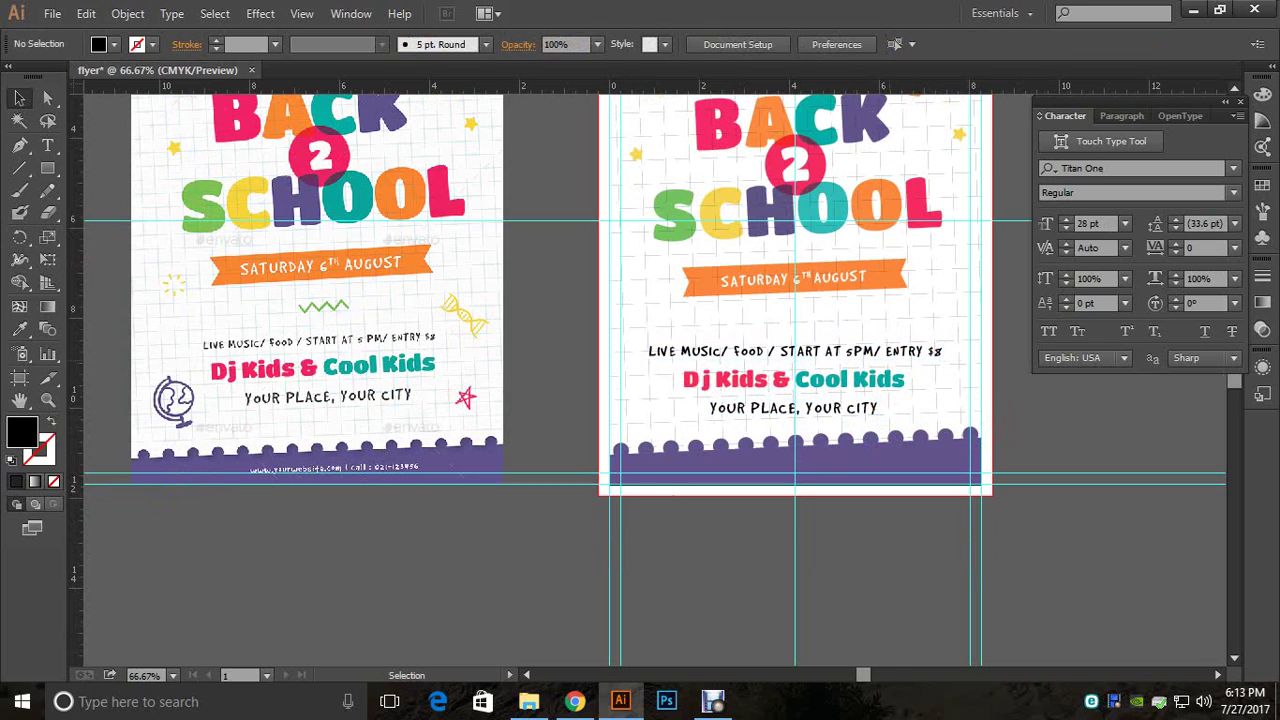
pyautogui.keyDown('shift'); pyautogui.click(800, 352); pyautogui.keyUp('shift')
pyautogui.keyDown('shift'); pyautogui.click(800, 380); pyautogui.keyUp('shift')
pyautogui.keyDown('shift'); pyautogui.click(800, 409); pyautogui.keyUp('shift')
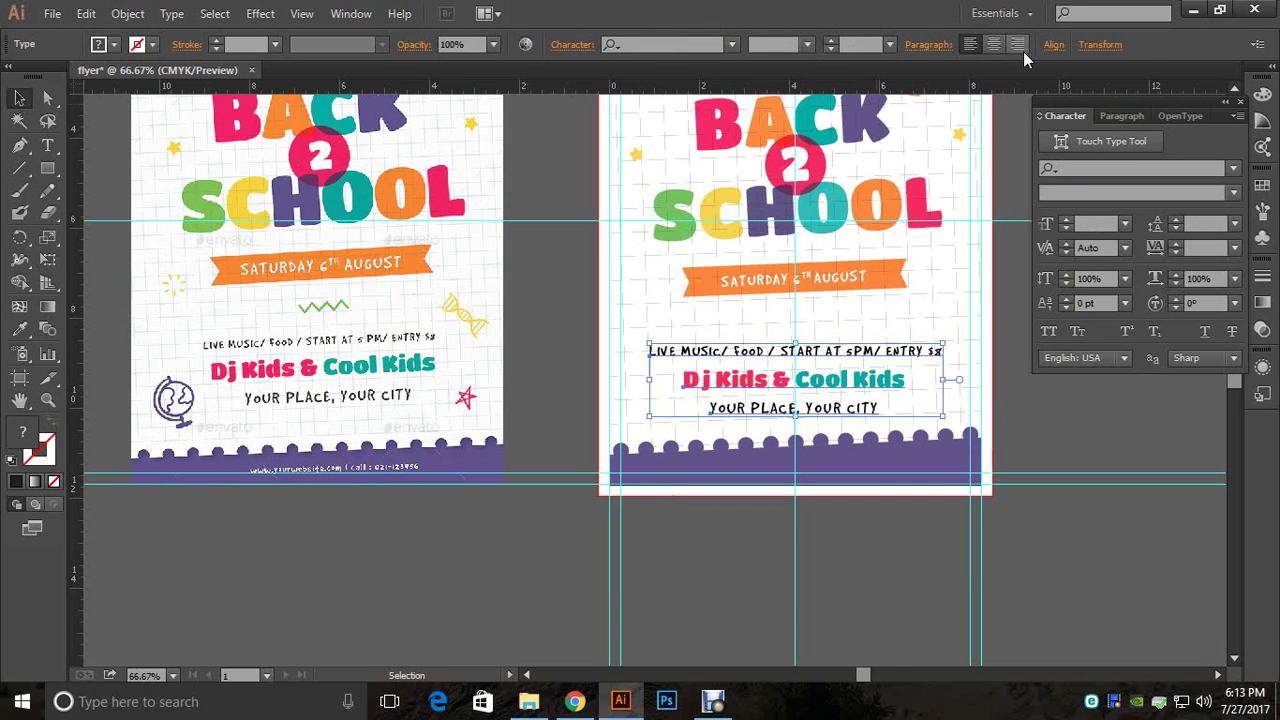
pyautogui.click(1054, 45)
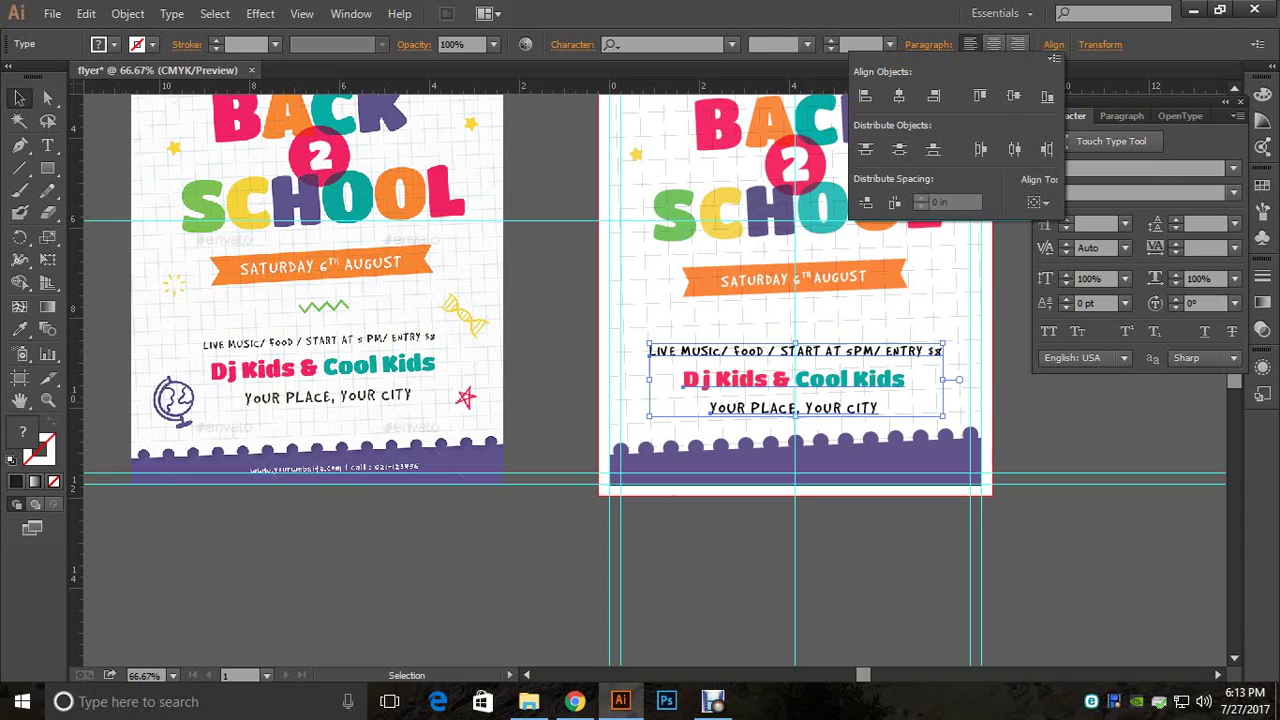
pyautogui.press('Escape')
pyautogui.hotkey('ctrl', 'shift', 'a')
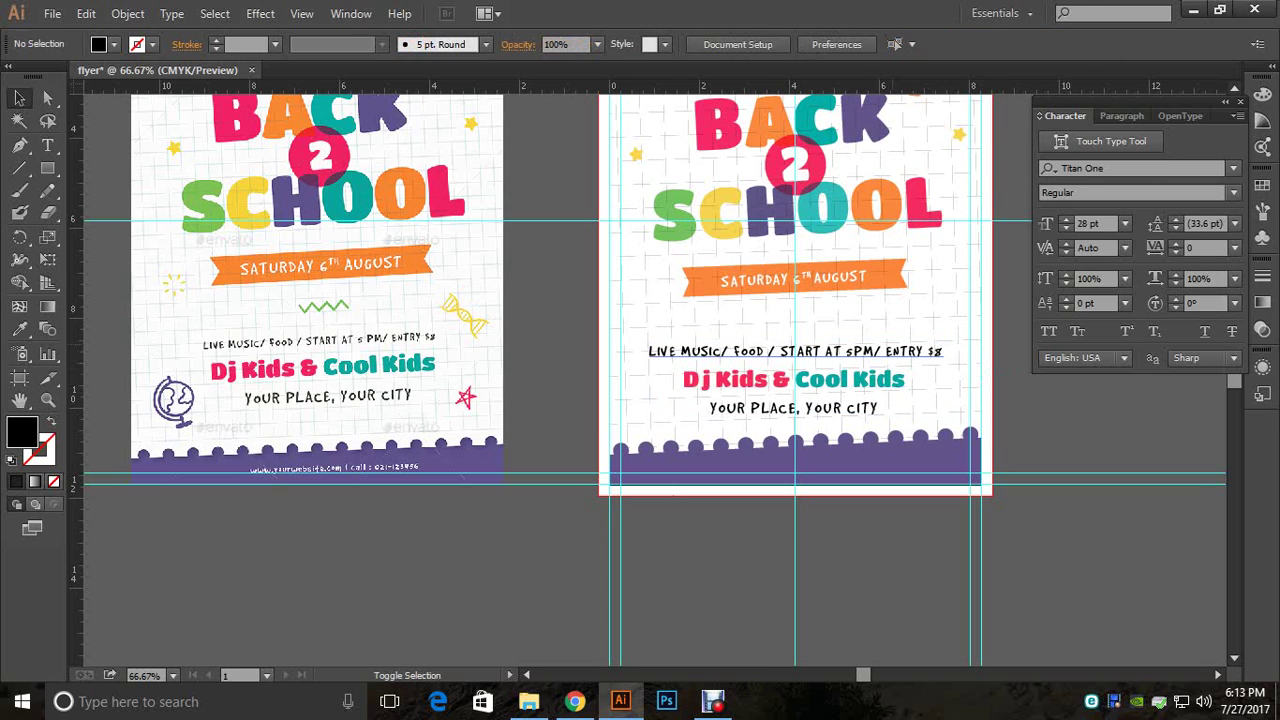
pyautogui.keyDown('shift'); pyautogui.click(795, 351); pyautogui.keyUp('shift')
pyautogui.keyDown('shift'); pyautogui.click(795, 379); pyautogui.keyUp('shift')
pyautogui.keyDown('shift'); pyautogui.click(795, 408); pyautogui.keyUp('shift')
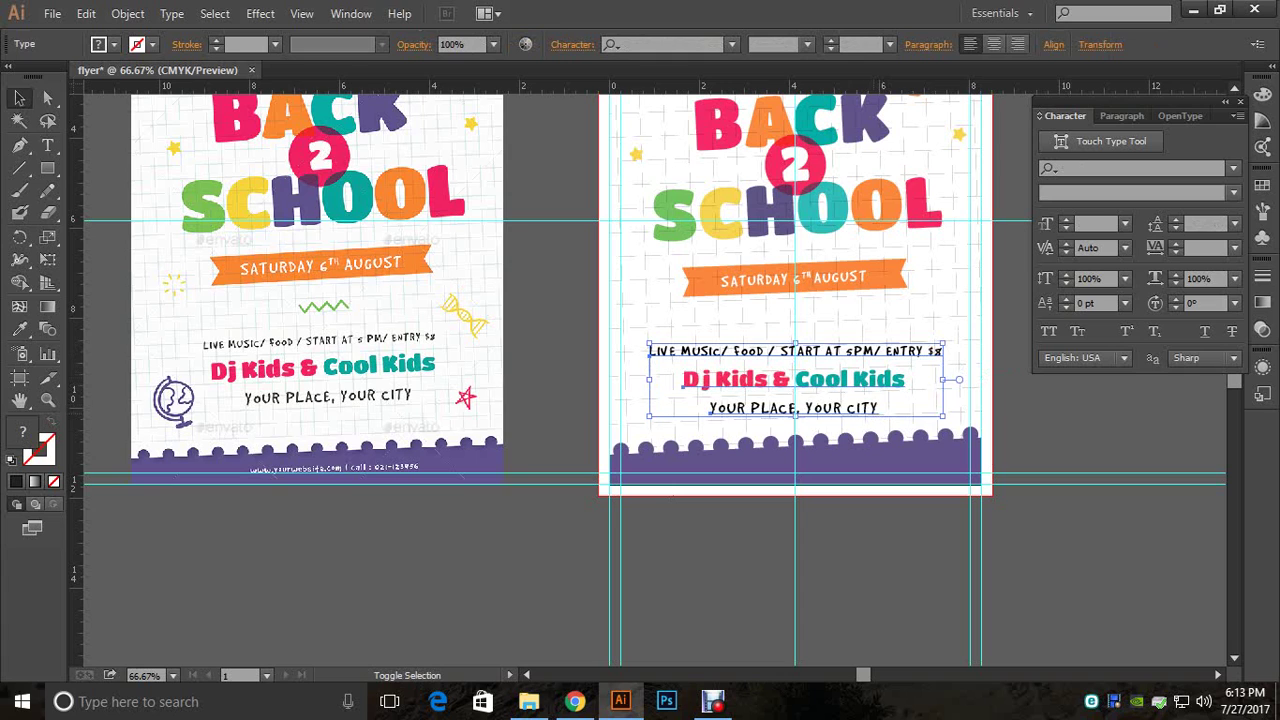
pyautogui.rightClick(921, 398)
pyautogui.click(926, 398)
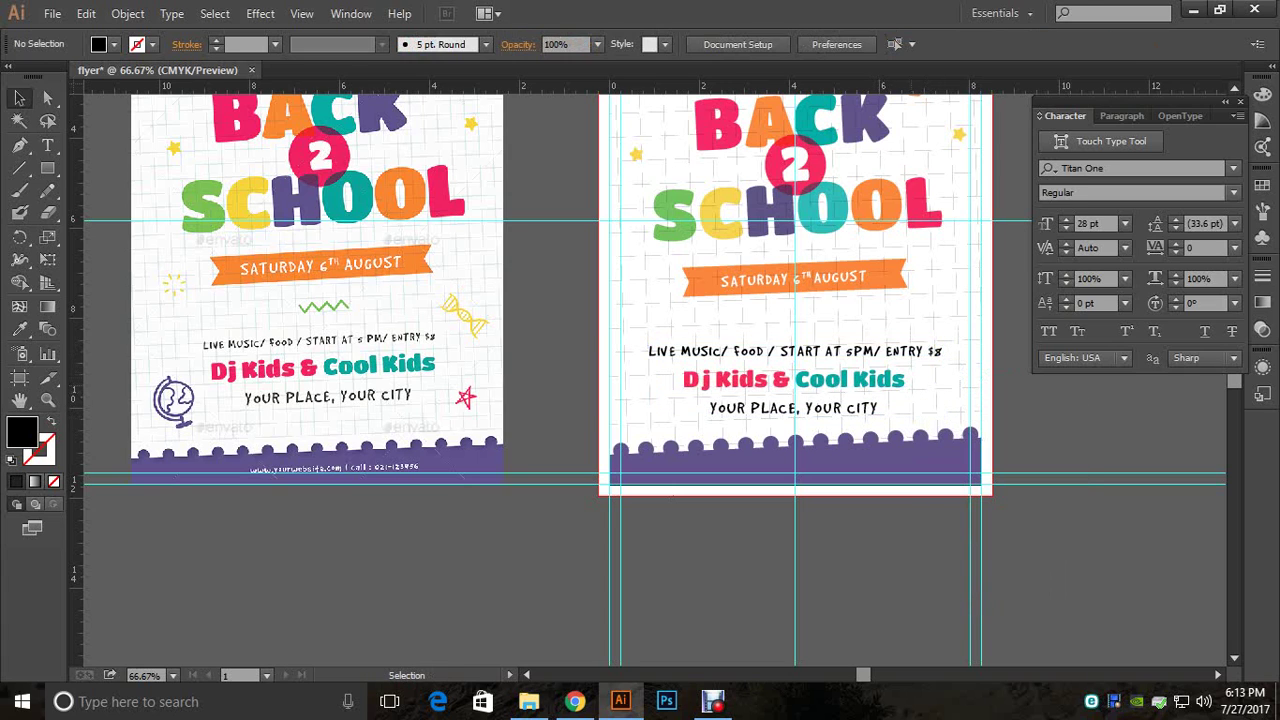
# Step: Rotate the three event text lines together slightly counter-clockwise to match the slant of the date banner
pyautogui.keyDown('shift'); pyautogui.click(865, 352); pyautogui.keyUp('shift')
pyautogui.keyDown('shift'); pyautogui.click(855, 379); pyautogui.keyUp('shift')
pyautogui.keyDown('shift'); pyautogui.click(800, 408); pyautogui.keyUp('shift')
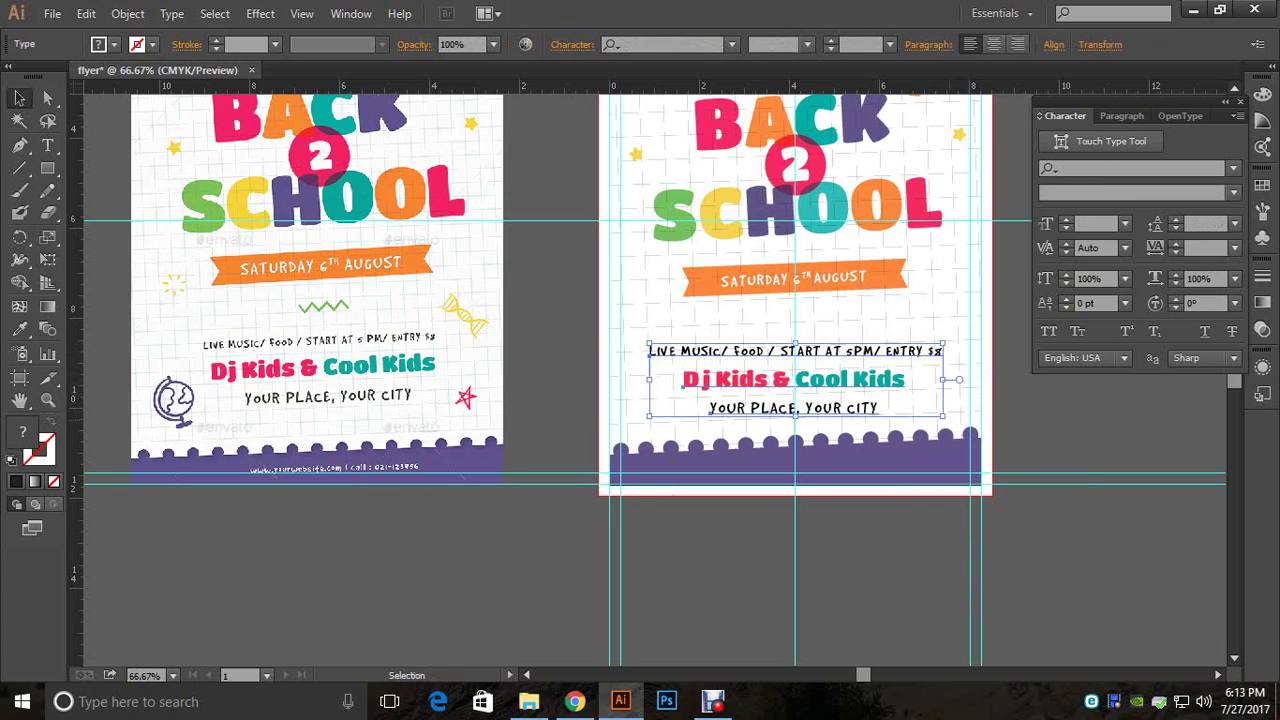
pyautogui.moveTo(952, 420); pyautogui.dragTo(959, 409)
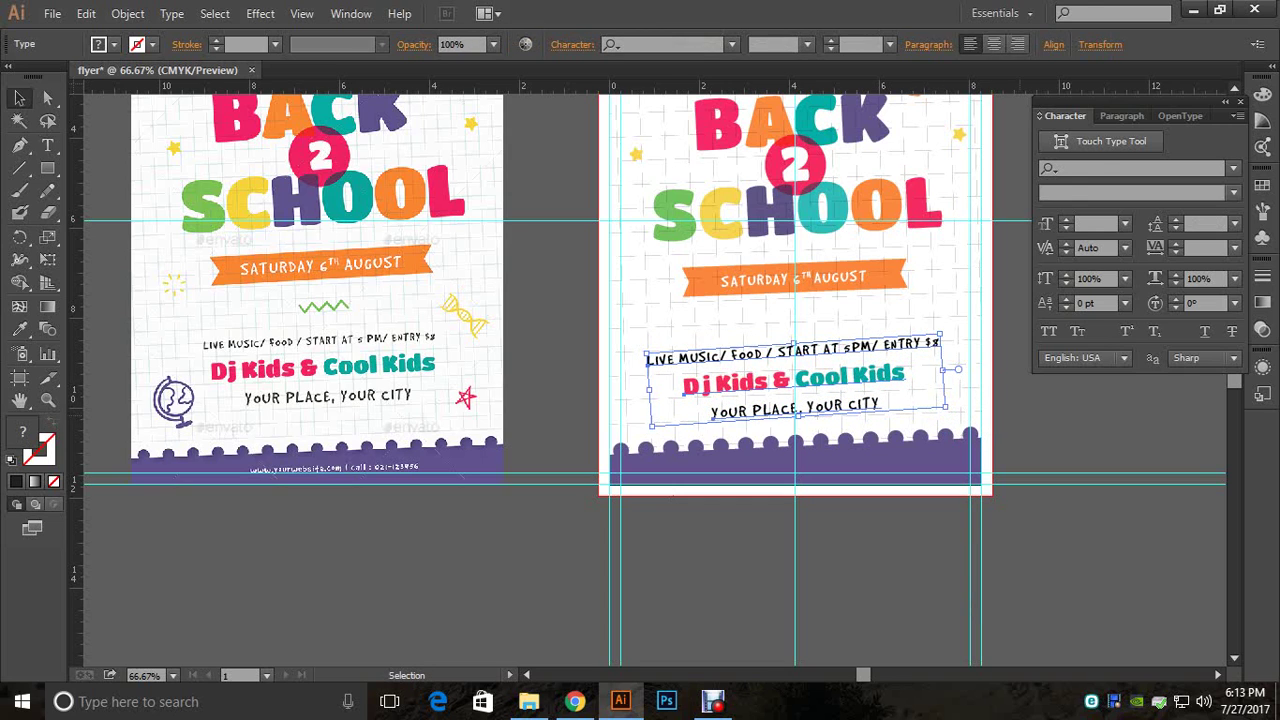
pyautogui.click(1036, 428)
# Step: Raise the three tilted event text lines together slightly above the purple footer
pyautogui.click(868, 377)
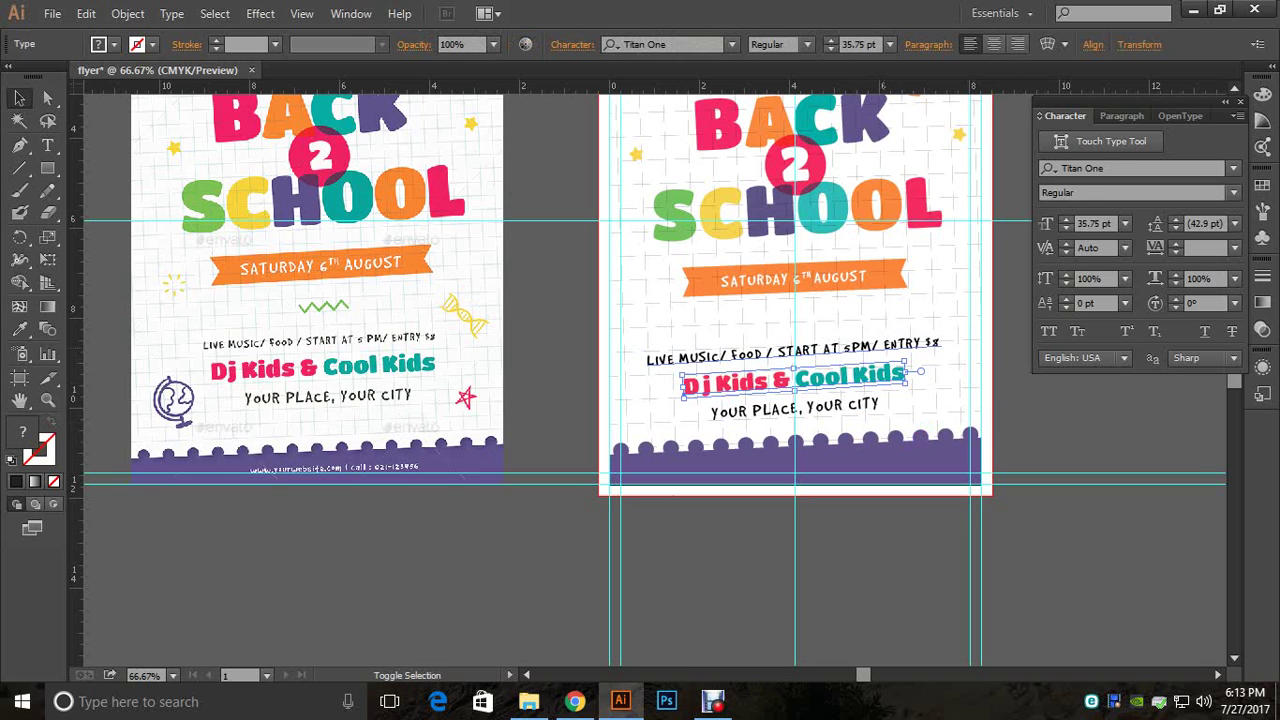
pyautogui.keyDown('shift'); pyautogui.click(790, 350); pyautogui.keyUp('shift')
pyautogui.keyDown('shift'); pyautogui.click(797, 410); pyautogui.keyUp('shift')
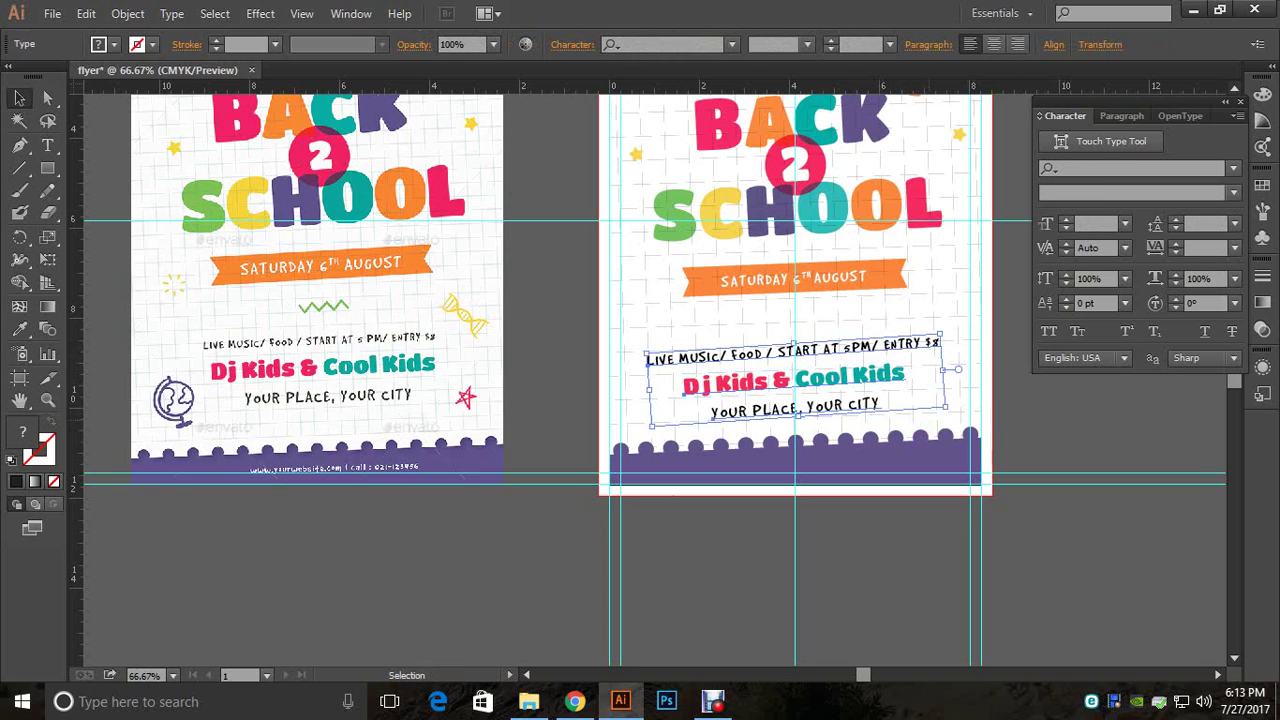
pyautogui.press('Up')
pyautogui.press('Up')
pyautogui.press('Up')
pyautogui.press('Up')
pyautogui.press('Up')
pyautogui.press('Up')
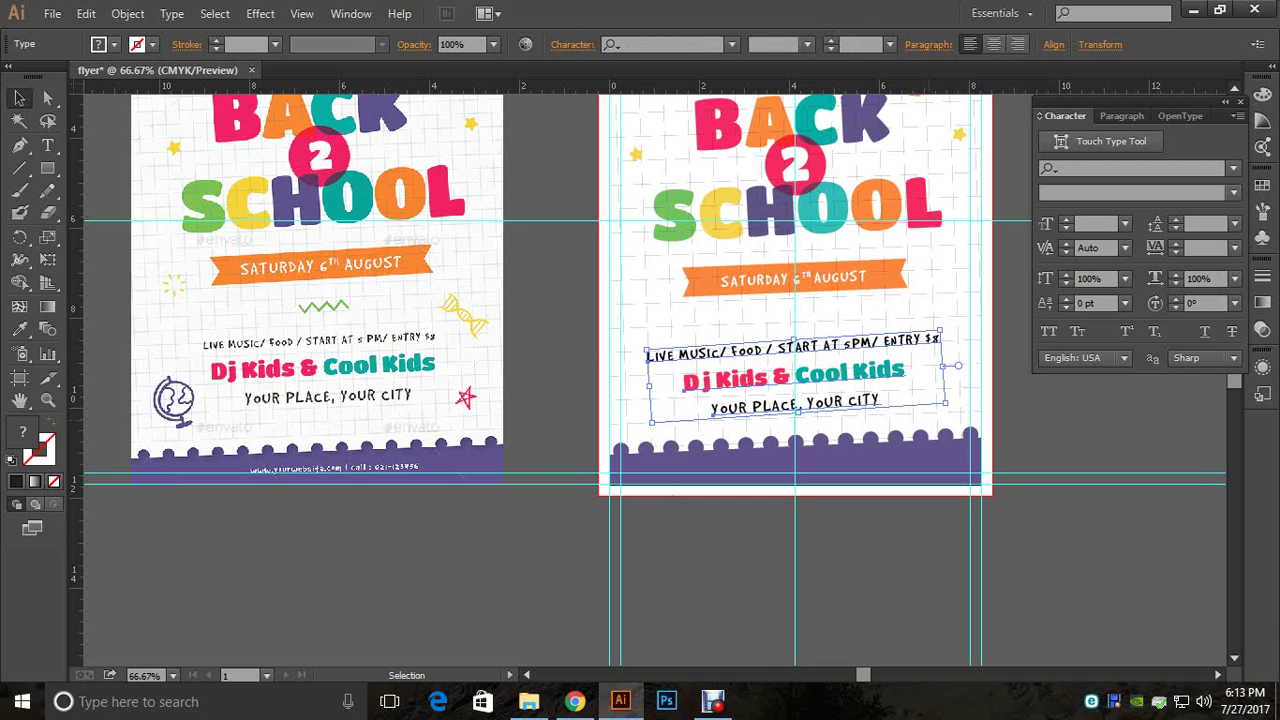
# Step: Scale the three event text lines down slightly and nudge them back to the flyer's vertical centre guide
pyautogui.moveTo(945, 403); pyautogui.dragTo(936, 402)
pyautogui.press('Right')
pyautogui.press('Right')
pyautogui.press('Right')
pyautogui.press('Right')
pyautogui.press('Right')
pyautogui.press('Right')
pyautogui.press('Right')
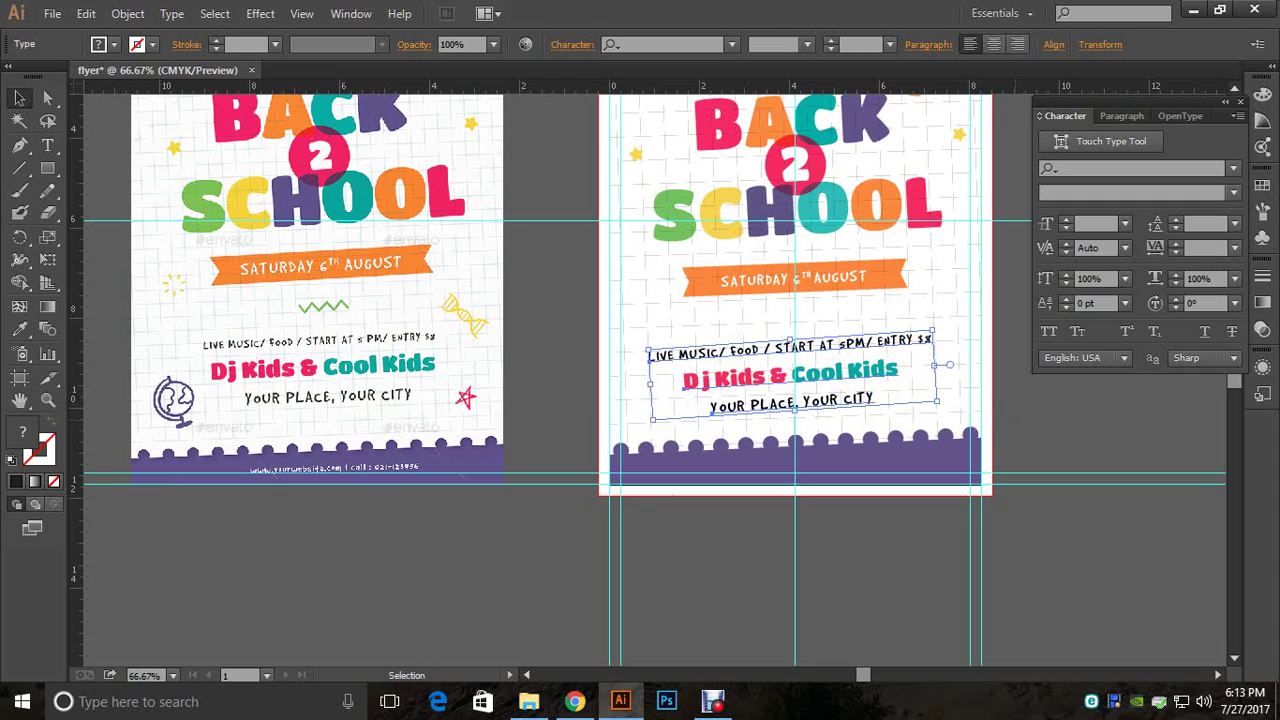
pyautogui.press('Up')
pyautogui.press('Up')
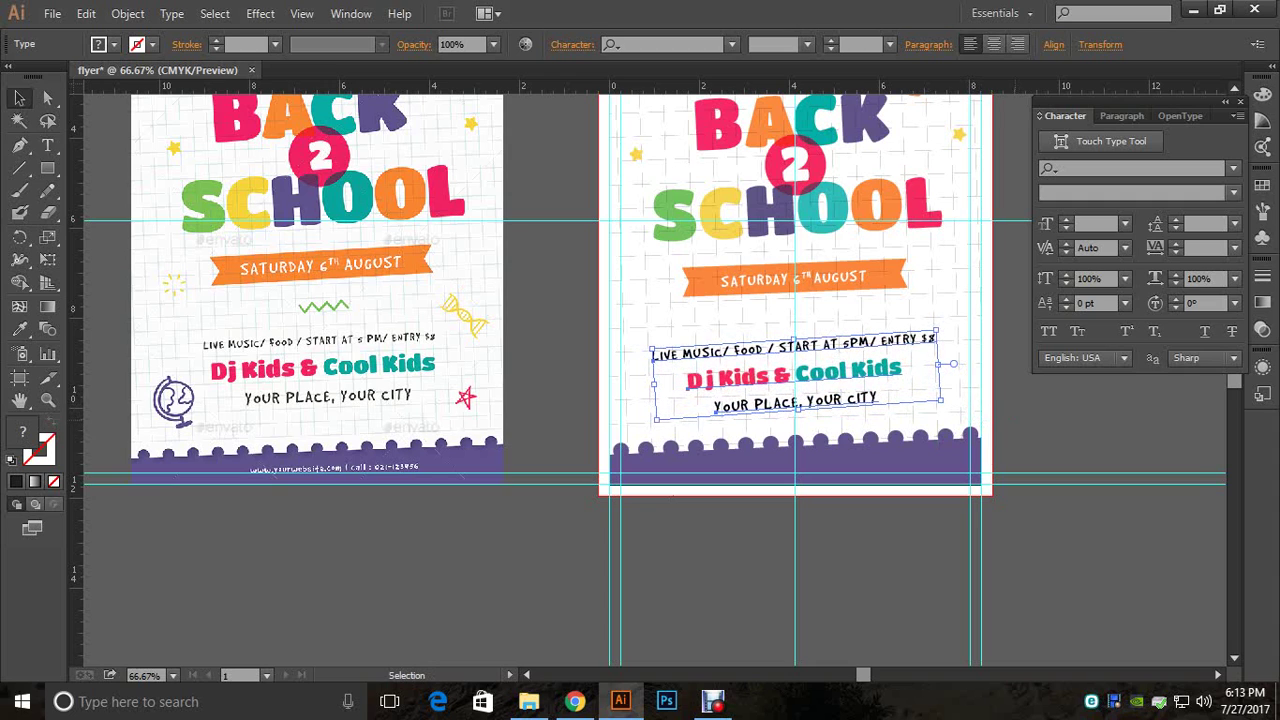
pyautogui.press('Left')
pyautogui.press('Left')
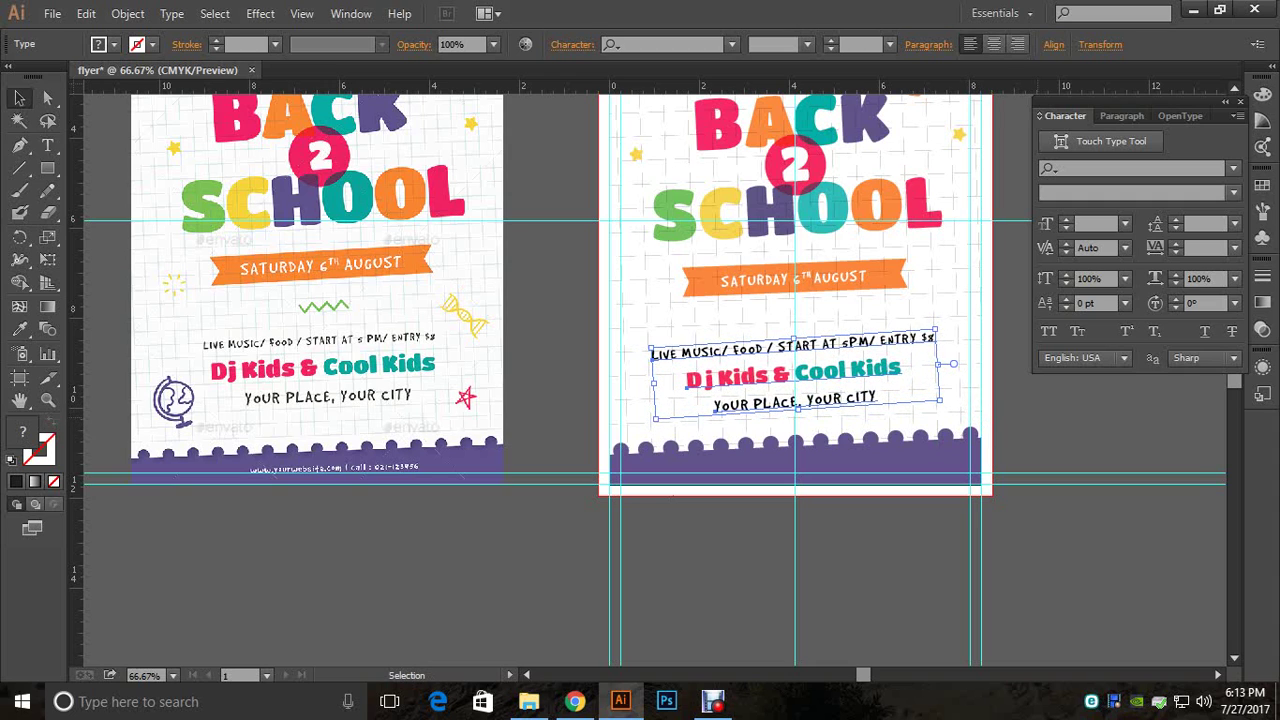
pyautogui.hotkey('ctrl', 'shift', 'a')
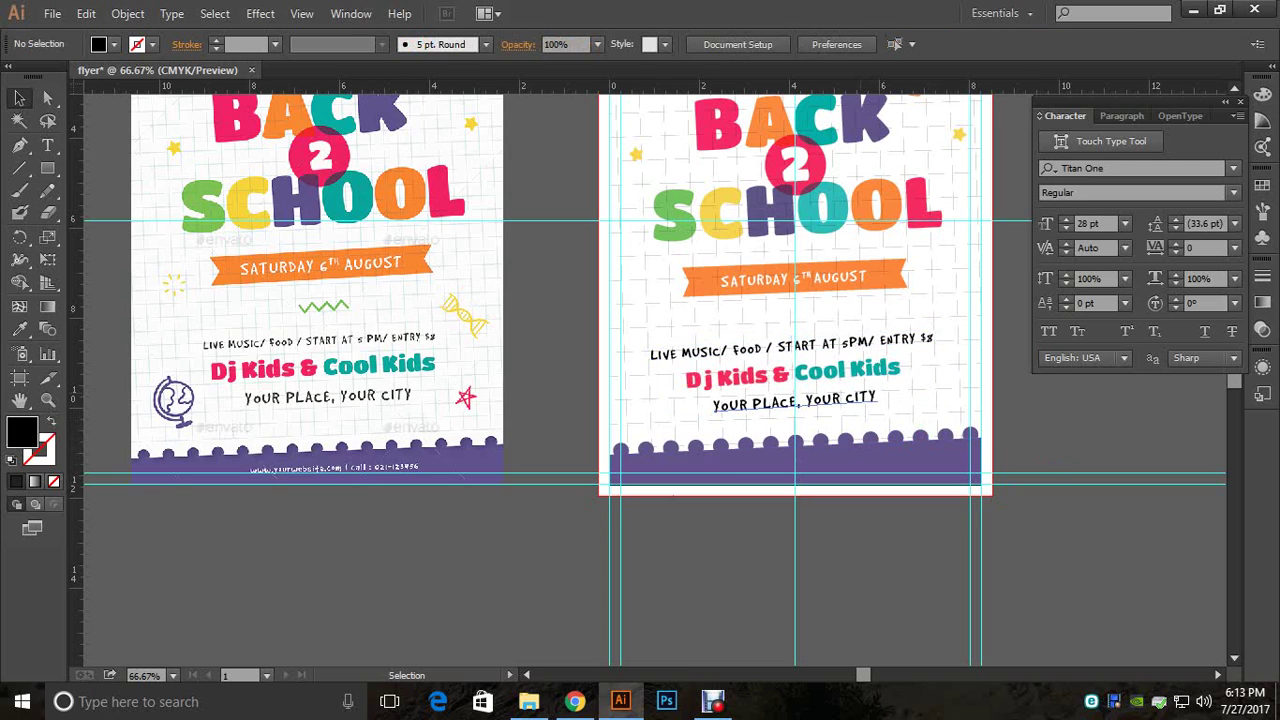
# Step: Move the resized event text block a little further up toward the date banner
pyautogui.keyDown('shift'); pyautogui.click(815, 373); pyautogui.keyUp('shift')
pyautogui.keyDown('shift'); pyautogui.click(810, 401); pyautogui.keyUp('shift')
pyautogui.keyDown('shift'); pyautogui.click(805, 345); pyautogui.keyUp('shift')
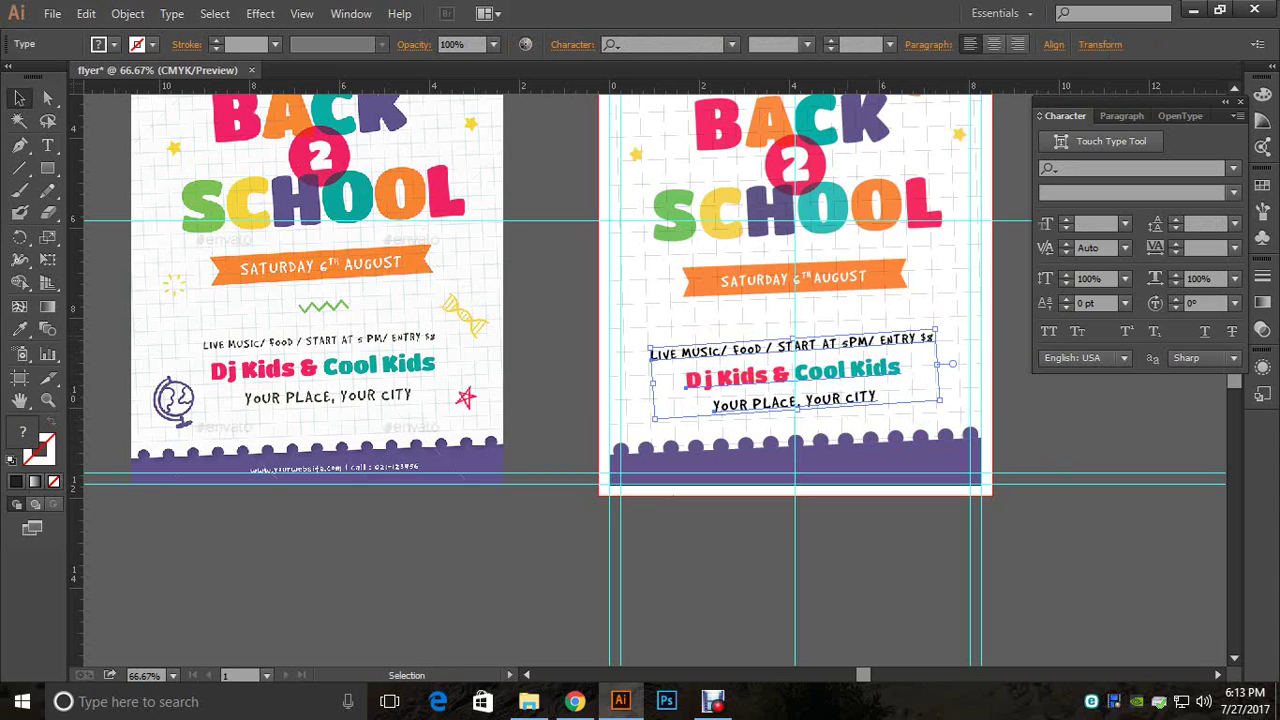
pyautogui.press('Up')
pyautogui.press('Up')
pyautogui.press('Up')
pyautogui.press('Up')
pyautogui.press('Up')
pyautogui.press('Up')
pyautogui.press('Up')
pyautogui.press('Up')
pyautogui.press('Up')
pyautogui.press('Up')
pyautogui.hotkey('ctrl', 'shift', 'a')
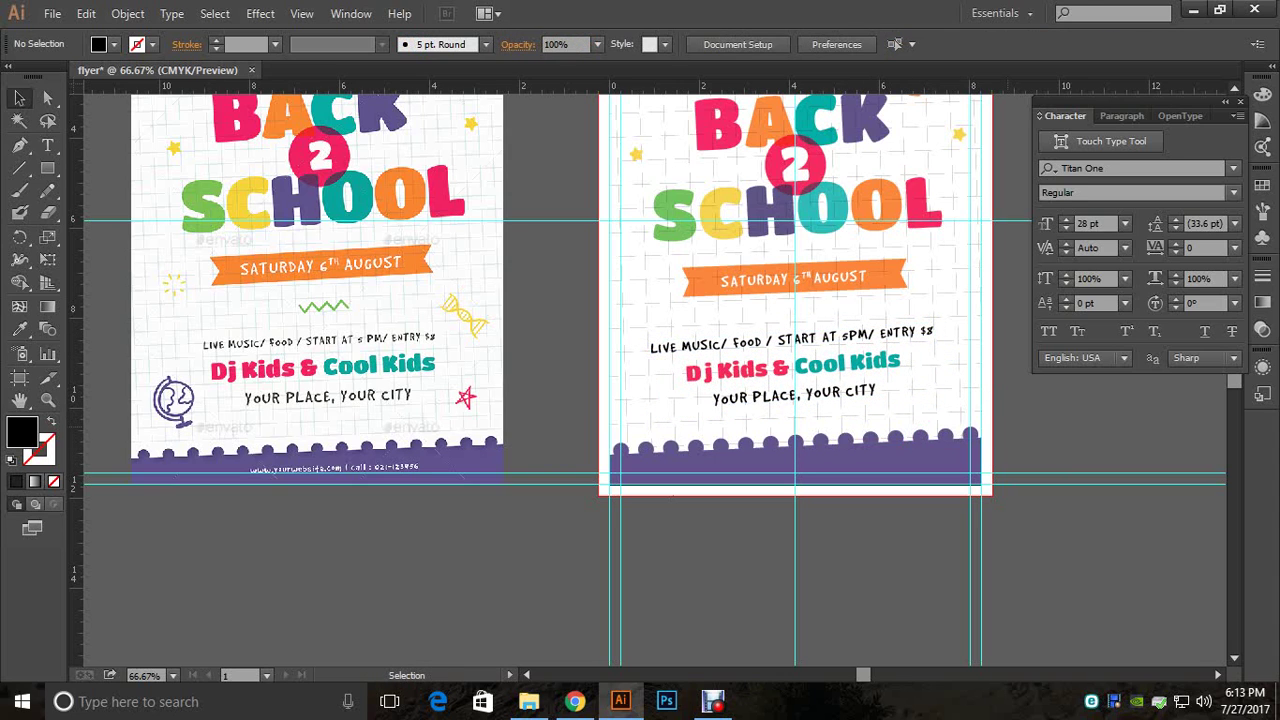
# Step: Open the dna, globe, hand_drawn_star and circular EPS files from the Flyer folder in Illustrator
pyautogui.hotkey('ctrl', '-')
pyautogui.scroll(2, 650, 370)
pyautogui.hscroll(-1, 650, 370)
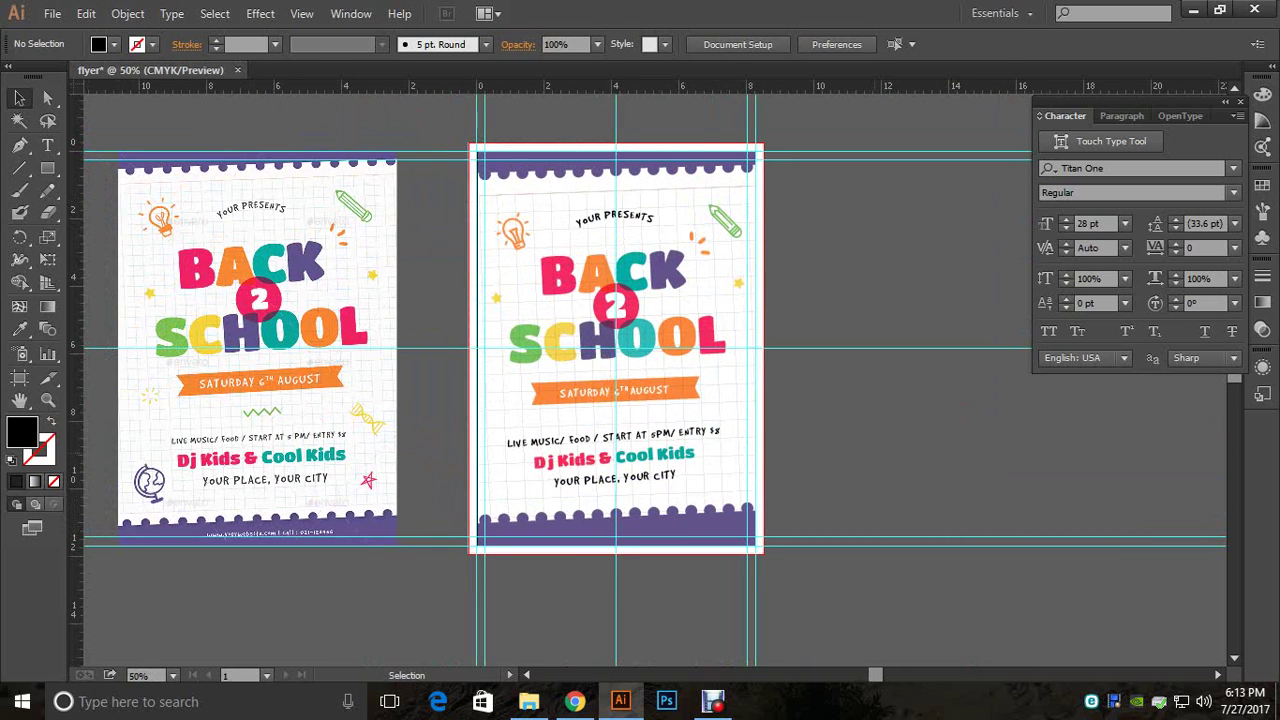
pyautogui.moveTo(620, 400); pyautogui.dragTo(689, 319)
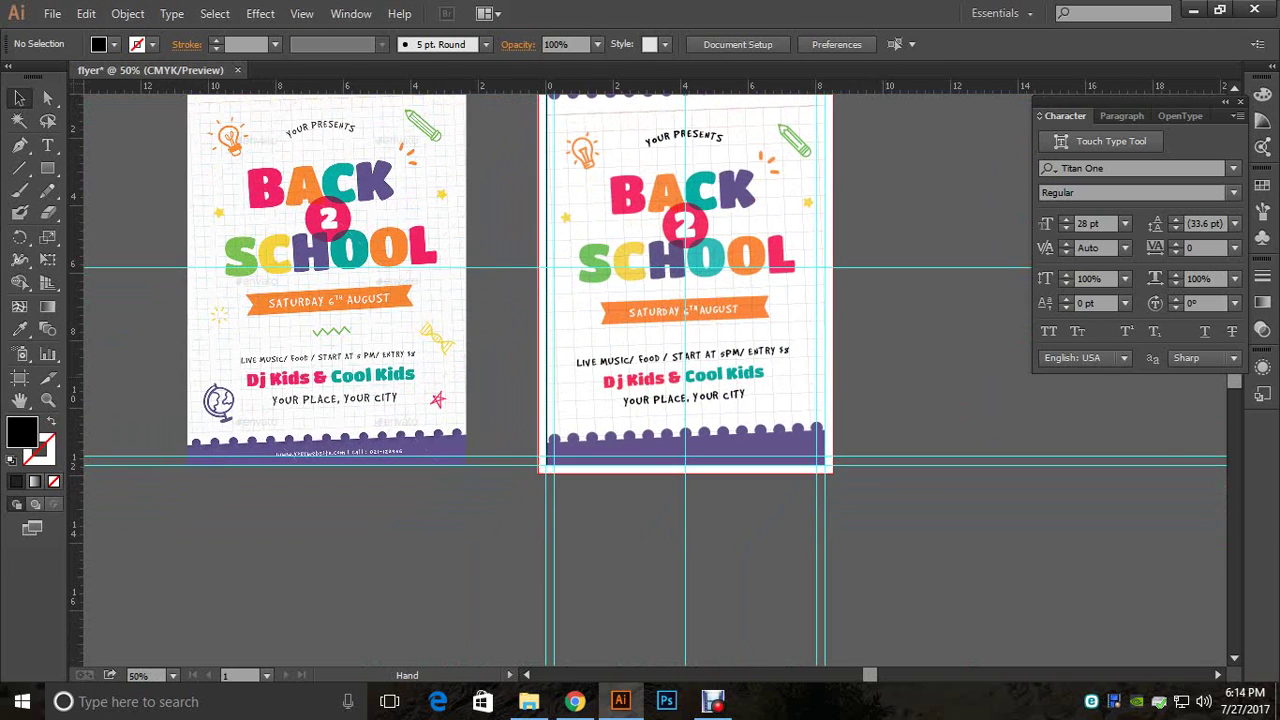
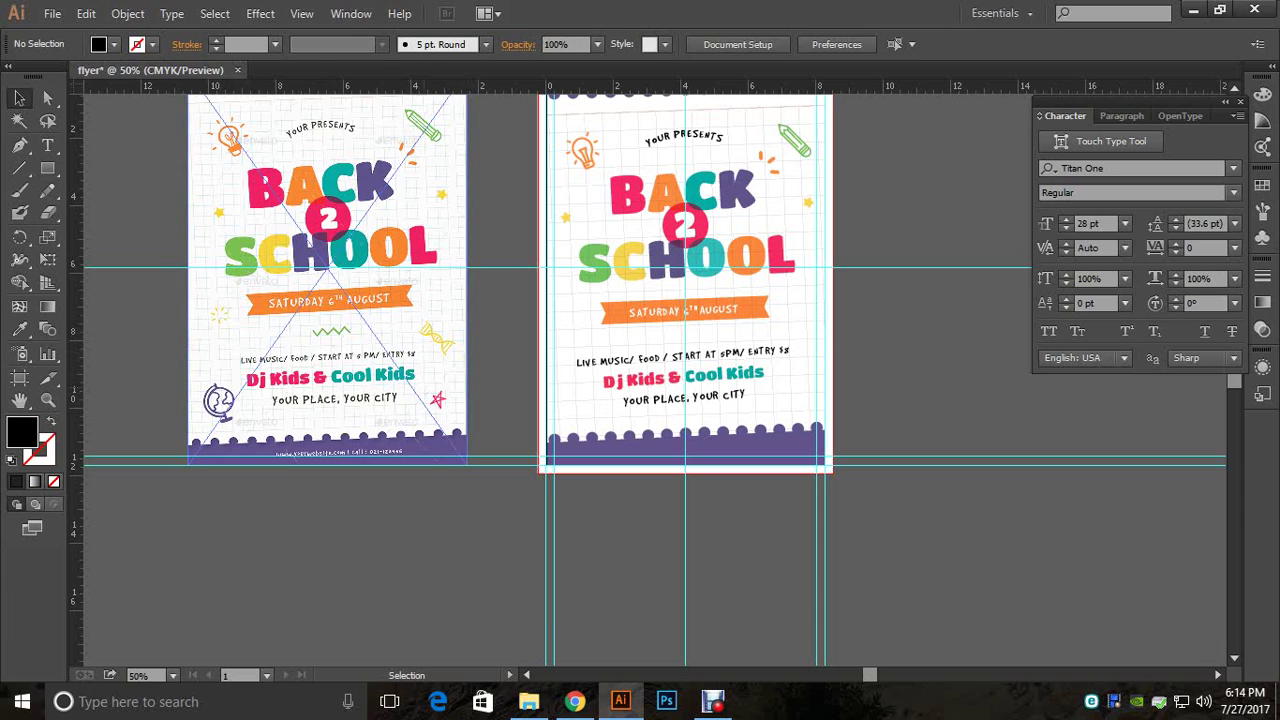
pyautogui.click(529, 701)
pyautogui.click(728, 158)
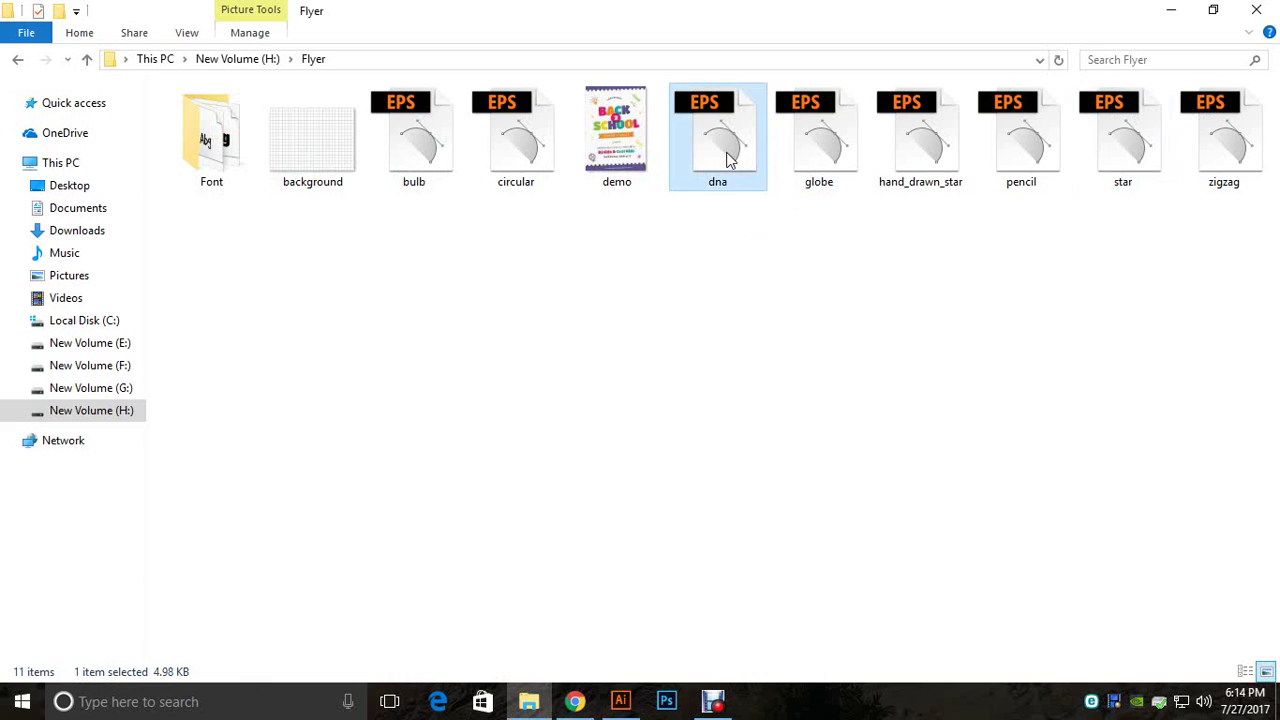
pyautogui.doubleClick(728, 158)
pyautogui.hotkey('alt', 'Tab')
pyautogui.doubleClick(819, 145)
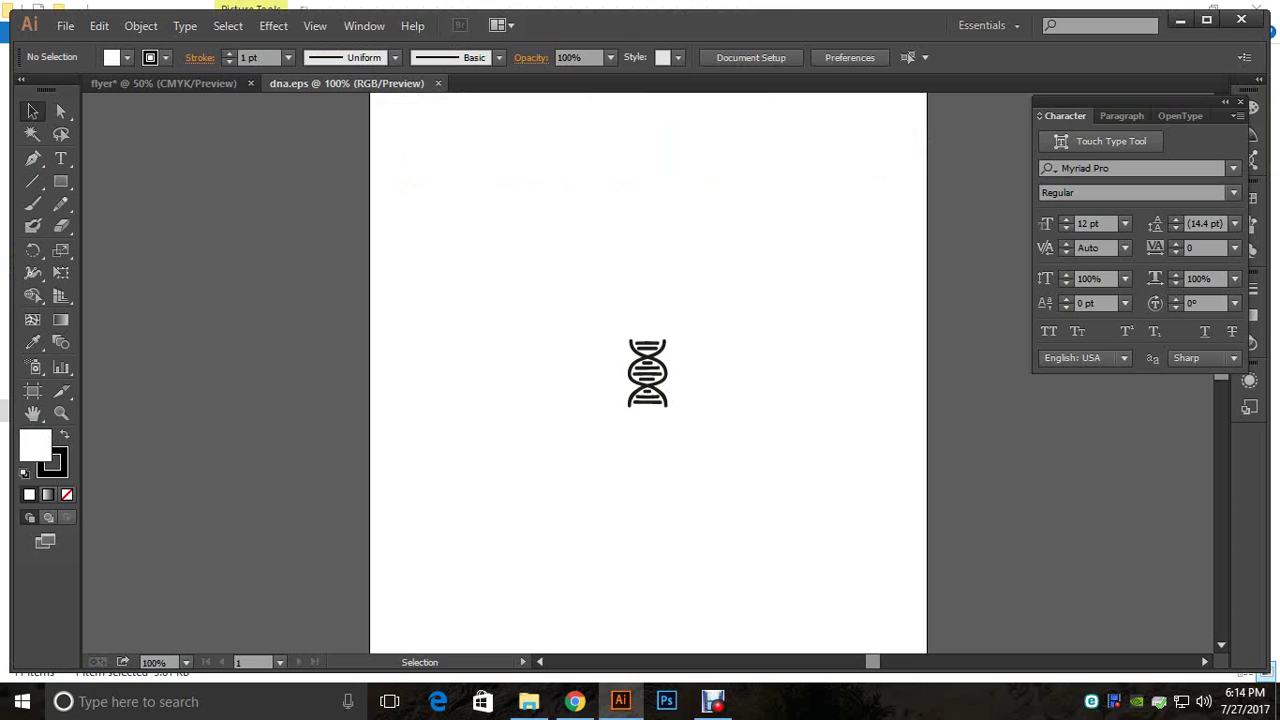
pyautogui.click(529, 701)
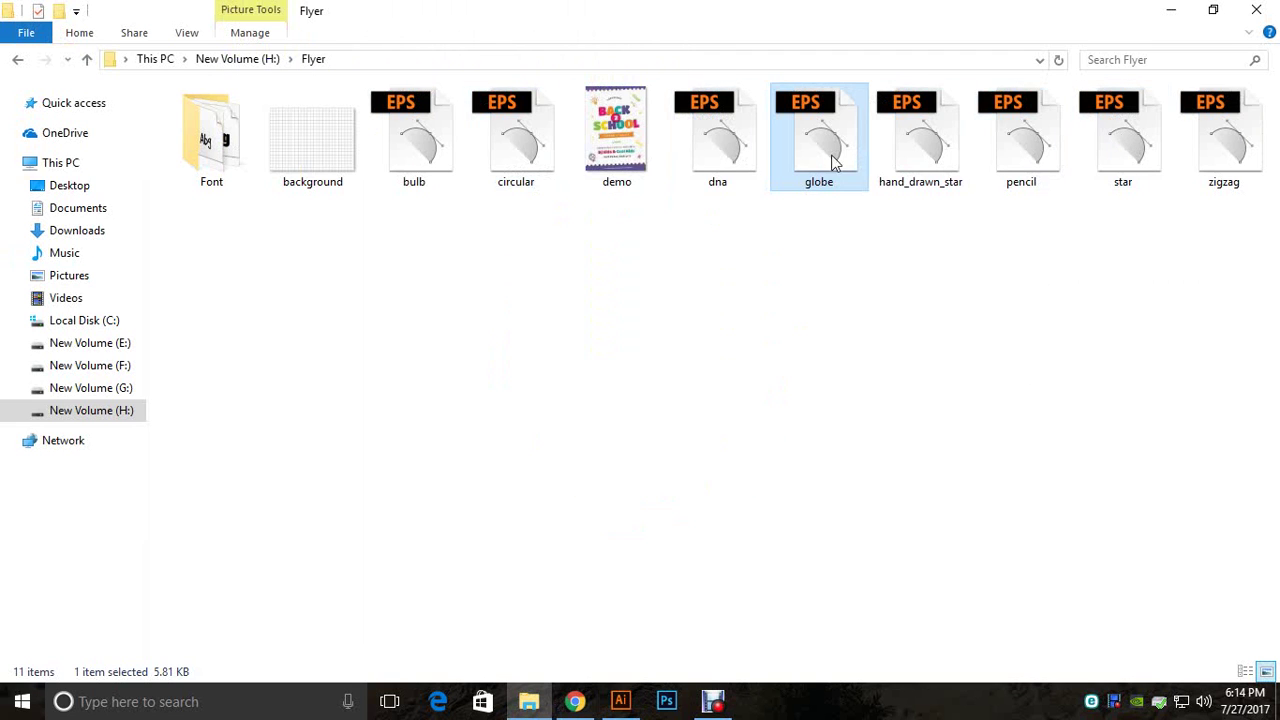
pyautogui.doubleClick(909, 154)
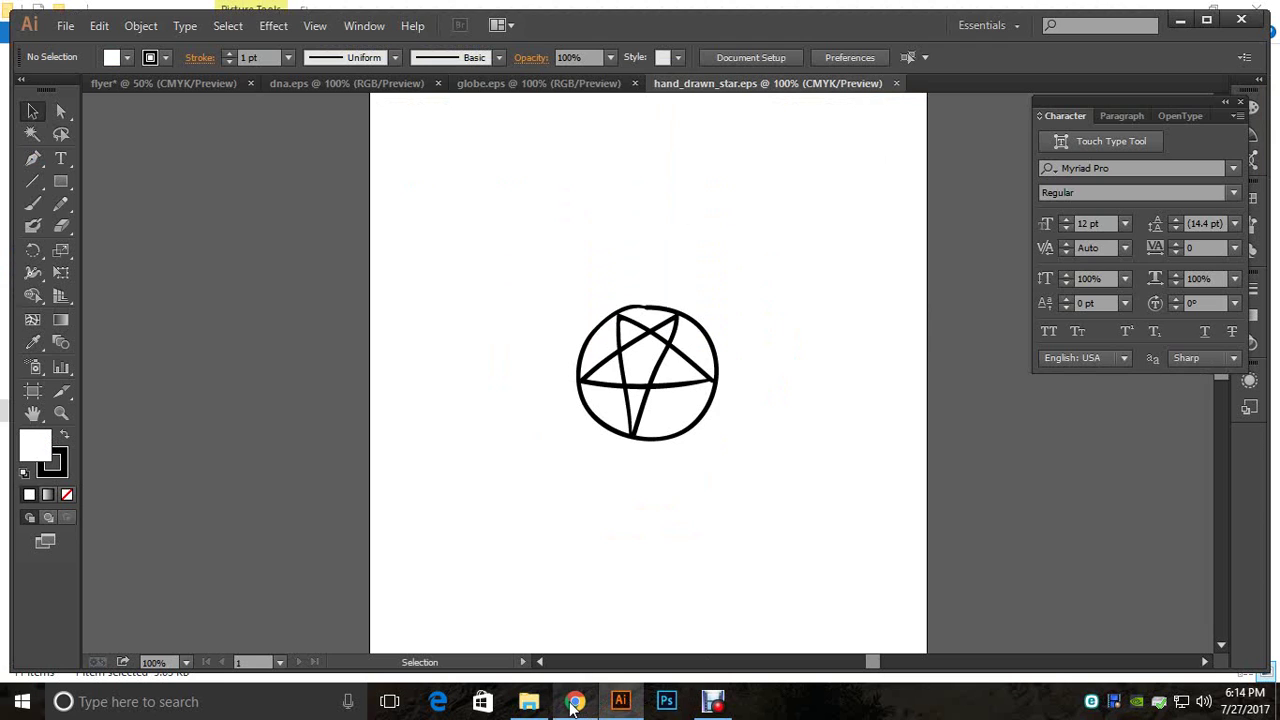
pyautogui.click(529, 701)
pyautogui.hotkey('alt', 'Tab')
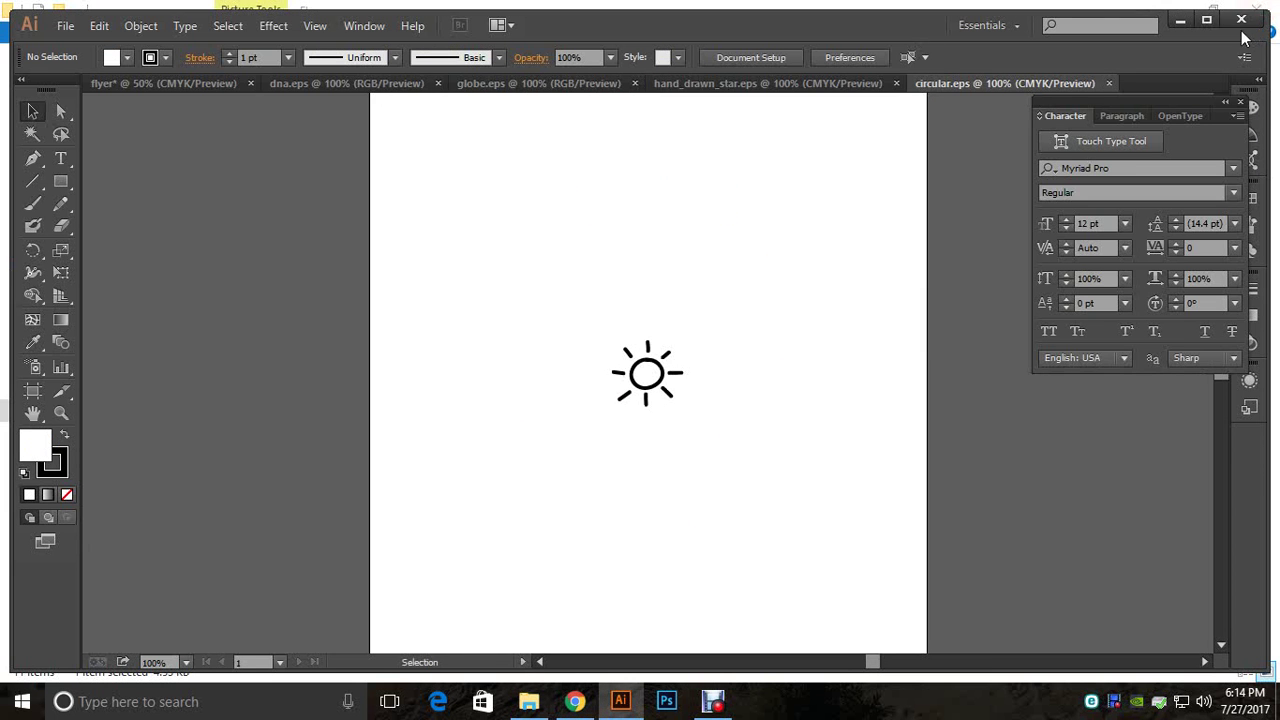
pyautogui.click(1206, 20)
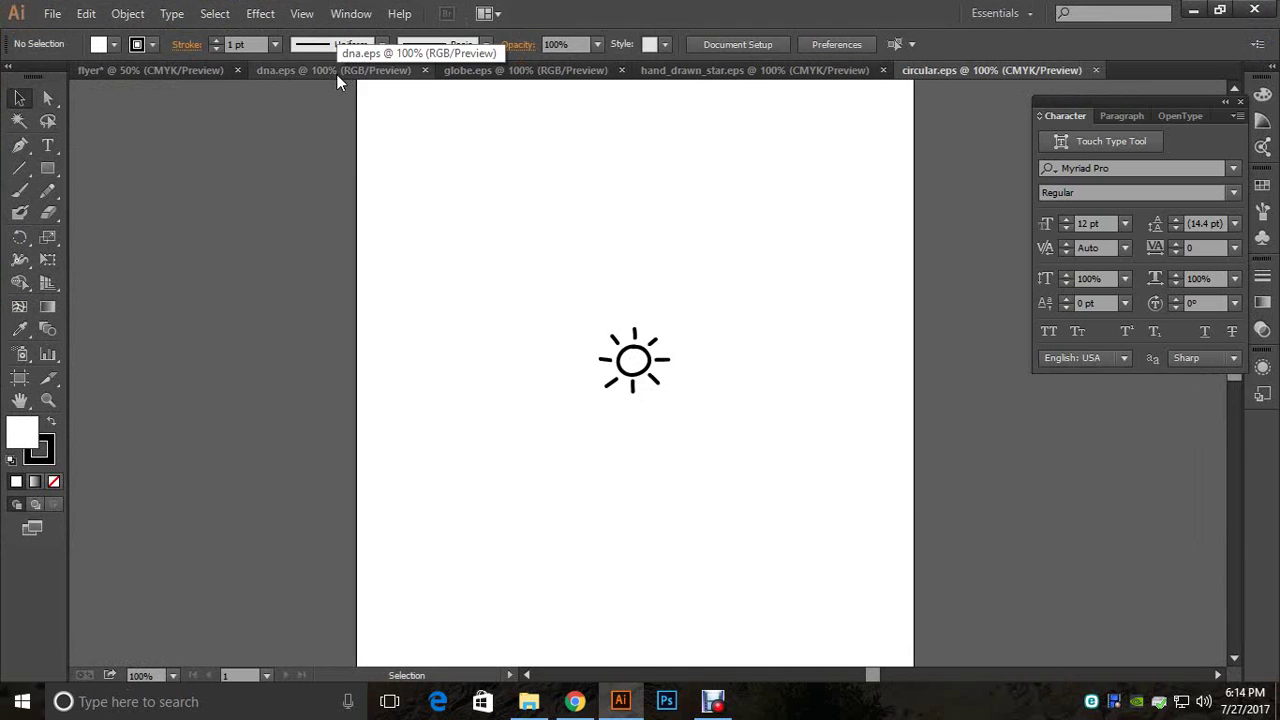
# Step: Bring the DNA drawing from dna.eps into the flyer document, placing it between the reference design and the artboard
pyautogui.click(336, 74)
pyautogui.moveTo(652, 357); pyautogui.dragTo(484, 340)
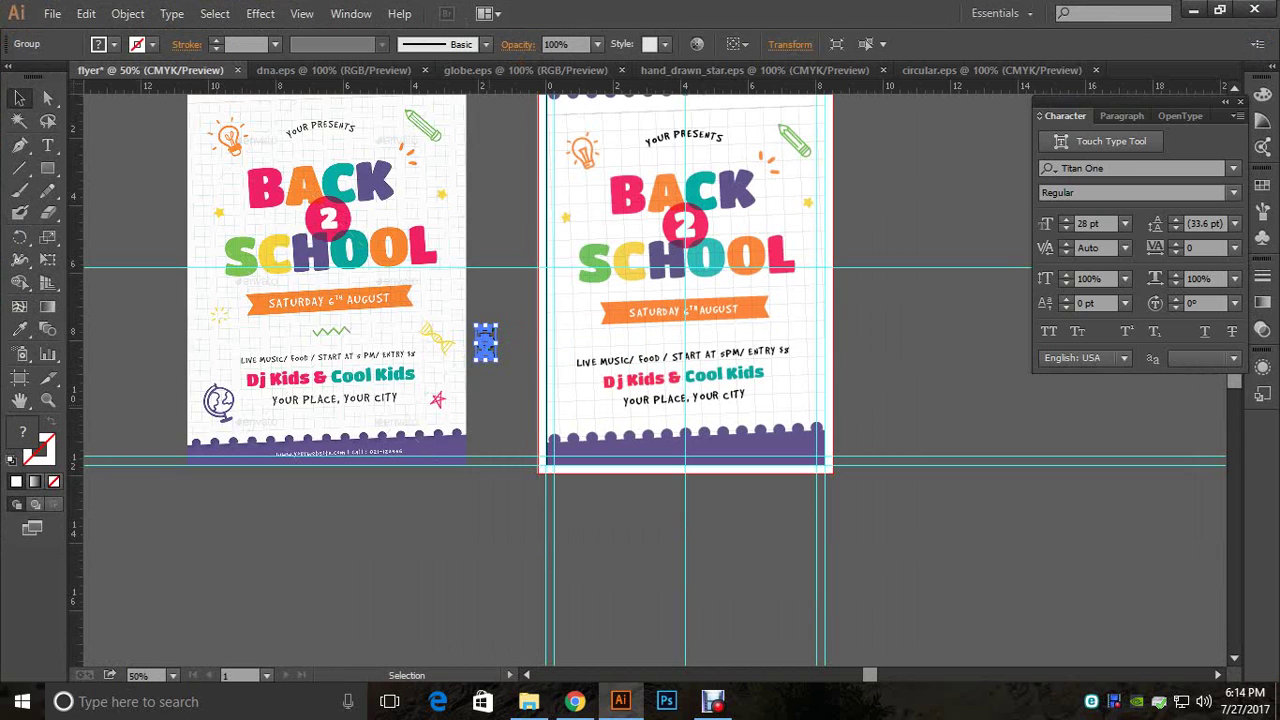
pyautogui.hotkey('ctrl', 'shift', 'a')
# Step: Ungroup the DNA drawing beside the reference design and release its clipping mask
pyautogui.click(430, 431)
pyautogui.click(430, 431)
pyautogui.click(430, 431)
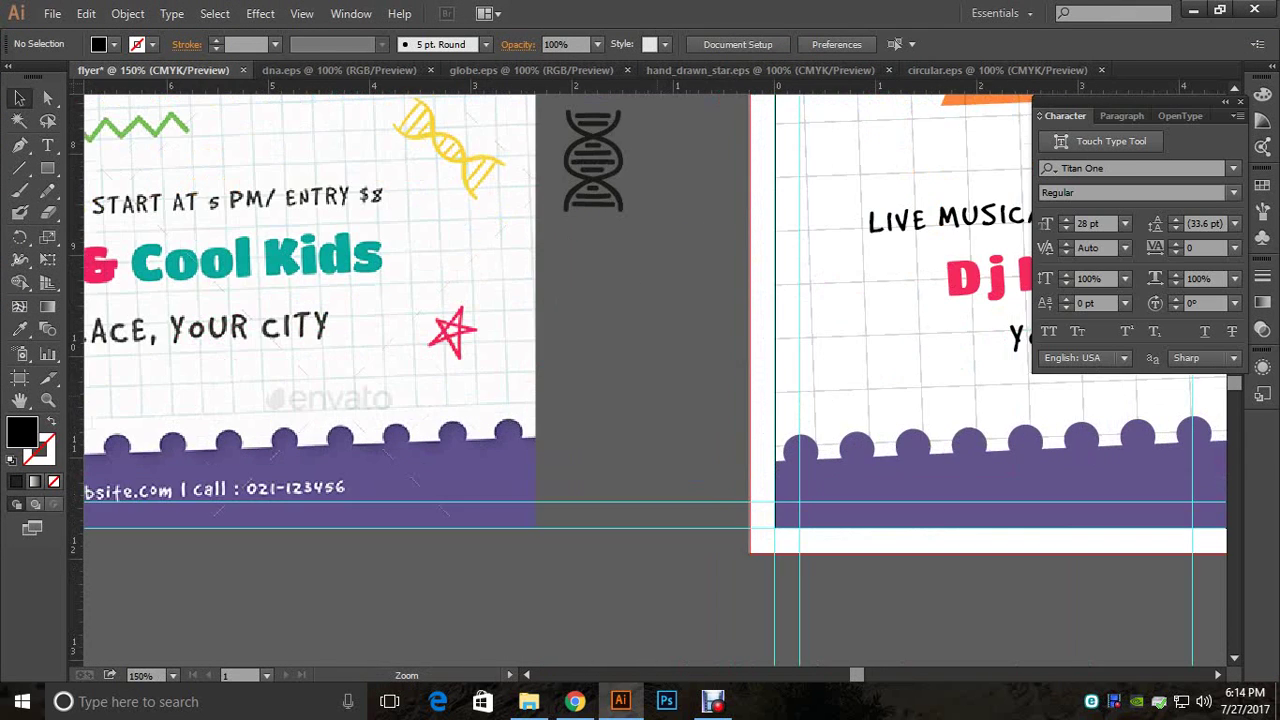
pyautogui.moveTo(610, 175); pyautogui.dragTo(655, 373)
pyautogui.click(655, 373)
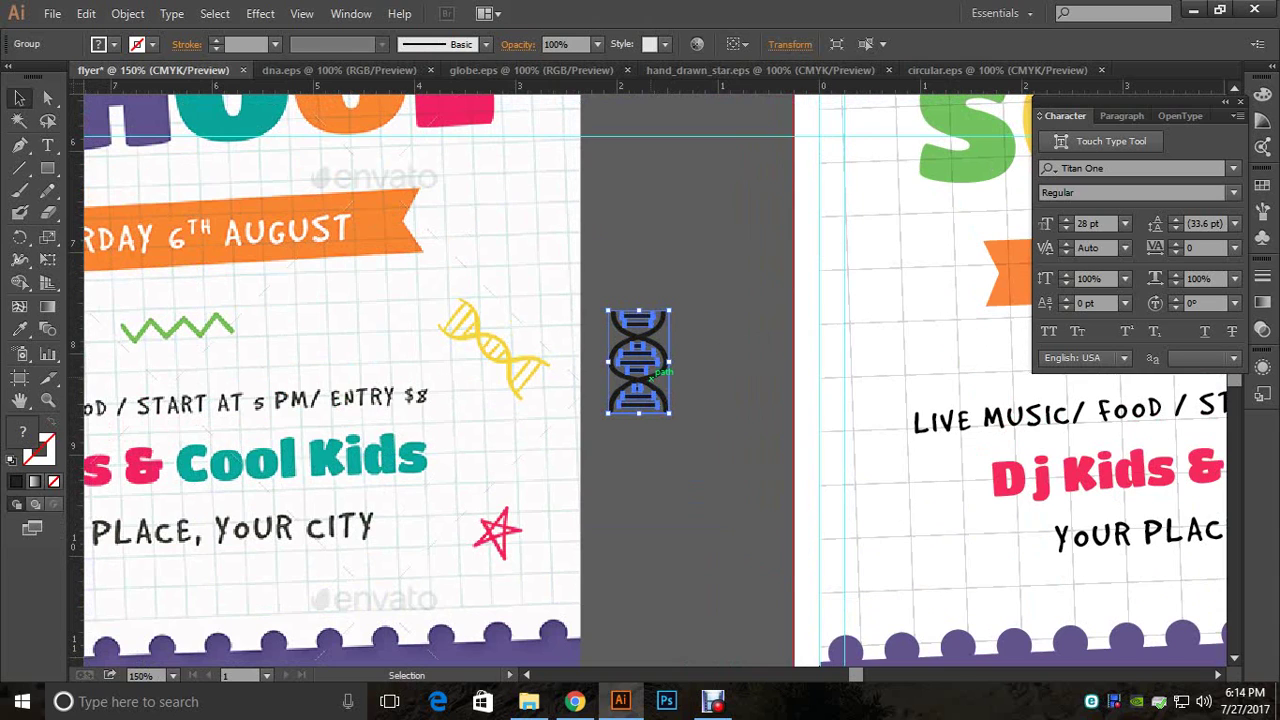
pyautogui.rightClick(655, 373)
pyautogui.click(709, 486)
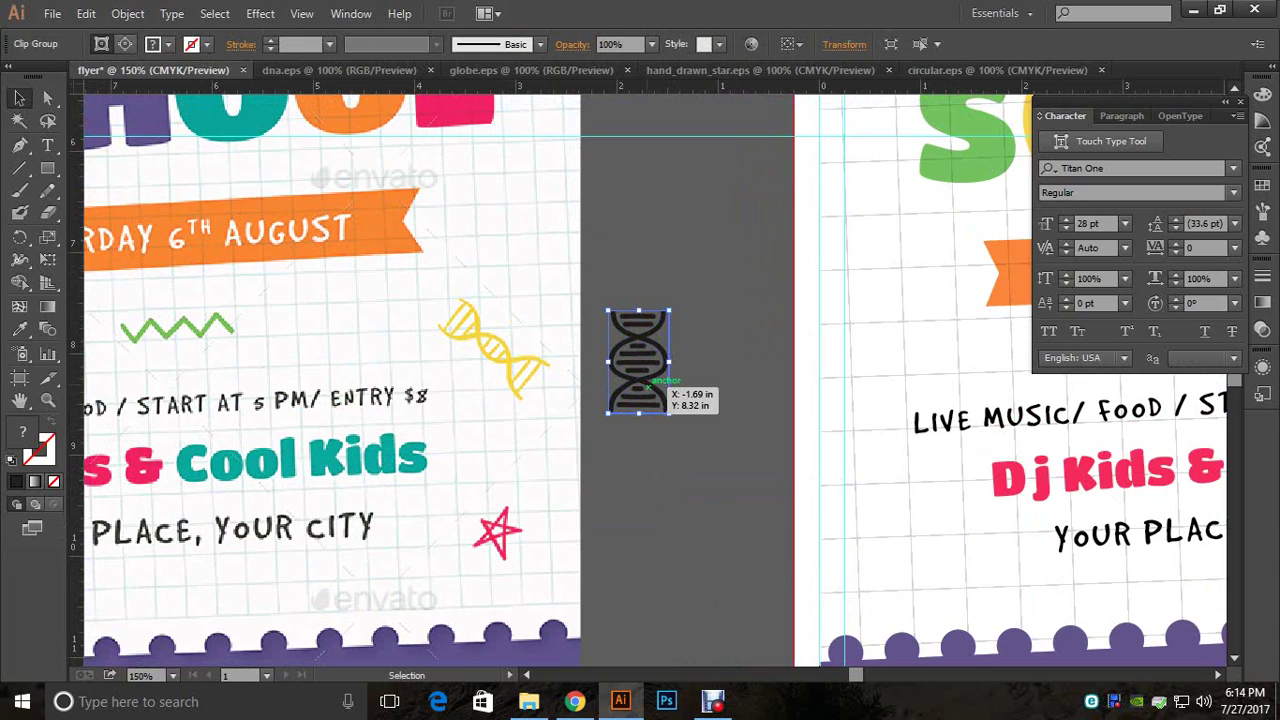
pyautogui.rightClick(650, 385)
pyautogui.click(715, 491)
pyautogui.hotkey('ctrl', 'shift', 'a')
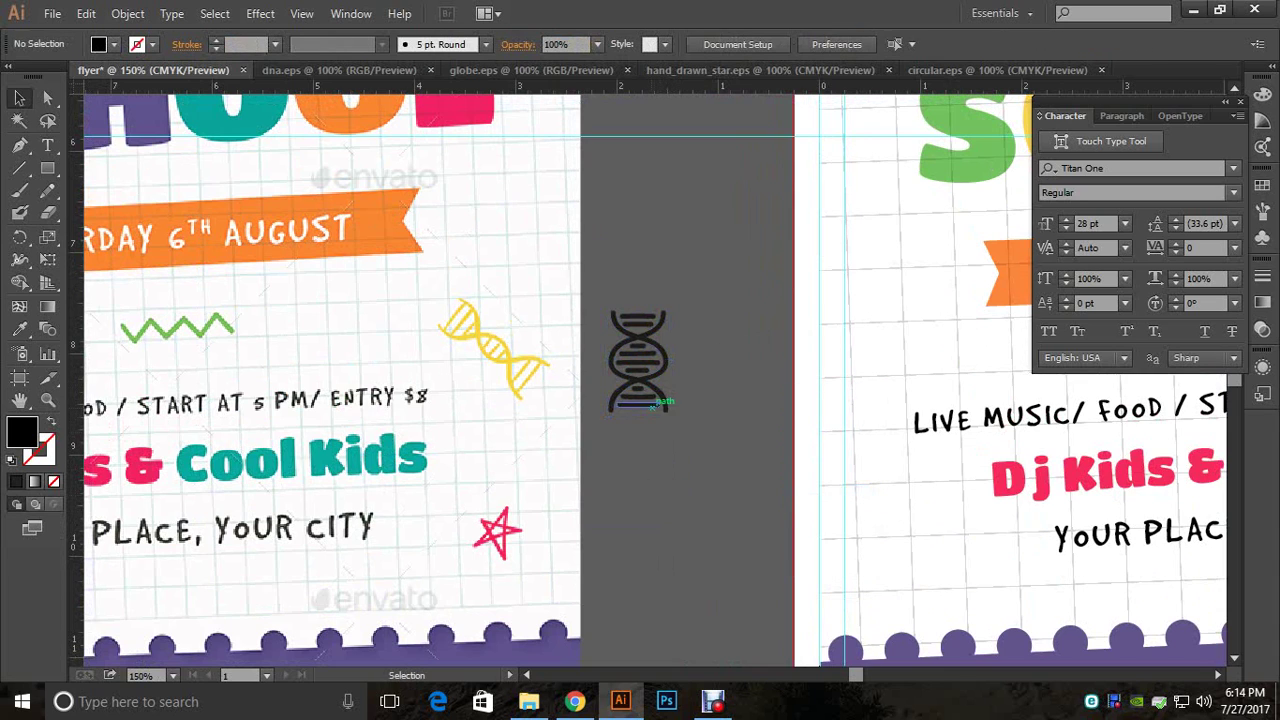
# Step: Move the DNA's curved strands up off the rungs and delete the invisible bounding path around the rungs
pyautogui.moveTo(655, 403); pyautogui.dragTo(655, 243)
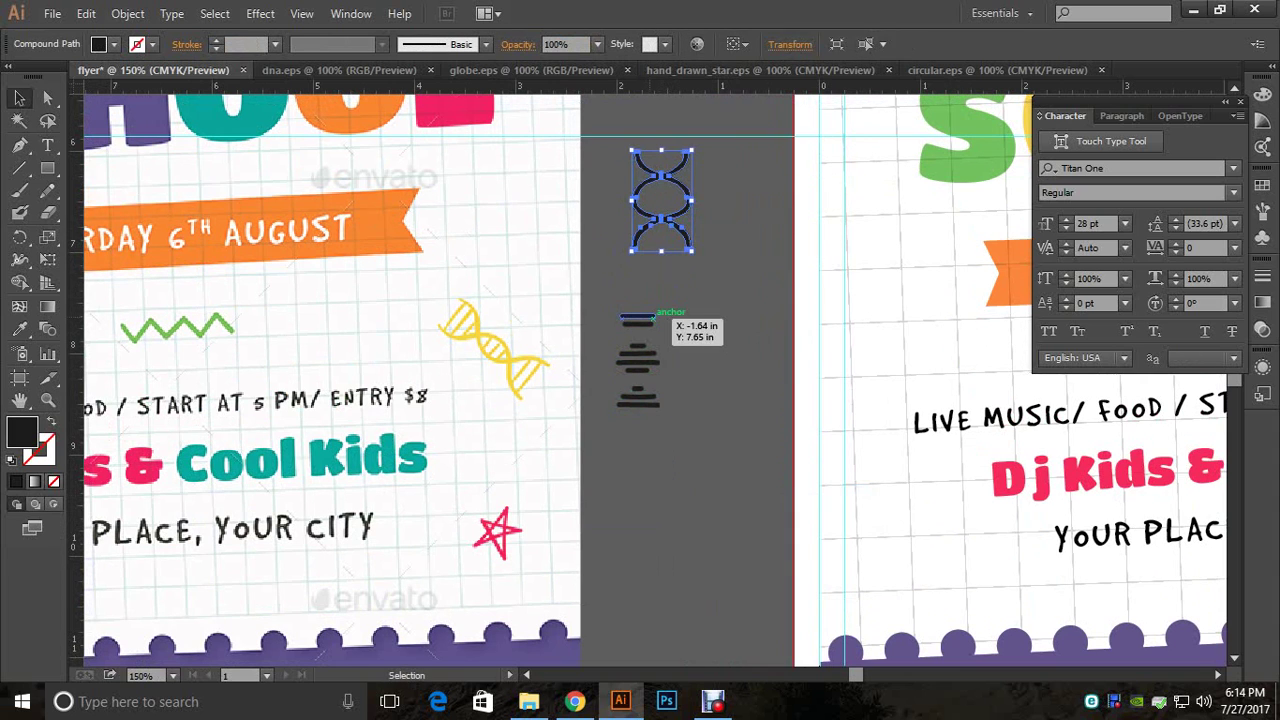
pyautogui.hotkey('ctrl', 'shift', 'a')
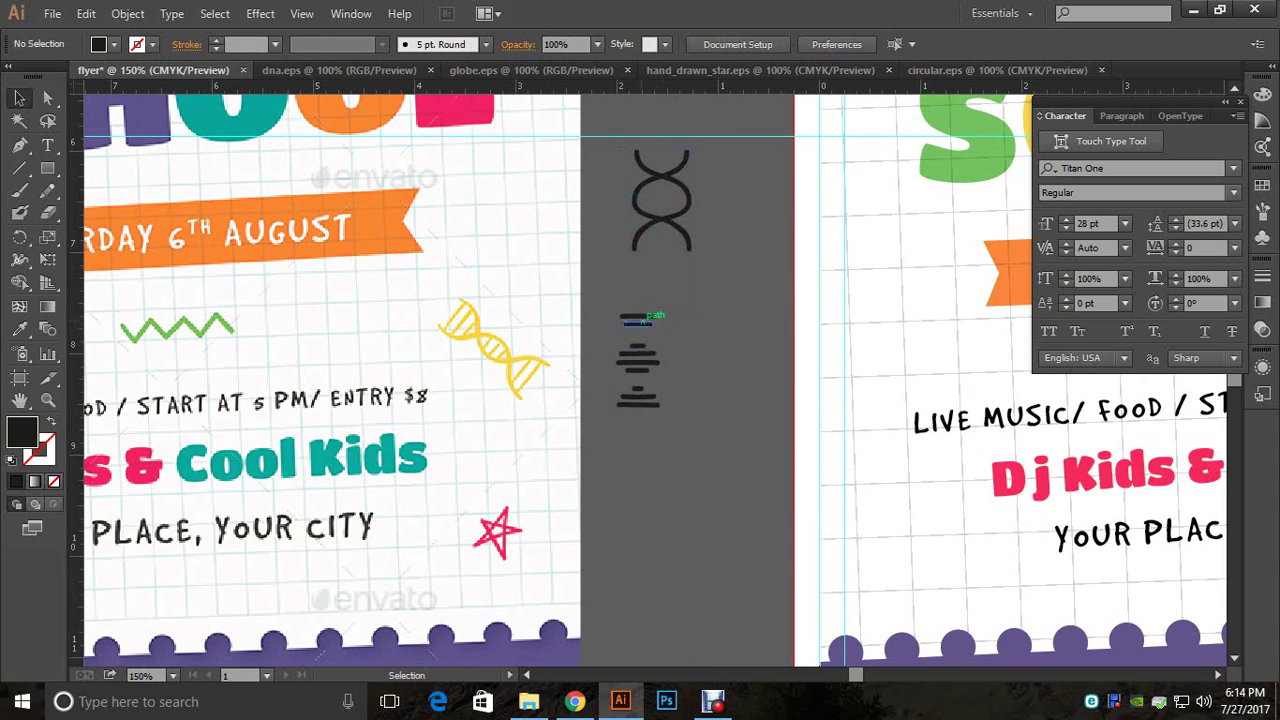
pyautogui.keyDown('shift'); pyautogui.click(644, 320); pyautogui.keyUp('shift')
pyautogui.keyDown('shift'); pyautogui.click(648, 346); pyautogui.keyUp('shift')
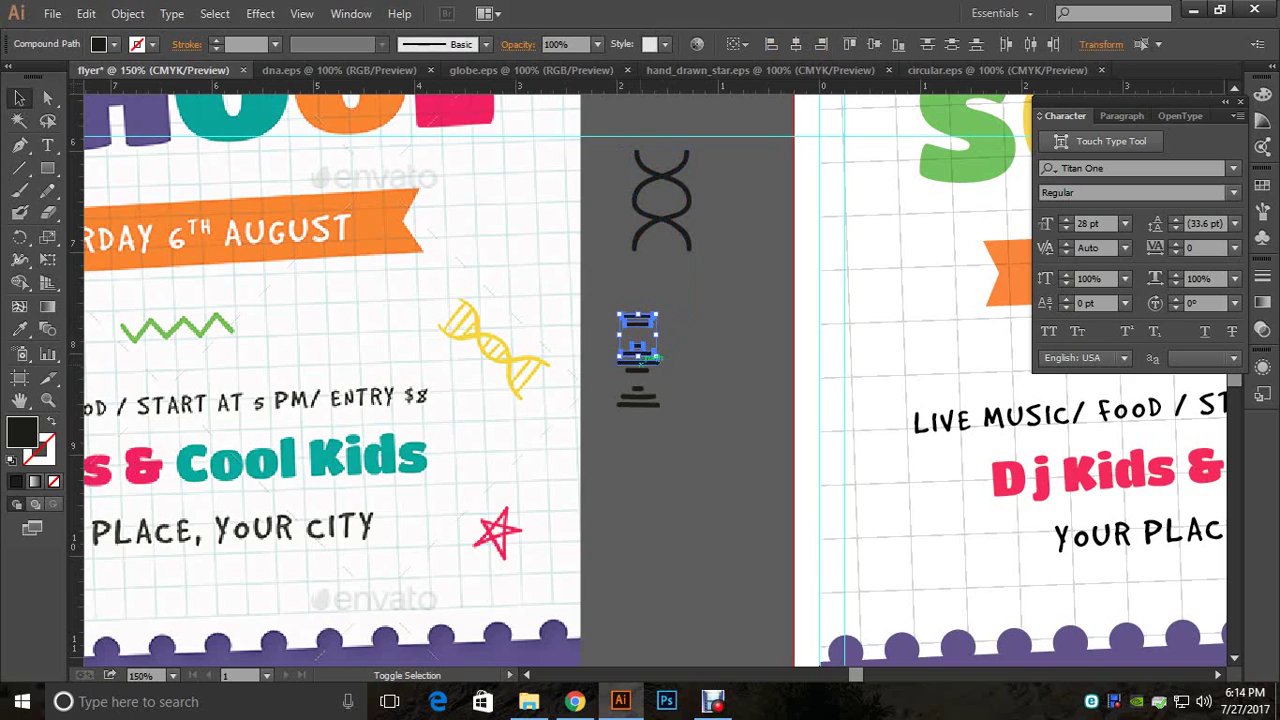
pyautogui.keyDown('shift'); pyautogui.click(638, 360); pyautogui.keyUp('shift')
pyautogui.keyDown('shift'); pyautogui.click(648, 362); pyautogui.keyUp('shift')
pyautogui.keyDown('shift'); pyautogui.click(640, 389); pyautogui.keyUp('shift')
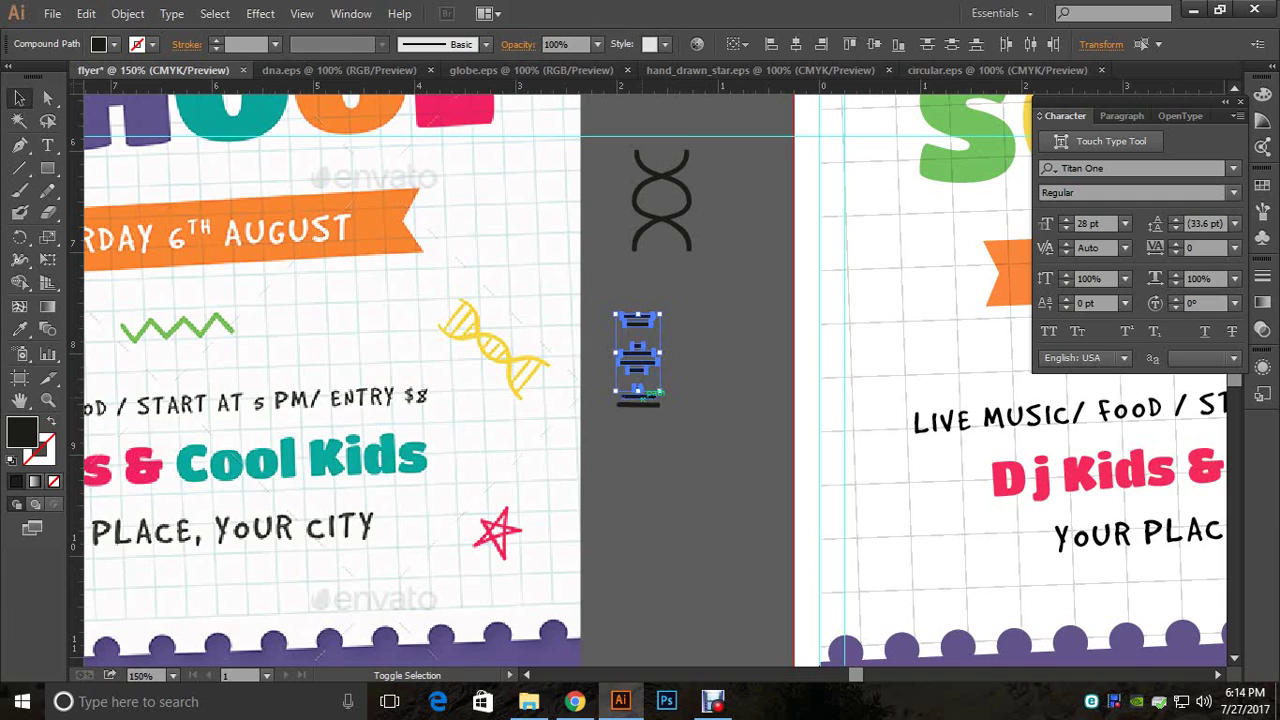
pyautogui.keyDown('shift'); pyautogui.click(638, 398); pyautogui.keyUp('shift')
pyautogui.rightClick(645, 360)
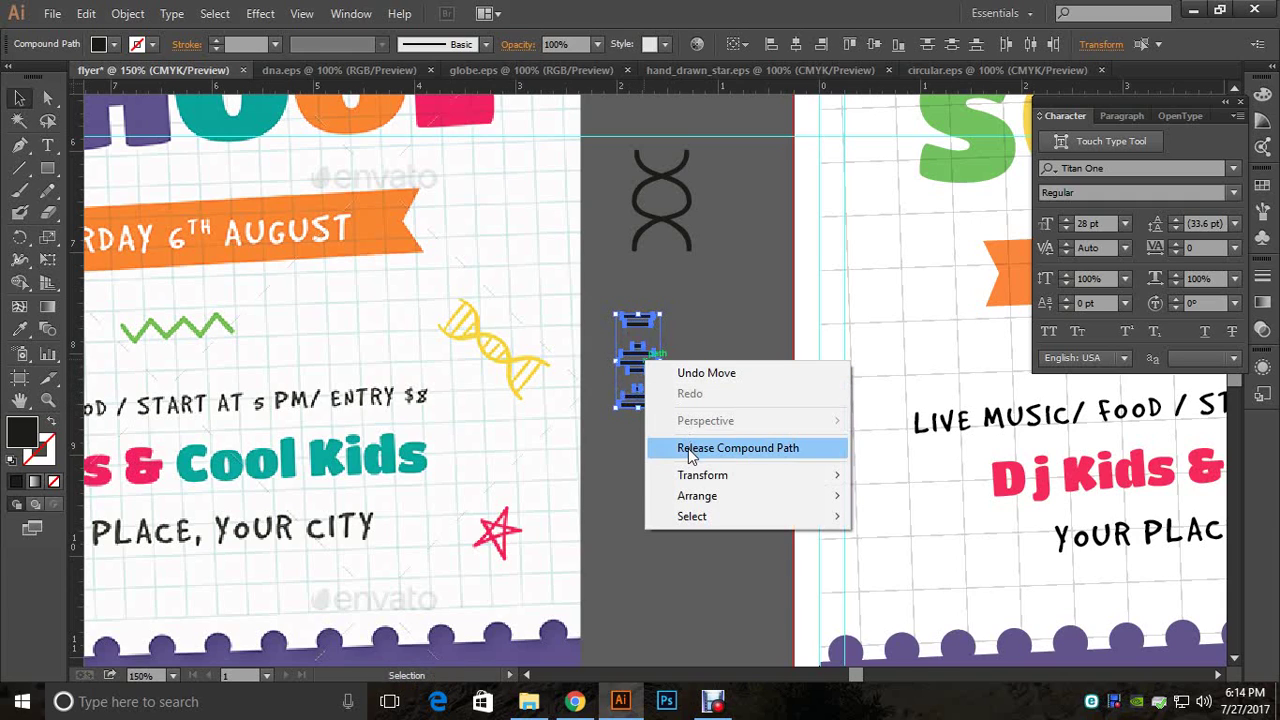
pyautogui.click(679, 321)
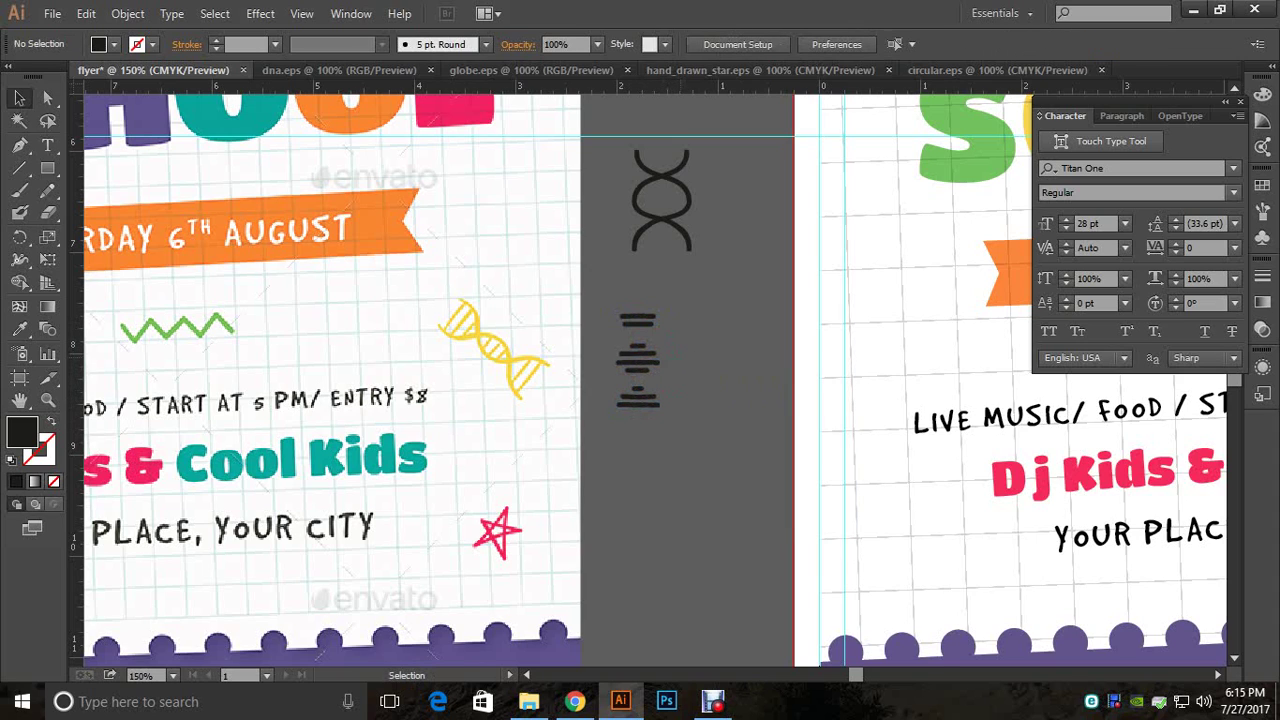
pyautogui.click(668, 345)
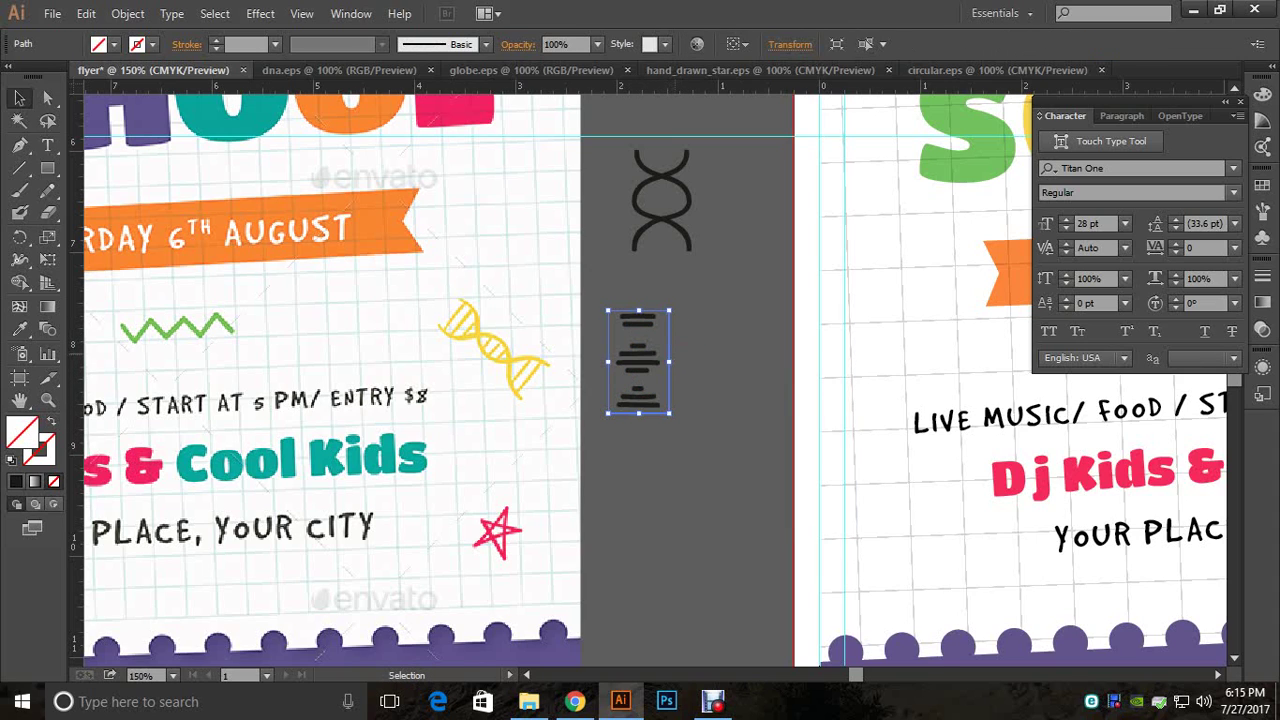
pyautogui.press('Delete')
pyautogui.click(640, 358)
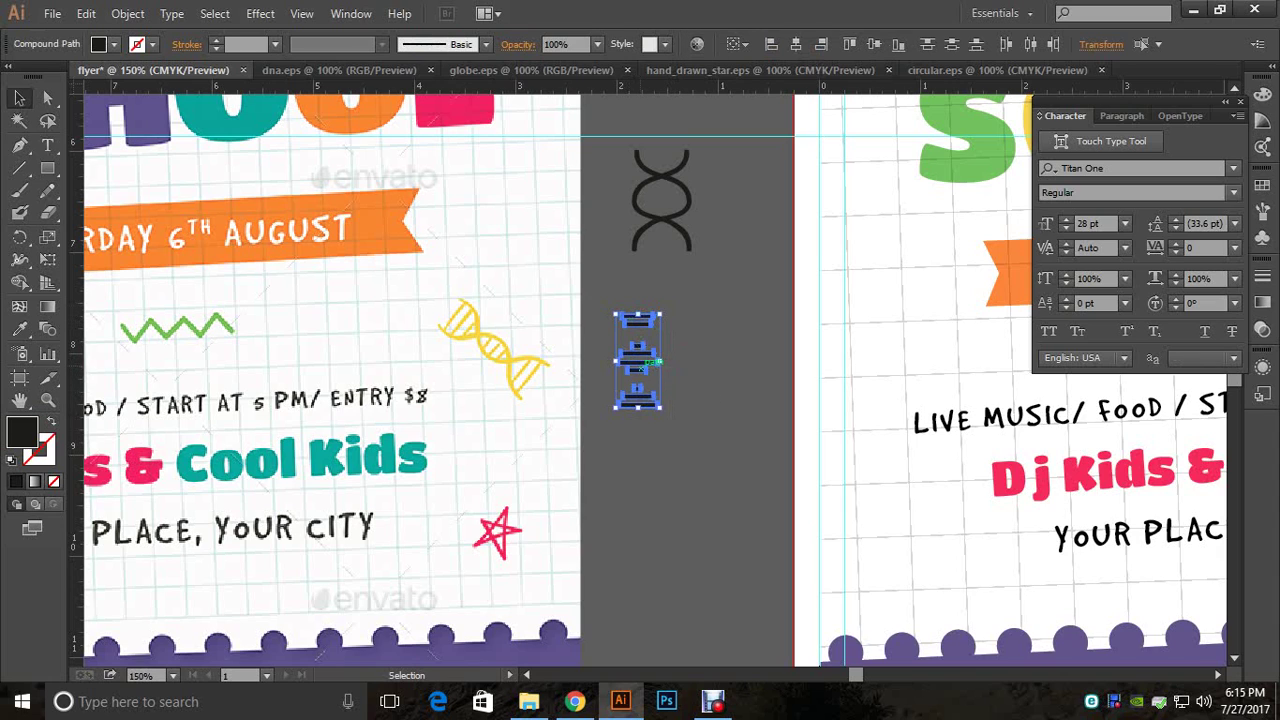
pyautogui.rightClick(641, 368)
pyautogui.click(632, 455)
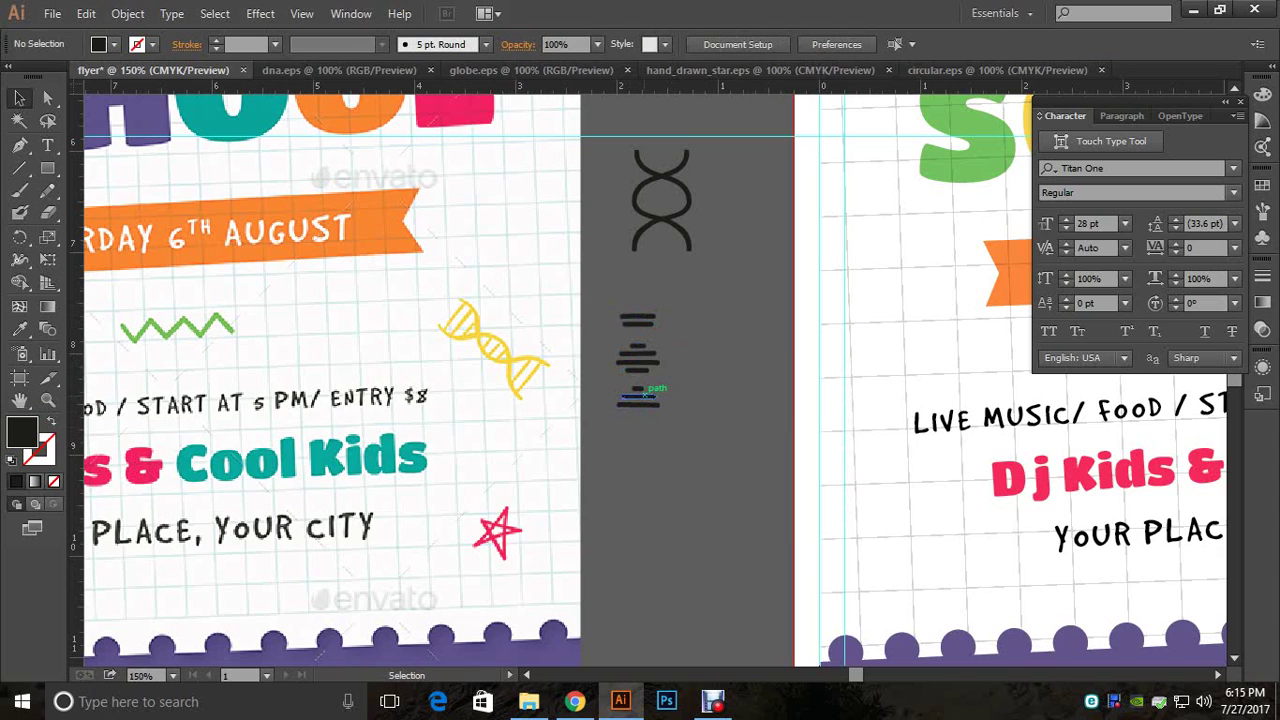
pyautogui.click(641, 397)
pyautogui.moveTo(677, 420); pyautogui.dragTo(626, 292)
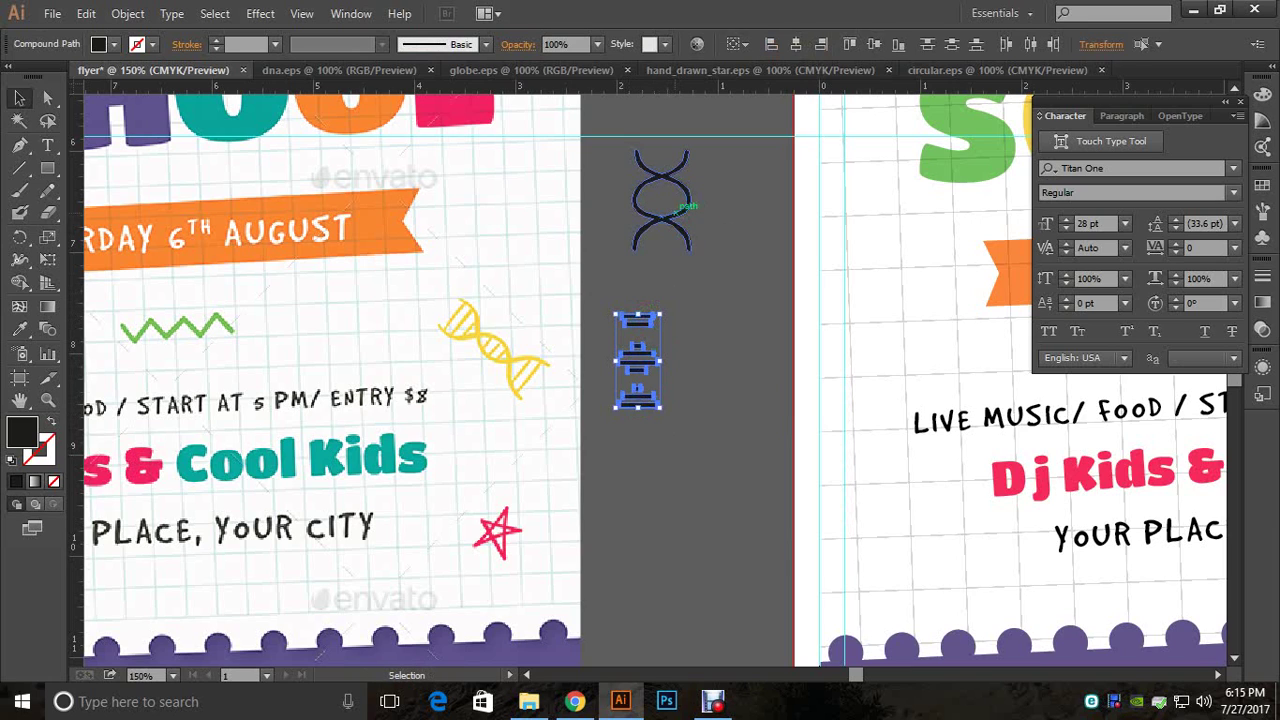
# Step: Try releasing the compound path of the DNA strands and shifting one of the resulting pieces
pyautogui.click(672, 214)
pyautogui.rightClick(672, 216)
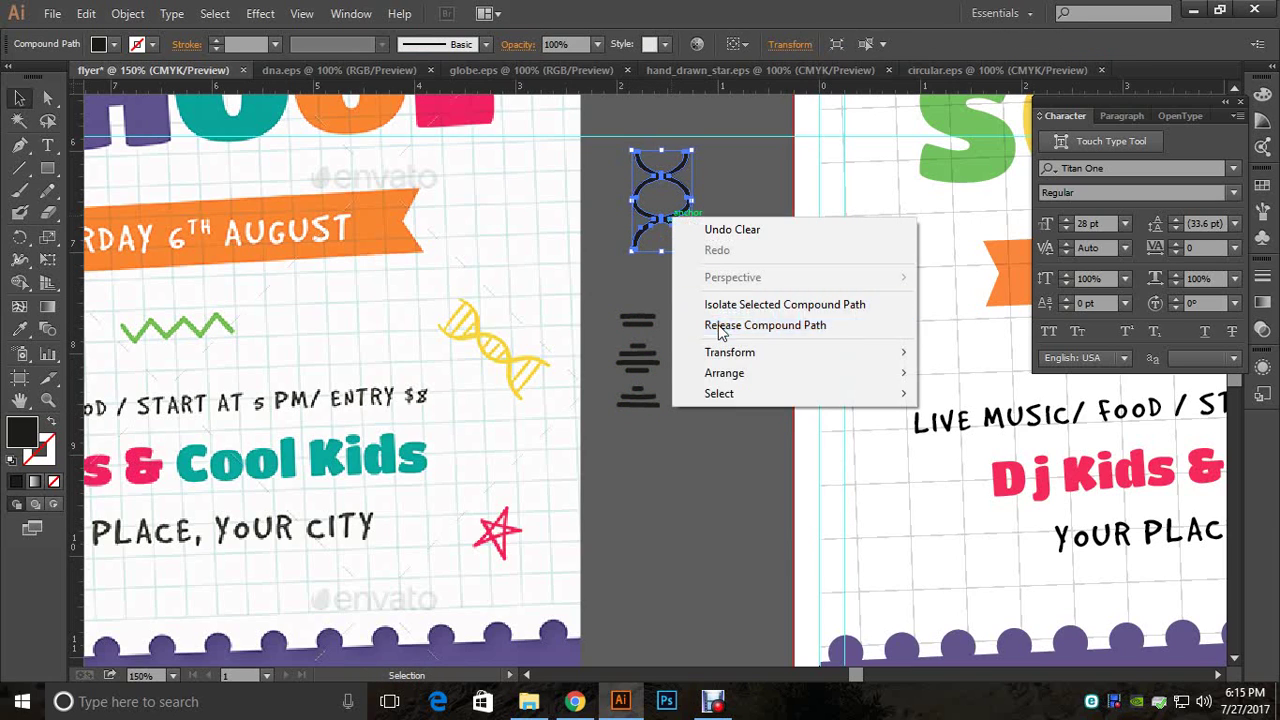
pyautogui.click(640, 272)
pyautogui.moveTo(633, 150); pyautogui.dragTo(653, 187)
pyautogui.rightClick(686, 241)
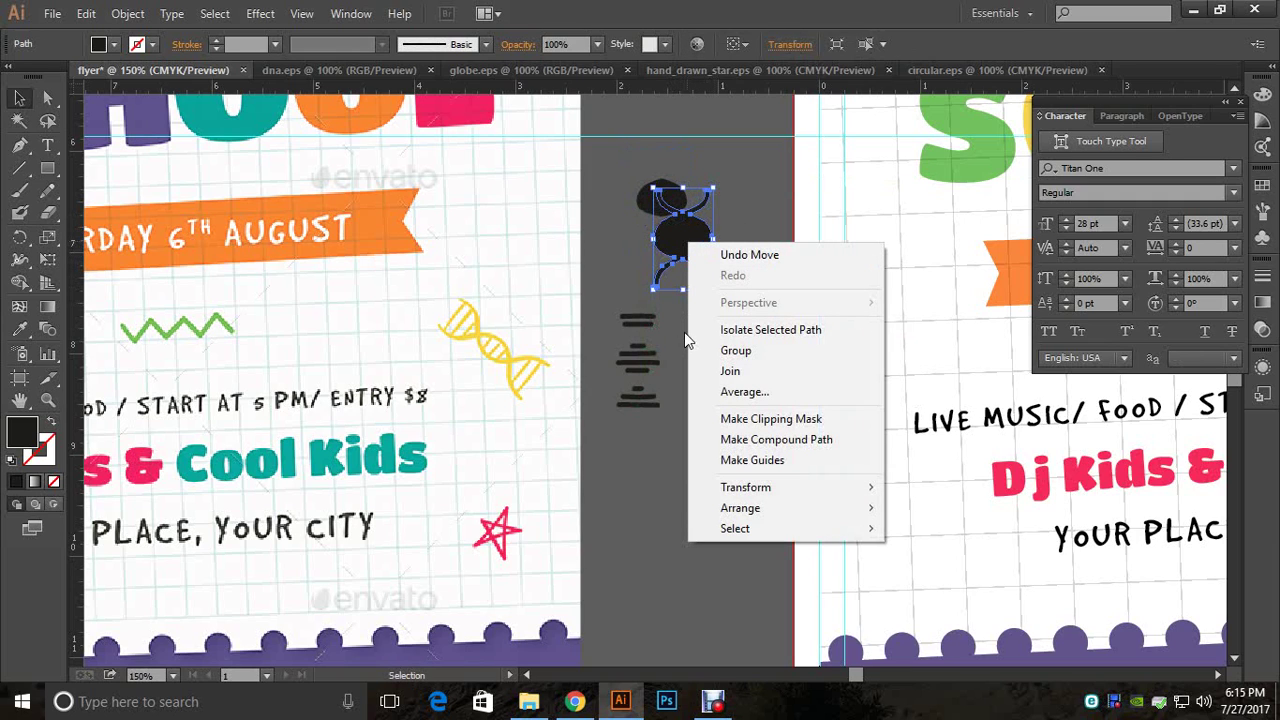
pyautogui.click(686, 363)
pyautogui.hotkey('ctrl', 'z')
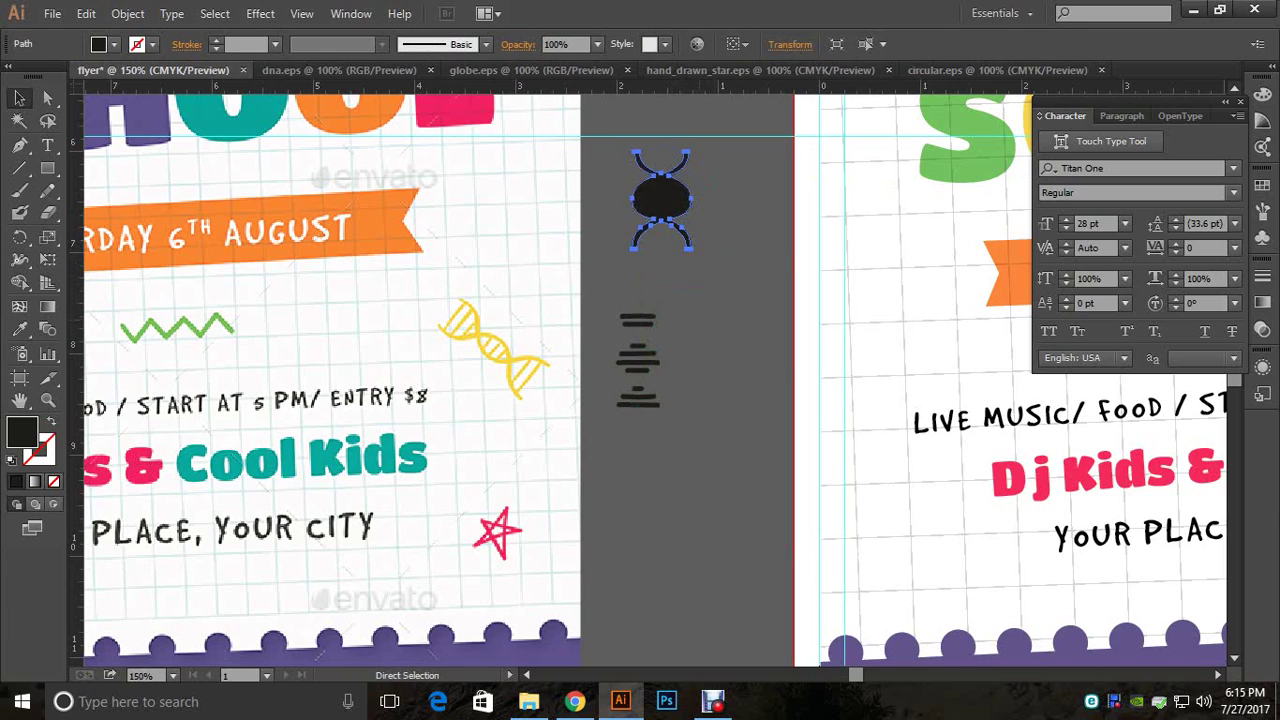
# Step: Move the DNA's curved strands back down over the rungs to reassemble the drawing
pyautogui.click(700, 270)
pyautogui.moveTo(661, 192); pyautogui.dragTo(637, 355)
pyautogui.hotkey('ctrl', 'shift', 'a')
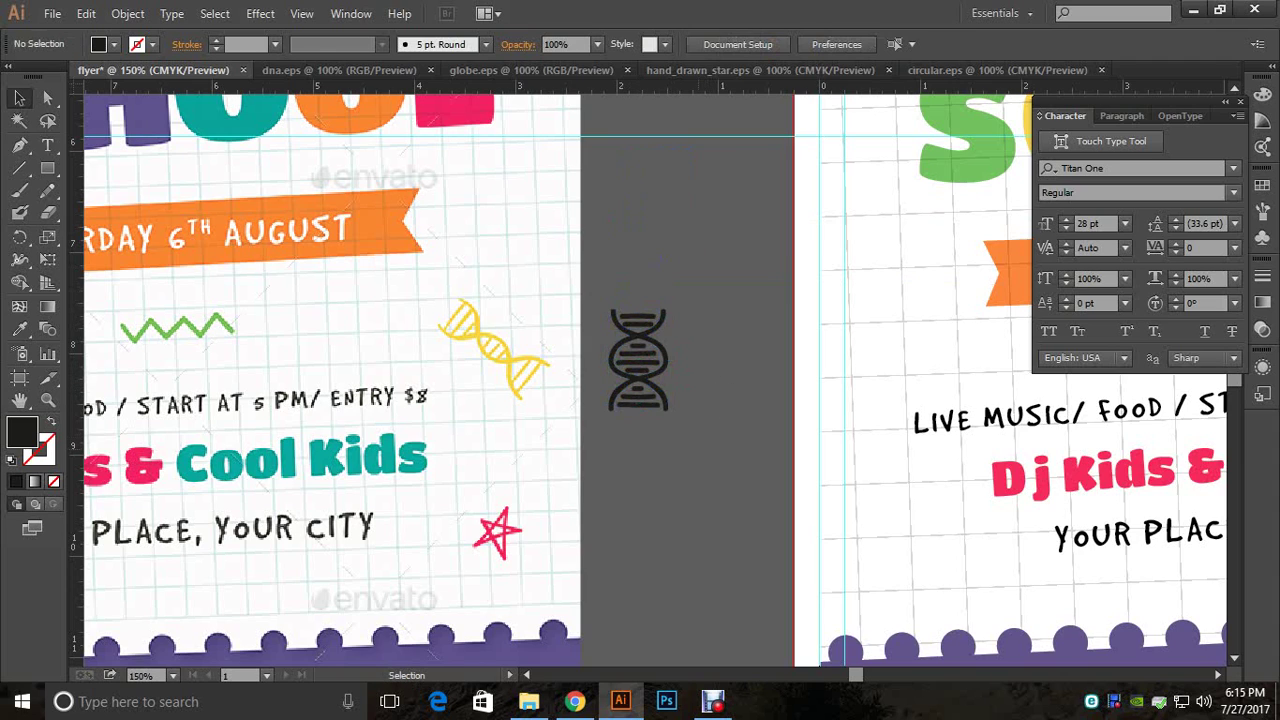
# Step: Recolour the whole DNA drawing with the yellow sampled from the reference design's DNA
pyautogui.click(637, 355)
pyautogui.click(20, 328)
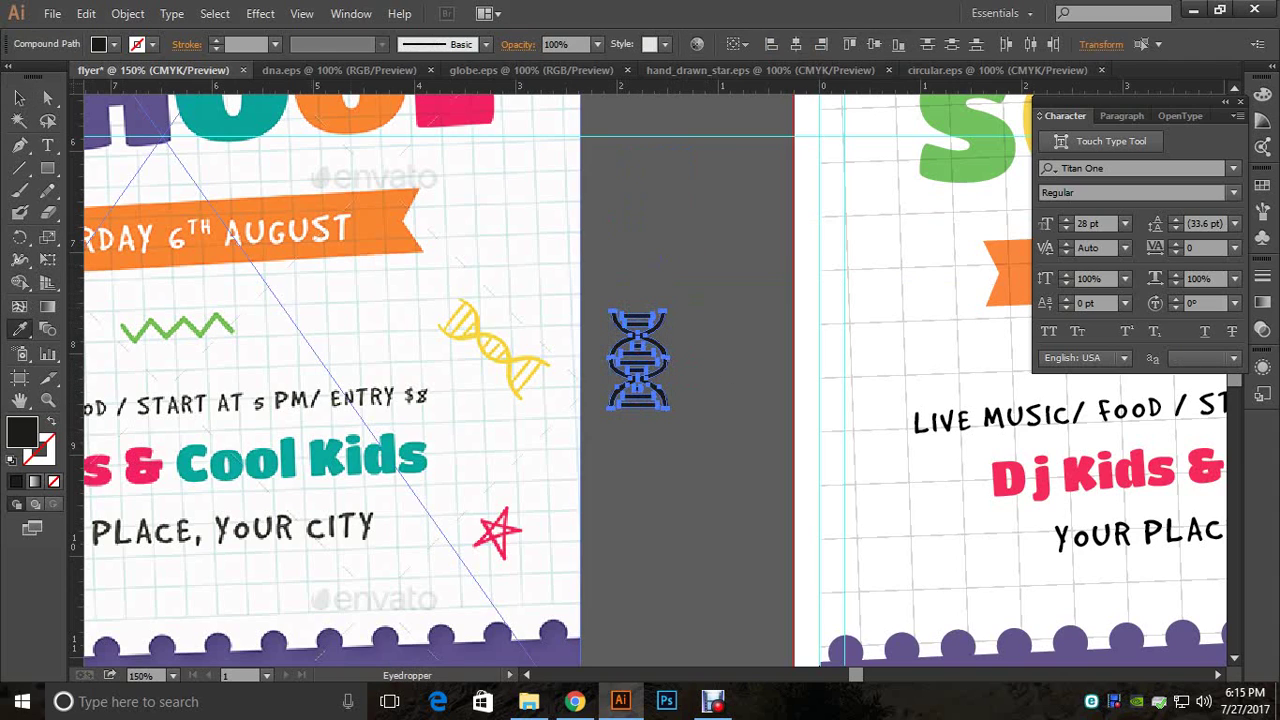
pyautogui.click(488, 340)
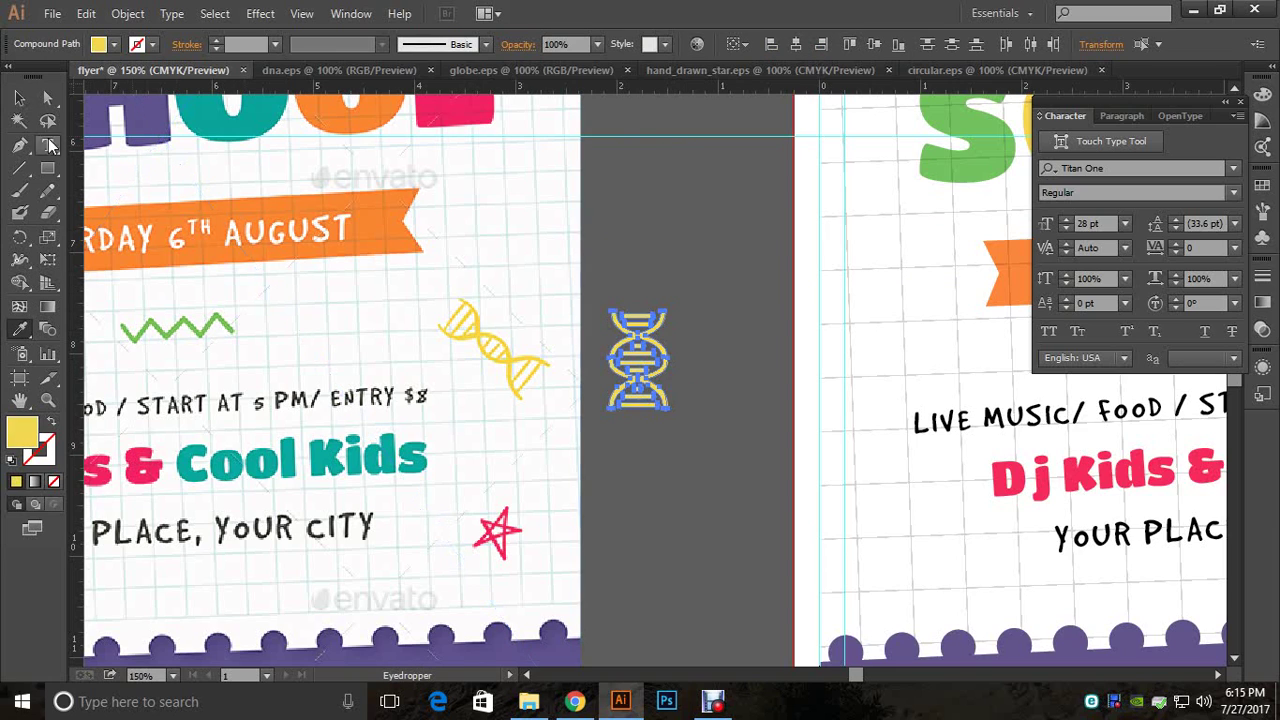
pyautogui.click(20, 100)
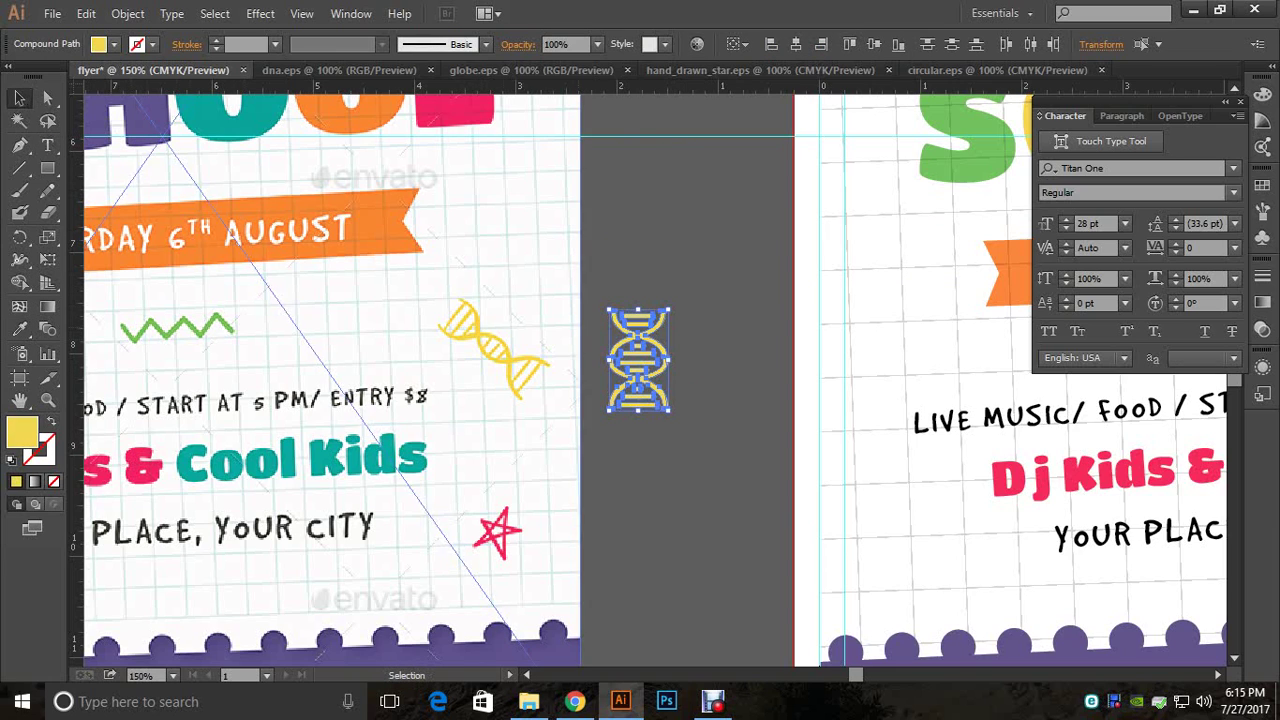
# Step: Rotate the yellow DNA drawing to the diagonal tilt of the reference and move it onto the flyer artboard
pyautogui.rightClick(648, 349)
pyautogui.click(745, 276)
pyautogui.moveTo(745, 278); pyautogui.dragTo(634, 317)
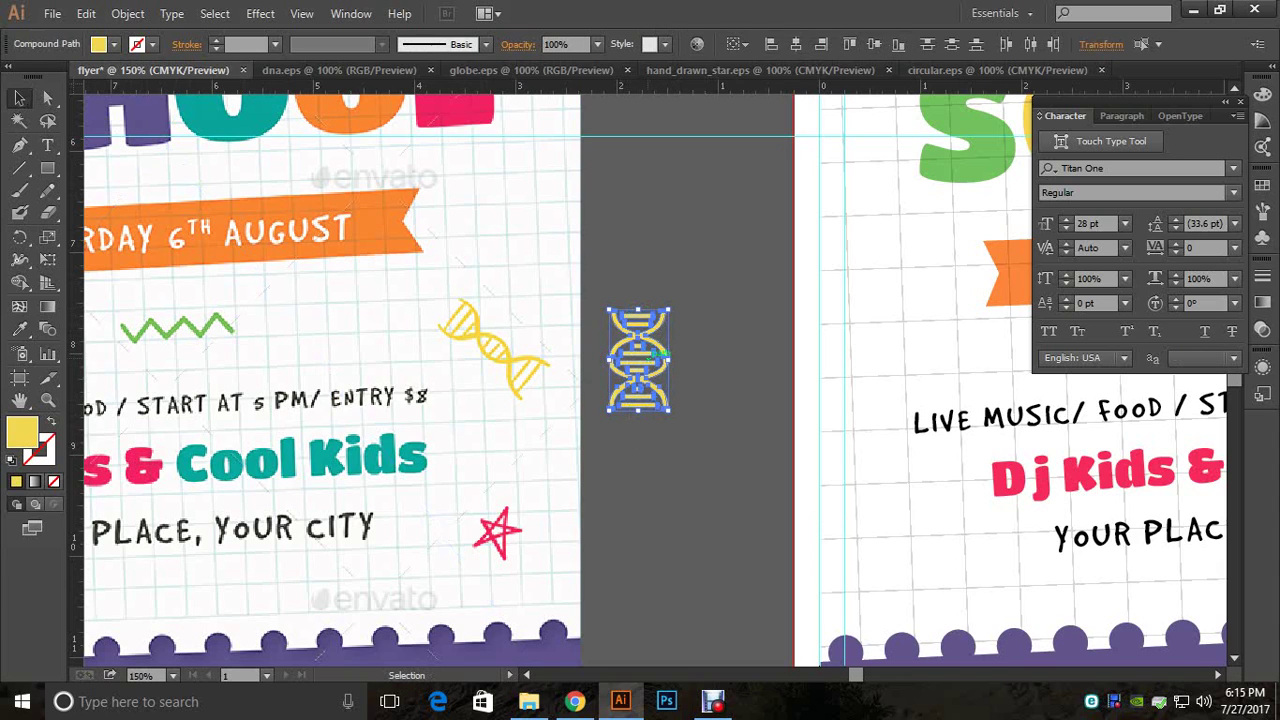
pyautogui.moveTo(668, 360); pyautogui.dragTo(407, 382)
pyautogui.click(660, 385)
pyautogui.click(646, 403)
pyautogui.keyDown('ctrl'); pyautogui.keyDown('alt'); pyautogui.click(335, 423); pyautogui.keyUp('alt'); pyautogui.keyUp('ctrl')
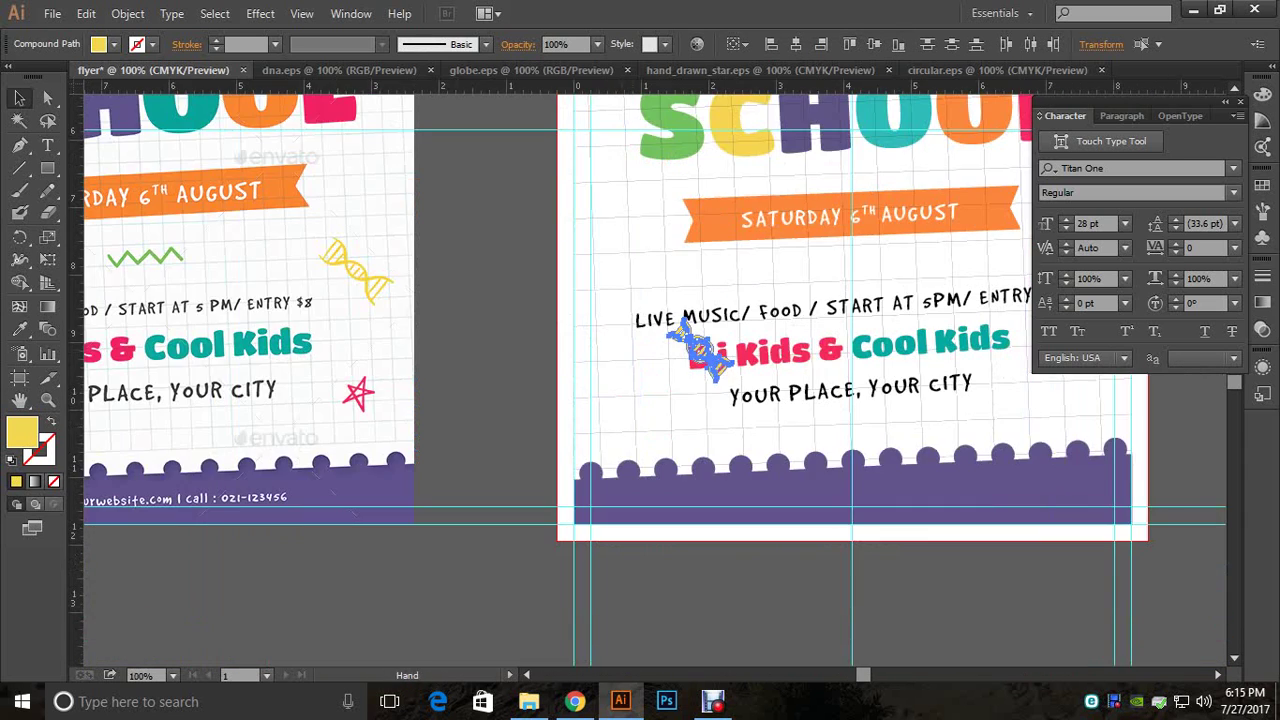
# Step: Place the DNA drawing near the flyer's right margin below the date banner and shrink it slightly
pyautogui.moveTo(702, 356); pyautogui.dragTo(920, 288)
pyautogui.click(1106, 359)
pyautogui.click(1106, 385)
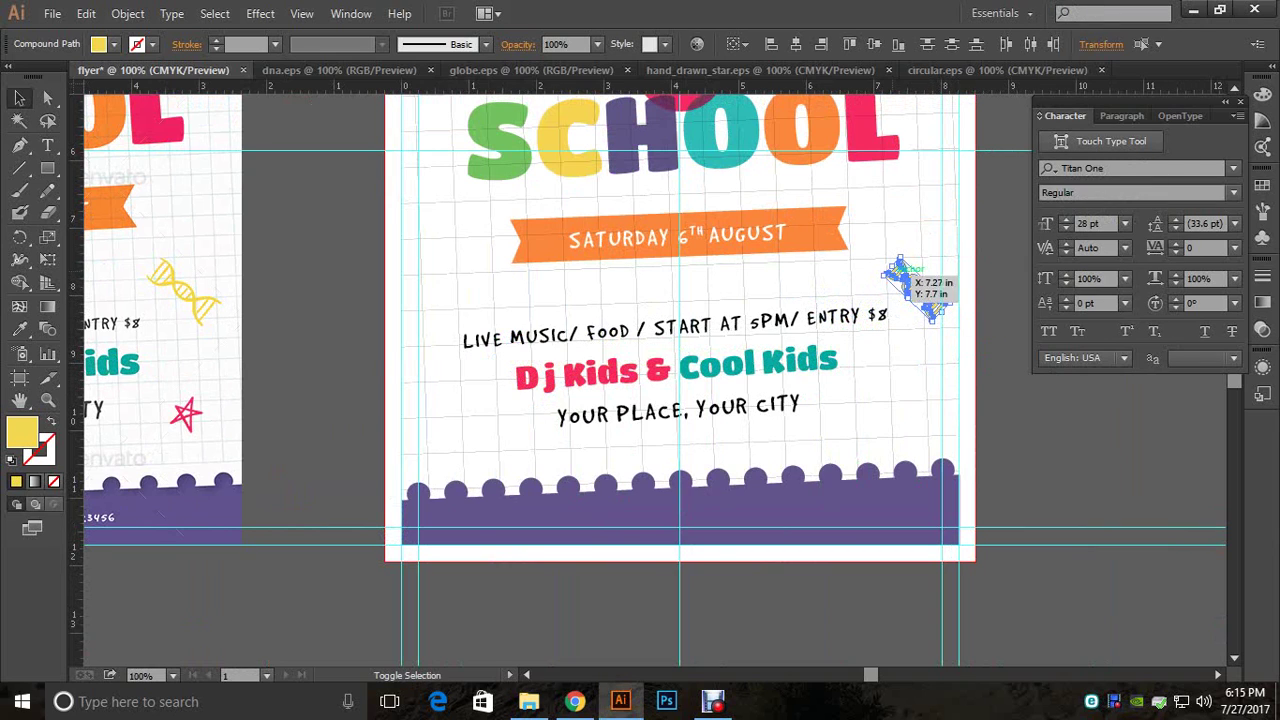
pyautogui.moveTo(900, 258); pyautogui.dragTo(903, 261)
pyautogui.click(930, 267)
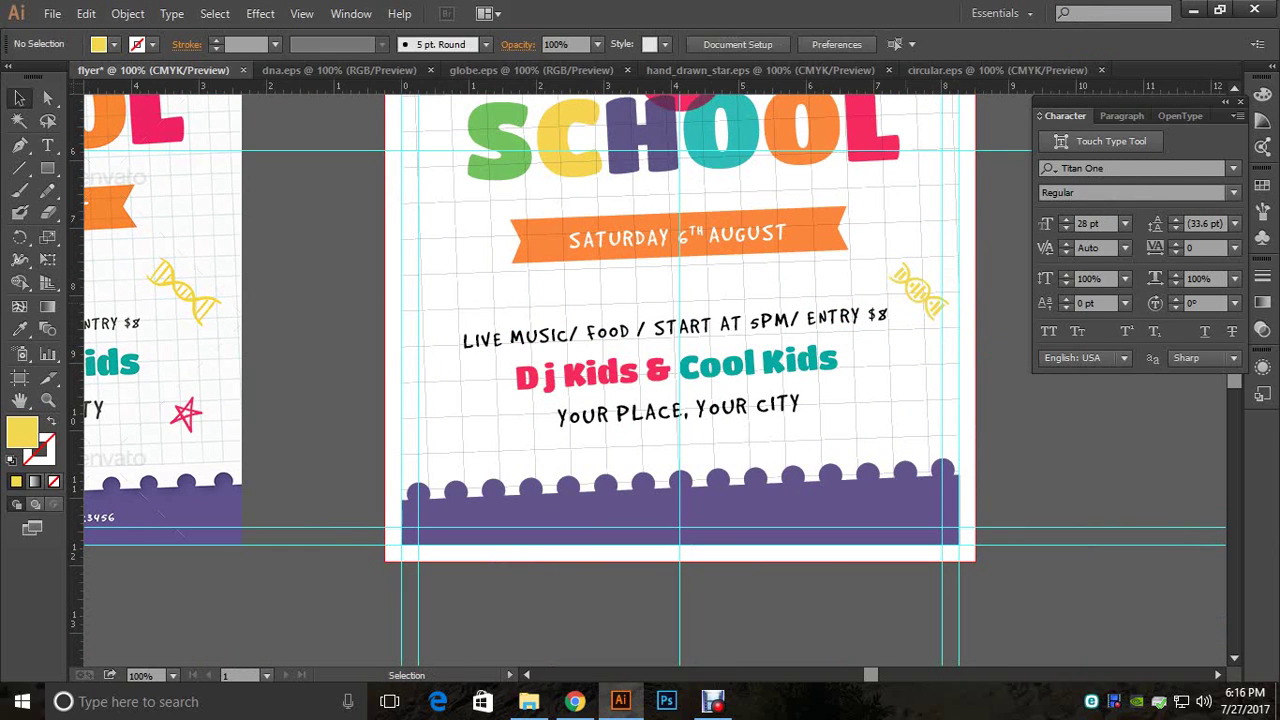
# Step: Nudge the DNA drawing slightly left and up, inside the flyer's right margin guide
pyautogui.click(927, 289)
pyautogui.moveTo(947, 319); pyautogui.dragTo(902, 251)
pyautogui.click(932, 268)
pyautogui.press('Left')
pyautogui.press('Left')
pyautogui.press('Left')
pyautogui.press('Left')
pyautogui.press('Left')
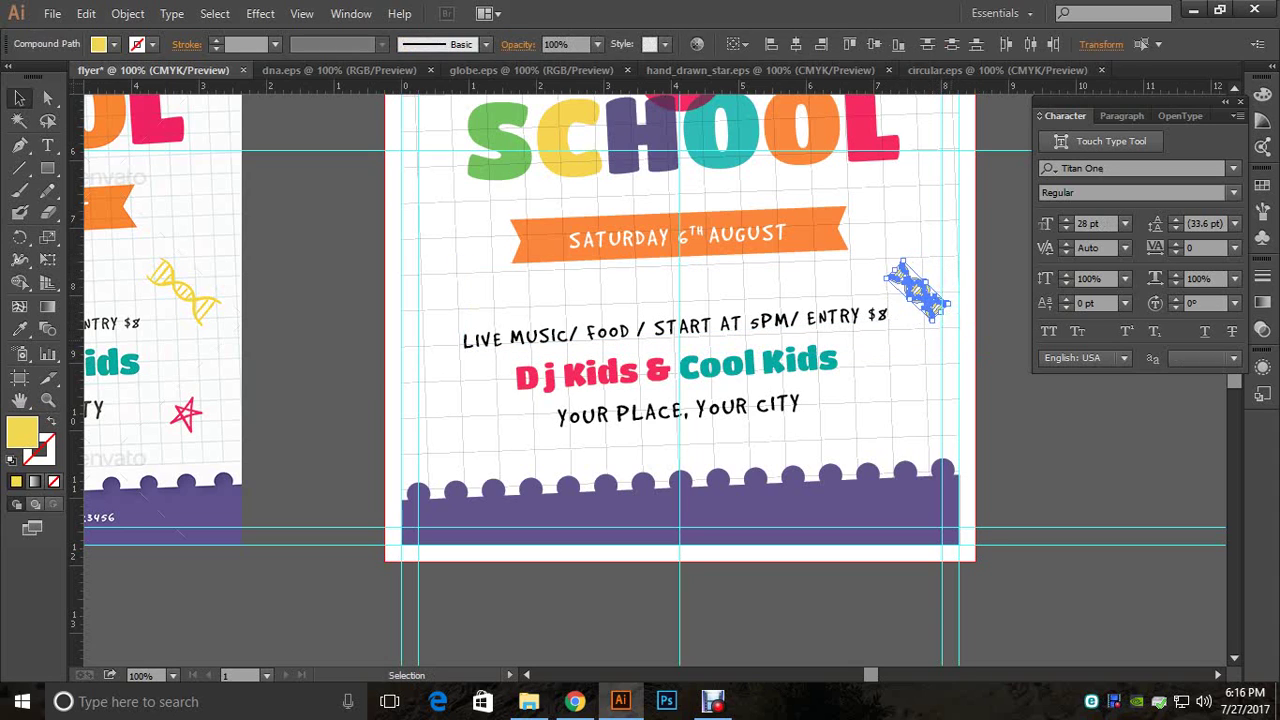
pyautogui.press('Up')
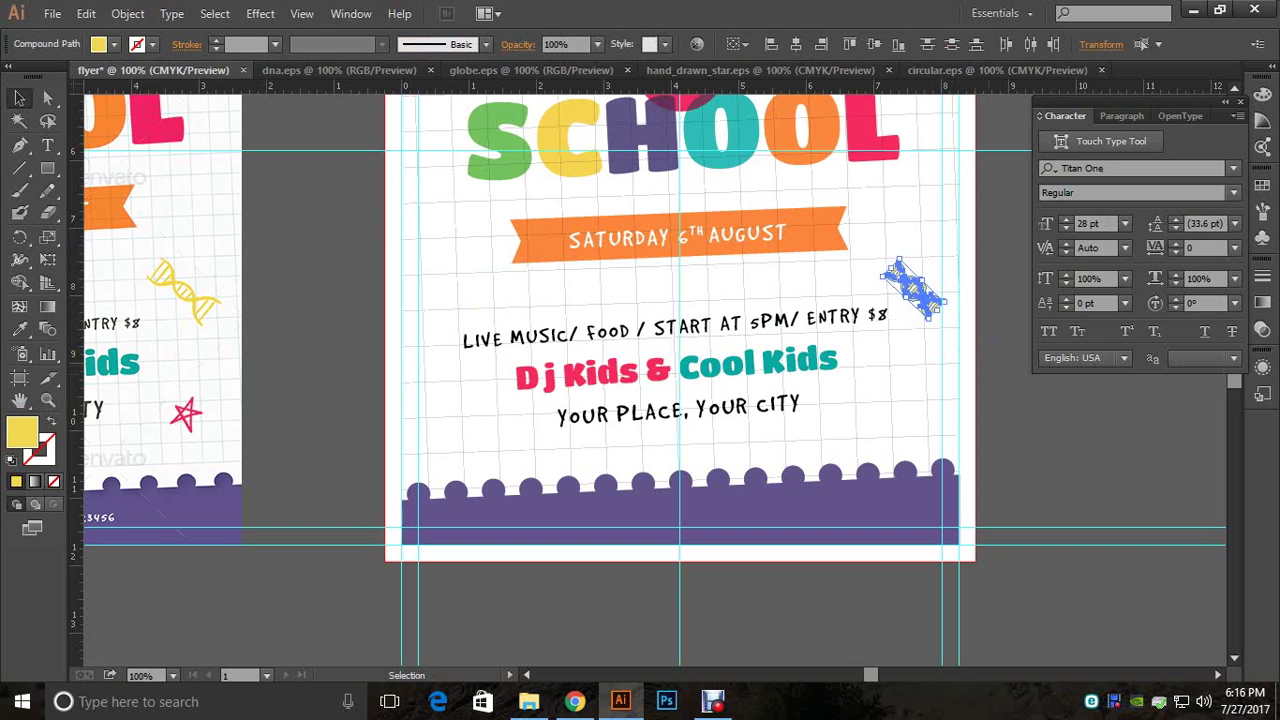
pyautogui.hotkey('ctrl', 'shift', 'a')
# Step: Close the dna.eps document and switch to globe.eps
pyautogui.keyDown('ctrl'); pyautogui.keyDown('alt'); pyautogui.click(1000, 421); pyautogui.keyUp('alt'); pyautogui.keyUp('ctrl')
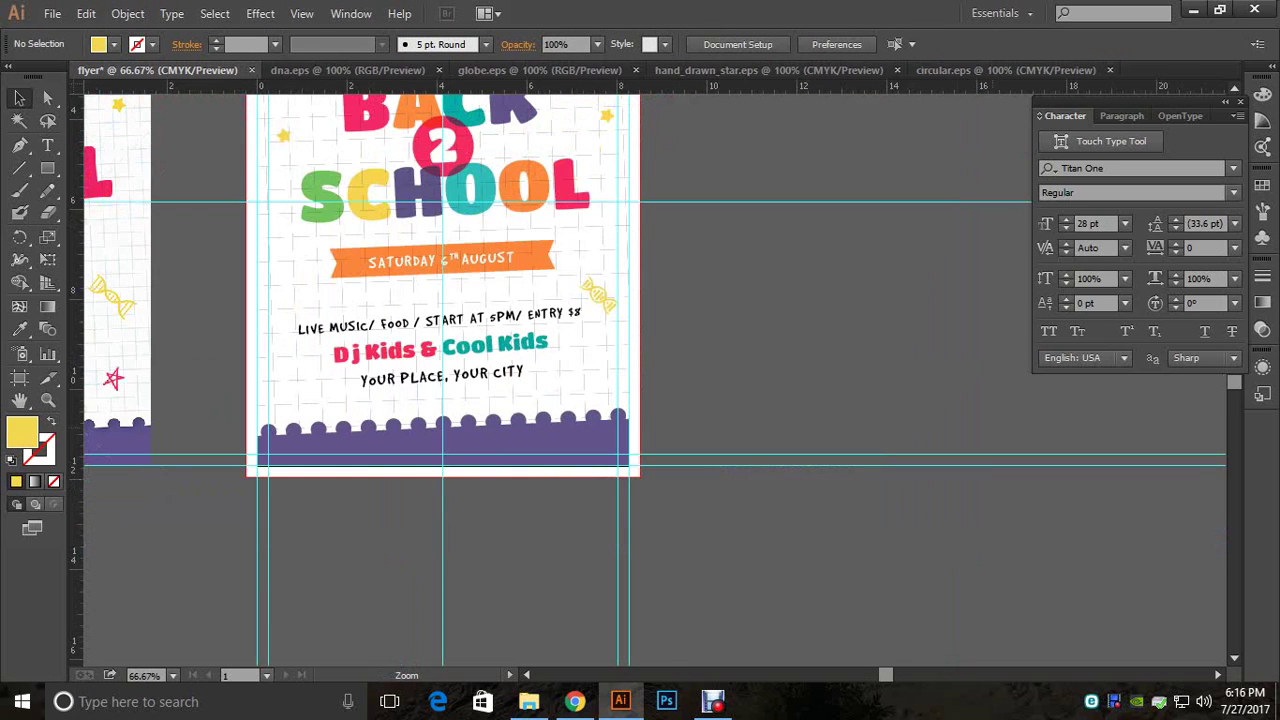
pyautogui.moveTo(620, 370); pyautogui.dragTo(967, 452)
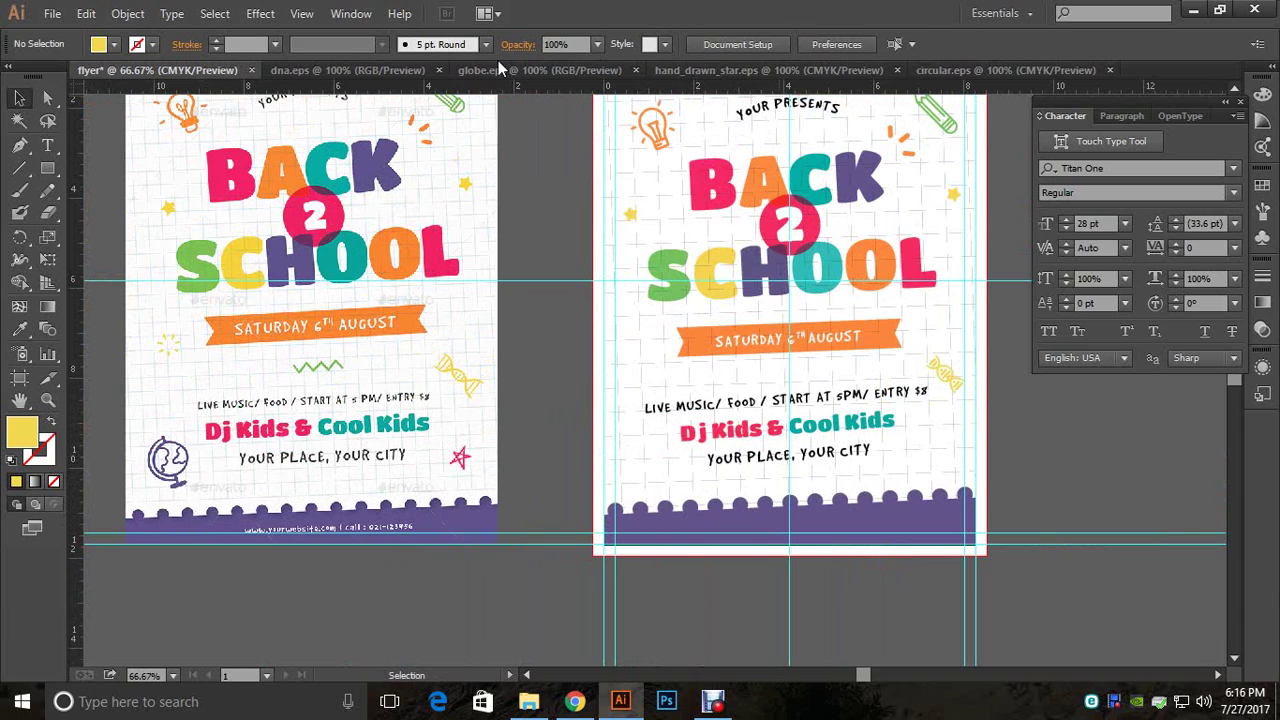
pyautogui.click(433, 75)
pyautogui.click(436, 70)
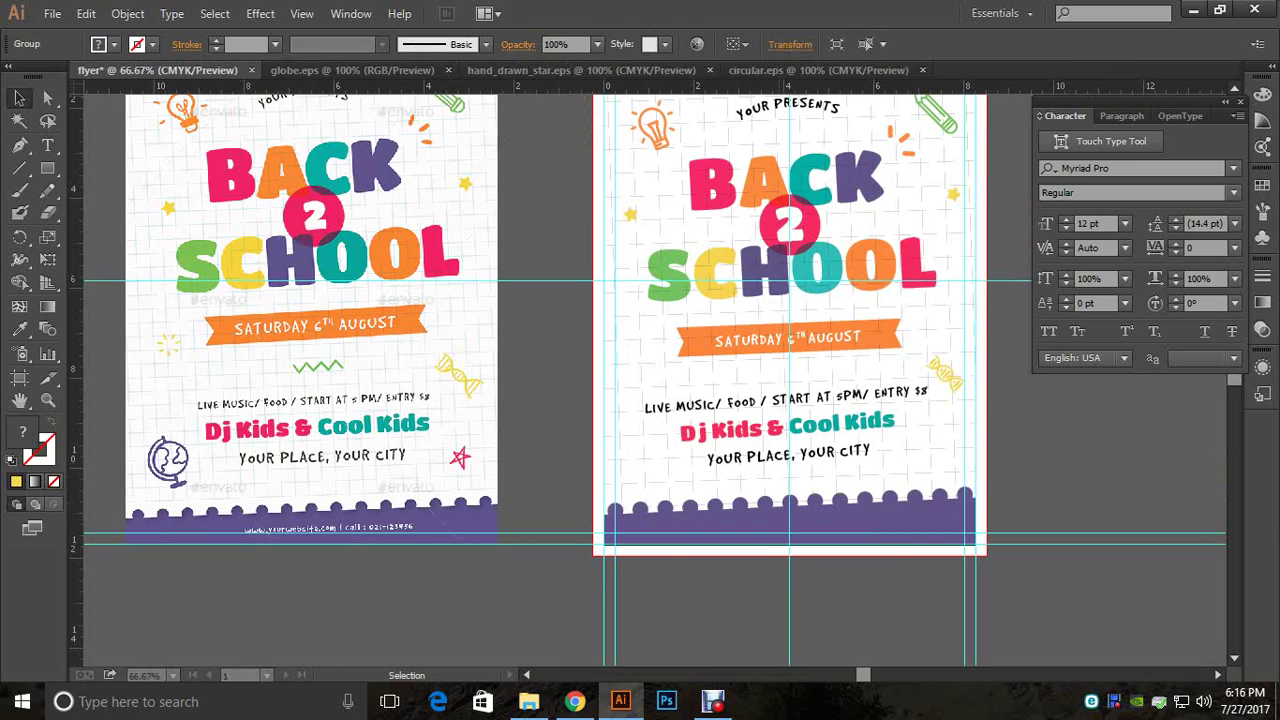
pyautogui.click(350, 70)
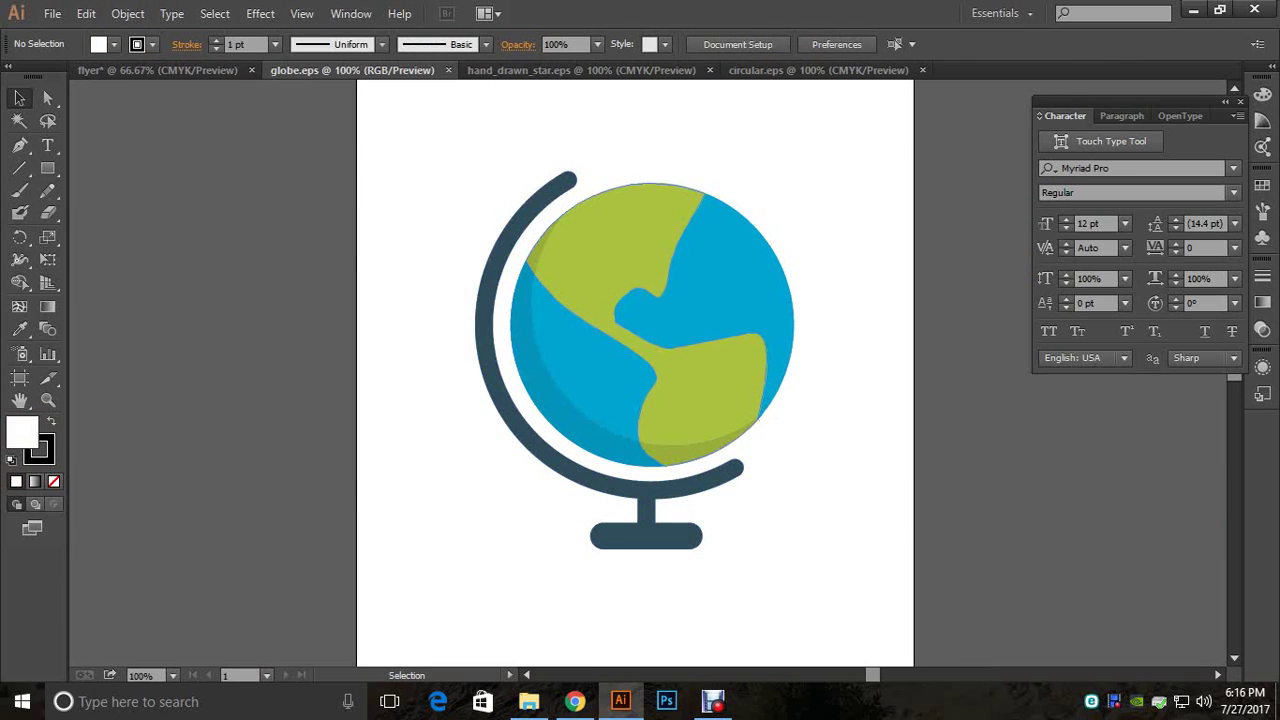
# Step: Ungroup the globe illustration
pyautogui.click(684, 378)
pyautogui.rightClick(600, 347)
pyautogui.click(640, 453)
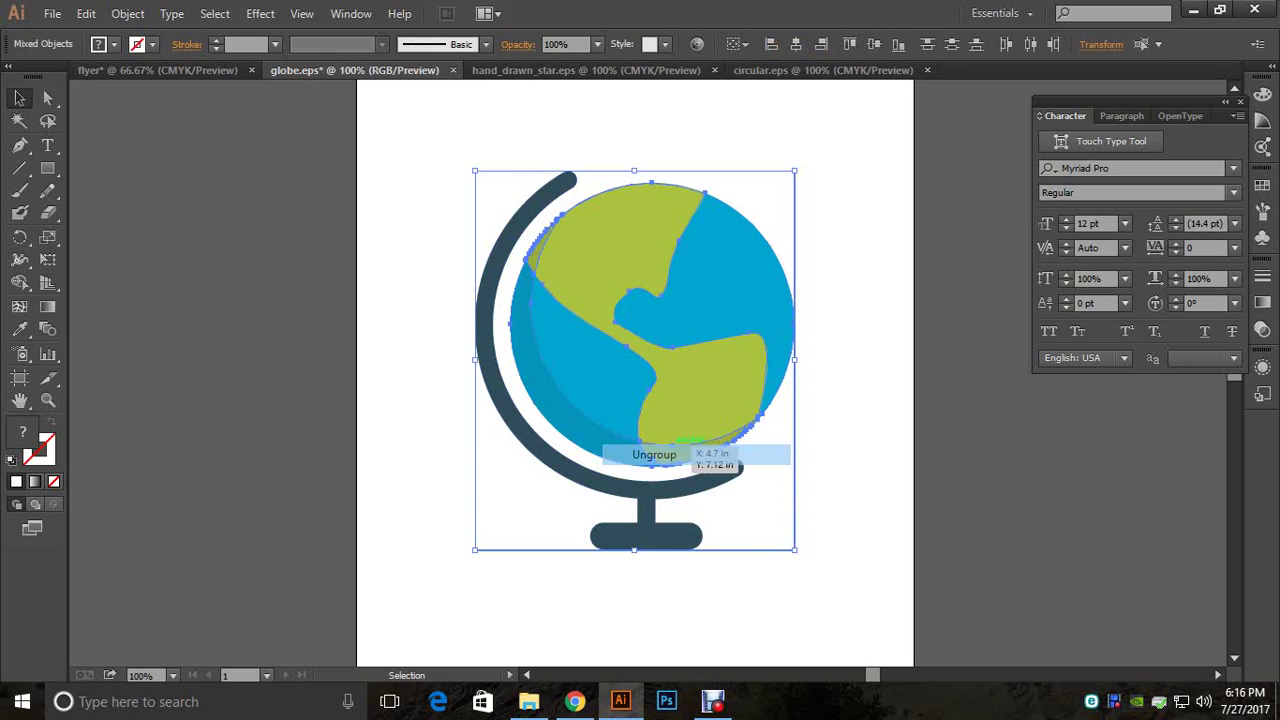
# Step: Pull the darker blue and green shading shapes off the globe and delete them
pyautogui.click(830, 490)
pyautogui.moveTo(607, 436); pyautogui.dragTo(300, 389)
pyautogui.moveTo(612, 282)
pyautogui.mouseDown()
pyautogui.moveTo(672, 272)
pyautogui.moveTo(283, 256)
pyautogui.moveTo(272, 242)
pyautogui.mouseUp()
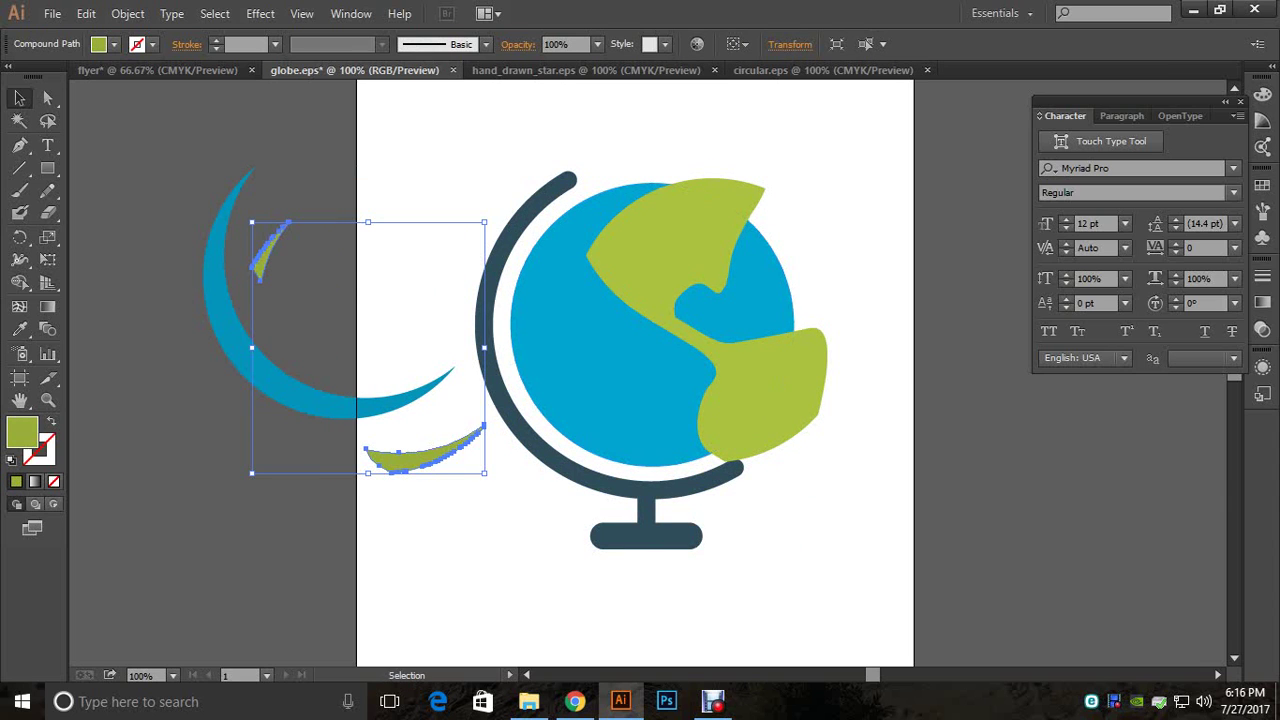
pyautogui.click(285, 392)
pyautogui.press('Delete')
pyautogui.click(397, 461)
pyautogui.press('Delete')
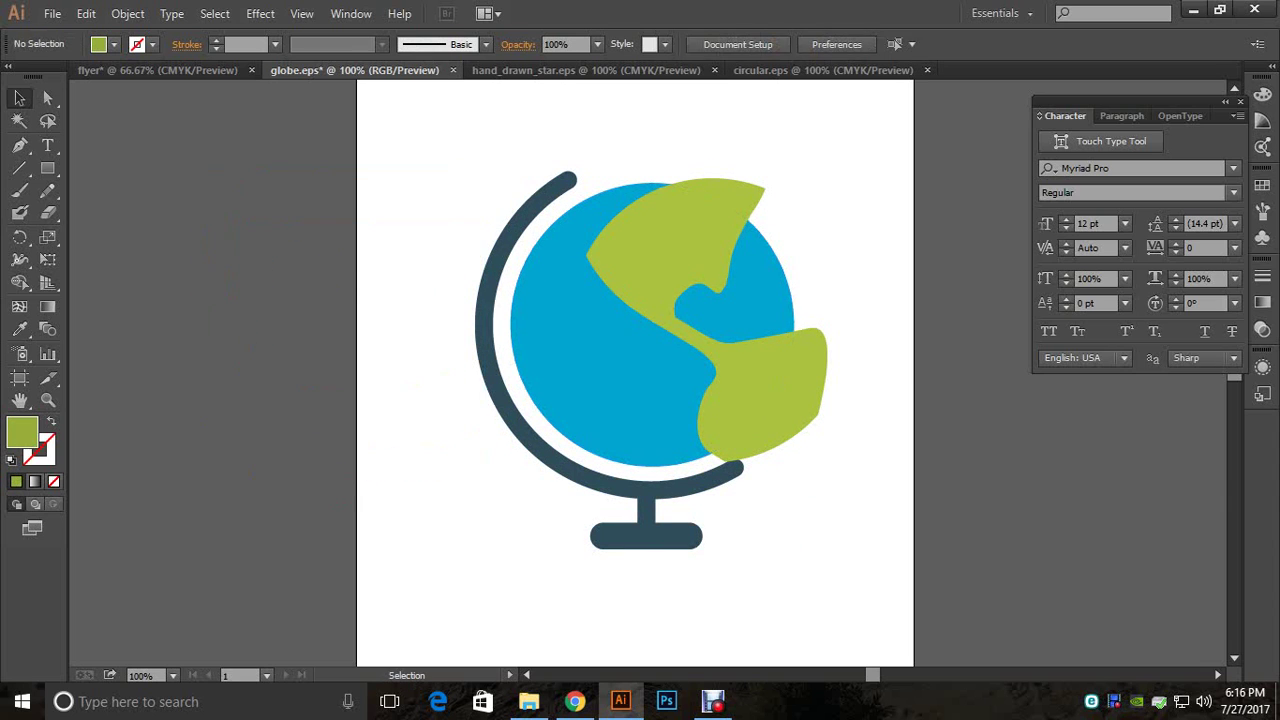
# Step: Turn the globe's blue circle into an unfilled outline with a 14 pt stroke
pyautogui.click(582, 377)
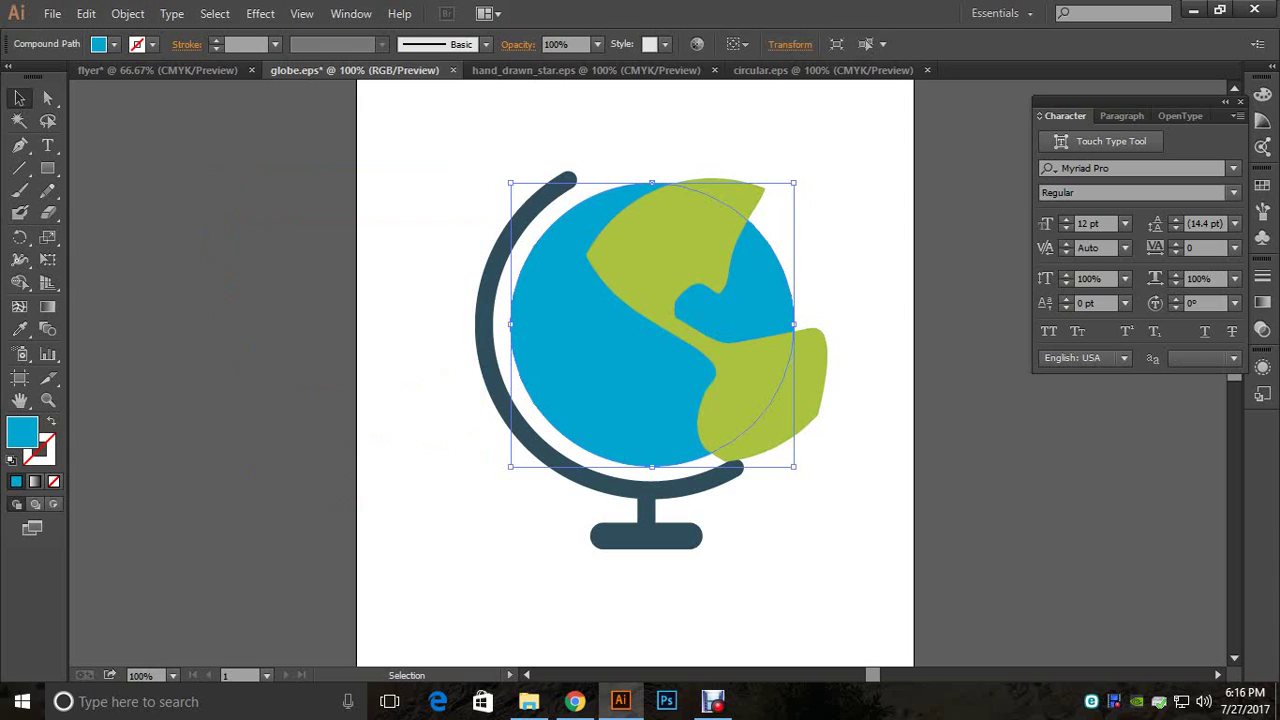
pyautogui.click(51, 421)
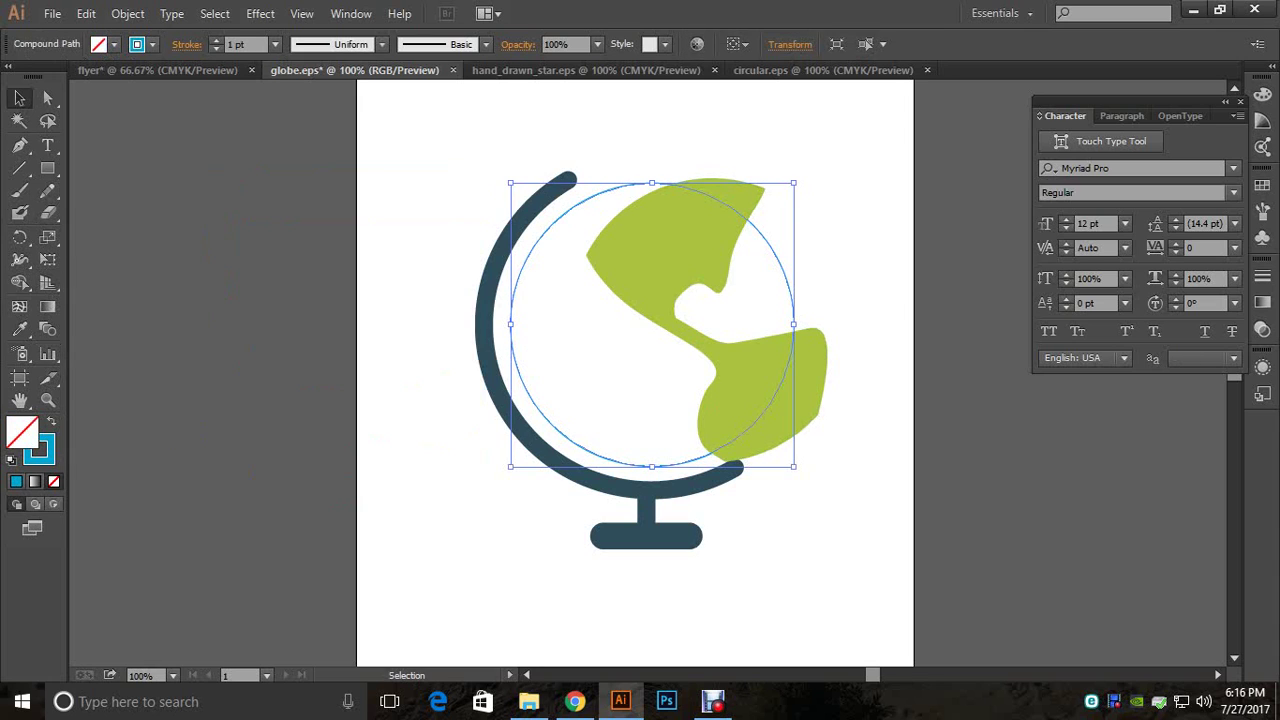
pyautogui.click(215, 40)
pyautogui.click(215, 40)
pyautogui.doubleClick(215, 41)
pyautogui.click(215, 41)
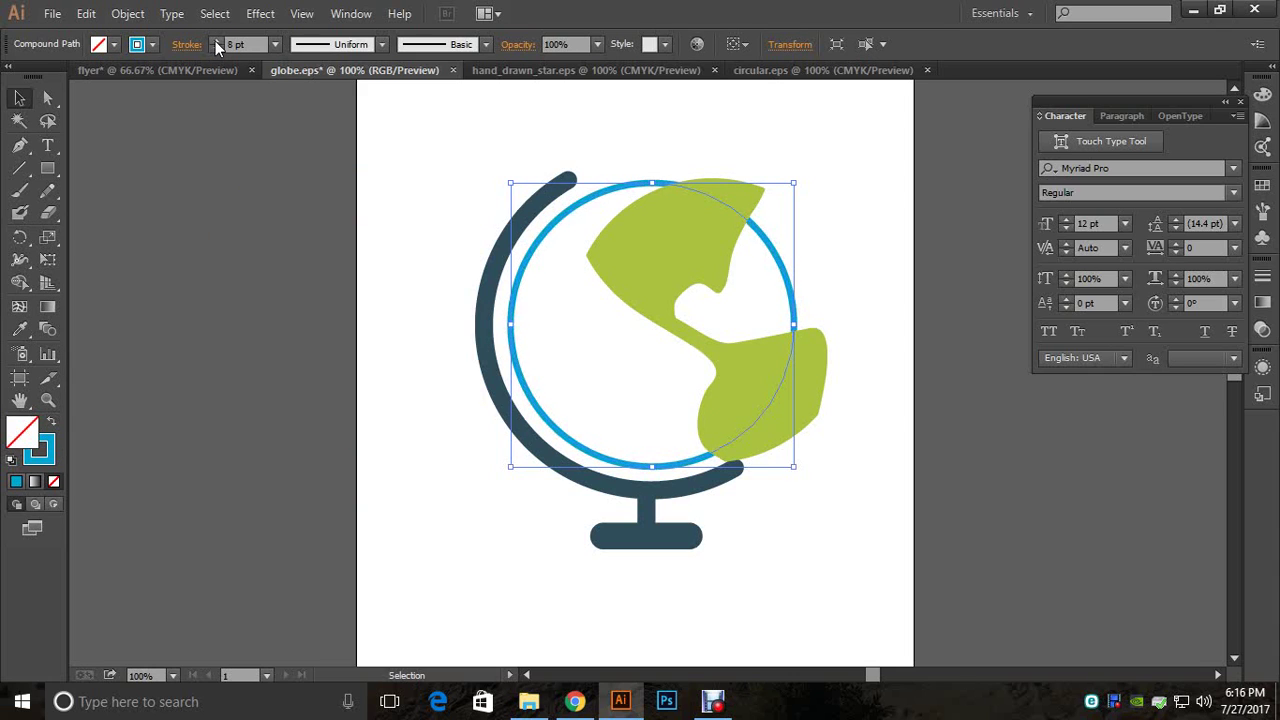
pyautogui.tripleClick(215, 41)
pyautogui.tripleClick(215, 41)
pyautogui.doubleClick(215, 41)
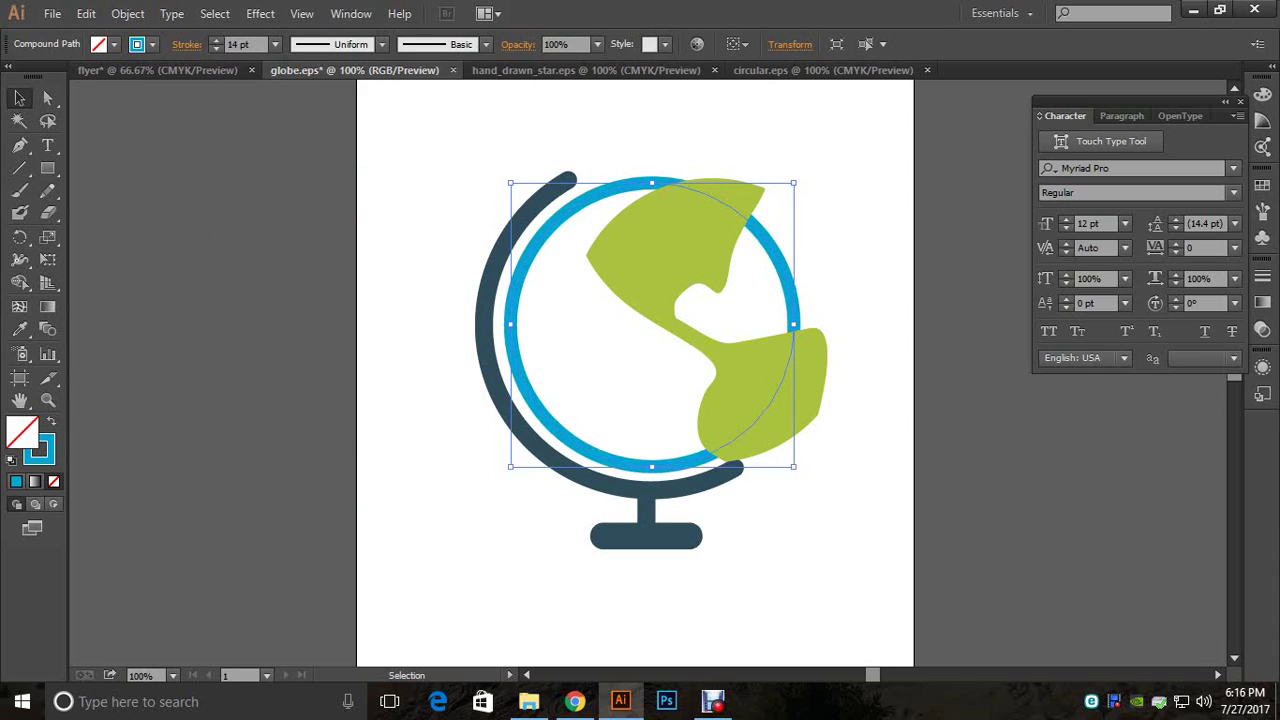
pyautogui.click(430, 160)
# Step: Turn the green continent shape into an unfilled outline with a 9 pt stroke
pyautogui.click(760, 390)
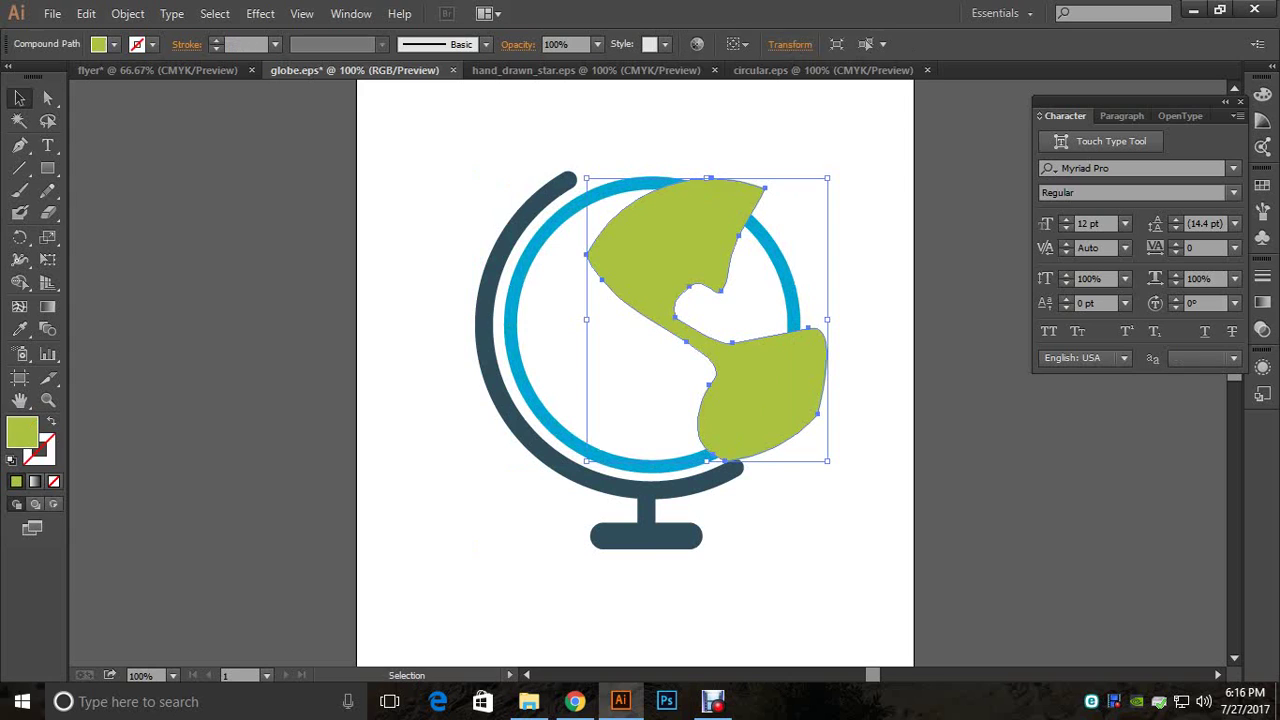
pyautogui.click(53, 423)
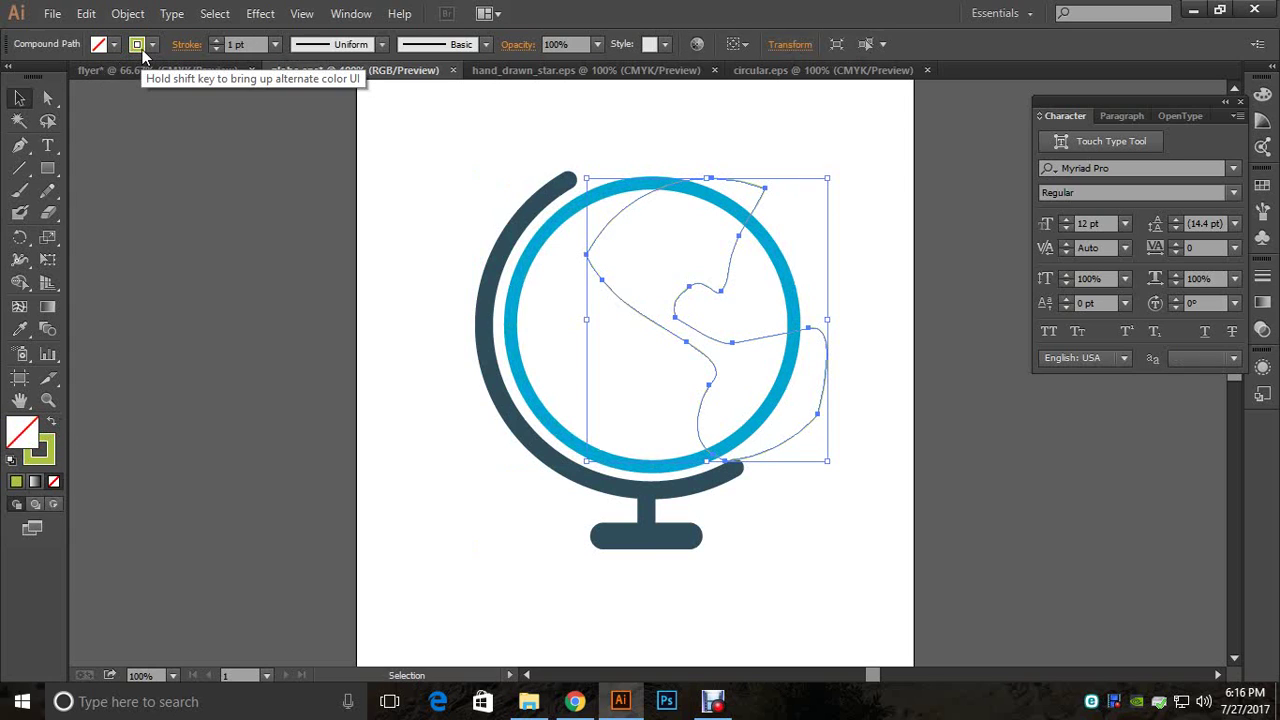
pyautogui.click(214, 40)
pyautogui.click(214, 40)
pyautogui.click(214, 40)
pyautogui.click(214, 40)
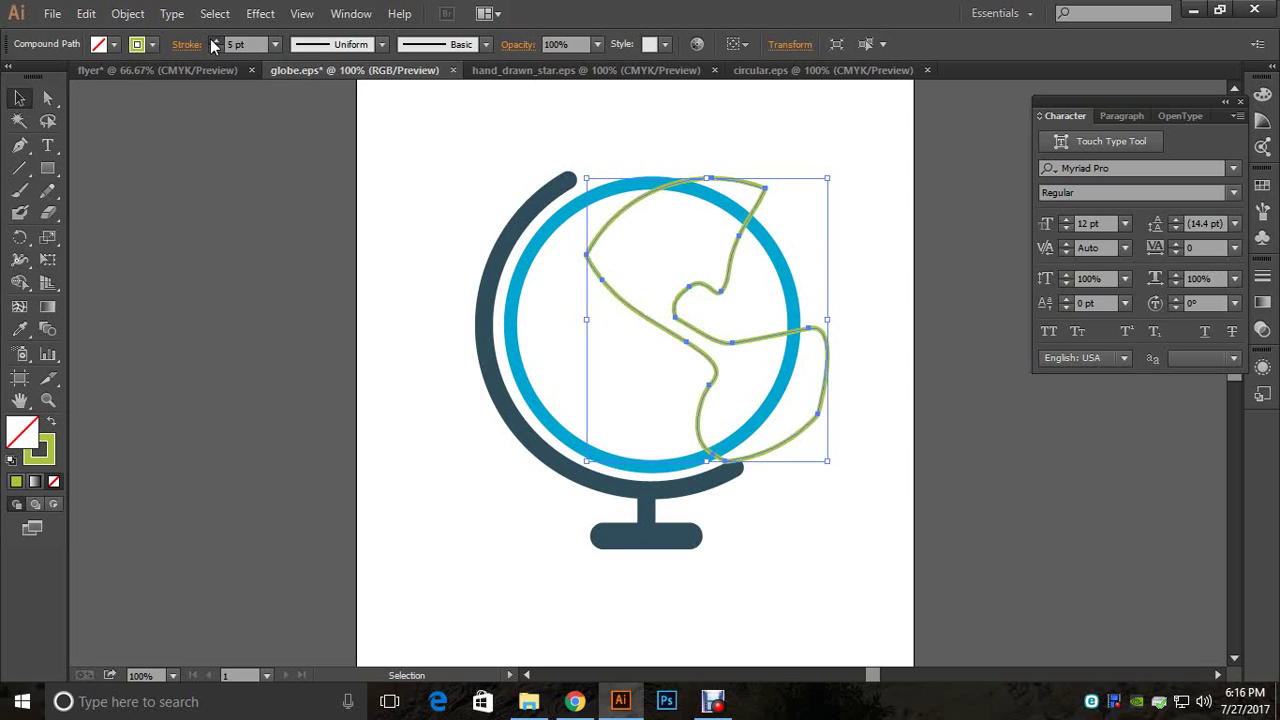
pyautogui.click(214, 40)
pyautogui.click(214, 40)
pyautogui.click(214, 40)
pyautogui.click(214, 40)
# Step: Move the green continent outline so its outer edges line up with the globe's blue circle
pyautogui.moveTo(622, 287); pyautogui.dragTo(566, 283)
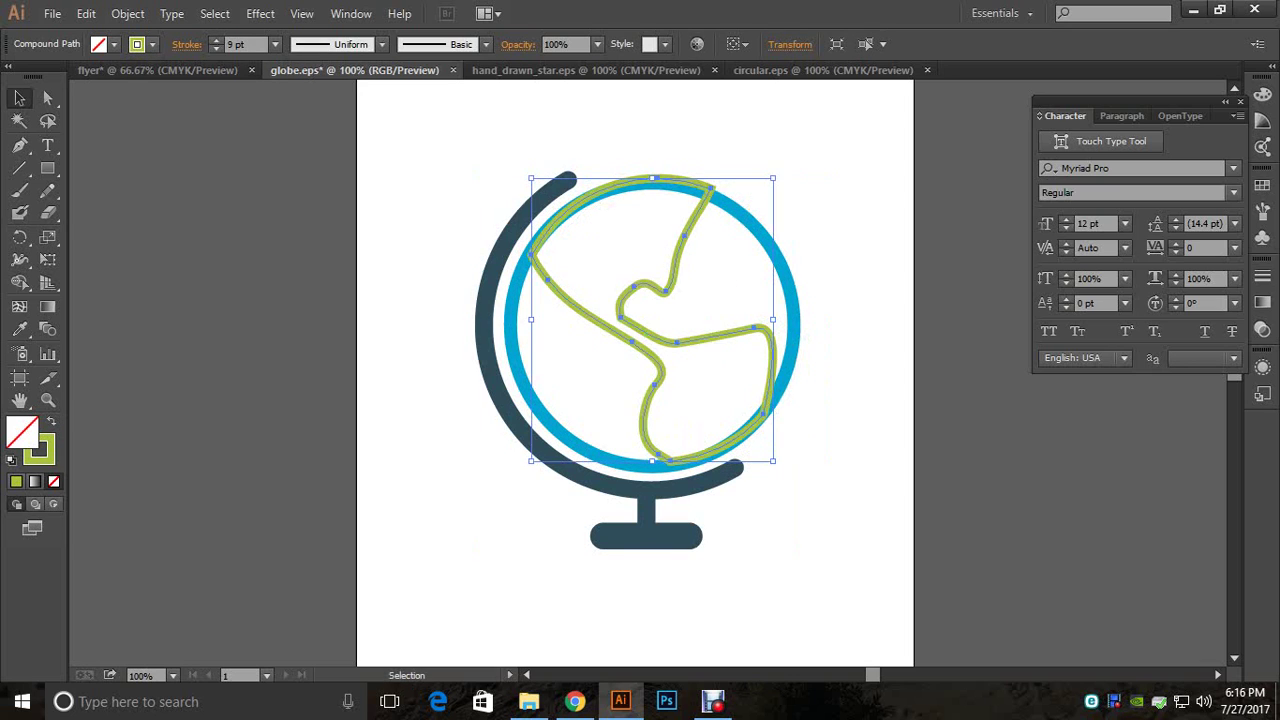
pyautogui.press('Left')
pyautogui.press('Left')
pyautogui.press('Down')
pyautogui.press('Down')
pyautogui.press('Down')
pyautogui.press('Down')
pyautogui.press('Left')
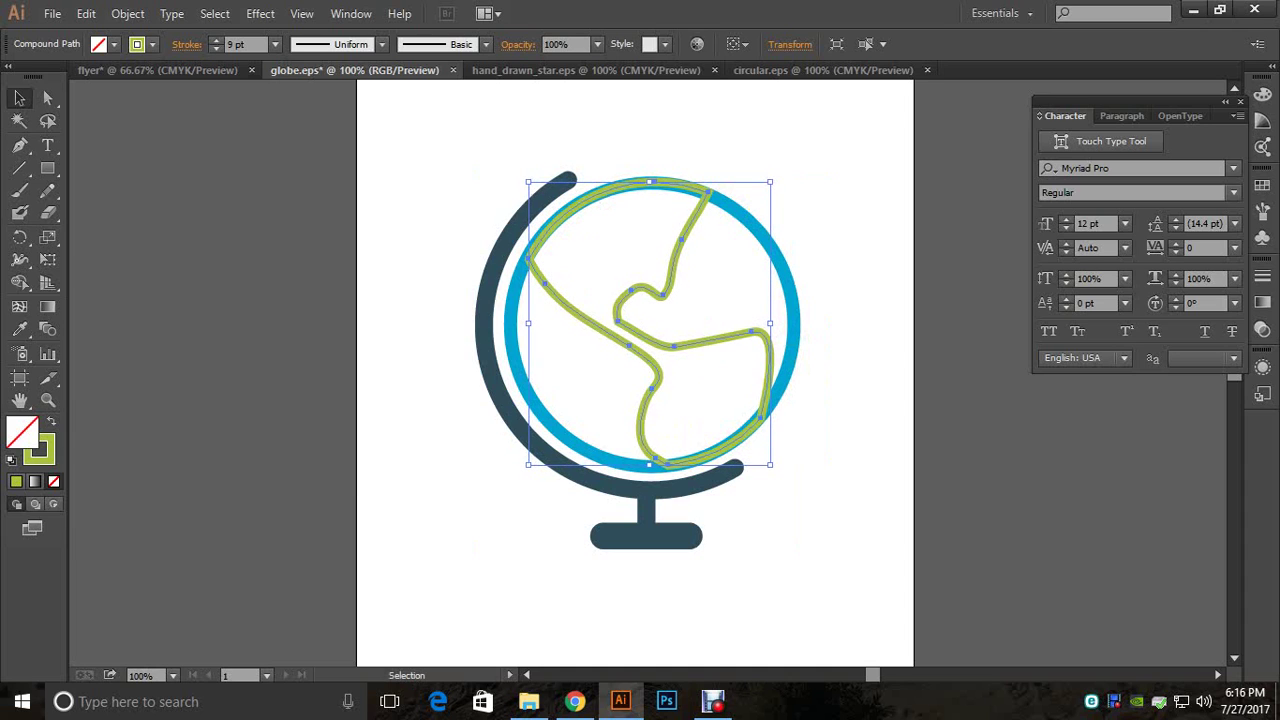
pyautogui.press('Left')
pyautogui.press('Left')
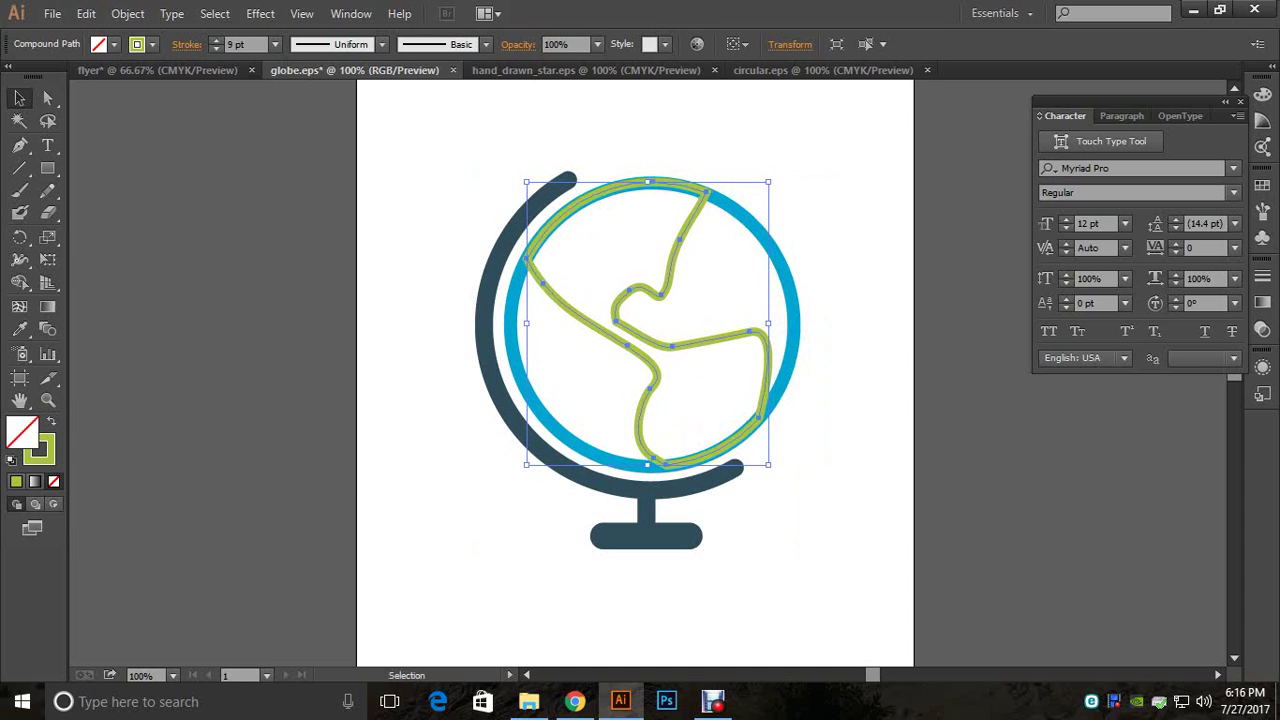
pyautogui.hotkey('ctrl', 'shift', 'a')
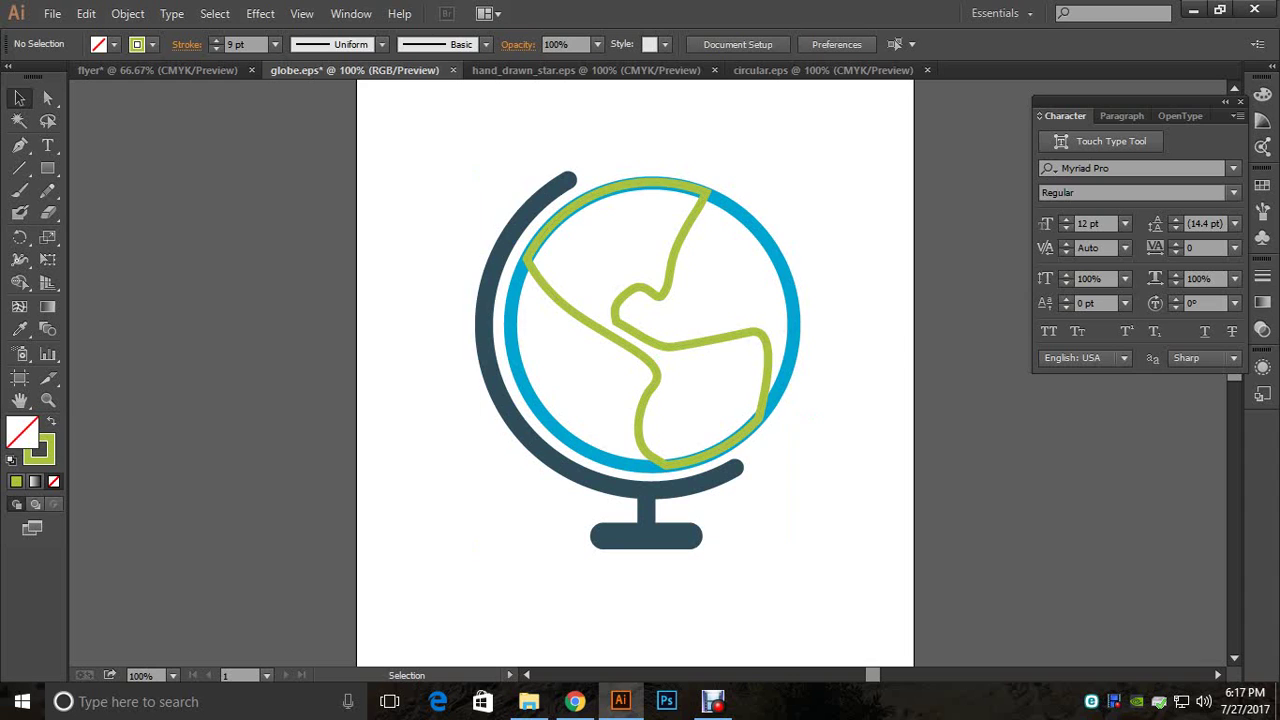
# Step: Release the clipping mask around the globe stand and delete the leftover rectangular clipping path
pyautogui.hotkey('ctrl', 'z')
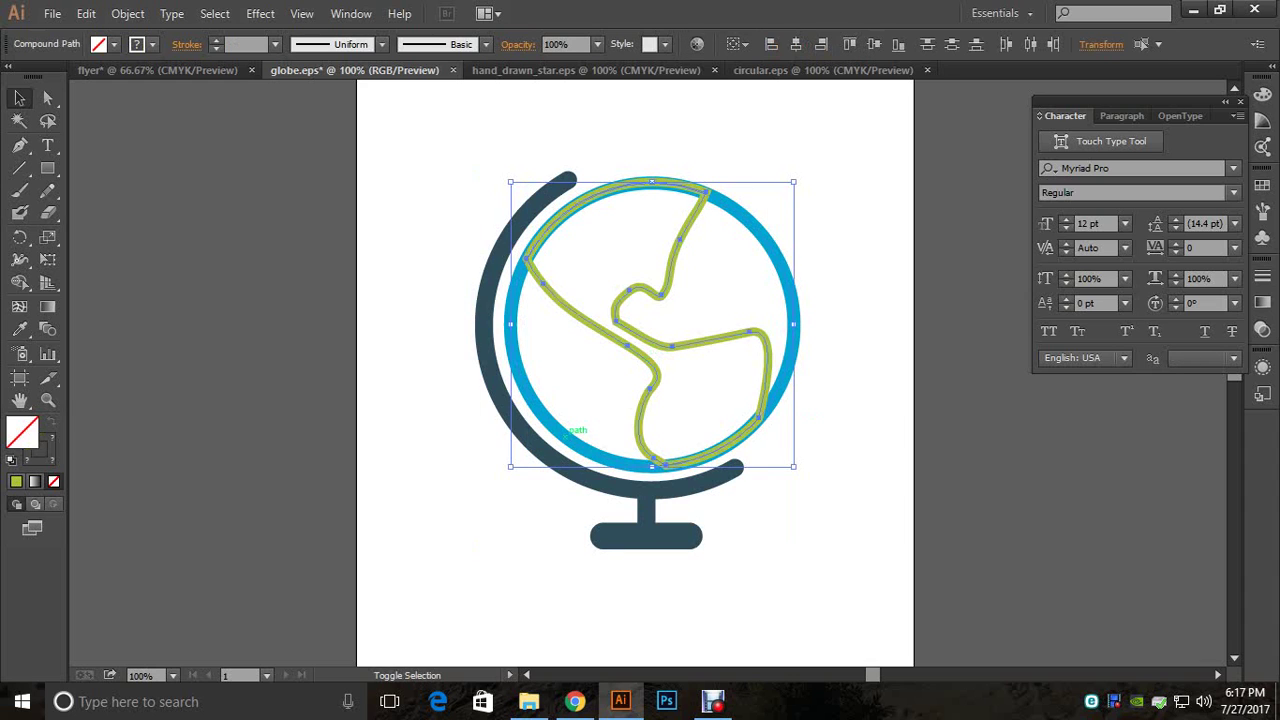
pyautogui.rightClick(572, 432)
pyautogui.click(674, 520)
pyautogui.click(662, 518)
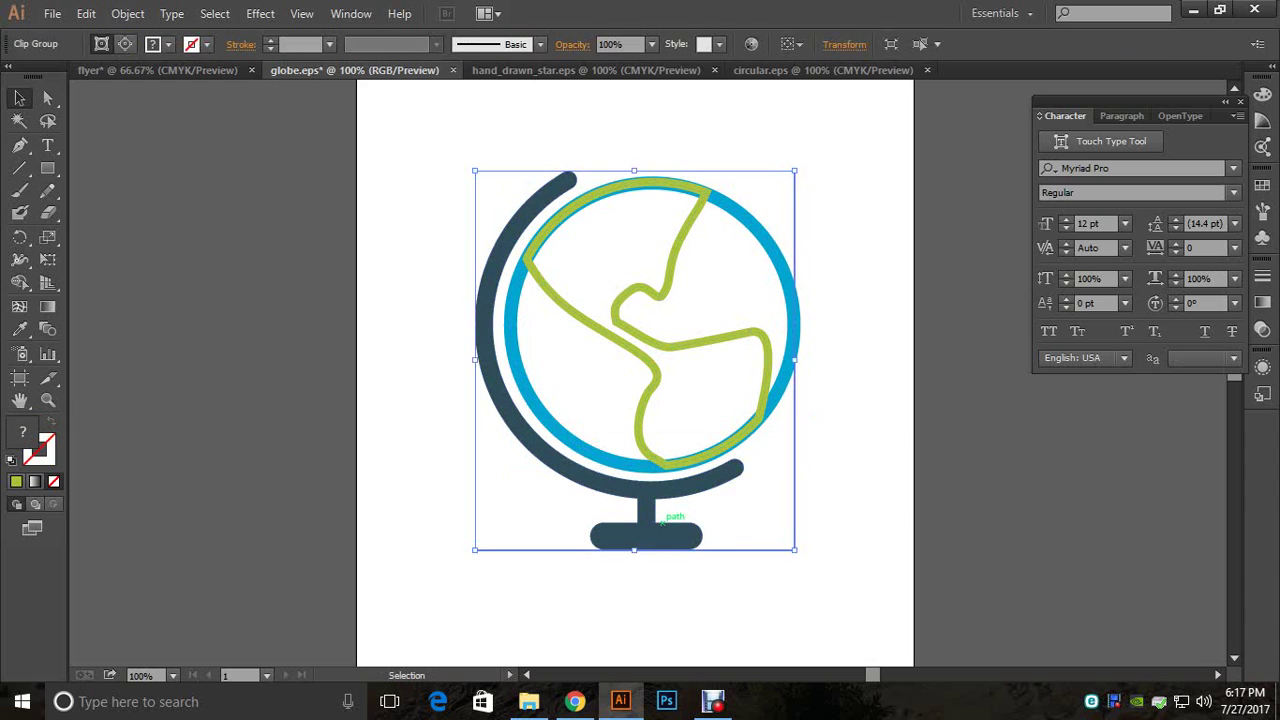
pyautogui.rightClick(662, 519)
pyautogui.click(740, 441)
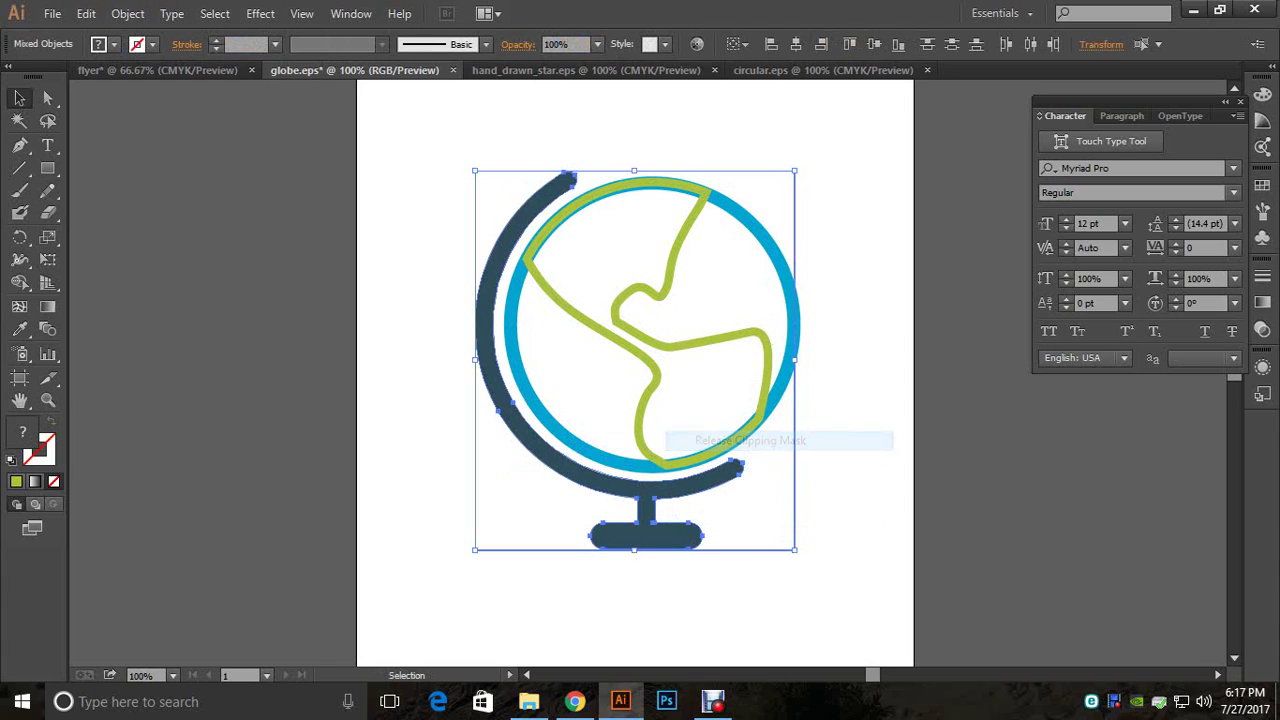
pyautogui.click(826, 480)
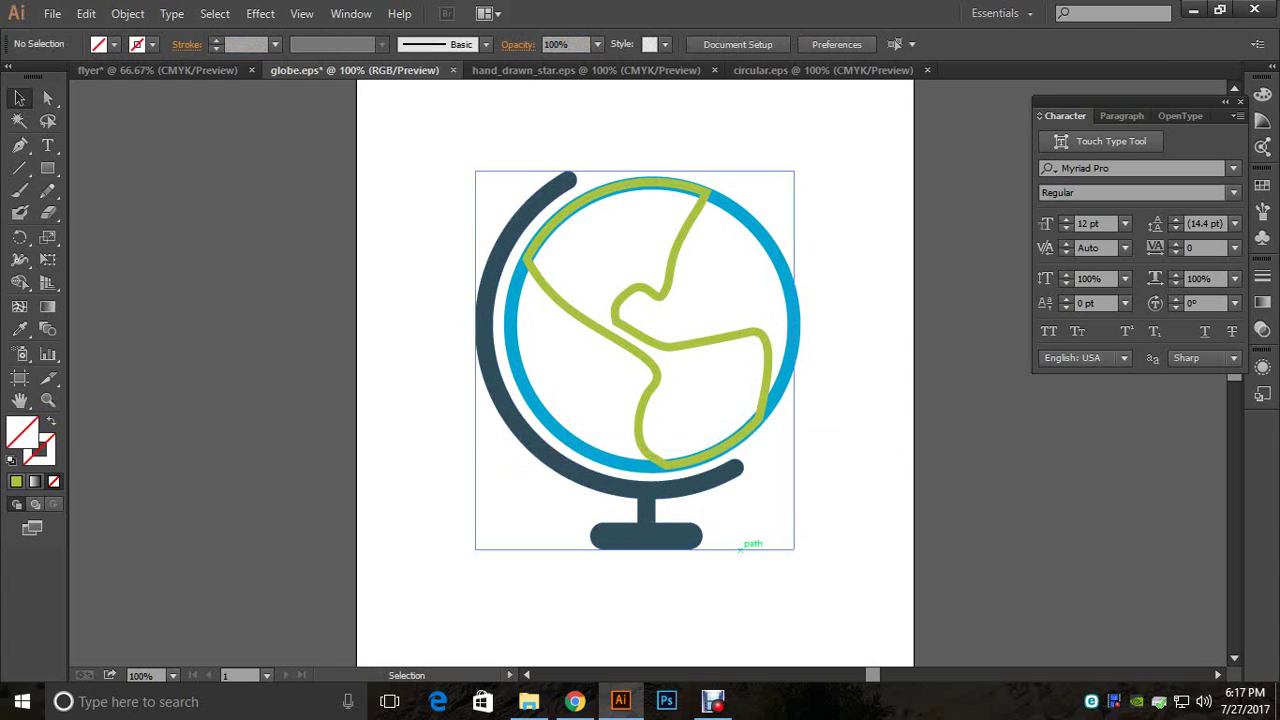
pyautogui.click(740, 549)
pyautogui.press('Delete')
pyautogui.moveTo(768, 564); pyautogui.dragTo(426, 224)
pyautogui.rightClick(521, 313)
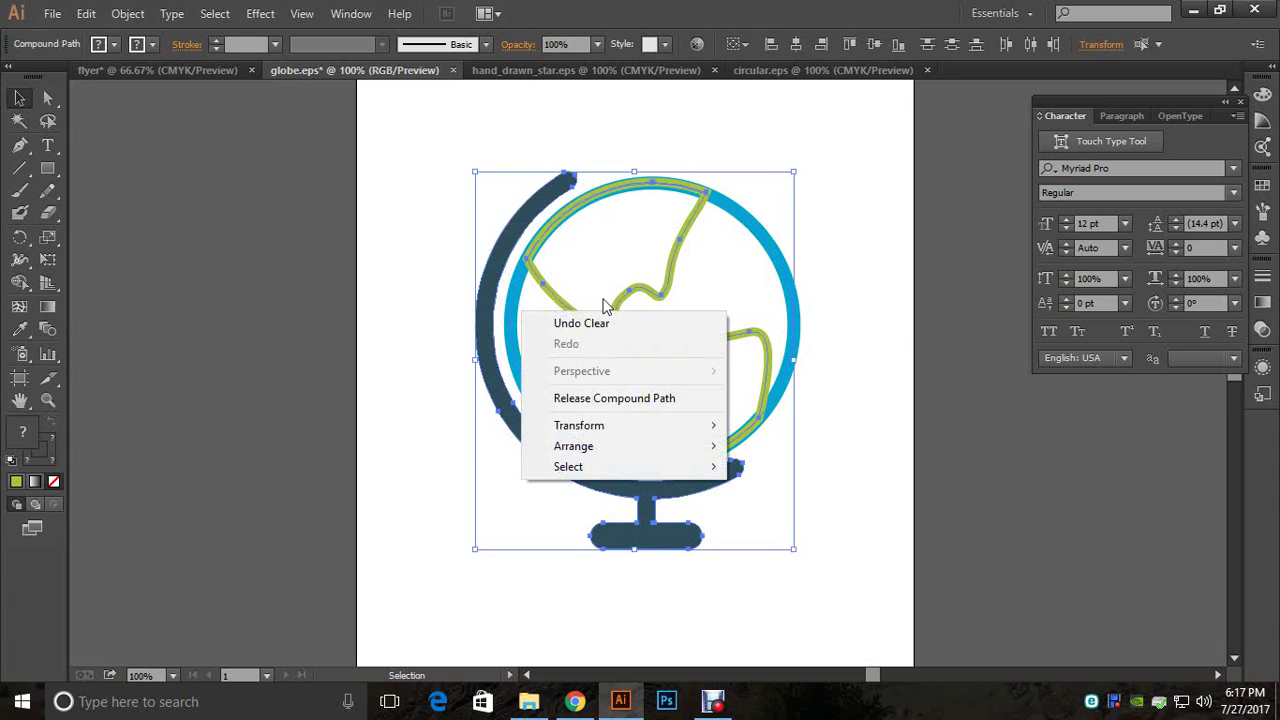
pyautogui.click(843, 320)
pyautogui.click(843, 320)
pyautogui.click(697, 227)
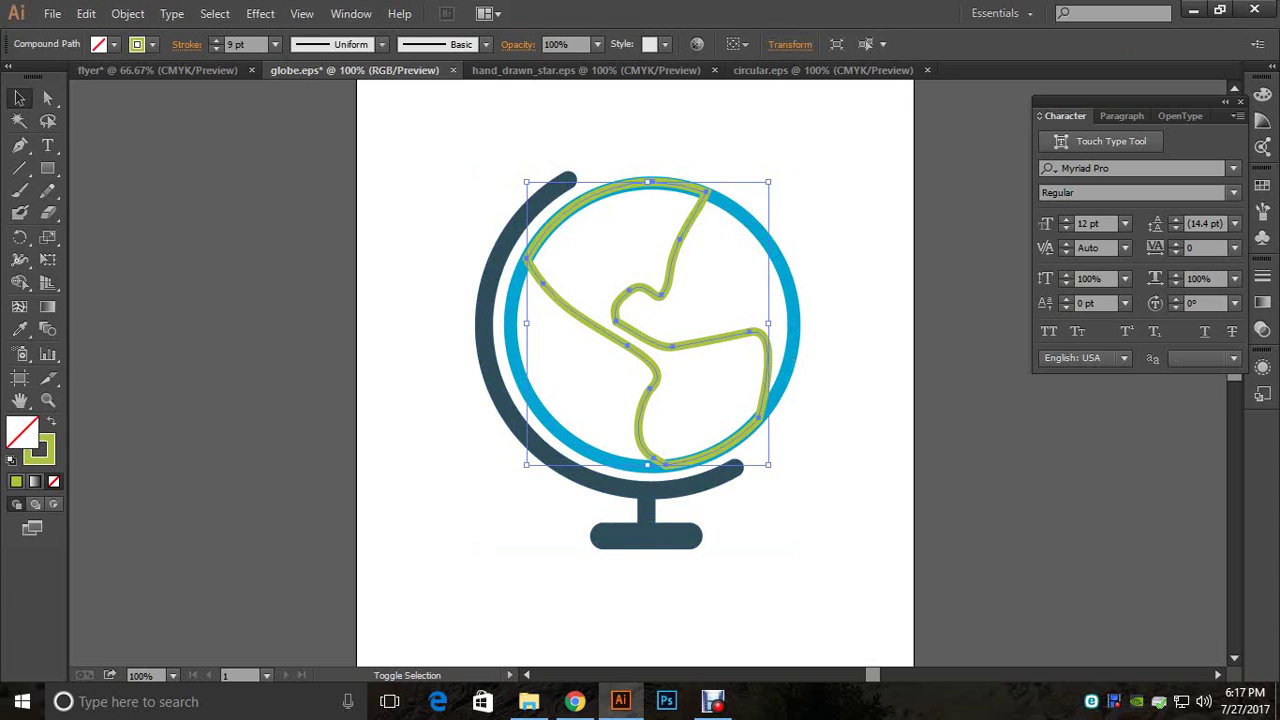
pyautogui.keyDown('shift'); pyautogui.click(791, 252); pyautogui.keyUp('shift')
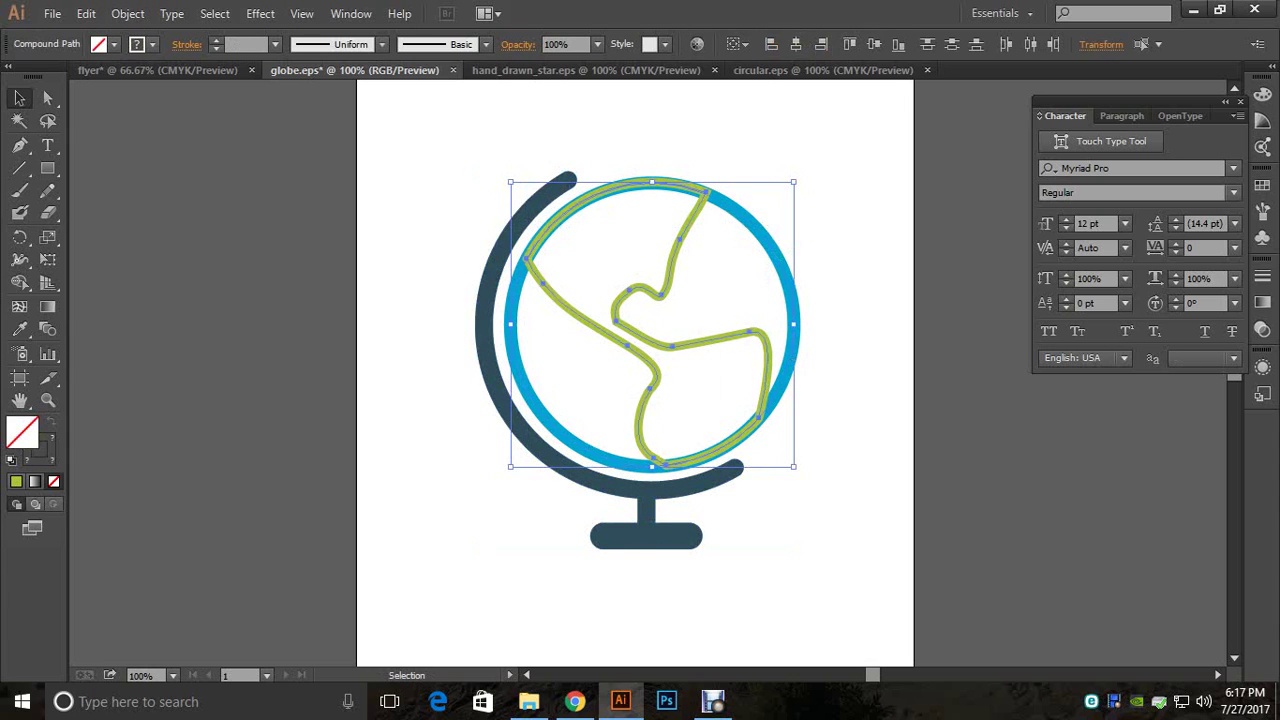
pyautogui.click(187, 44)
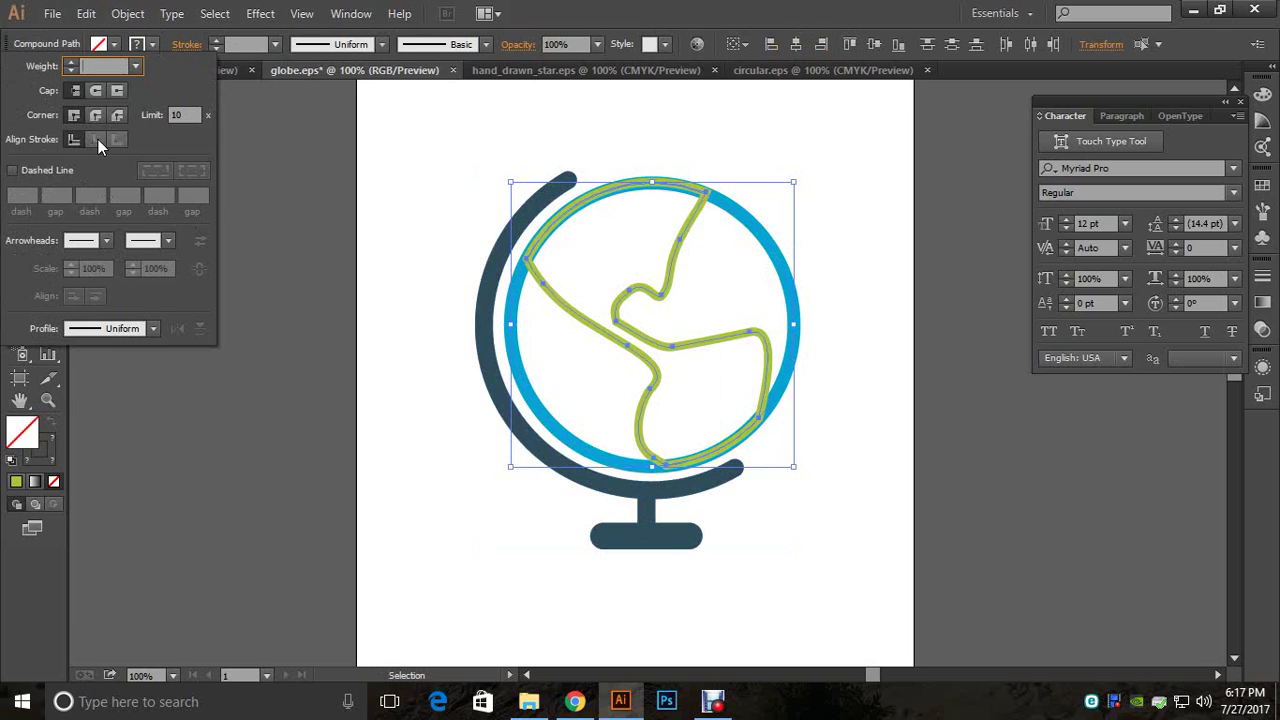
pyautogui.click(843, 270)
pyautogui.click(843, 270)
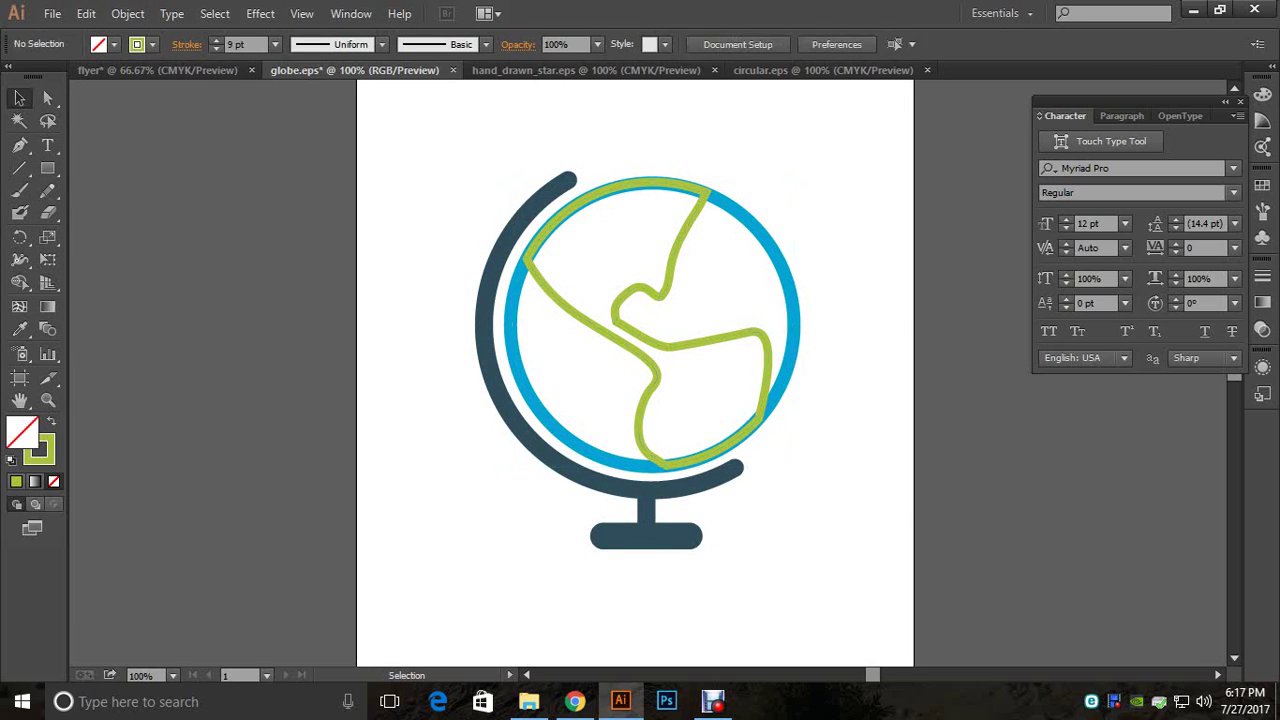
# Step: Sample the purple from the flyer document and apply it to the globe circle's stroke, leaving the circle unfilled
pyautogui.click(785, 268)
pyautogui.click(187, 44)
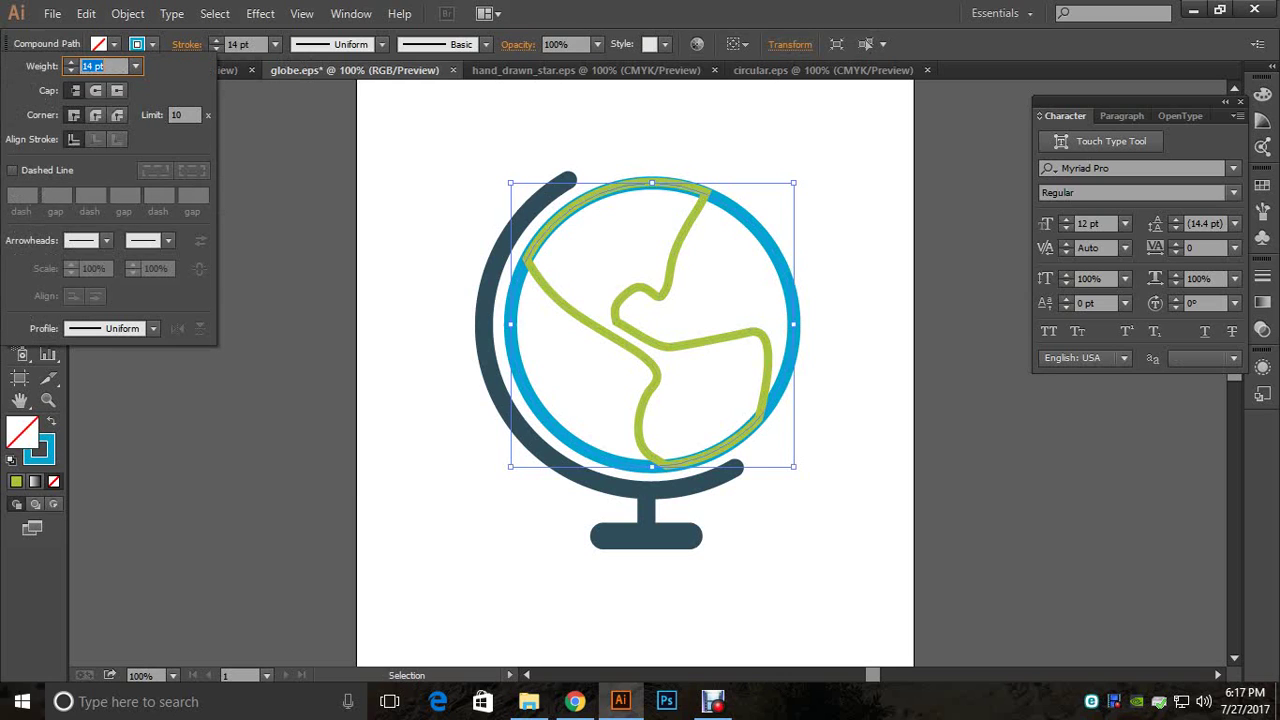
pyautogui.click(121, 66)
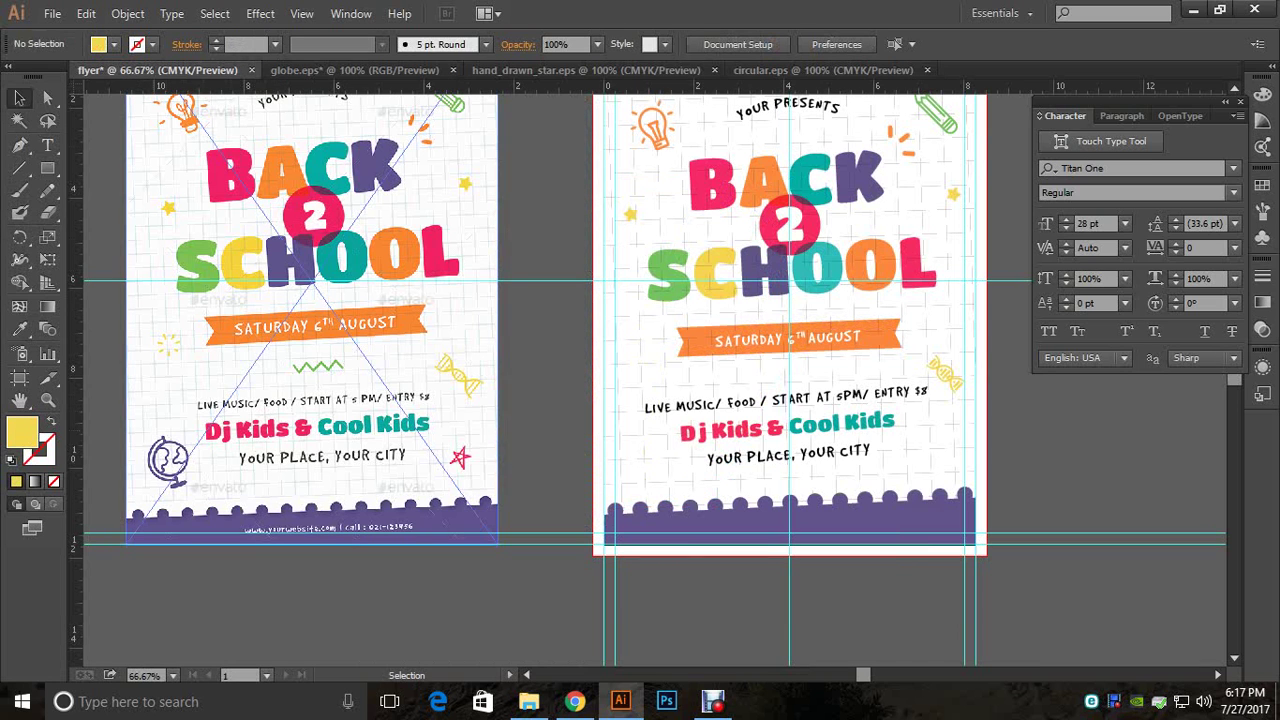
pyautogui.click(19, 328)
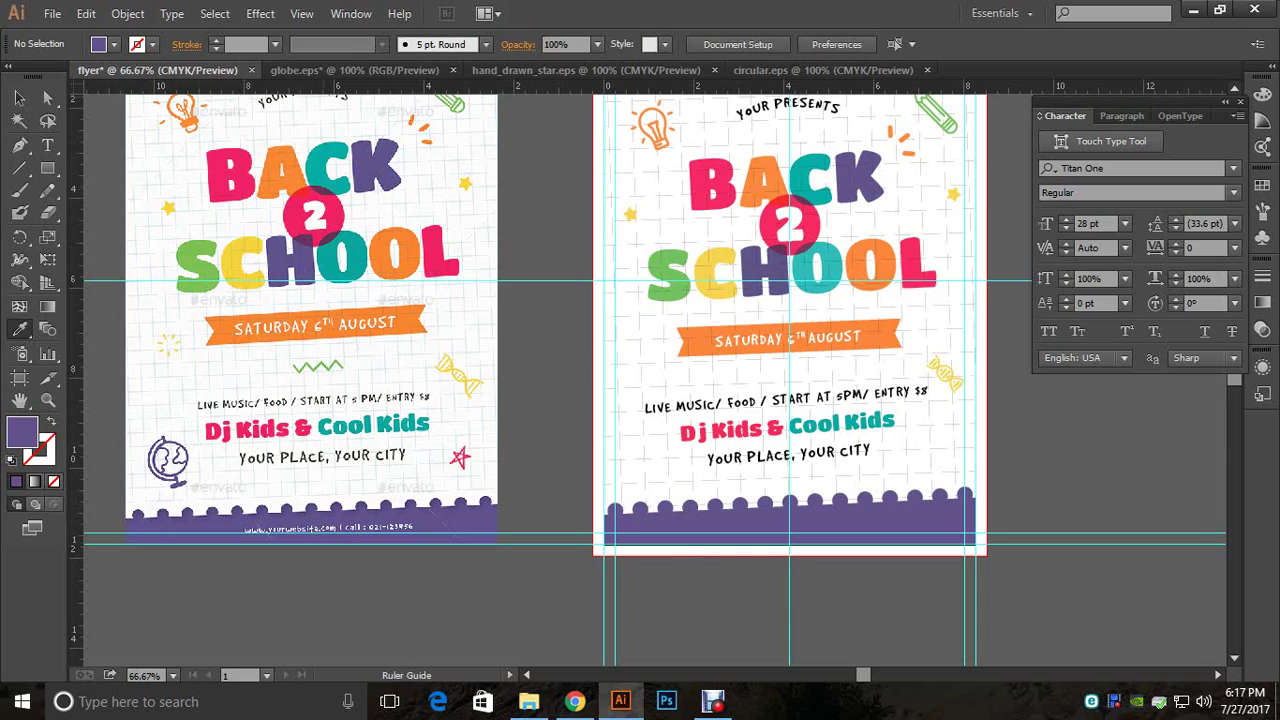
pyautogui.click(329, 70)
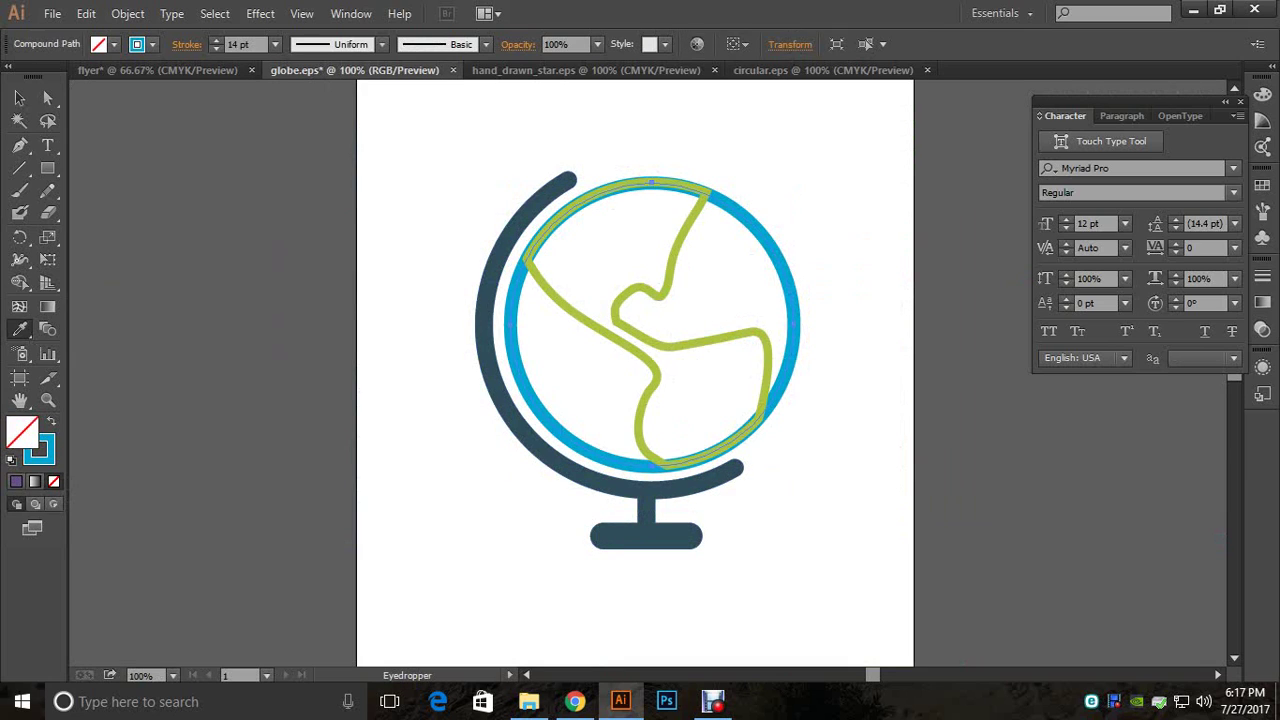
pyautogui.click(16, 481)
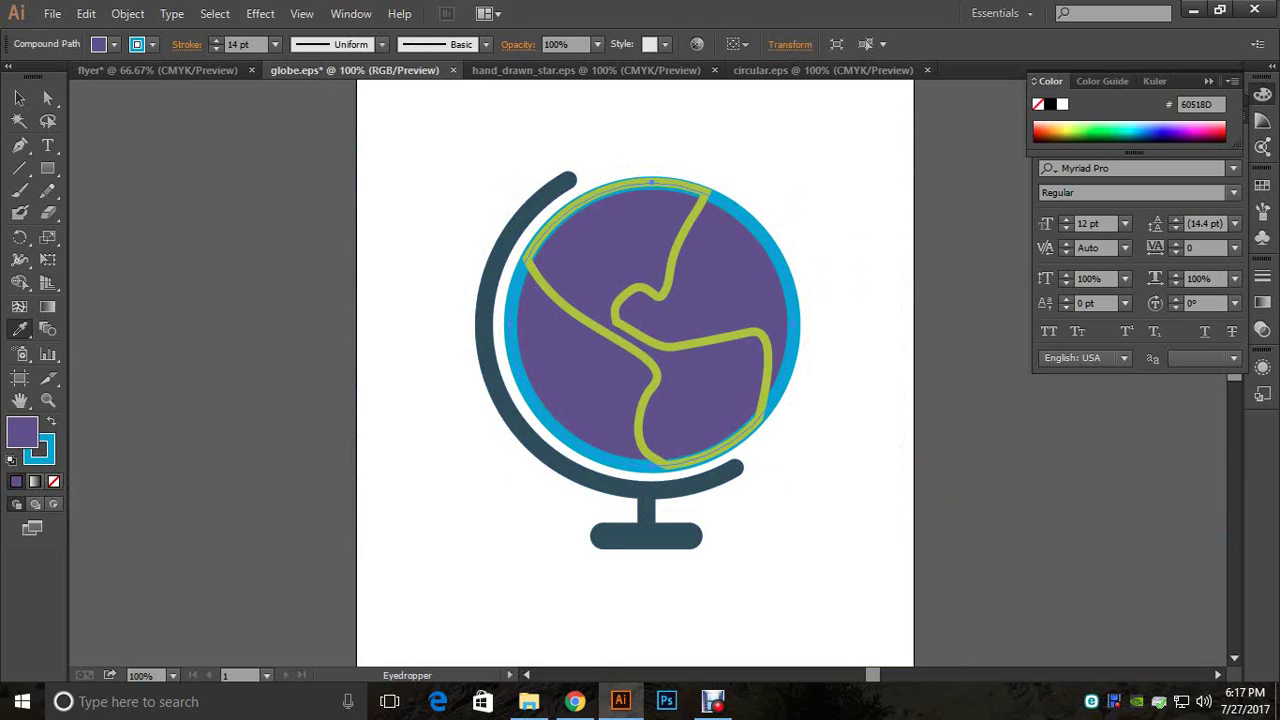
pyautogui.click(51, 421)
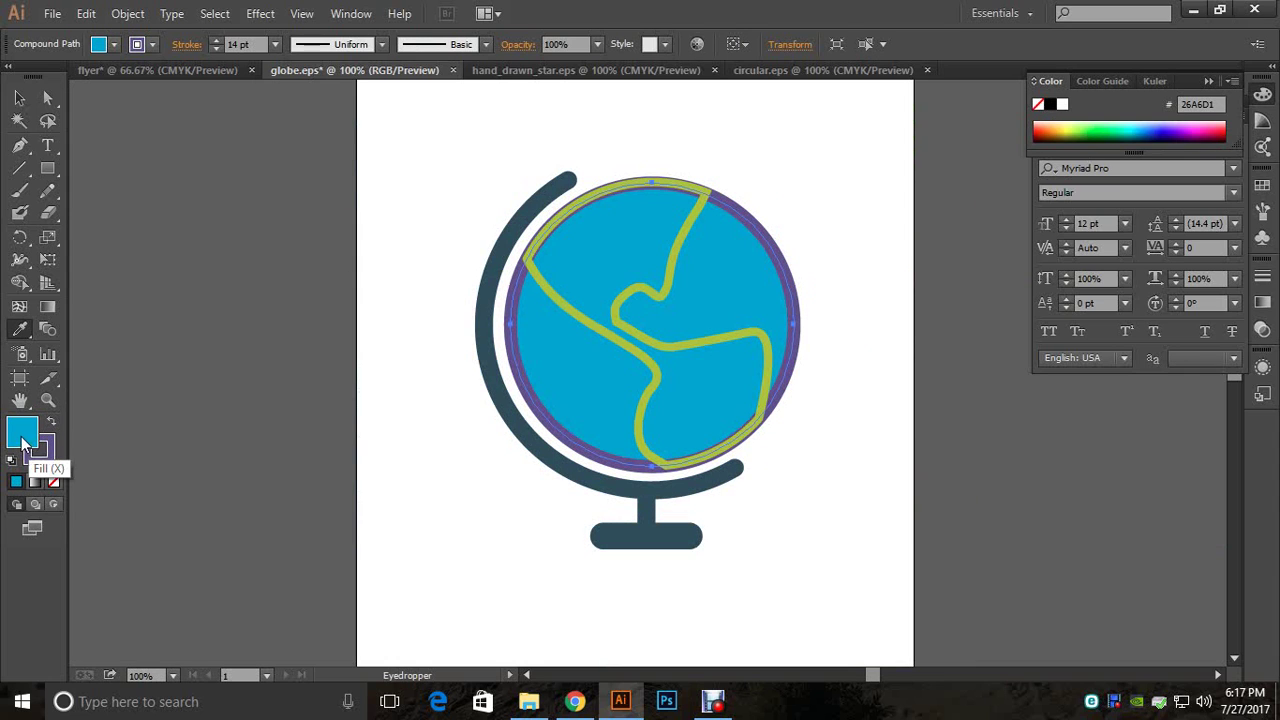
pyautogui.click(54, 481)
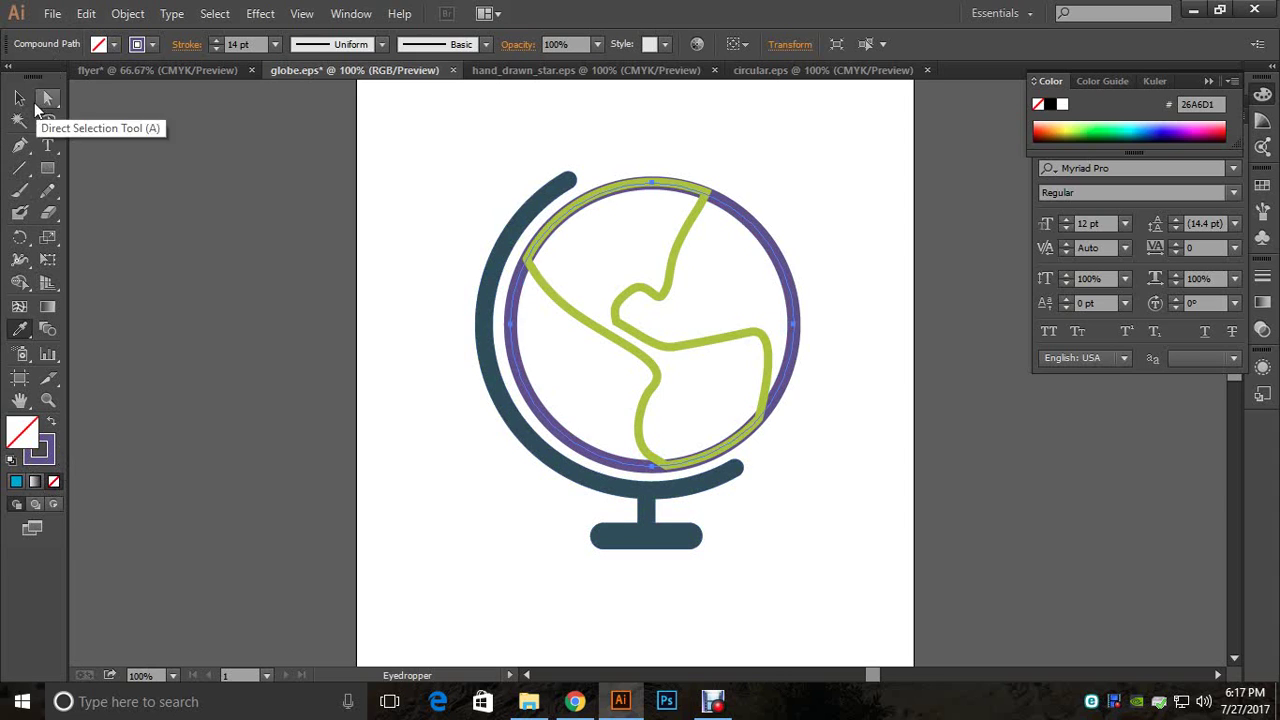
# Step: Copy the purple circle's stroke appearance onto the green continent outline with the Eyedropper
pyautogui.click(19, 97)
pyautogui.click(703, 205)
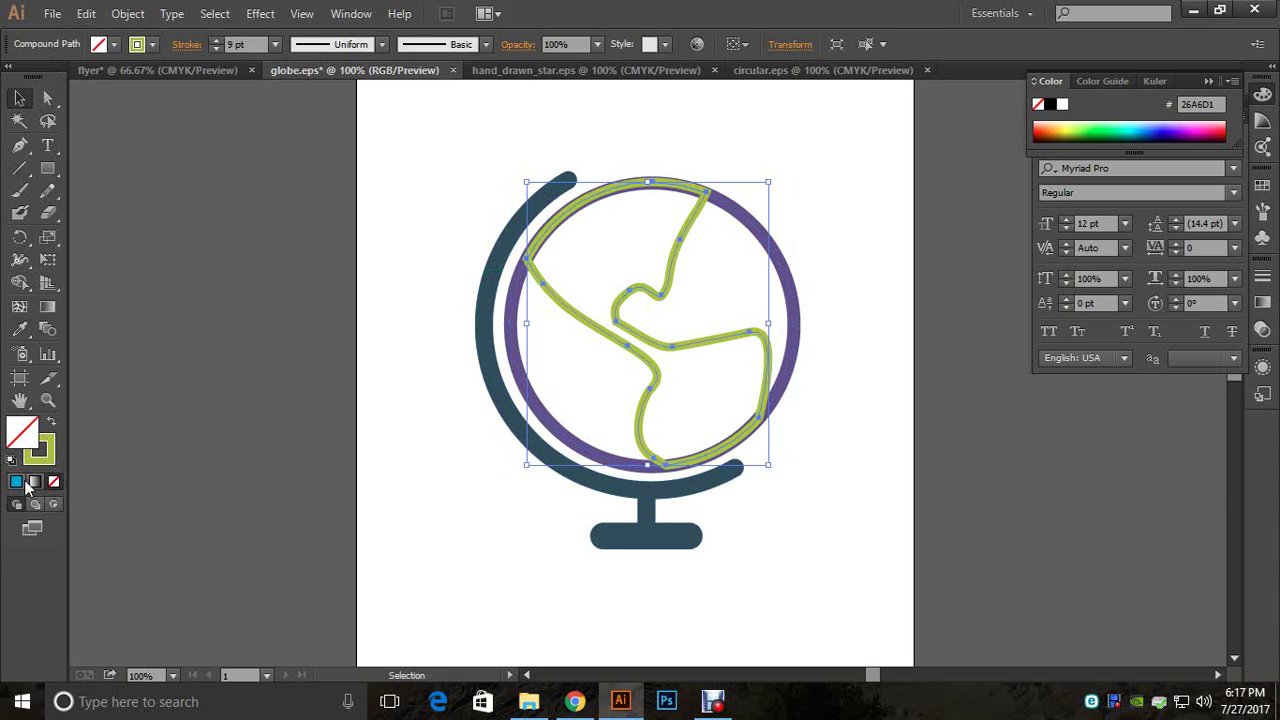
pyautogui.click(19, 329)
pyautogui.click(521, 316)
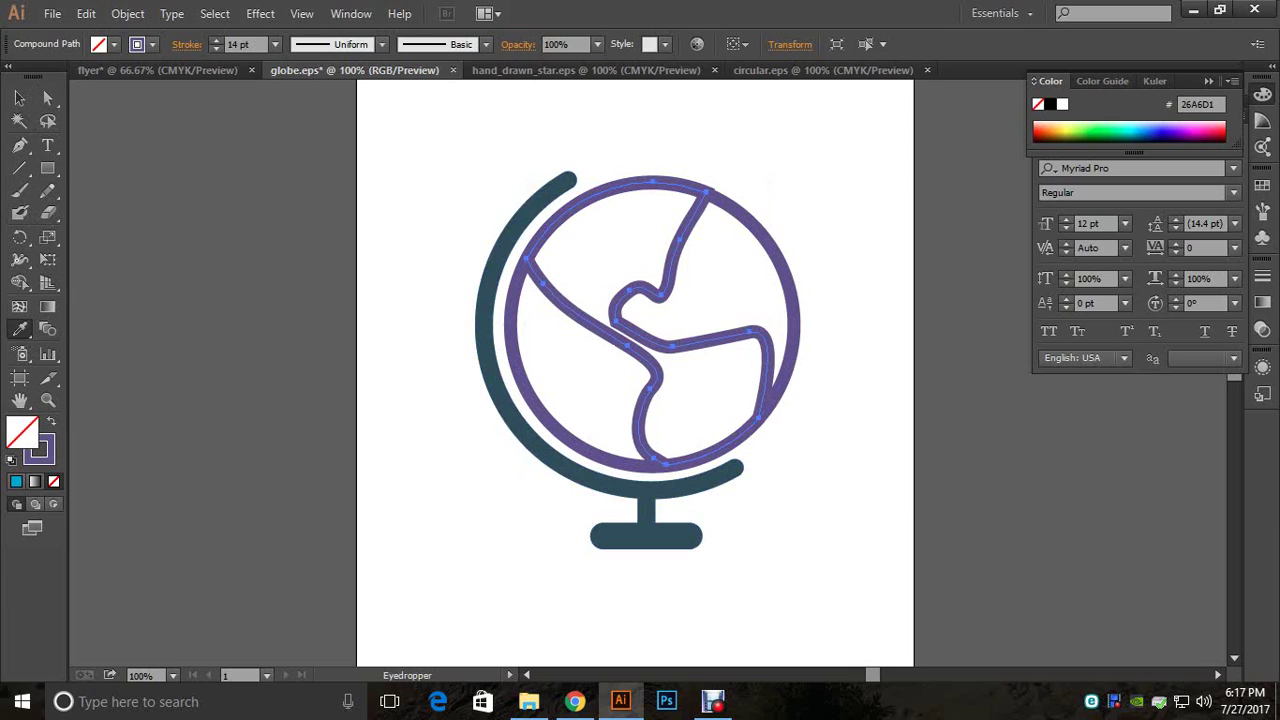
# Step: Recolour the globe's stand with the circle's purple as a solid fill without a stroke
pyautogui.click(19, 97)
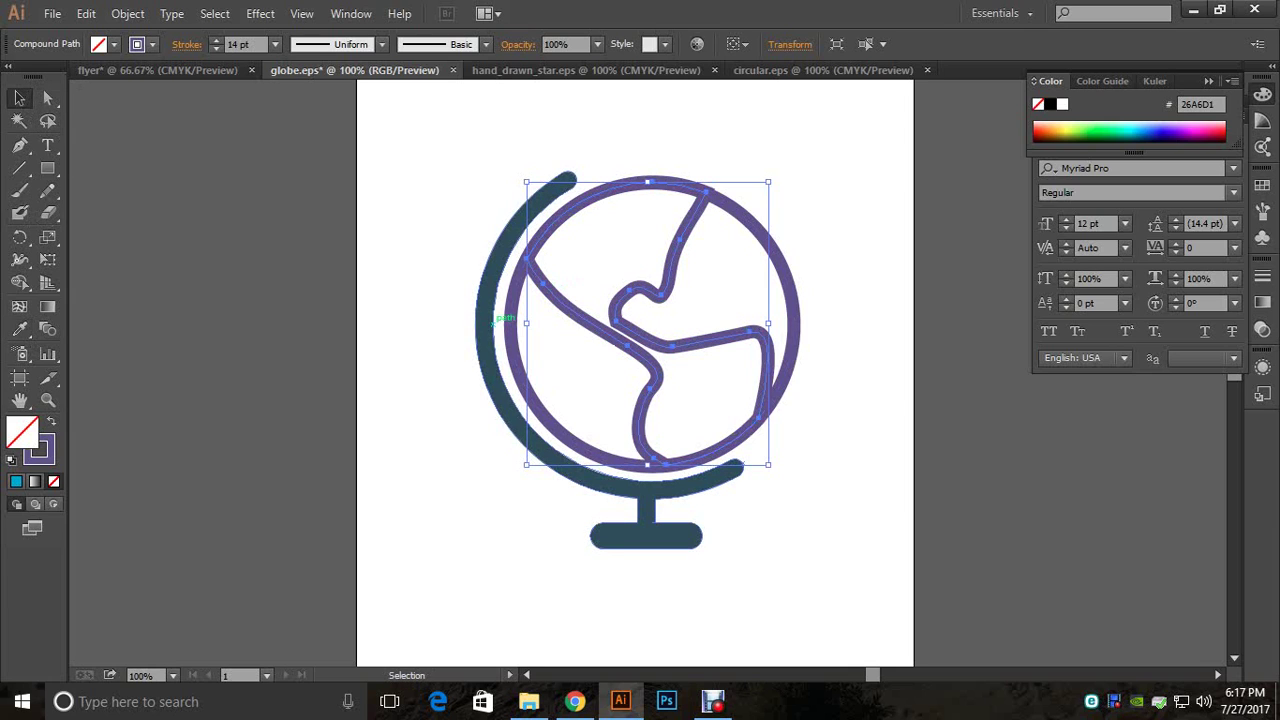
pyautogui.click(497, 320)
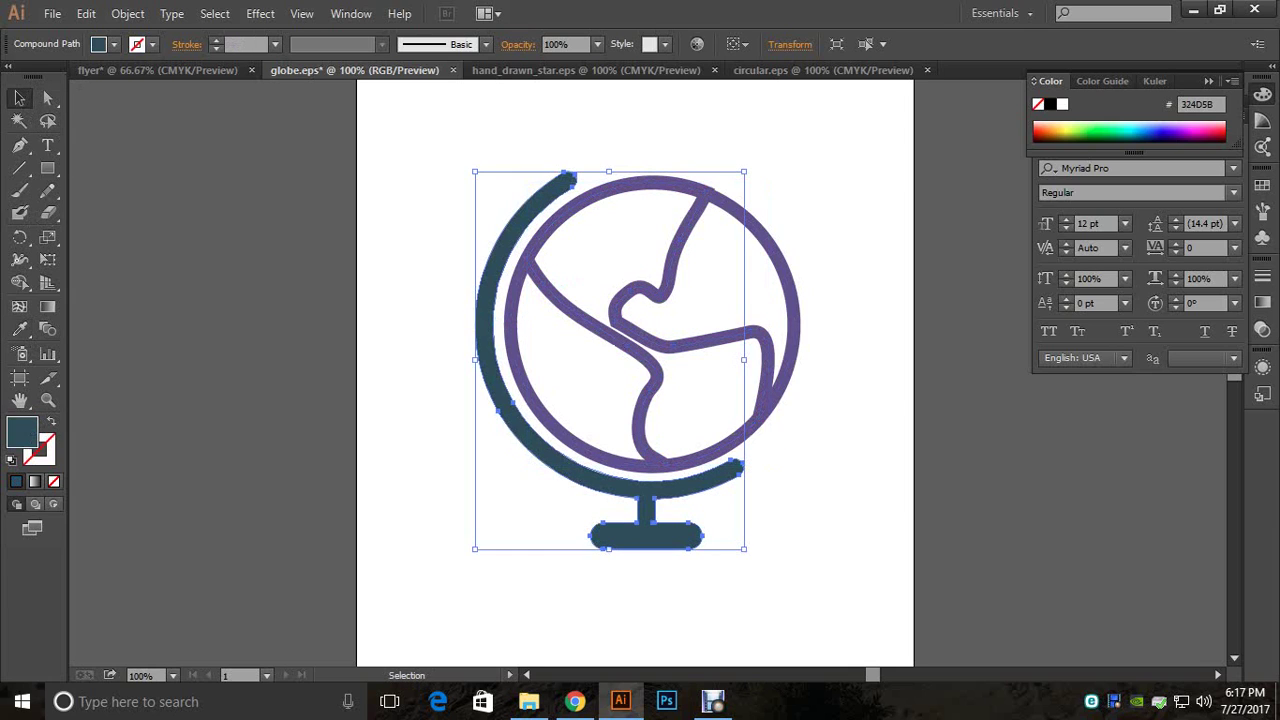
pyautogui.click(19, 329)
pyautogui.click(523, 271)
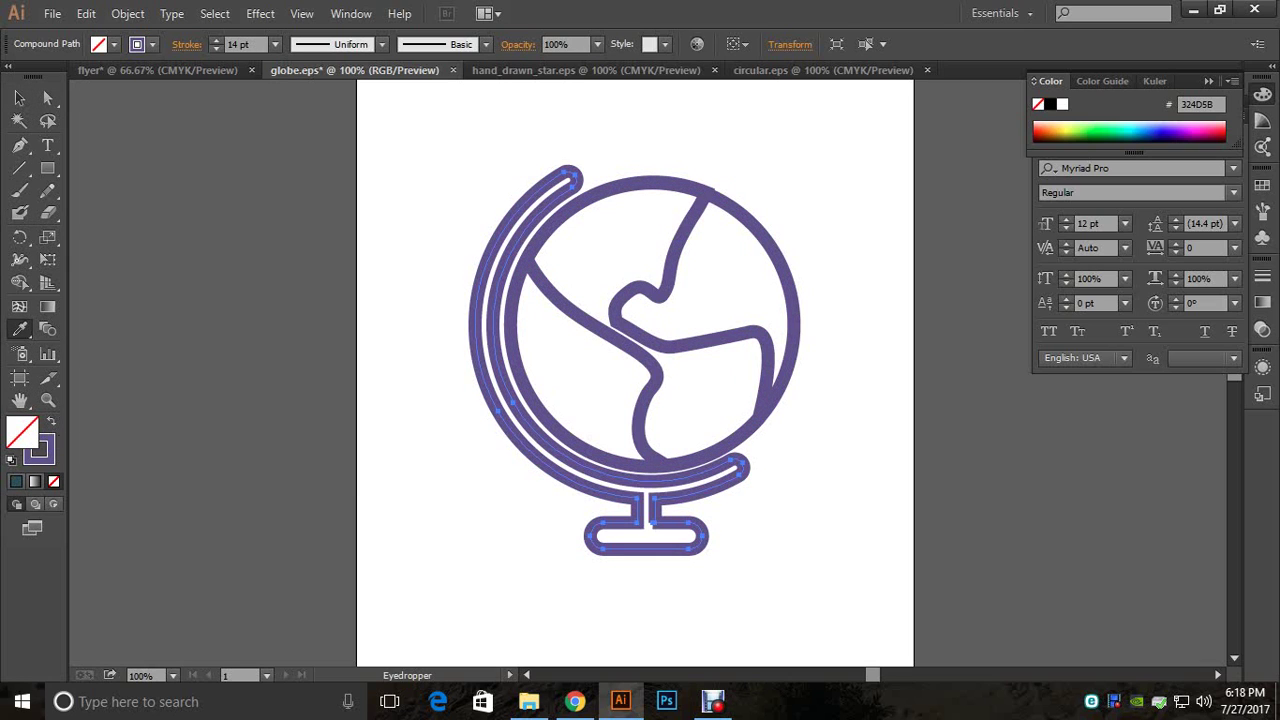
pyautogui.hotkey('shift', 'x')
pyautogui.click(19, 97)
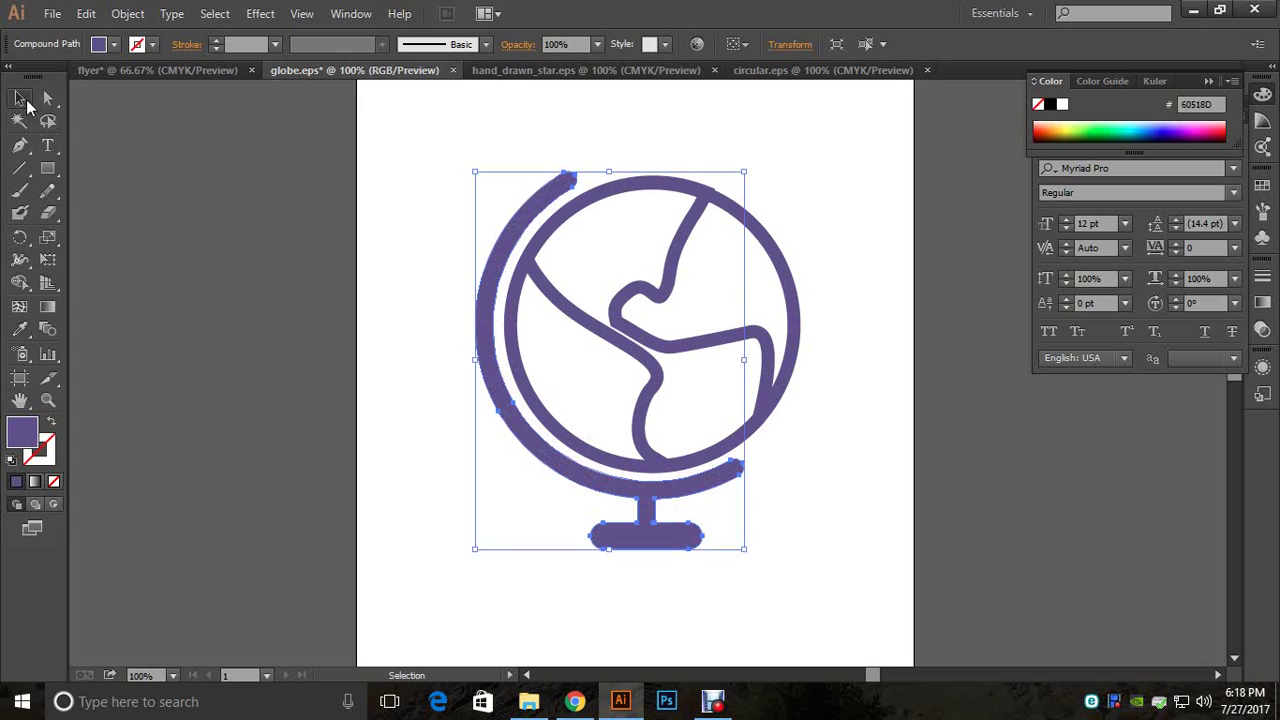
# Step: Set the circle's stroke to 16 pt and the continent outline's stroke to 8 pt
pyautogui.hotkey('ctrl', 'shift', 'a')
pyautogui.click(781, 257)
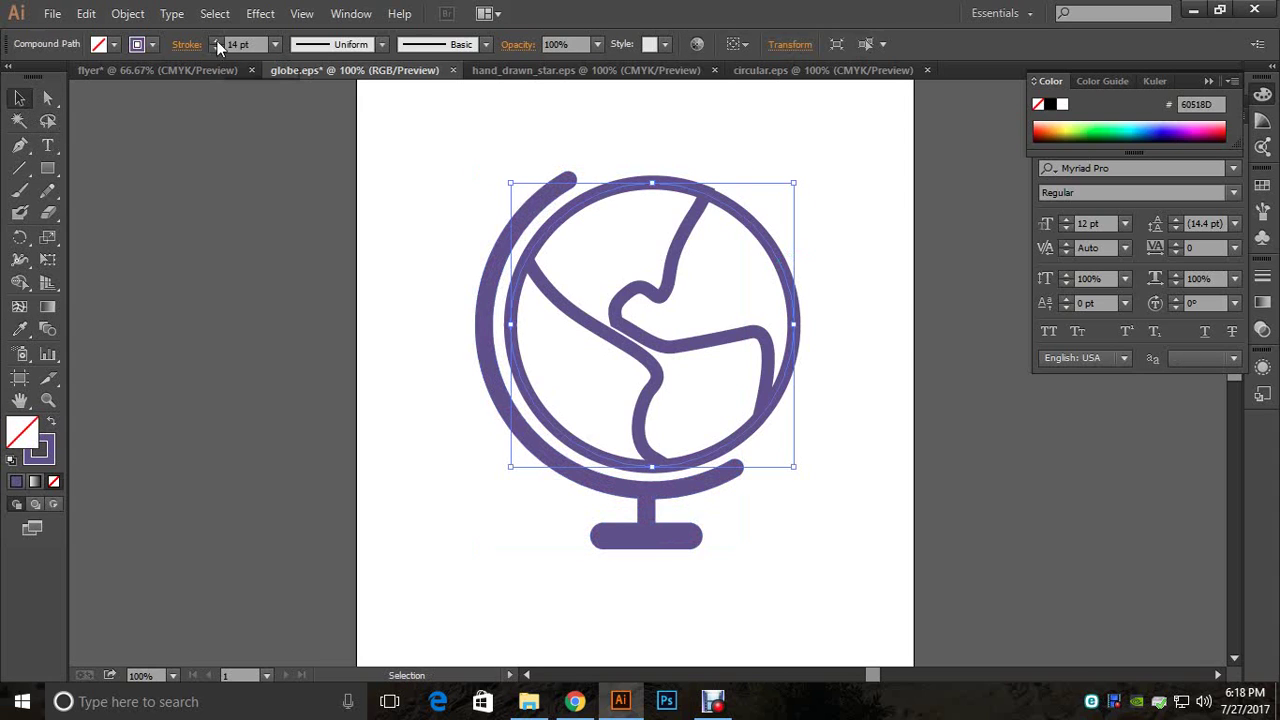
pyautogui.click(430, 145)
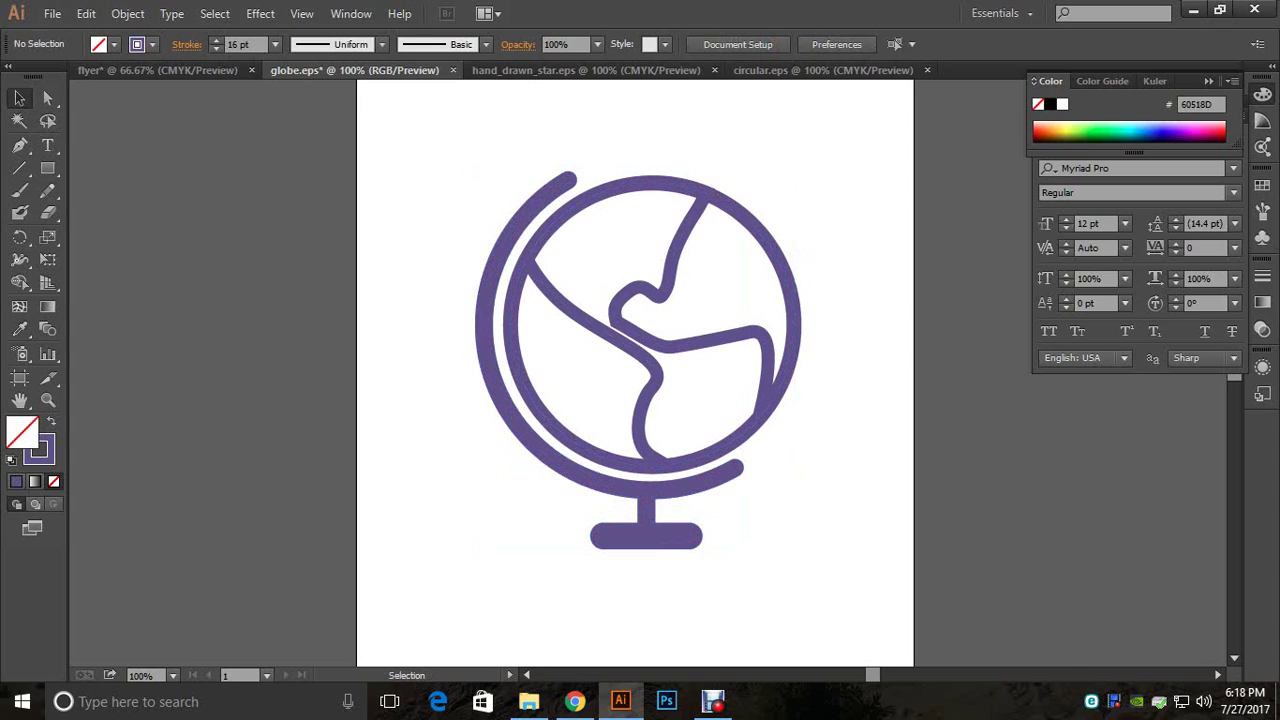
pyautogui.click(680, 238)
pyautogui.click(215, 48)
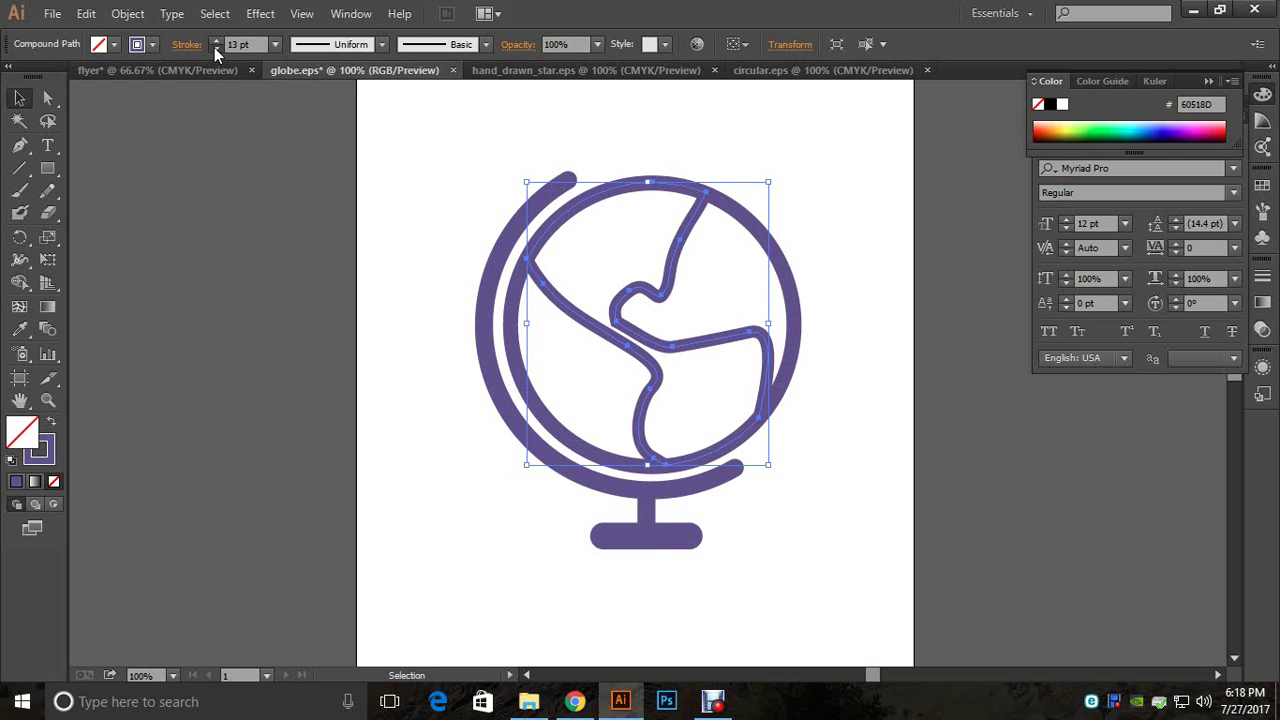
pyautogui.click(215, 48)
pyautogui.click(215, 48)
pyautogui.click(215, 48)
pyautogui.click(215, 48)
pyautogui.click(215, 48)
pyautogui.hotkey('ctrl', 'shift', 'a')
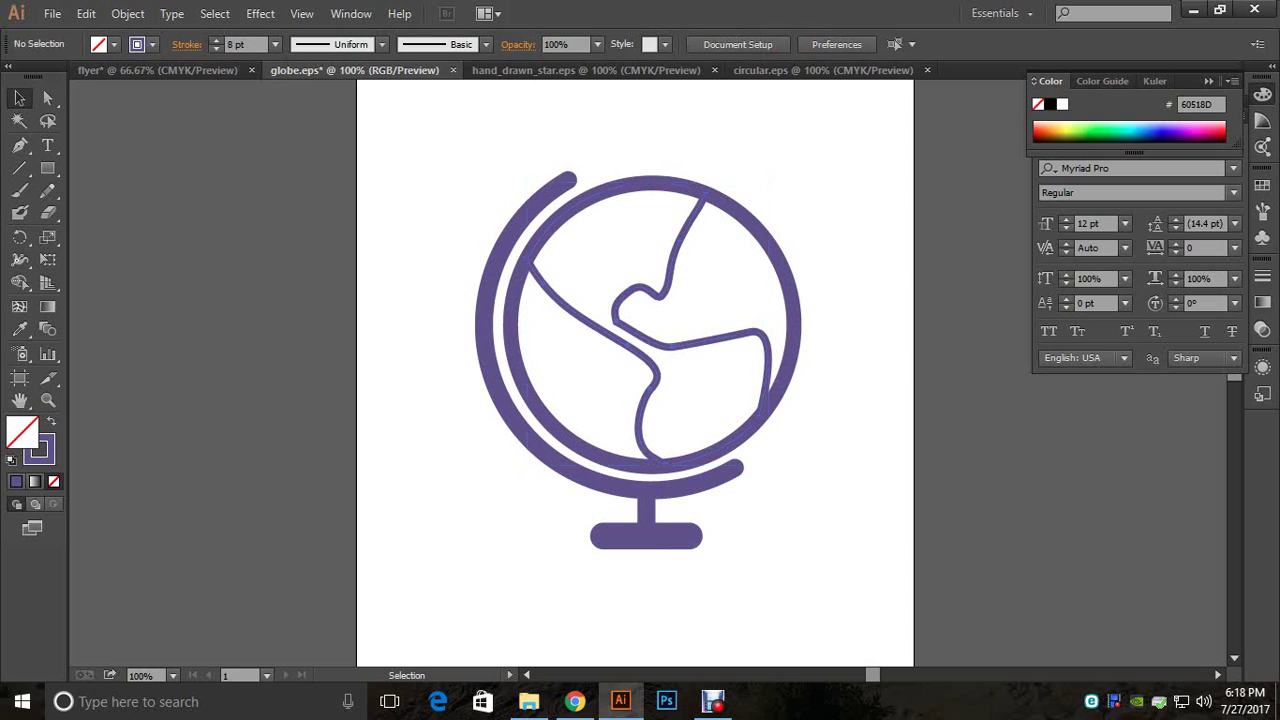
# Step: Set the globe circle's stroke to 17 pt
pyautogui.moveTo(800, 585); pyautogui.dragTo(472, 242)
pyautogui.hotkey('ctrl', 'shift', 'a')
pyautogui.click(783, 268)
pyautogui.click(215, 40)
pyautogui.hotkey('ctrl', 'shift', 'a')
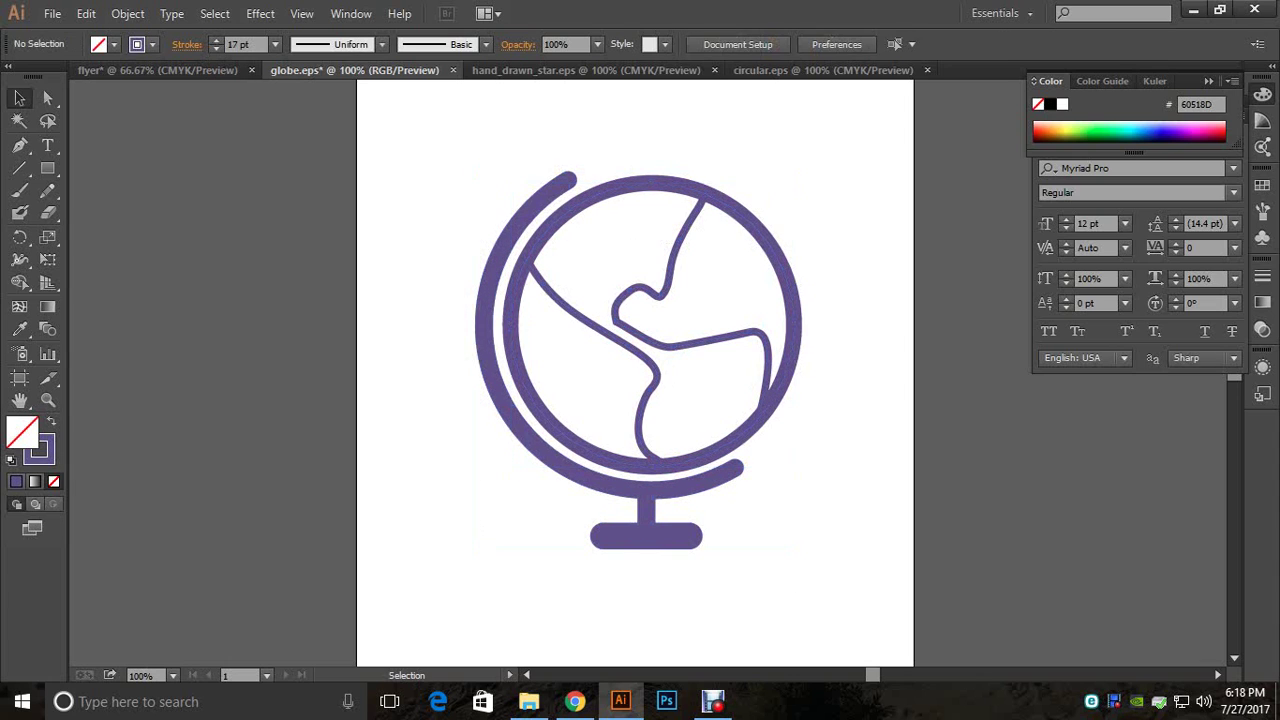
# Step: Bring the complete purple globe from globe.eps into the flyer document and scale it down to doodle size
pyautogui.moveTo(420, 164); pyautogui.dragTo(738, 446)
pyautogui.rightClick(737, 342)
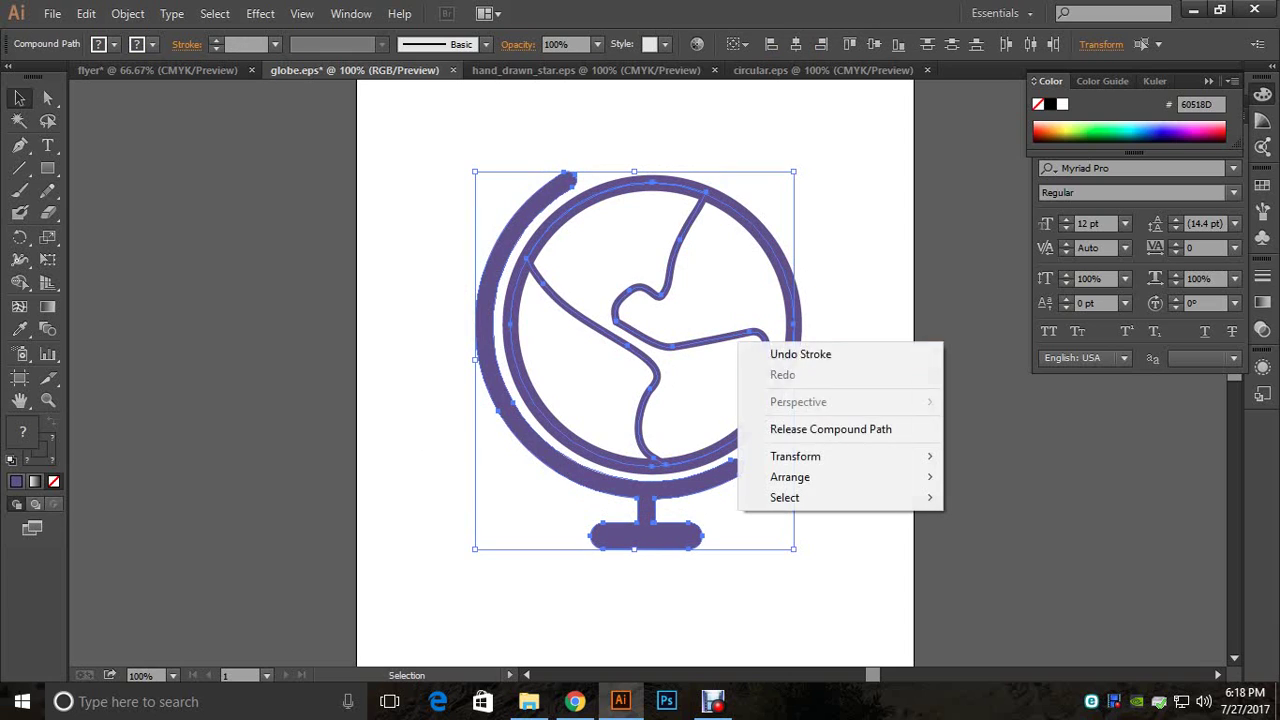
pyautogui.click(818, 580)
pyautogui.moveTo(813, 545); pyautogui.dragTo(508, 216)
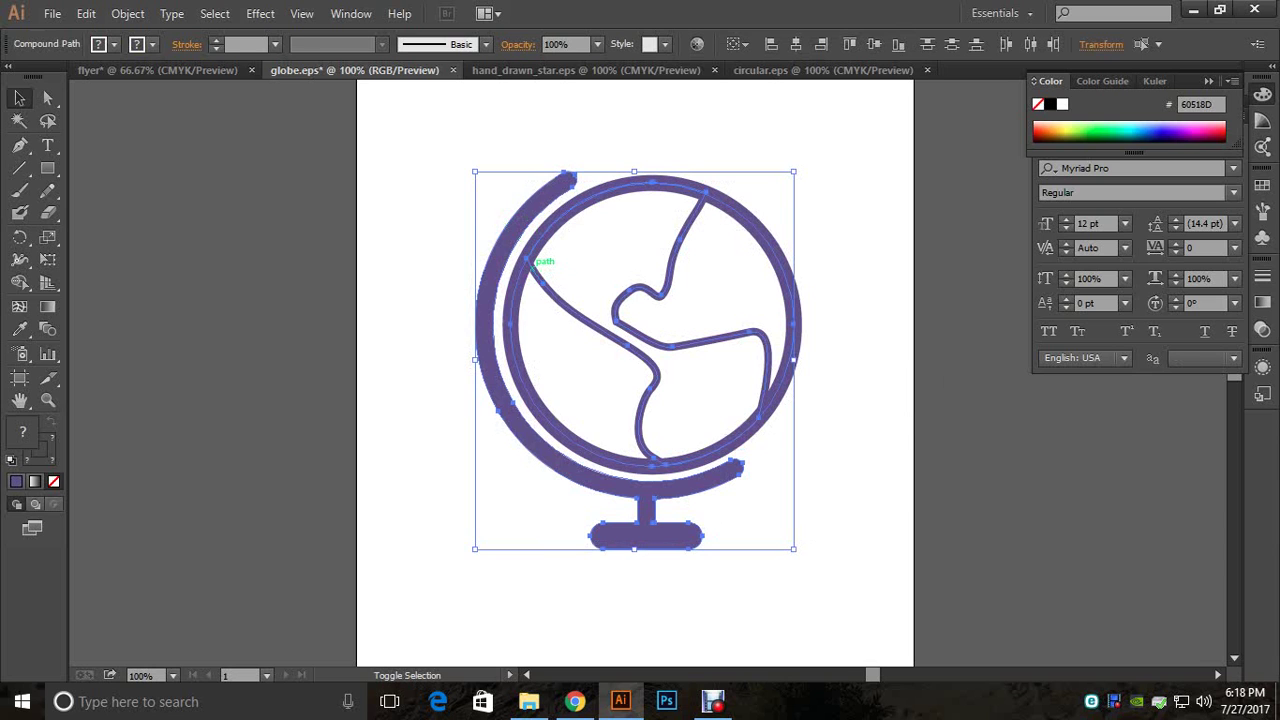
pyautogui.moveTo(530, 260); pyautogui.dragTo(536, 362)
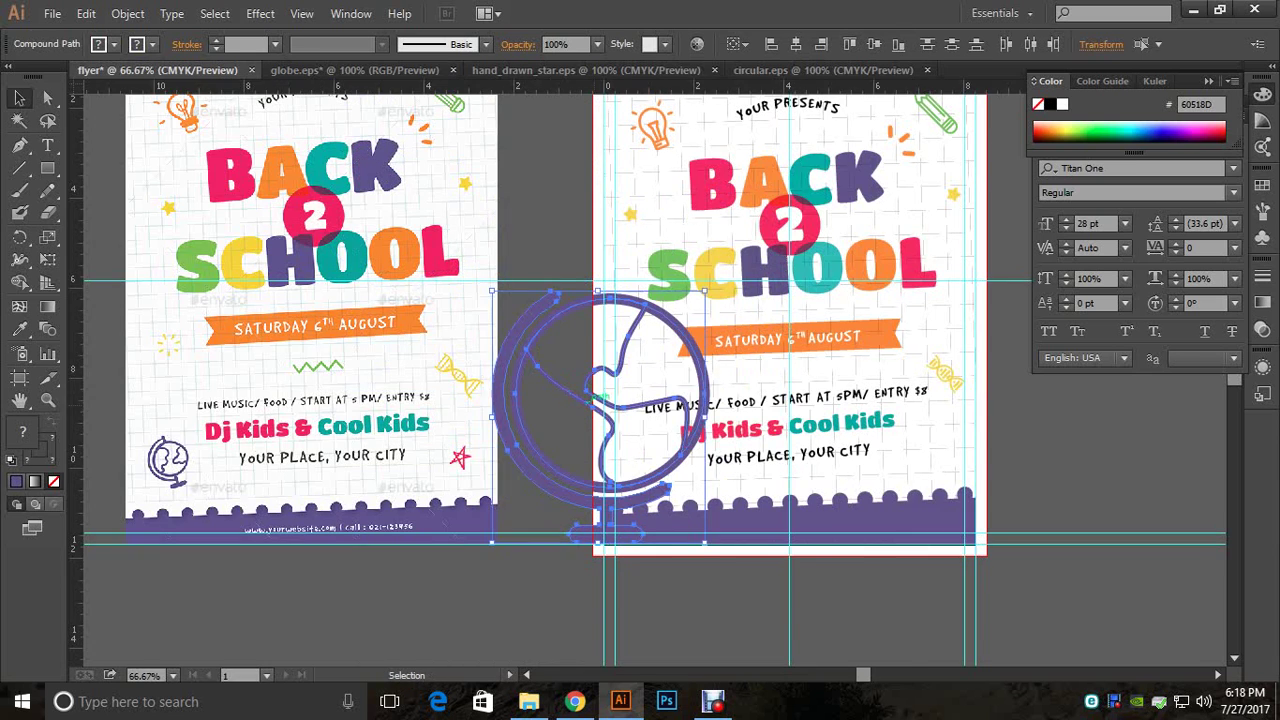
pyautogui.moveTo(705, 543); pyautogui.dragTo(542, 348)
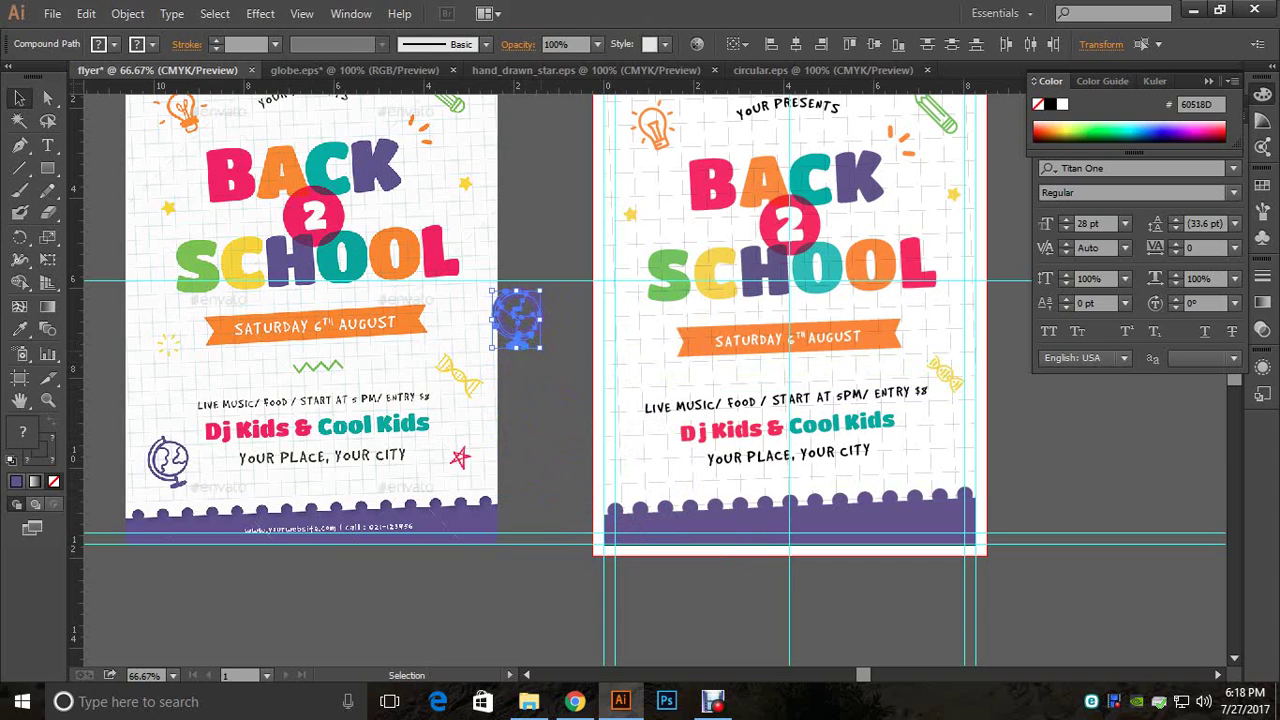
# Step: Place the small globe on the flyer beside the address line, just above the purple scalloped strip
pyautogui.click(562, 408)
pyautogui.moveTo(506, 298); pyautogui.dragTo(492, 290)
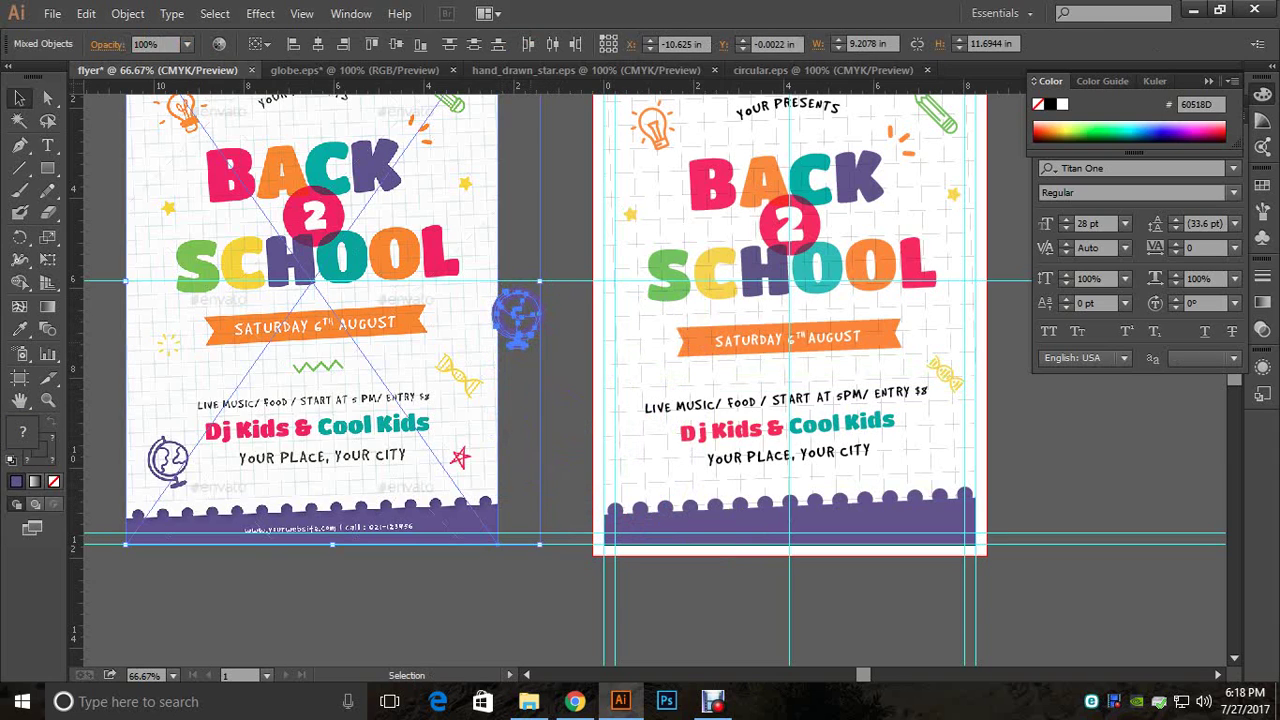
pyautogui.click(545, 325)
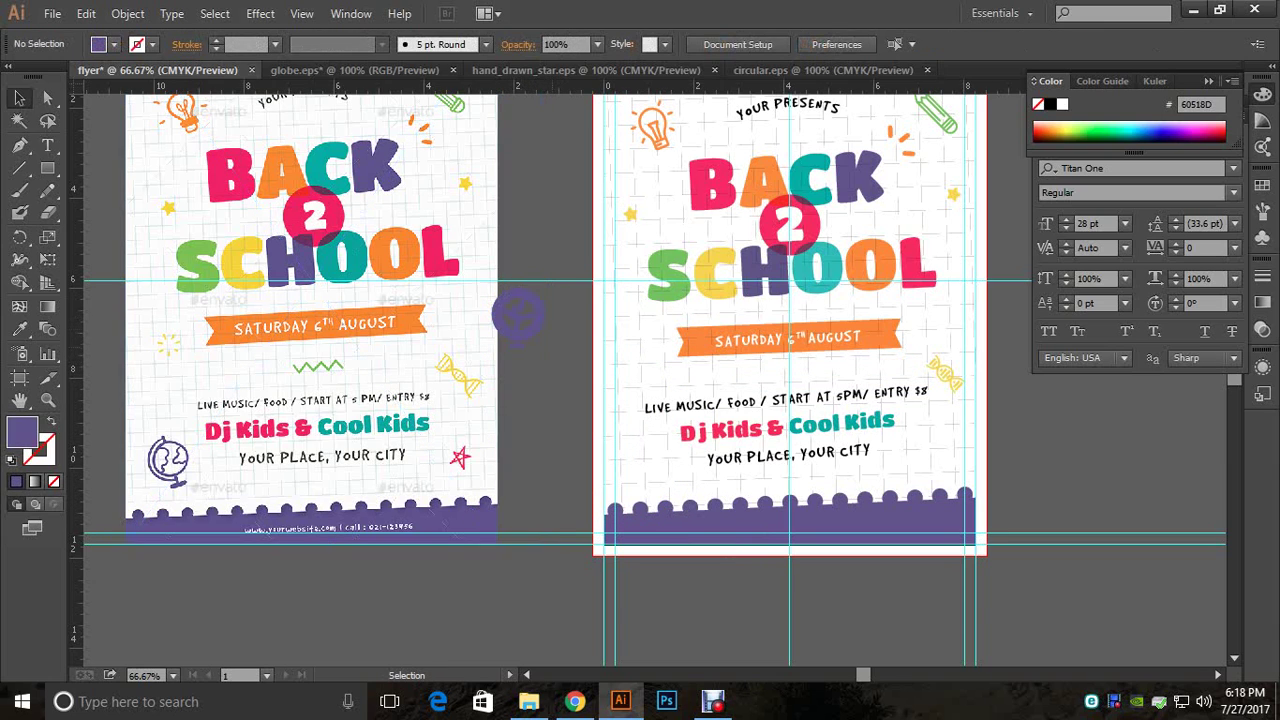
pyautogui.click(538, 318)
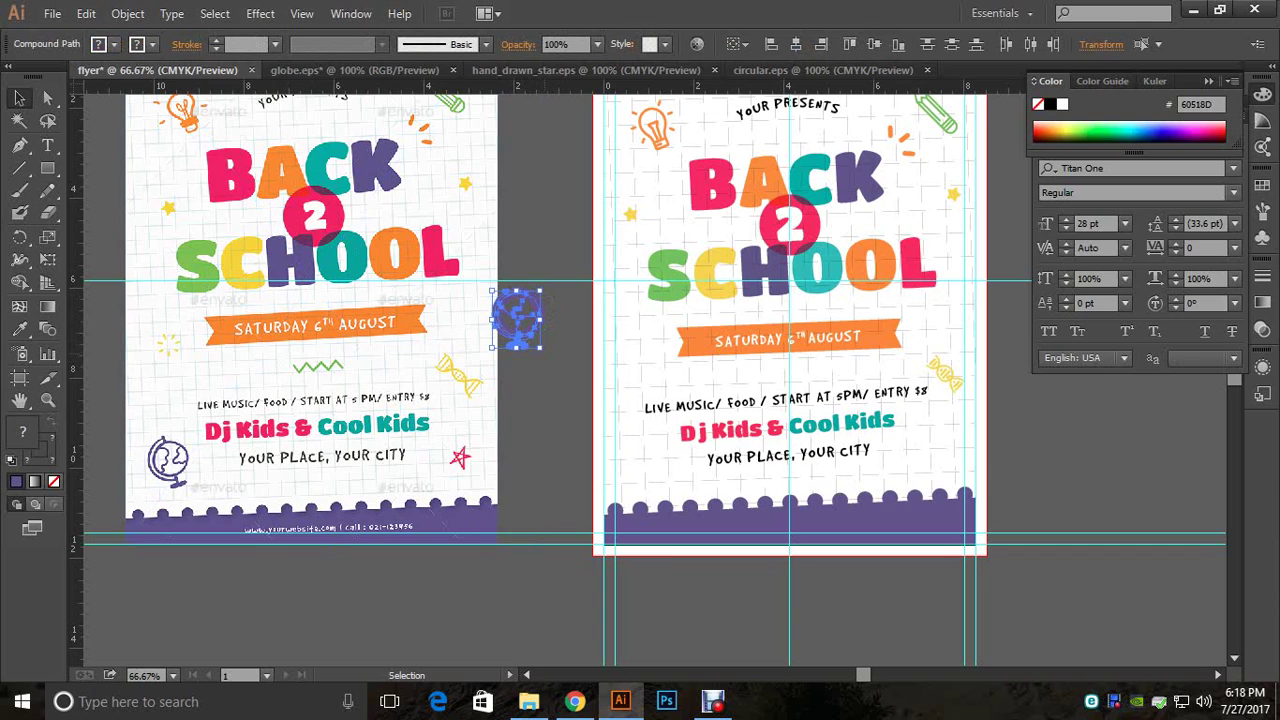
pyautogui.hotkey('ctrl', 'shift', 'a')
pyautogui.moveTo(517, 318); pyautogui.dragTo(650, 464)
pyautogui.hotkey('ctrl', 'shift', 'a')
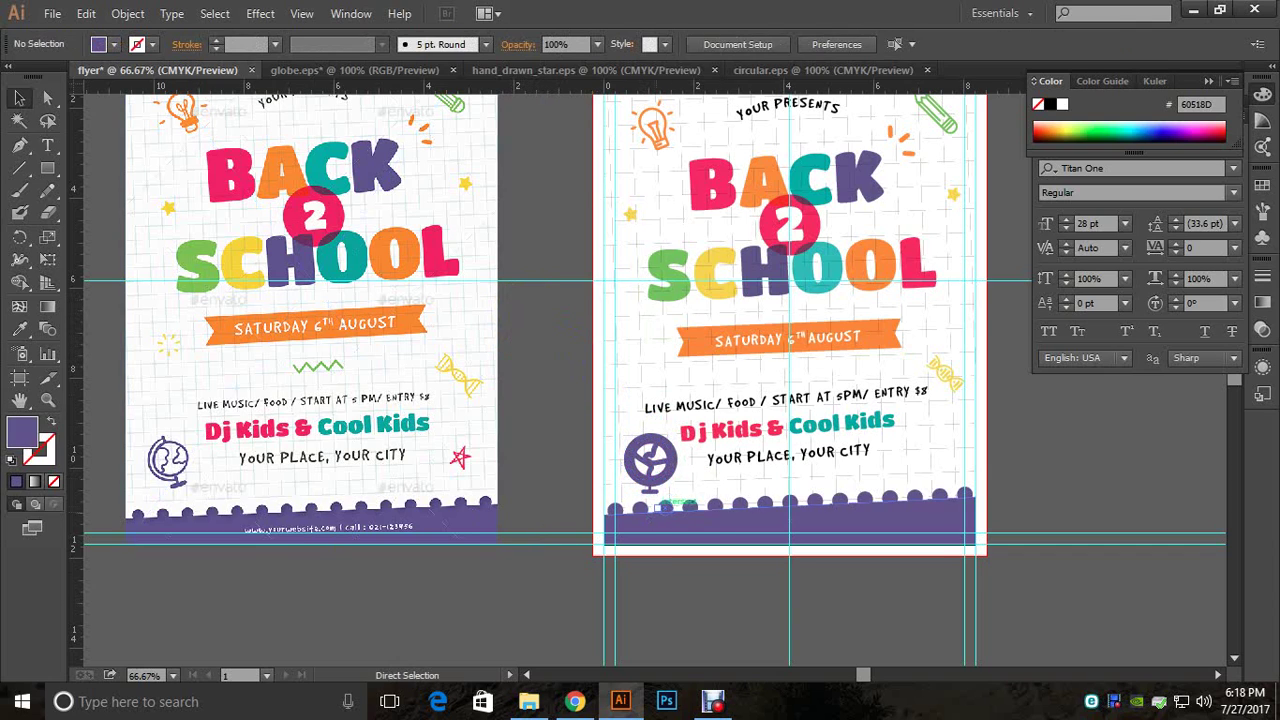
# Step: Thin the stroke of the flyer globe's circle to 4 pt
pyautogui.keyDown('ctrl'); pyautogui.click(668, 482); pyautogui.keyUp('ctrl')
pyautogui.keyDown('ctrl'); pyautogui.click(642, 409); pyautogui.keyUp('ctrl')
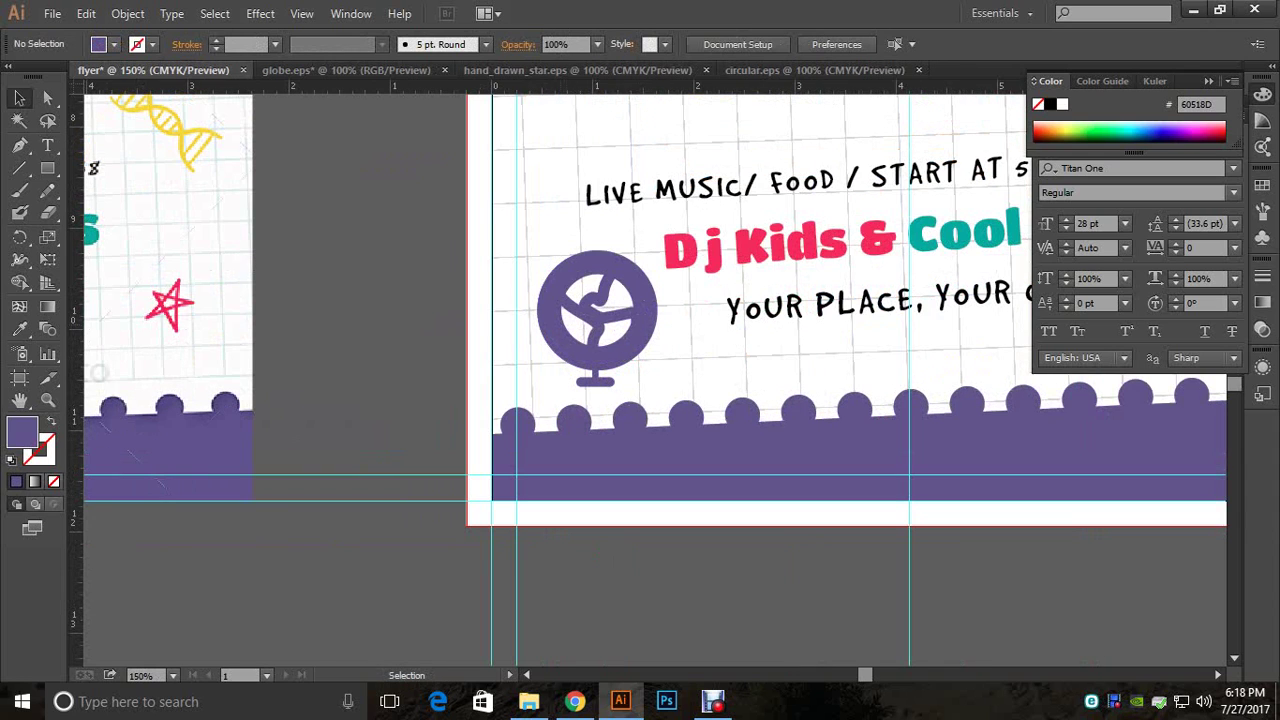
pyautogui.click(558, 331)
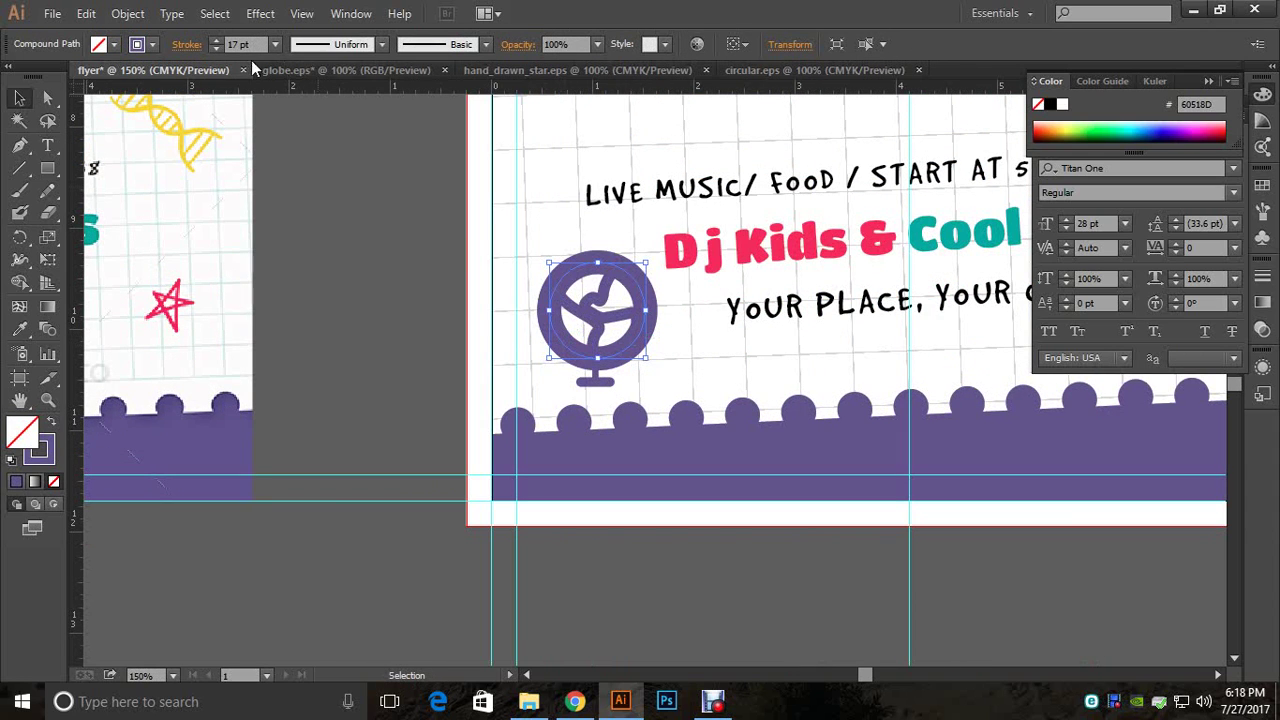
pyautogui.click(217, 49)
pyautogui.click(217, 49)
pyautogui.click(217, 49)
pyautogui.click(217, 49)
pyautogui.click(217, 49)
pyautogui.click(217, 49)
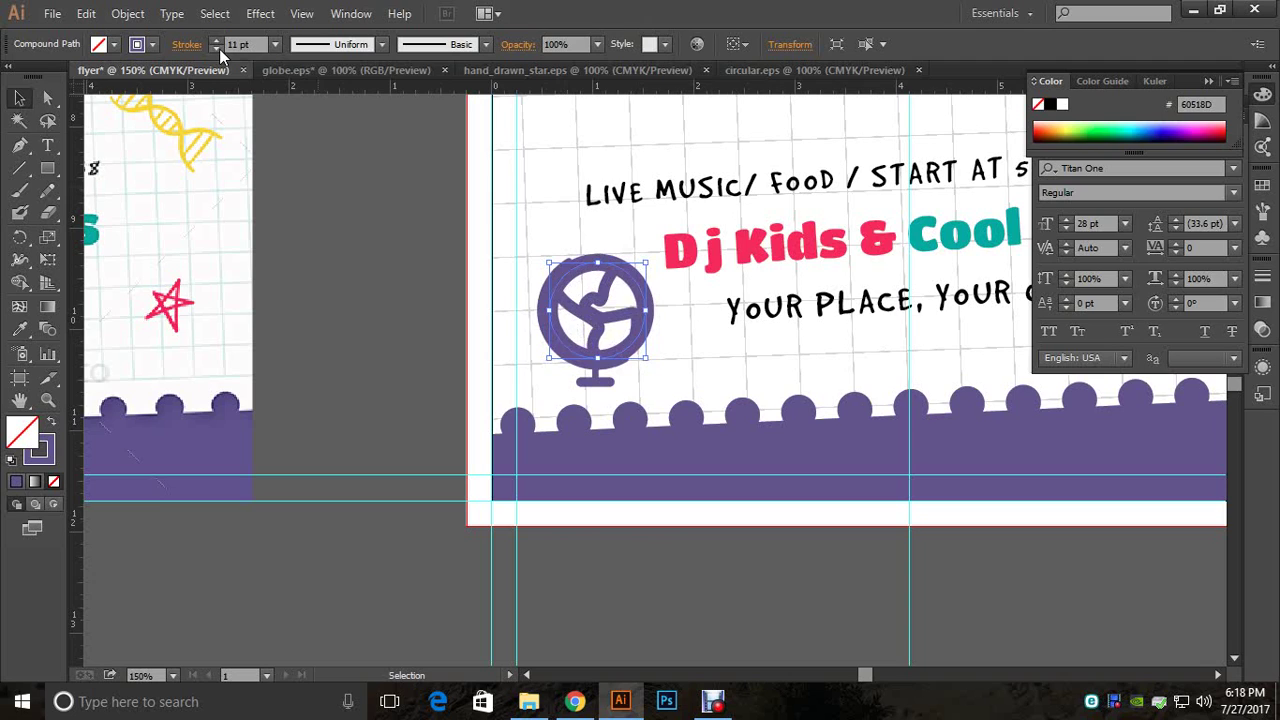
pyautogui.click(217, 49)
pyautogui.click(217, 49)
pyautogui.click(217, 49)
pyautogui.click(217, 49)
pyautogui.click(217, 49)
pyautogui.click(217, 49)
pyautogui.click(217, 49)
pyautogui.click(217, 49)
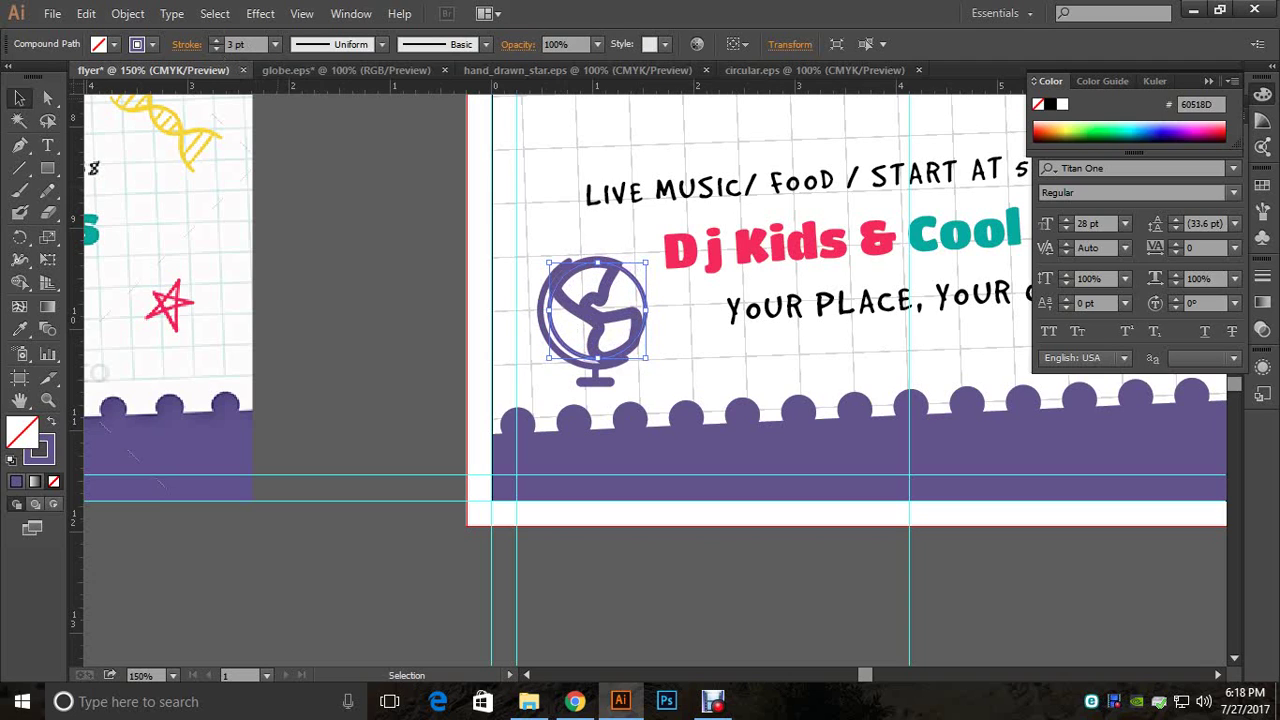
pyautogui.hotkey('ctrl', 'shift', 'a')
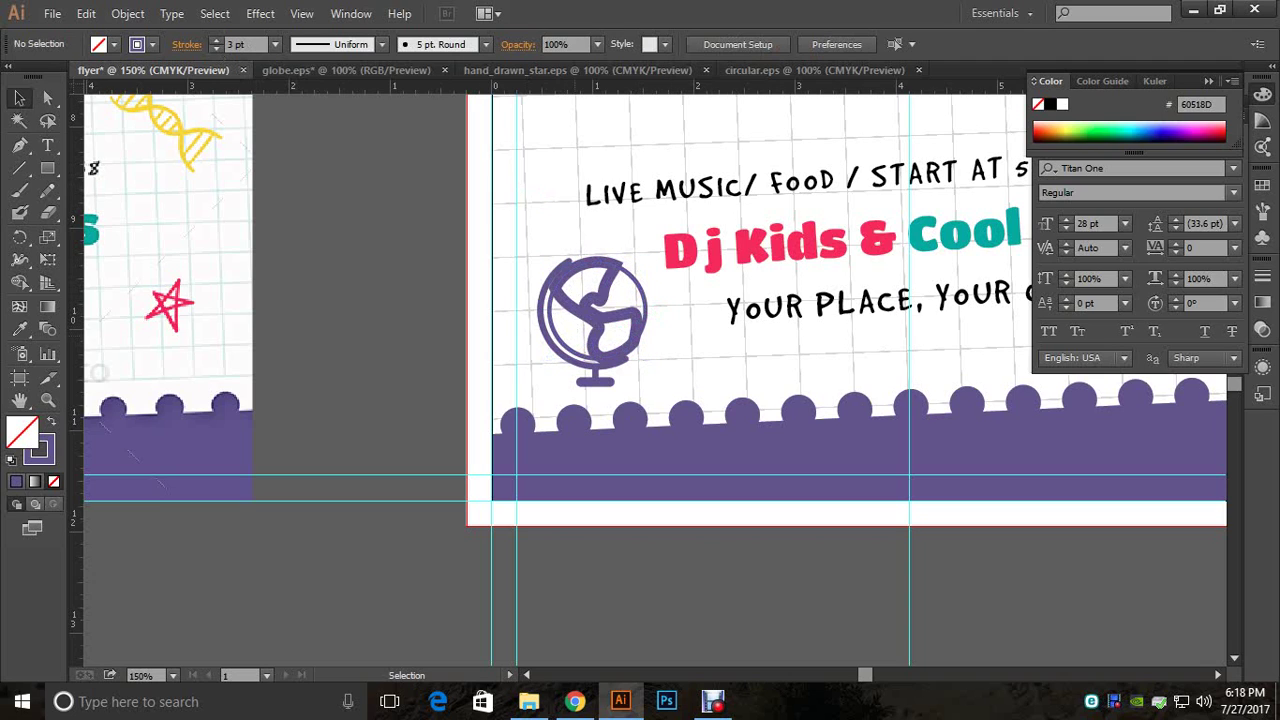
pyautogui.click(216, 40)
pyautogui.click(643, 273)
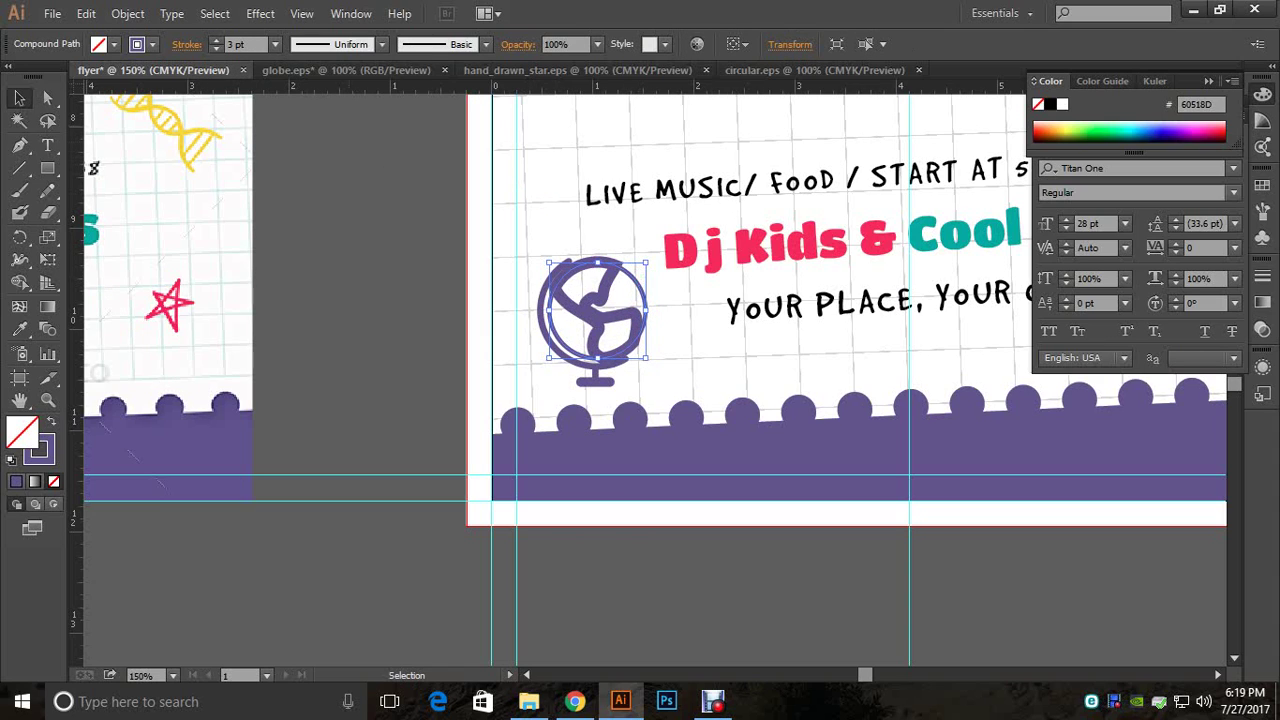
pyautogui.click(216, 40)
pyautogui.hotkey('ctrl', 'shift', 'a')
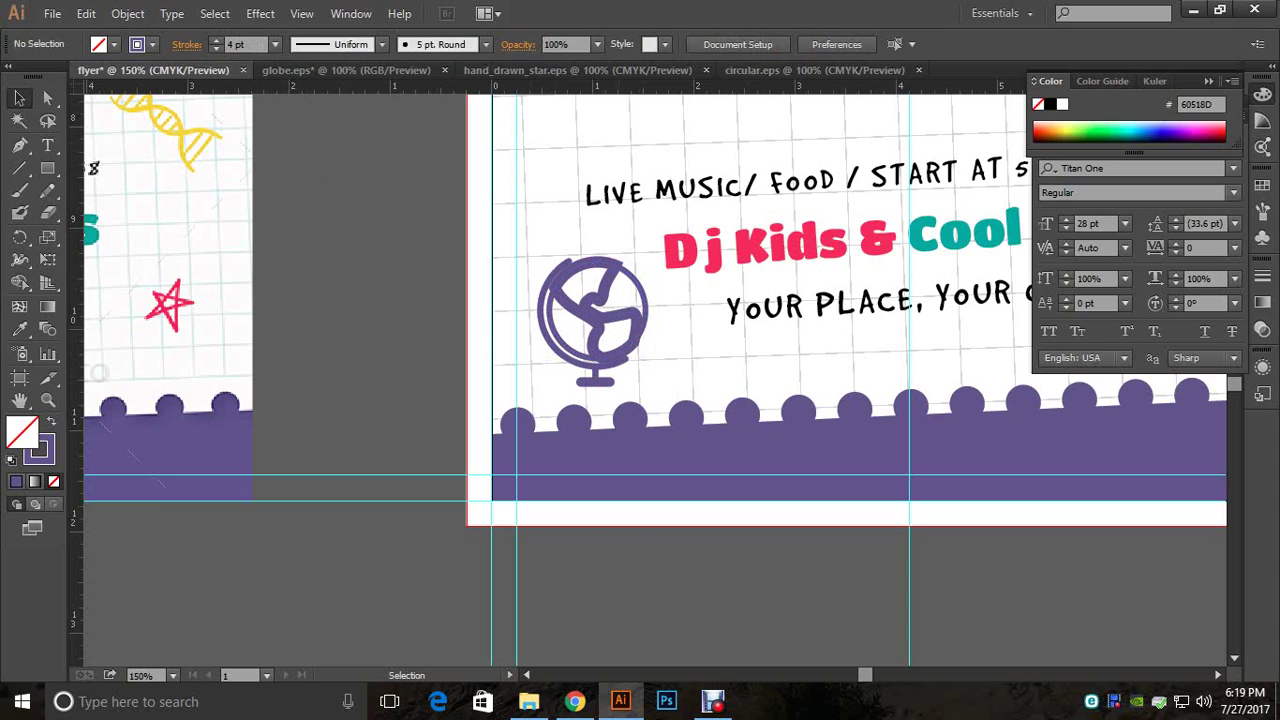
# Step: Set the stroke of the flyer globe's continent outline to 2 pt
pyautogui.click(600, 311)
pyautogui.click(215, 48)
pyautogui.click(215, 48)
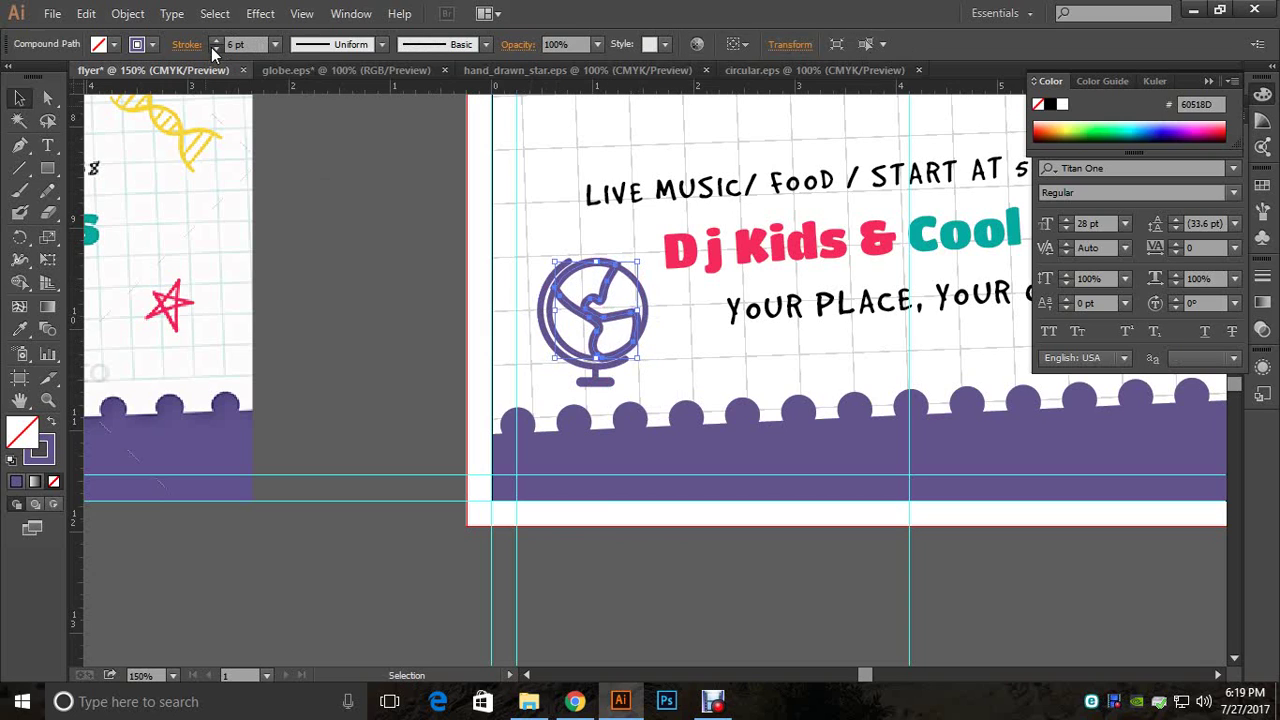
pyautogui.click(215, 48)
pyautogui.click(215, 48)
pyautogui.click(215, 48)
pyautogui.click(215, 48)
pyautogui.click(215, 48)
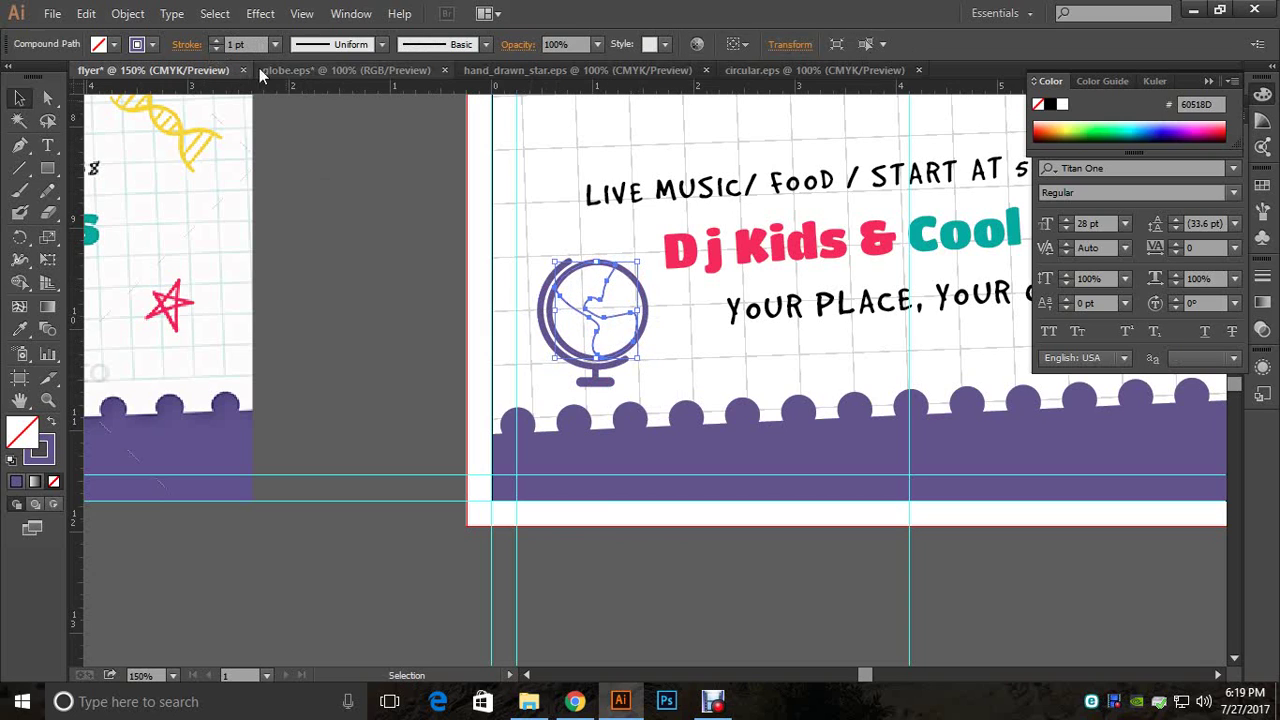
pyautogui.click(215, 40)
pyautogui.hotkey('ctrl', 'shift', 'a')
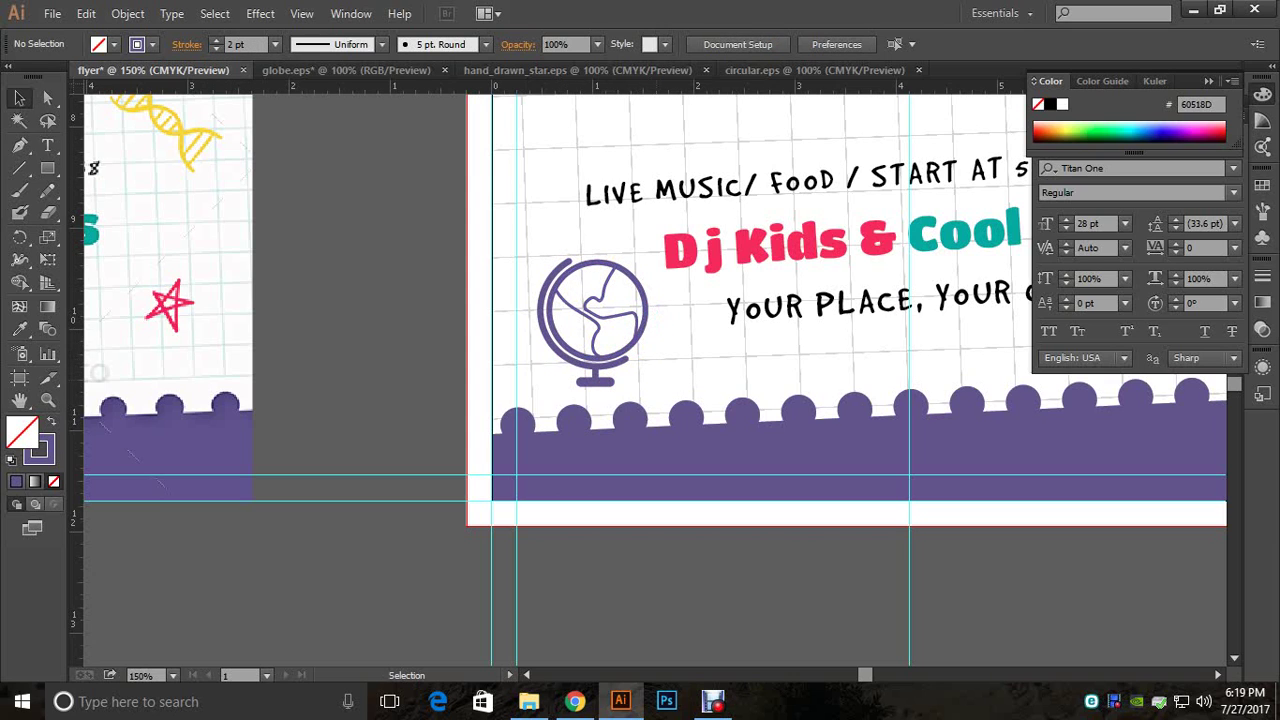
# Step: Rotate the whole globe counterclockwise so that it leans like the globe in the reference design
pyautogui.moveTo(650, 390); pyautogui.dragTo(529, 273)
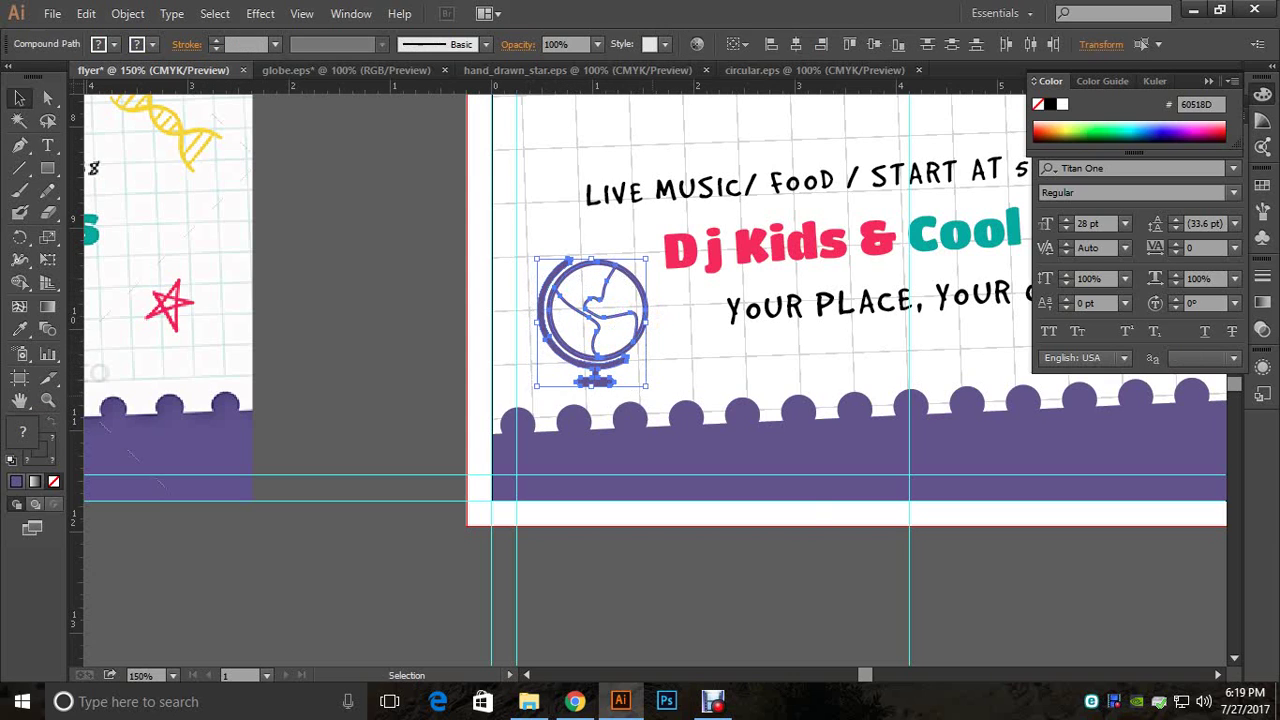
pyautogui.rightClick(612, 347)
pyautogui.click(658, 323)
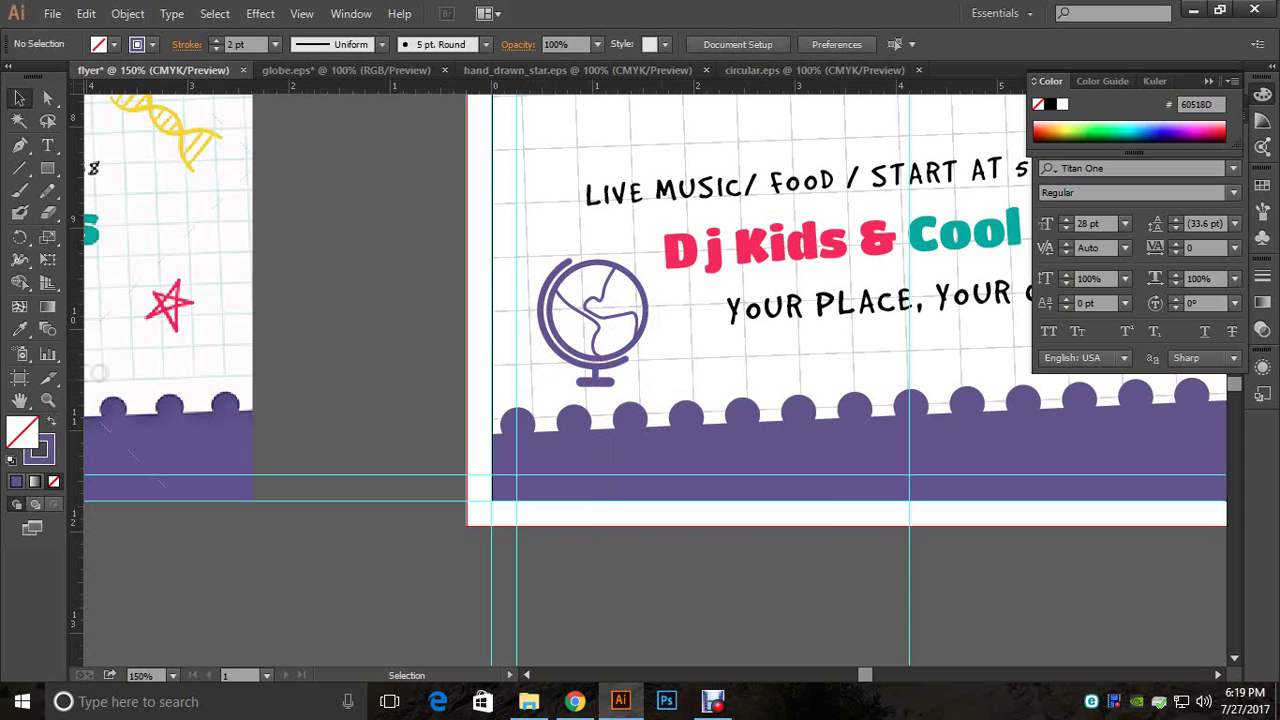
pyautogui.click(636, 362)
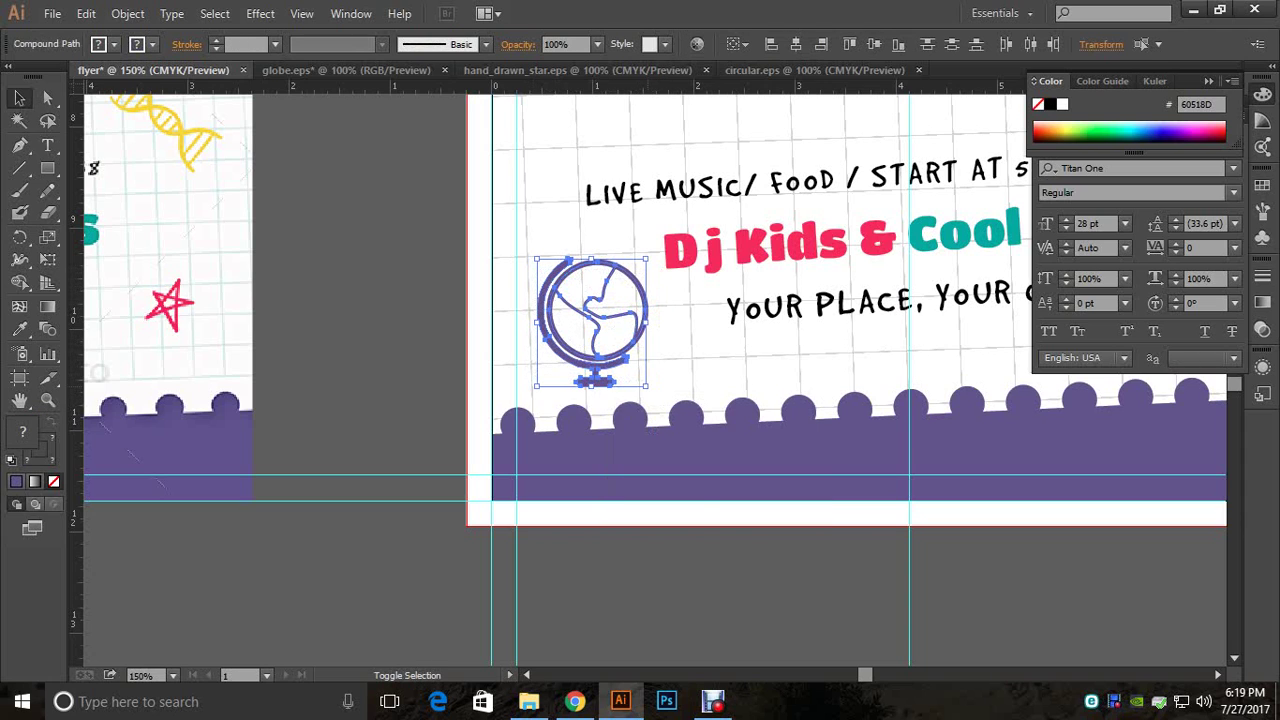
pyautogui.moveTo(647, 385); pyautogui.dragTo(684, 352)
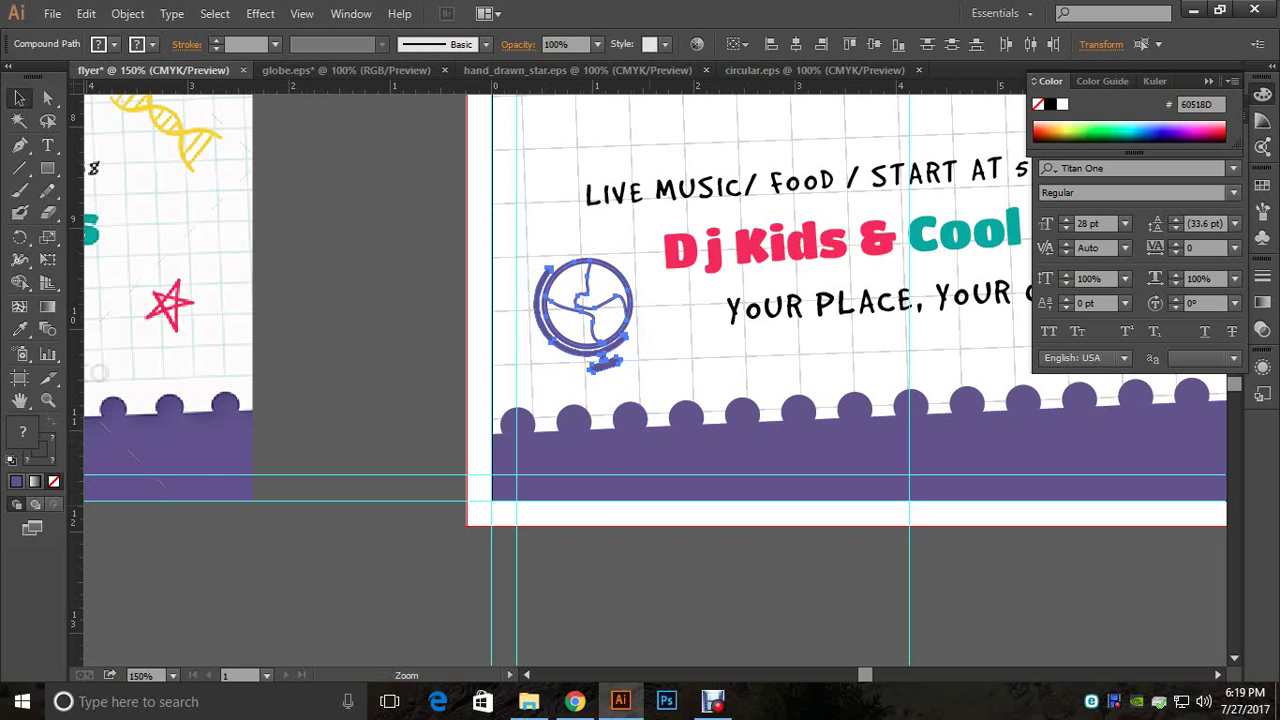
# Step: Scale the tilted globe down slightly to match the size of the reference globe
pyautogui.keyDown('ctrl'); pyautogui.keyDown('alt'); pyautogui.click(655, 508); pyautogui.keyUp('alt'); pyautogui.keyUp('ctrl')
pyautogui.moveTo(645, 460); pyautogui.dragTo(932, 625)
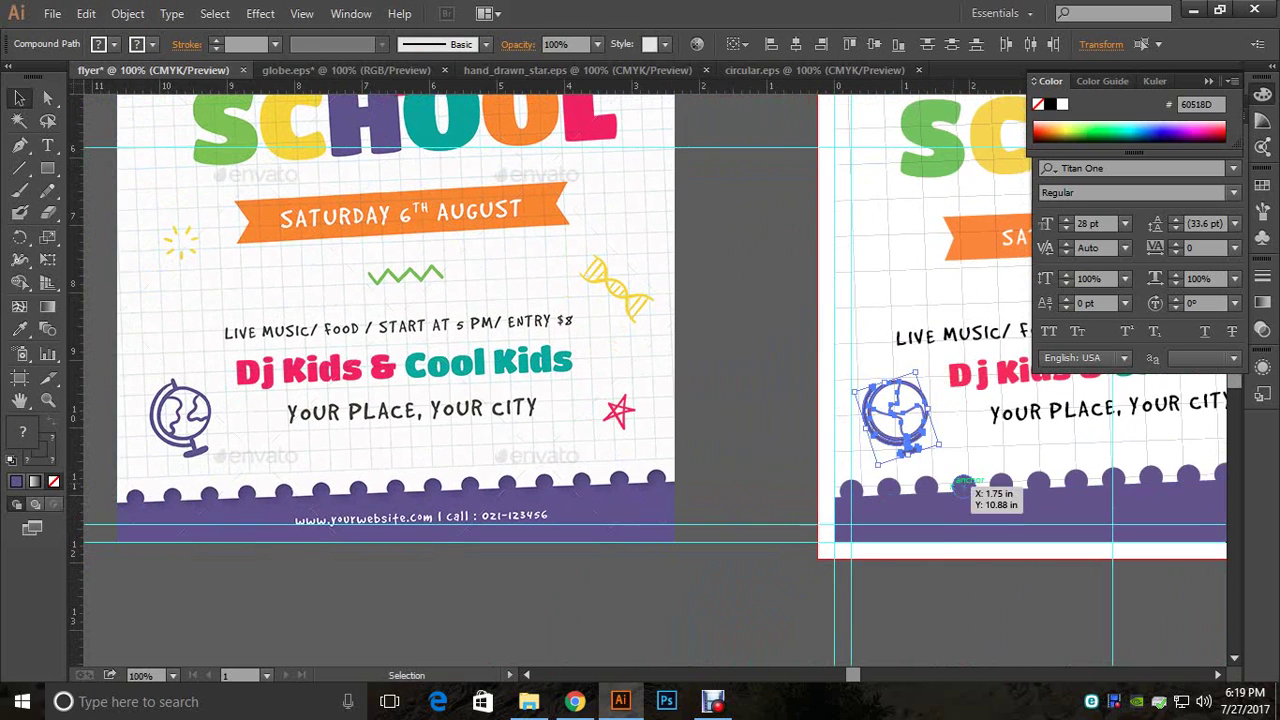
pyautogui.moveTo(938, 446); pyautogui.dragTo(870, 377)
pyautogui.click(930, 598)
pyautogui.click(790, 392)
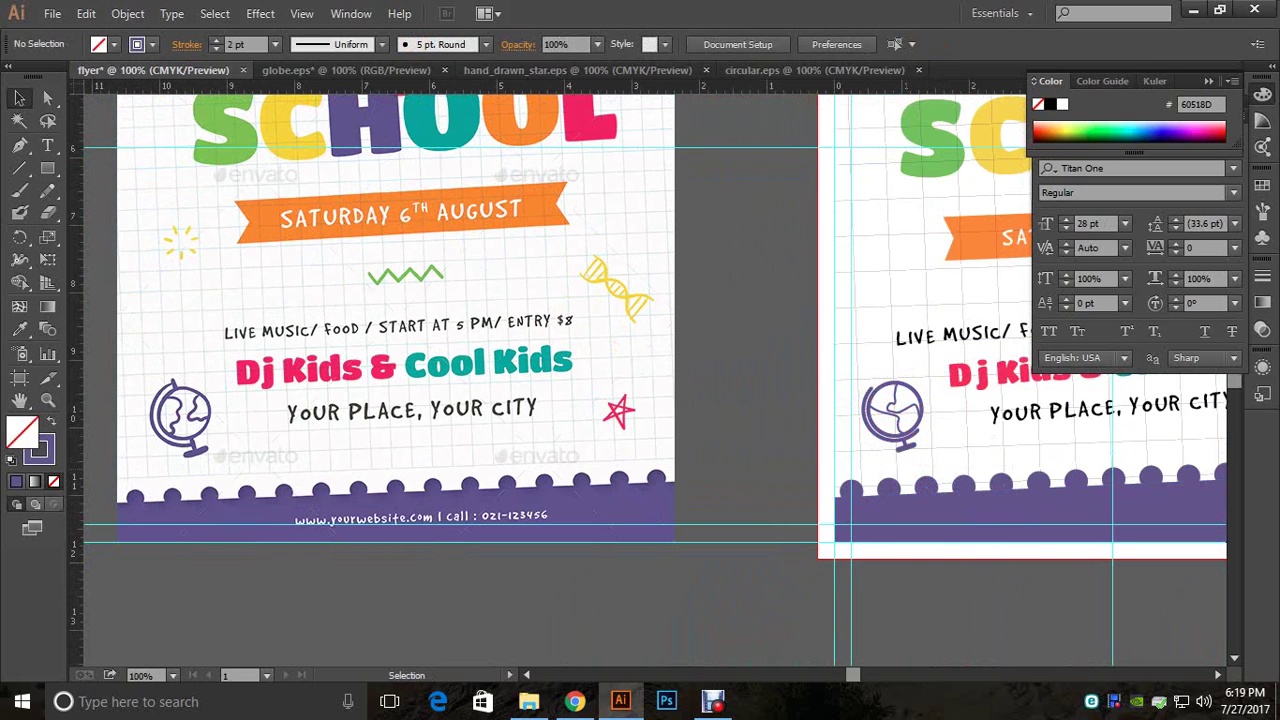
# Step: Nudge the tilted globe slightly towards the flyer's left edge to match its placement in the reference design
pyautogui.moveTo(898, 437); pyautogui.dragTo(882, 412)
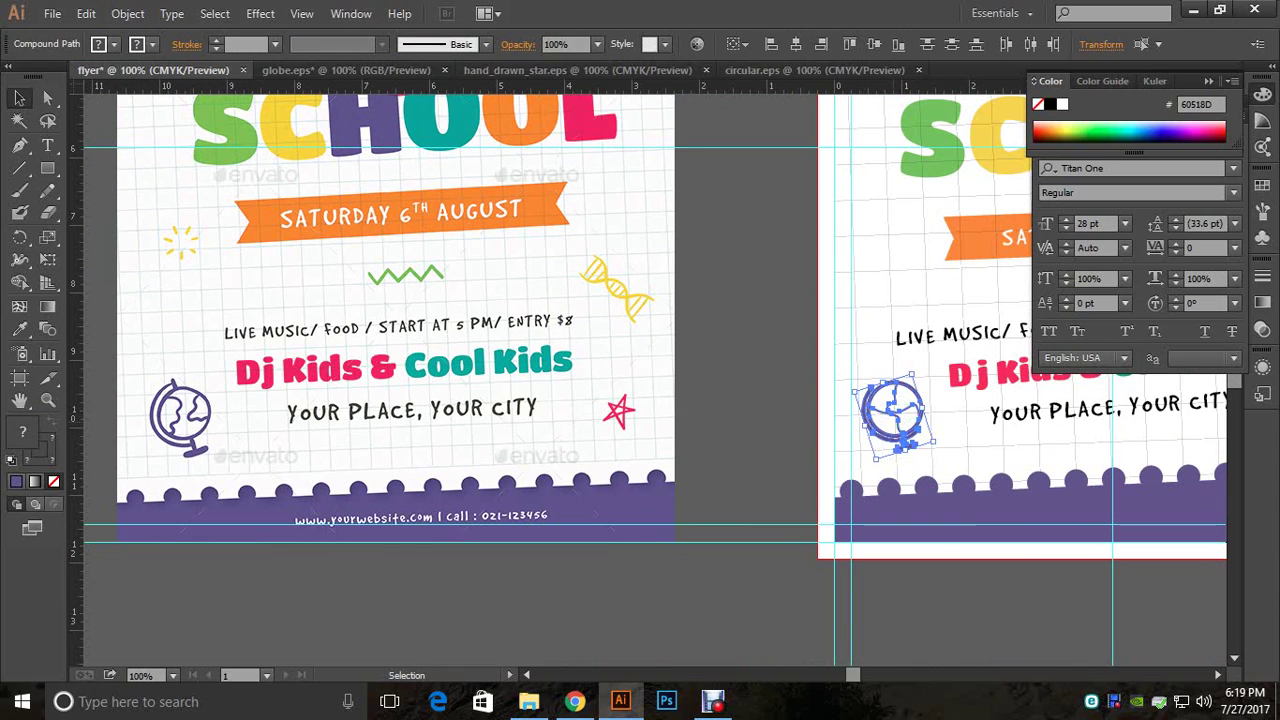
pyautogui.press('Left')
pyautogui.press('Left')
pyautogui.press('Left')
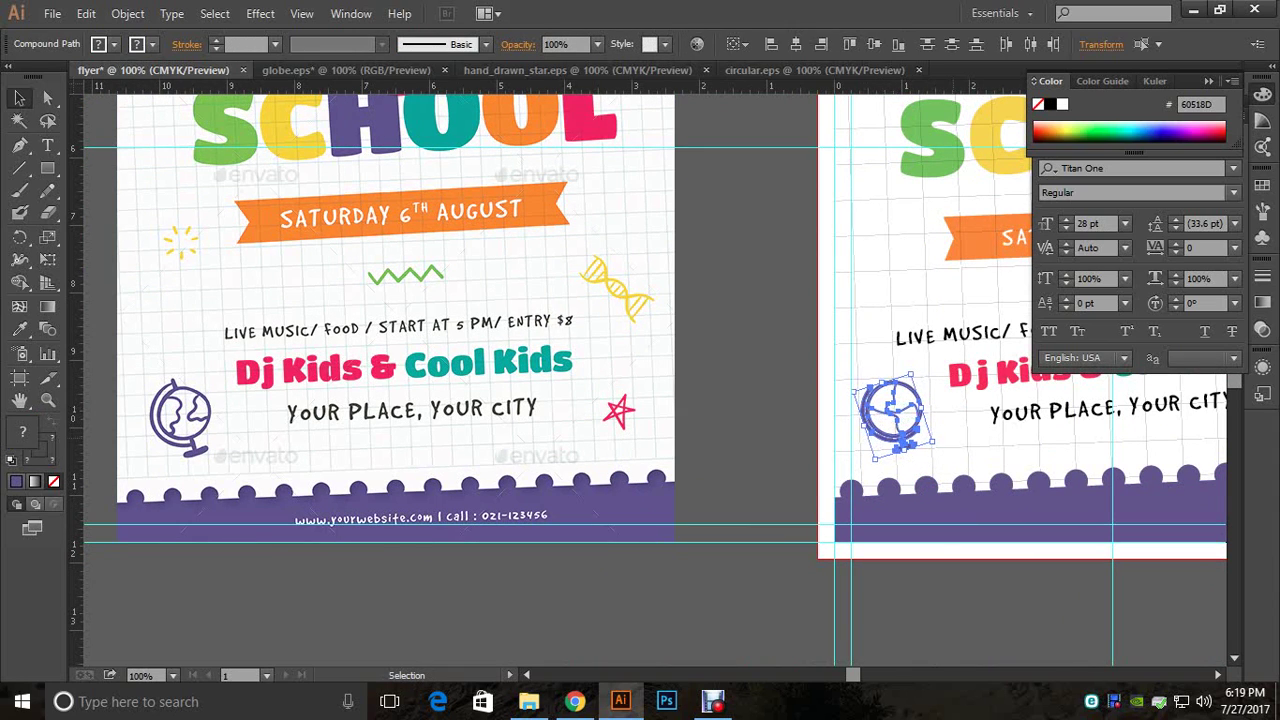
pyautogui.press('Left')
pyautogui.press('Left')
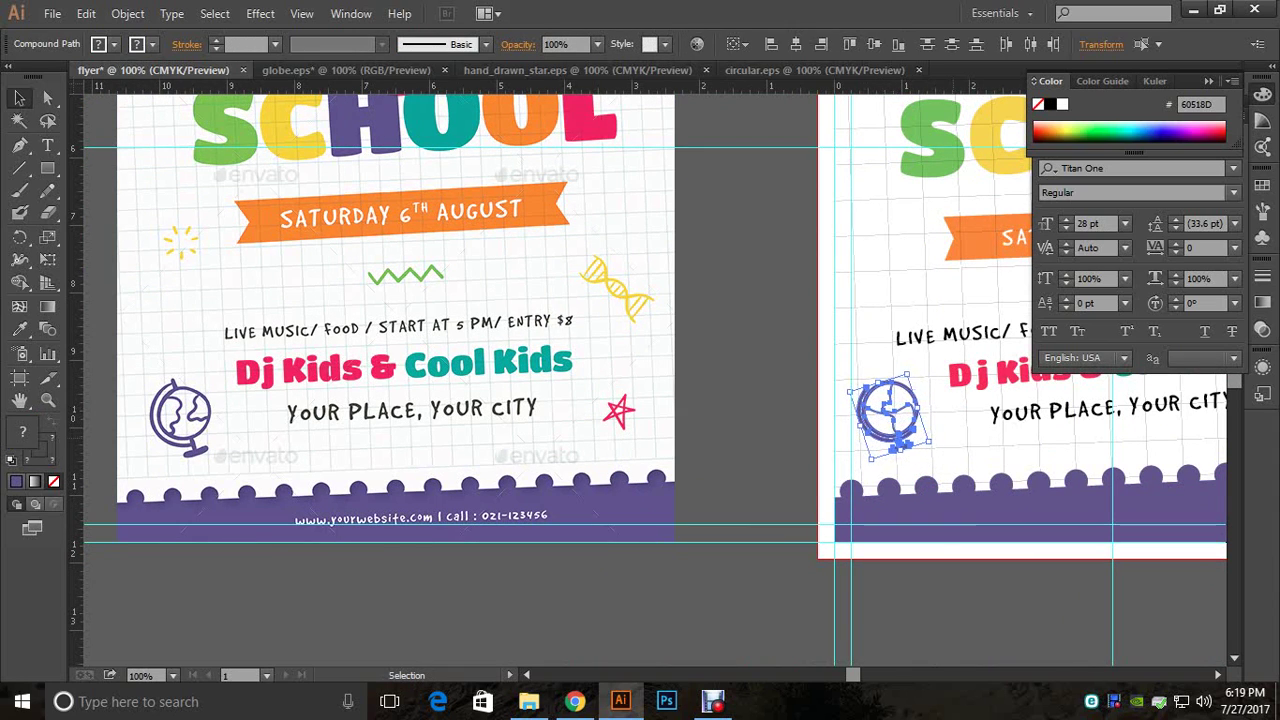
pyautogui.press('Up')
pyautogui.press('Right')
pyautogui.hotkey('ctrl', 'shift', 'a')
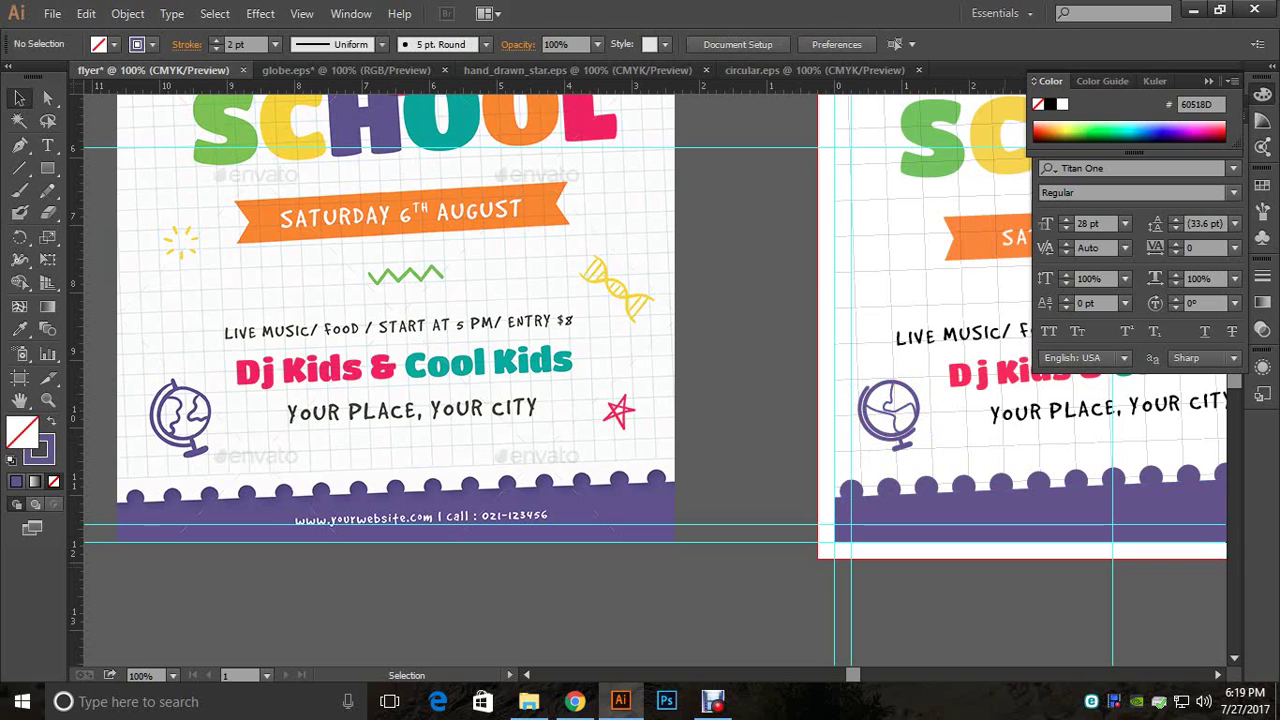
# Step: Close the globe.eps document
pyautogui.moveTo(640, 370); pyautogui.dragTo(280, 404)
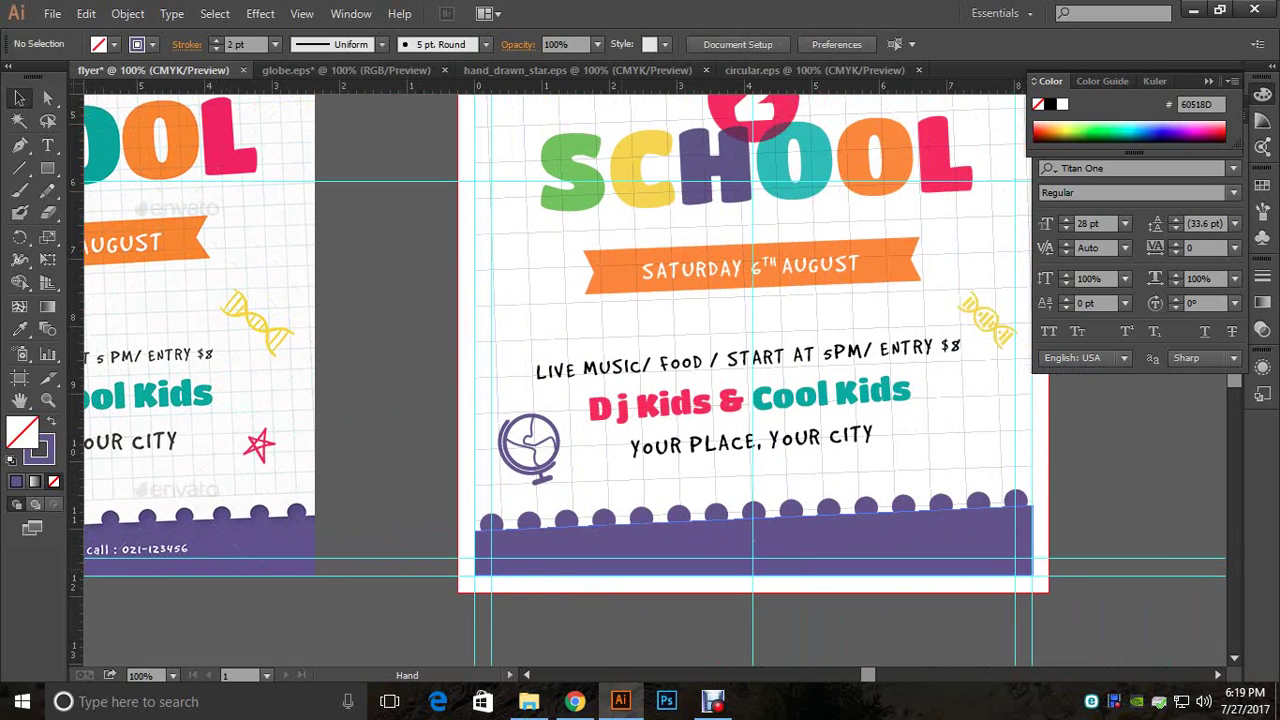
pyautogui.click(445, 70)
pyautogui.click(750, 376)
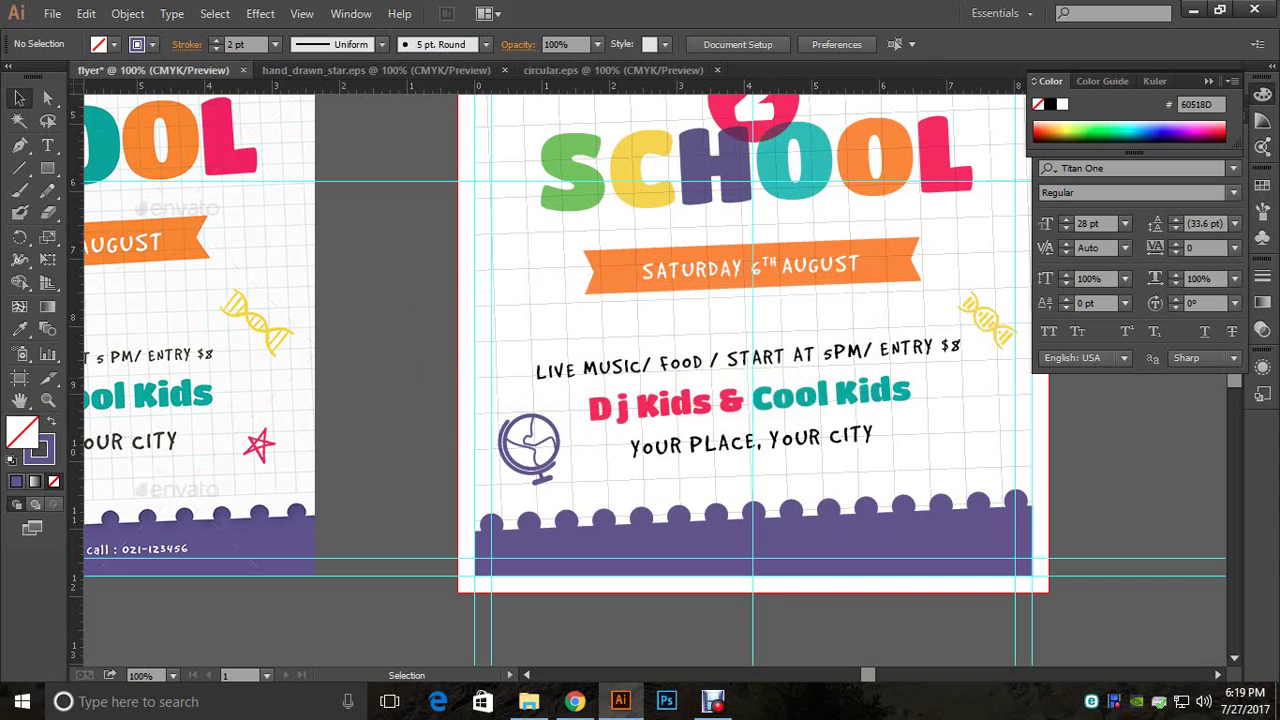
# Step: Ungroup the circled star artwork in hand_drawn_star.eps
pyautogui.click(381, 71)
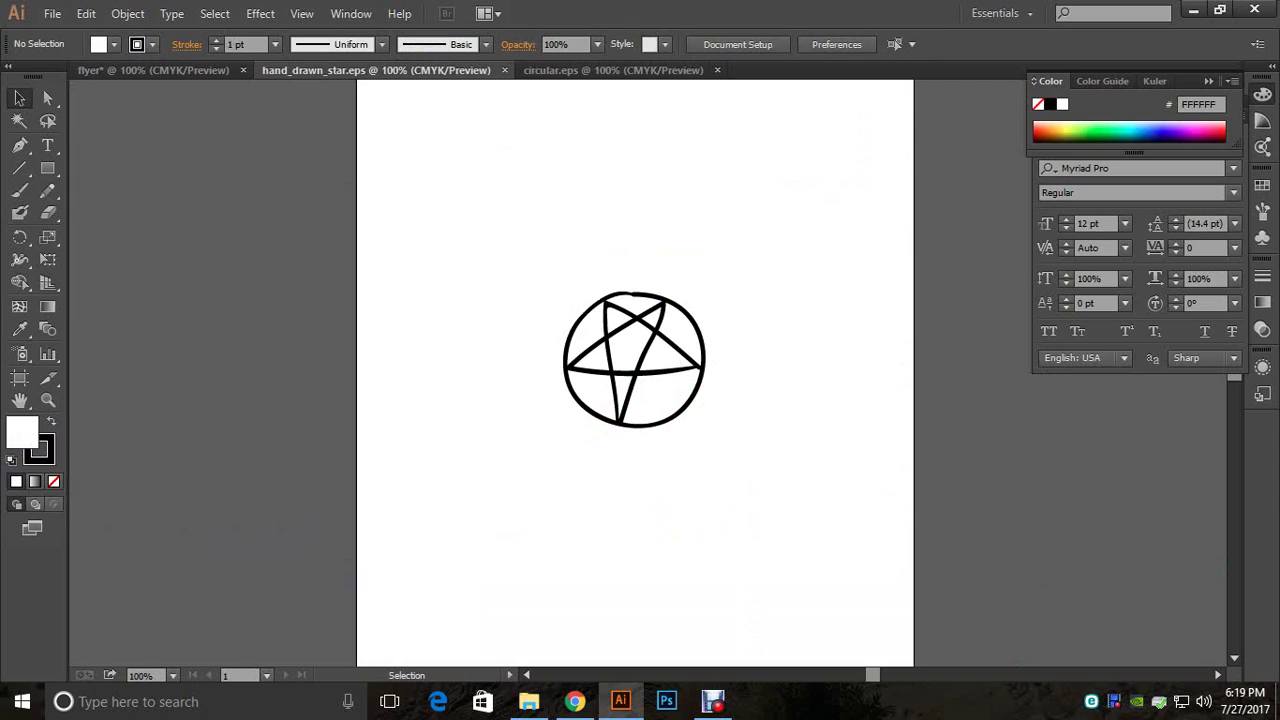
pyautogui.click(634, 345)
pyautogui.rightClick(634, 343)
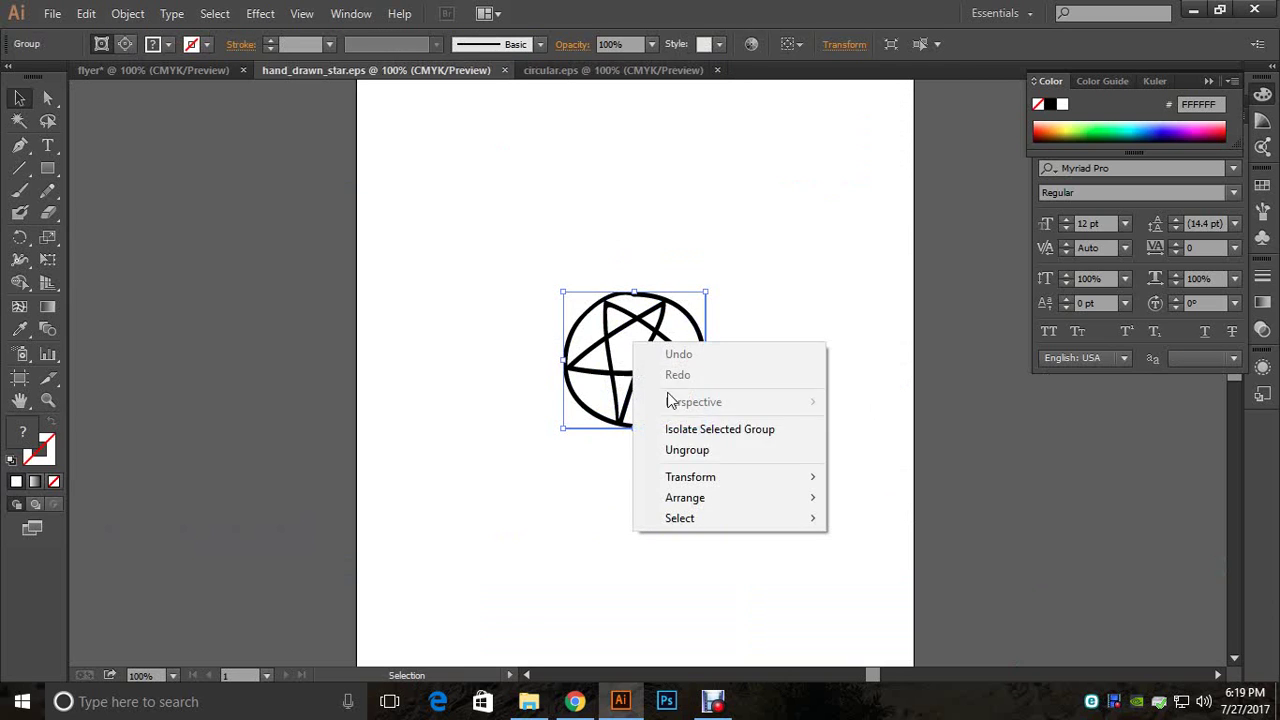
pyautogui.click(678, 453)
pyautogui.click(678, 453)
# Step: Bring the circled star into the flyer document near the globe and release its clipping mask
pyautogui.moveTo(635, 358); pyautogui.dragTo(176, 67)
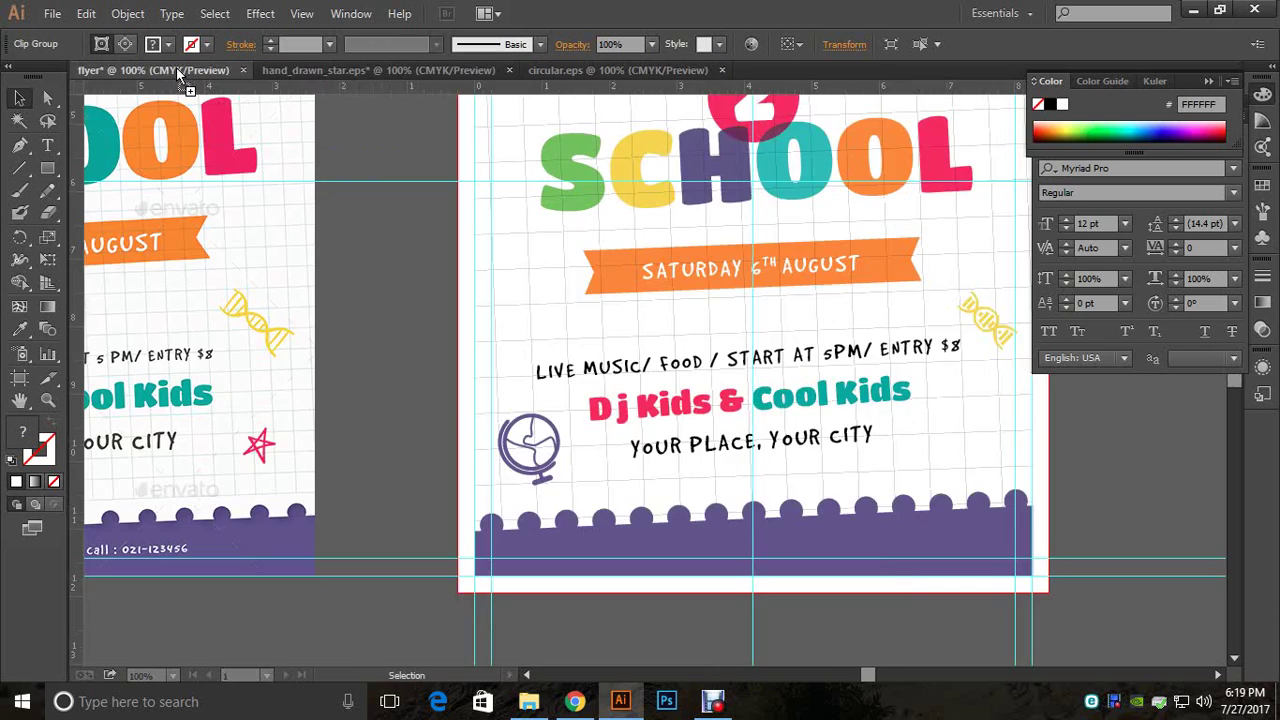
pyautogui.moveTo(415, 382); pyautogui.dragTo(415, 382)
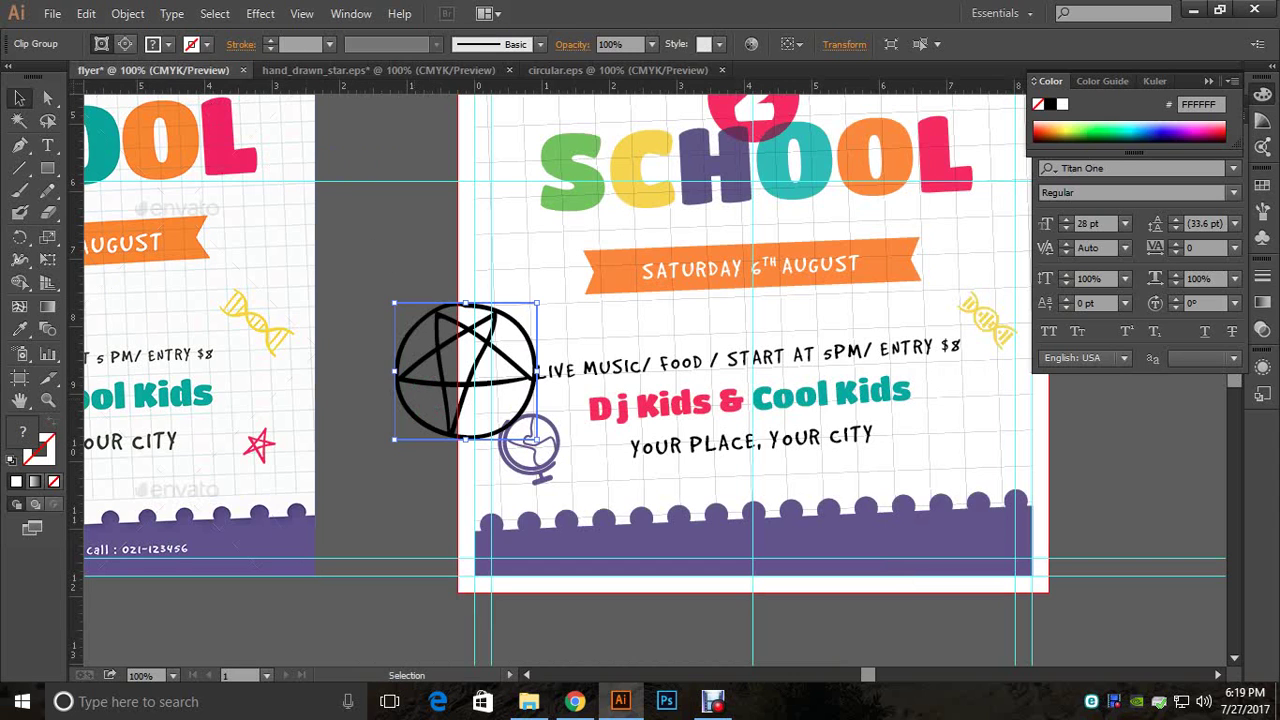
pyautogui.rightClick(430, 378)
pyautogui.click(472, 488)
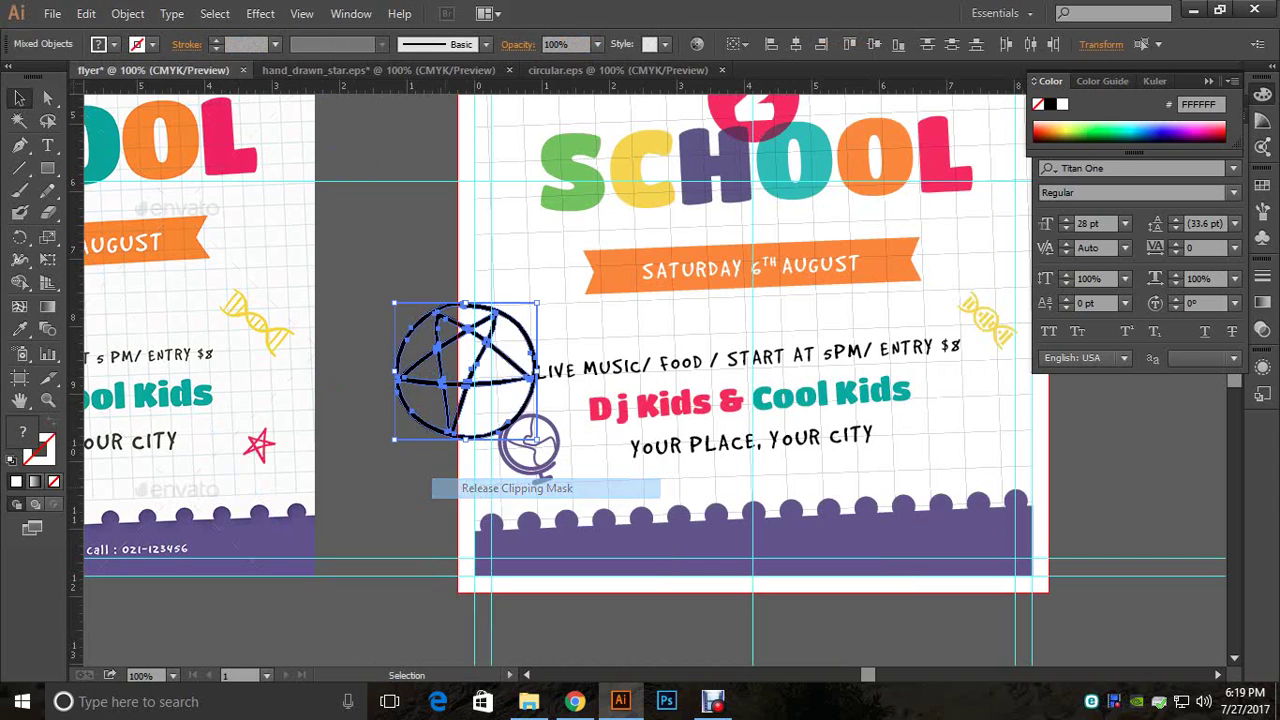
# Step: Move the circled star onto the pasteboard beside the flyer and delete the leftover clipping path
pyautogui.click(414, 468)
pyautogui.moveTo(450, 356); pyautogui.dragTo(386, 236)
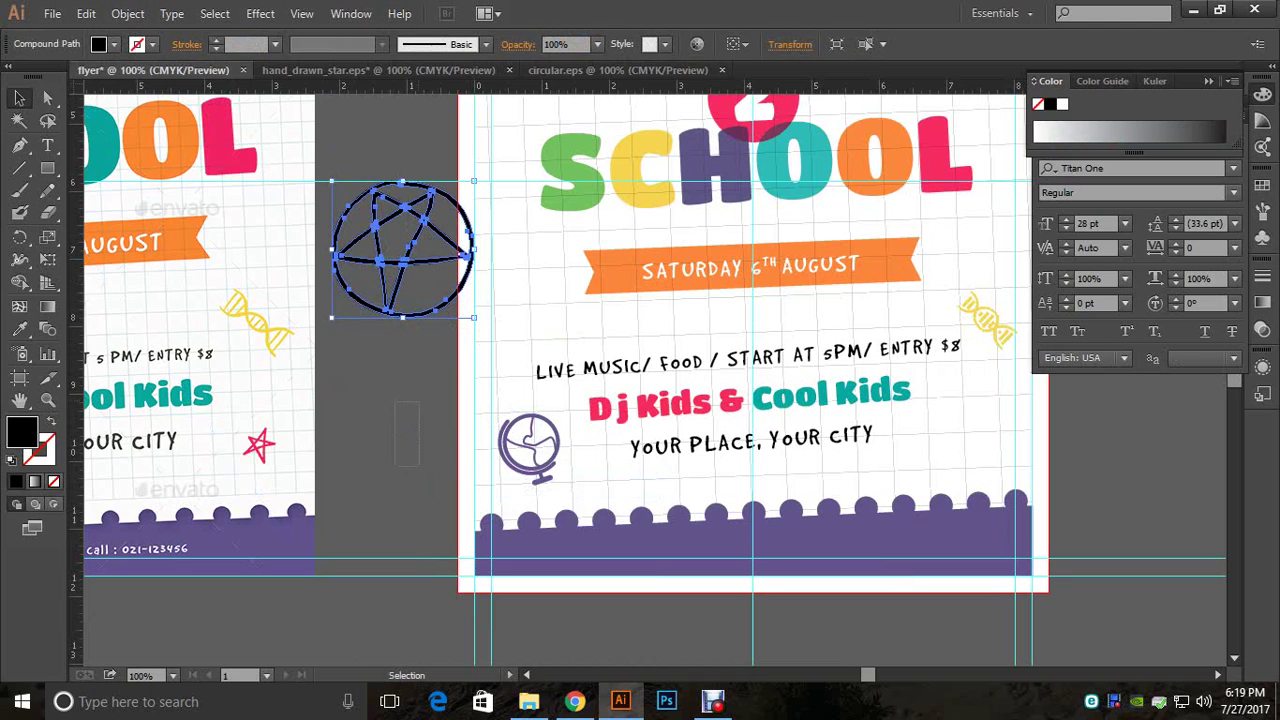
pyautogui.moveTo(419, 402); pyautogui.dragTo(421, 402)
pyautogui.press('Delete')
# Step: Recolour the circled star with the pink F22061 sampled from the reference design's star
pyautogui.click(336, 250)
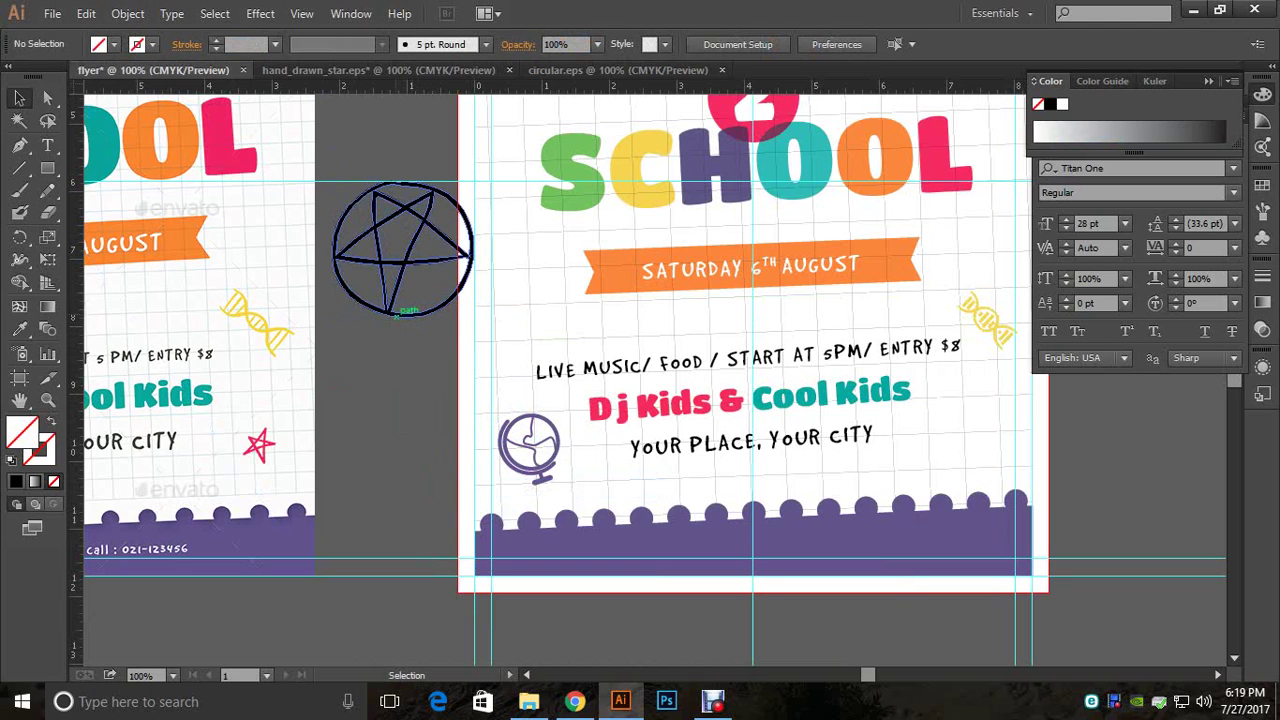
pyautogui.click(19, 328)
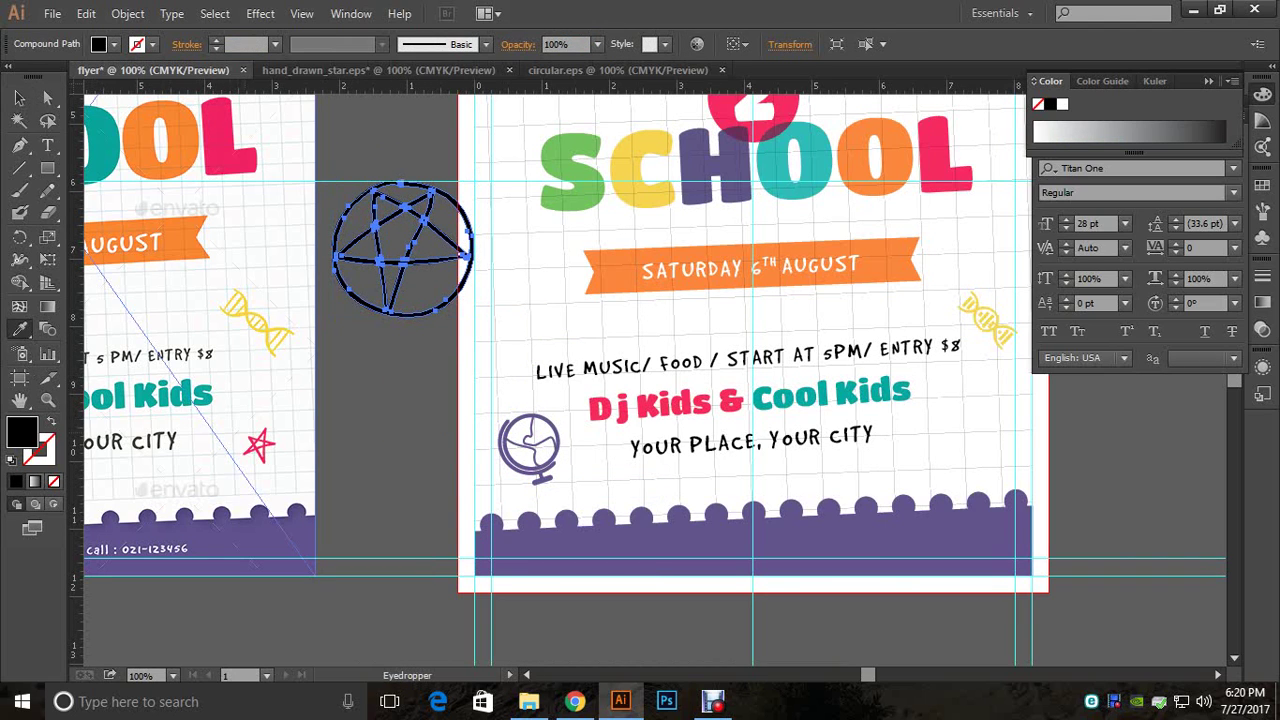
pyautogui.click(258, 444)
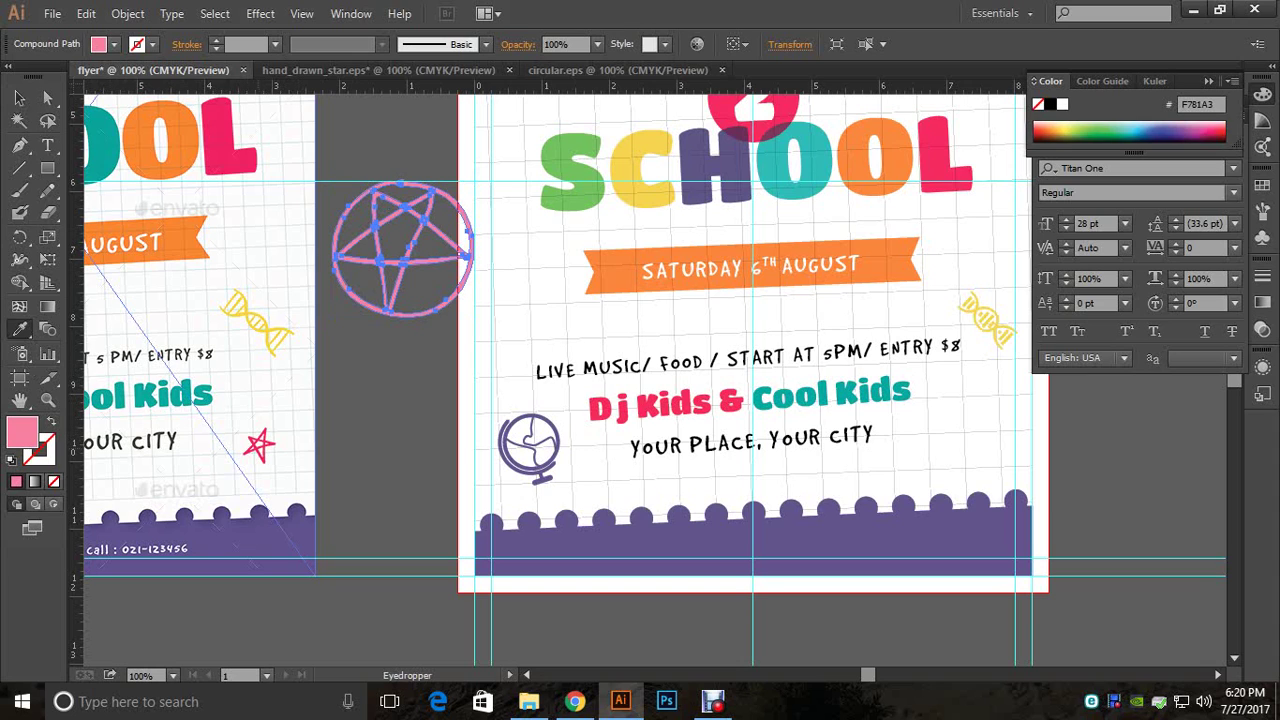
pyautogui.click(258, 444)
pyautogui.press('v')
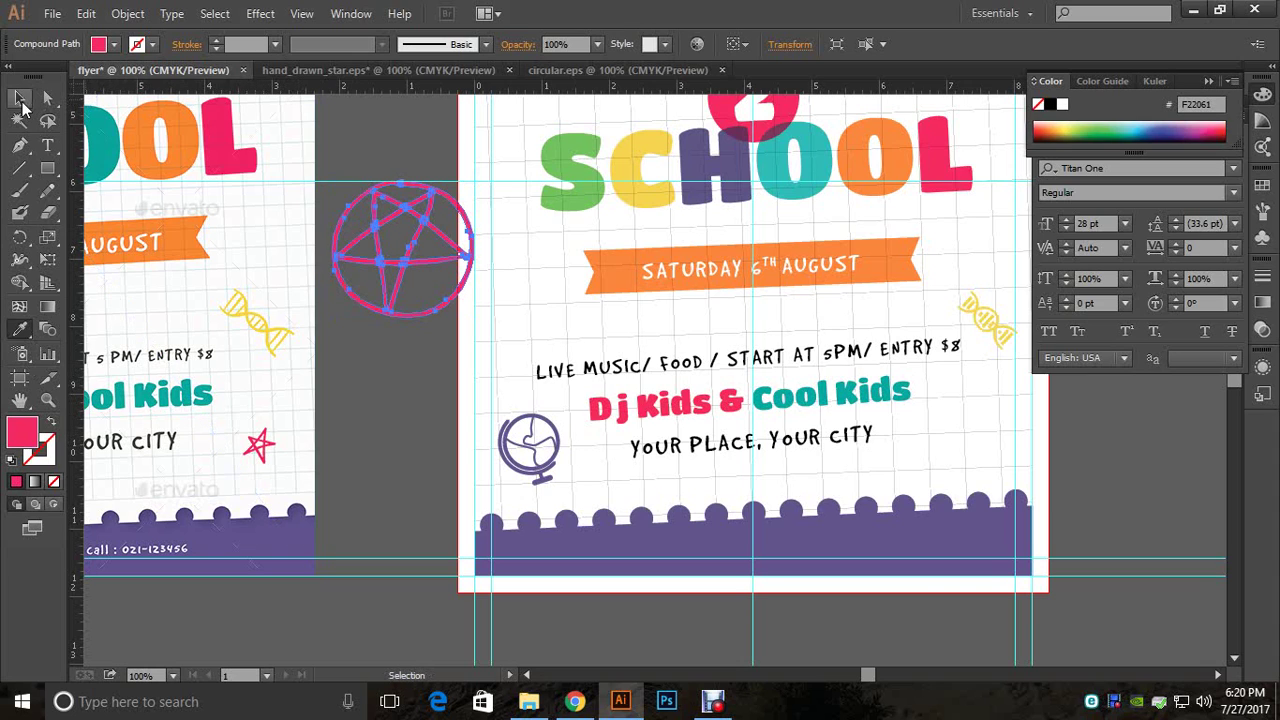
# Step: Scale down the pink circled star and place it to the right of the "YOUR PLACE, YOUR CITY" line on the flyer
pyautogui.hotkey('ctrl', 'shift', 'a')
pyautogui.click(466, 256)
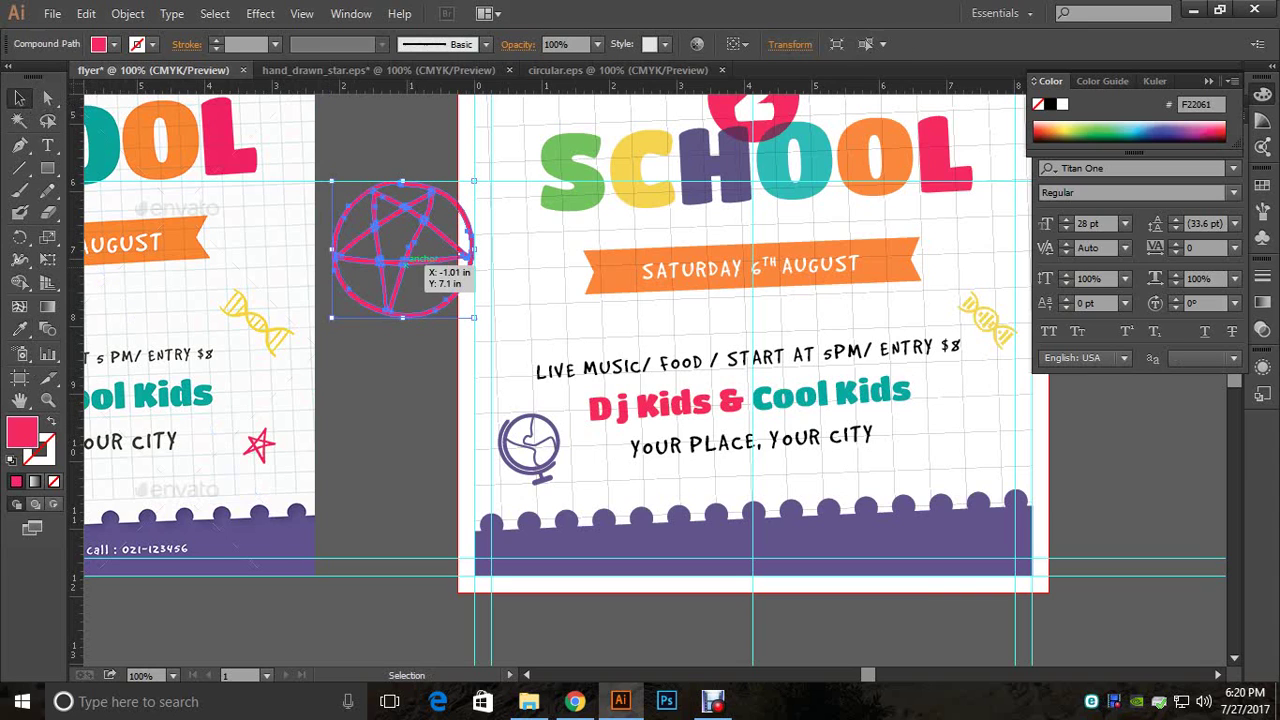
pyautogui.moveTo(474, 316); pyautogui.dragTo(978, 443)
pyautogui.click(1050, 456)
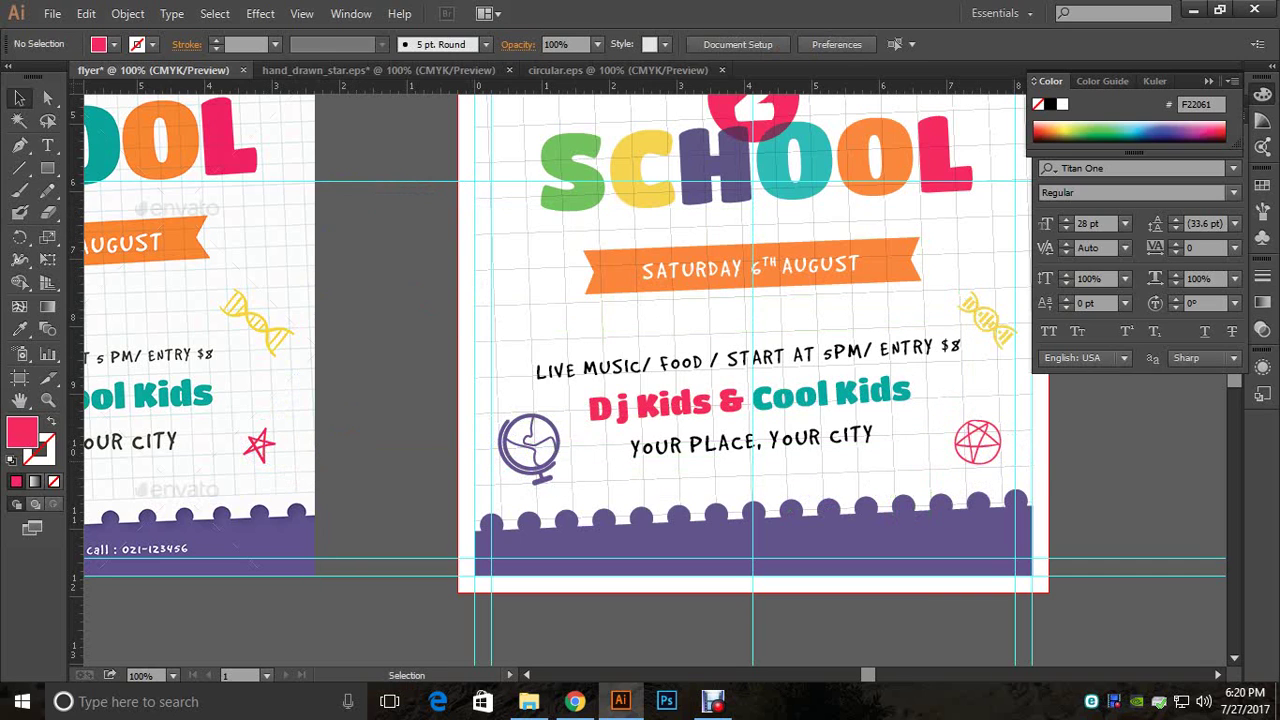
# Step: Close the hand_drawn_star.eps document
pyautogui.press('space')
pyautogui.moveTo(1042, 395); pyautogui.dragTo(1102, 481)
pyautogui.keyDown('ctrl'); pyautogui.keyDown('alt'); pyautogui.click(1148, 511); pyautogui.keyUp('alt'); pyautogui.keyUp('ctrl')
pyautogui.press('space')
pyautogui.moveTo(700, 285); pyautogui.dragTo(1040, 450)
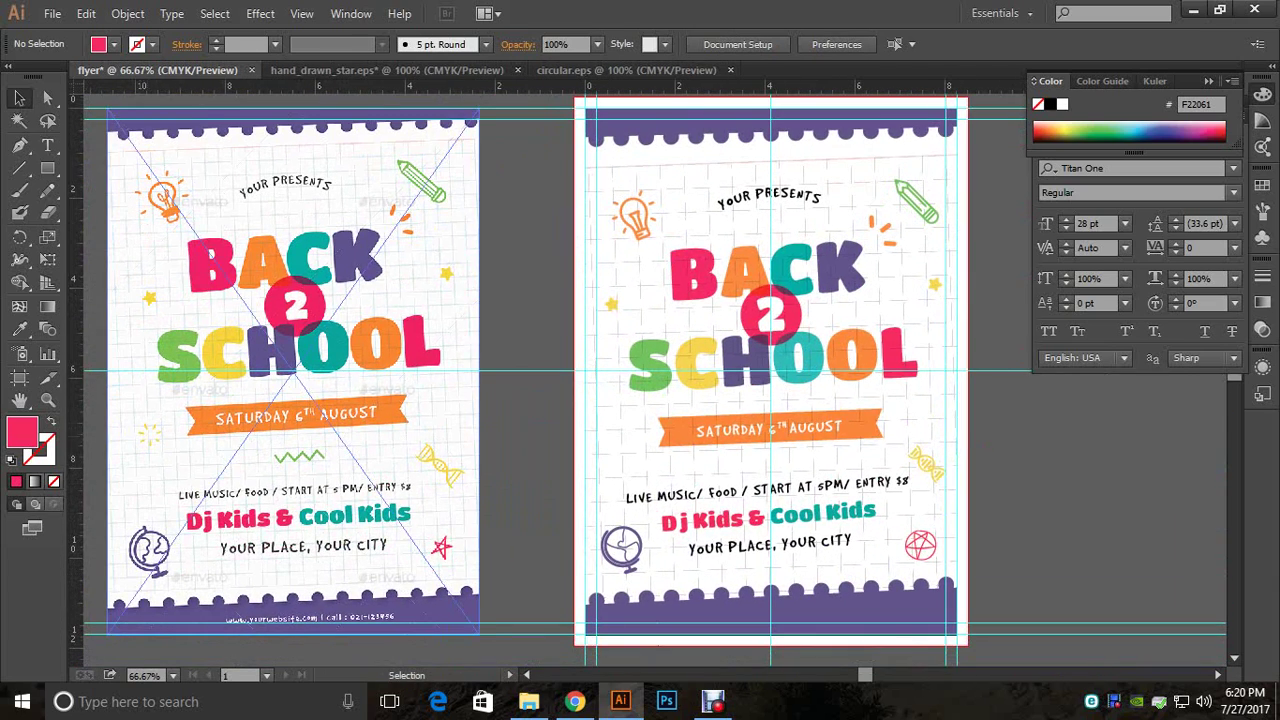
pyautogui.click(517, 70)
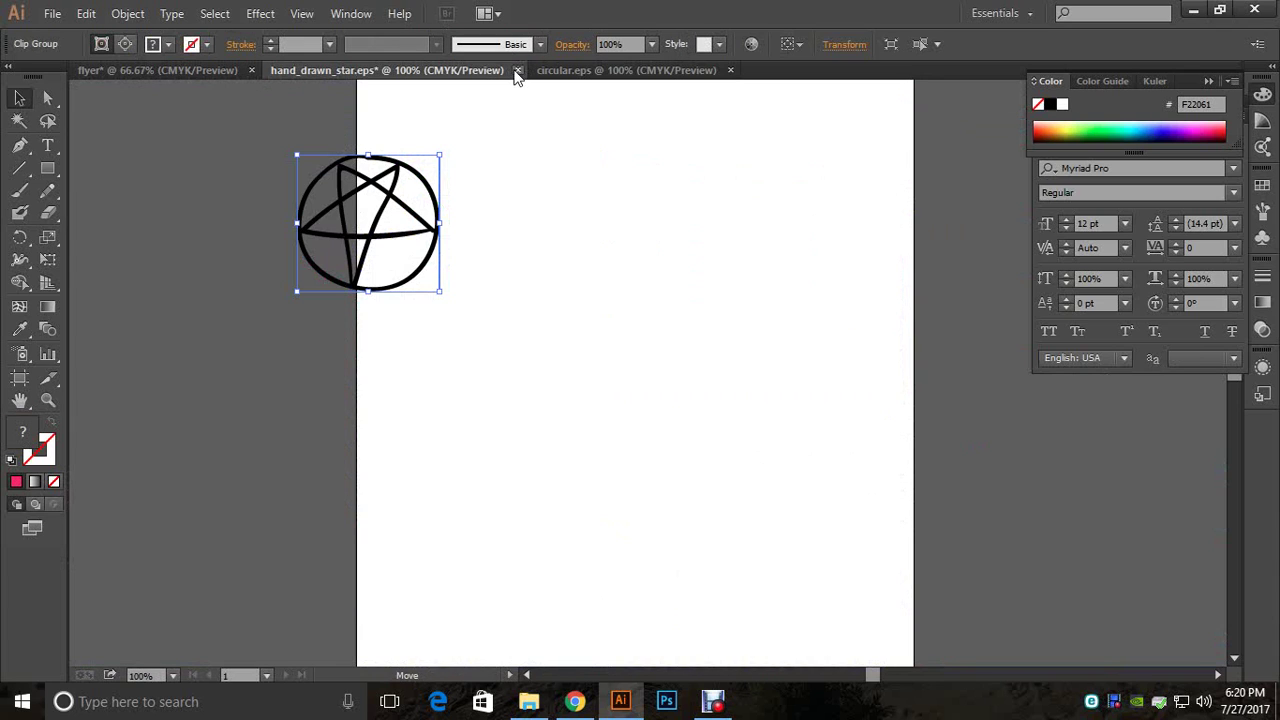
pyautogui.click(714, 374)
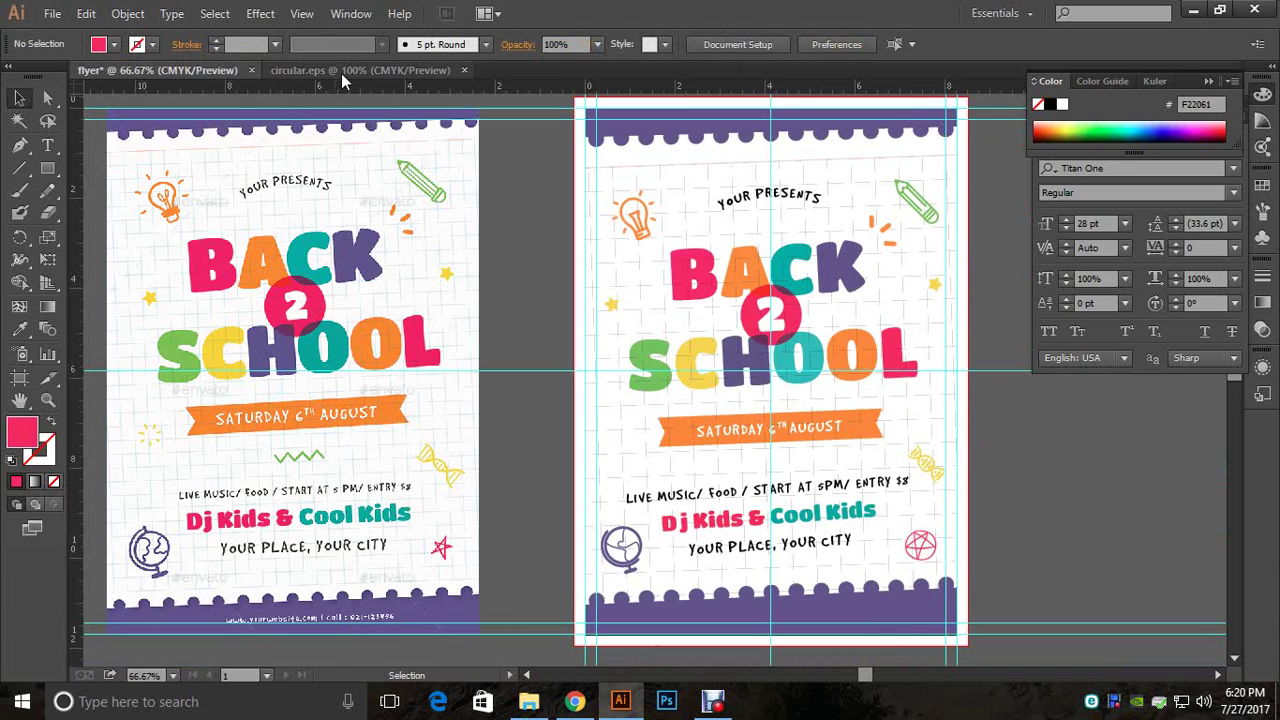
# Step: Ungroup the sun artwork in circular.eps and delete its central ring, leaving only the rays
pyautogui.click(341, 71)
pyautogui.click(634, 350)
pyautogui.rightClick(632, 344)
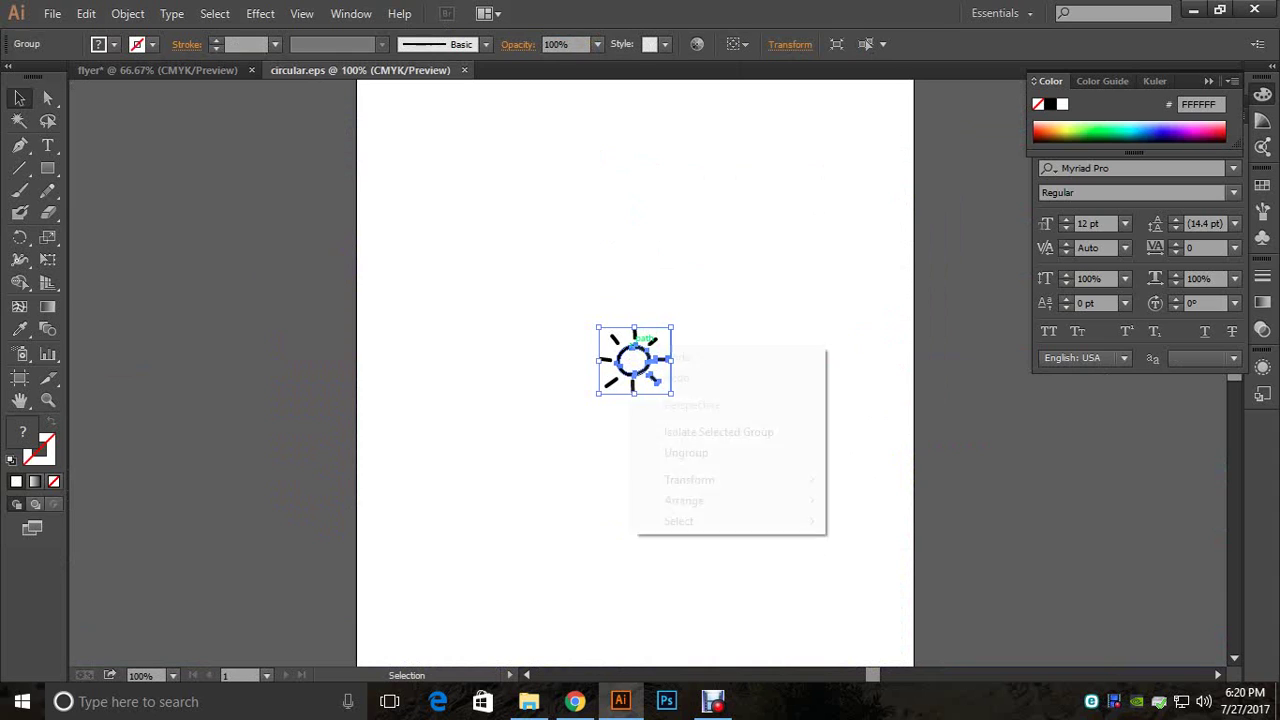
pyautogui.click(706, 452)
pyautogui.click(708, 430)
pyautogui.click(650, 362)
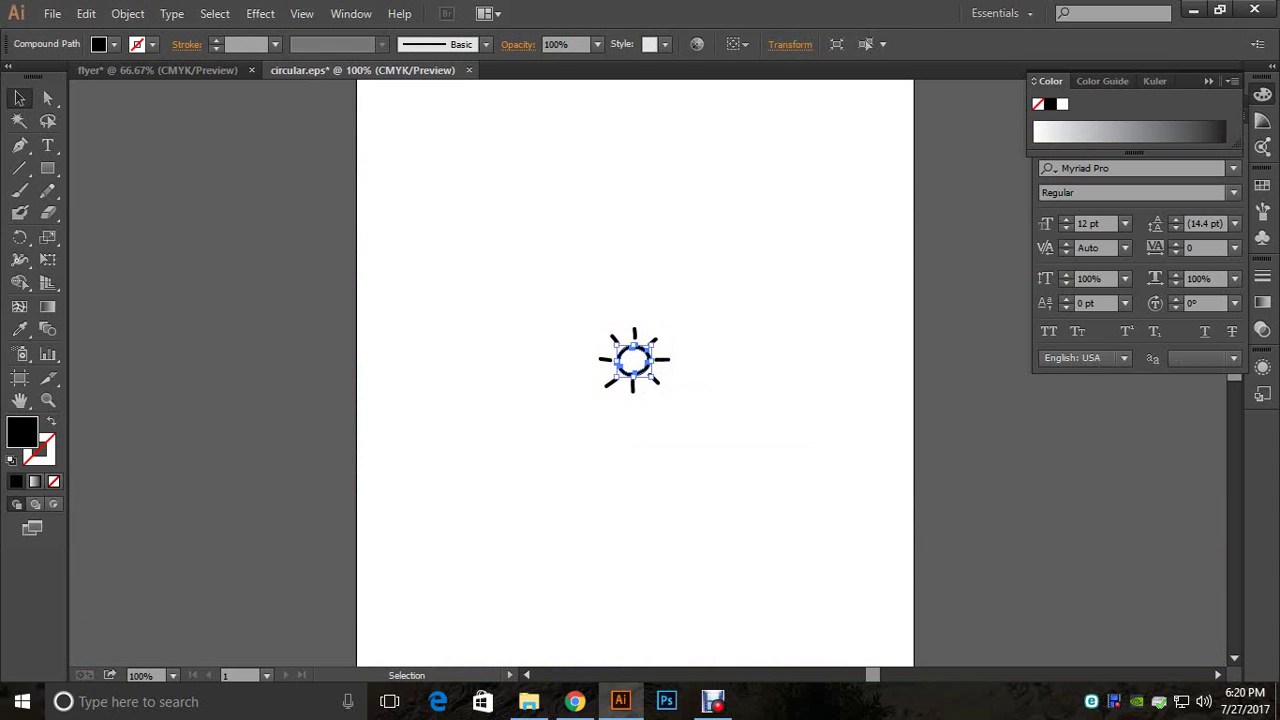
pyautogui.press('Delete')
# Step: Group the remaining sun rays and bring them into the flyer document between the reference and the artboard
pyautogui.moveTo(537, 293); pyautogui.dragTo(706, 426)
pyautogui.rightClick(634, 360)
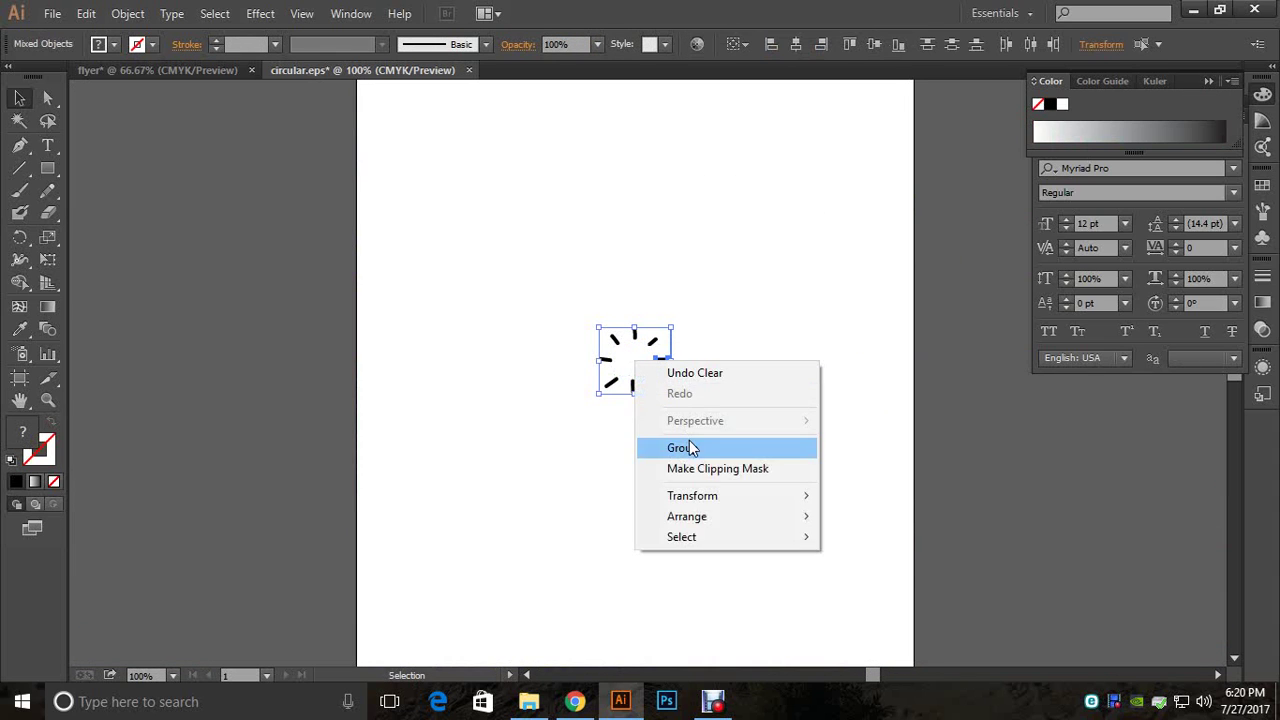
pyautogui.click(689, 447)
pyautogui.click(690, 442)
pyautogui.moveTo(634, 388); pyautogui.dragTo(512, 384)
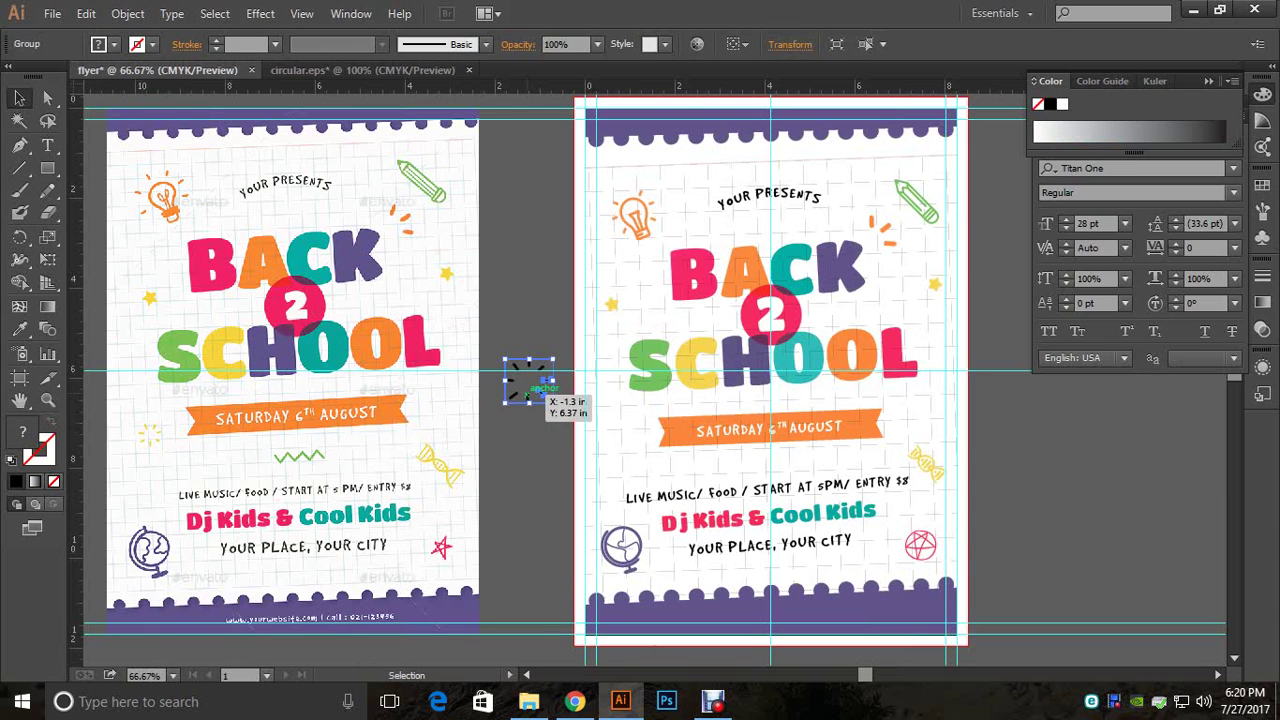
# Step: Ungroup the black sun rays in the flyer document
pyautogui.rightClick(528, 394)
pyautogui.click(580, 502)
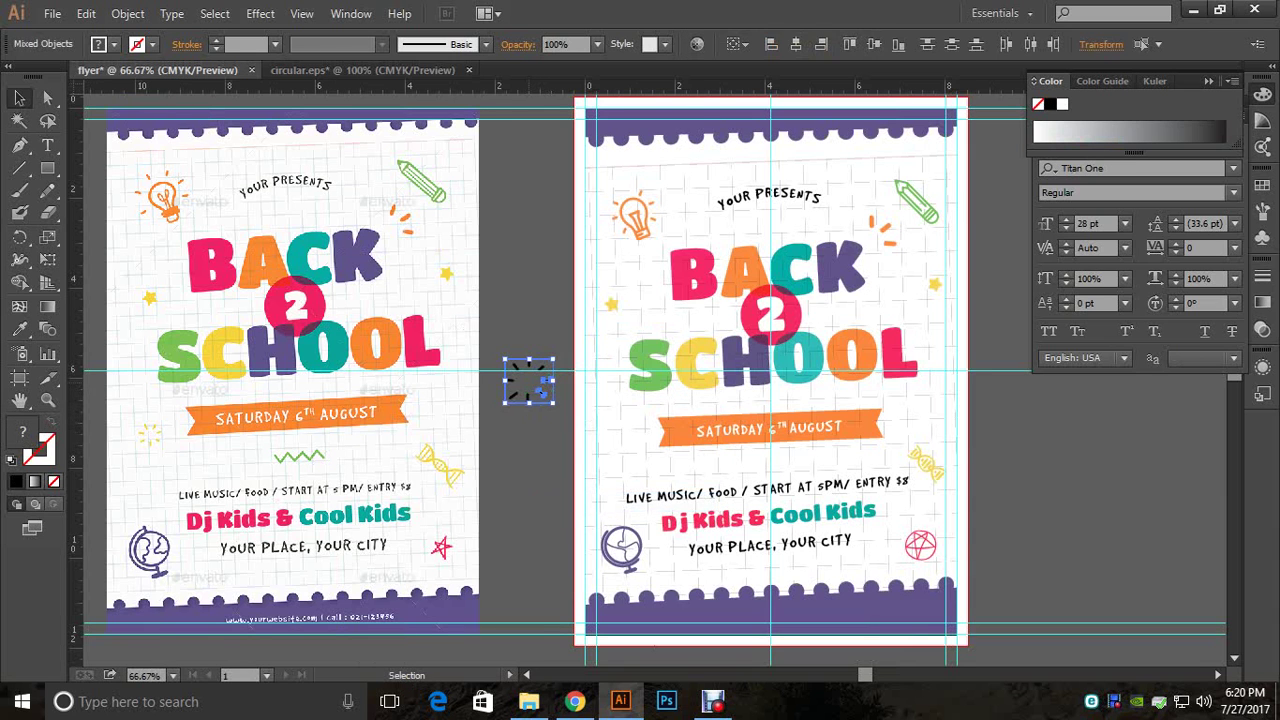
pyautogui.rightClick(535, 385)
pyautogui.click(512, 504)
pyautogui.moveTo(565, 402); pyautogui.dragTo(528, 372)
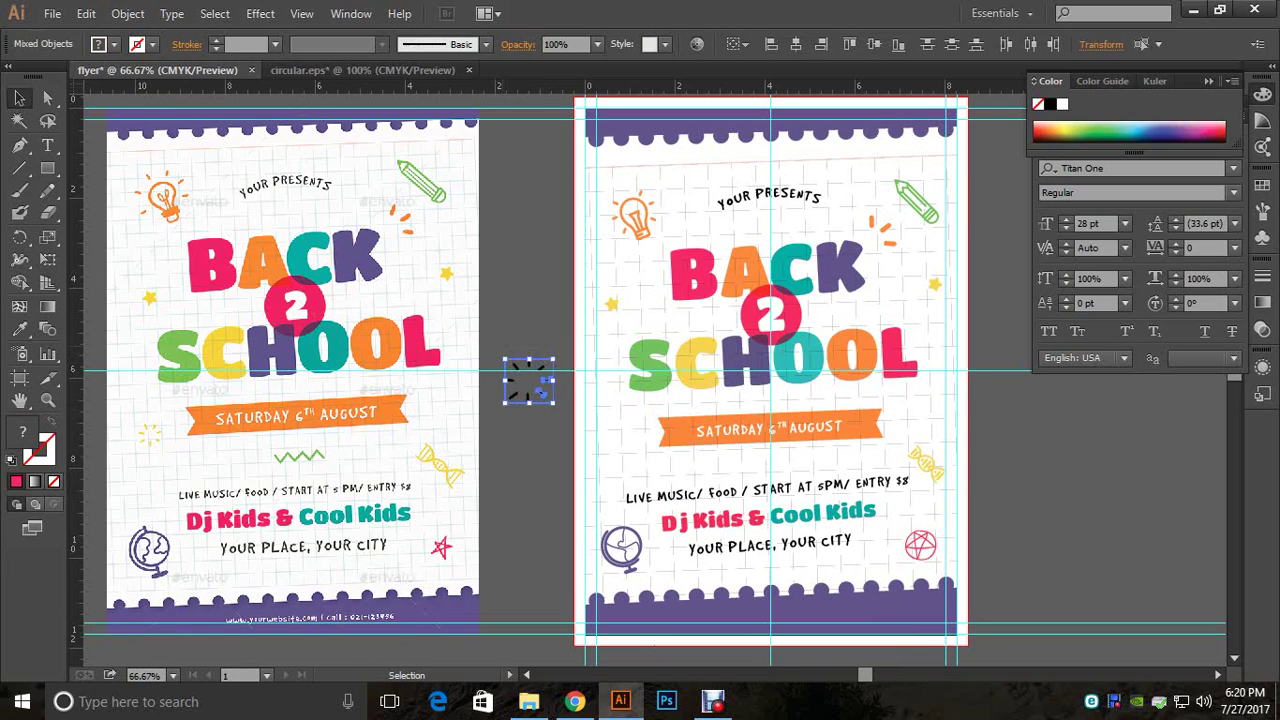
pyautogui.hotkey('ctrl', '8')
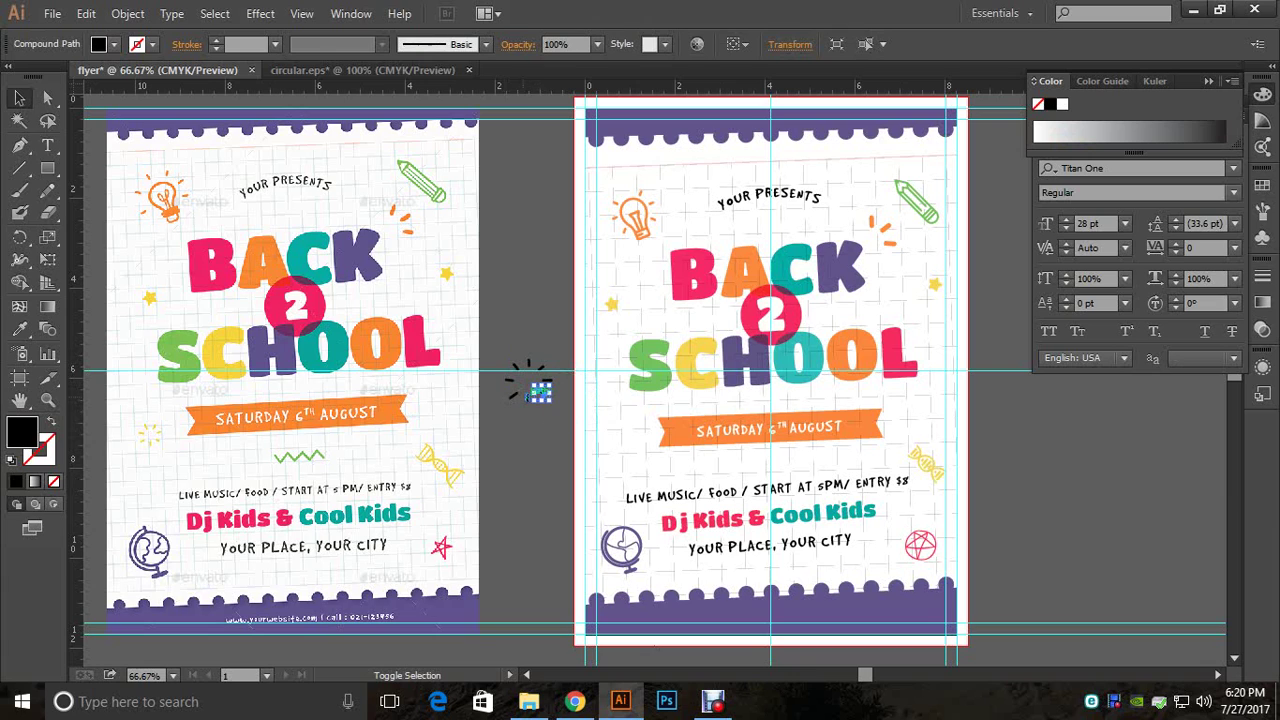
pyautogui.hotkey('ctrl', 'shift', 'a')
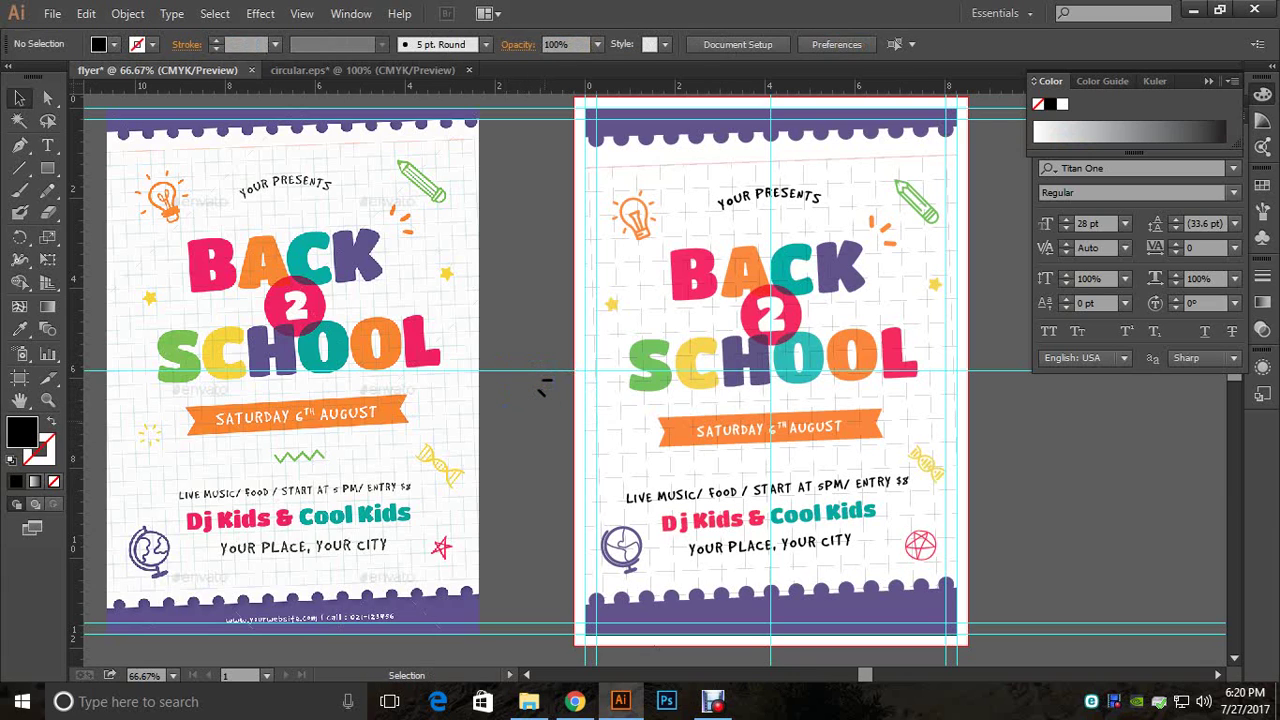
pyautogui.hotkey('ctrl', 'z')
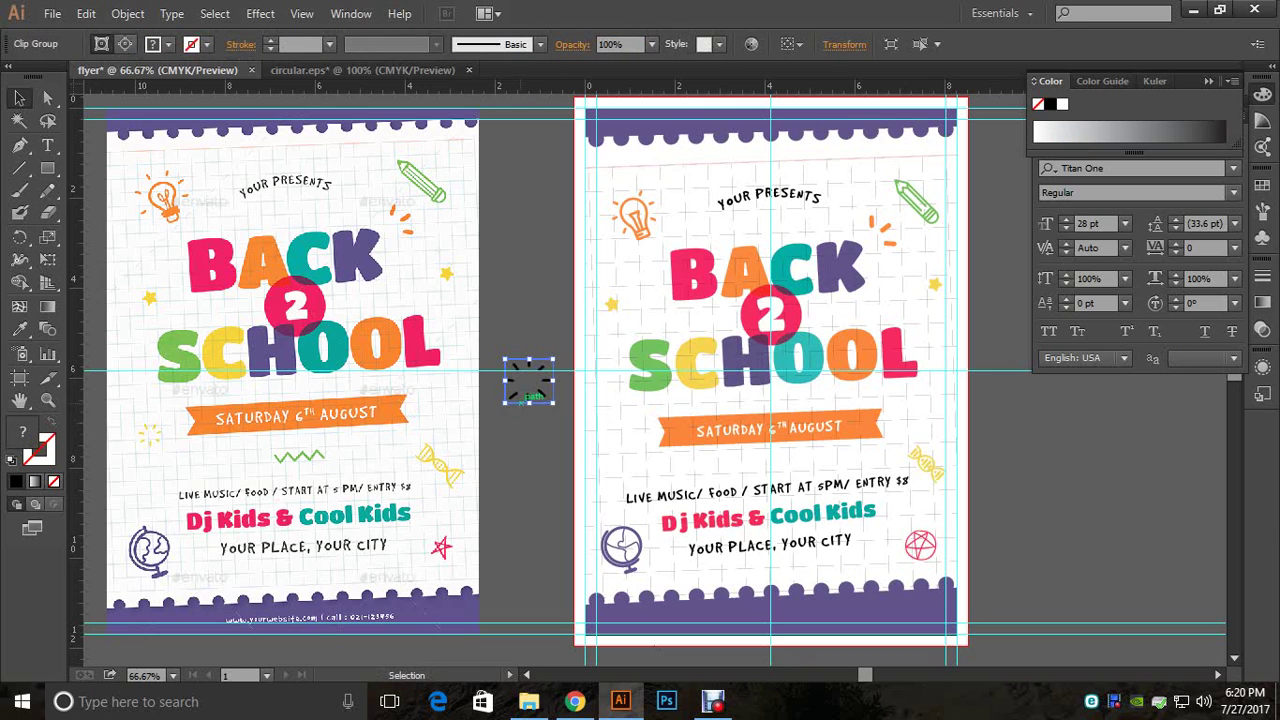
# Step: Release the clipping mask on the black sun rays beside the flyer
pyautogui.rightClick(514, 404)
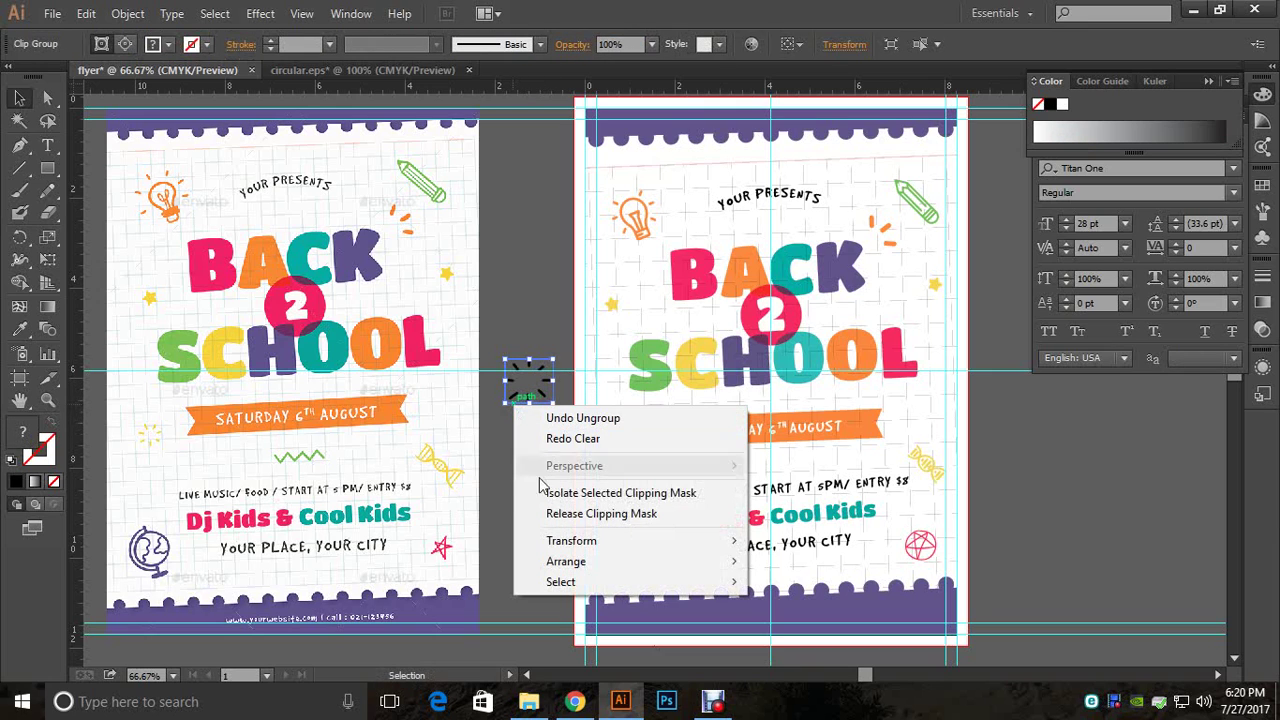
pyautogui.click(555, 512)
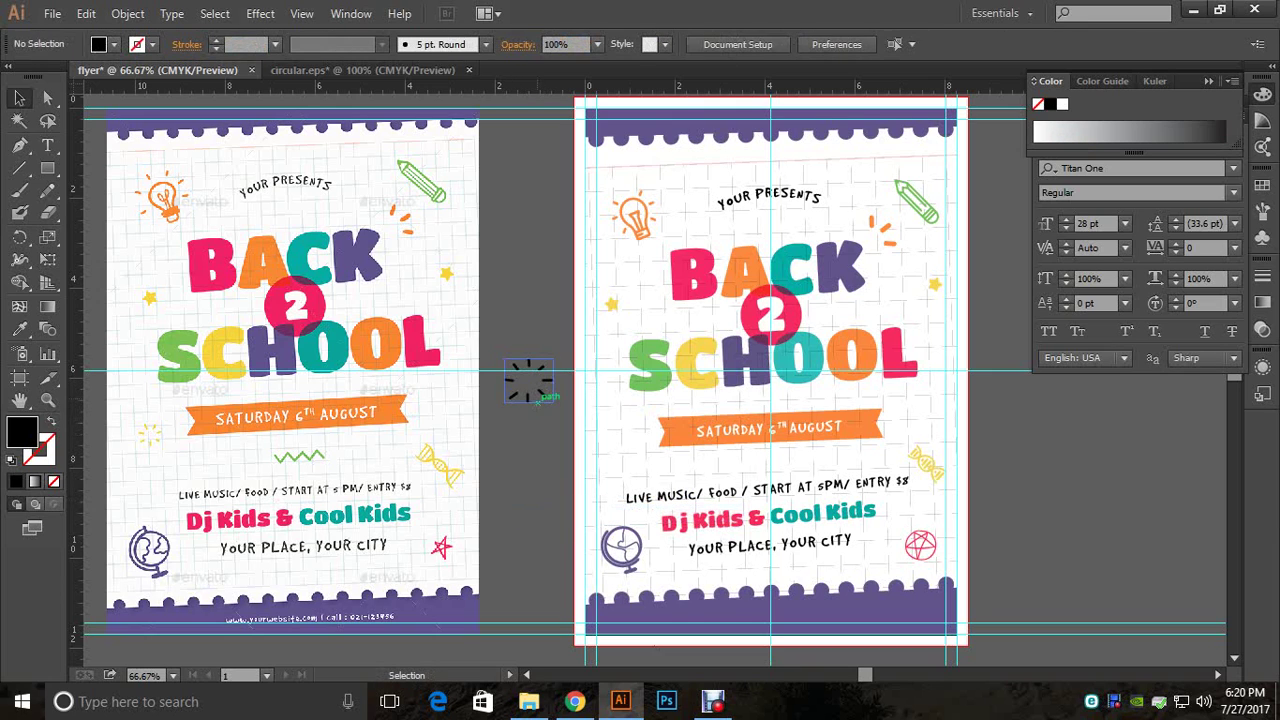
pyautogui.hotkey('ctrl', 'shift', 'a')
pyautogui.click(528, 382)
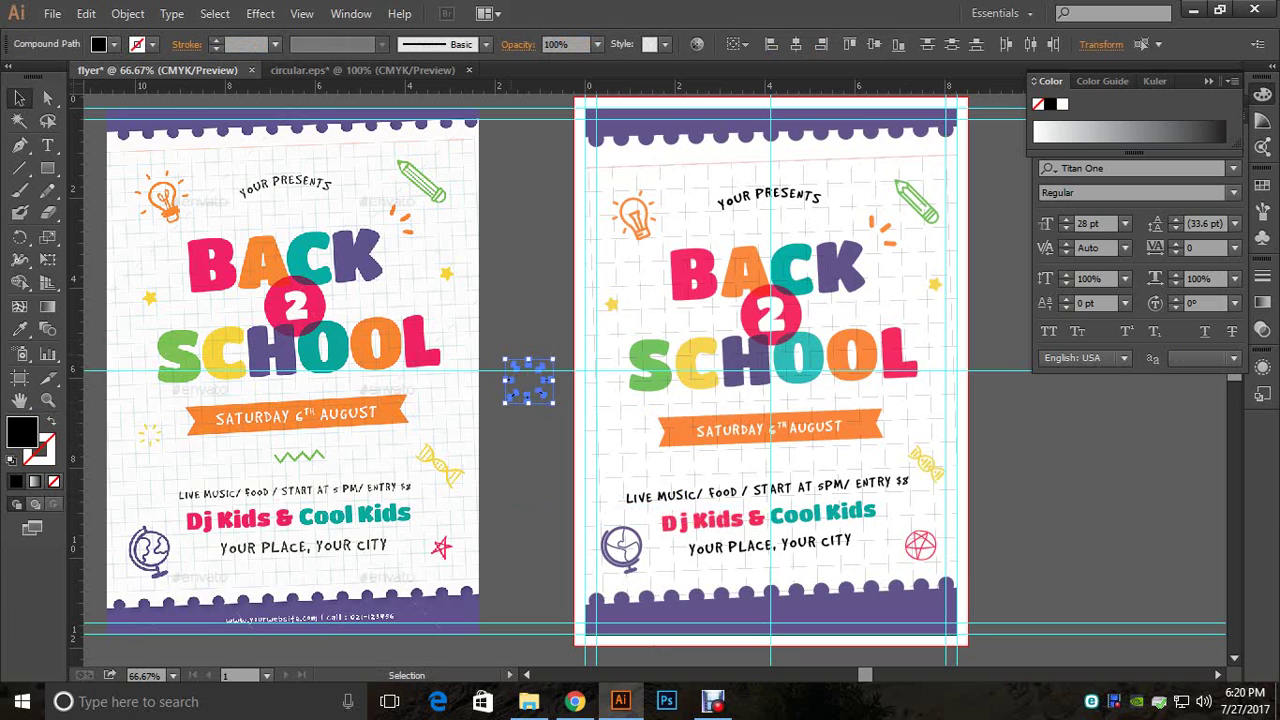
pyautogui.rightClick(524, 382)
pyautogui.click(522, 472)
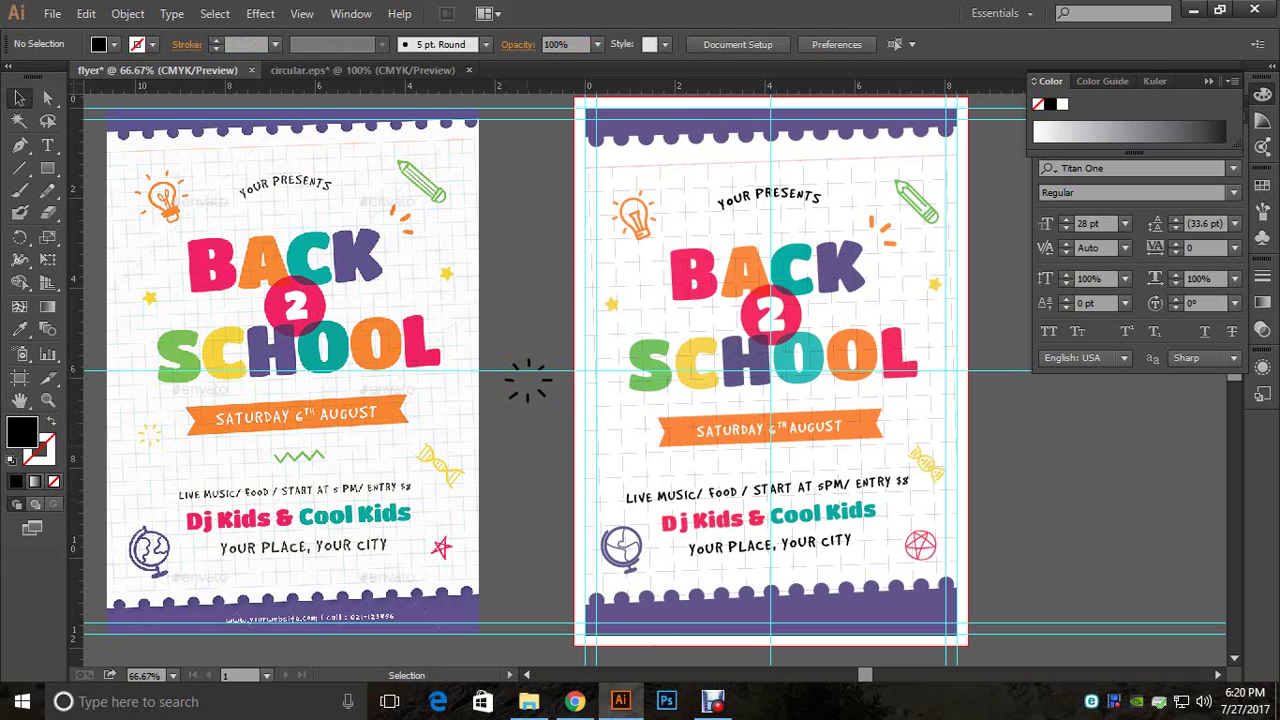
# Step: Recolour all the sun rays with the yellow F5D73D sampled from the reference design's sunburst
pyautogui.click(528, 382)
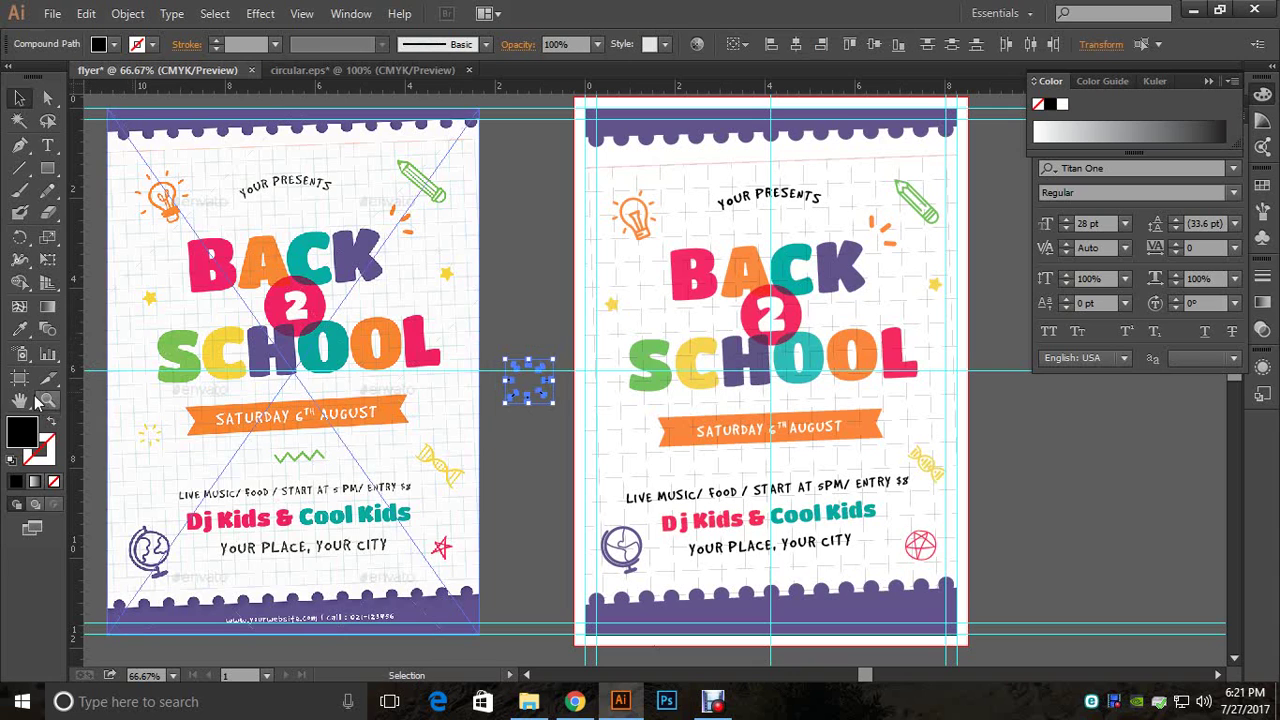
pyautogui.click(17, 336)
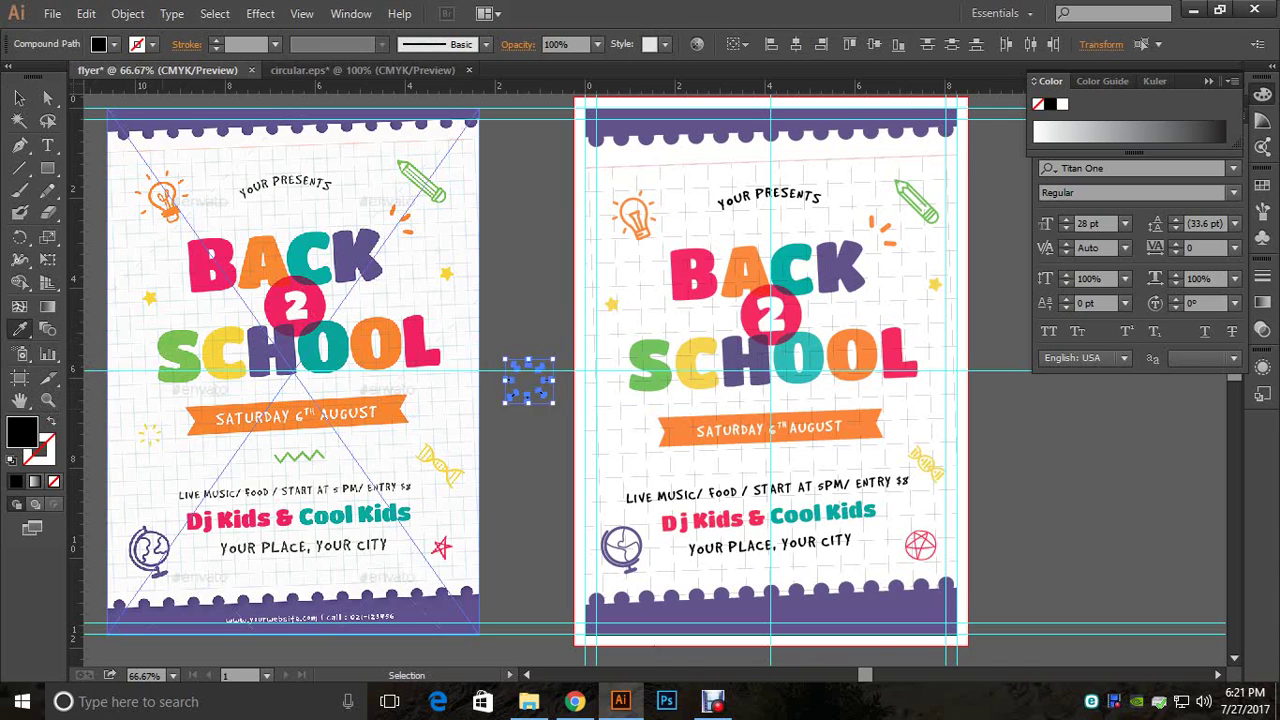
pyautogui.keyDown('ctrl'); pyautogui.click(163, 411); pyautogui.keyUp('ctrl')
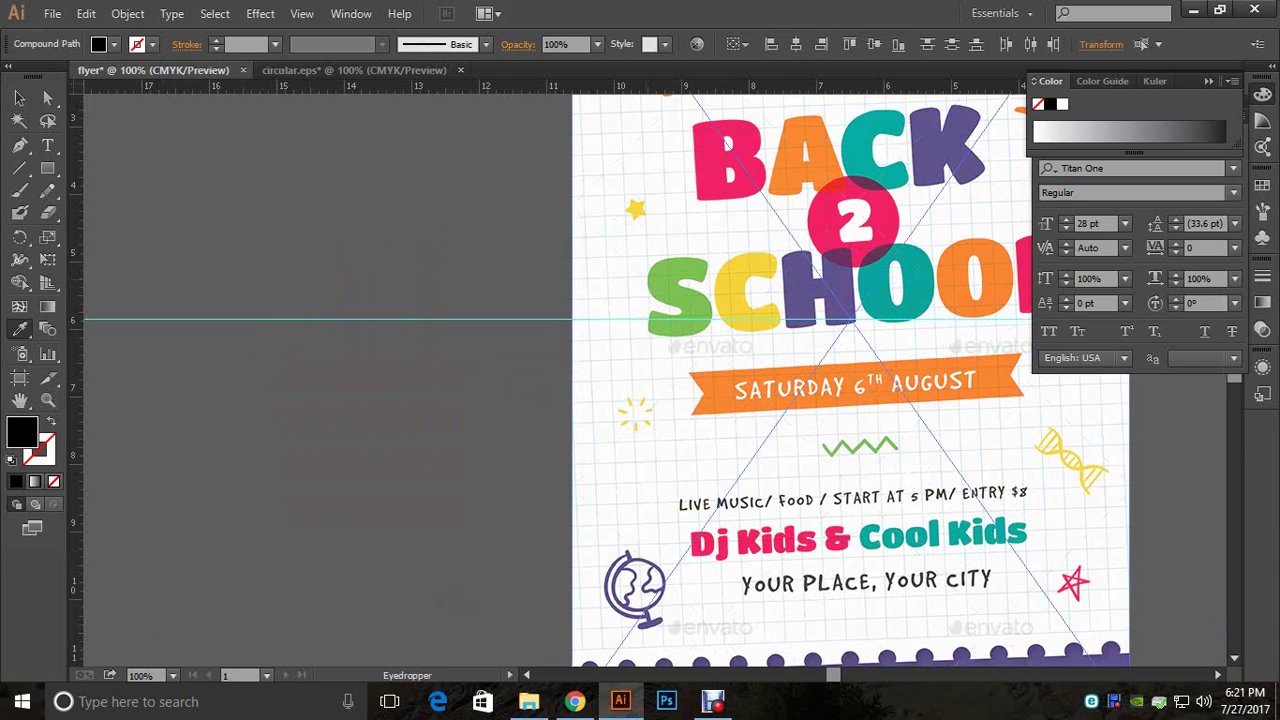
pyautogui.click(624, 413)
pyautogui.click(19, 98)
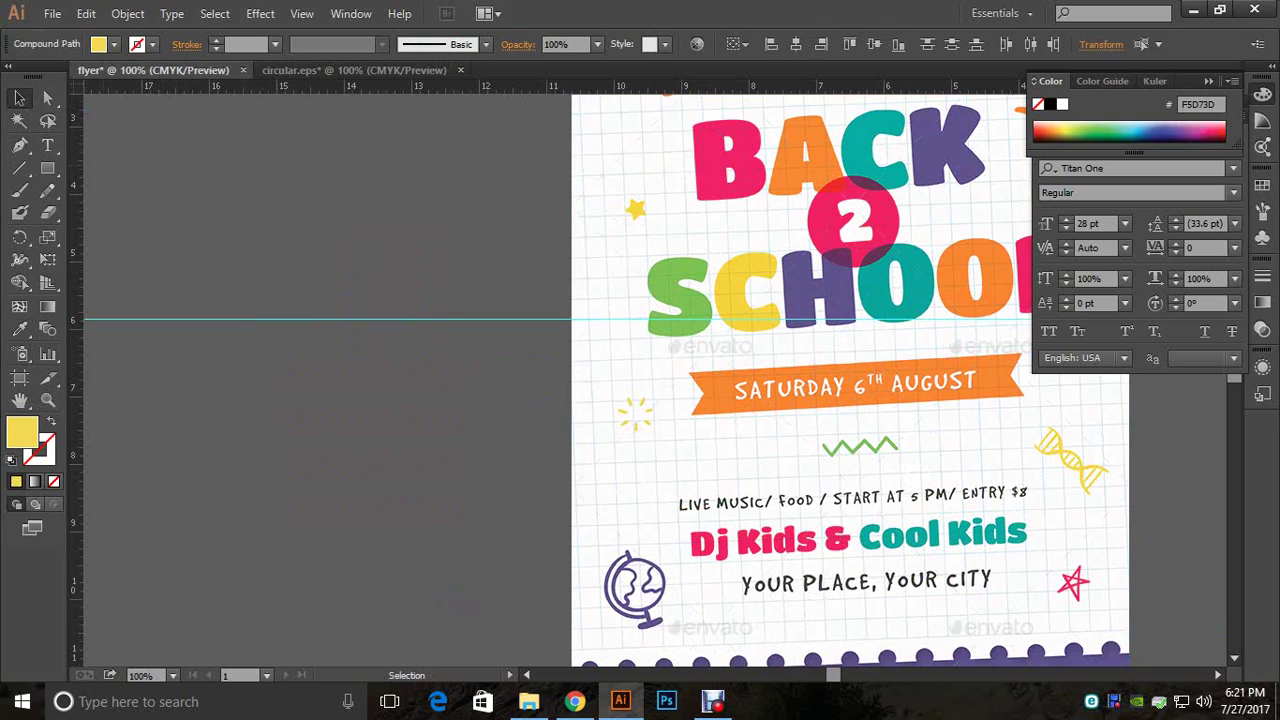
# Step: Scale the yellow sun rays down proportionally towards the size of the reference design's sunburst
pyautogui.moveTo(359, 401); pyautogui.dragTo(1, 414)
pyautogui.moveTo(330, 402); pyautogui.dragTo(199, 416)
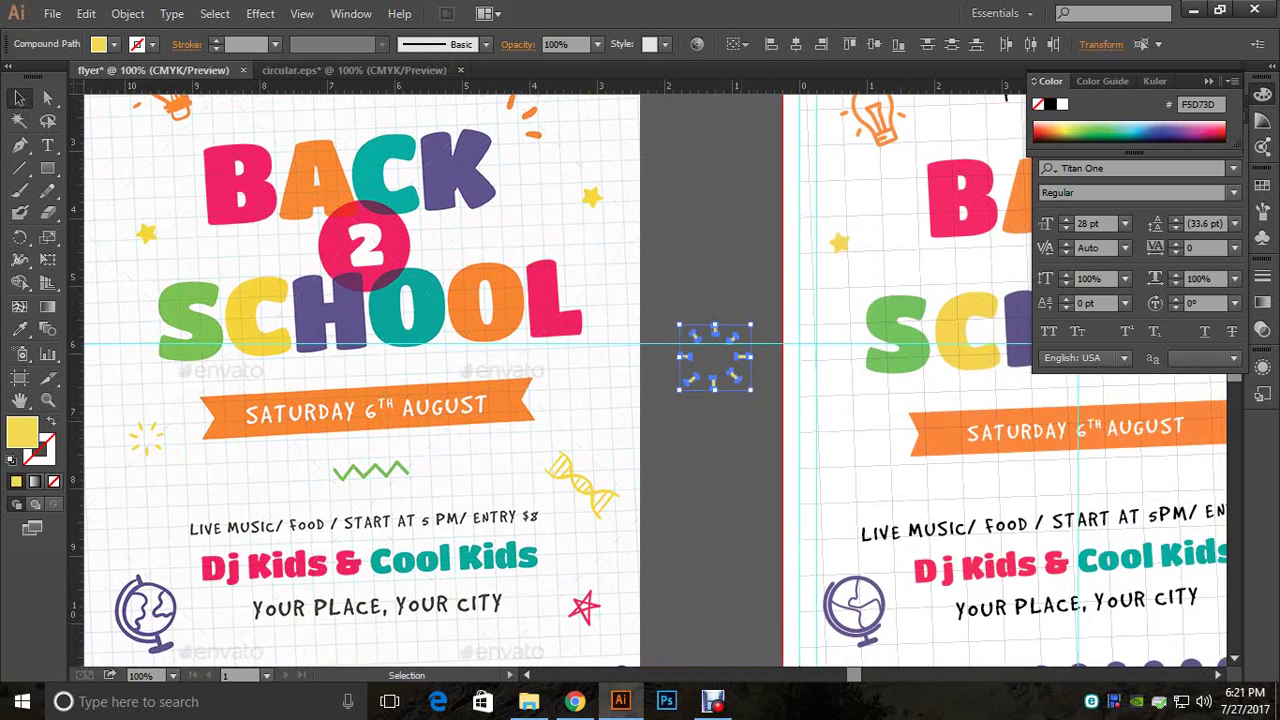
pyautogui.keyDown('shift'); pyautogui.click(734, 376); pyautogui.keyUp('shift')
pyautogui.keyDown('shift'); pyautogui.click(734, 376); pyautogui.keyUp('shift')
pyautogui.moveTo(750, 388); pyautogui.dragTo(731, 370)
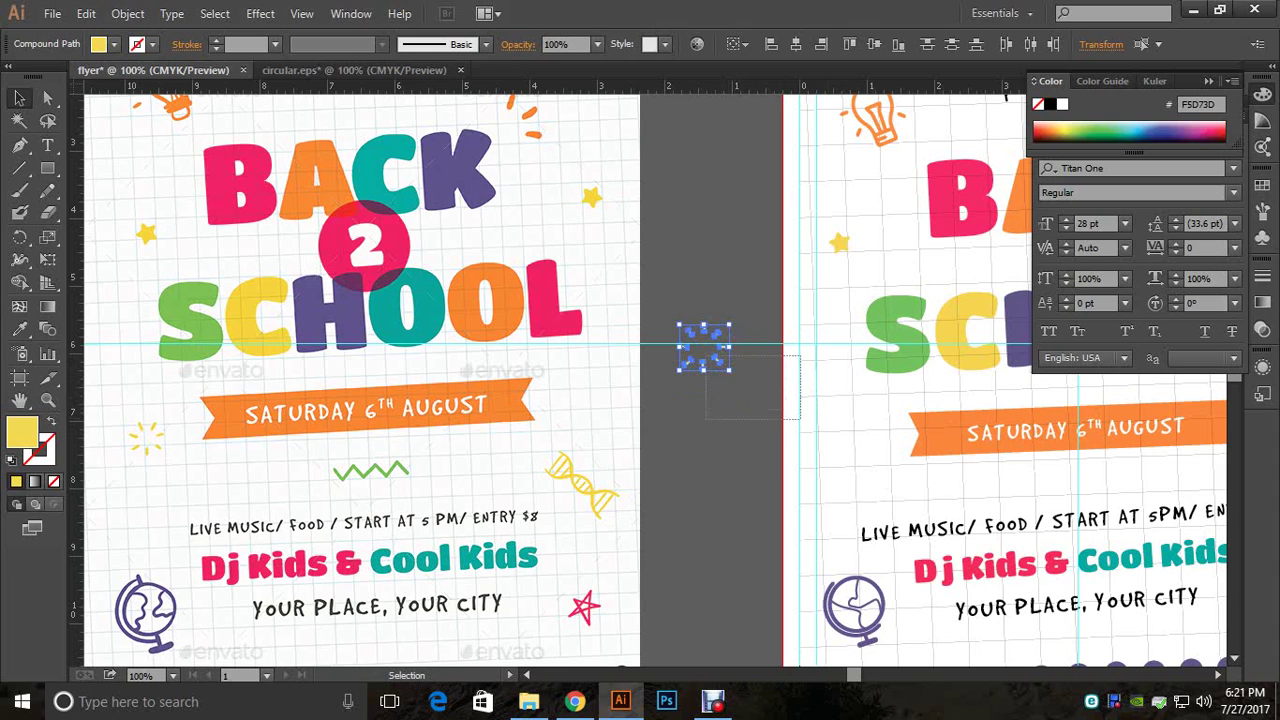
# Step: Select all the yellow sun rays on the pasteboard and move them onto the flyer, beside the start of the orange date ribbon
pyautogui.moveTo(800, 418); pyautogui.dragTo(860, 460)
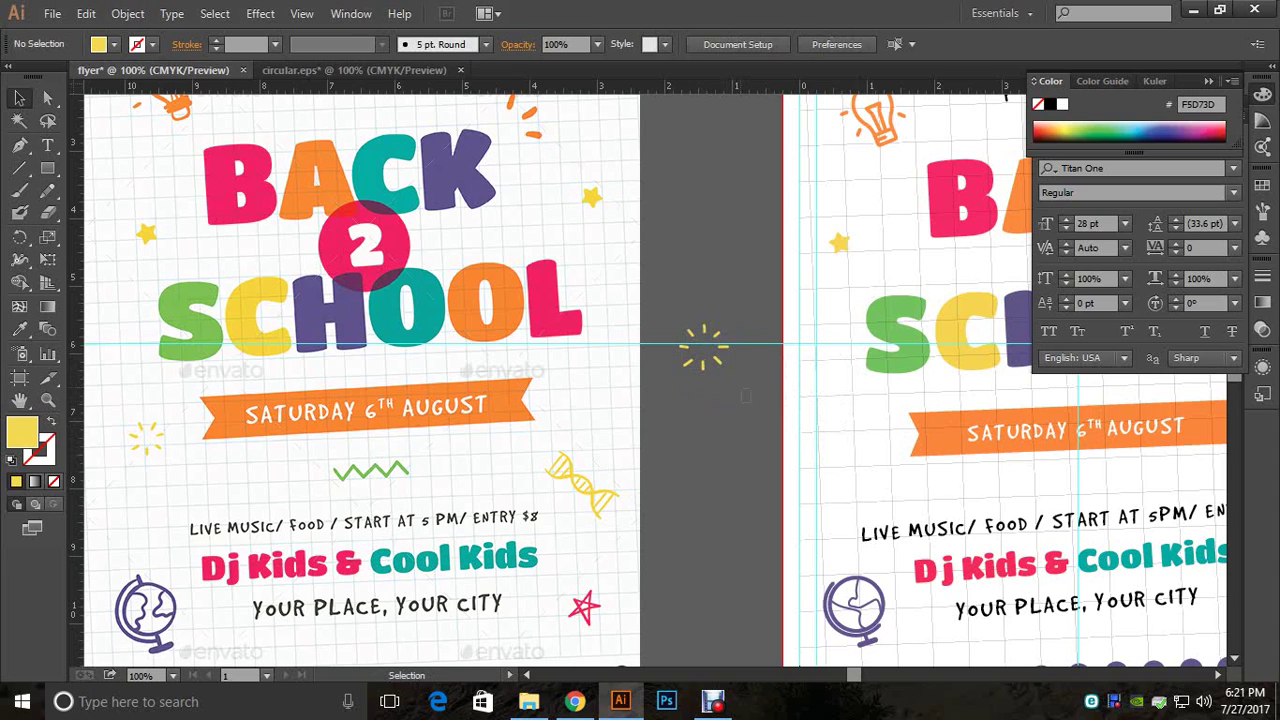
pyautogui.moveTo(740, 402); pyautogui.dragTo(678, 324)
pyautogui.moveTo(759, 411); pyautogui.dragTo(785, 430)
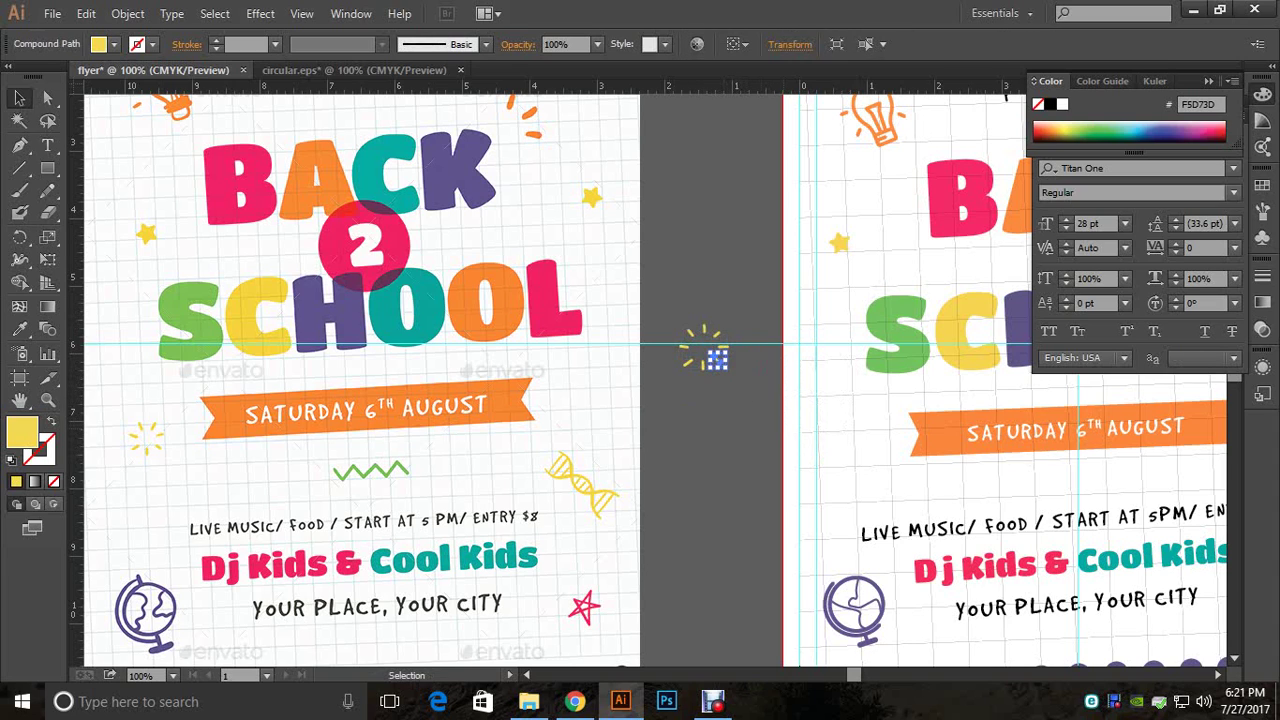
pyautogui.click(780, 428)
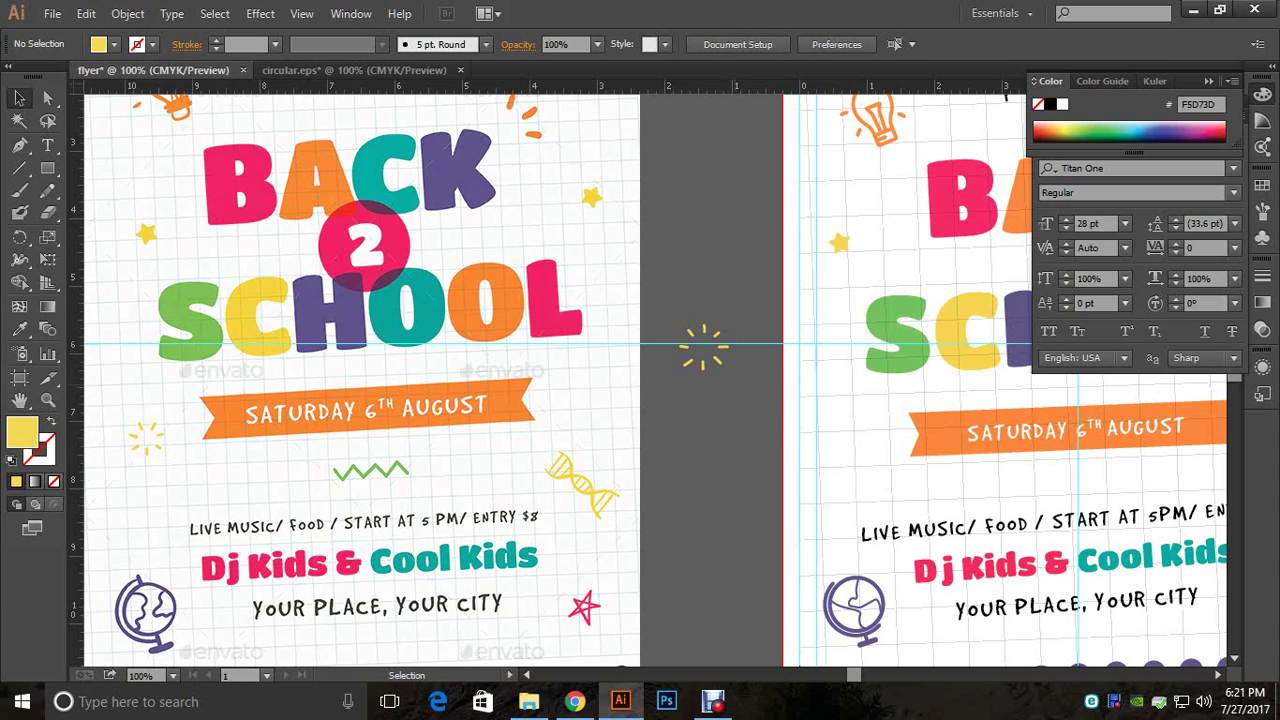
pyautogui.click(704, 345)
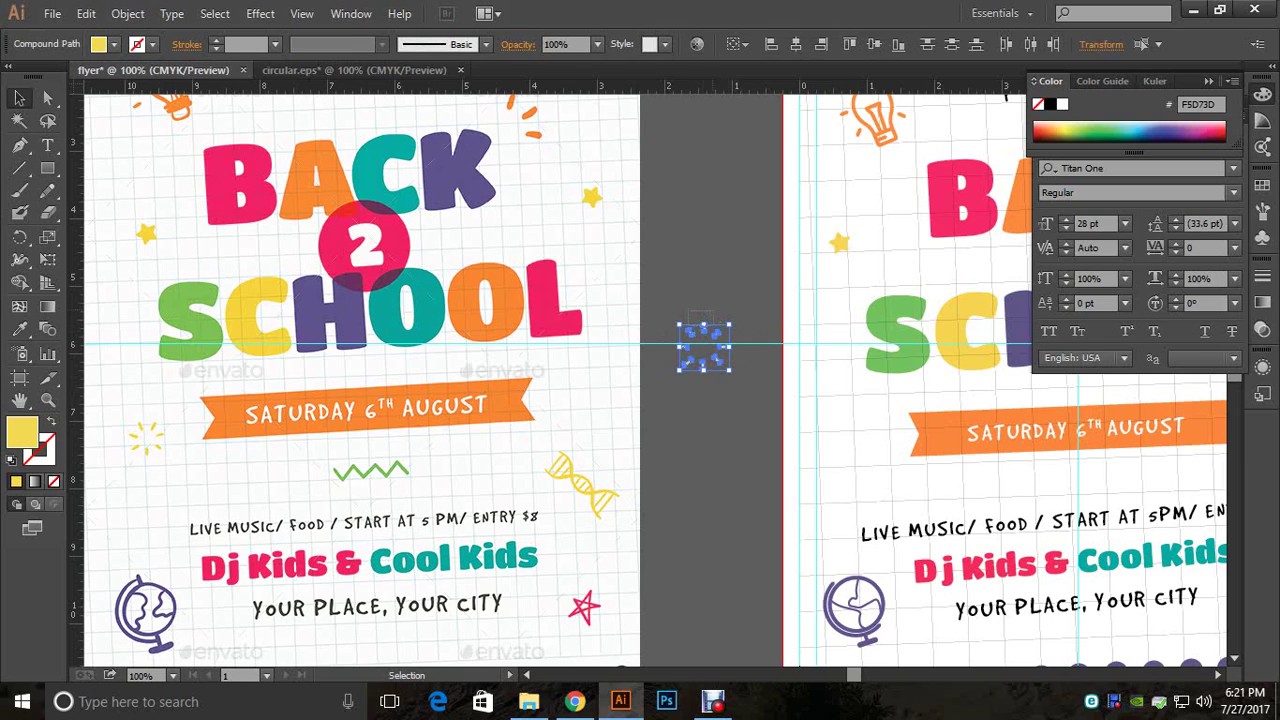
pyautogui.moveTo(688, 301); pyautogui.dragTo(711, 323)
pyautogui.click(704, 332)
pyautogui.press('Down')
pyautogui.press('Down')
pyautogui.press('Down')
pyautogui.press('Down')
pyautogui.press('Down')
pyautogui.press('Down')
pyautogui.press('Down')
pyautogui.press('Down')
pyautogui.press('Down')
pyautogui.press('Down')
pyautogui.press('Down')
pyautogui.press('Down')
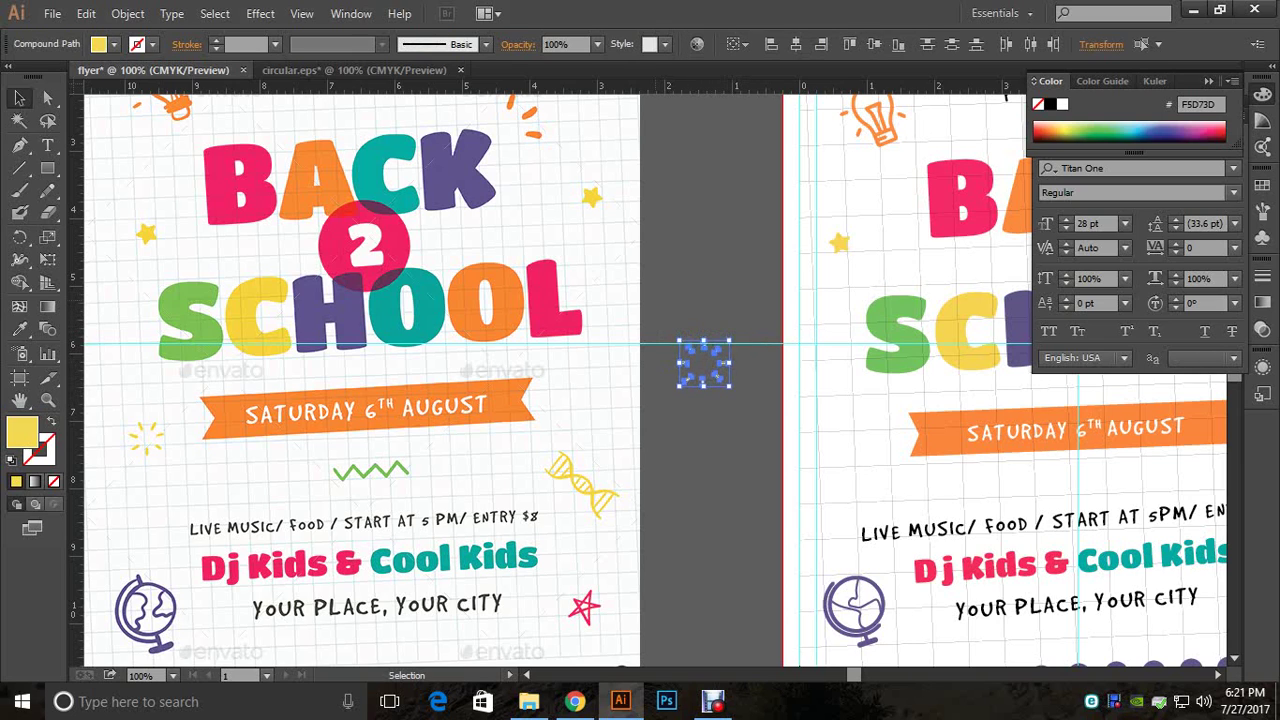
pyautogui.press('Down')
pyautogui.press('Down')
pyautogui.press('Down')
pyautogui.press('Down')
pyautogui.press('Down')
pyautogui.press('Down')
pyautogui.press('Down')
pyautogui.press('Down')
pyautogui.press('Down')
pyautogui.press('Down')
pyautogui.press('Down')
pyautogui.press('Down')
pyautogui.press('Down')
pyautogui.press('Down')
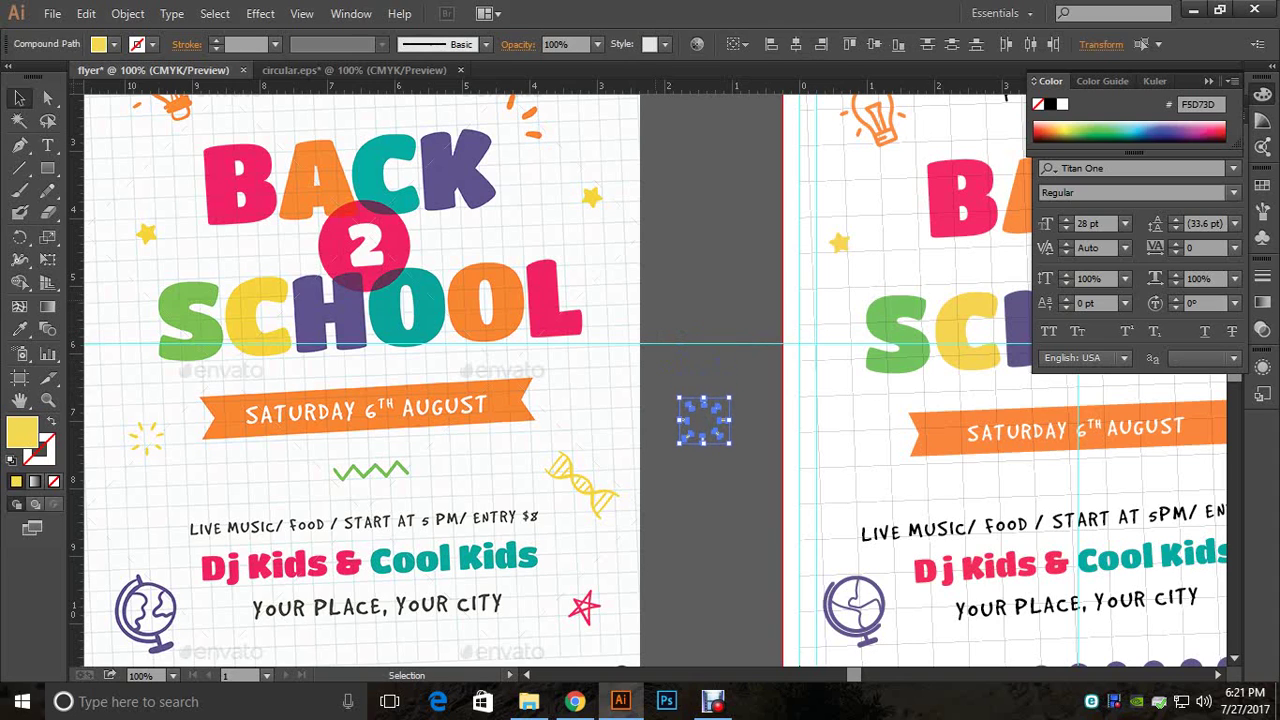
pyautogui.press('Right')
pyautogui.press('Right')
pyautogui.press('Right')
pyautogui.press('Right')
pyautogui.press('Right')
pyautogui.press('Right')
pyautogui.press('Right')
pyautogui.press('Right')
pyautogui.press('Right')
pyautogui.press('Right')
pyautogui.press('Right')
pyautogui.press('Right')
pyautogui.press('Right')
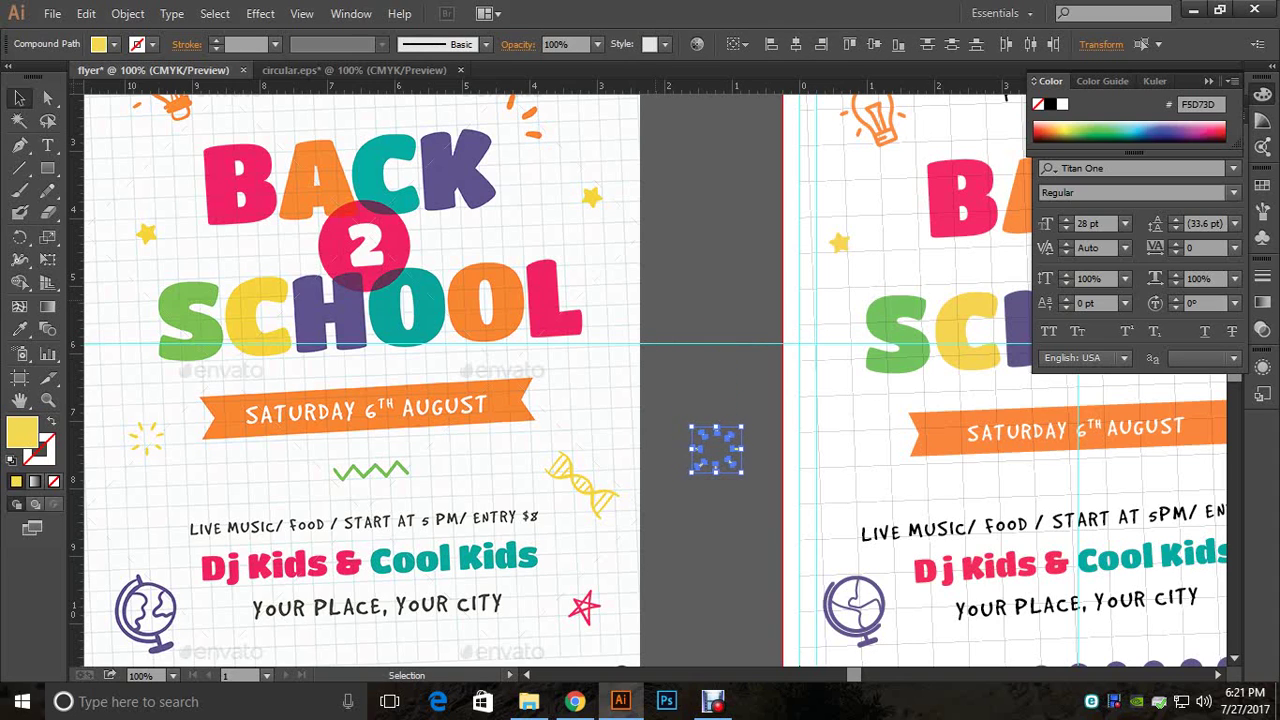
pyautogui.press('Right')
pyautogui.press('Right')
pyautogui.press('Right')
pyautogui.press('Right')
pyautogui.press('Right')
pyautogui.press('Right')
pyautogui.press('Right')
pyautogui.press('Right')
pyautogui.press('Right')
pyautogui.press('Right')
pyautogui.press('Right')
pyautogui.press('Right')
pyautogui.press('Right')
pyautogui.press('Right')
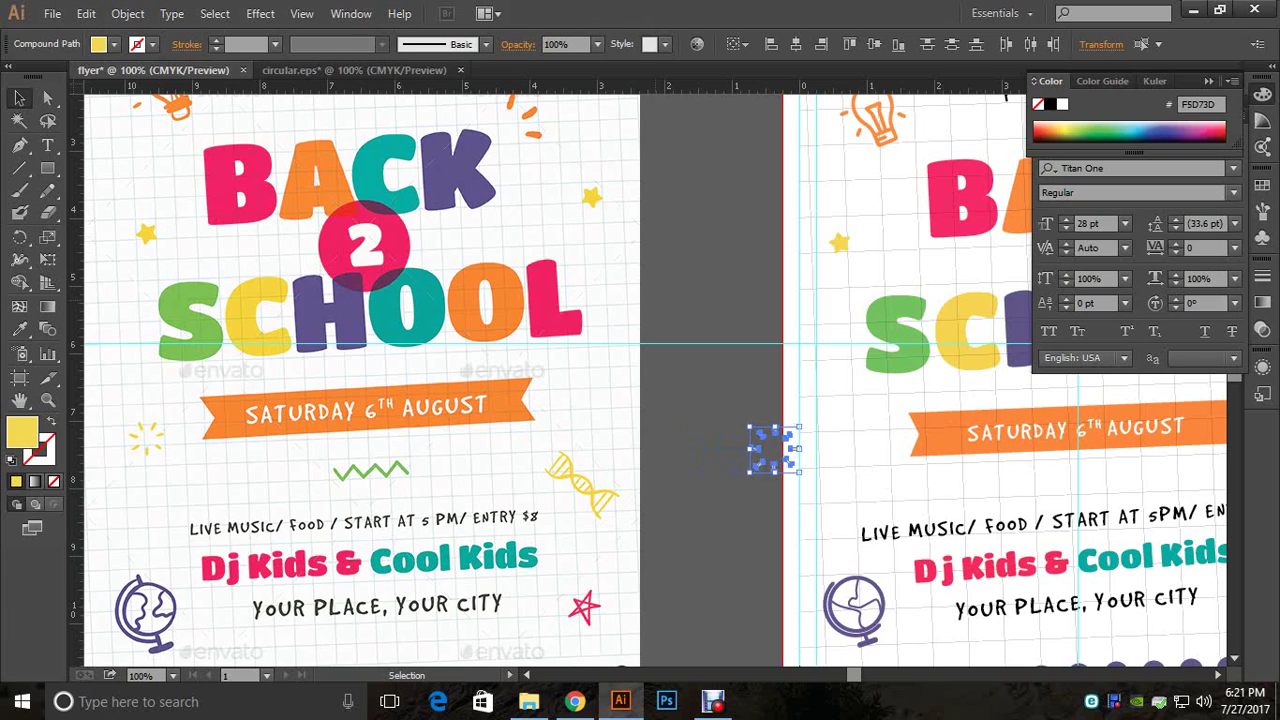
pyautogui.press('Right')
pyautogui.press('Right')
pyautogui.press('Right')
pyautogui.press('Right')
pyautogui.press('Right')
pyautogui.press('Right')
pyautogui.press('Right')
pyautogui.press('Right')
pyautogui.press('Right')
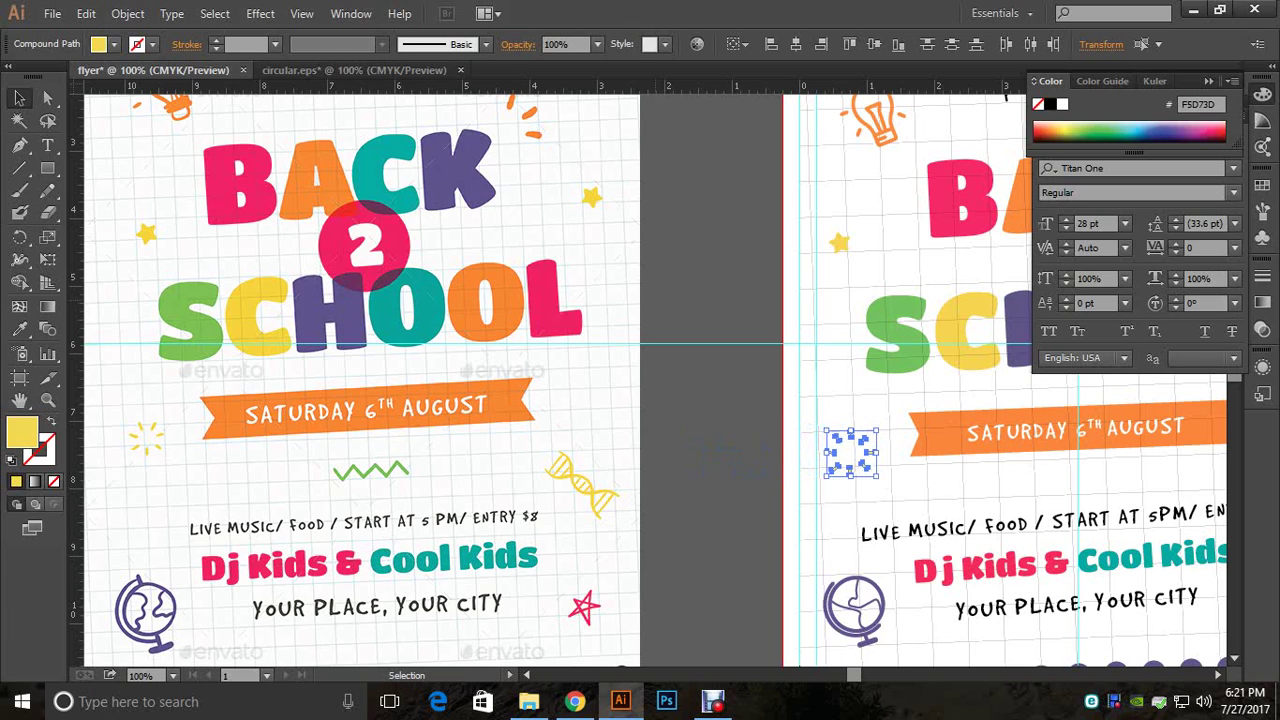
# Step: Scale the sun rays down slightly and nudge them right and down between the yellow star and the globe
pyautogui.moveTo(876, 476); pyautogui.dragTo(870, 470)
pyautogui.press('Right')
pyautogui.press('Right')
pyautogui.press('Down')
pyautogui.press('Down')
pyautogui.click(975, 483)
pyautogui.moveTo(960, 440); pyautogui.dragTo(805, 384)
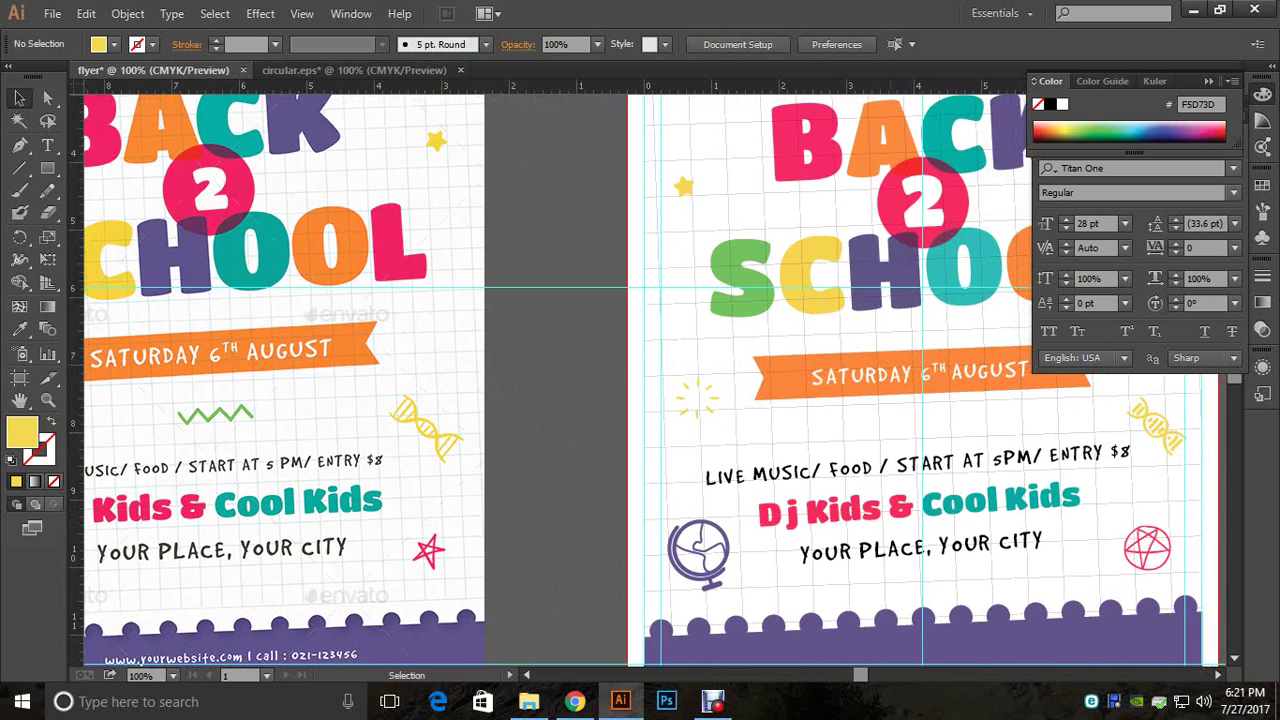
# Step: Close circular.eps and open zigzag.eps from its folder in File Explorer
pyautogui.click(460, 70)
pyautogui.click(733, 375)
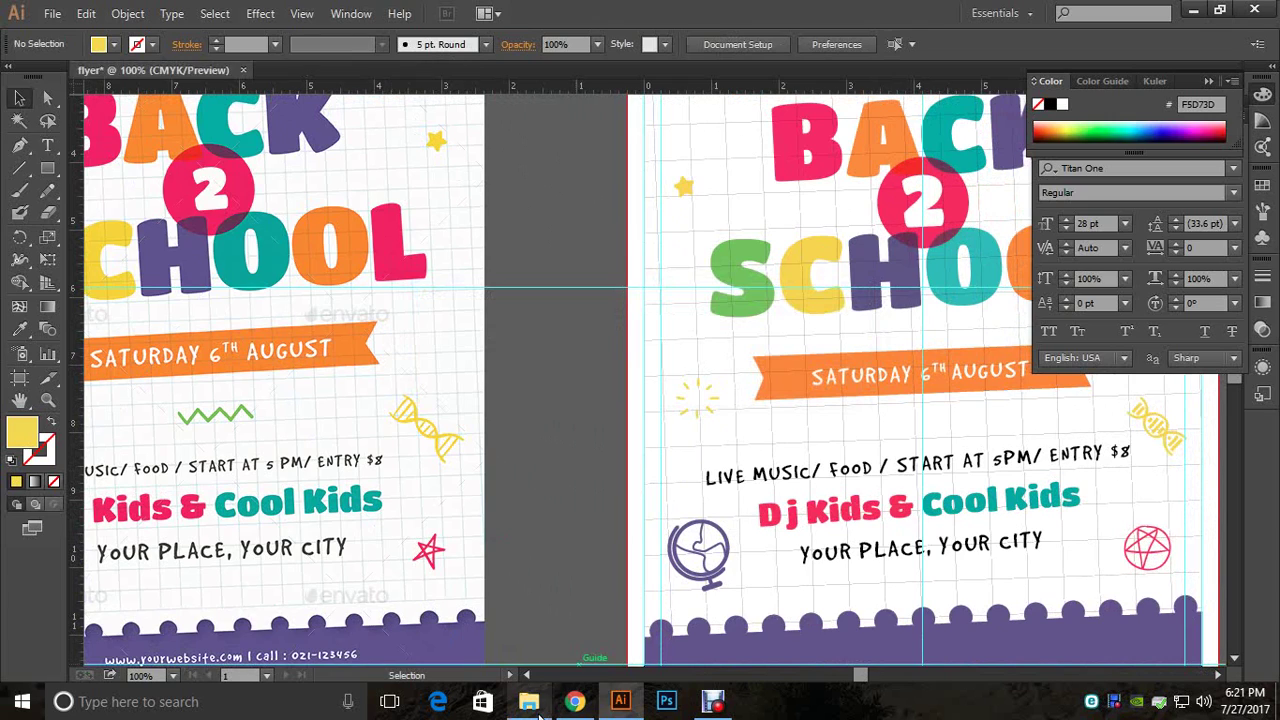
pyautogui.click(528, 701)
pyautogui.doubleClick(1208, 153)
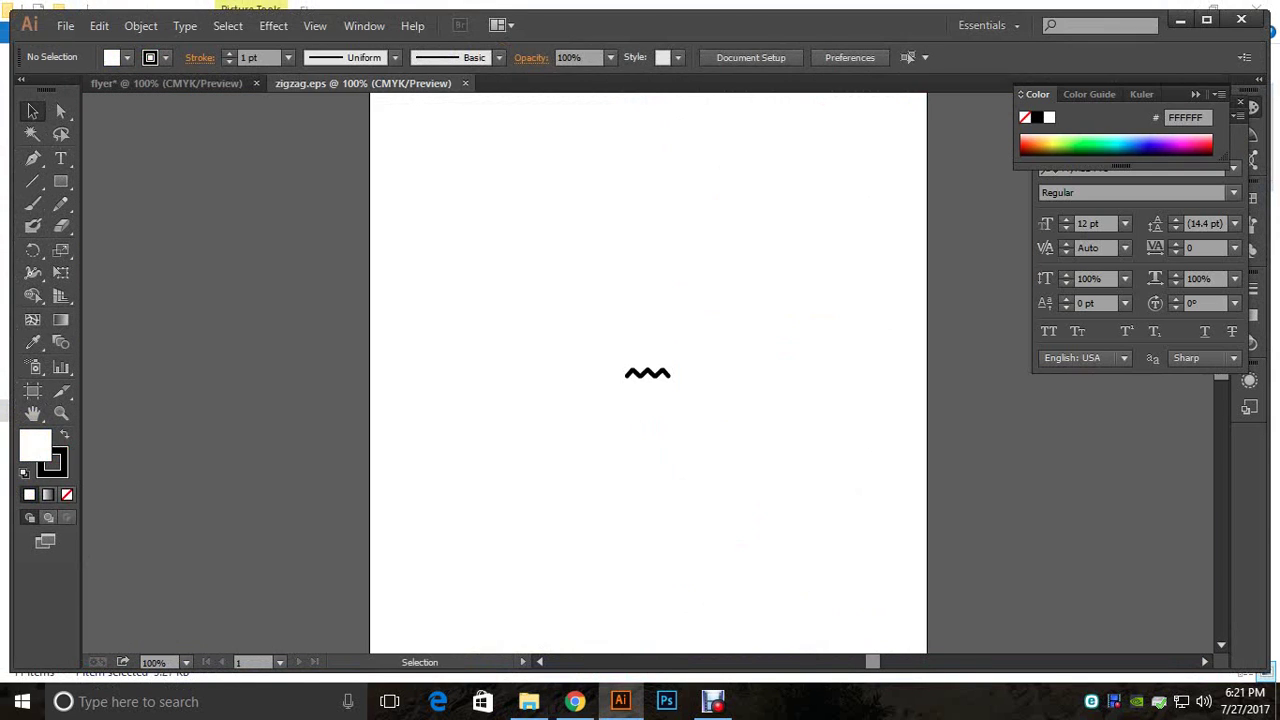
# Step: Ungroup the black zigzag artwork and release its clipping mask
pyautogui.click(650, 372)
pyautogui.rightClick(650, 372)
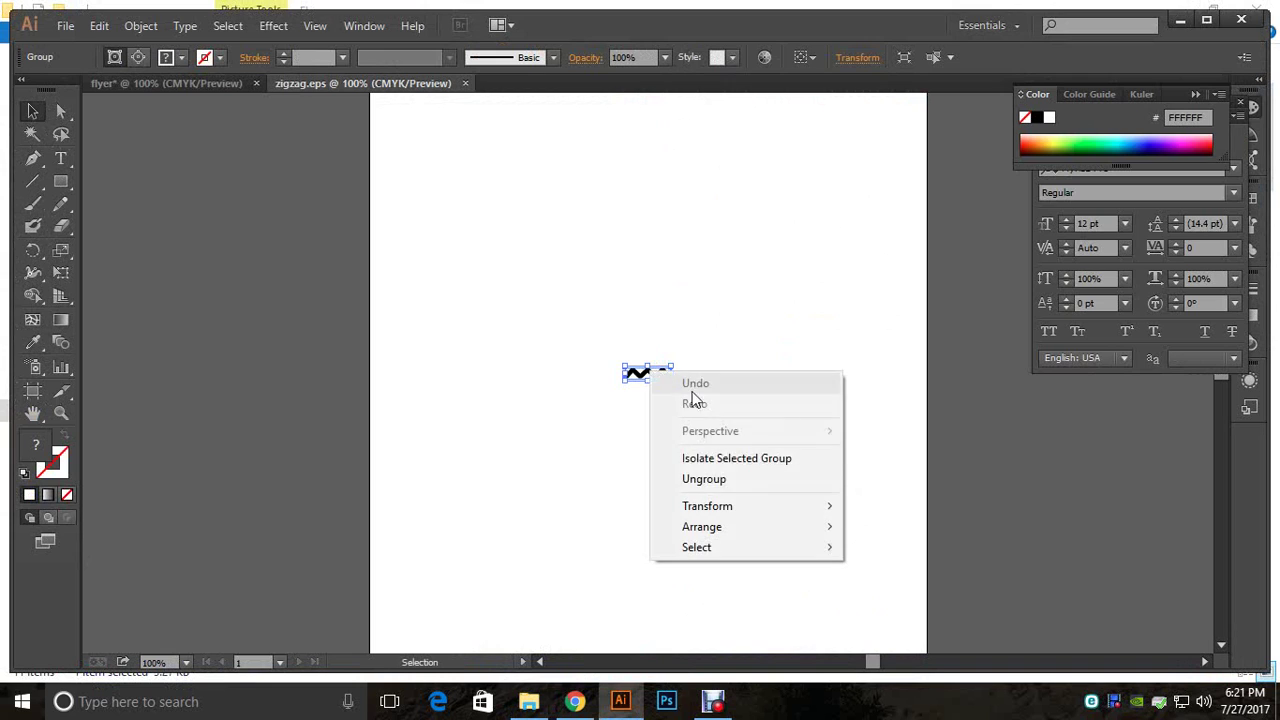
pyautogui.click(786, 480)
pyautogui.moveTo(662, 372); pyautogui.dragTo(837, 505)
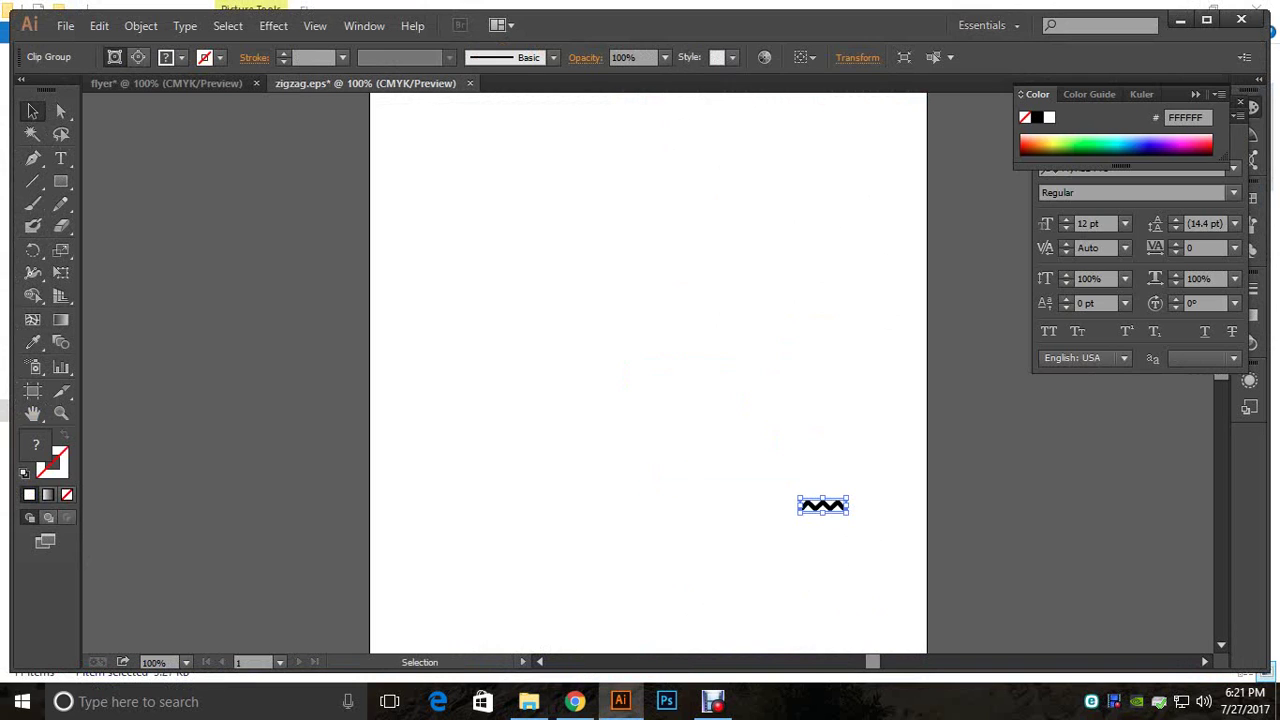
pyautogui.rightClick(828, 508)
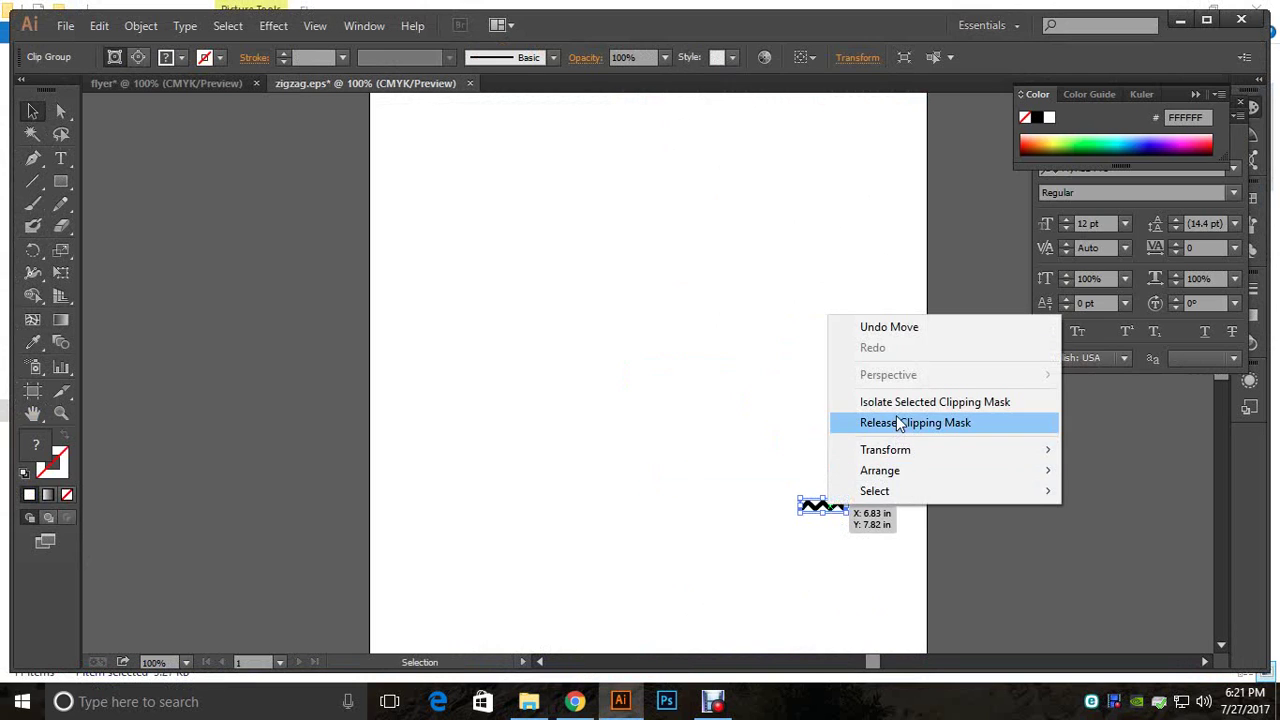
pyautogui.click(890, 423)
# Step: Move the zigzag shape away from its leftover clipping path and delete that path
pyautogui.moveTo(840, 506); pyautogui.dragTo(472, 511)
pyautogui.click(826, 506)
pyautogui.press('Delete')
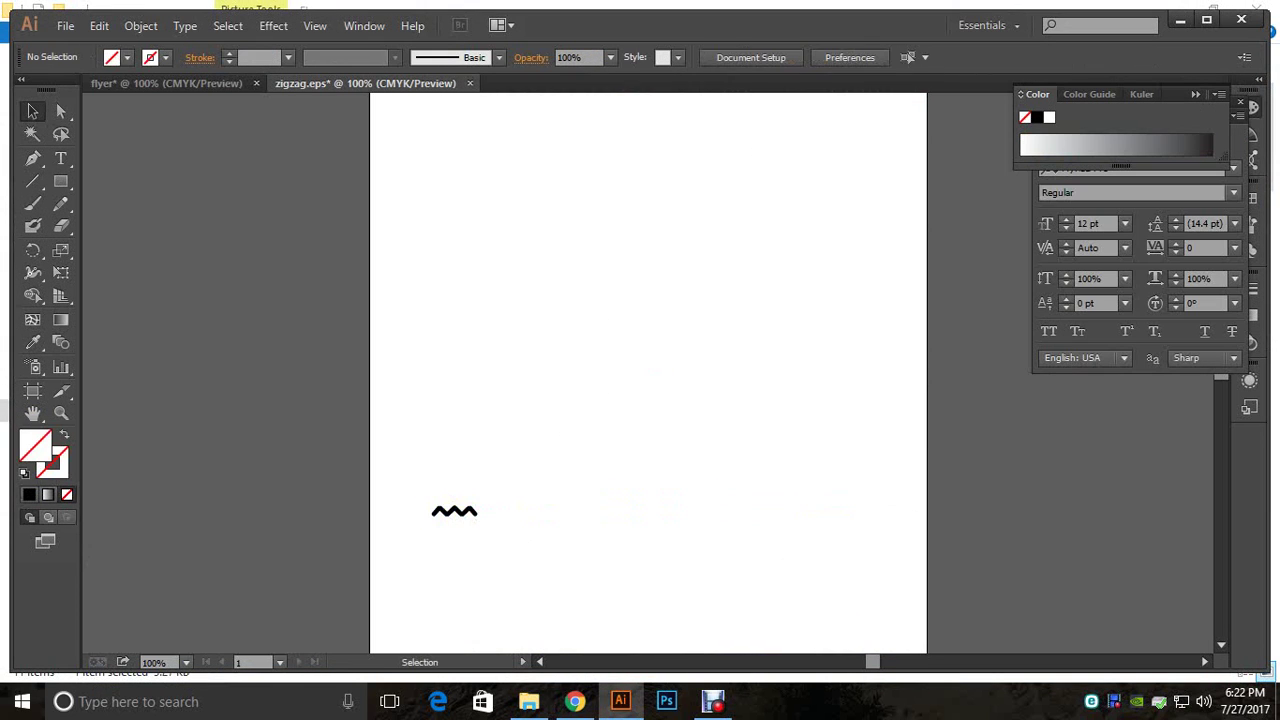
# Step: Rotate the black zigzag by 180°
pyautogui.click(458, 511)
pyautogui.rightClick(476, 510)
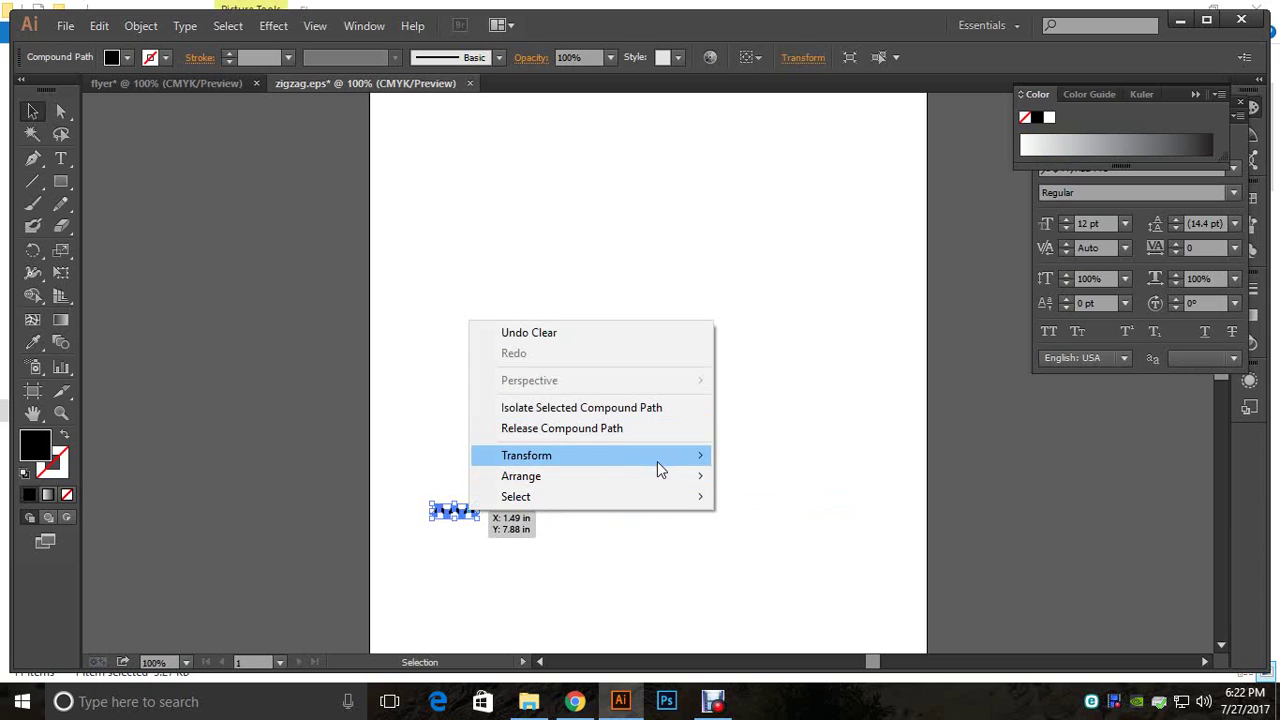
pyautogui.moveTo(681, 480)
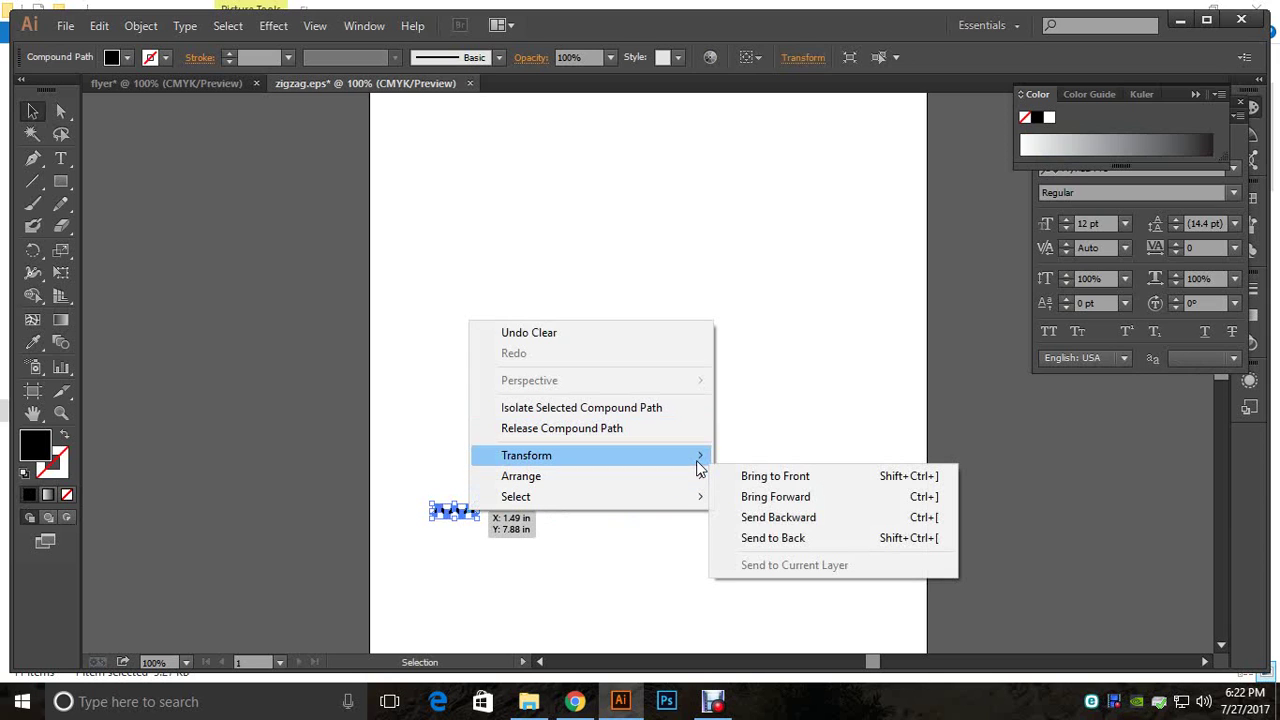
pyautogui.moveTo(697, 458)
pyautogui.click(761, 503)
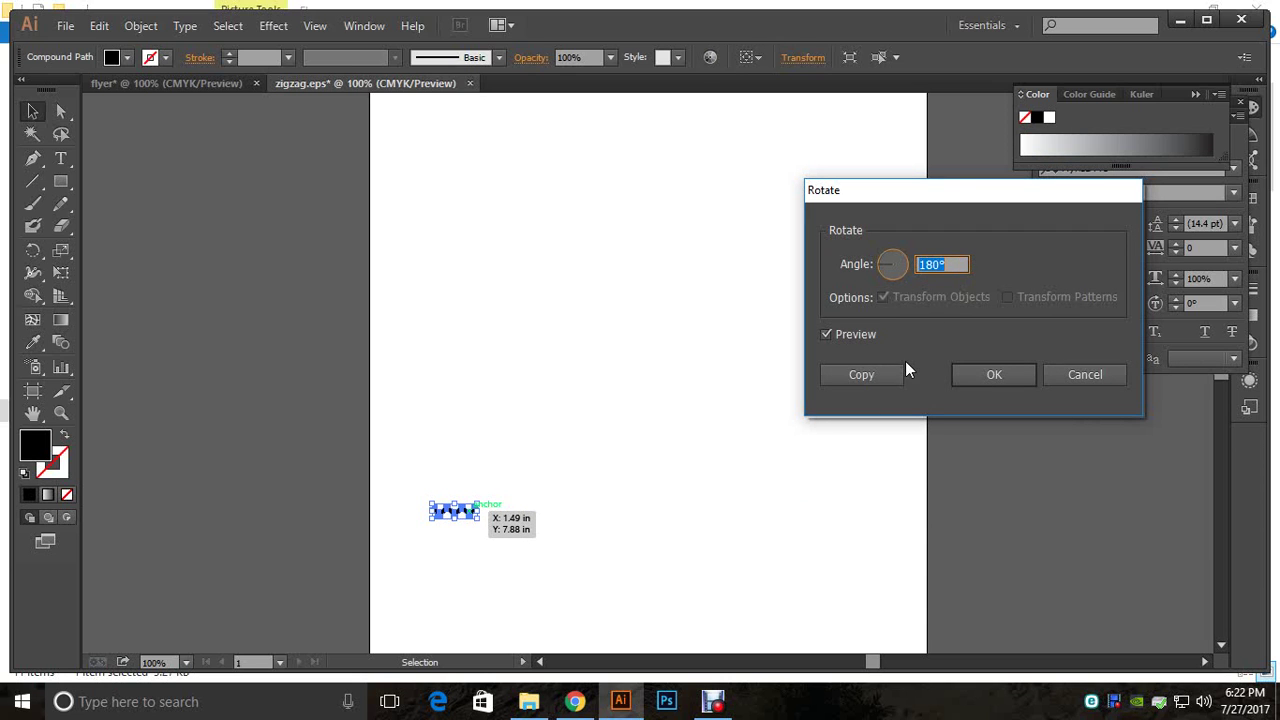
pyautogui.click(975, 372)
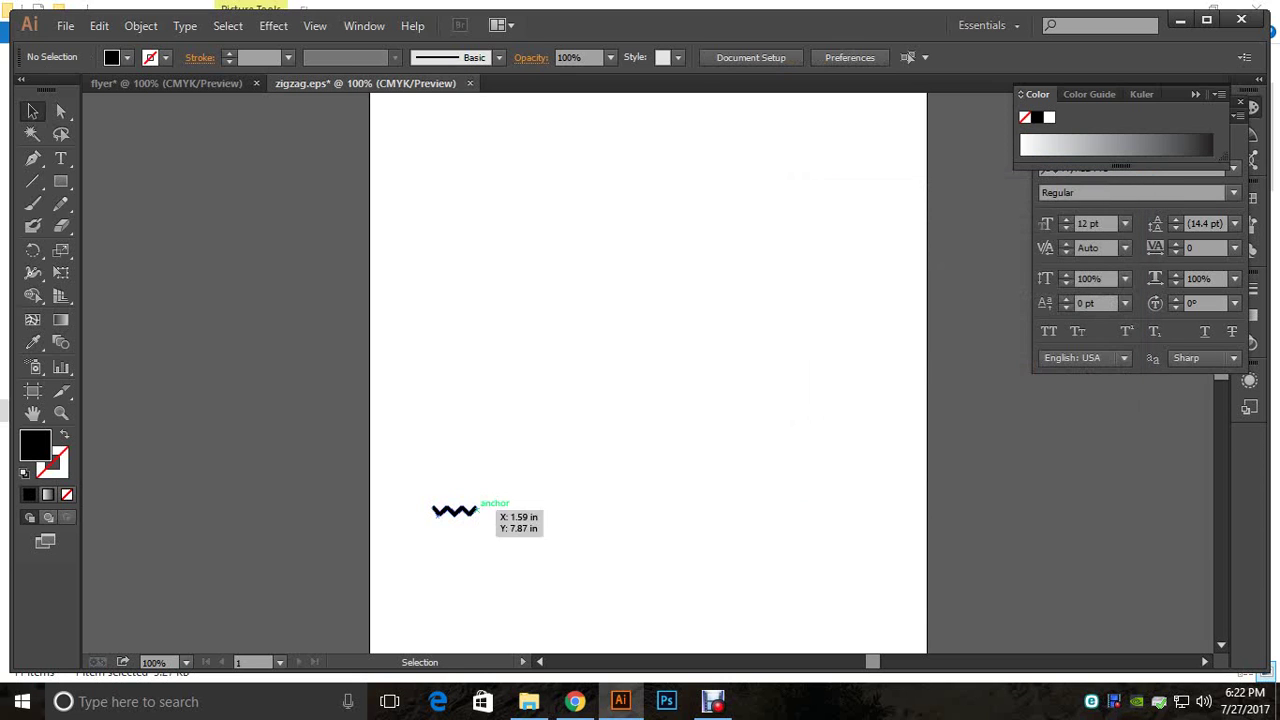
# Step: Bring the zigzag into the flyer document and recolour it with the green 88C556 sampled from the reference design's zigzag
pyautogui.moveTo(478, 510); pyautogui.dragTo(199, 83)
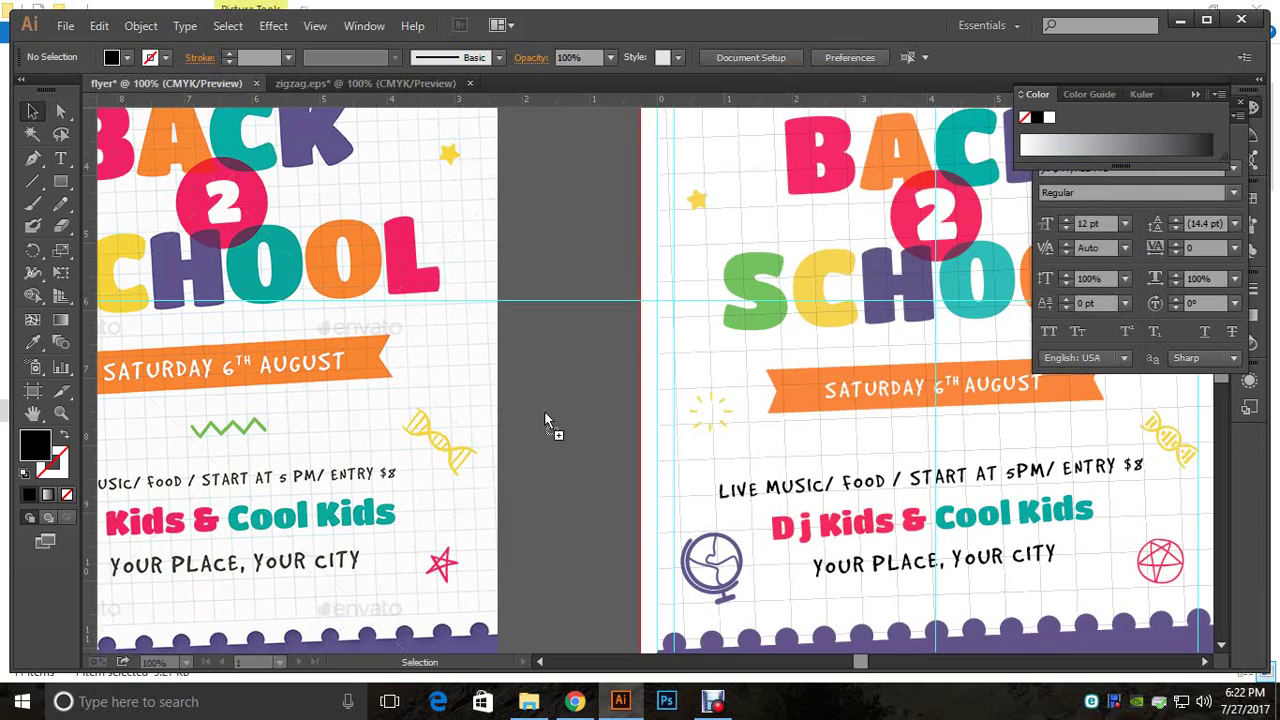
pyautogui.moveTo(544, 420); pyautogui.dragTo(544, 420)
pyautogui.press('i')
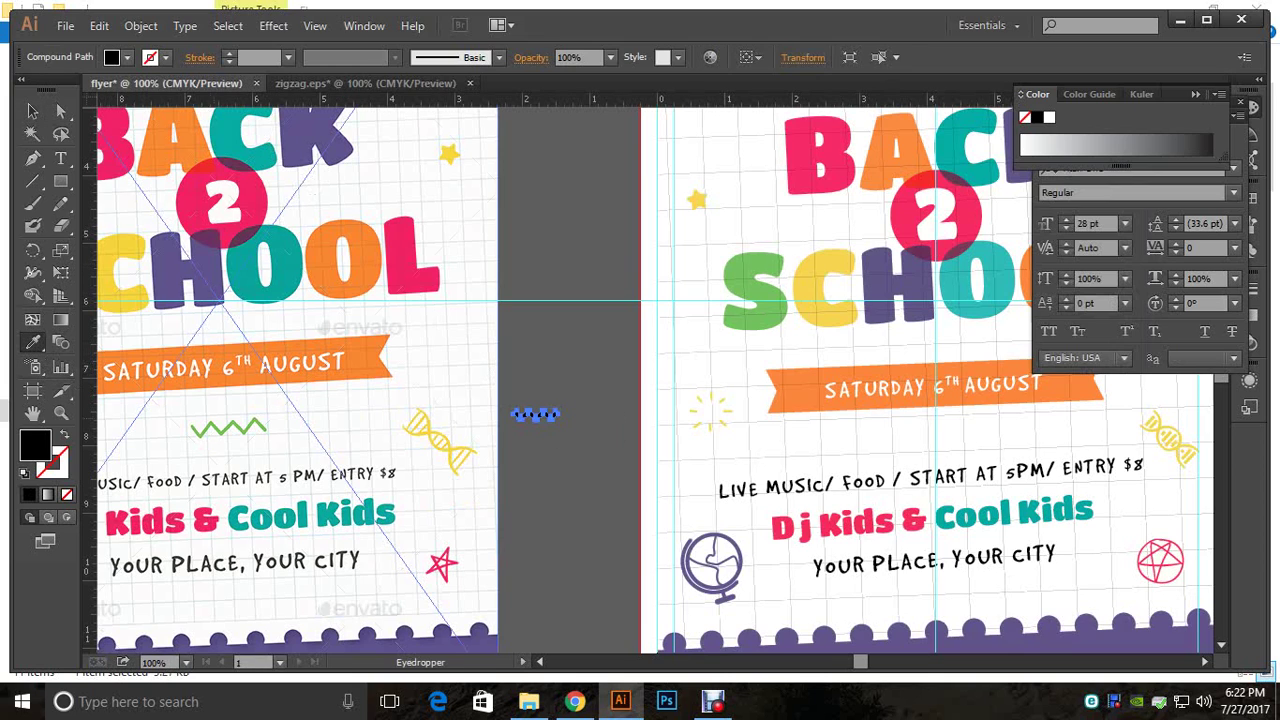
pyautogui.click(228, 428)
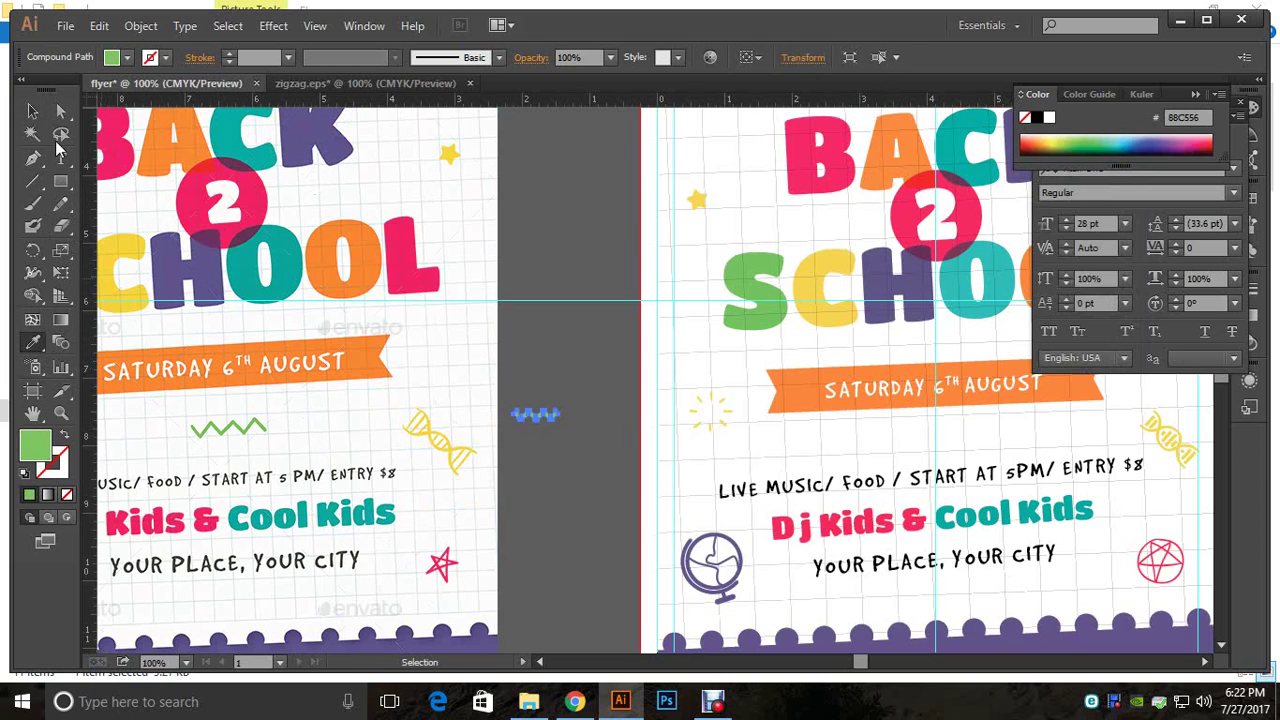
# Step: Place the green zigzag slightly enlarged below the orange date ribbon and nudge it right to centre it on the vertical guide
pyautogui.click(34, 111)
pyautogui.moveTo(561, 414); pyautogui.dragTo(922, 431)
pyautogui.click(590, 436)
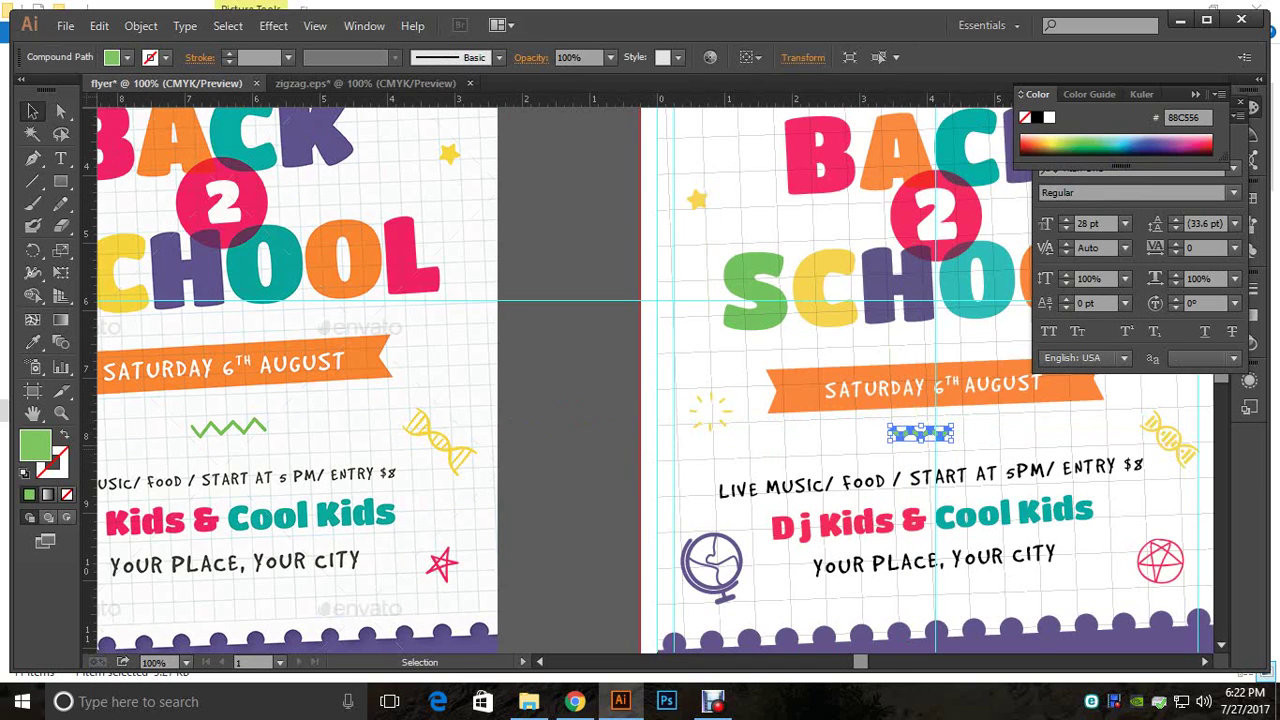
pyautogui.press('Right')
pyautogui.press('Right')
pyautogui.press('Right')
pyautogui.press('Right')
pyautogui.press('Right')
pyautogui.press('Right')
pyautogui.press('Right')
pyautogui.press('Right')
pyautogui.click(577, 420)
# Step: Close the floating Color and Character panels and maximise the application window
pyautogui.click(1240, 104)
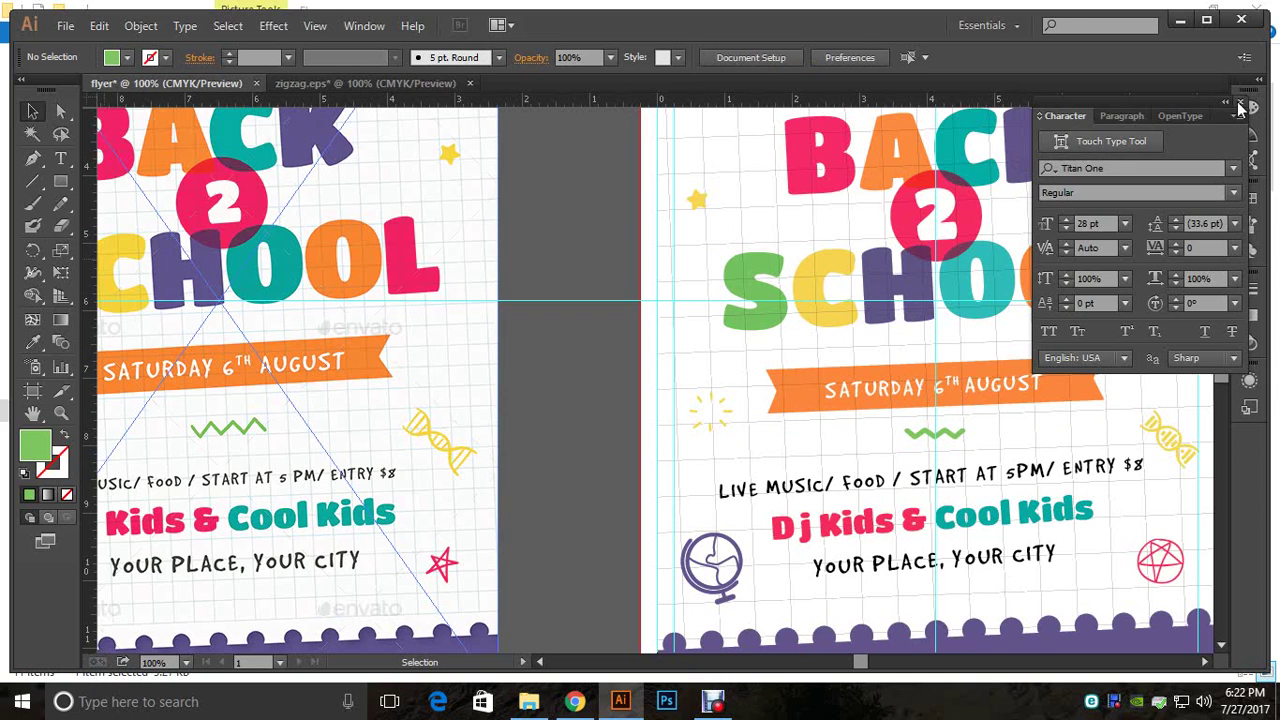
pyautogui.click(1240, 105)
pyautogui.click(1206, 20)
# Step: Start a text line below the reference design's purple footer, set in the GoodDog font at 20 pt
pyautogui.hotkey('ctrl', '-')
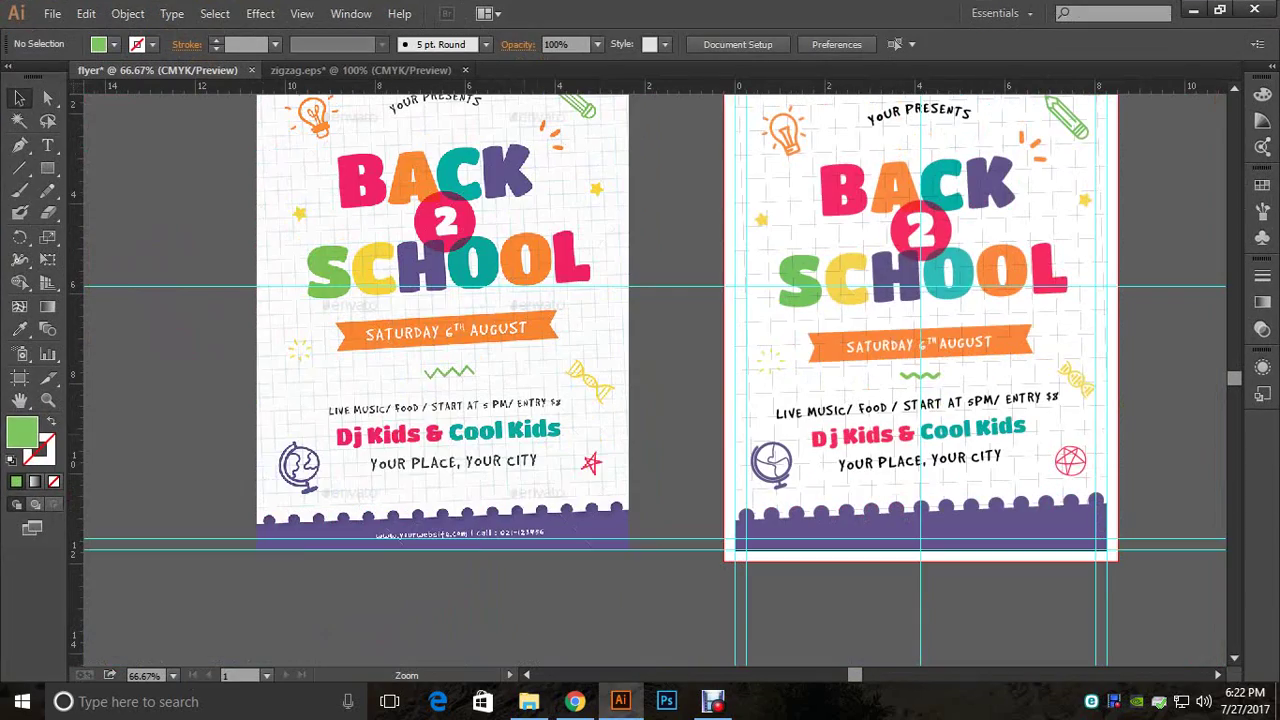
pyautogui.moveTo(640, 400); pyautogui.dragTo(546, 417)
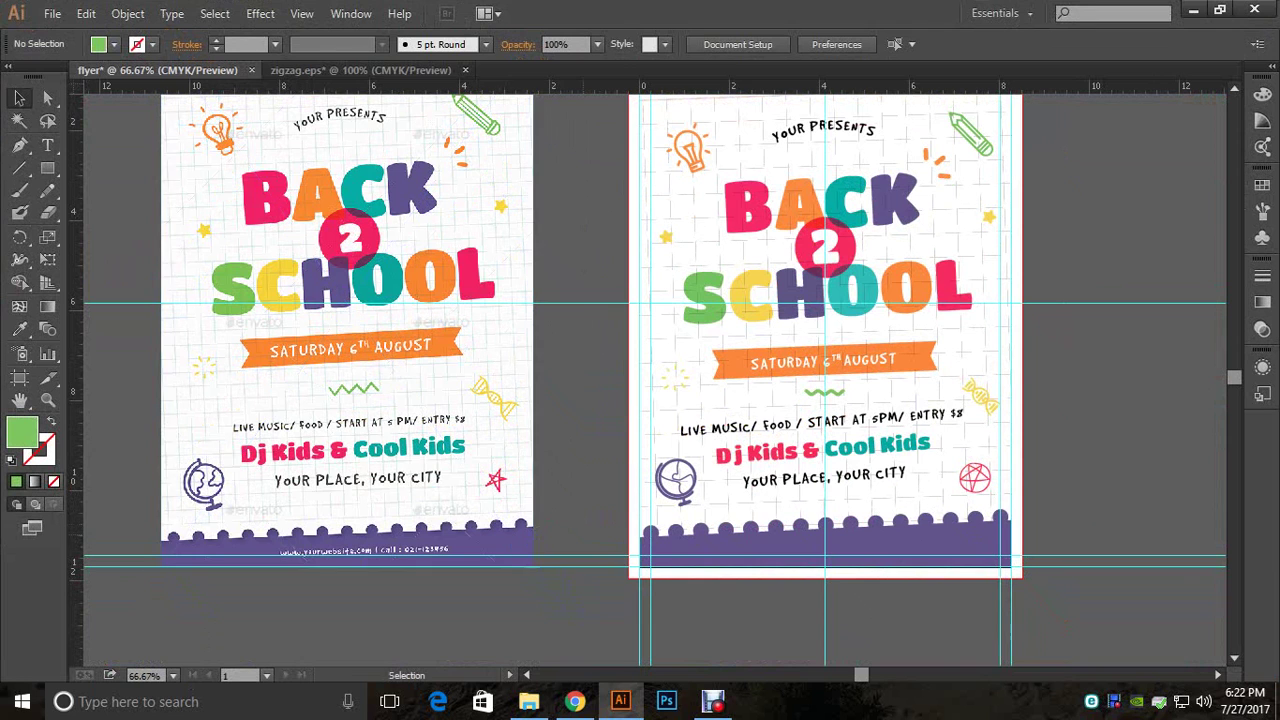
pyautogui.keyDown('ctrl'); pyautogui.keyDown('alt'); pyautogui.click(349, 582); pyautogui.keyUp('alt'); pyautogui.keyUp('ctrl')
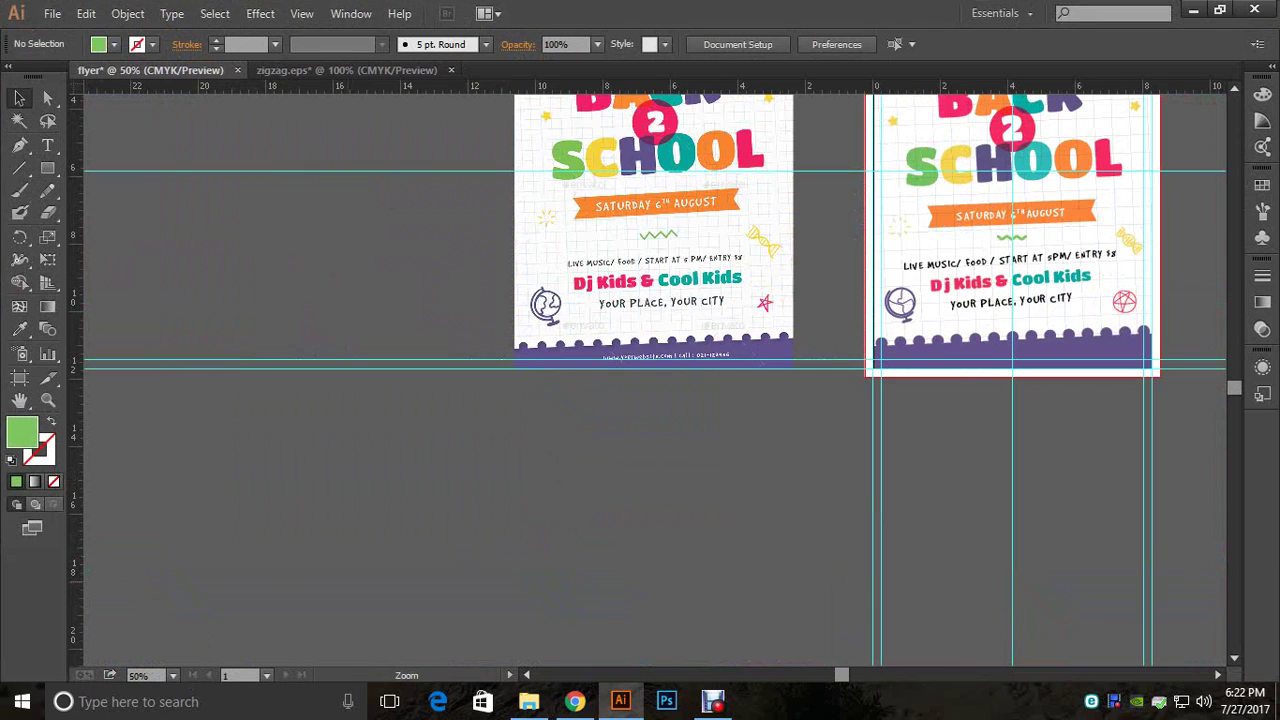
pyautogui.keyDown('ctrl'); pyautogui.click(635, 379); pyautogui.keyUp('ctrl')
pyautogui.keyDown('ctrl'); pyautogui.click(635, 379); pyautogui.keyUp('ctrl')
pyautogui.keyDown('ctrl'); pyautogui.click(674, 388); pyautogui.keyUp('ctrl')
pyautogui.keyDown('ctrl'); pyautogui.click(674, 388); pyautogui.keyUp('ctrl')
pyautogui.moveTo(674, 388); pyautogui.dragTo(610, 438)
pyautogui.press('t')
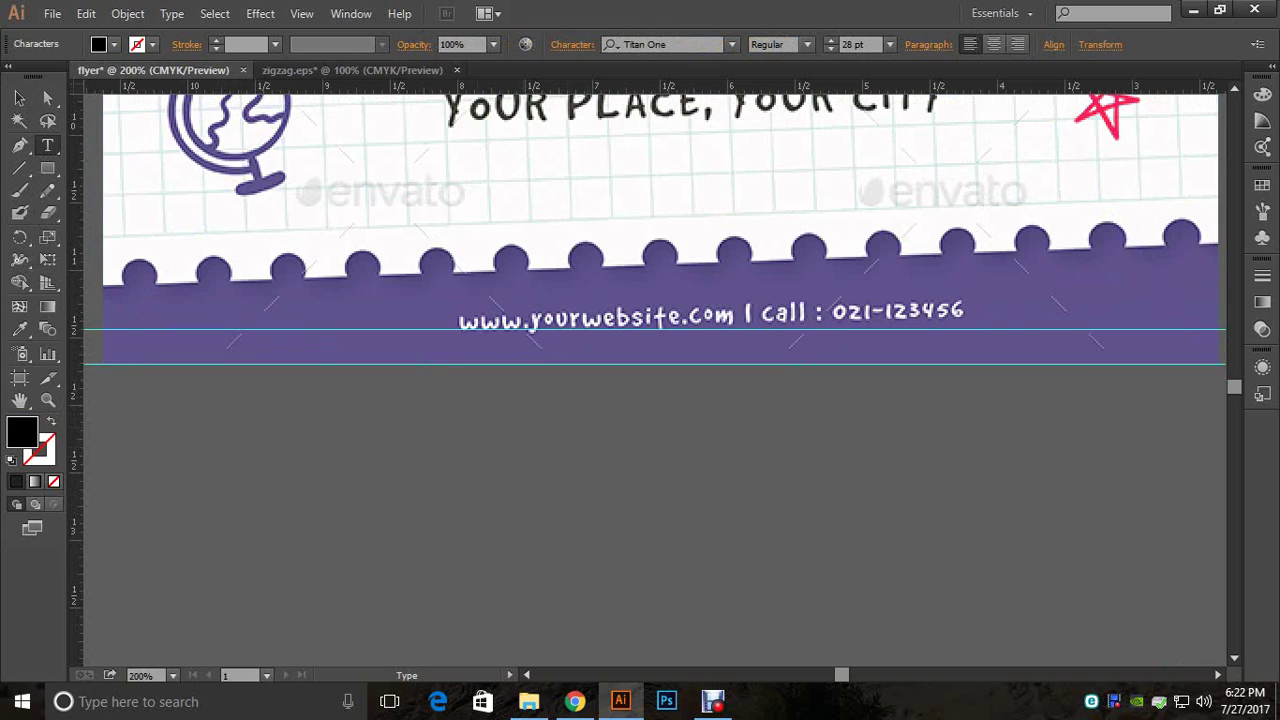
pyautogui.hotkey('ctrl', 't')
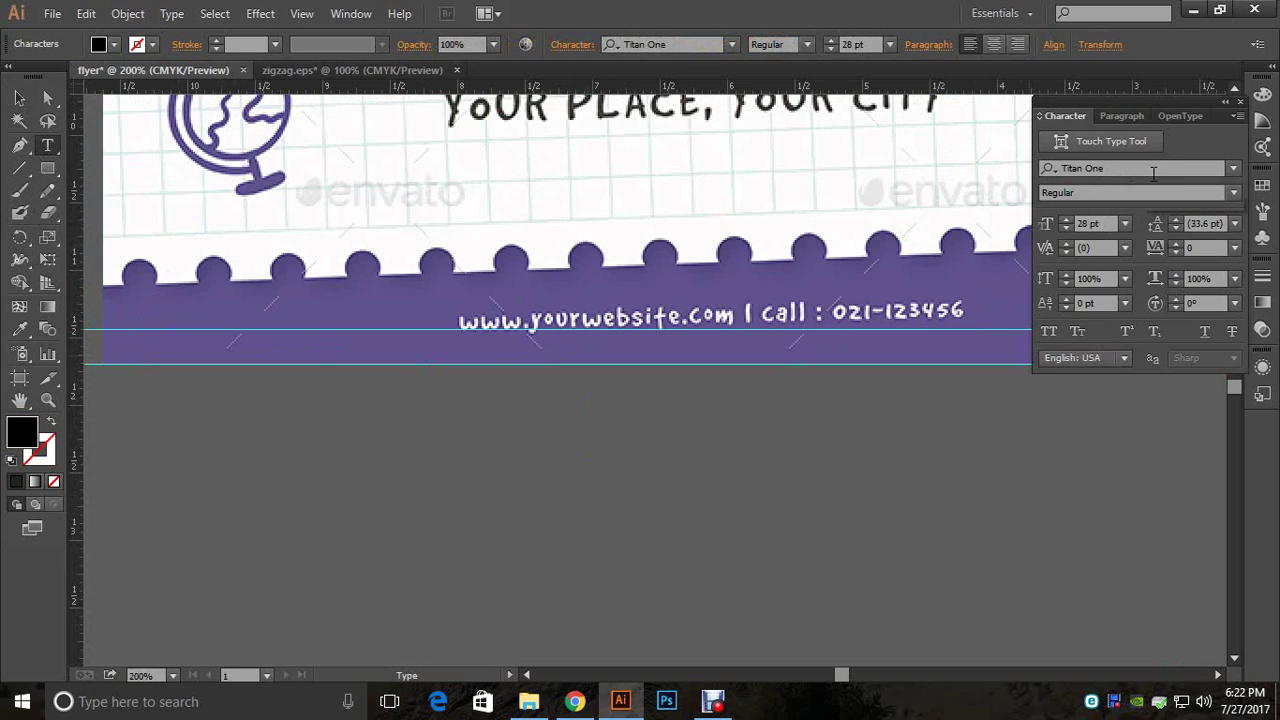
pyautogui.click(1048, 170)
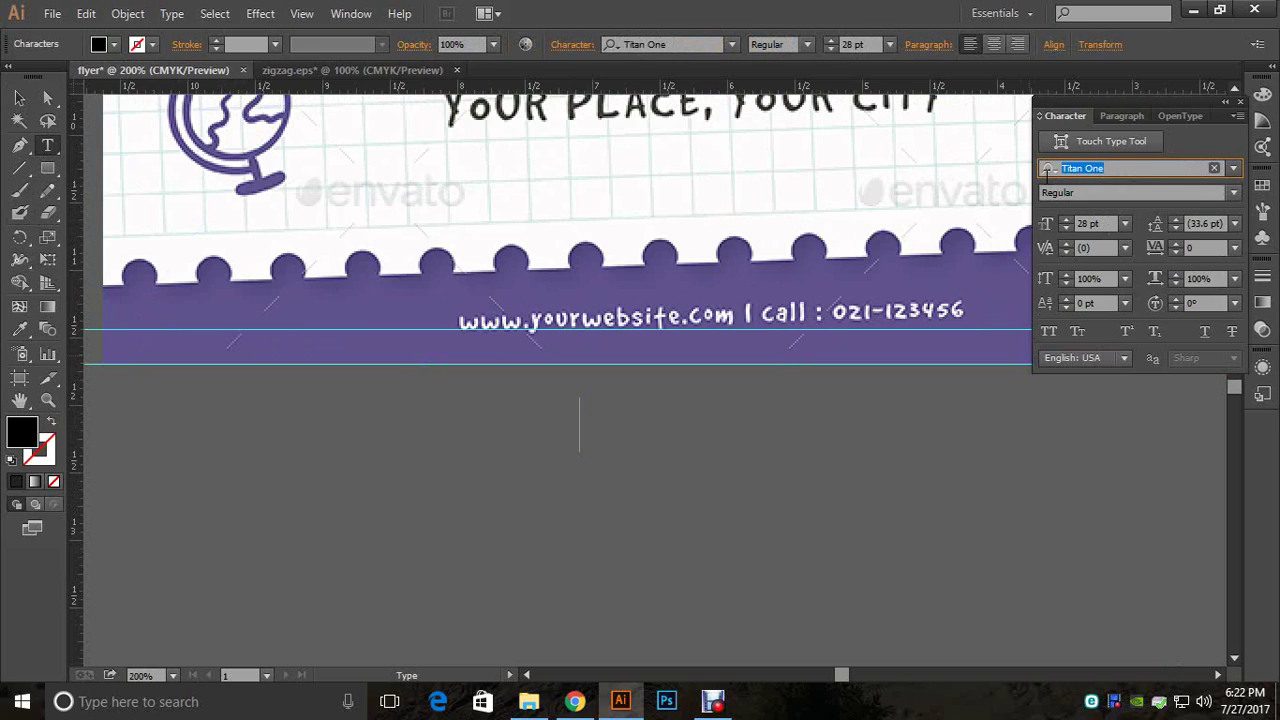
pyautogui.write('good')
pyautogui.click(1011, 193)
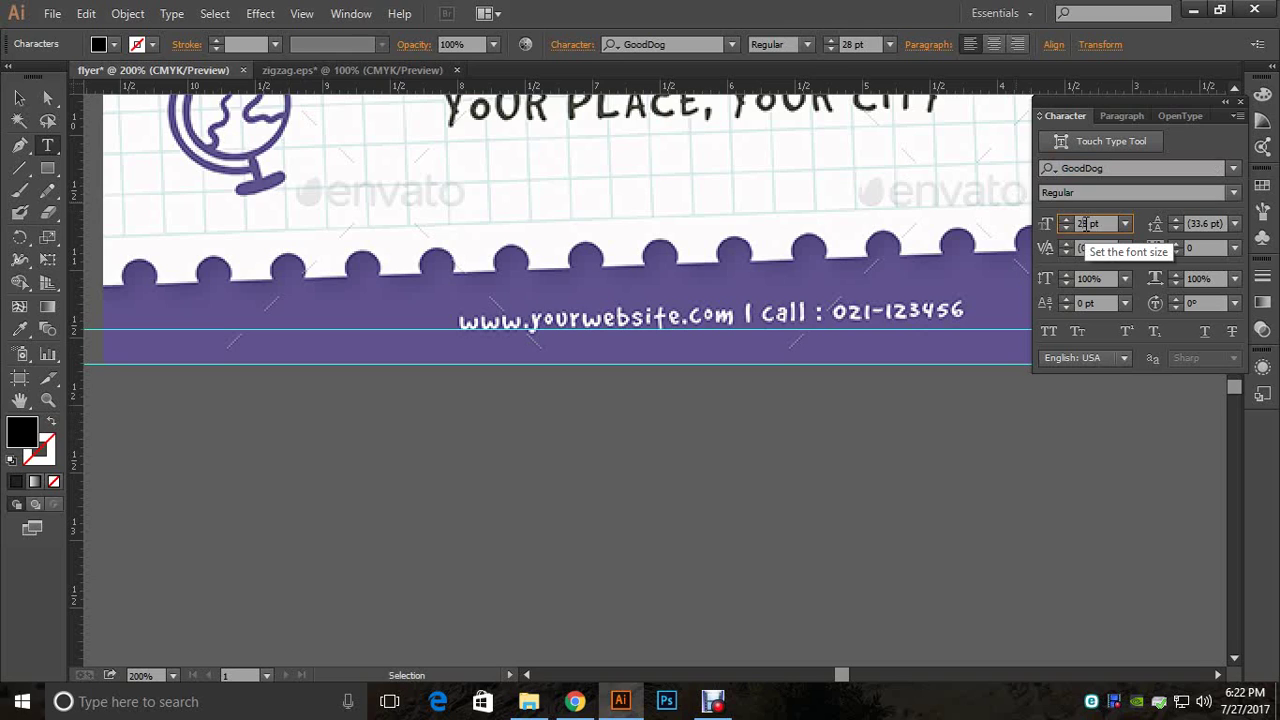
pyautogui.click(1090, 225)
pyautogui.write('20')
pyautogui.press('Return')
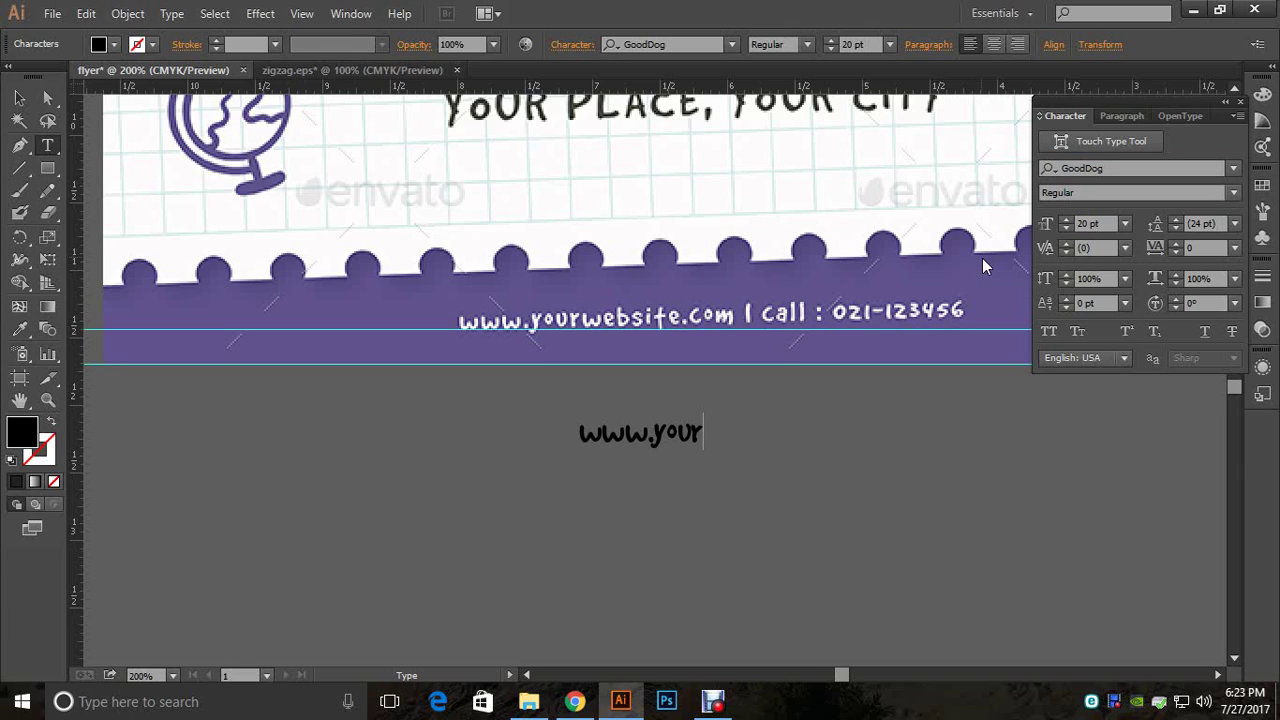
pyautogui.write('website.com')
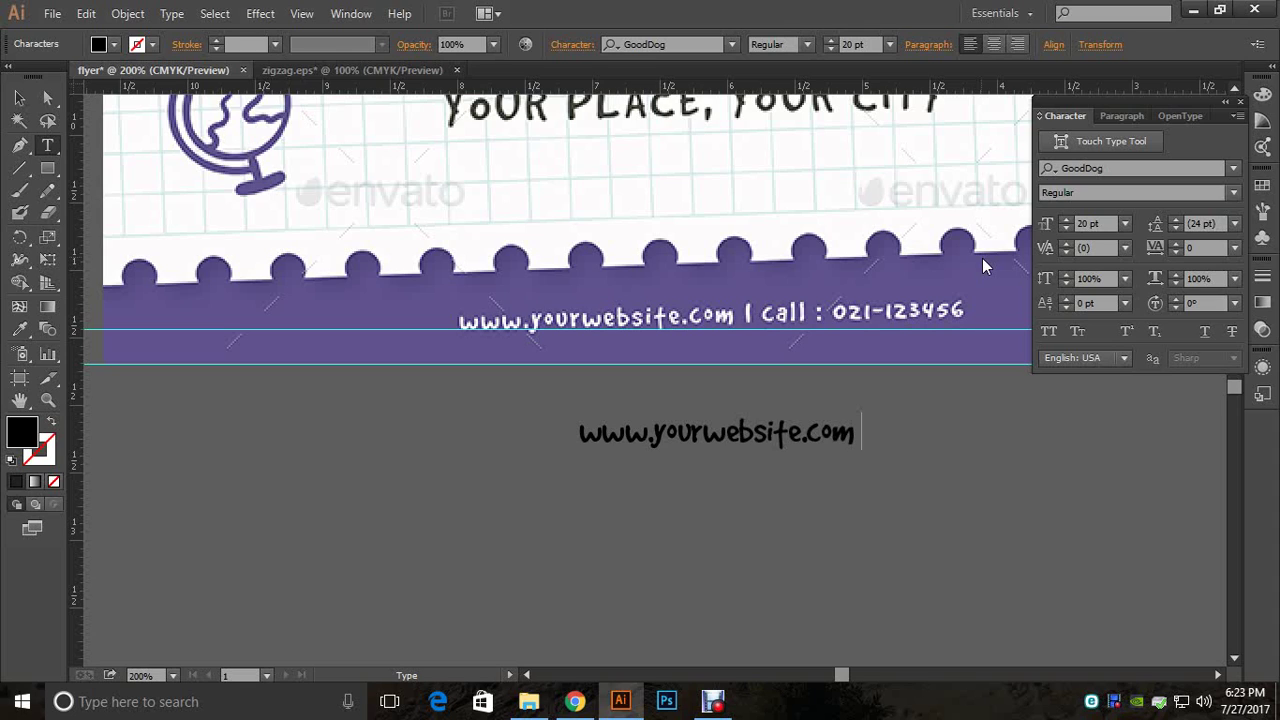
pyautogui.write(' | call : 021-')
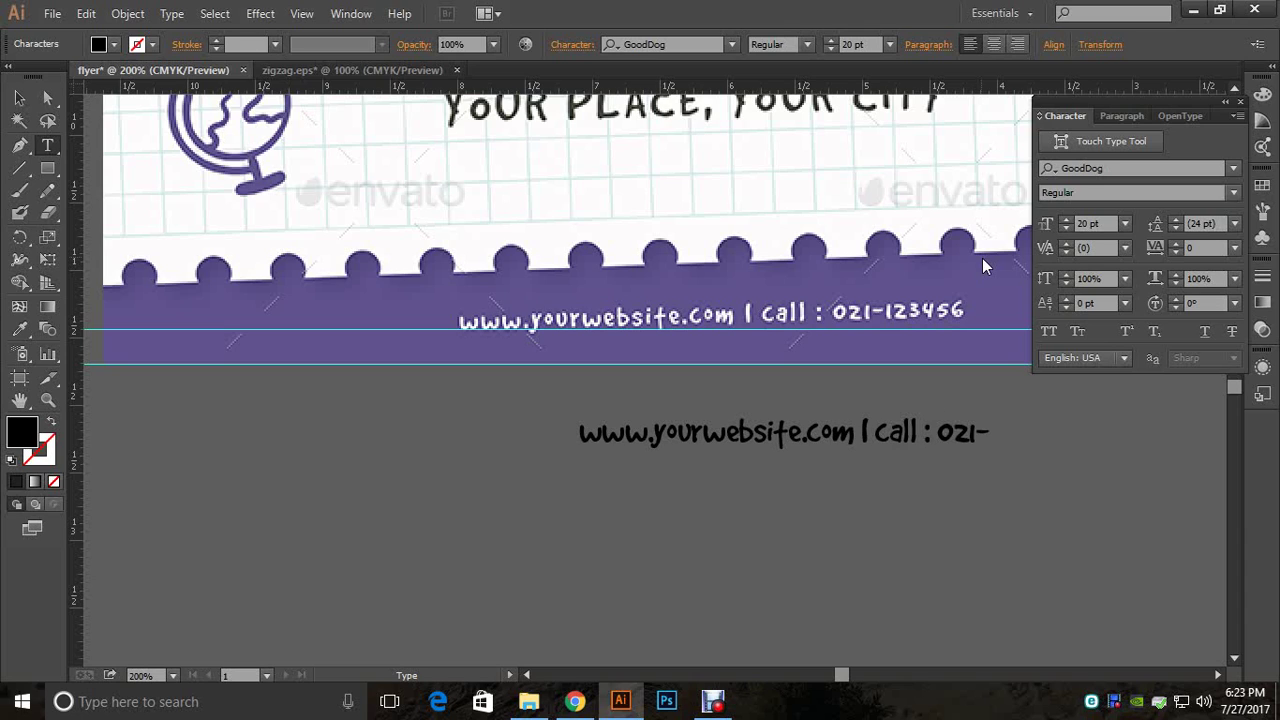
pyautogui.write('123456')
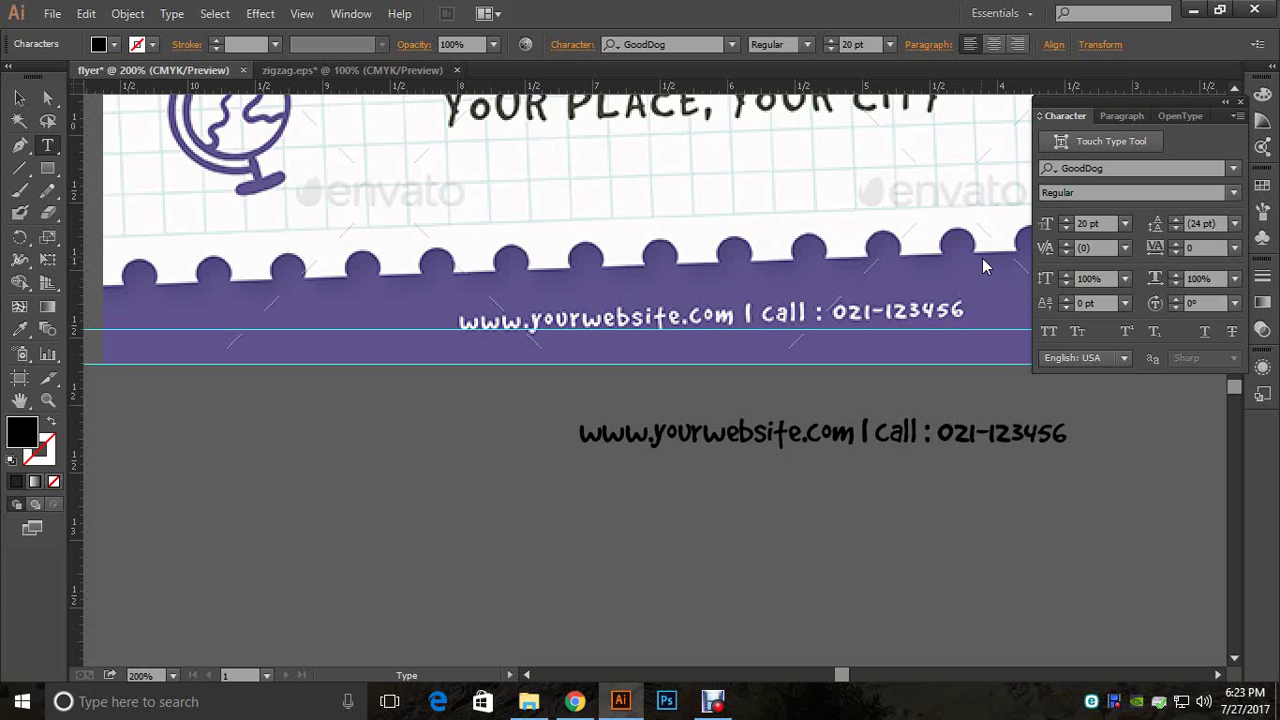
pyautogui.click(15, 119)
pyautogui.click(19, 97)
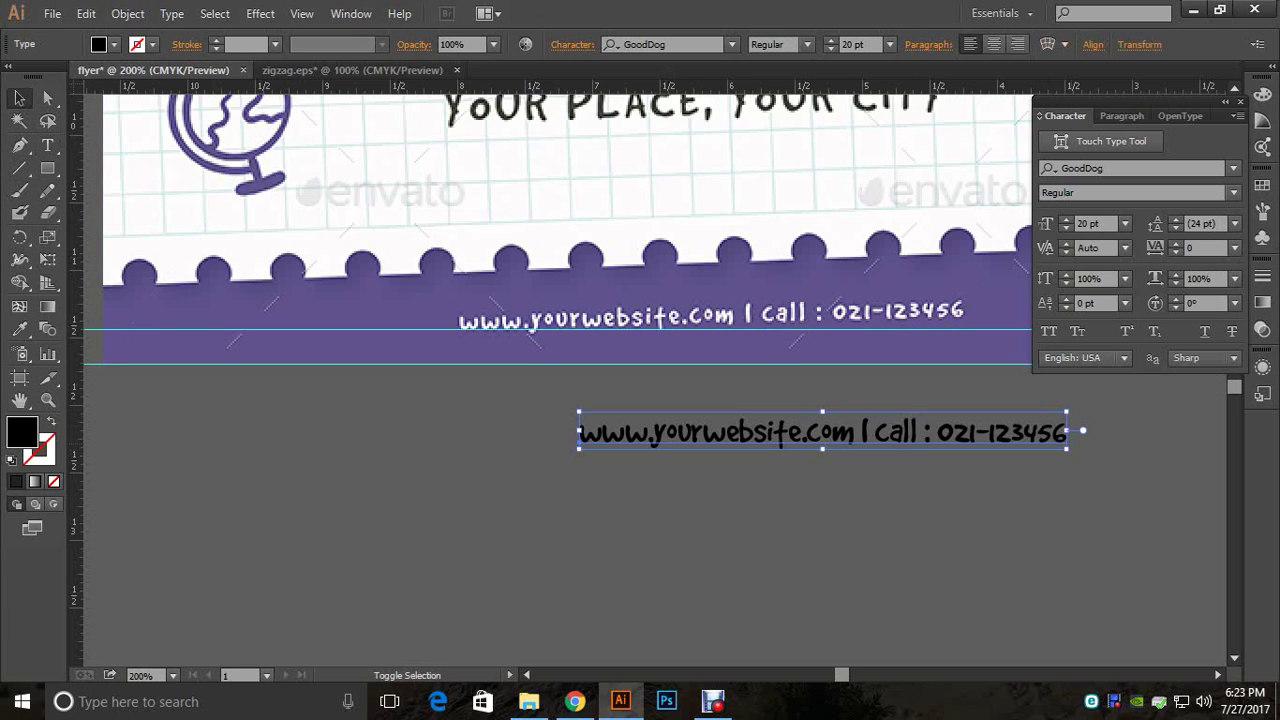
# Step: Scale the contact line down to about 17.45 pt and reposition it slightly below the reference design's footer
pyautogui.moveTo(1067, 431); pyautogui.dragTo(853, 475)
pyautogui.click(897, 408)
pyautogui.click(850, 422)
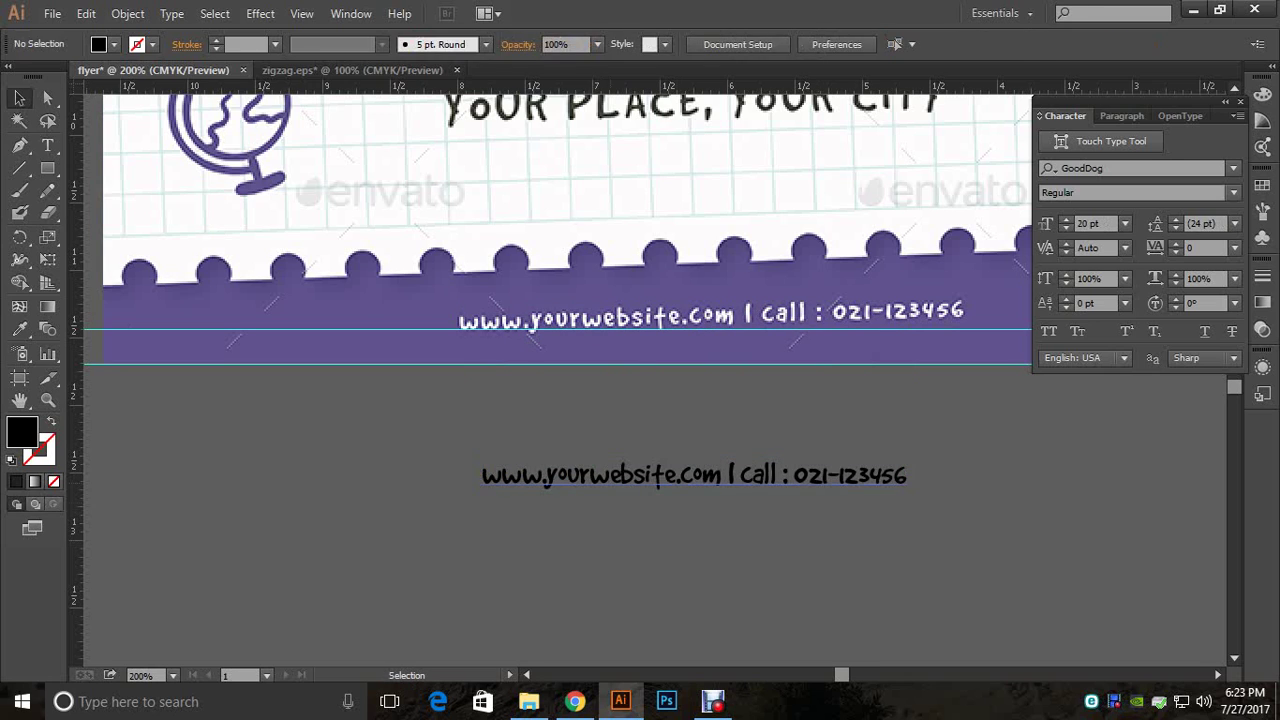
pyautogui.click(800, 476)
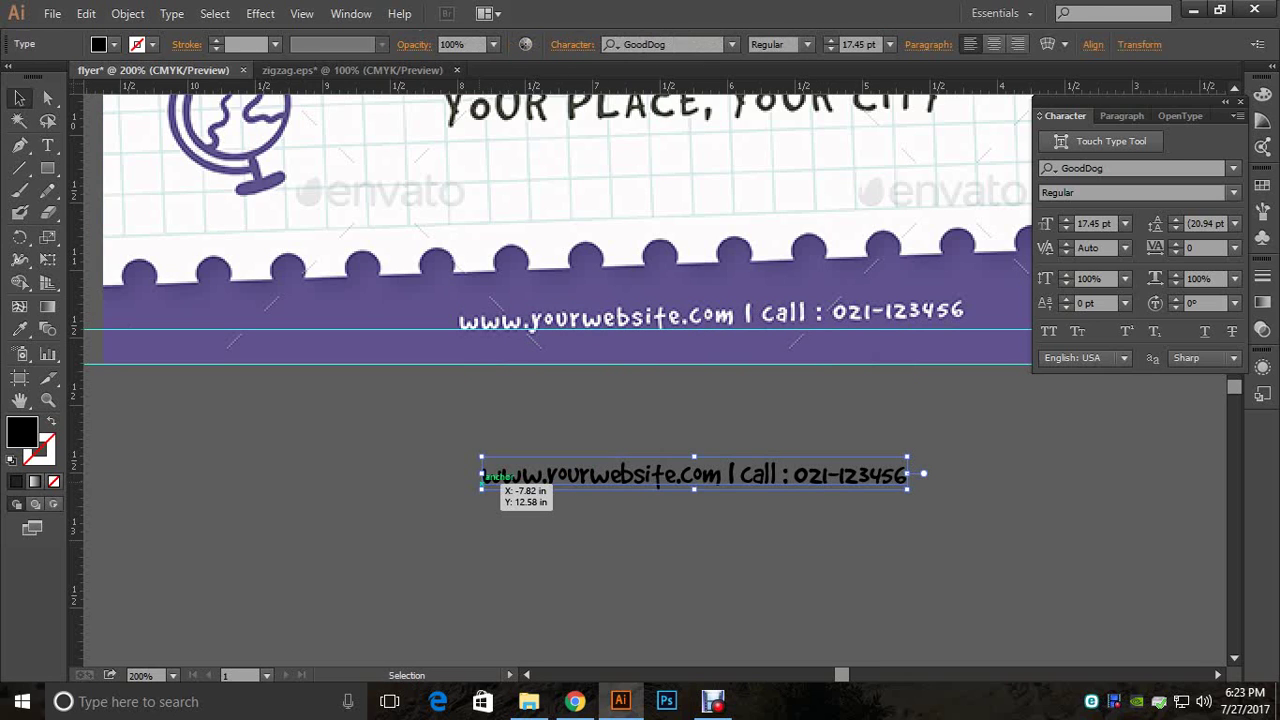
pyautogui.click(482, 486)
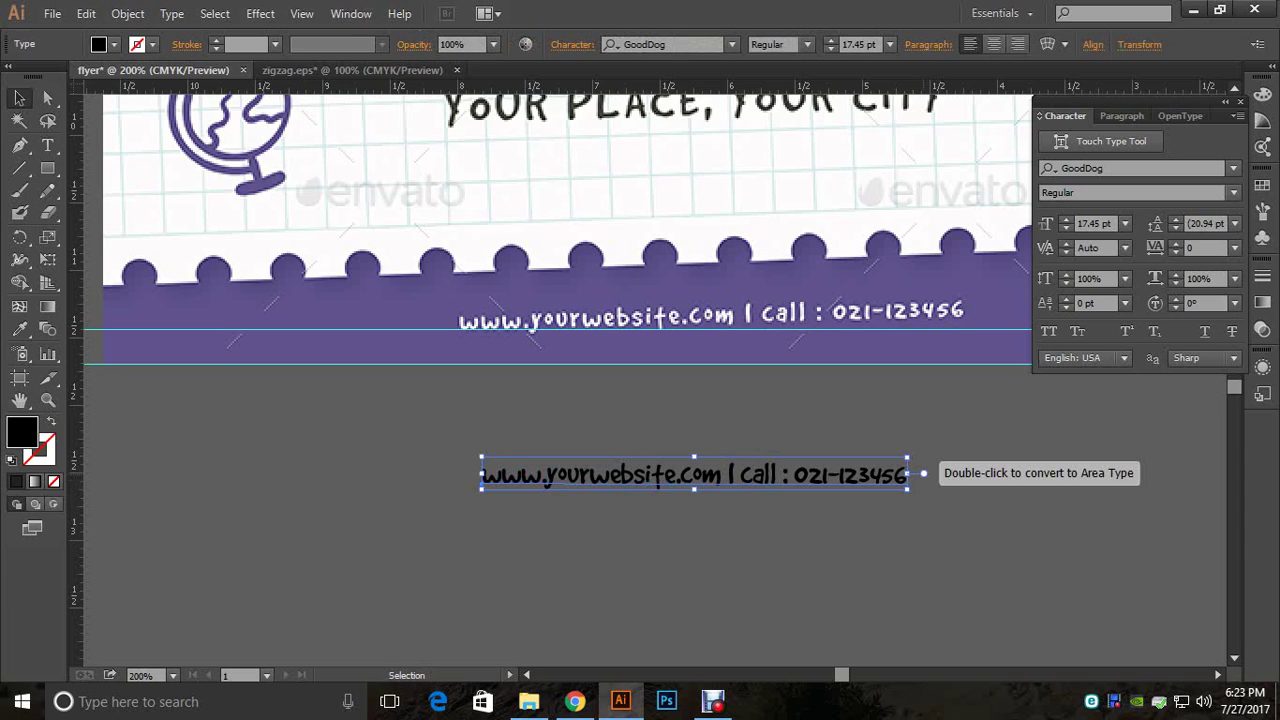
pyautogui.click(924, 474)
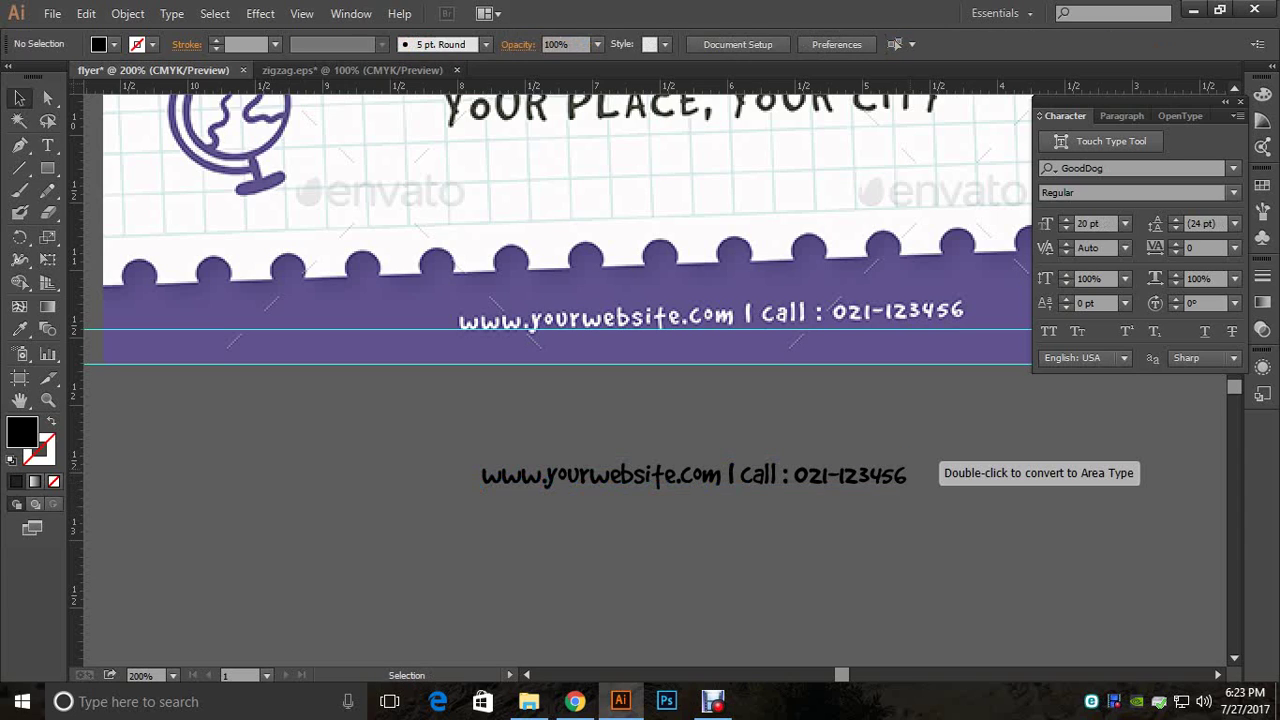
pyautogui.click(904, 477)
pyautogui.moveTo(904, 477); pyautogui.dragTo(904, 469)
pyautogui.click(930, 520)
pyautogui.click(838, 474)
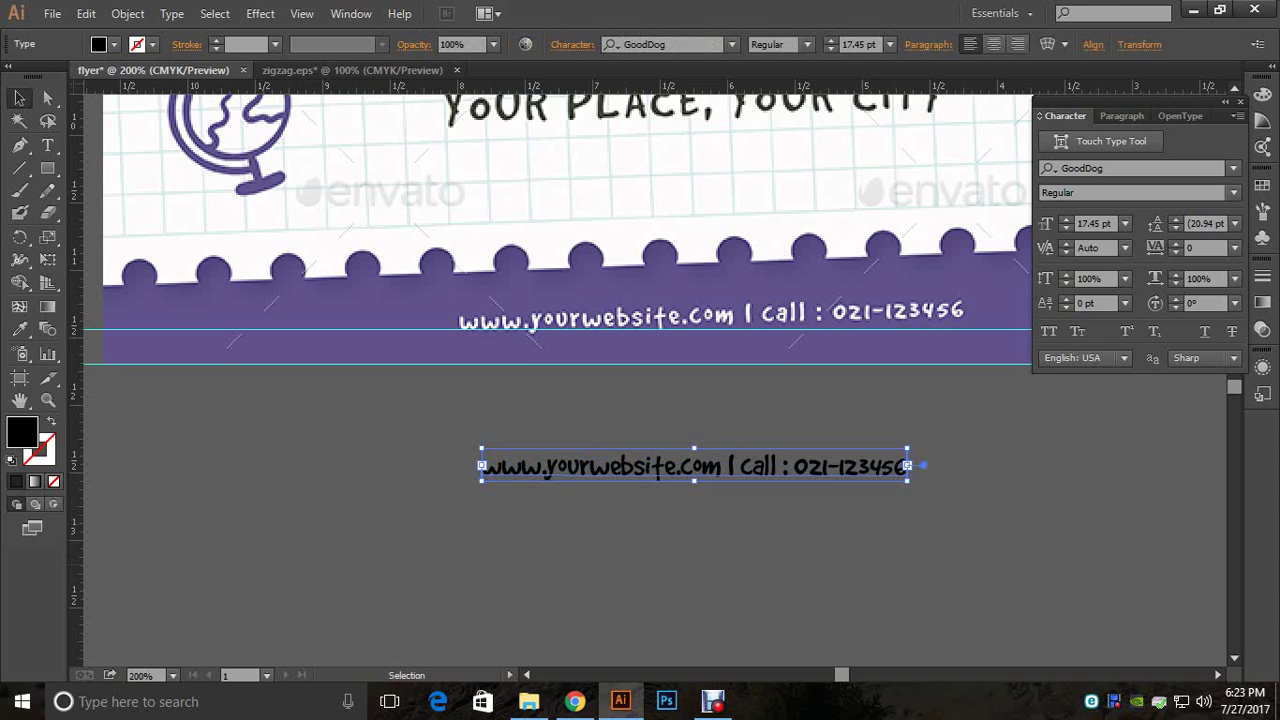
pyautogui.click(860, 530)
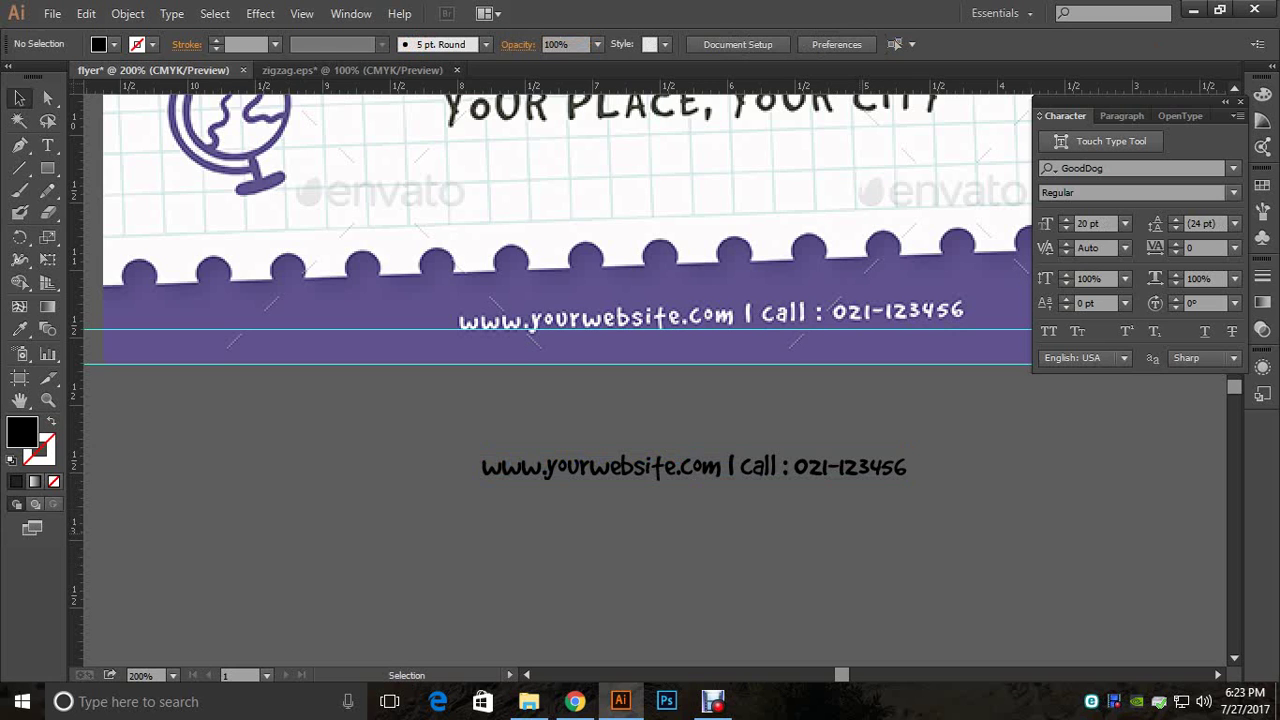
# Step: Fill the contact line with white
pyautogui.click(850, 468)
pyautogui.click(114, 44)
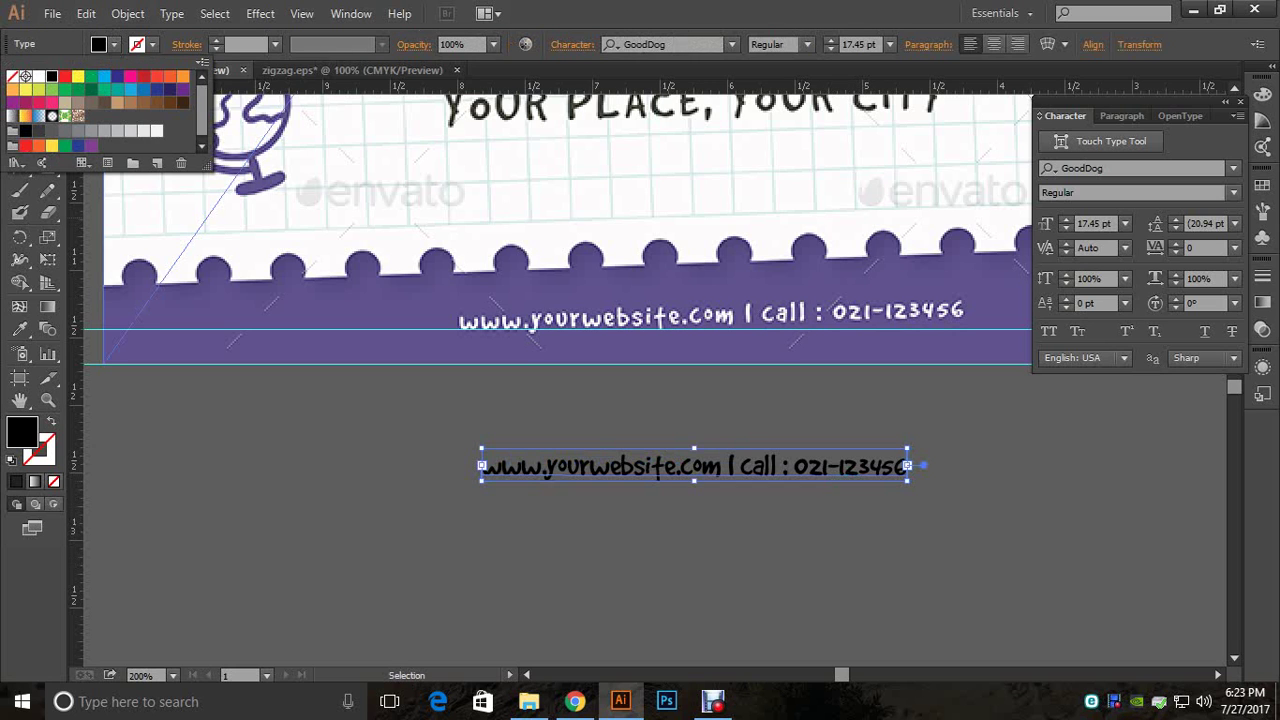
pyautogui.click(157, 130)
pyautogui.press('Escape')
# Step: Move the white contact line into the flyer's purple footer and centre it on the vertical guide
pyautogui.hscroll(6, 560, 380)
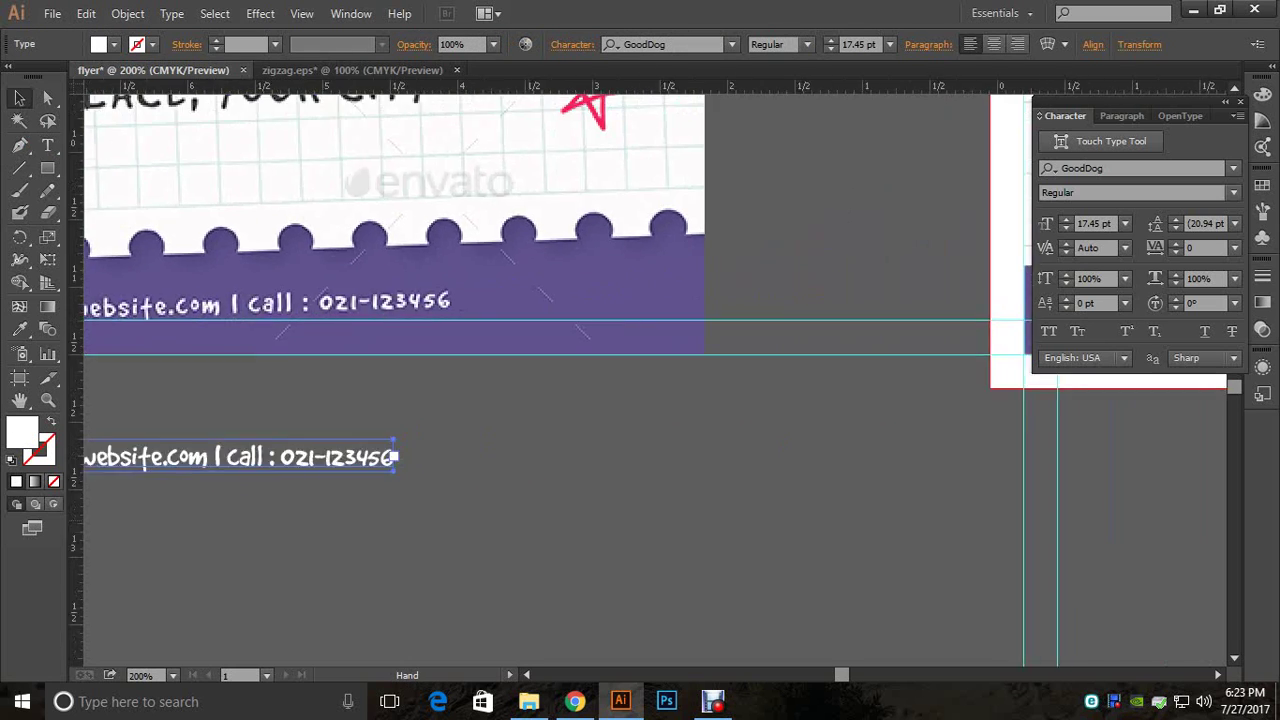
pyautogui.moveTo(343, 538); pyautogui.dragTo(1025, 472)
pyautogui.moveTo(945, 467); pyautogui.dragTo(945, 467)
pyautogui.moveTo(902, 474); pyautogui.dragTo(704, 514)
pyautogui.press('Right')
pyautogui.press('Right')
pyautogui.press('Right')
pyautogui.press('Right')
pyautogui.press('Right')
pyautogui.press('Right')
pyautogui.press('Right')
pyautogui.press('Right')
pyautogui.press('Right')
pyautogui.press('Right')
pyautogui.press('Right')
pyautogui.press('Right')
pyautogui.press('Right')
pyautogui.press('Right')
pyautogui.press('Right')
pyautogui.press('Right')
pyautogui.press('Right')
pyautogui.press('Right')
pyautogui.press('Right')
pyautogui.press('Right')
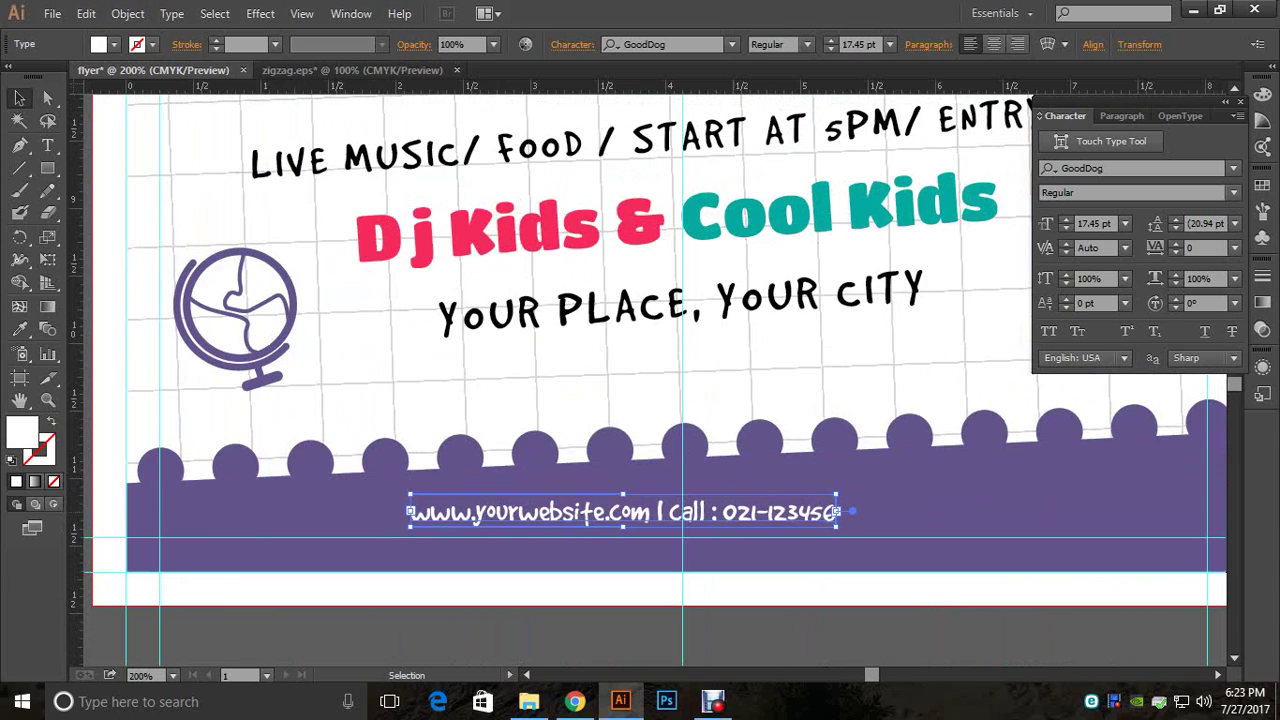
pyautogui.press('Left')
pyautogui.press('Left')
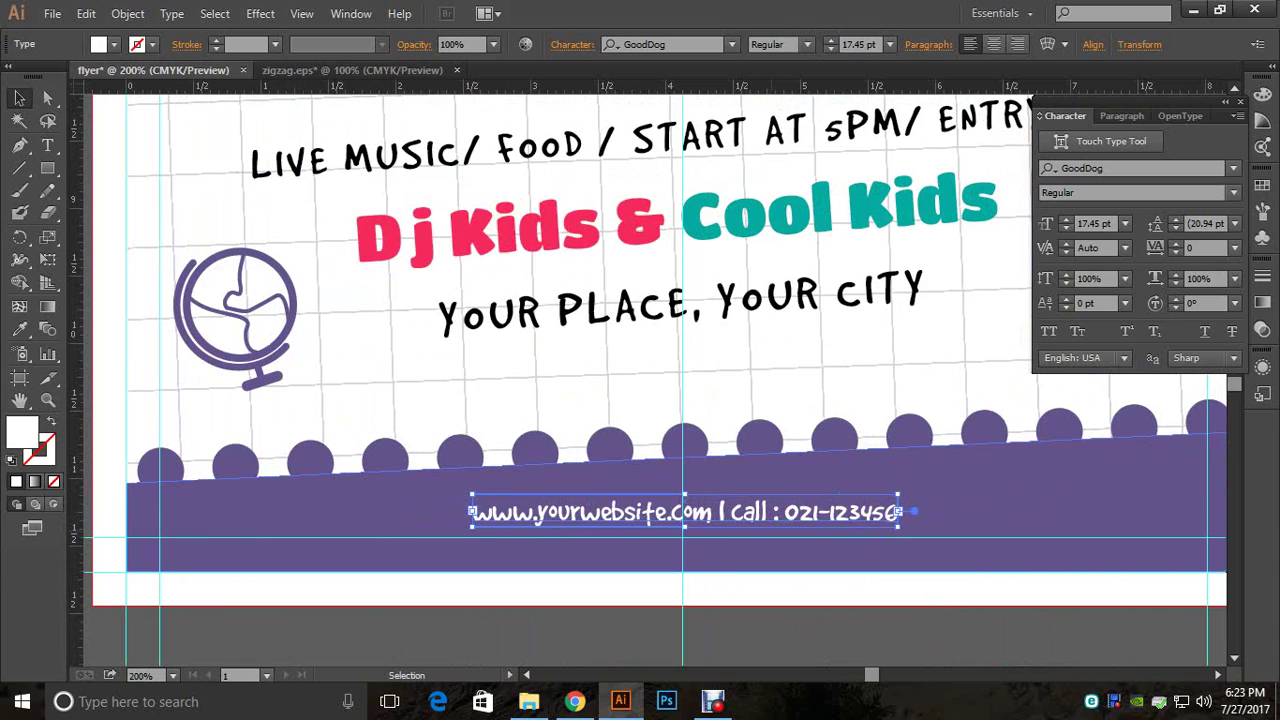
# Step: Lower the contact line in the purple footer until it sits just above the horizontal margin guide
pyautogui.press('Down')
pyautogui.press('Down')
pyautogui.press('Down')
pyautogui.press('Down')
pyautogui.press('Down')
pyautogui.press('Down')
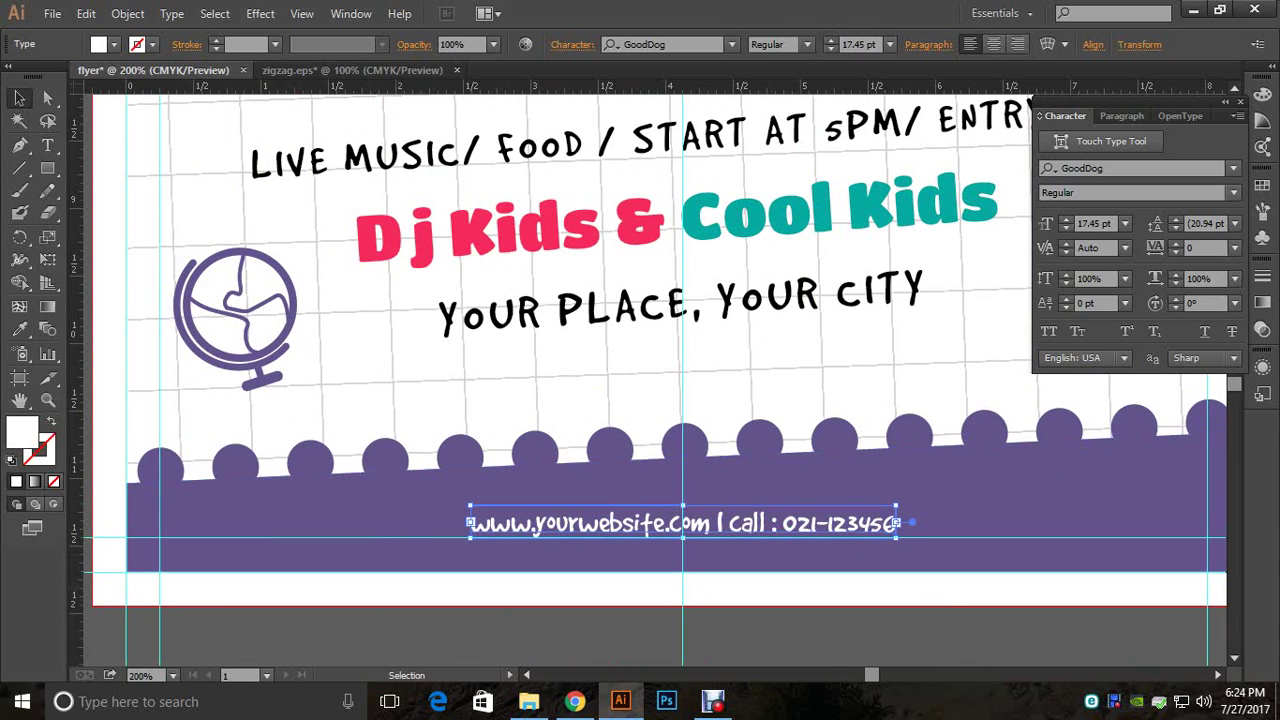
pyautogui.press('Down')
pyautogui.press('Down')
pyautogui.press('Down')
pyautogui.hotkey('ctrl', 'shift', 'a')
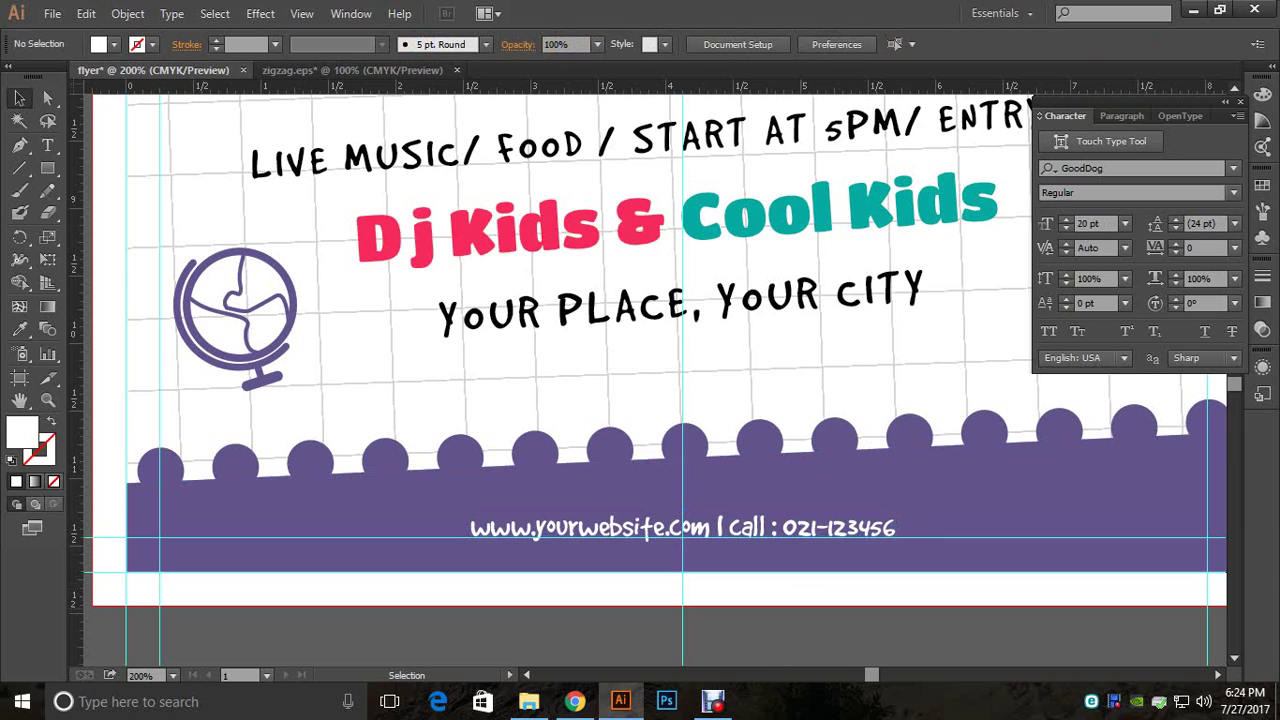
pyautogui.click(683, 527)
pyautogui.press('Up')
pyautogui.press('Up')
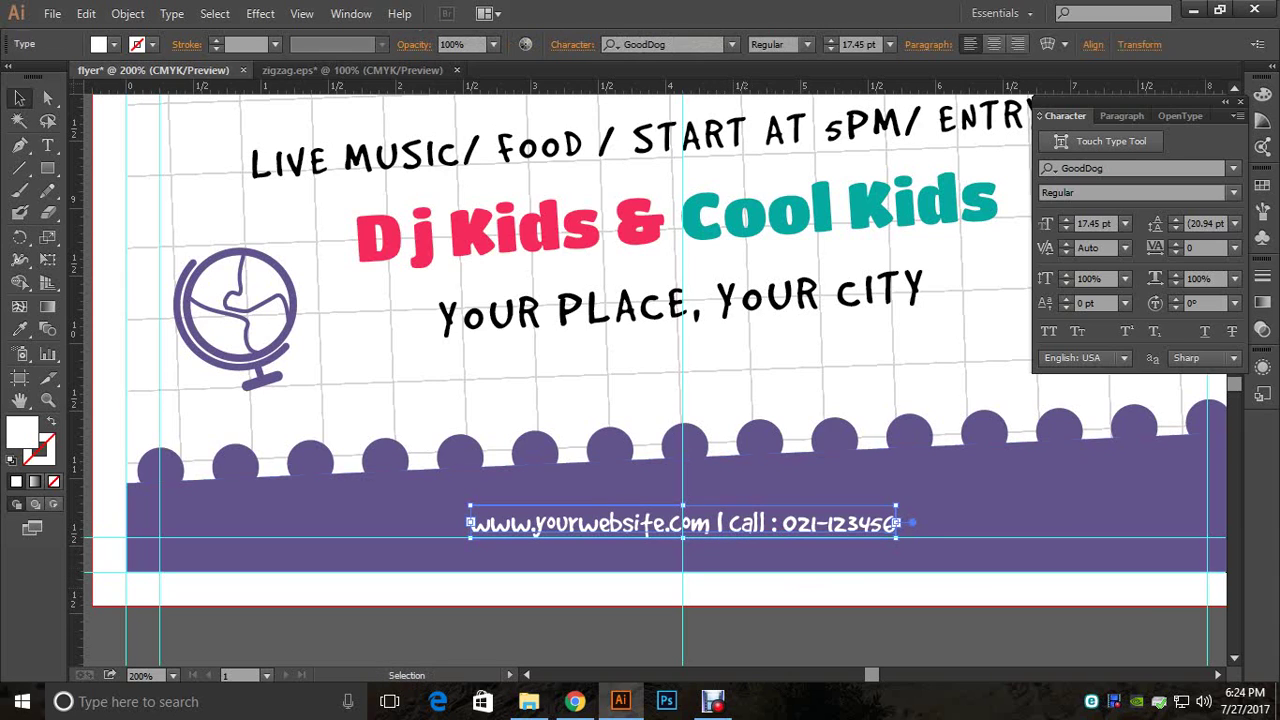
pyautogui.hotkey('ctrl', 'shift', 'a')
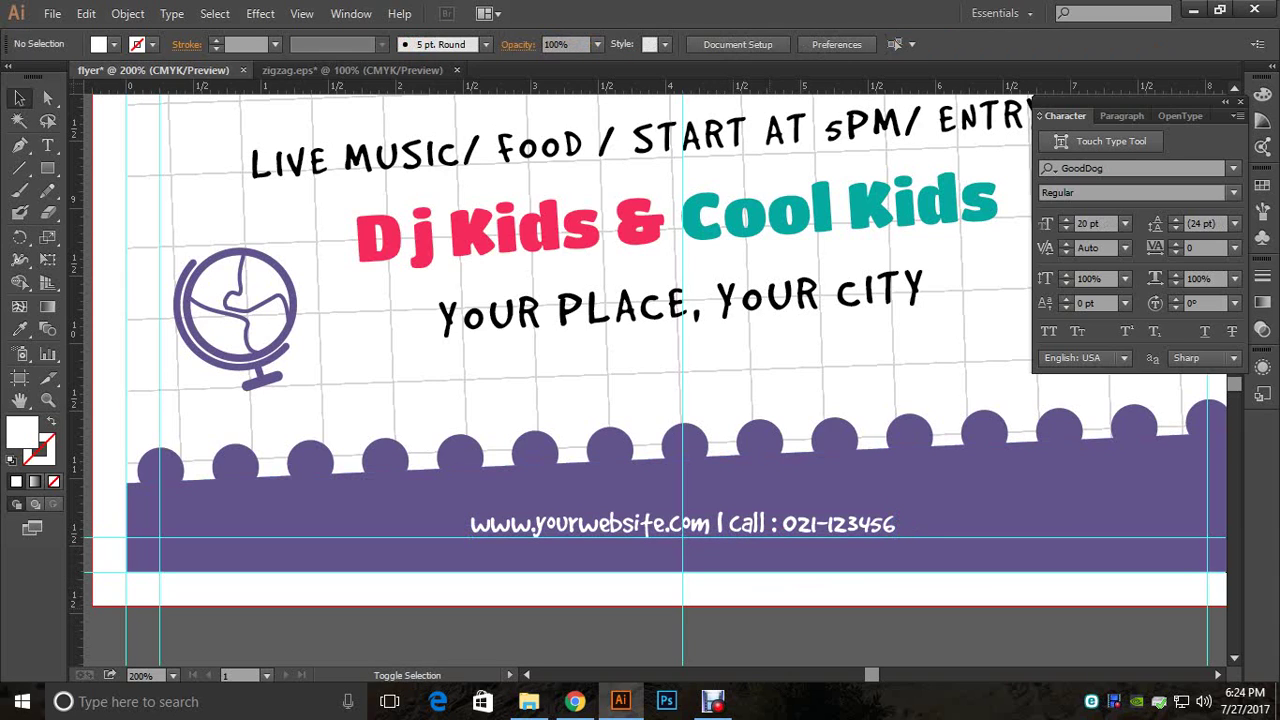
# Step: Try to tilt the flyer's contact line slightly to match the slanted text in the reference footer, and undo it
pyautogui.hotkey('ctrl', '=')
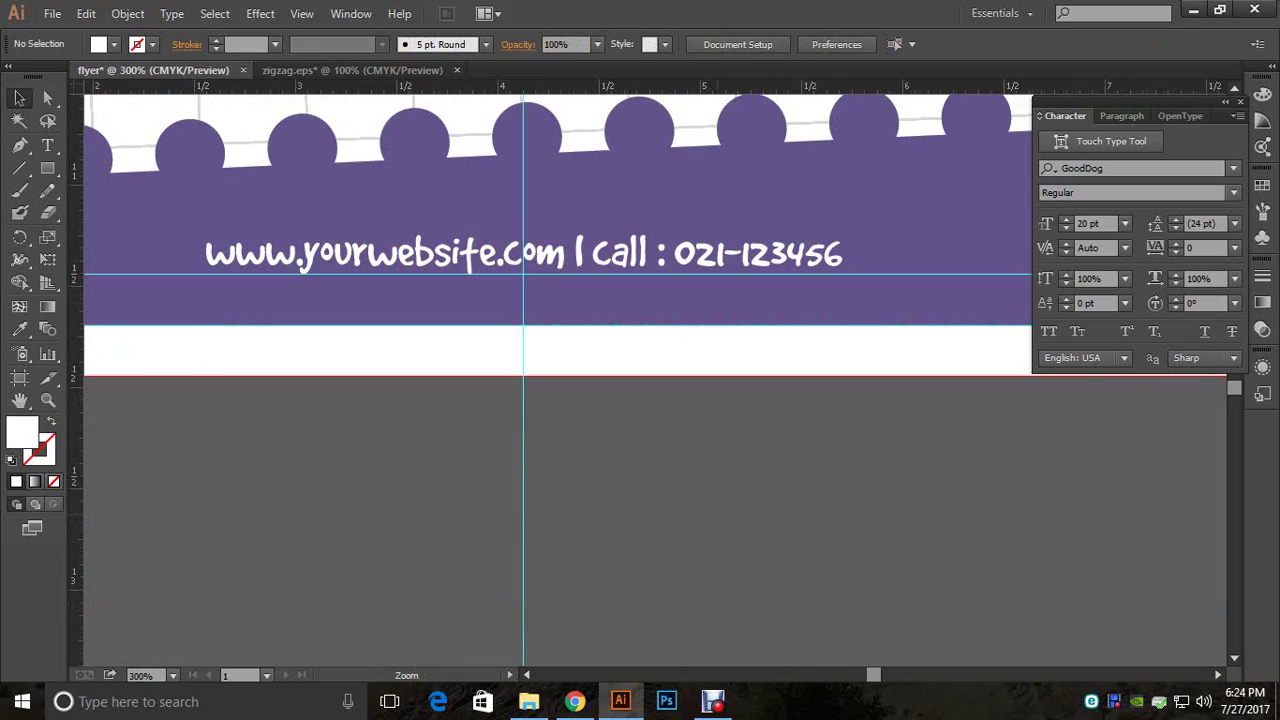
pyautogui.hotkey('ctrl', '-')
pyautogui.hotkey('ctrl', '-')
pyautogui.hotkey('ctrl', '-')
pyautogui.moveTo(689, 349); pyautogui.dragTo(926, 694)
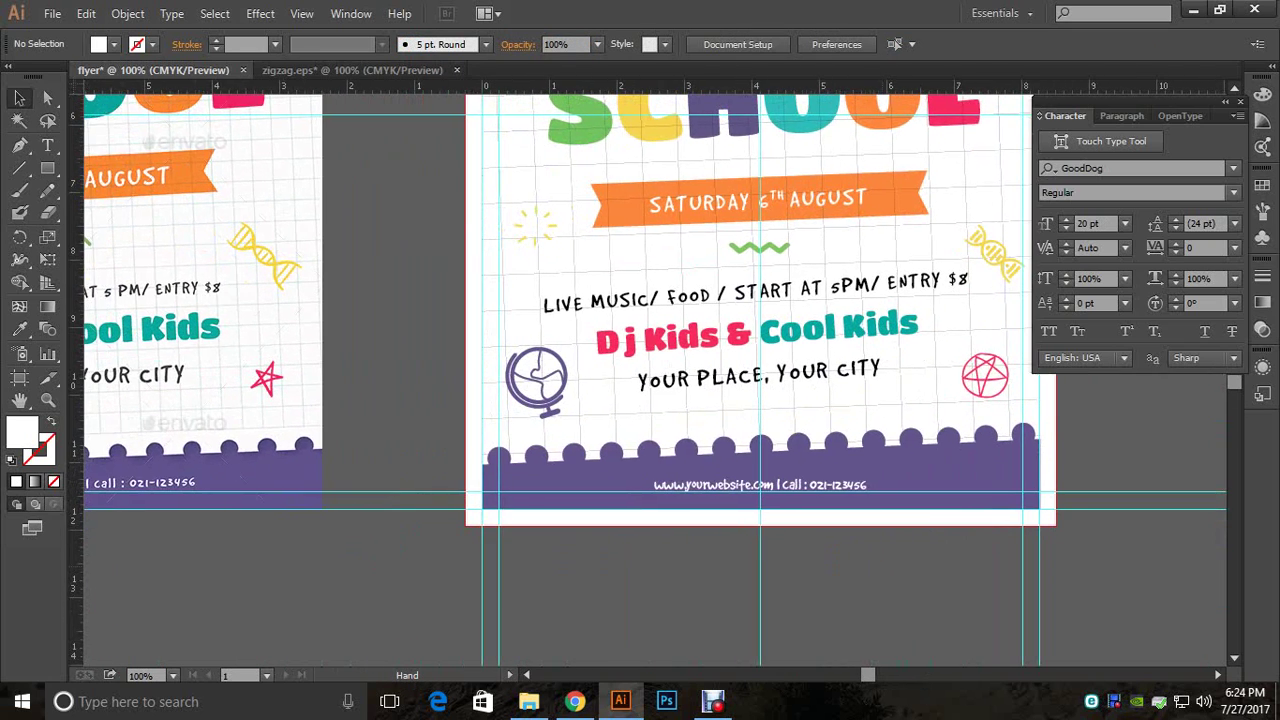
pyautogui.moveTo(700, 300); pyautogui.dragTo(837, 347)
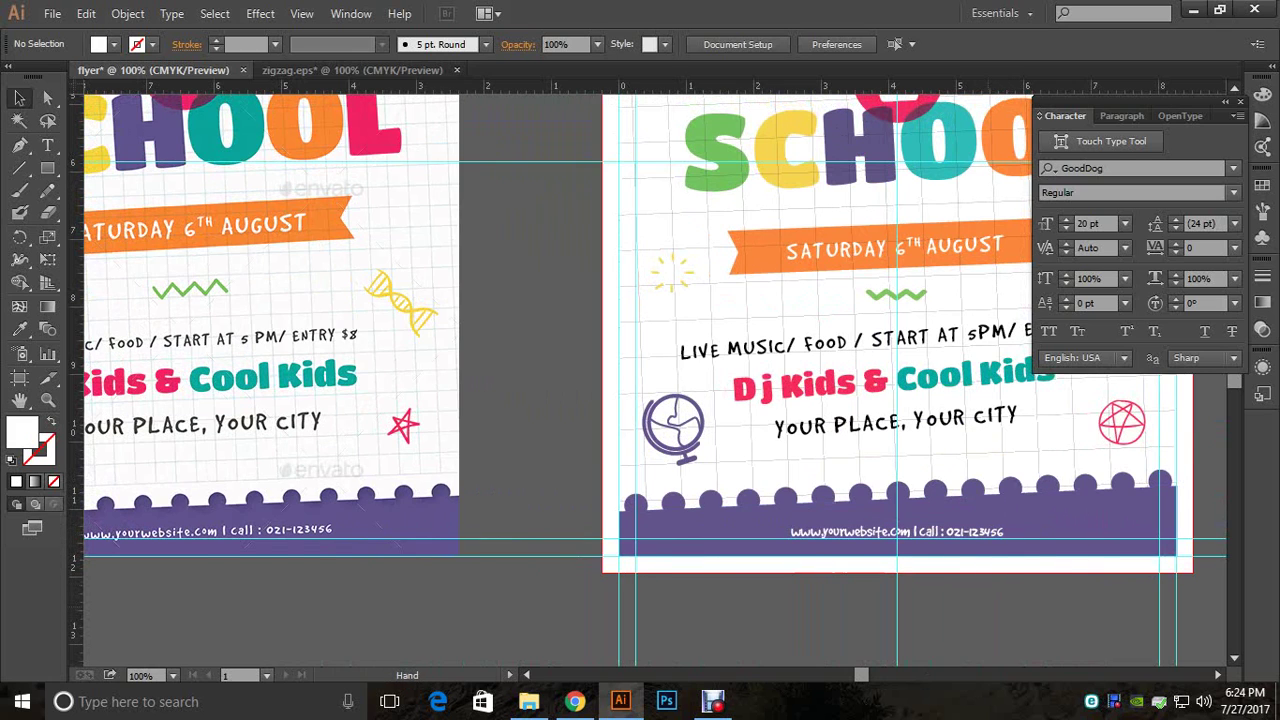
pyautogui.moveTo(520, 380); pyautogui.dragTo(563, 374)
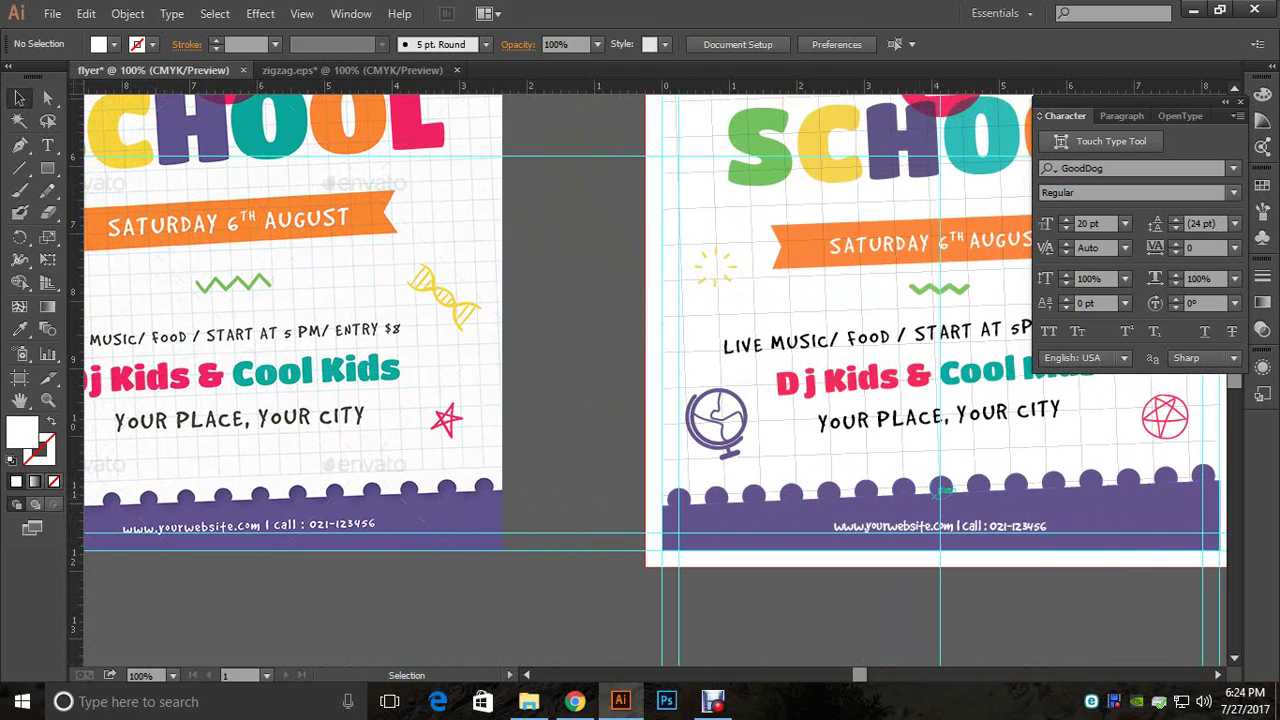
pyautogui.click(940, 525)
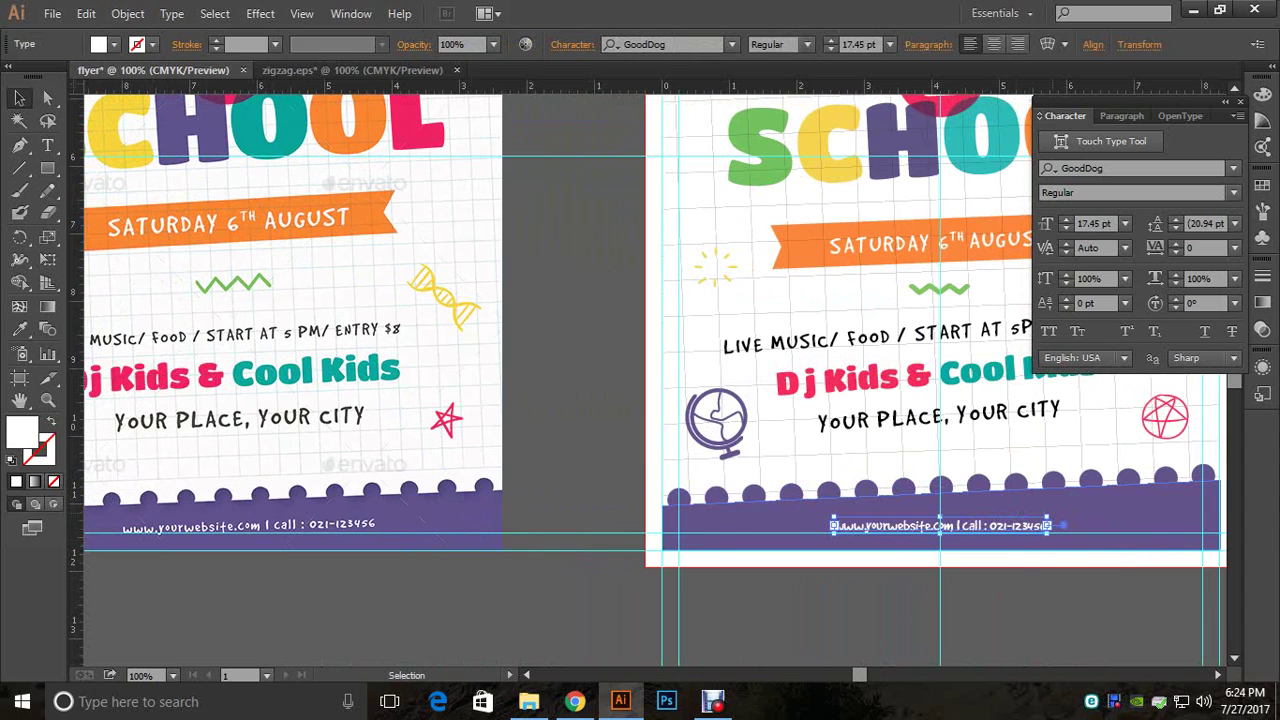
pyautogui.moveTo(1055, 514); pyautogui.dragTo(1057, 510)
pyautogui.hotkey('ctrl', 'z')
pyautogui.click(1062, 606)
pyautogui.click(1043, 526)
pyautogui.moveTo(1062, 525); pyautogui.dragTo(1050, 548)
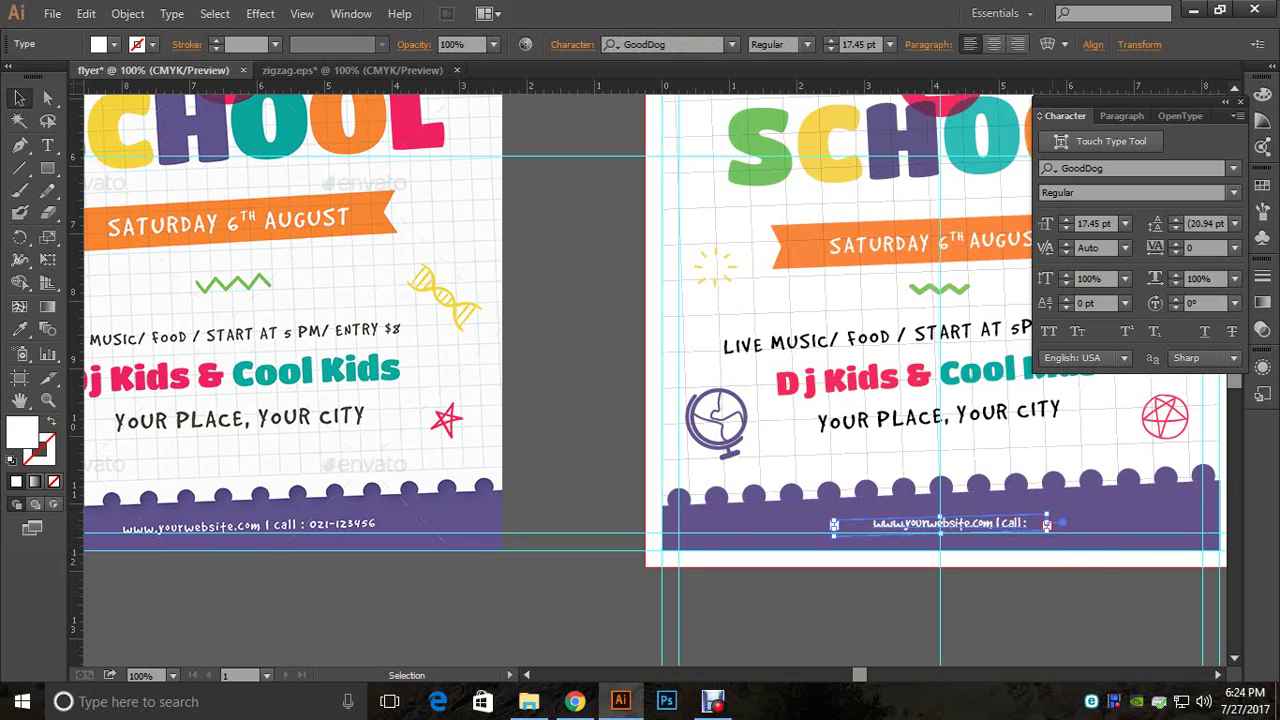
pyautogui.hotkey('ctrl', 'z')
pyautogui.hotkey('ctrl', 'shift', 'a')
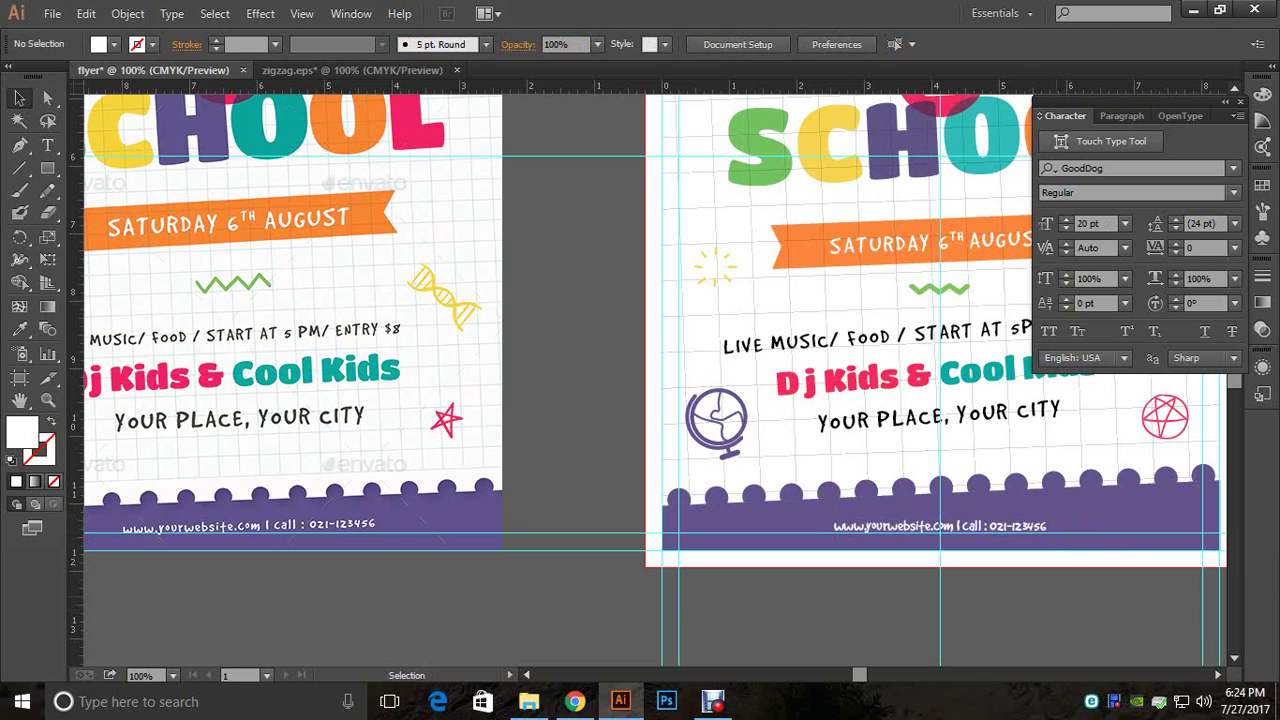
# Step: Move the contact line below the artboard, try rotating it about 1.6°, and undo the rotation
pyautogui.hotkey('ctrl', 'space')
pyautogui.keyDown('ctrl'); pyautogui.click(1048, 608); pyautogui.keyUp('ctrl')
pyautogui.keyDown('ctrl'); pyautogui.click(720, 440); pyautogui.keyUp('ctrl')
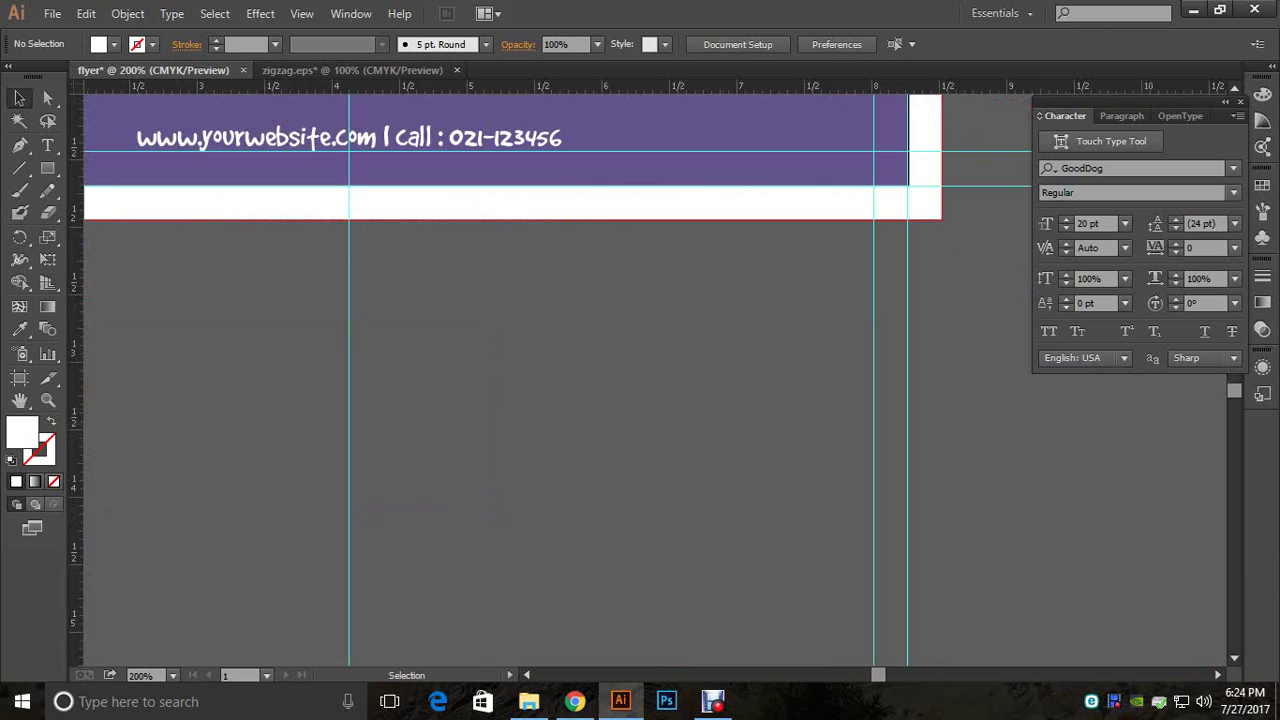
pyautogui.moveTo(500, 400); pyautogui.dragTo(771, 594)
pyautogui.moveTo(620, 331); pyautogui.dragTo(646, 497)
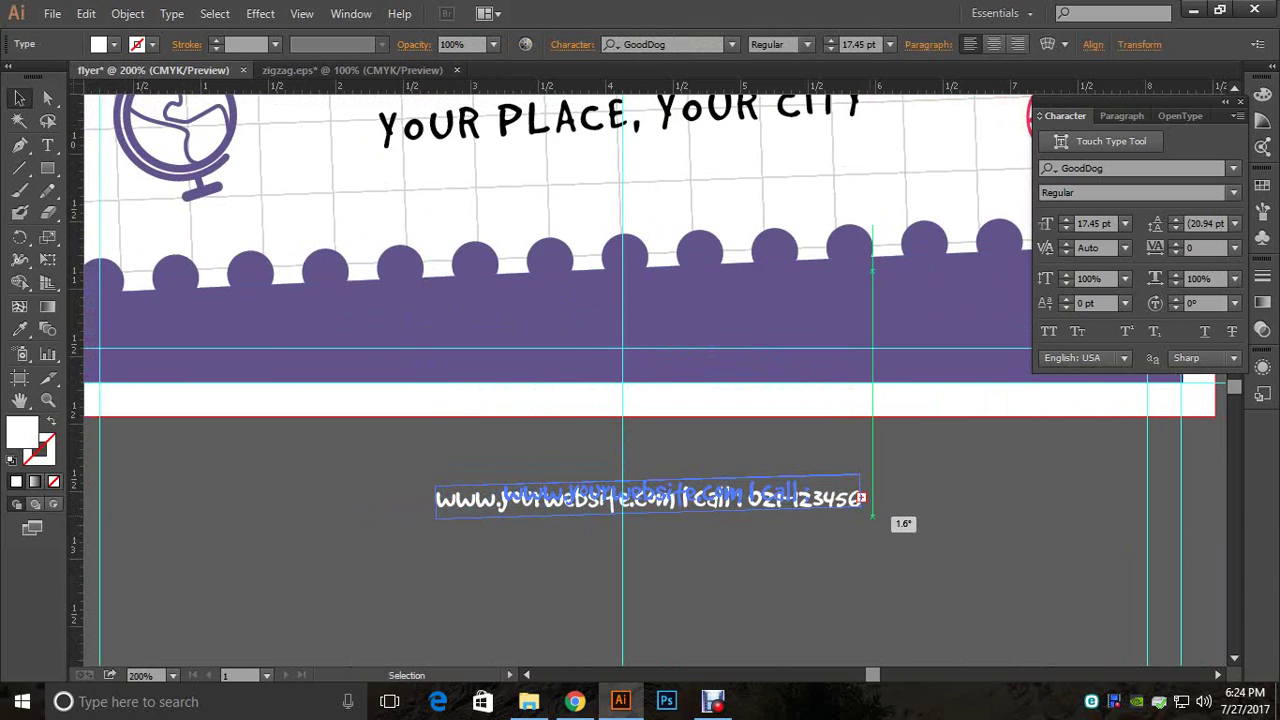
pyautogui.doubleClick(877, 497)
pyautogui.hotkey('ctrl', 'z')
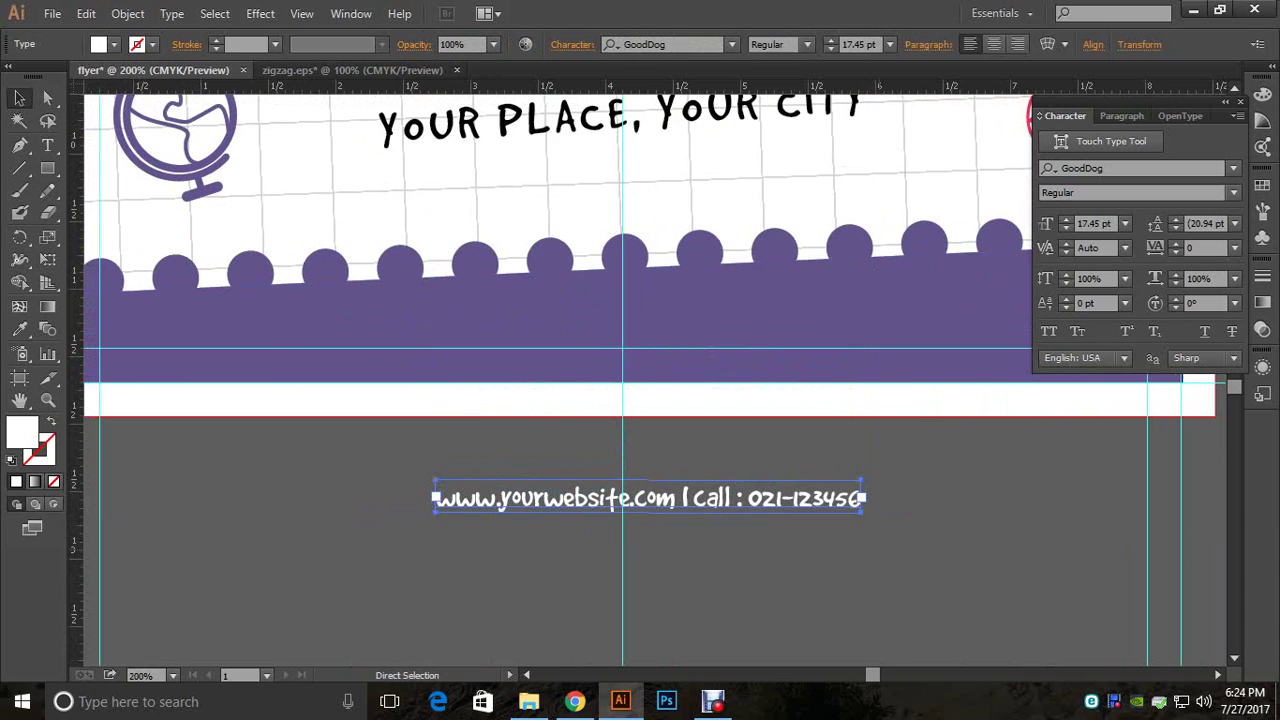
pyautogui.click(760, 556)
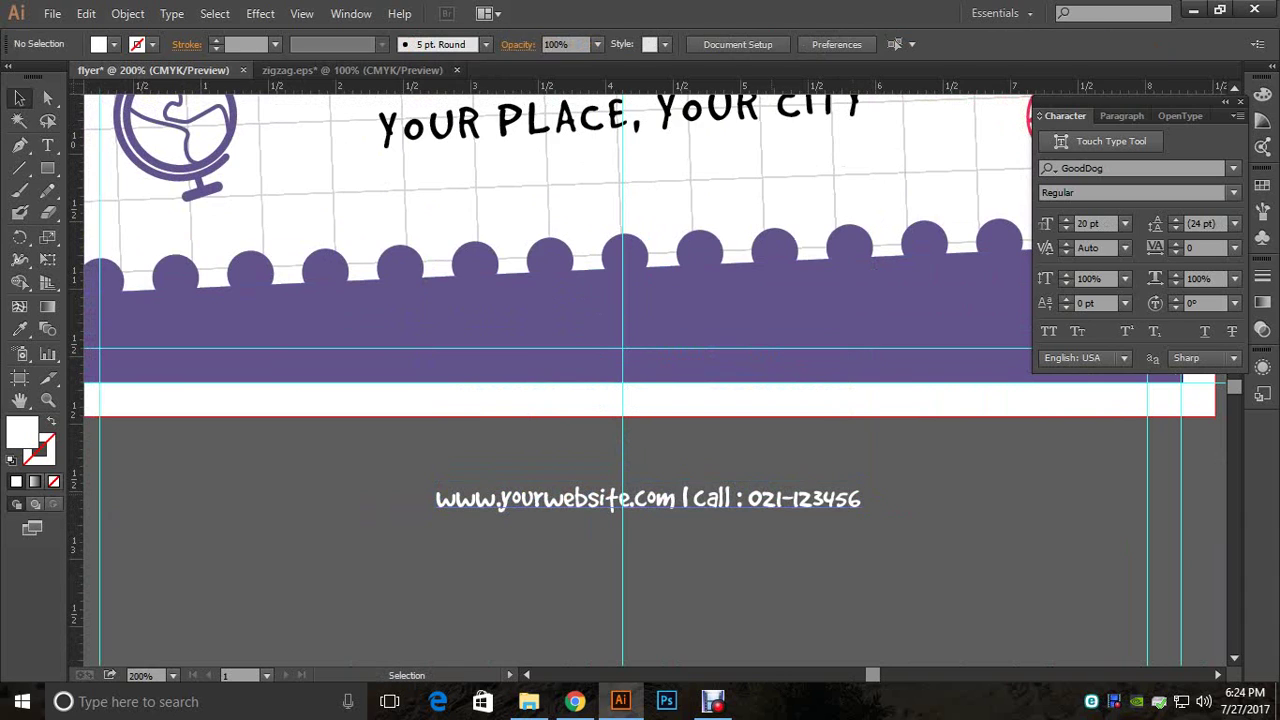
pyautogui.click(774, 503)
pyautogui.press('Delete')
pyautogui.click(47, 145)
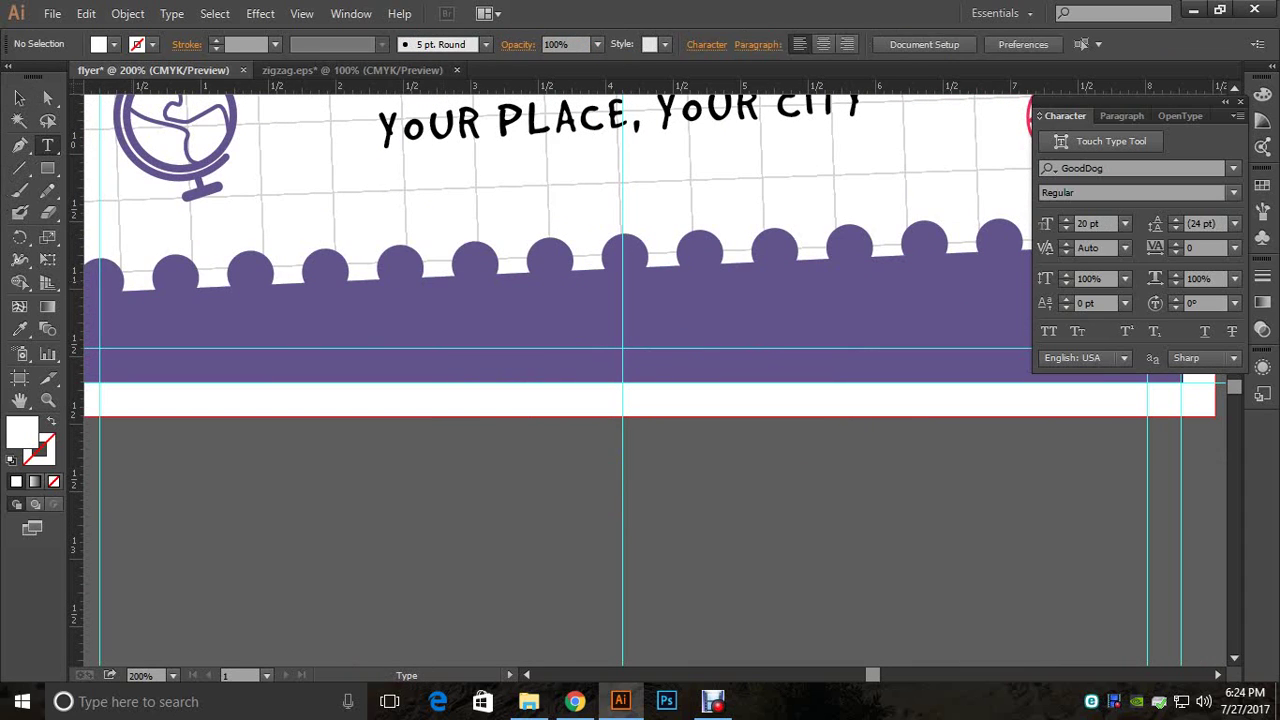
pyautogui.click(501, 488)
pyautogui.write('www')
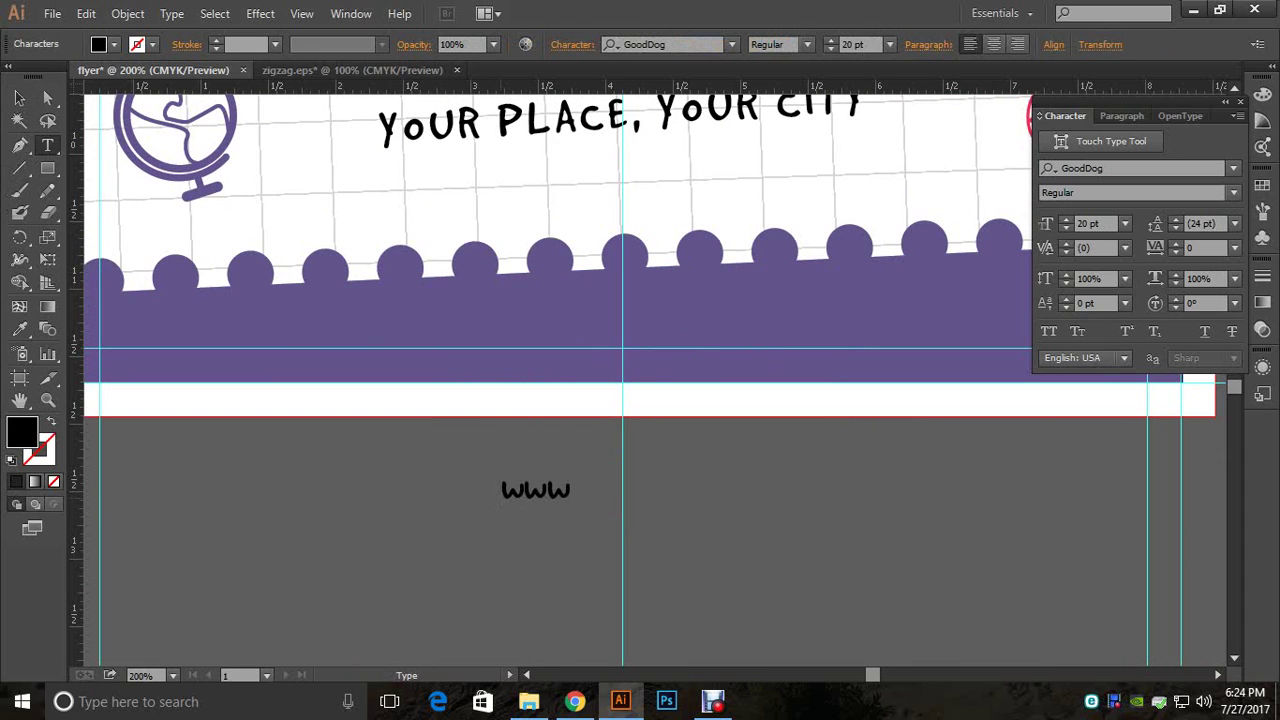
pyautogui.write('.yourw')
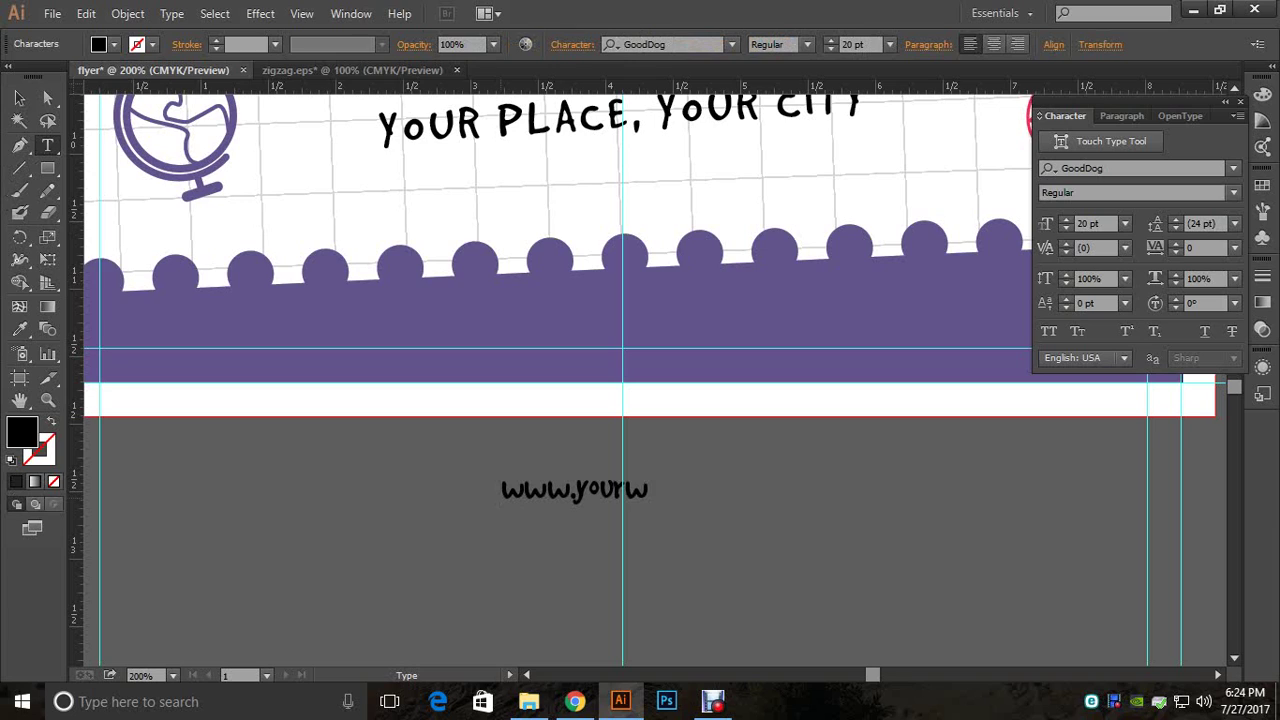
pyautogui.write('ebsite.c')
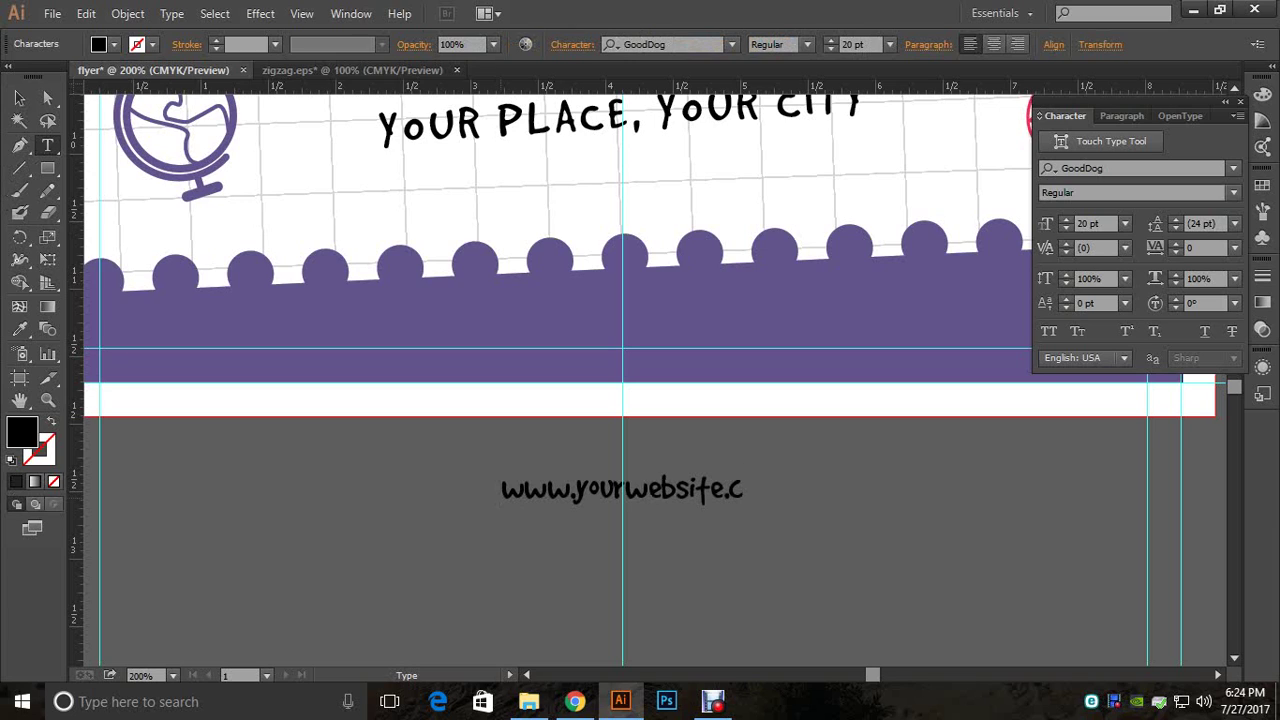
pyautogui.write('om | call :')
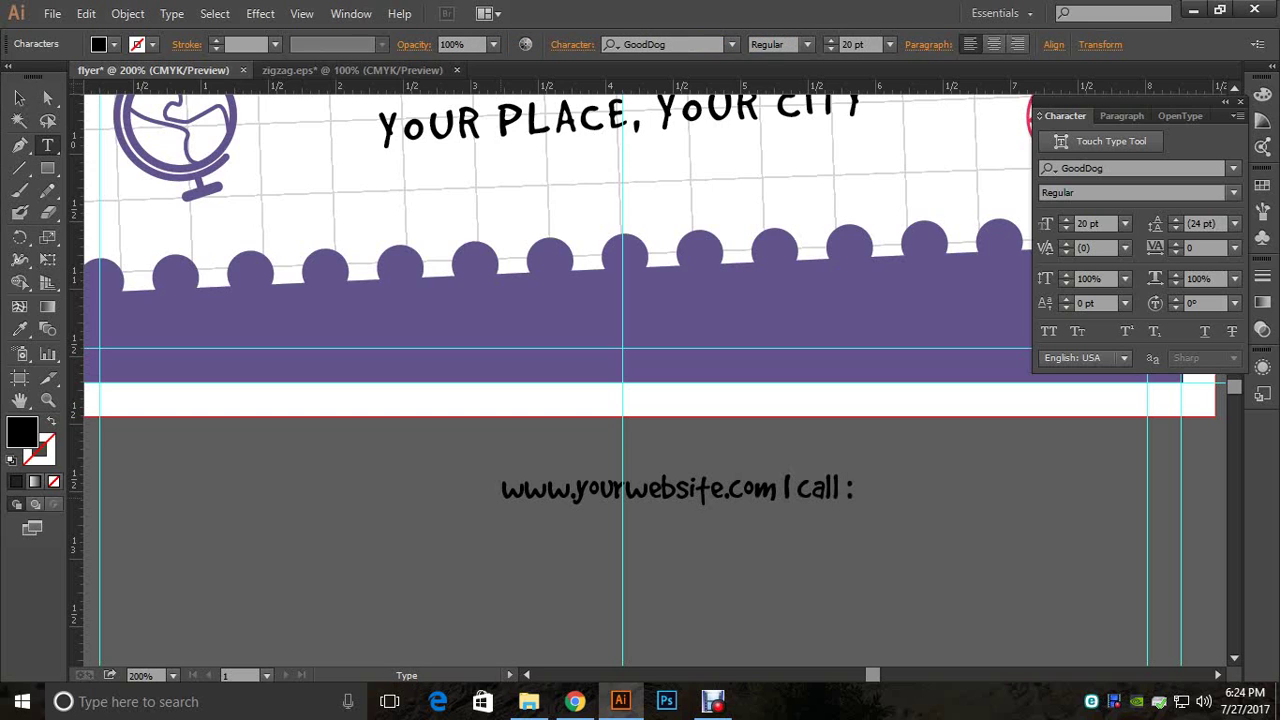
pyautogui.moveTo(502, 488)
pyautogui.mouseDown()
pyautogui.moveTo(744, 488)
pyautogui.moveTo(502, 488)
pyautogui.mouseUp()
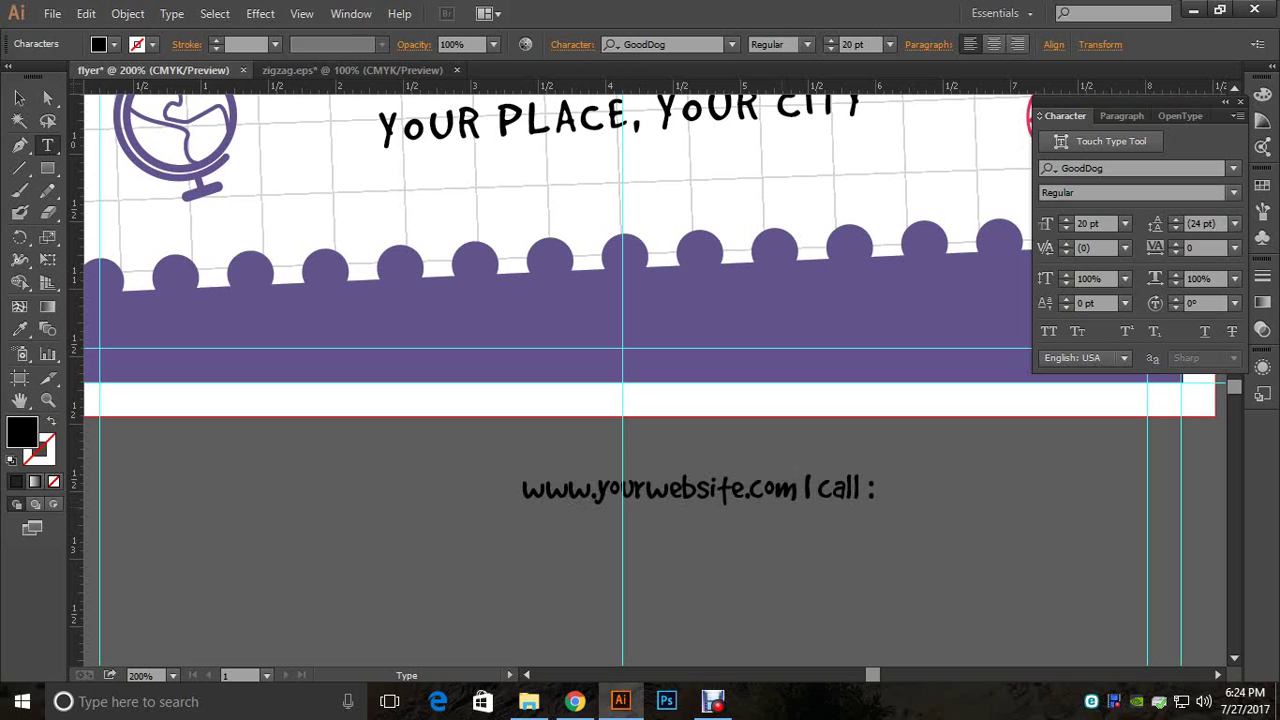
pyautogui.press('BackSpace')
pyautogui.press('BackSpace')
pyautogui.press('BackSpace')
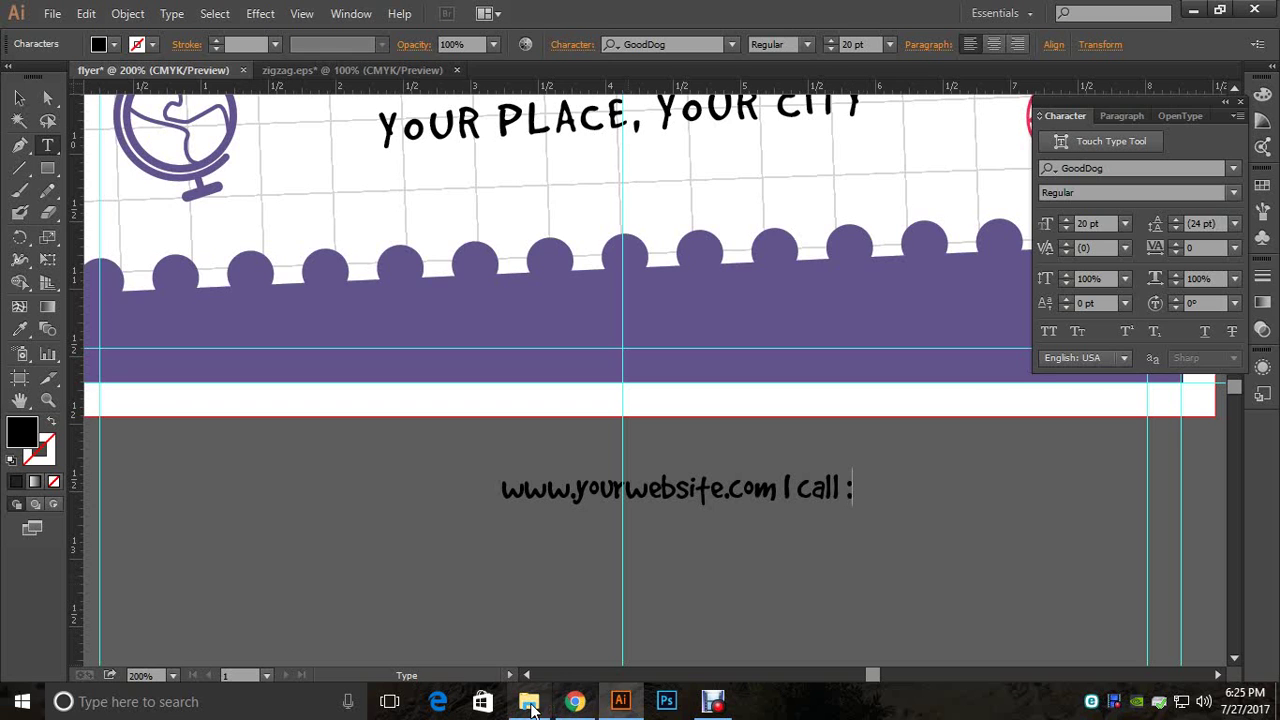
# Step: Check the contact details in the reference image demo.jpg and append the phone number to the new contact line
pyautogui.click(529, 701)
pyautogui.doubleClick(605, 185)
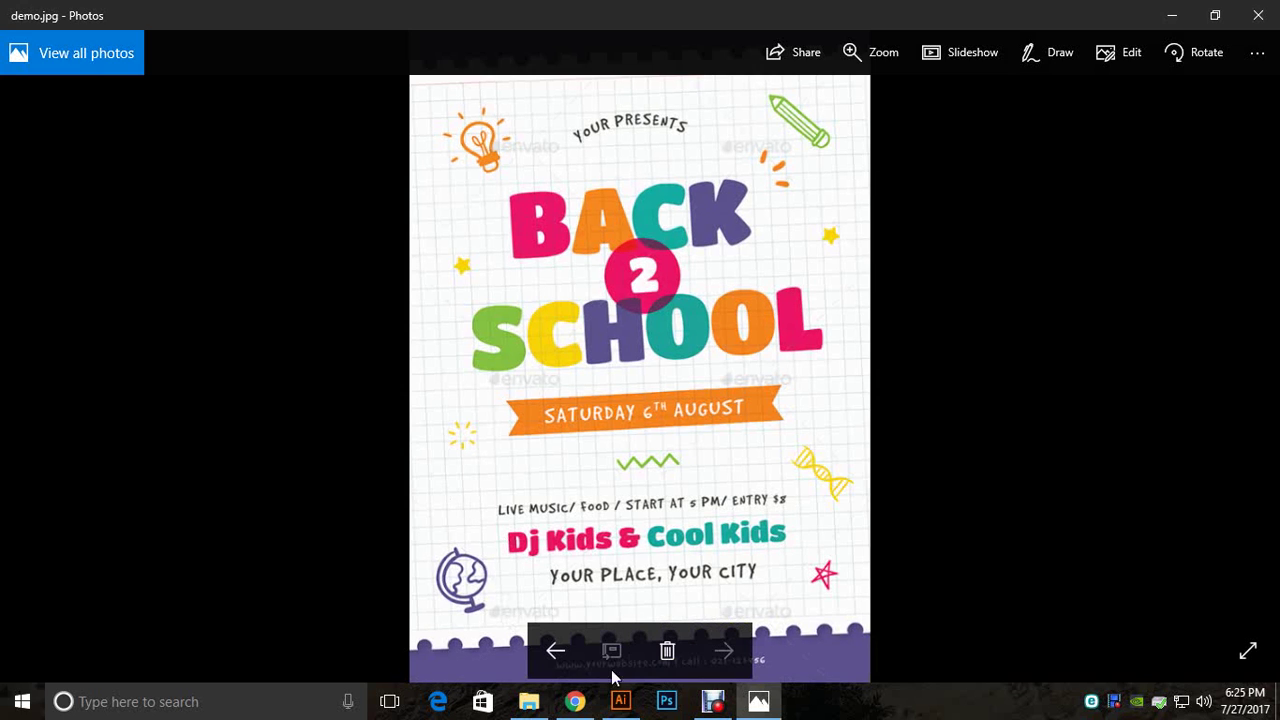
pyautogui.click(616, 710)
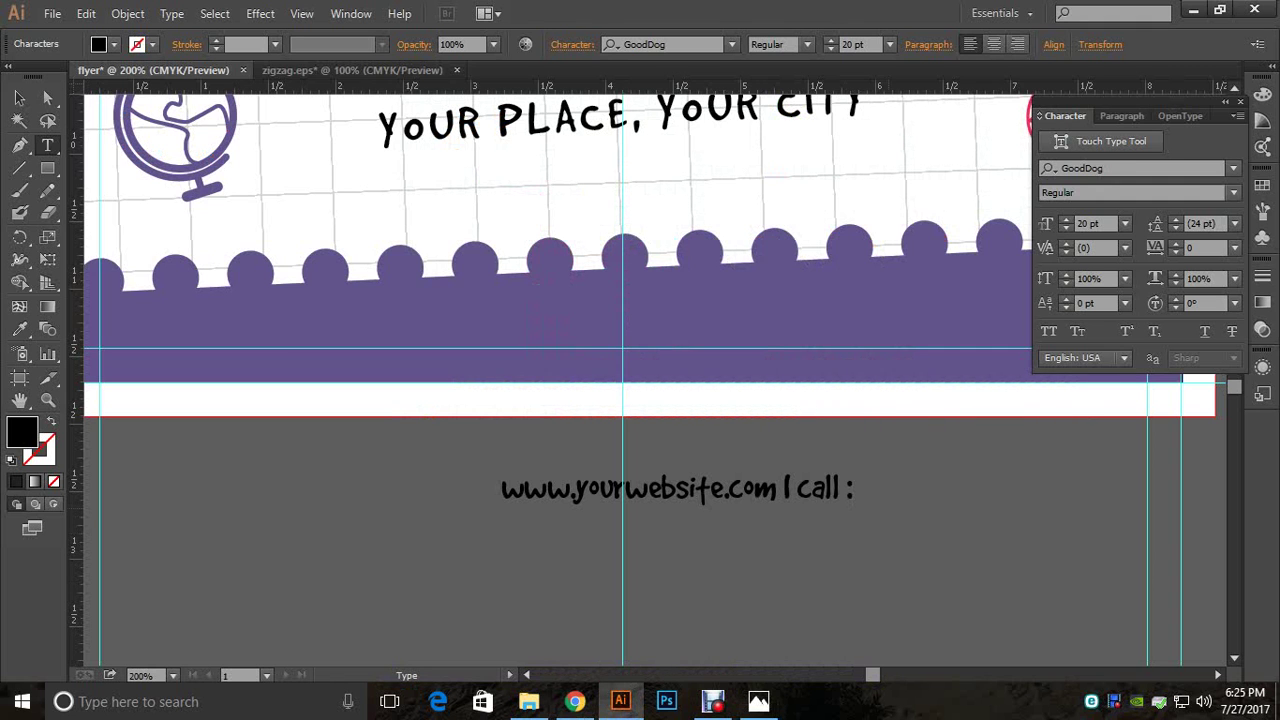
pyautogui.write('021-123456')
pyautogui.click(19, 97)
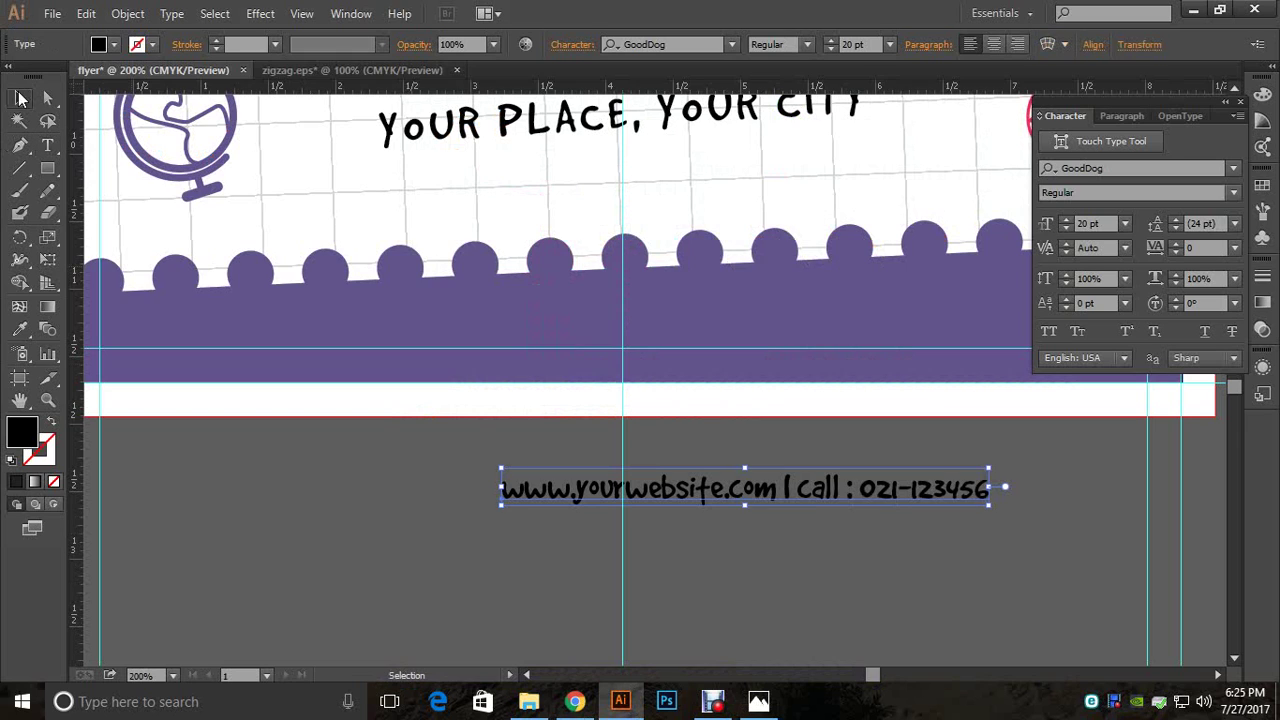
# Step: Tilt the black contact line slightly counterclockwise and move it straight up into the flyer's purple footer
pyautogui.moveTo(996, 510); pyautogui.dragTo(999, 502)
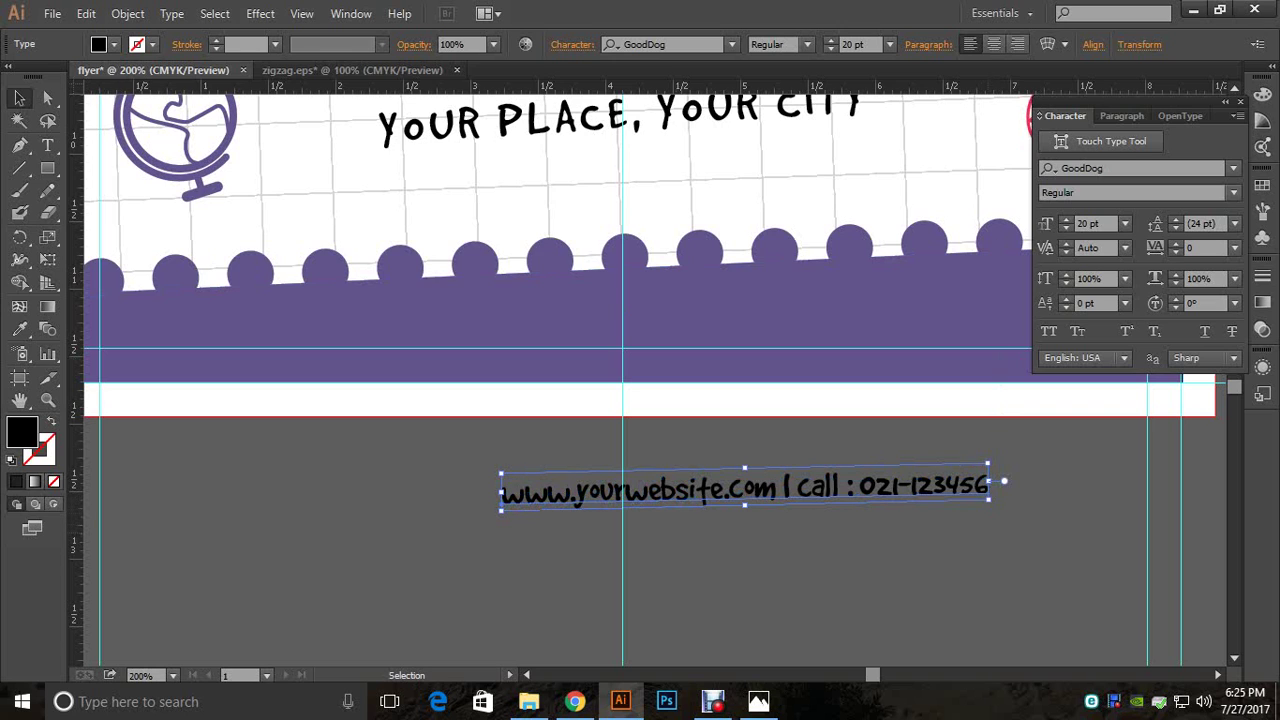
pyautogui.press('Up')
pyautogui.press('Up')
pyautogui.press('Up')
pyautogui.press('Up')
pyautogui.press('Up')
pyautogui.press('Up')
pyautogui.press('Up')
pyautogui.press('Up')
pyautogui.press('Up')
pyautogui.press('Up')
pyautogui.press('Up')
pyautogui.press('Up')
pyautogui.press('Up')
pyautogui.press('Up')
pyautogui.press('Up')
pyautogui.press('Up')
pyautogui.press('Up')
pyautogui.press('Up')
pyautogui.press('Up')
pyautogui.press('Up')
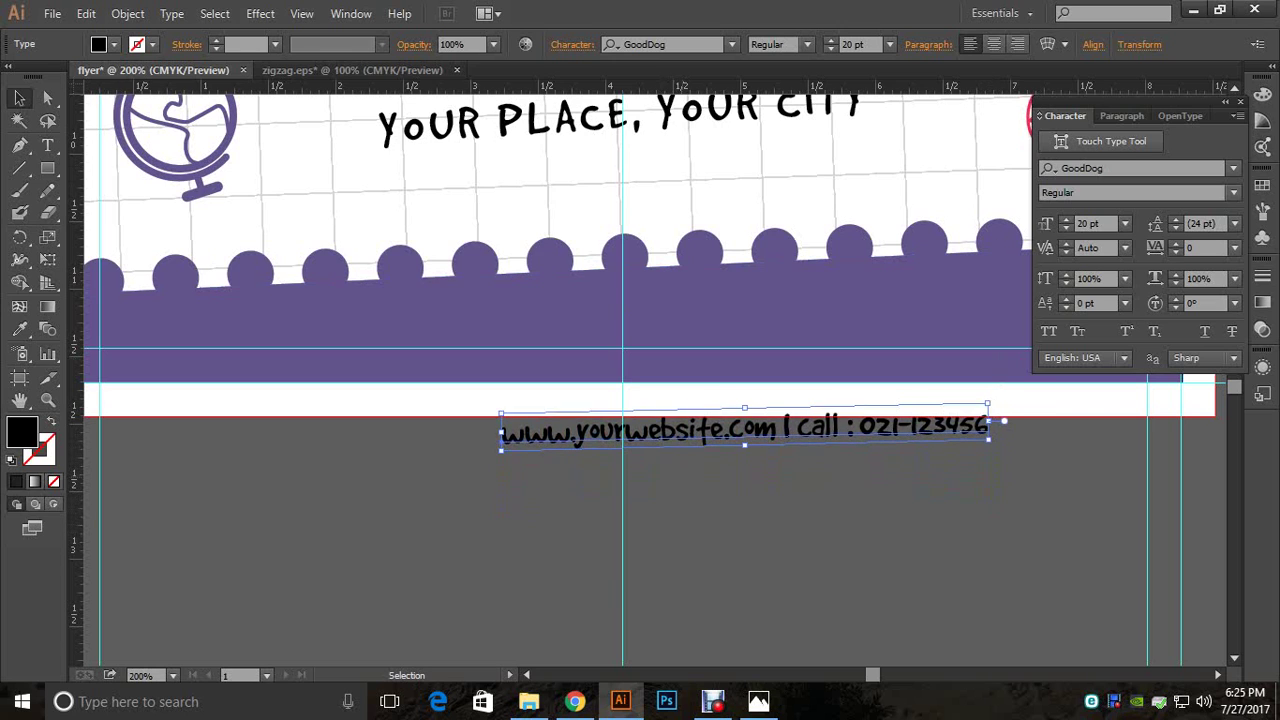
pyautogui.press('Up')
pyautogui.press('Up')
pyautogui.press('Up')
pyautogui.press('Up')
pyautogui.press('Up')
pyautogui.press('Up')
pyautogui.press('Up')
pyautogui.press('Up')
pyautogui.press('Up')
pyautogui.press('Up')
pyautogui.press('Up')
pyautogui.press('Up')
pyautogui.press('Up')
pyautogui.press('Up')
pyautogui.press('Up')
pyautogui.press('Up')
pyautogui.press('Up')
pyautogui.press('Up')
pyautogui.press('Up')
pyautogui.press('Up')
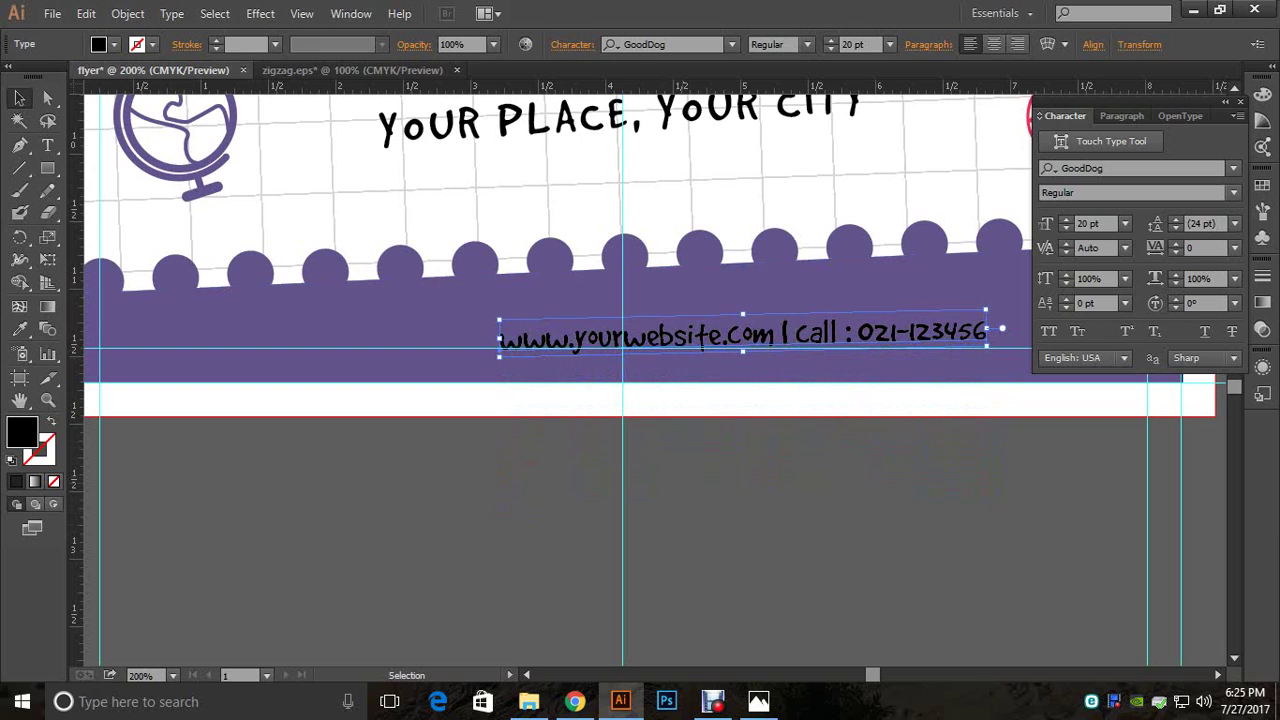
# Step: Centre the tilted contact line on the vertical guide and nudge it up slightly within the purple footer
pyautogui.press('Left')
pyautogui.press('Left')
pyautogui.press('Left')
pyautogui.press('Left')
pyautogui.press('Left')
pyautogui.press('Left')
pyautogui.press('Left')
pyautogui.press('Left')
pyautogui.press('Left')
pyautogui.press('Left')
pyautogui.press('Left')
pyautogui.press('Left')
pyautogui.press('Left')
pyautogui.press('Left')
pyautogui.press('Left')
pyautogui.press('Left')
pyautogui.press('Left')
pyautogui.press('Left')
pyautogui.press('Left')
pyautogui.press('Left')
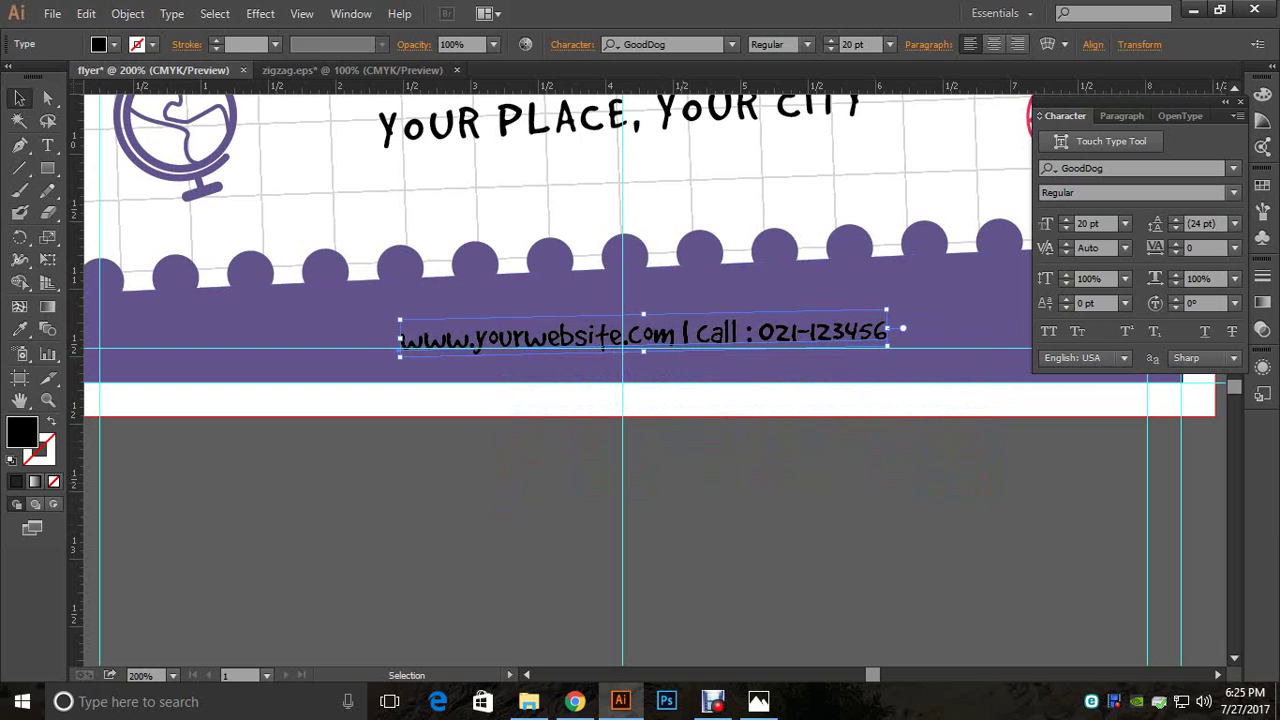
pyautogui.press('Left')
pyautogui.press('Left')
pyautogui.press('Left')
pyautogui.press('Left')
pyautogui.press('Left')
pyautogui.press('Left')
pyautogui.press('Left')
pyautogui.press('Left')
pyautogui.press('Left')
pyautogui.press('Left')
pyautogui.press('Left')
pyautogui.press('Left')
pyautogui.press('Right')
pyautogui.press('Right')
pyautogui.press('Up')
pyautogui.press('Up')
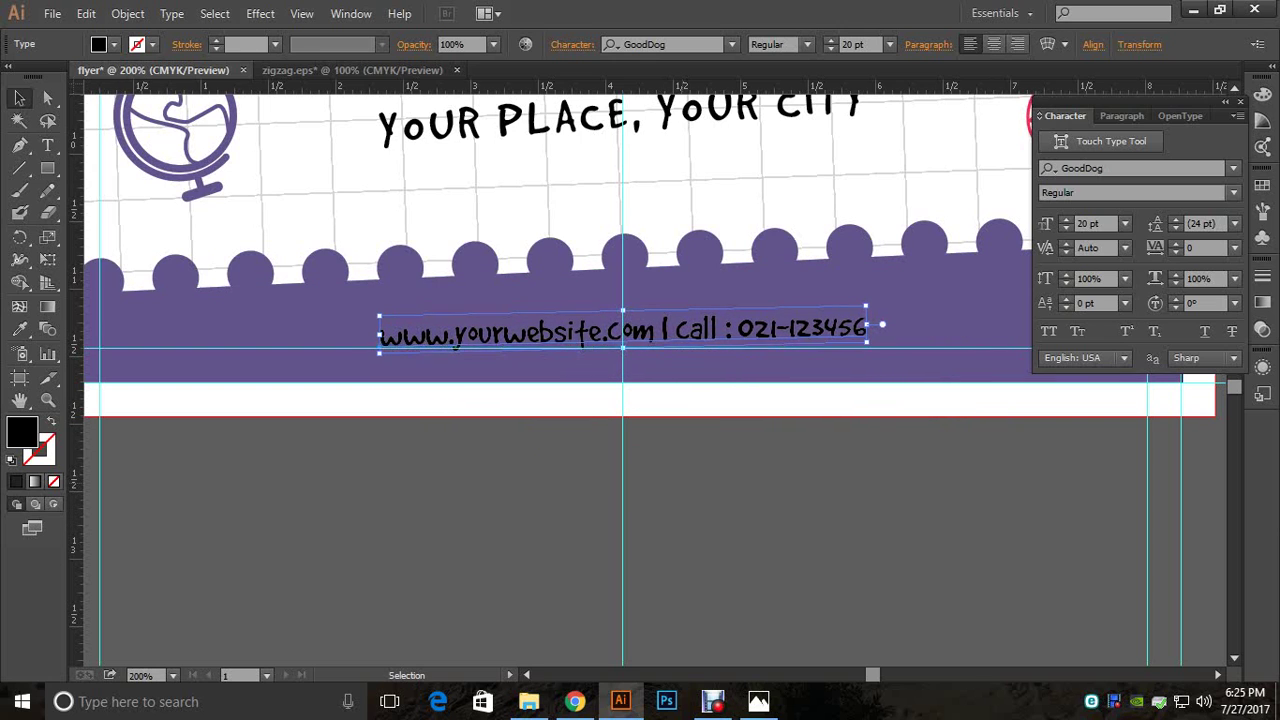
pyautogui.press('Up')
pyautogui.hotkey('ctrl', 'shift', 'a')
# Step: Change the fill of the footer's contact line to white
pyautogui.click(560, 333)
pyautogui.click(104, 45)
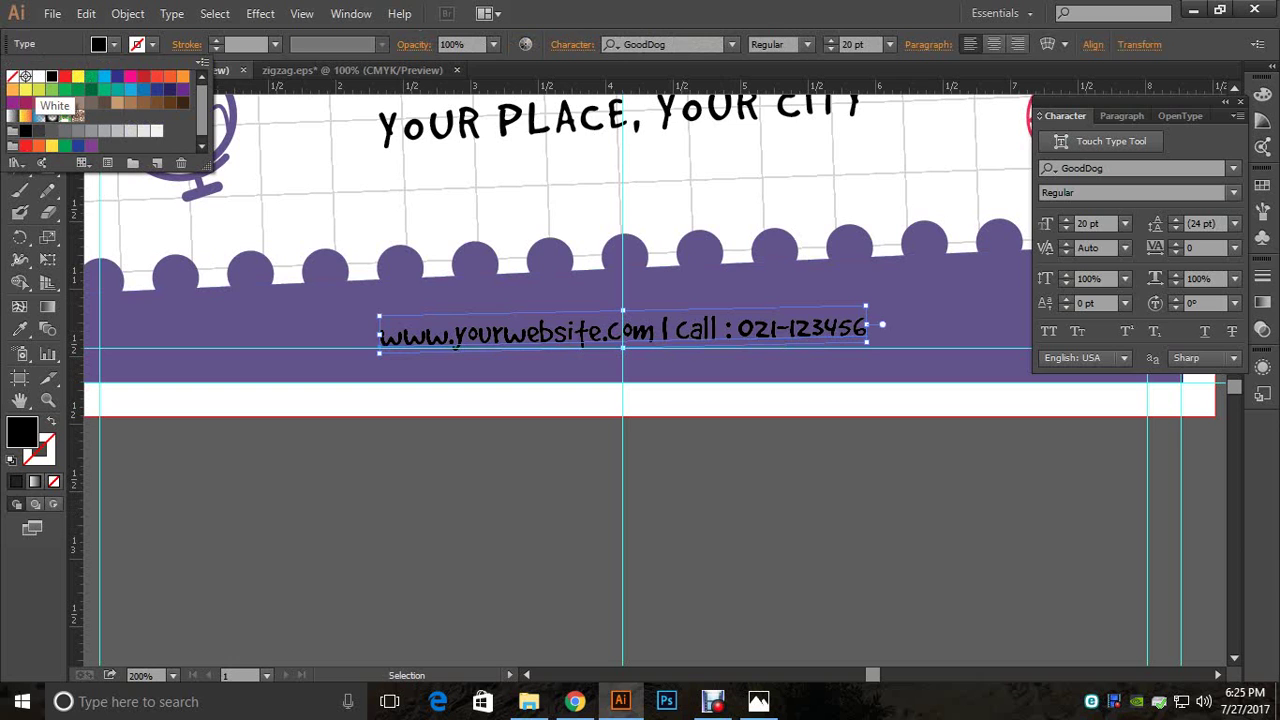
pyautogui.click(38, 77)
pyautogui.press('Escape')
# Step: Compare the flyer's slanted contact line and overall layout with the reference design beside it
pyautogui.keyDown('ctrl'); pyautogui.keyDown('alt'); pyautogui.click(510, 472); pyautogui.keyUp('alt'); pyautogui.keyUp('ctrl')
pyautogui.keyDown('ctrl'); pyautogui.keyDown('alt'); pyautogui.click(510, 472); pyautogui.keyUp('alt'); pyautogui.keyUp('ctrl')
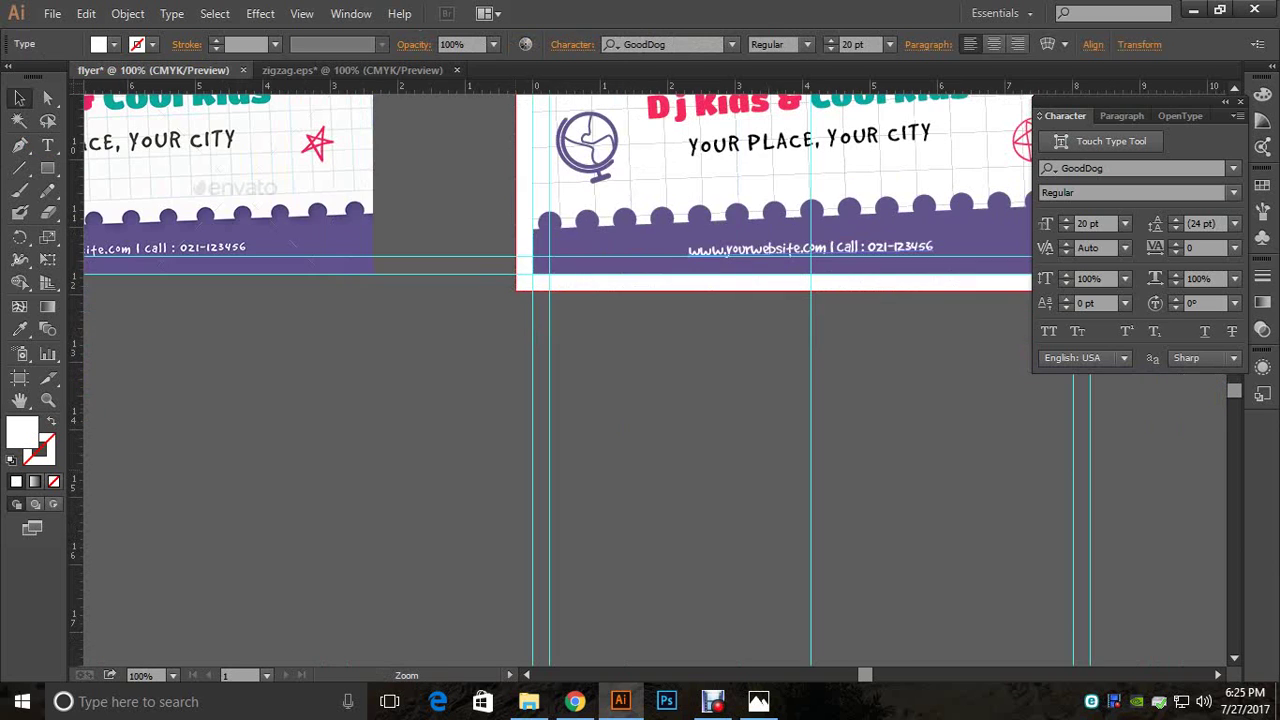
pyautogui.moveTo(510, 472); pyautogui.dragTo(520, 618)
pyautogui.moveTo(652, 420); pyautogui.dragTo(751, 450)
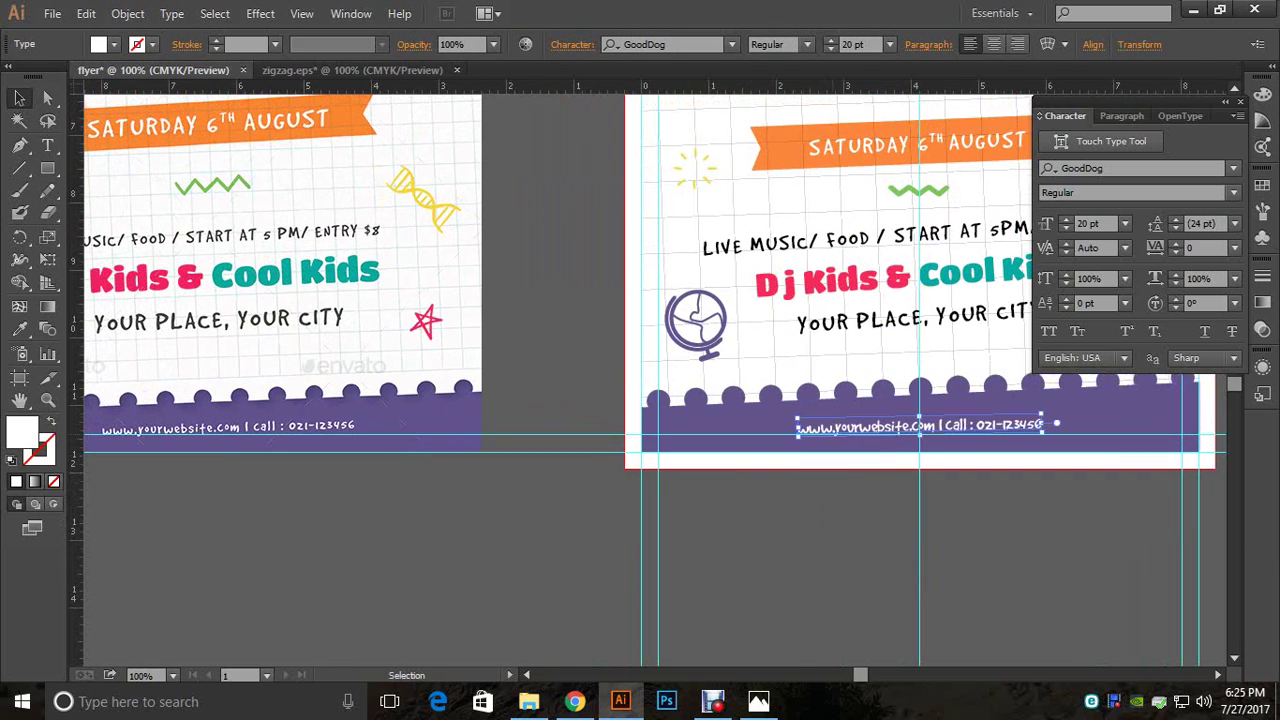
pyautogui.keyDown('ctrl'); pyautogui.keyDown('alt'); pyautogui.click(819, 517); pyautogui.keyUp('alt'); pyautogui.keyUp('ctrl')
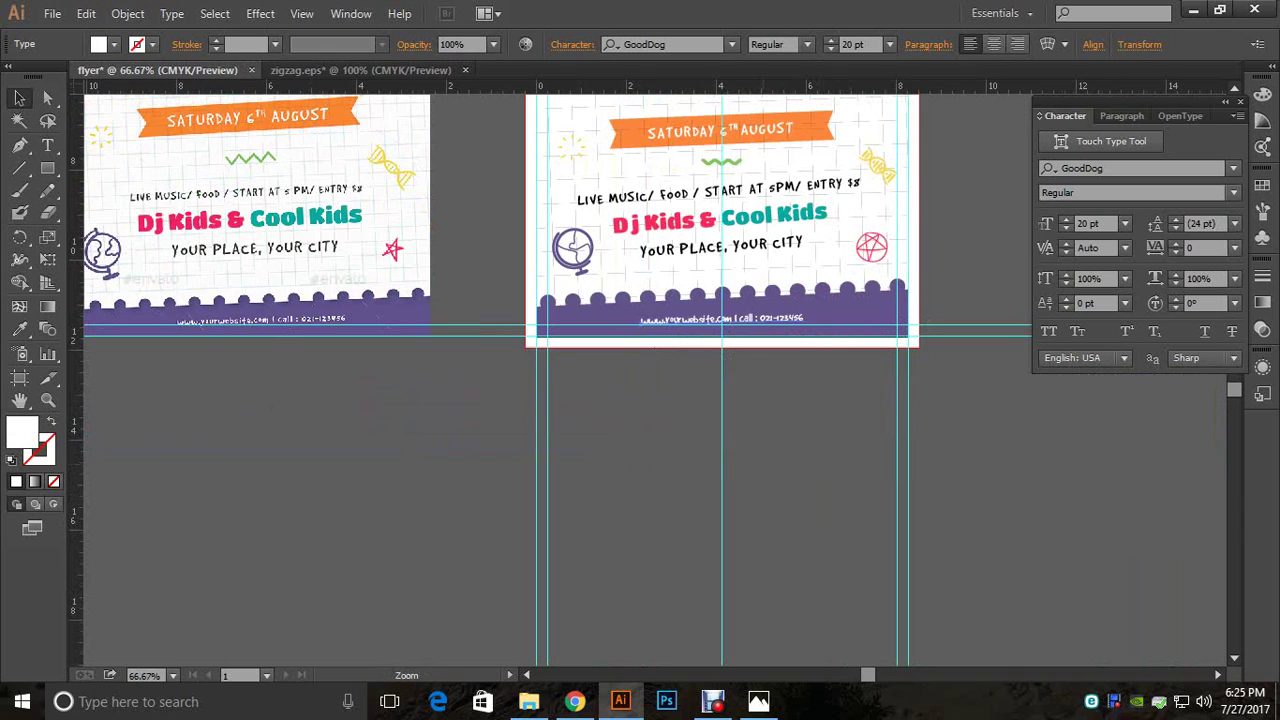
pyautogui.moveTo(830, 582); pyautogui.dragTo(840, 606)
pyautogui.keyDown('ctrl'); pyautogui.keyDown('alt'); pyautogui.click(776, 464); pyautogui.keyUp('alt'); pyautogui.keyUp('ctrl')
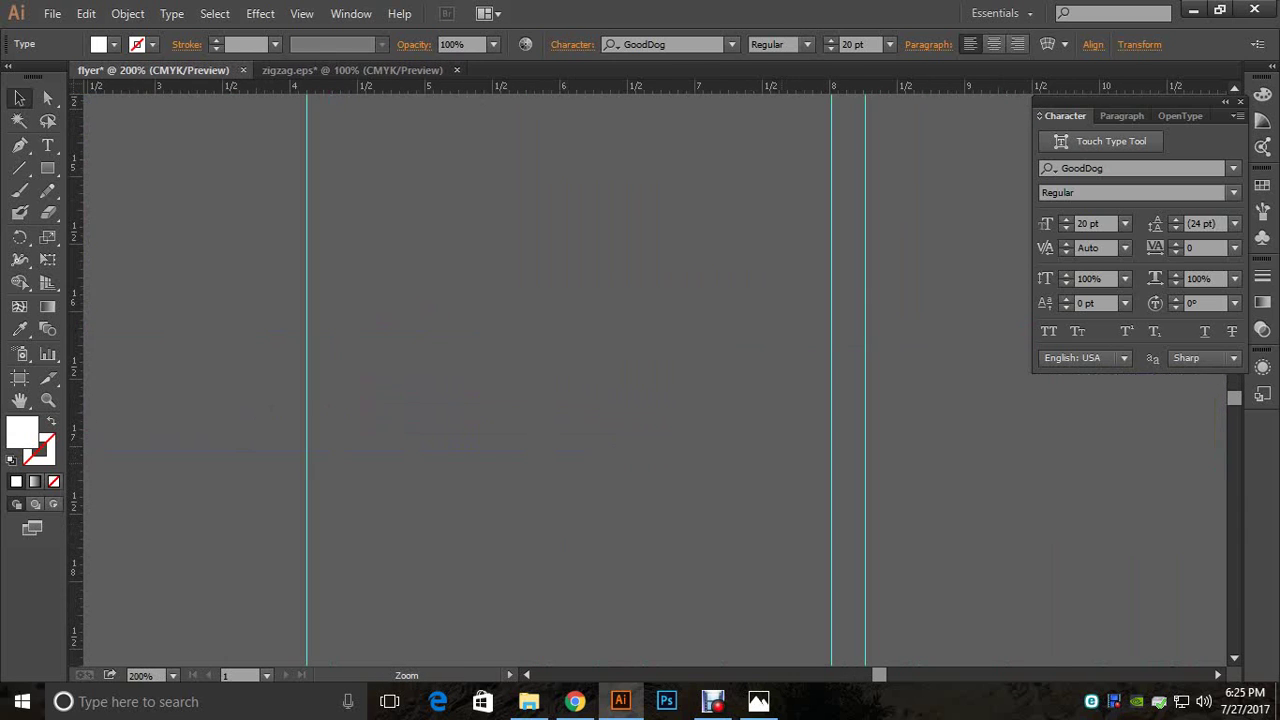
pyautogui.keyDown('ctrl'); pyautogui.keyDown('alt'); pyautogui.click(768, 464); pyautogui.keyUp('alt'); pyautogui.keyUp('ctrl')
pyautogui.keyDown('ctrl'); pyautogui.keyDown('alt'); pyautogui.click(738, 462); pyautogui.keyUp('alt'); pyautogui.keyUp('ctrl')
pyautogui.moveTo(600, 285); pyautogui.dragTo(863, 602)
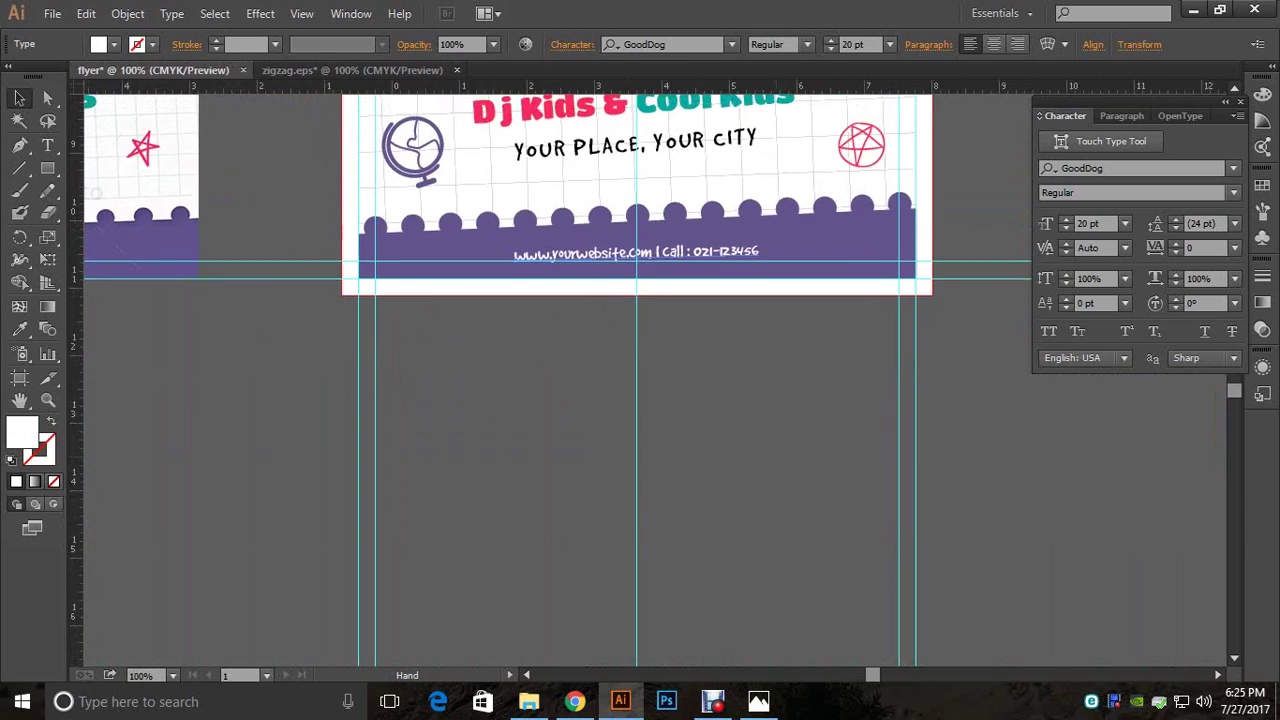
pyautogui.moveTo(640, 330); pyautogui.dragTo(799, 543)
pyautogui.keyDown('ctrl'); pyautogui.keyDown('alt'); pyautogui.click(921, 595); pyautogui.keyUp('alt'); pyautogui.keyUp('ctrl')
pyautogui.moveTo(700, 335); pyautogui.dragTo(922, 661)
pyautogui.click(790, 616)
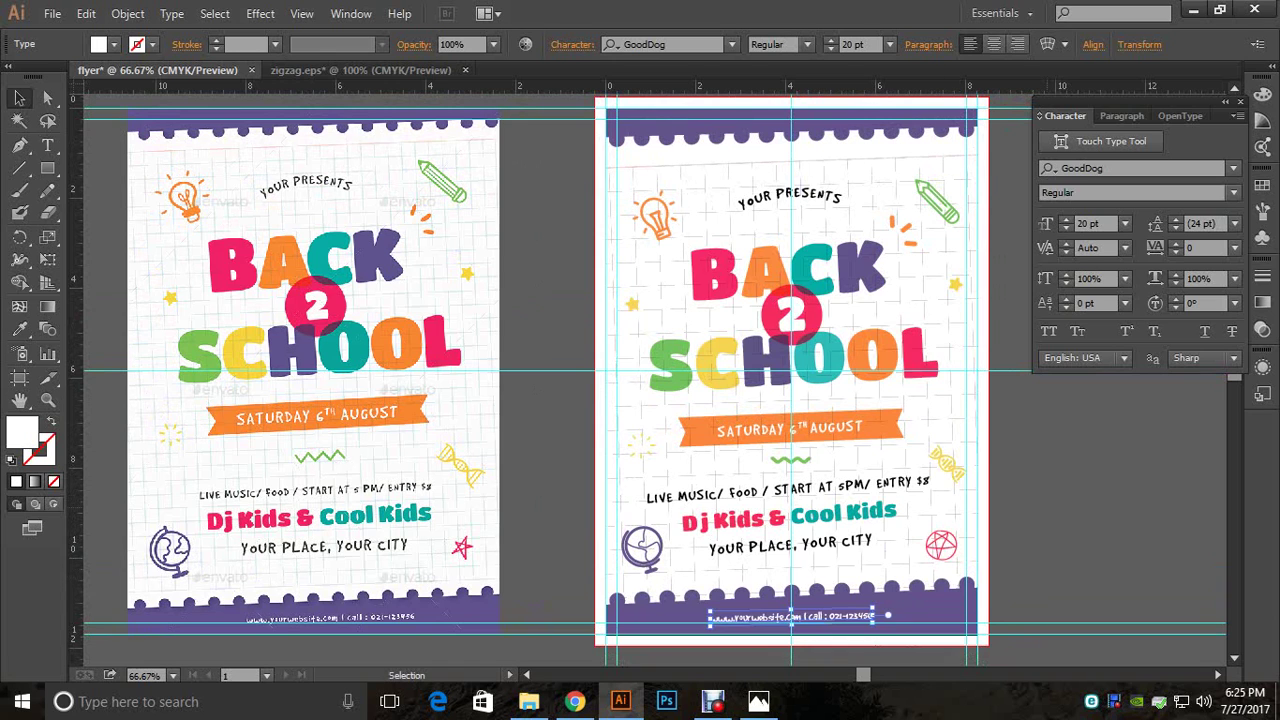
pyautogui.moveTo(790, 616); pyautogui.dragTo(704, 558)
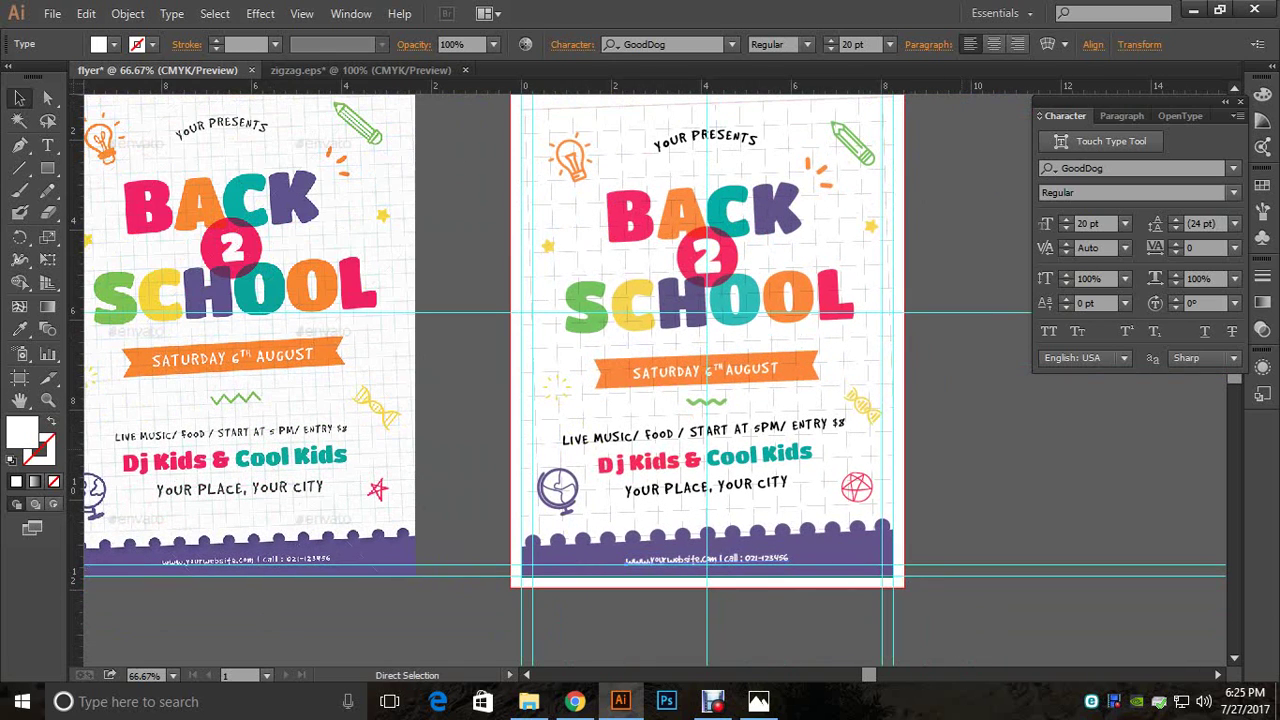
# Step: Save the design as an Adobe Illustrator file named flyer in the Documents folder
pyautogui.press('ctrl')
pyautogui.hotkey('ctrl', 'shift', 's')
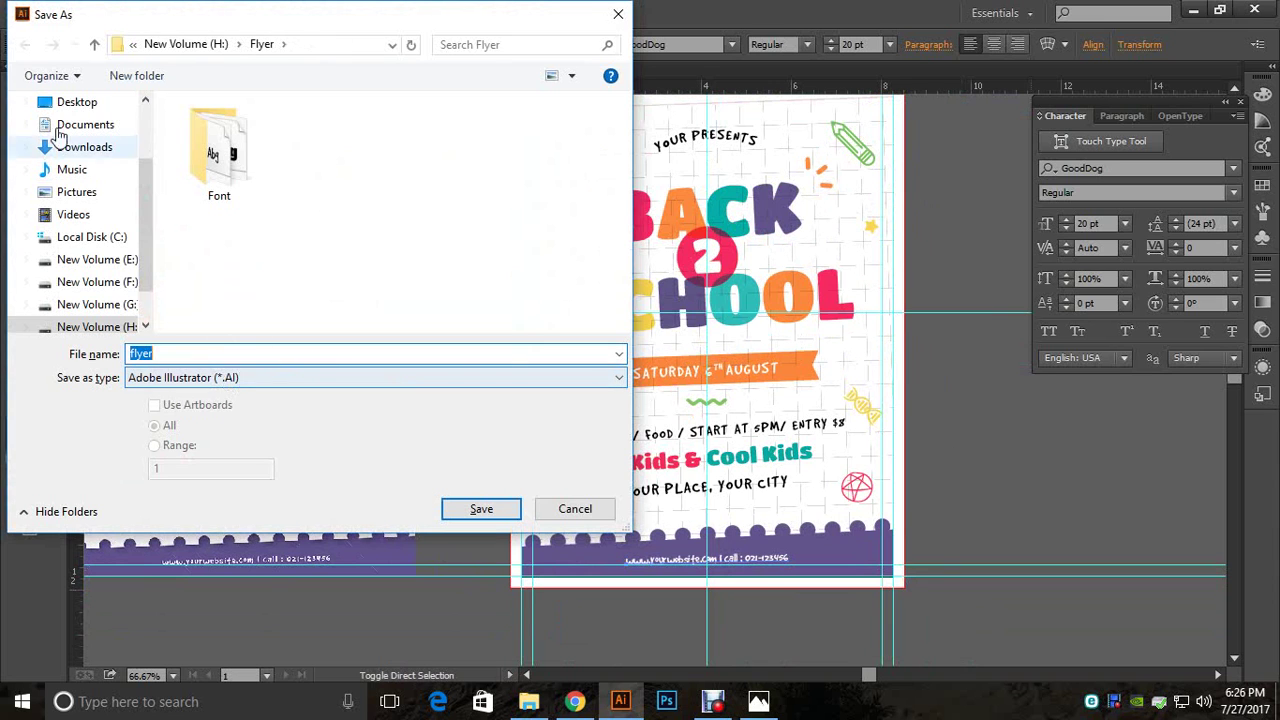
pyautogui.click(94, 44)
pyautogui.click(511, 510)
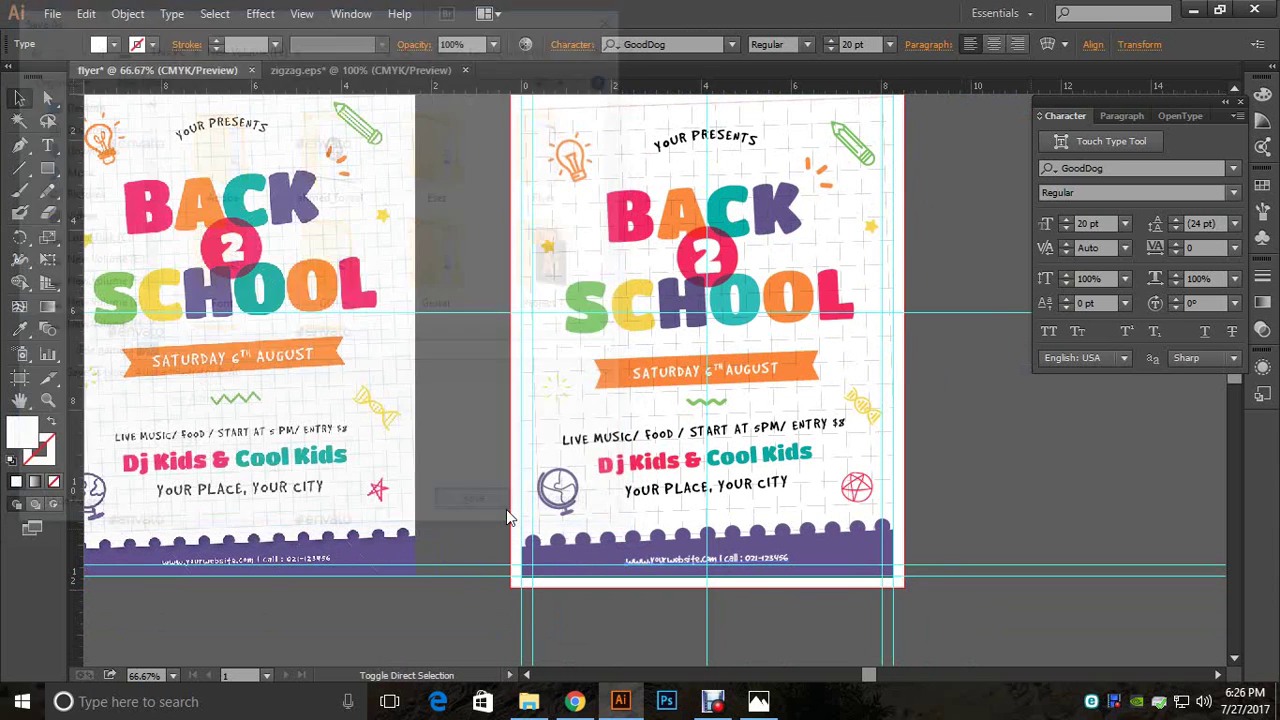
pyautogui.click(711, 614)
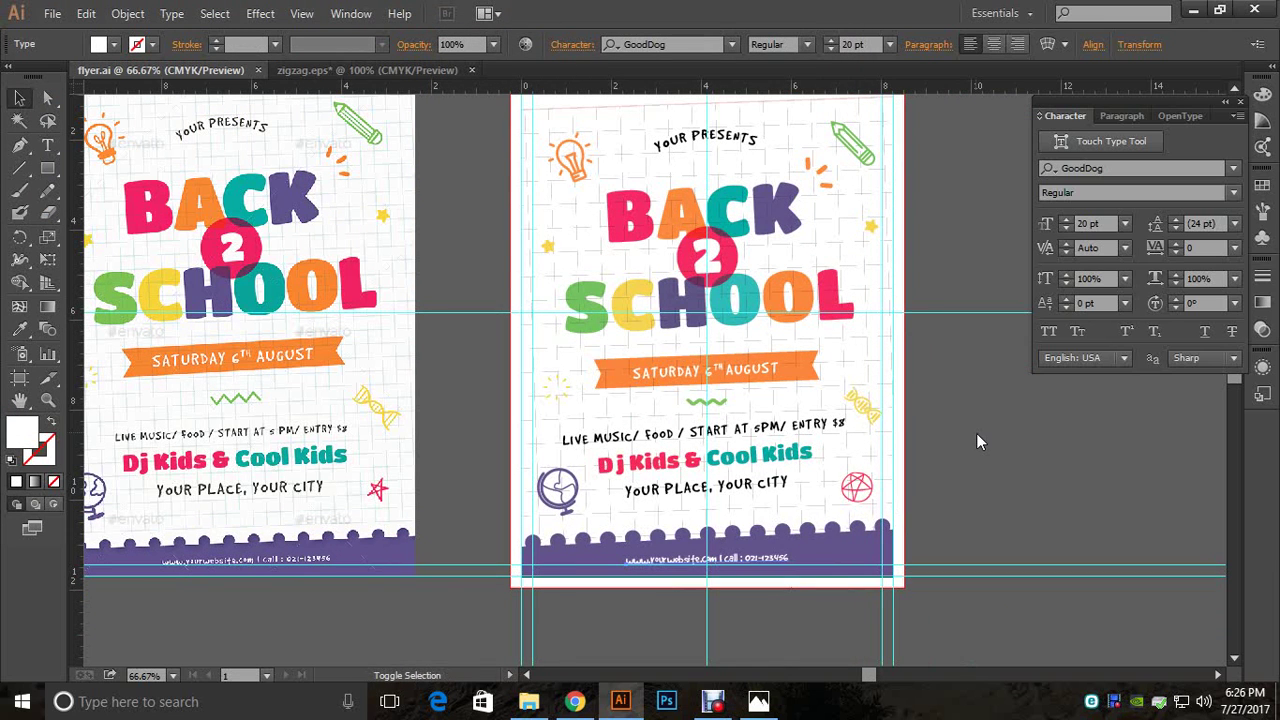
# Step: Export the flyer for web as a PNG-24 image 1500 px wide, named flyer_png, in the Documents folder
pyautogui.hotkey('ctrl', 'alt', 'shift', 's')
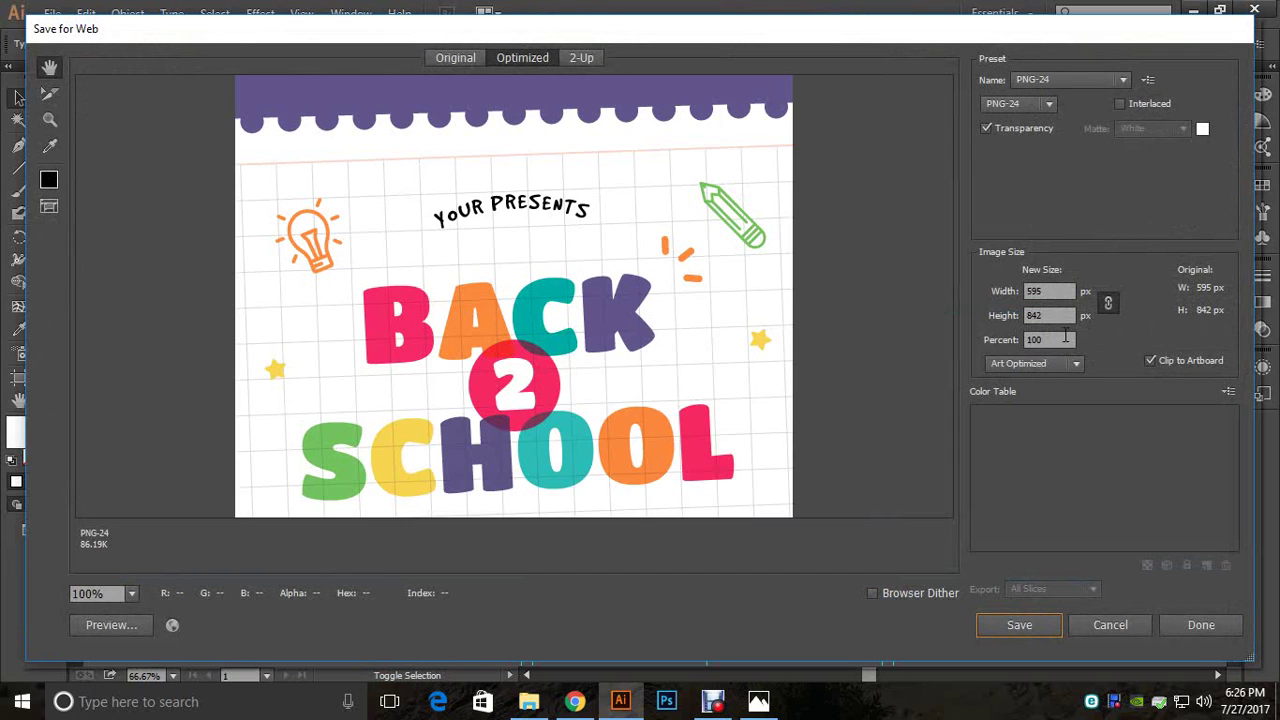
pyautogui.doubleClick(1048, 291)
pyautogui.write('1500')
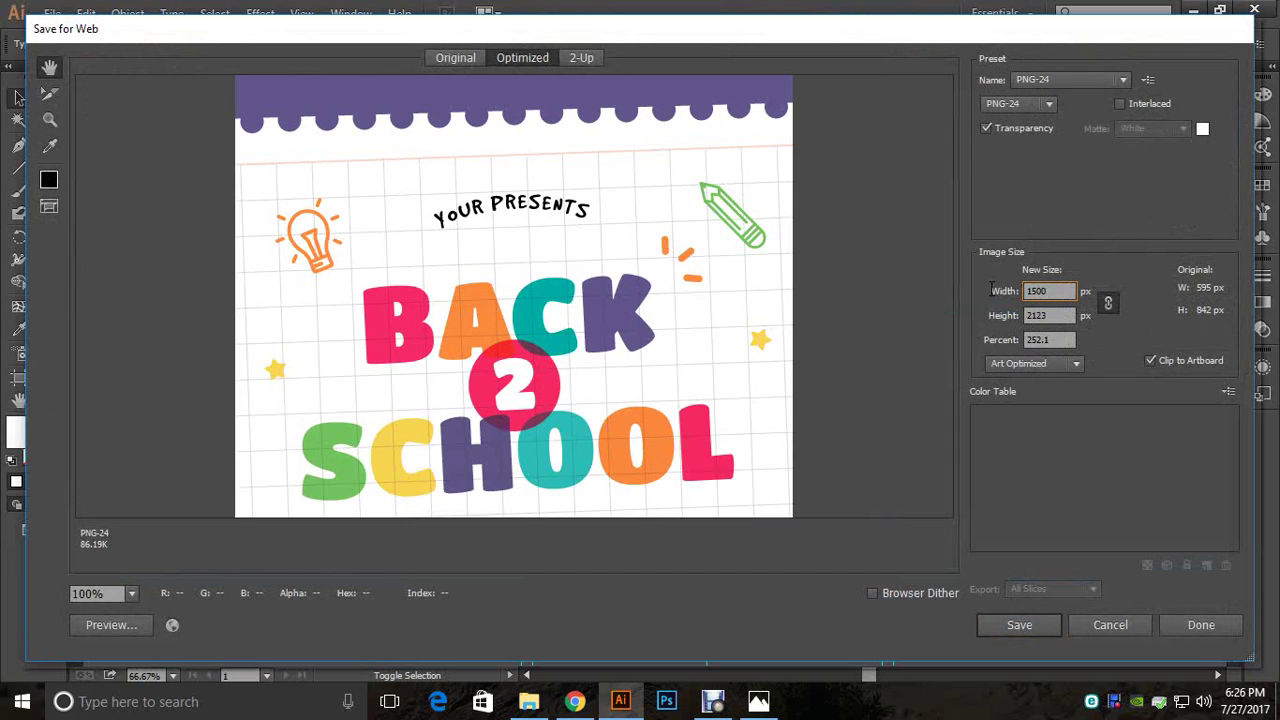
pyautogui.press('Return')
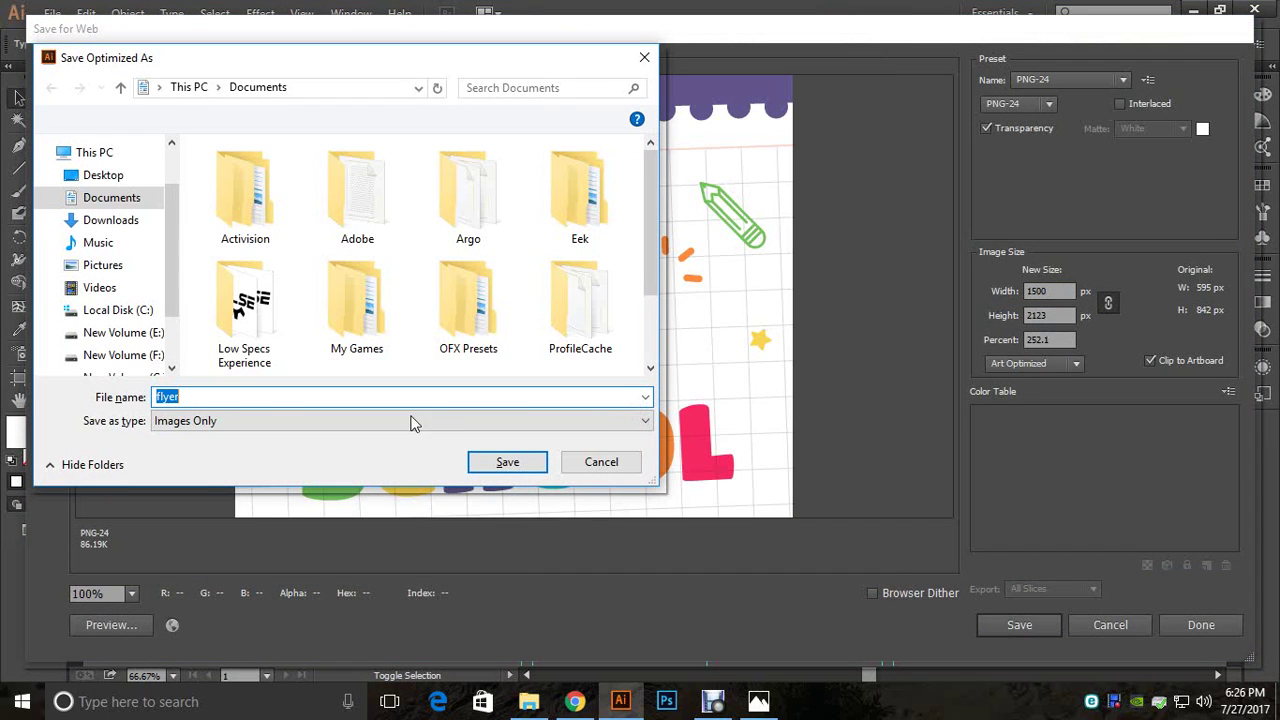
pyautogui.click(421, 399)
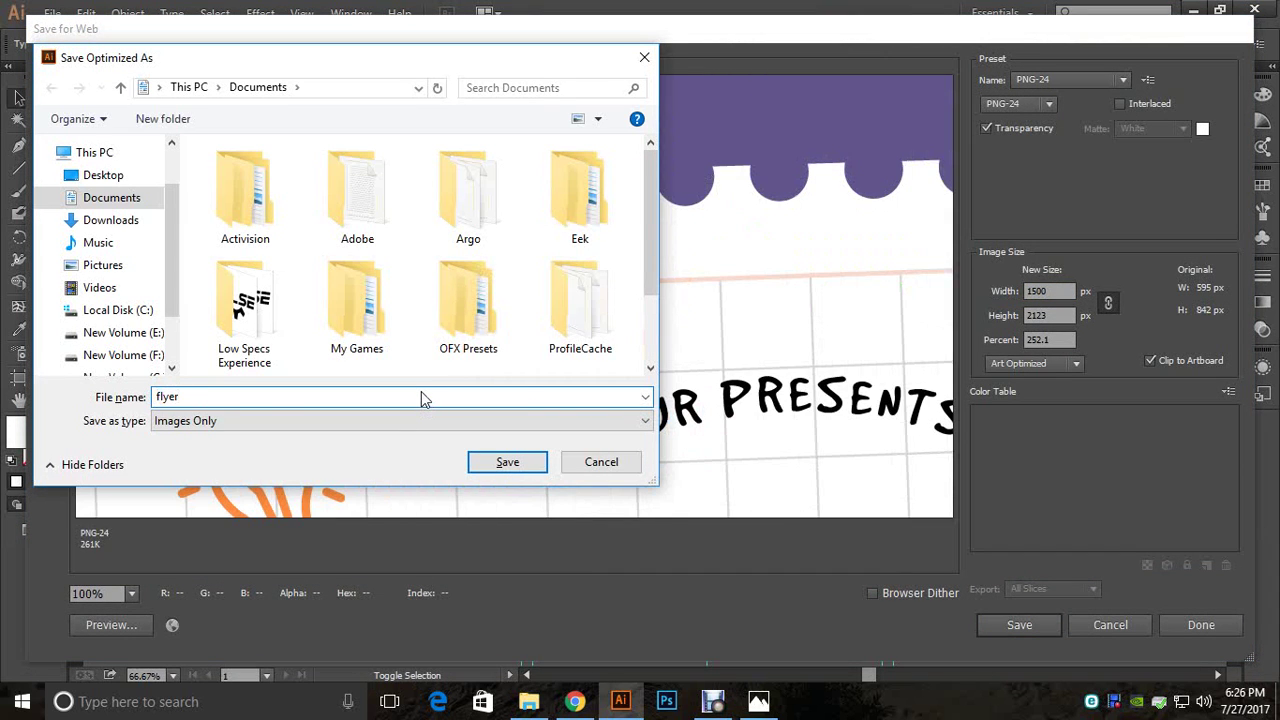
pyautogui.write('_png')
pyautogui.press('Return')
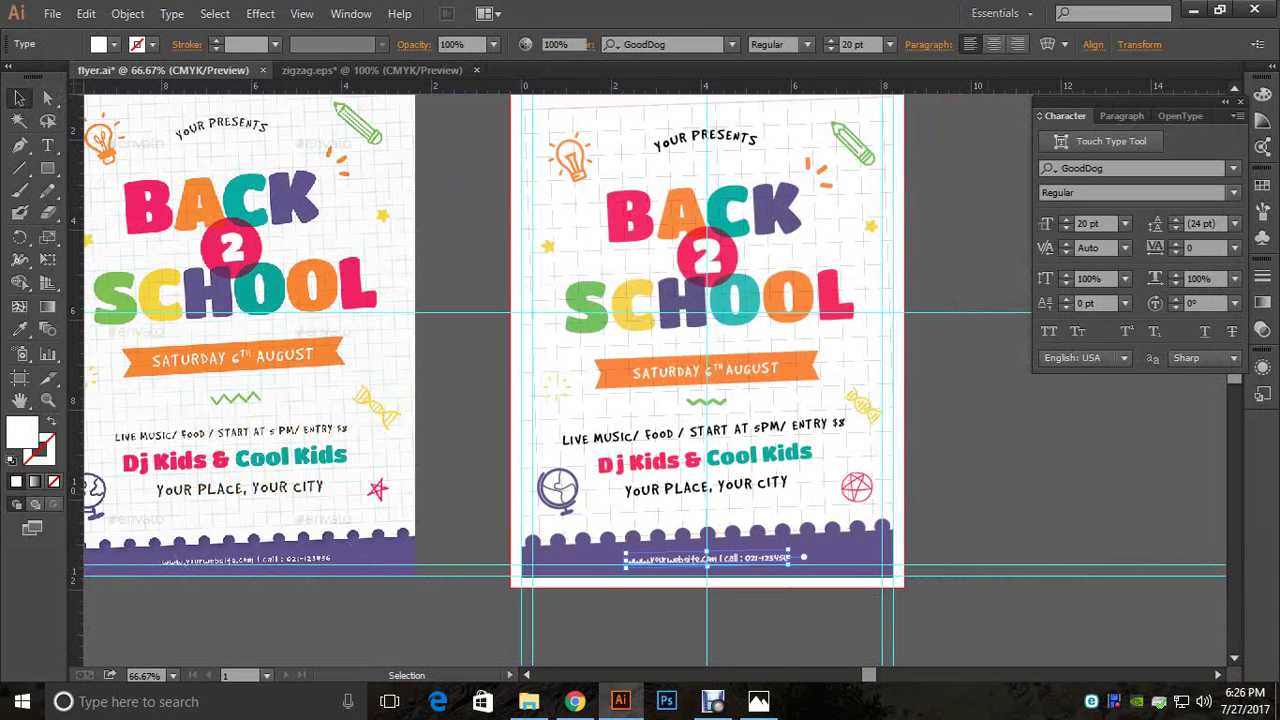
# Step: In File Explorer, transfer the exported flyer_png image from Documents into the Flyer folder on New Volume (H:)
pyautogui.click(529, 701)
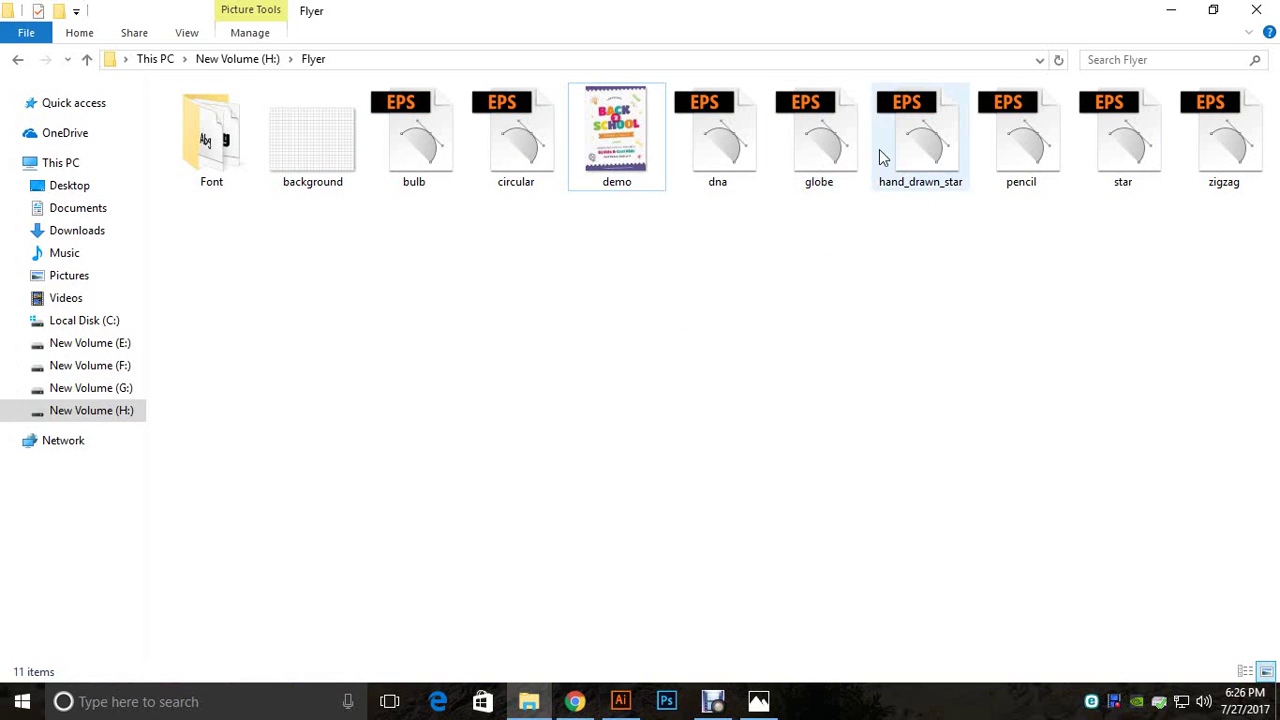
pyautogui.moveTo(614, 705)
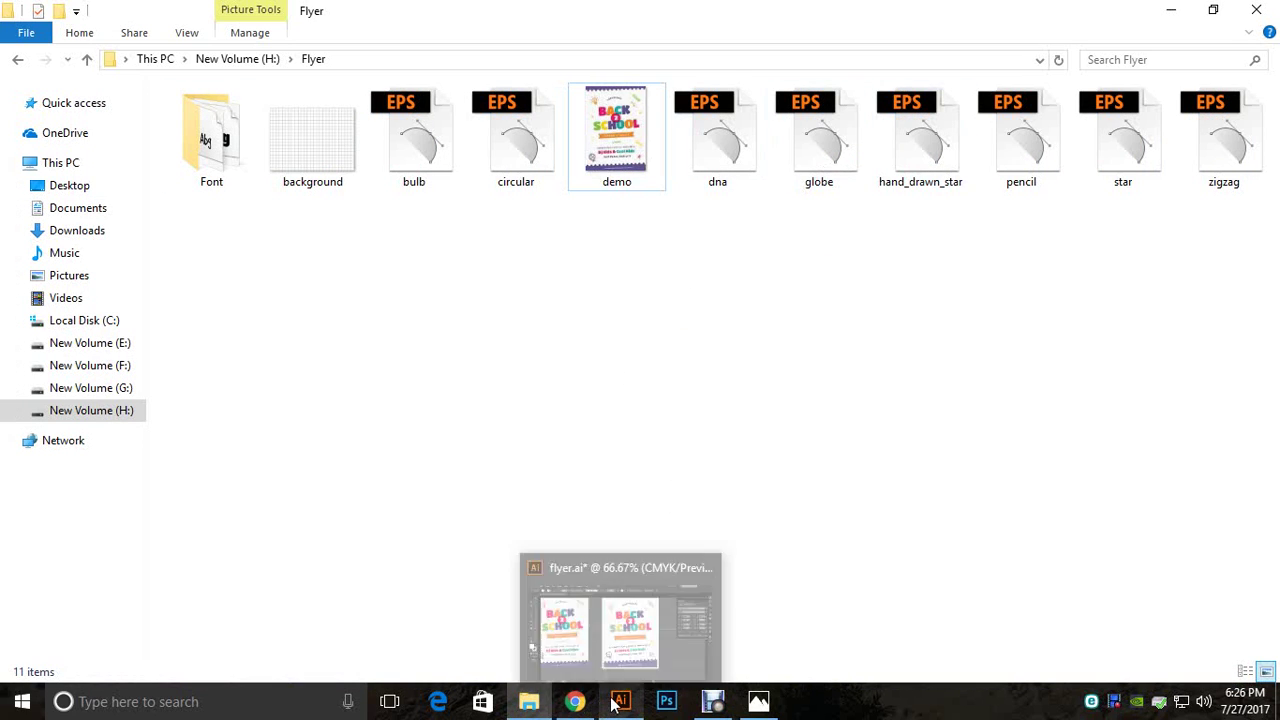
pyautogui.click(94, 210)
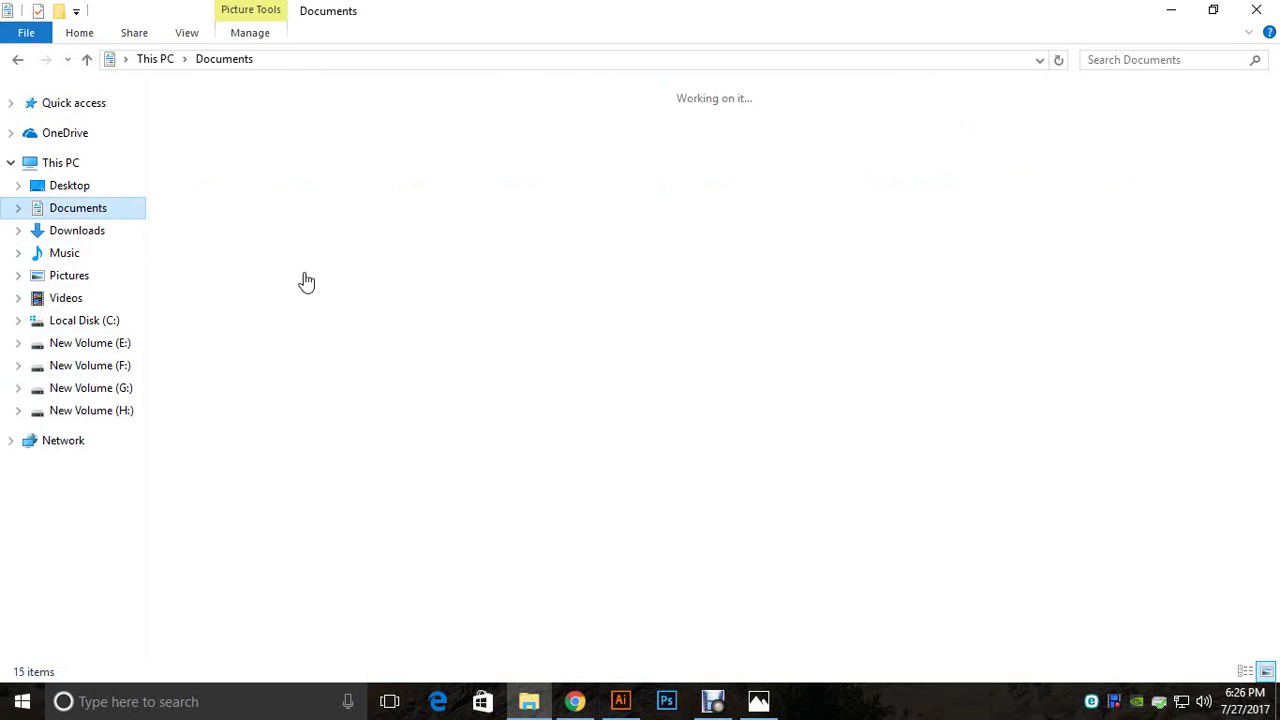
pyautogui.click(430, 290)
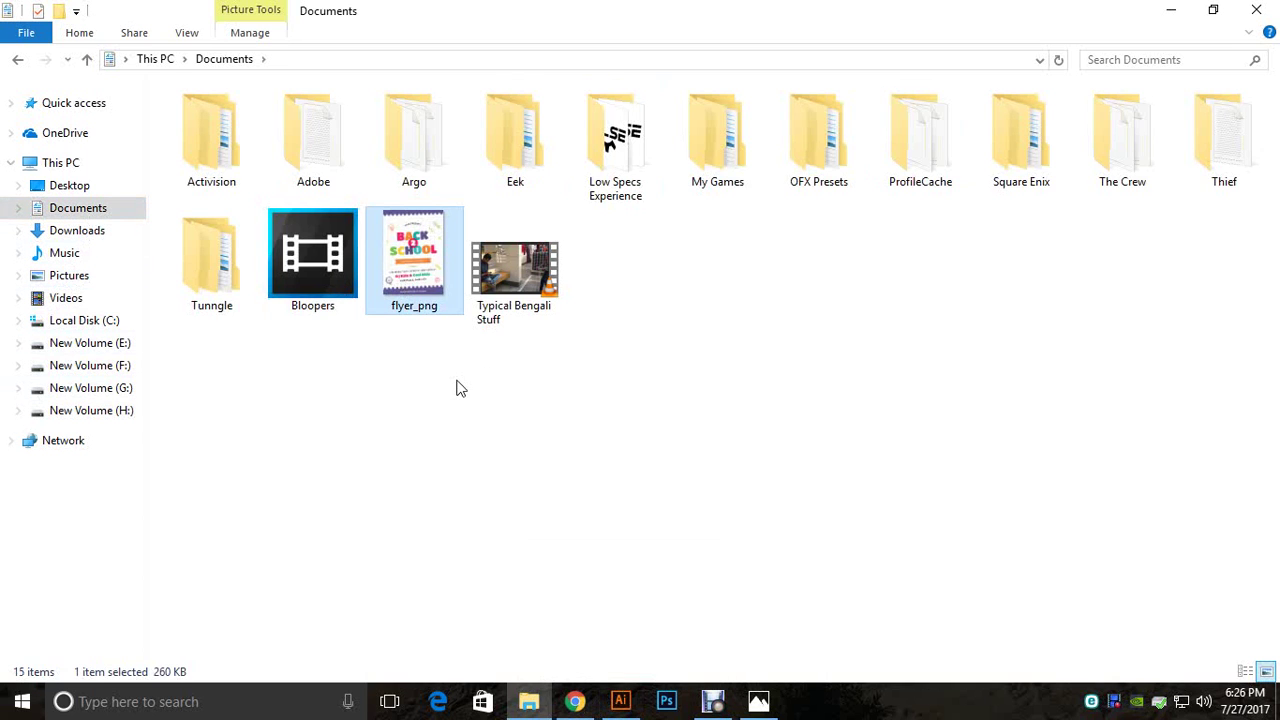
pyautogui.click(126, 411)
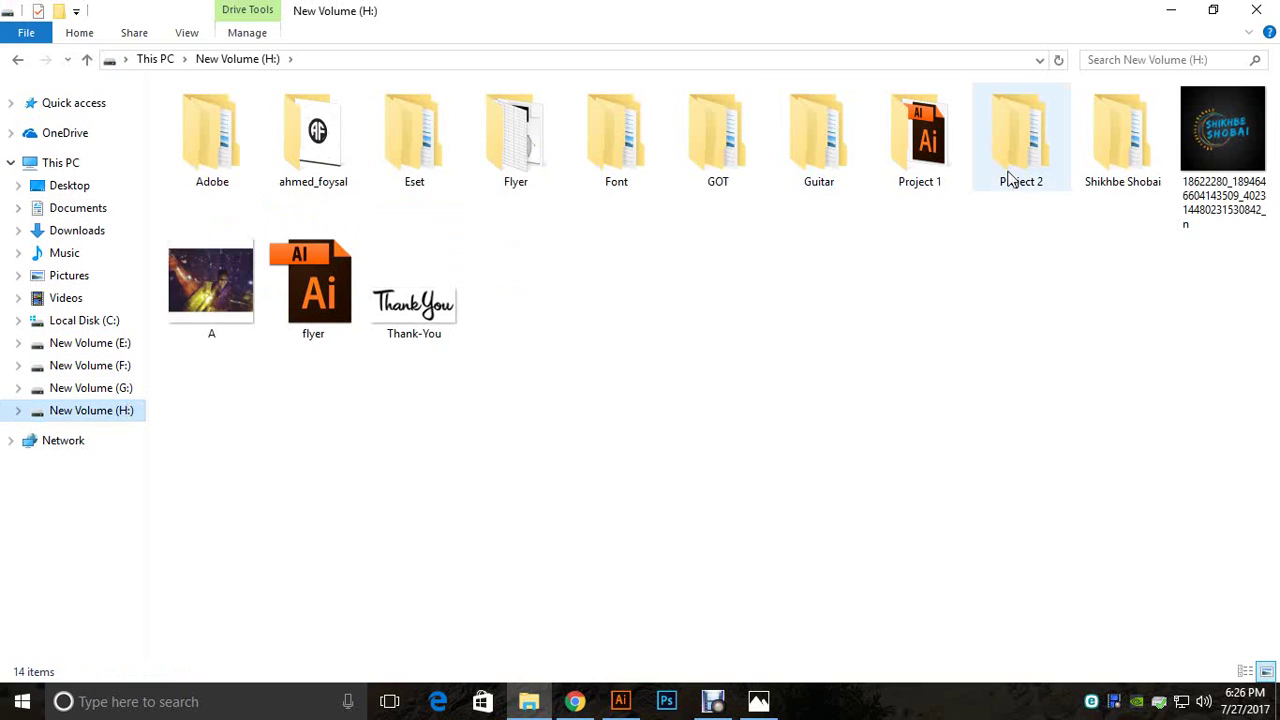
pyautogui.doubleClick(515, 152)
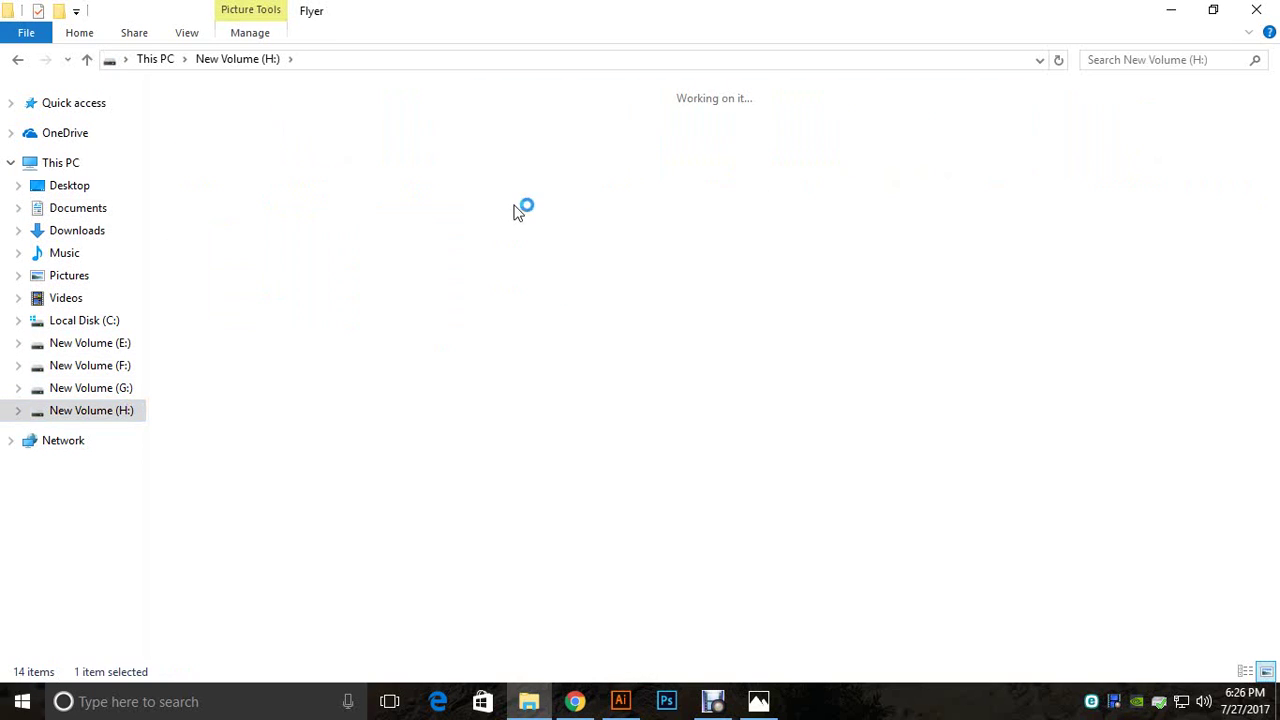
pyautogui.hotkey('ctrl', 'v')
# Step: Move the flyer Illustrator file from the root of New Volume (H:) into the Flyer folder and open that folder
pyautogui.click(87, 59)
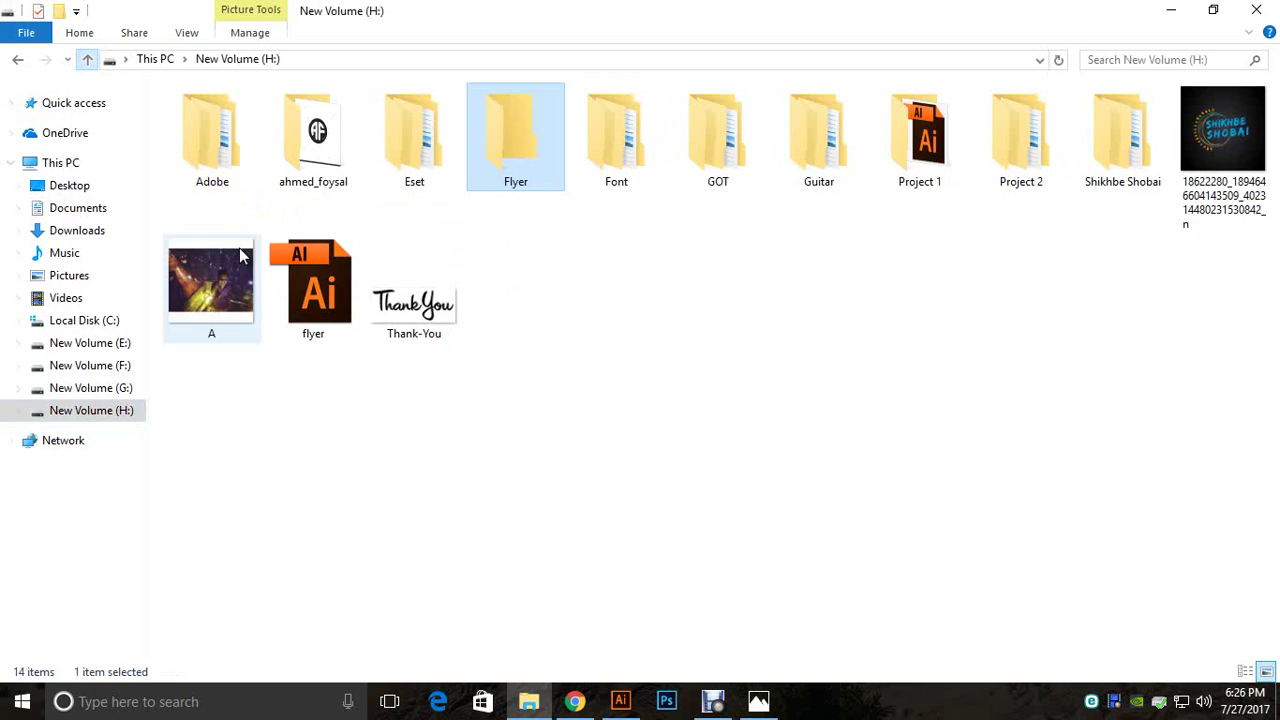
pyautogui.moveTo(312, 290); pyautogui.dragTo(510, 170)
pyautogui.doubleClick(510, 170)
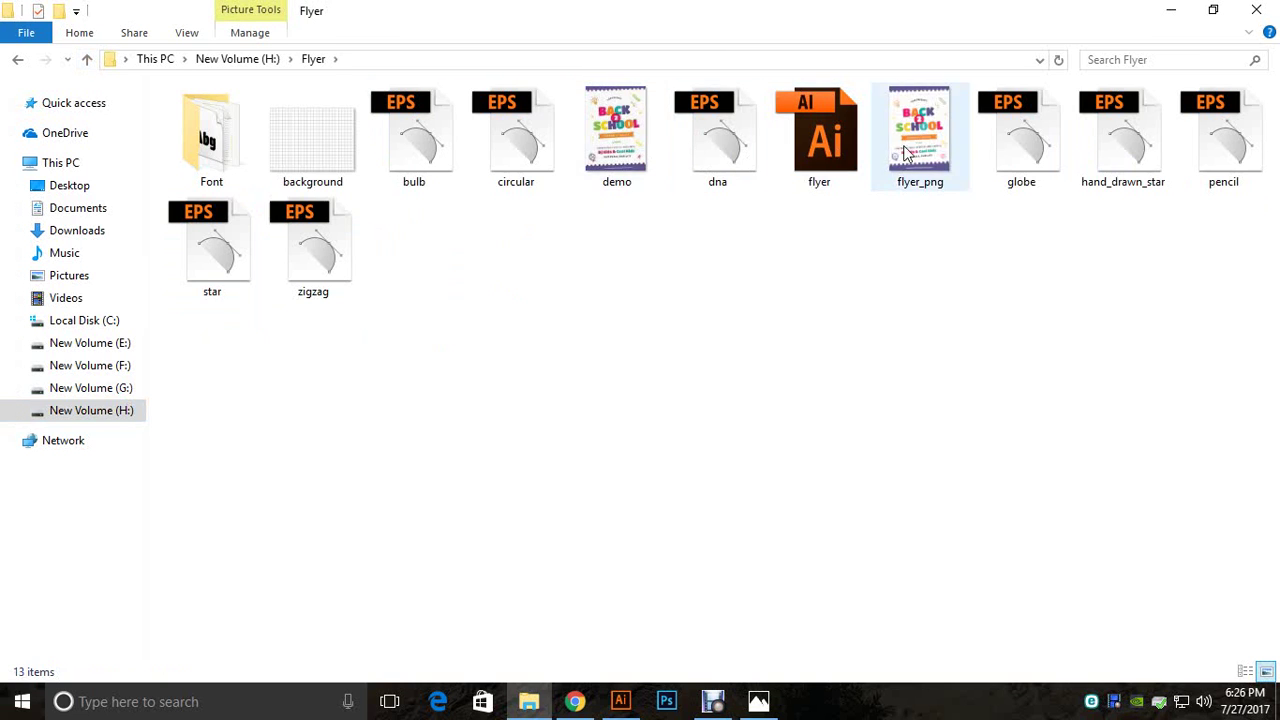
# Step: View the exported flyer_png image from the Flyer folder at full size, and close the viewer
pyautogui.click(937, 148)
pyautogui.doubleClick(937, 148)
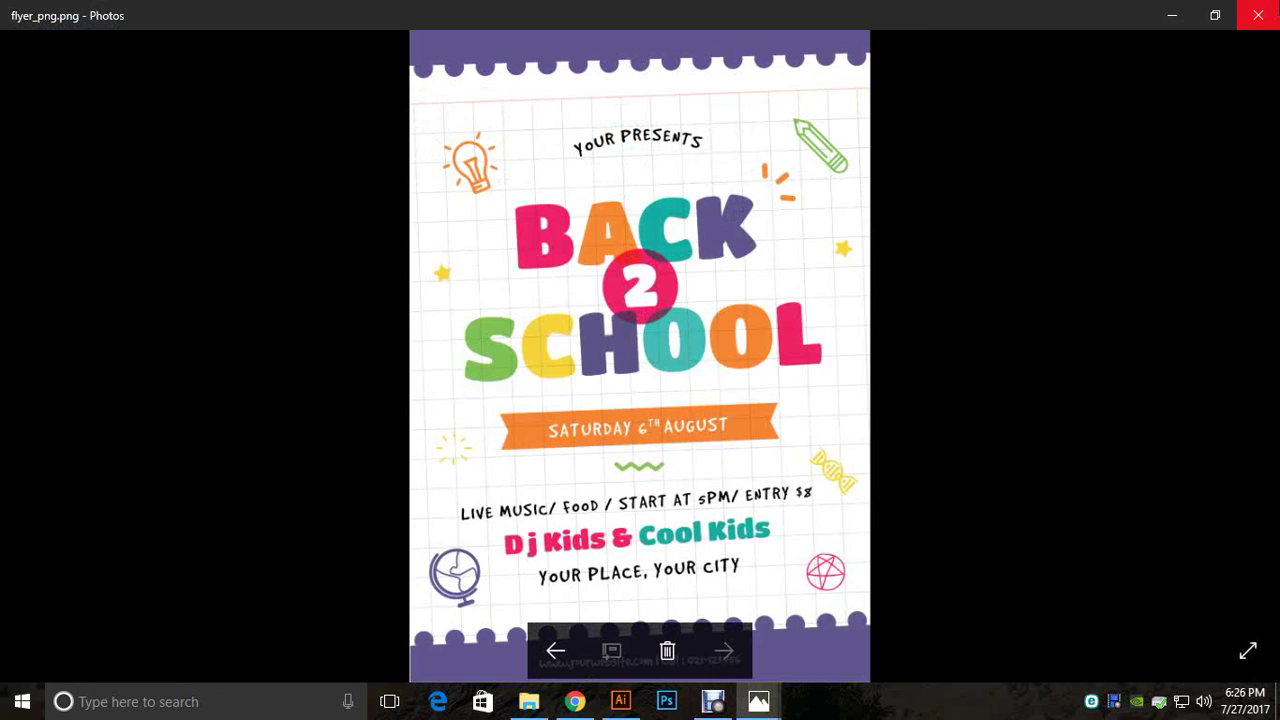
pyautogui.click(1258, 14)
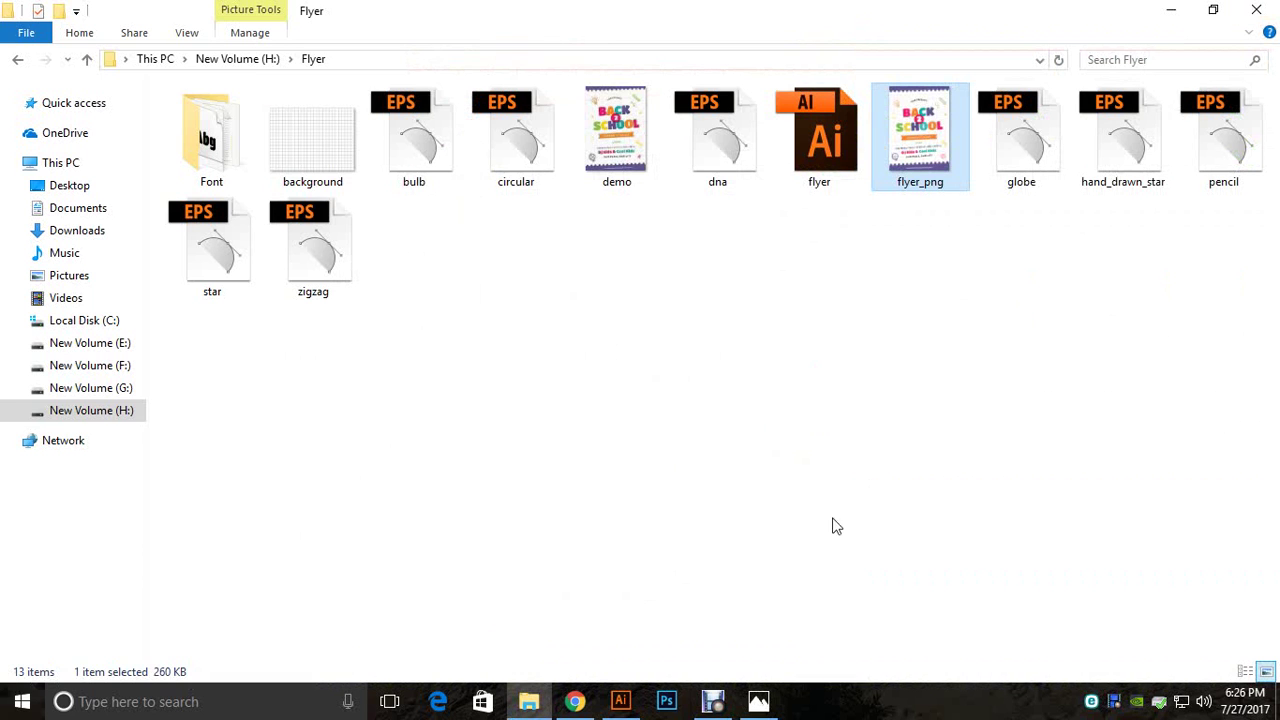
pyautogui.click(725, 704)
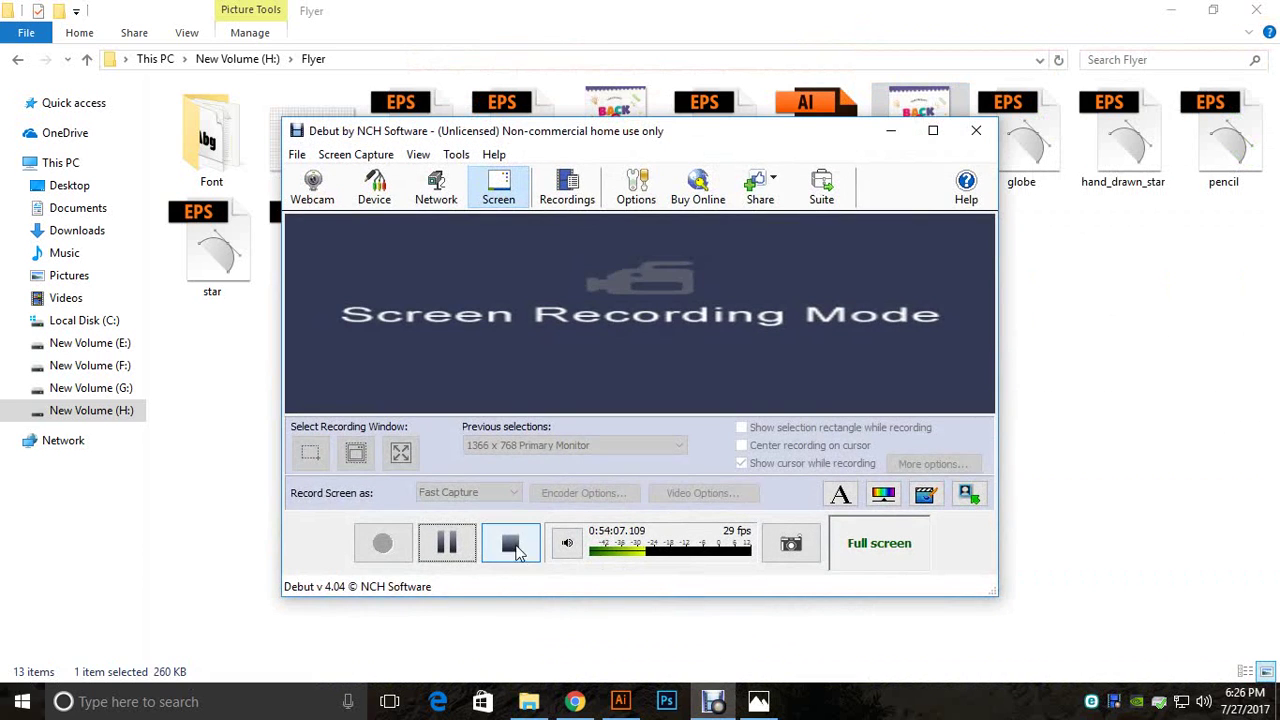